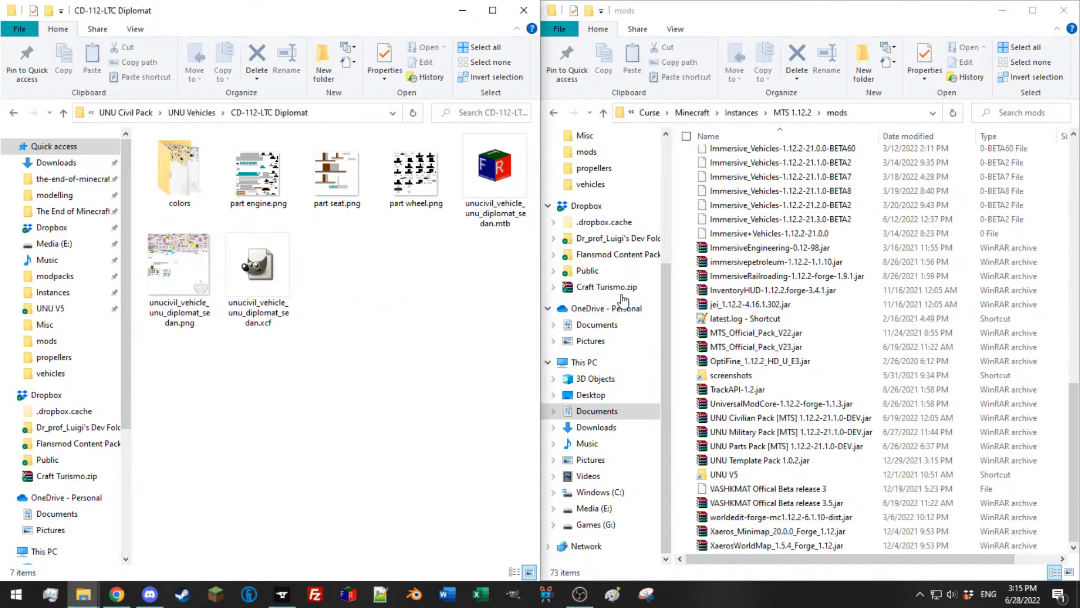
Step: Duplicate the diplomat sedan .mtb file and rename the copy to unucivil_vehicle_unu_diplomat_cabriloet.mtb
left_click_drag(406, 295, 422, 388)
key("ctrl+v")
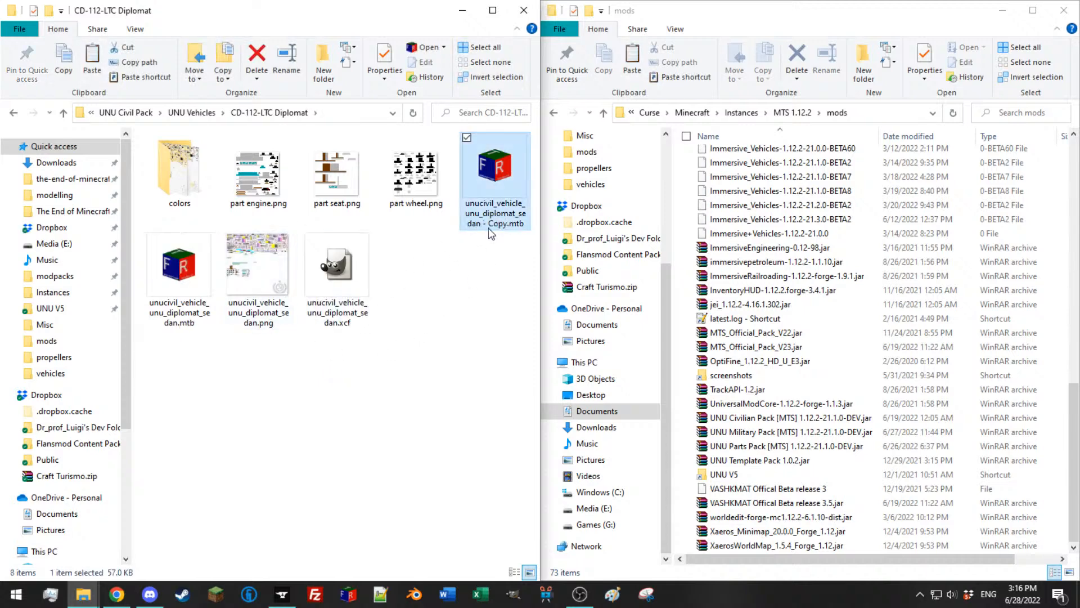
left_click(494, 223)
left_click_drag(512, 214, 503, 223)
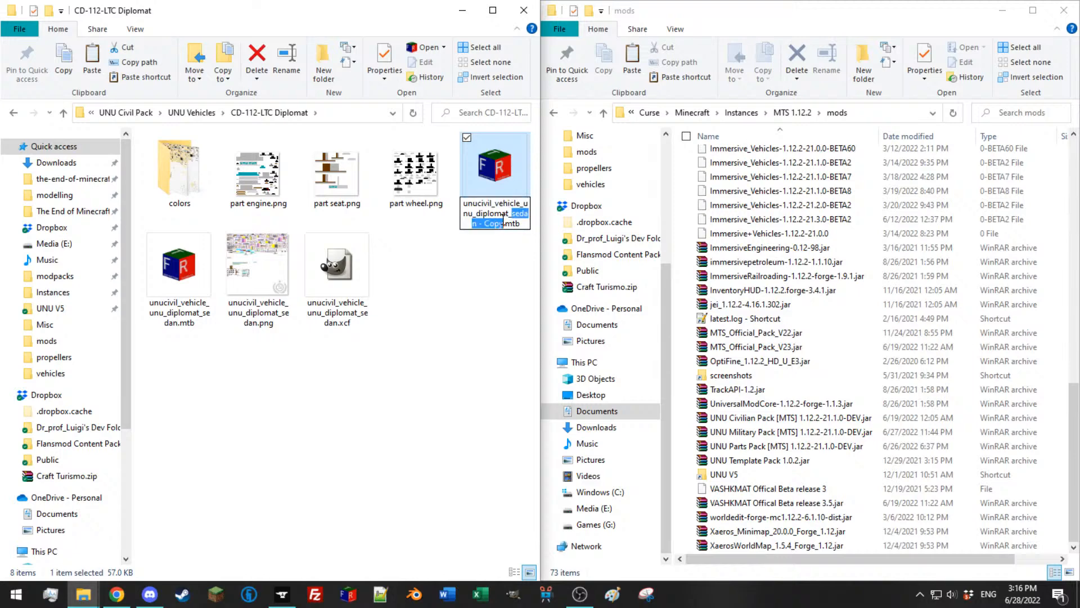
type("cabriloet")
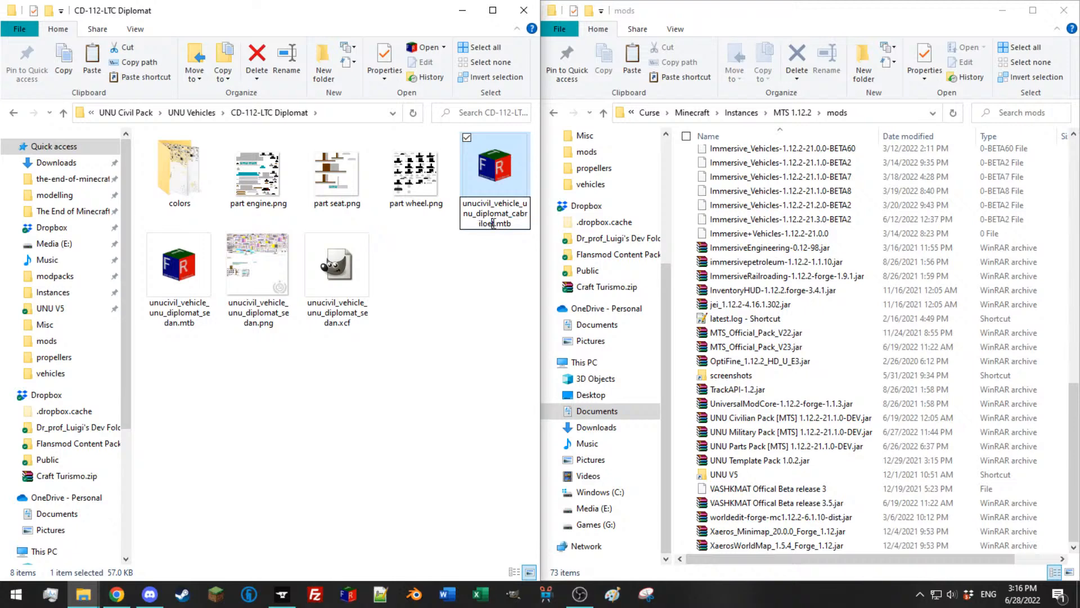
left_click_drag(494, 224, 513, 214)
key("ctrl+c")
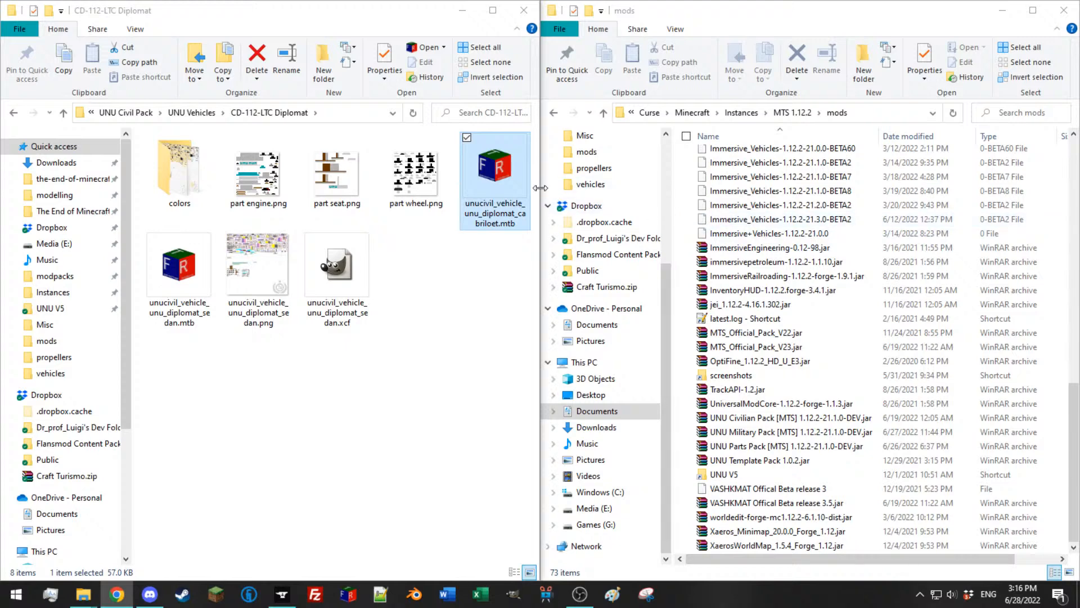
Step: Correct the copied model file's name to unucivil_vehicle_unu_diplomat_cabriolet.mtb
left_click(489, 225)
left_click(489, 223)
left_click_drag(495, 224, 512, 214)
type("cabriolet")
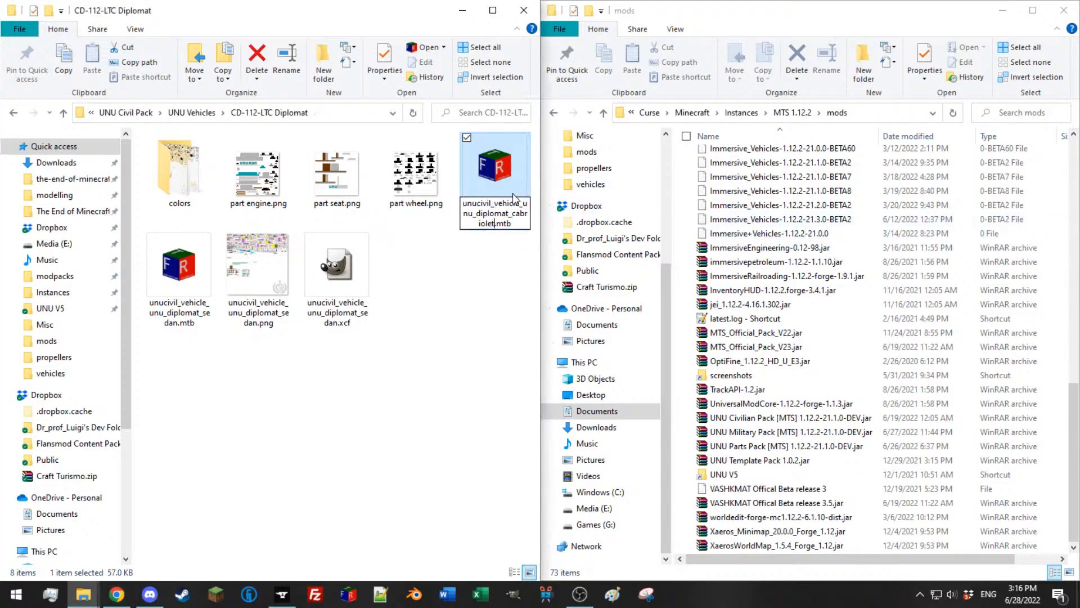
key("Return")
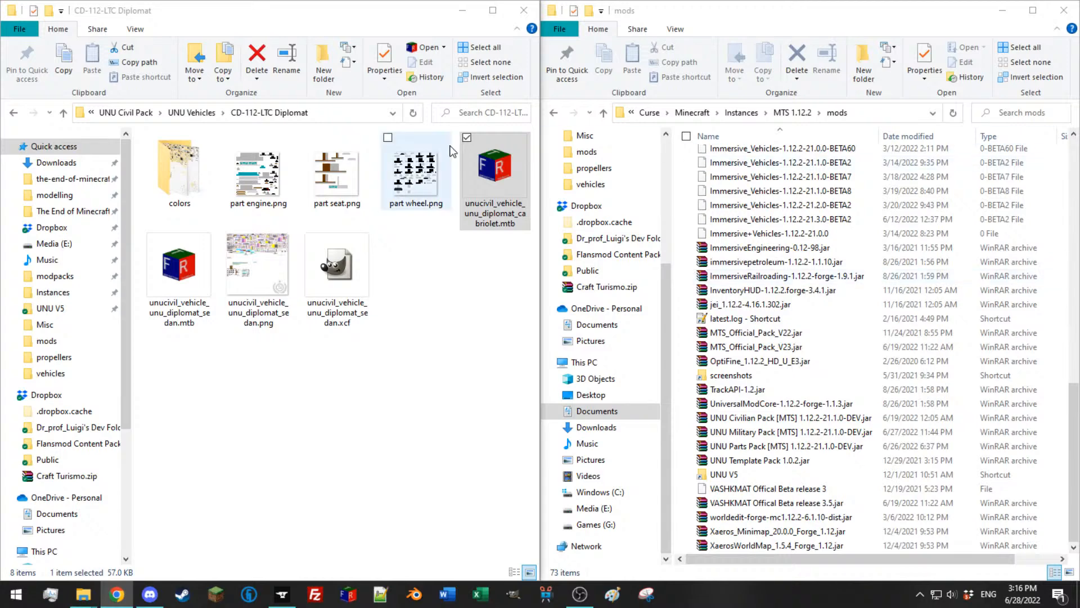
Step: Open the cabriolet .mtb file in Minecraft-SMP Toolbox and maximize the model builder window
double_click(484, 202)
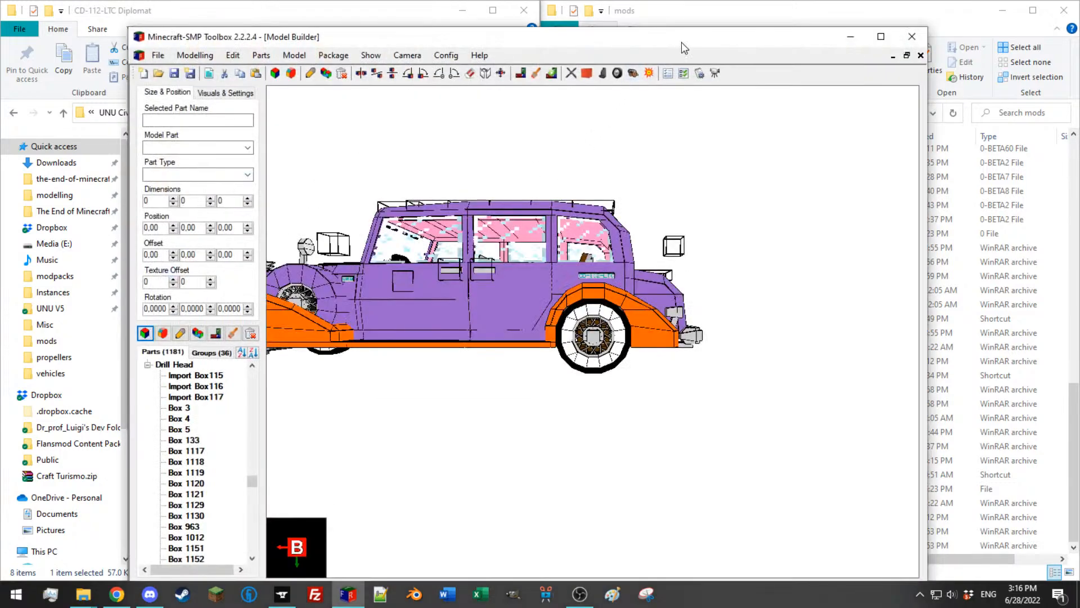
left_click(881, 36)
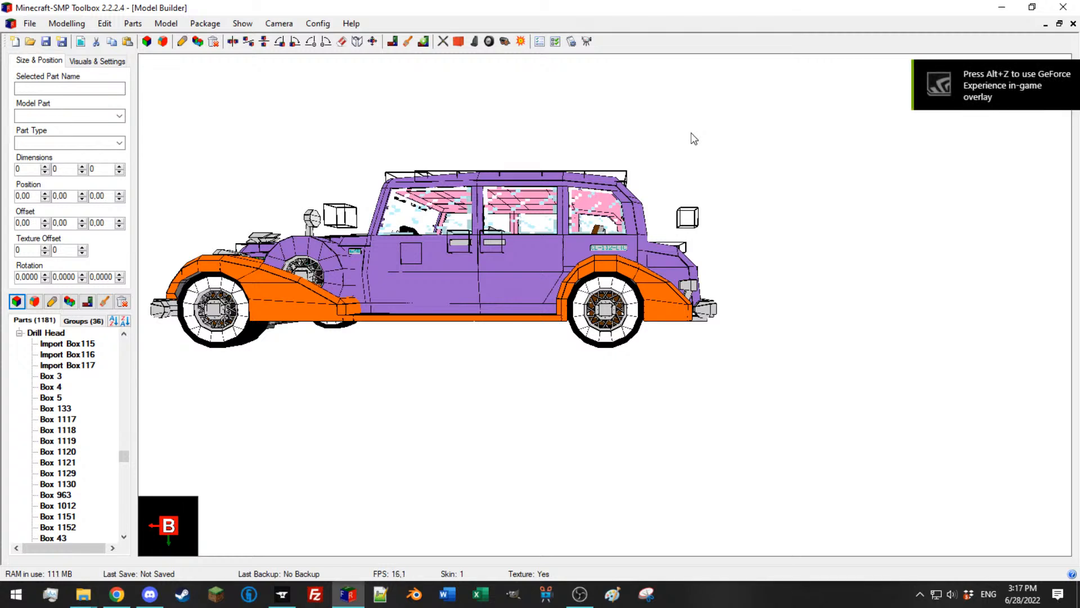
left_click_drag(313, 280, 494, 270)
scroll(494, 271, "down", 4)
left_click_drag(668, 263, 442, 254)
scroll(588, 275, "up", 4)
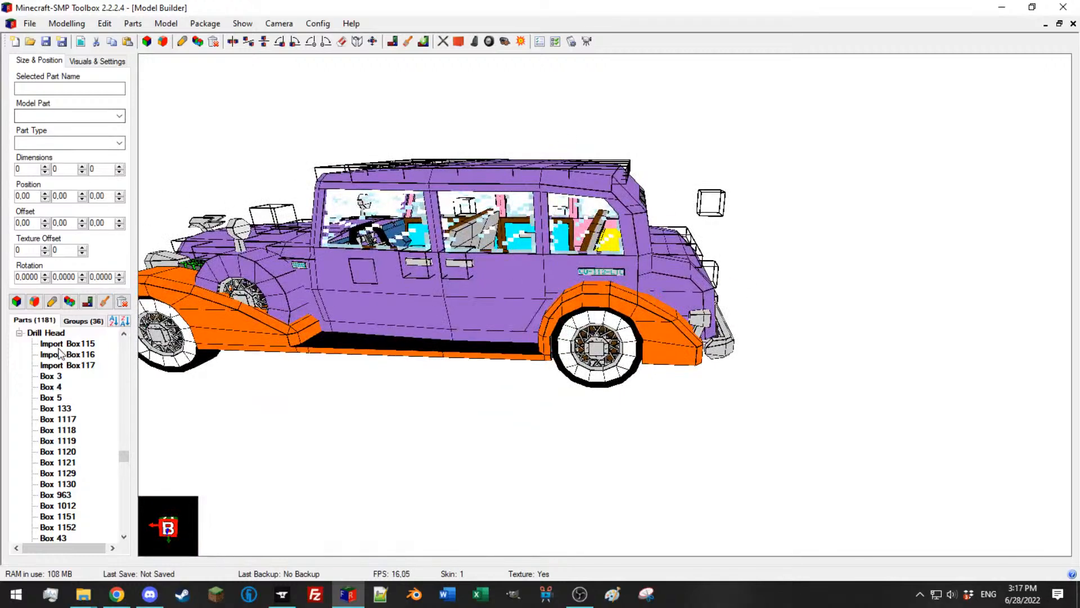
Step: Turn off the display of borders on invisible parts
scroll(269, 148, "down", 3)
left_click(250, 28)
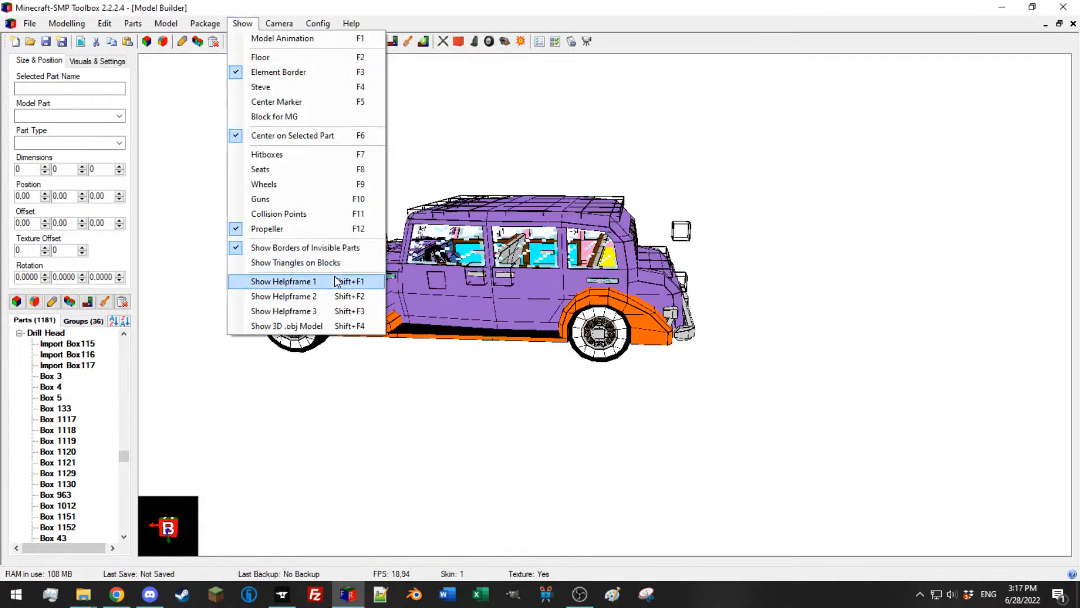
left_click(314, 246)
mouse_move(611, 281)
left_mouse_down()
mouse_move(650, 302)
mouse_move(617, 296)
left_mouse_up()
Step: Examine the car model's roof, side windows, rear and front end from several angles
double_click(541, 222)
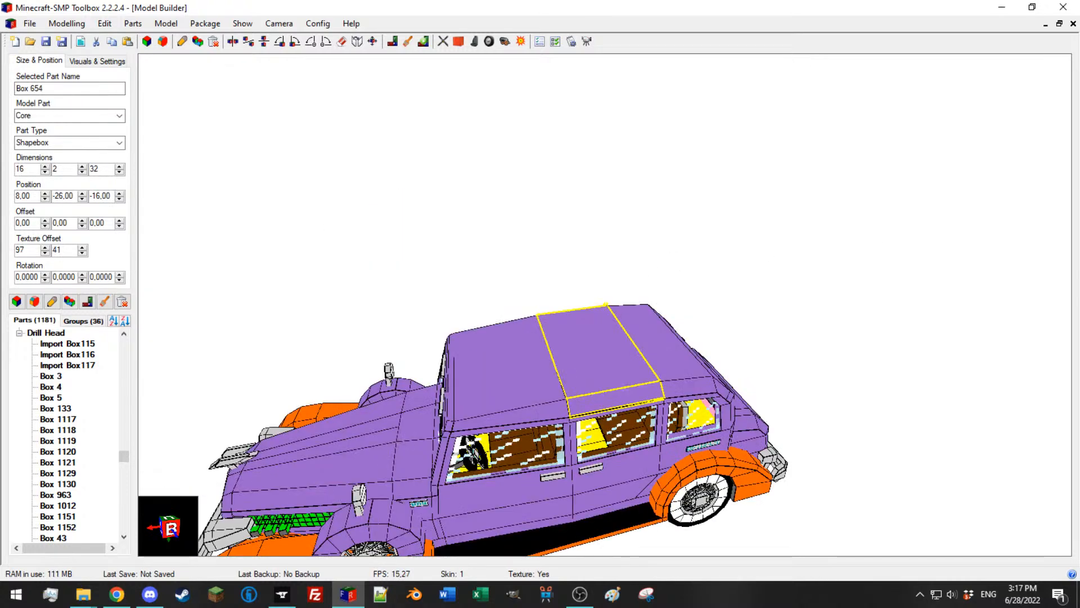
key("alt+Tab")
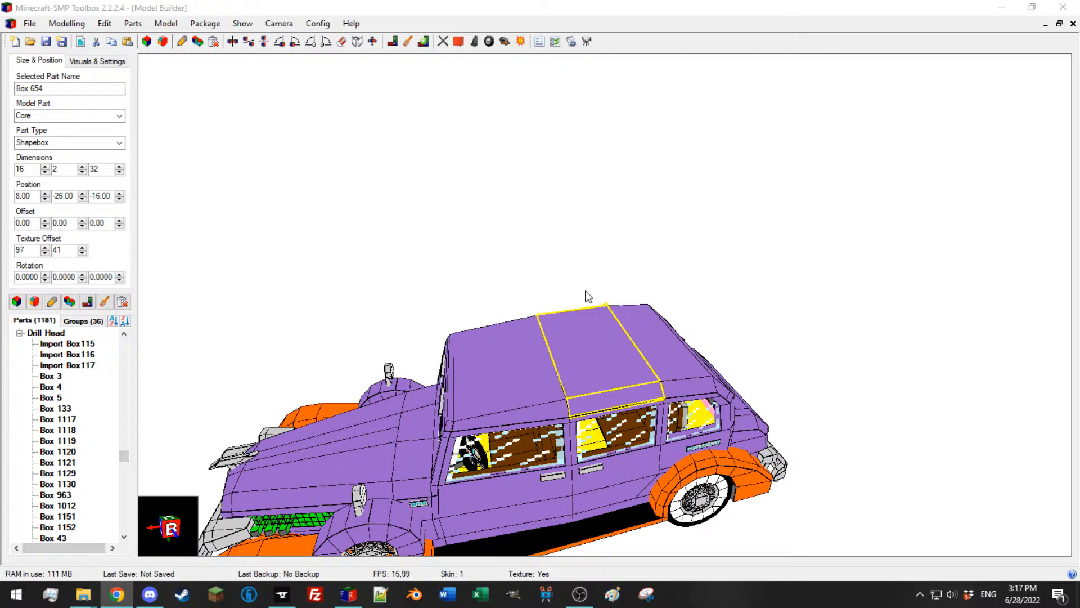
left_click_drag(612, 280, 573, 275)
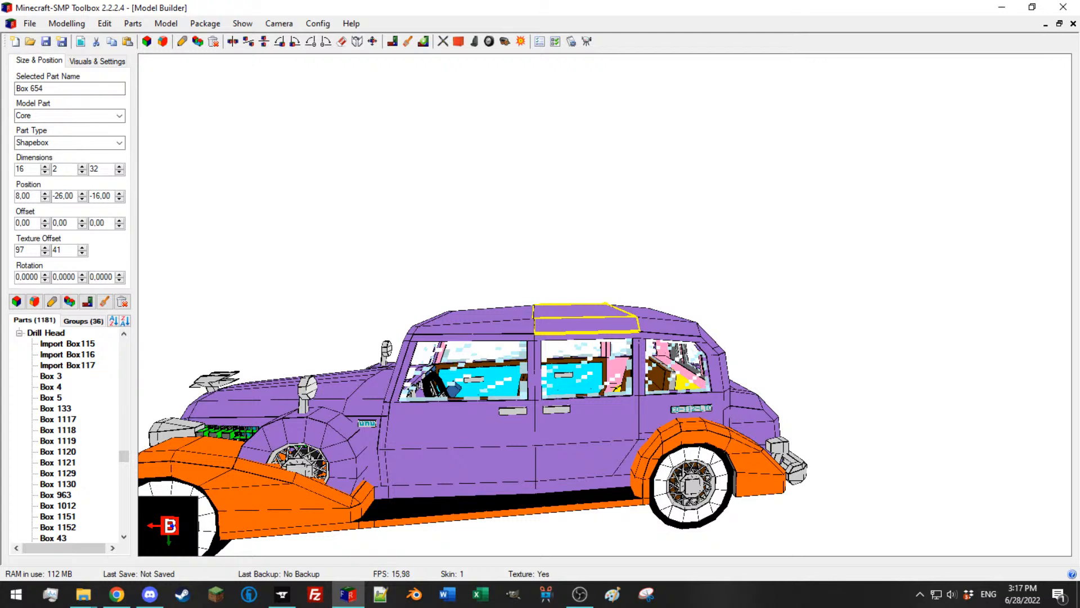
key("alt+Tab")
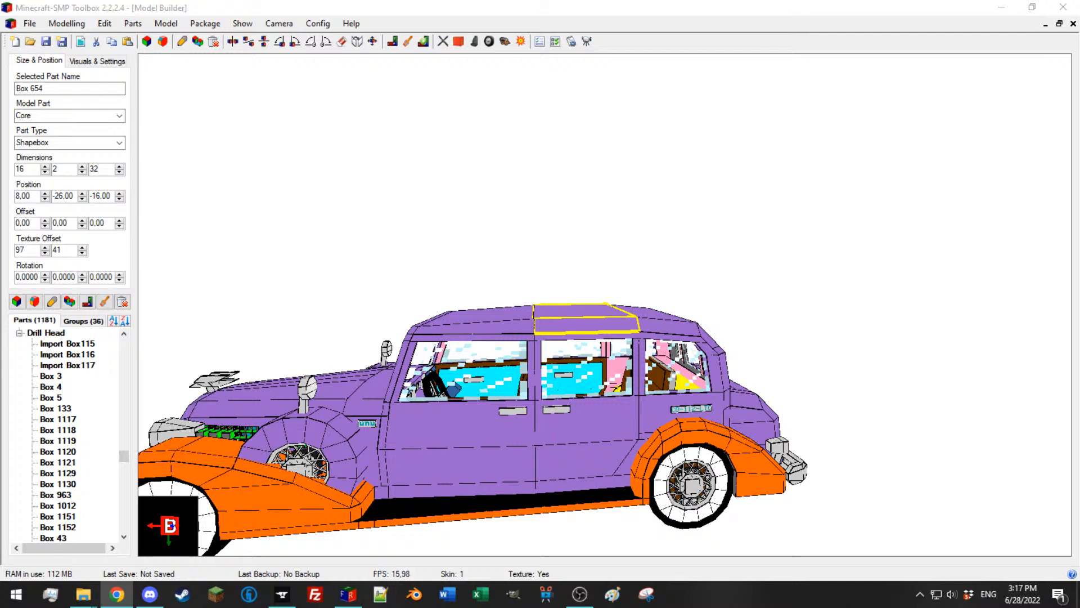
scroll(758, 215, "down", 5)
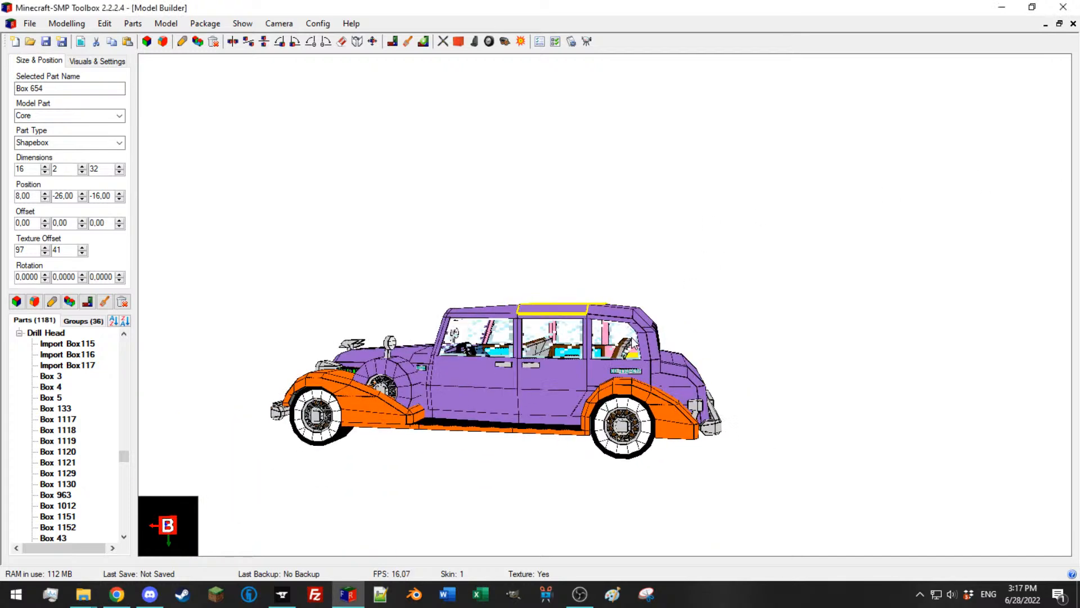
left_click_drag(511, 318, 604, 347)
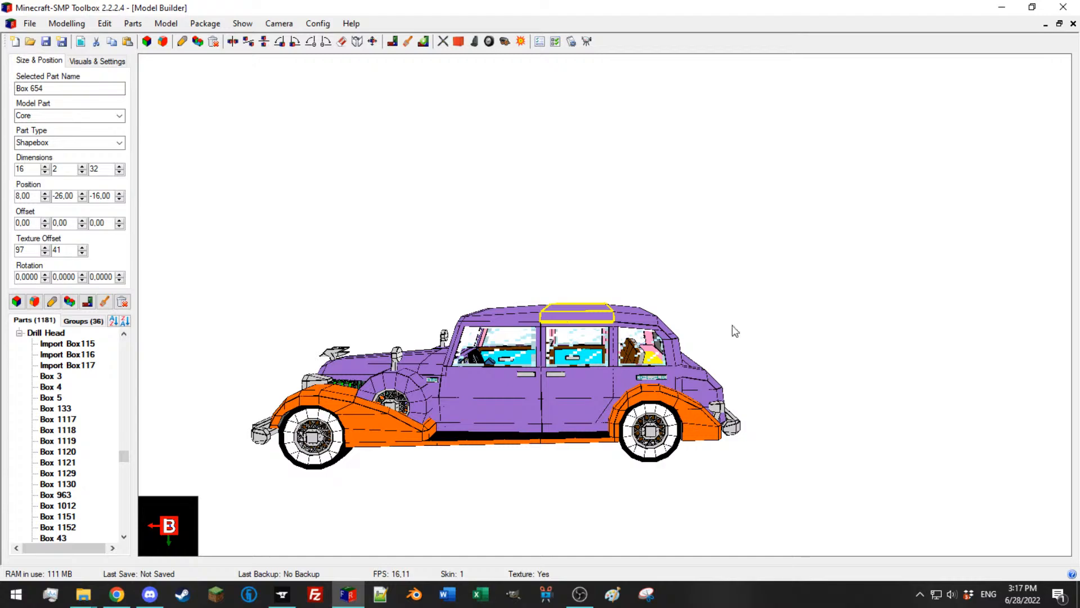
left_click_drag(632, 359, 619, 404)
left_click(571, 420)
scroll(479, 398, "up", 4)
left_click_drag(479, 398, 508, 382)
scroll(507, 383, "down", 4)
scroll(508, 382, "down", 4)
left_click(344, 314)
left_click_drag(344, 313, 536, 309)
scroll(537, 309, "up", 4)
mouse_move(664, 298)
left_mouse_down()
mouse_move(678, 299)
mouse_move(662, 300)
left_mouse_up()
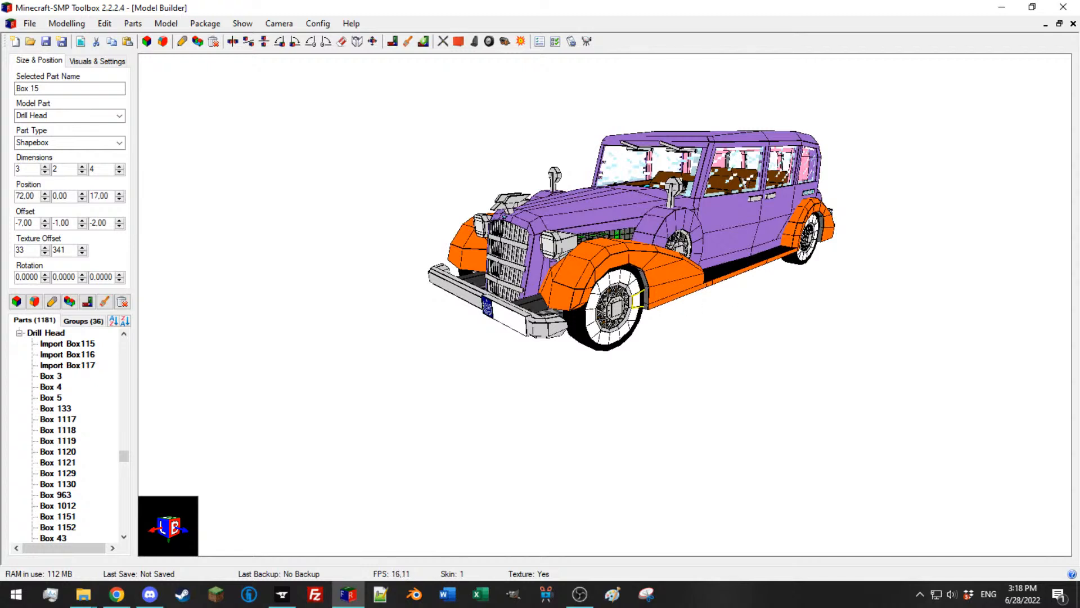
Step: Switch to Chrome and view the 1935 Cadillac 355 reference photo in the image results
key("alt+Tab")
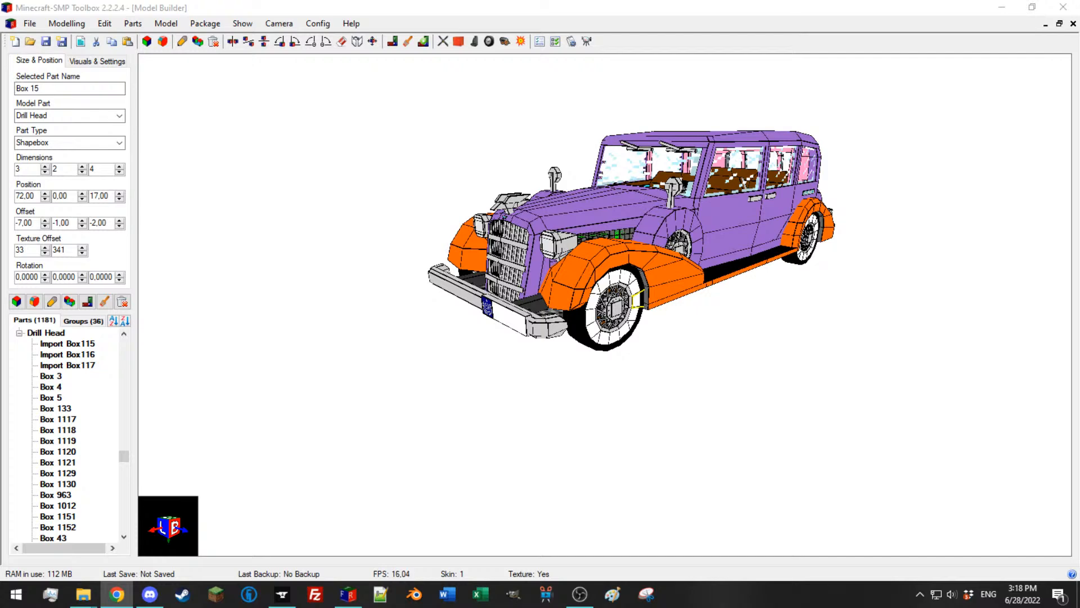
left_click(116, 593)
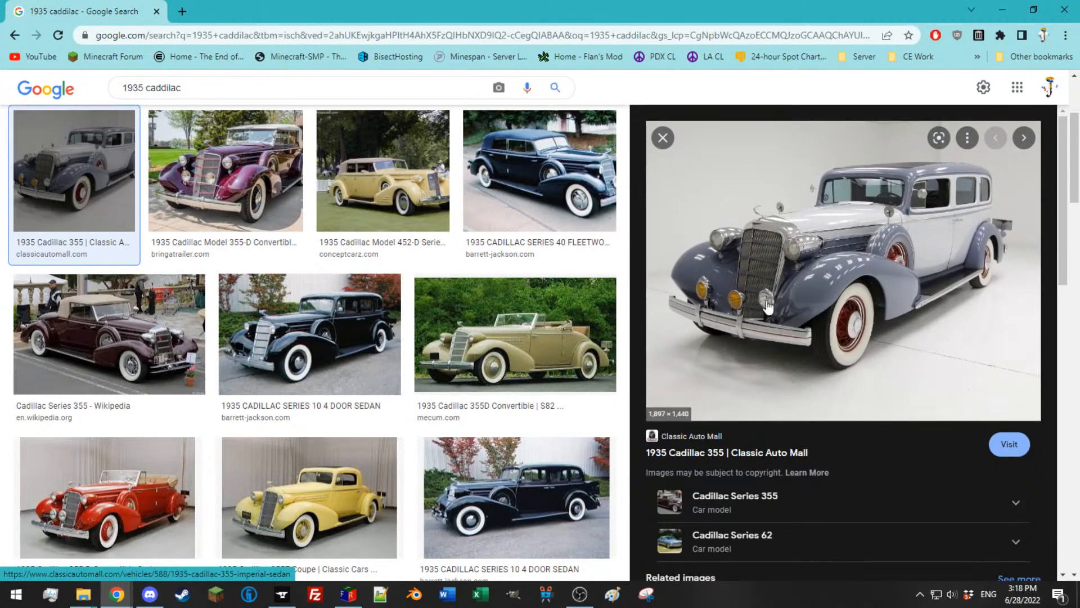
left_click_drag(114, 13, 1079, 191)
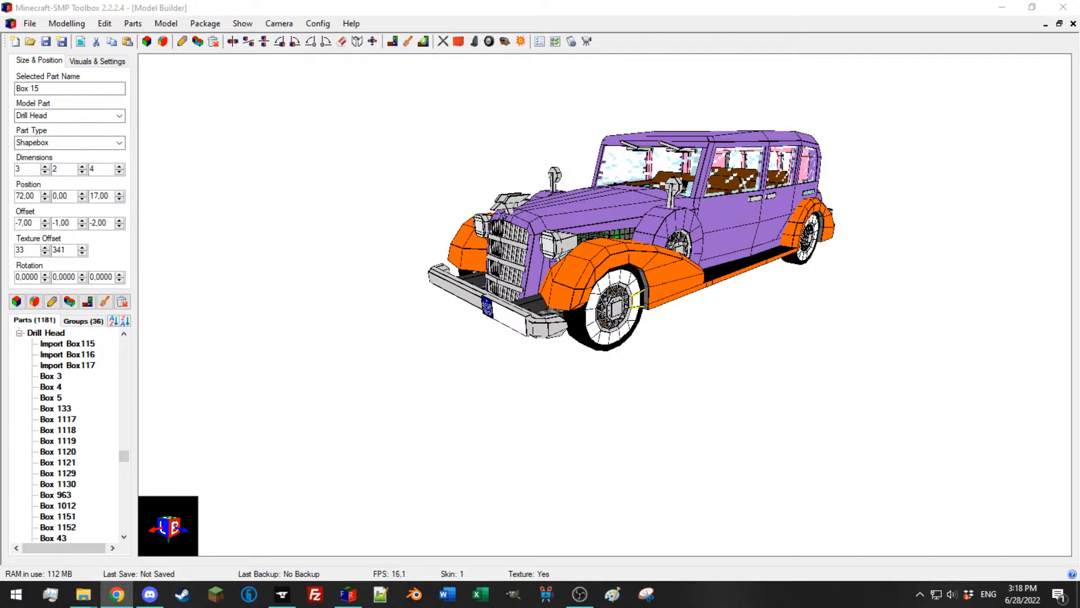
Step: Browse the 1935 Cadillac convertible image results in Chrome, enlarging the white GatewayClassicCars car, for soft-top body references
left_click(117, 593)
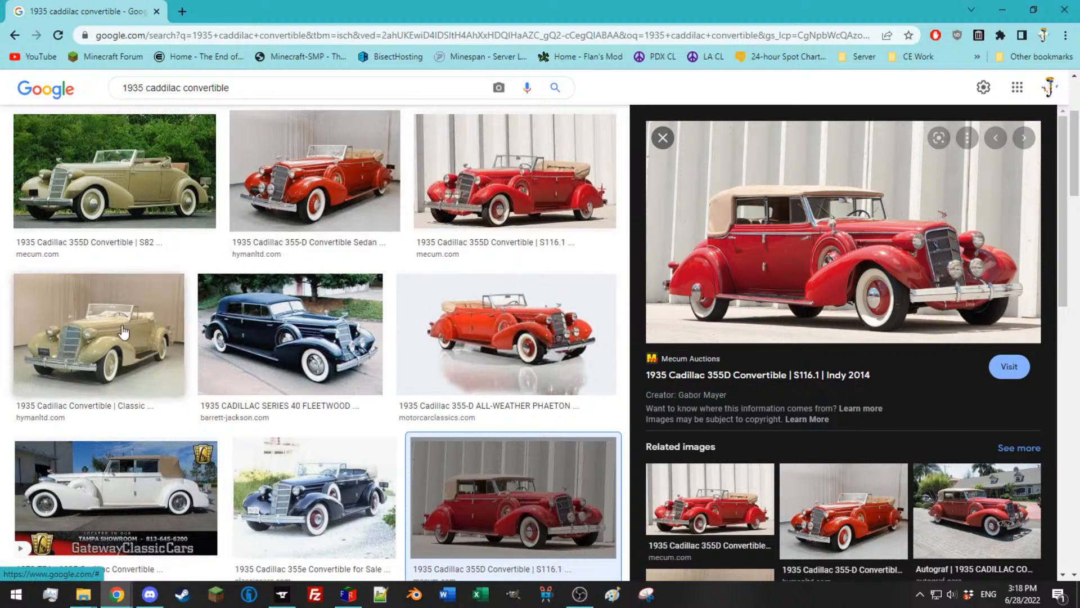
left_click(135, 493)
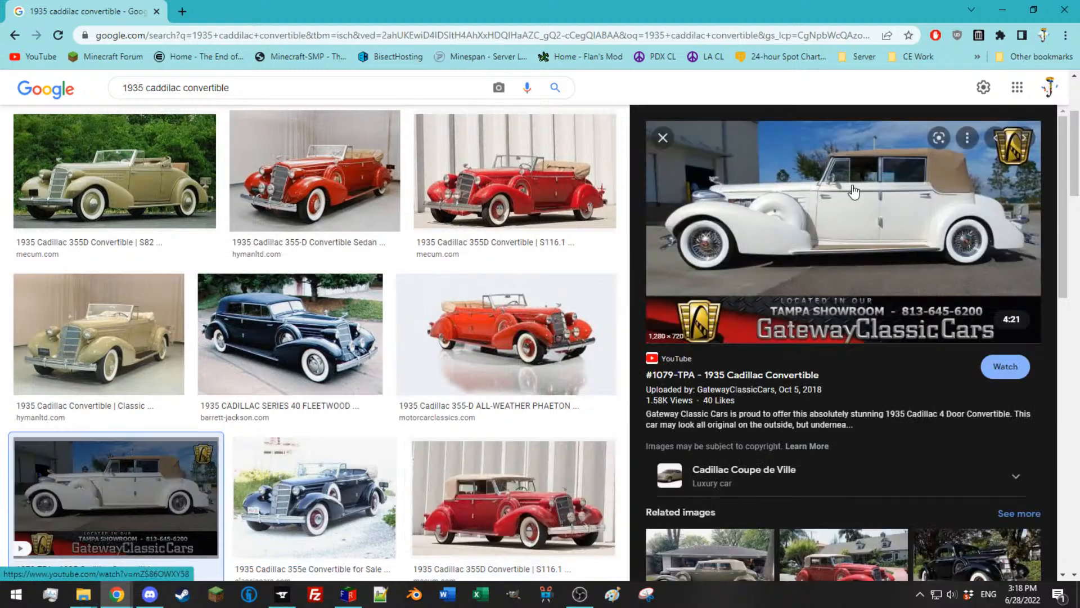
scroll(360, 349, "down", 5)
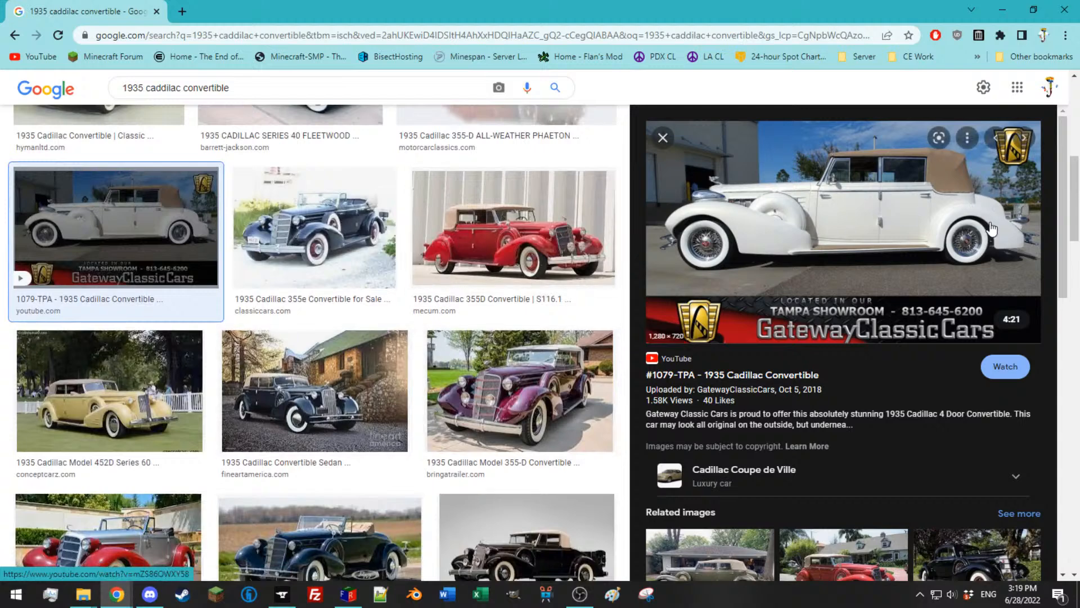
scroll(185, 434, "down", 1)
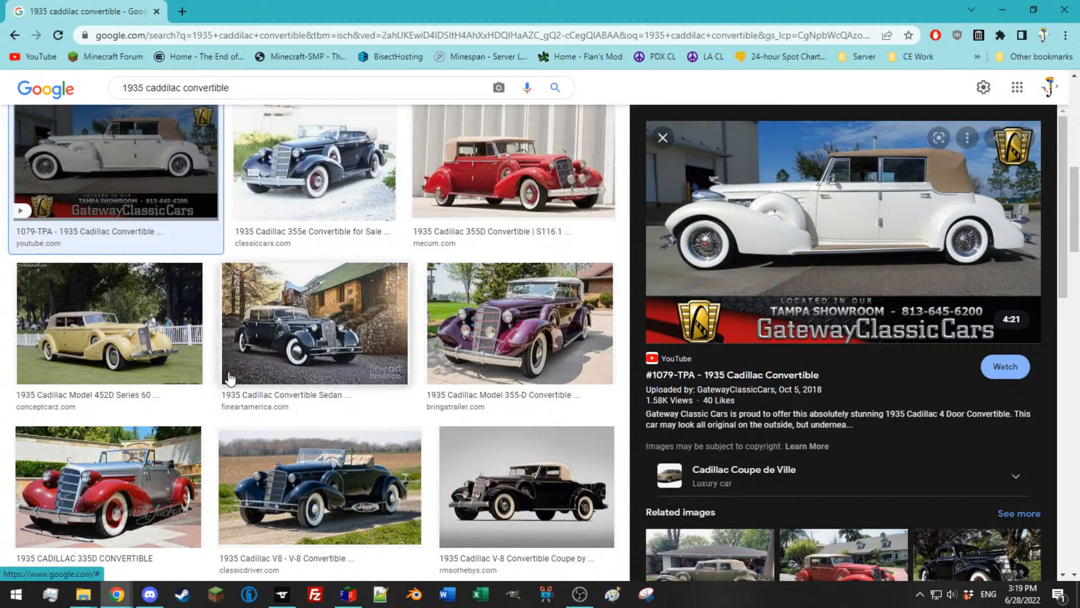
scroll(209, 372, "down", 4)
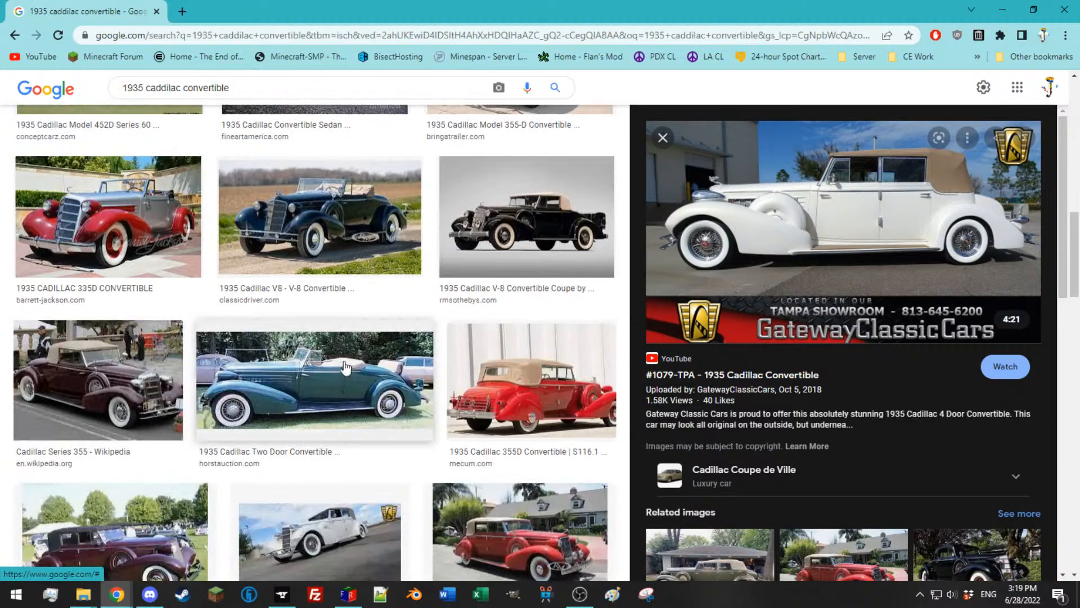
scroll(241, 329, "down", 3)
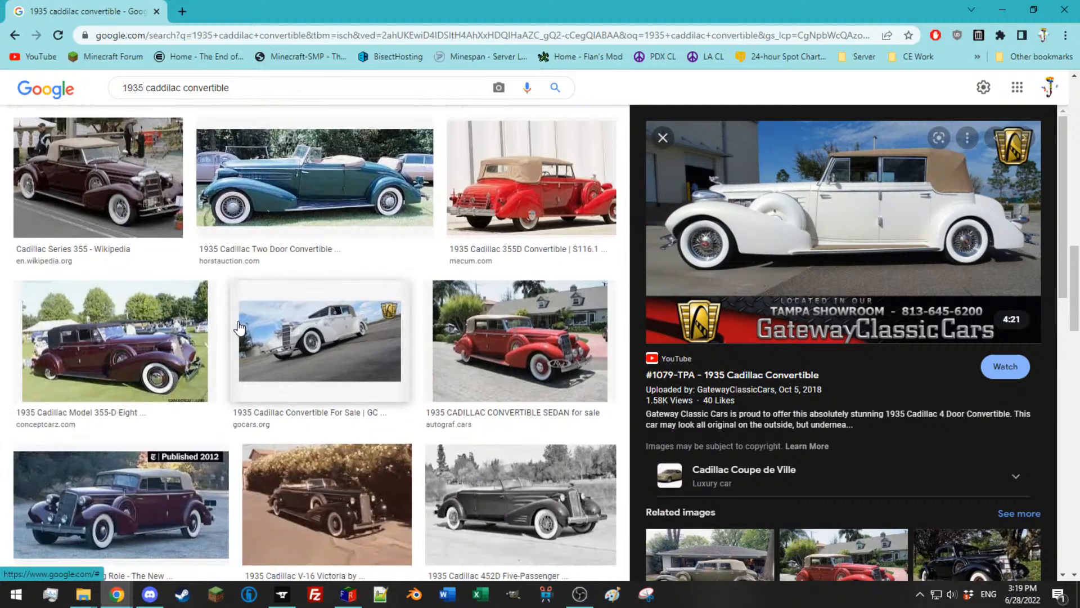
scroll(532, 448, "down", 3)
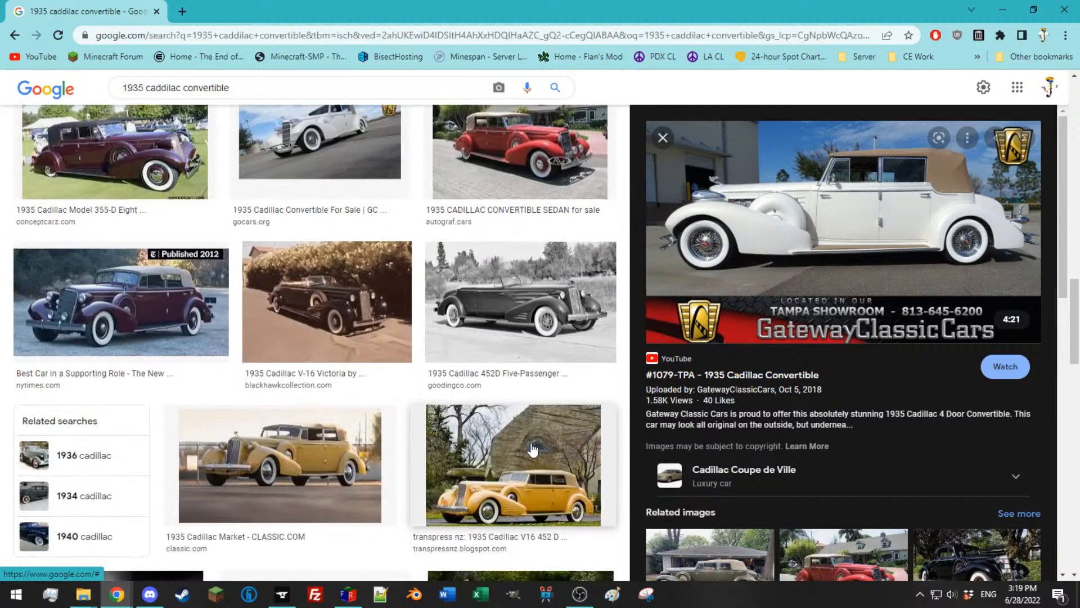
scroll(458, 403, "up", 3)
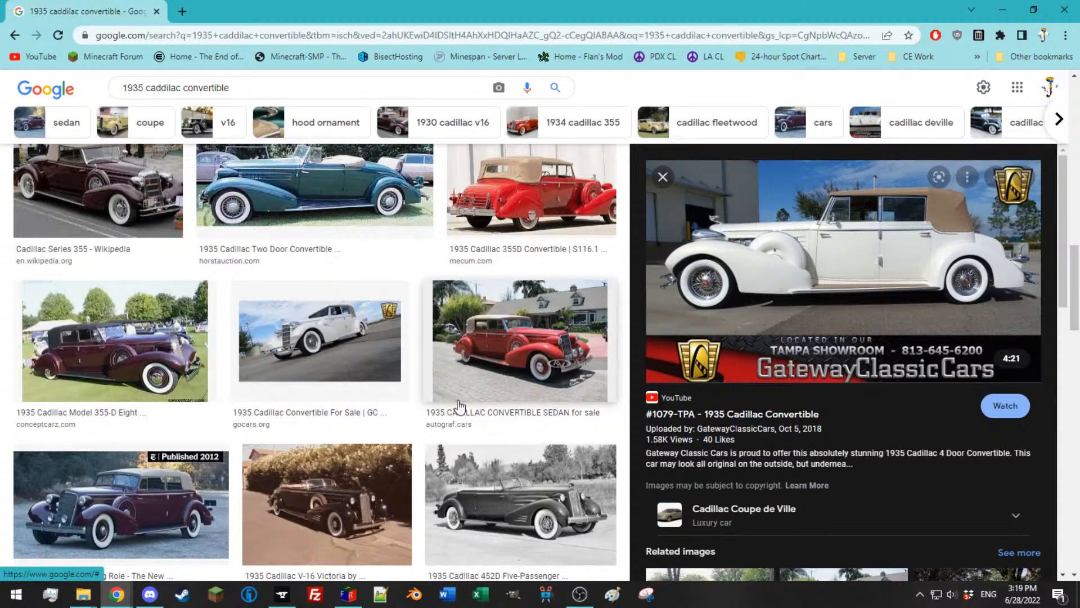
scroll(458, 394, "down", 8)
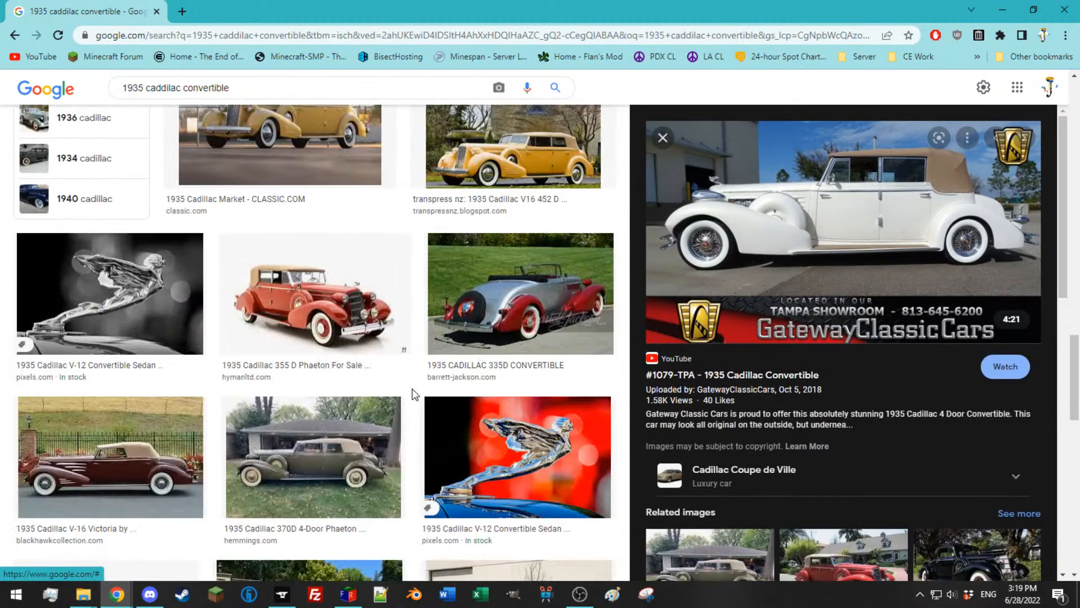
Step: View the rear of the silver and red 1935 Cadillac 335D convertible and the yellow CLASSIC.COM car
left_click(526, 315)
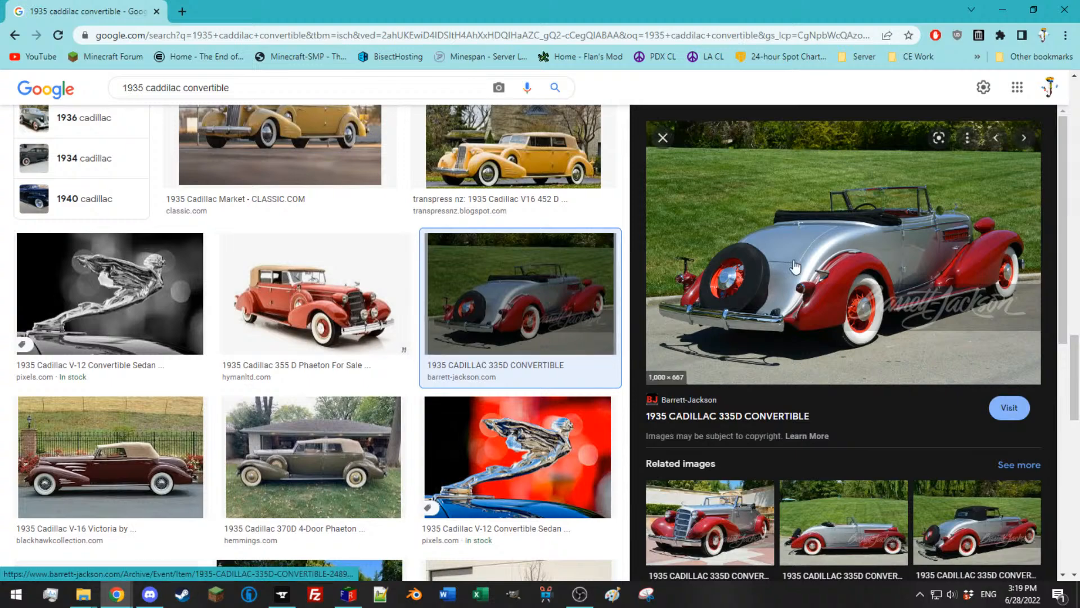
scroll(242, 294, "up", 2)
scroll(242, 295, "up", 2)
left_click(304, 414)
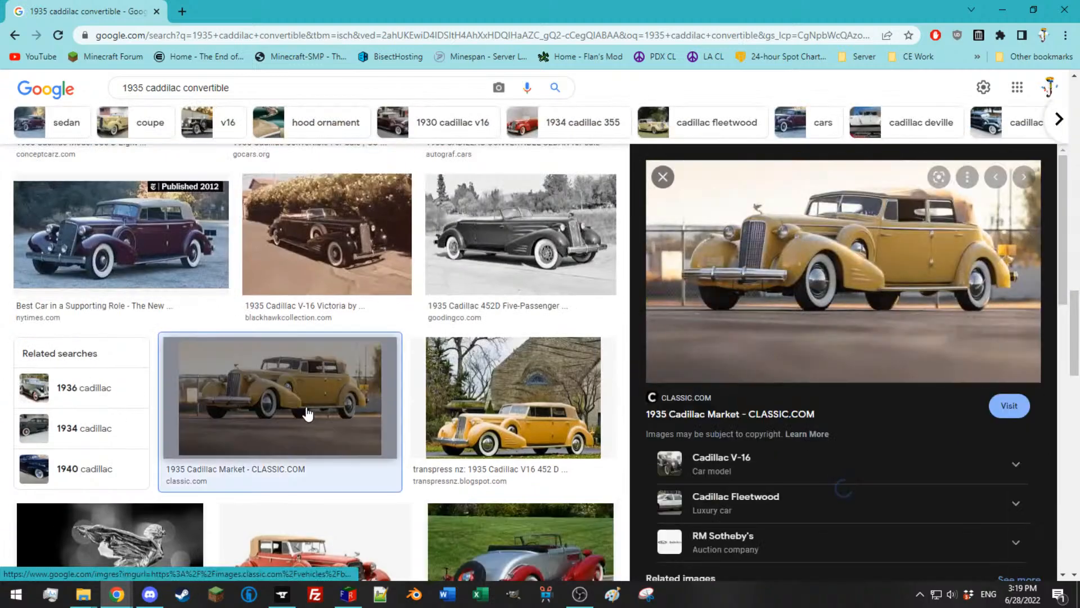
scroll(287, 406, "up", 3)
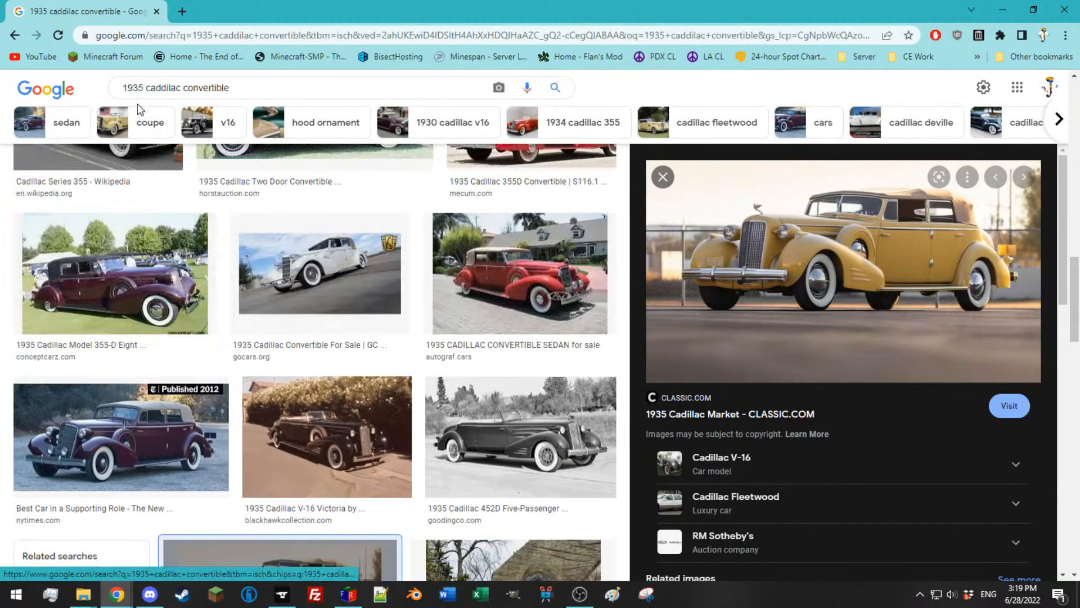
Step: Search images for "1935 cadillac 4 door convertible" and enlarge the white GatewayClassicCars side view
left_click(186, 88)
type("4 door")
key("Return")
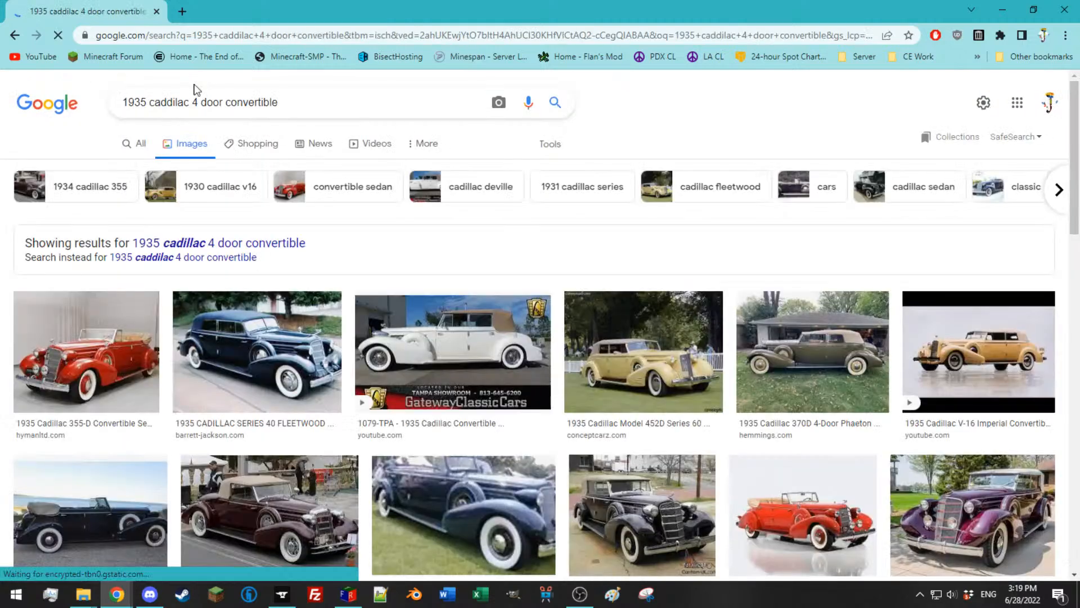
left_click(213, 257)
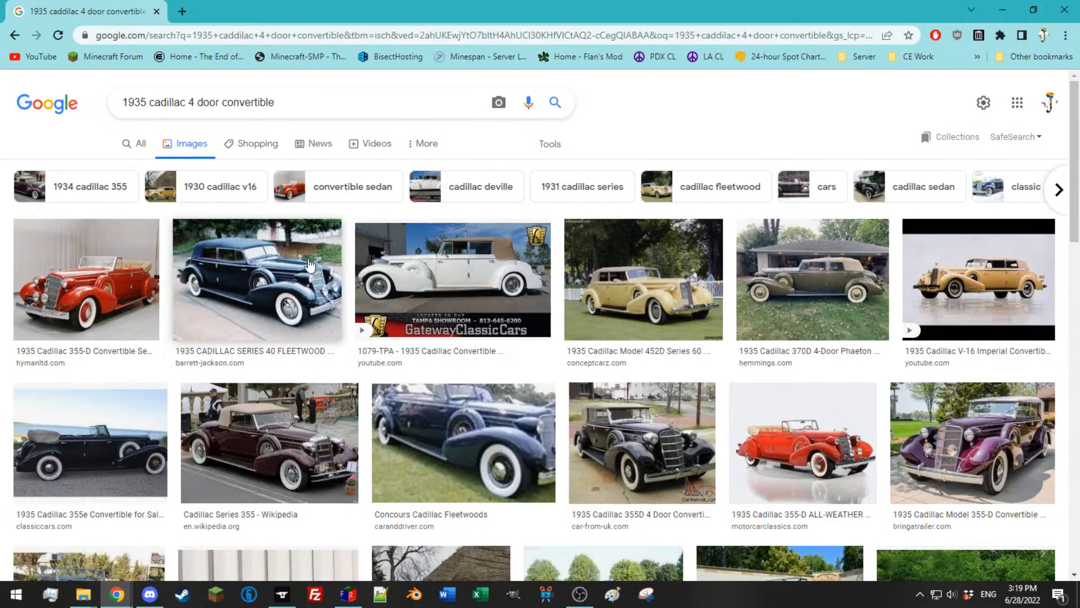
left_click(467, 273)
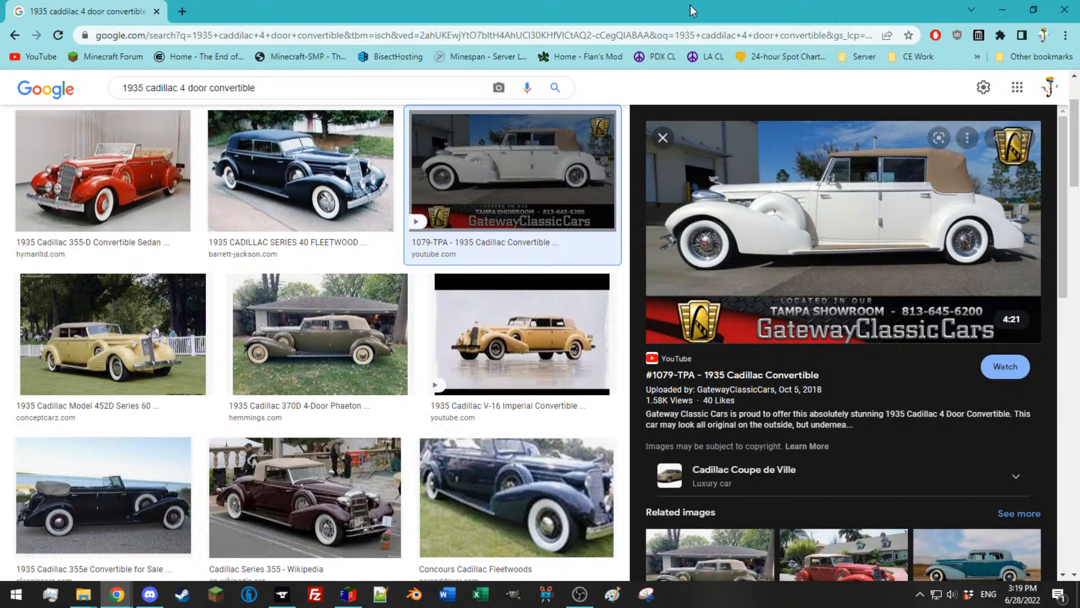
Step: Switch back to Minecraft-SMP Toolbox and examine the sedan model from the rear, the front and underneath
left_click_drag(690, 5, 1079, 5)
left_click_drag(885, 239, 758, 298)
left_click(876, 422)
left_click_drag(876, 422, 579, 359)
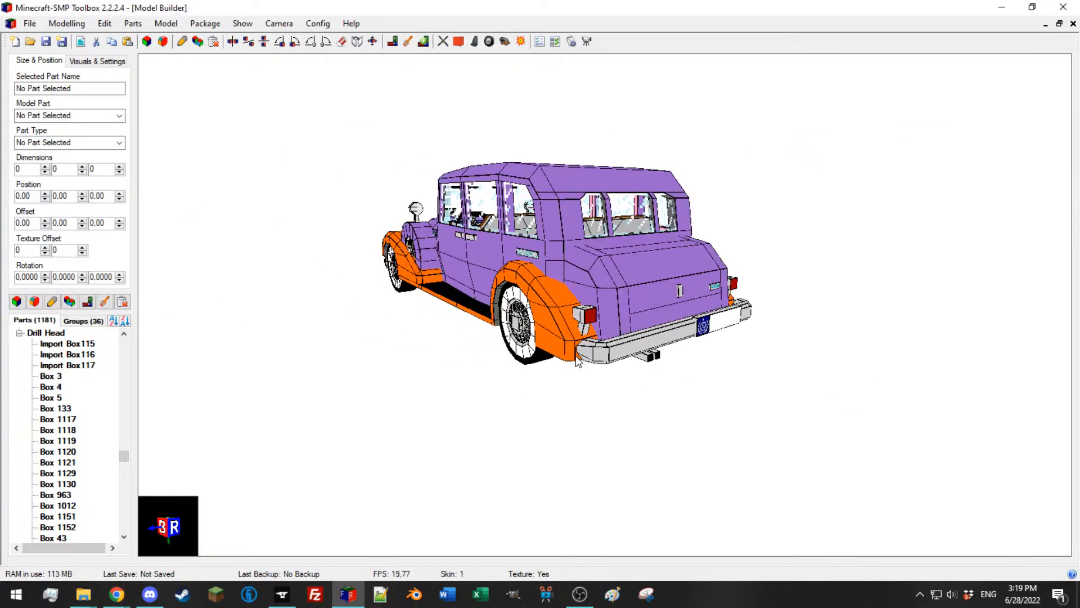
left_click_drag(341, 304, 372, 306)
left_click_drag(214, 310, 654, 337)
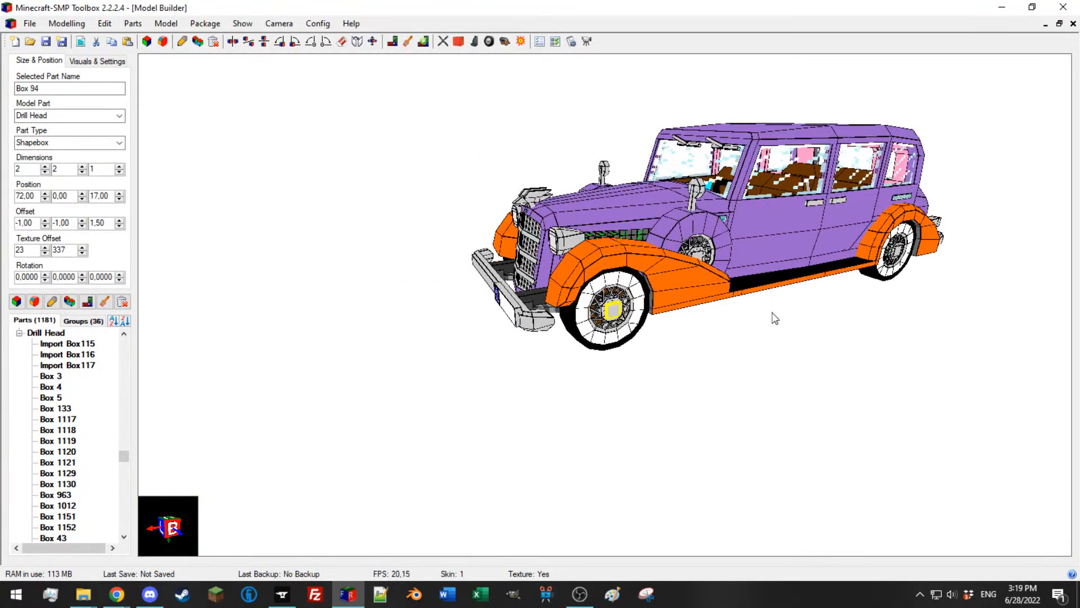
left_click_drag(775, 319, 765, 246)
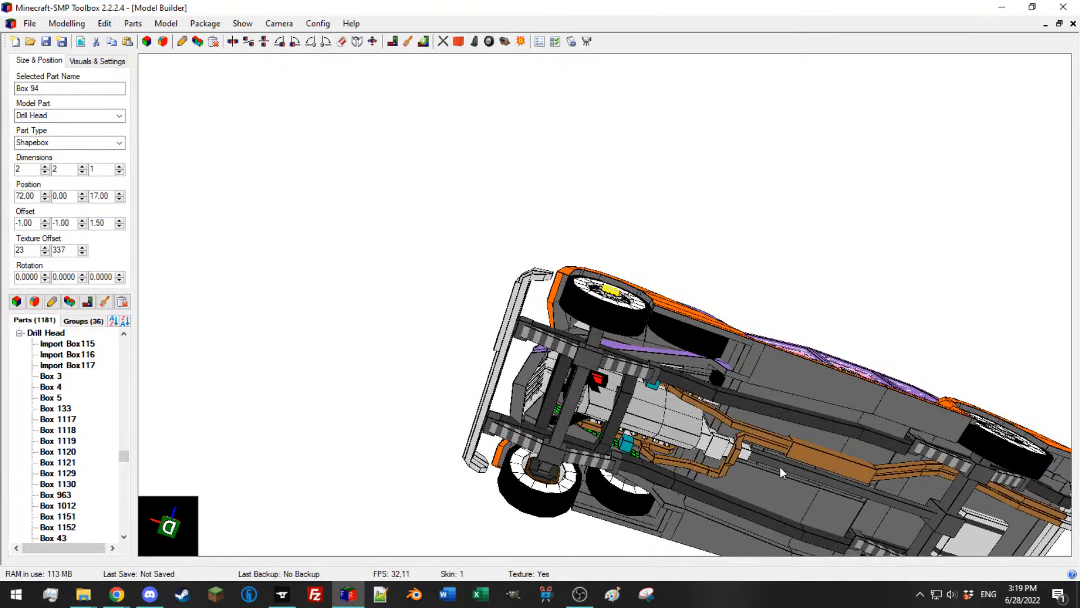
left_click(745, 452)
scroll(745, 453, "up", 5)
scroll(554, 298, "down", 5)
Step: Select the sedan's purple roof panels together, including the sloped side sections
left_click_drag(554, 292, 627, 261)
scroll(542, 363, "up", 5)
left_click(626, 259)
scroll(562, 323, "up", 5)
scroll(562, 323, "down", 5)
left_click_drag(562, 323, 531, 310)
scroll(531, 310, "up", 2)
left_click(562, 322, "ctrl")
left_click(563, 323, "ctrl")
left_click(539, 306, "ctrl")
left_click(475, 343, "ctrl")
Step: Add the rear quarter pillars, side window surrounds and rear window pillars to the roof selection, checking both sides of the car
left_click_drag(414, 378, 538, 363)
left_click(421, 363, "ctrl")
left_click(417, 394, "ctrl")
left_click(418, 416, "ctrl")
left_click(432, 416, "ctrl")
left_click(441, 388, "ctrl")
scroll(469, 373, "up", 3)
left_click(424, 373, "ctrl")
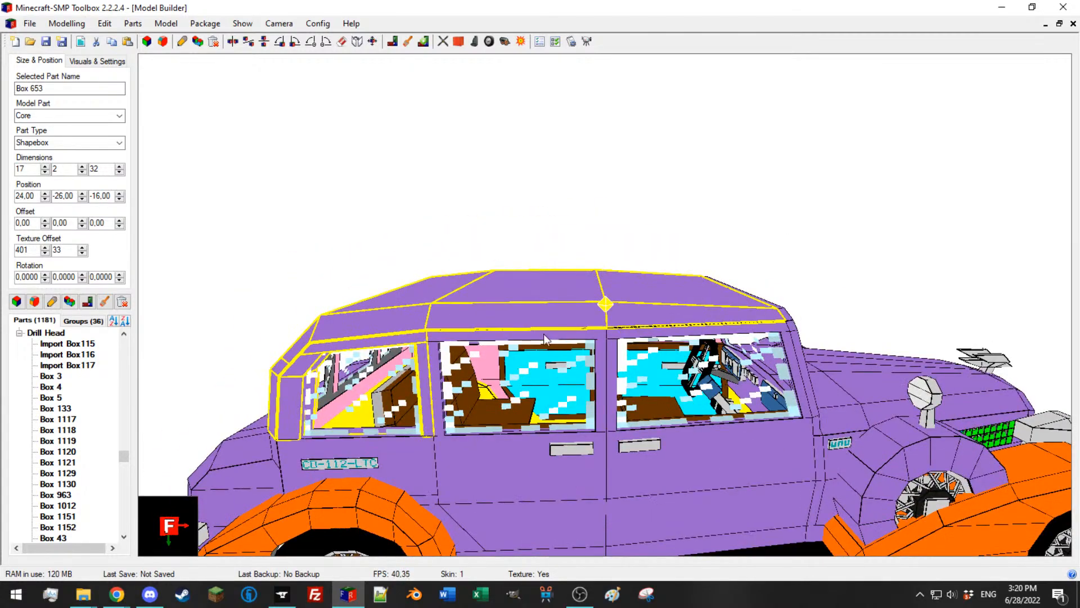
left_click_drag(611, 363, 821, 375)
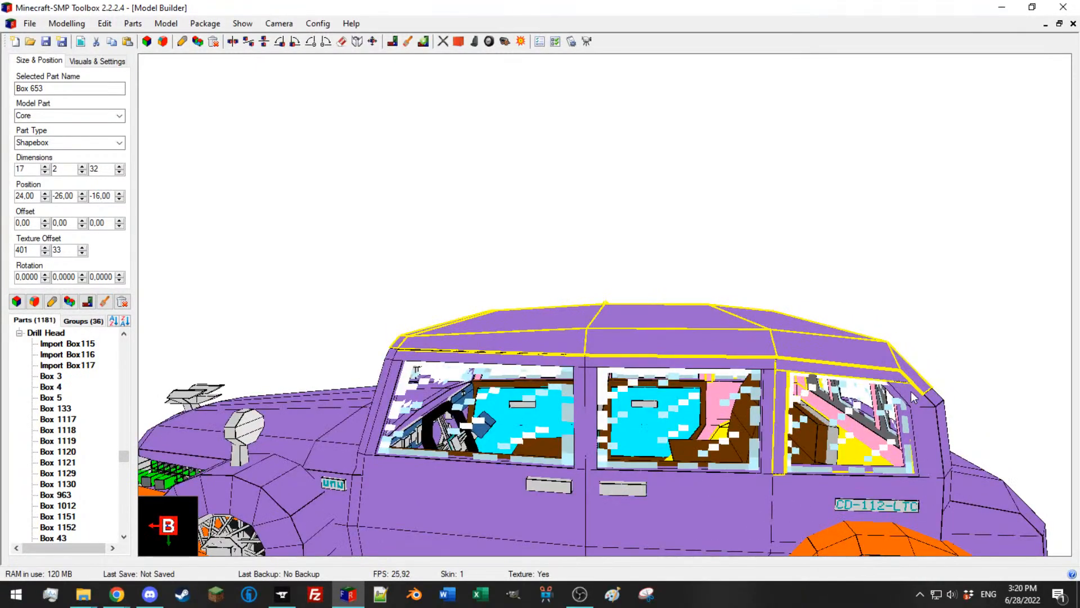
left_click_drag(921, 447, 644, 411)
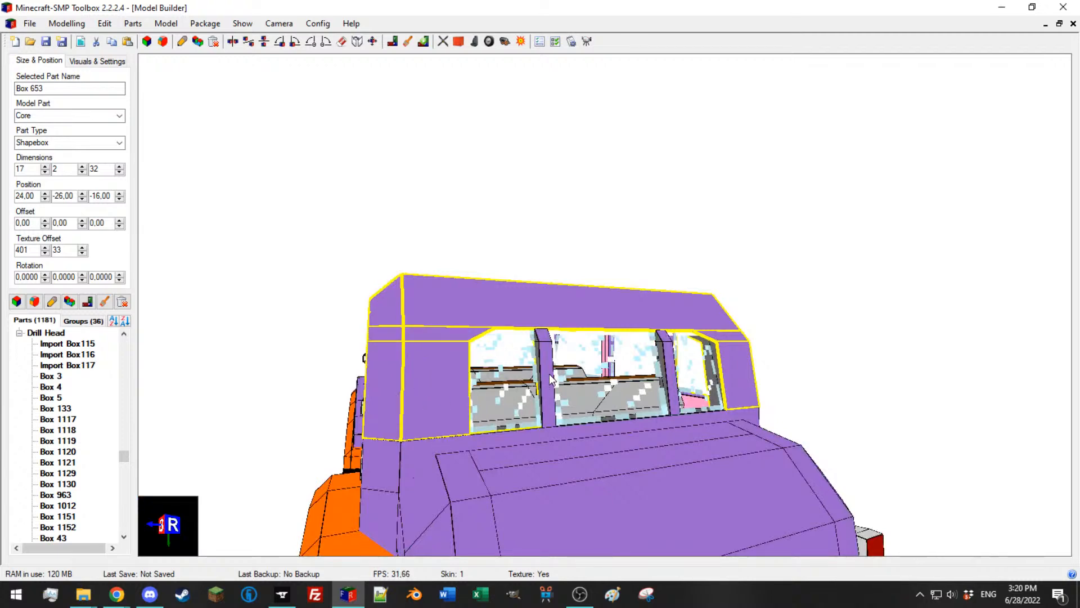
left_click_drag(681, 365, 440, 381)
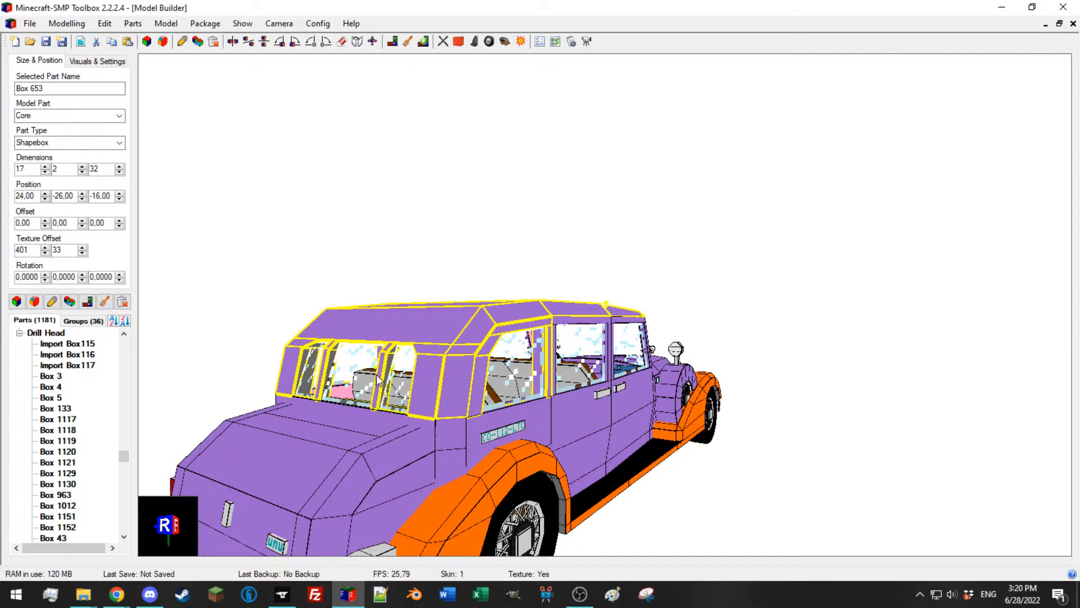
Step: Toggle the selected roof and pillar parts to outline display and back to check the selection
key("h")
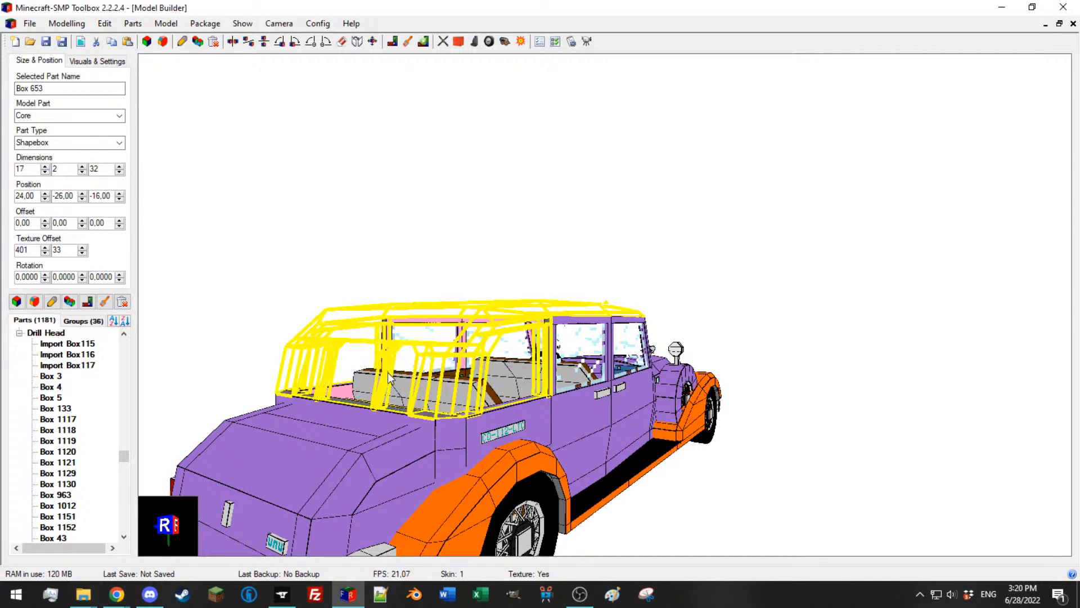
left_click_drag(384, 379, 471, 344)
key("h")
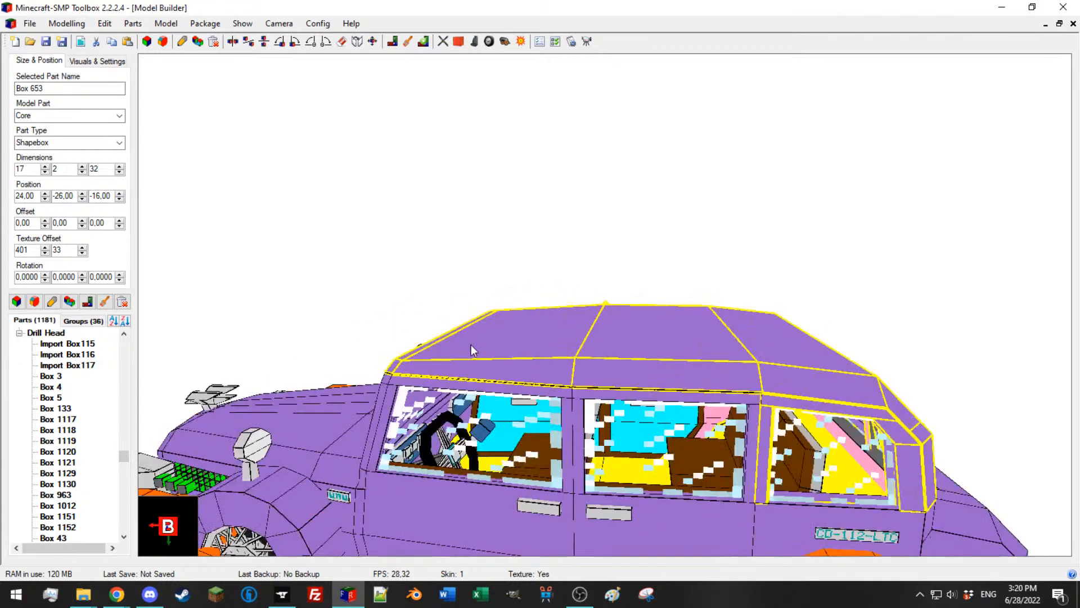
Step: Move the selected roof and rear pillar parts away from the car body along negative Z
scroll(471, 345, "down", 5)
scroll(107, 198, "down", 4)
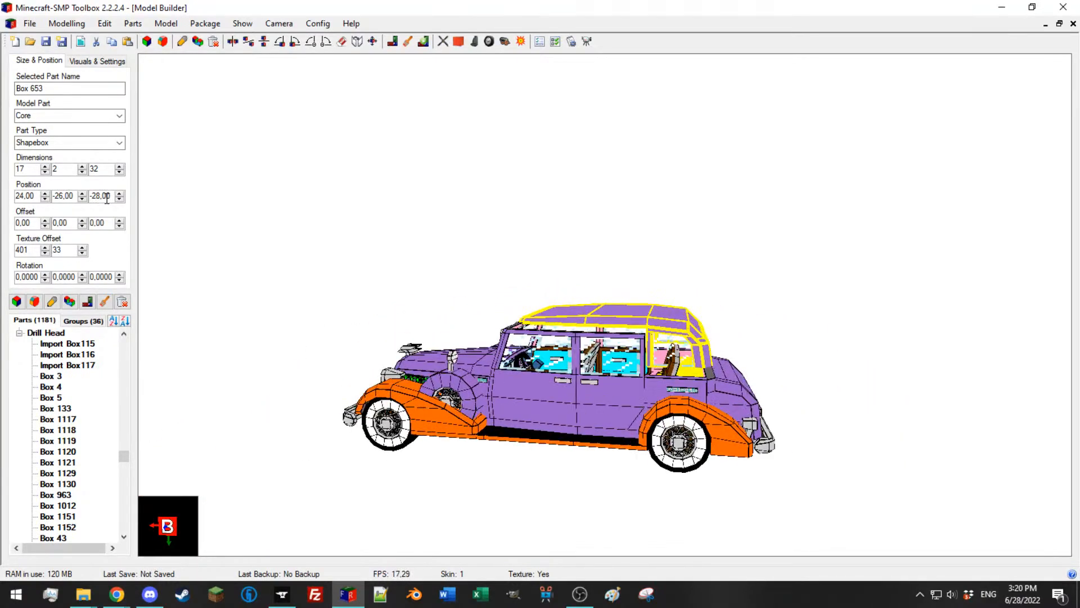
scroll(107, 198, "down", 20)
left_click_drag(515, 244, 484, 277)
scroll(481, 272, "down", 5)
left_click(406, 472)
left_click_drag(468, 403, 550, 331)
scroll(550, 331, "up", 5)
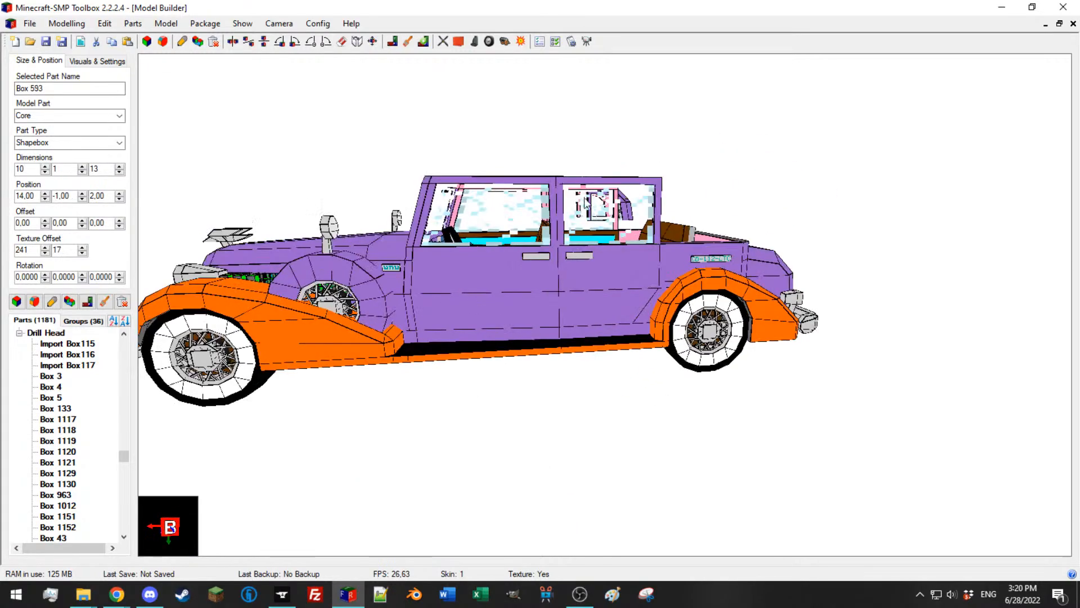
Step: Select the rear door's rear window pillar and examine how the door window frames stand without the roof
left_click(562, 198)
left_click_drag(562, 198, 424, 283)
left_click(618, 208)
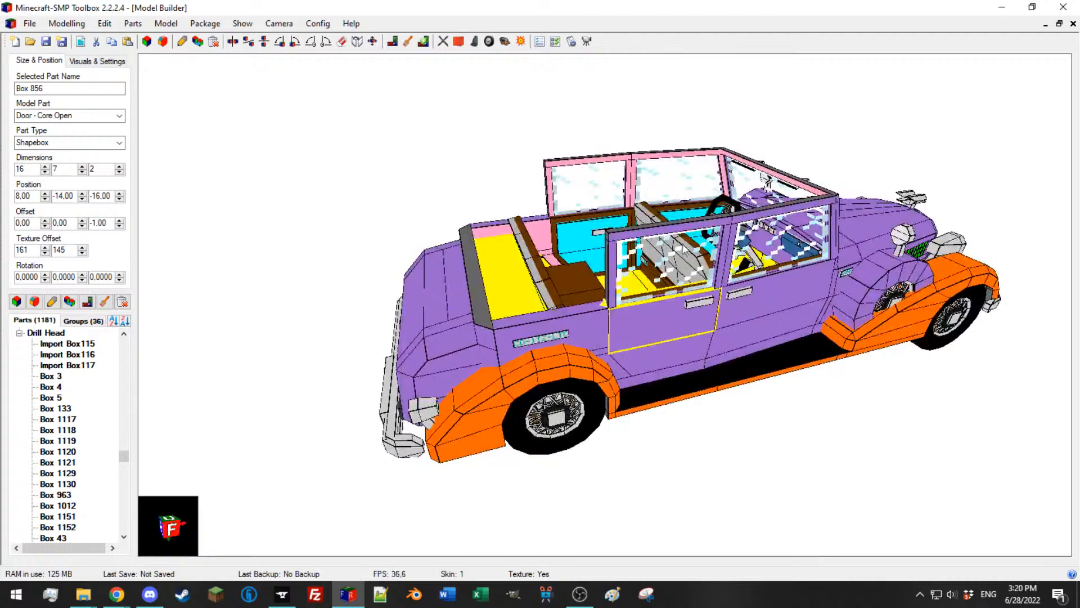
left_click(614, 253)
scroll(731, 303, "up", 3)
left_click_drag(731, 303, 636, 266)
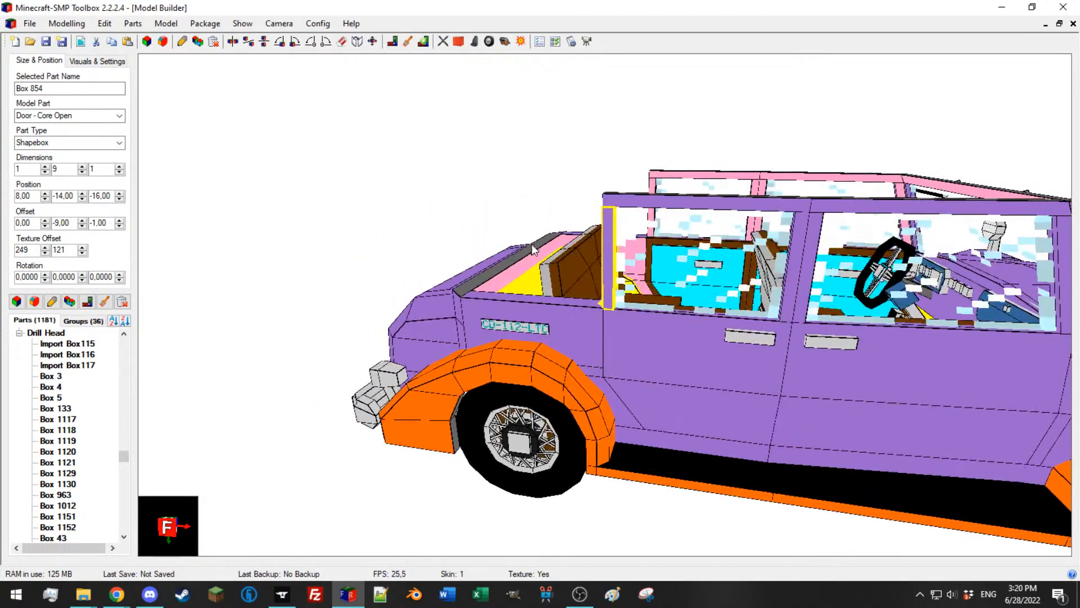
left_click_drag(529, 245, 627, 197)
left_click_drag(552, 254, 621, 259)
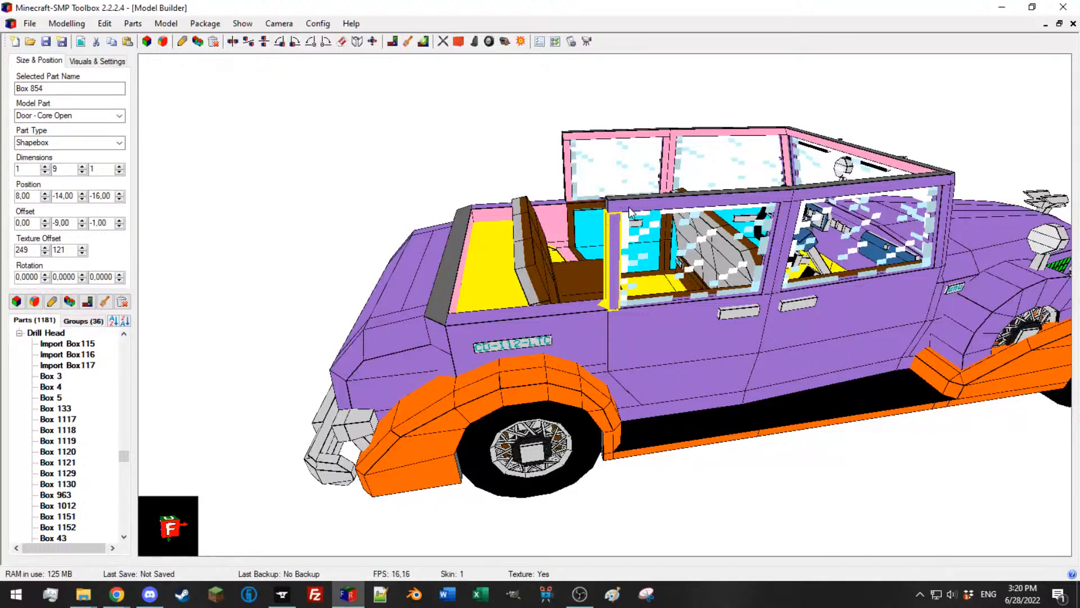
scroll(624, 206, "up", 4)
scroll(618, 198, "down", 6)
left_click_drag(730, 247, 543, 243)
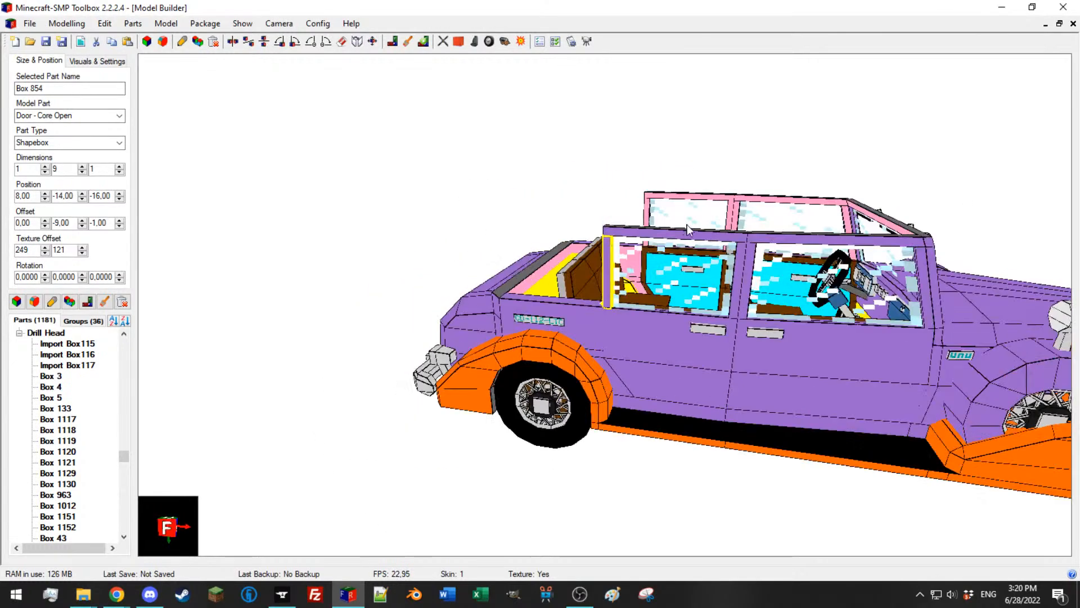
scroll(543, 244, "up", 4)
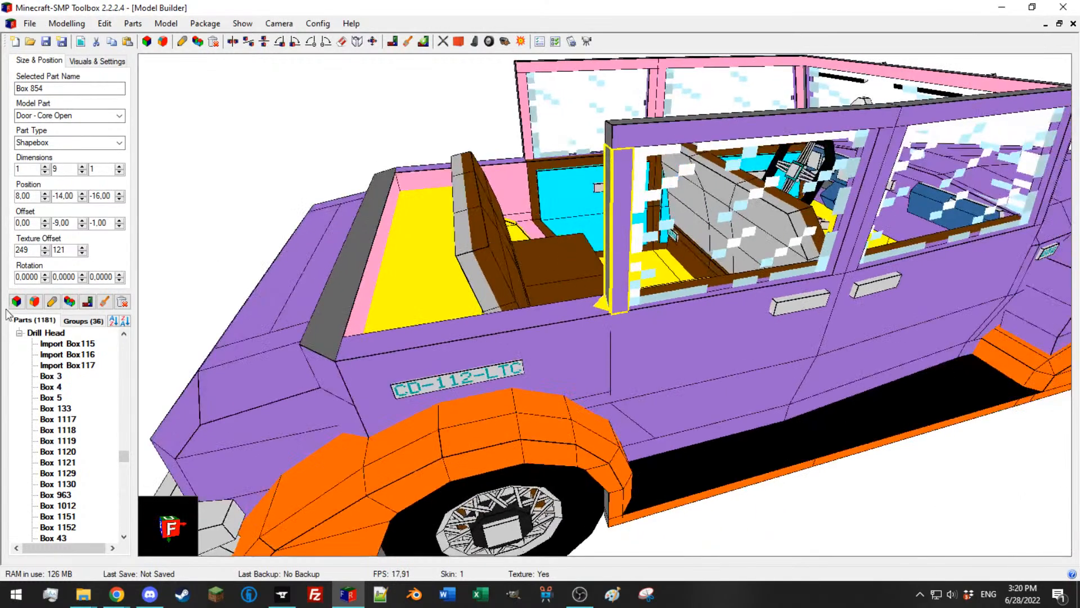
Step: Slim the rear door's rear window pillar by 0.5 in X and Z in the shapebox editor
left_click(52, 301)
left_click_drag(235, 62, 1078, 176)
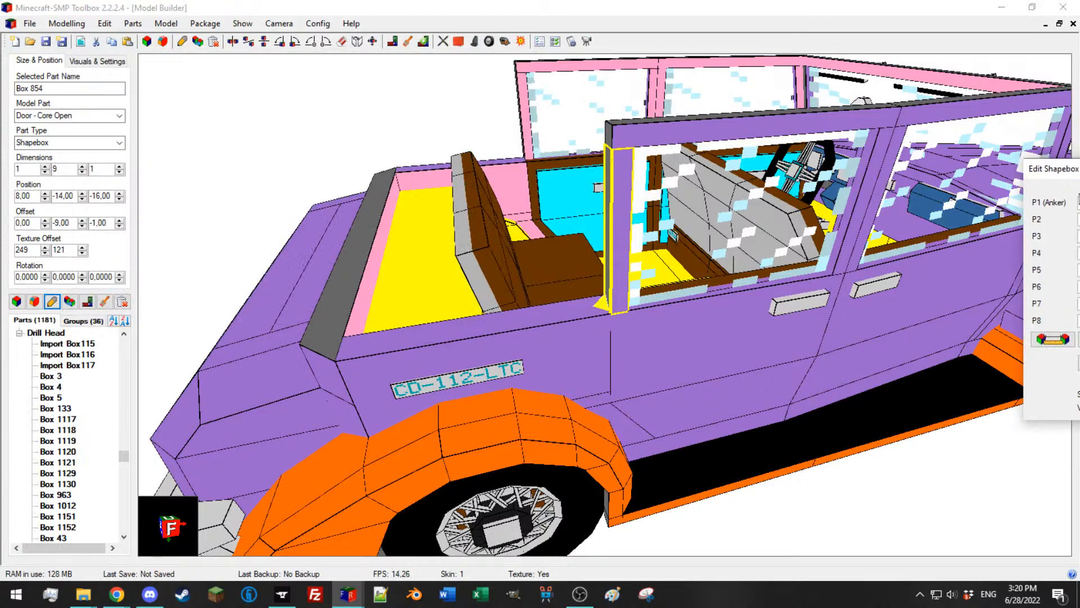
middle_click_drag(600, 201, 626, 189)
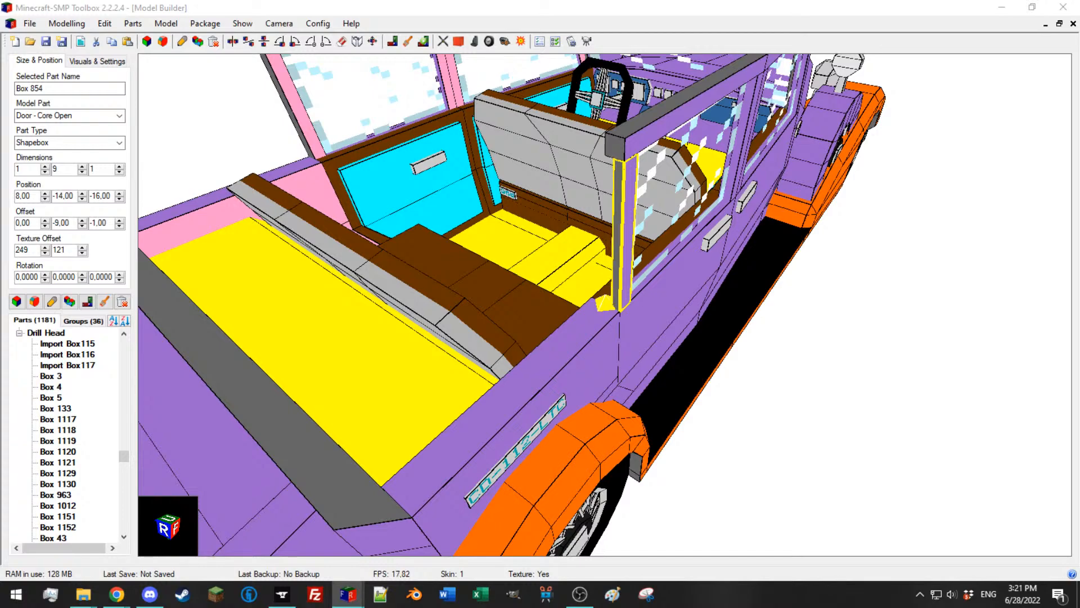
left_click_drag(913, 263, 806, 246)
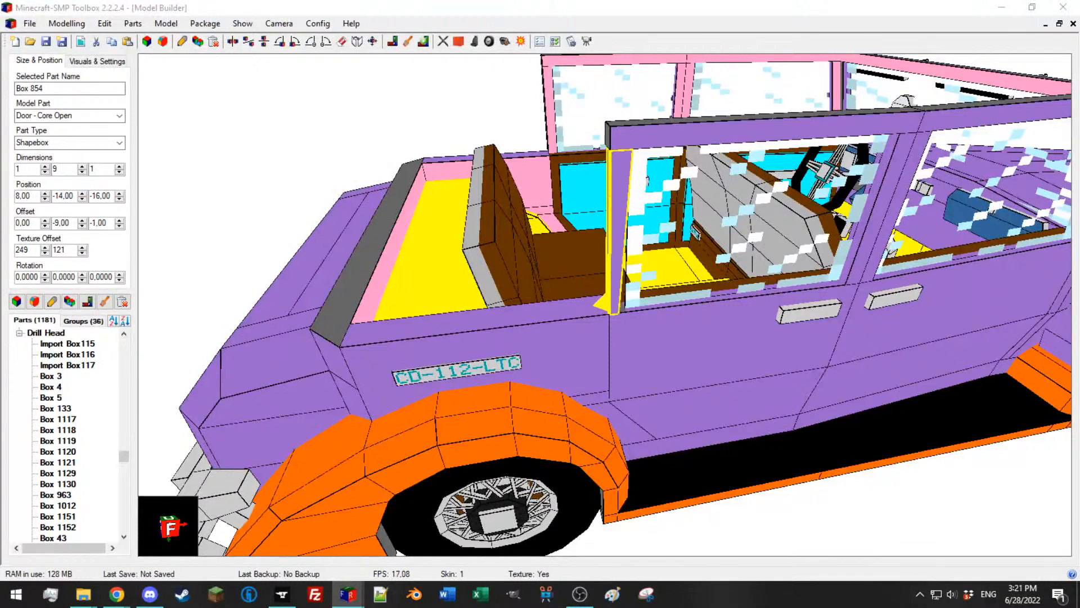
mouse_move(762, 225)
left_mouse_down()
mouse_move(751, 228)
mouse_move(767, 220)
left_mouse_up()
Step: Slim the rear door's front window pillar by 0.5 in X and Z
left_click(854, 224)
left_click_drag(853, 223, 791, 238)
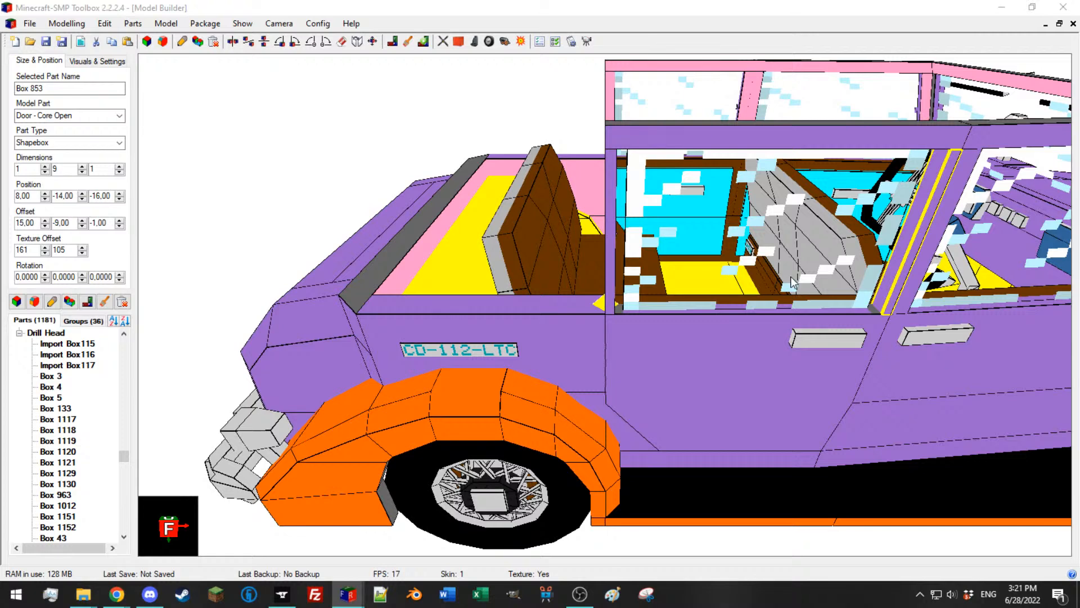
left_click_drag(790, 283, 915, 273)
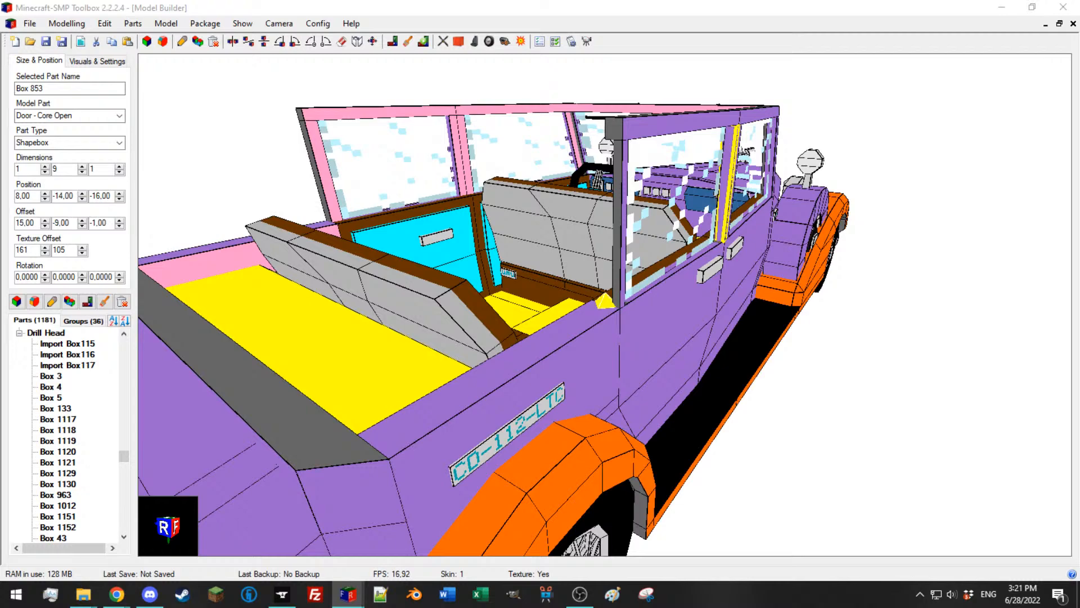
left_click_drag(842, 249, 769, 185)
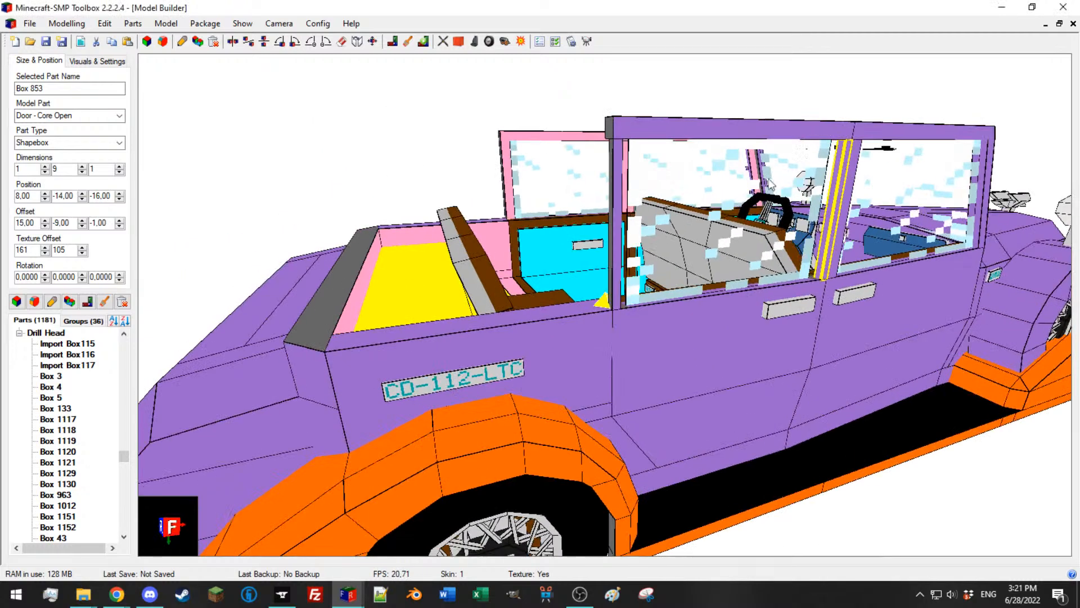
Step: Set the part type of the rear door's upper window rail to Shapebox and open its shape for editing
left_click(753, 130)
left_click_drag(560, 201, 592, 199)
left_click(119, 142)
left_click(53, 191)
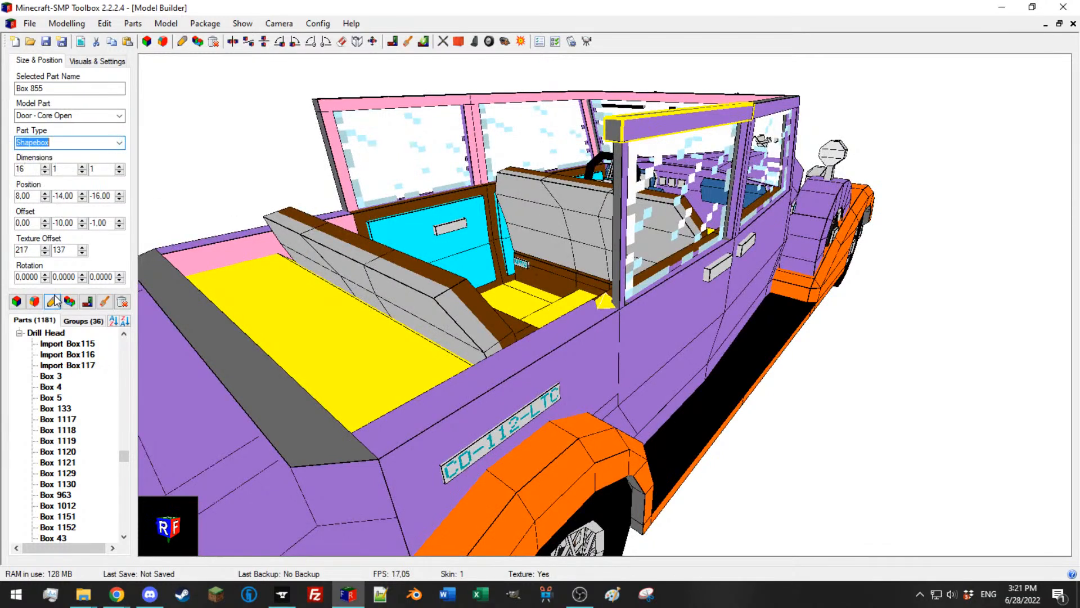
left_click(52, 302)
left_click_drag(405, 165, 407, 177)
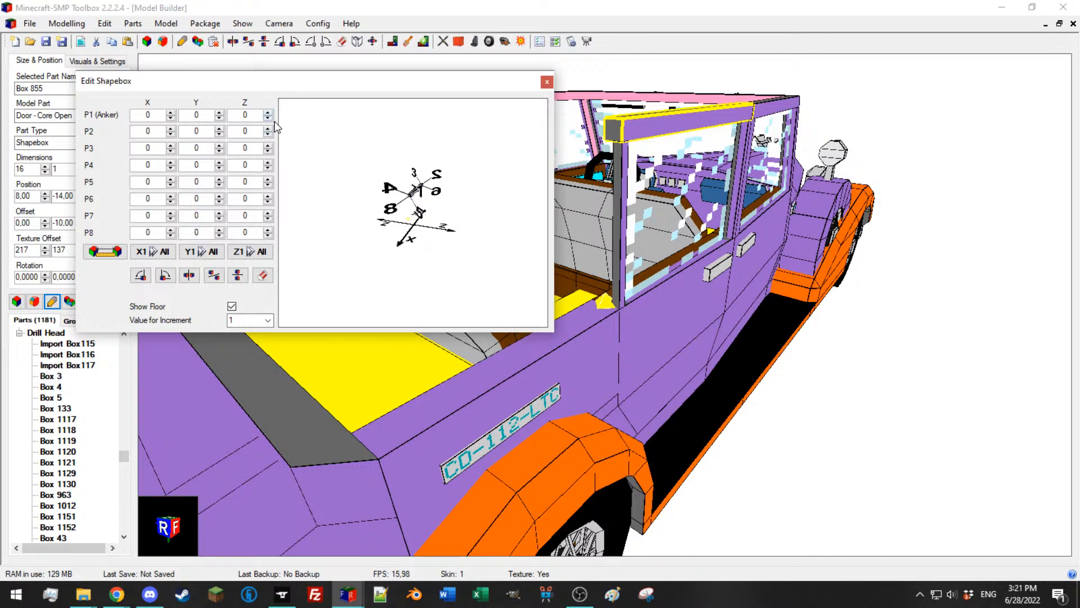
Step: Try Z offsets of -1 on corners P3, P4, P7 and P8 of the upper window rail
left_click(268, 151)
left_click(268, 167)
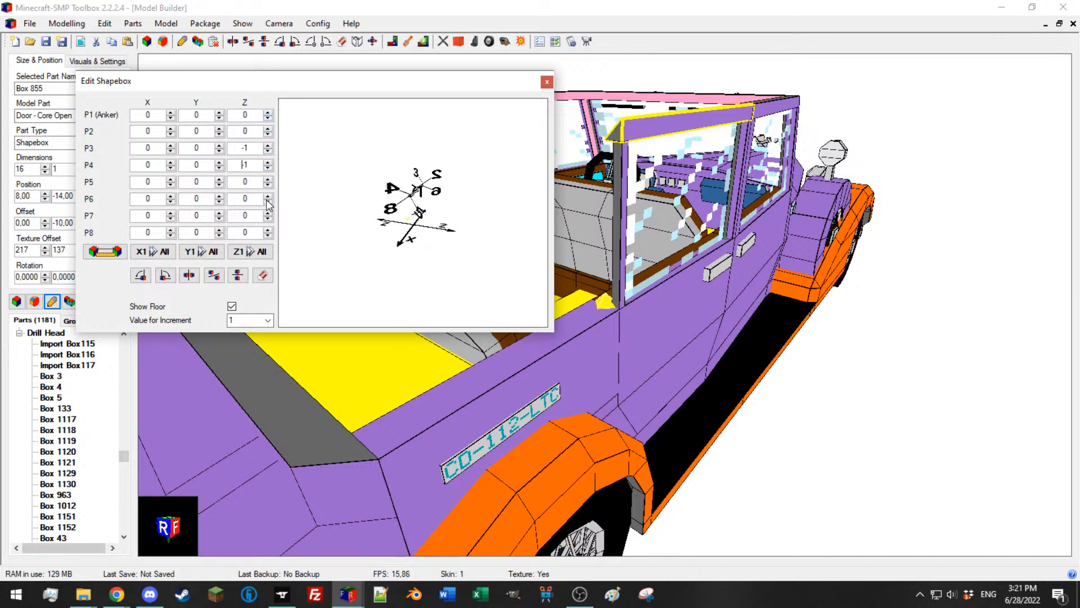
left_click(268, 219)
left_click(268, 235)
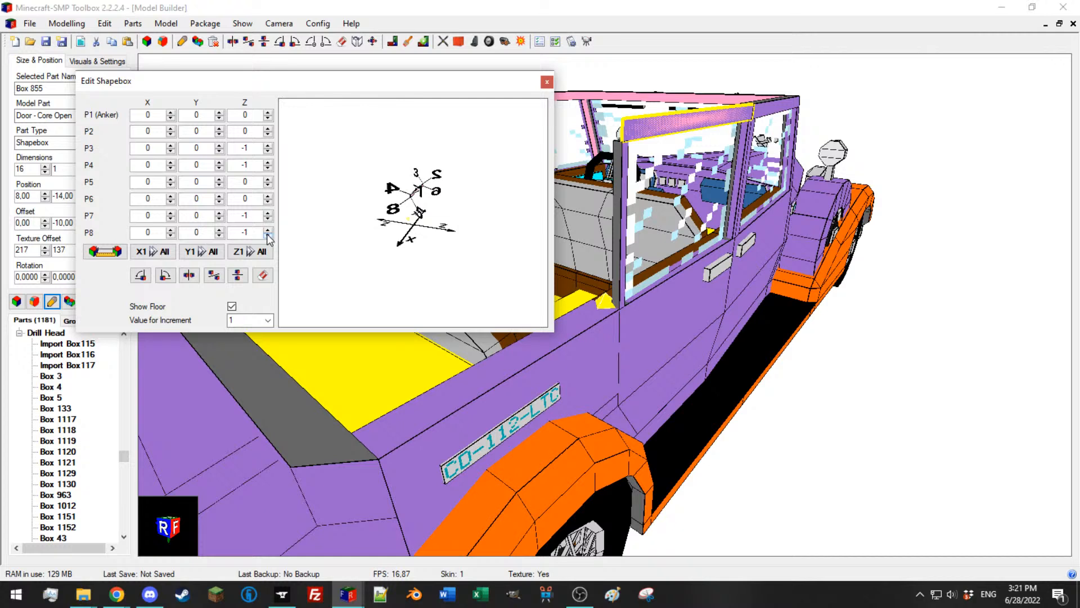
Step: Change the increment to 0.5 and set the rail's Z offsets at P3, P4, P7 and P8 to -0.5
left_click(267, 319)
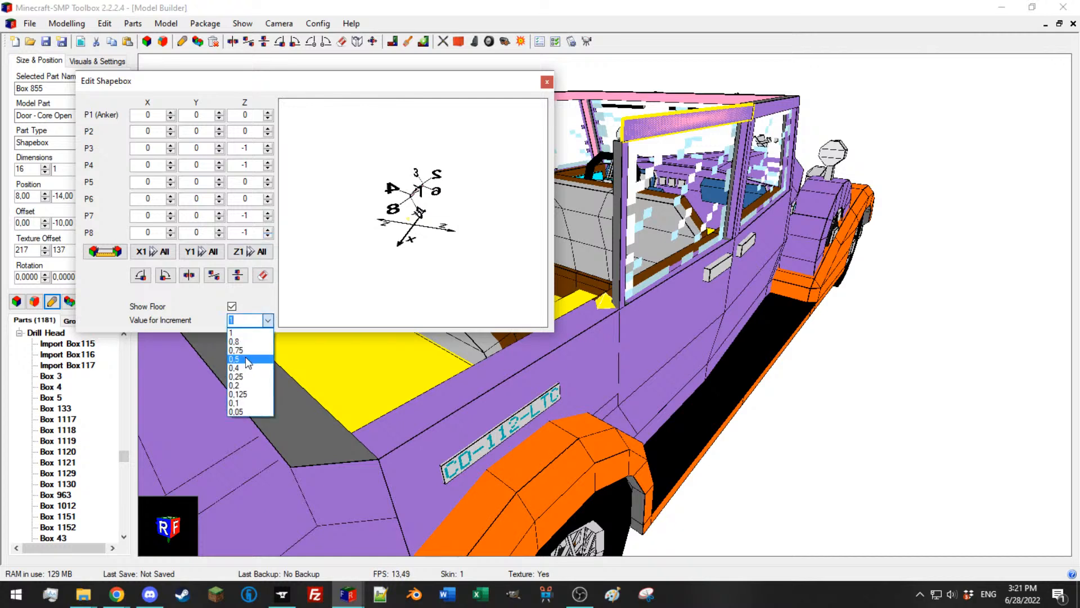
left_click(246, 362)
left_click(268, 229)
left_click(268, 202)
left_click(268, 213)
left_click(268, 195)
left_click(268, 163)
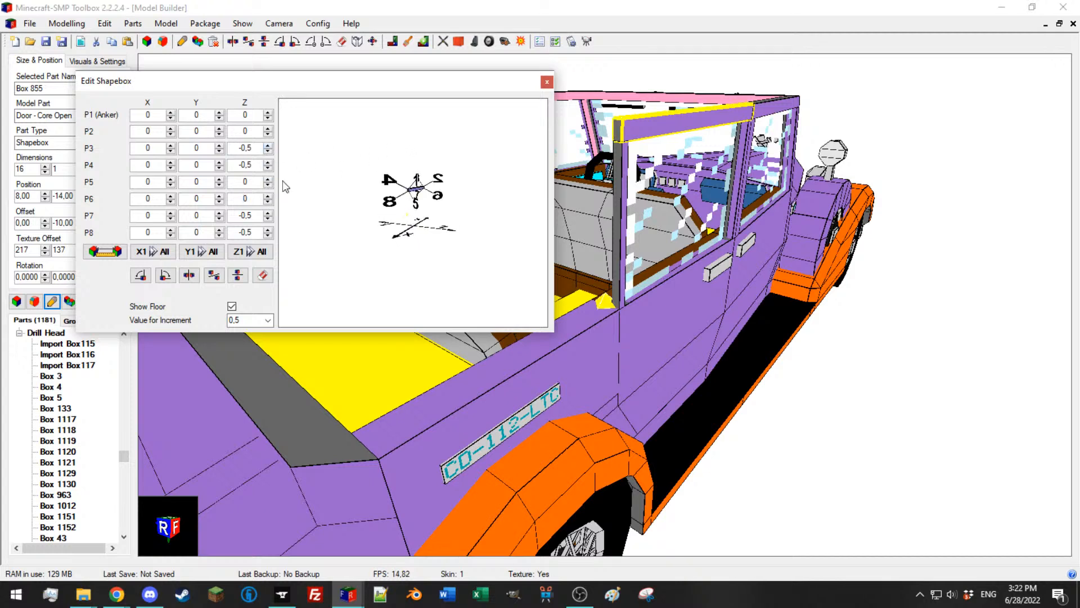
Step: Set the upper window rail's Y offsets at P5, P6, P7 and P8 to -0.5
left_click(219, 235)
left_click(218, 218)
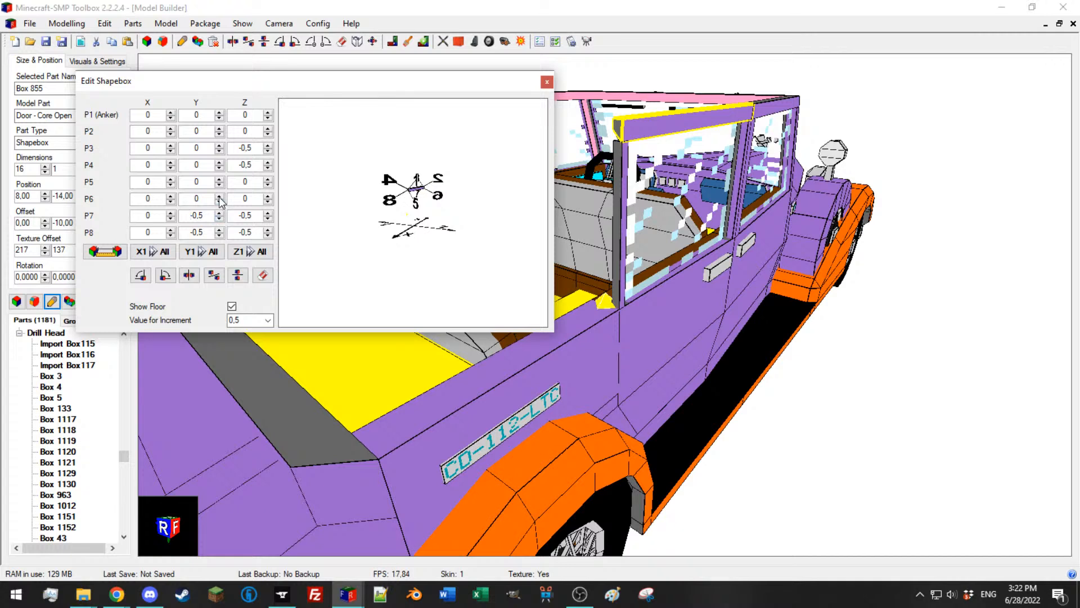
left_click(219, 185)
left_click(219, 201)
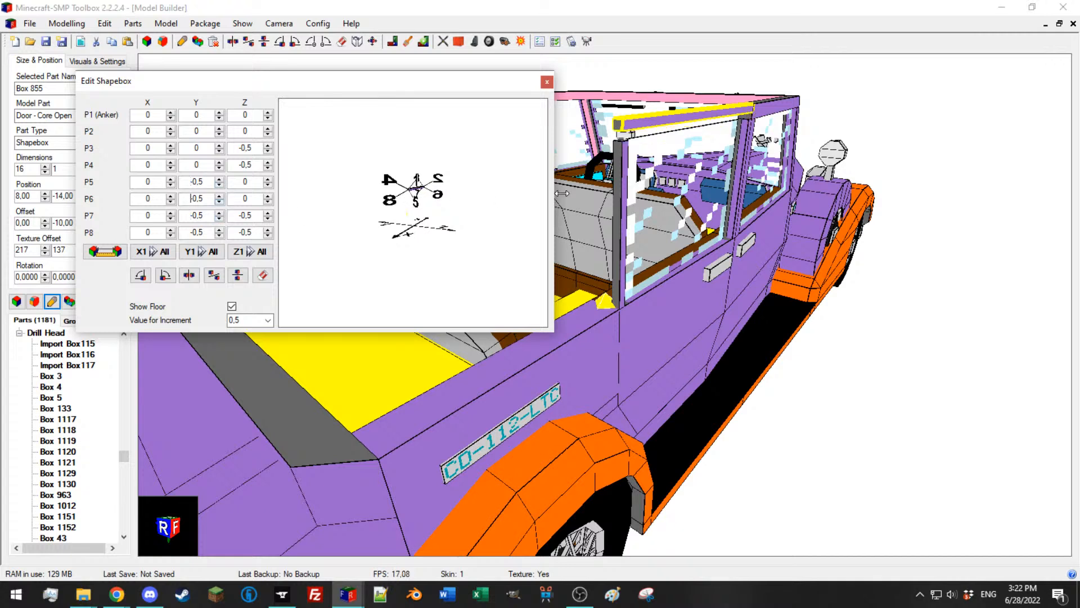
Step: Extend the rear door's rear window pillar up to the rail with Y offsets of 0.5 at P1 to P4
left_click(622, 197)
left_click(219, 150)
left_click(220, 163)
left_click(219, 129)
left_click(220, 112)
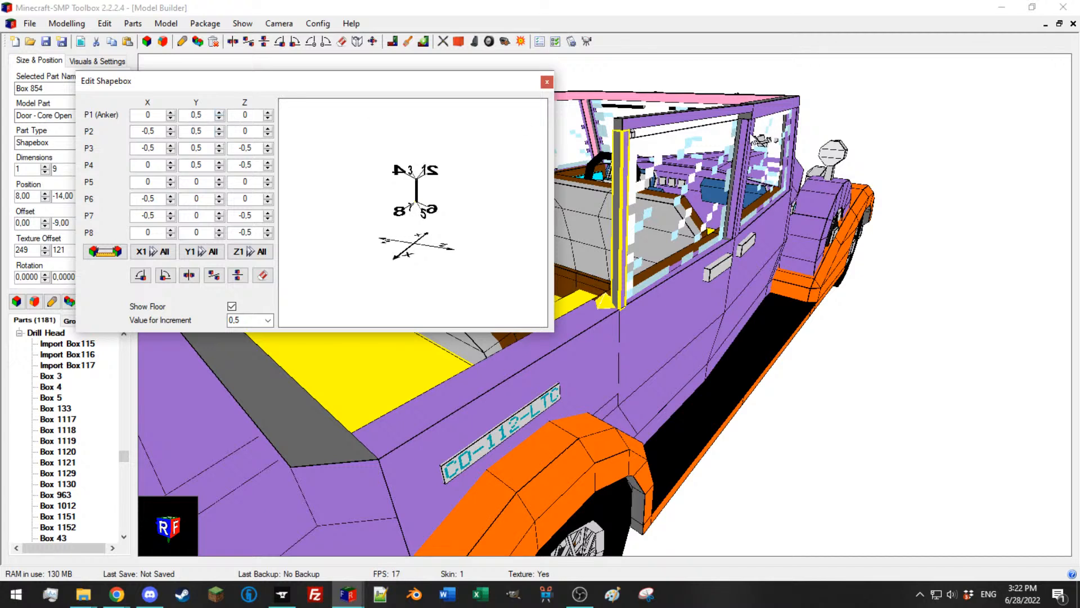
Step: Extend the rear door's front window pillar up to the rail with Y offsets of 0.5 at P1 to P4
left_click(744, 150)
left_click(219, 162)
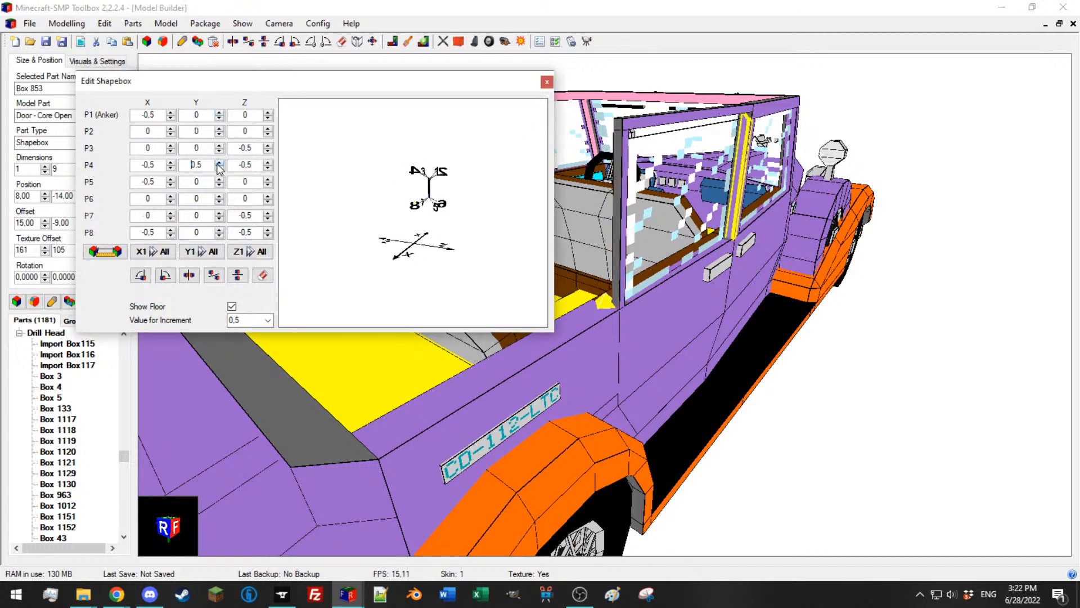
left_click(220, 129)
left_click(219, 112)
Step: Select the rear door's window glass and set its X offsets at all eight corners, P1 to P8, to -0.5
right_click_drag(856, 157, 695, 202)
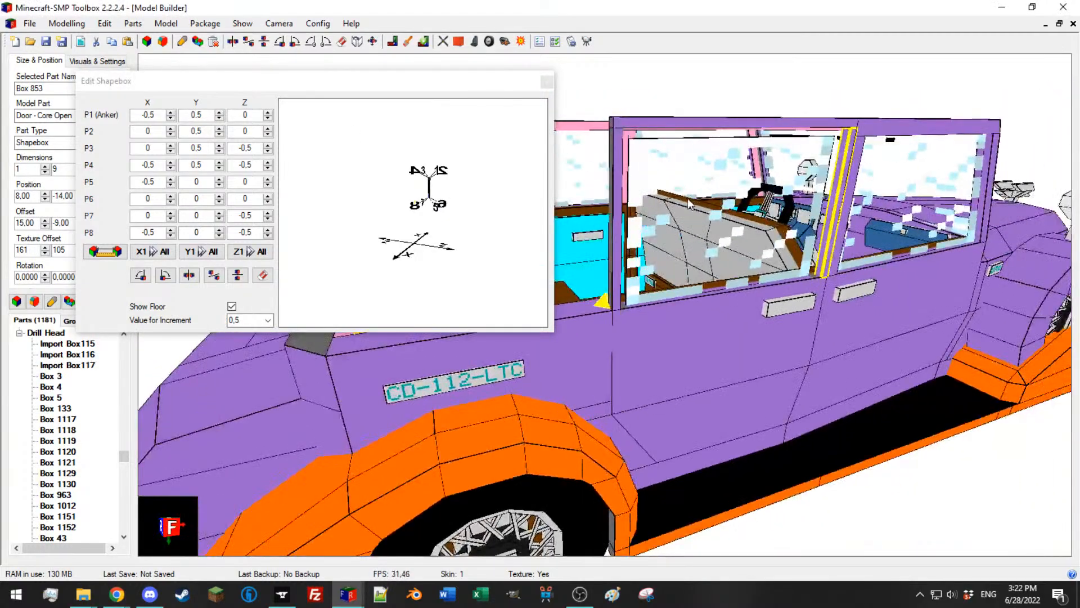
left_click(691, 204)
right_click_drag(423, 198, 372, 194)
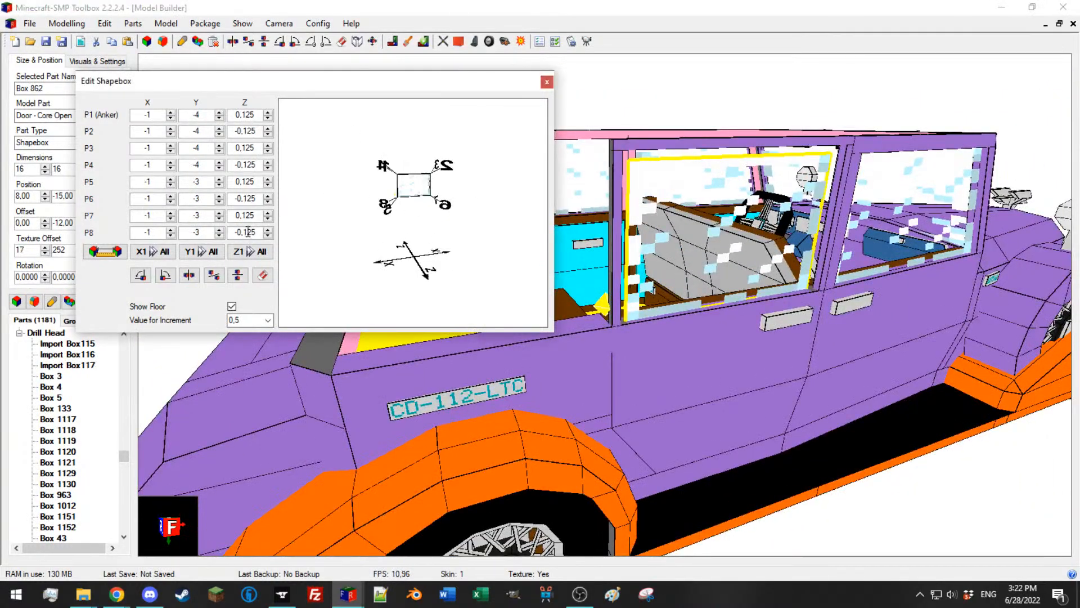
left_click(171, 230)
left_click(171, 212)
left_click(170, 196)
left_click(170, 179)
left_click(171, 163)
left_click(171, 146)
left_click(171, 129)
left_click(170, 112)
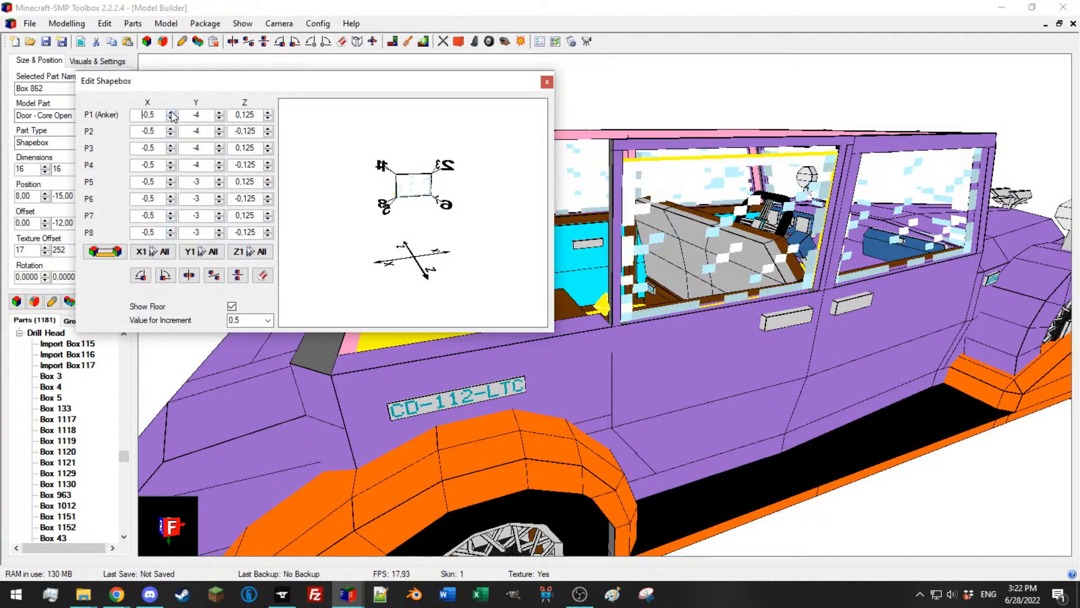
Step: Raise the rear door window glass's Y offsets at P1, P2, P3 and P4 by one 0.5 increment each
left_click(219, 112)
left_click(219, 129)
left_click(219, 145)
left_click(219, 162)
Step: Select the front door's rear window pillar and examine the slimmed door window frames from several angles
left_click_drag(810, 179, 739, 188)
scroll(765, 195, "down", 3)
left_click_drag(716, 258, 819, 267)
left_click_drag(611, 311, 504, 303)
left_click_drag(670, 294, 613, 275)
left_click(808, 269)
left_click_drag(808, 269, 623, 283)
scroll(624, 285, "down", 4)
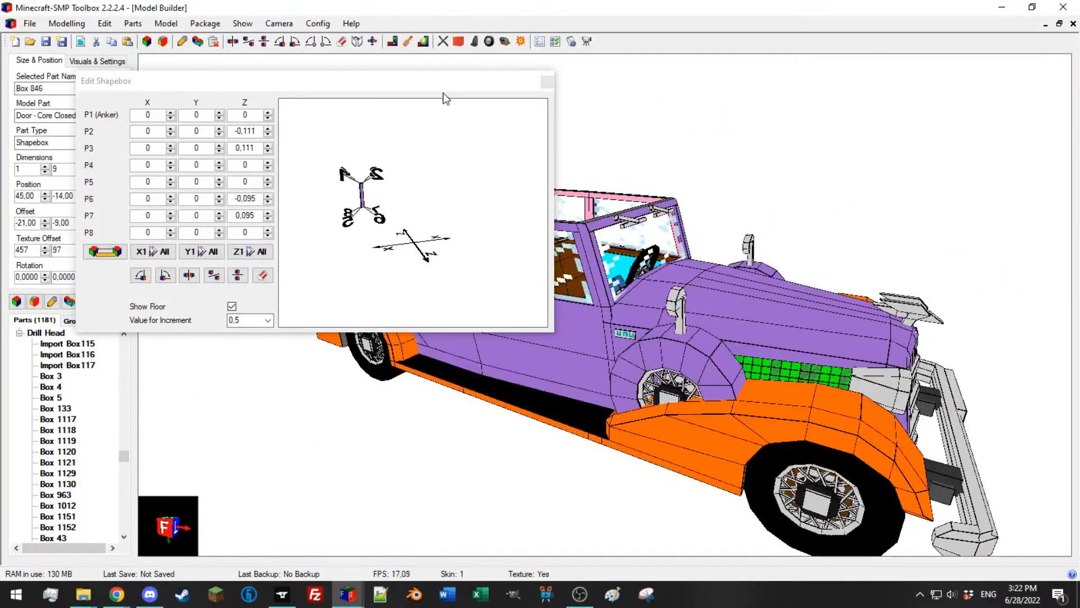
left_click_drag(409, 90, 875, 156)
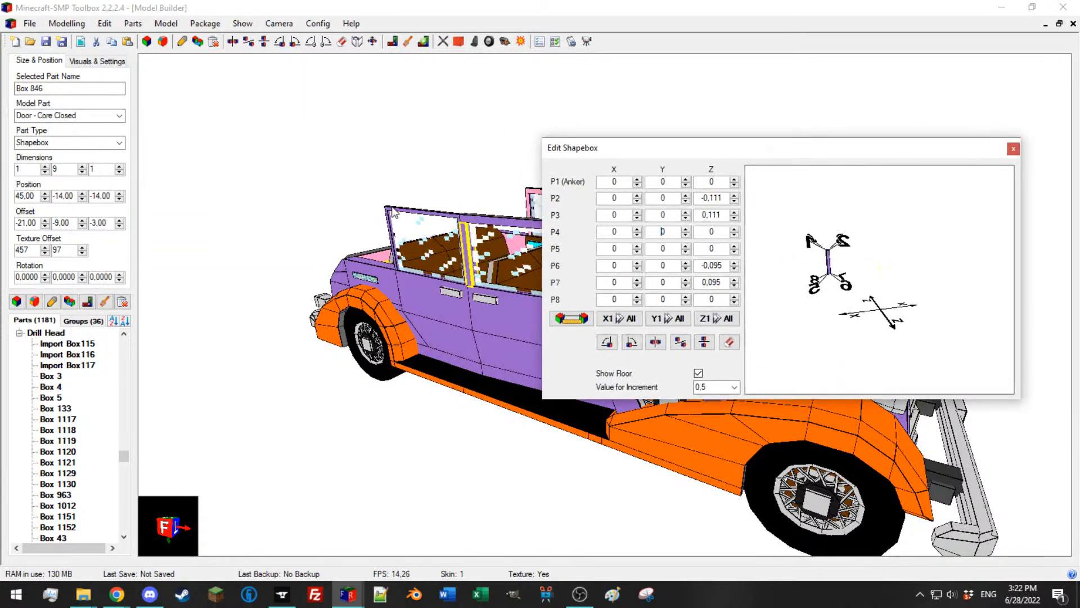
scroll(430, 209, "up", 3)
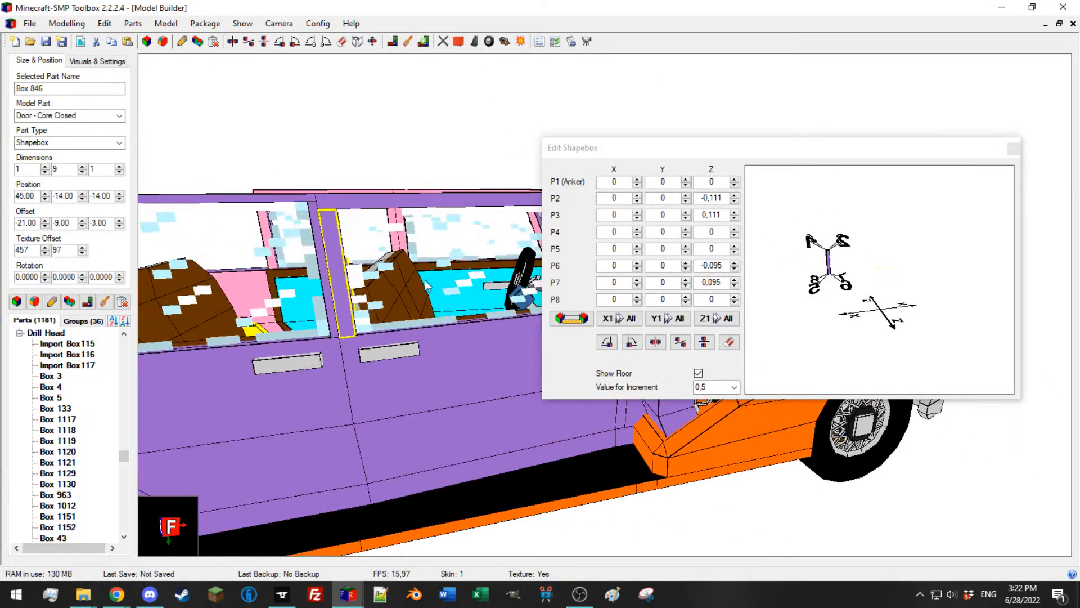
Step: Switch to Blender and start a Wavefront (.obj) import
left_click(415, 594)
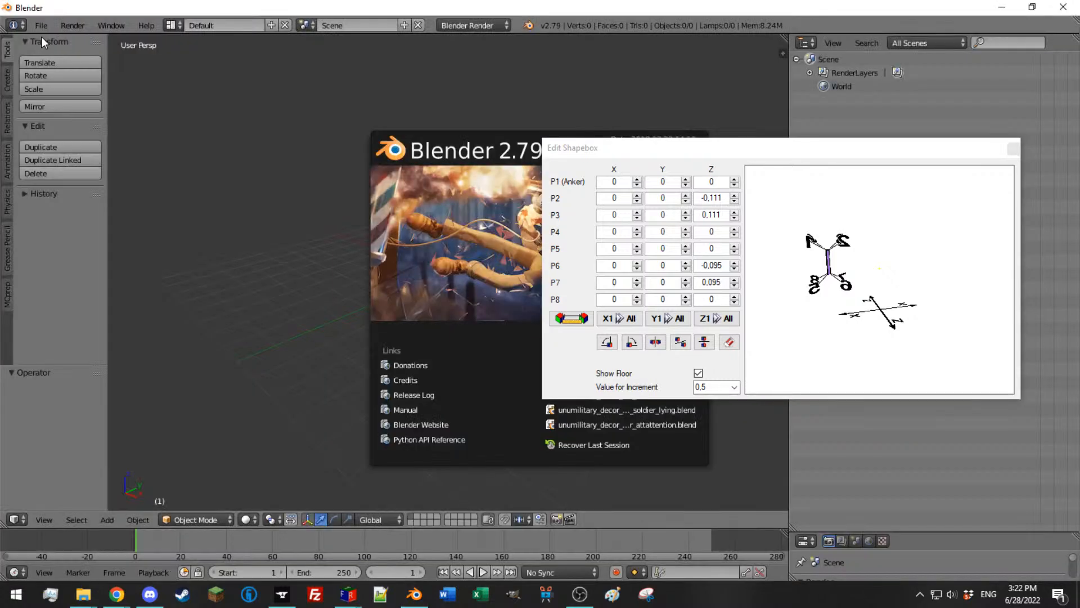
left_click(41, 29)
left_click(43, 29)
mouse_move(84, 282)
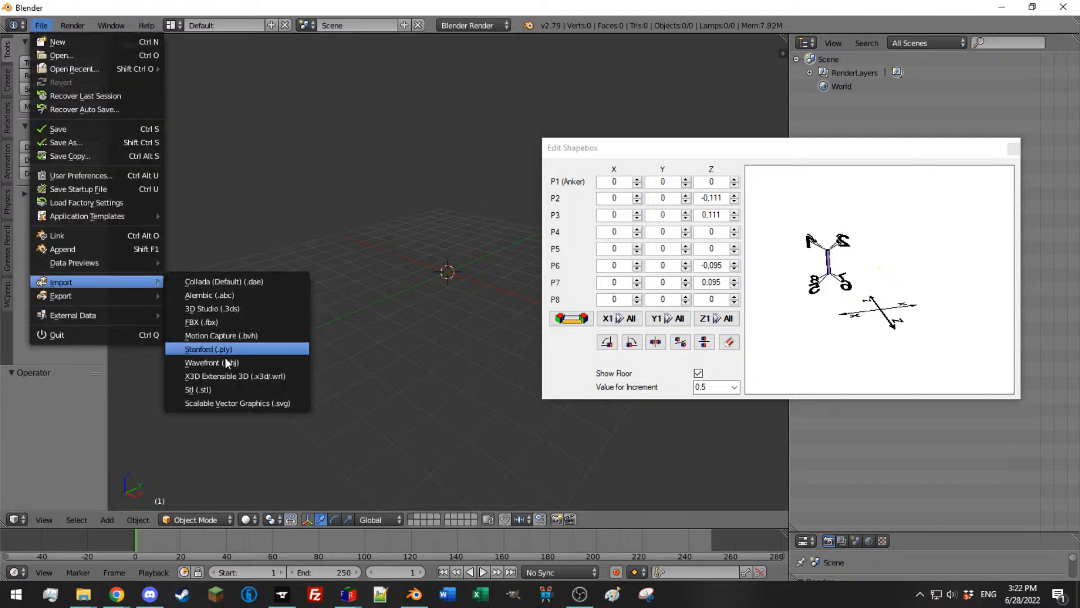
left_click(250, 366)
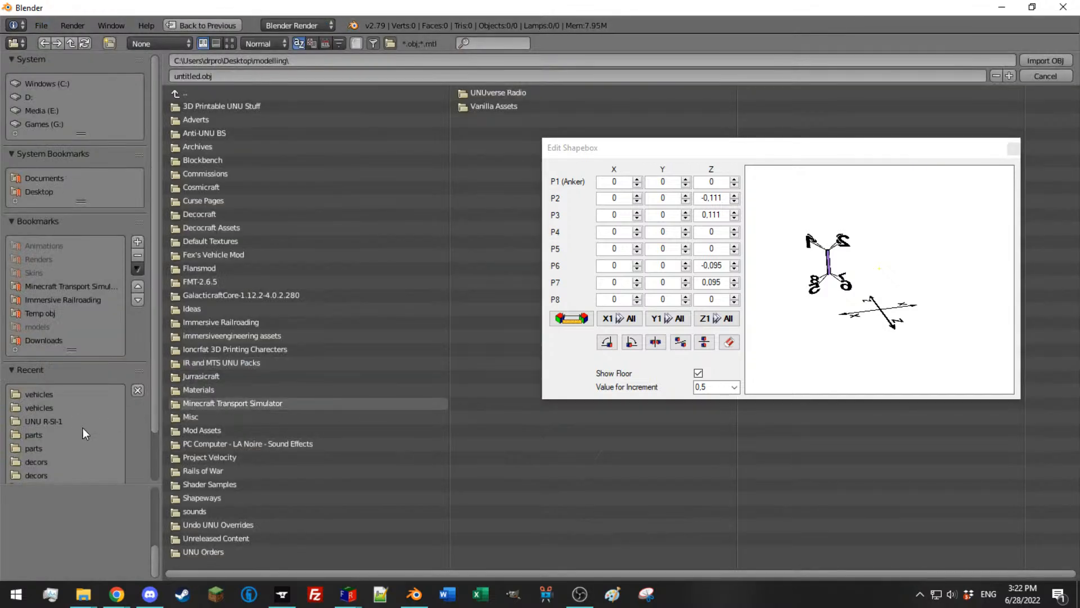
Step: Browse to the UNU Civil Pack's assets/unucivil/objmodels/vehicles folder in the Minecraft Transport Simulator files
left_click(53, 407)
scroll(55, 414, "down", 2)
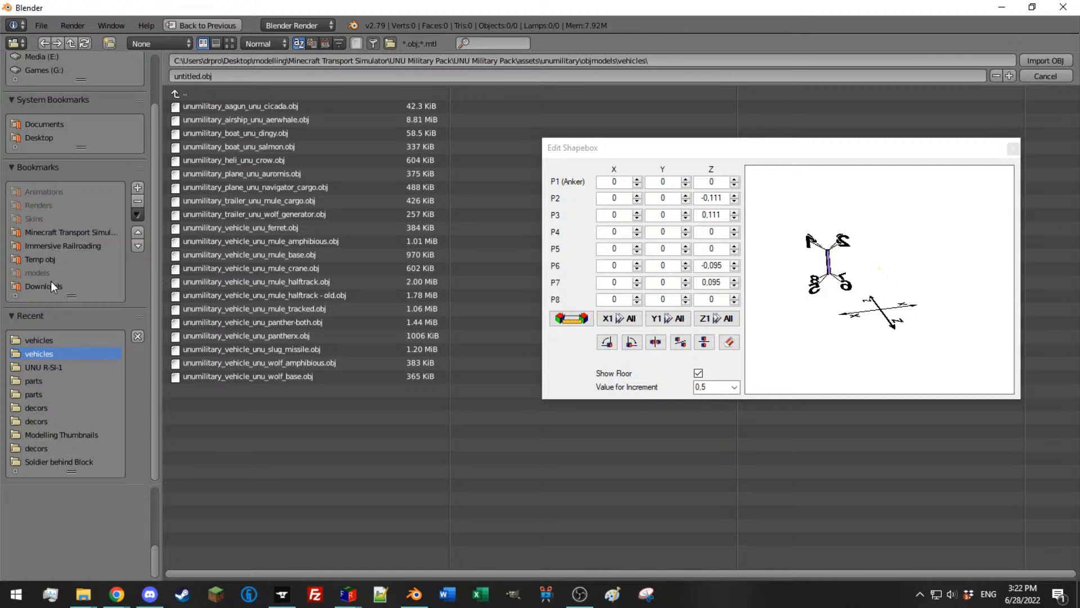
left_click(56, 232)
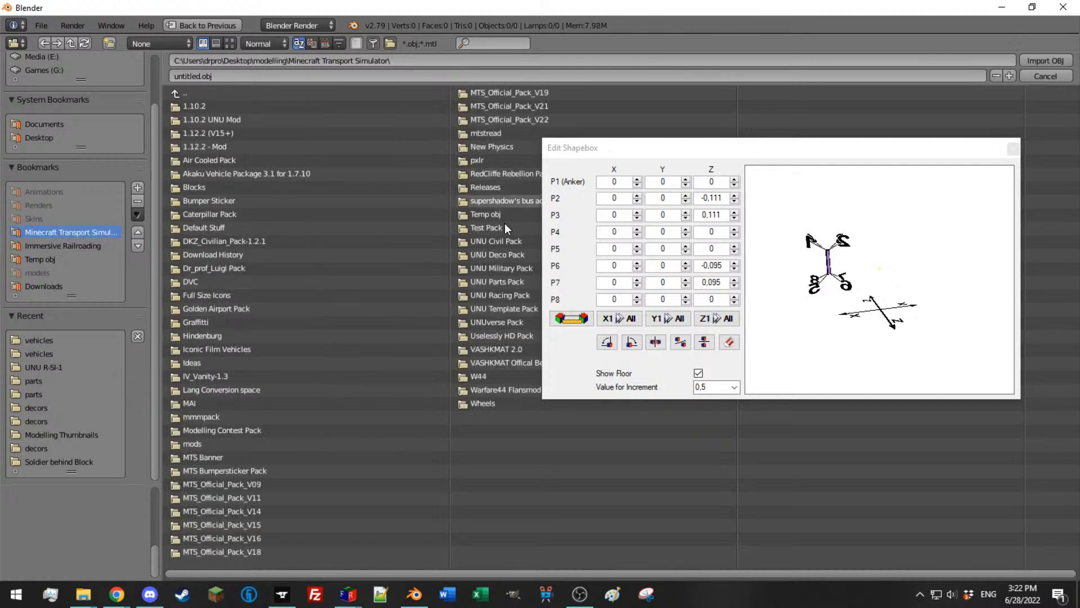
left_click(505, 245)
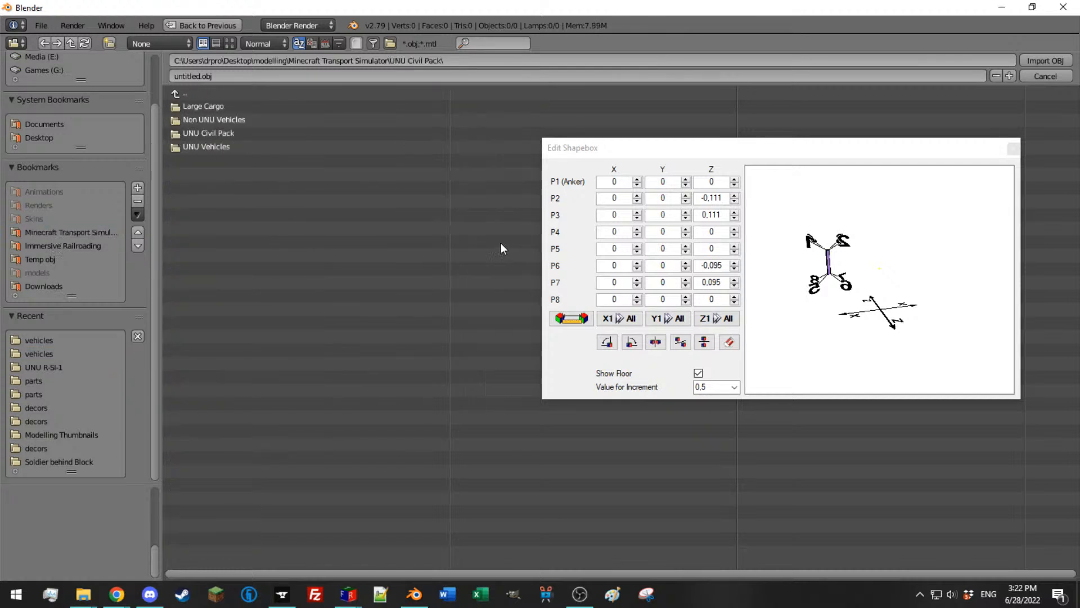
left_click(246, 133)
left_click(228, 107)
left_click(229, 107)
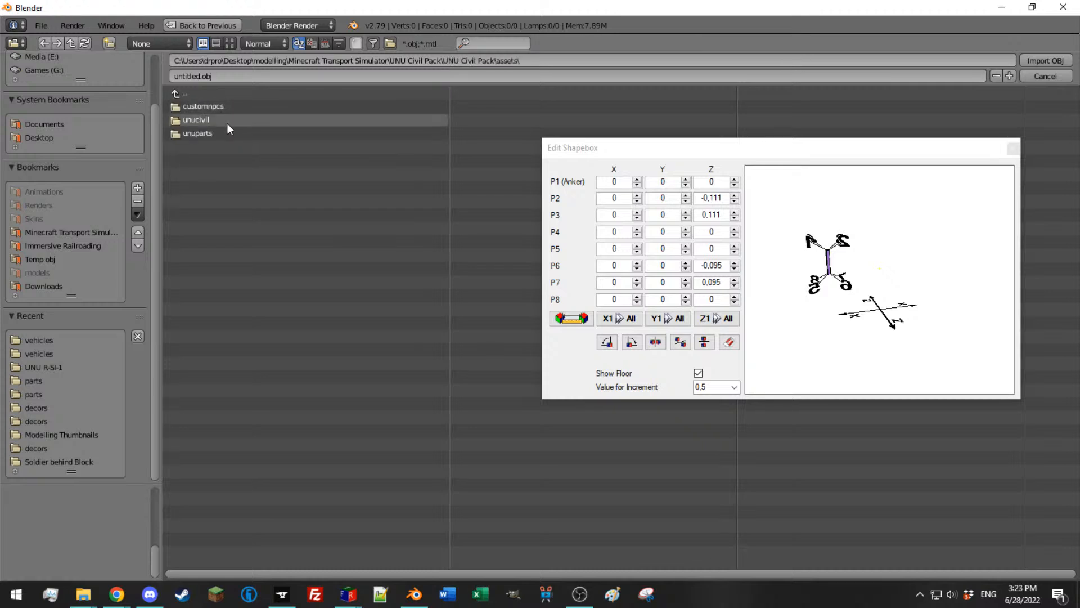
left_click(222, 162)
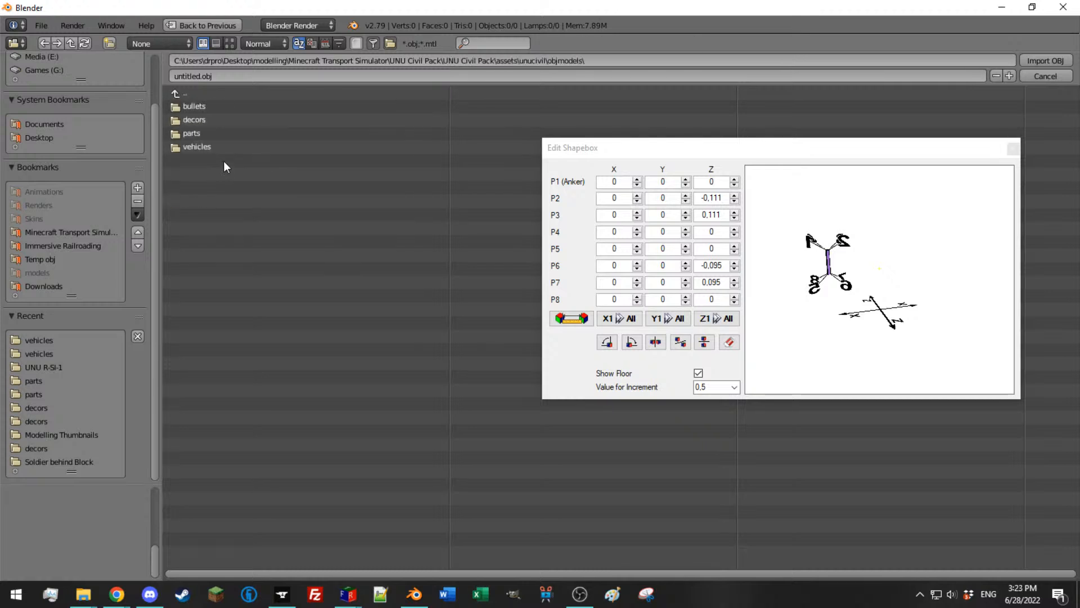
left_click(217, 148)
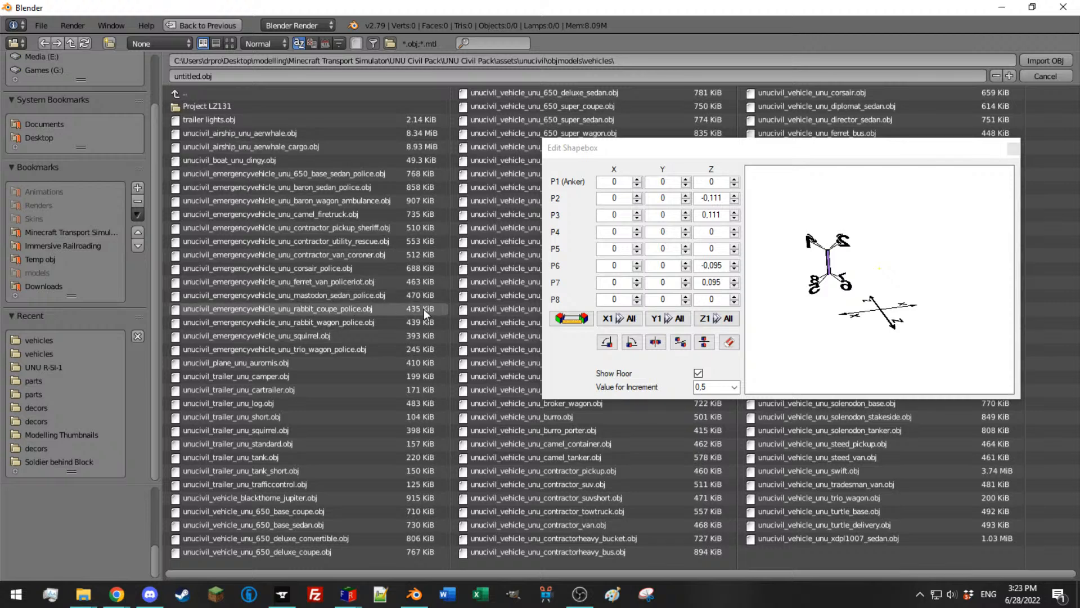
Step: Import unucivil_vehicle_unu_diplomat_sedan.obj, moving the Edit Shapebox window out of the way
left_click_drag(814, 156, 487, 181)
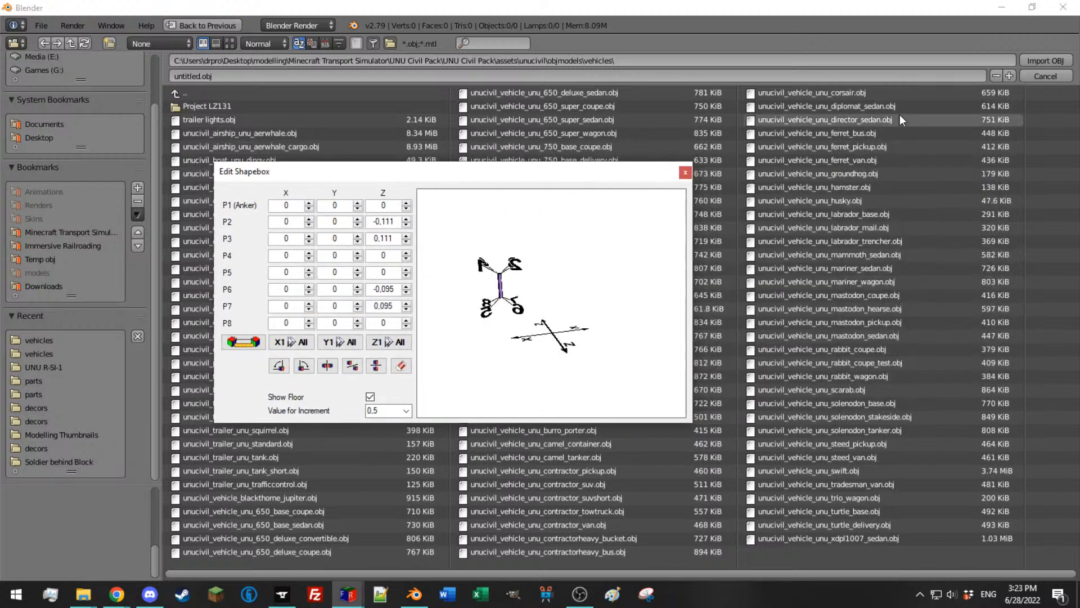
left_click(894, 105)
left_click_drag(591, 171, 1079, 193)
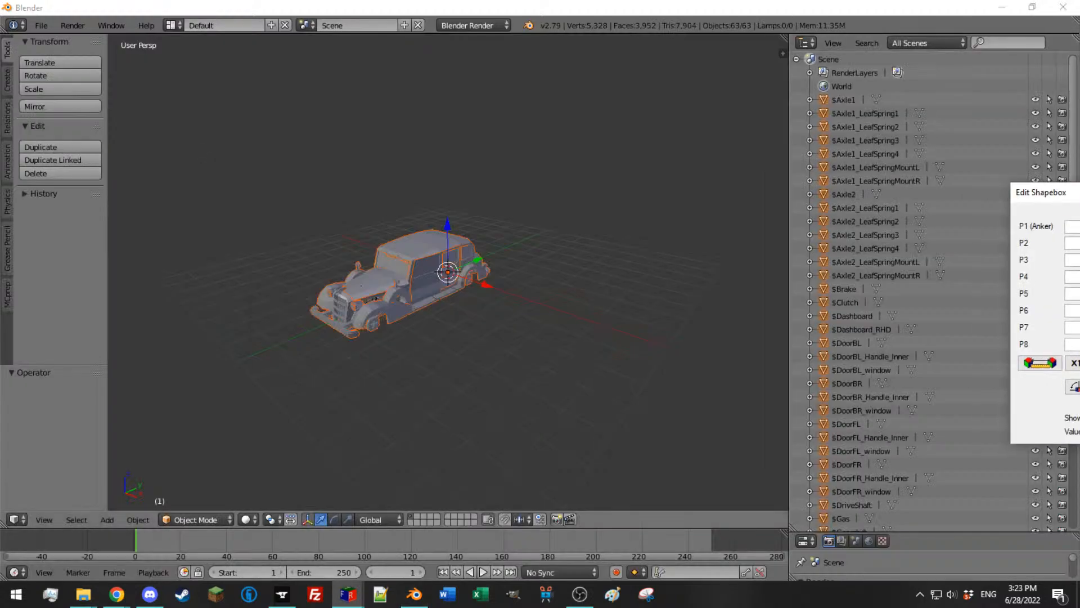
Step: Examine the sedan's interior and inner door handles, selecting the rear door, and quit Blender without saving
scroll(464, 249, "up", 8)
middle_click_drag(465, 248, 408, 267)
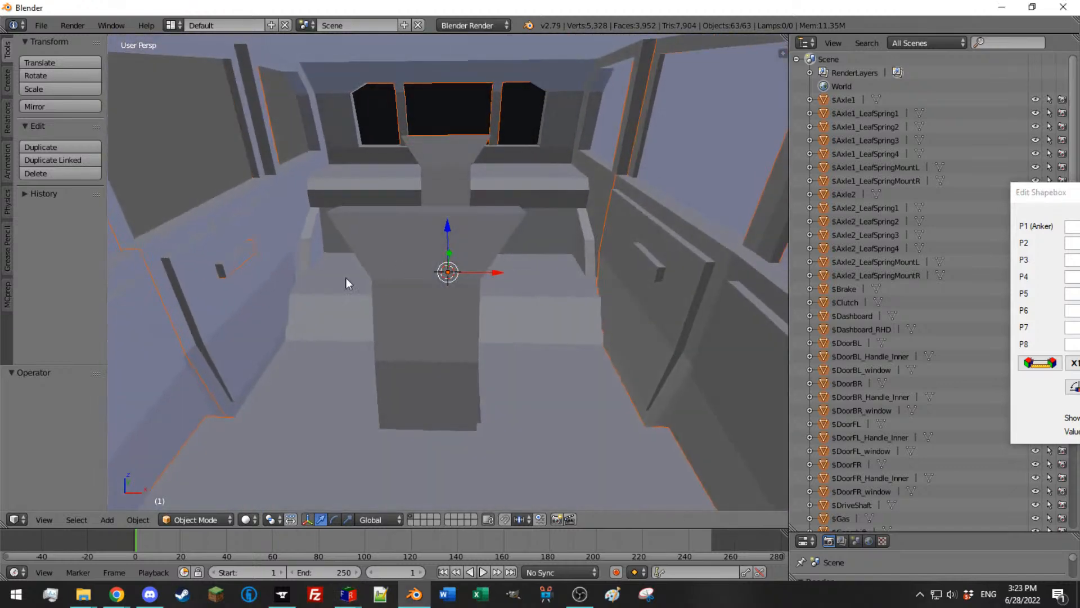
right_click(276, 278)
right_click_drag(236, 314, 315, 286)
right_click(371, 264)
scroll(379, 263, "down", 7)
middle_click_drag(642, 191, 514, 198)
left_click(1064, 8)
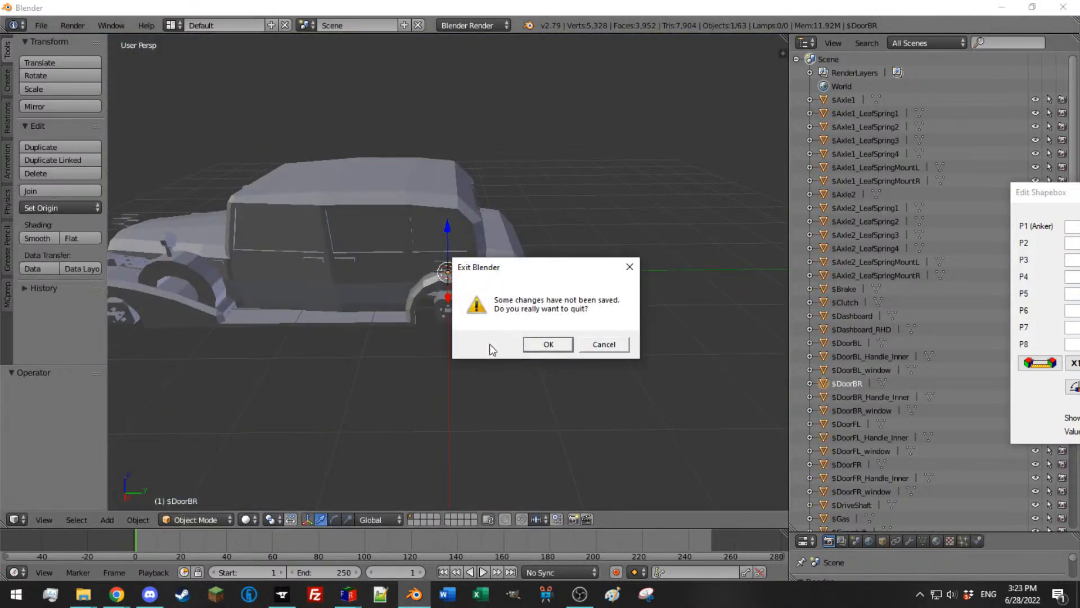
left_click(548, 344)
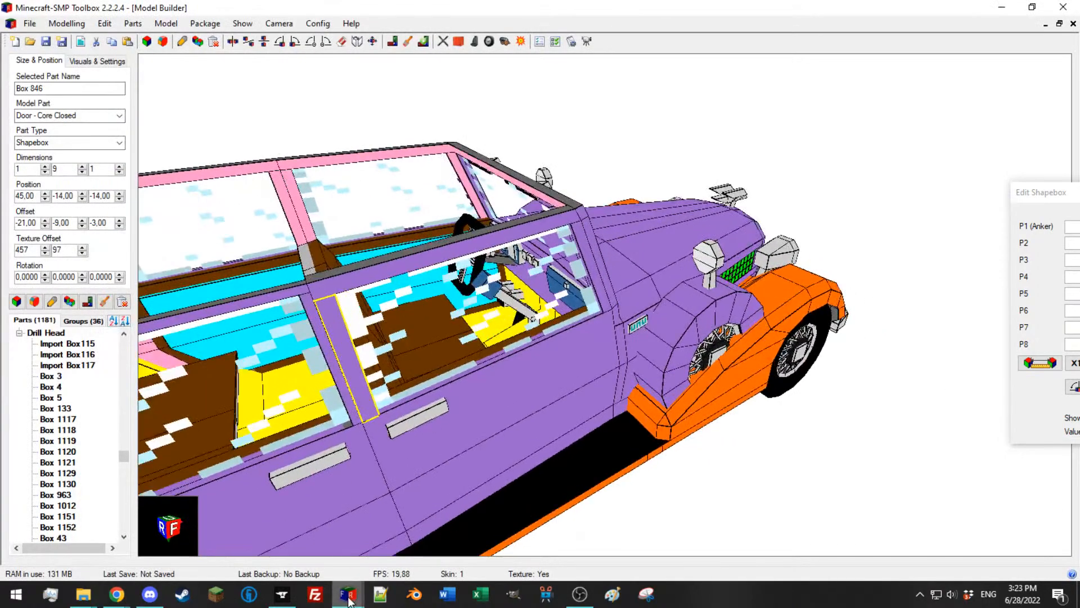
Step: Open unumilitary_vehicle_unu_mule_base.mtb in a second Toolbox window and bring the inner side of the cab door into view
right_click(348, 597)
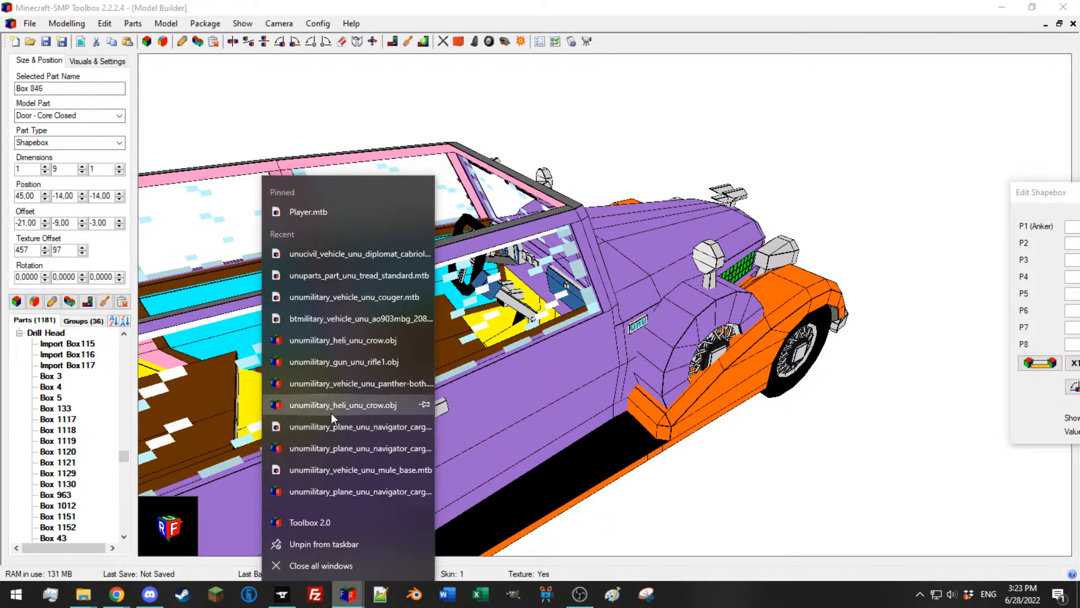
left_click(336, 475)
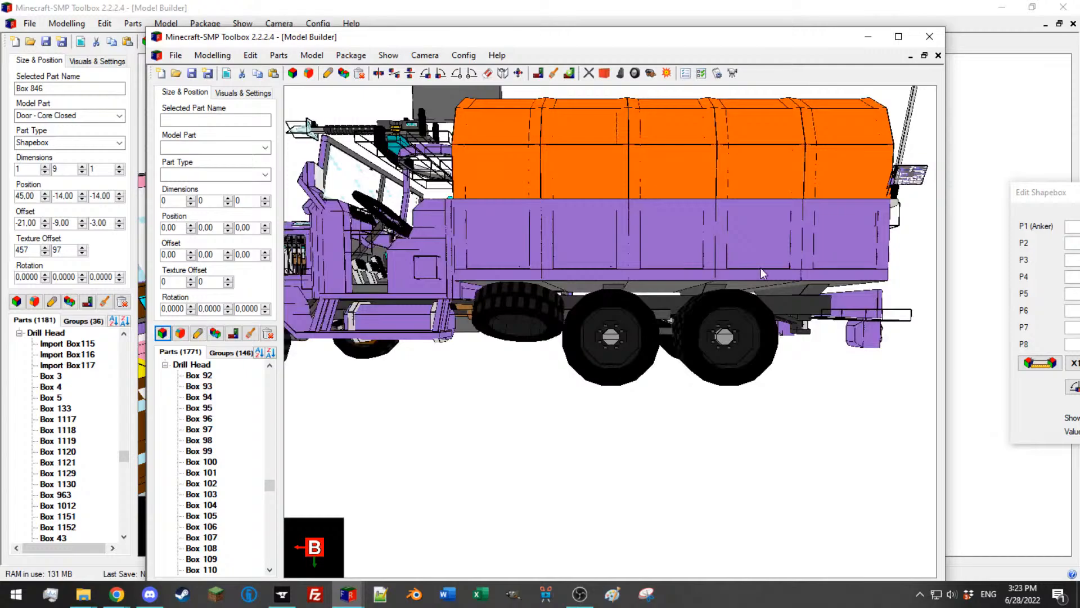
left_click_drag(453, 283, 561, 253)
scroll(420, 246, "down", 3)
left_click(788, 111)
left_click_drag(788, 111, 623, 176)
scroll(589, 299, "up", 10)
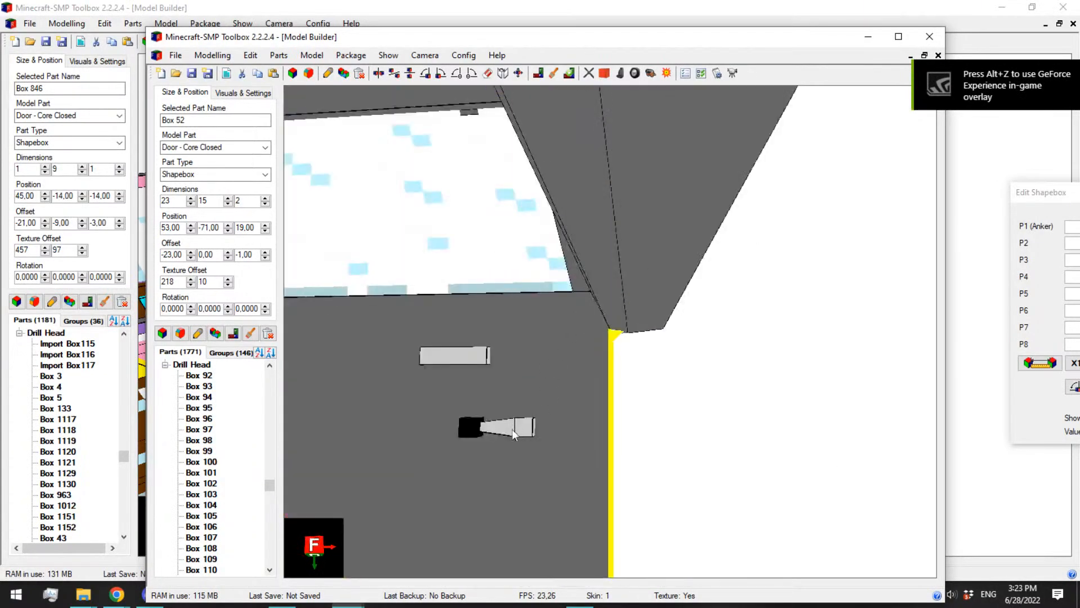
Step: Select and copy the truck door's interior latch handle, and close the truck model without saving
left_click(601, 352)
scroll(624, 346, "up", 3)
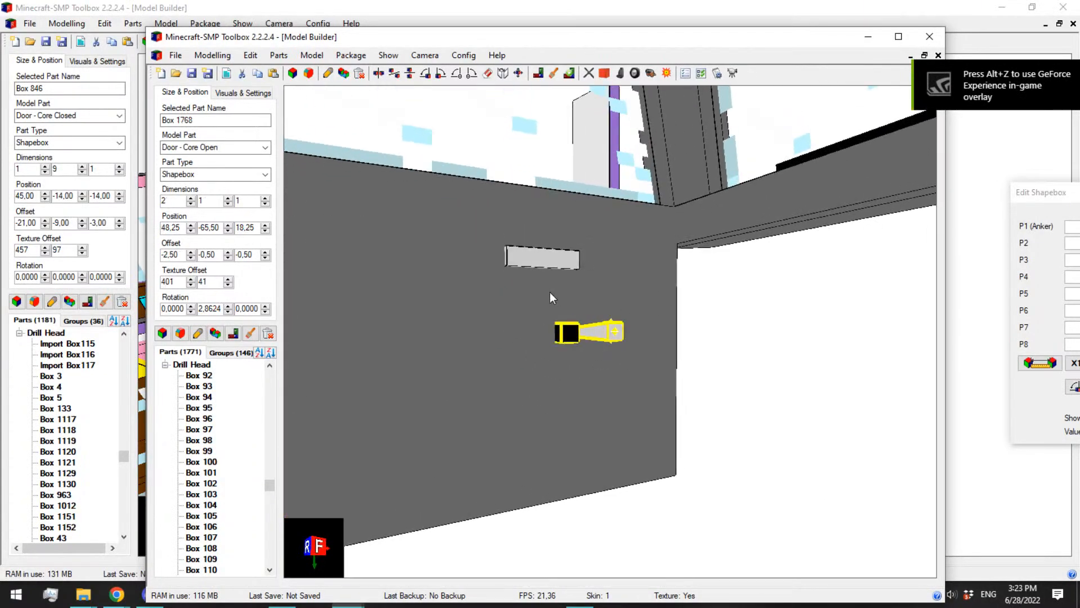
left_click(929, 36)
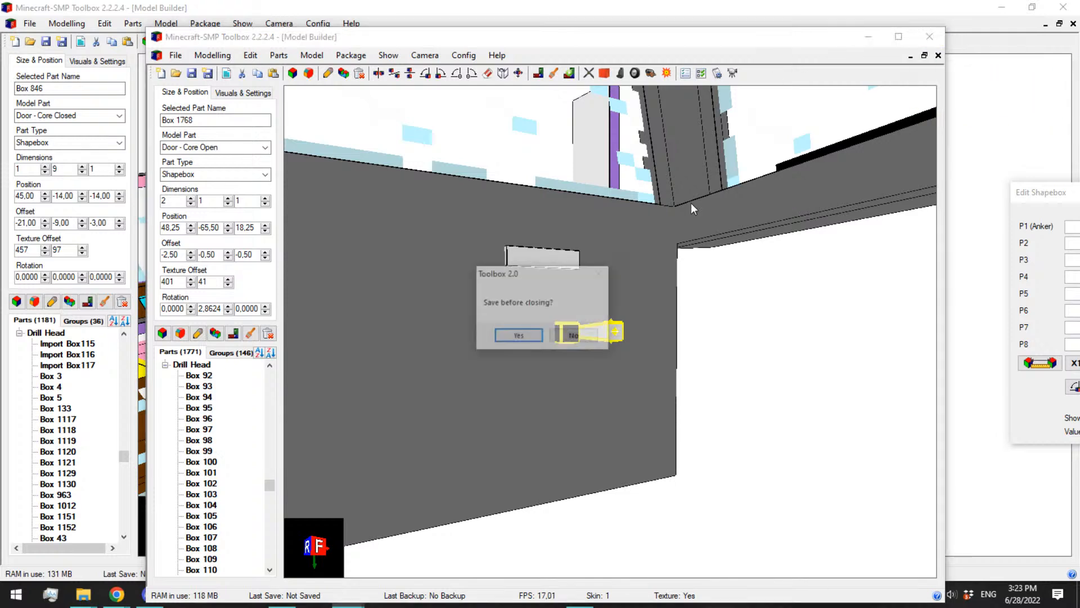
left_click(565, 337)
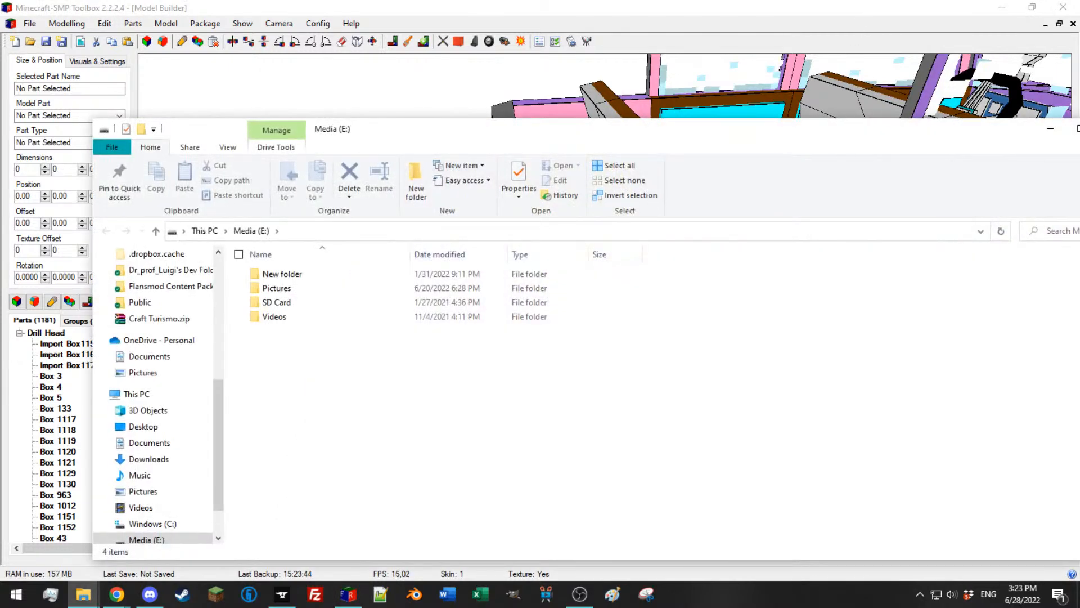
Step: Open the photo 20220524_183858.jpg from the Chrysler pictures folder and examine the laid-out engine parts up close
left_click_drag(926, 141, 1079, 158)
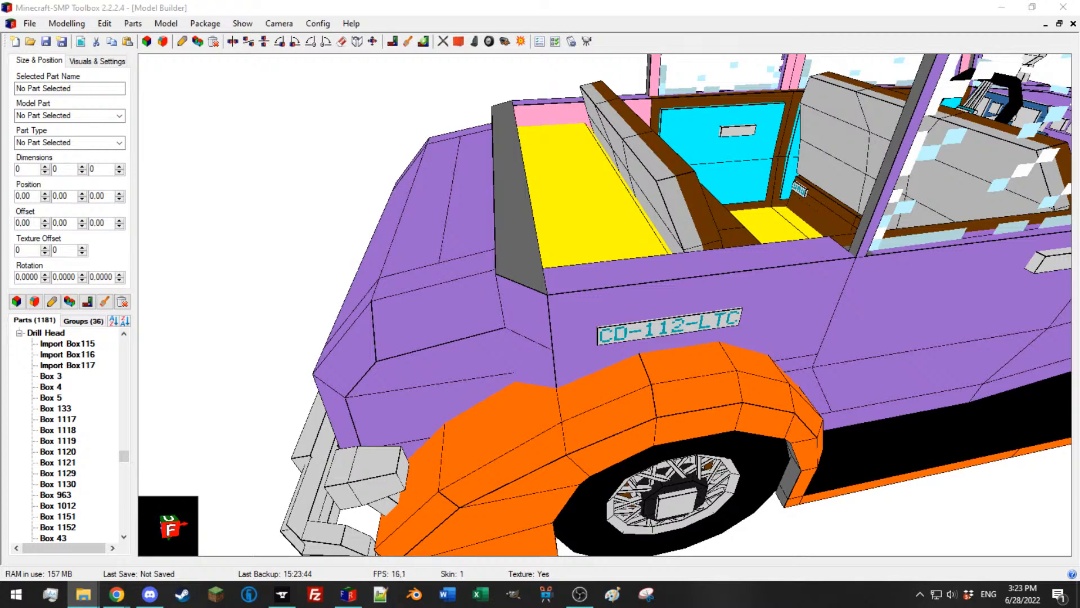
left_click_drag(1079, 221, 416, 1)
scroll(455, 388, "down", 3)
double_click(434, 413)
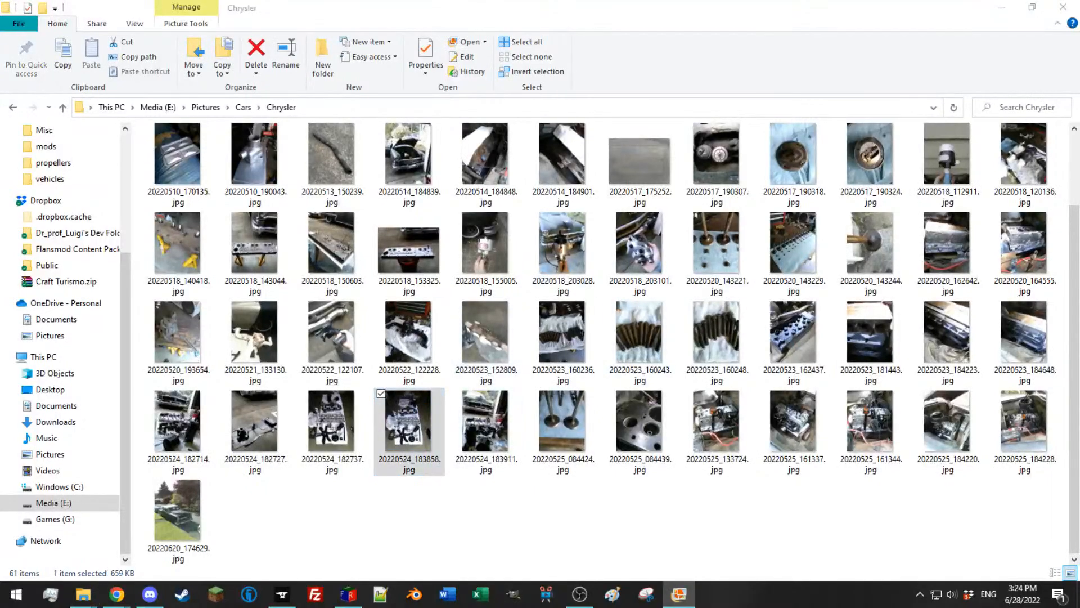
left_click(1063, 7)
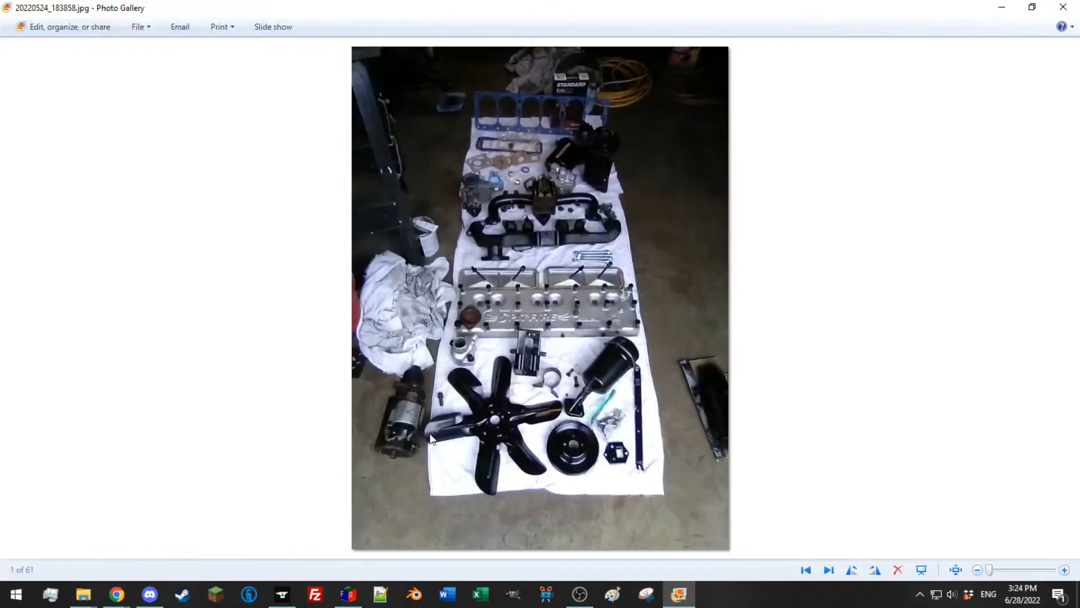
scroll(574, 236, "up", 3)
scroll(577, 268, "down", 1)
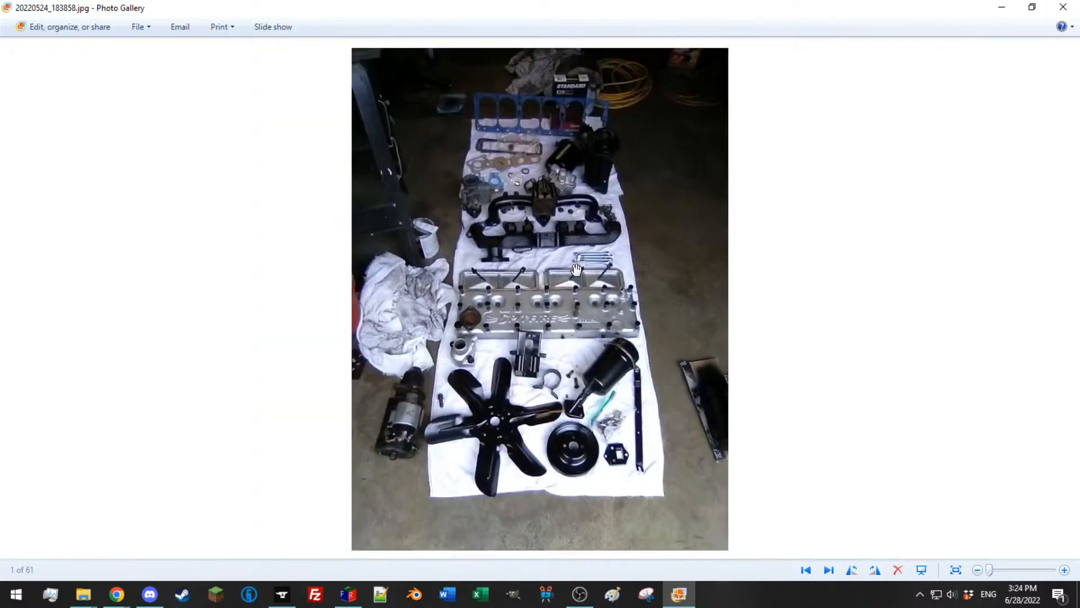
scroll(577, 270, "up", 1)
left_click_drag(576, 271, 577, 313)
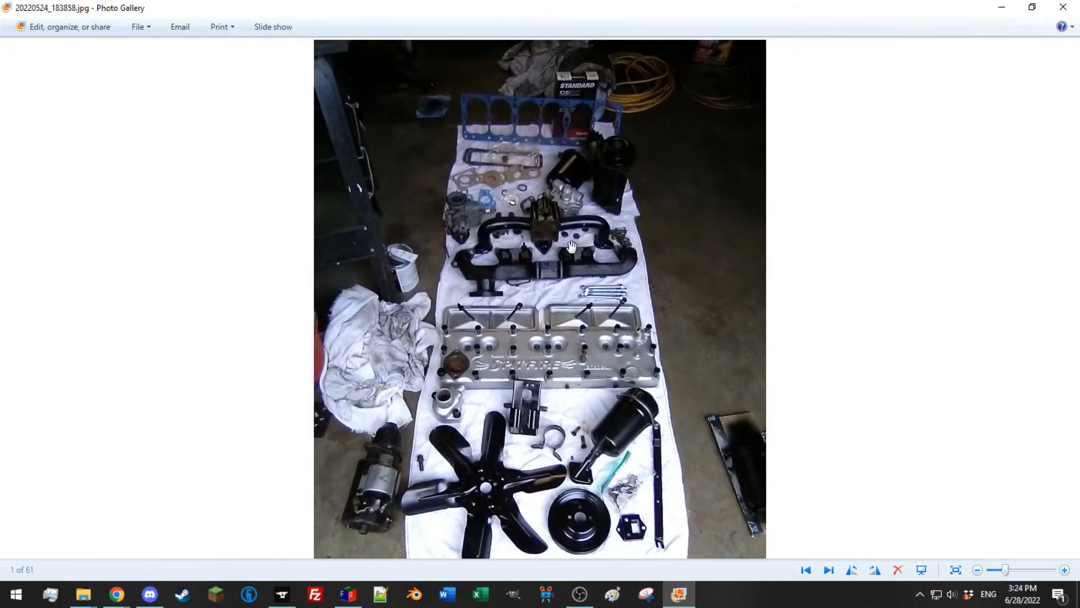
scroll(569, 249, "down", 1)
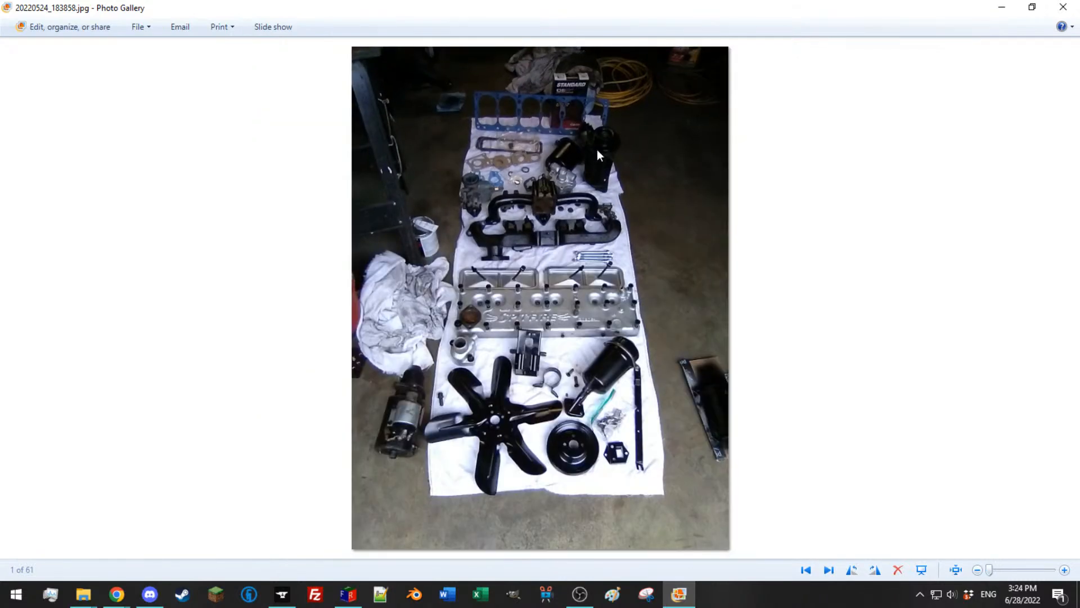
Step: Look through the following Chrysler photos up to 20220620_174629.jpg and close the photo viewer
key("Right")
key("Right")
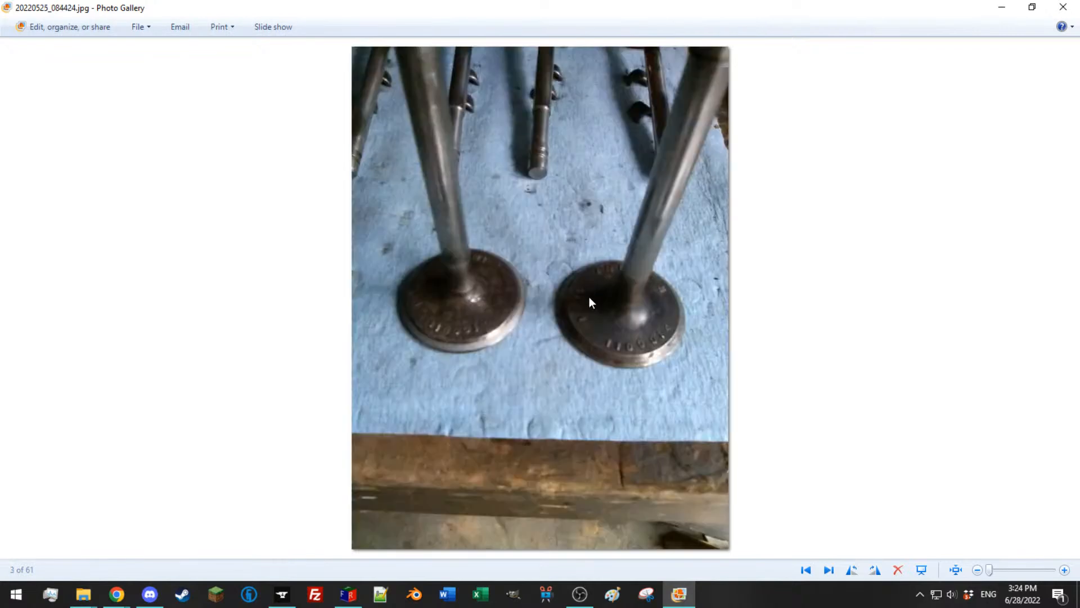
key("Right")
key("Right")
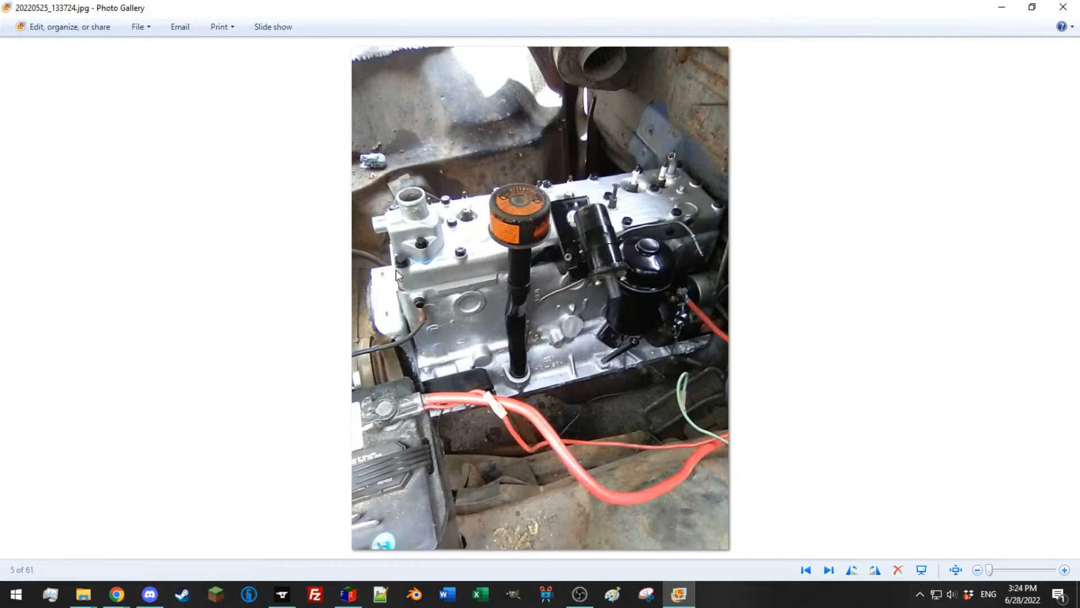
key("Right")
key("Right")
key("Right")
key("Right")
key("Right")
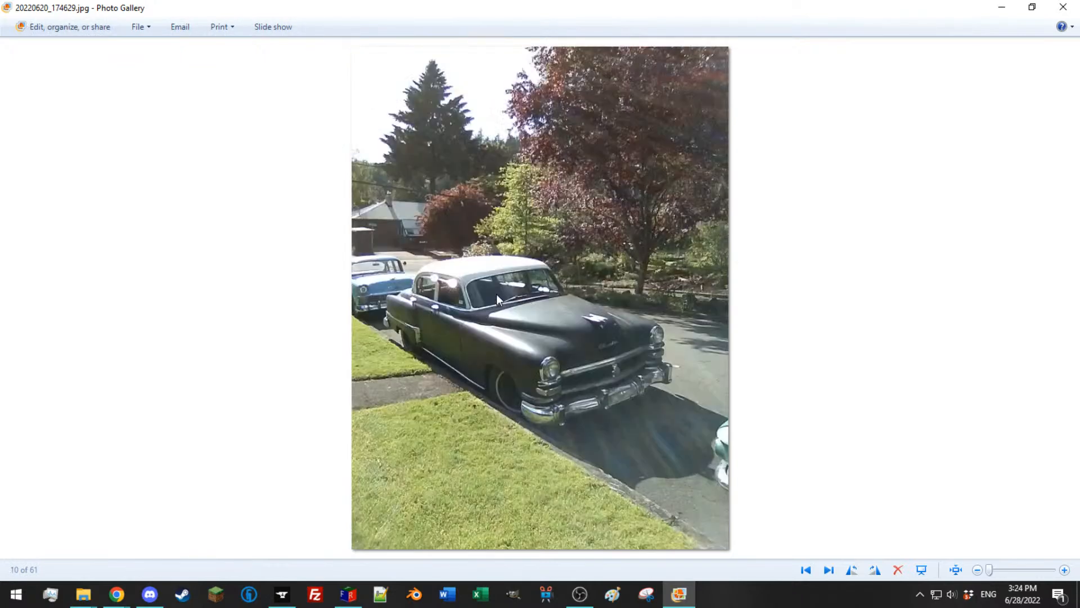
key("Left")
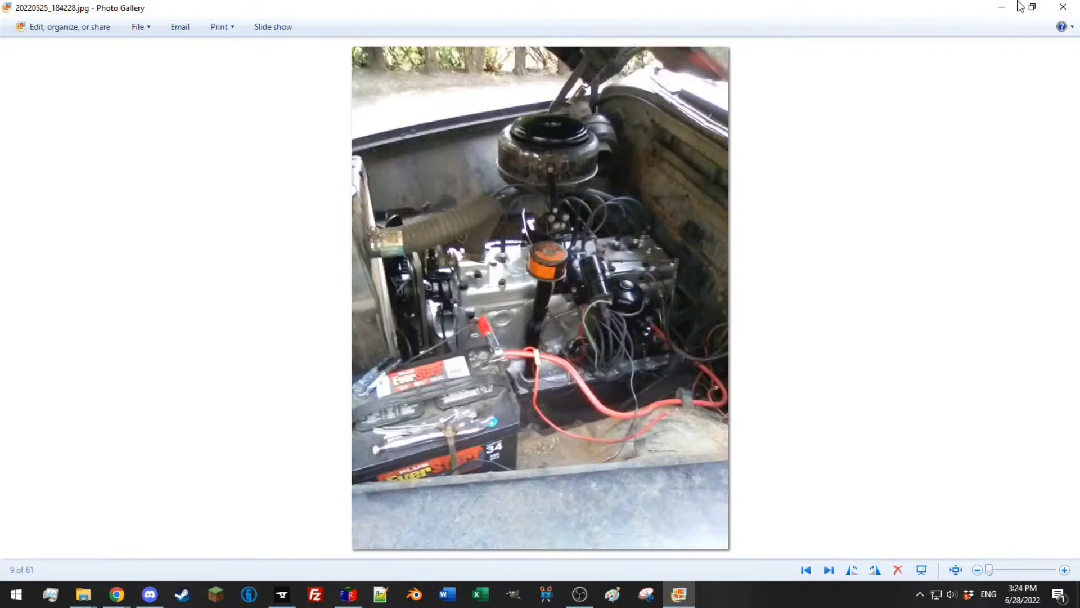
left_click(1063, 7)
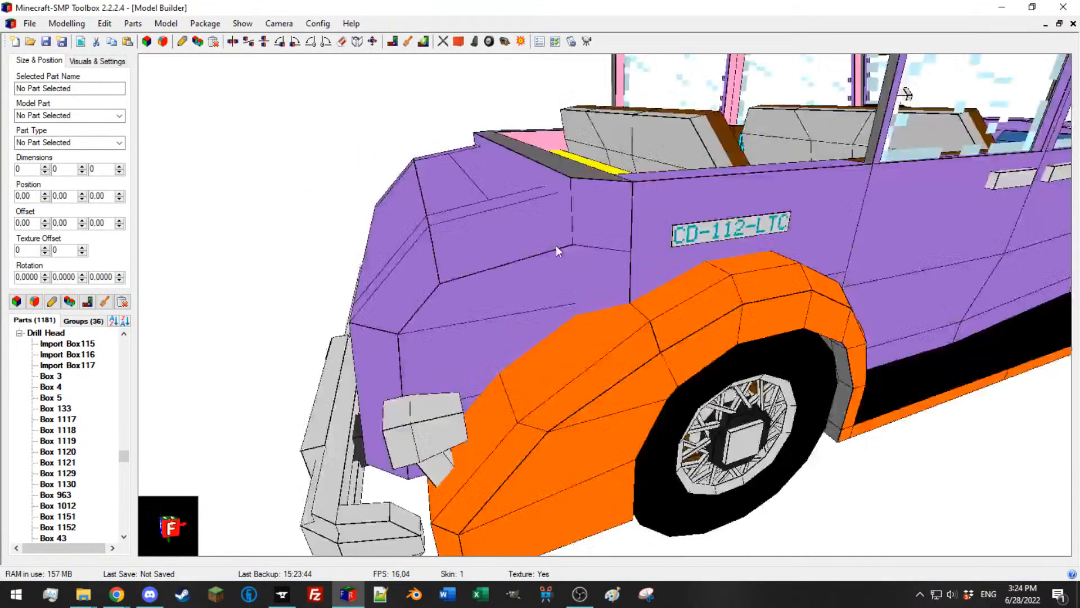
Step: Paste the copied interior door handle into the cabriolet model
scroll(556, 246, "down", 10)
left_click_drag(556, 246, 642, 275)
key("ctrl+v")
scroll(675, 287, "up", 6)
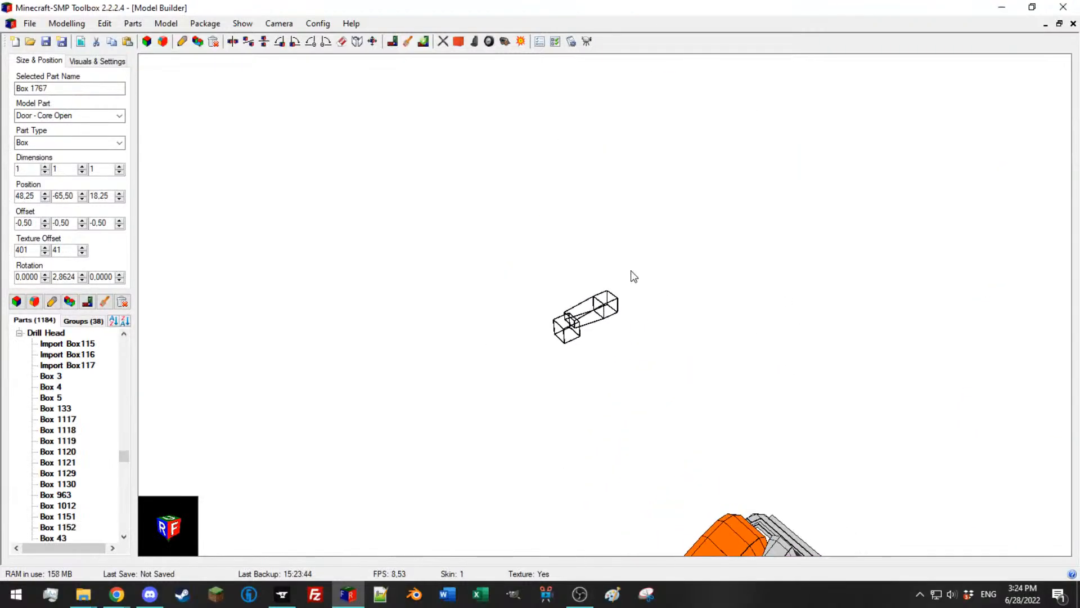
Step: Move the pasted interior handle beside the driver's door, to position 37.25, -9.50, 10.25
scroll(72, 195, "up", 19)
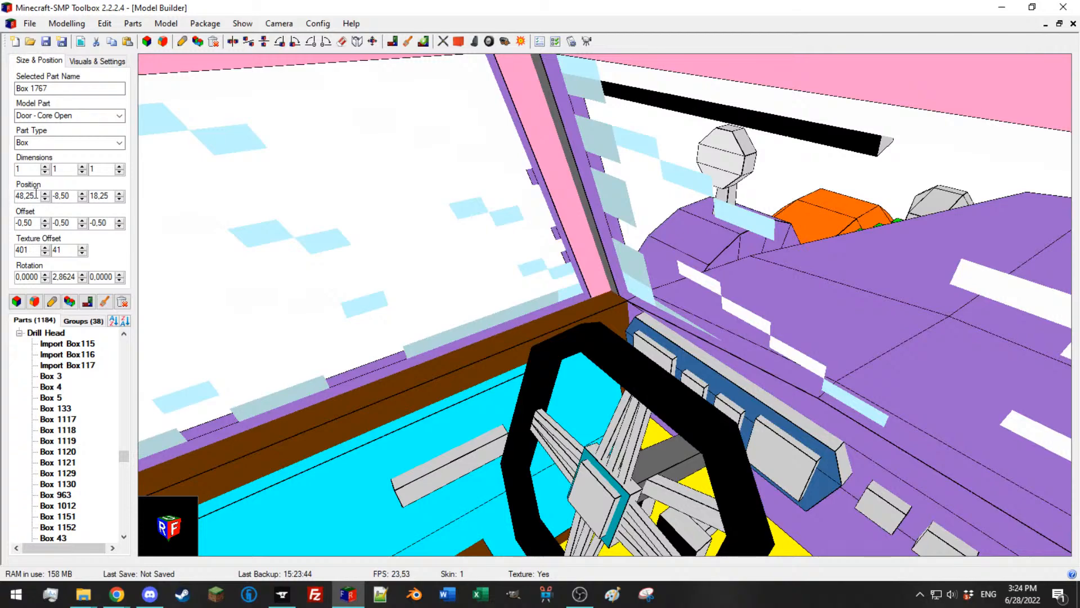
scroll(36, 196, "down", 4)
scroll(104, 196, "down", 3)
Step: Set the texture offset of the handle's grey parts to 473, 137 and of its end block to 17, 1
left_click_drag(529, 276, 572, 271)
left_click(572, 275)
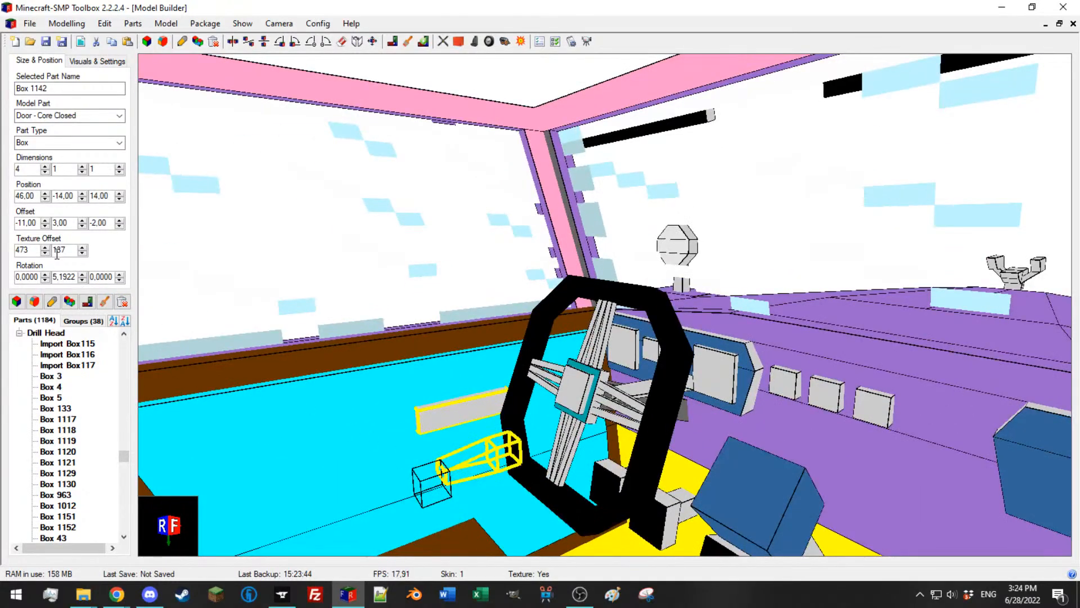
left_click(442, 467)
left_click_drag(477, 412, 381, 275)
left_click(629, 292)
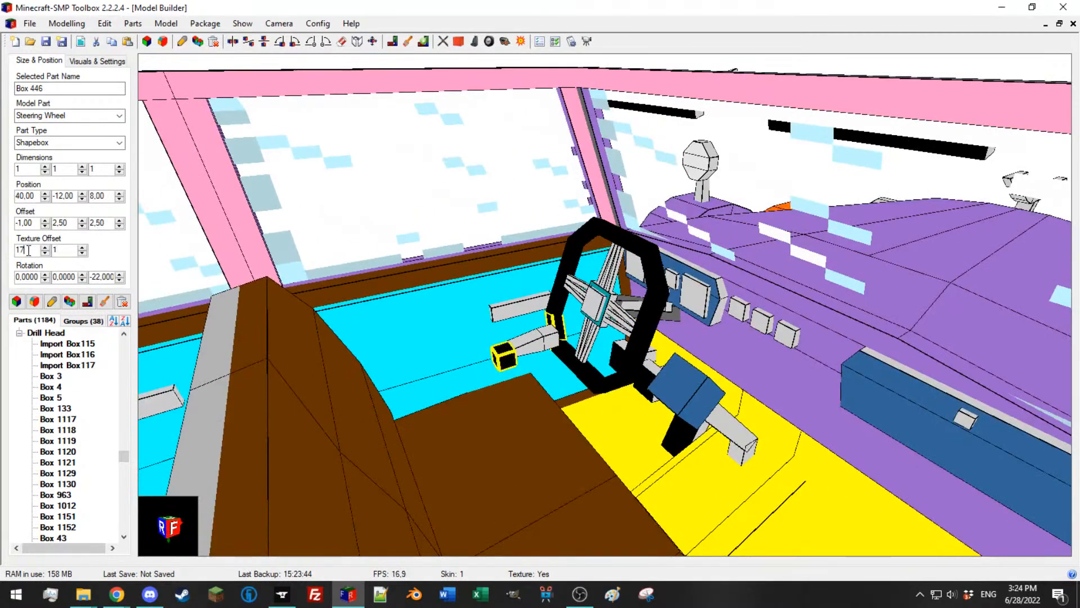
left_click(535, 348)
scroll(604, 306, "down", 2)
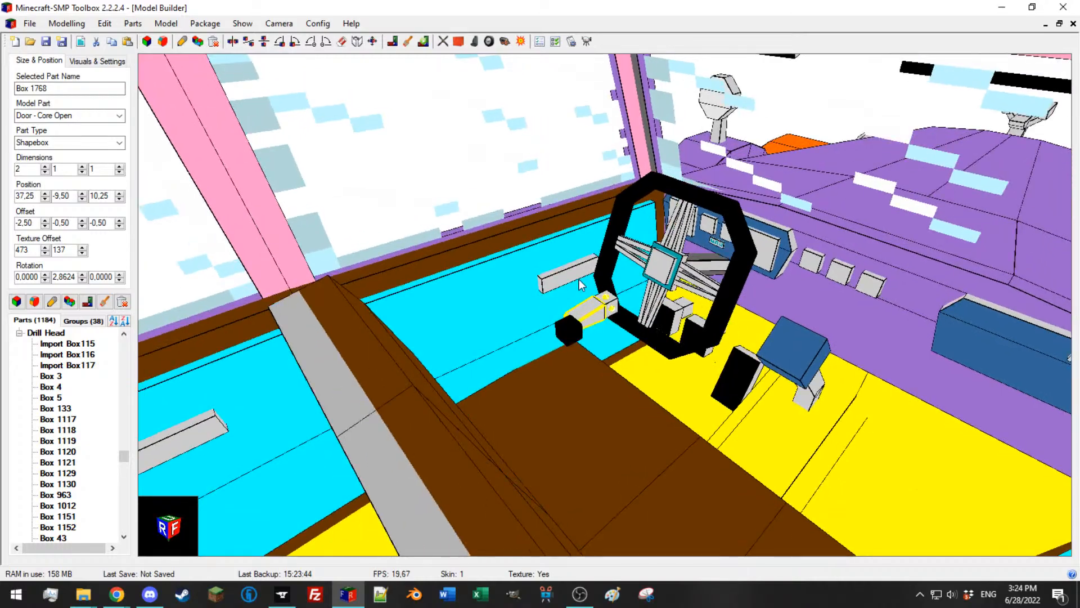
Step: Match the handle to the driver's door armrest angle by setting the Y rotation of all three handle parts to 5.1922
left_click(580, 280)
middle_click_drag(579, 280, 528, 453)
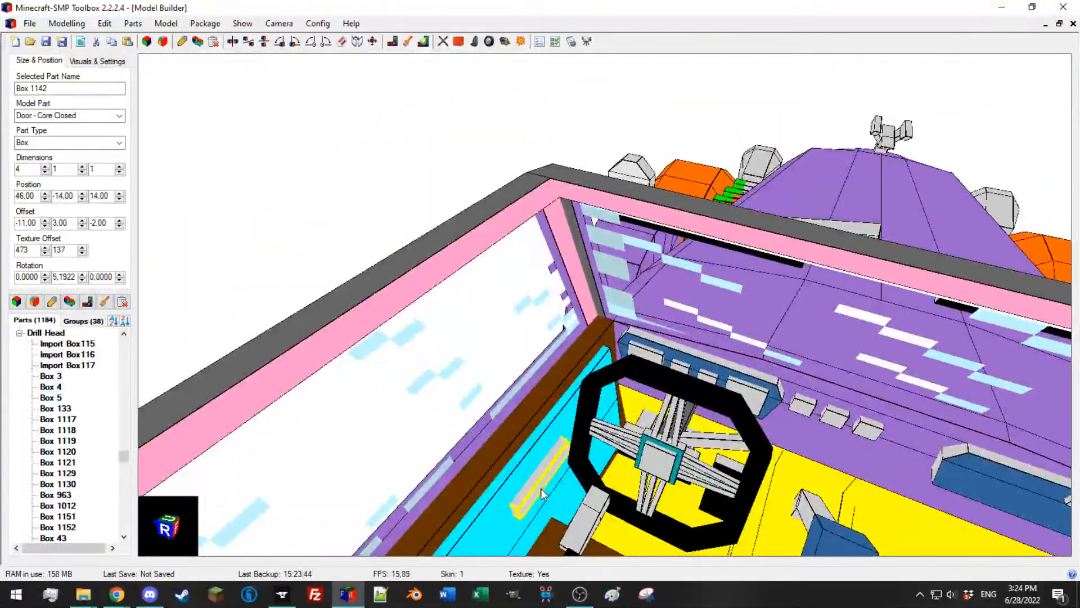
left_click(60, 277)
left_click(606, 507)
scroll(534, 356, "up", 5)
left_click(545, 346, "ctrl")
left_click(516, 376, "ctrl")
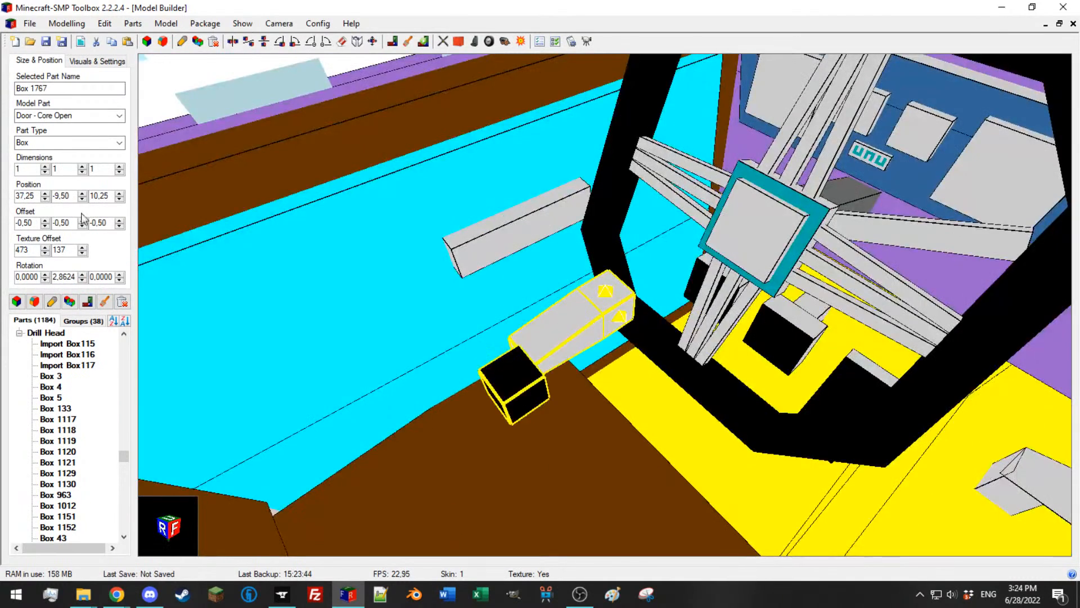
double_click(66, 276)
type("5,1922")
Step: Move the handle against the driver's door panel, to position 42.25, -7.50, 13.25
middle_click_drag(408, 329, 422, 264)
left_click(120, 200)
left_click(120, 200)
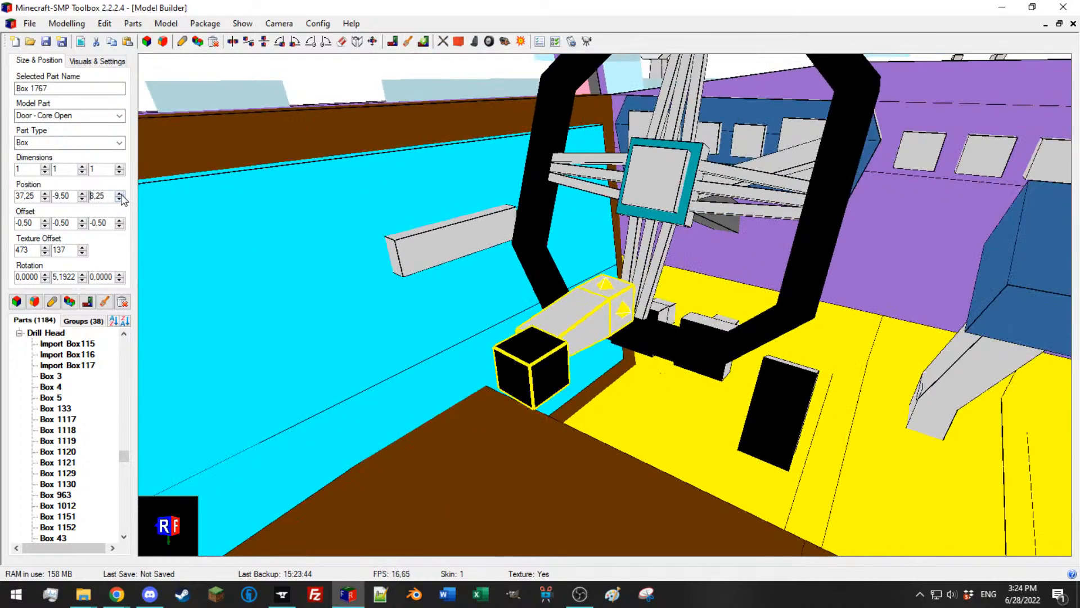
left_click(120, 194)
left_click(121, 194)
left_click(120, 194)
left_click(121, 194)
left_click(121, 194)
middle_click_drag(432, 260, 360, 208)
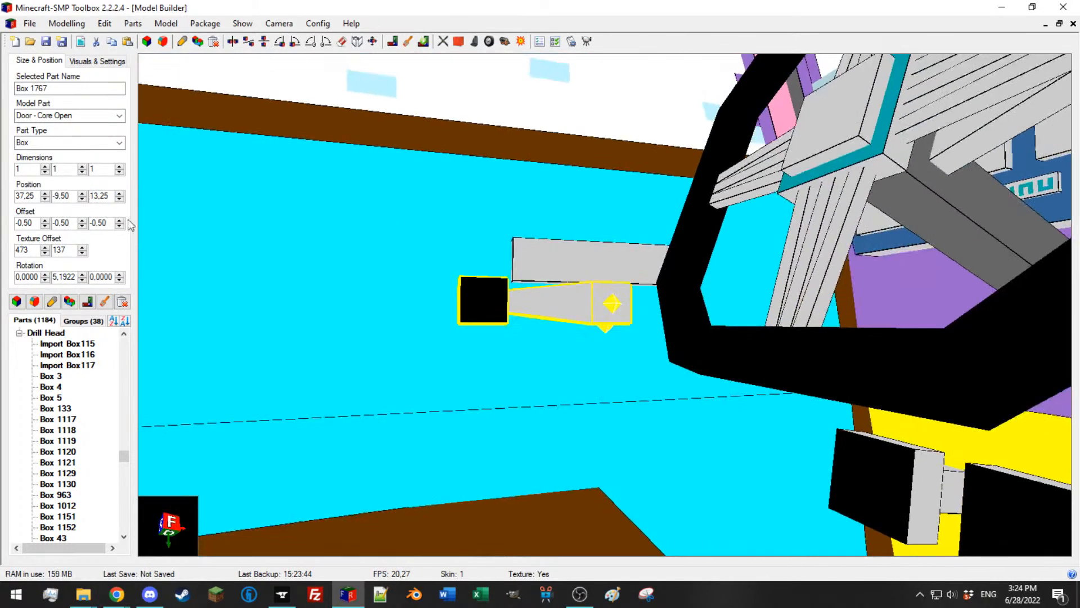
left_click(83, 193)
left_click(83, 193)
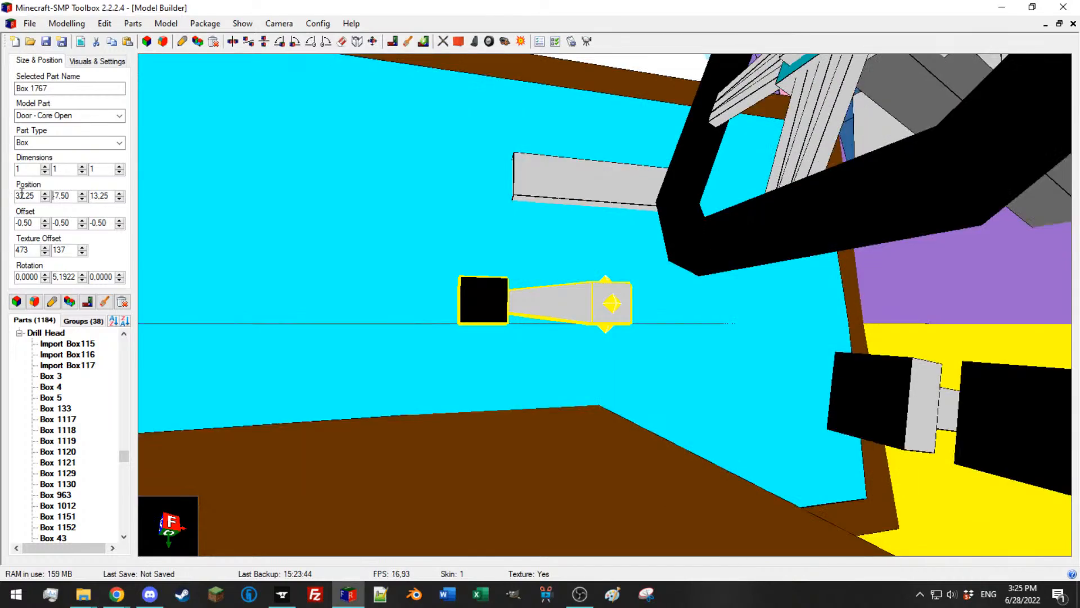
left_click(44, 193)
left_click(44, 193)
left_click(44, 194)
left_click(44, 193)
left_click(44, 194)
Step: Fine-tune how far the driver's handle sits in the door by setting its Z position to 13.00
middle_click_drag(211, 220, 278, 263)
middle_click_drag(353, 267, 592, 330)
scroll(602, 333, "up", 5)
left_click(107, 195)
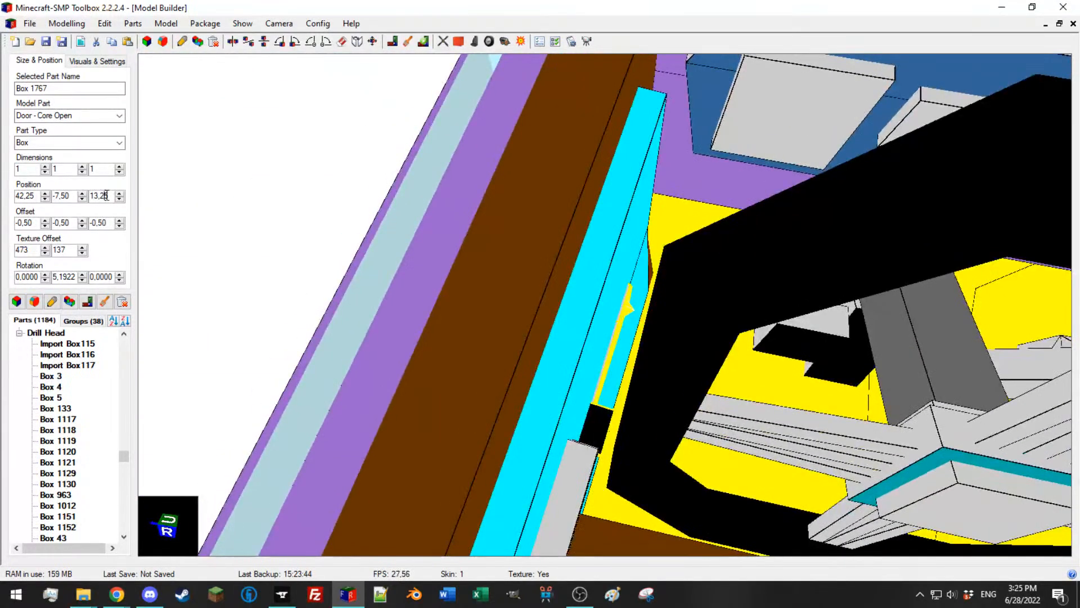
key("BackSpace")
key("BackSpace")
type("5")
key("Return")
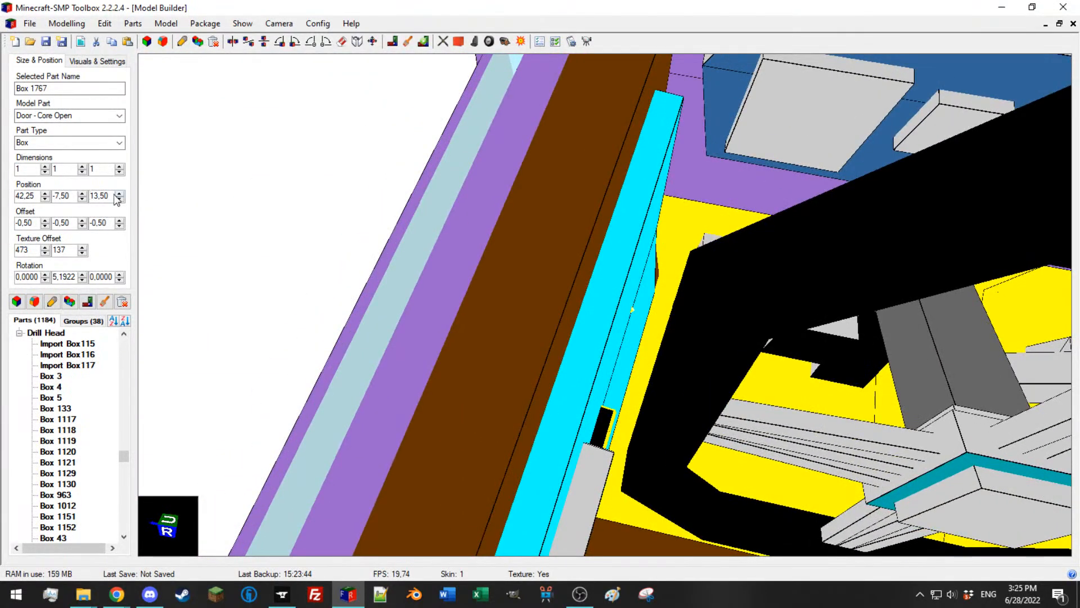
key("BackSpace")
type("0")
key("Return")
middle_click_drag(481, 222, 498, 258)
scroll(498, 258, "up", 1)
scroll(535, 282, "up", 1)
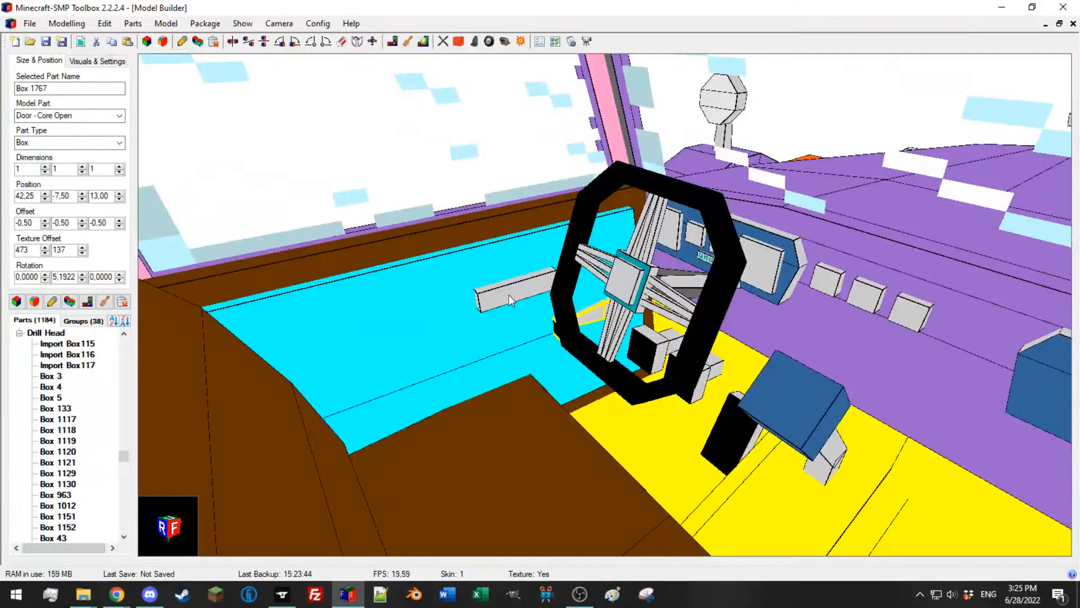
Step: Duplicate the driver's handle and mirror the copy onto the front passenger door with Z position -13.00 and Y rotation -5.1922
mouse_move(508, 295)
middle_mouse_down()
mouse_move(538, 303)
mouse_move(498, 276)
mouse_move(525, 289)
middle_mouse_up()
scroll(525, 288, "down", 1)
left_click(70, 302)
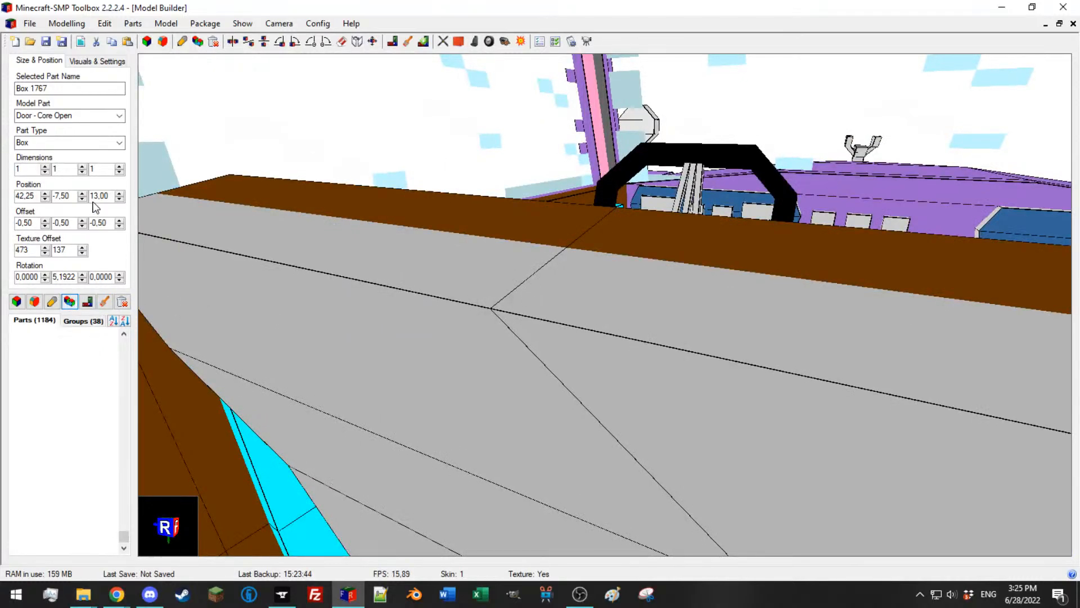
middle_click_drag(521, 245, 487, 252)
type("-")
scroll(580, 332, "up", 5)
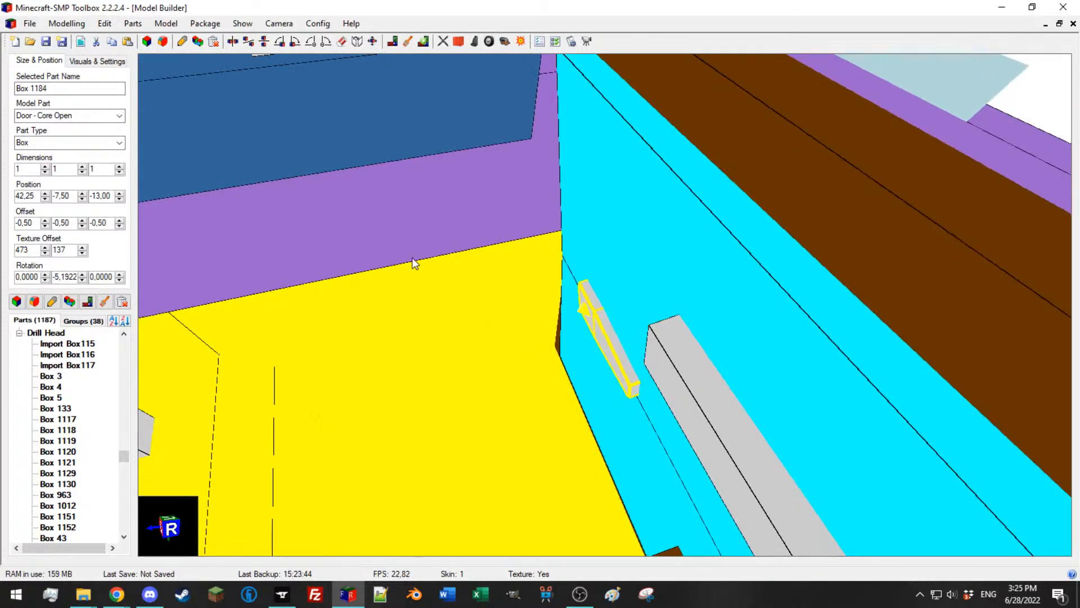
middle_click_drag(242, 254, 497, 277)
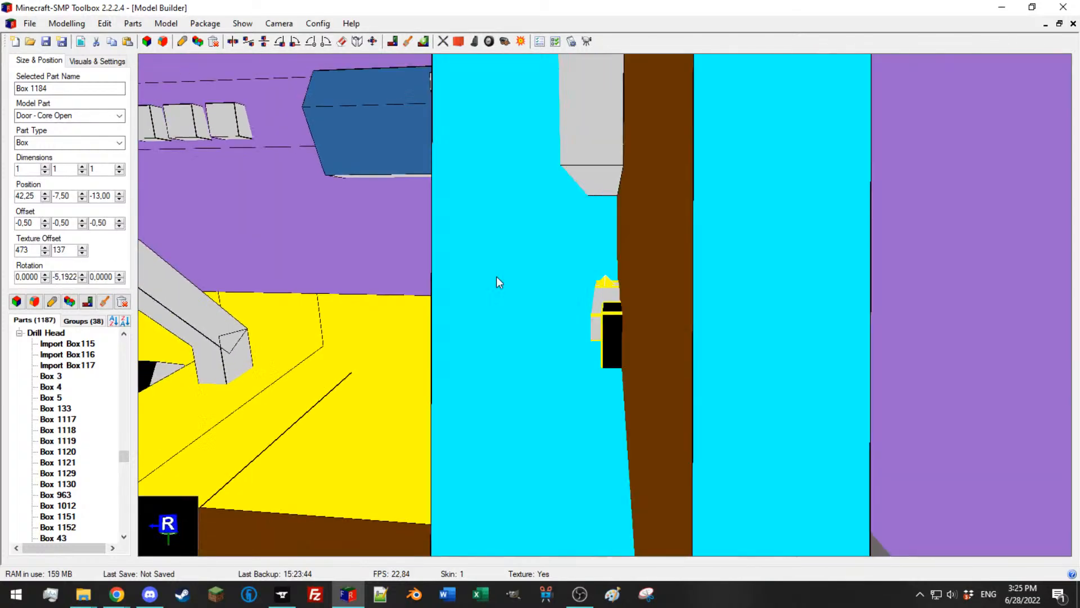
Step: Set the Z offset of the front passenger handle's black end block to 0.00
left_click(618, 339)
left_click(120, 221)
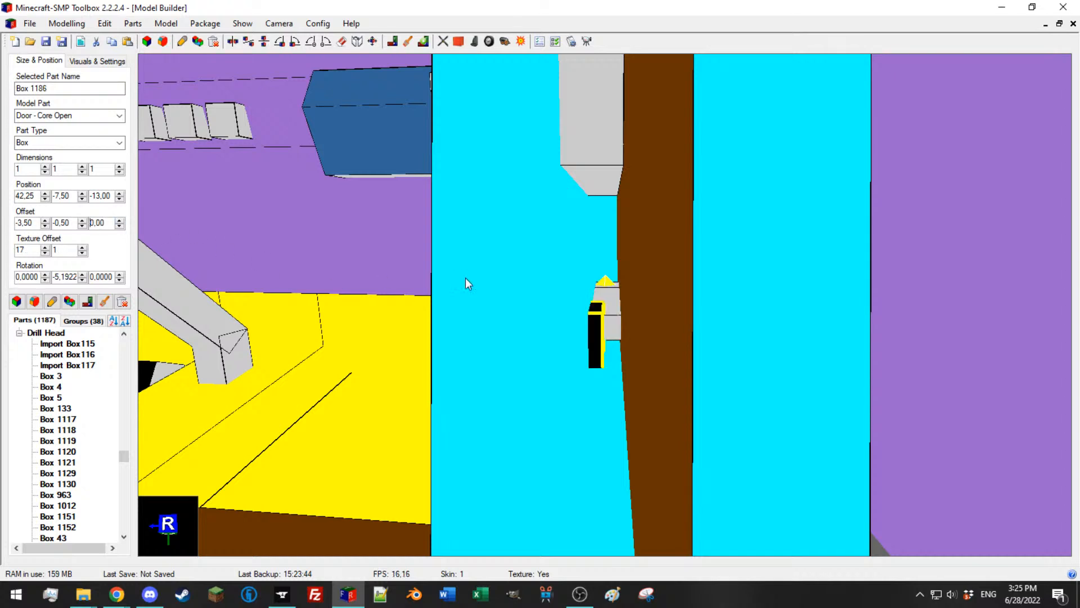
middle_click_drag(440, 283, 487, 291)
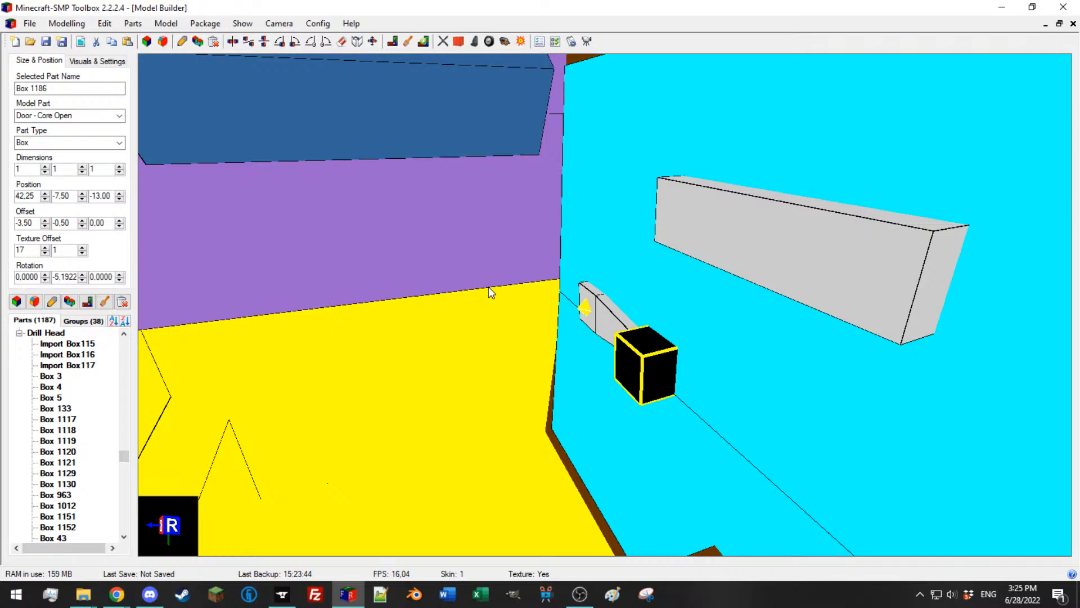
Step: Select all parts of the driver's door handle and set their Z position to 12.75
middle_click_drag(488, 285, 614, 324)
scroll(475, 326, "down", 5)
scroll(463, 318, "up", 2)
left_click(305, 329)
scroll(495, 330, "up", 6)
left_click(596, 326, "ctrl")
left_click(511, 372, "ctrl")
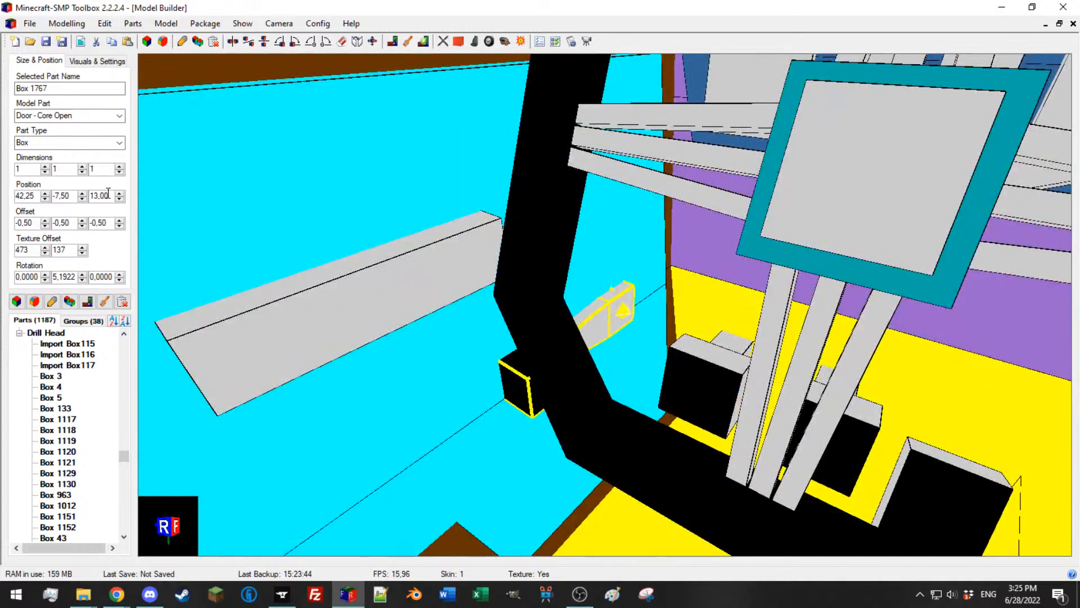
key("BackSpace")
type(",75")
key("Return")
scroll(741, 337, "down", 10)
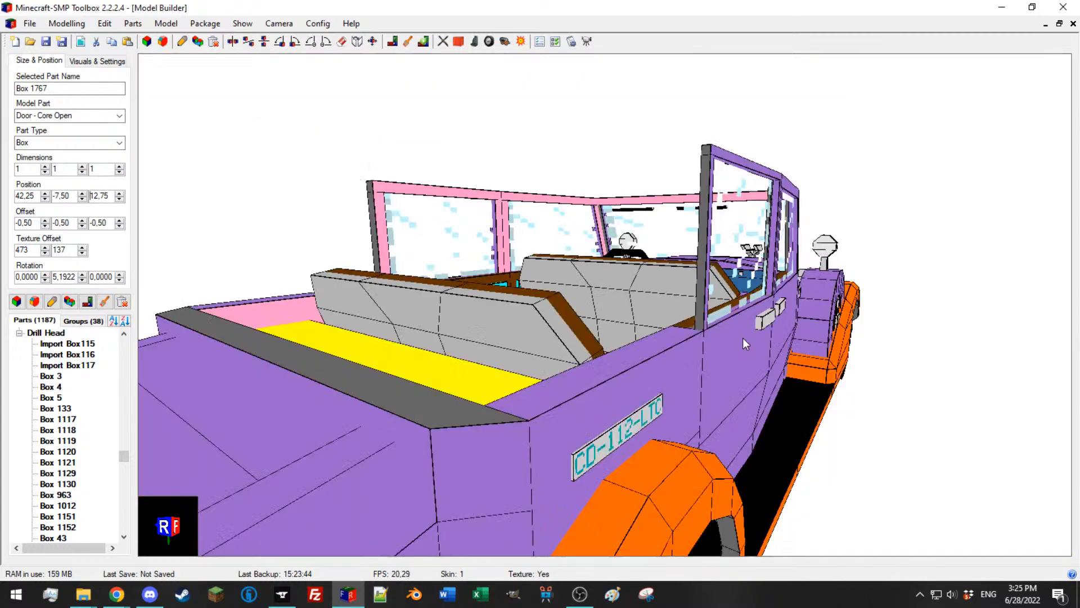
Step: Select all parts of the front passenger door handle and set their Z position to -12.75
middle_click_drag(740, 337, 771, 326)
left_click(767, 316)
scroll(549, 284, "up", 10)
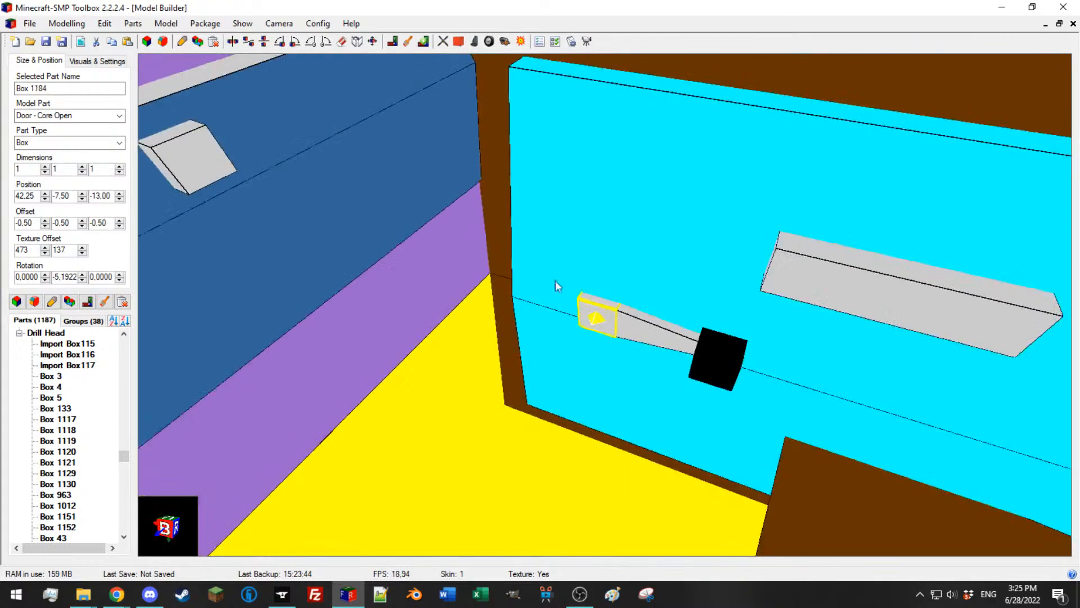
left_click(653, 332, "ctrl")
type("-12.75")
key("Return")
Step: Duplicate the front passenger handle for the rear door, setting the copy's Y rotation to 0 and X position to 21.25
scroll(529, 265, "down", 10)
middle_click_drag(529, 265, 150, 296)
scroll(628, 336, "up", 10)
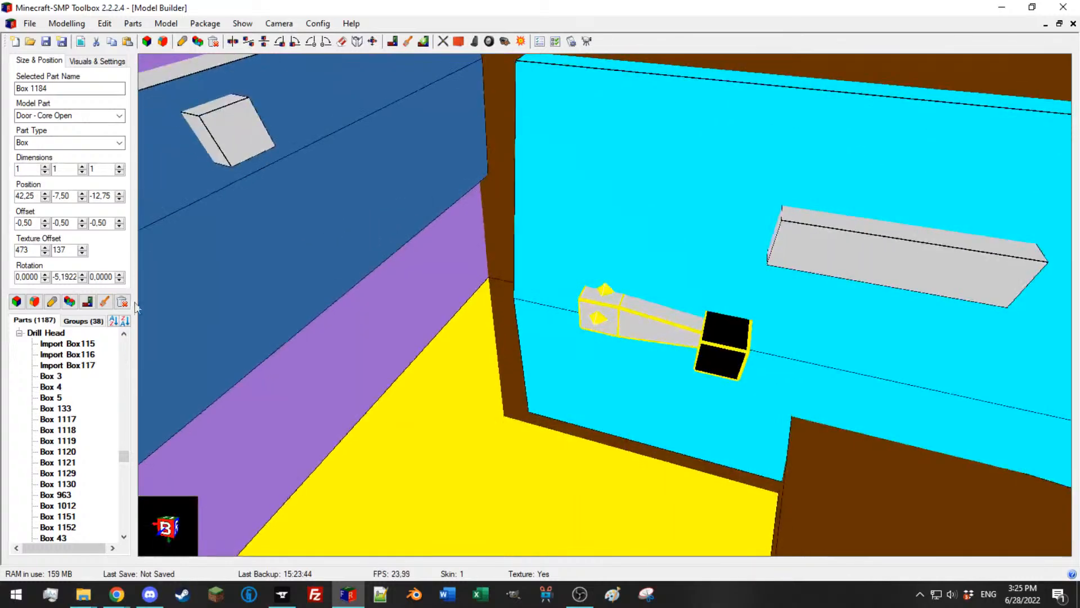
left_click(70, 302)
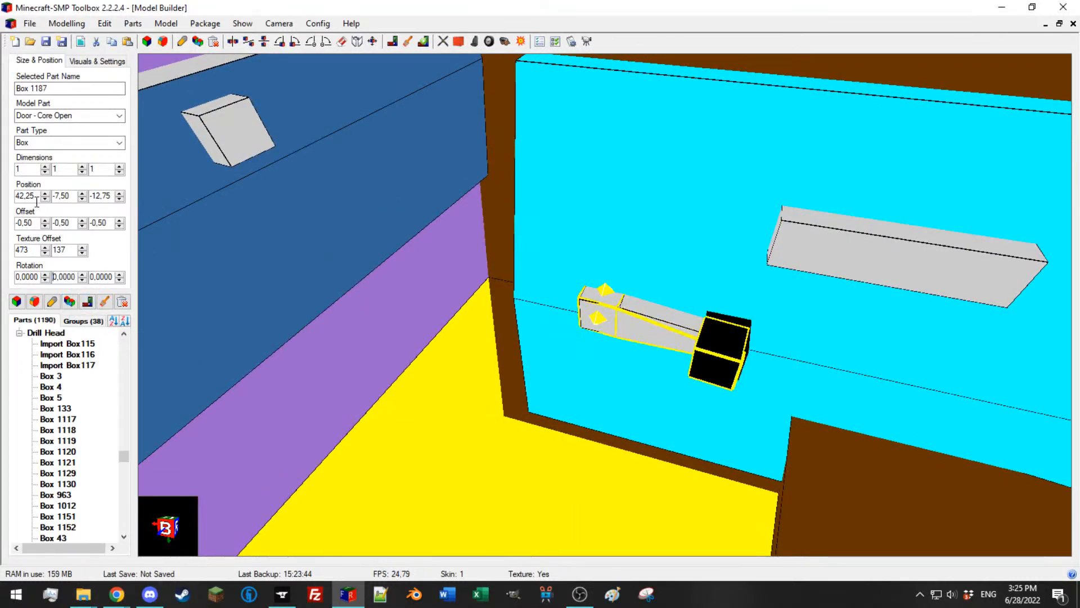
left_click(106, 196)
key("BackSpace")
key("Return")
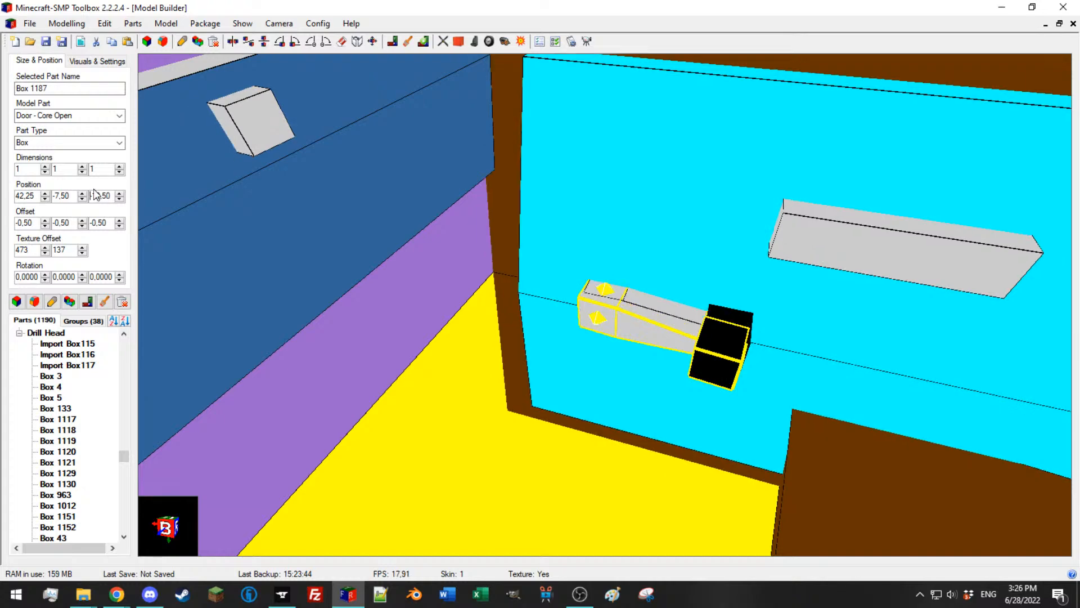
left_click(19, 196)
scroll(19, 195, "down", 4)
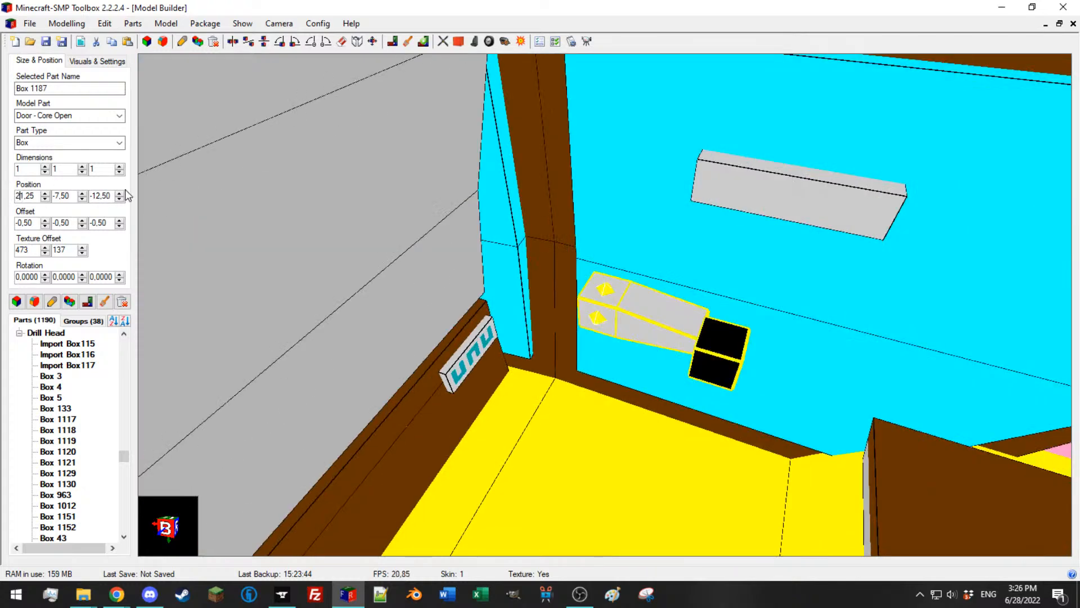
Step: Push the copied rear handle against its door panel by setting its Z position to -14.50
left_click(119, 193)
left_click(119, 194)
left_click(118, 199)
left_click(118, 200)
left_click(119, 200)
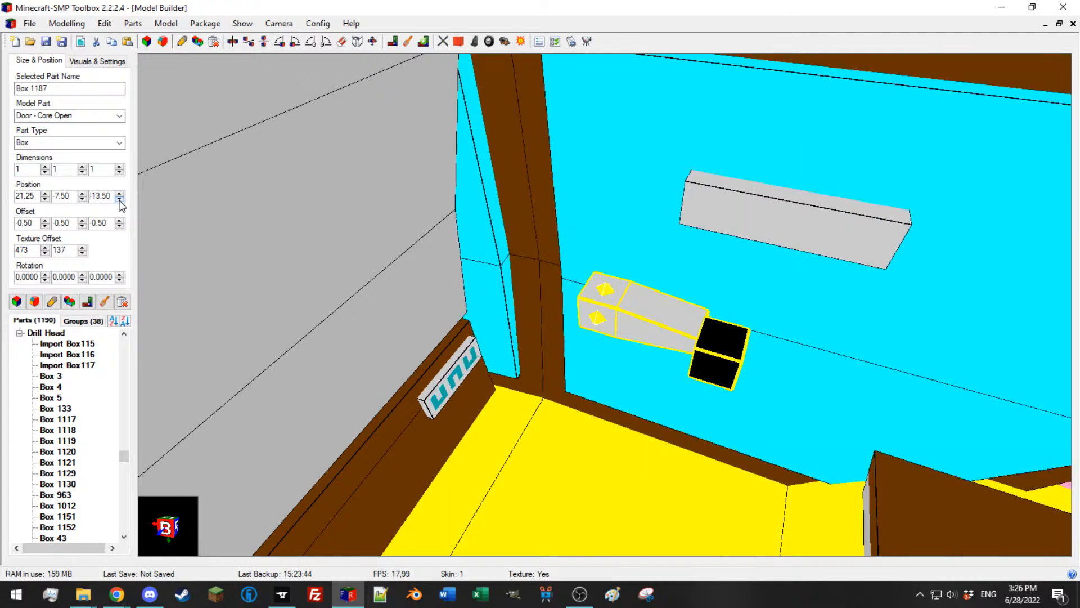
left_click(119, 200)
Step: Duplicate the rear handle onto the opposite rear door at Z 14.50 and set its end block's Z offset to -1.00
middle_click_drag(339, 222, 270, 264)
left_click(70, 301)
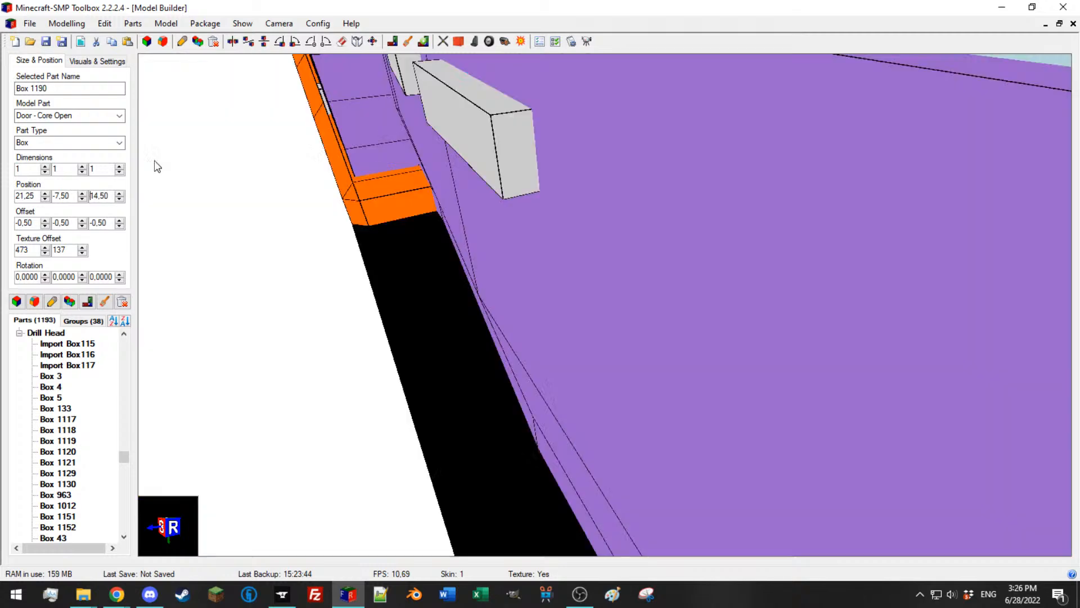
middle_click_drag(236, 188, 579, 342)
left_click(537, 377)
left_click(120, 226)
Step: Examine the placement and individual parts of the new interior handle on the driver-side rear door
scroll(610, 302, "down", 5)
left_click(665, 184)
middle_click_drag(664, 184, 631, 163)
left_click(627, 164)
scroll(608, 202, "up", 5)
left_click(731, 298)
scroll(718, 307, "up", 5)
left_click(897, 434)
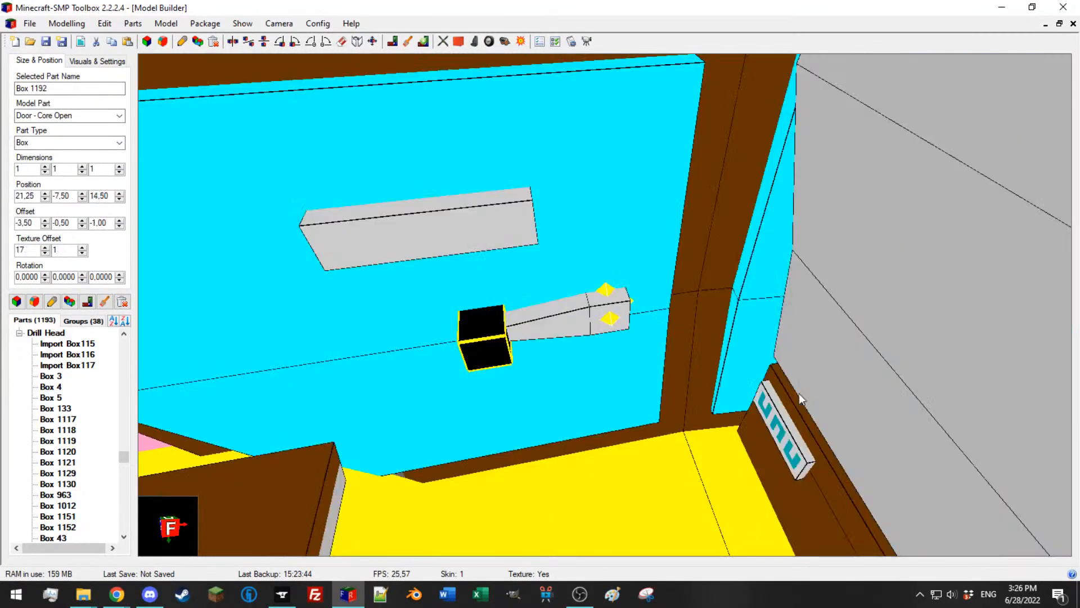
left_click(573, 324)
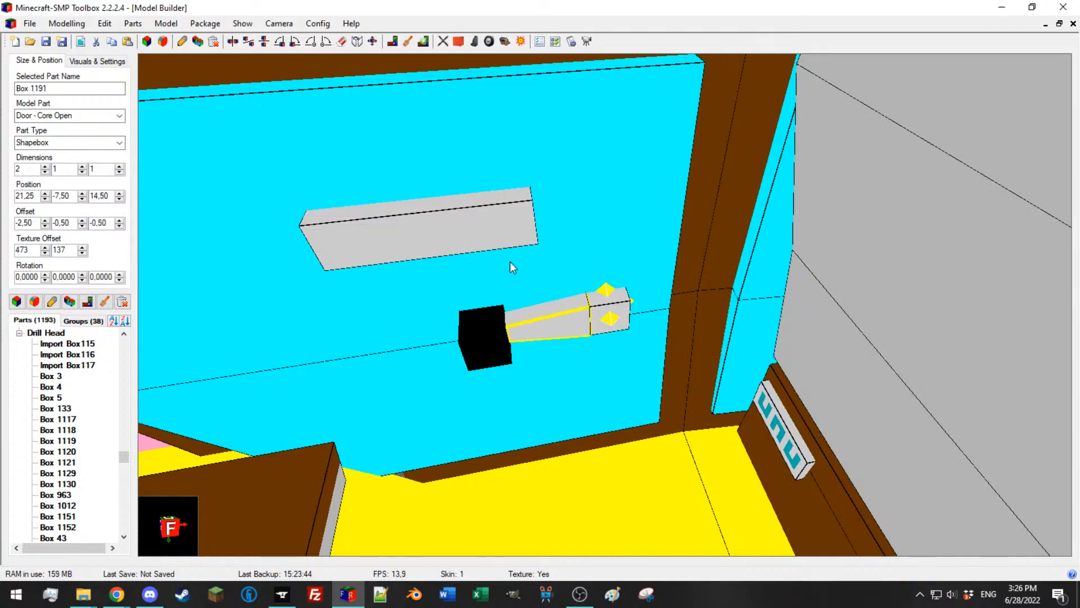
Step: Select the armrests on the doors and assign them to the Door - Core Open model part
left_click(501, 221)
scroll(608, 265, "down", 5)
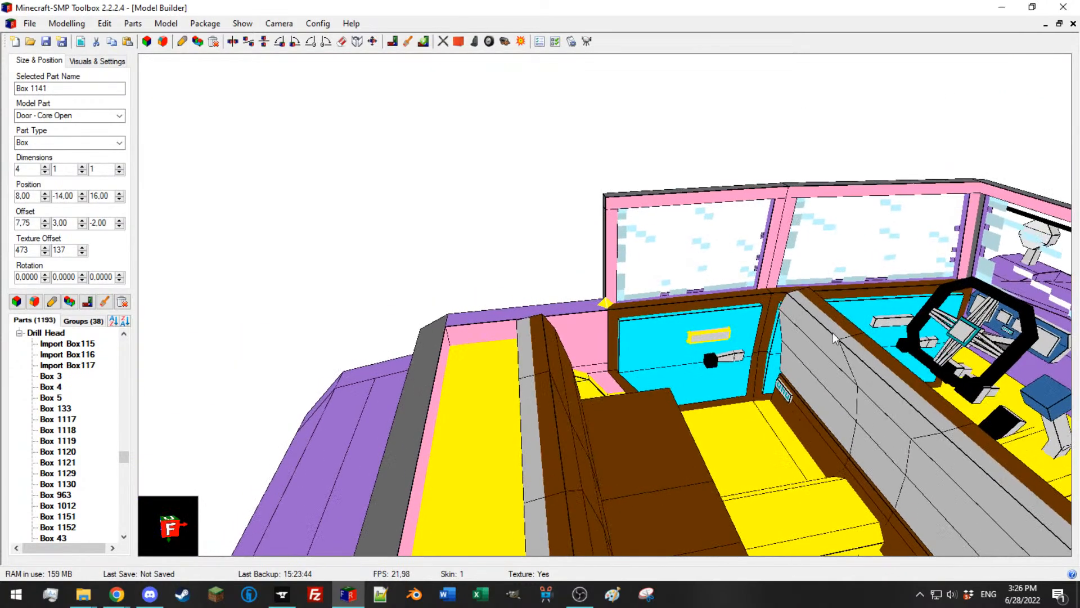
middle_click_drag(865, 325, 817, 164)
left_click(784, 190, "ctrl")
left_click(687, 124, "ctrl")
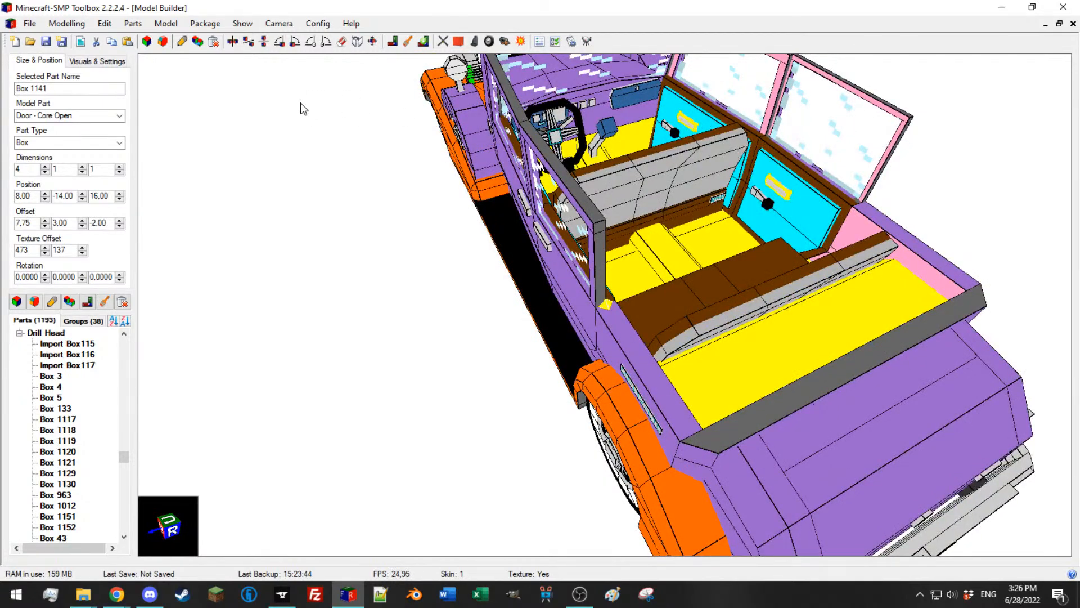
left_click(119, 116)
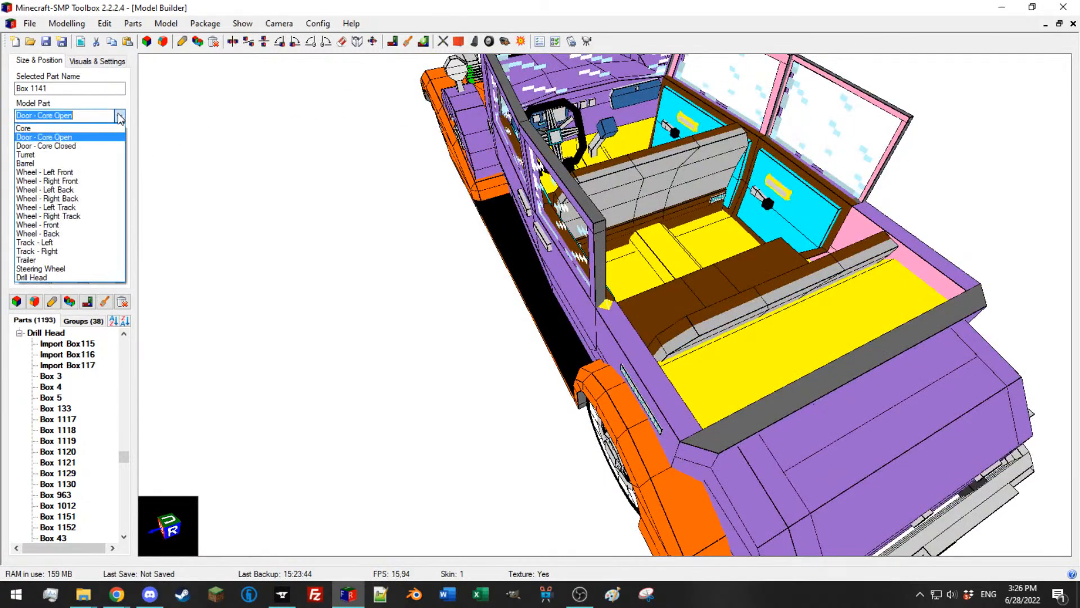
left_click(72, 138)
Step: Add the rear doors' interior handle parts to the armrest selection and assign everything to the Door - Core Open model part
left_click_drag(799, 202, 732, 224)
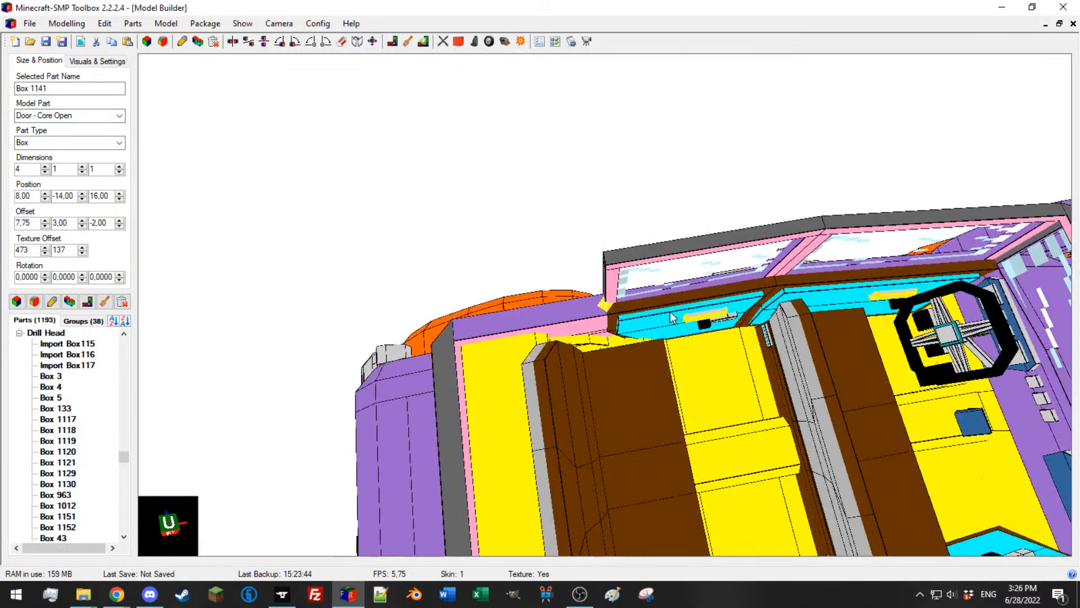
left_click_drag(675, 312, 668, 298)
left_click(716, 333)
scroll(747, 360, "up", 3)
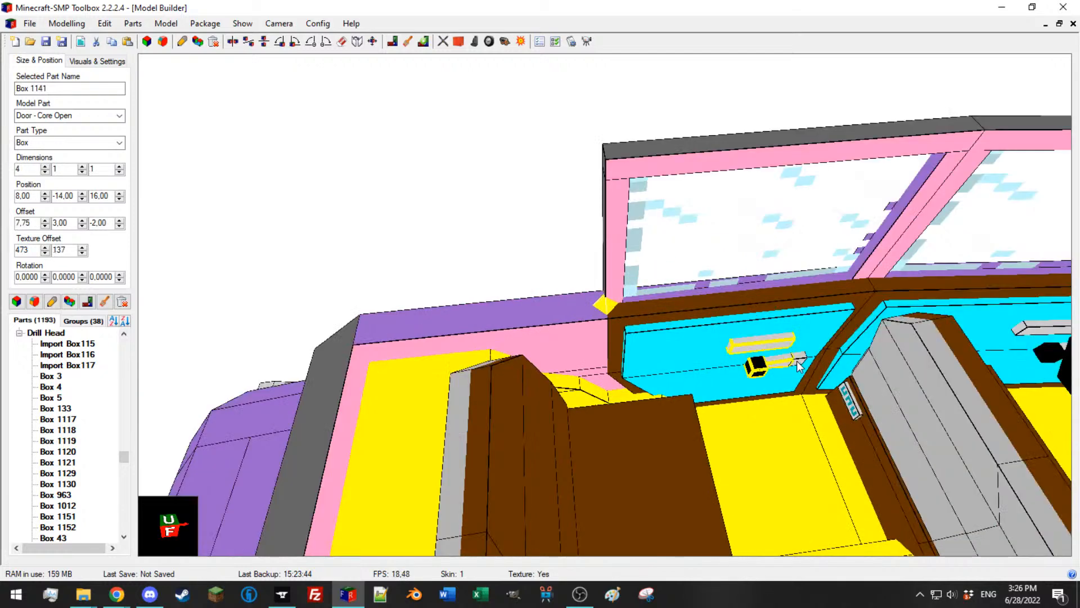
scroll(731, 299, "down", 5)
left_click(647, 197, "ctrl")
left_click(668, 199, "ctrl")
left_click(676, 177, "ctrl")
left_click(120, 116)
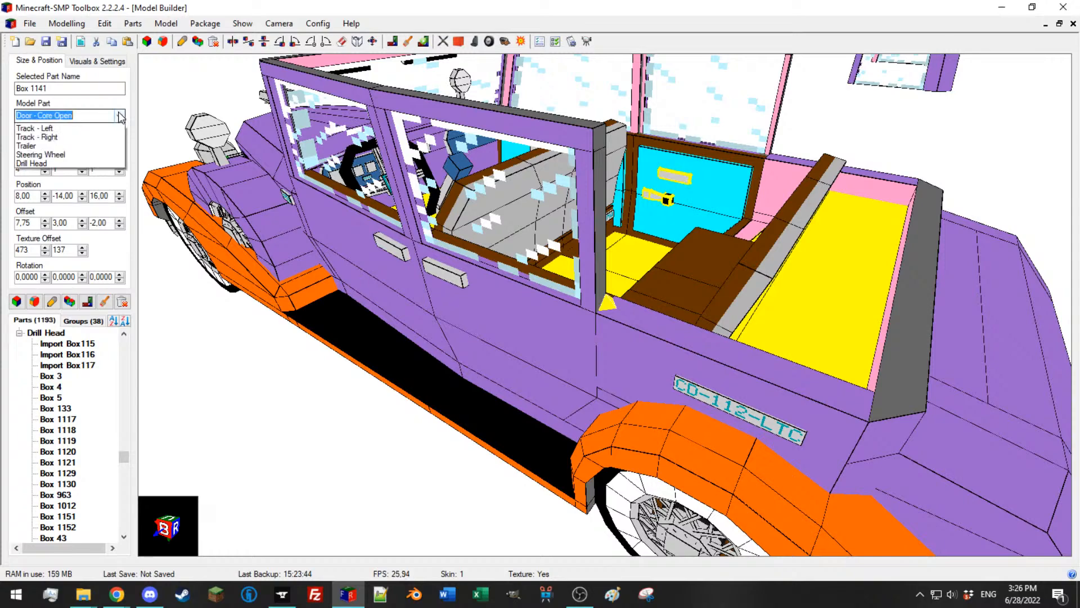
left_click(104, 147)
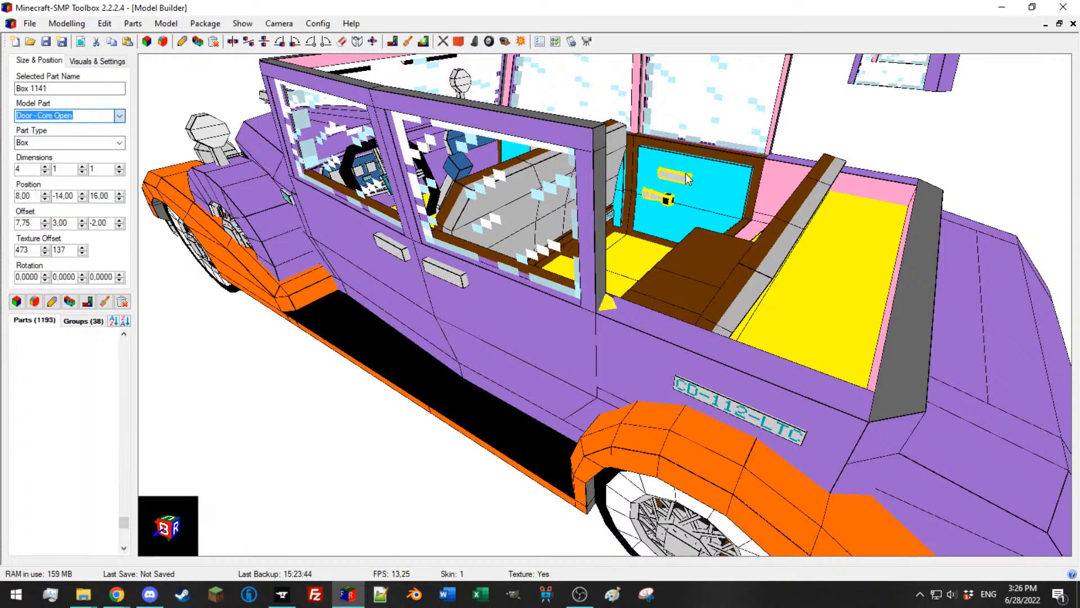
Step: Examine the open and closed doors' window glass, window frames and the pillar between the front and rear windows
double_click(704, 142)
middle_click_drag(681, 162, 615, 155)
middle_click_drag(671, 225, 550, 207)
middle_click_drag(621, 179, 692, 254)
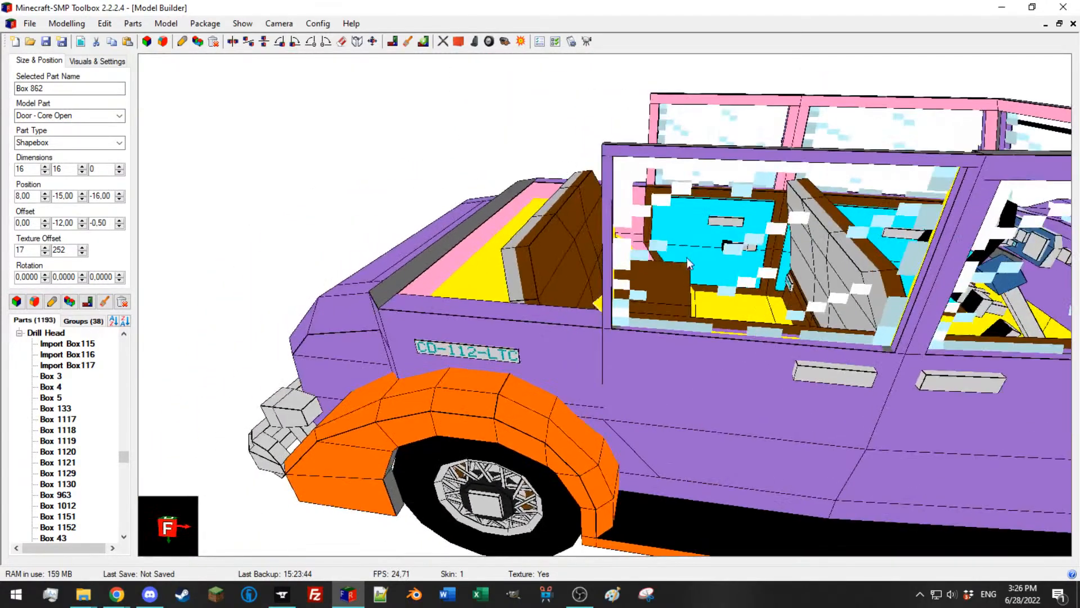
double_click(605, 208)
double_click(948, 146)
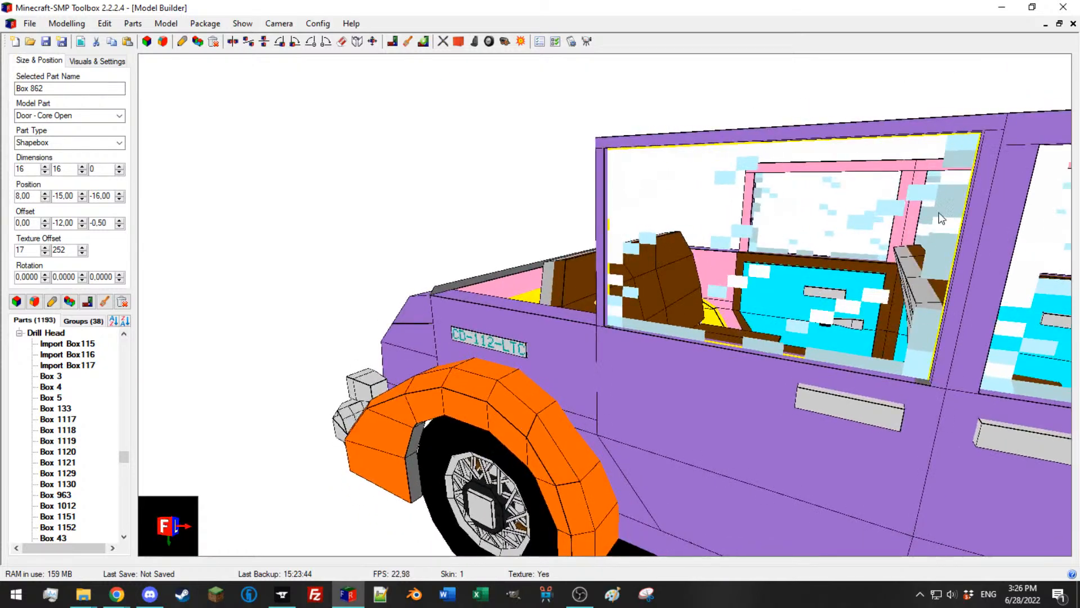
double_click(1000, 212)
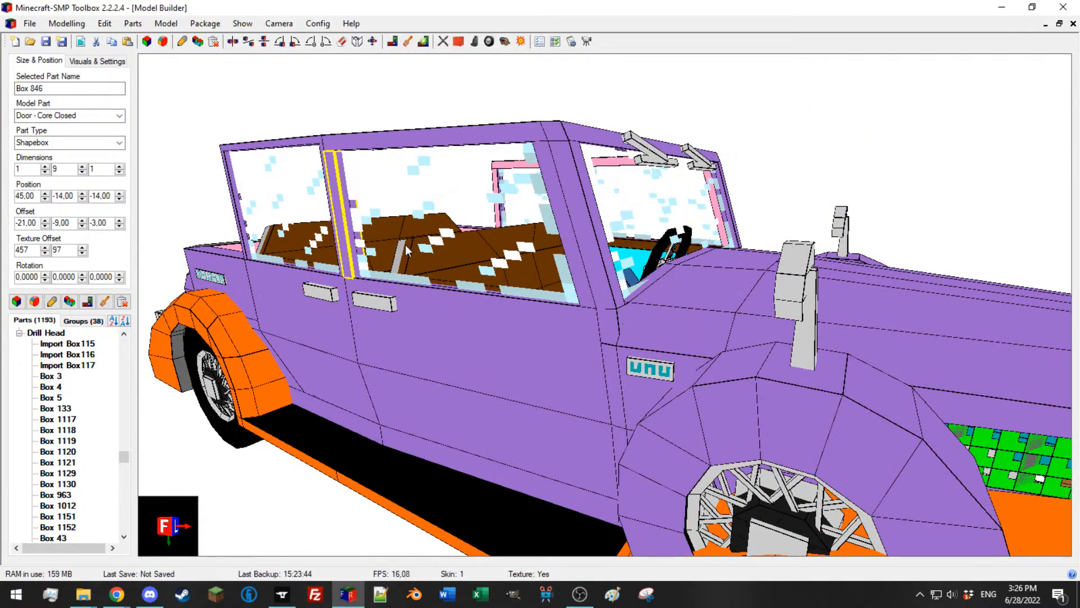
left_click_drag(405, 245, 429, 257)
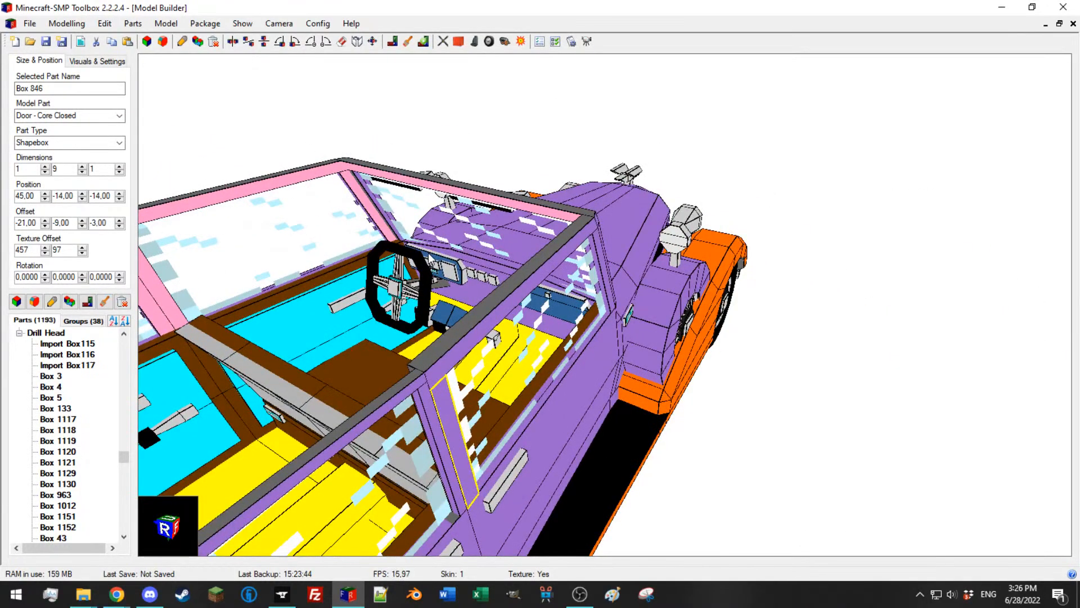
mouse_move(429, 254)
left_mouse_down()
mouse_move(479, 260)
mouse_move(263, 266)
mouse_move(401, 280)
mouse_move(162, 265)
left_mouse_up()
Step: Slim the open rear door's front window pillar by setting X of P1, P4, P5 and P8 to -0.5, with a 0.5 increment
left_click(532, 197)
left_click(52, 302)
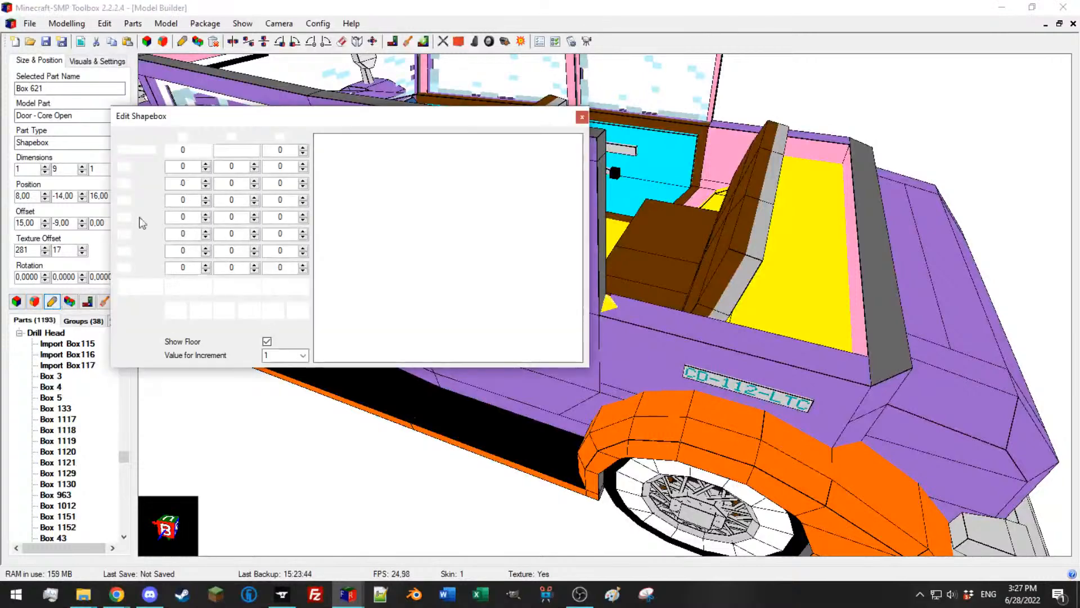
mouse_move(234, 121)
left_mouse_down()
mouse_move(1075, 163)
mouse_move(588, 200)
left_mouse_up()
left_click(727, 438)
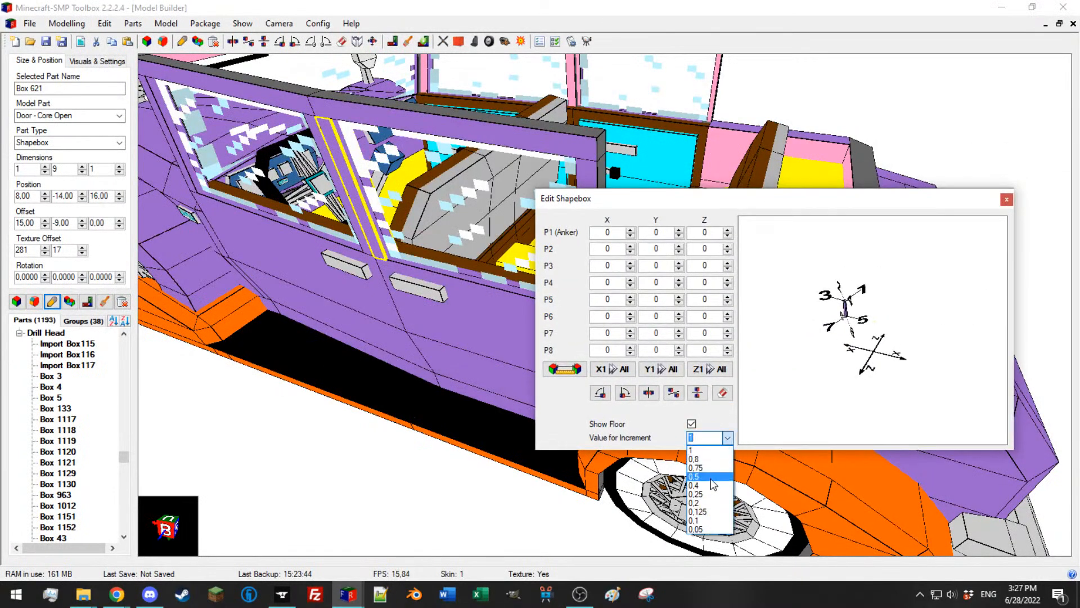
left_click(706, 462)
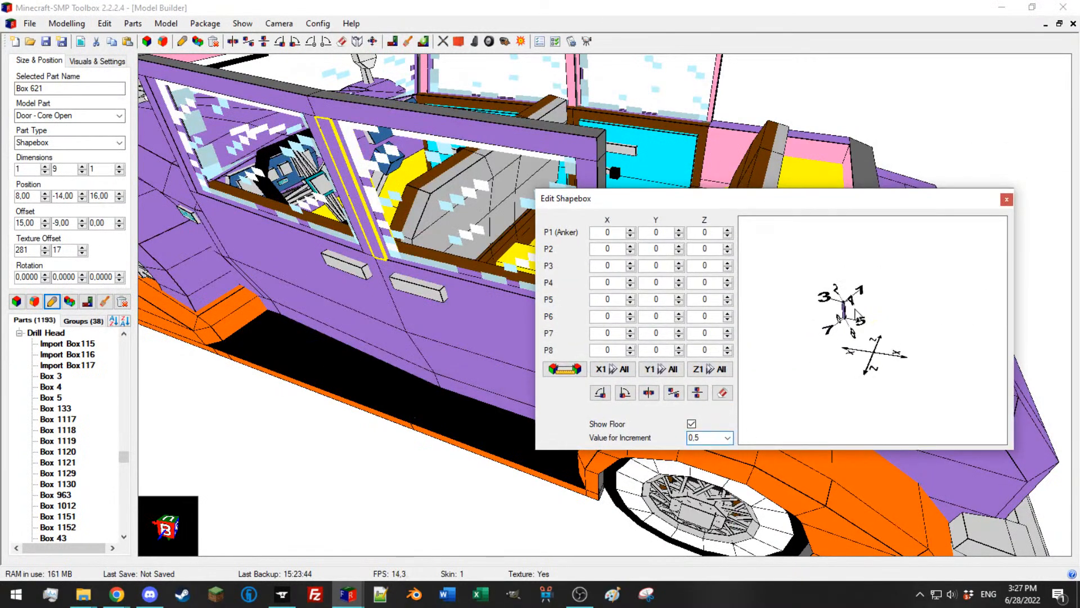
left_click(630, 352)
left_click(631, 297)
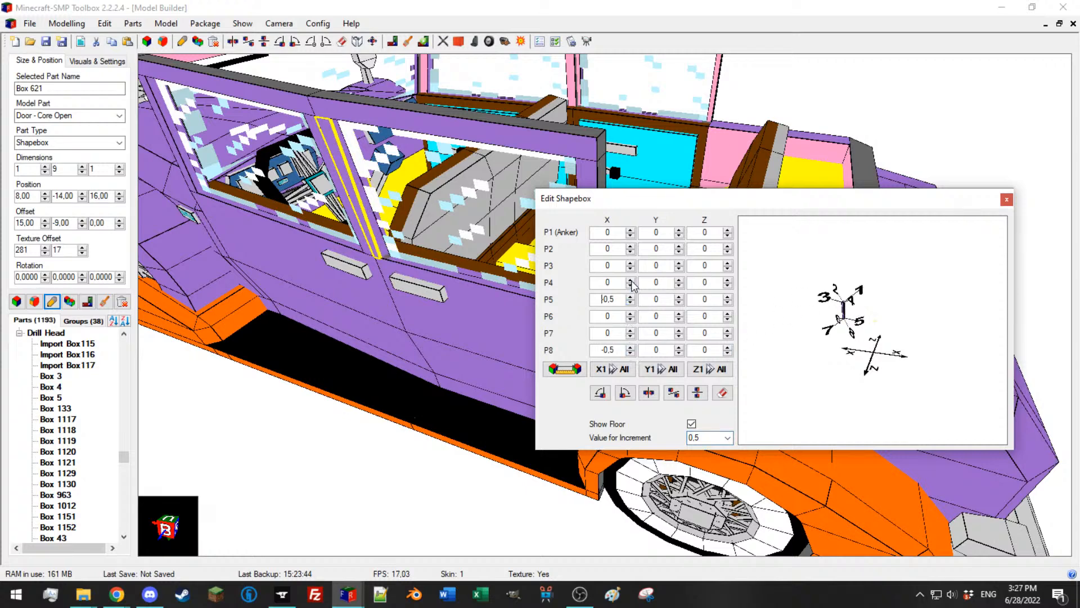
Step: Slim the open rear door's rear window pillar: set X of P2, P3, P6 and P7, and Z of P1, P2, P5 and P6, to -0.5
left_click(590, 173)
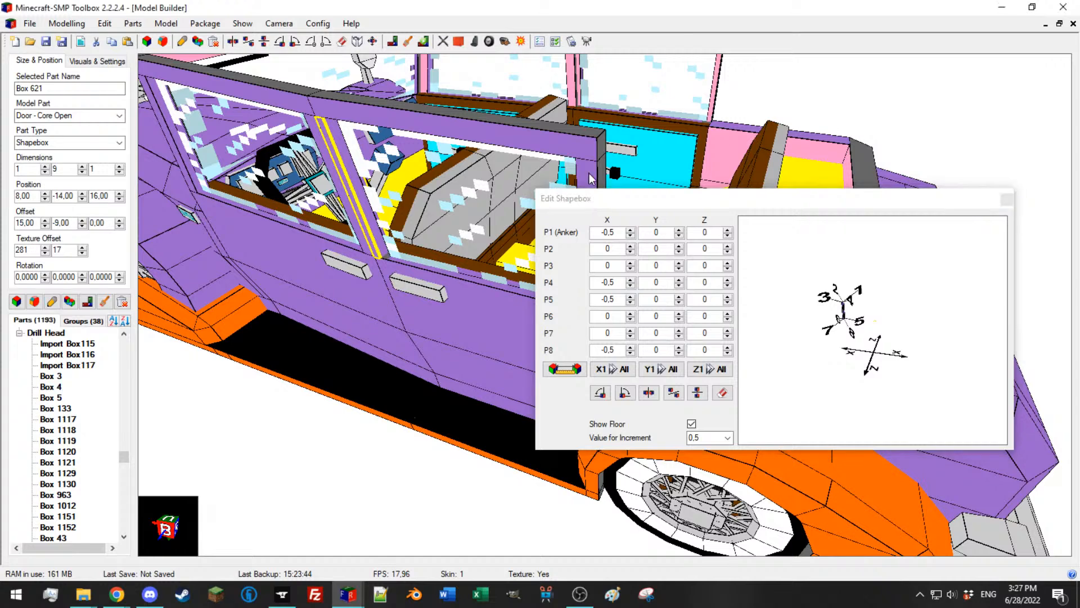
left_click(630, 252)
left_click(630, 268)
left_click(630, 319)
left_click(630, 336)
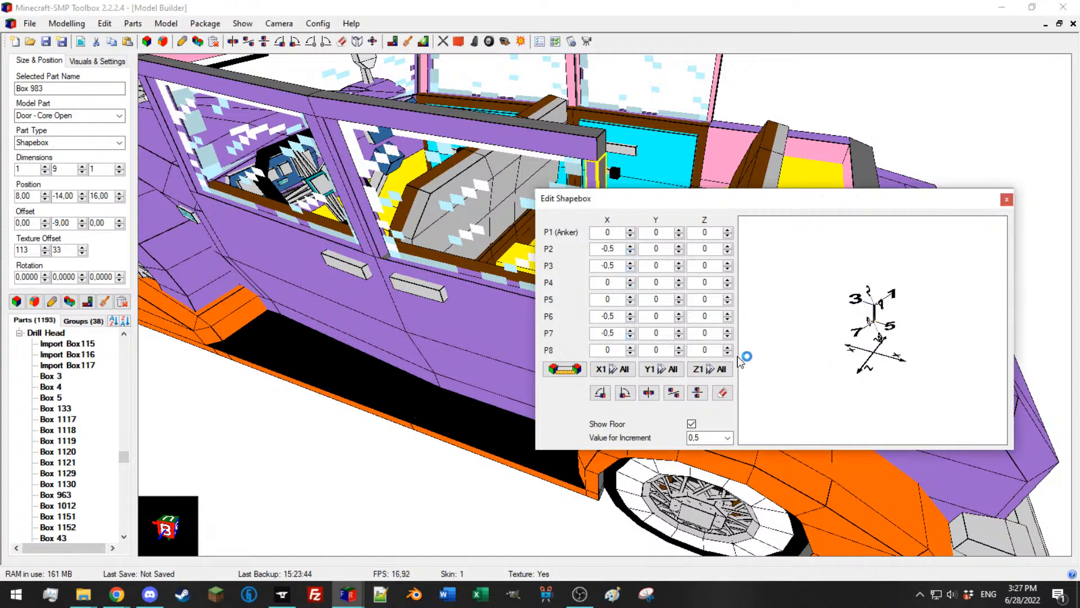
left_click(728, 320)
left_click(728, 302)
left_click(727, 251)
left_click(728, 235)
Step: Thin the open rear door's front window pillar by setting Z of P1, P2, P5 and P6 to -0.5
left_click(338, 158)
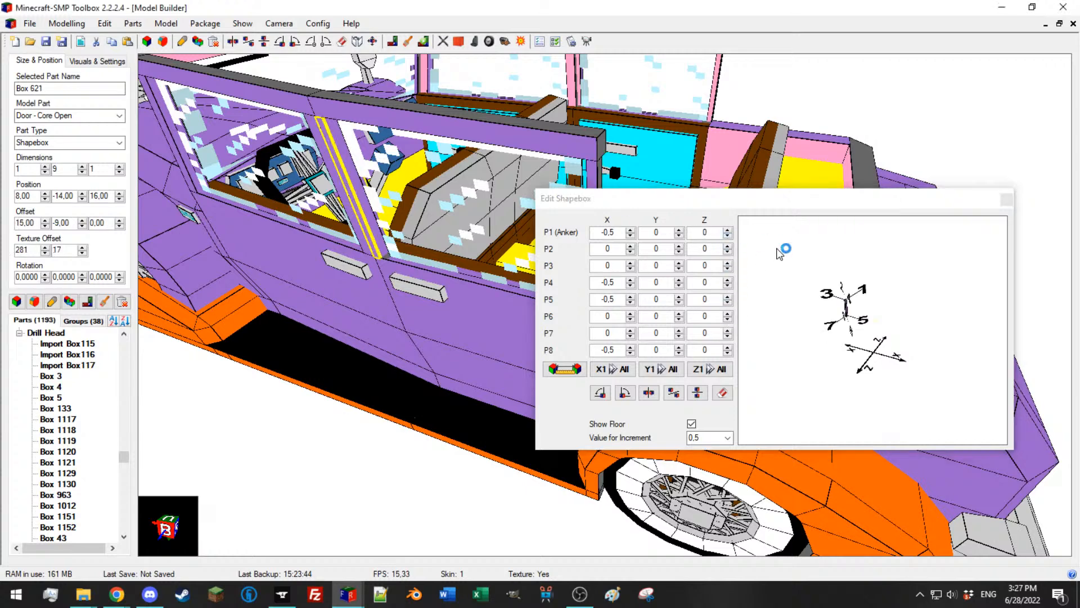
left_click(728, 235)
left_click(728, 251)
left_click(728, 303)
left_click(728, 319)
Step: Convert the open rear door's top window rail to a Shapebox and set Y of P5 through P8 to -0.5, using a 0.5 increment
left_click(509, 150)
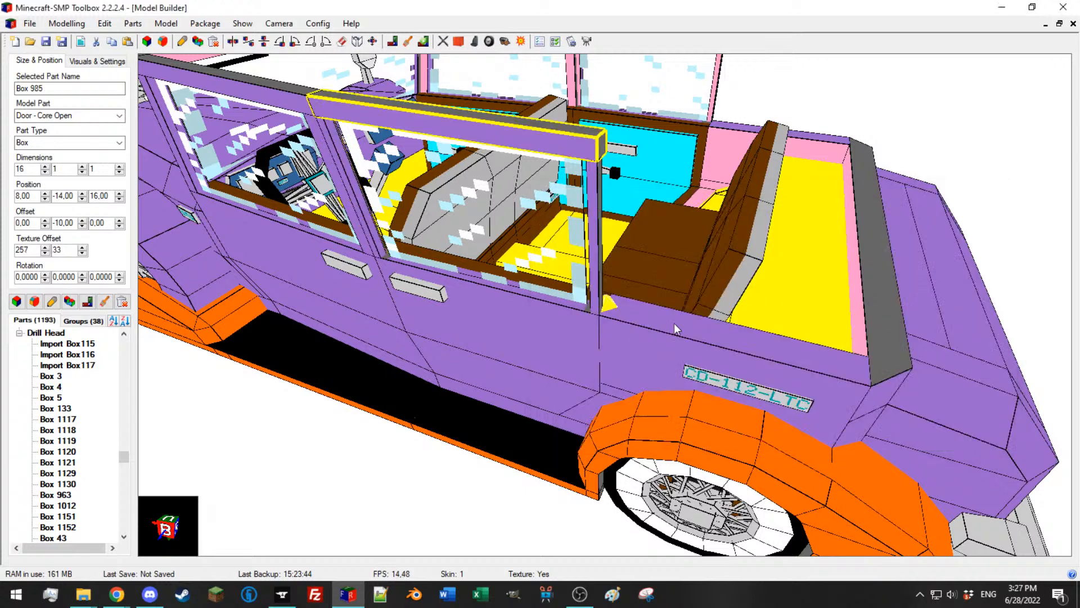
left_click(112, 142)
left_click(57, 152)
left_click(52, 302)
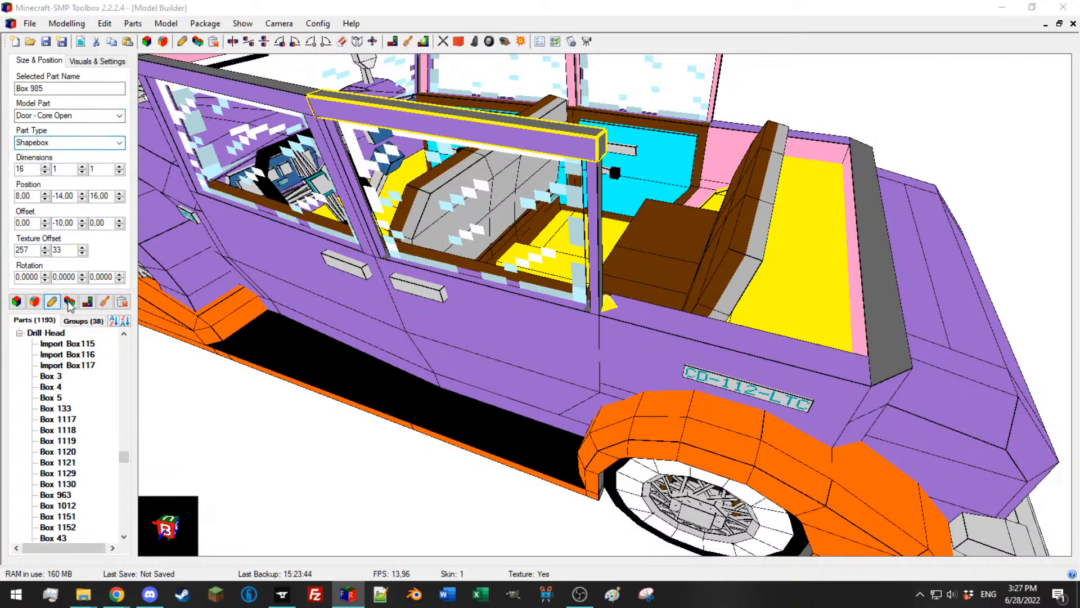
left_click(319, 373)
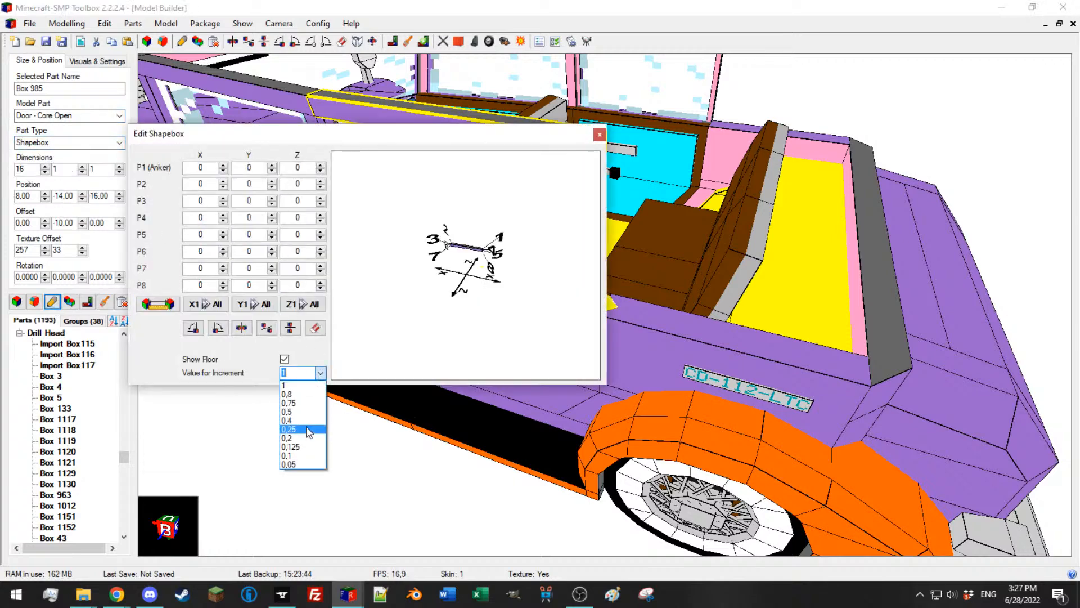
left_click(299, 426)
left_click(272, 288)
left_click(272, 266)
left_click(272, 254)
left_click(272, 237)
Step: Thin the rear door's top window rail by setting Z of P1, P2, P5 and P6 to -0.5
left_click_drag(427, 242, 387, 226)
left_click(321, 171)
left_click(320, 186)
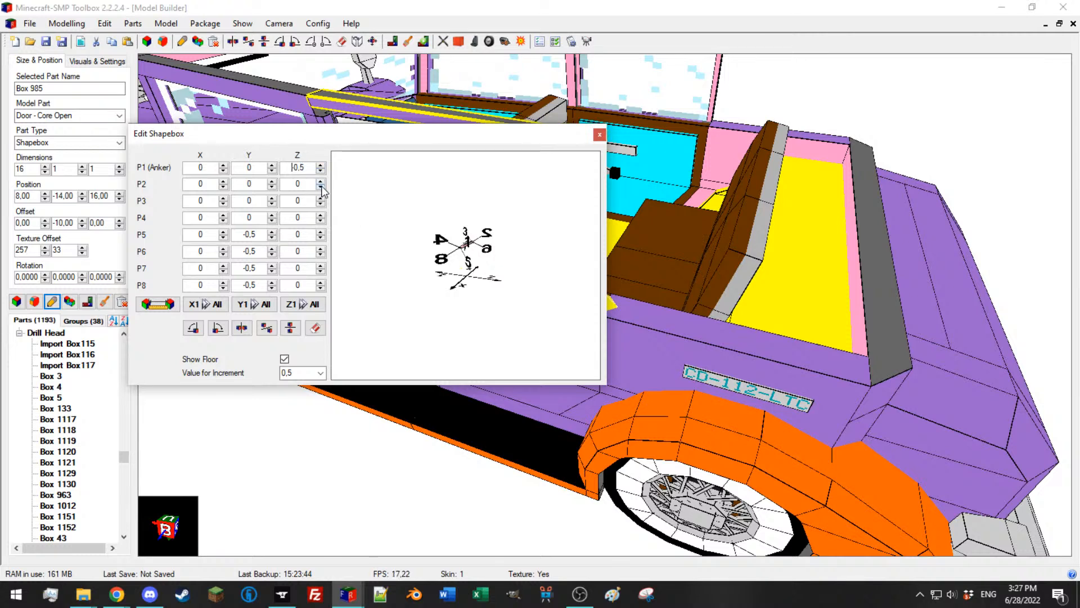
left_click(321, 254)
left_click(321, 237)
left_click_drag(477, 203, 705, 244)
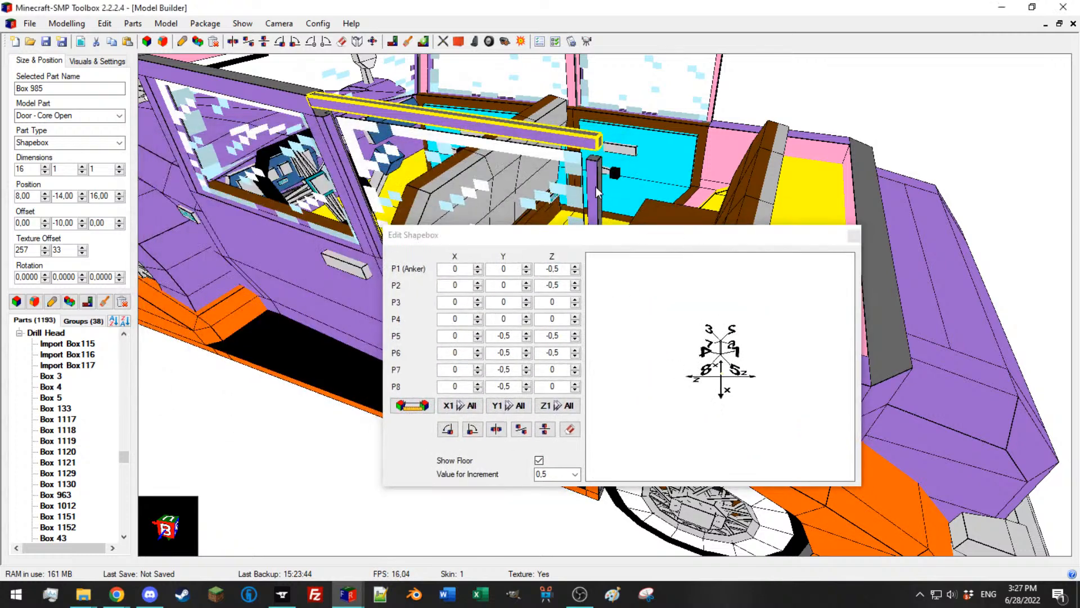
Step: Extend the rear window pillar up to the slimmed top rail by setting Y of P1 through P4 to 0.5
left_click(596, 187)
left_click(526, 267)
left_click(526, 282)
left_click(526, 317)
left_click(526, 300)
Step: Extend the rear door's front window pillar up to the top rail by setting Y of P1 through P4 to 0.5
left_click(347, 167)
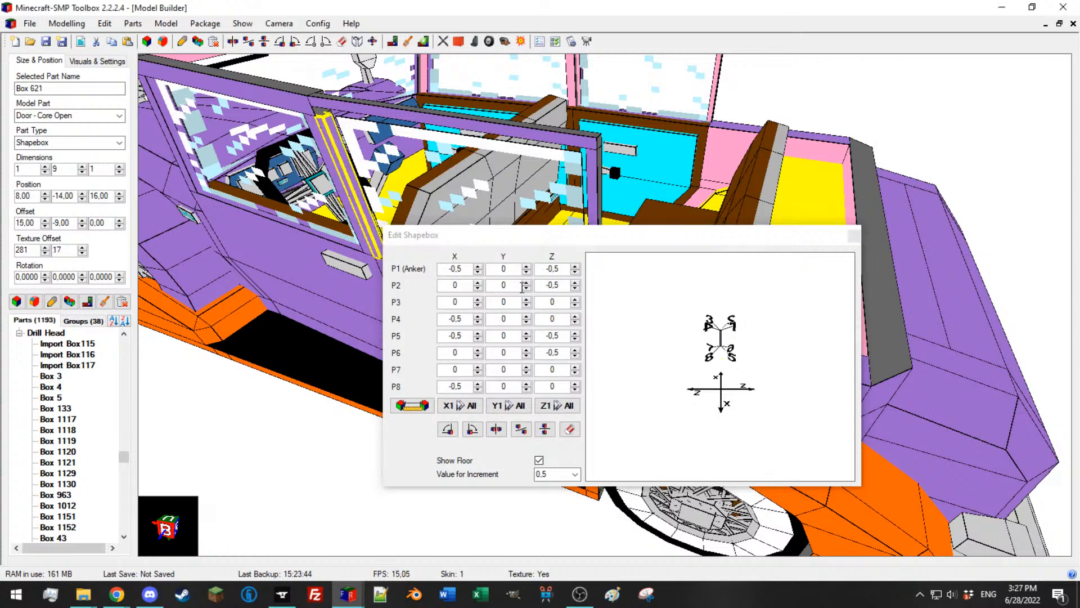
left_click(526, 317)
left_click(526, 300)
left_click(527, 283)
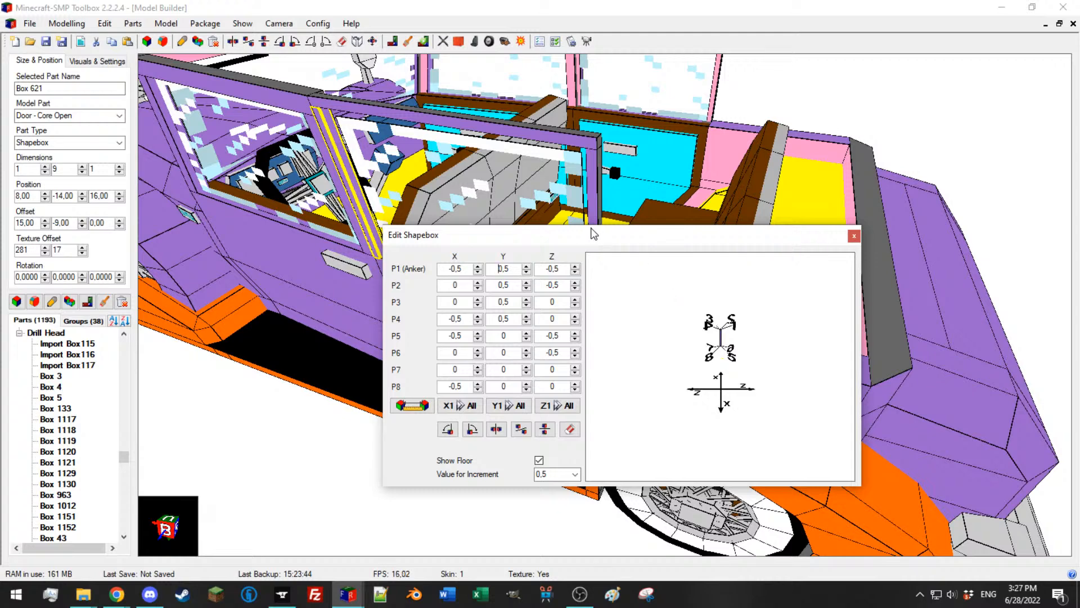
Step: Fit the rear door's window glass to the slimmed frame: set X of all corners to -0.5 and Y of P1 through P4 to -3.5
left_click_drag(584, 233, 621, 230)
left_click_drag(511, 207, 513, 240)
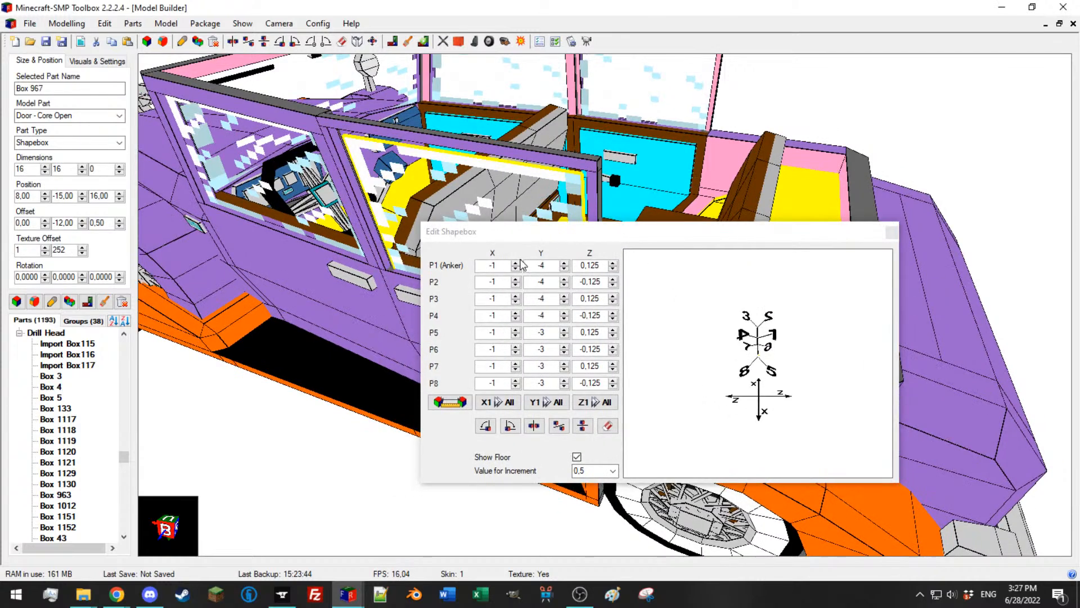
left_click(515, 262)
left_click(498, 401)
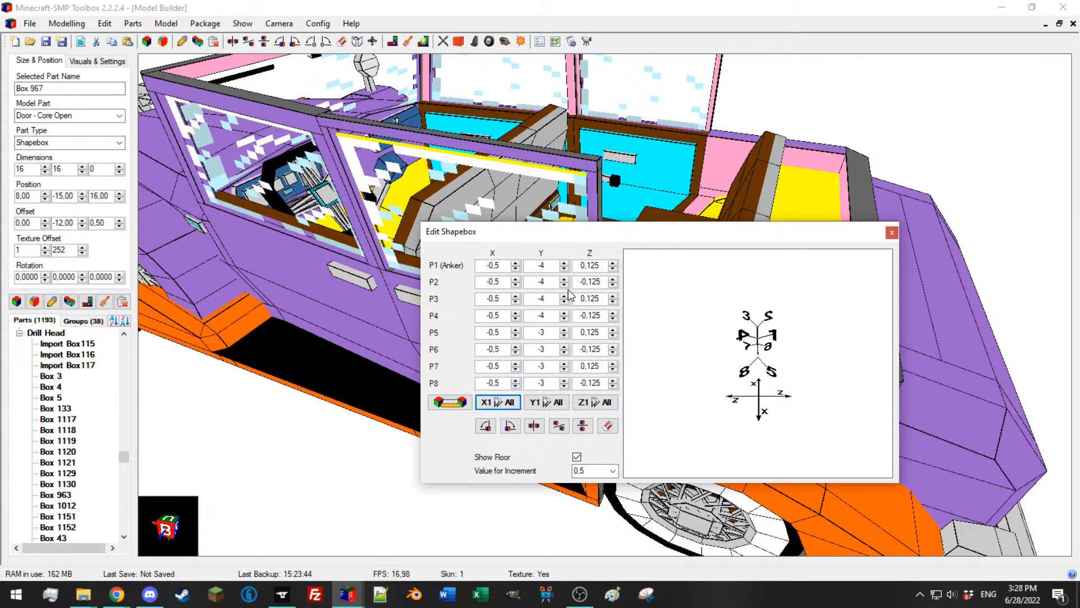
left_click(563, 262)
left_click(564, 279)
left_click(564, 296)
left_click(564, 313)
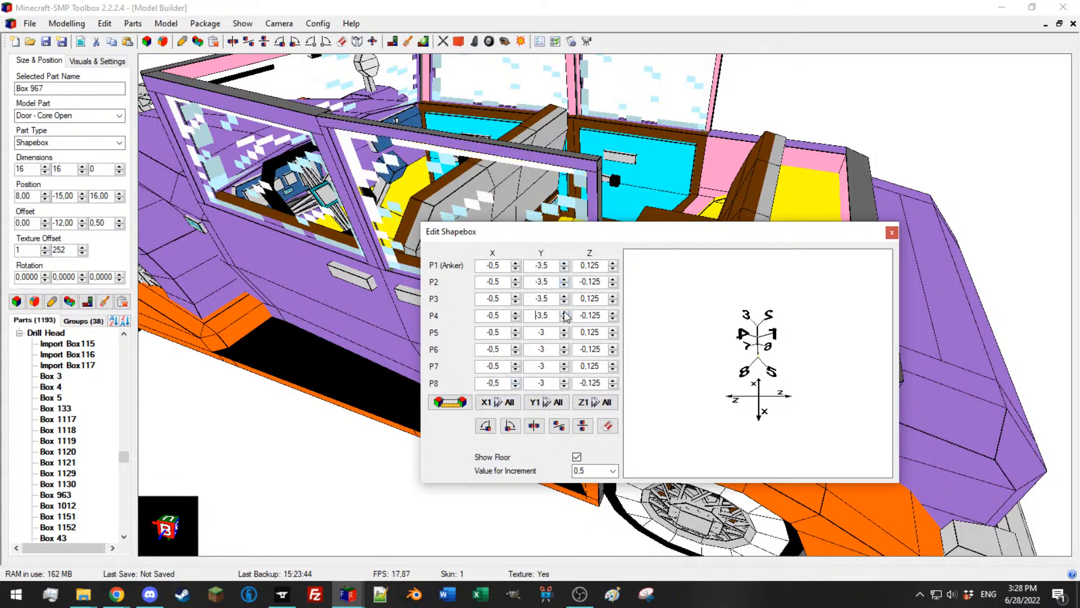
Step: Close the shapebox editor and examine the closed front door's top window rail and front pillar
left_click_drag(331, 226, 340, 197)
scroll(325, 206, "down", 3)
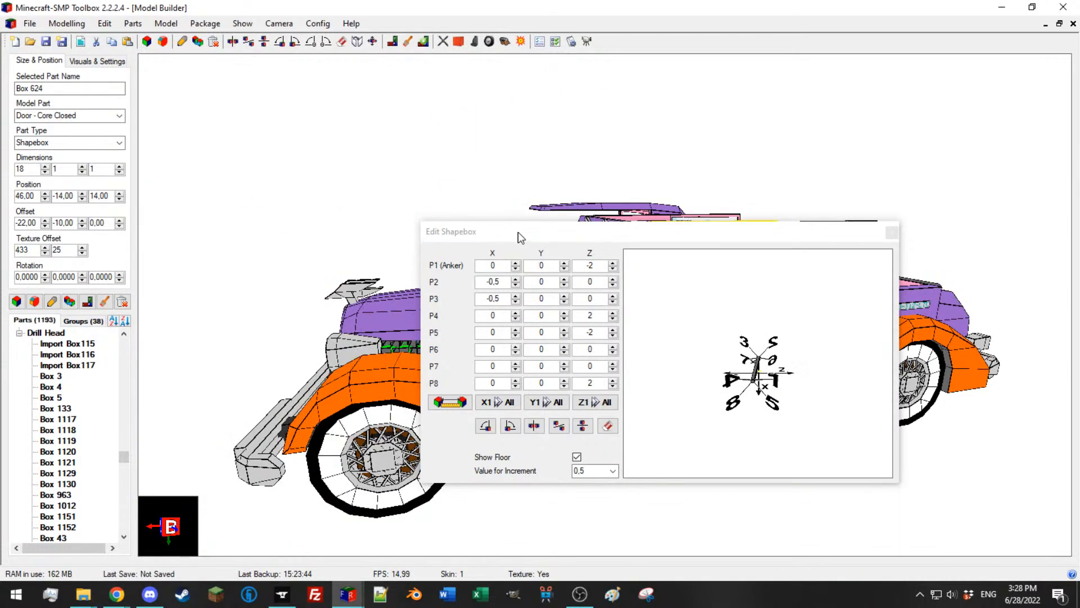
left_click(892, 232)
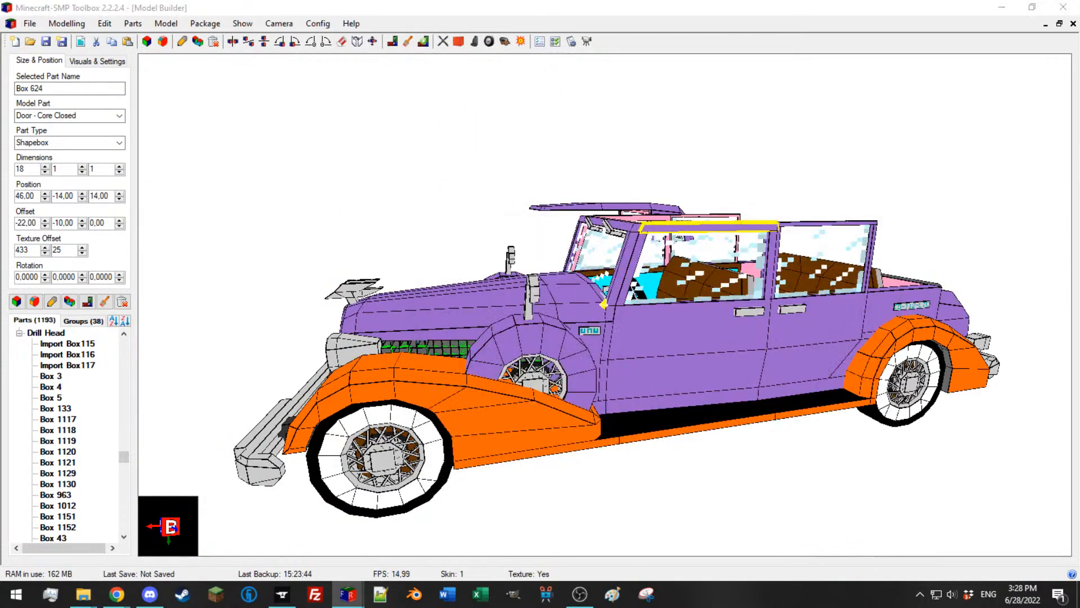
scroll(749, 236, "up", 5)
left_click_drag(748, 236, 619, 295)
left_click(673, 213)
scroll(673, 213, "down", 4)
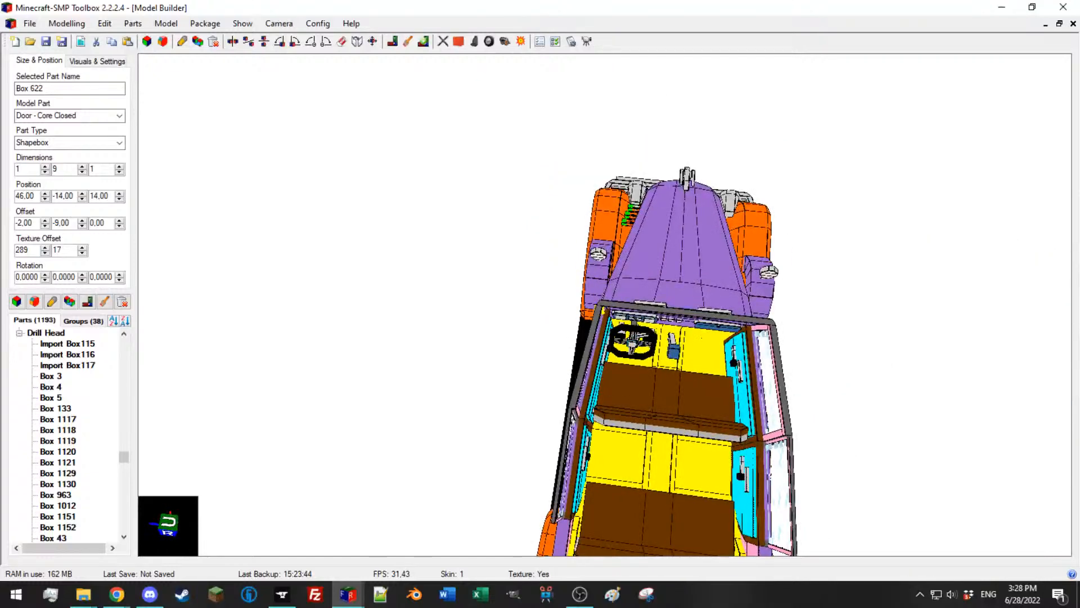
key("ctrl+e")
left_click_drag(749, 207, 1079, 248)
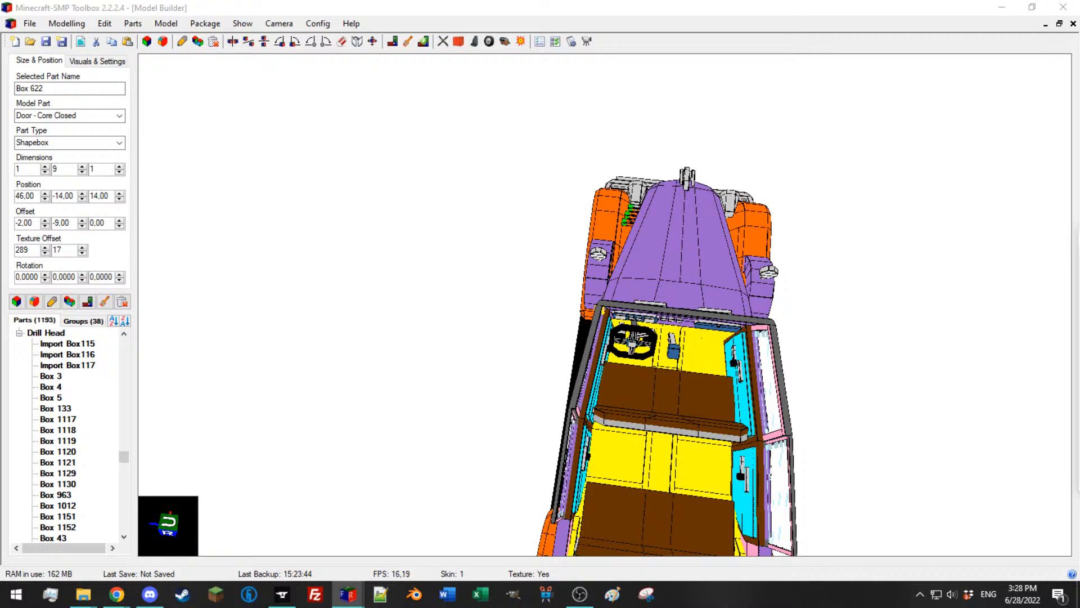
Step: Switch to the Desmos graphing calculator in the browser
key("alt+Tab")
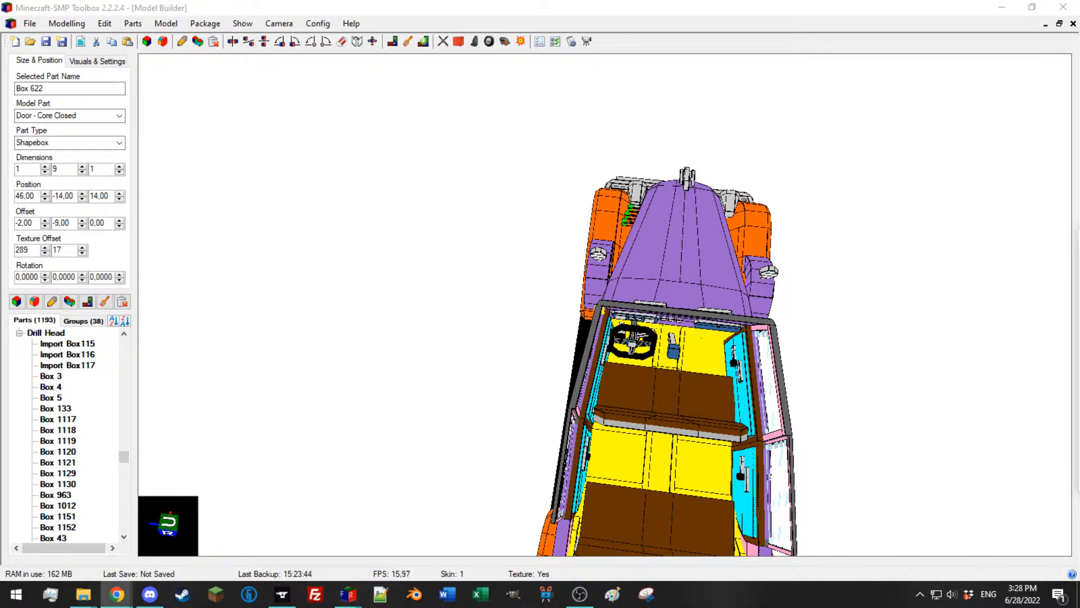
mouse_move(1079, 12)
left_mouse_down()
mouse_move(1079, 311)
mouse_move(1079, 17)
left_mouse_up()
left_click_drag(1079, 394, 490, 1)
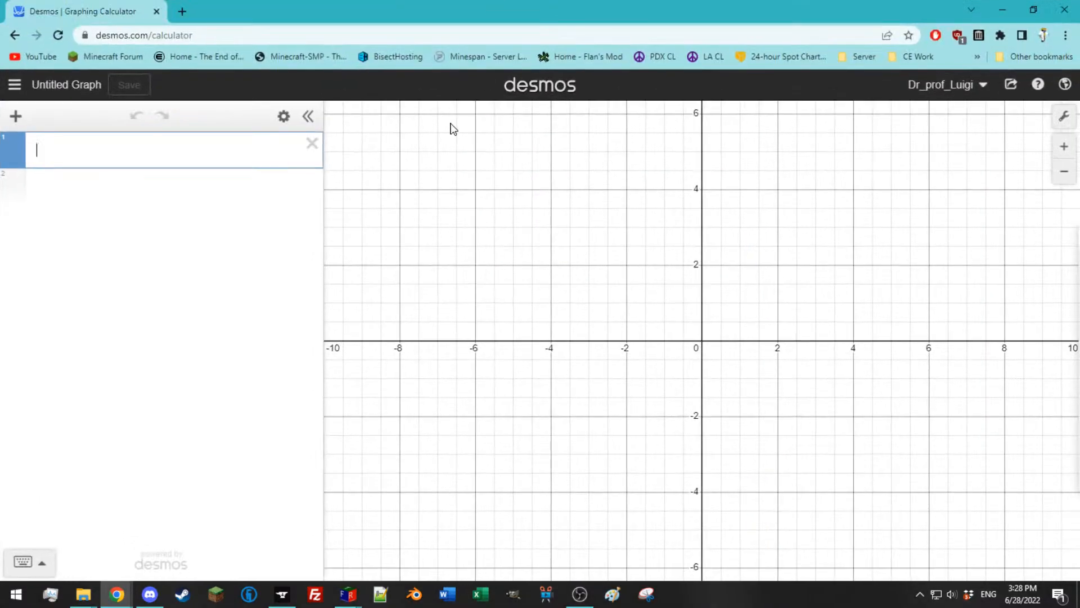
Step: Open the saved Solid Axle Suspension graph and test wheel movement with W_L at 0 and W_R at -1.1
left_click(14, 84)
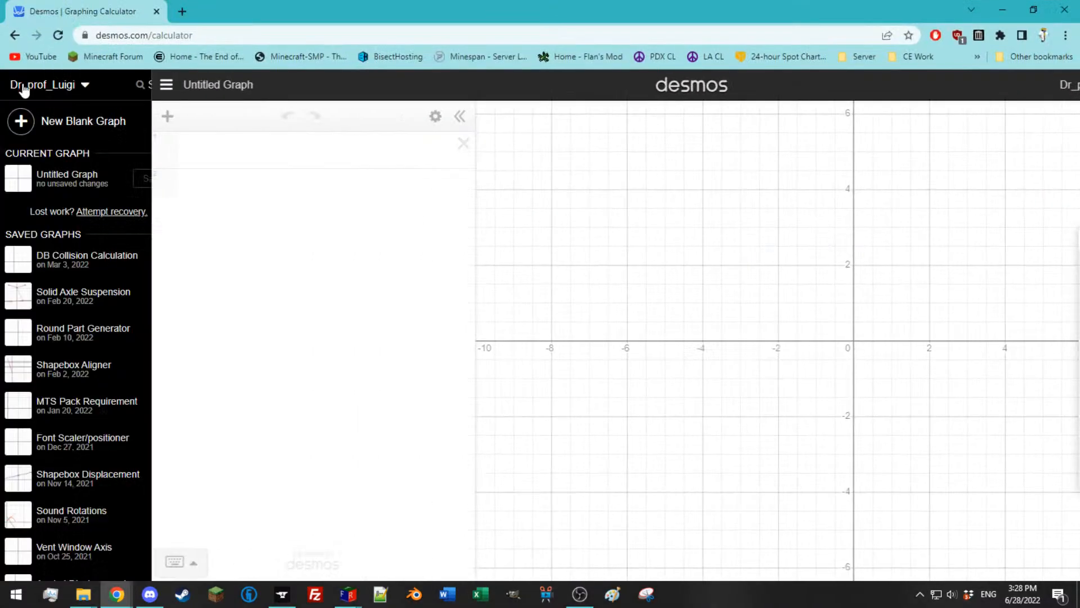
left_click(9, 303)
left_click(388, 429)
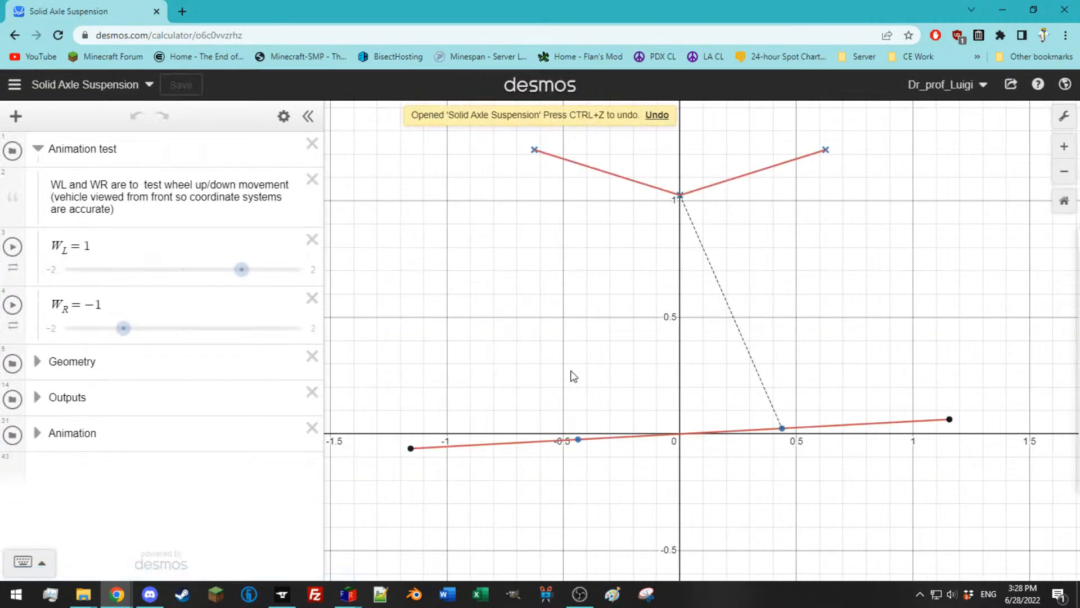
mouse_move(123, 328)
left_mouse_down()
mouse_move(260, 328)
mouse_move(118, 328)
left_mouse_up()
left_click_drag(240, 269, 183, 270)
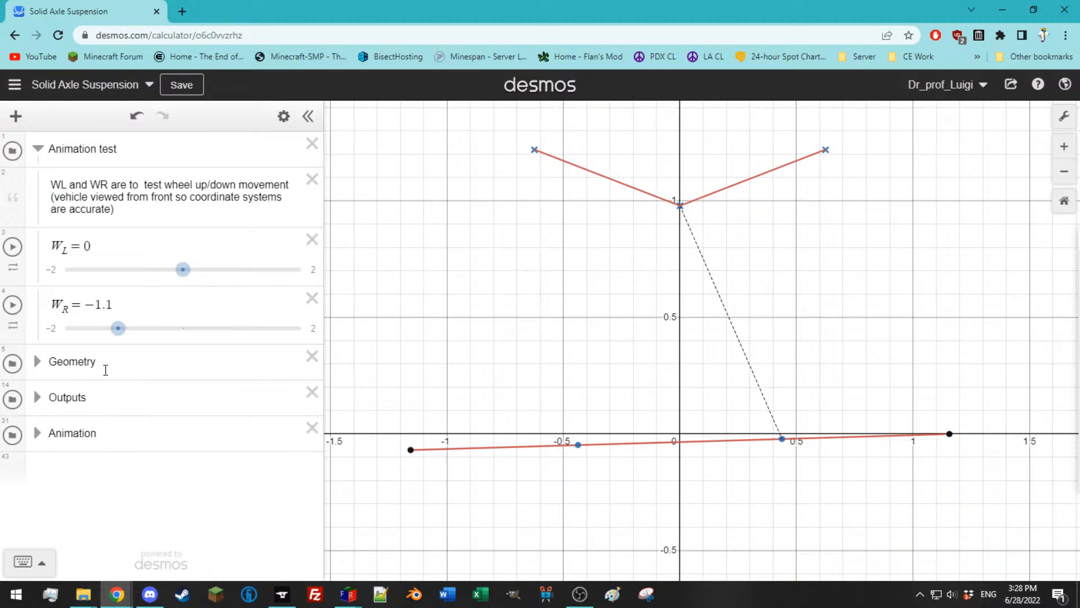
Step: Expand the Geometry folder, set T to 1.7, T_L to 0.91 and S to 1.79, and reduce the spring's vertical offset S_O
left_click(34, 363)
left_click_drag(248, 489, 175, 495)
mouse_move(167, 538)
left_mouse_down()
mouse_move(243, 537)
mouse_move(184, 537)
left_mouse_up()
scroll(174, 418, "down", 3)
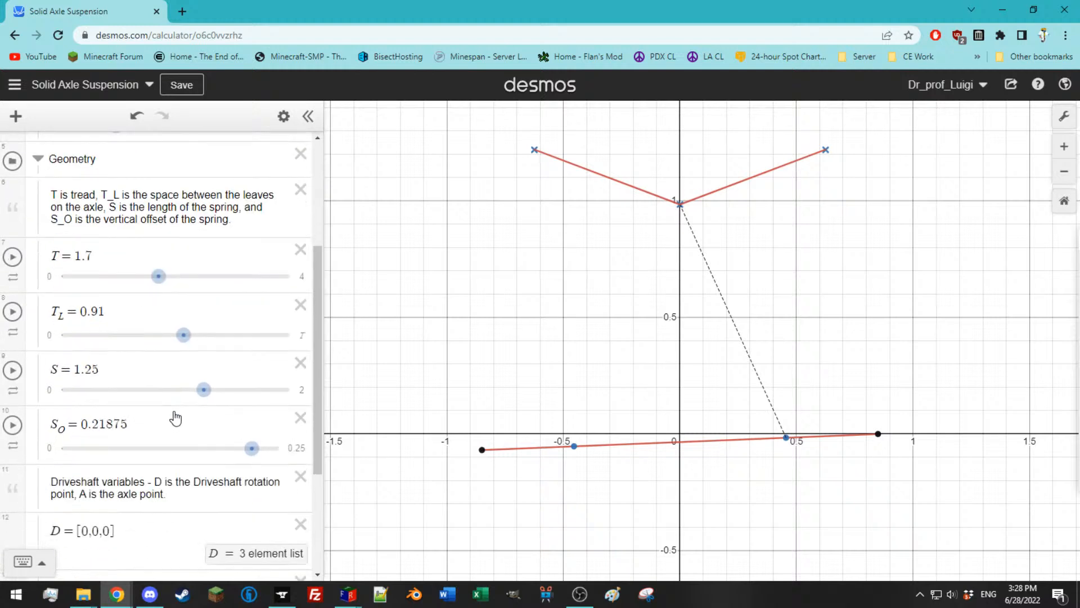
left_click_drag(208, 390, 266, 390)
left_click_drag(251, 448, 116, 448)
Step: Test the suspension with W_R at 0.8 and W_L at 2
scroll(154, 389, "up", 4)
left_click_drag(113, 328, 221, 328)
left_click_drag(178, 270, 336, 262)
Step: Open the saved Shapebox Aligner graph and set h to 10.4 and b to 2.4
left_click(14, 85)
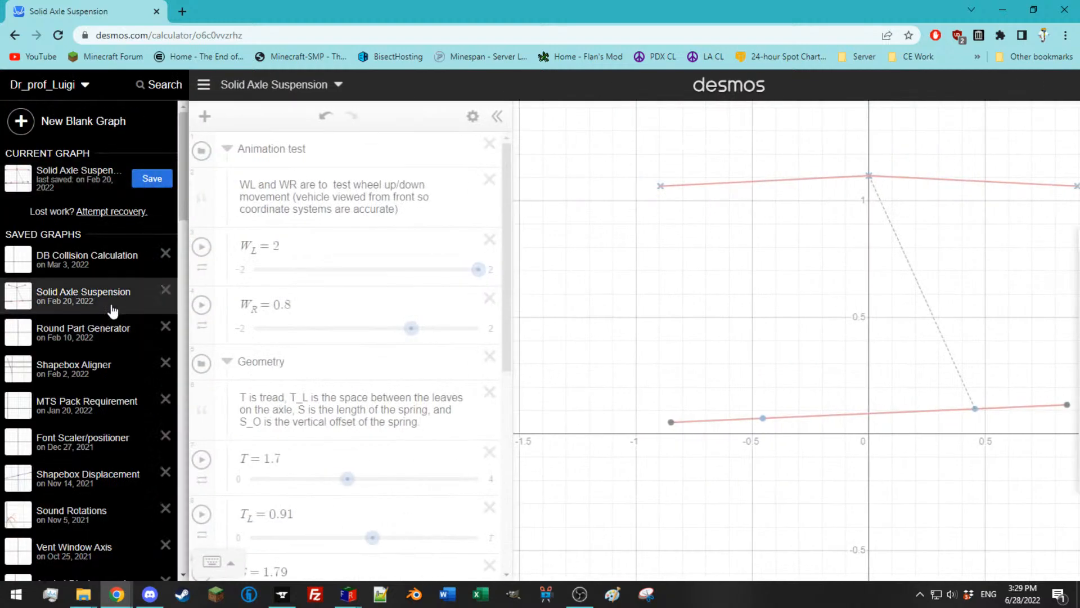
left_click(79, 368)
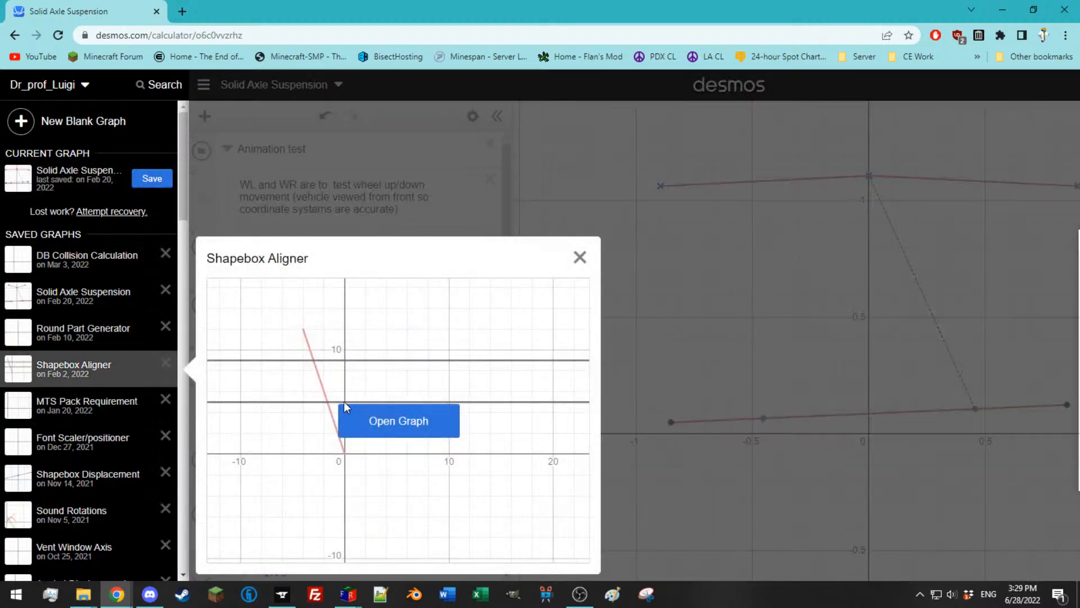
left_click(384, 431)
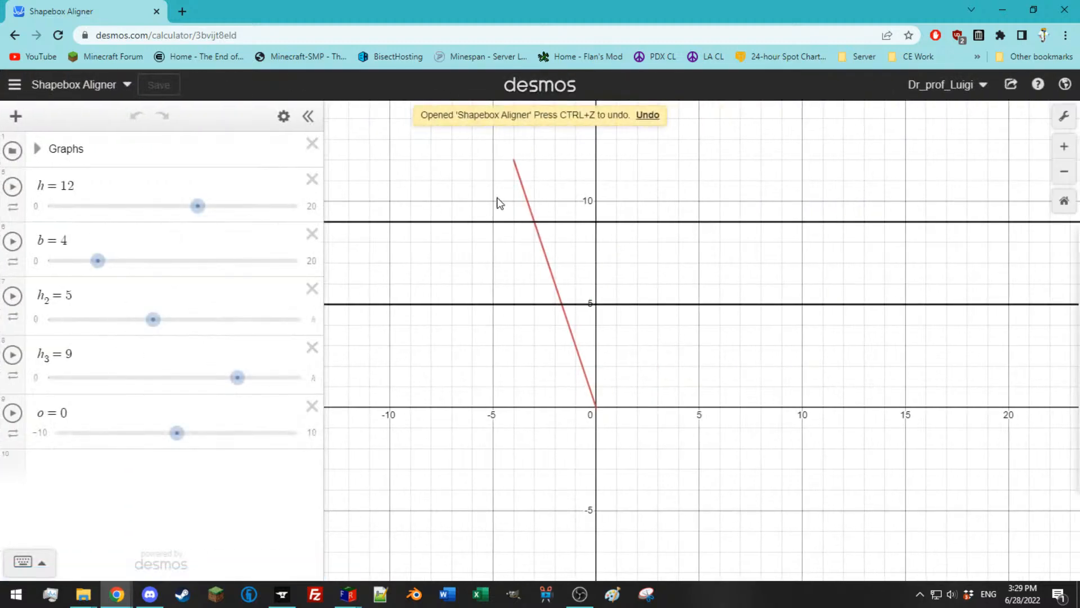
left_click_drag(199, 207, 179, 228)
mouse_move(97, 273)
left_mouse_down()
mouse_move(196, 273)
mouse_move(54, 274)
mouse_move(79, 280)
left_mouse_up()
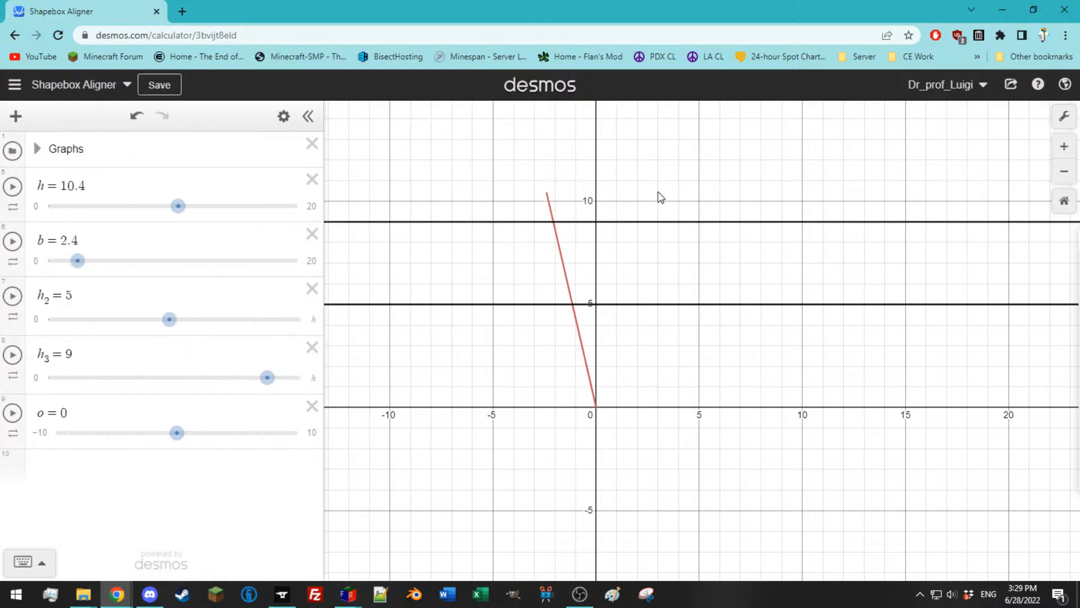
Step: Read the slanted line's intersection points with the horizontal lines at heights 9 and 5
left_click(552, 222)
left_click(572, 303)
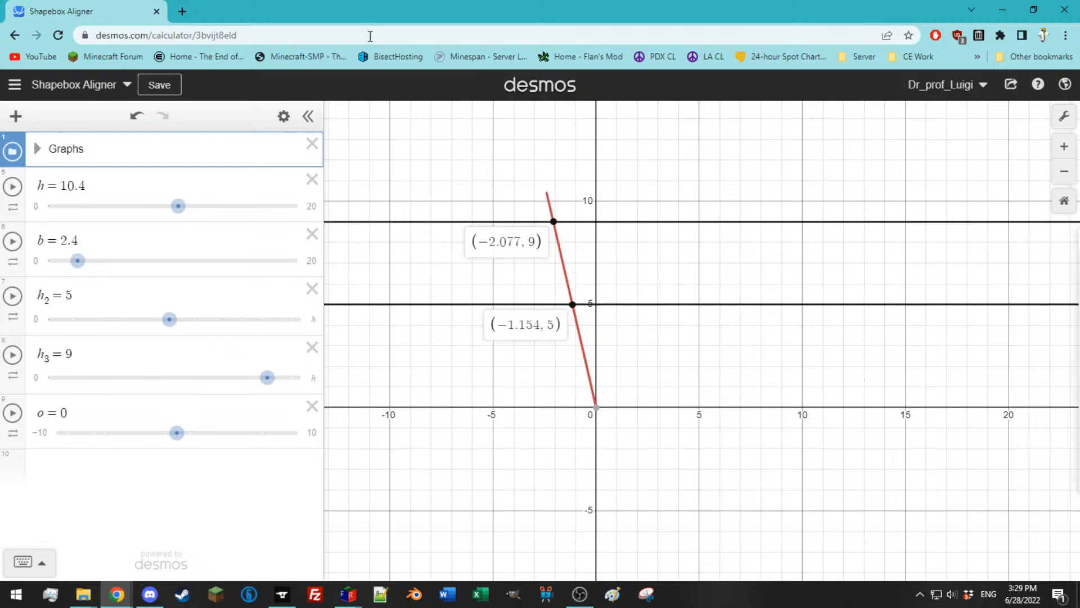
left_click_drag(57, 20, 0, 20)
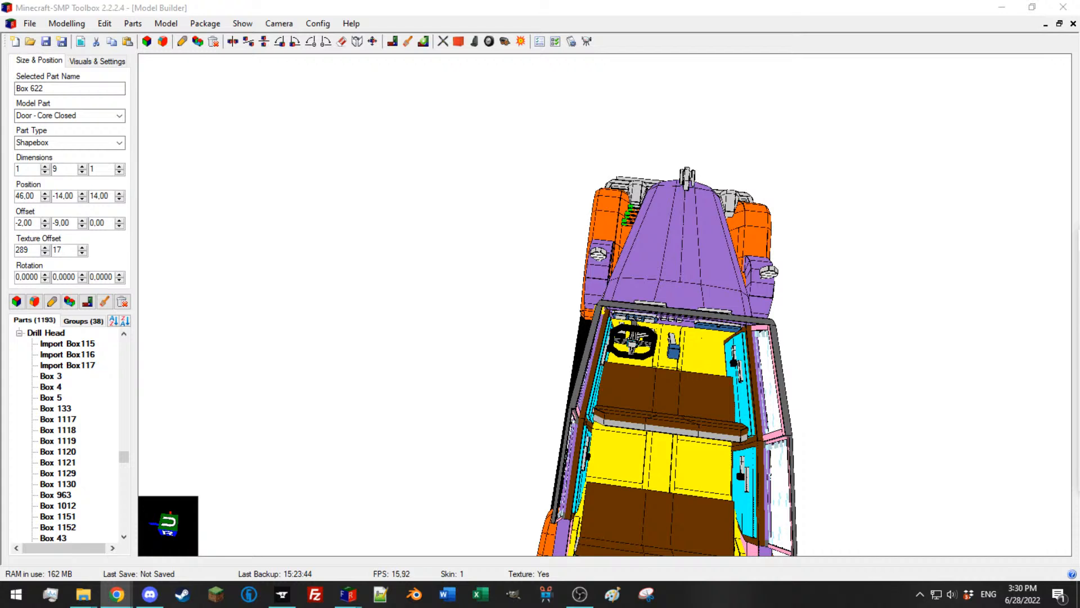
Step: Switch to Minecraft-SMP Toolbox, select the front door's upper body panel and examine its shapebox corner offsets
left_click_drag(514, 278, 717, 284)
left_click(620, 310)
scroll(697, 356, "up", 5)
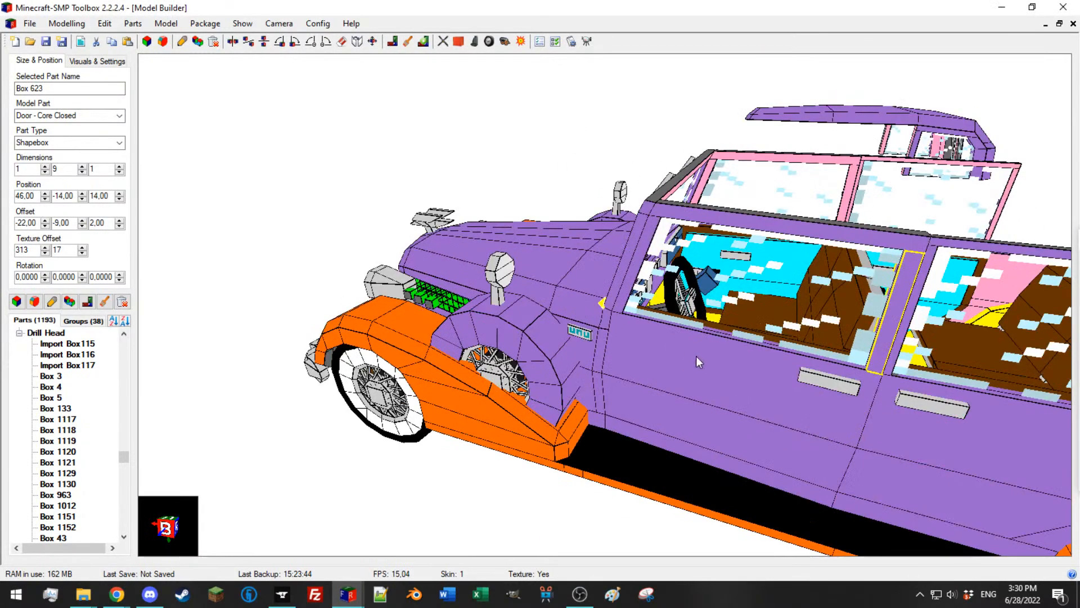
scroll(628, 281, "down", 5)
left_click_drag(630, 280, 606, 270)
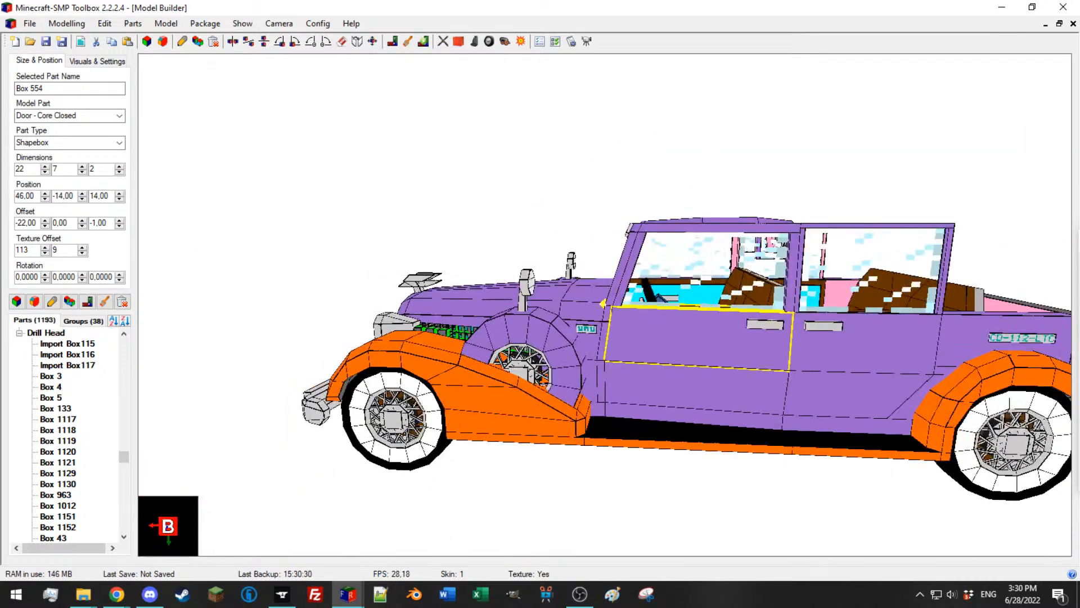
left_click(392, 42)
left_click_drag(408, 191, 391, 201)
left_click_drag(564, 282, 660, 307)
scroll(659, 310, "up", 4)
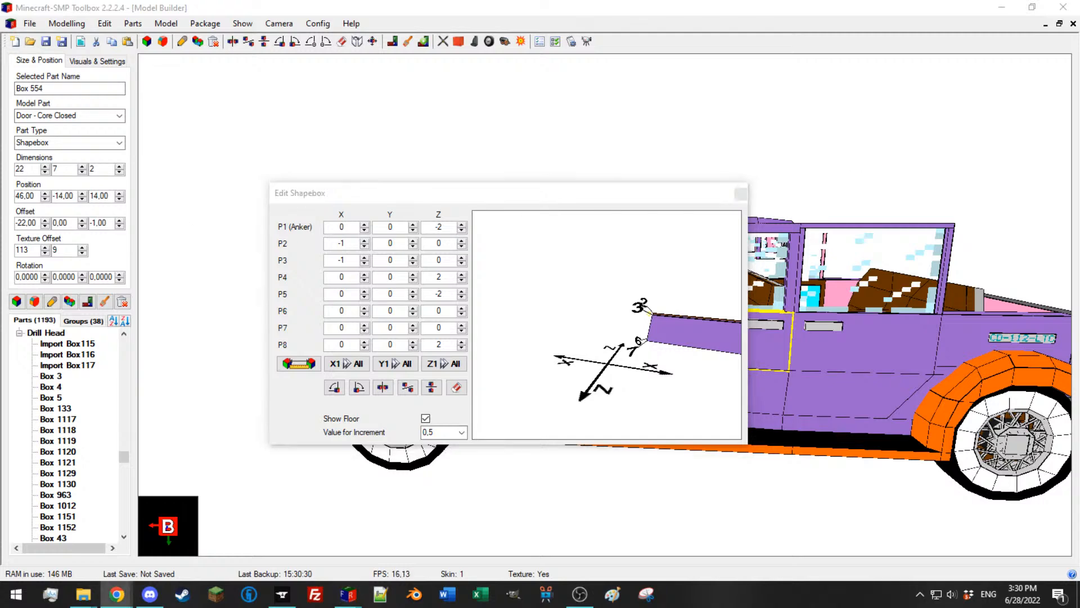
Step: Place the Shapebox Aligner graph alongside the panel's corner values and set h to 22 and b to 2
left_click_drag(0, 20, 418, 20)
left_click_drag(419, 200, 728, 244)
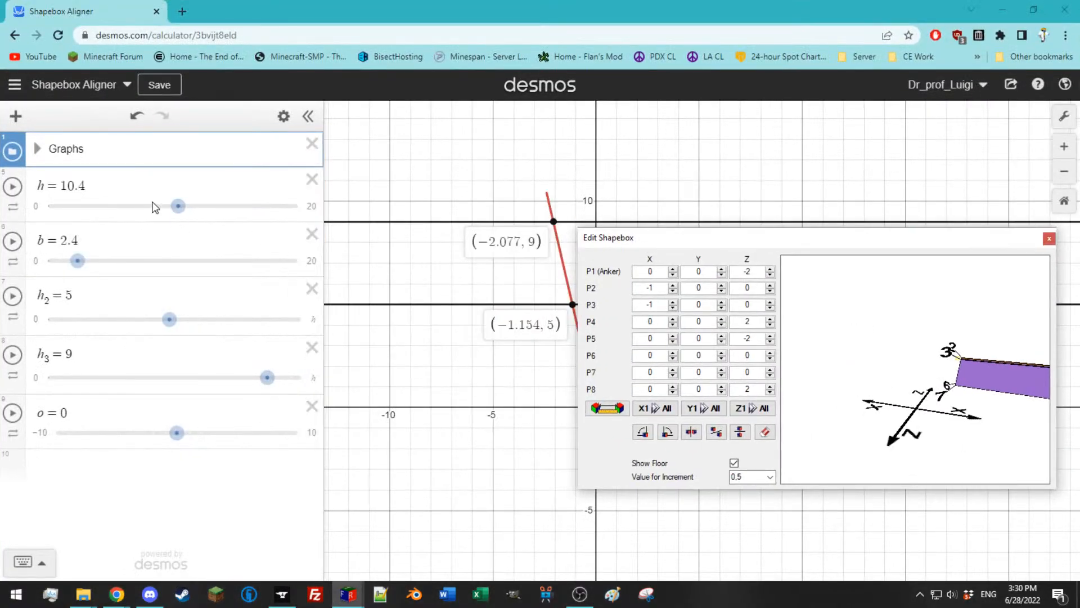
left_click_drag(178, 206, 198, 207)
double_click(64, 186)
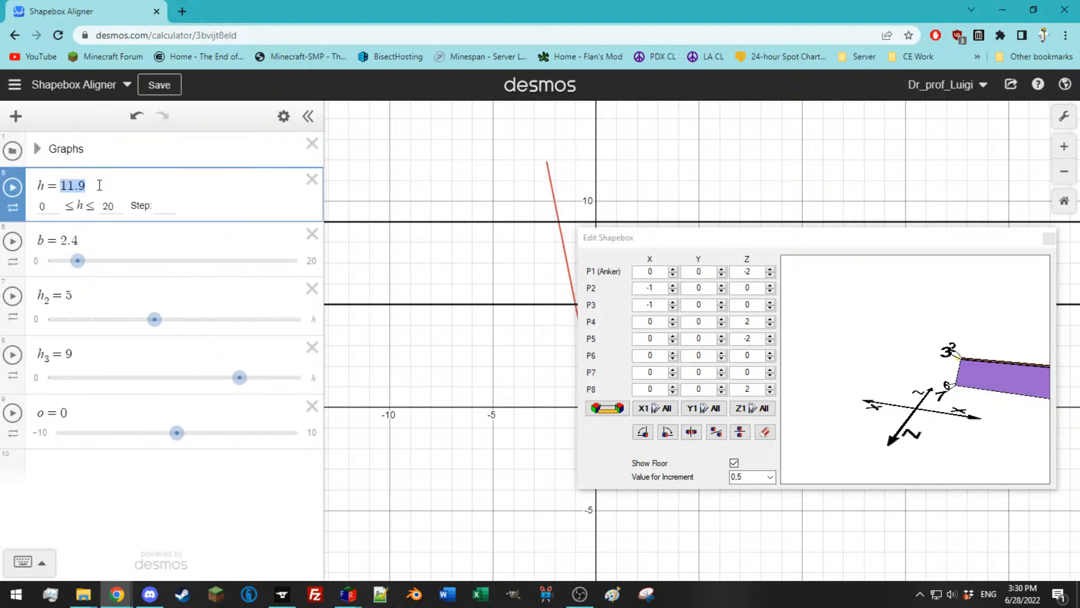
type("22")
scroll(543, 214, "down", 3)
scroll(545, 216, "down", 3)
left_click(542, 188)
left_click_drag(656, 150, 588, 204)
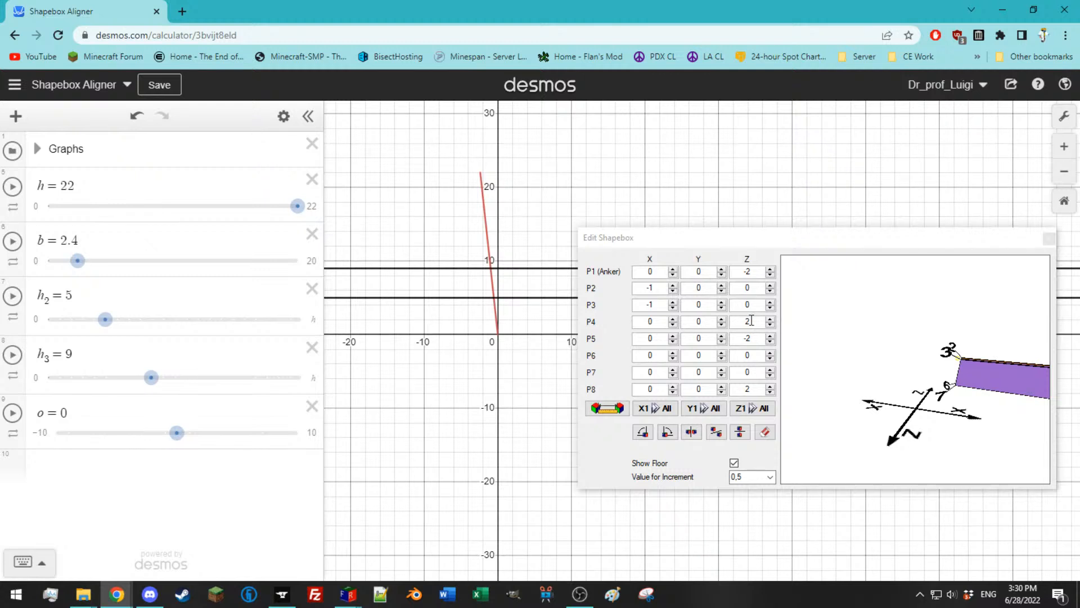
left_click_drag(894, 323, 963, 352)
left_click_drag(78, 261, 73, 263)
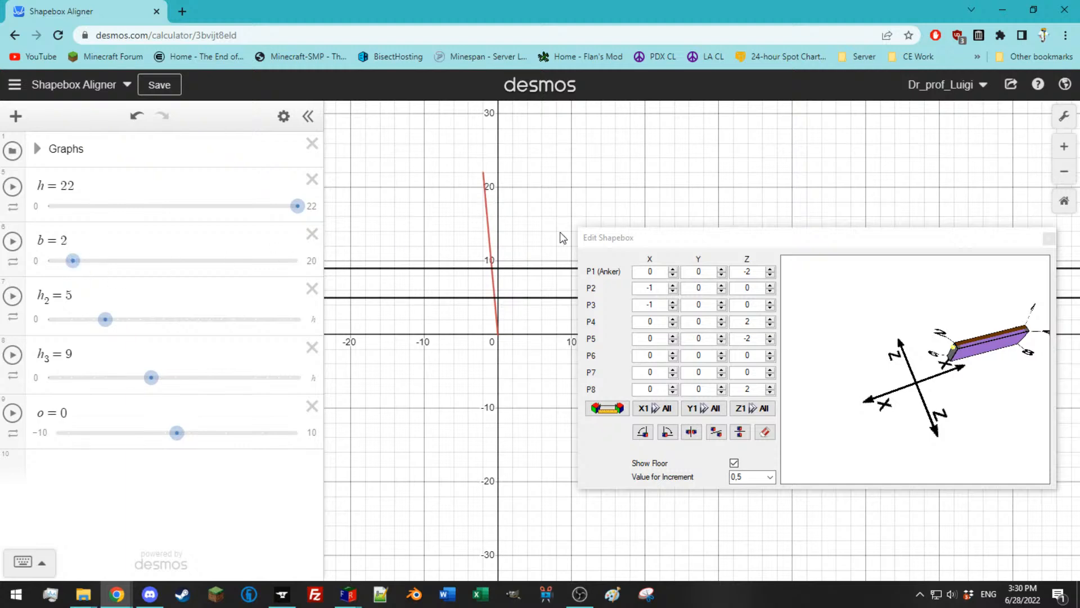
scroll(509, 217, "up", 1)
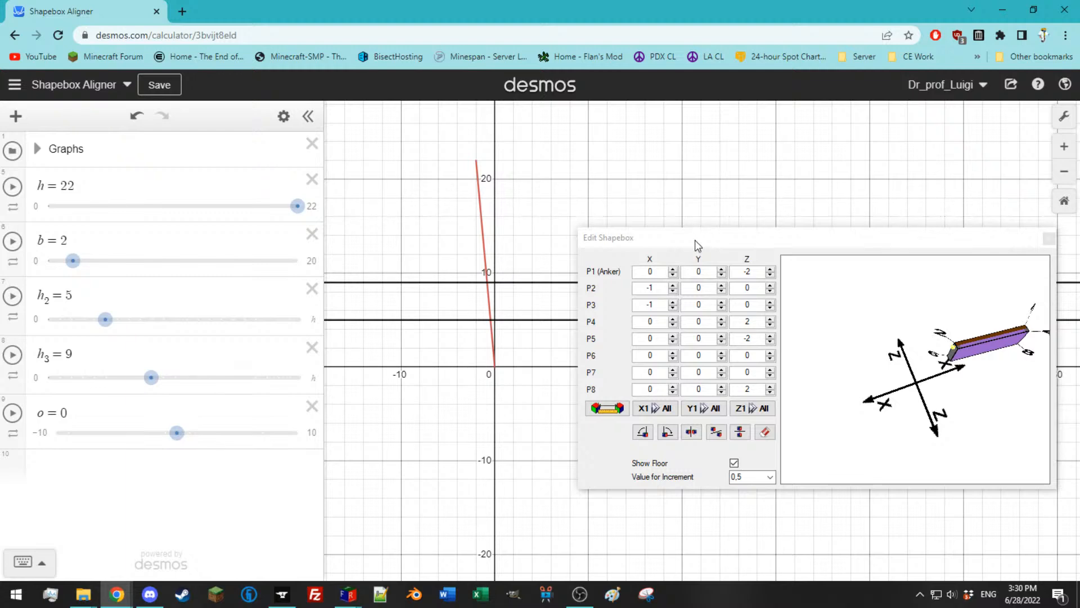
Step: Set h_2 to 19 in the graph and read the slanted line's intersection at that height
left_click_drag(696, 240, 1079, 247)
scroll(491, 247, "up", 1)
left_click(446, 292)
left_click_drag(551, 202, 614, 301)
left_click(151, 378)
left_click_drag(101, 337, 267, 337)
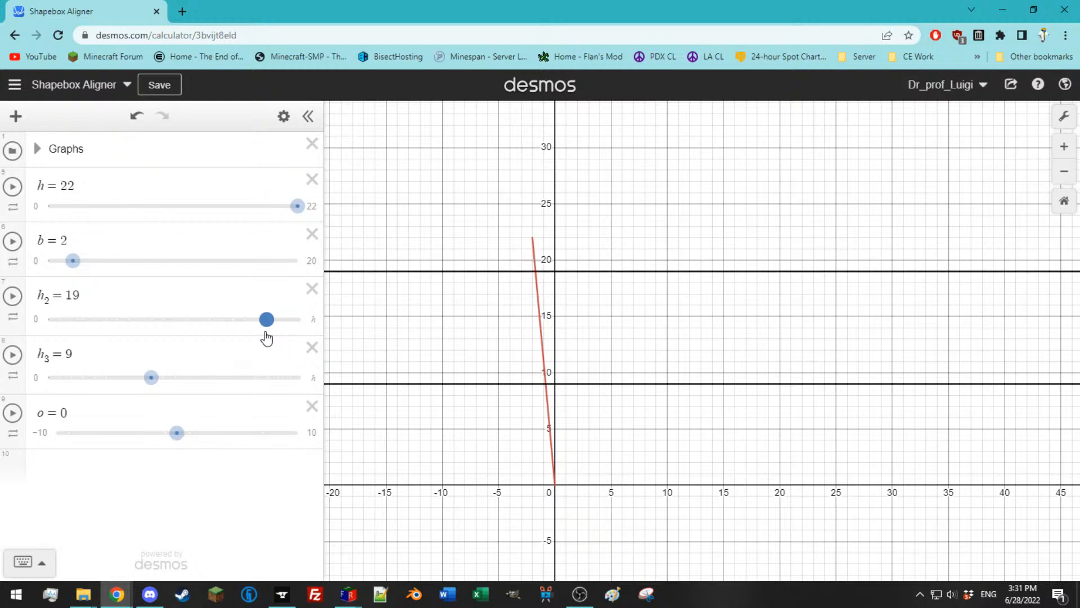
left_click(536, 275)
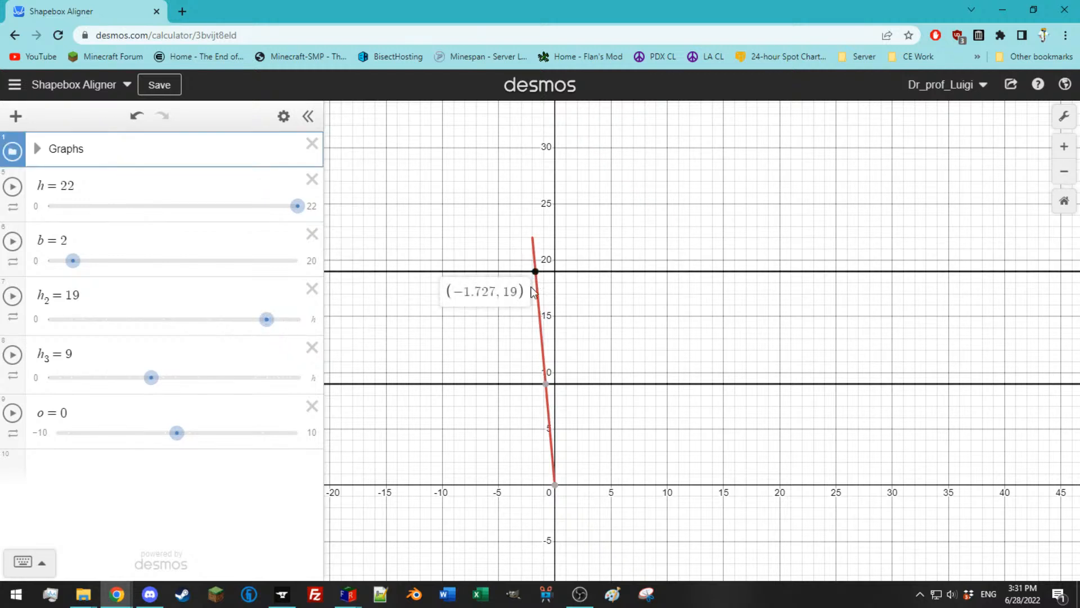
Step: Return to the car model, reopen the front door panel's shapebox values and examine its taper from the side and end
left_click_drag(71, 11, 1079, 225)
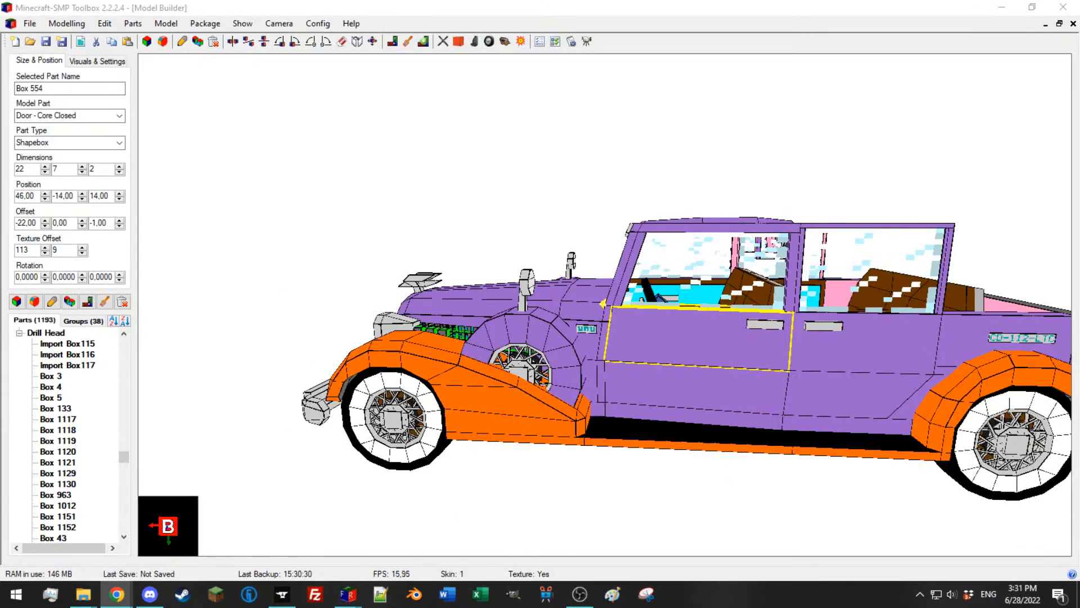
left_click_drag(726, 248, 757, 299)
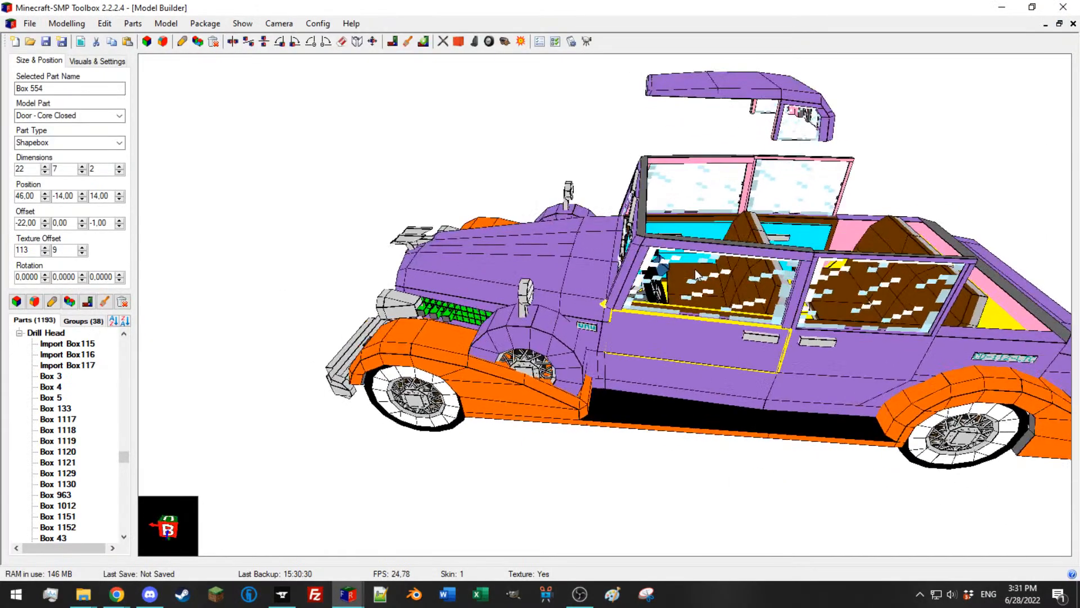
scroll(725, 320, "up", 5)
scroll(724, 320, "down", 5)
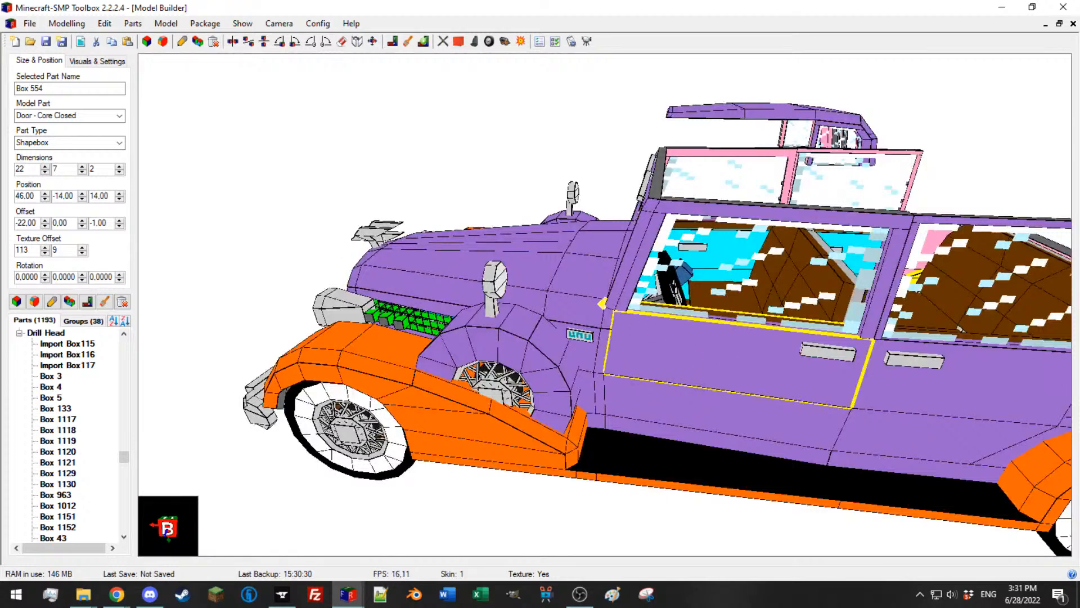
key("ctrl+e")
left_click_drag(817, 224, 568, 207)
scroll(731, 293, "up", 3)
left_click_drag(732, 293, 756, 257)
left_click_drag(705, 333, 631, 336)
scroll(664, 332, "down", 3)
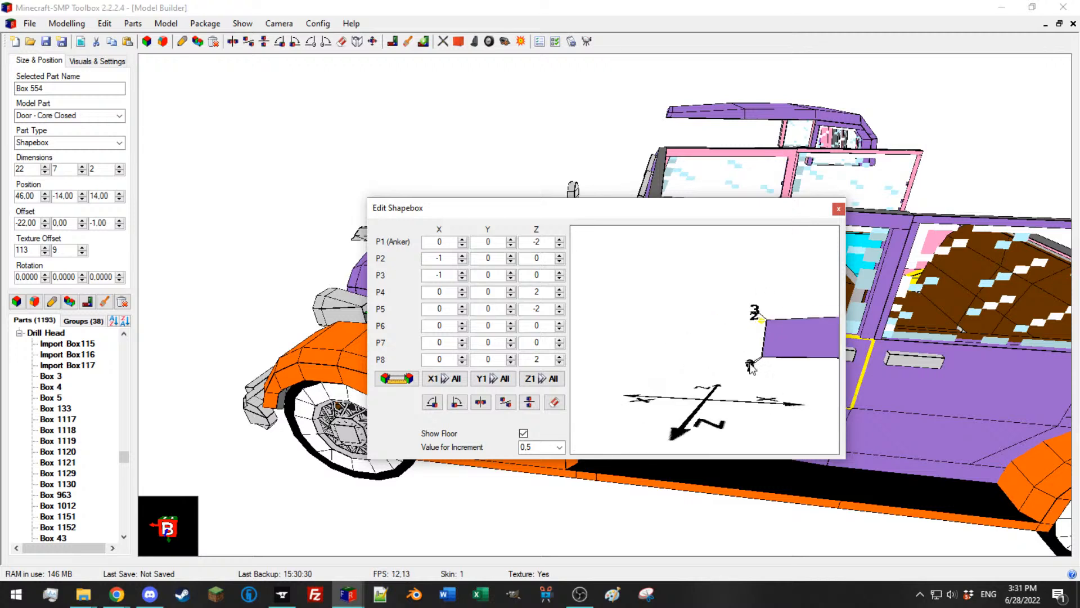
left_click_drag(720, 316, 724, 310)
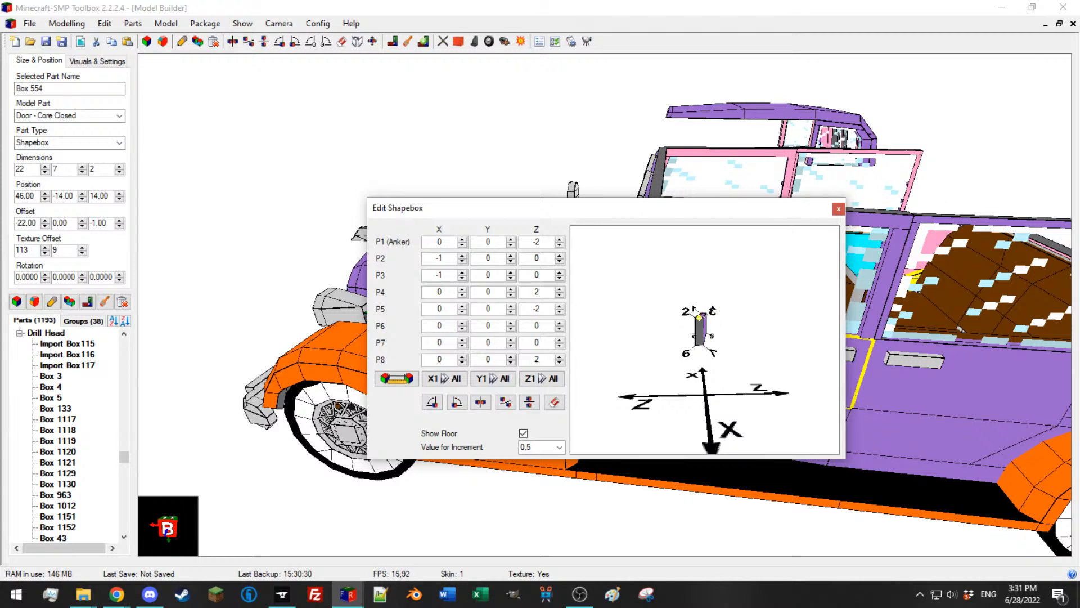
key("alt+Tab")
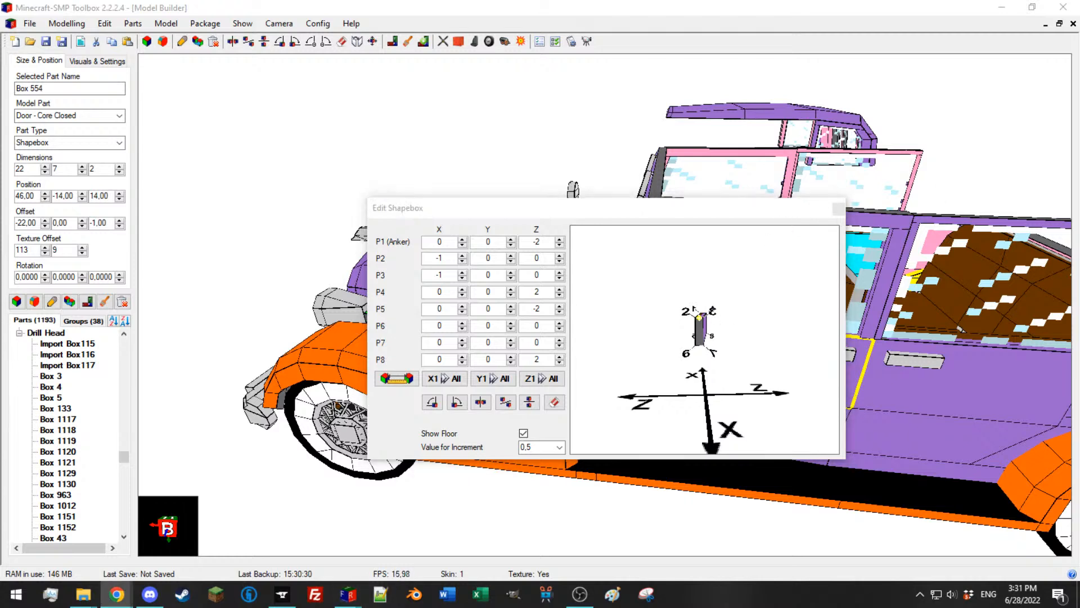
left_click(591, 209)
key("Escape")
Step: Select the front door window's slanted front pillar and examine its shapebox corner offsets
left_click_drag(586, 255, 630, 250)
left_click(637, 246)
left_click_drag(751, 253, 641, 258)
left_click_drag(492, 292, 569, 288)
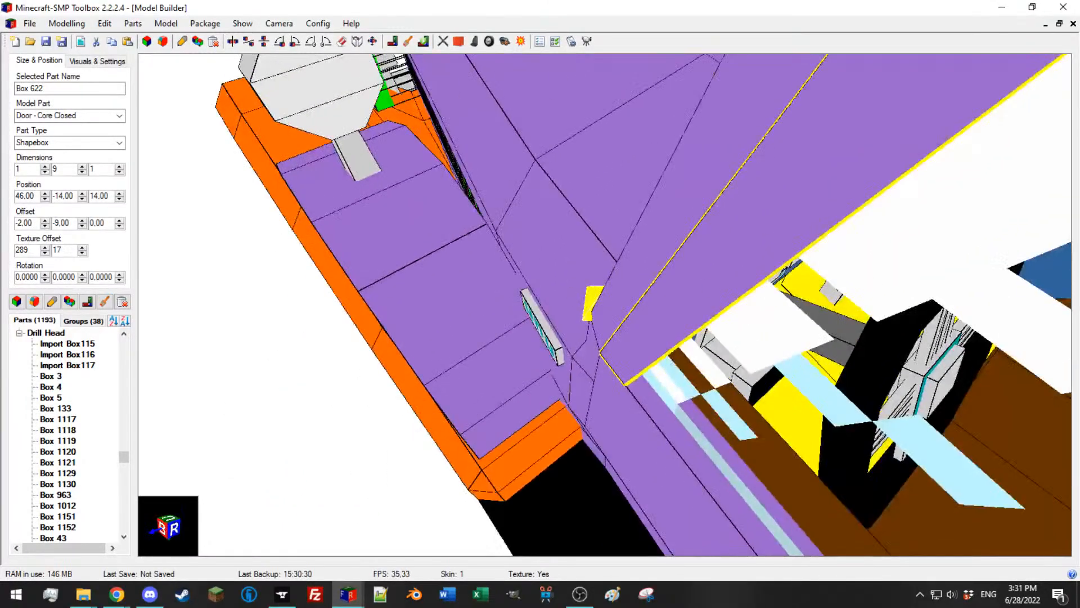
key("ctrl+e")
left_click_drag(533, 239, 515, 239)
left_click_drag(562, 284, 655, 292)
scroll(556, 316, "up", 4)
left_click_drag(505, 298, 547, 344)
left_click_drag(549, 341, 623, 366)
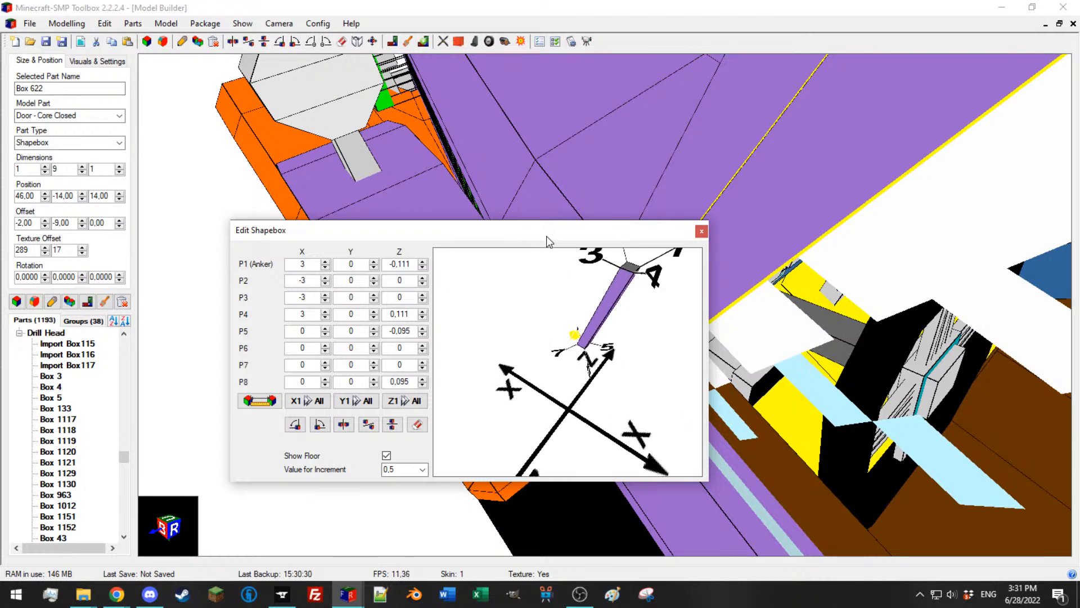
left_click_drag(547, 238, 1079, 292)
Step: Select the front door window's upper rail and examine its shapebox corner offsets
scroll(687, 281, "down", 5)
left_click_drag(692, 282, 587, 186)
left_click(705, 233)
left_click(624, 245)
scroll(684, 292, "up", 5)
scroll(683, 284, "down", 3)
left_click_drag(690, 274, 731, 262)
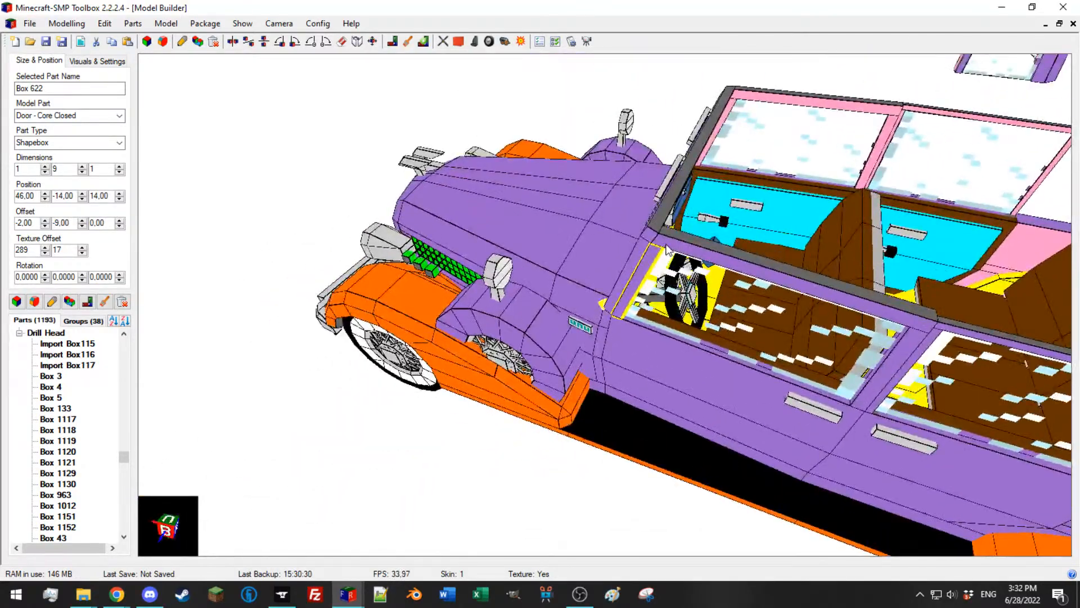
left_click(731, 262)
key("ctrl+e")
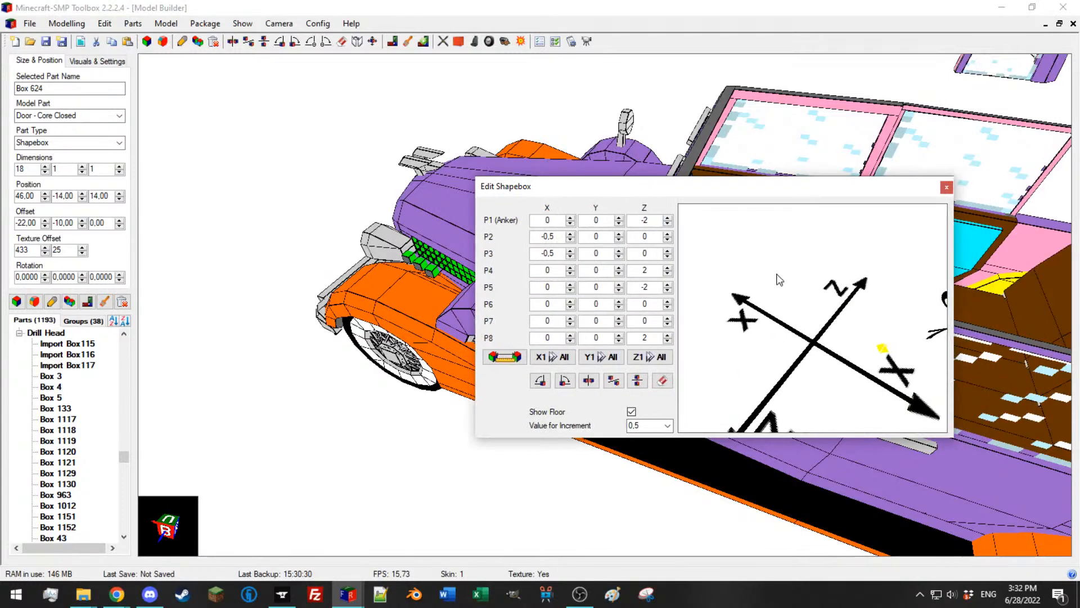
left_click_drag(781, 280, 812, 322)
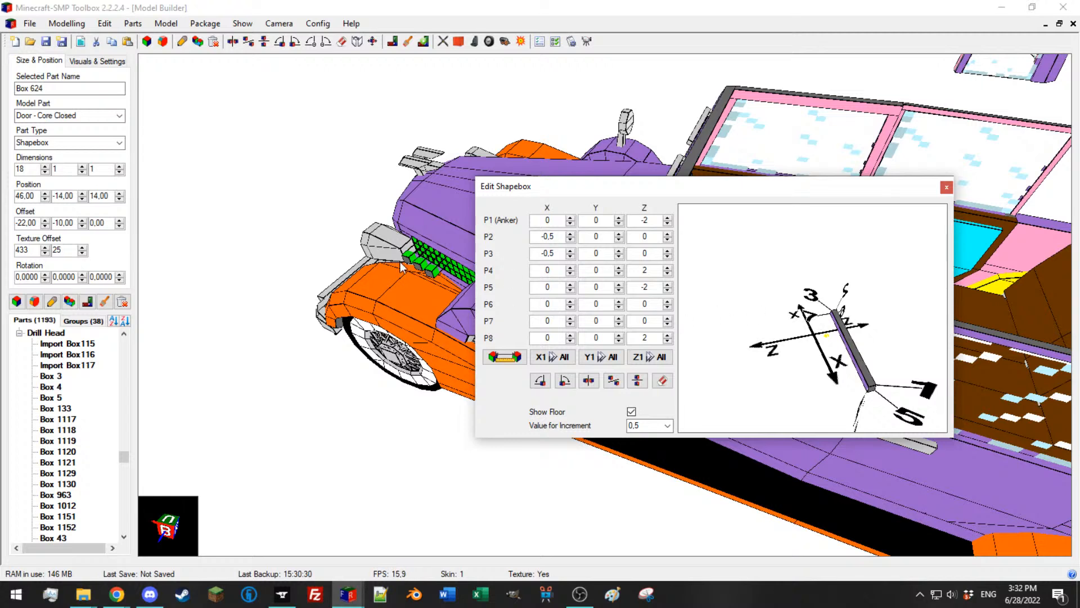
left_click_drag(726, 287, 819, 279)
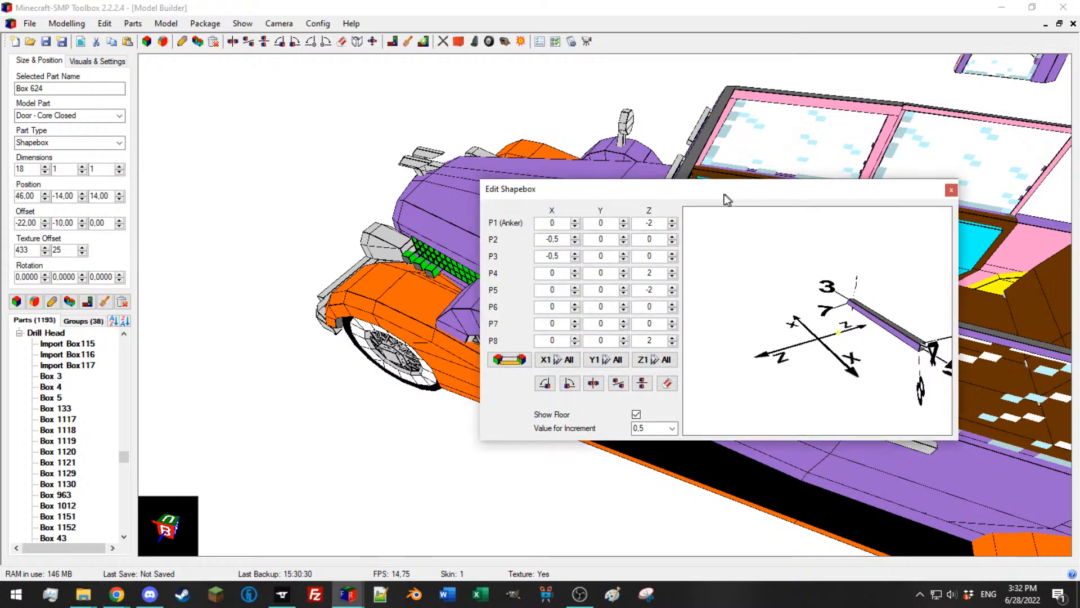
left_click_drag(725, 190, 1079, 201)
Step: Select the front door window's front pillar and examine its fit against the windshield frame from outside and inside the cabin
left_click(648, 255)
middle_click_drag(653, 275, 692, 239)
scroll(703, 237, "up", 8)
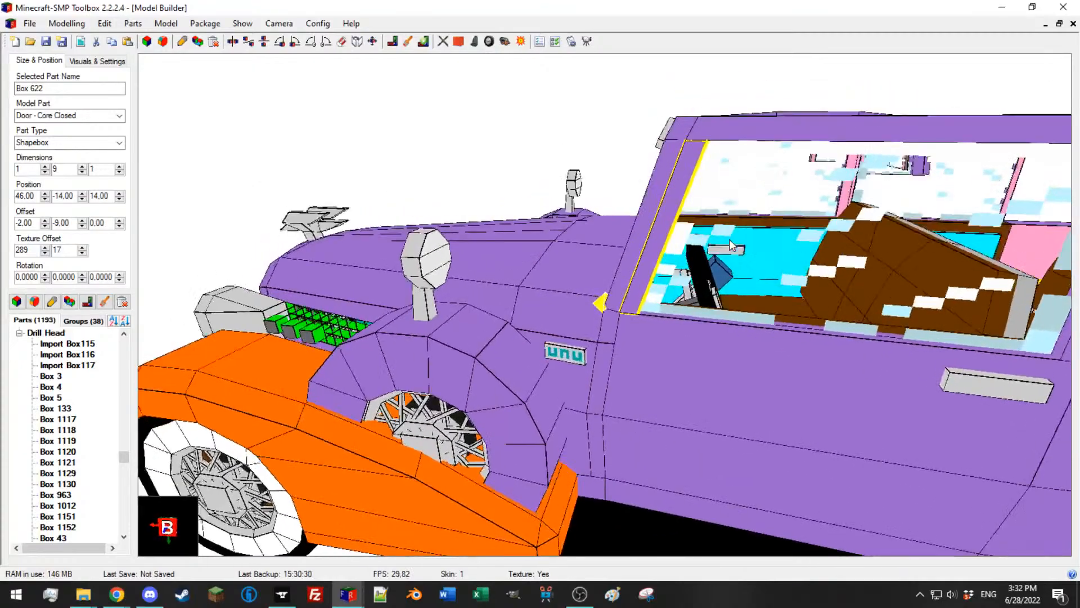
middle_click_drag(727, 246, 1063, 260)
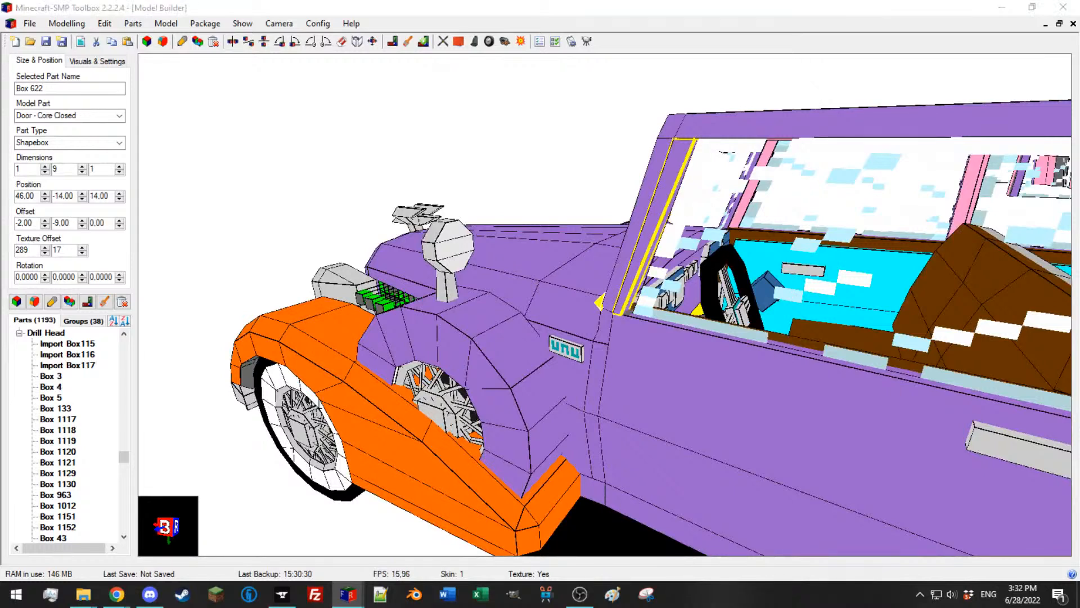
left_click_drag(907, 198, 833, 201)
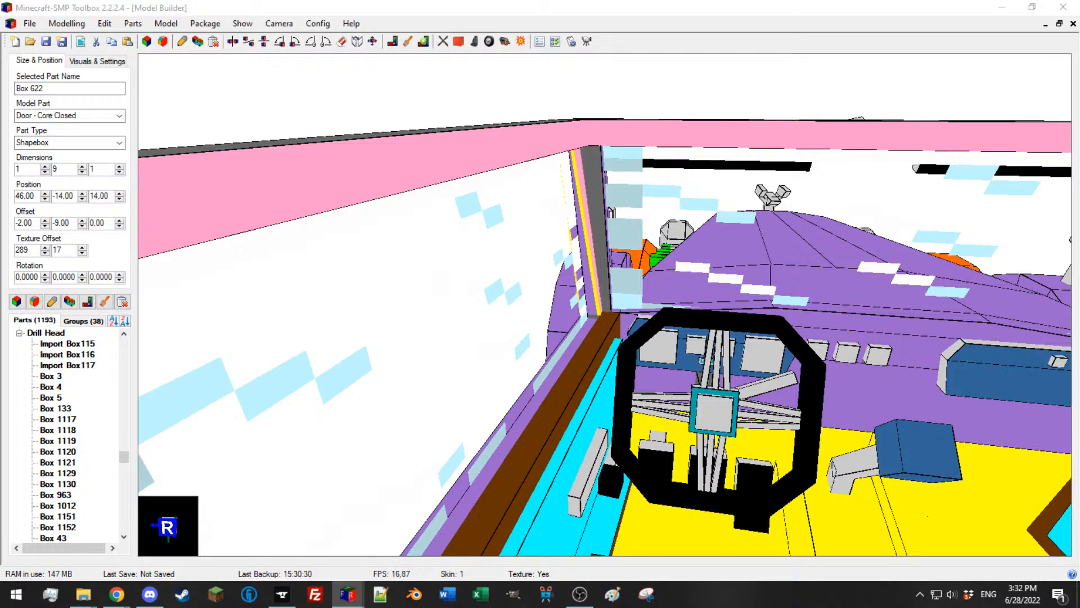
left_click_drag(763, 195, 724, 179)
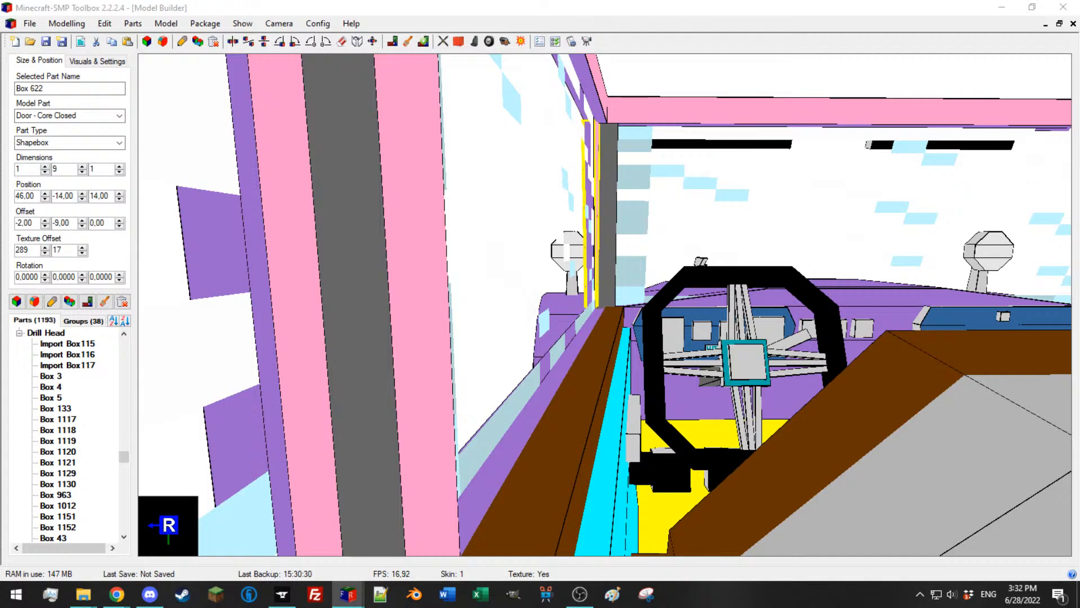
left_click_drag(456, 237, 615, 244)
scroll(669, 268, "down", 3)
left_click_drag(675, 285, 650, 289)
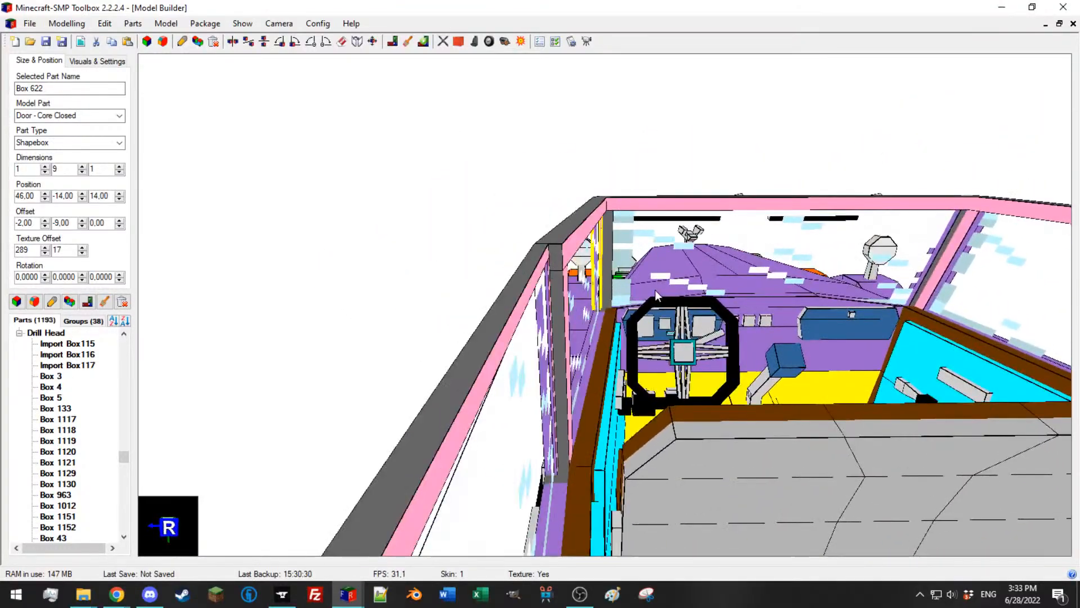
left_click_drag(515, 305, 596, 305)
scroll(531, 315, "up", 4)
scroll(583, 298, "down", 2)
scroll(595, 305, "down", 3)
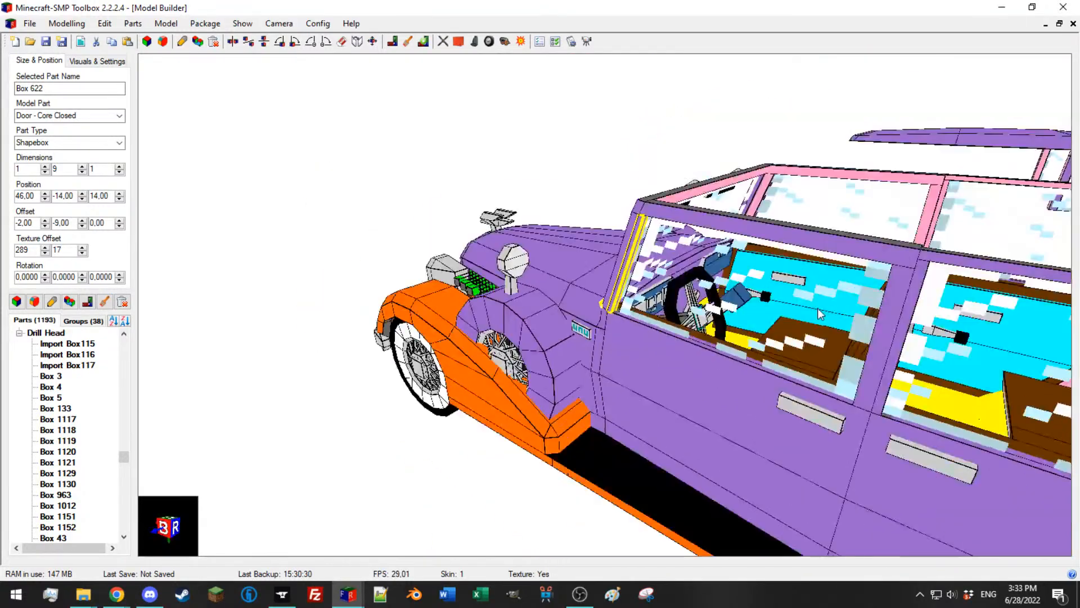
Step: Select the front door window's rear pillar, upper rail and front pillar in turn and examine how the frame pieces meet
left_click(880, 318)
left_click_drag(685, 294, 745, 284)
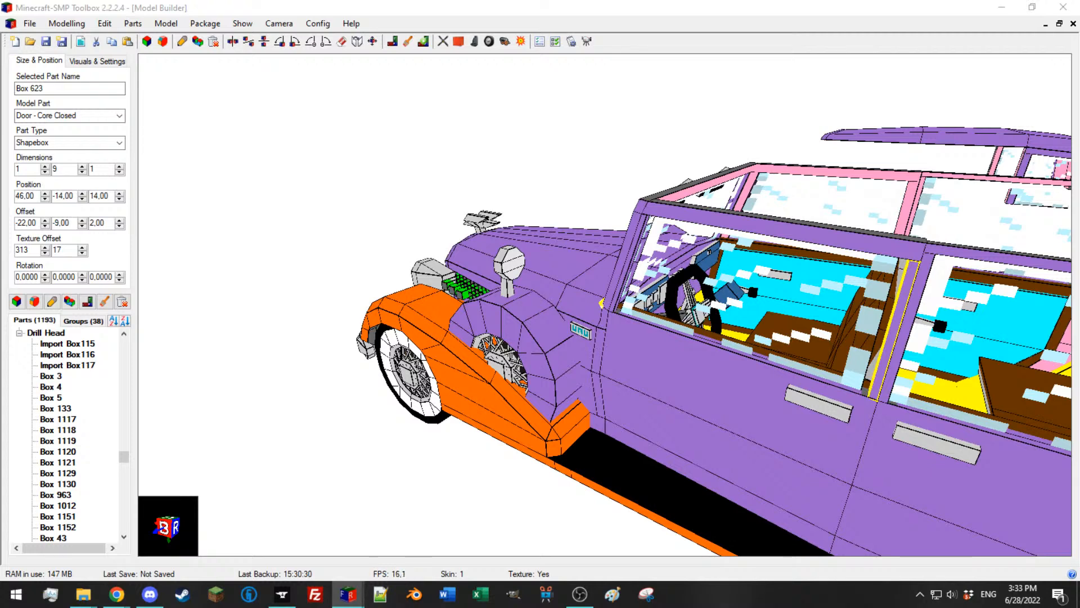
left_click(874, 251)
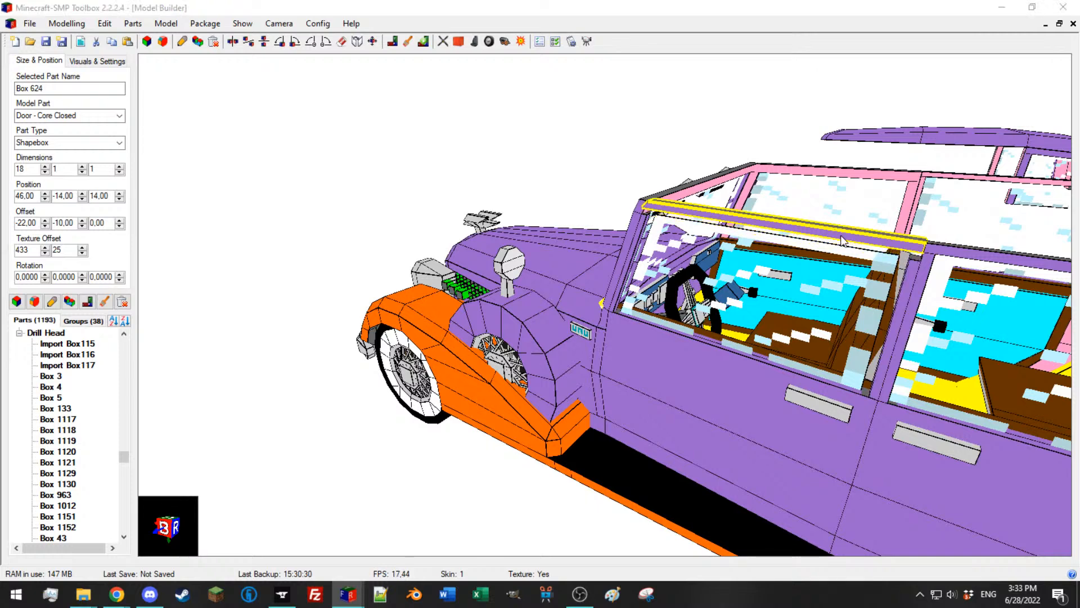
middle_click_drag(874, 251, 846, 237)
left_click(884, 263)
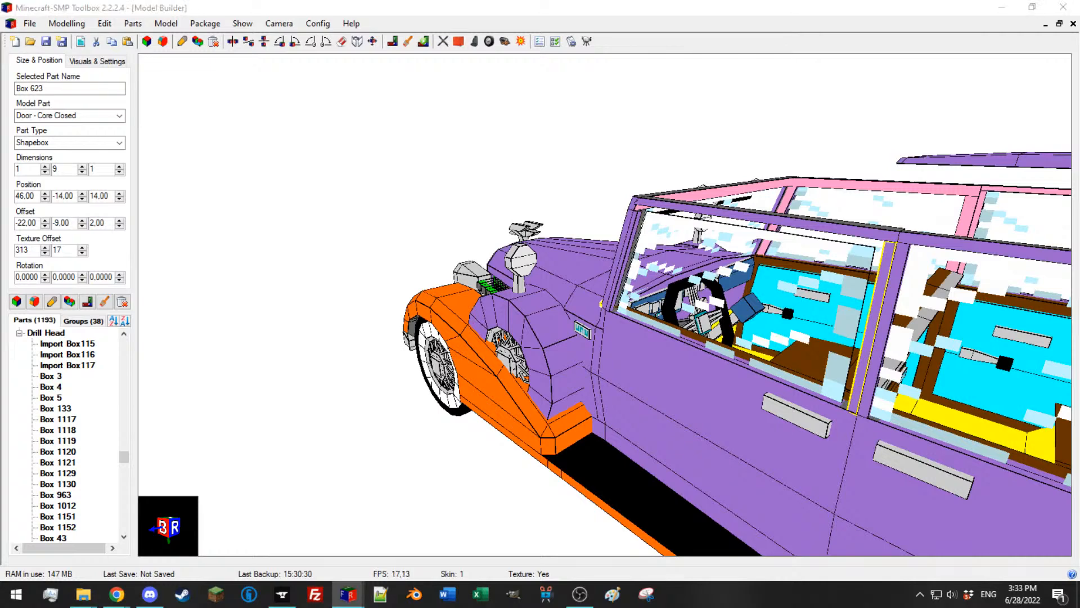
left_click(634, 230)
scroll(684, 214, "up", 2)
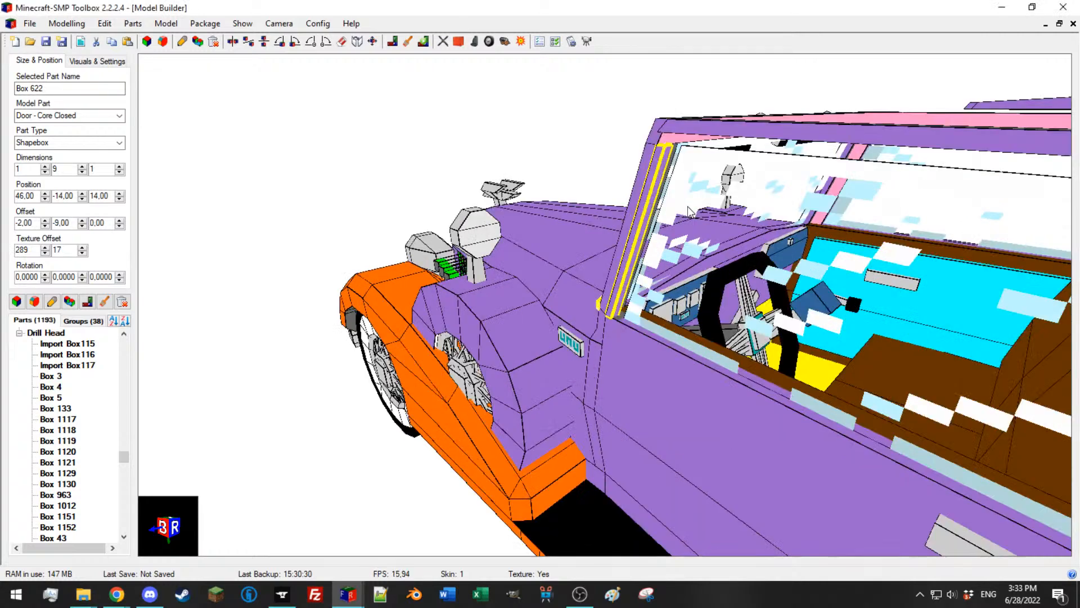
middle_click_drag(689, 212, 698, 223)
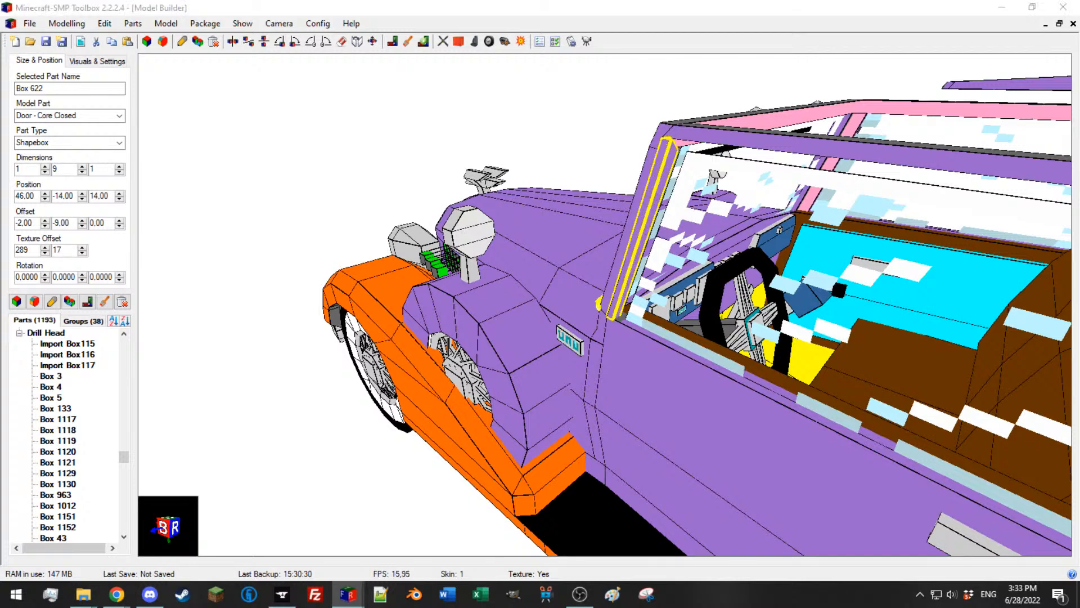
Step: Select the front door window's upper rail and rear pillar in turn and examine their joint from outside and inside the cabin
middle_click_drag(868, 198, 658, 244)
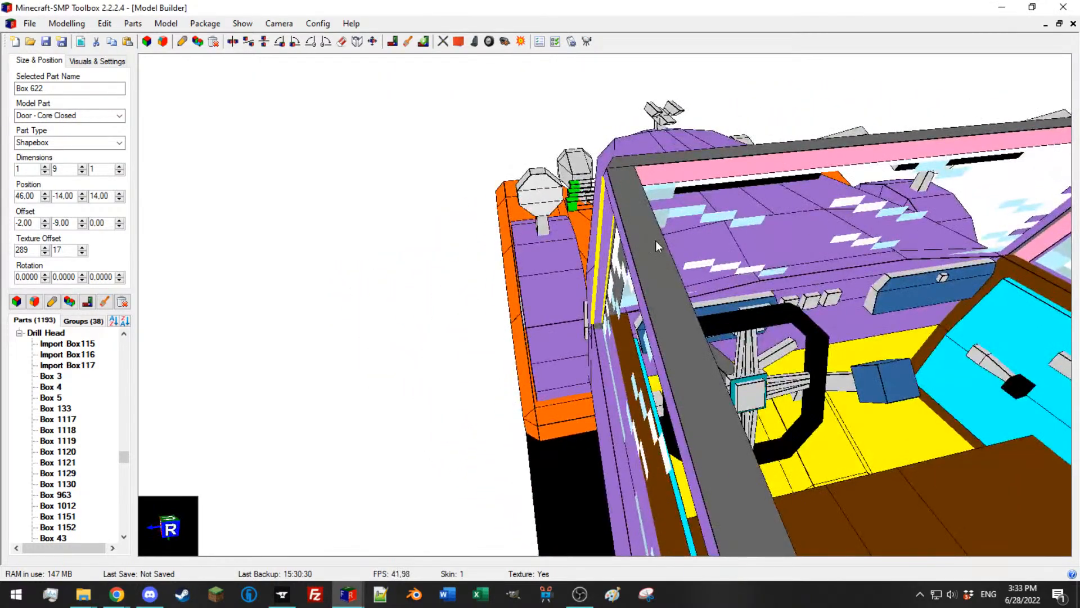
left_click(656, 241)
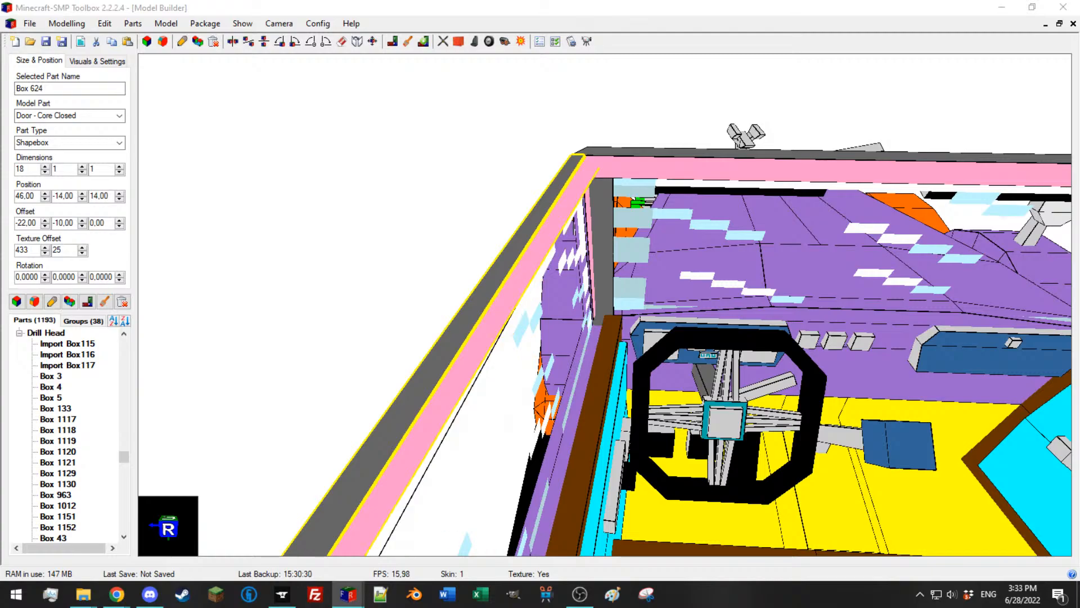
left_click_drag(523, 281, 711, 246)
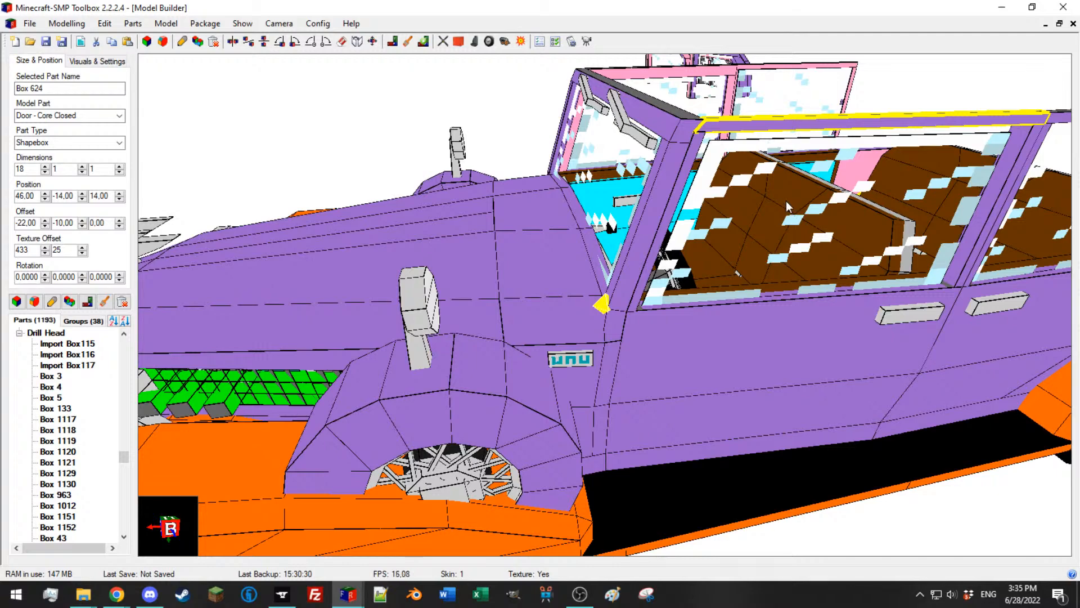
right_click_drag(654, 174, 643, 248)
left_click(744, 250)
right_click_drag(847, 247, 594, 423)
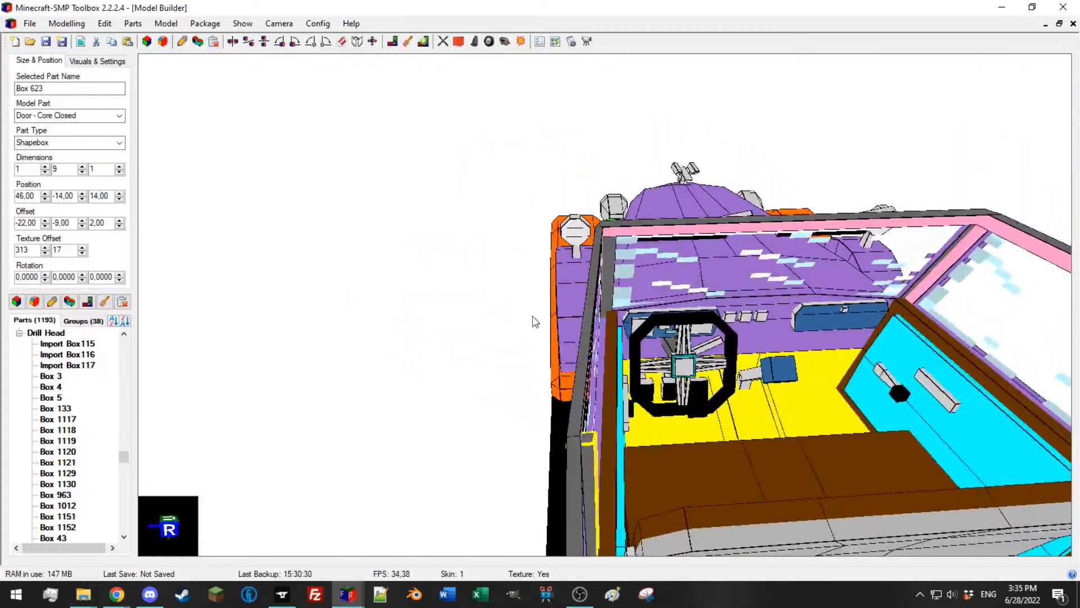
left_click(601, 351)
right_click_drag(602, 349, 637, 196)
scroll(728, 300, "up", 3)
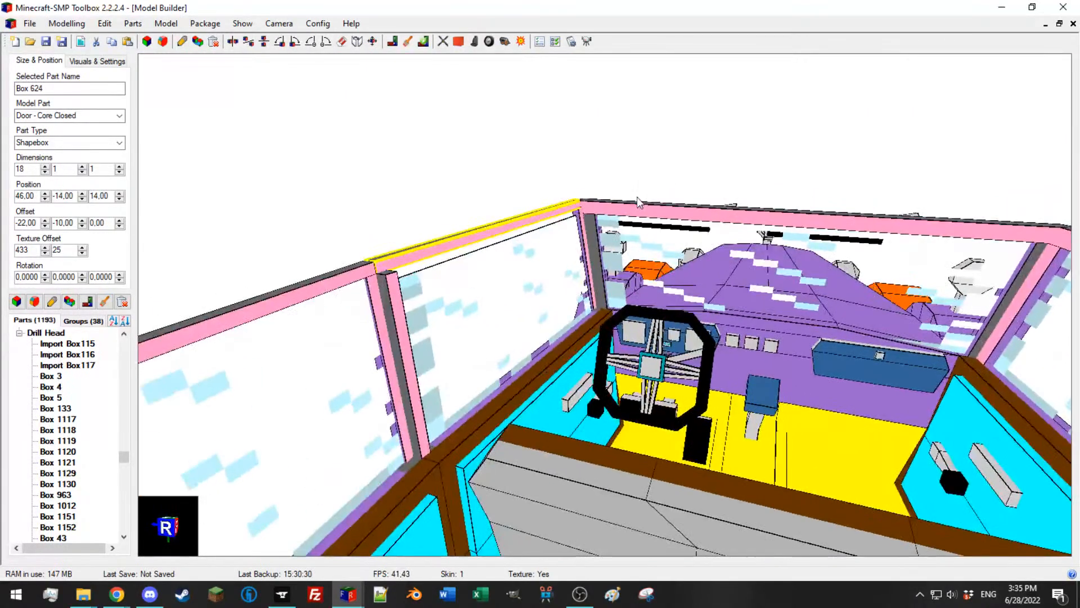
left_click(400, 299)
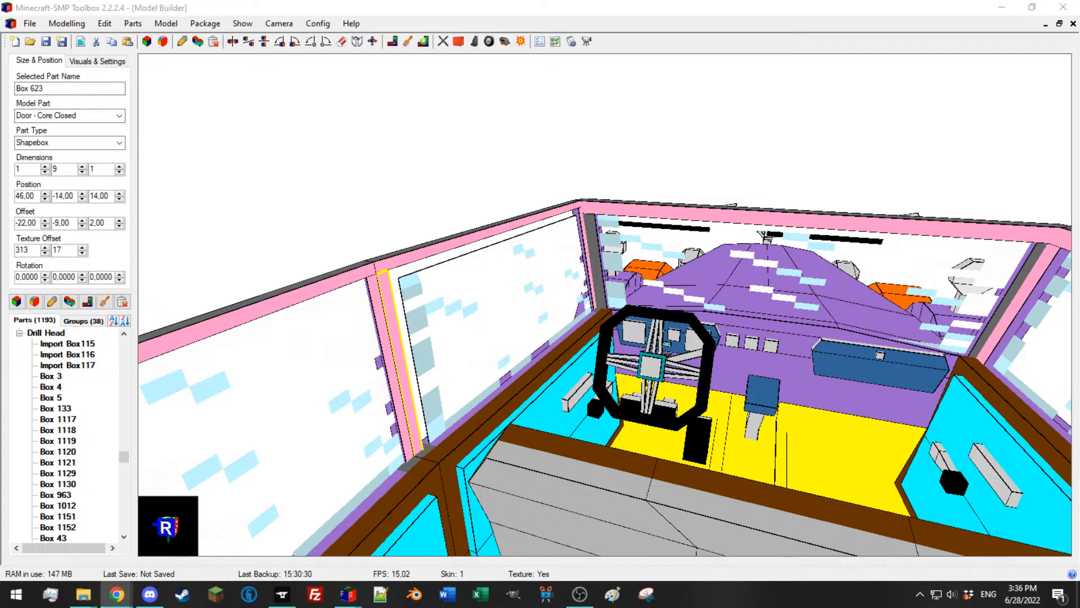
Step: Select the front door's upper body panel and the window's front pillar, and examine how the pillar's base meets the door
right_click_drag(433, 324, 623, 297)
scroll(474, 330, "up", 3)
left_click(658, 231)
scroll(657, 231, "up", 3)
scroll(610, 252, "up", 5)
scroll(679, 329, "down", 5)
left_click(689, 332)
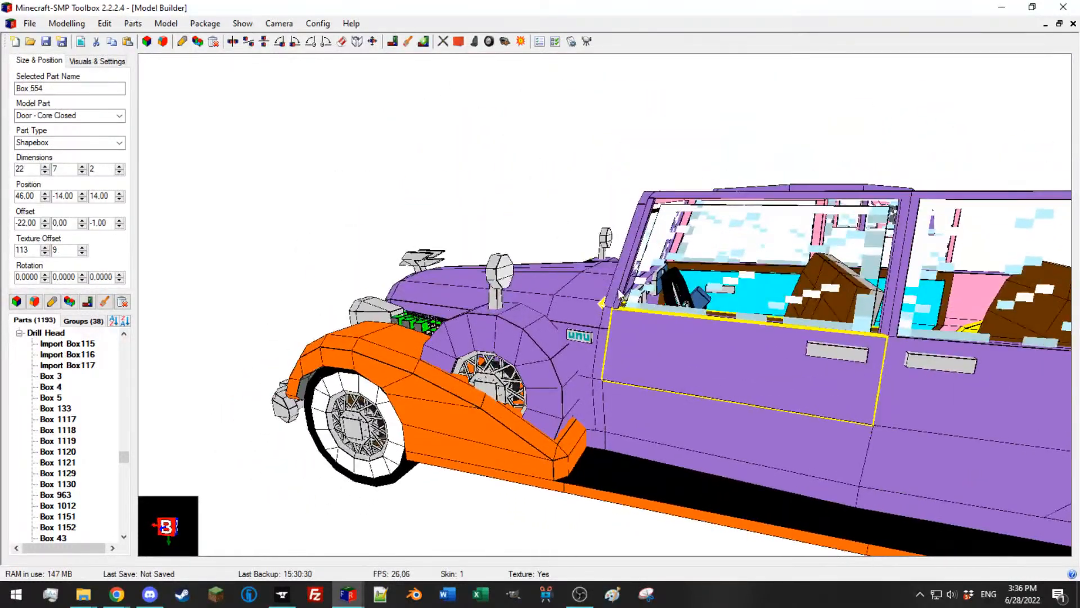
left_click(623, 319)
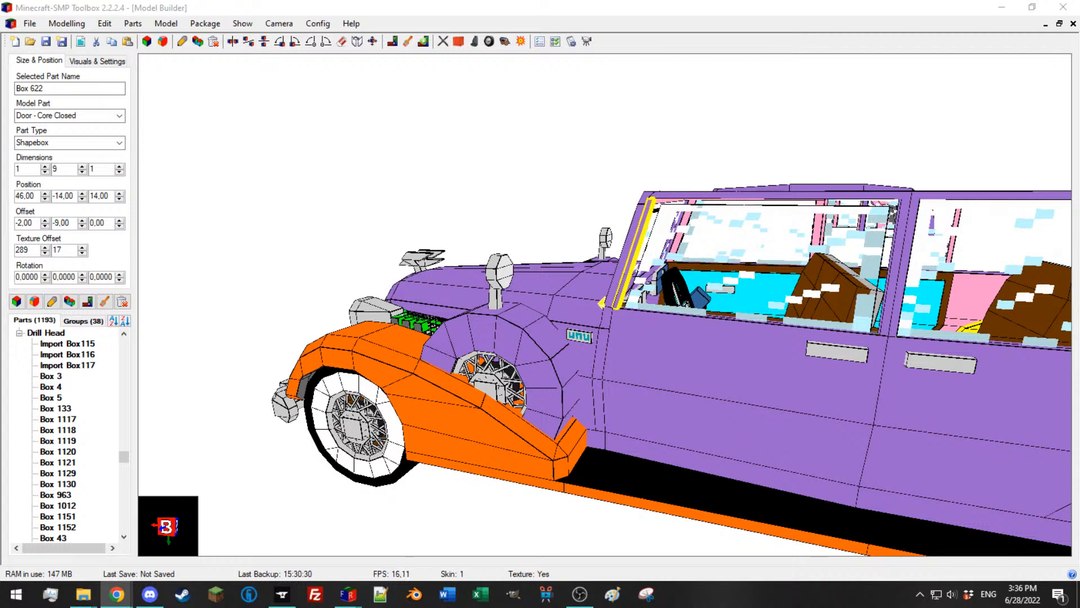
left_click_drag(1079, 149, 1079, 211)
left_click_drag(597, 237, 562, 305)
scroll(556, 308, "up", 5)
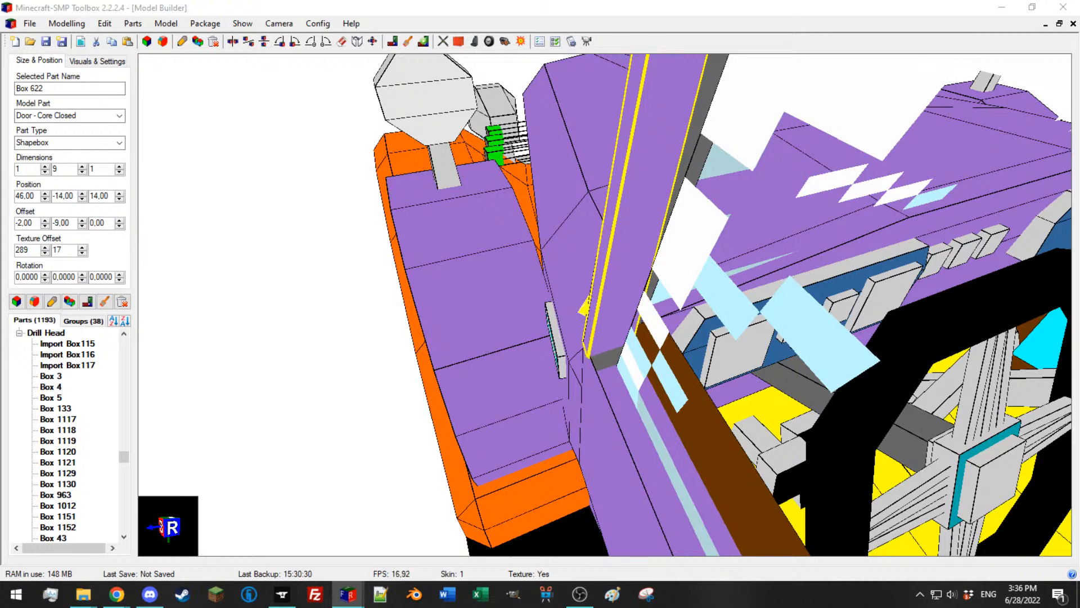
mouse_move(588, 359)
left_mouse_down()
mouse_move(622, 367)
mouse_move(583, 356)
left_mouse_up()
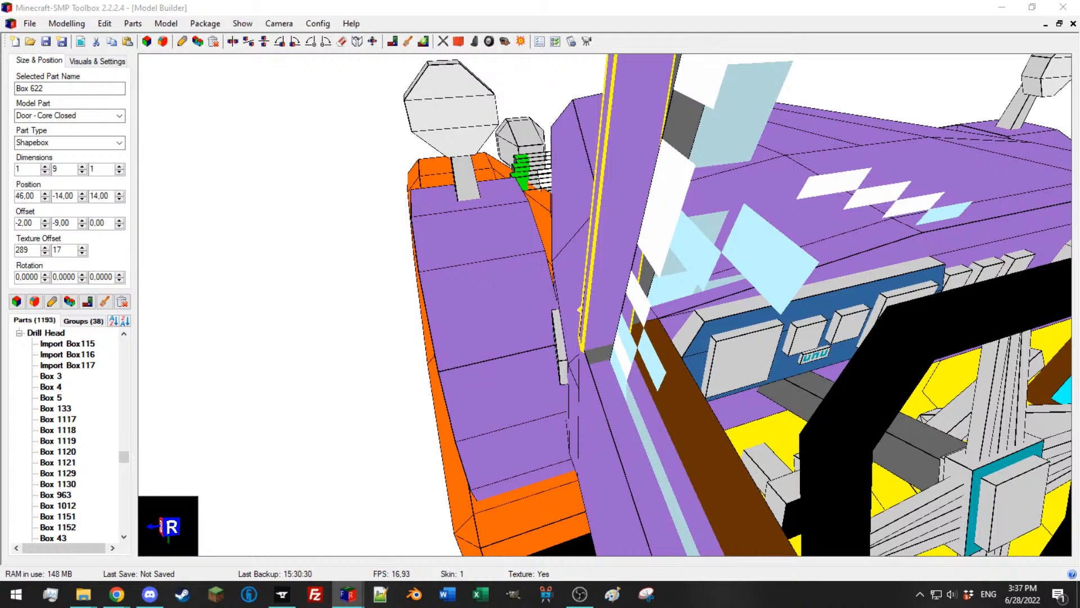
Step: Select the side UNU badge, the door's upper body panel and the front pillar, and compare their alignment at the pillar's base
left_click_drag(585, 355, 814, 326)
left_click_drag(603, 357, 554, 350)
left_click(728, 319)
scroll(728, 319, "down", 5)
left_click_drag(729, 319, 677, 350)
left_click(676, 344)
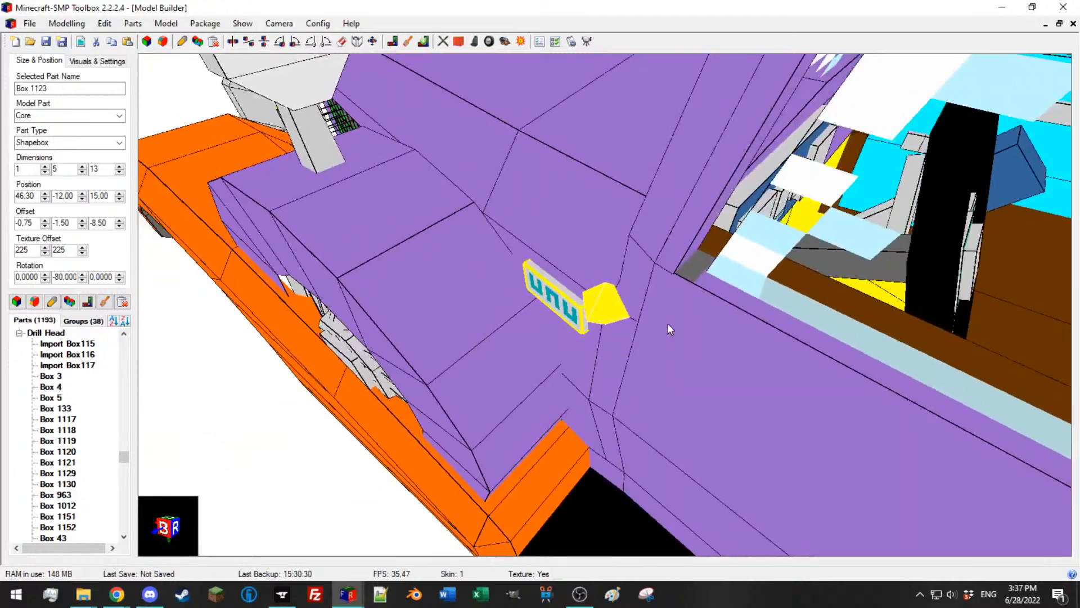
left_click_drag(652, 312, 632, 290)
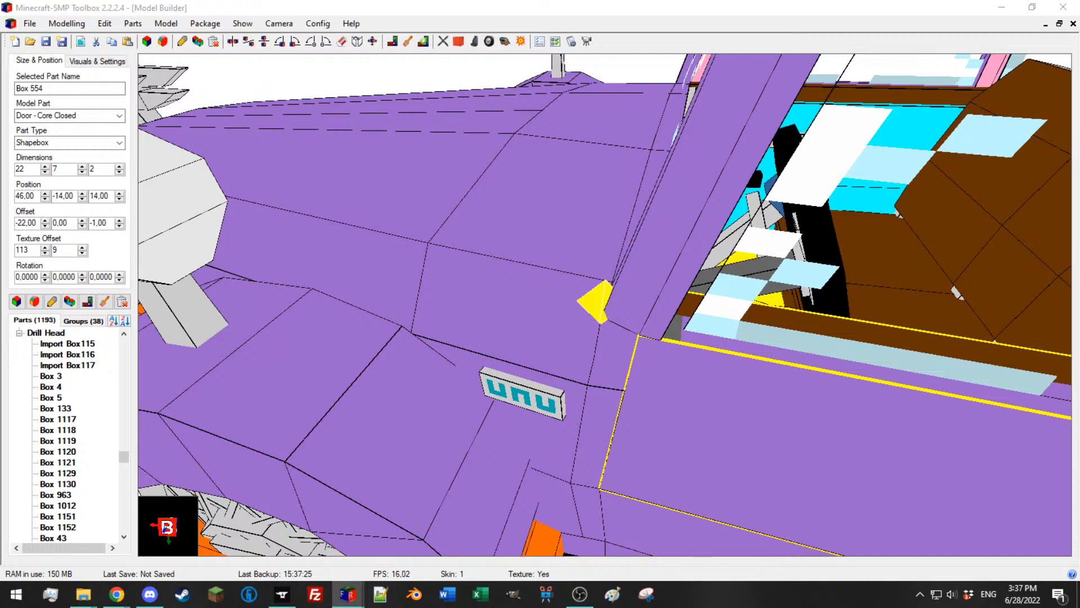
left_click(650, 329)
middle_click_drag(649, 329, 620, 315)
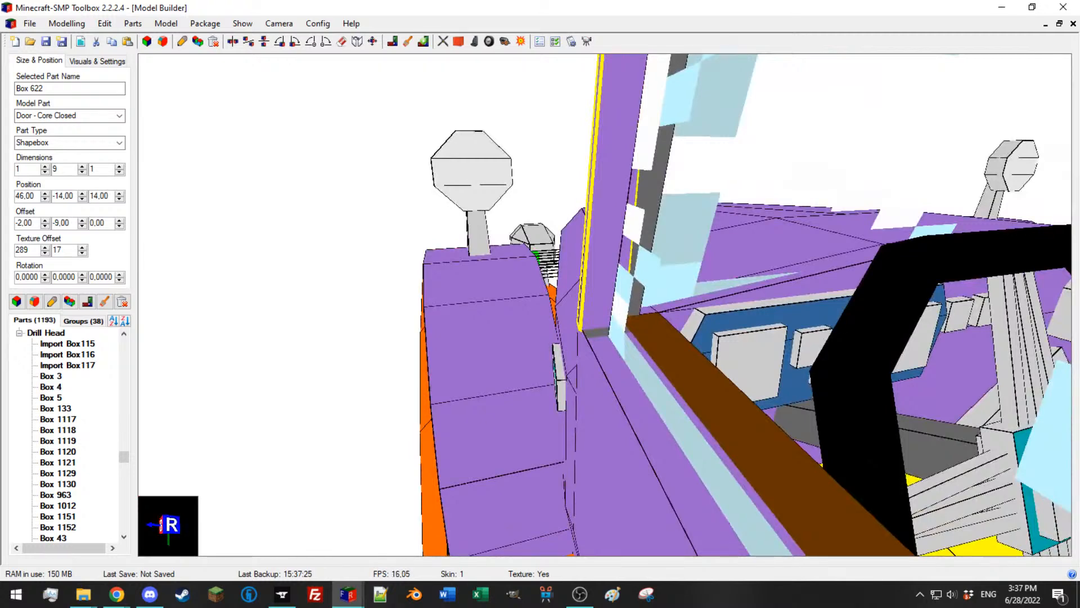
middle_click_drag(594, 318, 670, 326)
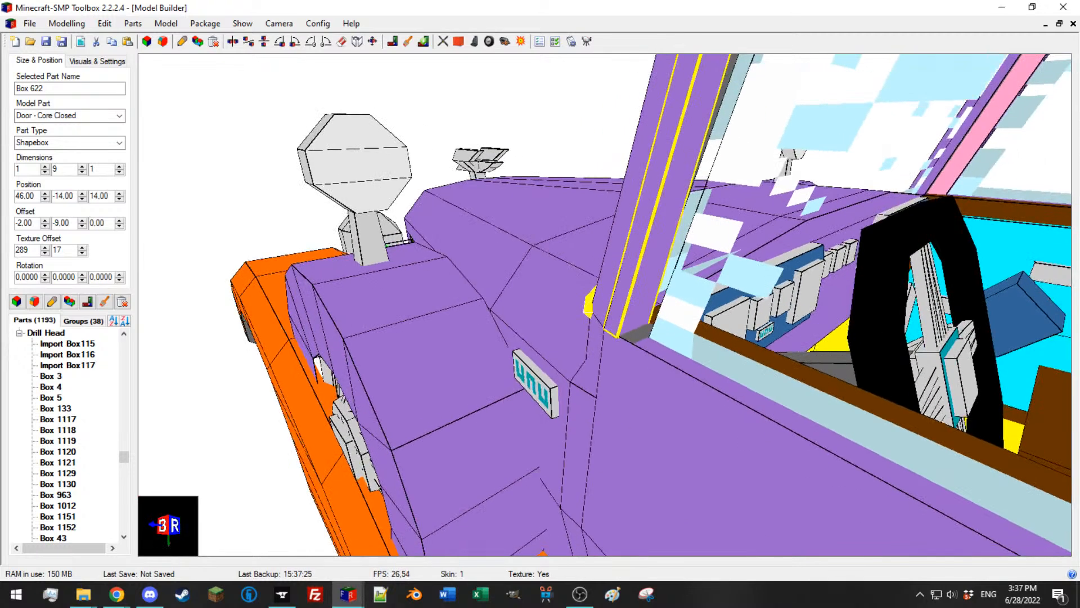
Step: Reselect the UNU badge and the front window pillar, and examine the pillar's slant along the door and windshield frame
middle_click_drag(769, 288, 702, 323)
scroll(695, 343, "down", 5)
left_click(532, 416)
mouse_move(622, 350)
middle_mouse_down()
mouse_move(634, 337)
mouse_move(605, 315)
mouse_move(641, 336)
mouse_move(650, 360)
middle_mouse_up()
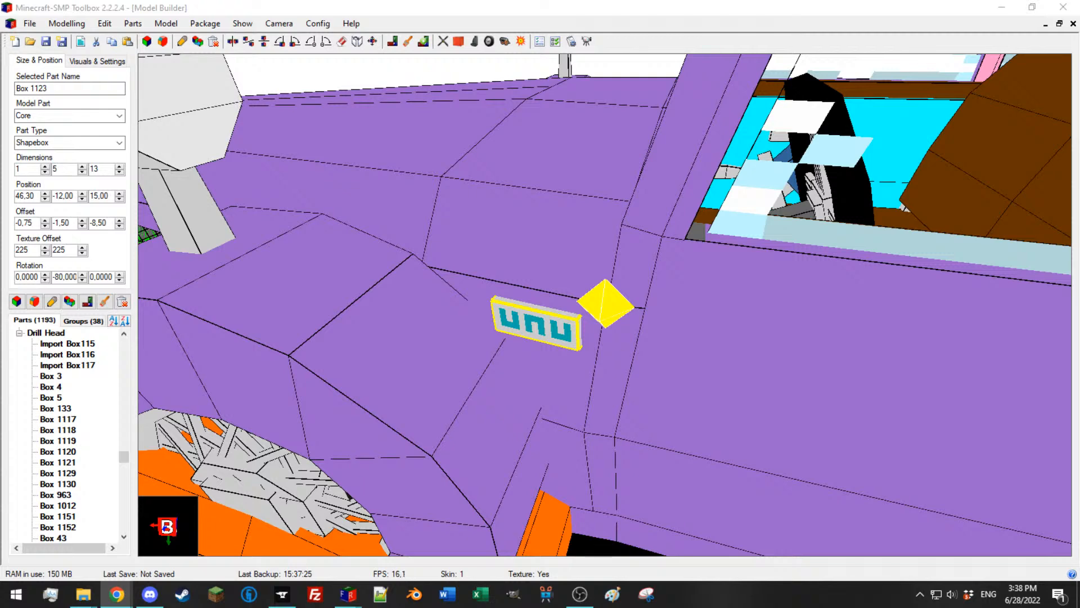
left_click(679, 214)
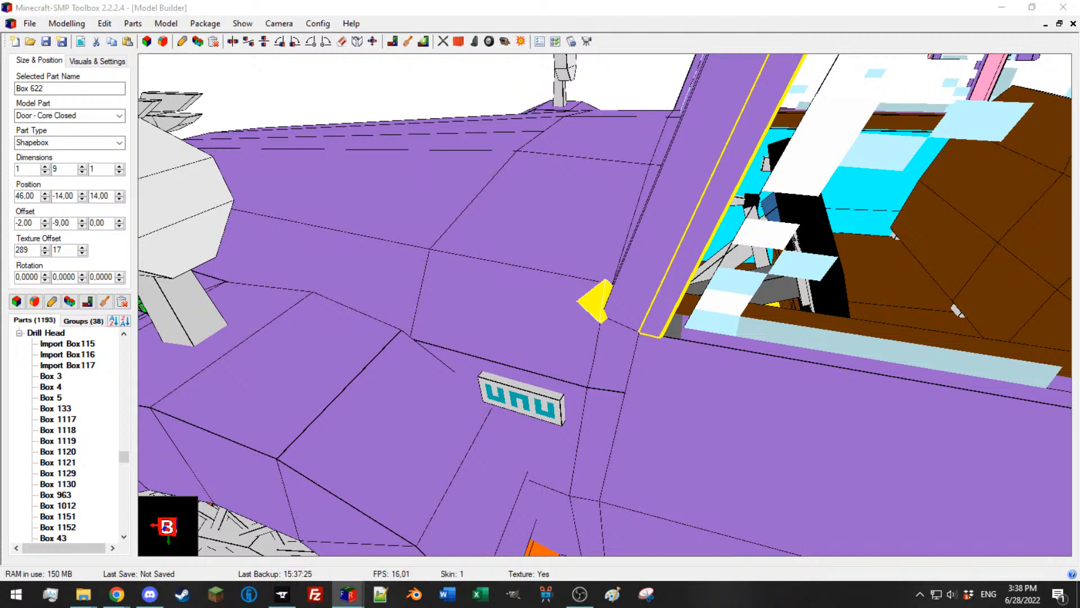
left_click_drag(630, 306, 576, 356)
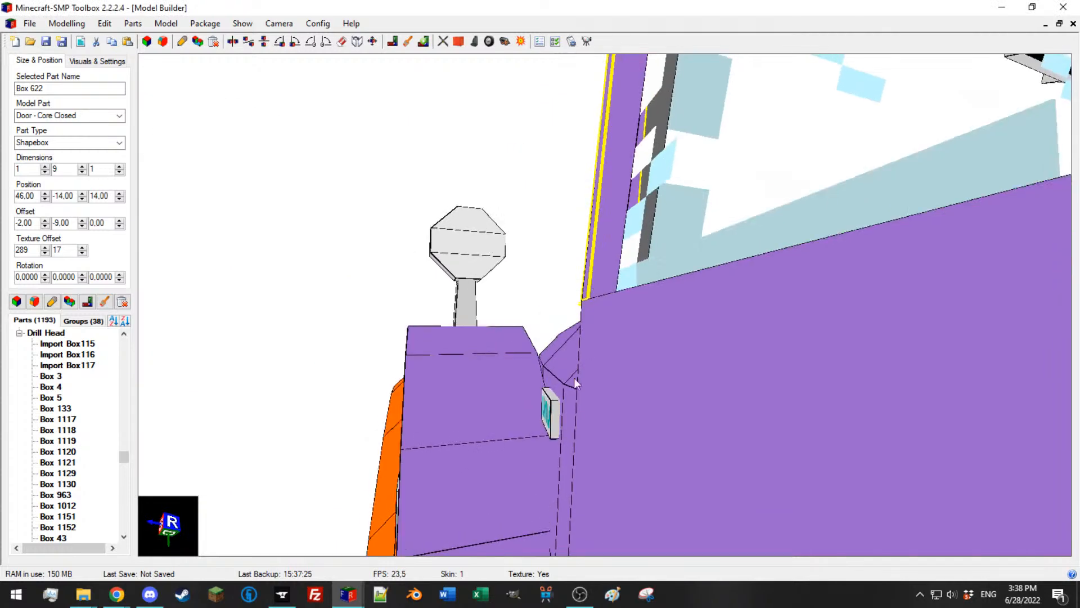
left_click(556, 408)
left_click_drag(556, 409, 614, 269)
left_click(621, 283)
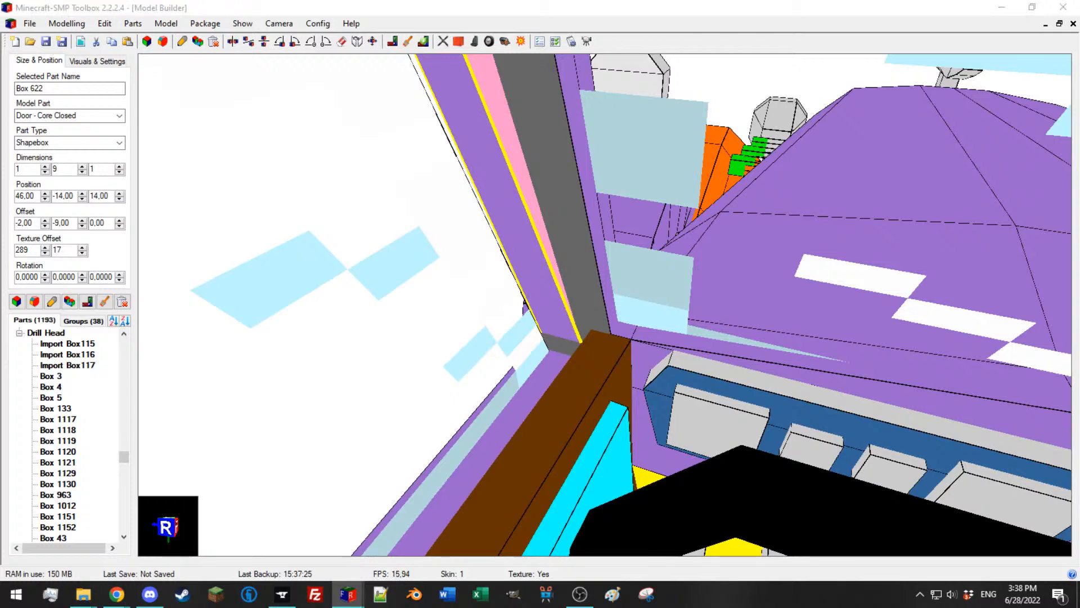
left_click_drag(632, 298, 716, 341)
scroll(651, 302, "down", 5)
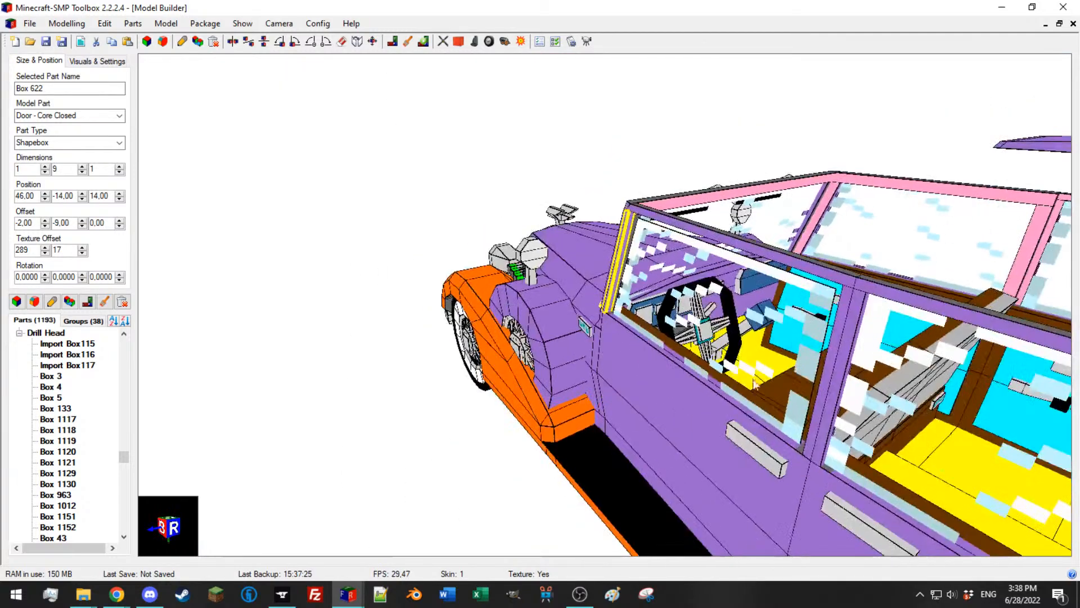
Step: Select the front door window's rear pillar and upper rail, and compare their slant with the neighbouring body frame
left_click(812, 447)
scroll(759, 416, "up", 2)
left_click_drag(755, 413, 741, 398)
scroll(734, 393, "down", 3)
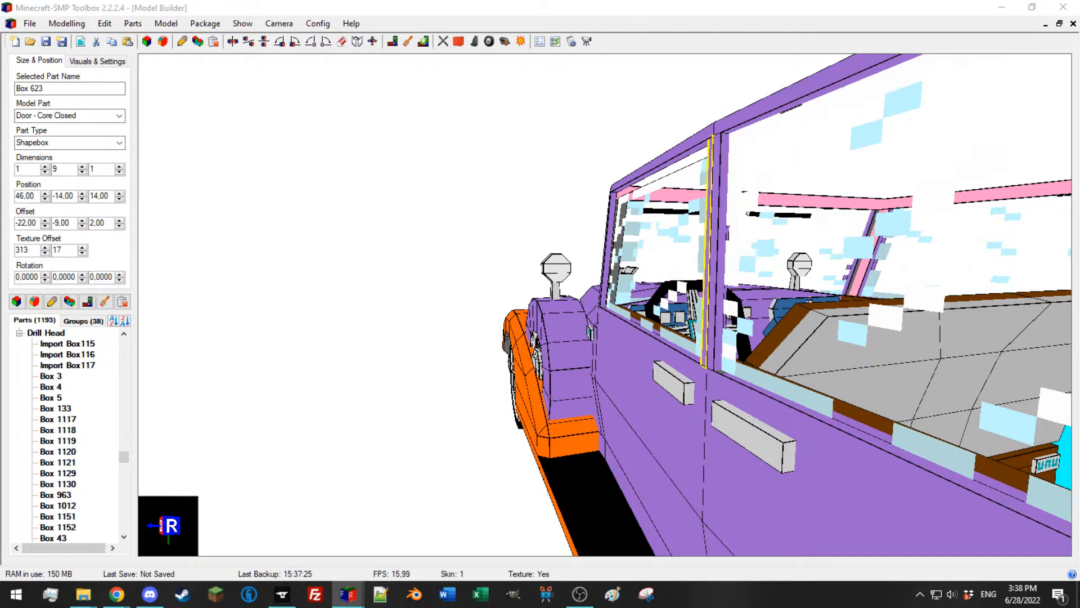
middle_click_drag(825, 307, 758, 313)
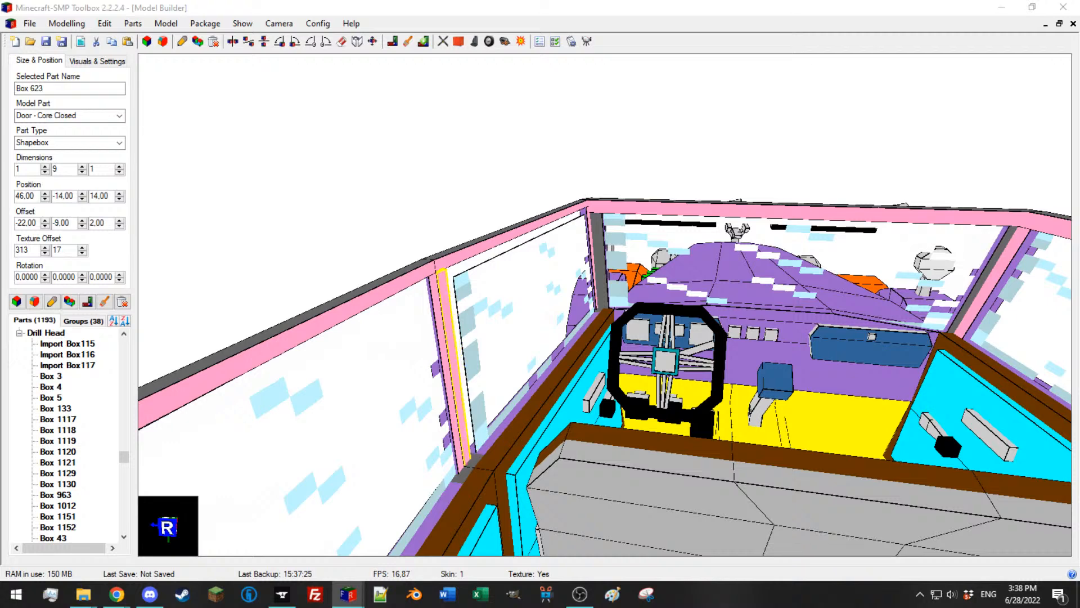
middle_click_drag(607, 208, 673, 209)
left_click(647, 216)
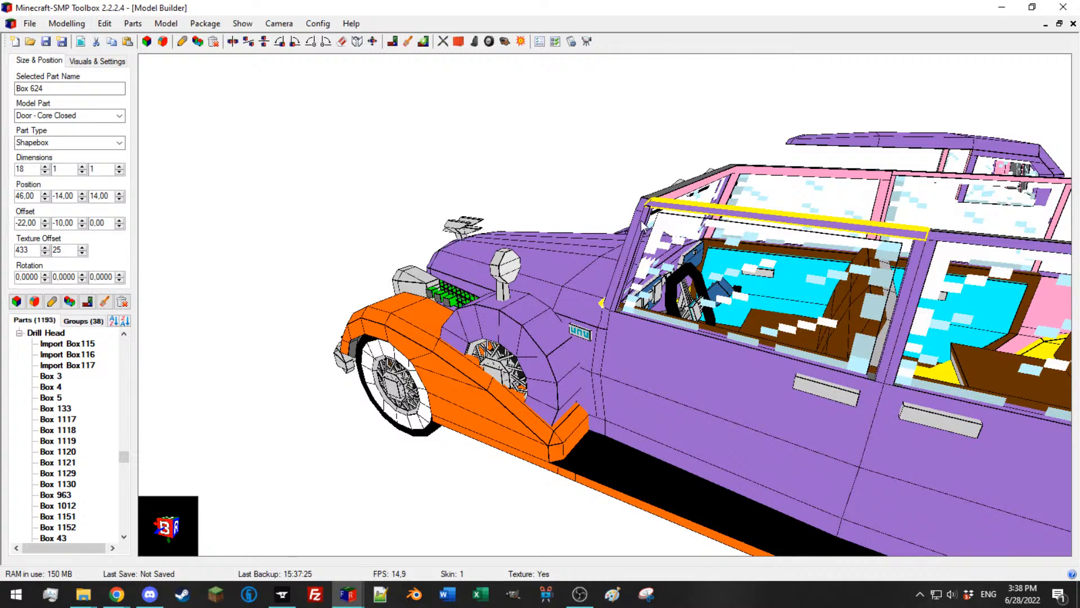
key("alt+Tab")
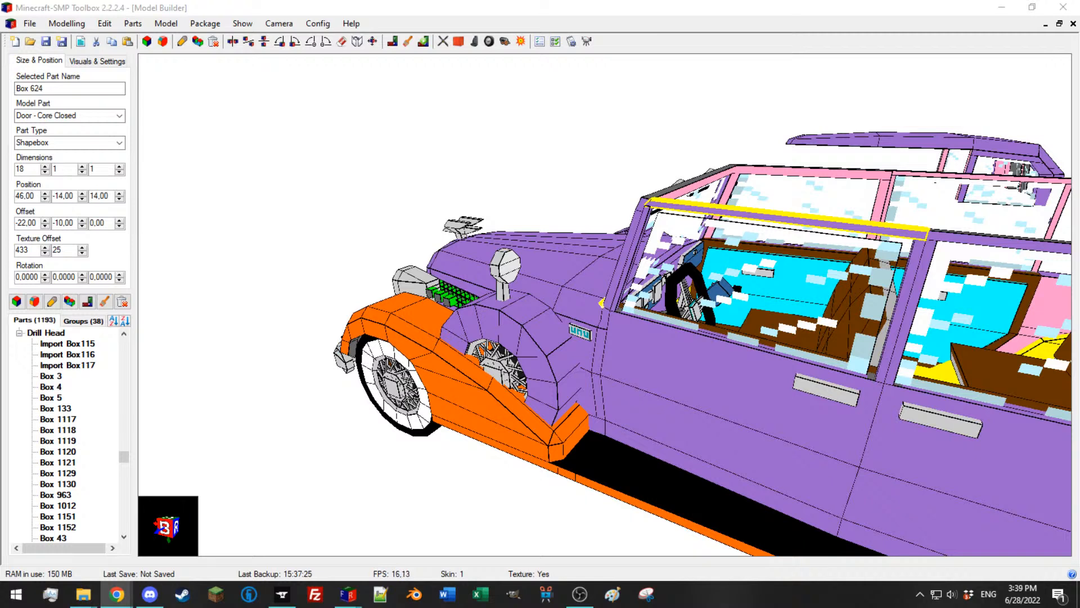
Step: Set the Z offset of corner P4 on the front door window's front pillar to 0,056 in the shapebox editor
left_click_drag(1079, 168, 207, 232)
left_click_drag(610, 226, 666, 215)
scroll(664, 274, "up", 3)
left_click(668, 171)
left_click_drag(668, 171, 631, 197)
scroll(631, 200, "up", 5)
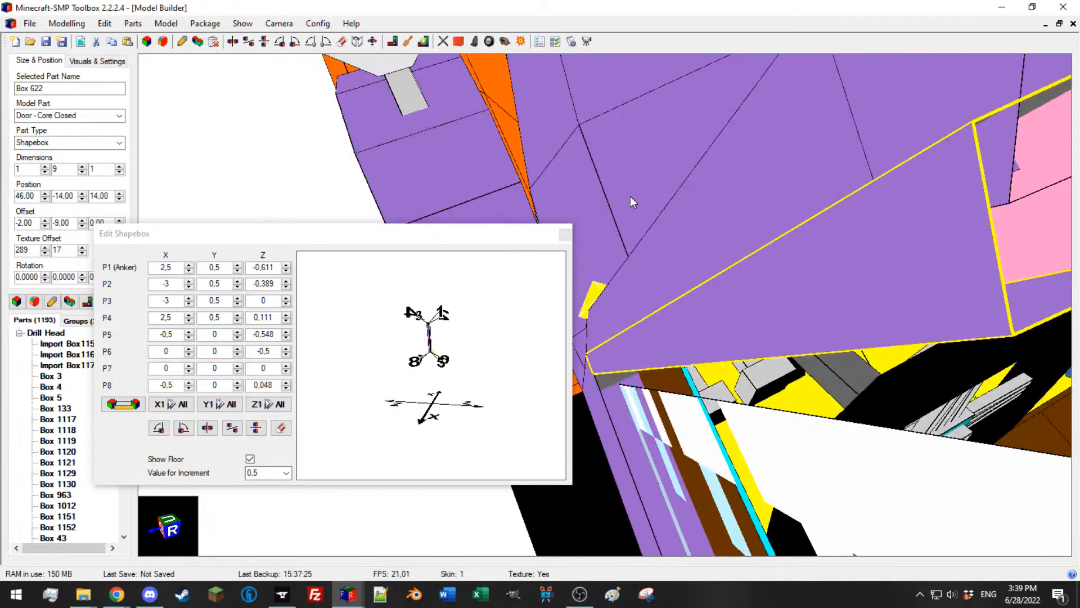
scroll(631, 196, "down", 5)
left_click(416, 336)
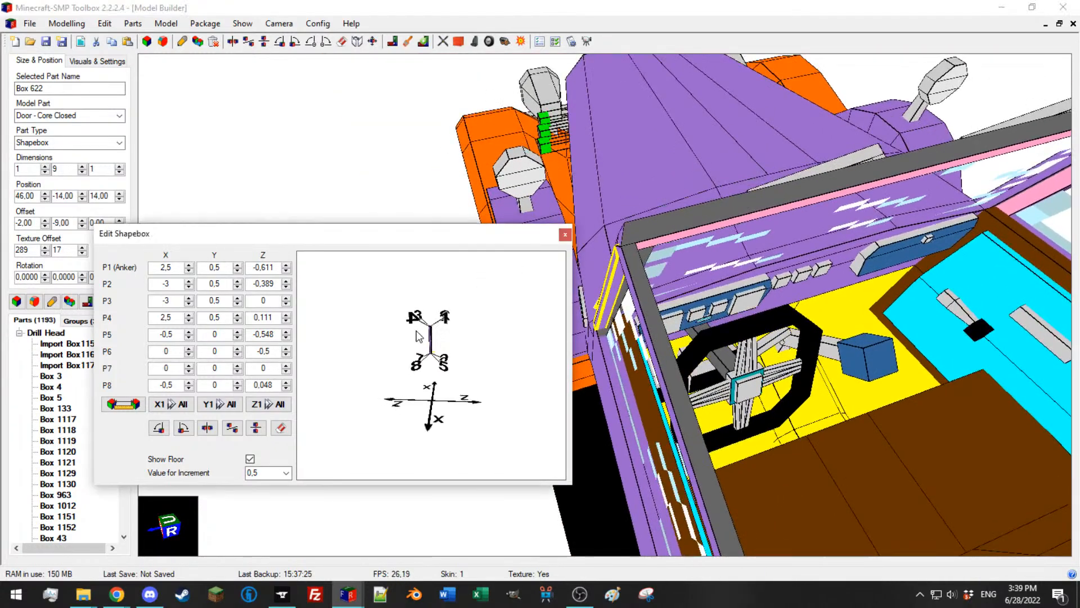
left_click_drag(417, 336, 422, 337)
double_click(277, 317)
type("0.056")
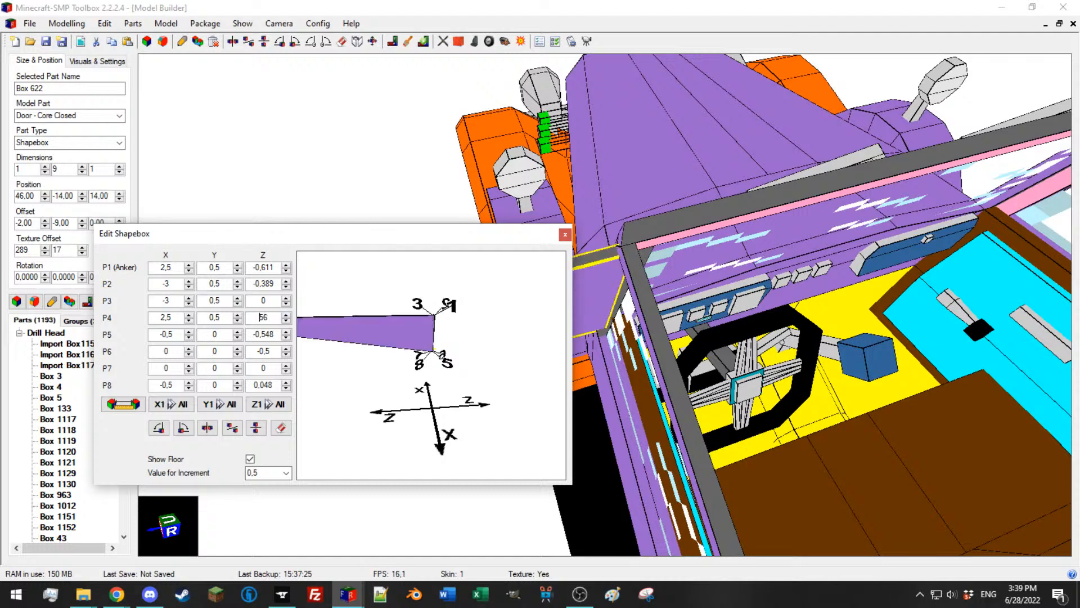
type("0,0")
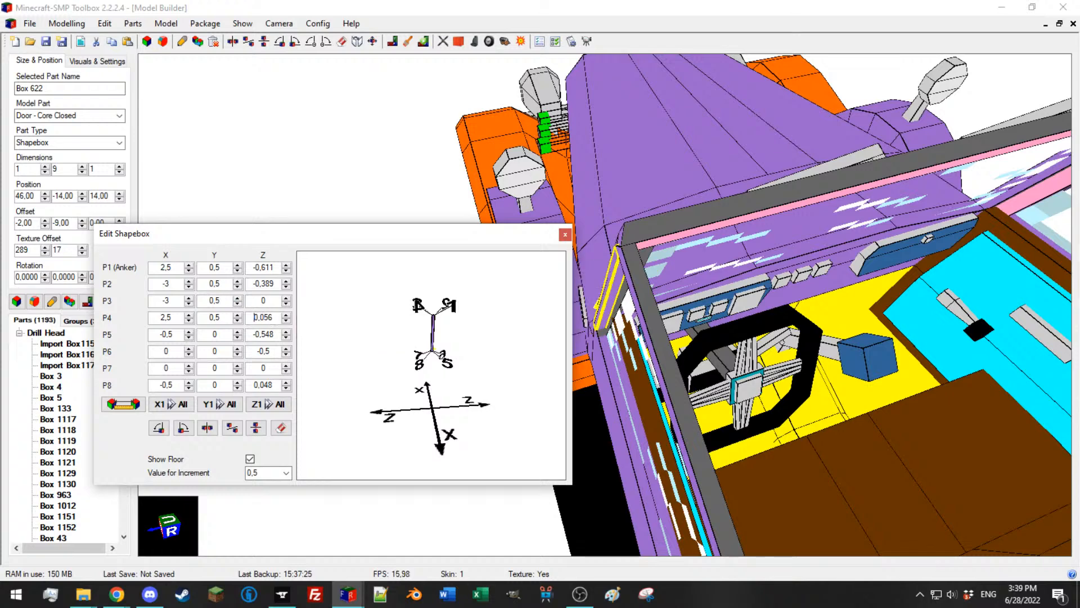
Step: Set the front pillar's P1 Z offset to -0,556 and check its top corner against the windshield frame
scroll(691, 302, "up", 5)
left_click_drag(691, 302, 694, 303)
scroll(697, 308, "down", 5)
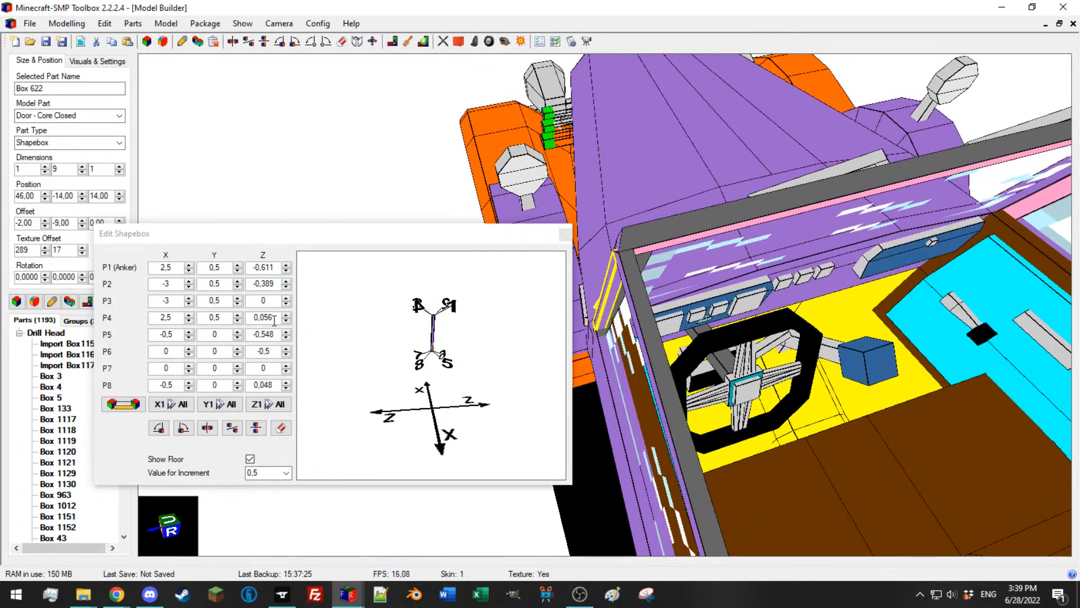
double_click(274, 318)
key("ctrl+c")
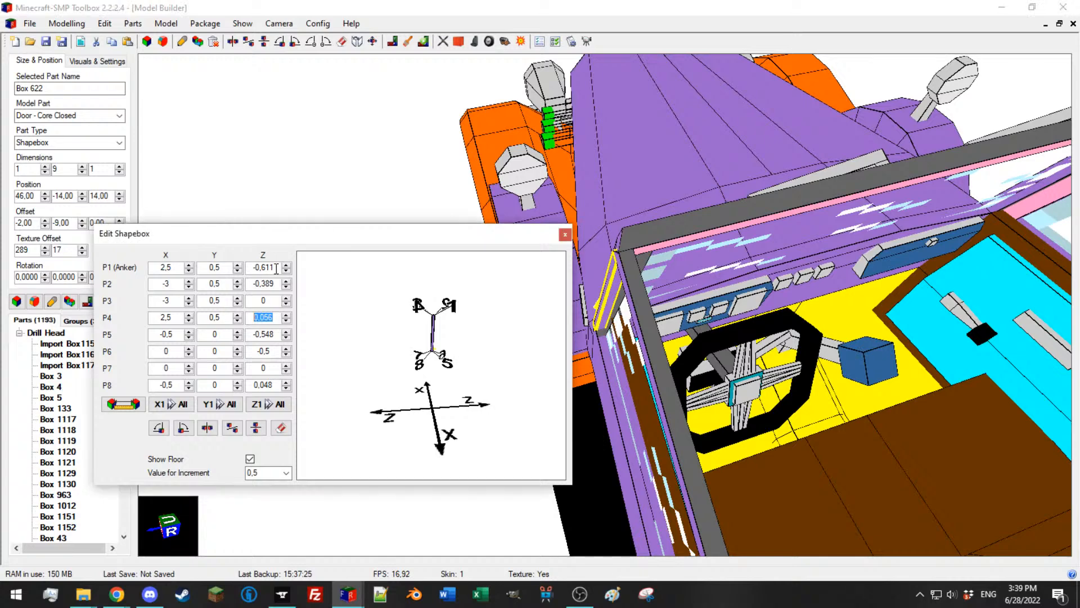
left_click_drag(369, 300, 374, 306)
left_click_drag(274, 269, 256, 270)
key("ctrl+v")
left_click(286, 271)
left_click_drag(705, 294, 691, 280)
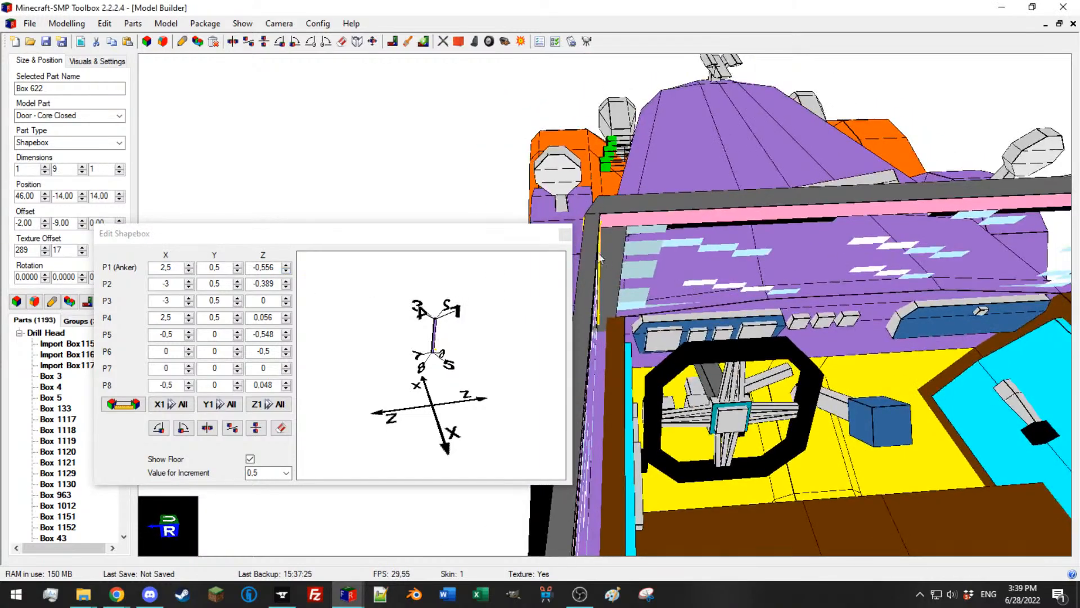
scroll(582, 230, "up", 5)
left_click_drag(581, 231, 584, 229)
scroll(584, 230, "down", 5)
scroll(615, 242, "down", 5)
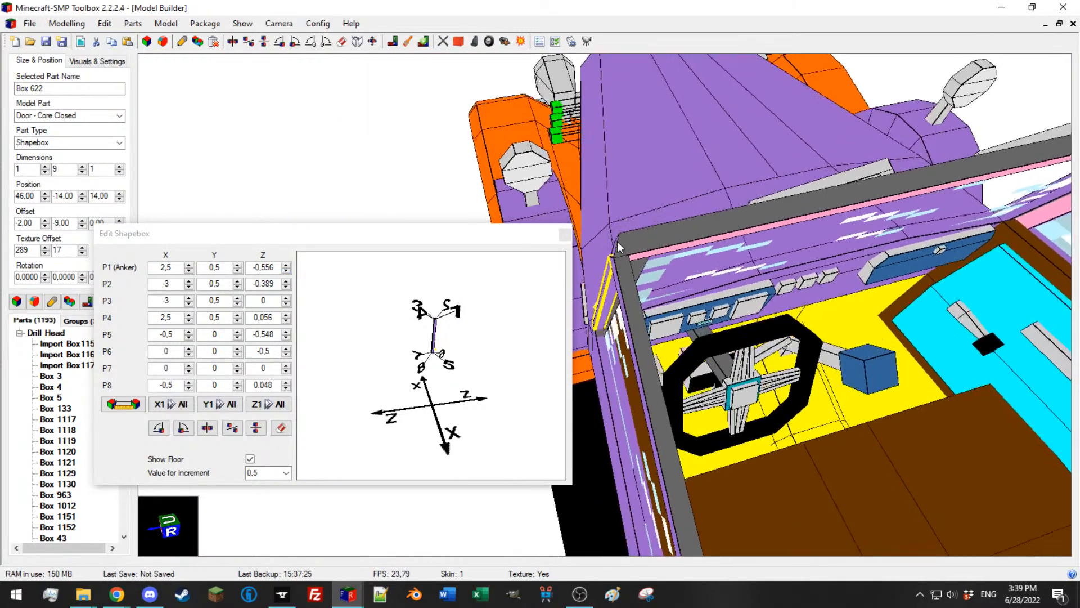
scroll(686, 316, "down", 3)
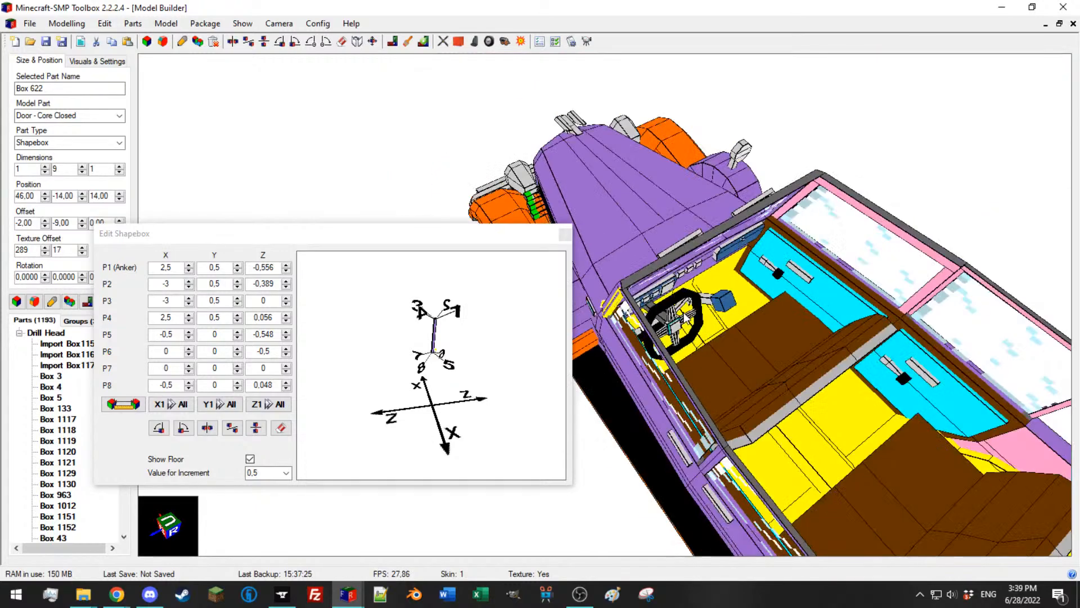
Step: Select the front door window's rear pillar for shapebox editing
left_click(717, 455)
scroll(717, 454, "up", 2)
left_click_drag(717, 454, 657, 348)
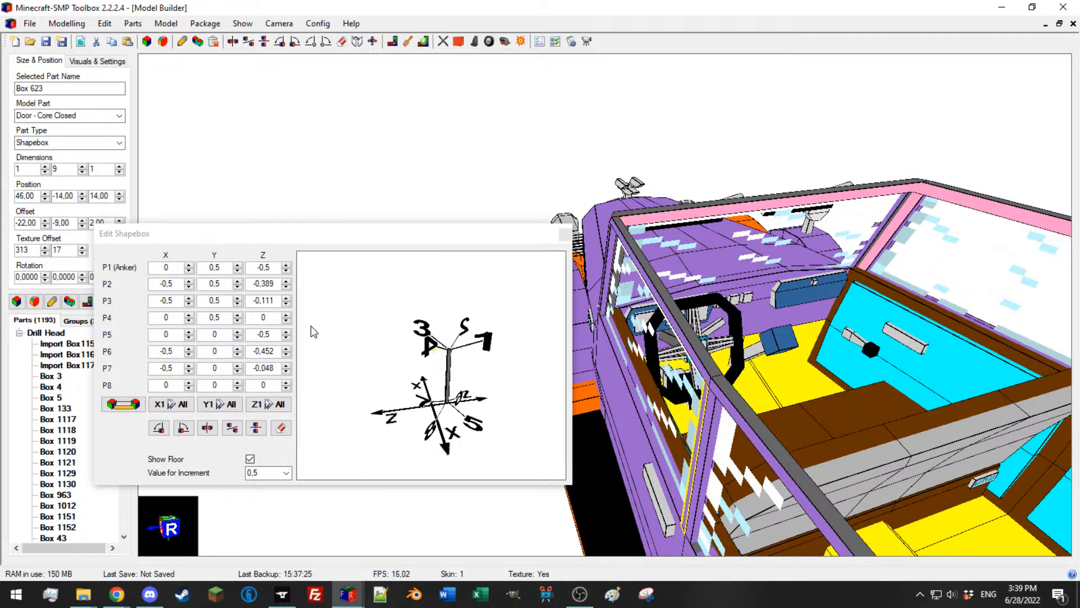
left_click(266, 318)
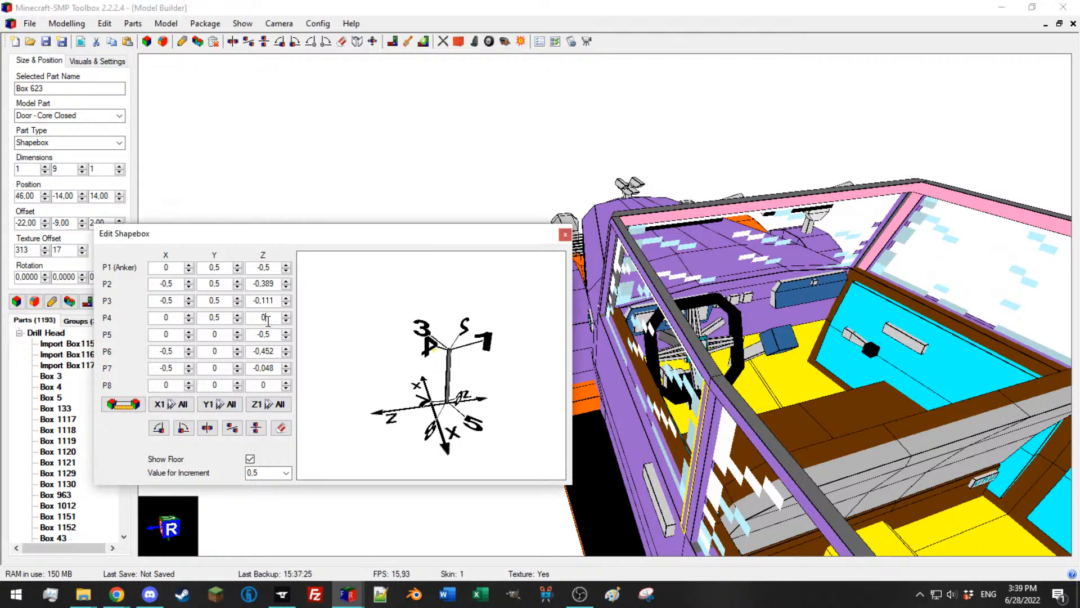
type(",056")
key("Return")
left_click_drag(278, 317, 244, 318)
type("0")
key("Return")
Step: Set the rear pillar's P3 Z offset to -0,056
left_click_drag(389, 319, 390, 322)
left_click_drag(274, 301, 265, 302)
type("056")
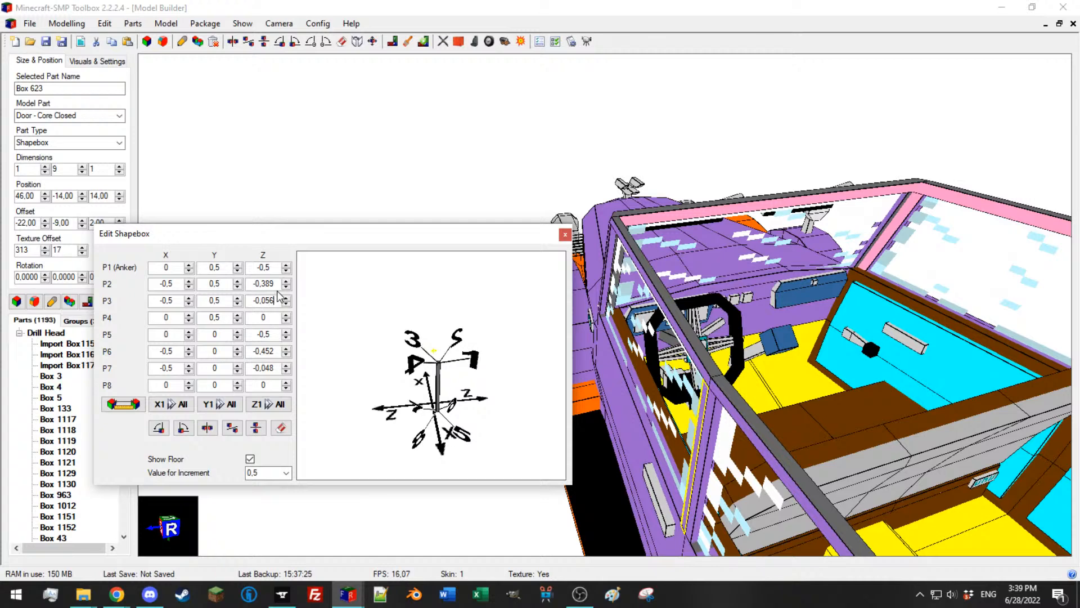
Step: Set the rear pillar's P2 Z offset to 0,056 and lower it by one 0,5 increment
left_click_drag(275, 284, 261, 284)
type("056")
left_click(257, 285)
key("BackSpace")
left_click_drag(707, 341, 694, 344)
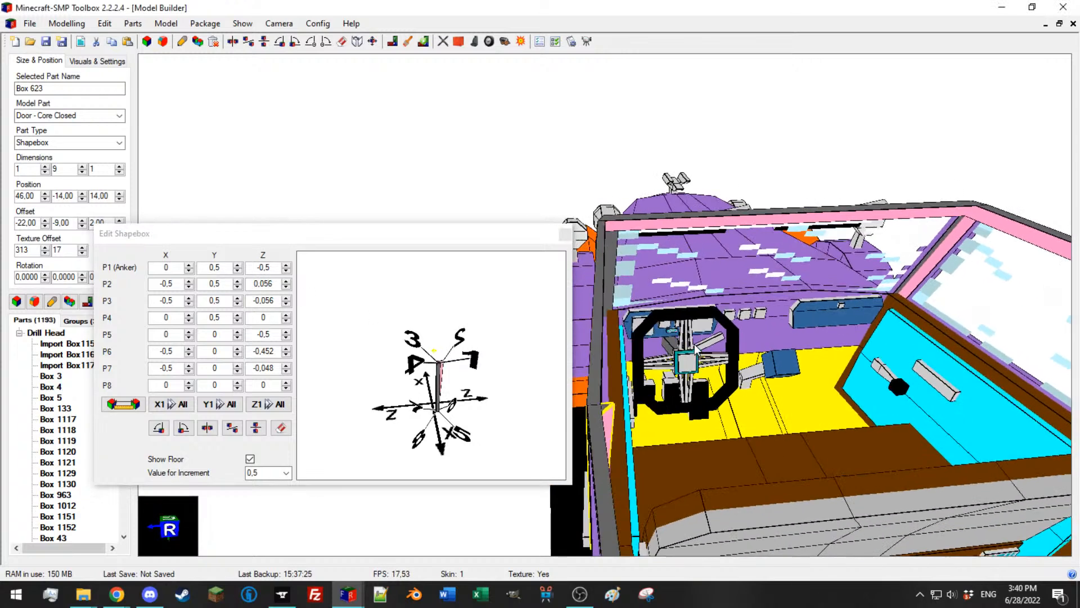
left_click(286, 286)
Step: Examine the front pillars of both front door windows and how their edges meet the windshield frame
left_click_drag(682, 320, 714, 316)
left_click_drag(634, 287, 674, 280)
scroll(676, 229, "up", 5)
left_click(873, 131)
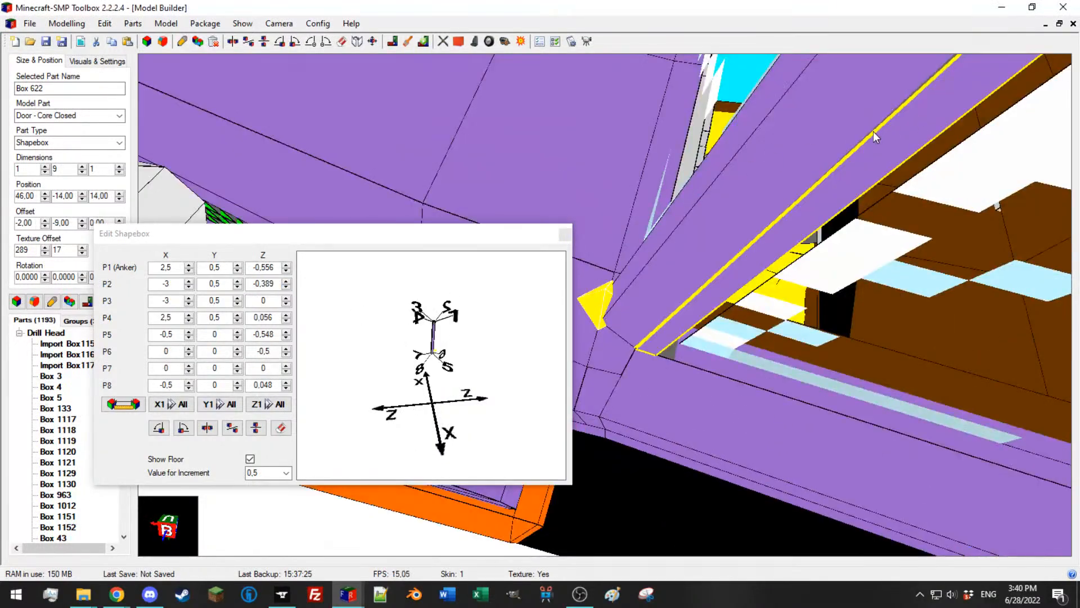
scroll(872, 131, "down", 5)
left_click_drag(872, 131, 797, 146)
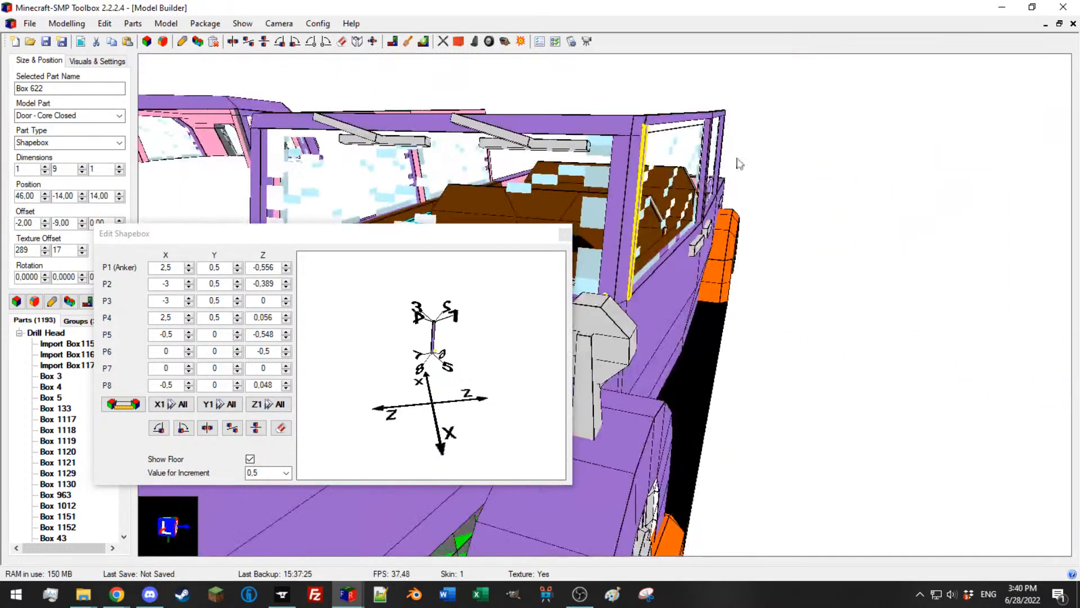
left_click_drag(284, 146, 393, 168)
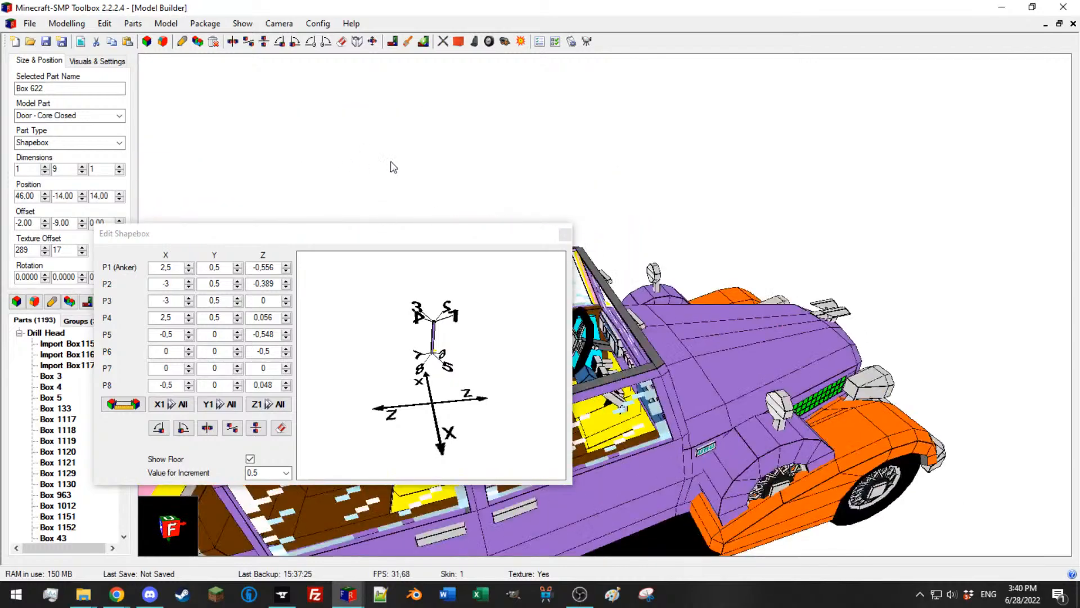
left_click(699, 404)
left_click_drag(699, 404, 562, 286)
left_click_drag(310, 286, 478, 309)
scroll(447, 315, "up", 4)
scroll(456, 310, "down", 4)
mouse_move(801, 278)
left_mouse_down()
mouse_move(772, 290)
mouse_move(816, 284)
mouse_move(806, 282)
left_mouse_up()
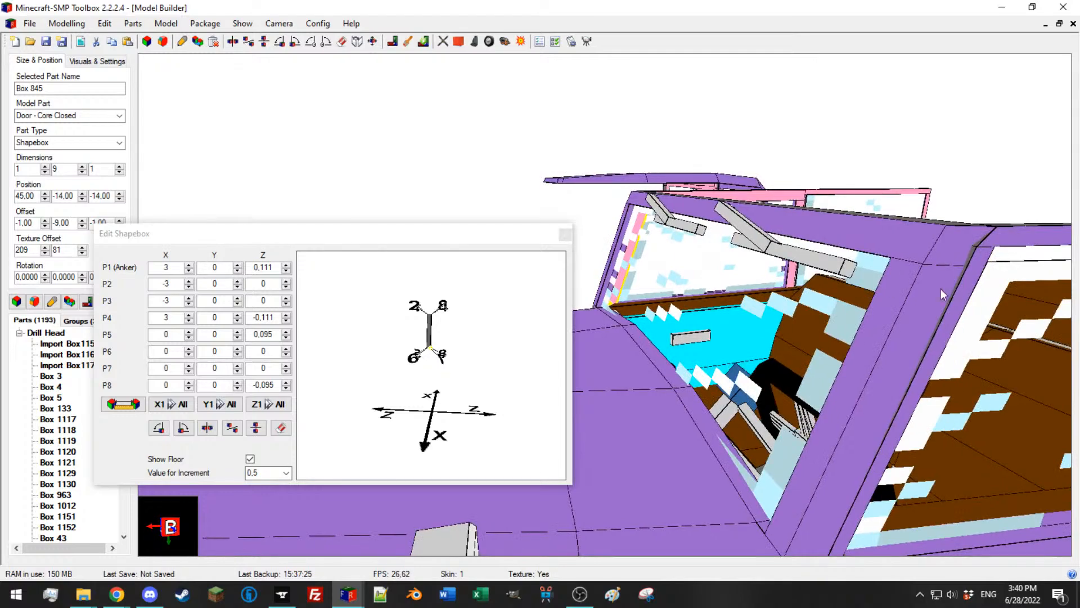
left_click_drag(691, 286, 771, 304)
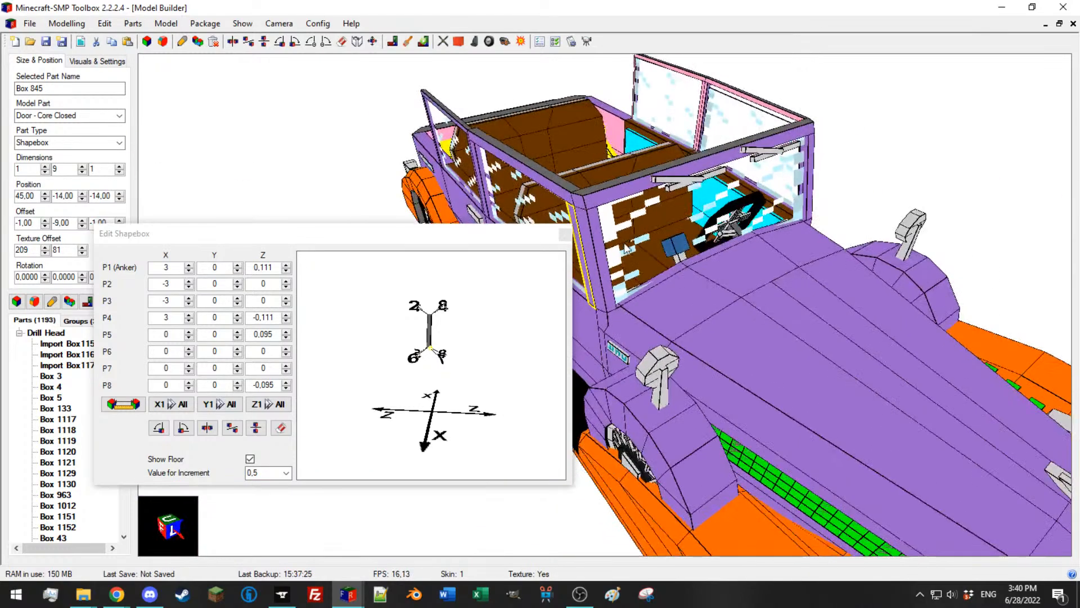
Step: Compare the shapebox offsets of the windshield's side pillars with those of the adjoining front door window pillar
left_click(583, 220)
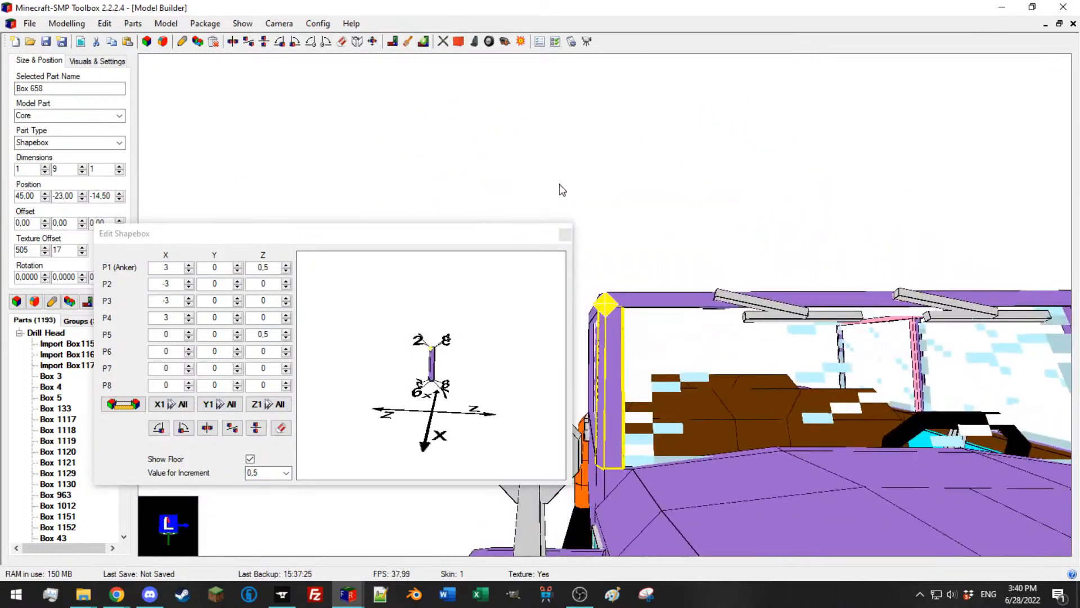
left_click_drag(388, 348, 440, 372)
left_click_drag(774, 373, 749, 378)
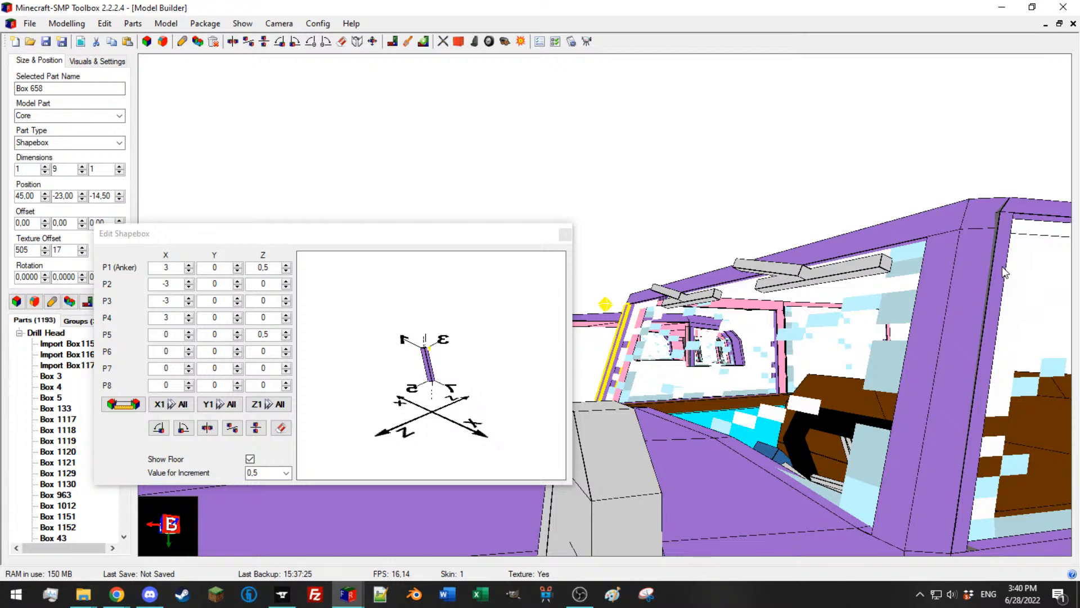
double_click(1004, 267)
scroll(554, 193, "up", 3)
left_click_drag(702, 146, 690, 194)
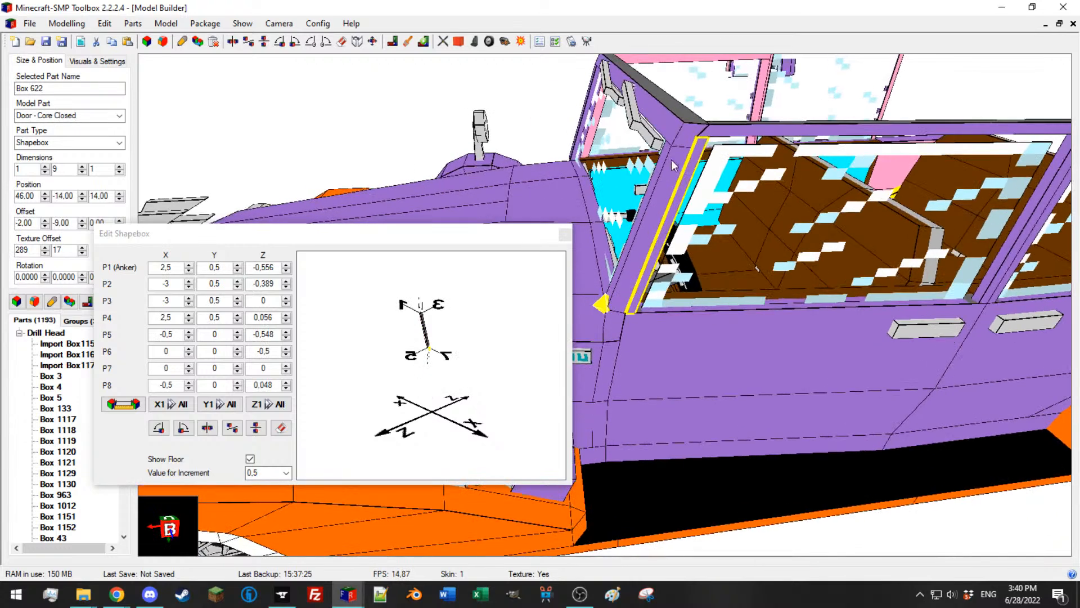
scroll(666, 157, "up", 3)
double_click(666, 157)
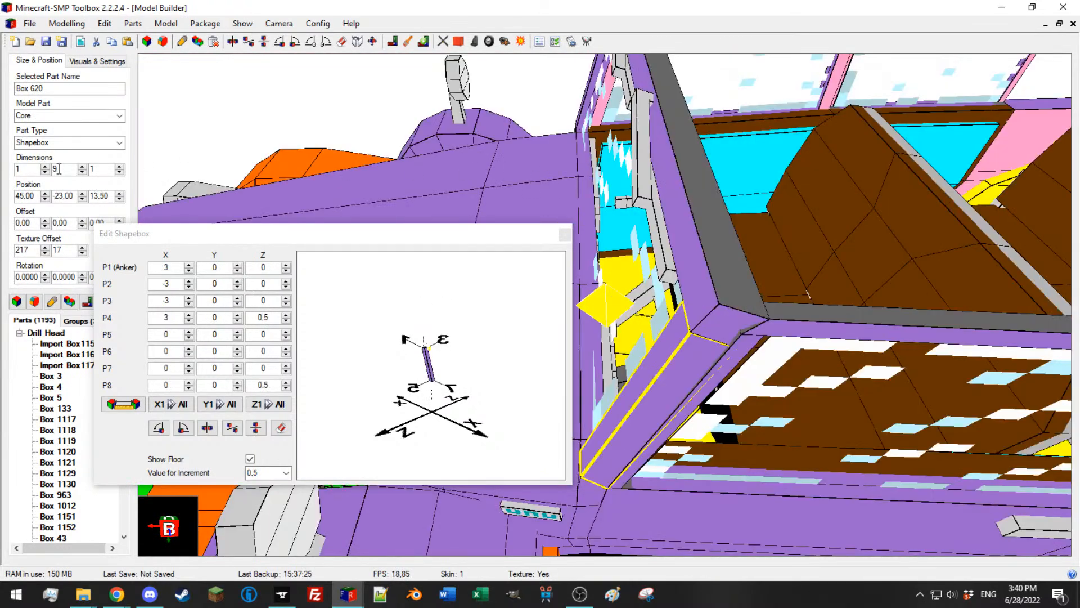
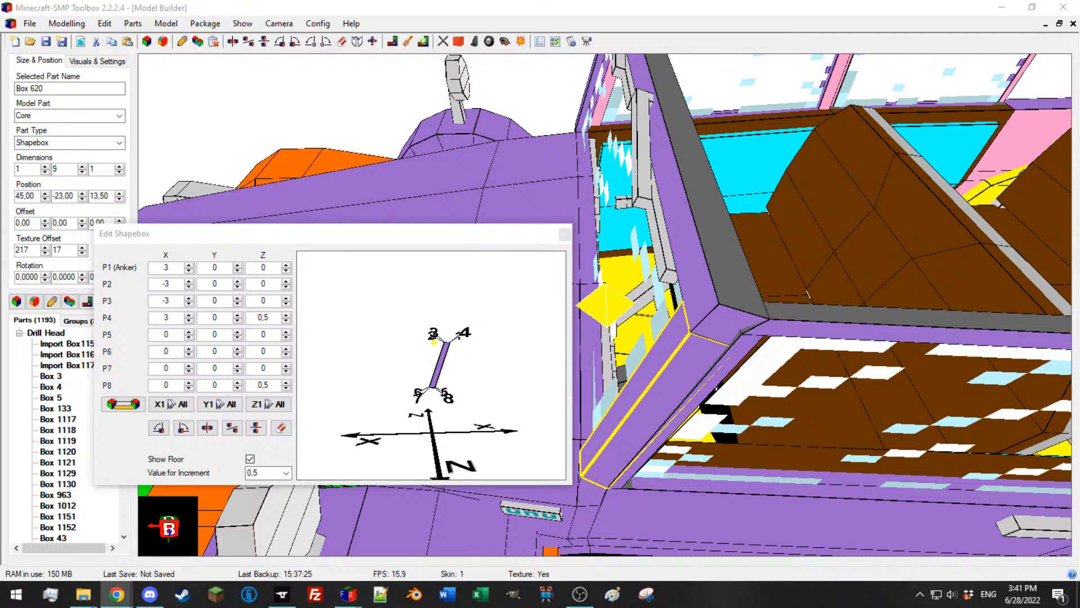
Step: Set the X offsets of P2 and P3 on the driver-side front door window's front pillar to -3,167
right_click_drag(785, 262, 786, 292)
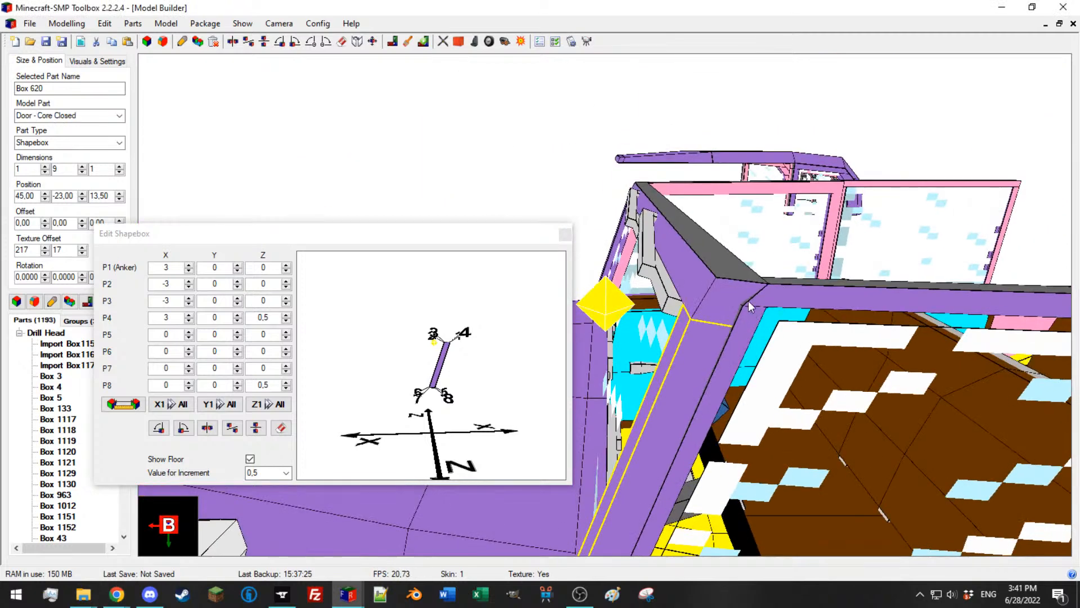
left_click(751, 307)
scroll(710, 226, "down", 4)
right_click_drag(663, 179, 664, 200)
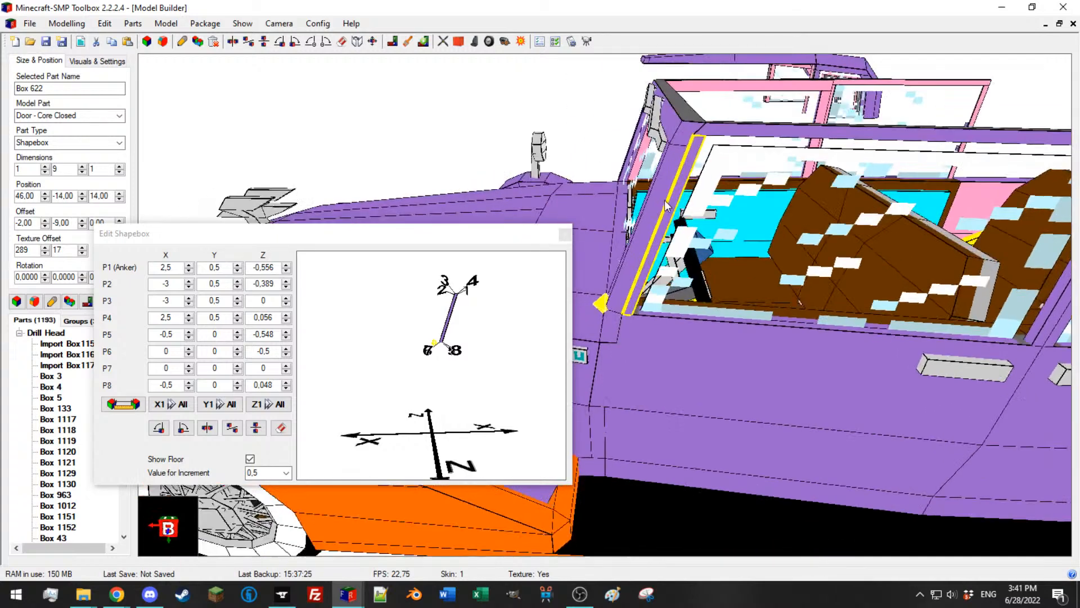
left_click(175, 282)
type(",167")
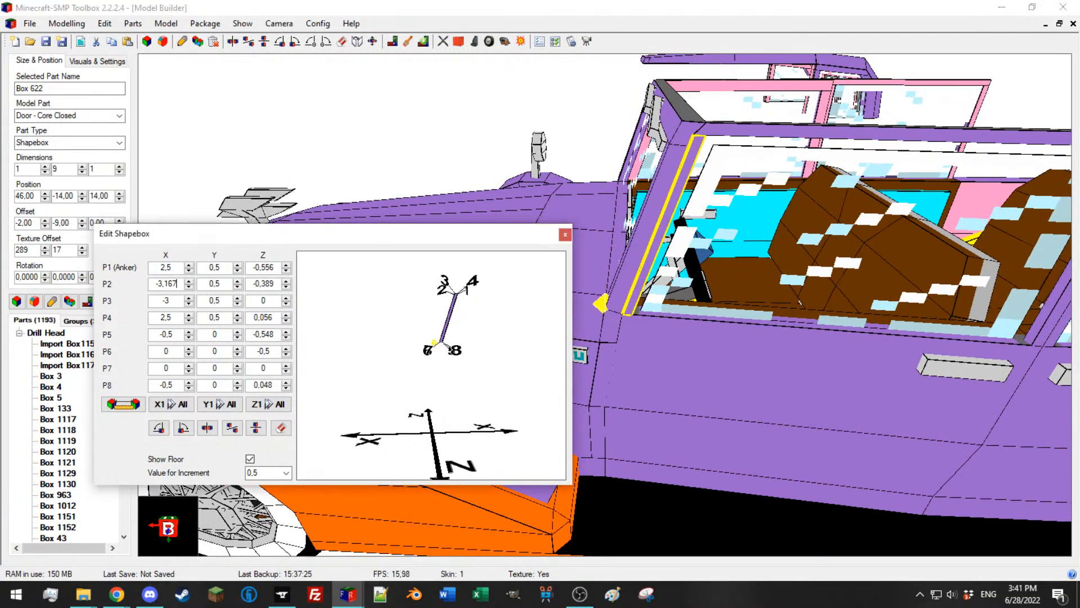
double_click(175, 285)
key("ctrl+c")
double_click(177, 302)
key("ctrl+v")
middle_click_drag(741, 209, 711, 186)
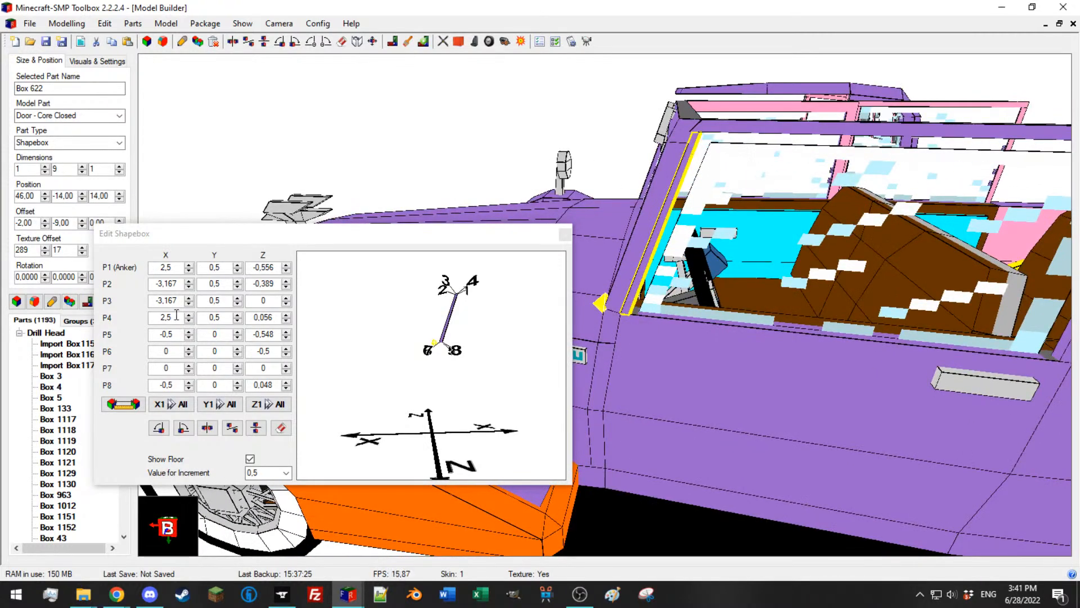
middle_click_drag(629, 219, 636, 218)
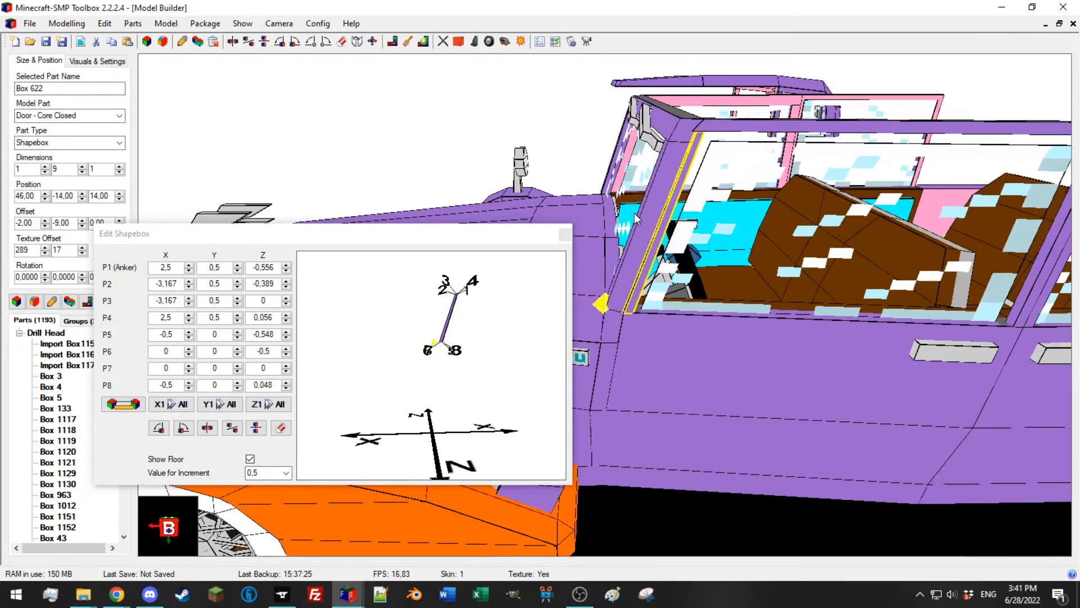
Step: Set the same pillar's P1 and P4 X offsets to 3,167 and lower both by one 0,5 increment
double_click(170, 267)
key("ctrl+v")
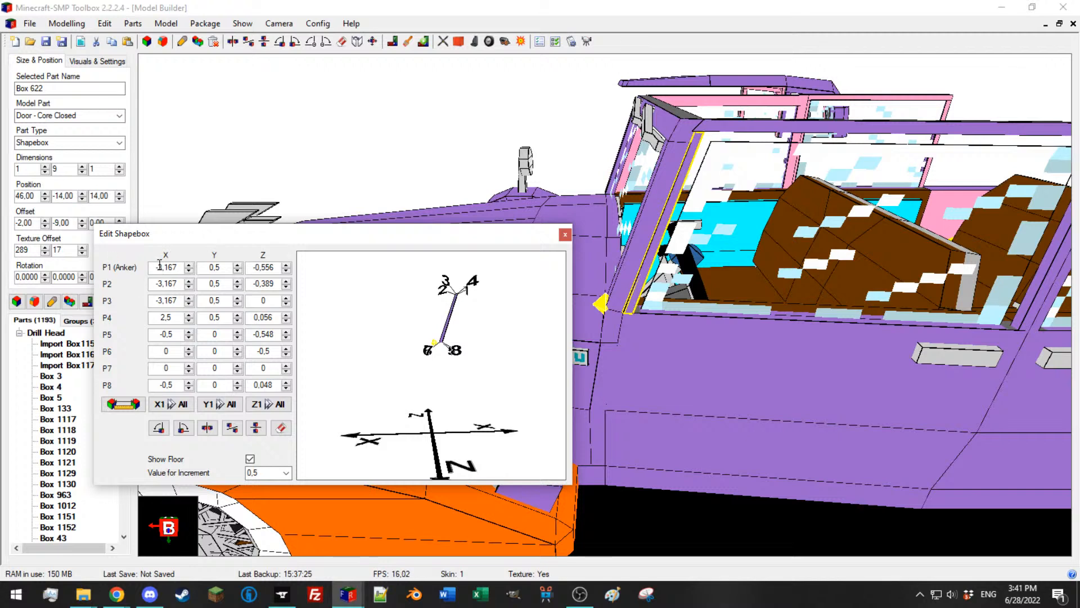
left_click(160, 268)
key("BackSpace")
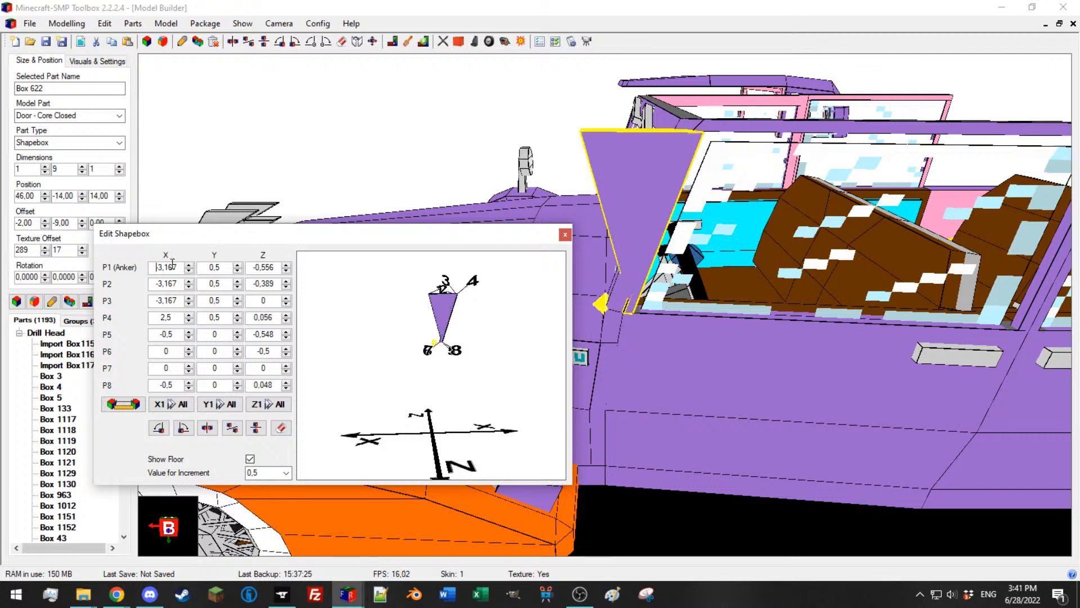
left_click_drag(174, 317, 137, 320)
key("ctrl+v")
left_click(158, 321)
key("BackSpace")
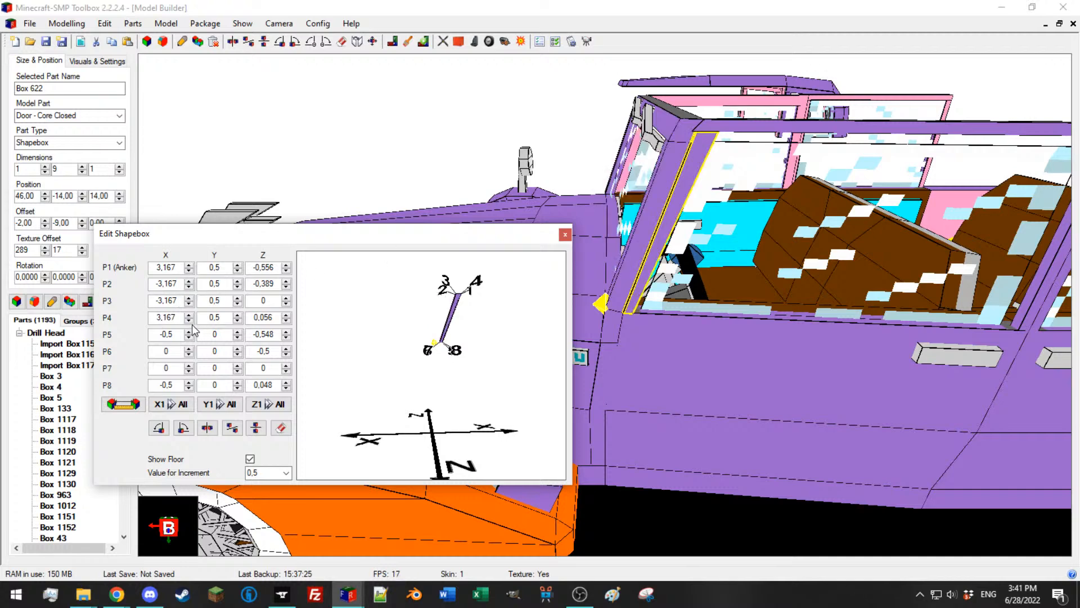
left_click(189, 320)
left_click(189, 270)
Step: Set the X offsets of P6 and P7 on the front door window's upper frame rail to -0,167
left_click(569, 172)
mouse_move(568, 166)
left_mouse_down()
mouse_move(554, 164)
mouse_move(563, 166)
left_mouse_up()
left_click(703, 132)
left_click_drag(673, 130, 629, 130)
middle_click_drag(627, 127, 624, 126)
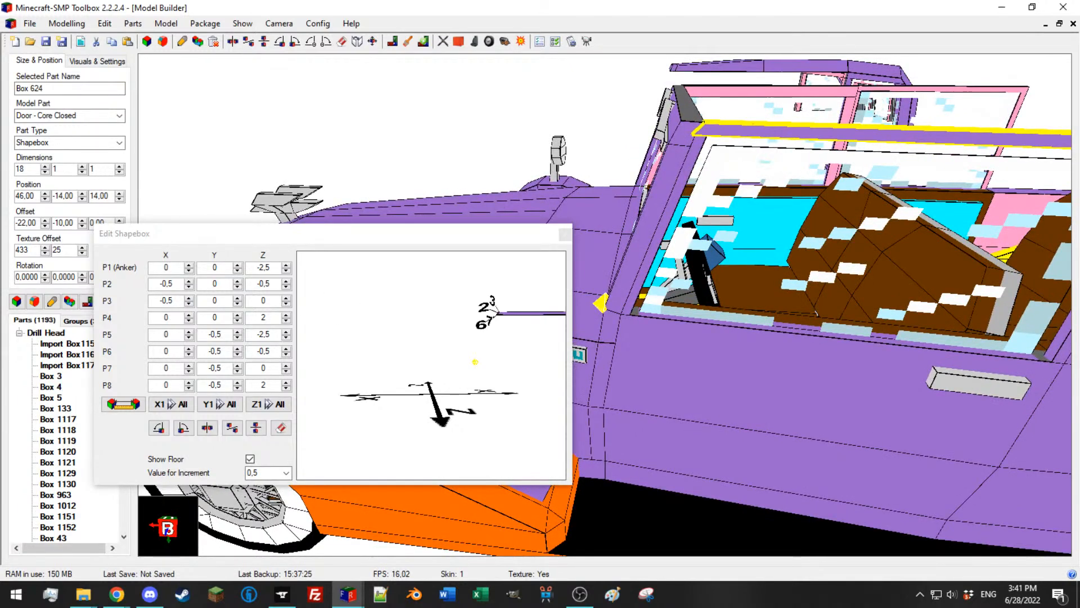
left_click_drag(543, 260, 450, 310)
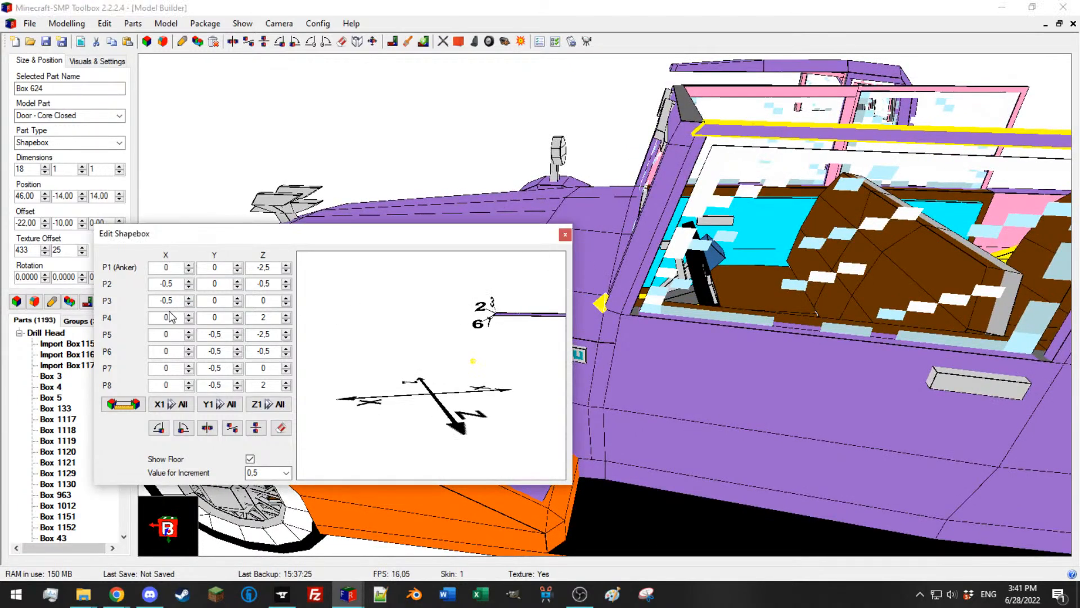
double_click(169, 352)
key("ctrl+v")
double_click(168, 369)
key("ctrl+v")
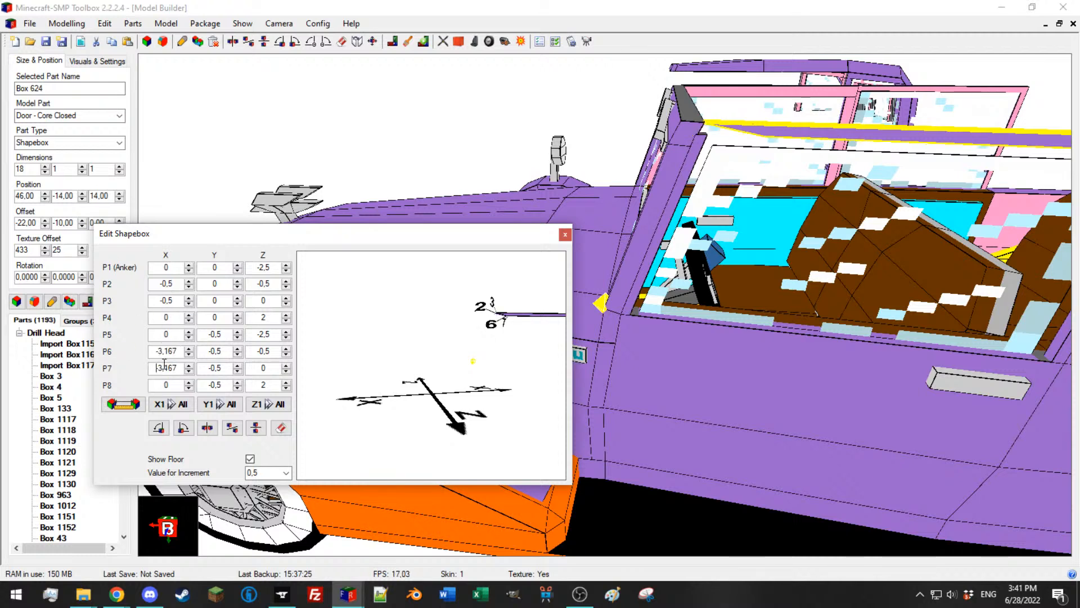
left_click(189, 349)
left_click(189, 366)
left_click(189, 366)
left_click(189, 365)
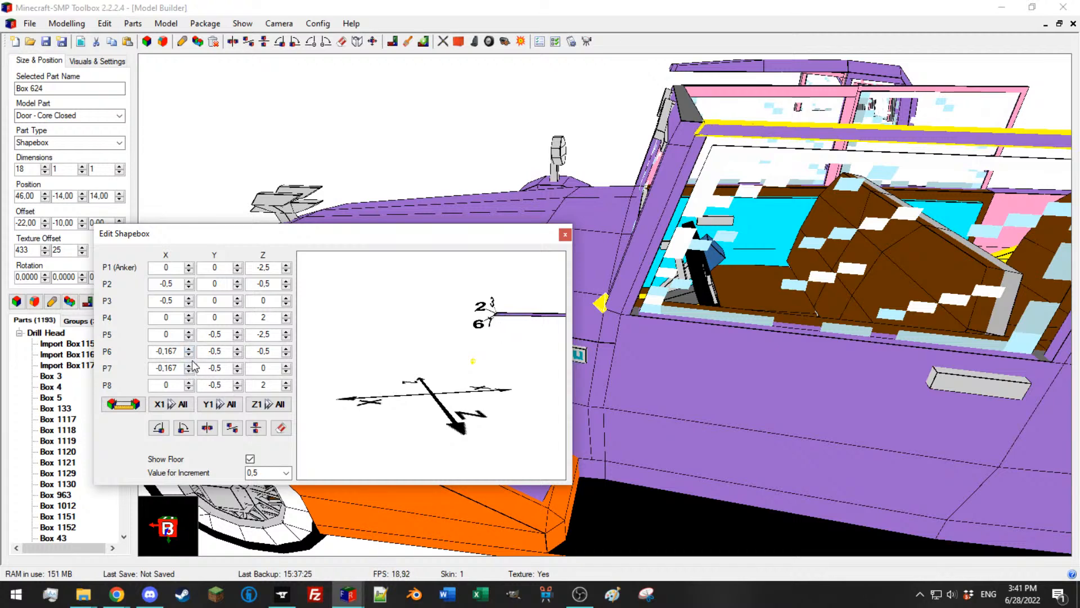
Step: Check the upper rail's slanted front end and set its P2 and P3 X offsets to -0,333
left_click_drag(733, 208, 736, 173)
left_click(704, 183)
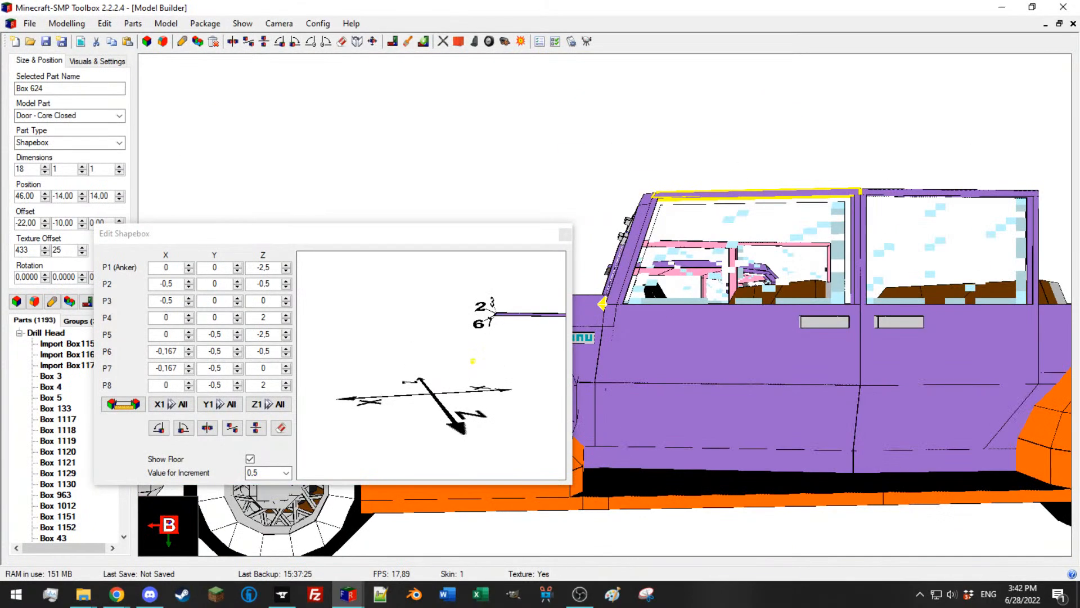
key("alt+Tab")
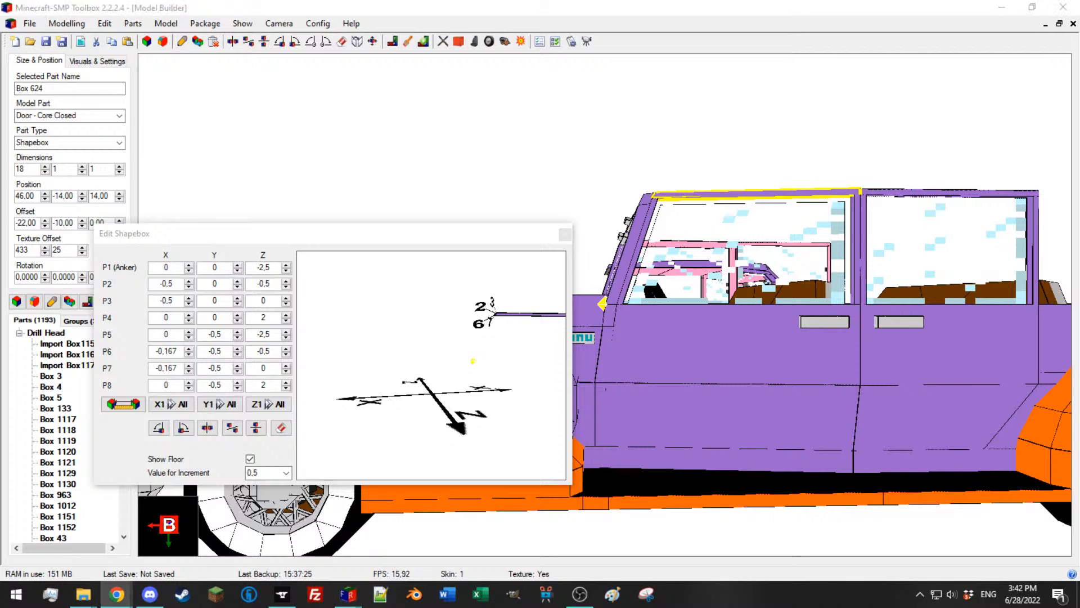
left_click_drag(669, 243, 646, 168)
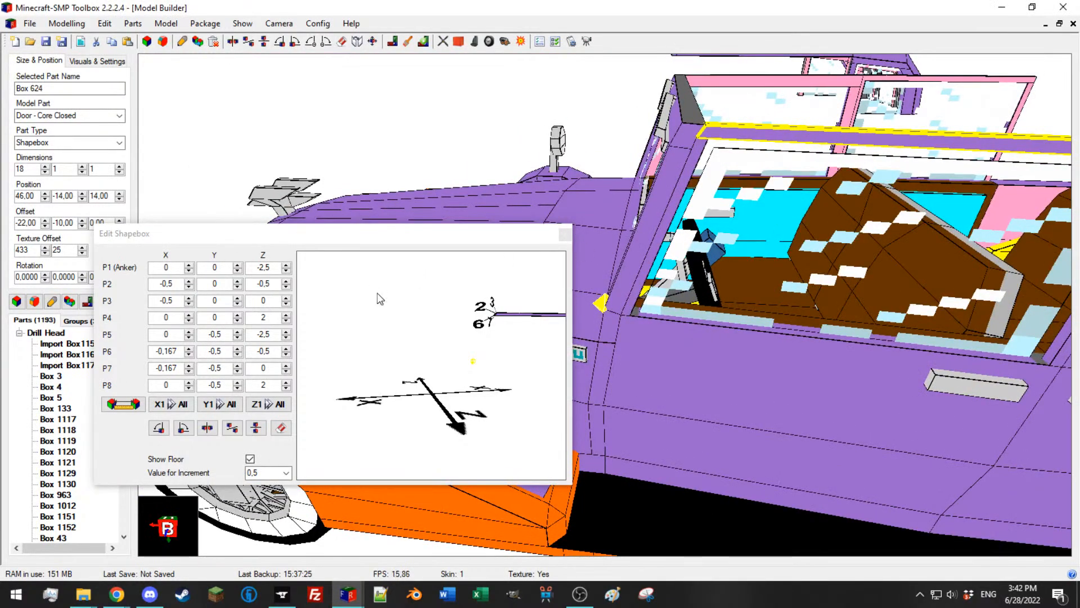
left_click_drag(704, 163, 706, 160)
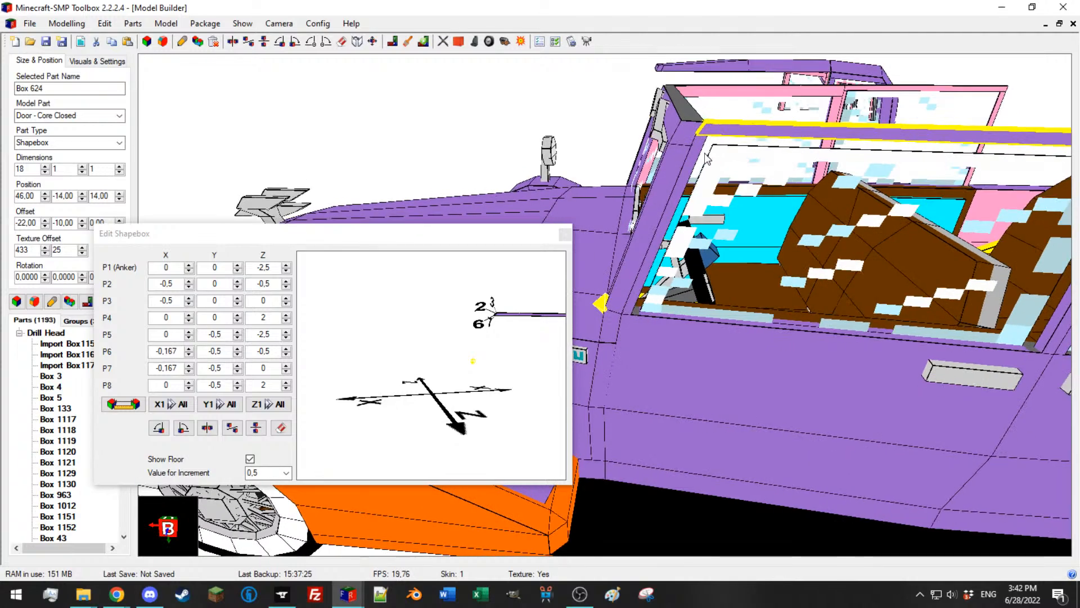
left_click_drag(457, 330, 443, 338)
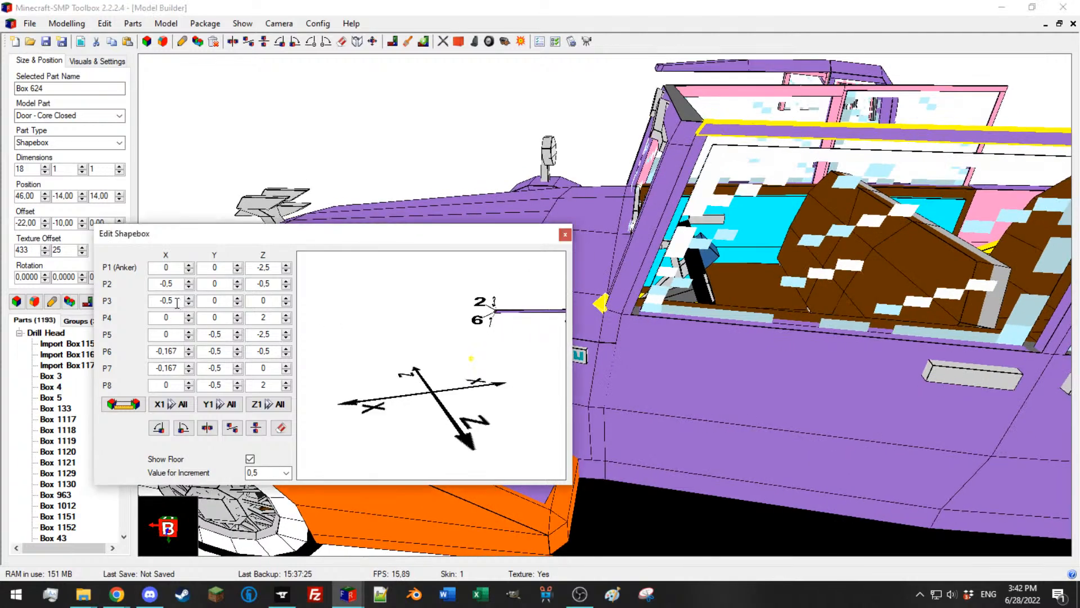
type("333")
left_click(179, 285)
type("-0,33")
Step: Set the windshield top bar's X offsets to 0,333 for P1 and P4 and -0,333 for P2 and P3, then close the shapebox editor
left_click_drag(770, 164, 701, 141)
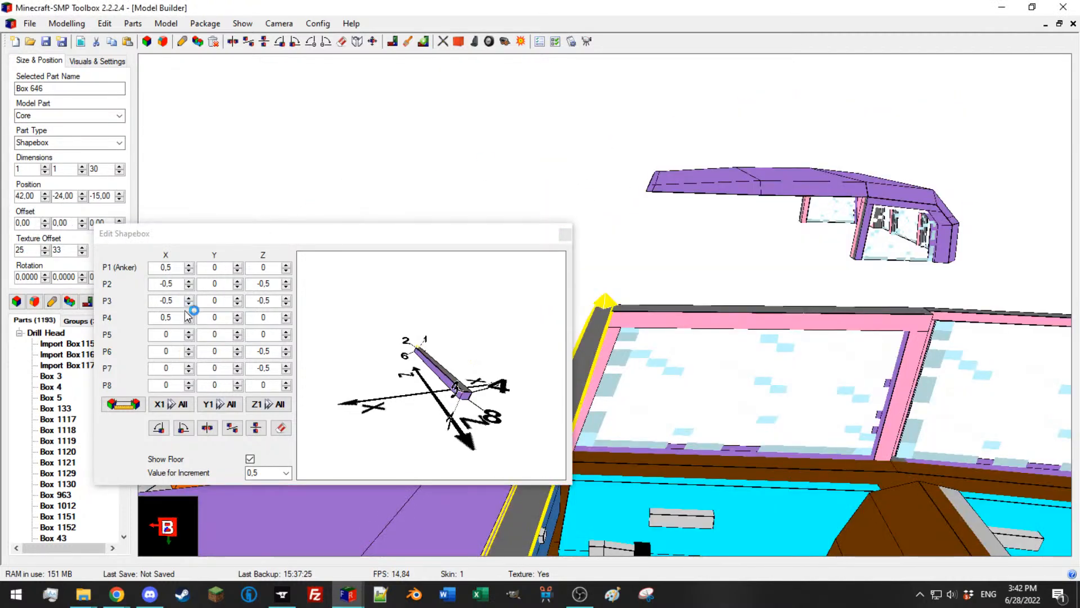
left_click(176, 317)
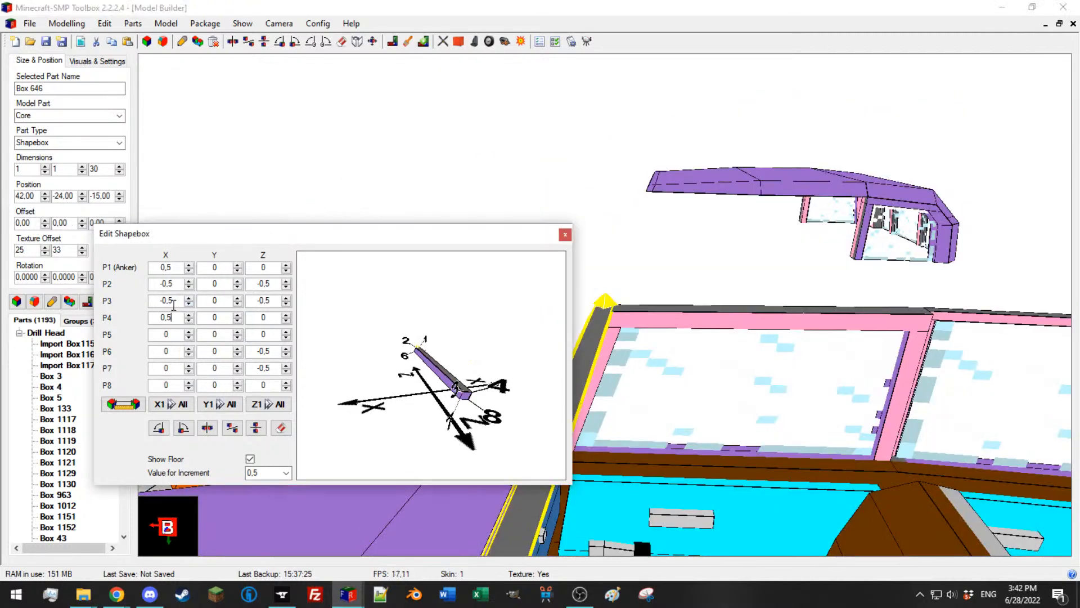
left_click(170, 302)
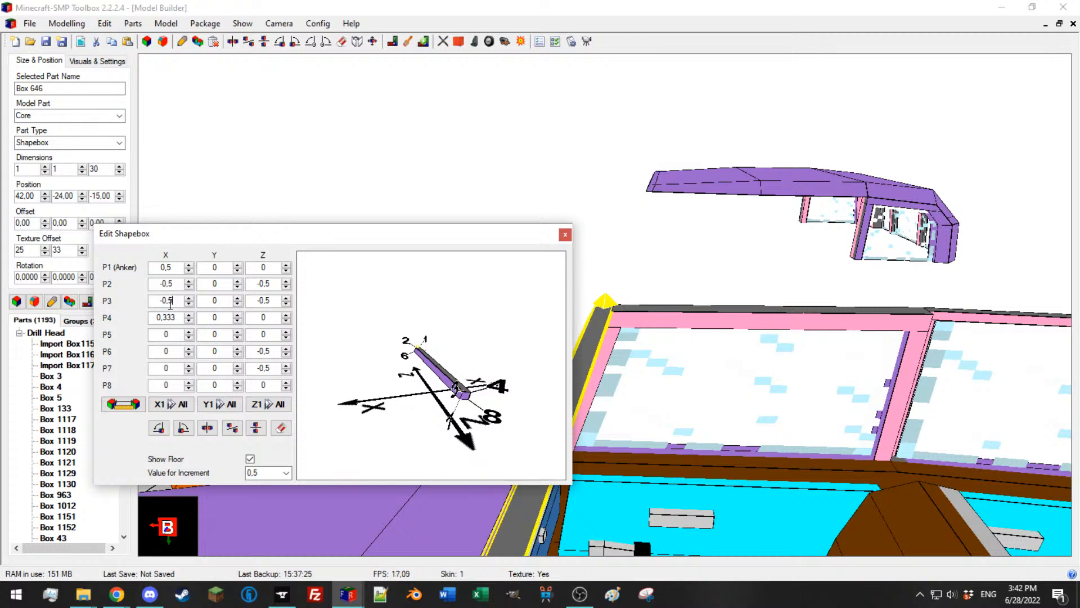
left_click(174, 283)
key("BackSpace")
type("33")
left_click(169, 269)
key("BackSpace")
key("BackSpace")
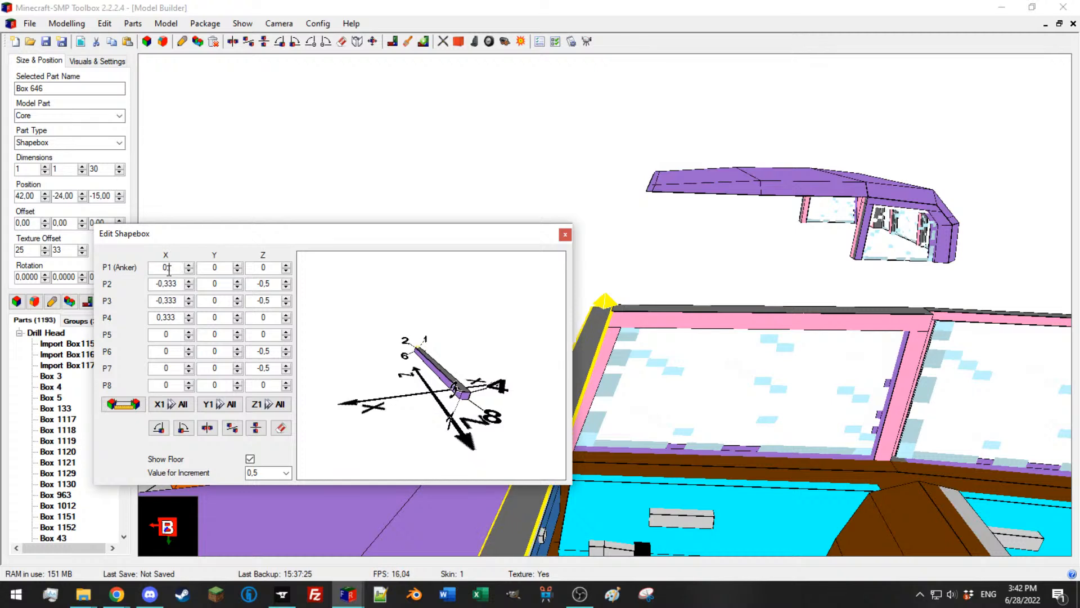
type(",333")
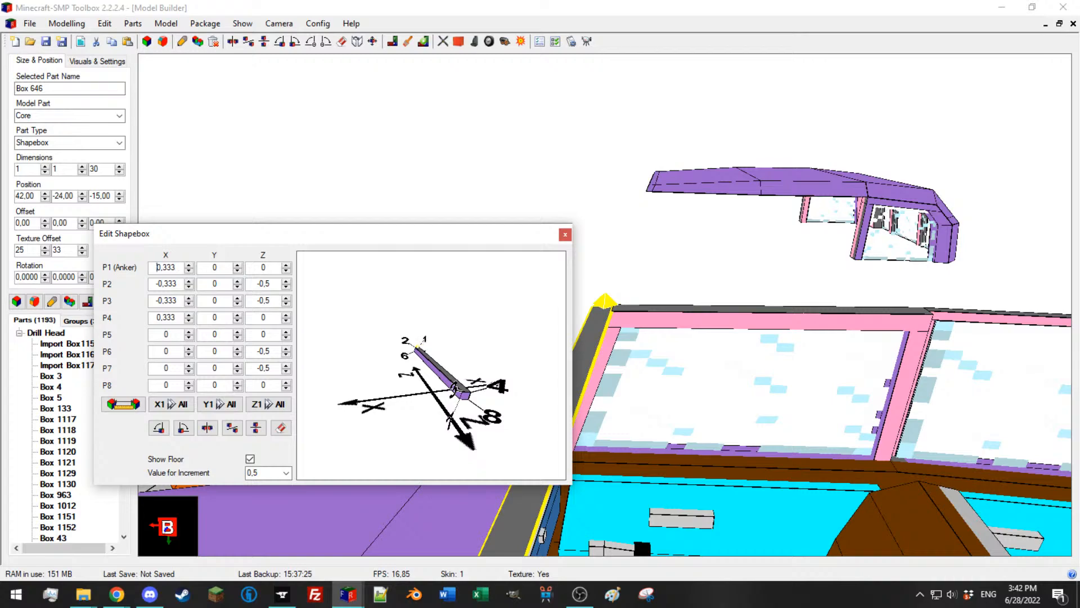
left_click(565, 235)
Step: Select the old front door window frame's three parts on the passenger side and move them clear to Z position -25
middle_click_drag(566, 235, 572, 225)
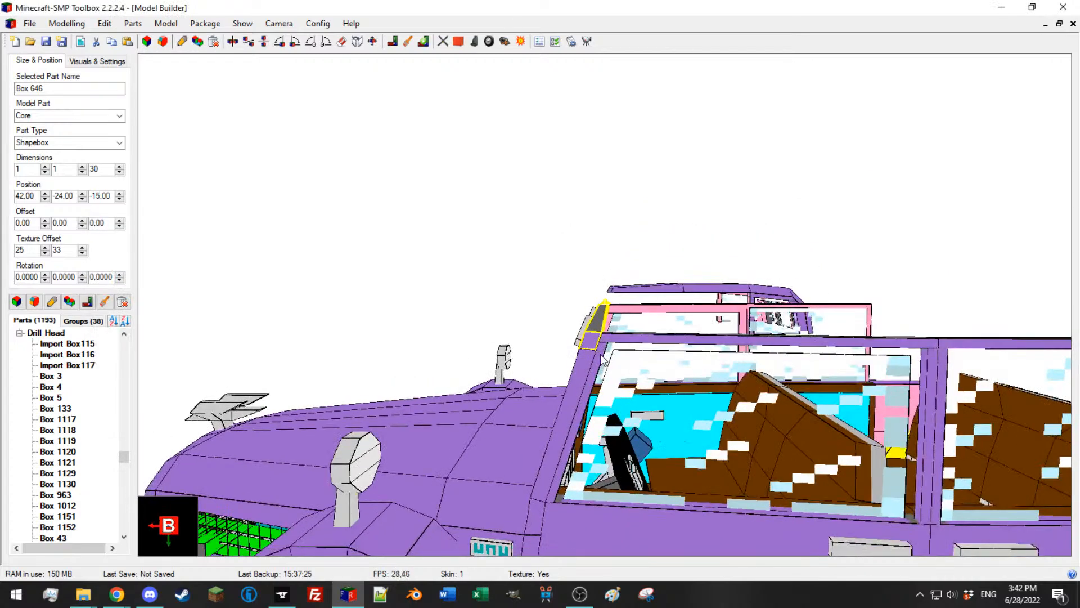
left_click(601, 354)
right_click_drag(603, 356, 647, 258)
middle_click_drag(652, 259, 721, 281)
scroll(658, 193, "down", 5)
left_click(728, 211)
left_click(698, 308, "ctrl")
left_click(712, 333, "ctrl")
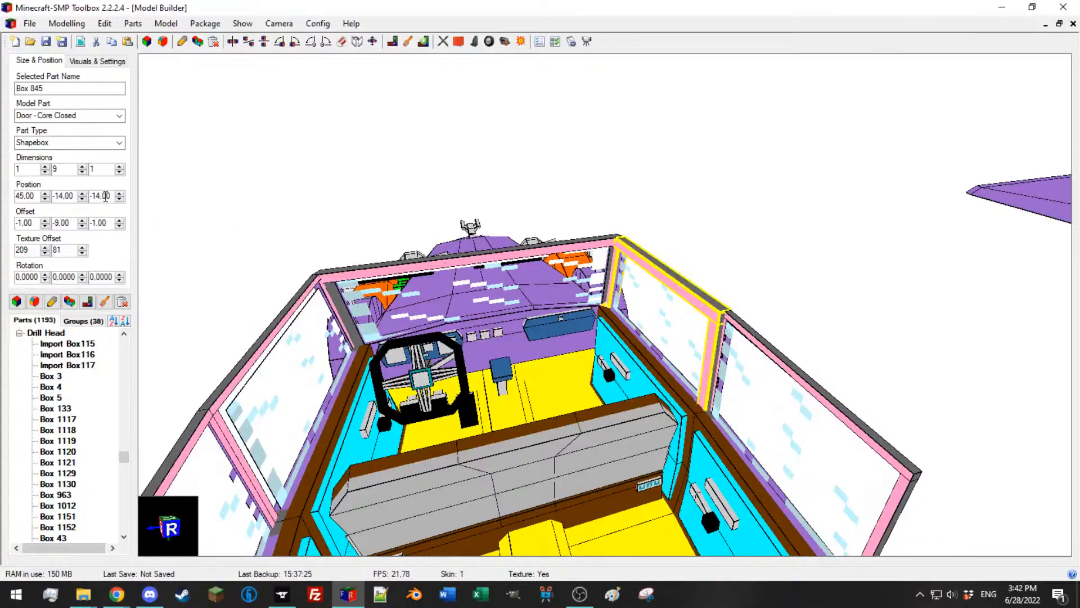
scroll(107, 194, "down", 5)
Step: Mirror-copy the driver's-side slimmed front pillar, upper rail and rear pillar to the passenger side and set their Z position to -14
left_click(198, 340)
middle_click_drag(372, 336, 646, 316)
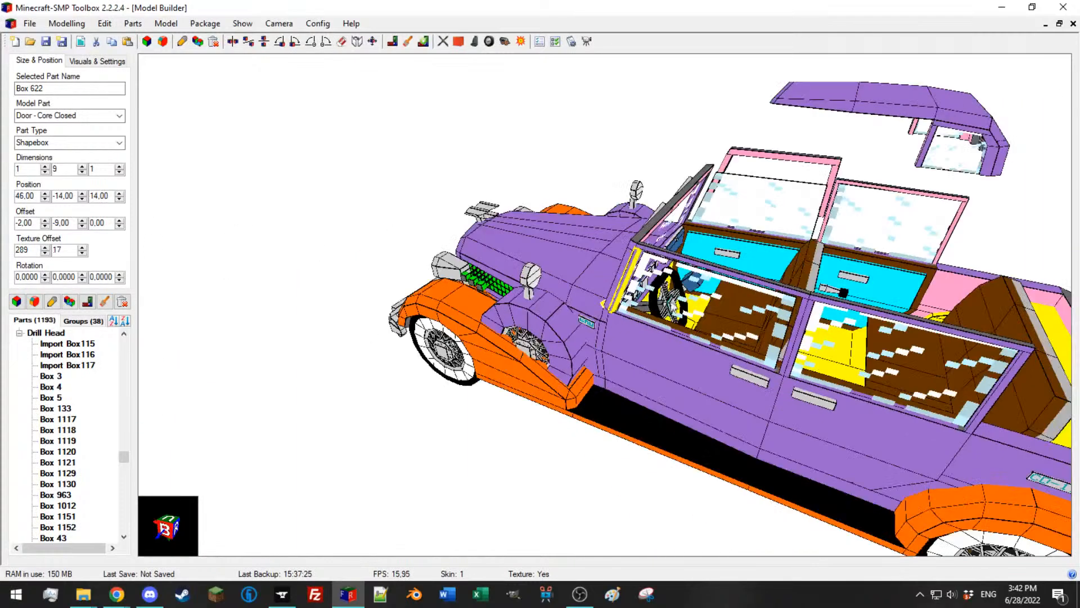
left_click(705, 269, "ctrl")
left_click(802, 314, "ctrl")
middle_click_drag(801, 313, 703, 308)
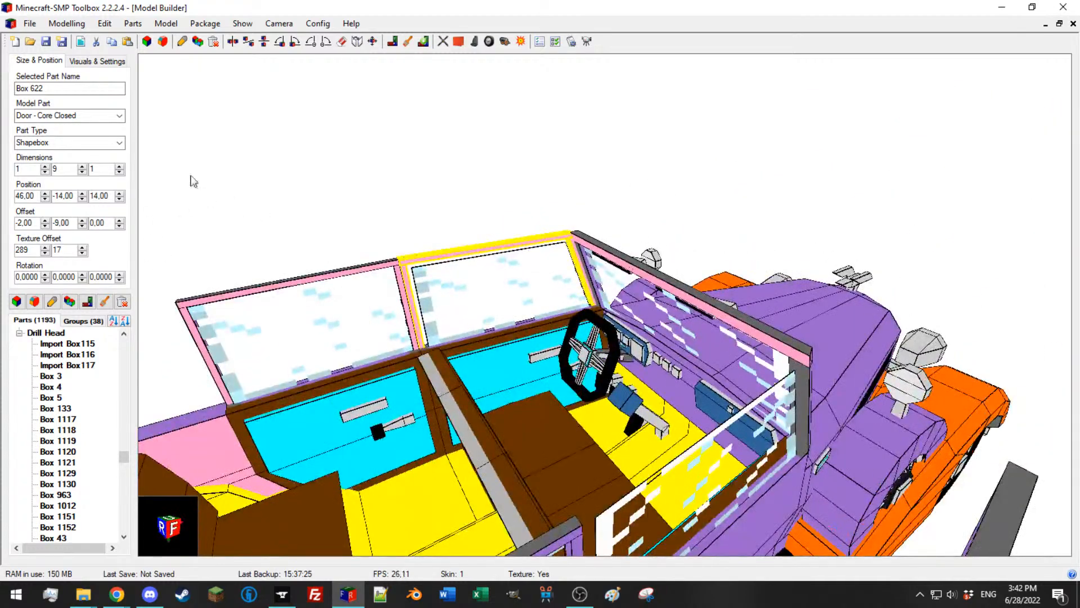
left_click(357, 41)
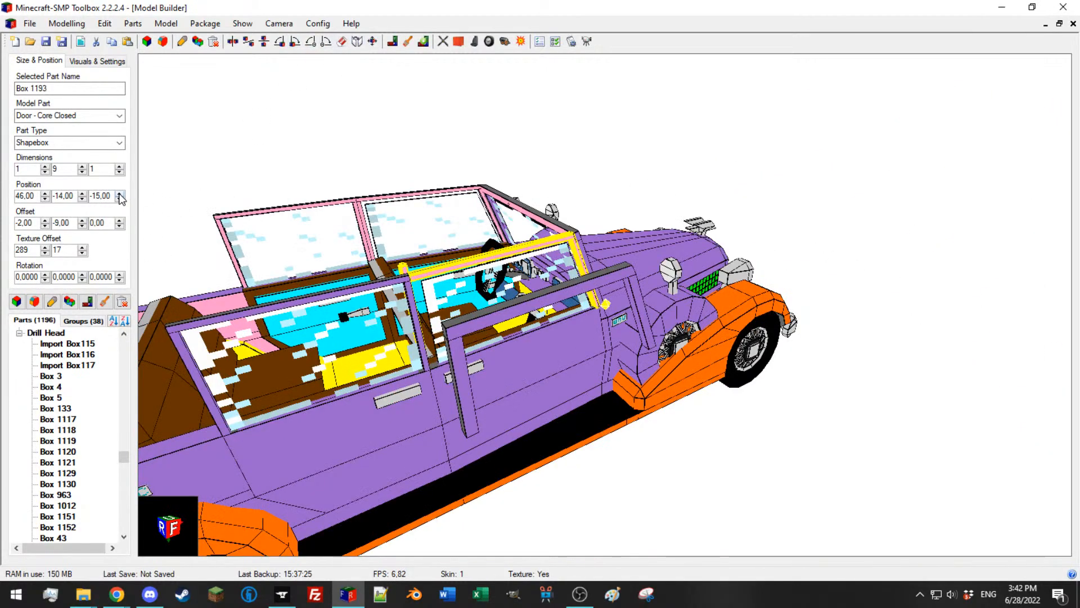
left_click(119, 194)
Step: Shift the mirrored frame parts together in Z offset until the front pillar's value is -1,00
middle_click_drag(419, 242, 183, 262)
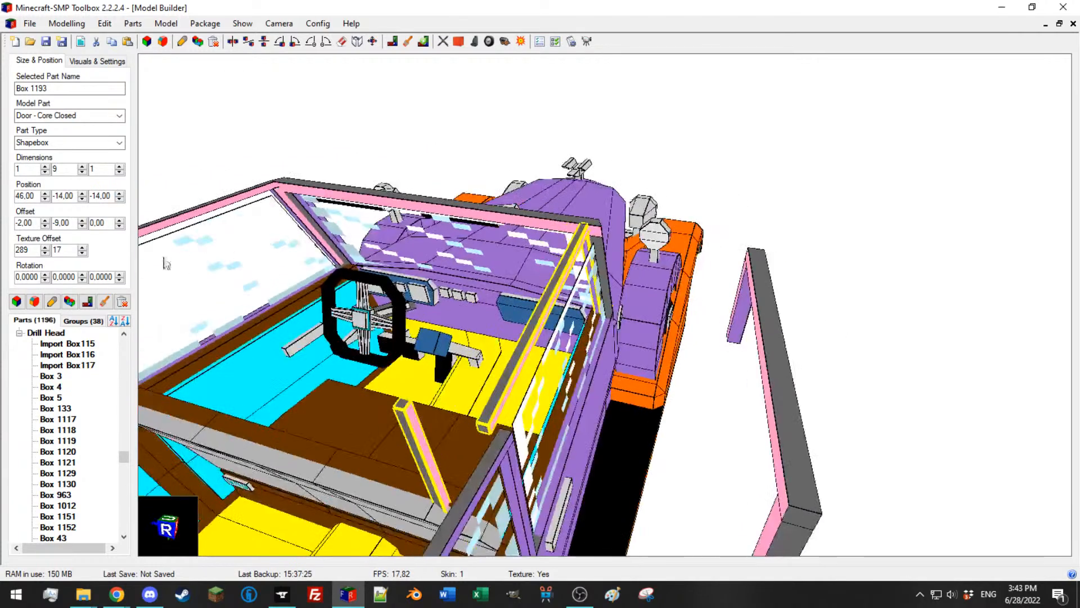
left_click(120, 220)
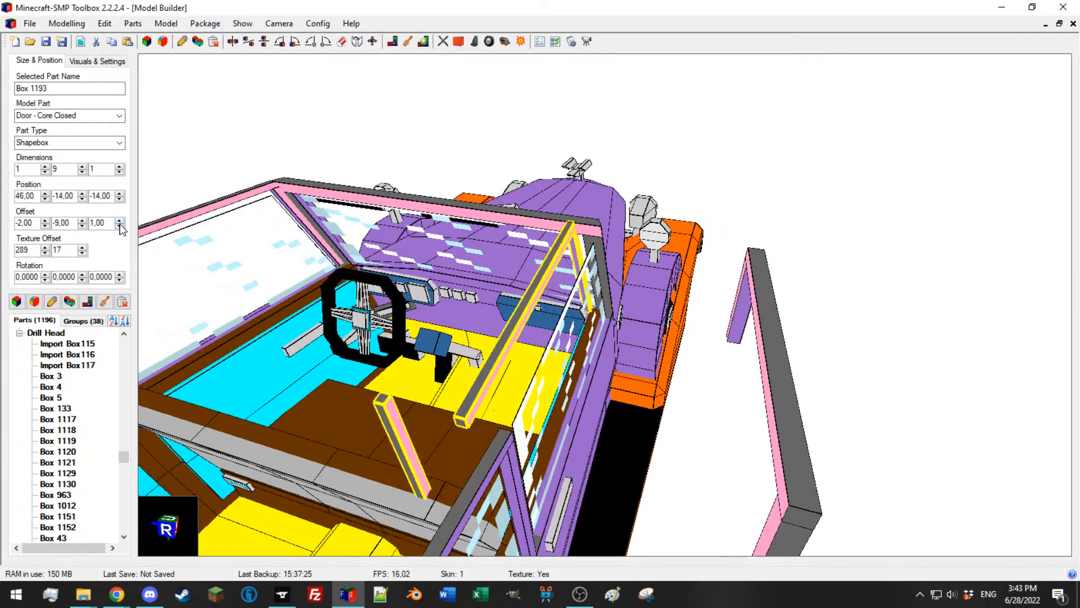
left_click(120, 225)
left_click(121, 226)
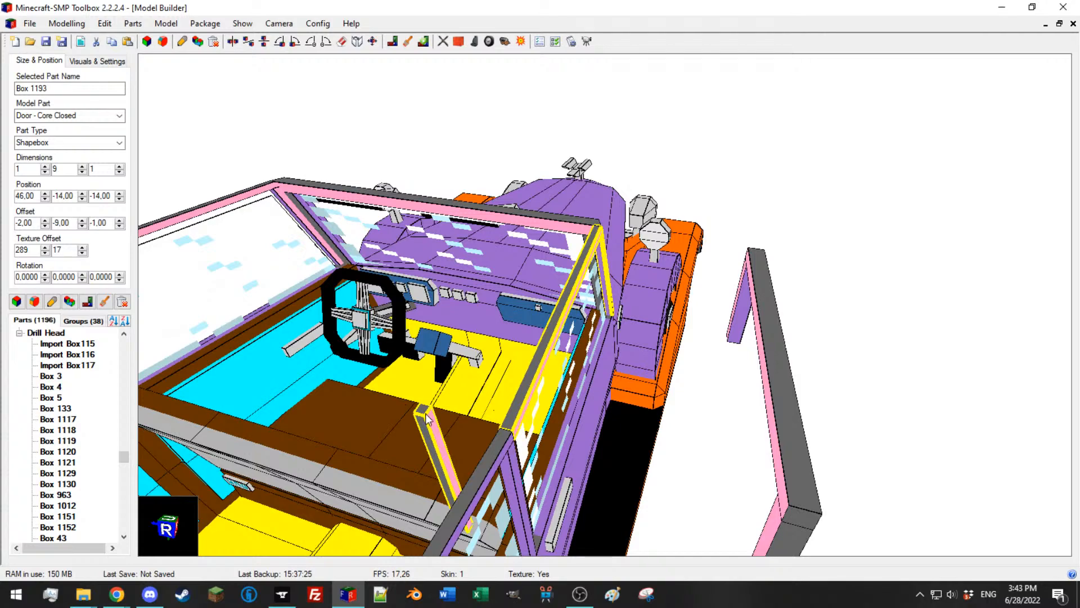
Step: Lower only the mirrored rear pillar's Z offset by four increments to align it with the upper rail
left_click(428, 419)
left_click(121, 227)
left_click(121, 227)
left_click(122, 226)
left_click(122, 227)
Step: Apply the old parts' texture offsets to the mirrored ones: front pillar 209/81, upper rail 473/121, rear pillar 457/97
middle_click_drag(419, 276, 540, 224)
left_click(584, 277)
scroll(584, 277, "down", 2)
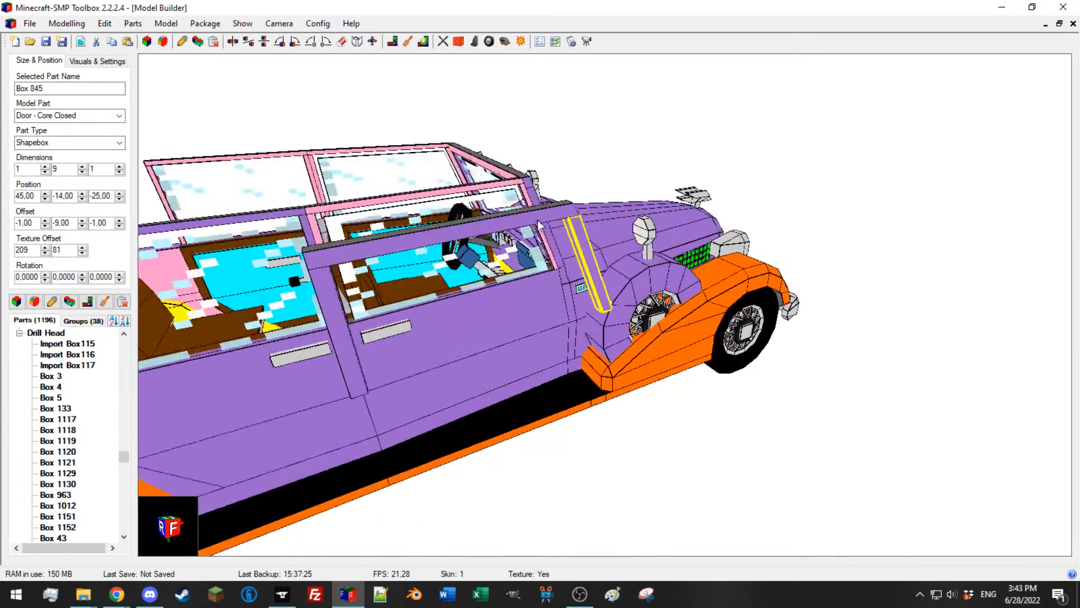
left_click(528, 201, "ctrl")
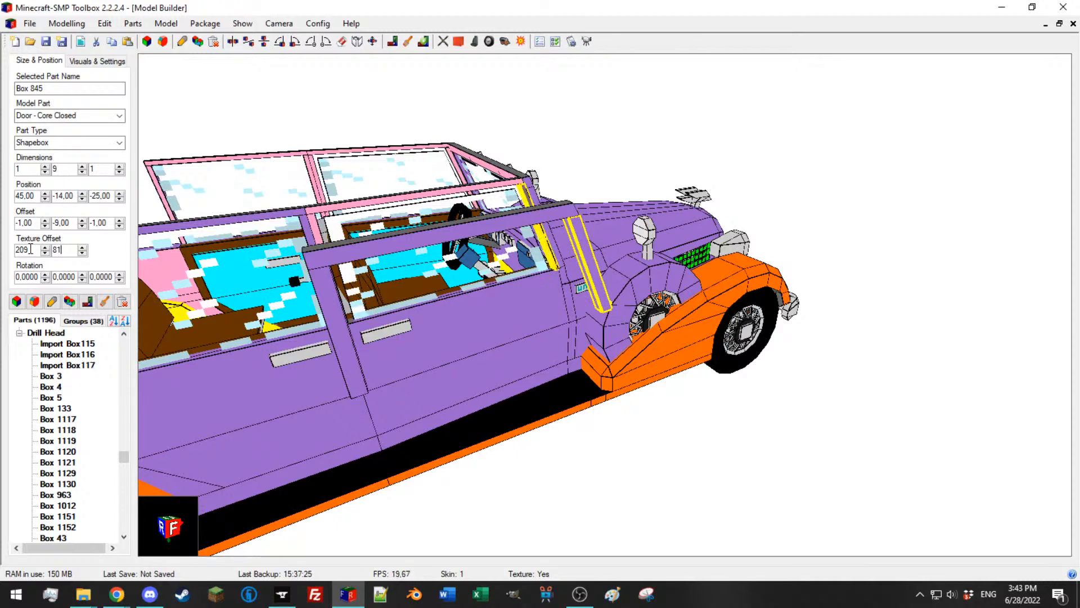
left_click(443, 241)
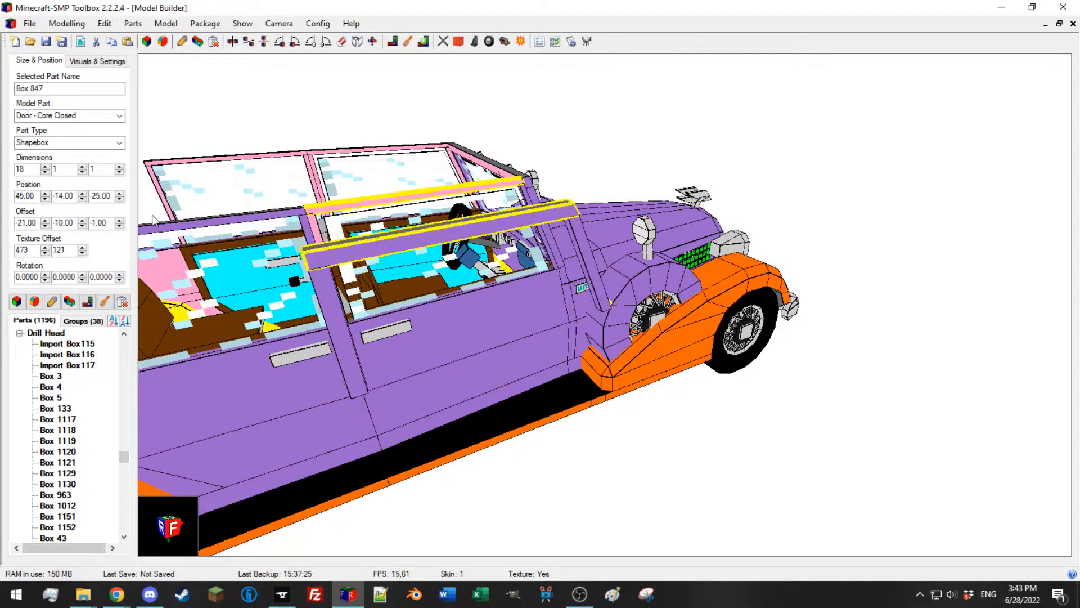
scroll(69, 246, "up", 1)
scroll(38, 251, "up", 1)
left_click(322, 287)
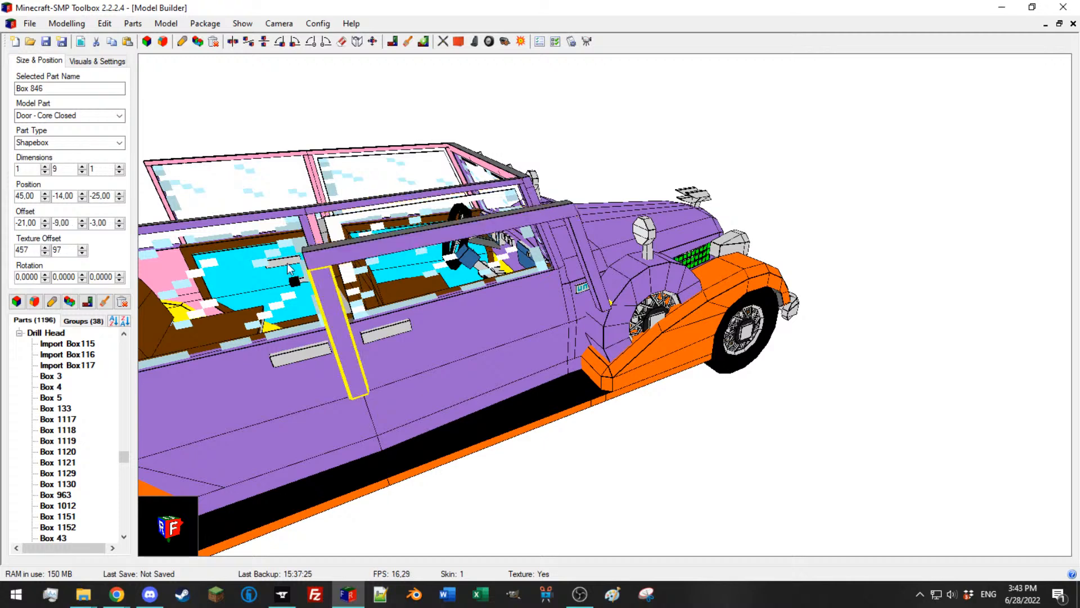
middle_click_drag(322, 287, 295, 265)
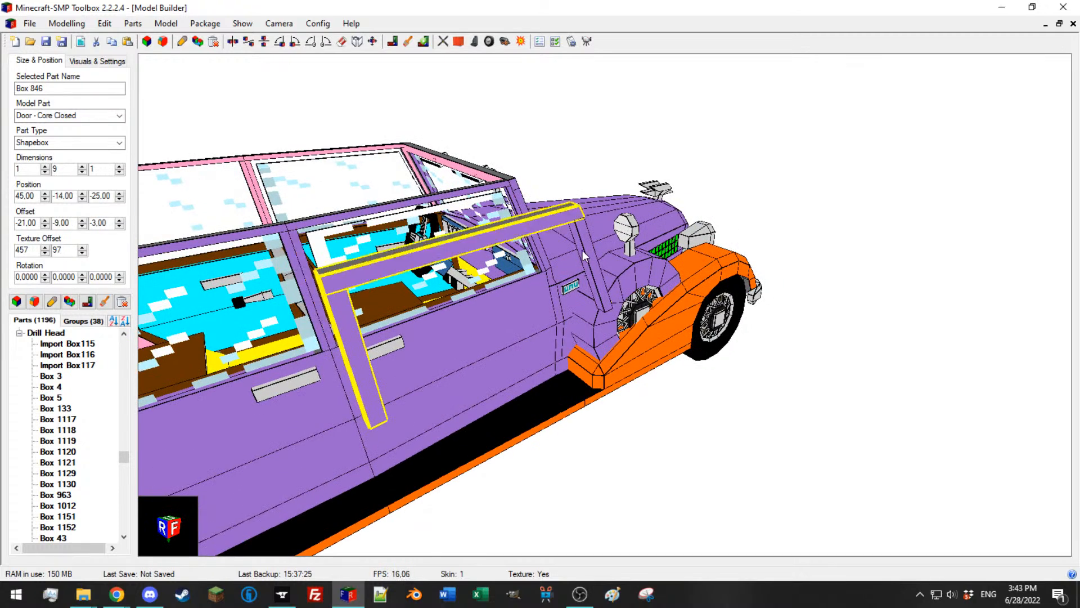
Step: Delete the three old front door frame parts that were moved aside from the passenger side
middle_click_drag(584, 251, 440, 217)
key("Delete")
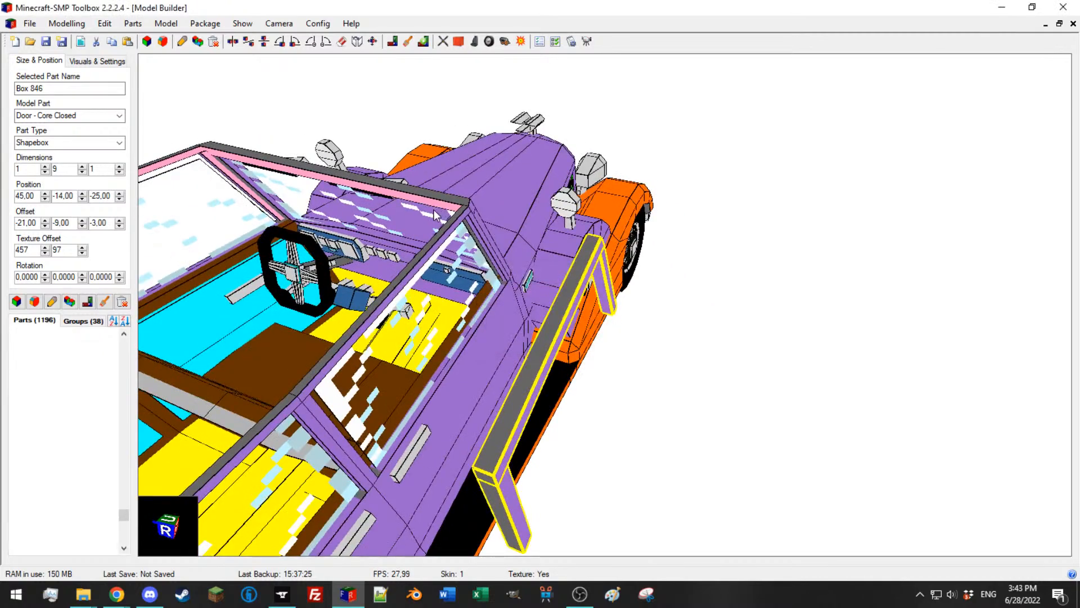
key("alt+Tab")
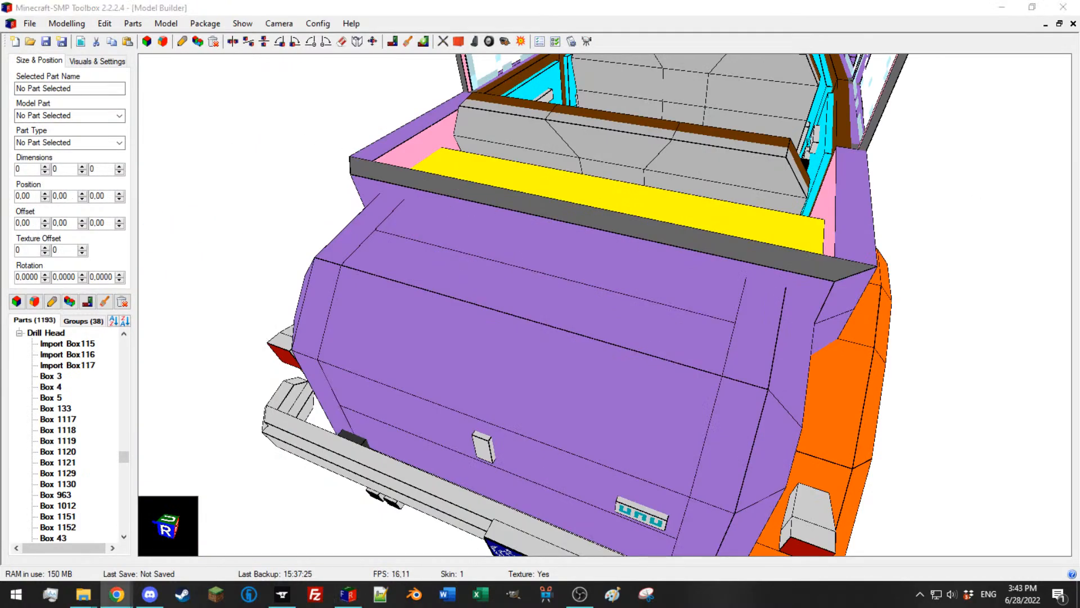
middle_click_drag(461, 171, 499, 207)
Step: Select the driver's-side front door glass pane, examine its shapebox and close the shapebox editor
left_click(341, 246)
scroll(393, 248, "up", 7)
middle_click_drag(621, 299, 601, 272)
left_click(52, 301)
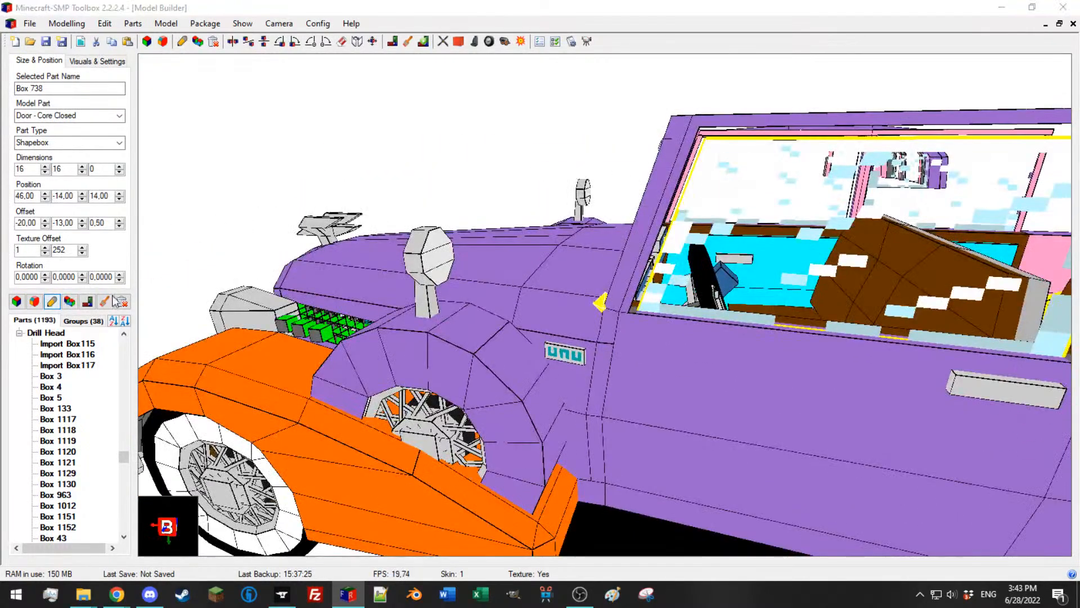
left_click_drag(344, 17, 524, 82)
left_click(680, 81)
Step: Try a Z offset of 0,25 on the driver's-side front door glass pane and settle on 0,75
middle_click_drag(786, 280, 776, 287)
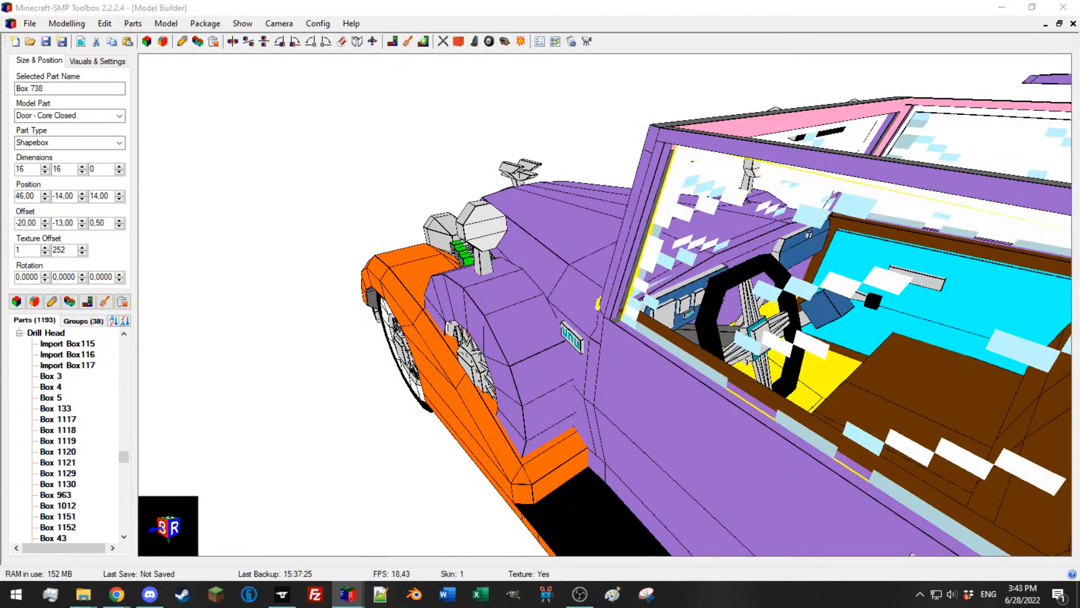
middle_click_drag(825, 216, 756, 205)
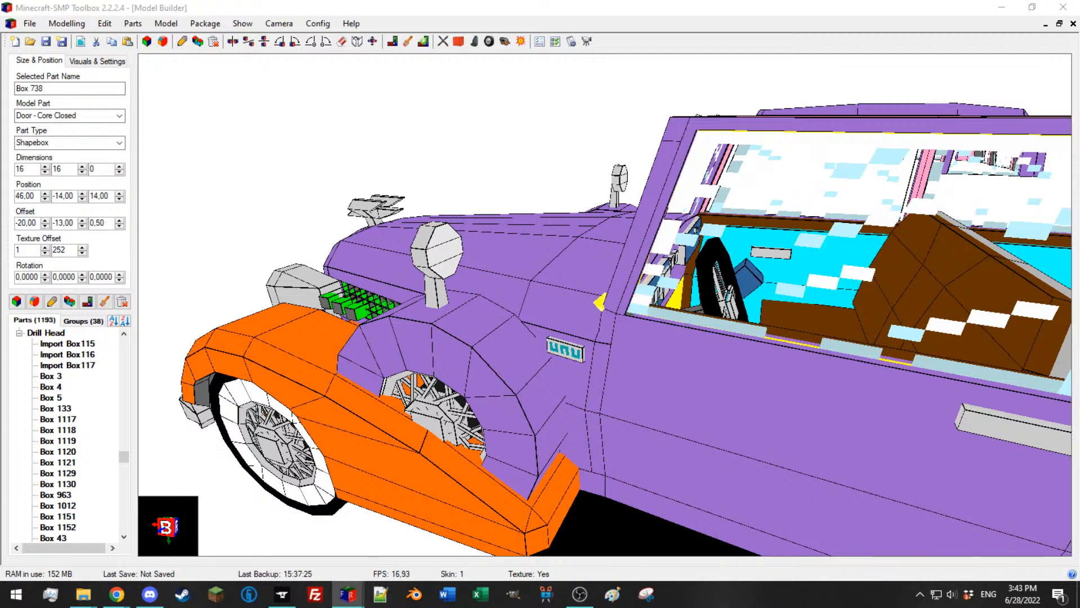
scroll(834, 281, "down", 2)
left_click_drag(833, 276, 429, 338)
scroll(788, 288, "up", 3)
left_click_drag(788, 291, 772, 336)
scroll(680, 290, "up", 2)
scroll(678, 289, "down", 4)
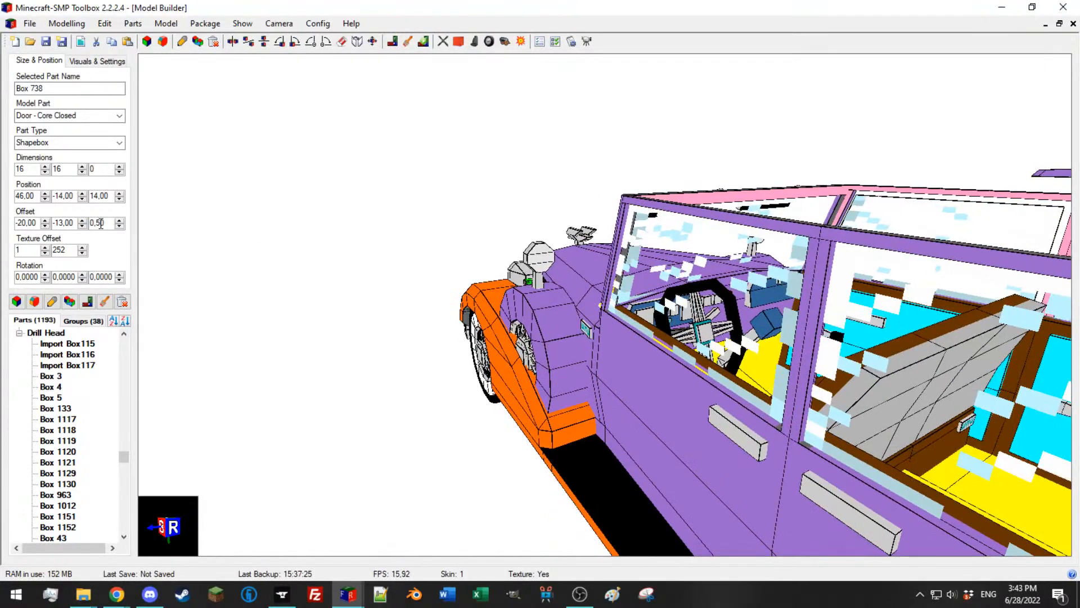
key("BackSpace")
key("BackSpace")
type("25")
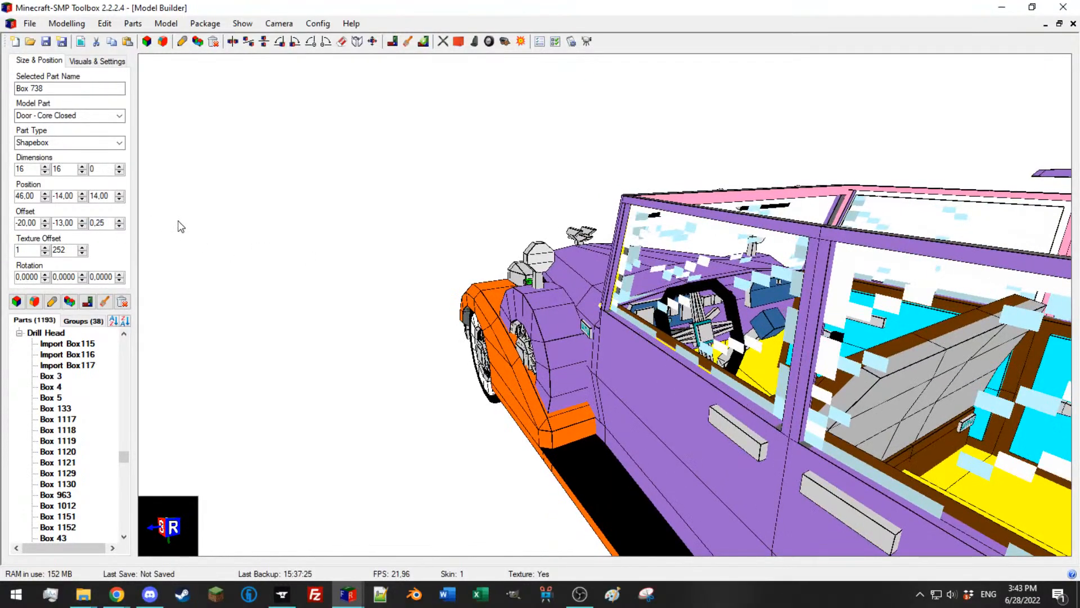
type("-")
left_click(120, 221)
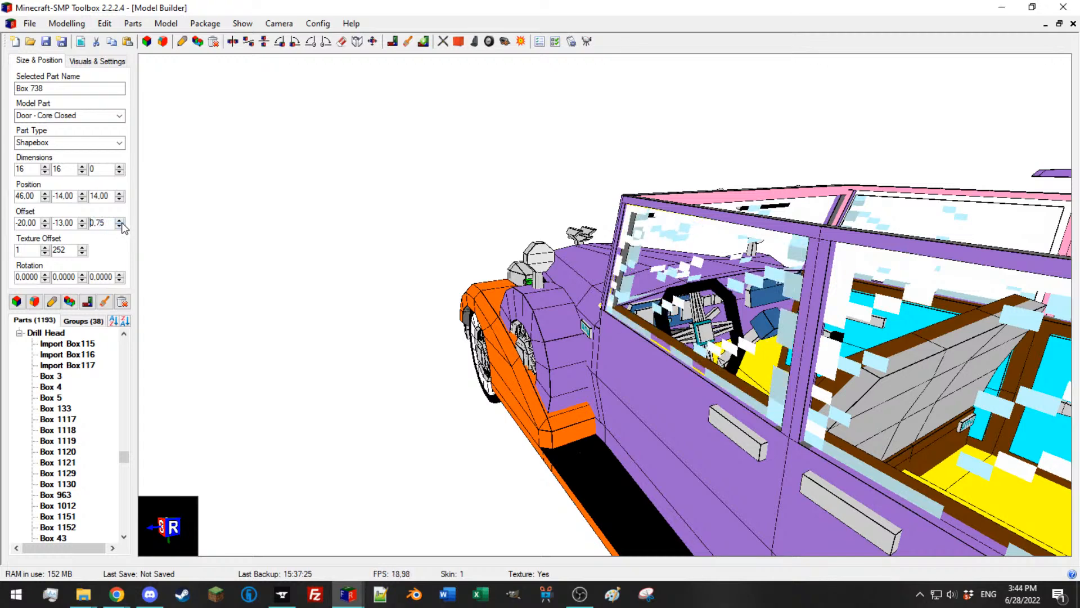
Step: Delete the old front door glass pane on the passenger side
scroll(315, 225, "down", 3)
left_click_drag(609, 218, 605, 136)
scroll(315, 226, "up", 6)
scroll(843, 170, "up", 4)
left_click(879, 149)
scroll(879, 148, "down", 5)
key("Delete")
Step: Mirror-copy the driver's-side front door glass pane to the passenger side and set the copy's Z offset to -0,75
left_click(589, 85)
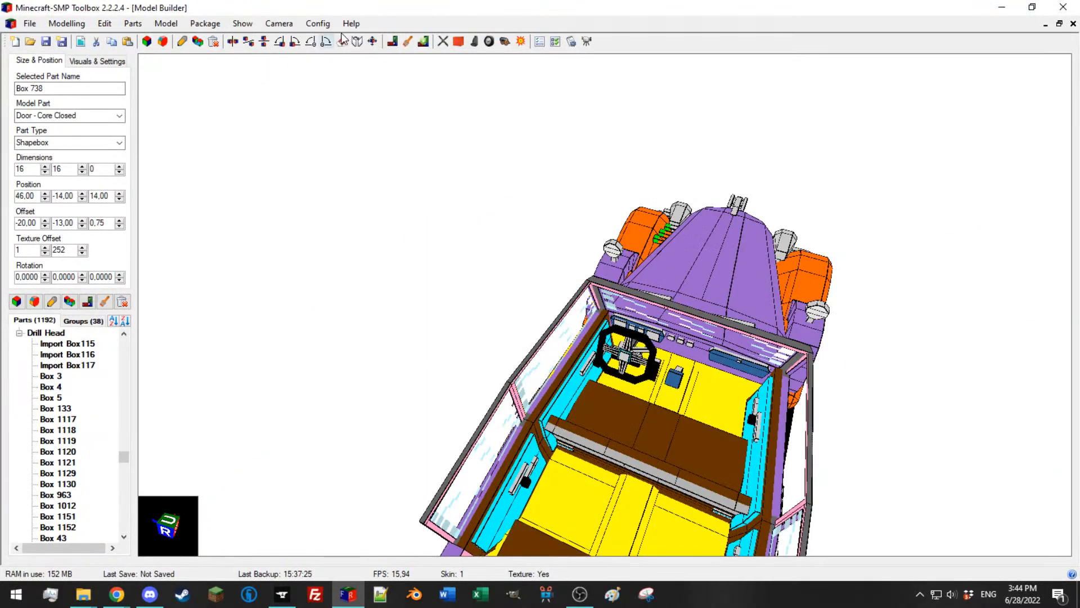
left_click(358, 42)
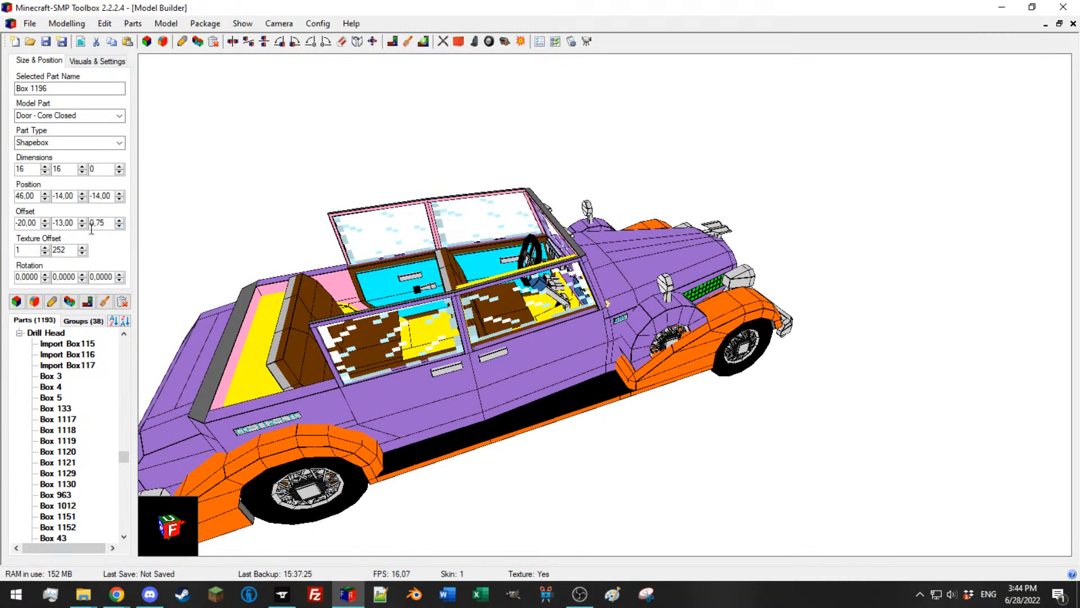
type("-")
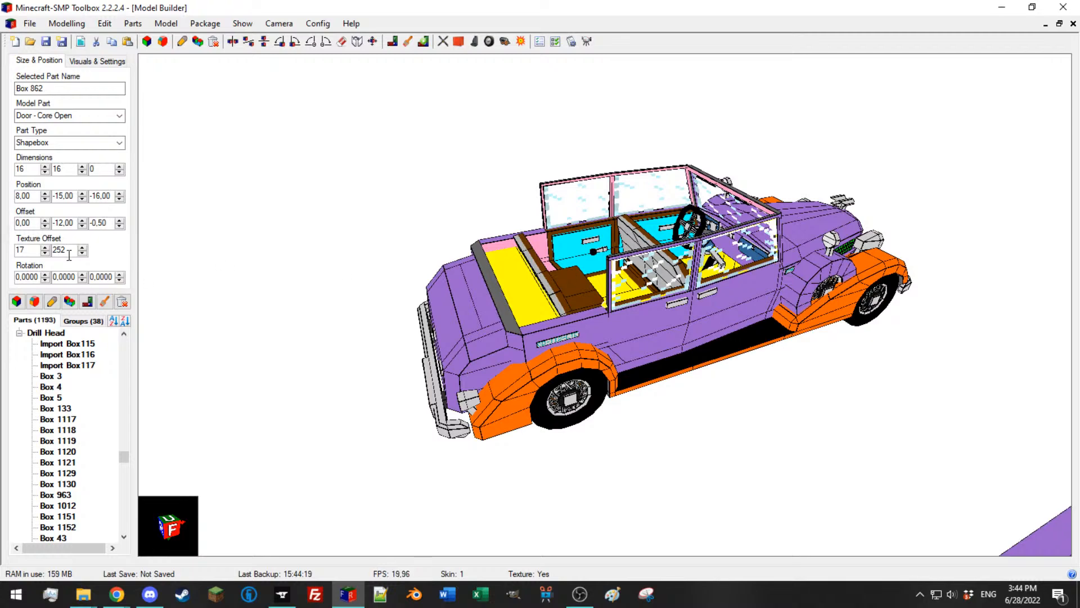
Step: Check the texture offset of the passenger-side rear glass pane and compare it with the driver's-side front door glass pane
left_click(33, 250)
scroll(623, 271, "up", 3)
left_click_drag(845, 275, 550, 240)
scroll(550, 240, "down", 3)
left_click(438, 366)
scroll(511, 273, "up", 4)
left_click_drag(511, 272, 519, 243)
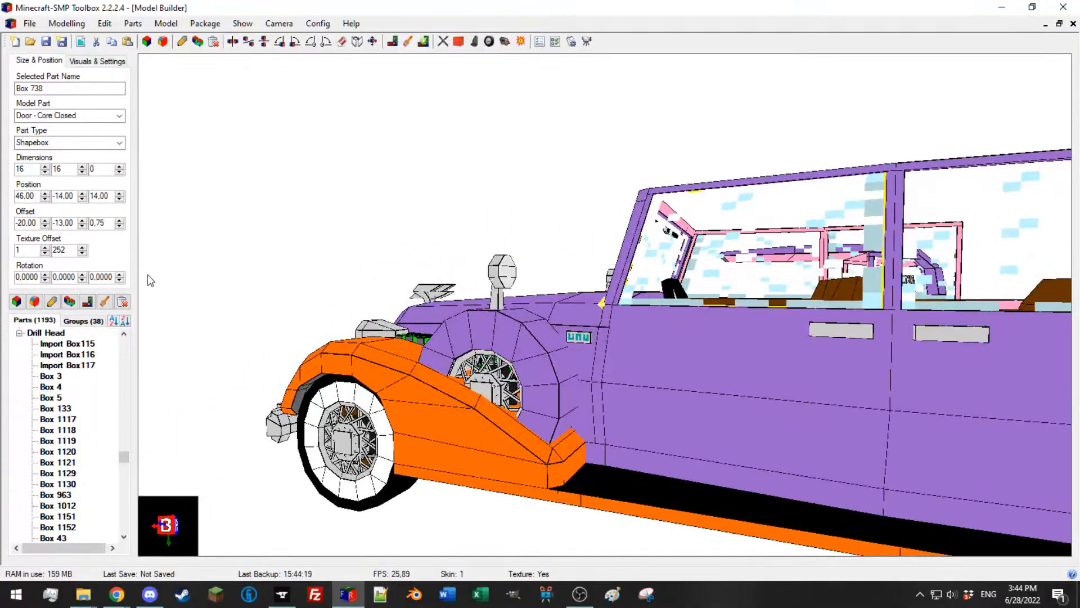
Step: Fill the outer faces of the driver's-side door window pillars and upper rails with light grey (204, 204, 204) using the Texture Painter
left_click(104, 301)
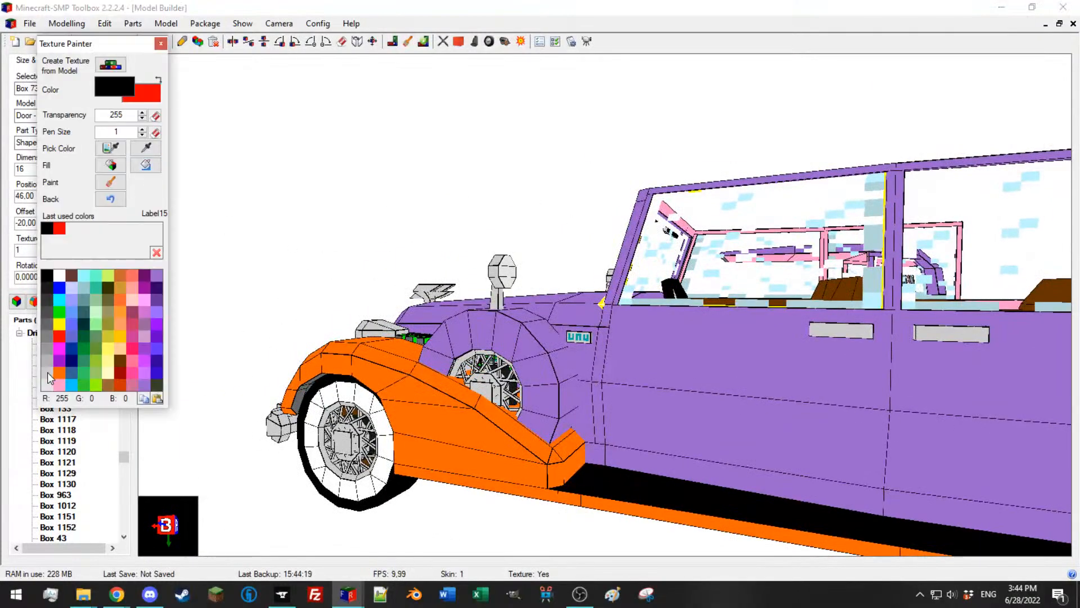
left_click(47, 373)
left_click(146, 165)
left_click(647, 207)
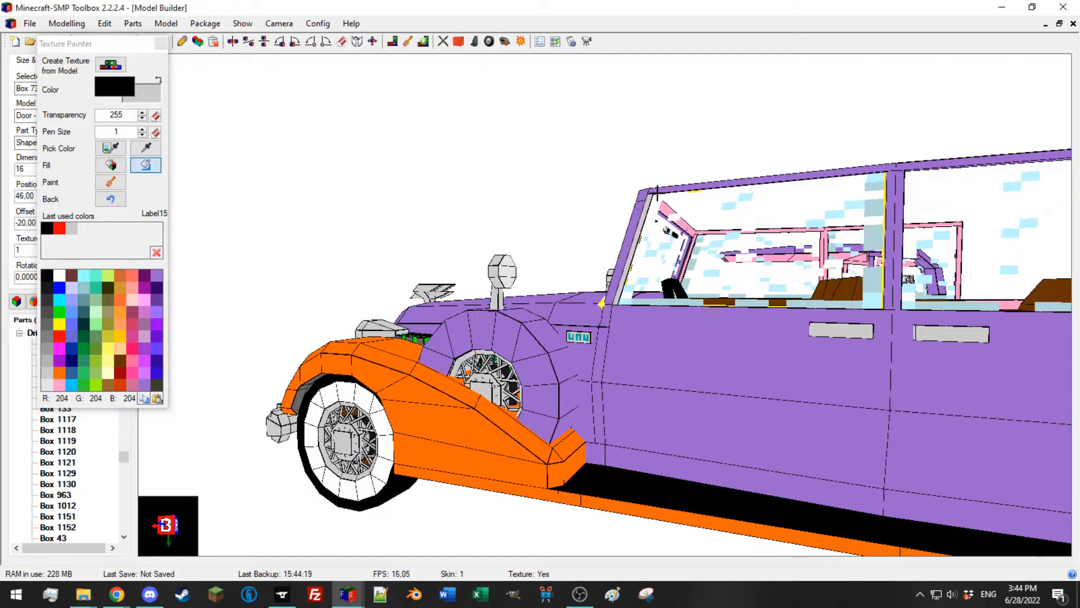
left_click(657, 193)
left_click(902, 168)
left_click(899, 177)
left_click(893, 177)
scroll(893, 177, "down", 3)
left_click_drag(893, 178, 877, 190)
middle_click_drag(877, 190, 839, 195)
left_click(1023, 261)
Step: Fill the passenger-side door window pillars and upper rails with the same light grey, plus the remaining inner frame faces
middle_click_drag(1021, 263, 377, 268)
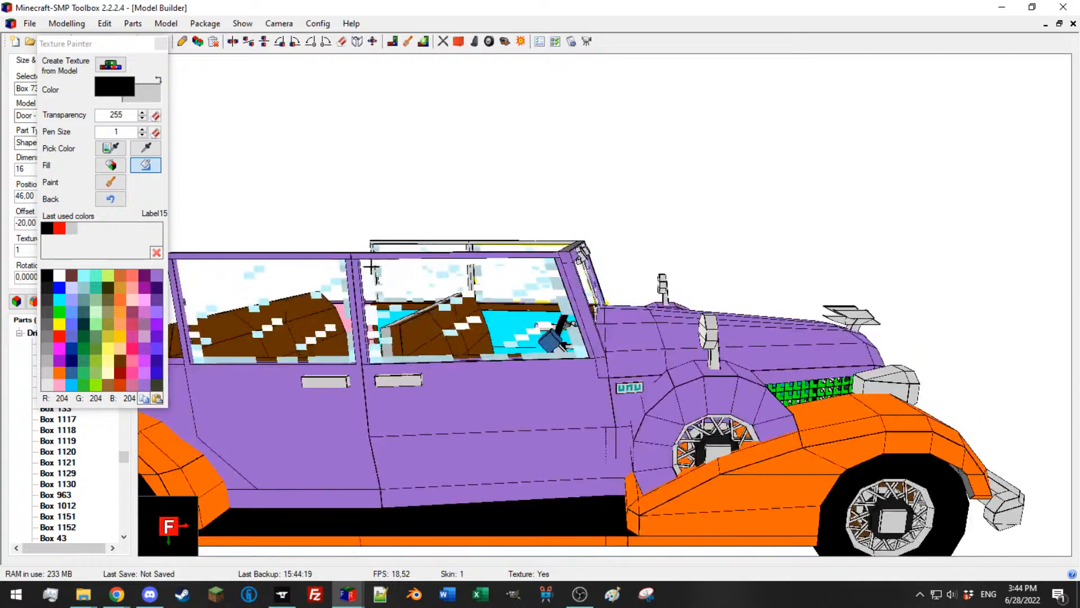
right_click(357, 255)
right_click(348, 256)
right_click(350, 265)
right_click(356, 267)
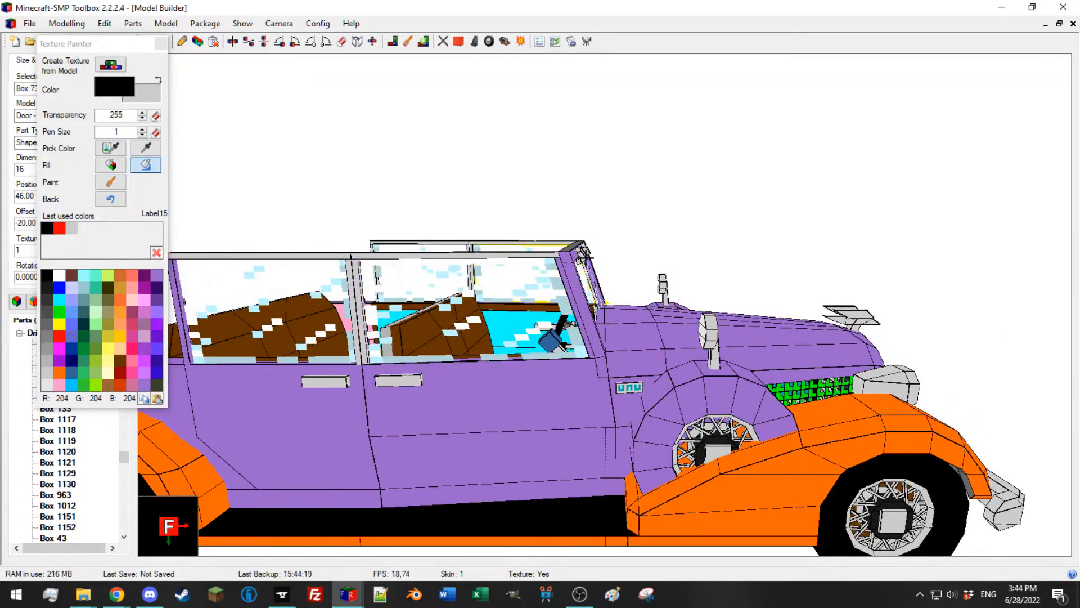
right_click(559, 269)
middle_click_drag(559, 269, 422, 246)
right_click(329, 206)
middle_click_drag(329, 206, 307, 240)
Step: Sample the body purple (153, 102, 204) from the hood and fill the windshield frame's top bar with it
left_click(145, 148)
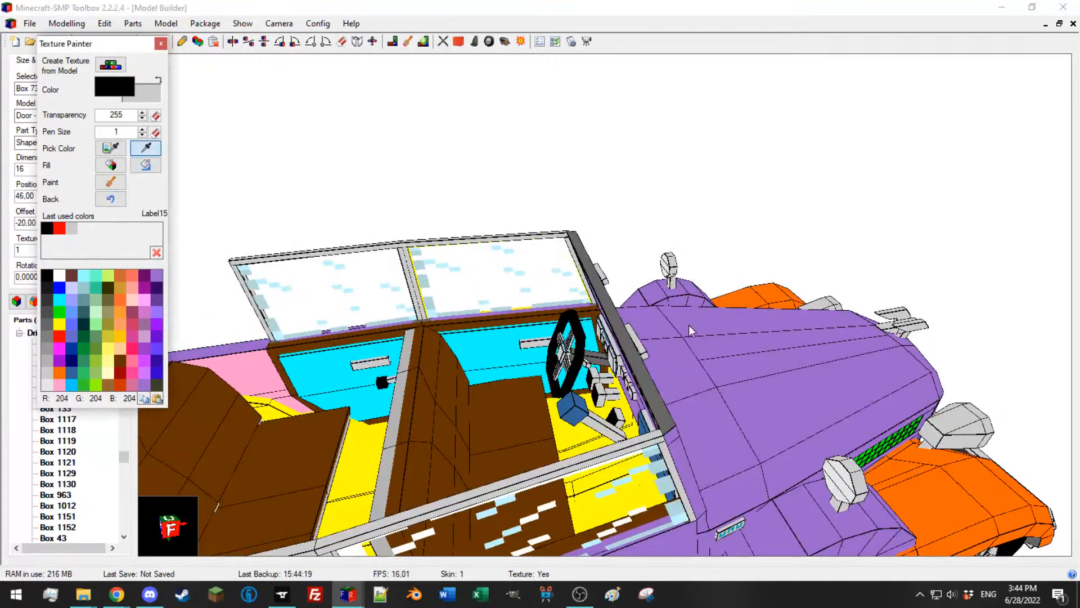
right_click(691, 328)
left_click(110, 165)
middle_click_drag(633, 350, 613, 225)
scroll(613, 225, "up", 4)
right_click(561, 158)
Step: Try a freehand paint stroke at the base of the driver's-side middle window pillar and undo it
mouse_move(687, 222)
middle_mouse_down()
mouse_move(970, 236)
mouse_move(889, 224)
mouse_move(733, 234)
mouse_move(787, 249)
middle_mouse_up()
left_click(111, 187)
scroll(599, 345, "up", 3)
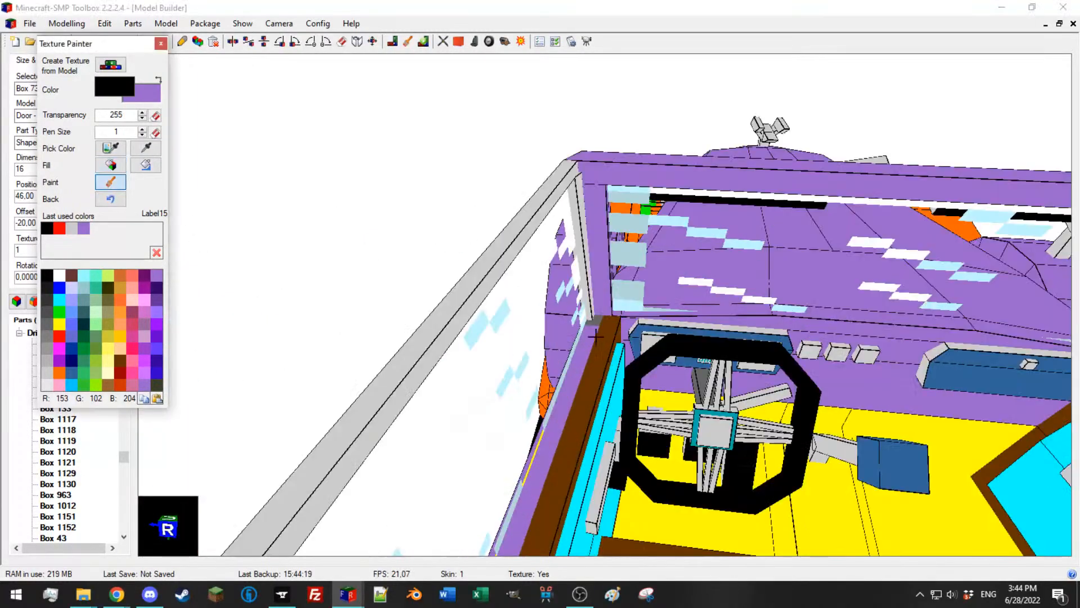
mouse_move(593, 325)
middle_mouse_down()
mouse_move(497, 471)
mouse_move(451, 470)
middle_mouse_up()
scroll(347, 469, "down", 3)
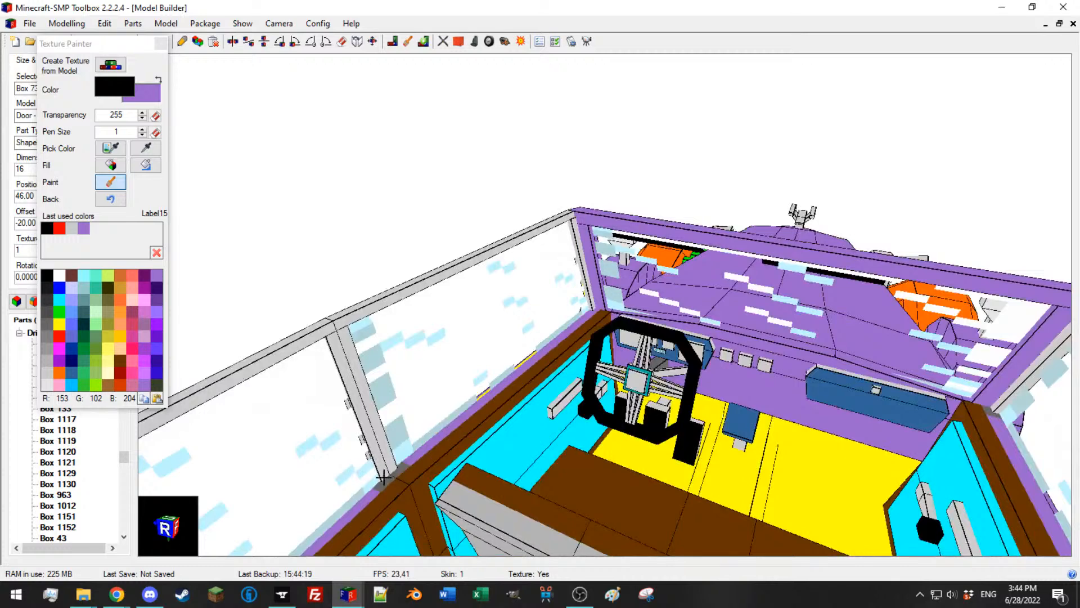
left_click(111, 200)
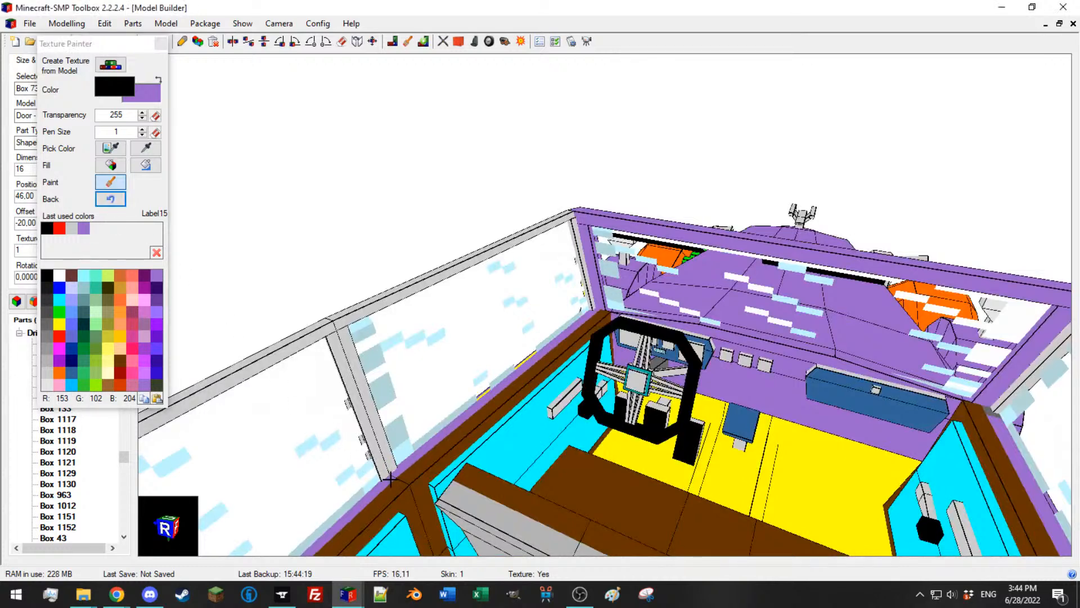
Step: Inspect the purple windshield frame and grey door window frames from inside the cabin and close the Texture Painter
scroll(383, 475, "down", 2)
middle_click_drag(357, 502, 410, 486)
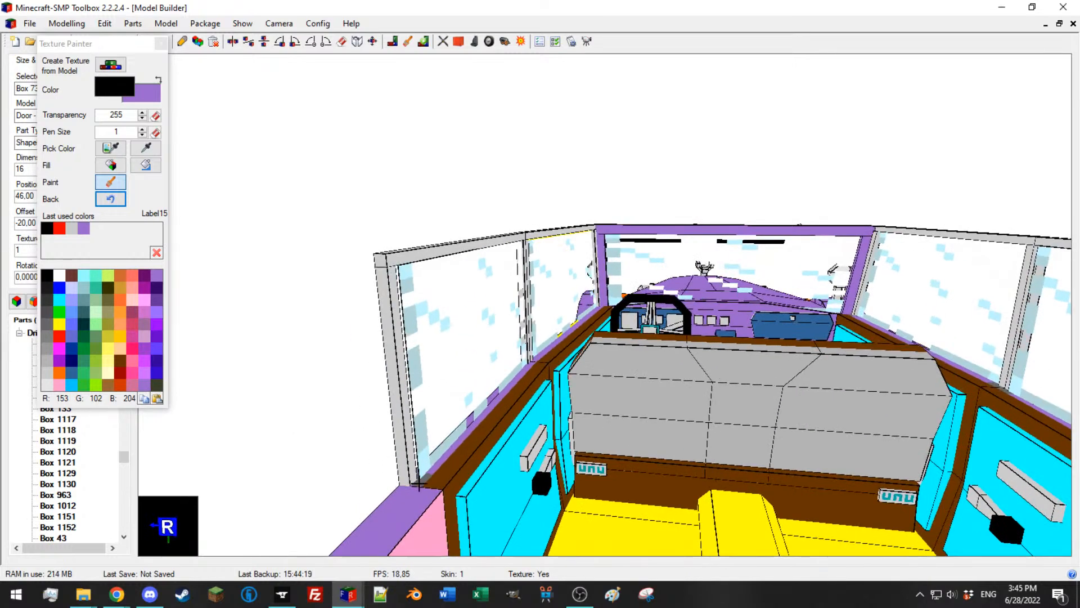
middle_click_drag(860, 436, 907, 419)
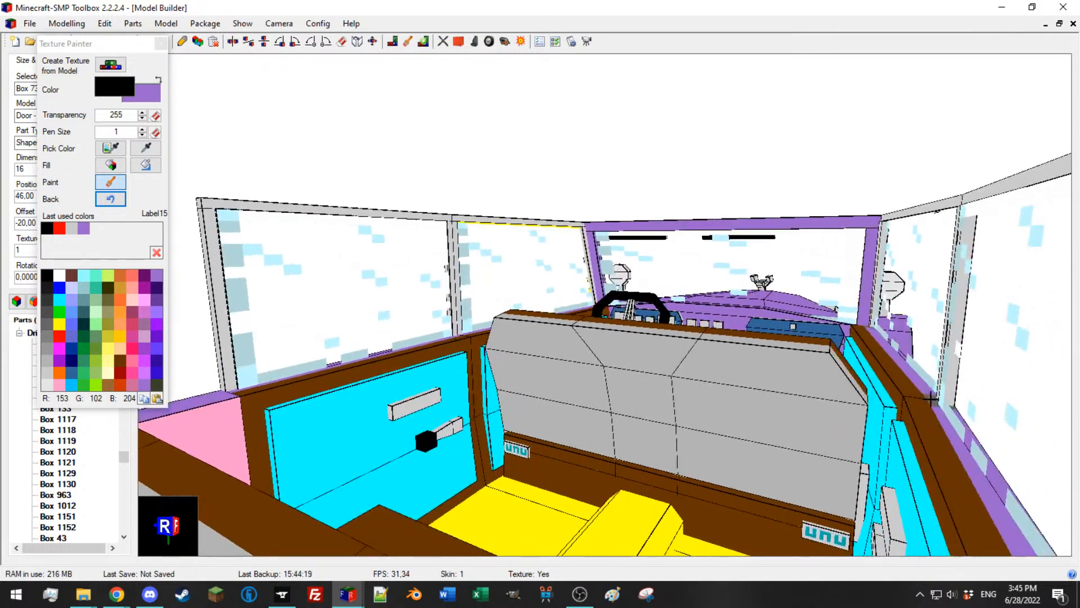
scroll(869, 416, "down", 2)
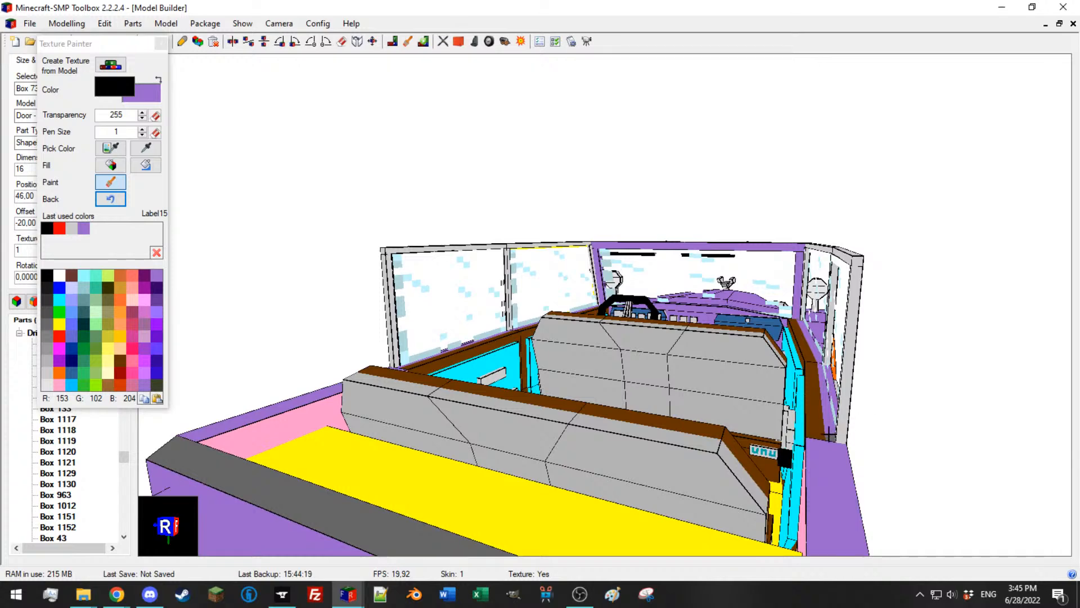
scroll(832, 429, "up", 5)
middle_click_drag(889, 330, 928, 360)
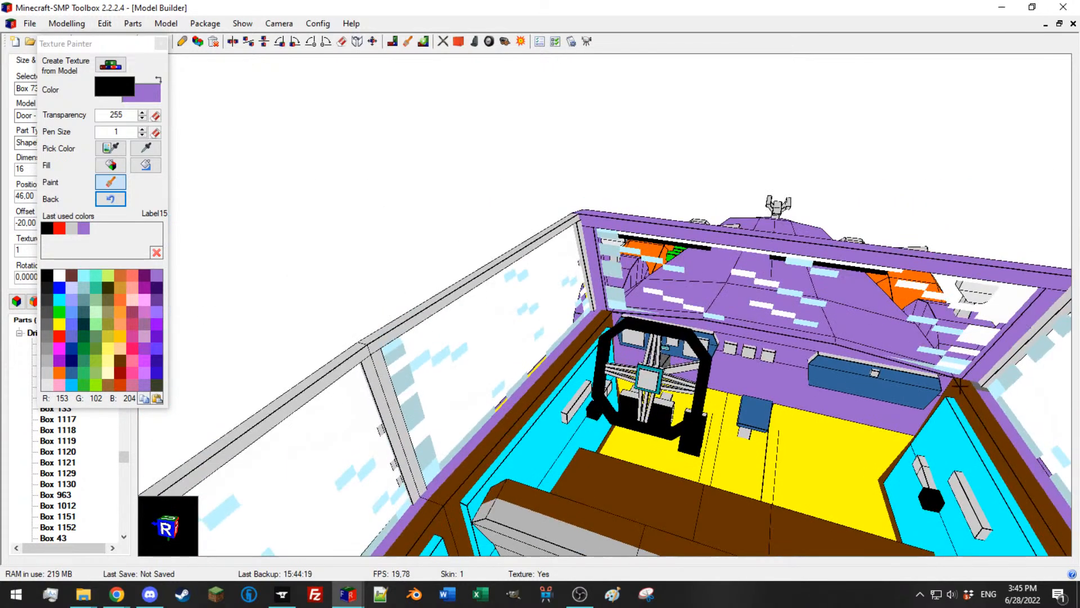
left_click(160, 43)
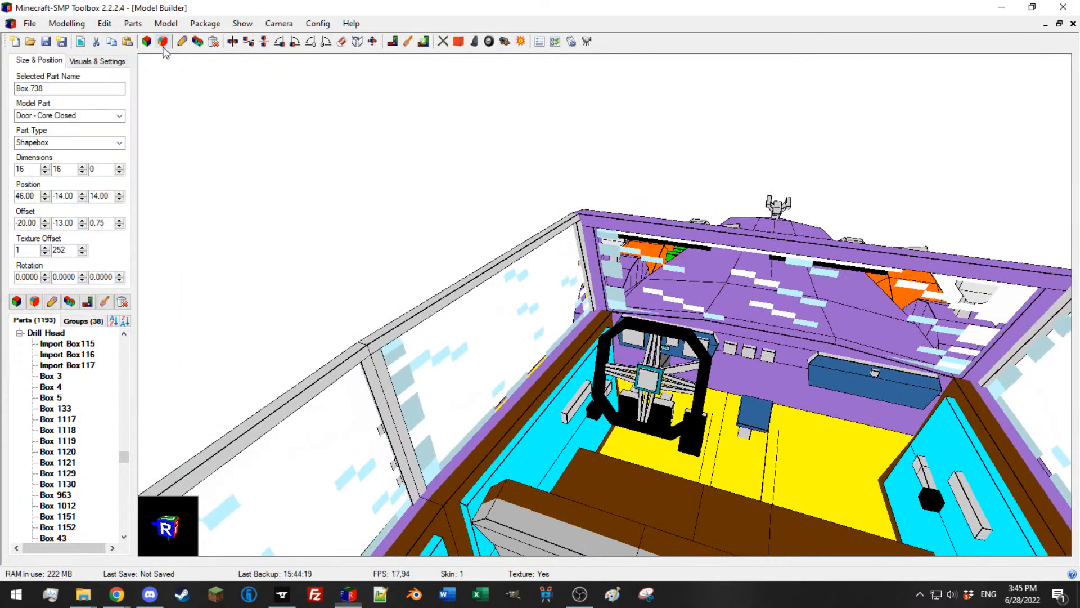
Step: Examine the whole car from outside, selecting the driver's-side rear window's upper rail, to judge the window frames
scroll(546, 299, "down", 5)
middle_click_drag(568, 310, 547, 301)
left_click(506, 251)
mouse_move(506, 252)
middle_mouse_down()
mouse_move(649, 263)
mouse_move(845, 249)
mouse_move(780, 233)
middle_mouse_up()
left_click(522, 256)
scroll(465, 246, "up", 3)
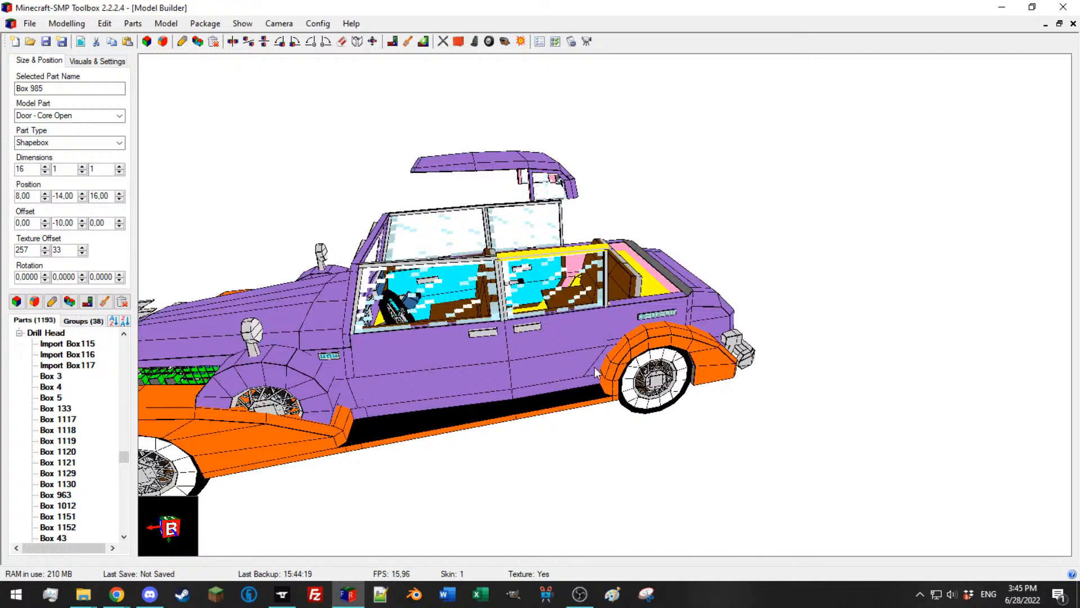
scroll(592, 377, "down", 3)
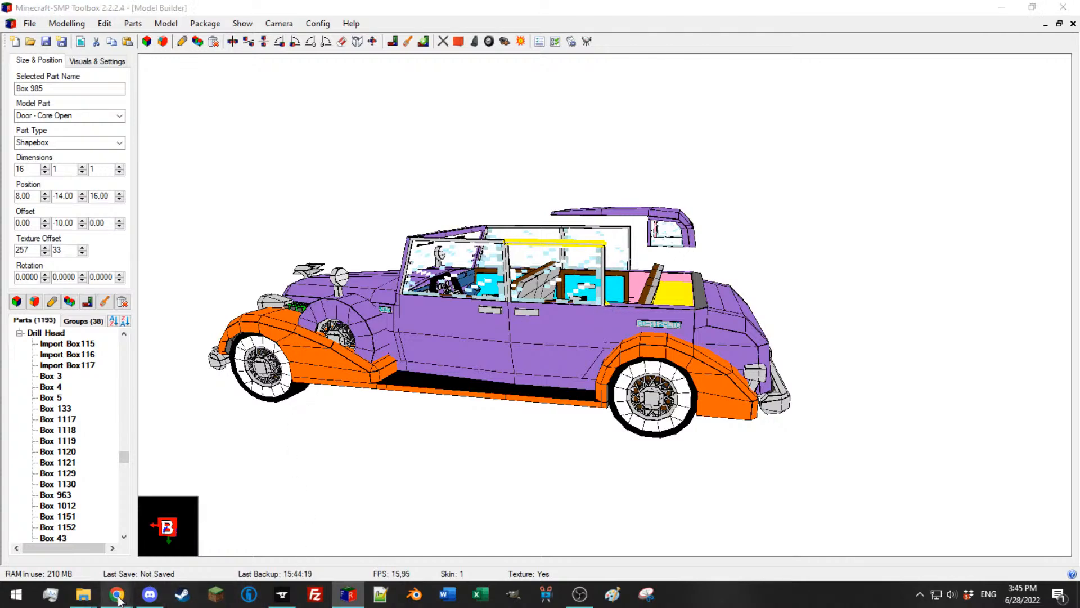
Step: Switch to Chrome and compare the 1935 Cadillac convertible reference photos with the top raised and with the top folded
left_click_drag(1079, 169, 523, 1)
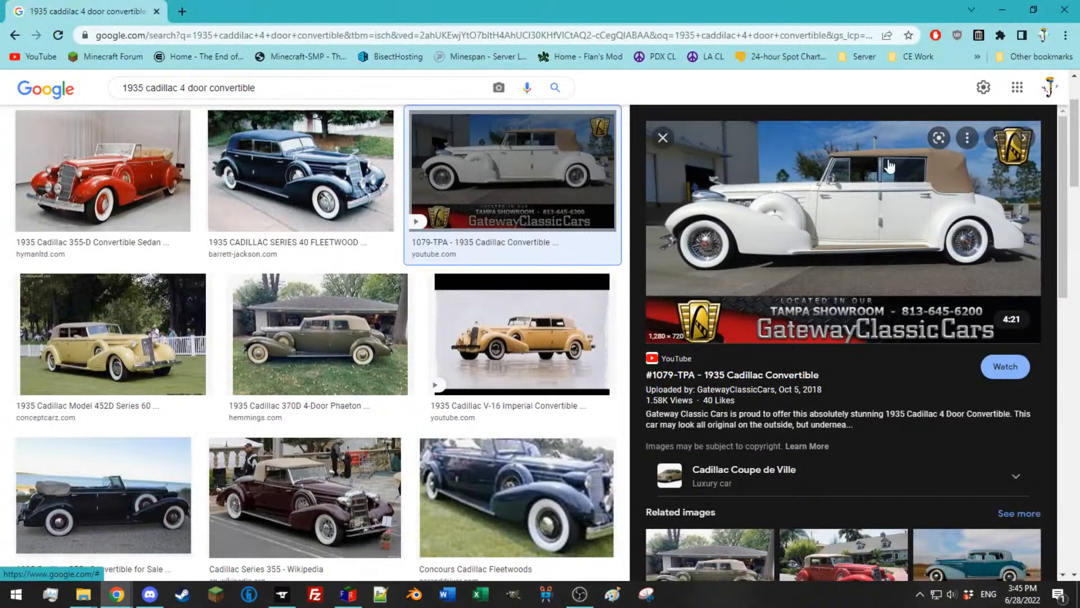
right_click(830, 182)
left_click(917, 7)
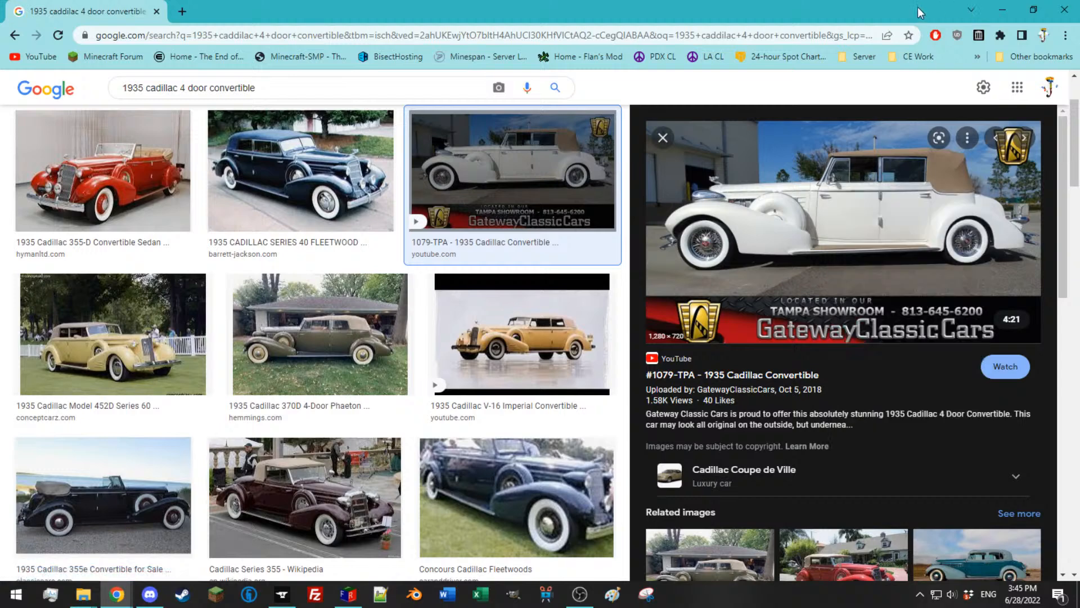
scroll(361, 315, "up", 1)
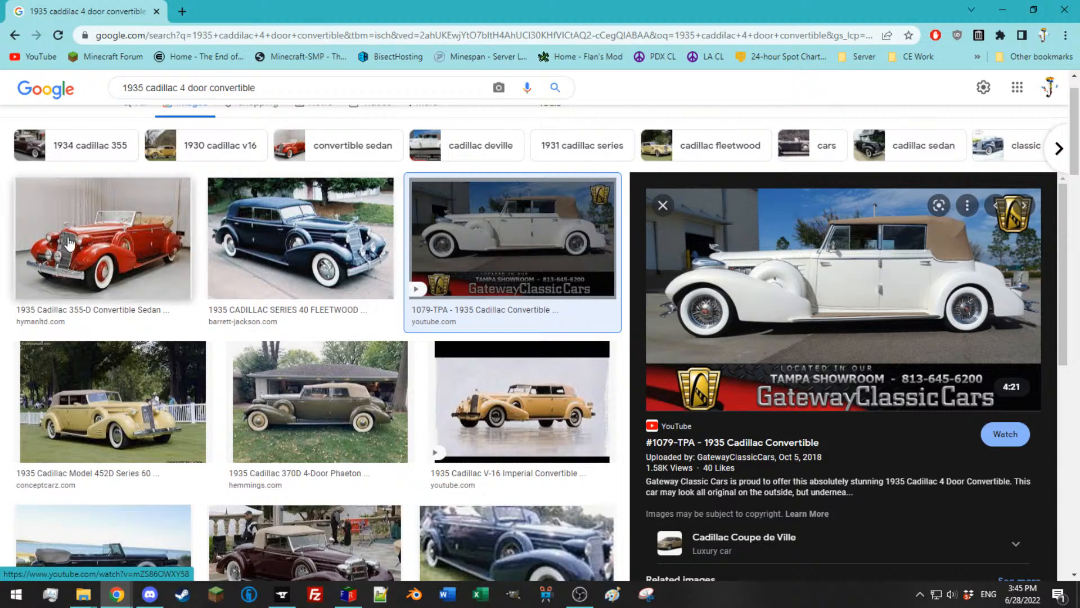
left_click(121, 228)
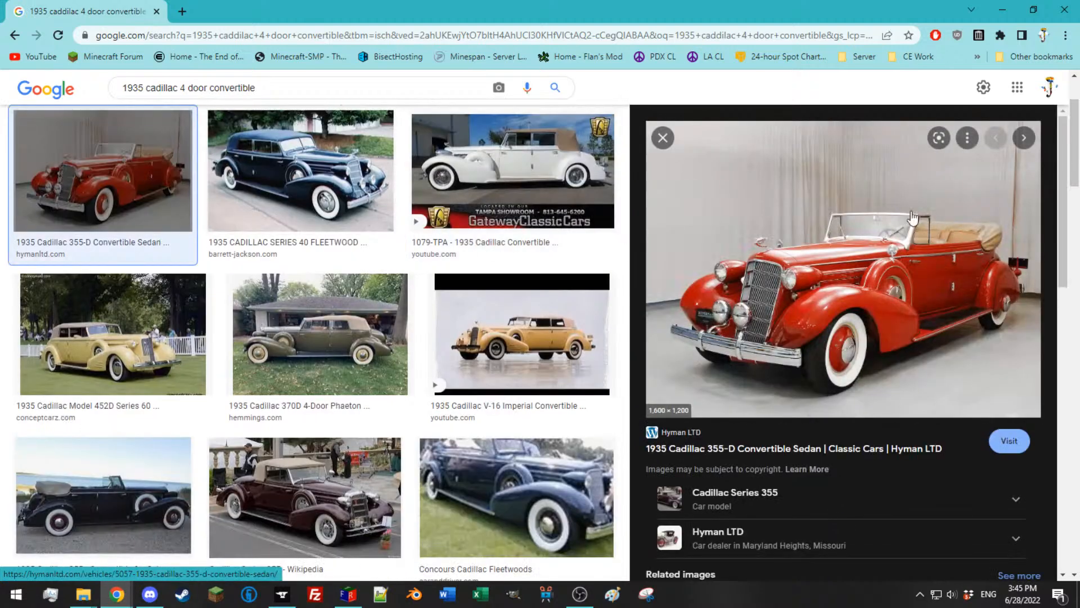
key("Right")
key("Right")
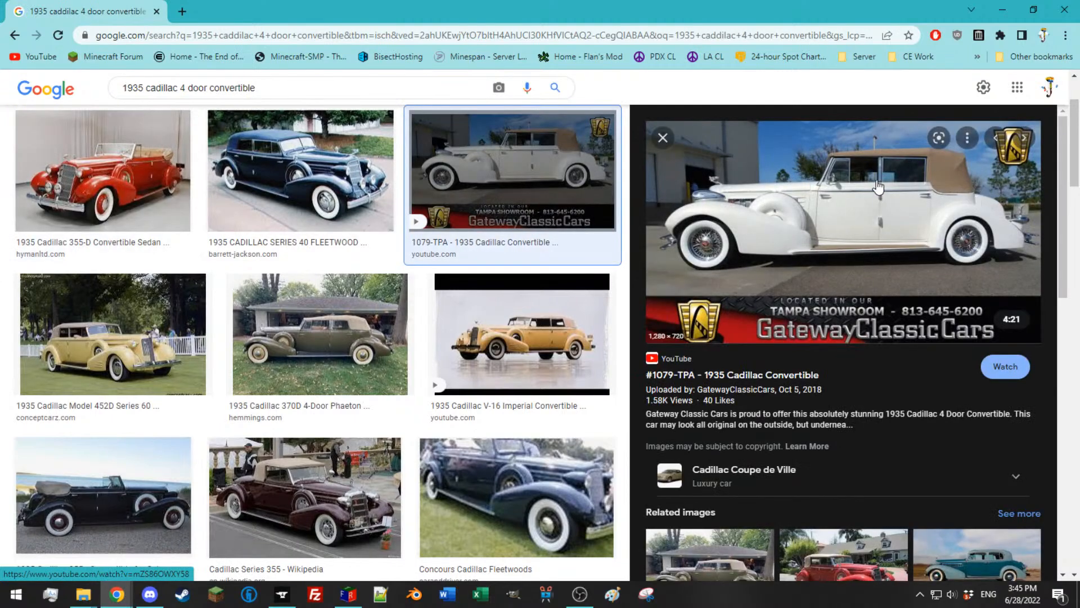
key("Left")
key("Left")
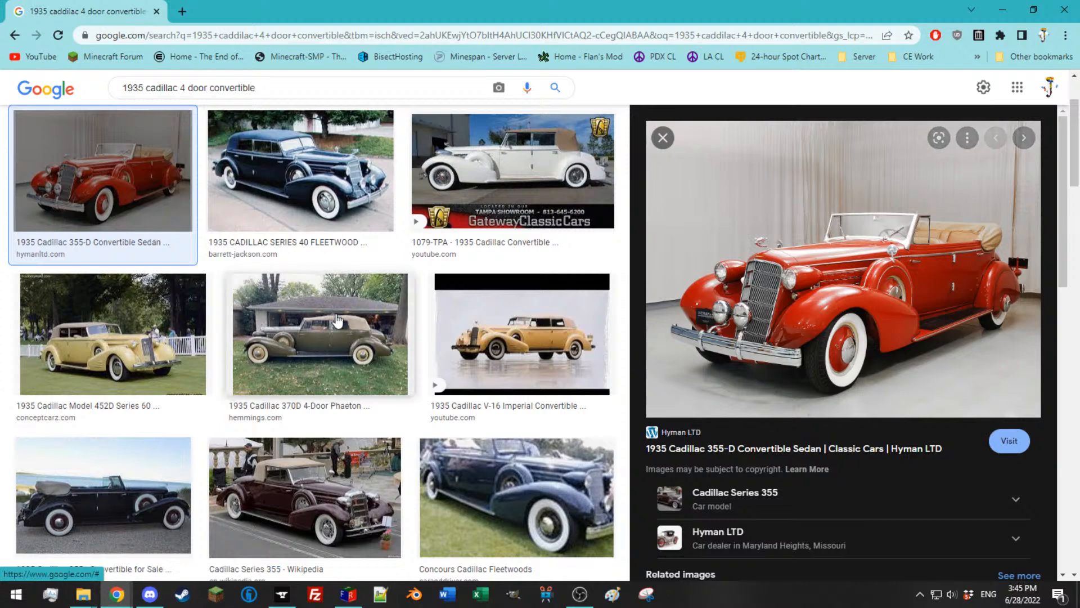
Step: View the black 1935 Cadillac 355e Convertible photo for its folded top and return to the Model Builder
scroll(264, 354, "down", 1)
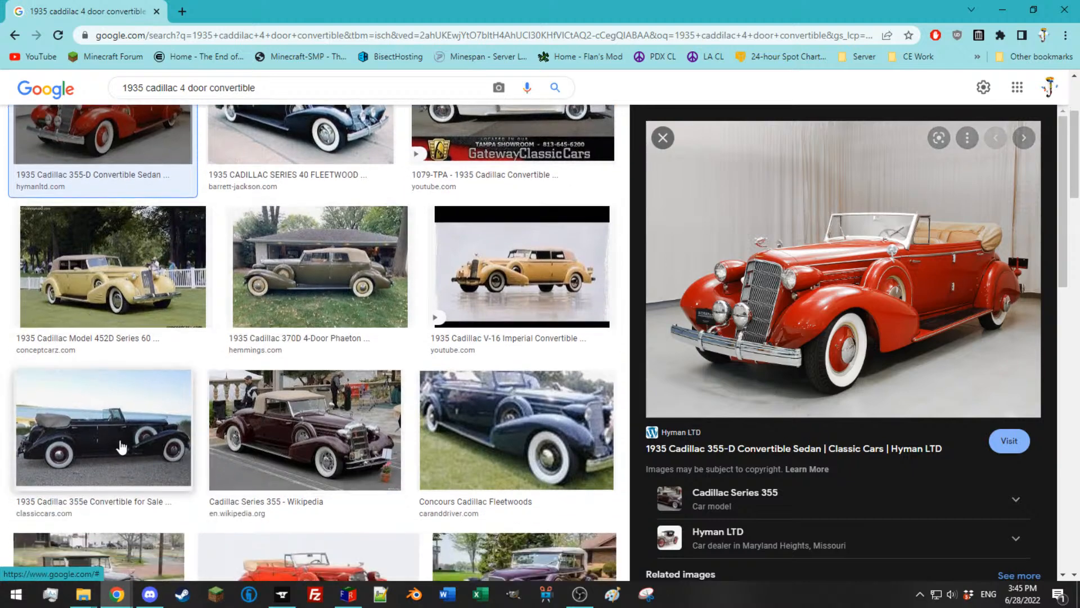
left_click(169, 439)
scroll(315, 265, "up", 2)
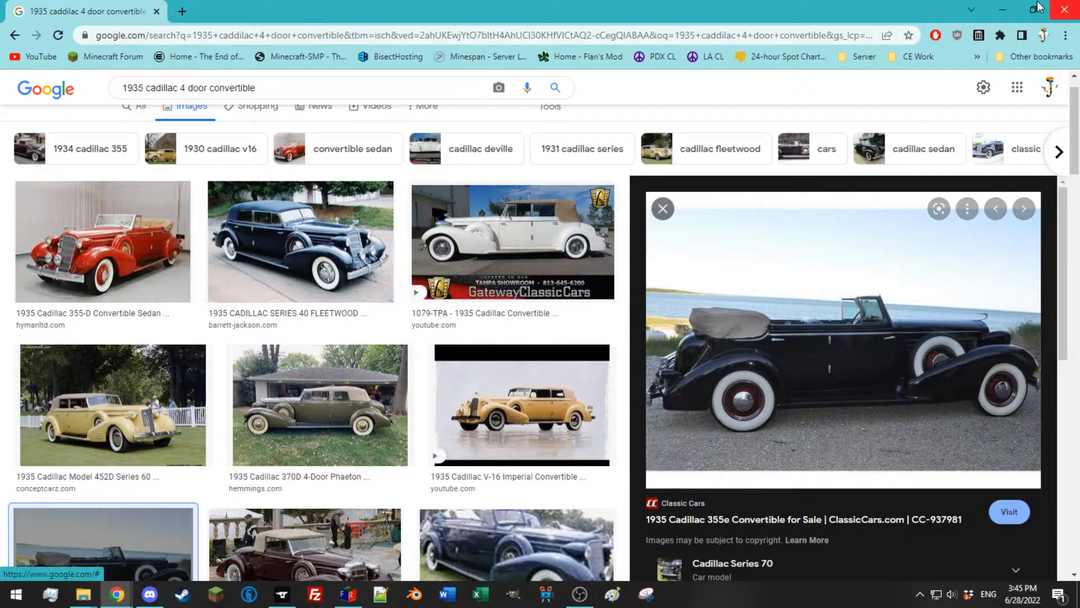
left_click(1002, 10)
Step: Duplicate the driver's-side body panel above the rear wheel and set the copy's Y position to -20
middle_click_drag(417, 270, 754, 289)
left_click(454, 264)
scroll(455, 265, "up", 3)
middle_click_drag(850, 290, 560, 328)
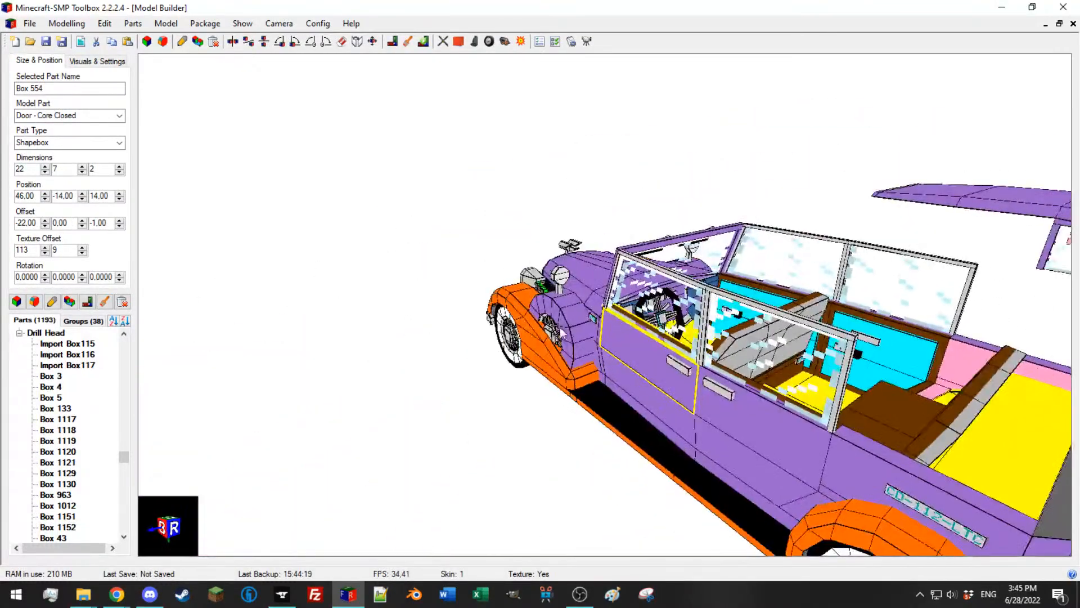
left_click(850, 436)
scroll(849, 433, "up", 3)
middle_click_drag(850, 433, 481, 319)
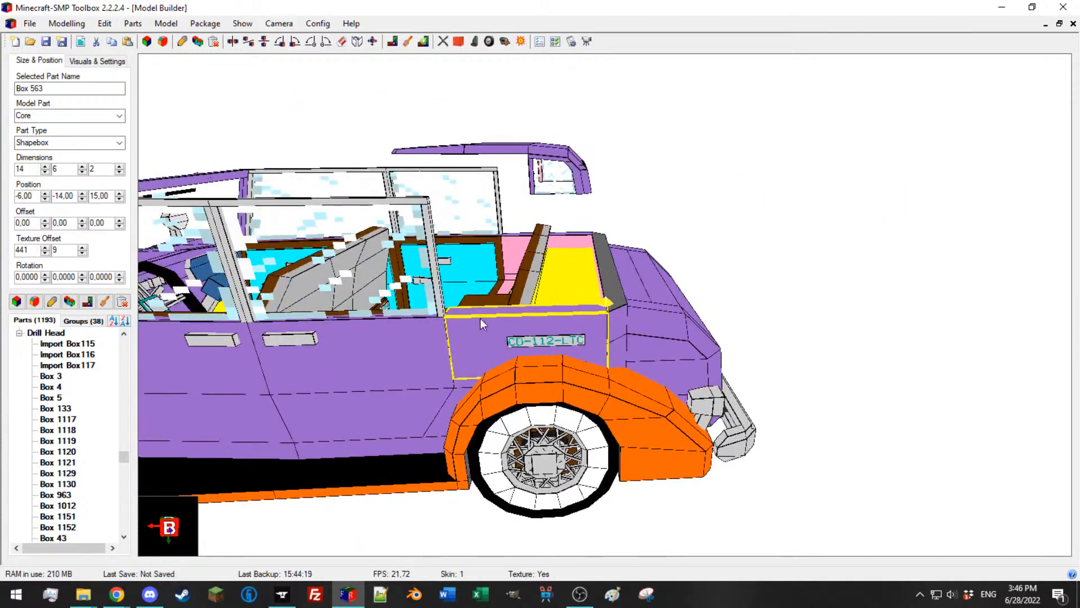
left_click(70, 302)
scroll(76, 198, "up", 1)
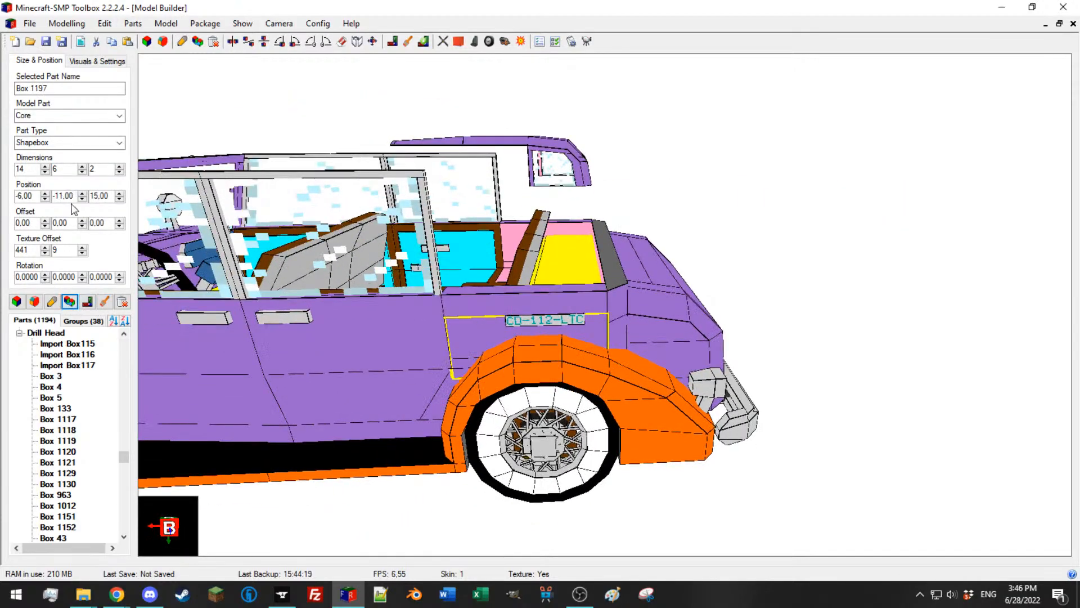
scroll(511, 288, "up", 5)
scroll(511, 288, "down", 5)
scroll(61, 196, "down", 9)
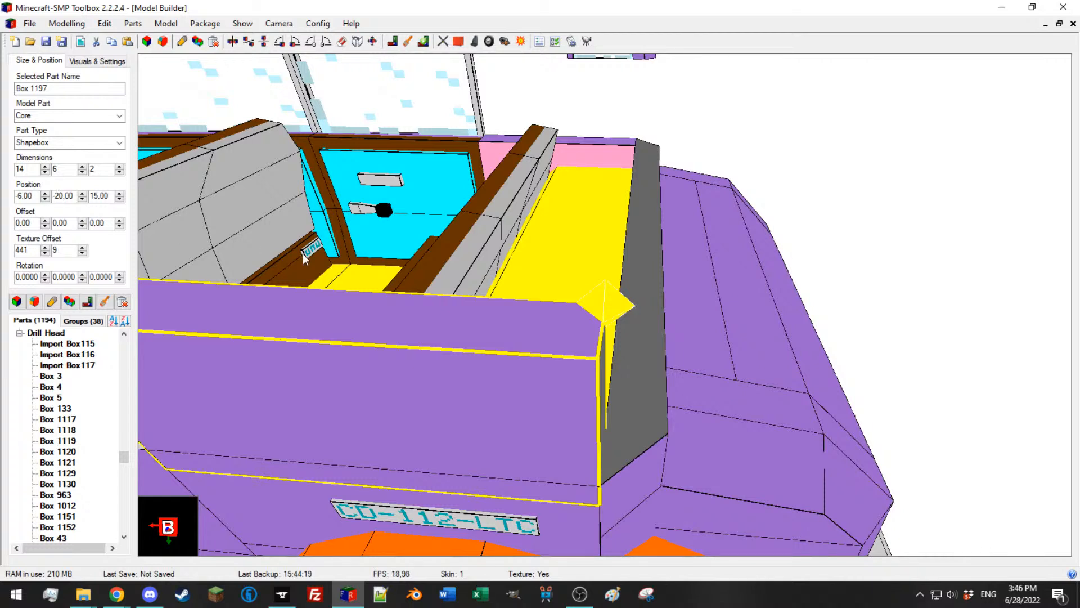
Step: Resize the copied body panel into a thin bar with dimensions 14 x 1 x 1
scroll(75, 173, "down", 1)
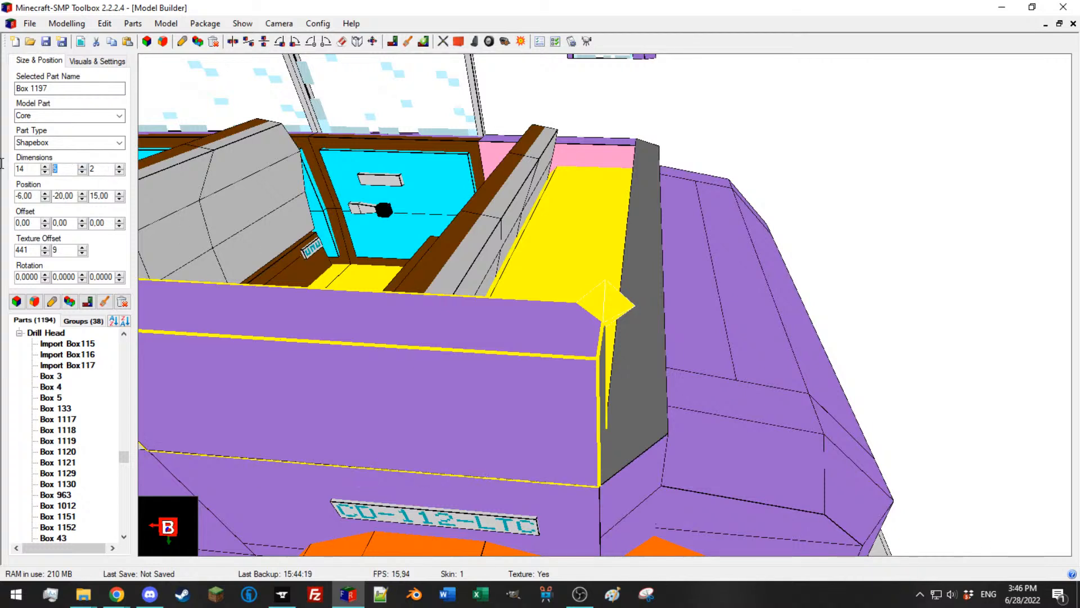
left_click_drag(98, 166, 63, 168)
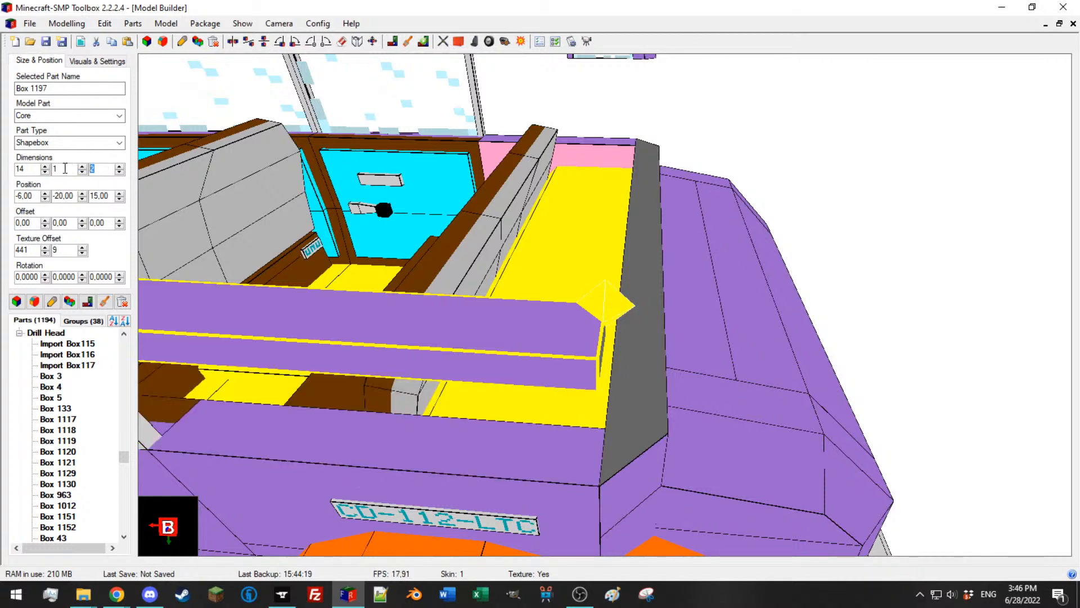
left_click_drag(397, 201, 368, 207)
scroll(336, 199, "down", 3)
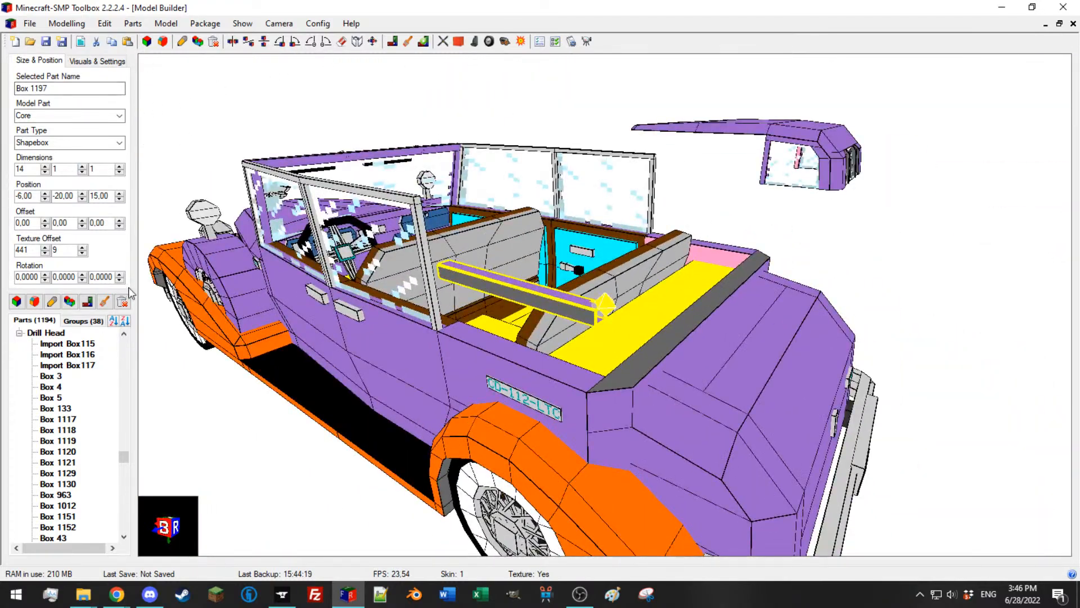
left_click(29, 23)
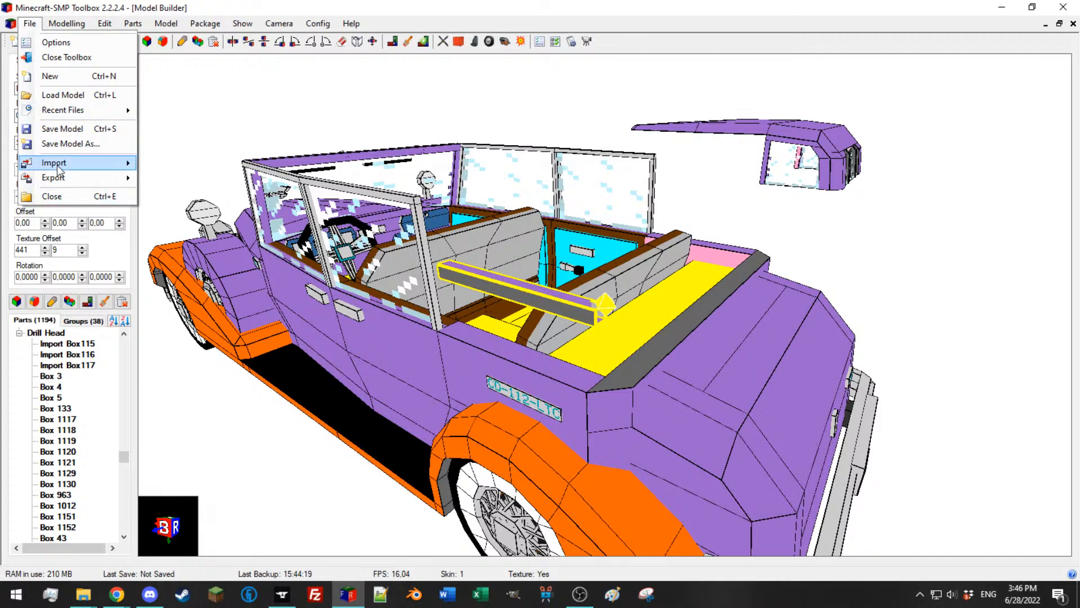
mouse_move(56, 179)
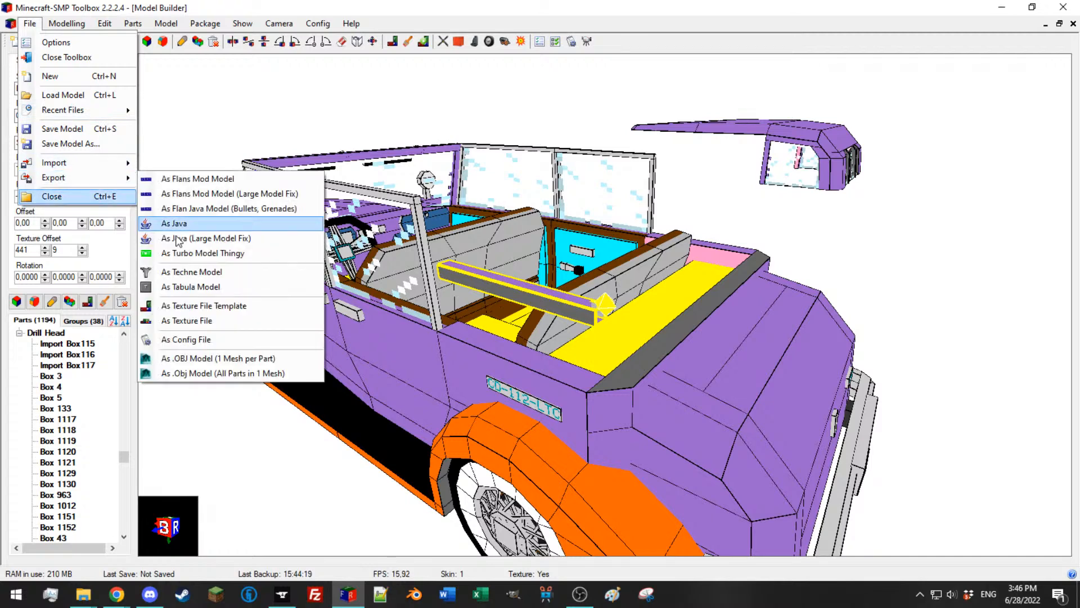
left_click(249, 305)
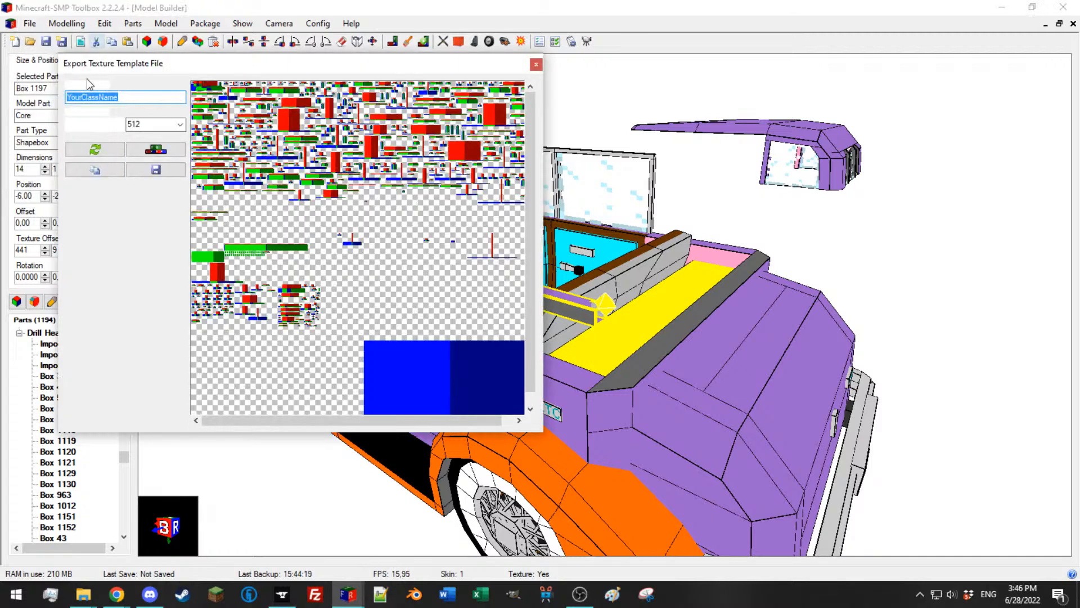
left_click(536, 65)
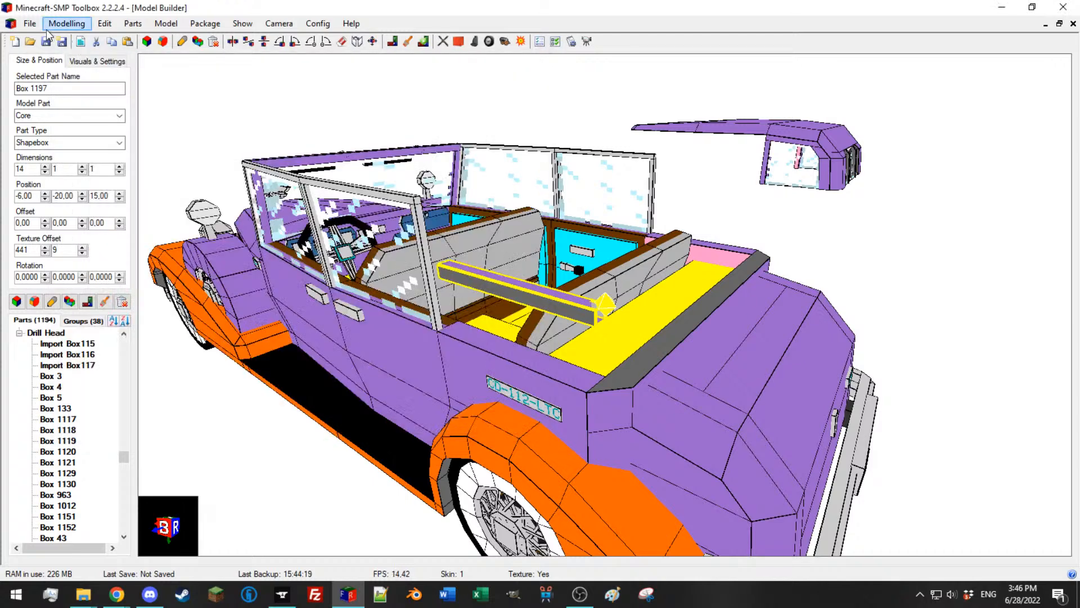
left_click(104, 301)
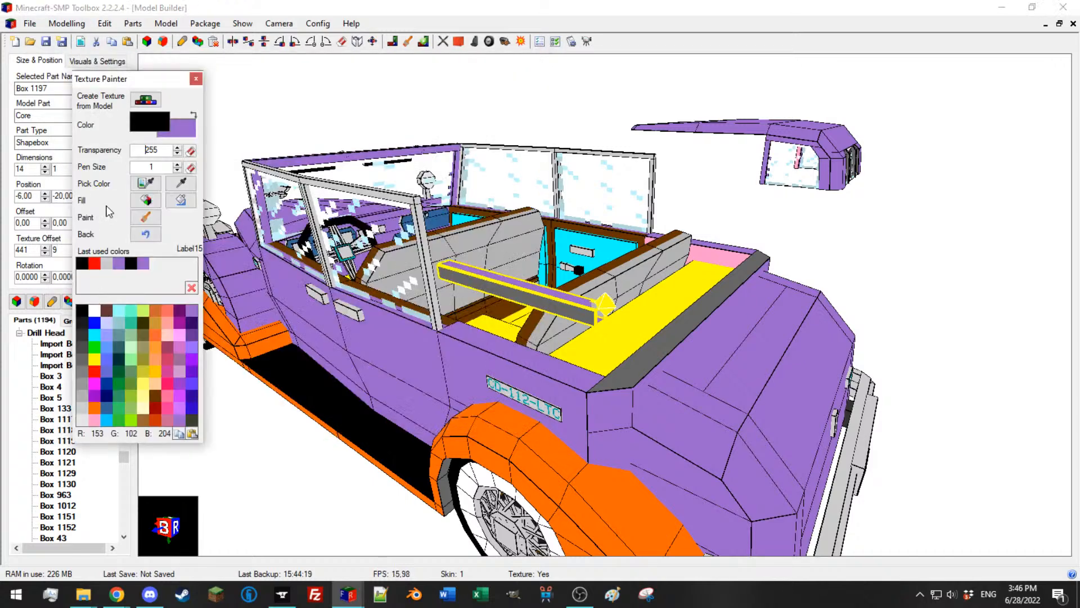
left_click(196, 78)
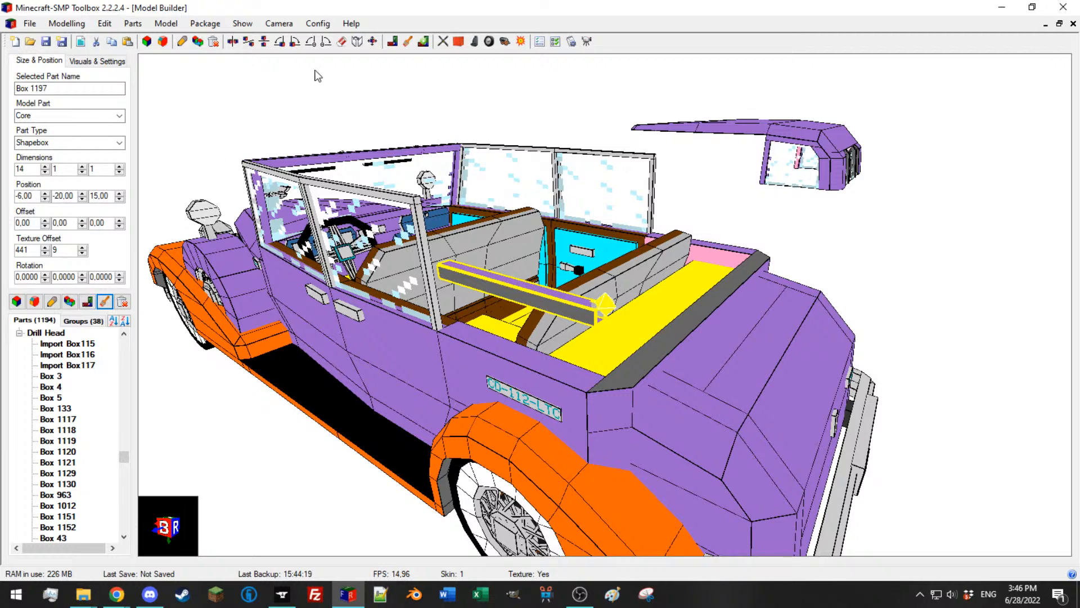
Step: Save the current texture to a file from the Texture Editor and display the model in untextured face colours
left_click(393, 43)
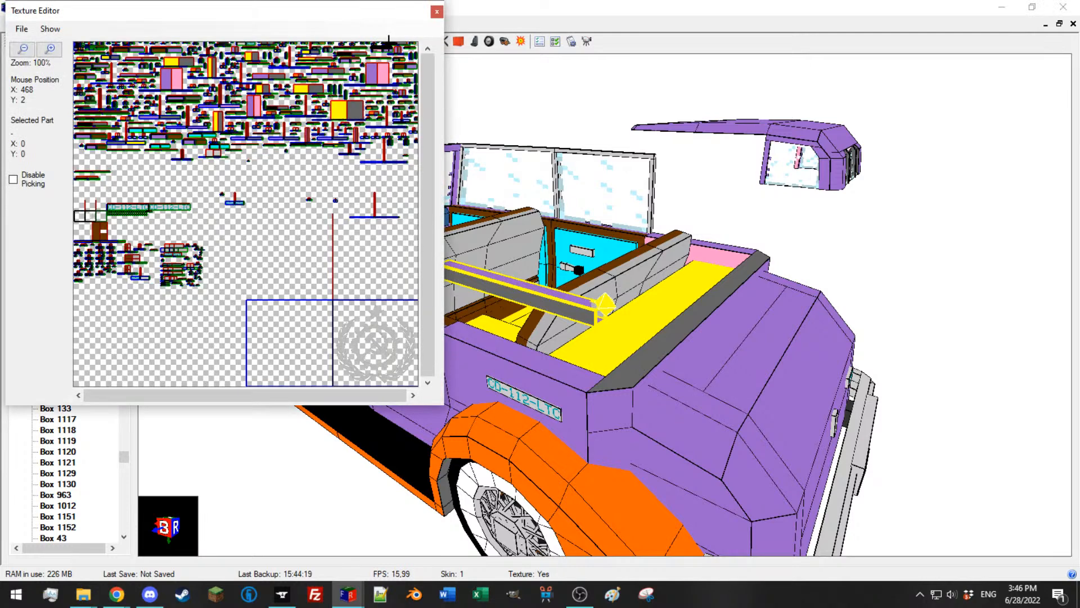
left_click(21, 29)
left_click(47, 50)
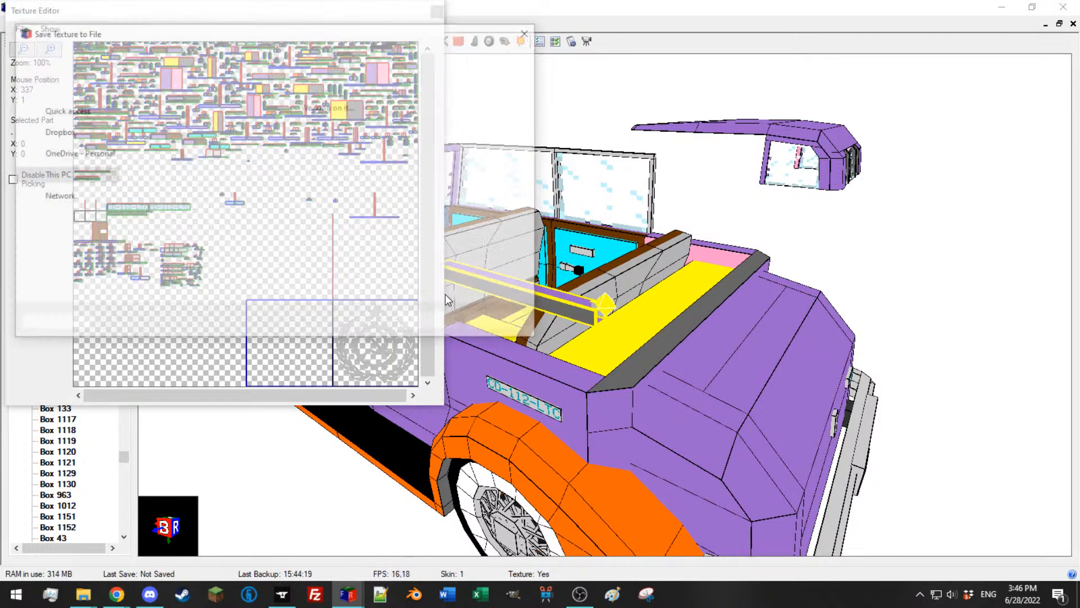
left_click(477, 329)
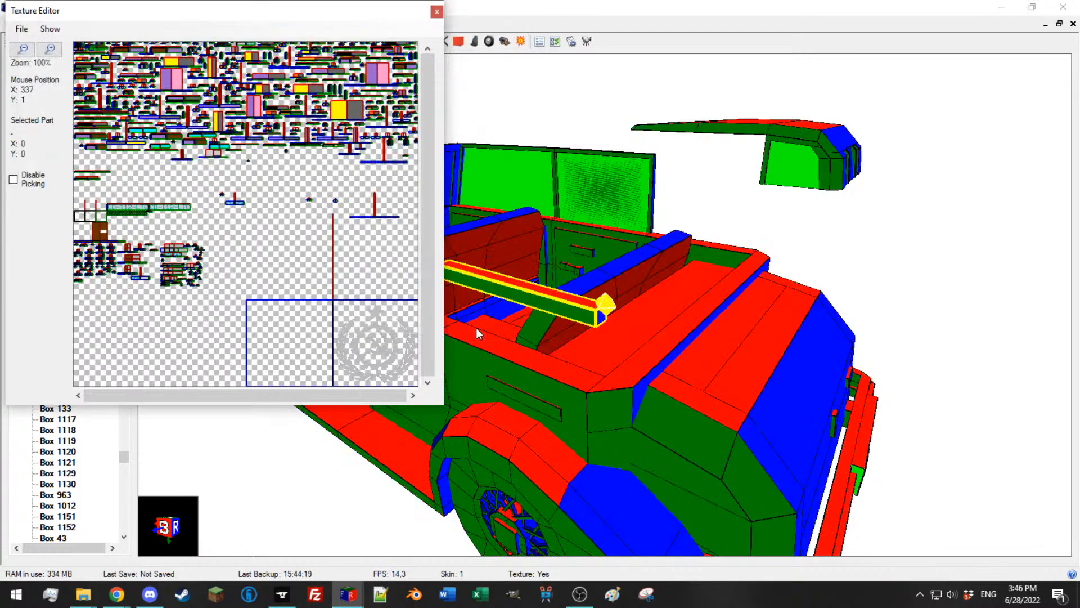
left_click(437, 12)
Step: Move the bar to X 8, Y -14 at the base of the driver's-side rear window pillar
left_click_drag(525, 265, 450, 293)
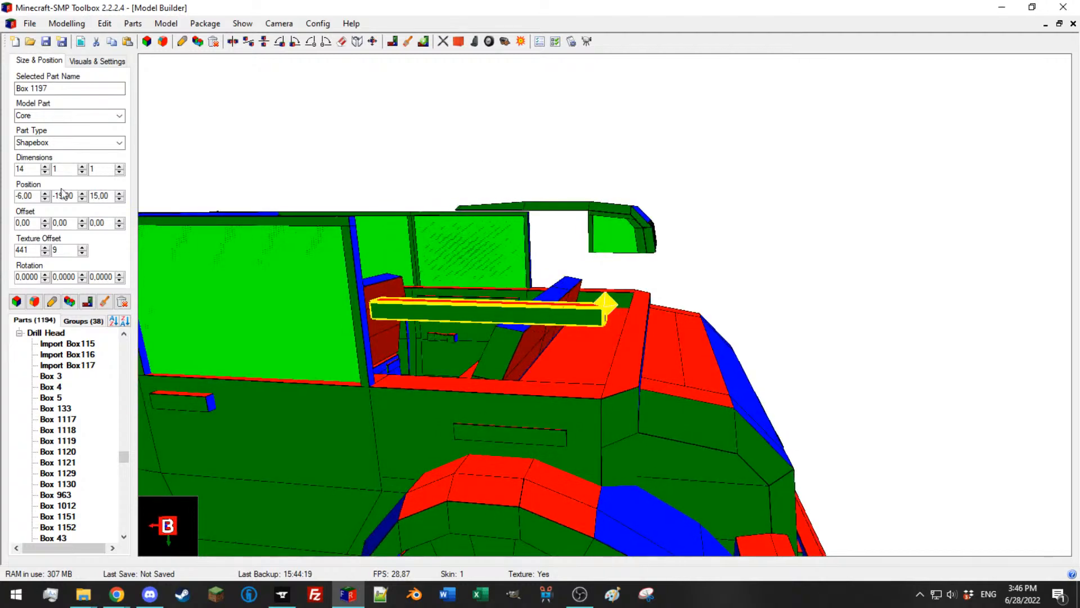
scroll(33, 195, "down", 2)
scroll(32, 195, "up", 7)
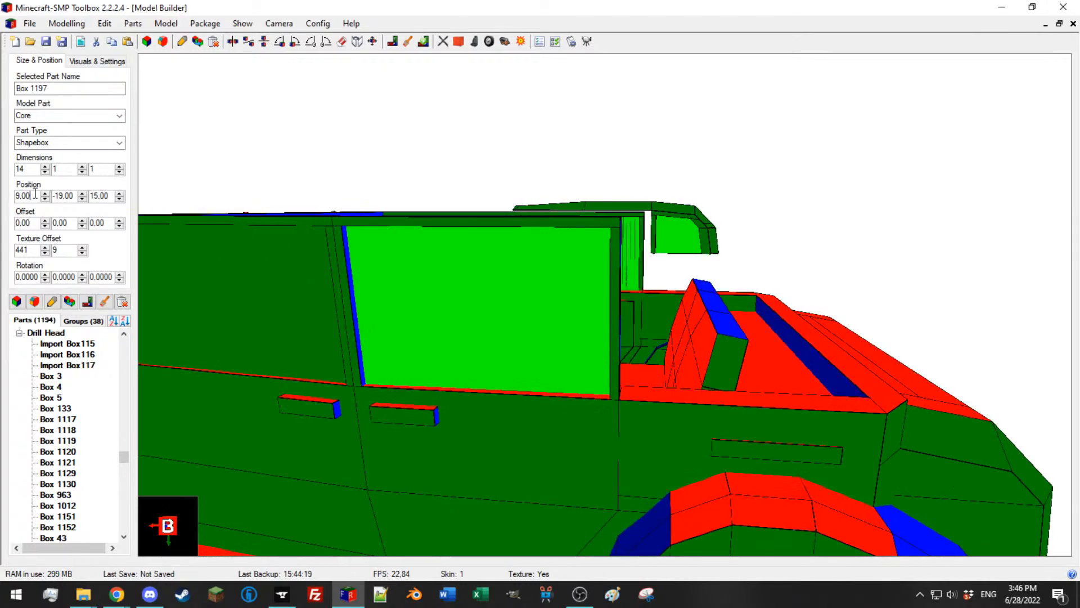
left_click(43, 199)
left_click(85, 194)
left_click(84, 194)
left_click(85, 194)
left_click(85, 193)
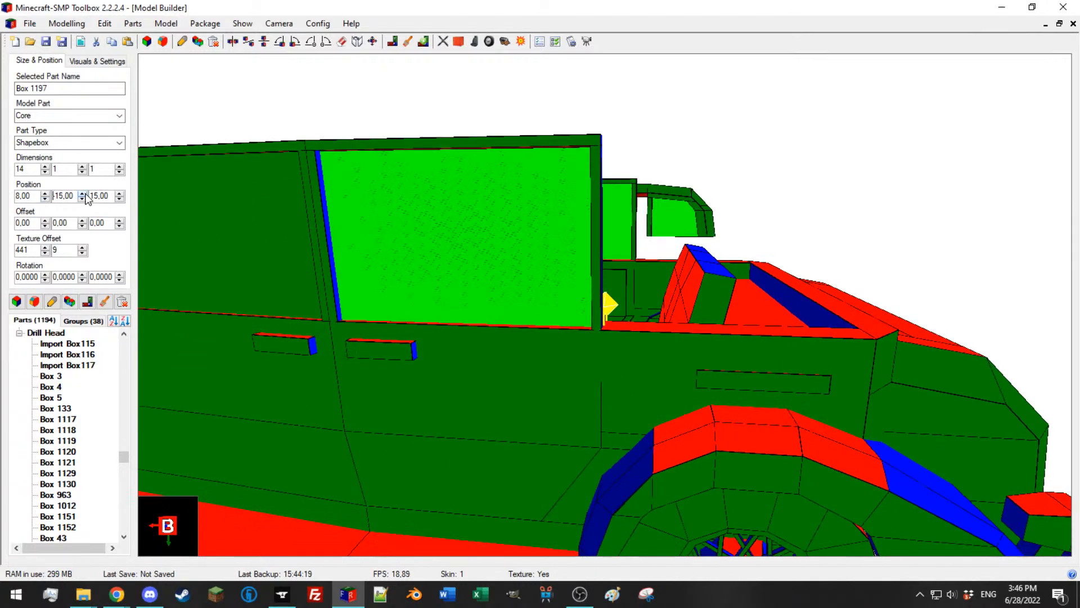
left_click(85, 193)
left_click_drag(564, 230, 556, 230)
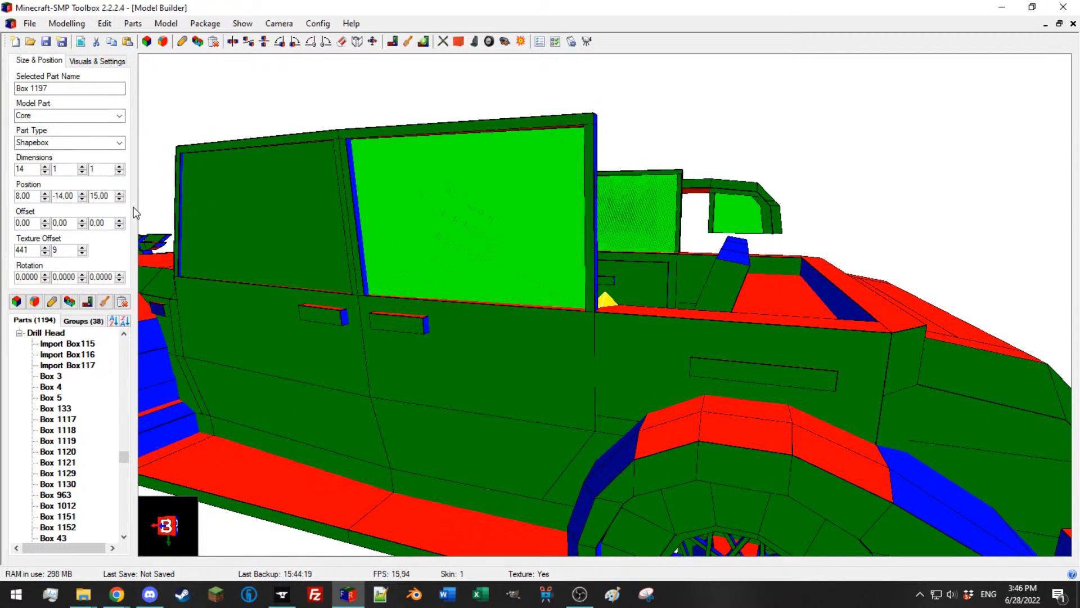
Step: Set the bar's X position to 7, keeping its Z offset at 0
left_click(119, 225)
left_click(120, 221)
left_click(44, 199)
left_click_drag(347, 213, 158, 205)
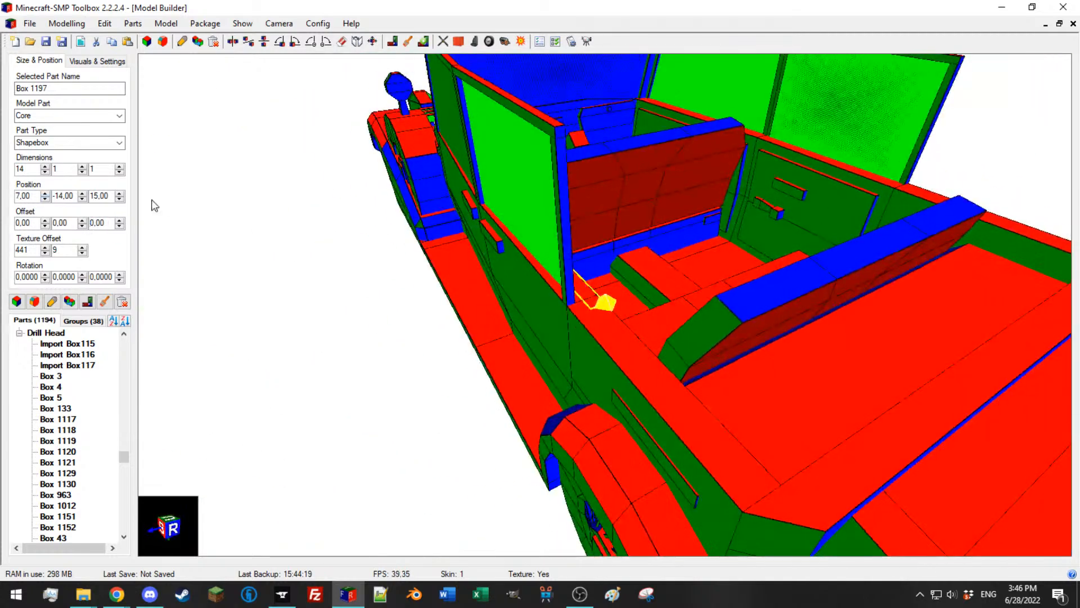
Step: Set the selected box's Z position to 16, its length to 1 and its Y offset to -10
left_click(120, 194)
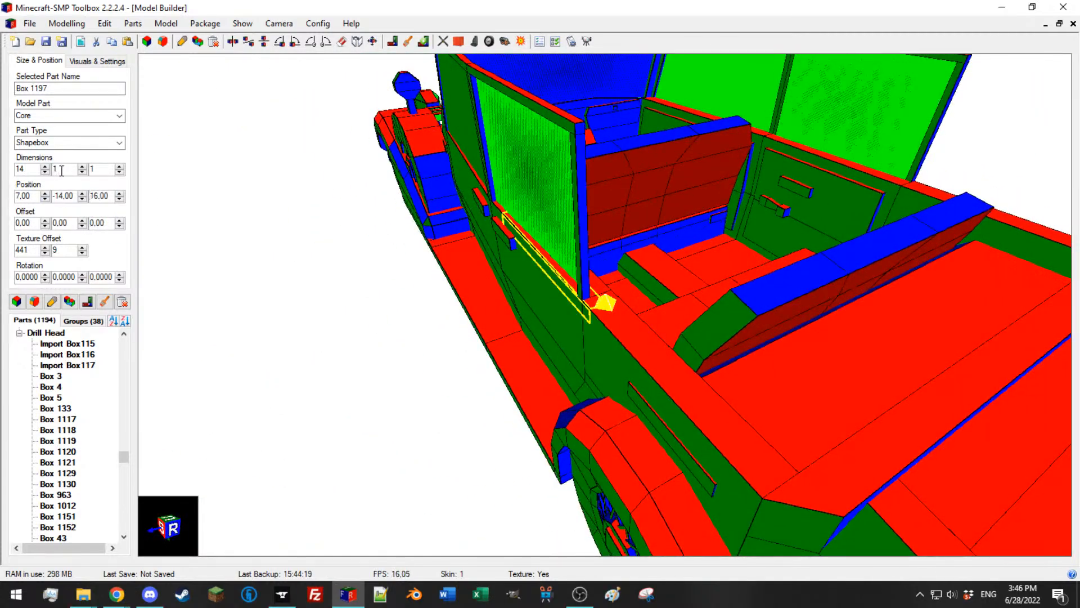
key("BackSpace")
left_click_drag(255, 142, 276, 130)
scroll(68, 220, "down", 2)
scroll(68, 222, "down", 3)
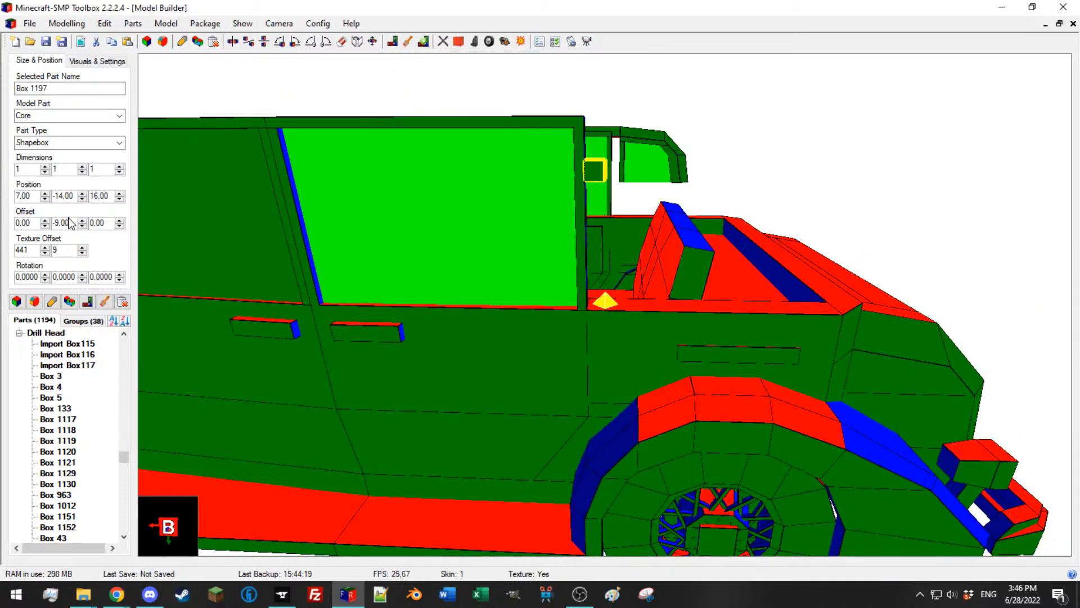
left_click(82, 226)
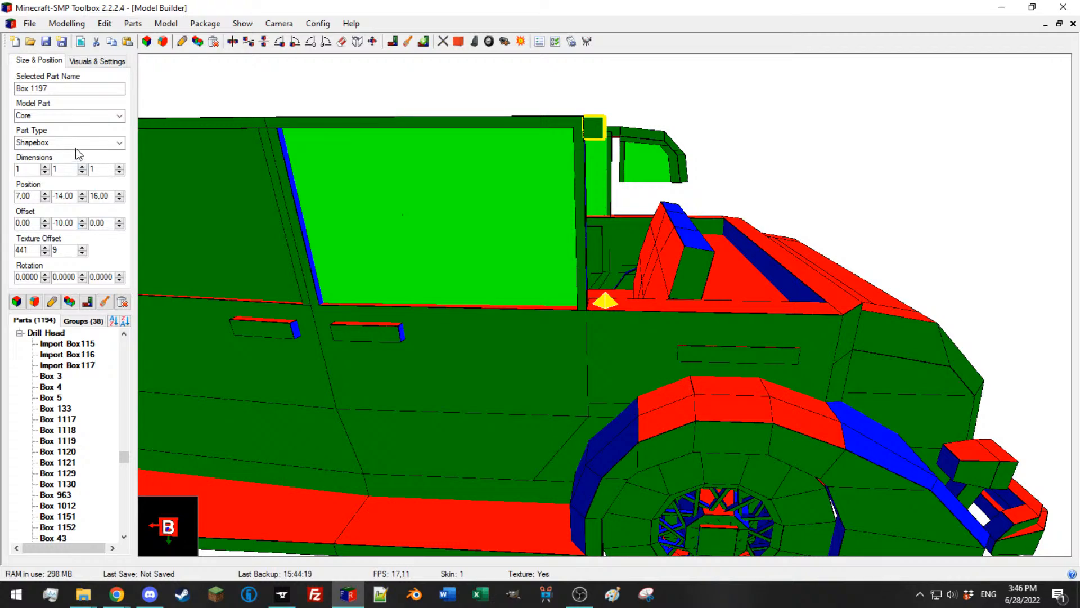
Step: Make the box a post 10 units high and assign it to the Wheel - Back model part
scroll(86, 170, "up", 7)
left_click(85, 166)
middle_click_drag(560, 127, 589, 203)
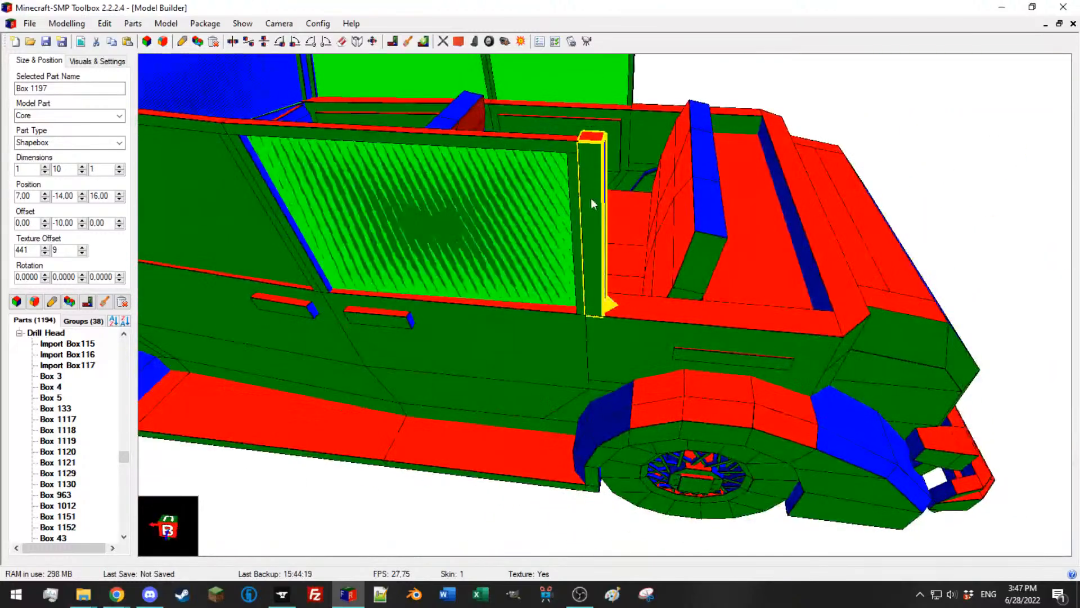
left_click(119, 116)
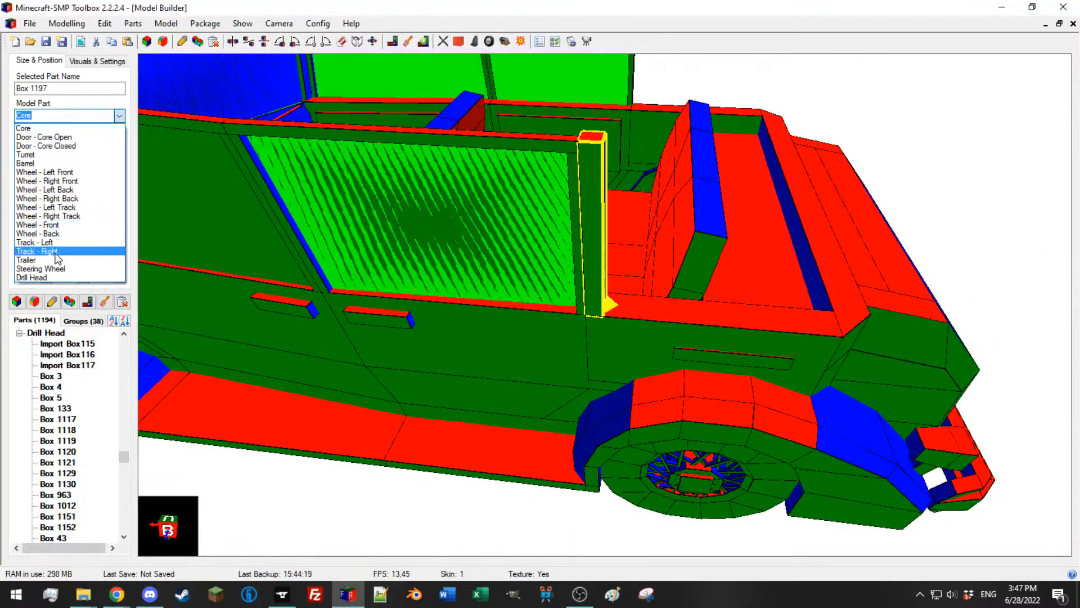
left_click(59, 234)
mouse_move(598, 200)
middle_mouse_down()
mouse_move(589, 180)
mouse_move(582, 211)
middle_mouse_up()
Step: Duplicate the post behind the rear window and set the copy's Y position to -24
left_click(69, 303)
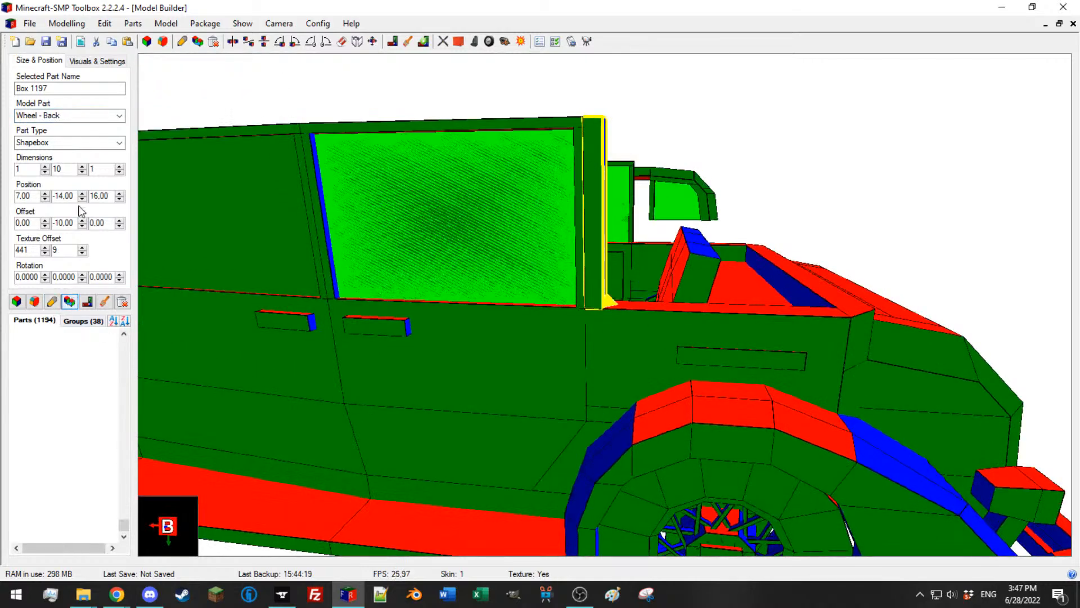
triple_click(82, 200)
triple_click(82, 200)
triple_click(82, 199)
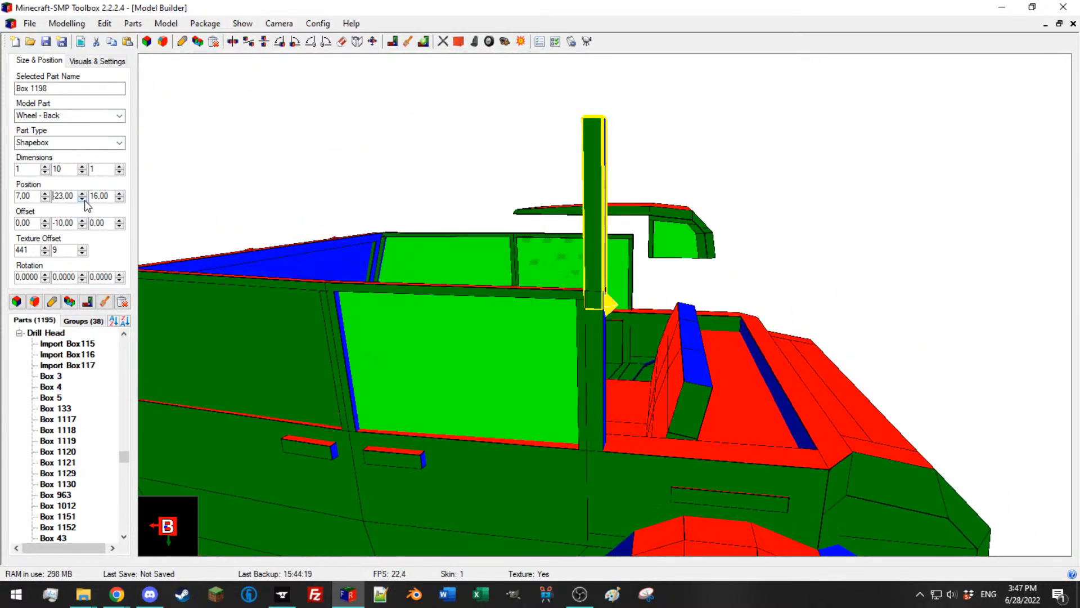
left_click(84, 199)
Step: Reduce the copied post's height to 1
left_click(87, 172)
left_click(86, 173)
left_click(86, 172)
left_click(86, 172)
left_click(86, 172)
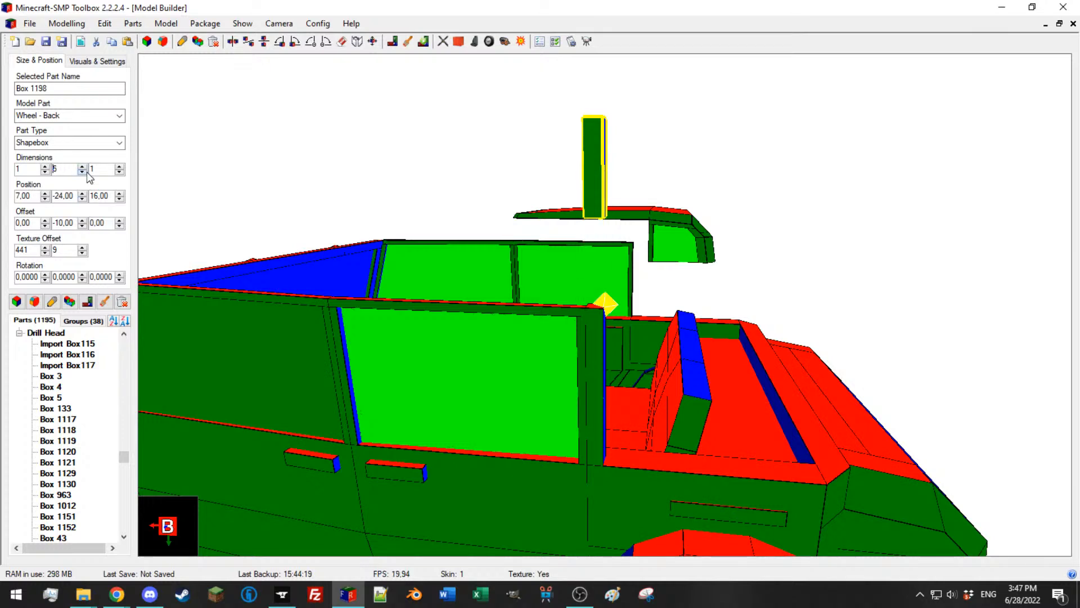
left_click(87, 172)
left_click(86, 172)
left_click(86, 172)
left_click(82, 172)
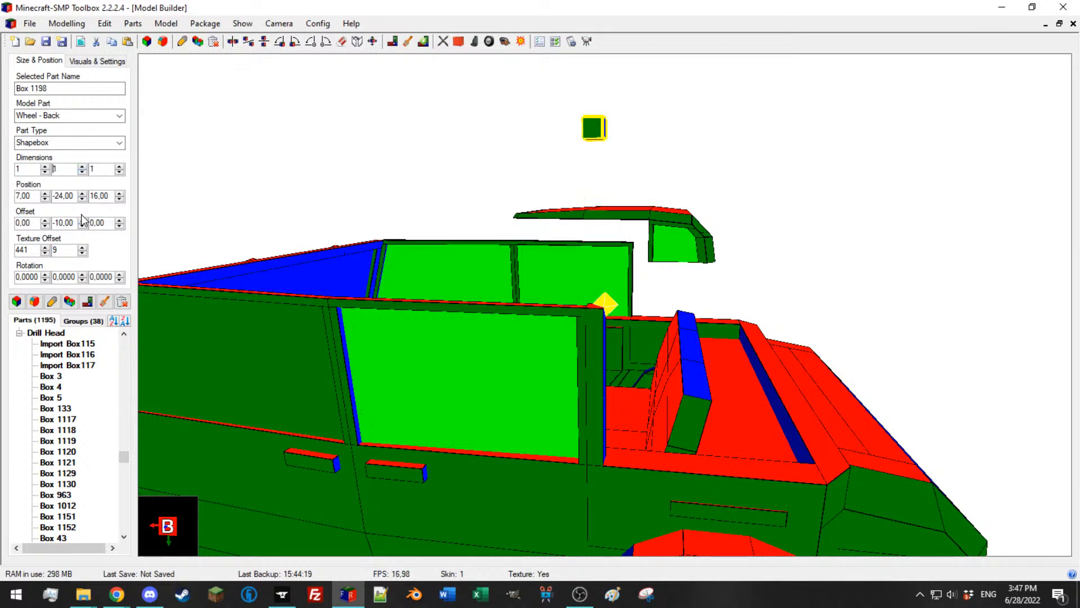
Step: Set the copy's Y offset to -1 and lengthen it to 17 units to form a rail above the rear window
left_click(83, 220)
left_click(83, 220)
left_click(83, 220)
left_click(82, 220)
left_click(83, 220)
left_click(83, 220)
left_click(83, 220)
left_click_drag(299, 205, 415, 203)
scroll(30, 169, "up", 5)
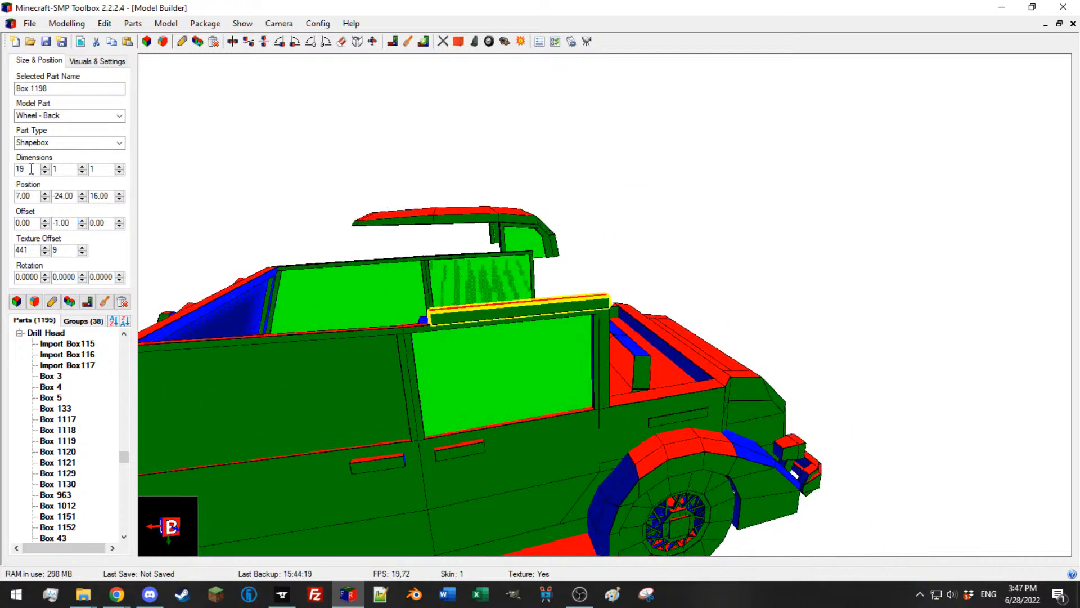
left_click(48, 174)
left_click(47, 174)
mouse_move(440, 323)
left_mouse_down()
mouse_move(409, 312)
mouse_move(426, 312)
left_mouse_up()
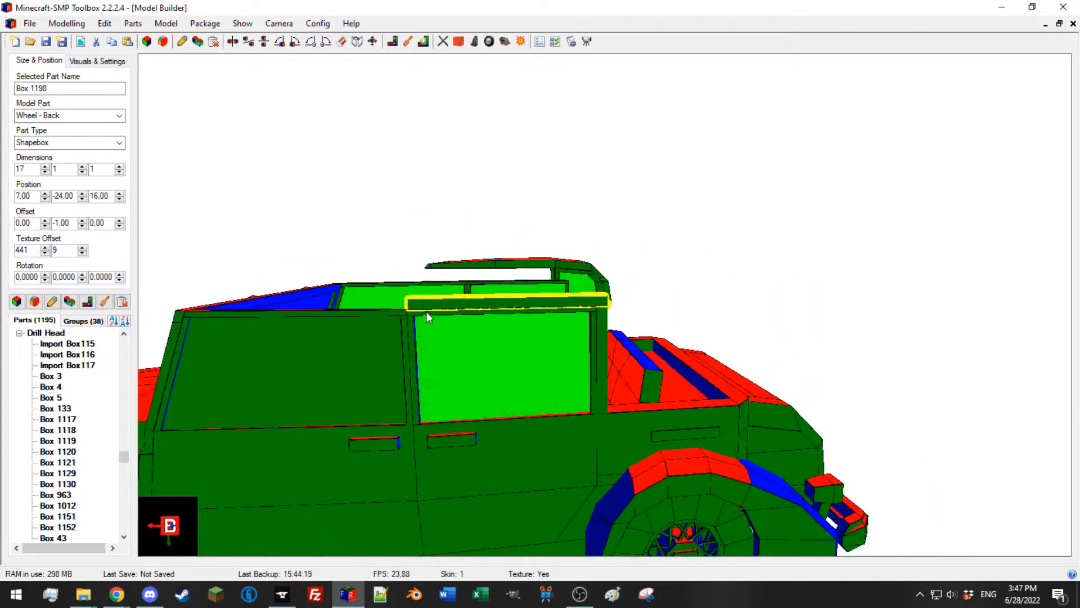
Step: Duplicate the rear window rail and set the copy's X position to 24 to extend it over the front door
left_click(70, 302)
left_click(26, 199)
scroll(26, 198, "up", 6)
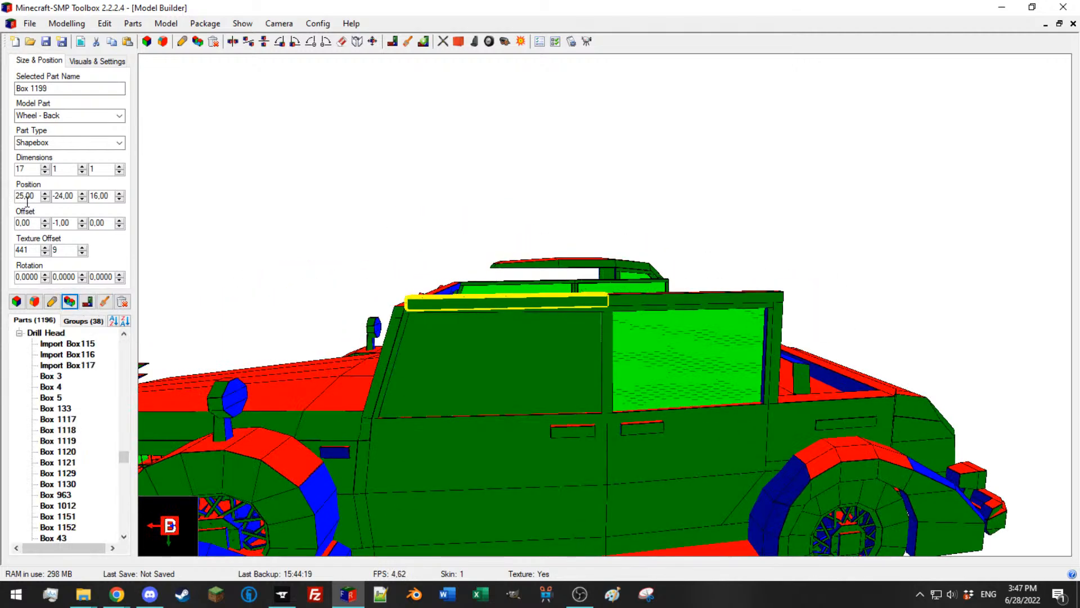
left_click(45, 199)
left_click_drag(259, 175, 270, 243)
scroll(343, 294, "up", 4)
Step: Slant the front door rail by offsetting the corners of its front end inward by 2 units
left_click_drag(253, 340, 198, 378)
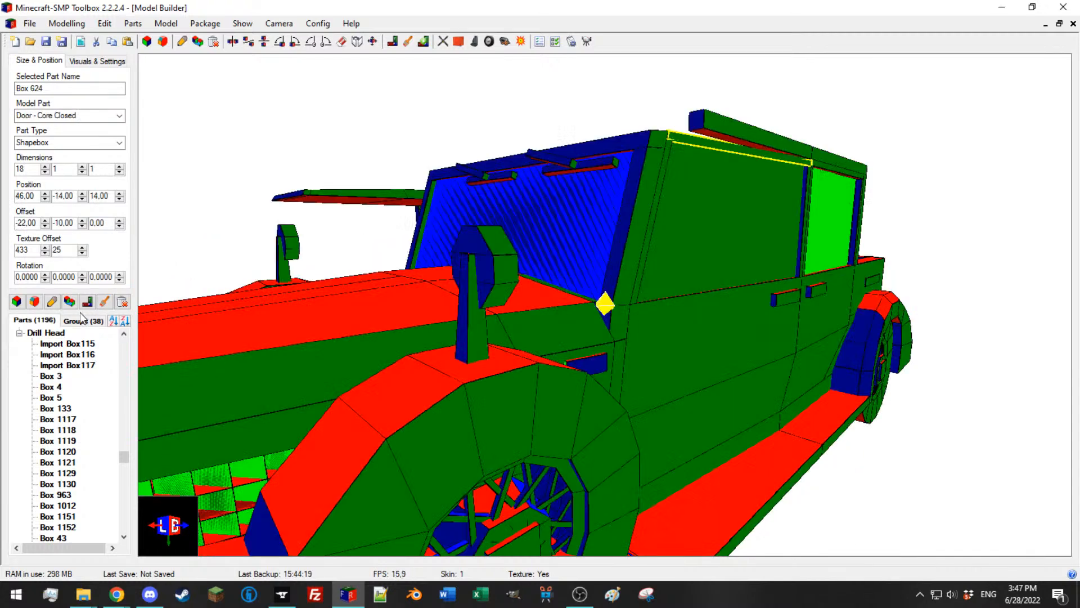
left_click(53, 303)
left_click_drag(272, 117, 1079, 129)
mouse_move(617, 222)
left_mouse_down()
mouse_move(591, 247)
mouse_move(624, 230)
left_mouse_up()
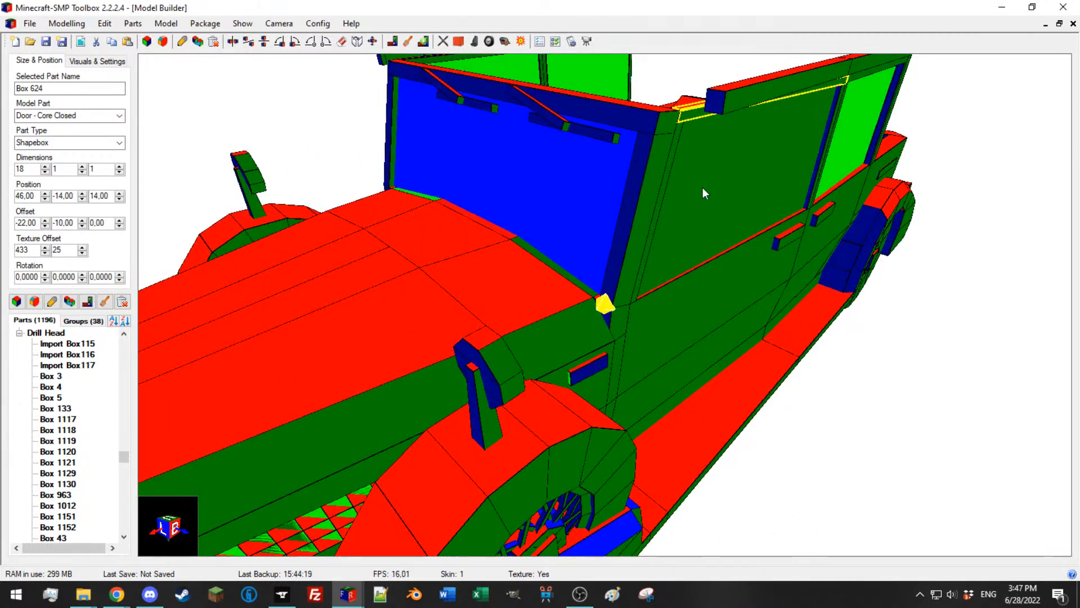
left_click_drag(722, 107, 511, 118)
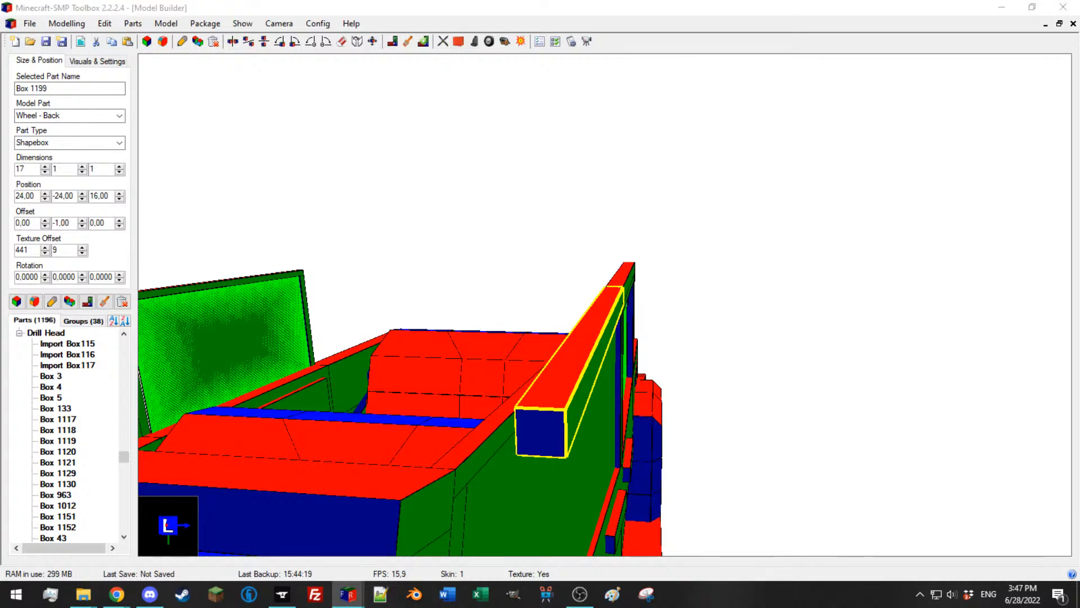
type("2")
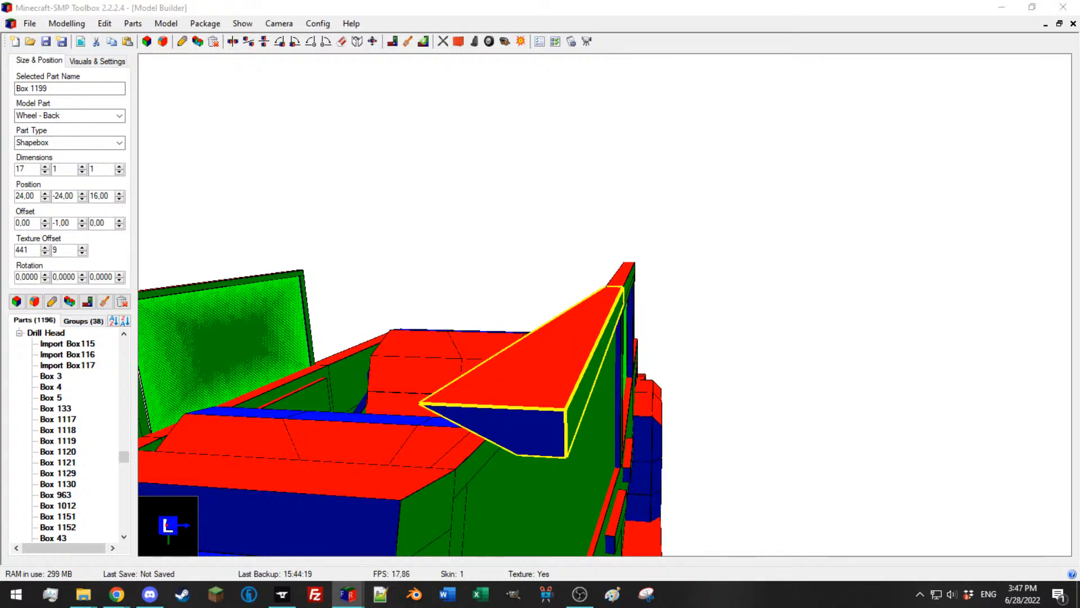
key("Up")
key("Up")
key("Down")
key("Down")
key("Down")
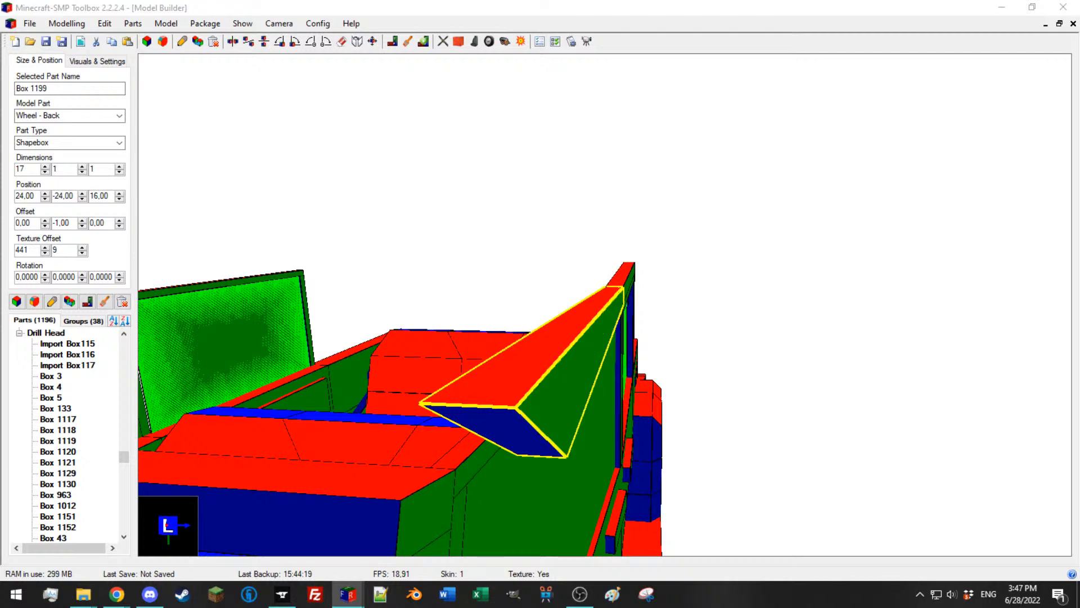
key("Down")
key("Up")
key("Up")
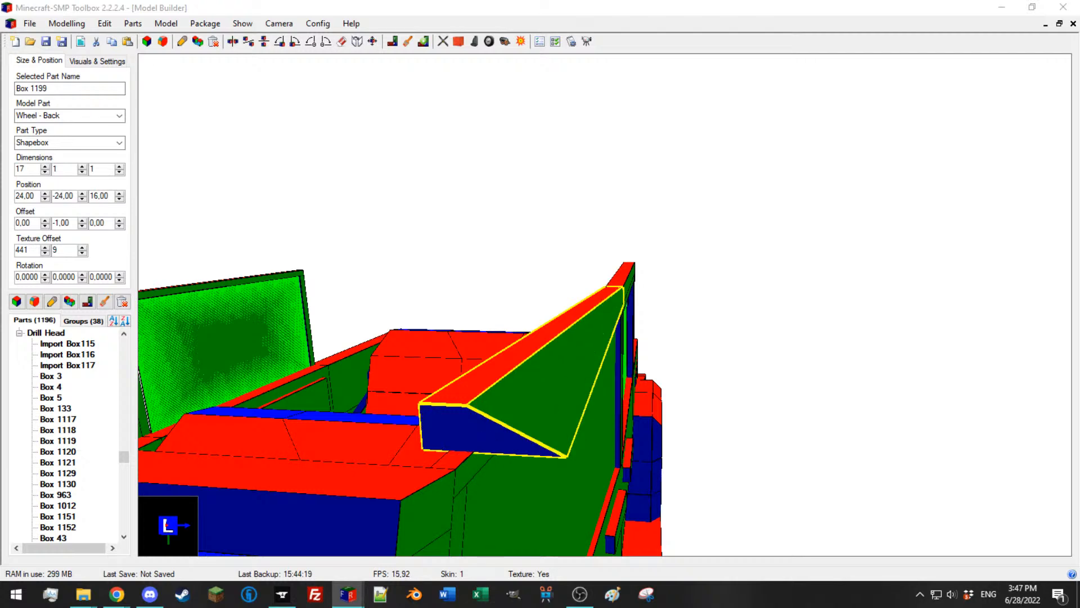
key("Down")
key("Down")
Step: Set the front door rail's length to 18 and adjust its front-end corners to follow the windshield frame's slope
left_click_drag(636, 274, 511, 273)
left_click(45, 166)
left_click_drag(370, 241, 365, 238)
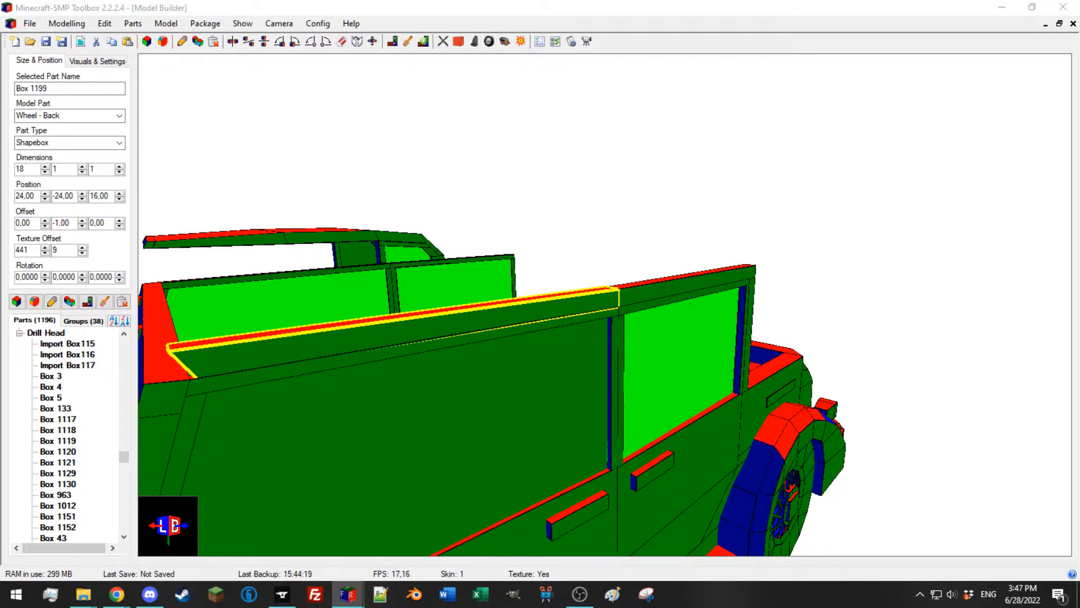
left_click_drag(396, 228, 403, 227)
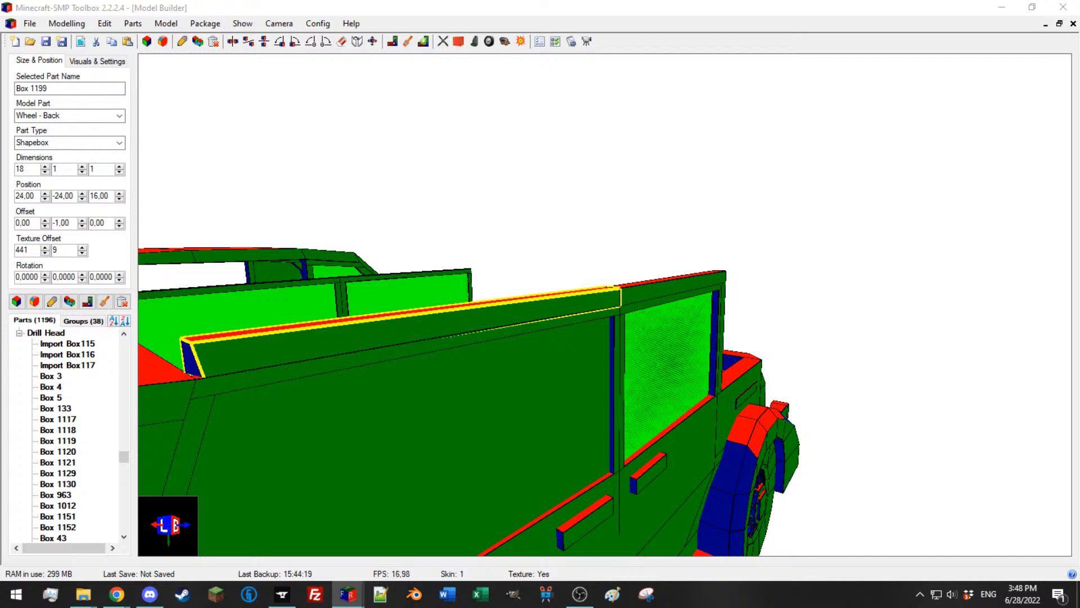
middle_click_drag(545, 277, 573, 253)
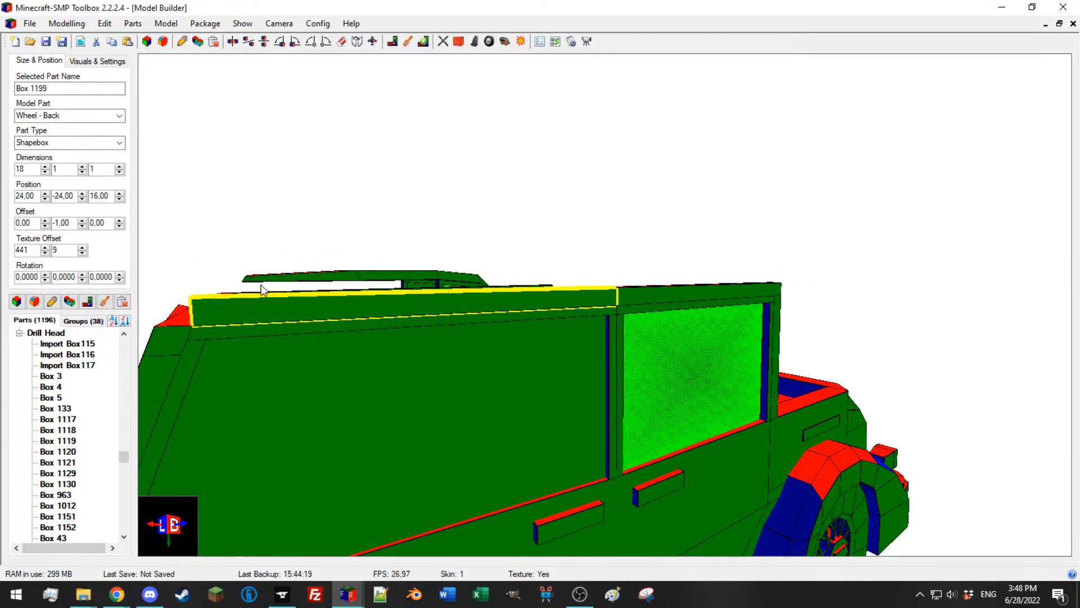
middle_click_drag(222, 313, 230, 315)
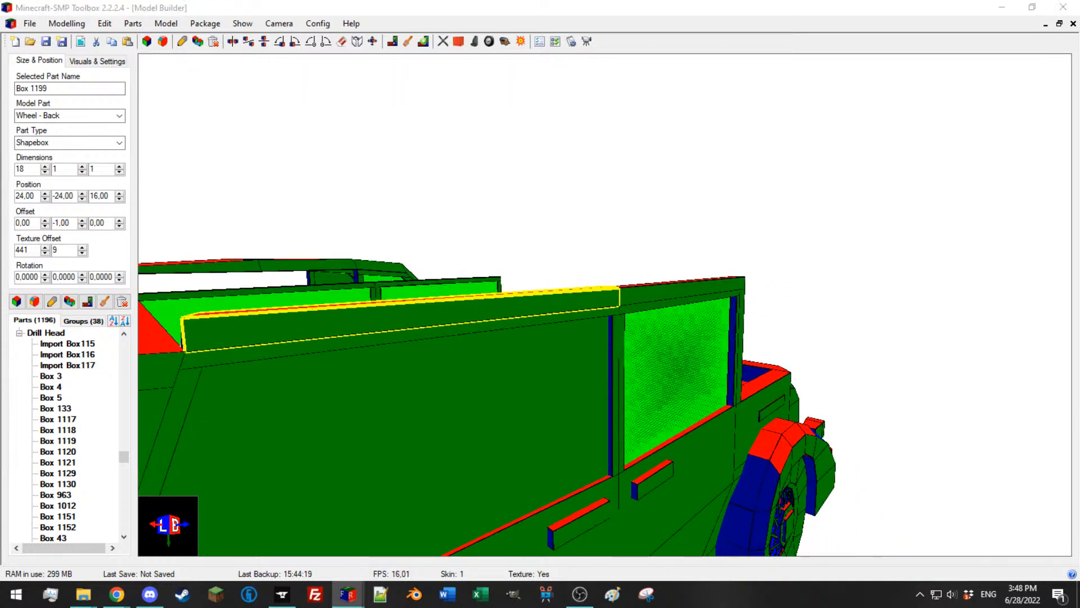
mouse_move(437, 258)
middle_mouse_down()
mouse_move(405, 255)
mouse_move(438, 253)
middle_mouse_up()
Step: Examine how the new rails line up with the doors and the roof opening from several angles
left_click(289, 392)
middle_click_drag(290, 392, 609, 283)
left_click(461, 396)
middle_click_drag(549, 299, 634, 306)
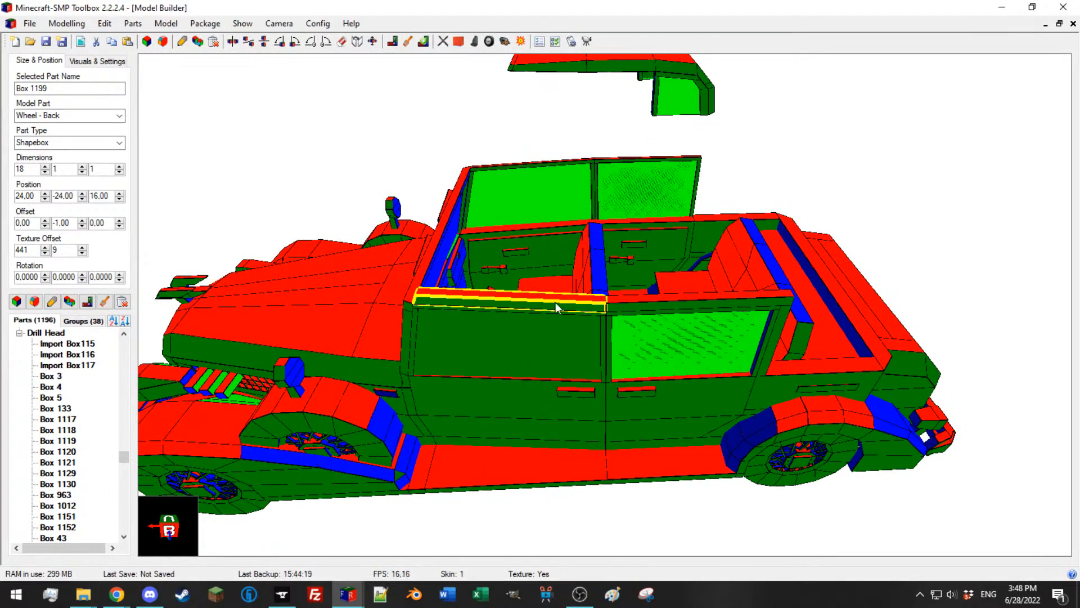
scroll(498, 309, "up", 3)
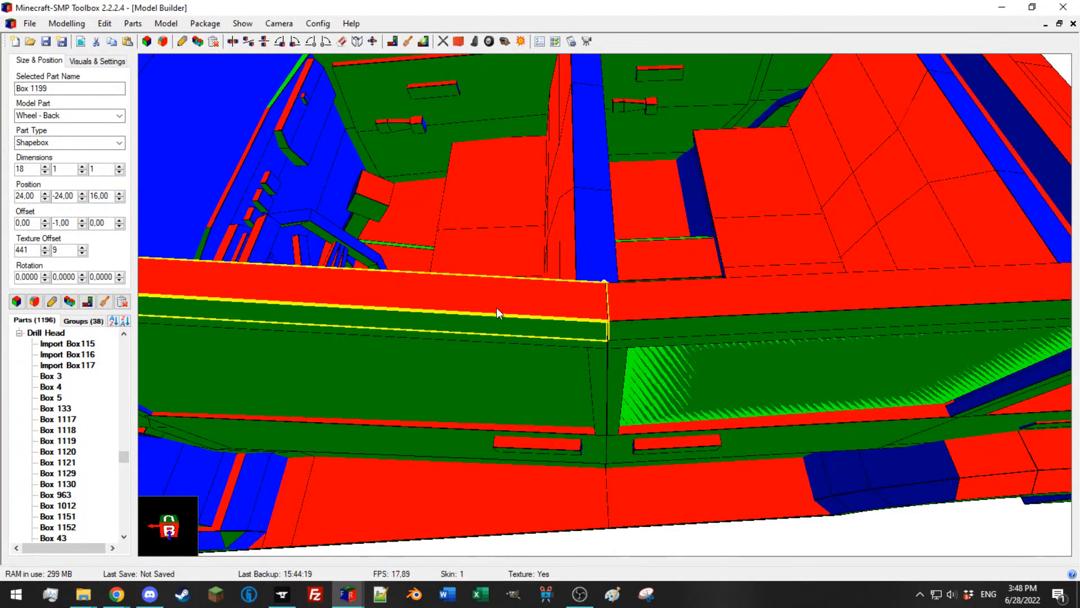
scroll(499, 309, "down", 5)
middle_click_drag(483, 273, 503, 289)
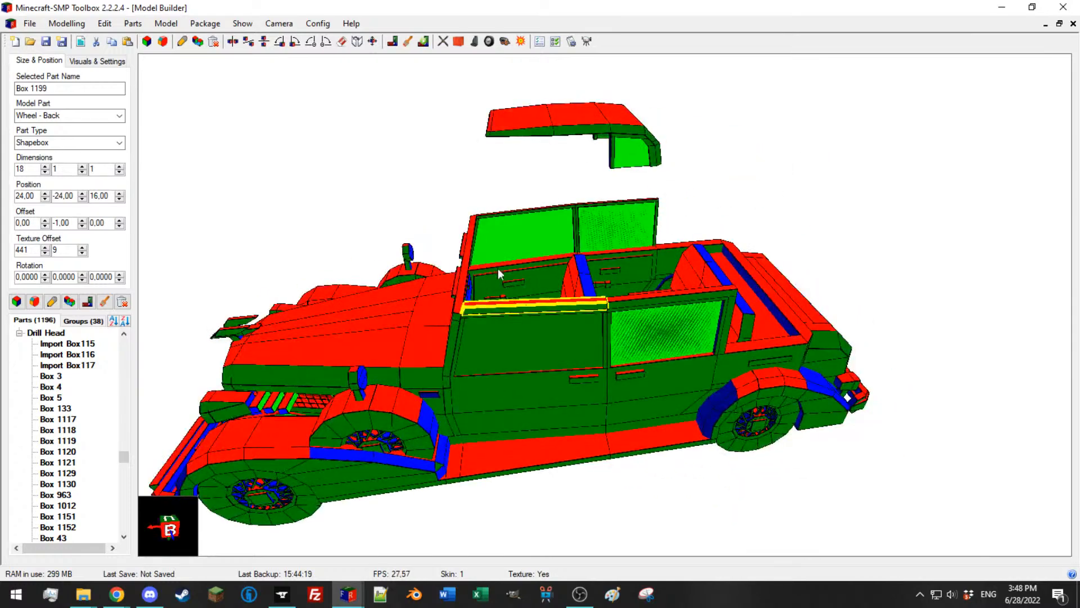
scroll(678, 248, "up", 3)
middle_click_drag(678, 247, 626, 341)
Step: Duplicate the rail above the rear window and set the copy's X position to 6 and Y position to -14
left_click(614, 297)
scroll(626, 340, "up", 2)
scroll(626, 345, "down", 3)
scroll(465, 294, "up", 3)
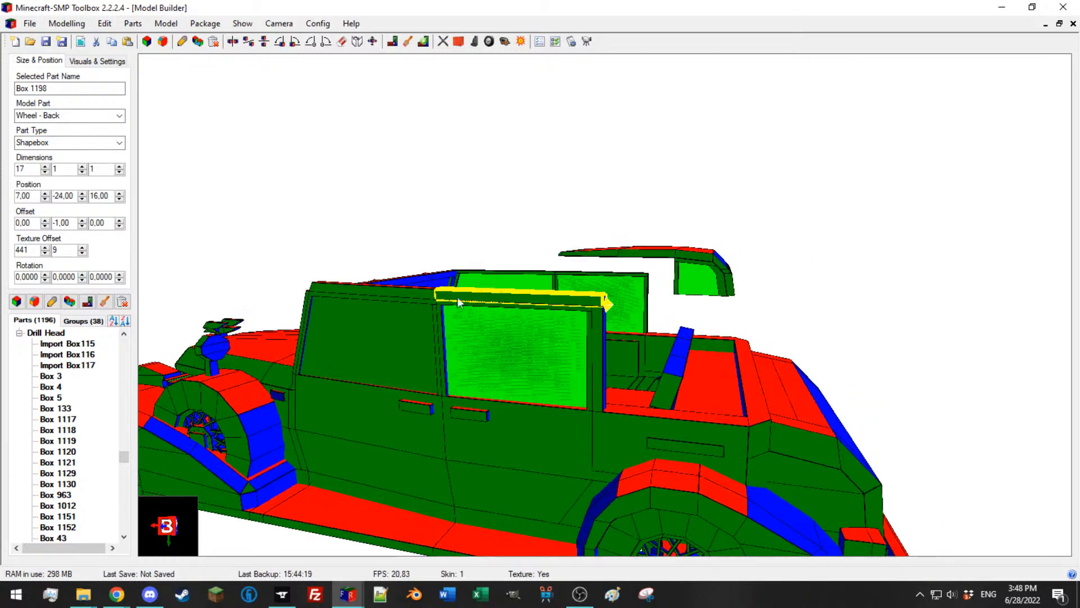
left_click(69, 301)
scroll(79, 199, "up", 1)
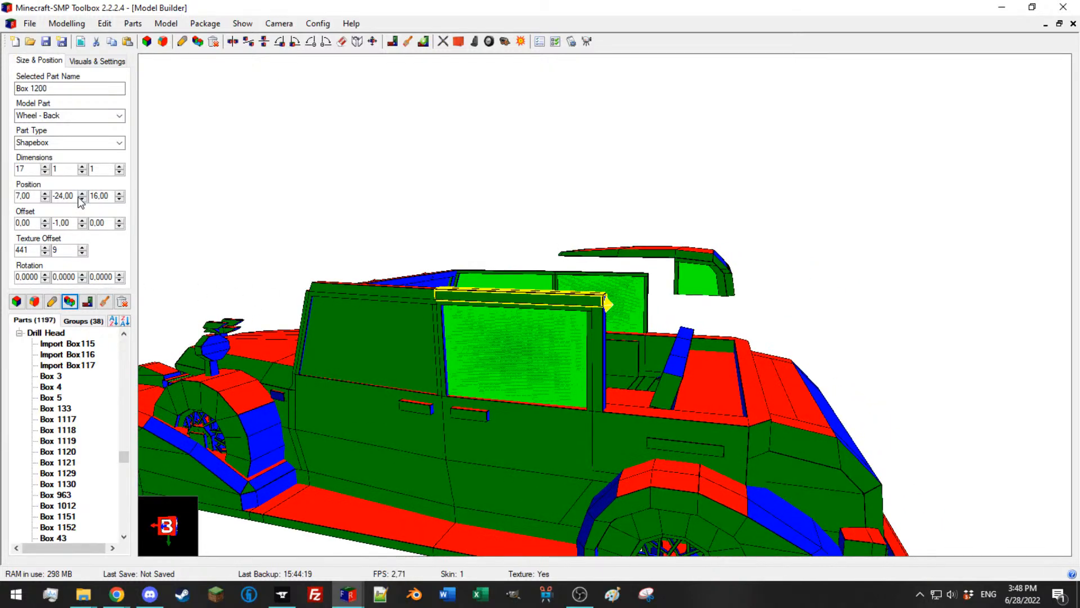
left_click(46, 199)
scroll(68, 195, "up", 3)
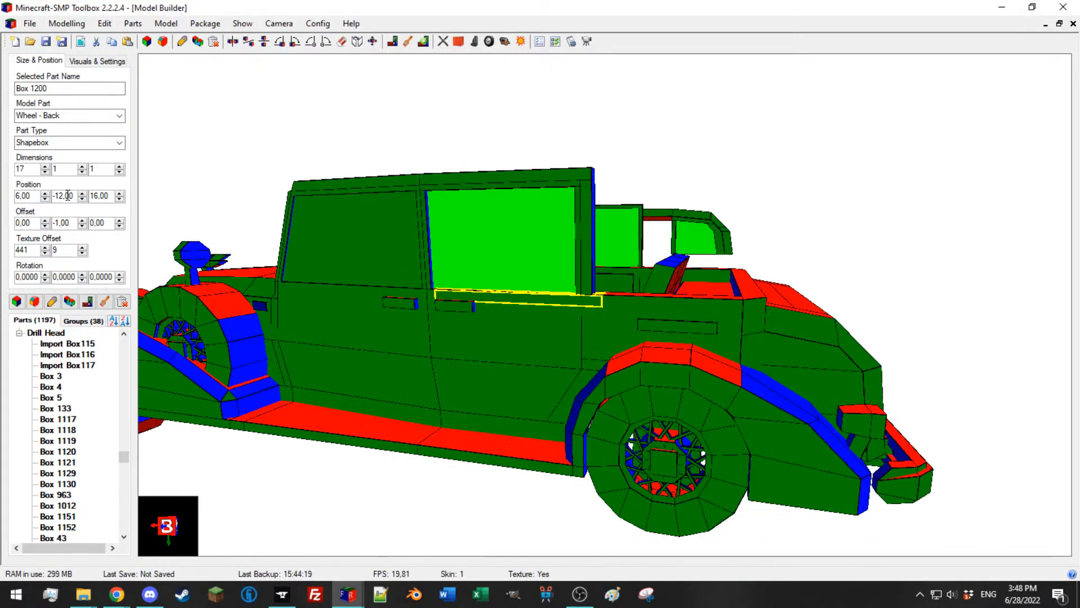
scroll(67, 195, "down", 1)
left_click(82, 195)
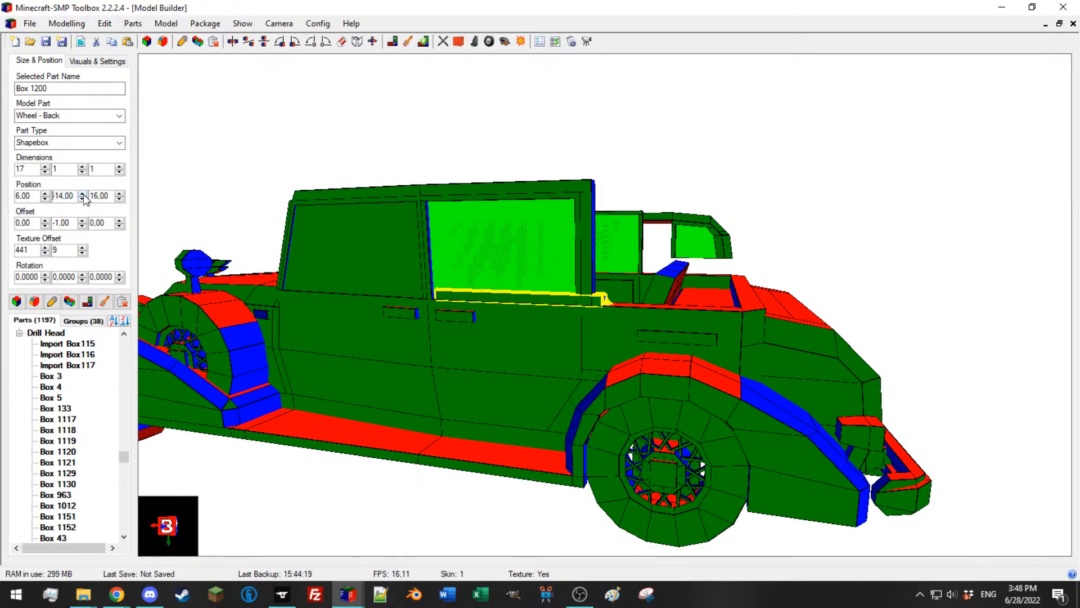
Step: Shorten the copied rail to length 1 and set its Y offset to -11 and X position to 7
left_click(27, 169)
key("BackSpace")
left_click(82, 220)
scroll(84, 225, "up", 5)
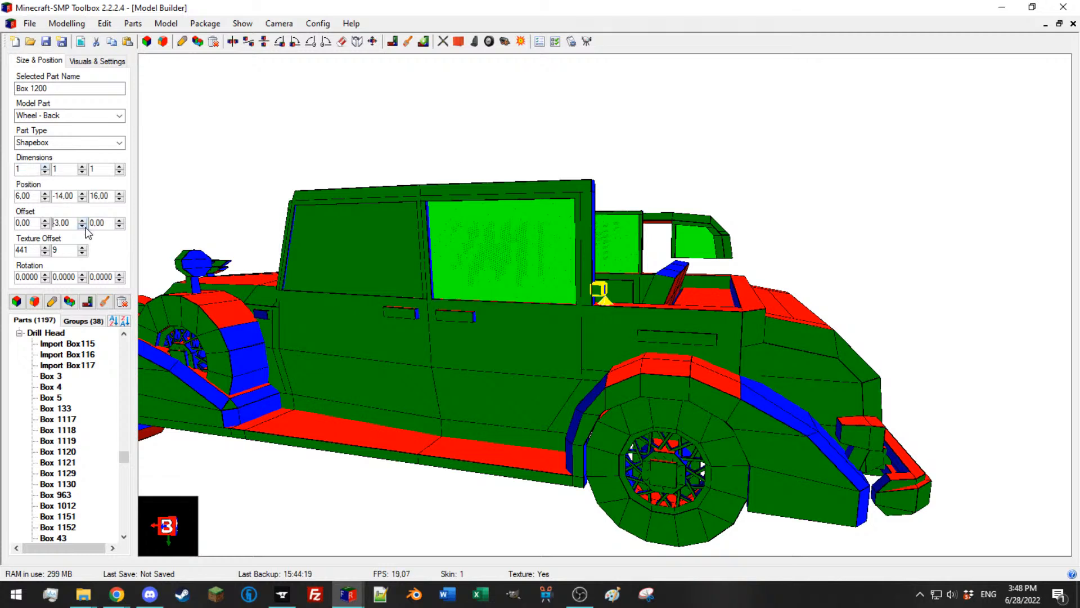
scroll(88, 233, "down", 16)
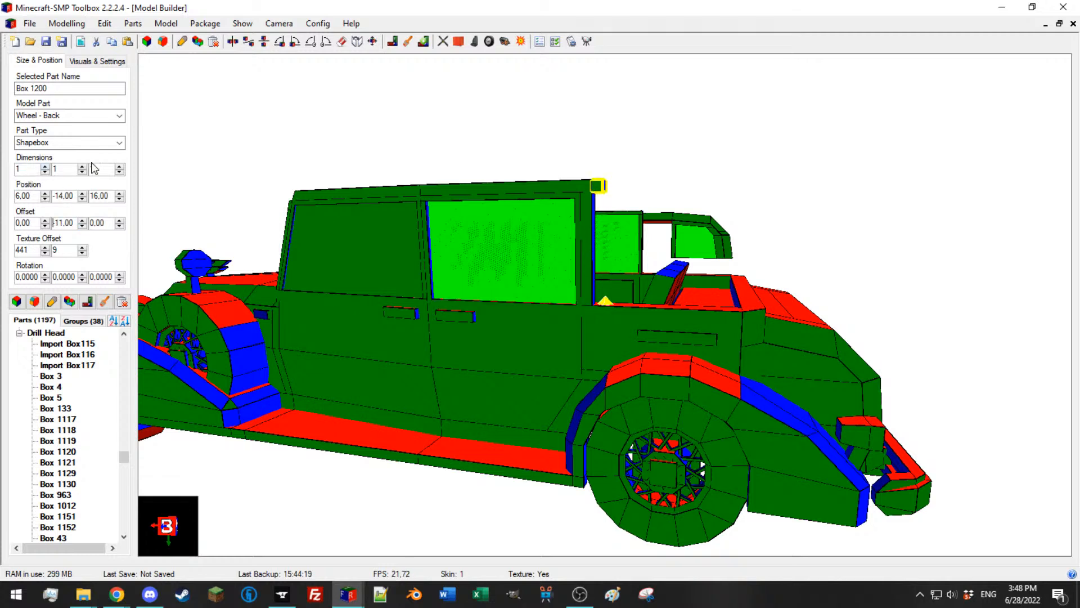
mouse_move(482, 192)
left_mouse_down()
mouse_move(530, 217)
mouse_move(674, 235)
mouse_move(570, 183)
mouse_move(596, 191)
left_mouse_up()
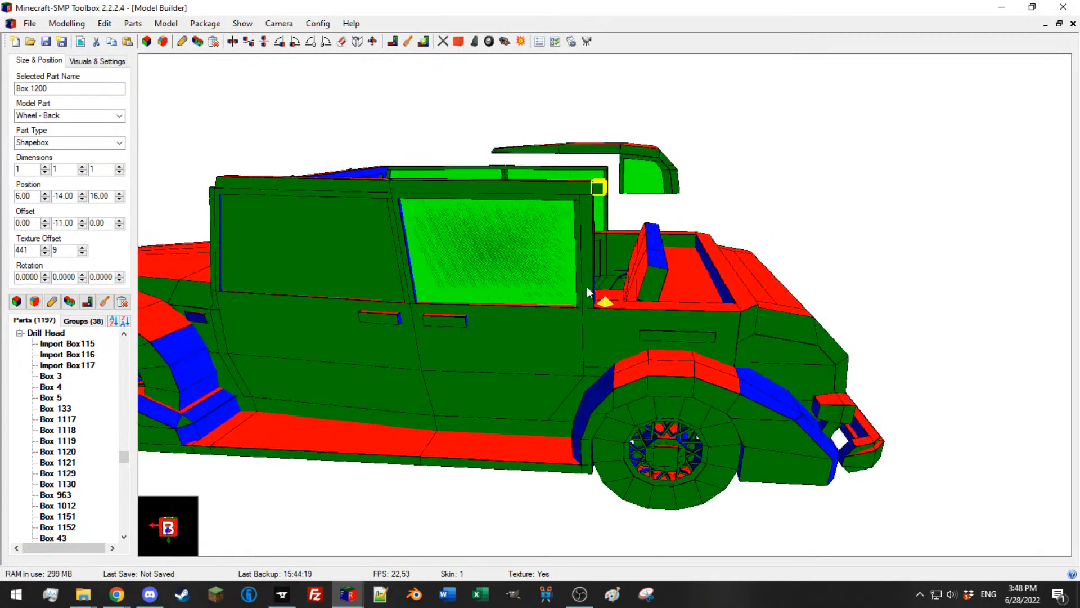
left_click(603, 263)
left_click(600, 188)
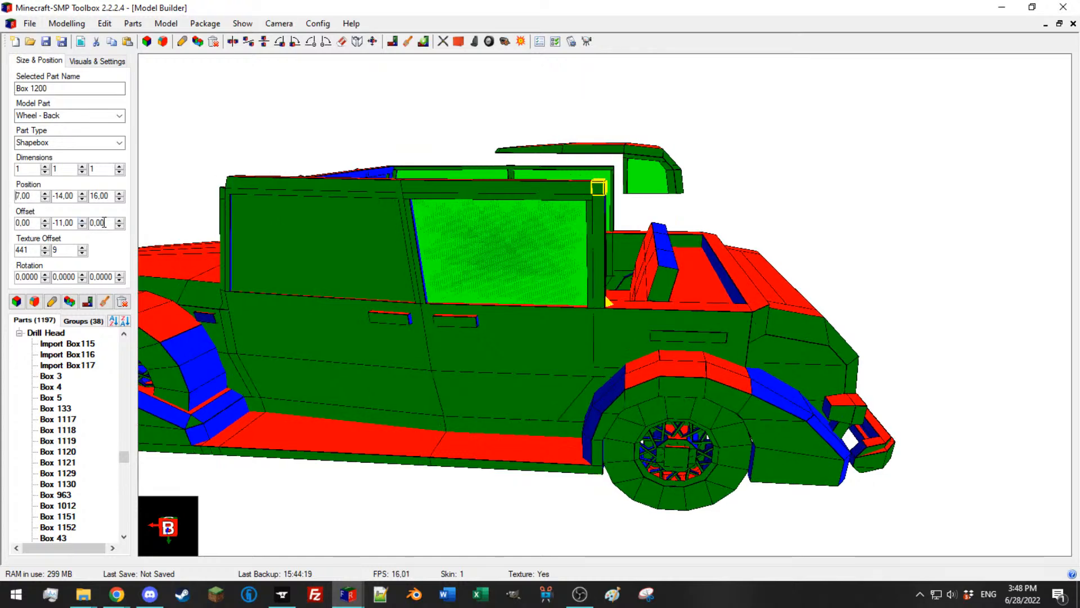
Step: Set the small block's Z offset to 1 and its length to 10
left_click(593, 226)
scroll(593, 225, "up", 3)
right_click_drag(593, 225, 563, 112)
left_click(573, 114)
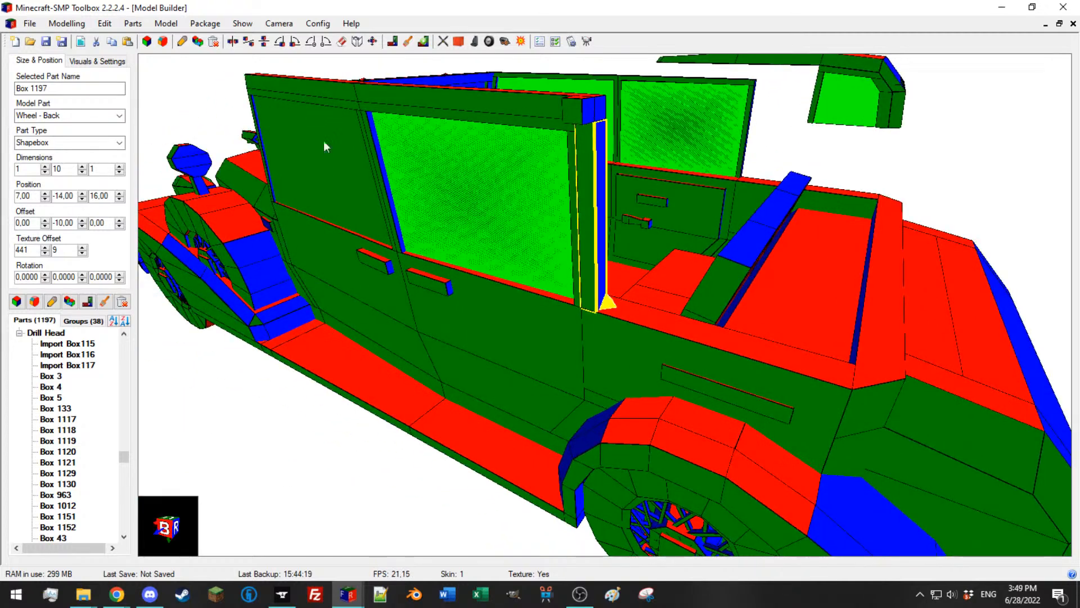
type("0")
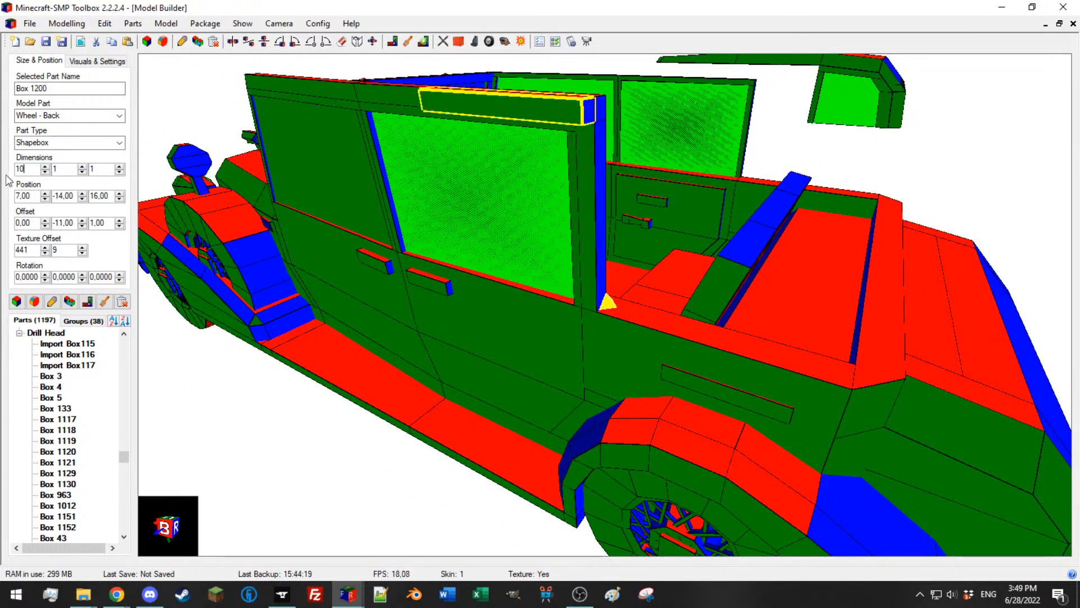
Step: Set the small block's X offset to -1 and its Z offset to 0
left_click(45, 226)
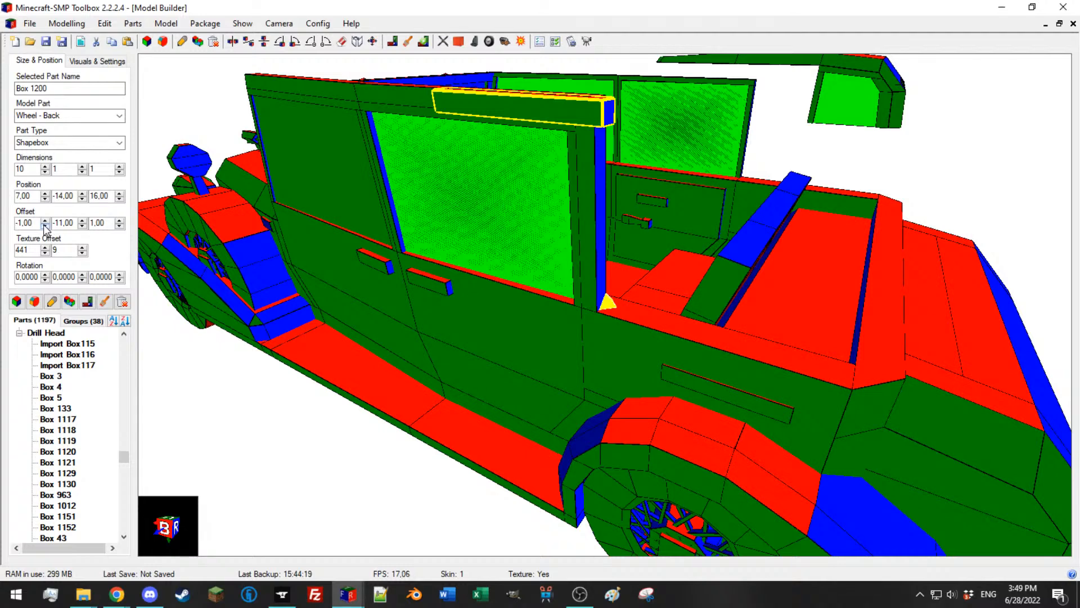
left_click(120, 225)
scroll(103, 223, "down", 1)
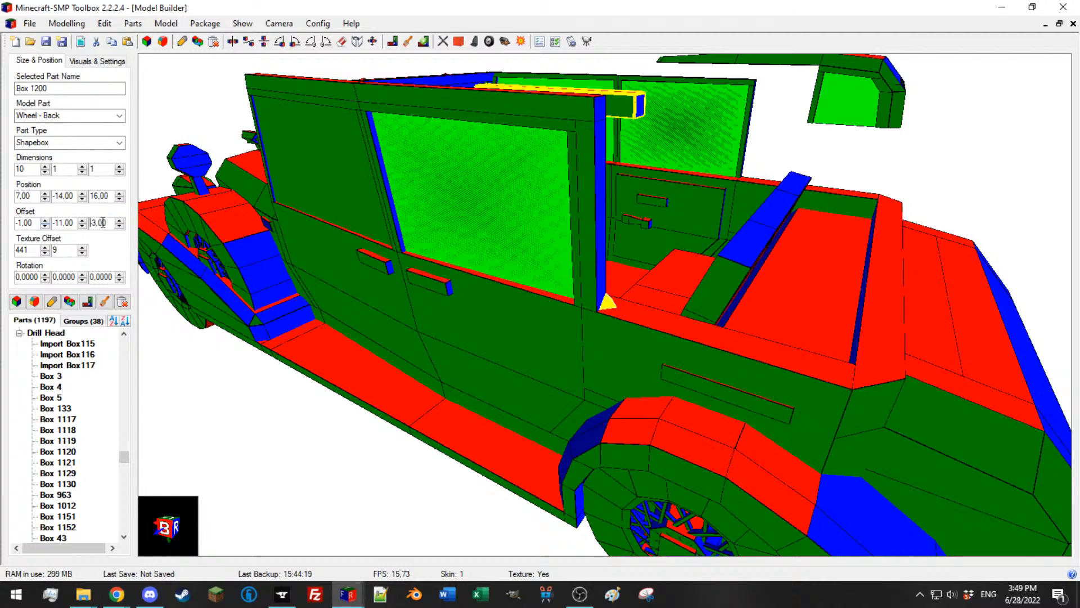
left_click(119, 222)
left_click(118, 221)
left_click(119, 222)
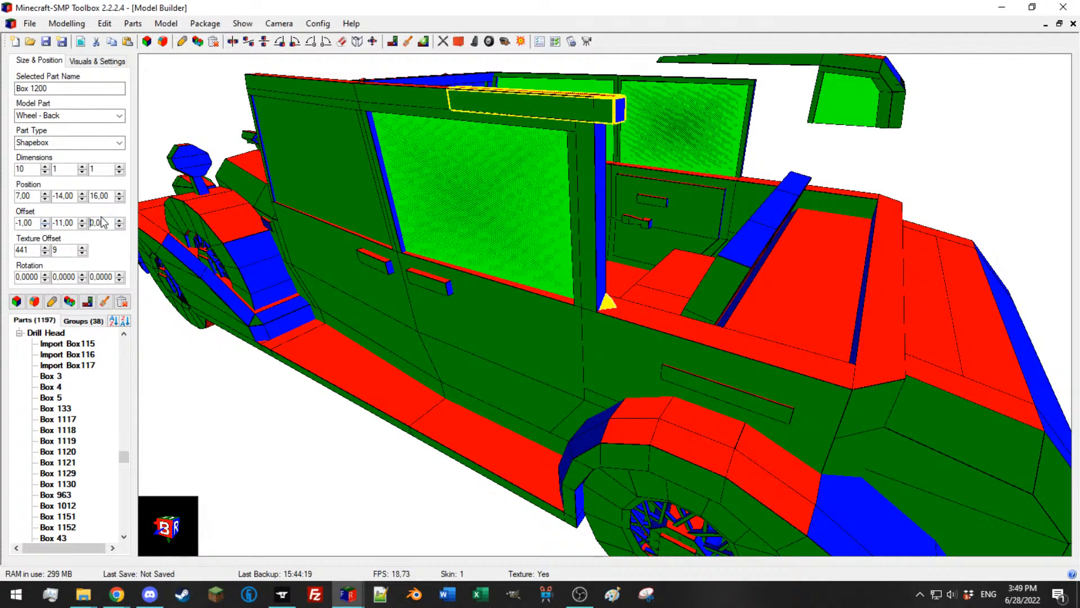
Step: Set the block's X offset to -10 so it extends behind the rear post, keeping its X position at 7
left_click(33, 197)
left_click(45, 199)
left_click(43, 194)
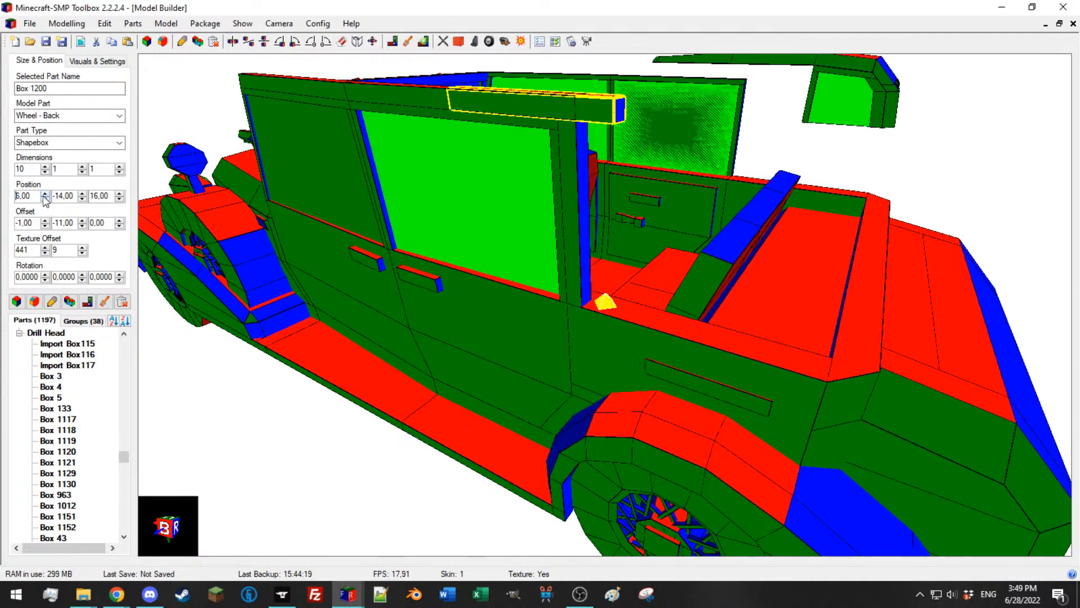
left_click(44, 194)
scroll(36, 222, "down", 3)
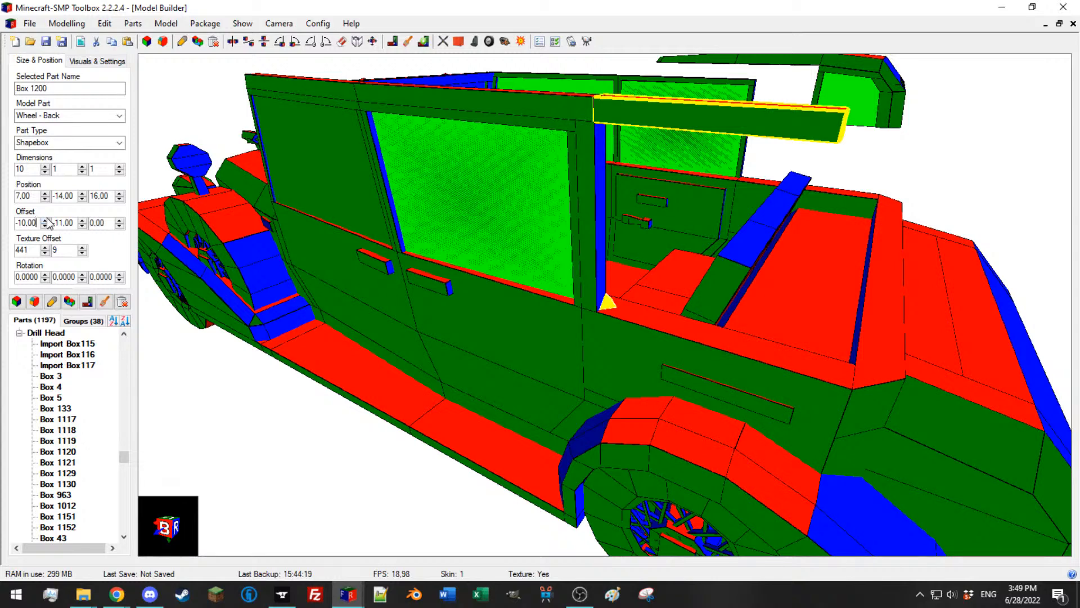
Step: Lower the block to the base of the rear post by setting its Y offset to -1
left_click(82, 194)
left_click(82, 194)
left_click(83, 200)
left_click(83, 200)
scroll(68, 224, "up", 9)
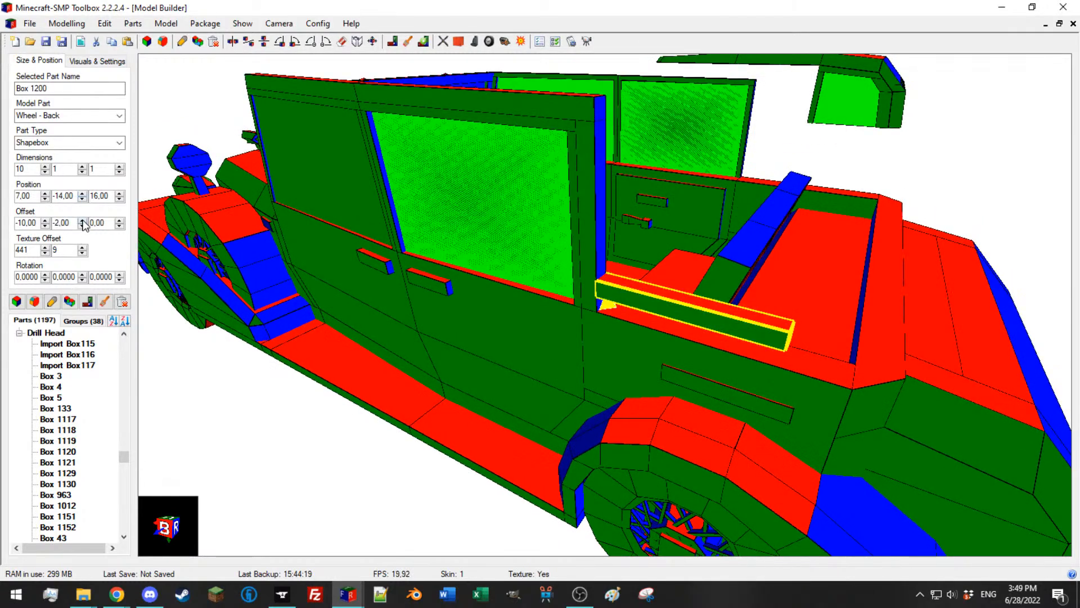
left_click(83, 221)
scroll(508, 199, "down", 5)
mouse_move(509, 199)
middle_mouse_down()
mouse_move(526, 195)
mouse_move(528, 205)
middle_mouse_up()
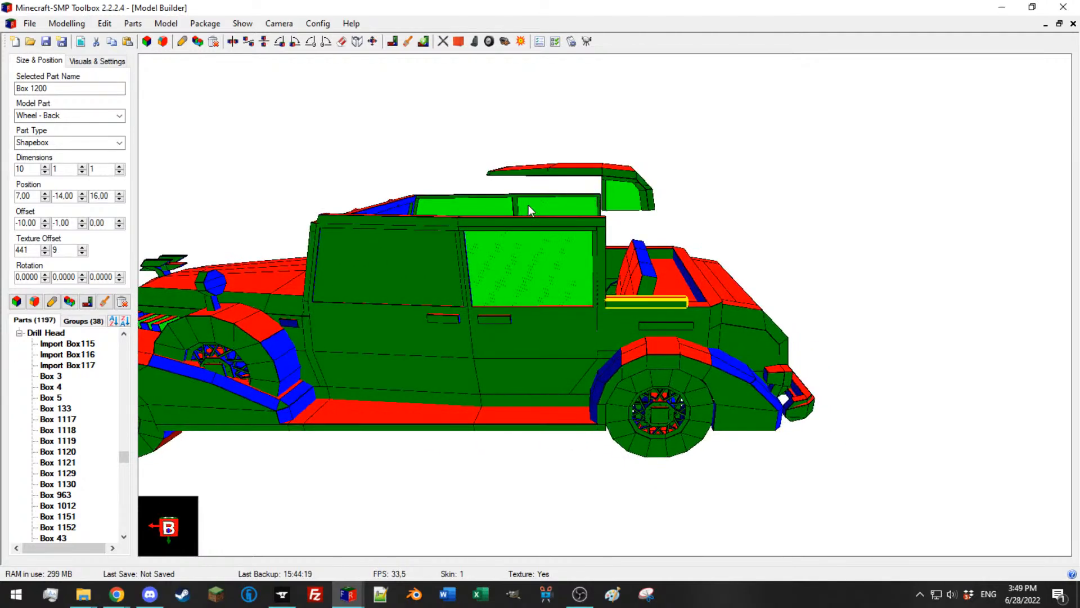
Step: Examine how the rear post, the lower block and the rails above the doors line up from several angles
left_click(603, 246, "ctrl")
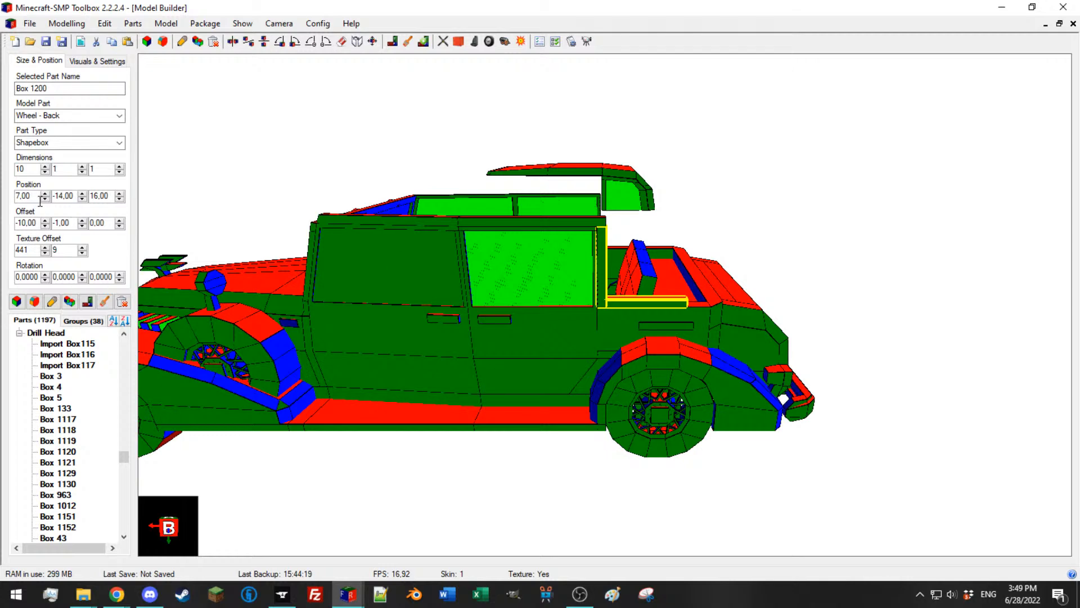
left_click(541, 225)
middle_click_drag(494, 217, 437, 231)
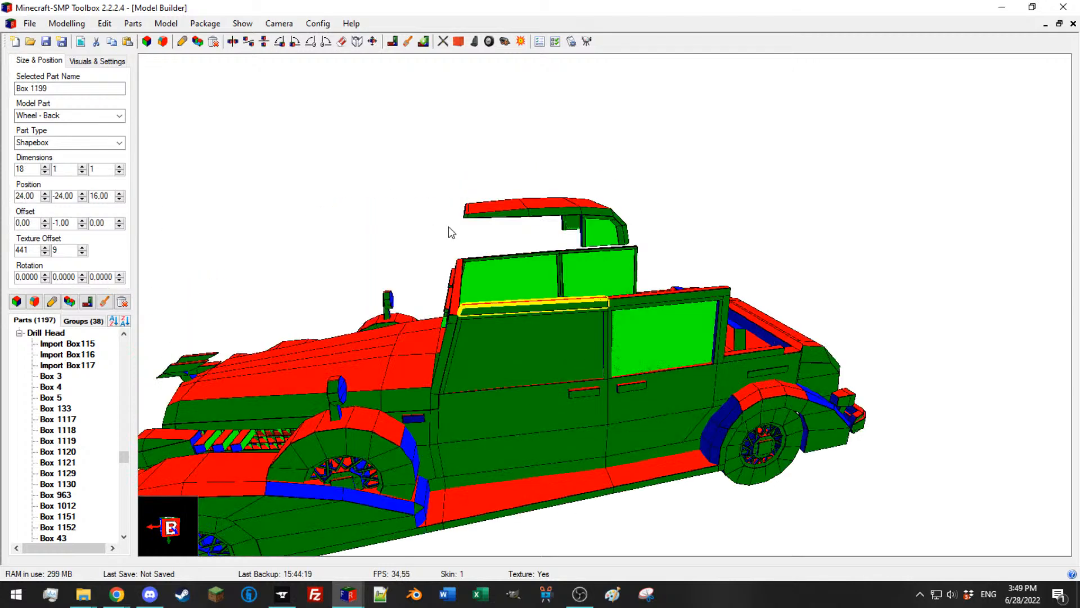
left_click(633, 297)
middle_click_drag(633, 297, 428, 285)
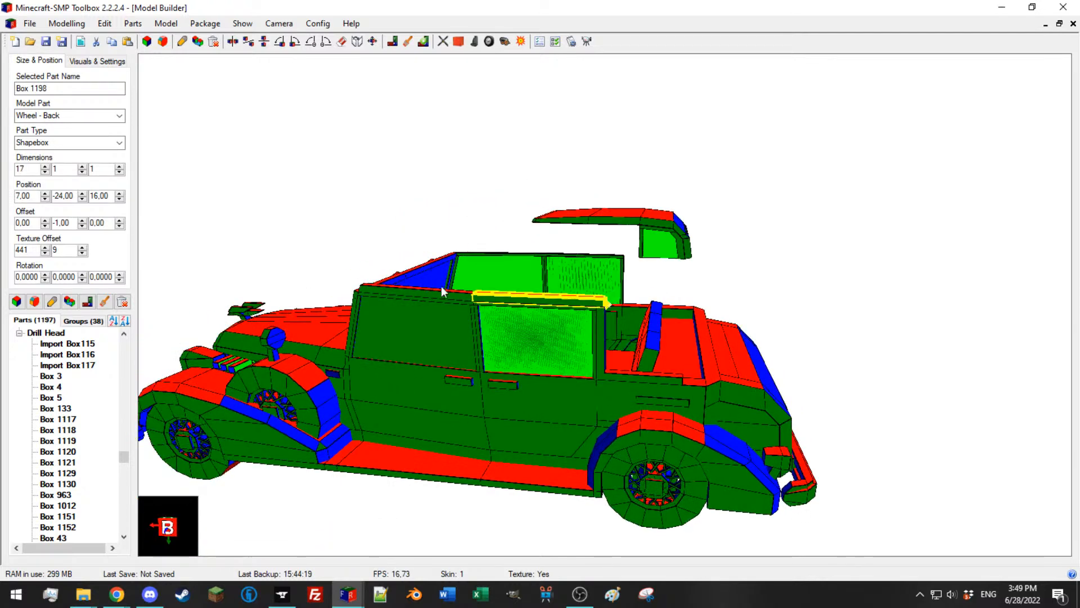
scroll(601, 372, "up", 2)
left_click(600, 366)
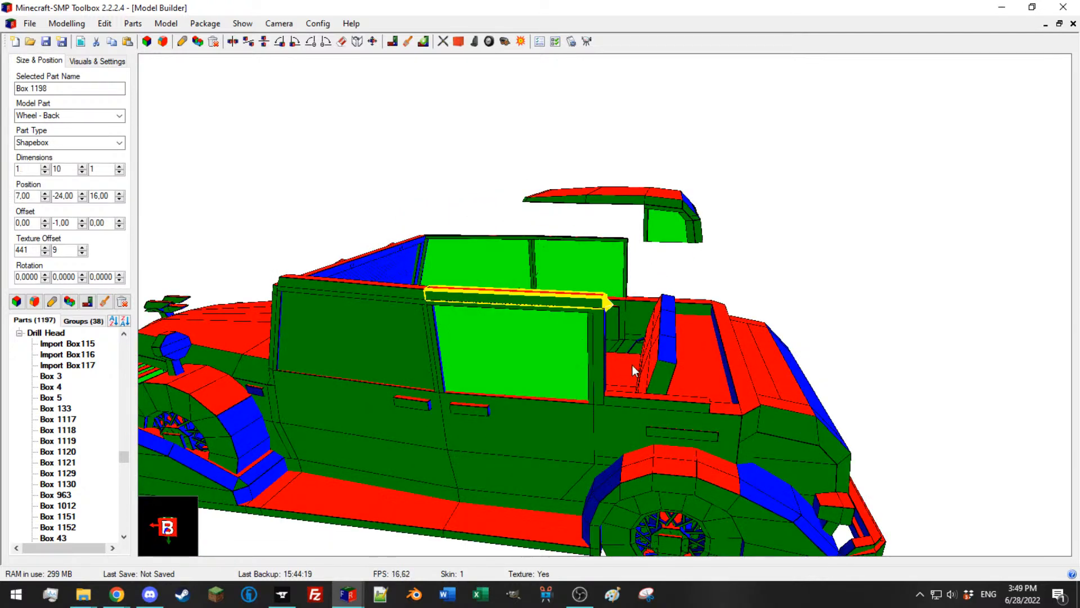
middle_click_drag(621, 363, 650, 322)
left_click(646, 306, "ctrl")
middle_click_drag(685, 264, 566, 204)
middle_click_drag(702, 217, 585, 215)
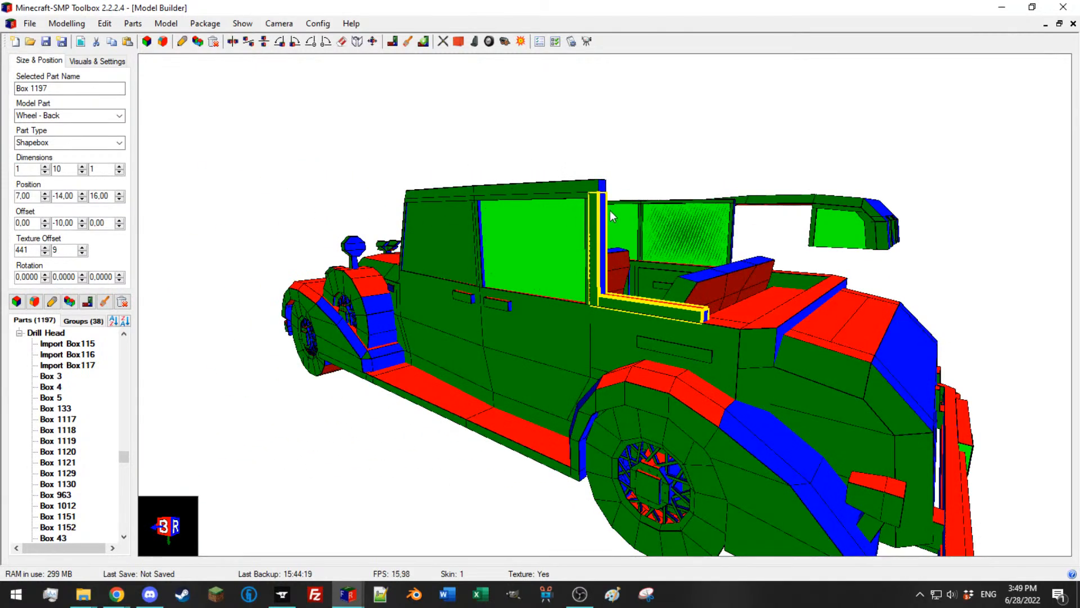
Step: Lengthen the rail above the rear side window to 18 and set its X position to 6
left_click(598, 193, "ctrl")
middle_click_drag(598, 193, 481, 241)
left_click(43, 168)
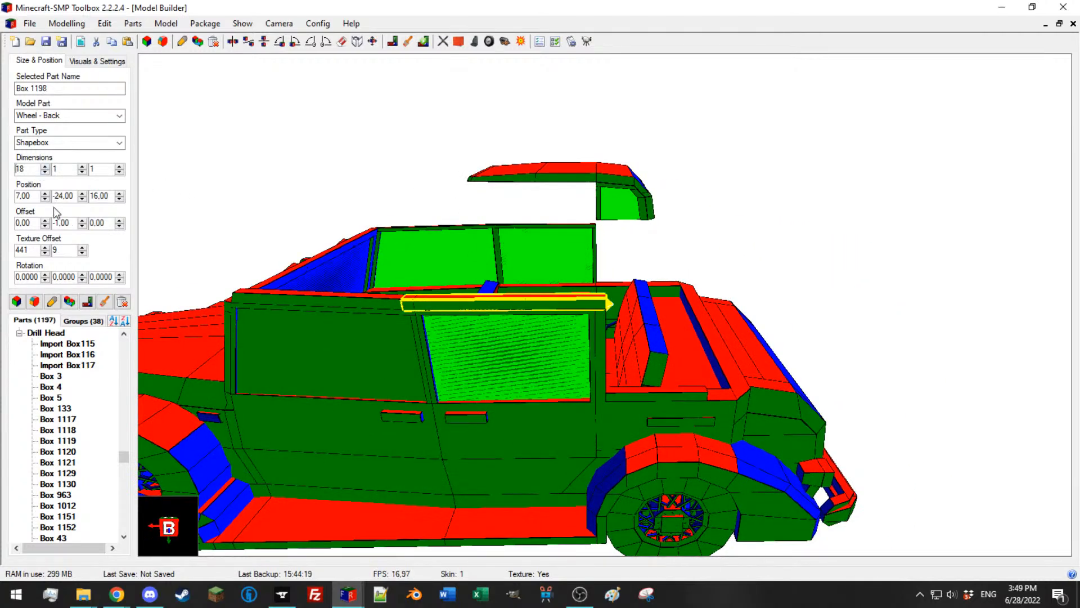
left_click(44, 199)
Step: Move the rear post and the block at its base together to X position 5
left_click(593, 322)
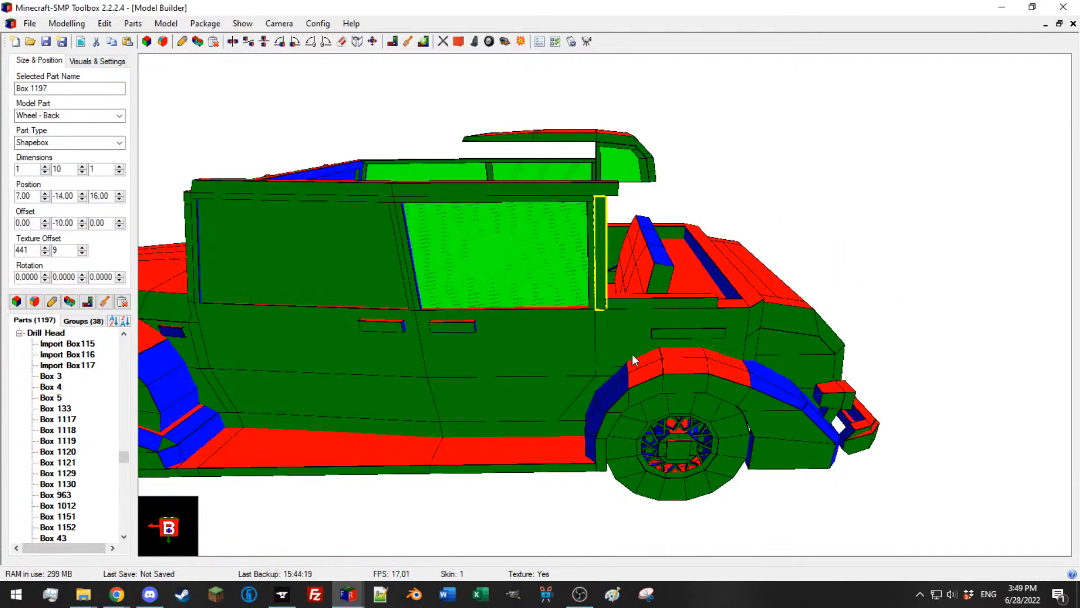
left_click(627, 308, "ctrl")
left_click(44, 199)
left_click(44, 200)
middle_click_drag(710, 233, 624, 303)
left_click(591, 221)
middle_click_drag(591, 221, 518, 182)
middle_click_drag(366, 197, 720, 195)
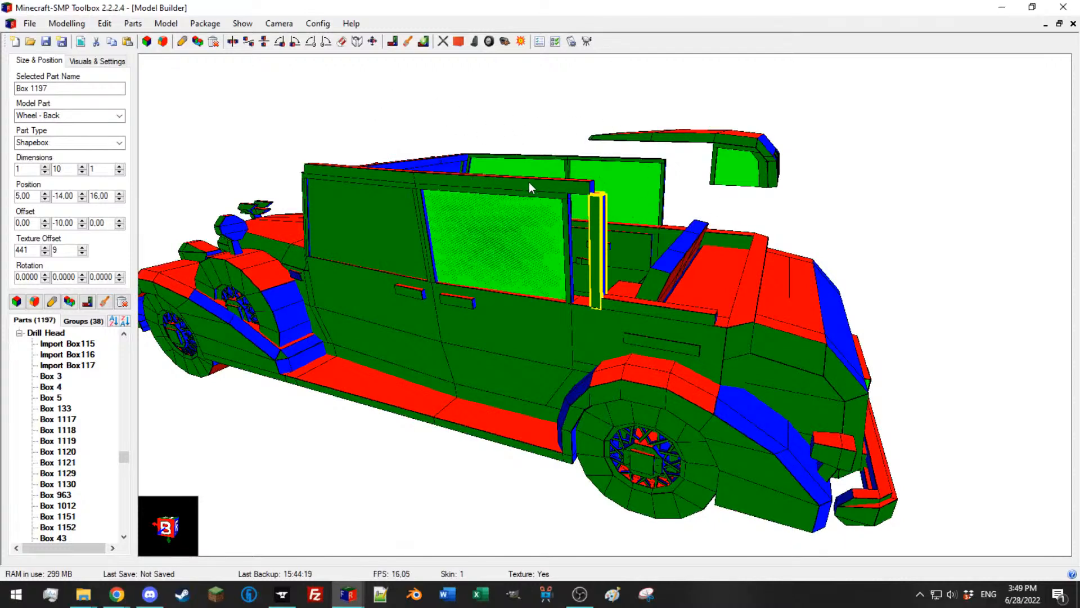
mouse_move(559, 182)
middle_mouse_down()
mouse_move(581, 192)
mouse_move(541, 180)
middle_mouse_up()
Step: Set the Y offset of the block behind the rear post to -0.5
left_click(612, 303)
scroll(592, 275, "up", 5)
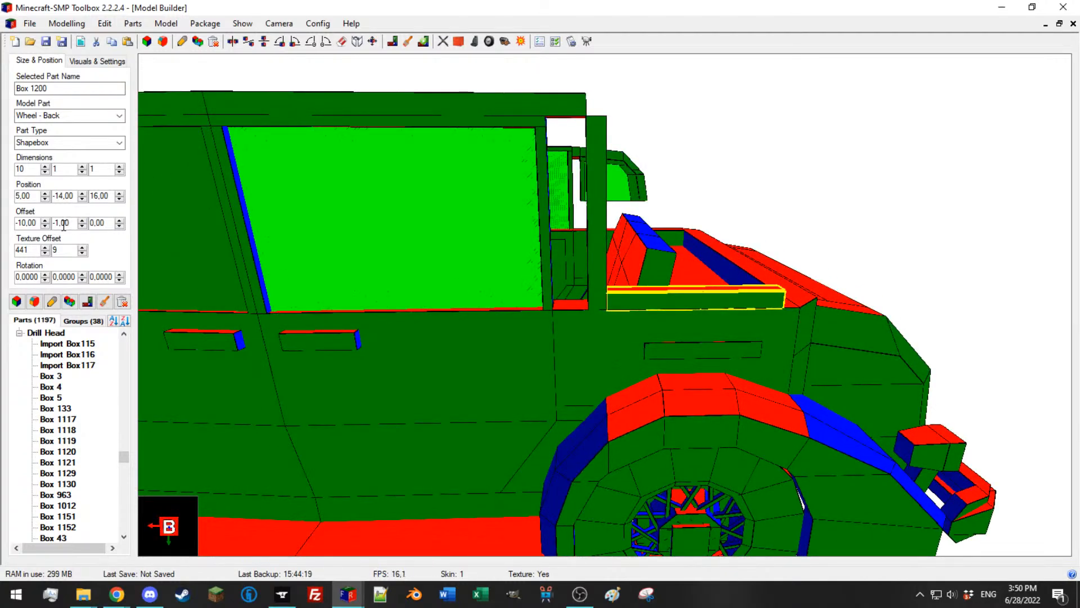
left_click_drag(77, 227, 35, 217)
type("-0,5")
key("Return")
Step: Try a Y rotation of -3 on the block and reset it to 0
double_click(66, 277)
type("-3")
key("Return")
double_click(66, 277)
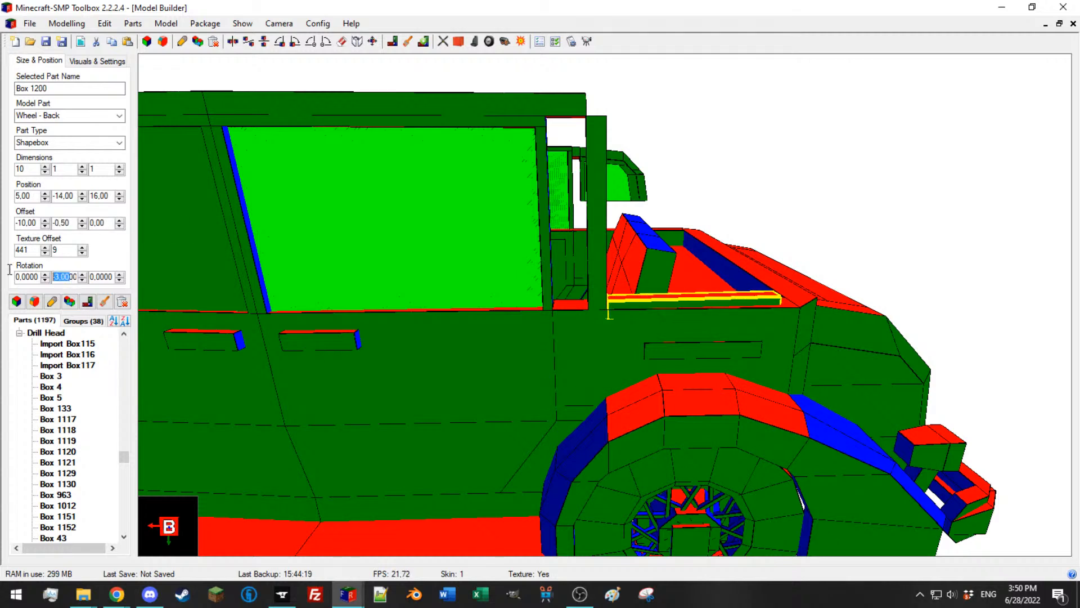
type("0")
key("Return")
Step: Tilt the block into a diagonal brace with a Z rotation of -45
double_click(100, 277)
type("-27")
key("Return")
scroll(101, 277, "down", 6)
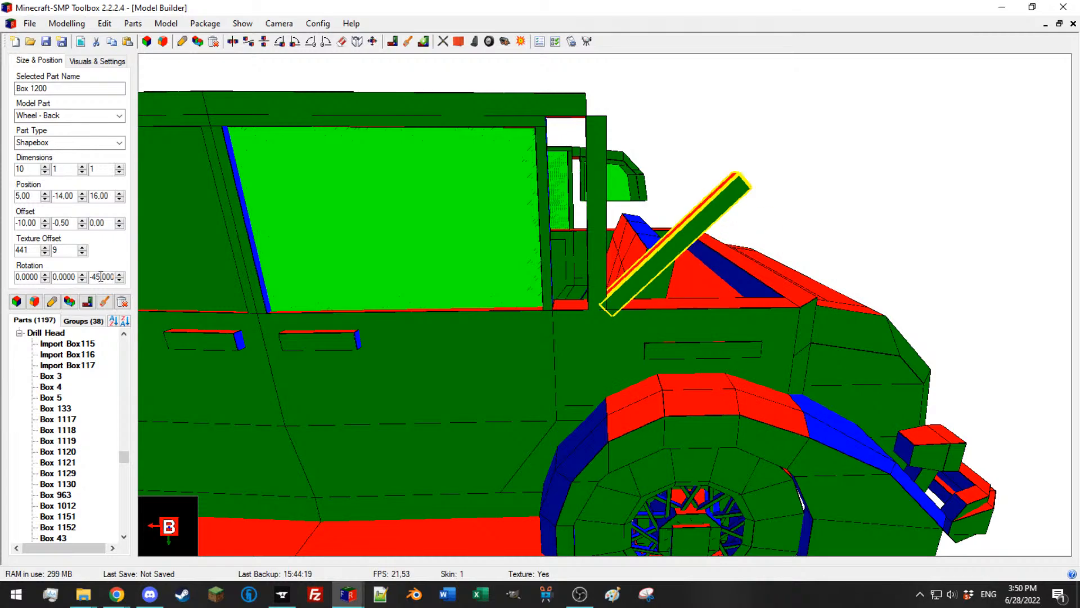
mouse_move(635, 186)
left_mouse_down()
mouse_move(651, 188)
mouse_move(626, 183)
mouse_move(646, 190)
left_mouse_up()
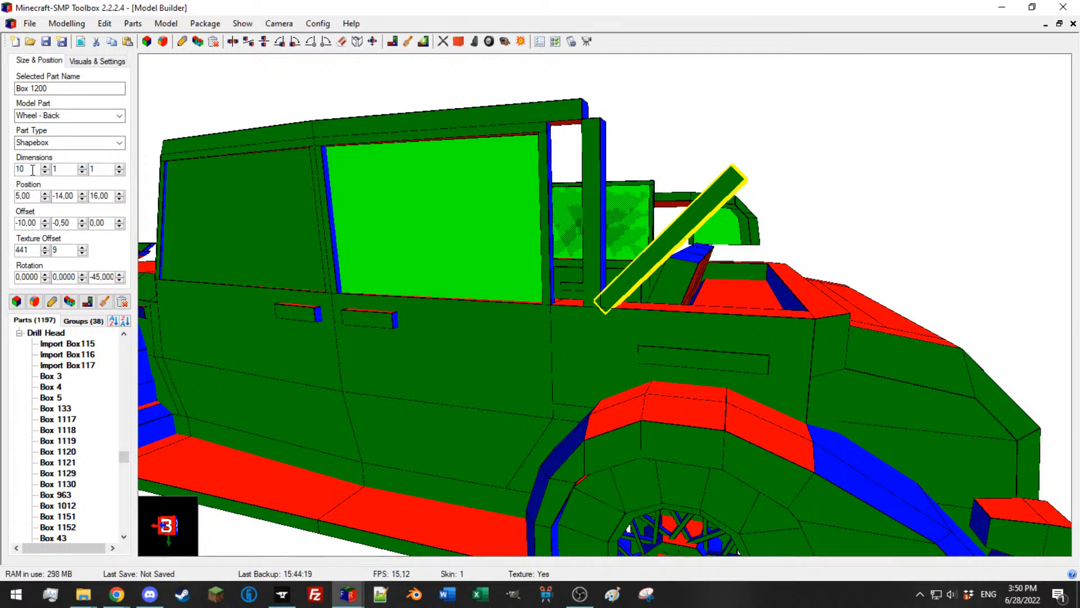
Step: Lengthen the diagonal brace to 12 and set its X offset to -12
key("alt+Tab")
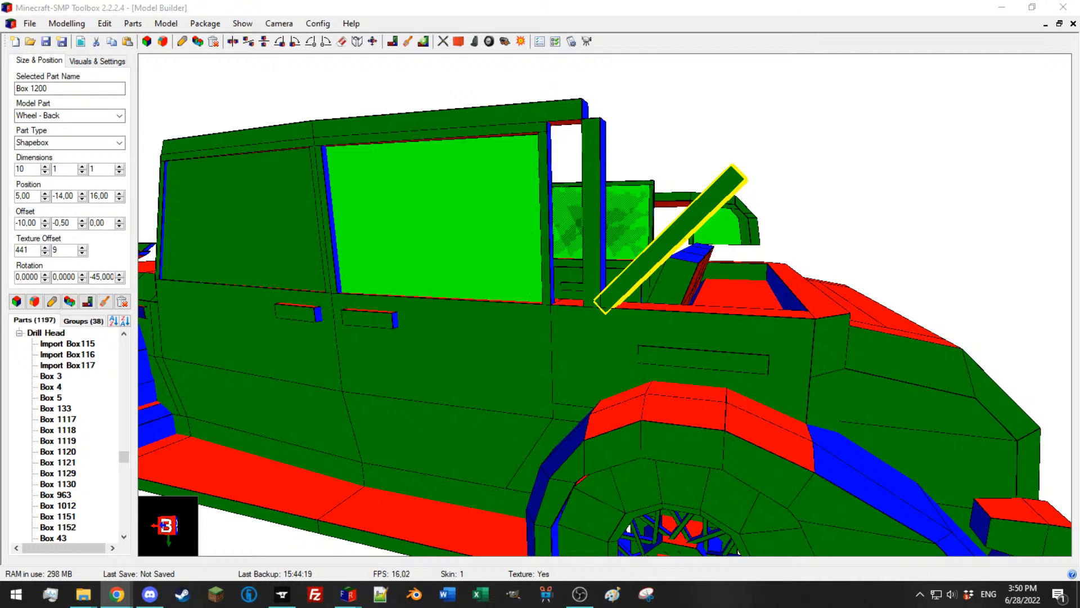
left_click(669, 256)
middle_click_drag(554, 234, 524, 278)
left_click(45, 166)
left_click(45, 166)
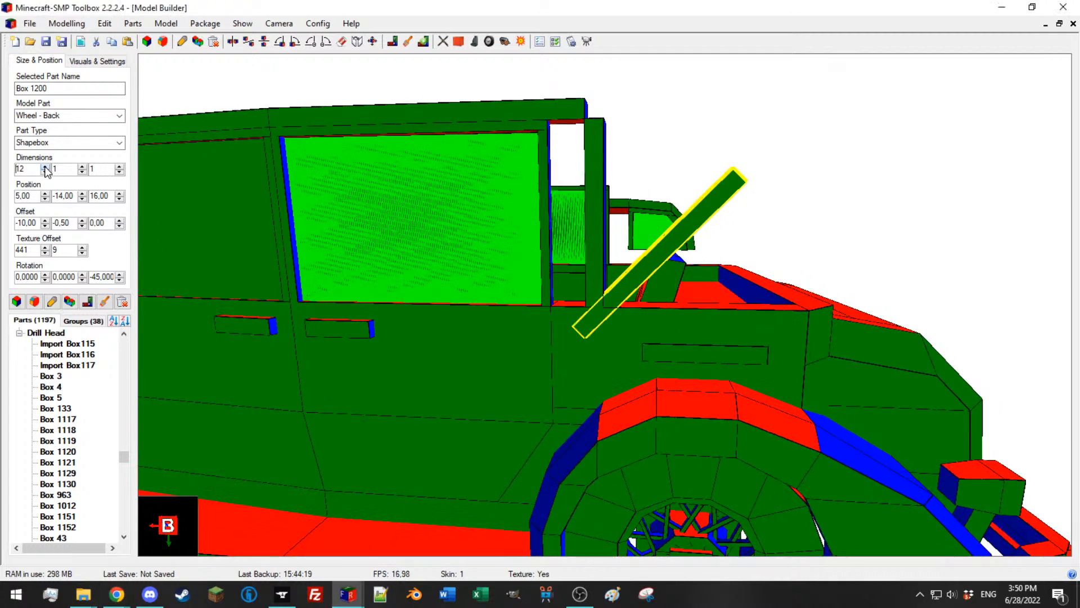
left_click(45, 226)
left_click(45, 226)
Step: Lengthen the diagonal brace to 13 and lower its X offset by 1 so its foot stays at the post
middle_click_drag(208, 231, 504, 159)
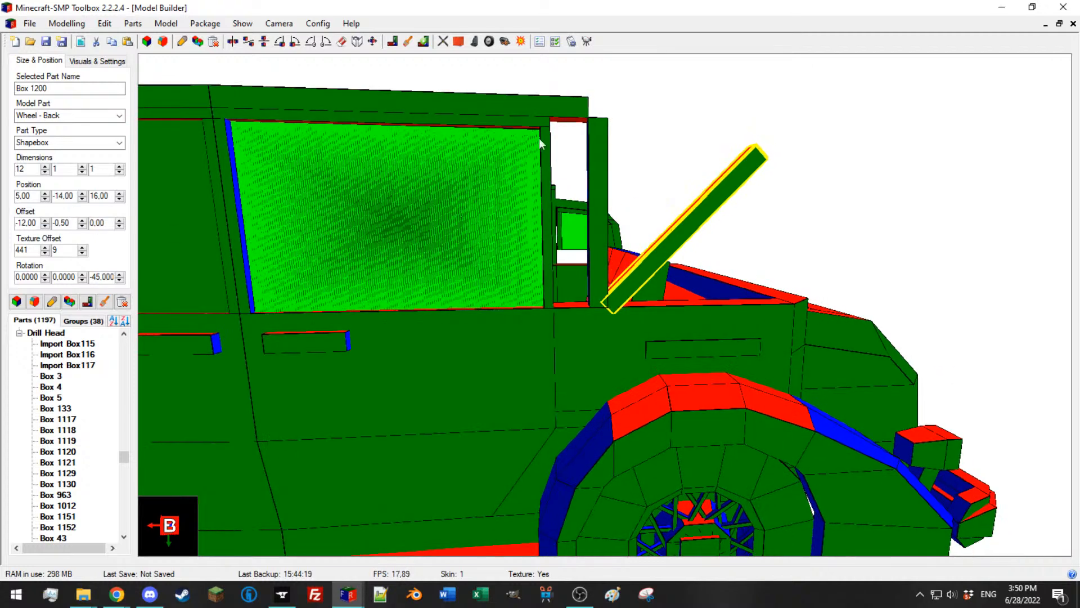
middle_click_drag(820, 296, 757, 294)
key("alt+Tab")
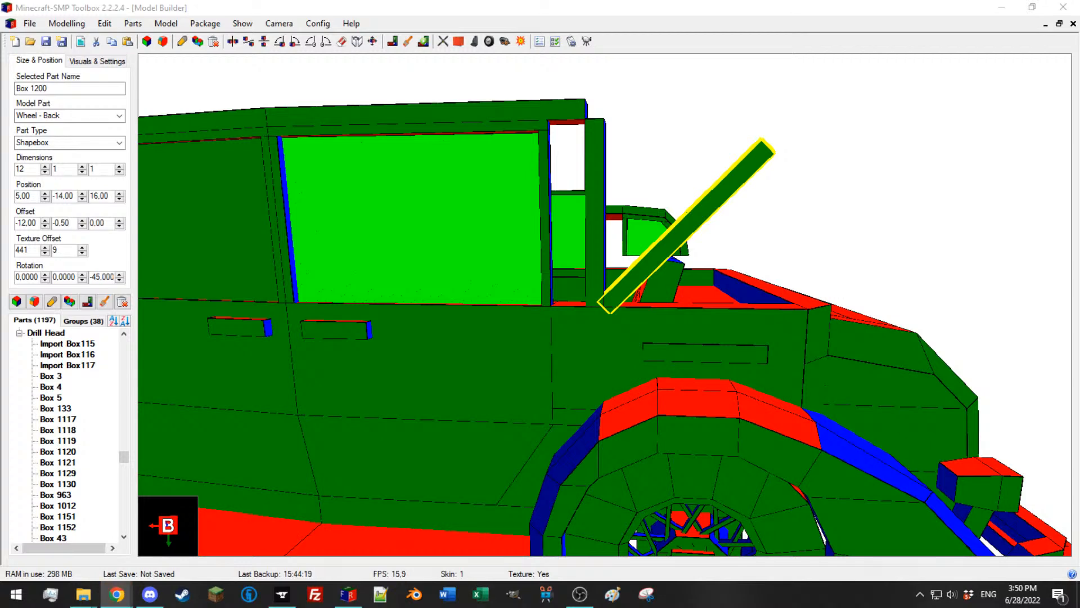
middle_click_drag(579, 329, 504, 304)
scroll(473, 294, "down", 5)
scroll(505, 304, "up", 3)
middle_click_drag(659, 304, 587, 237)
left_click(600, 255)
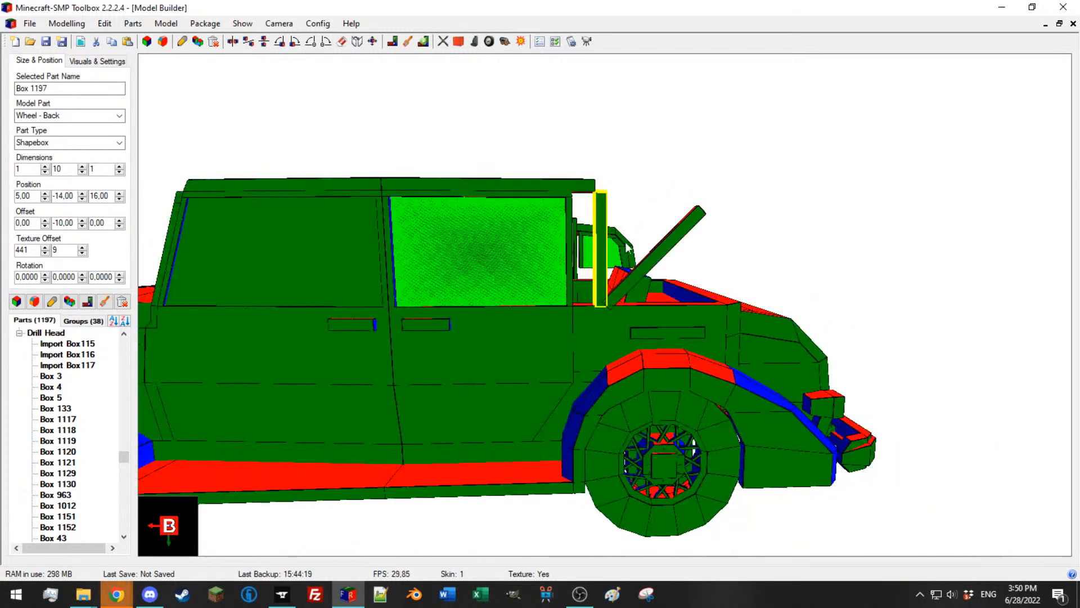
left_click(651, 273)
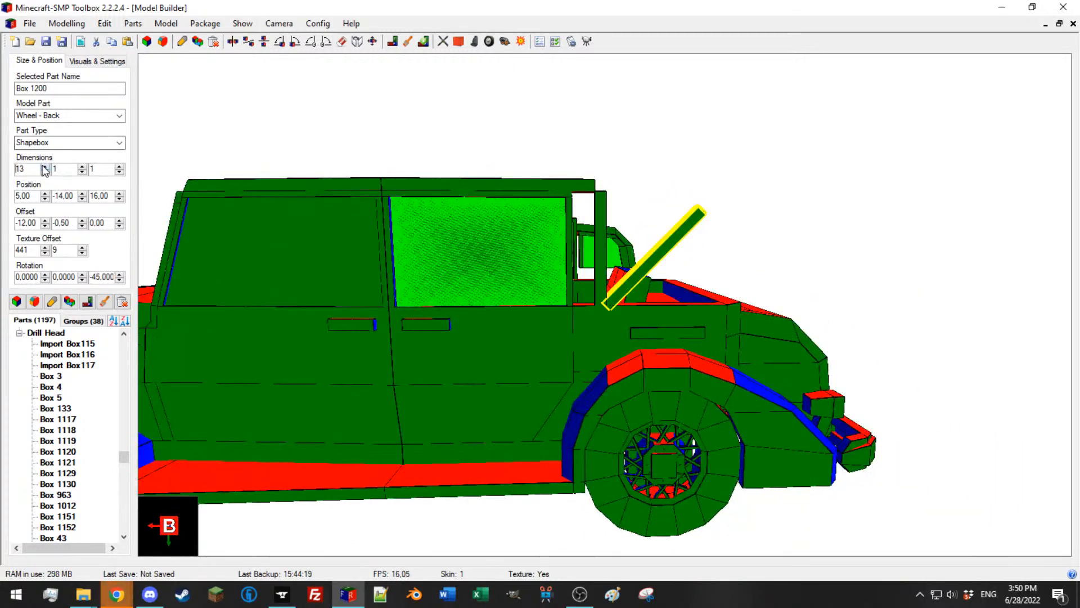
left_click(45, 226)
middle_click_drag(573, 249, 569, 254)
Step: Raise the rear post to height 11 and set its Y offset to -11
left_click(600, 219)
middle_click_drag(538, 192, 681, 229)
left_click(83, 167)
left_click(82, 225)
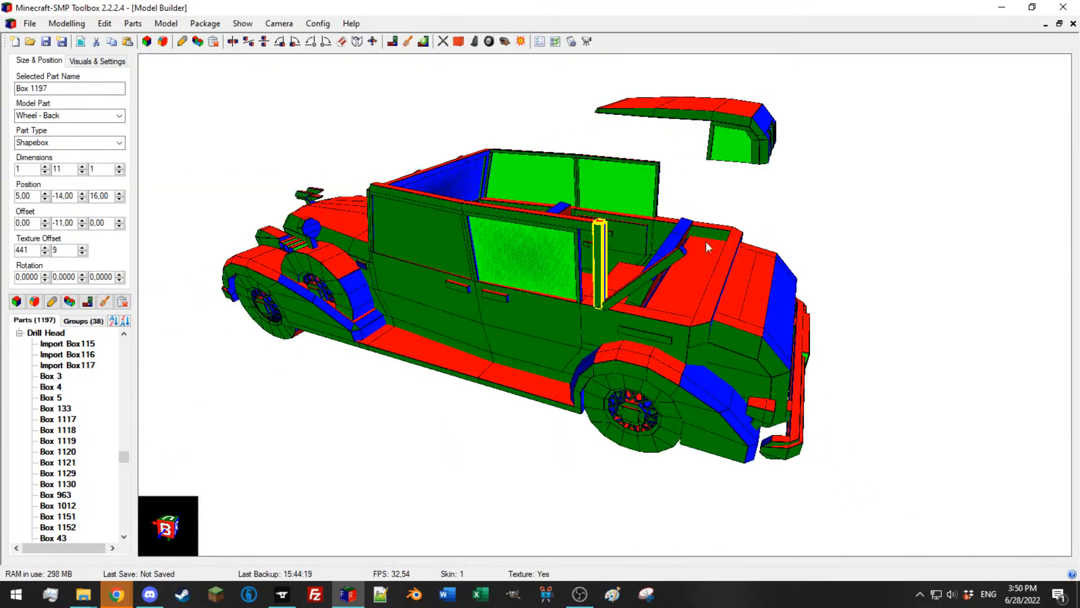
middle_click_drag(530, 255, 387, 258)
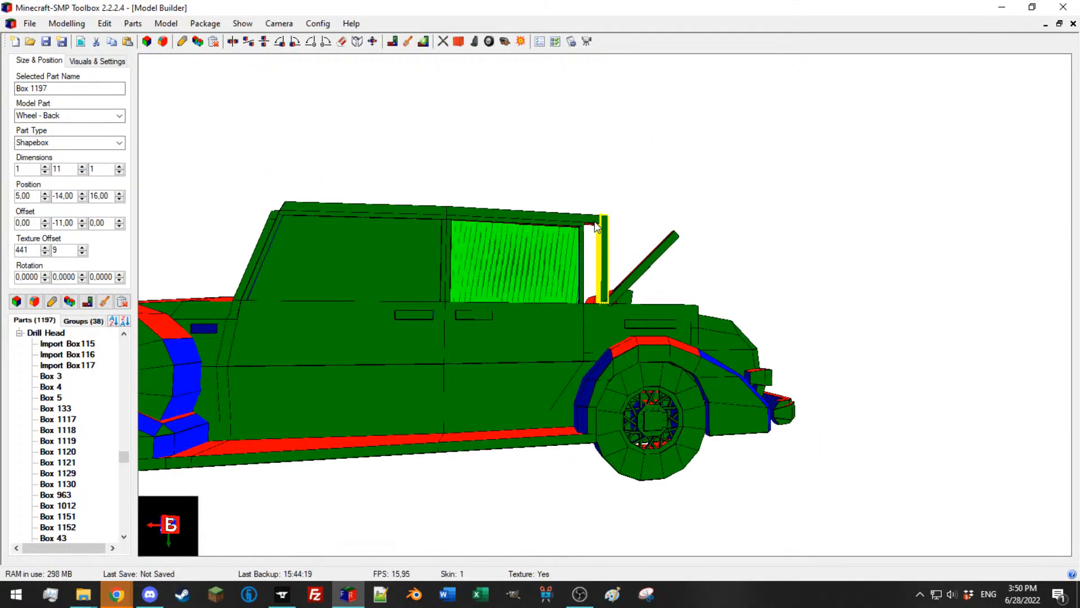
Step: Try rotating the rear post about different axes and reset its rotations to 0
scroll(34, 276, "down", 19)
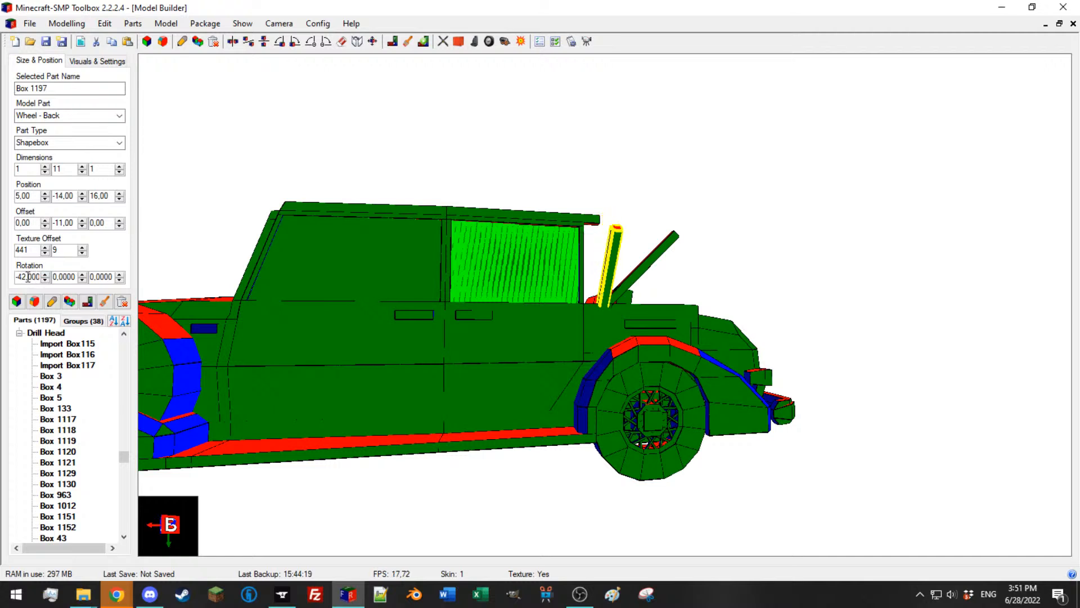
left_click_drag(26, 276, 2, 276)
type("0")
scroll(109, 276, "down", 9)
scroll(113, 275, "up", 15)
scroll(112, 274, "up", 20)
middle_click_drag(450, 304, 391, 306)
scroll(94, 276, "down", 1)
left_click_drag(98, 277, 76, 265)
type("0")
Step: Set the Y offset of the rail above the front side window to 0 and its Y position to -25
middle_click_drag(680, 218, 559, 332)
scroll(560, 333, "up", 5)
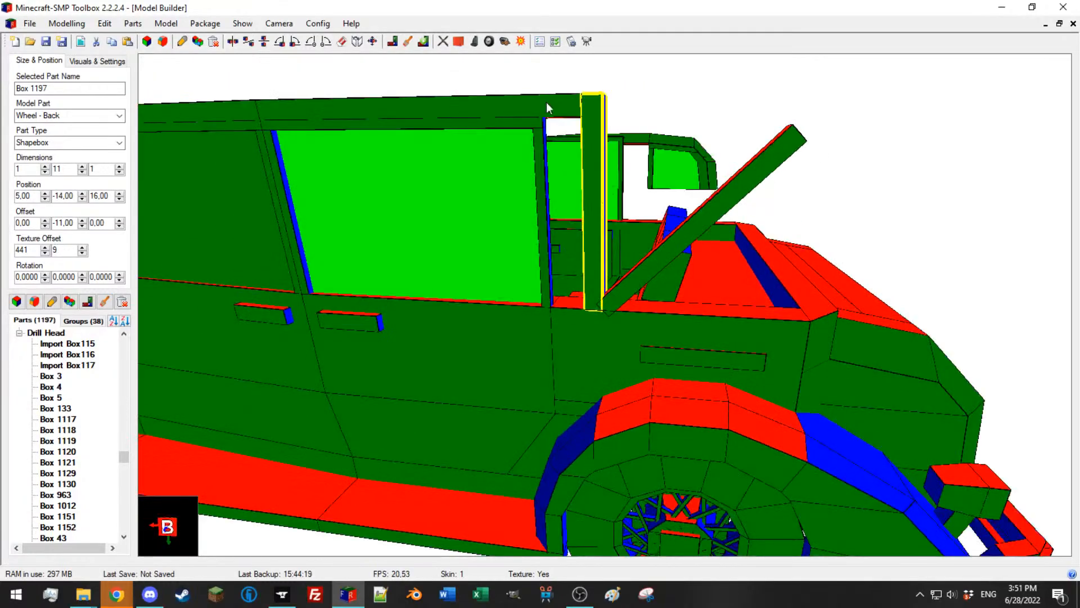
left_click(547, 107)
scroll(547, 107, "down", 4)
middle_click_drag(547, 108, 338, 302)
left_click(243, 313)
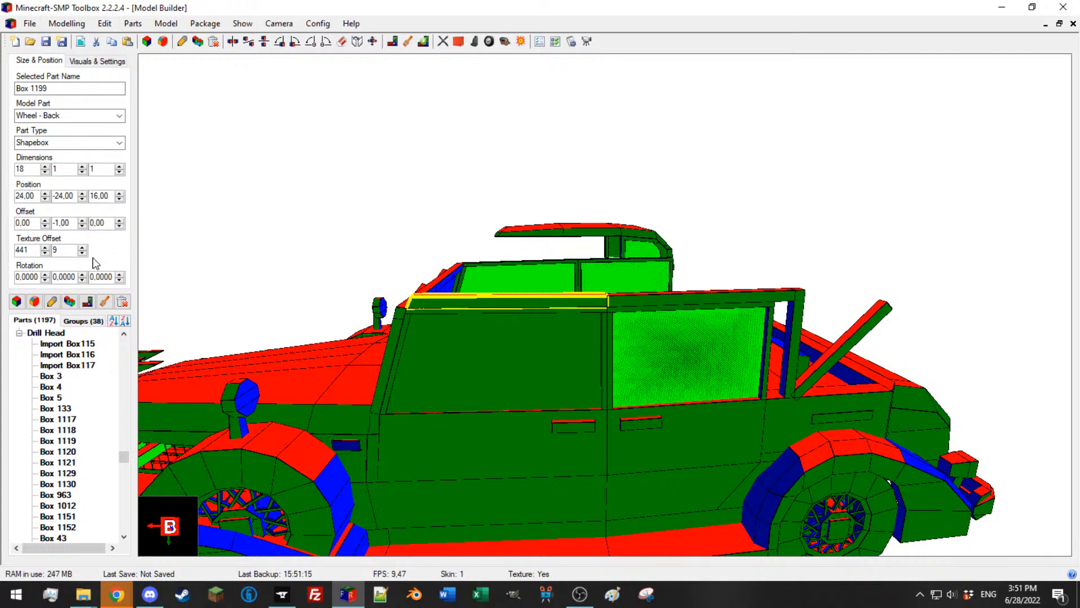
left_click_drag(73, 224, 53, 223)
type("-0,5")
key("Return")
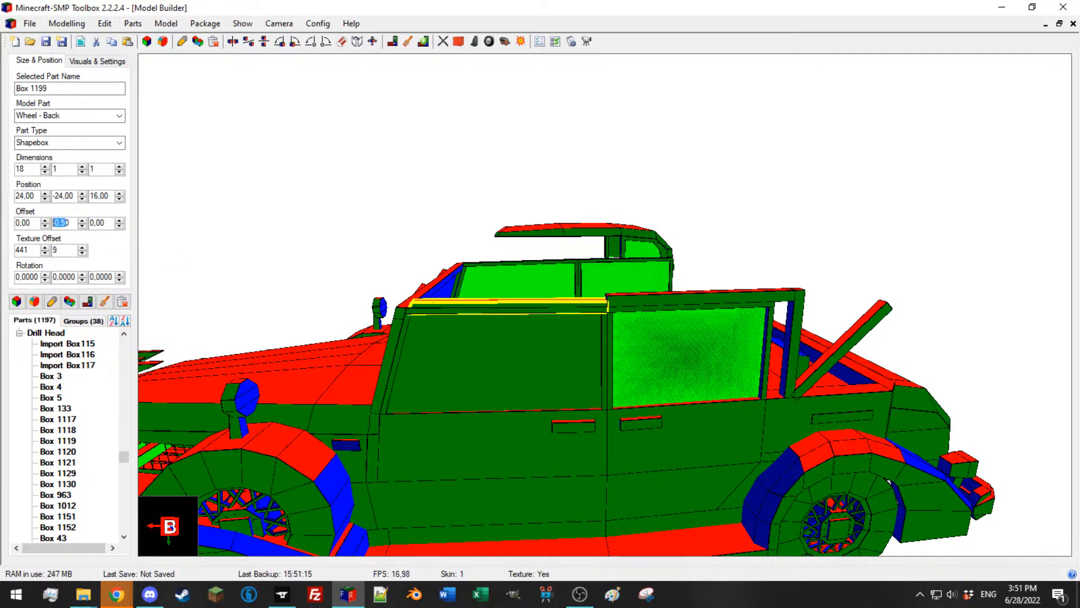
type("0")
key("Return")
left_click(81, 199)
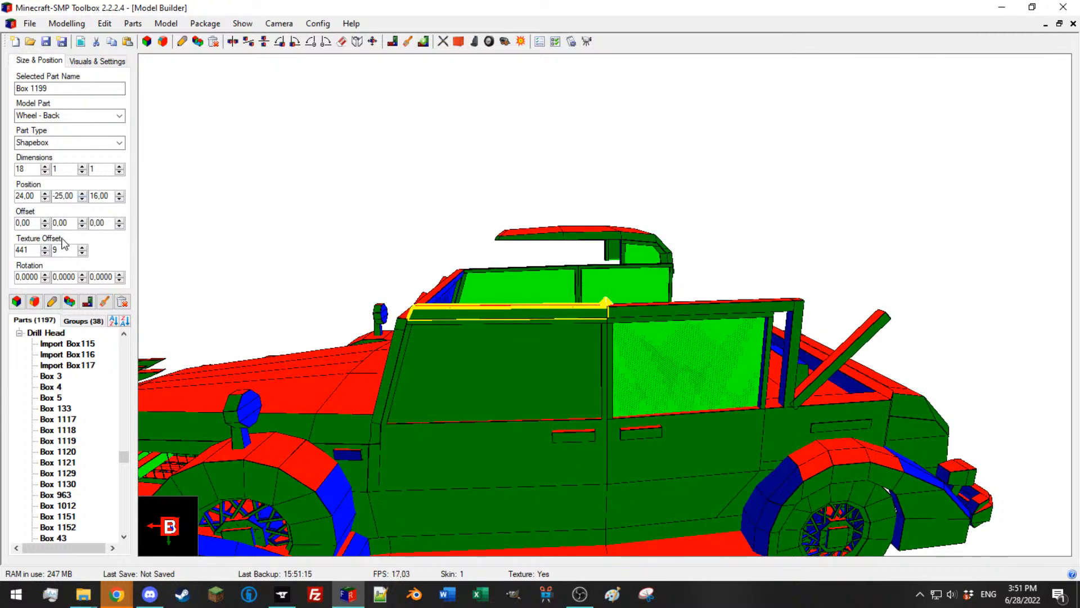
Step: Try rotating the rail above the front side window about its Z axis and clear the rotation
scroll(98, 279, "down", 1)
scroll(99, 280, "up", 2)
scroll(99, 279, "up", 8)
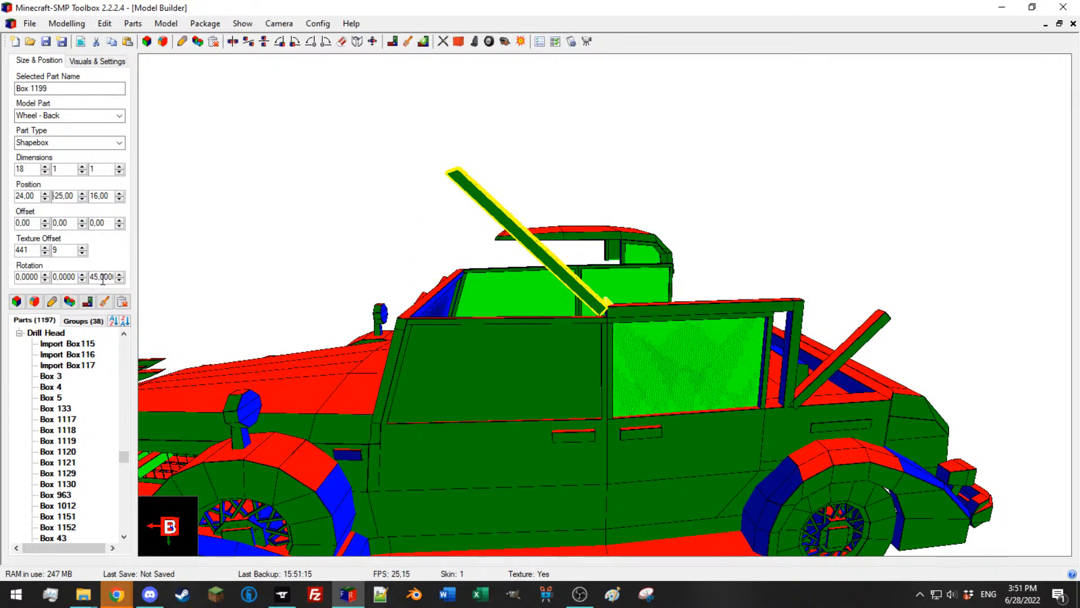
scroll(102, 279, "up", 4)
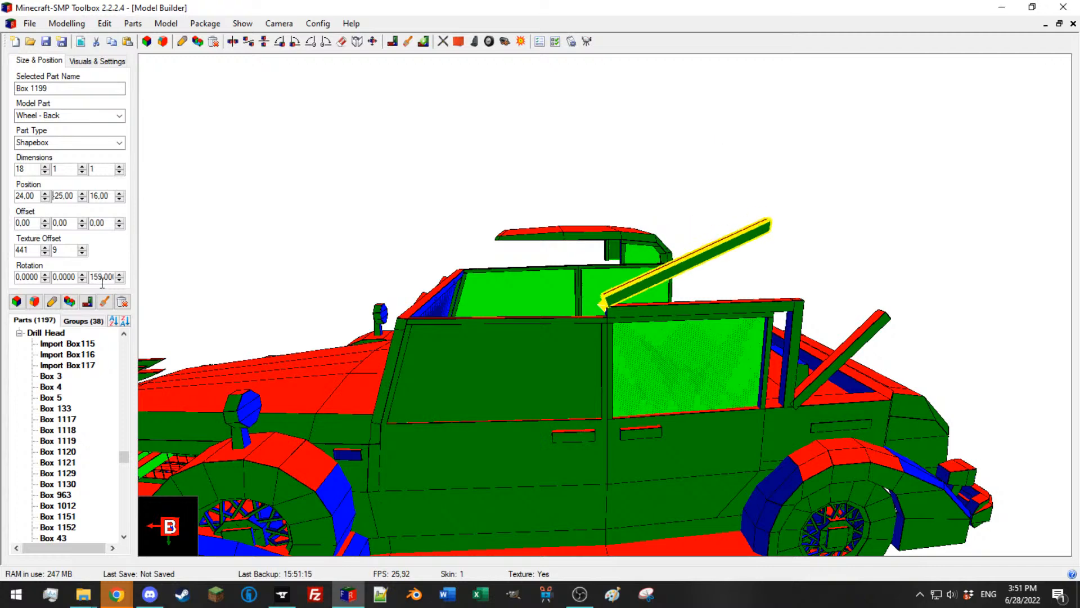
left_click_drag(108, 281, 39, 277)
key("BackSpace")
left_click_drag(727, 308, 563, 257)
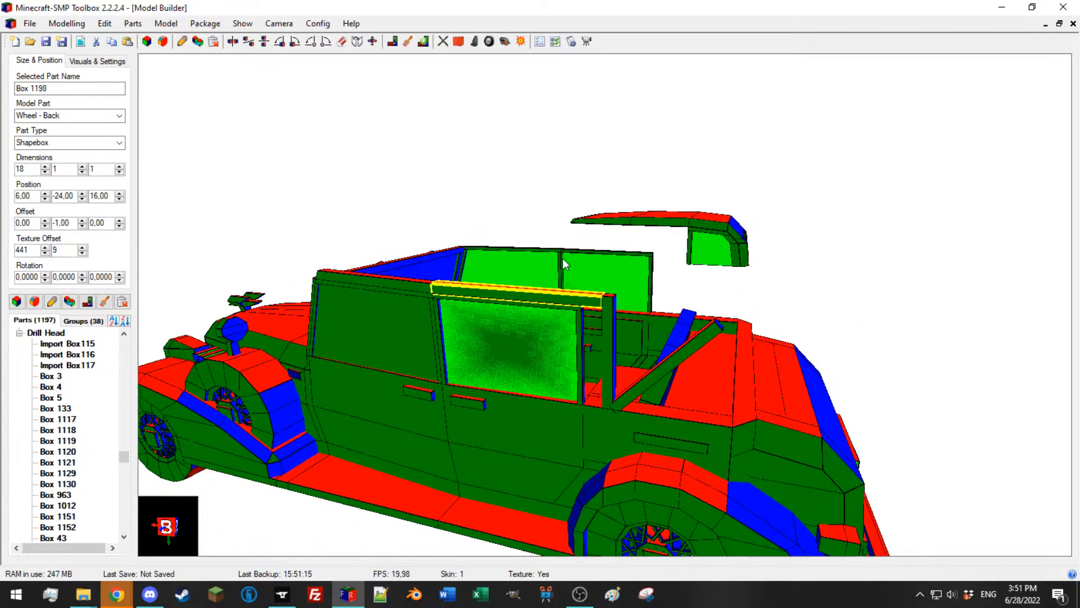
Step: Try rotating the rail above the rear side window -90 degrees about its Z axis and reset the rotation to 0
left_click_drag(522, 289, 558, 284)
scroll(554, 296, "up", 3)
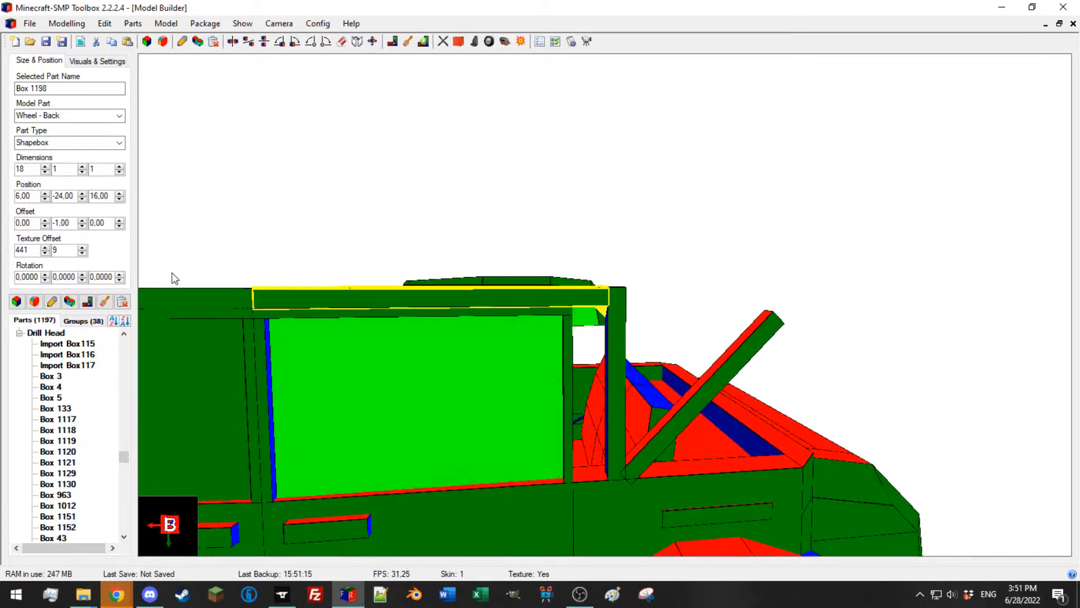
scroll(106, 277, "up", 4)
scroll(107, 276, "down", 1)
scroll(107, 278, "down", 20)
scroll(109, 277, "up", 3)
scroll(562, 366, "down", 5)
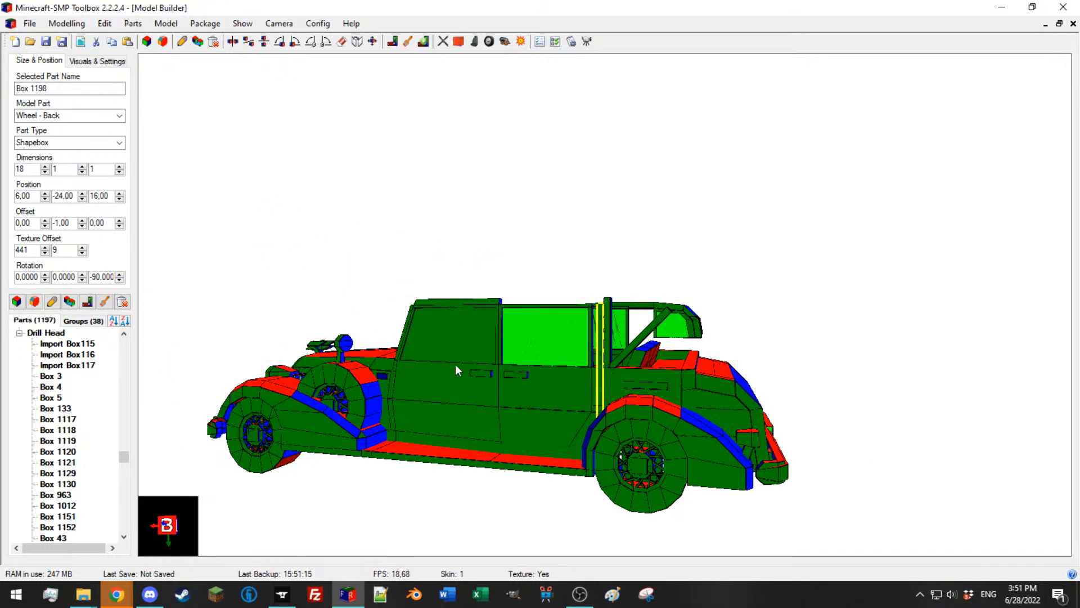
scroll(562, 324, "up", 5)
left_click_drag(562, 324, 434, 306)
left_click_drag(102, 277, 91, 276)
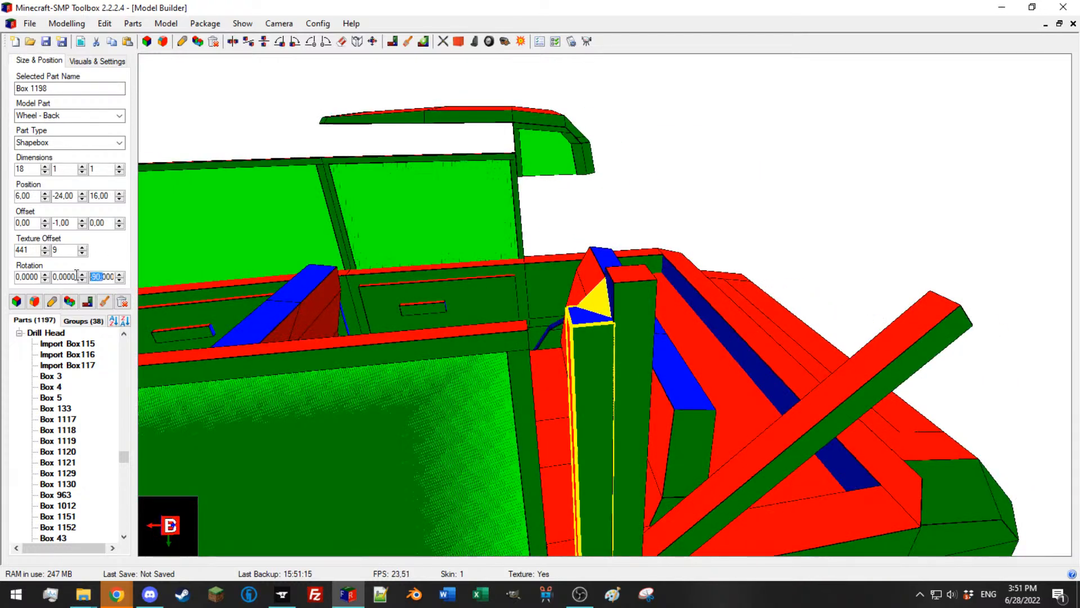
type("0")
scroll(543, 293, "down", 5)
left_click_drag(543, 292, 530, 305)
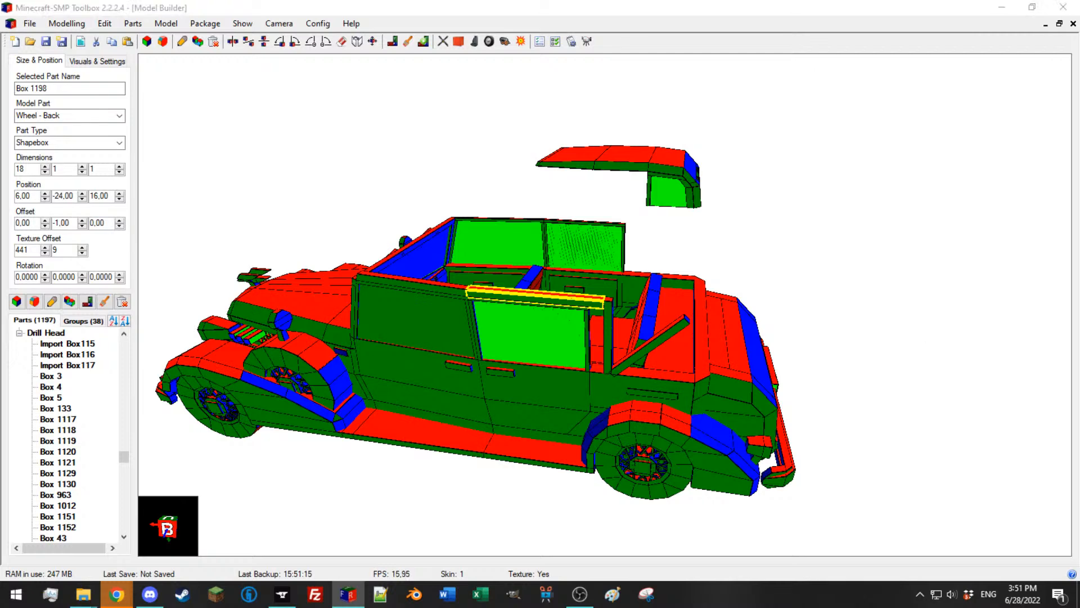
Step: Switch to Chrome and examine the side profiles and folding roofs in the 1935 Cadillac 4 door convertible reference photos
key("alt+Tab")
left_click(521, 250)
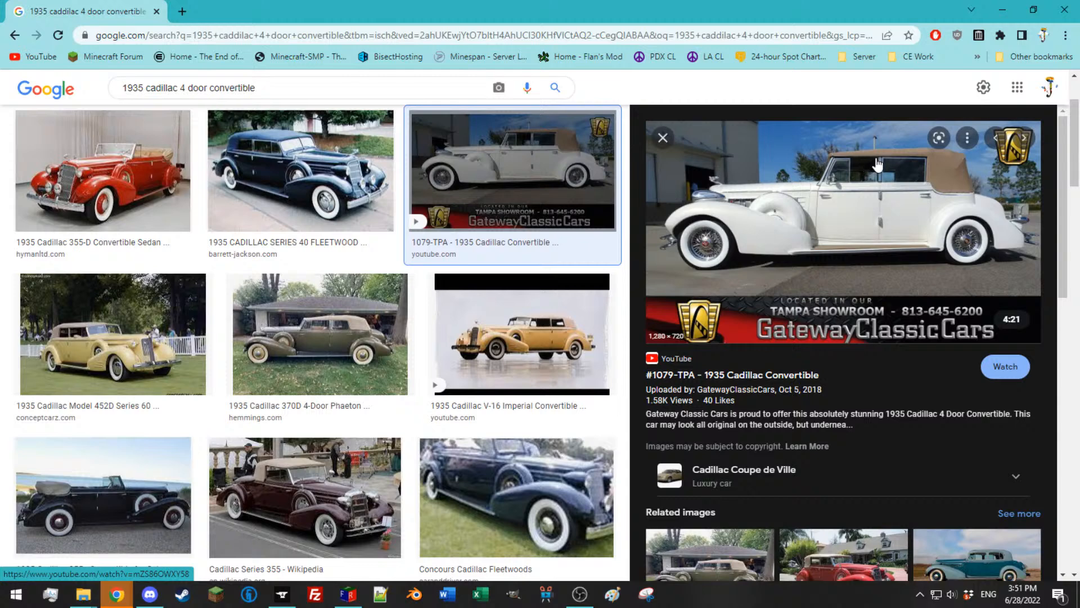
scroll(807, 250, "down", 2)
left_click(842, 501)
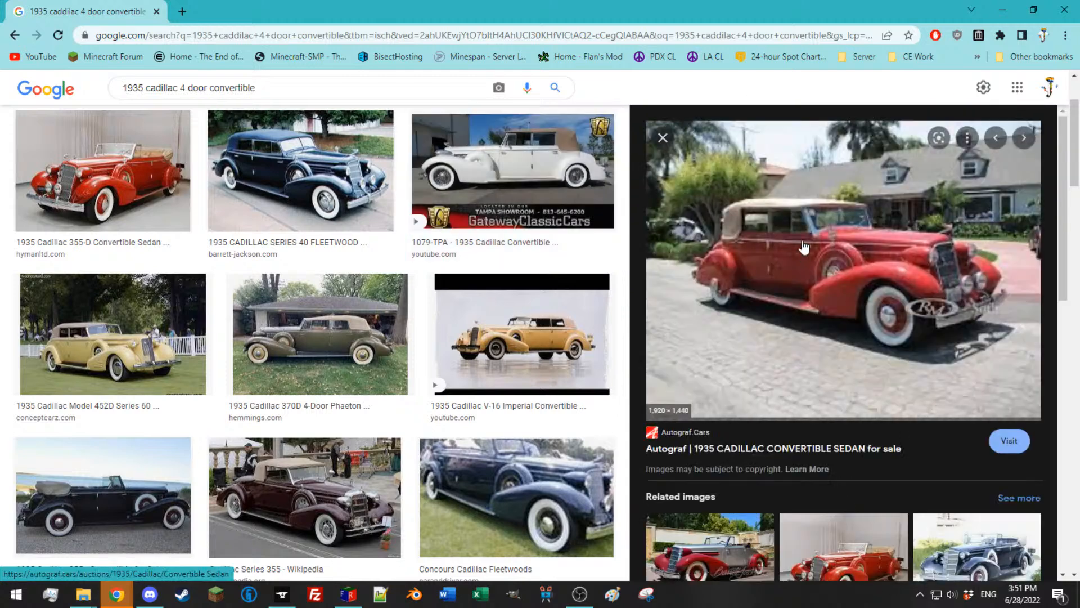
scroll(798, 245, "down", 2)
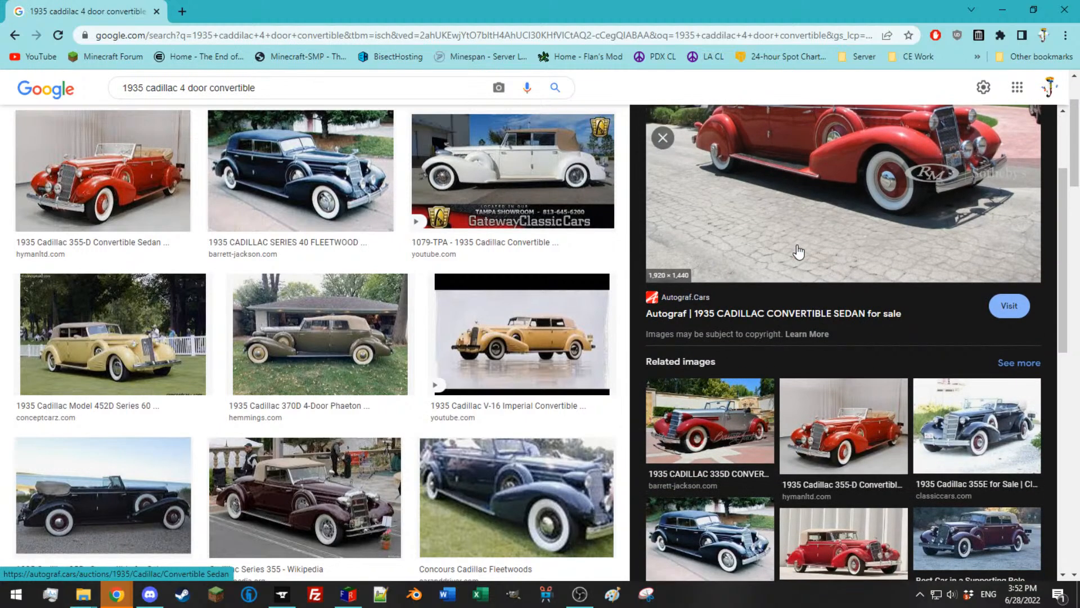
scroll(797, 245, "up", 2)
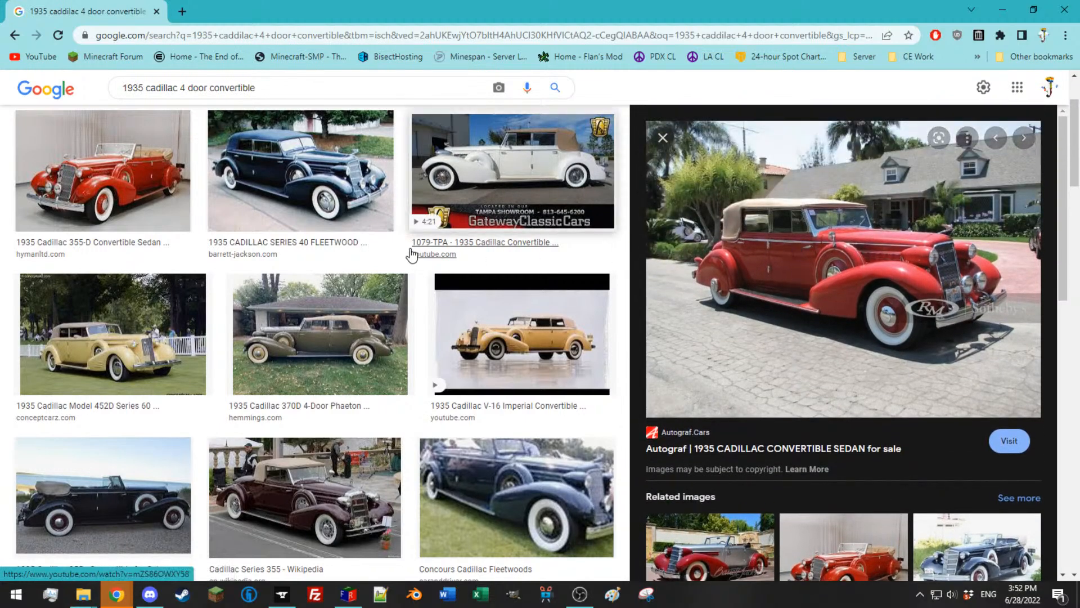
scroll(357, 248, "down", 1)
left_click(151, 419)
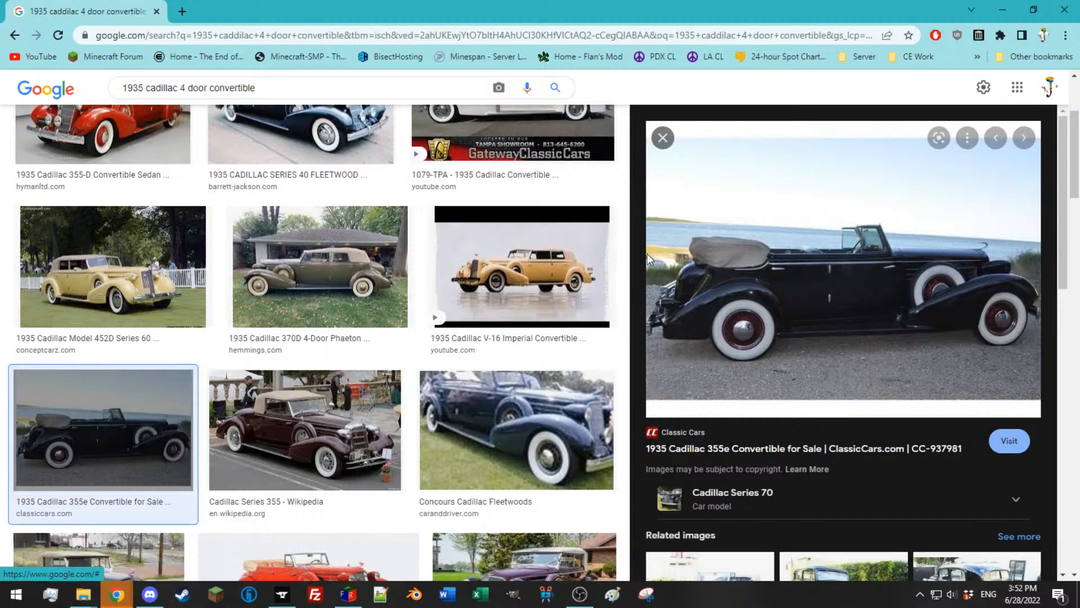
left_click(154, 271)
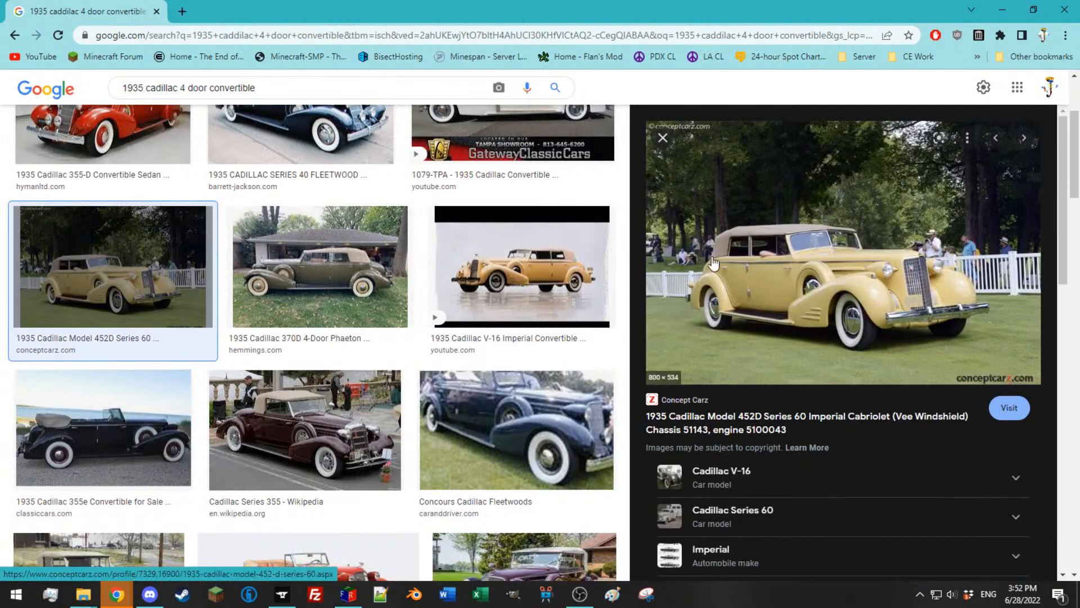
scroll(382, 294, "down", 4)
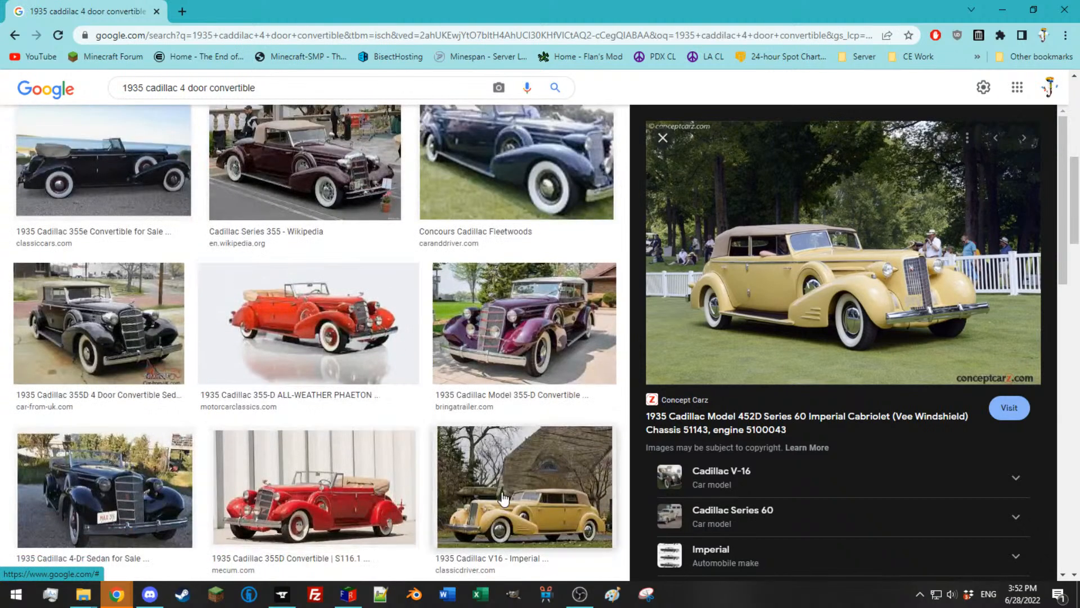
left_click(558, 448)
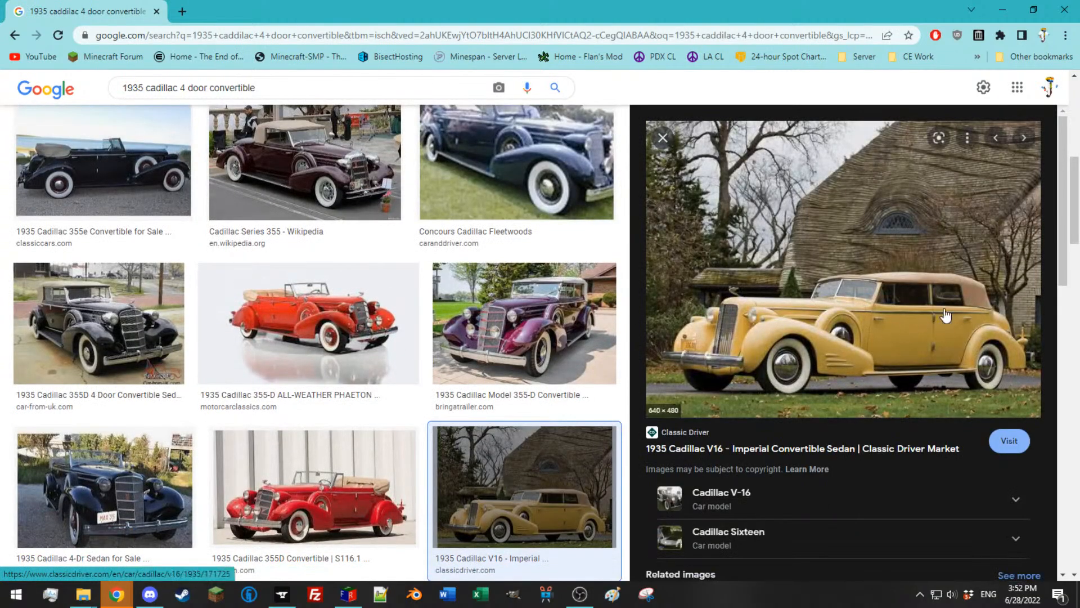
left_click(1002, 10)
middle_click_drag(475, 299, 500, 293)
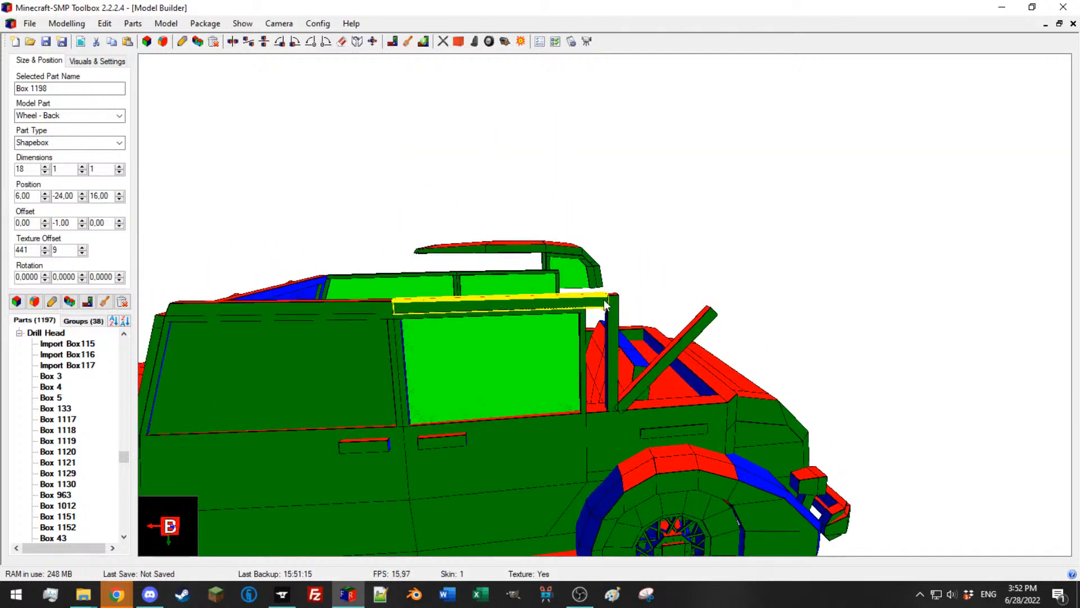
middle_click_drag(605, 305, 626, 320)
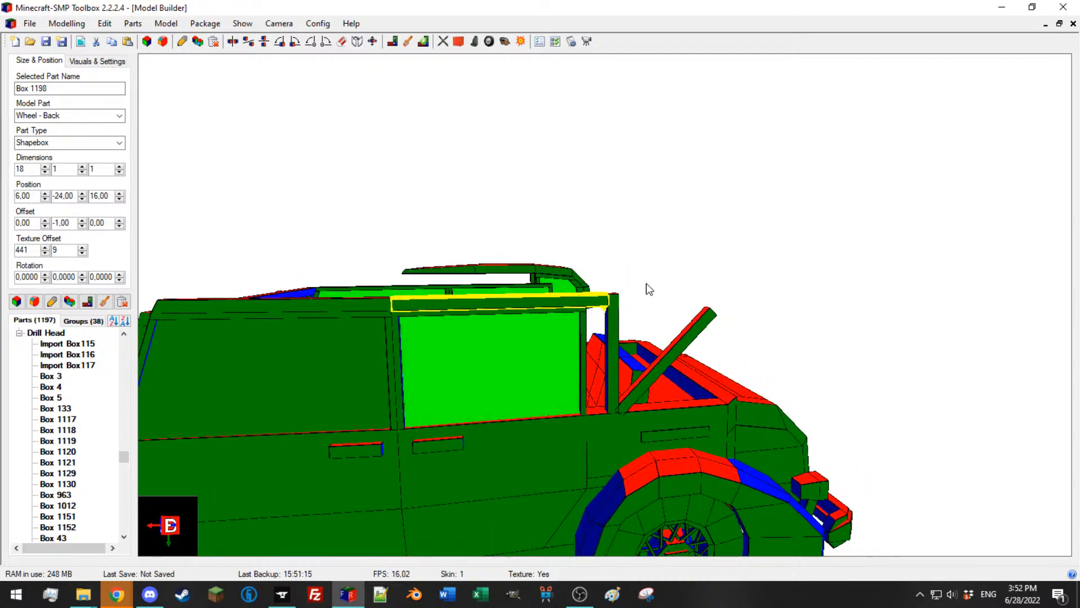
left_click(117, 594)
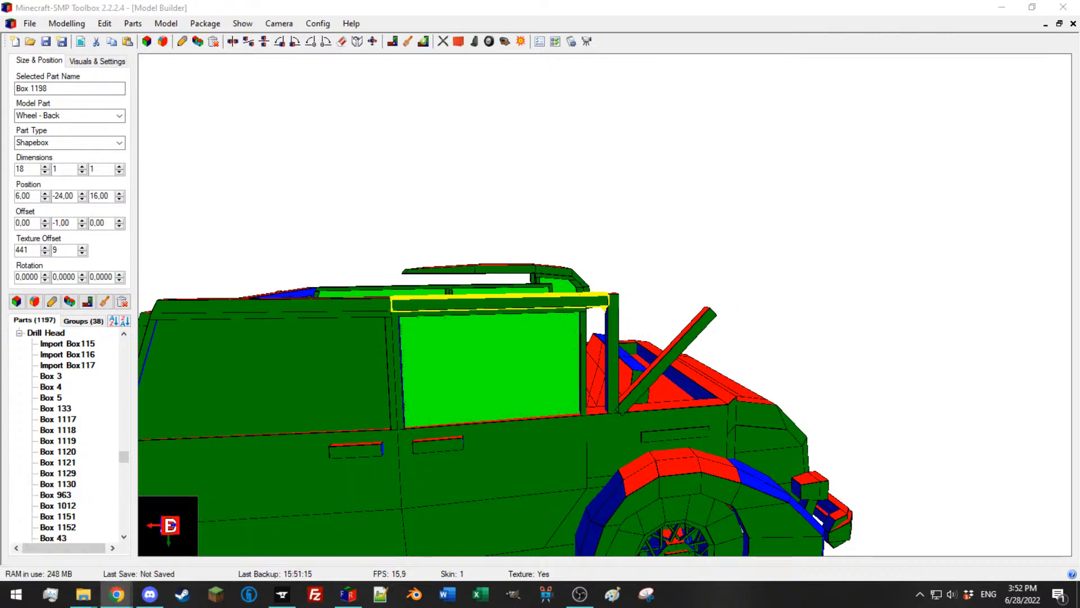
left_click_drag(809, 220, 563, 298)
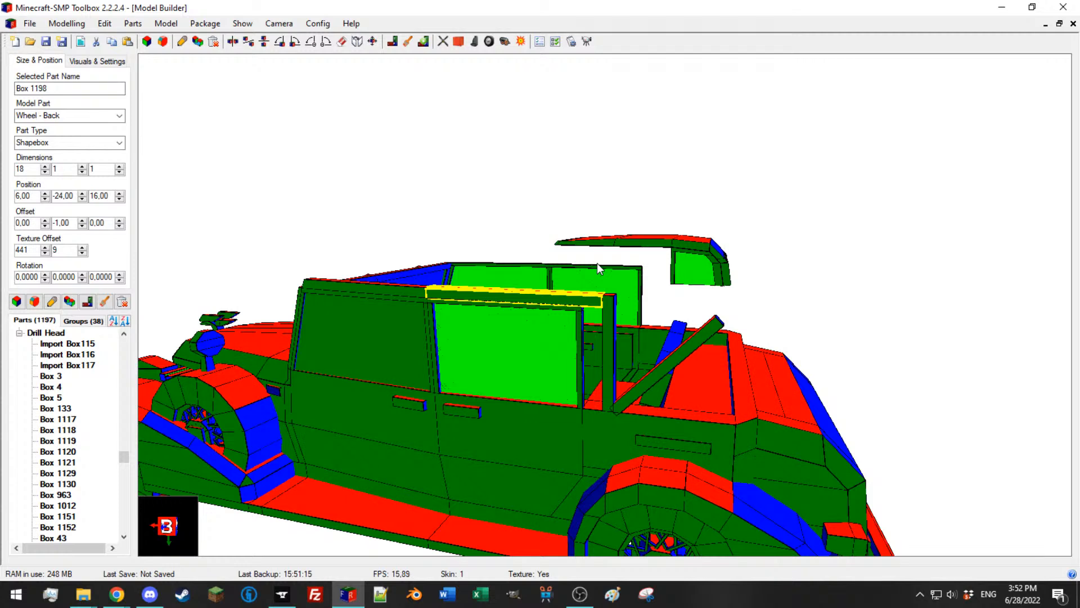
key("alt+Tab")
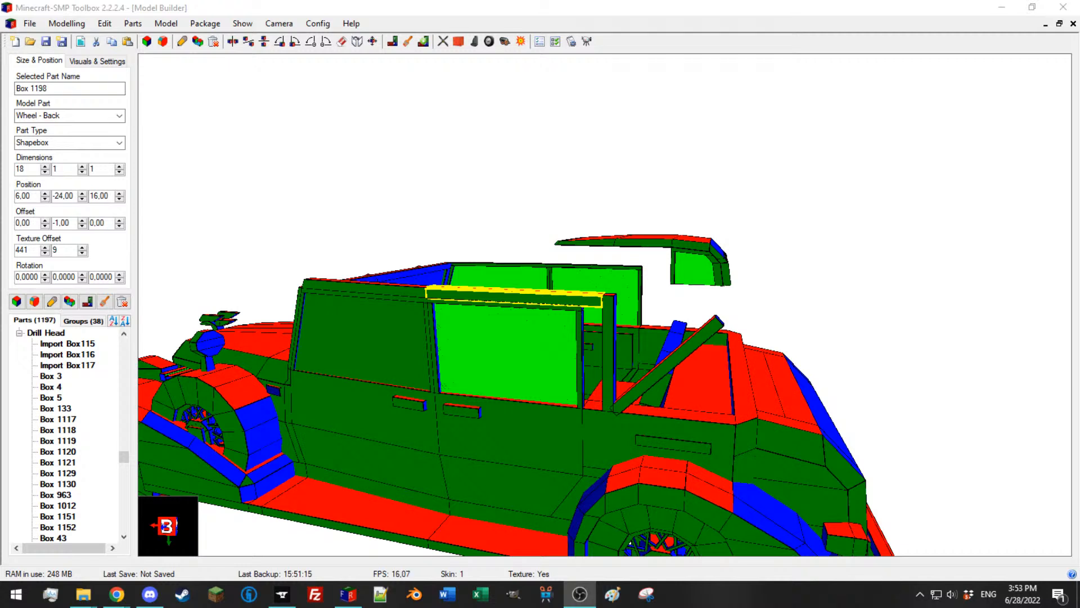
mouse_move(358, 301)
left_mouse_down()
mouse_move(376, 296)
mouse_move(355, 311)
left_mouse_up()
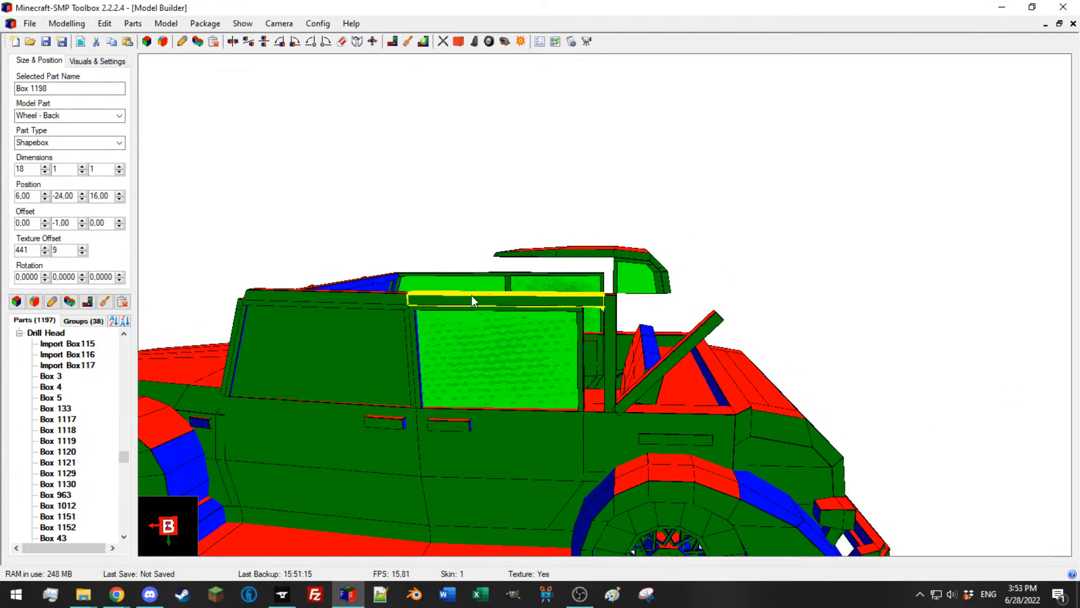
left_click_drag(474, 301, 410, 299)
Step: Find and launch the Linkage application
left_click(15, 593)
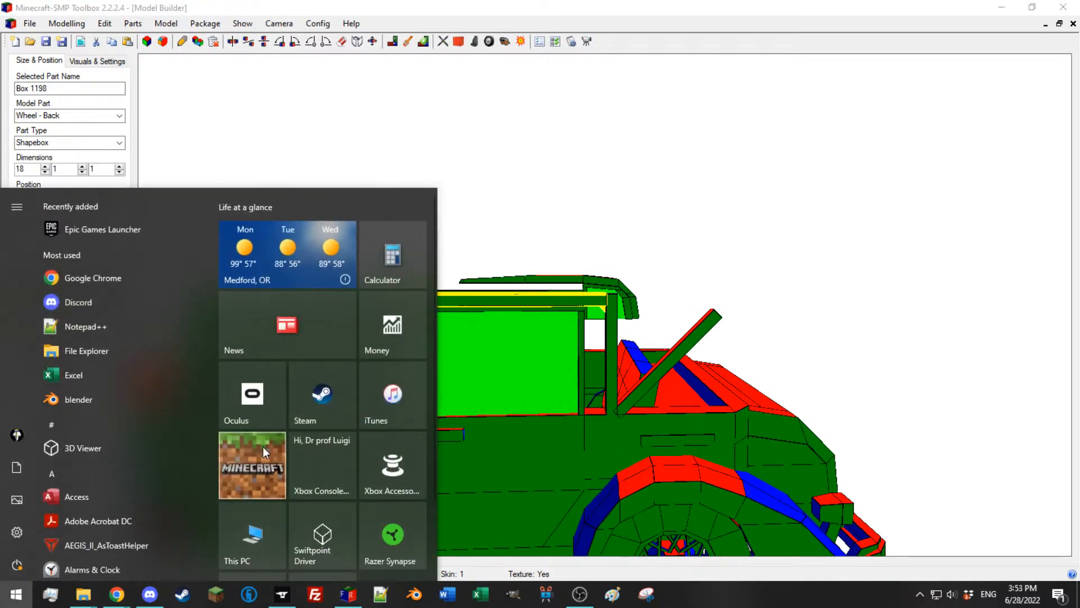
type("luj")
key("BackSpace")
key("BackSpace")
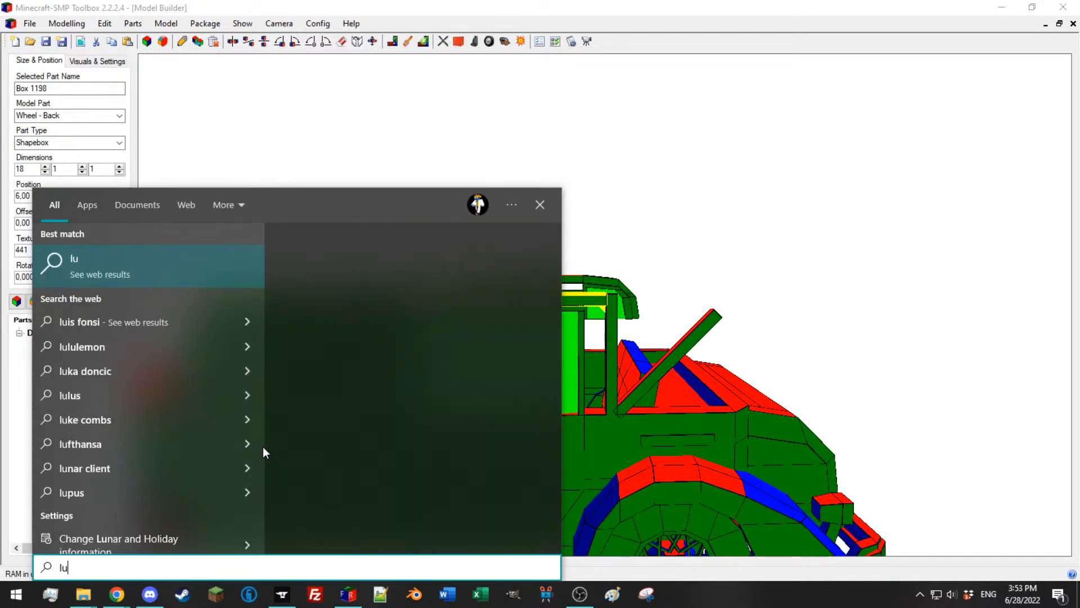
type("ink")
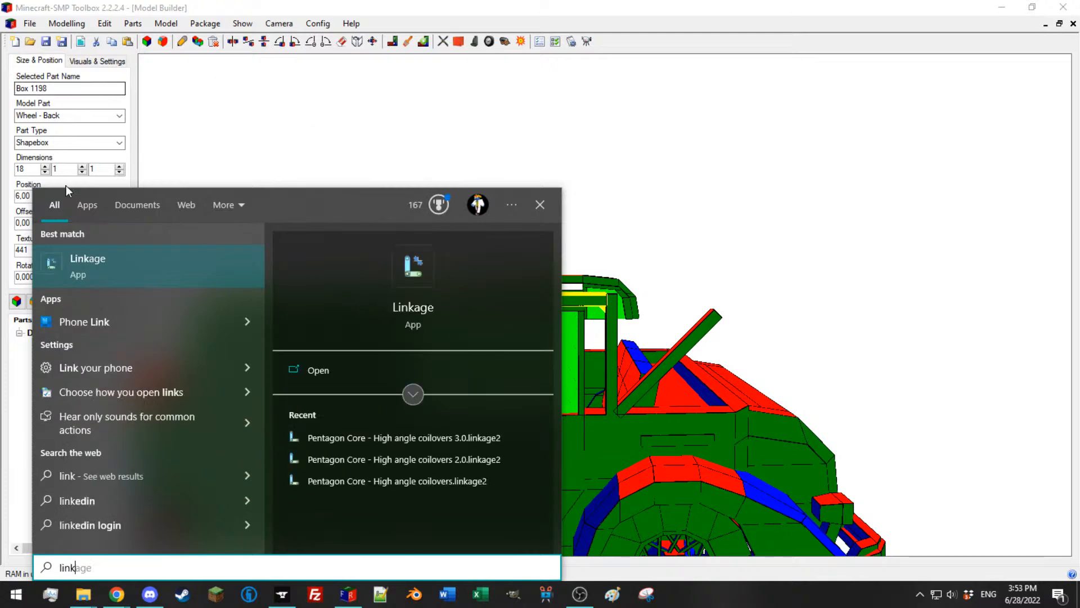
left_click(111, 274)
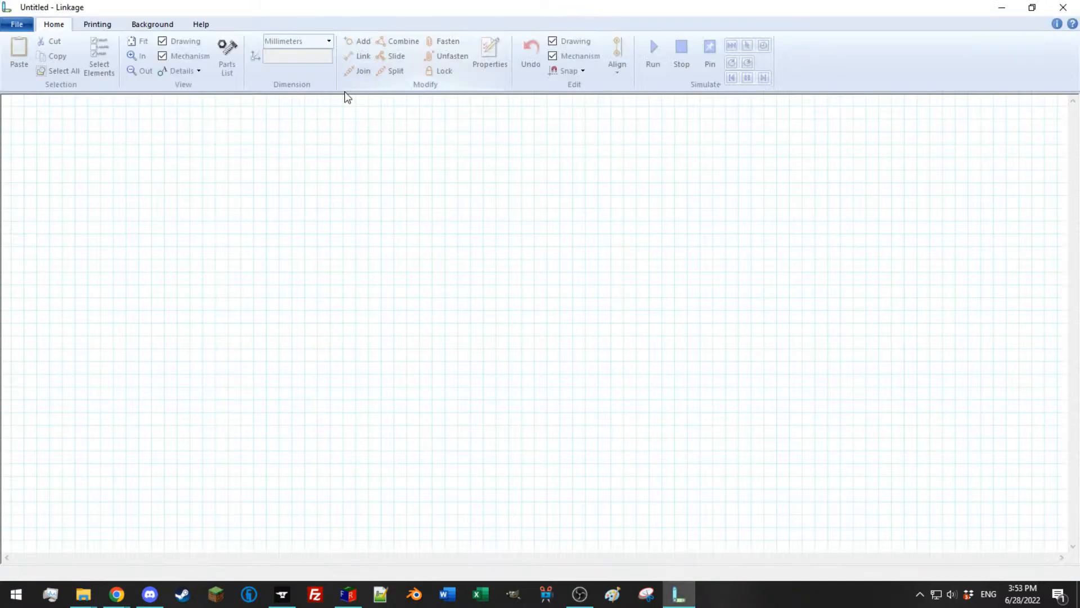
Step: Add an anchor at -35, 25 in the Linkage drawing and arrange the Linkage and Model Builder windows side by side
left_click_drag(565, 7, 668, 114)
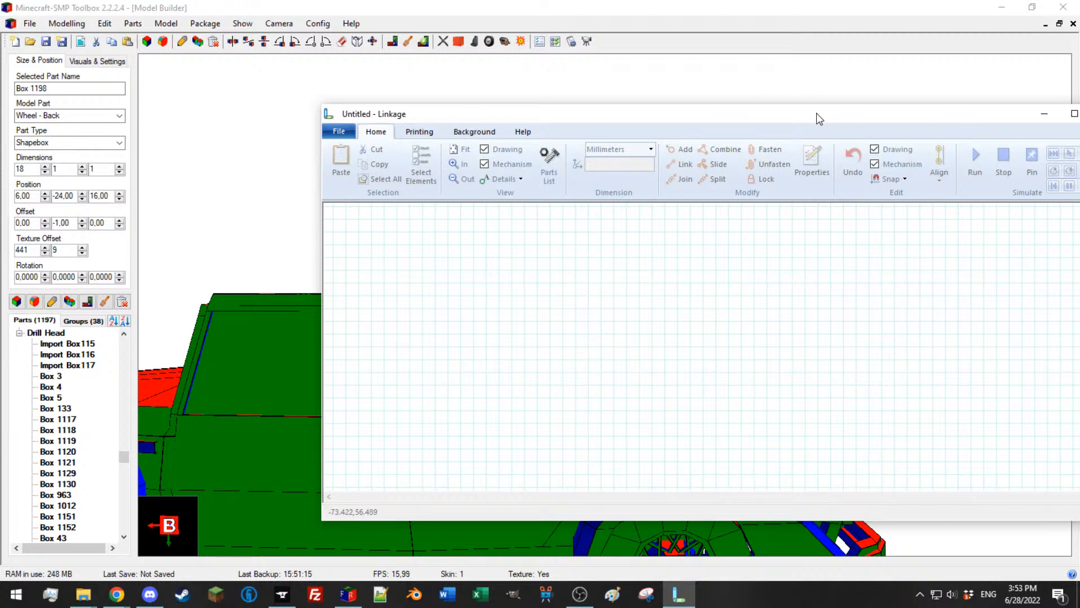
left_click_drag(817, 115, 1079, 191)
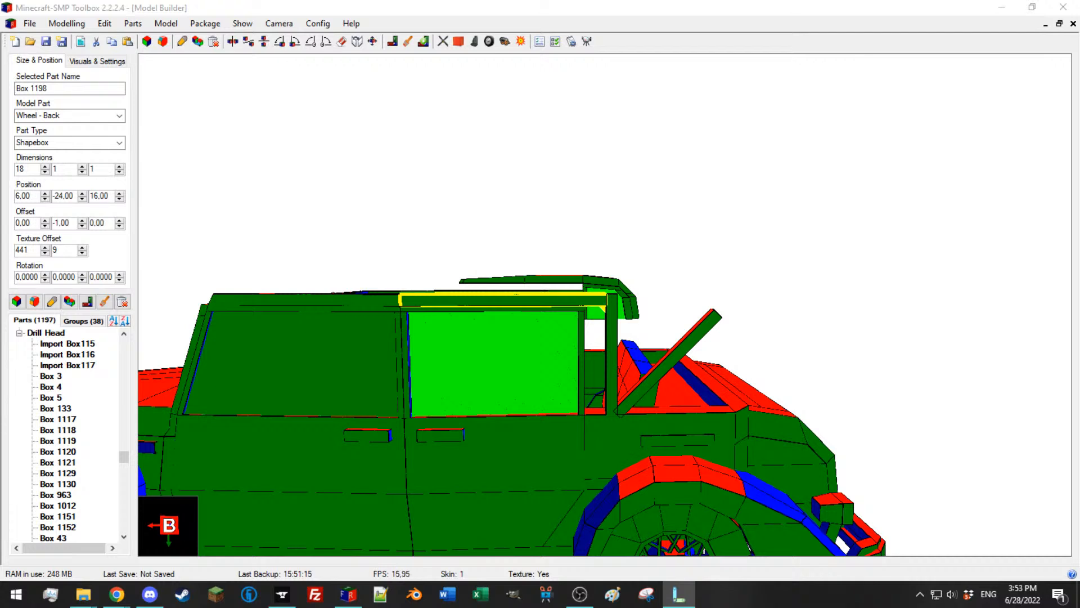
left_click_drag(991, 607, 554, 83)
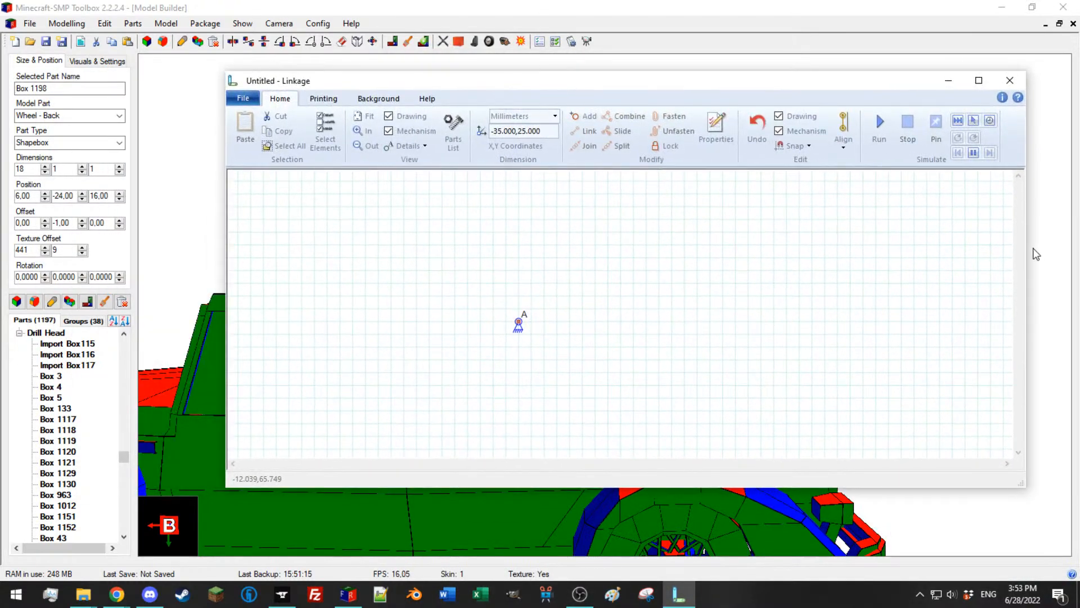
left_click_drag(1017, 254, 857, 254)
left_click_drag(525, 93, 969, 88)
left_click_drag(507, 7, 1, 169)
left_click(762, 129)
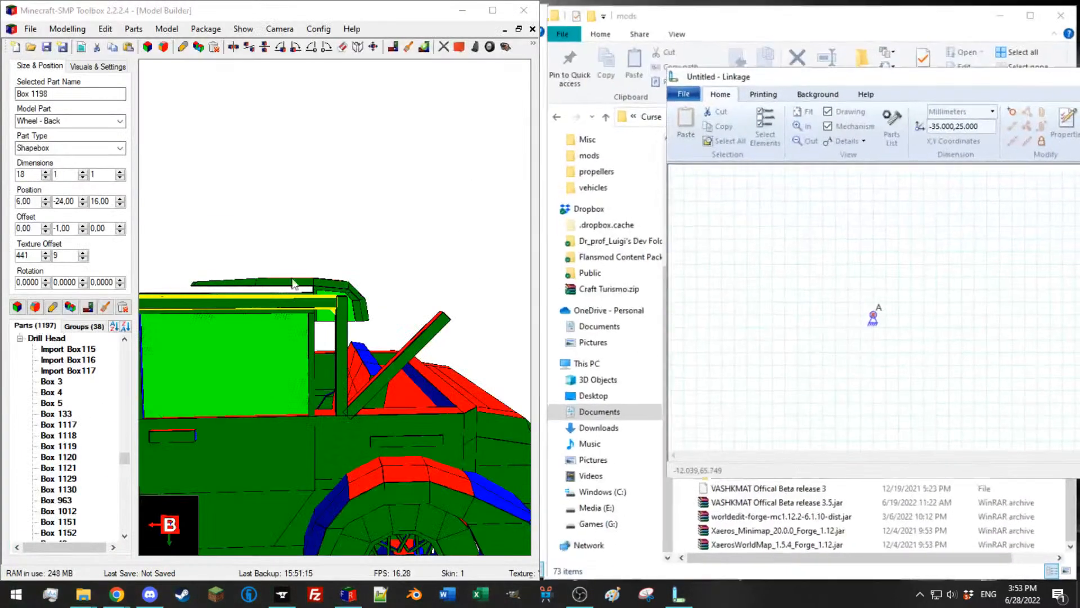
Step: Add a connector diagonally up and to the right of the anchor, about 49.5 mm away, and link the two
scroll(267, 293, "up", 1)
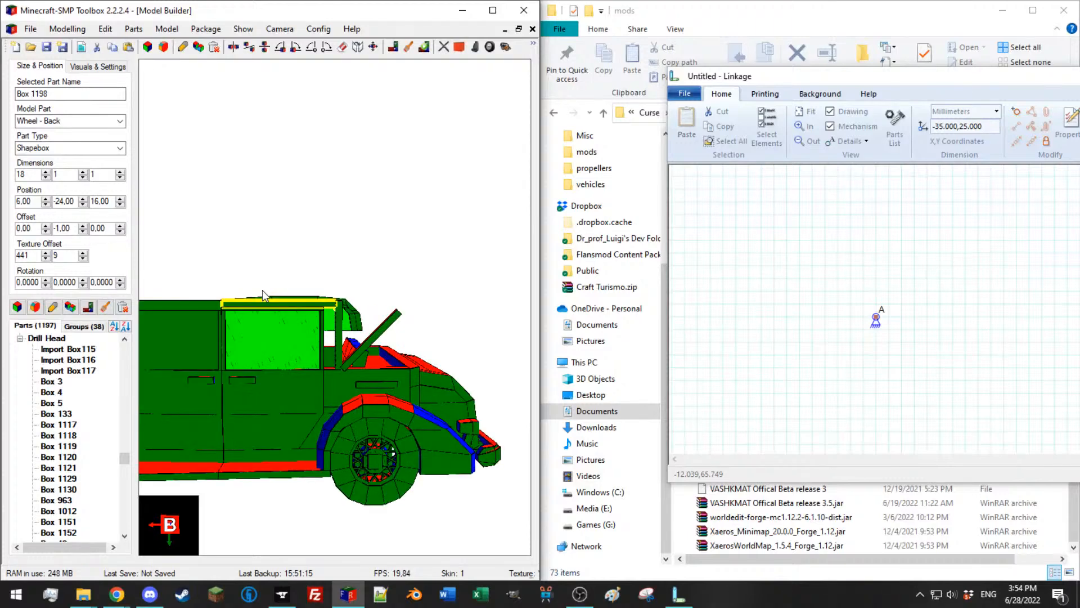
left_click_drag(252, 374, 289, 301)
right_click_drag(289, 300, 231, 355)
left_click_drag(245, 237, 328, 332)
right_click_drag(329, 332, 335, 284)
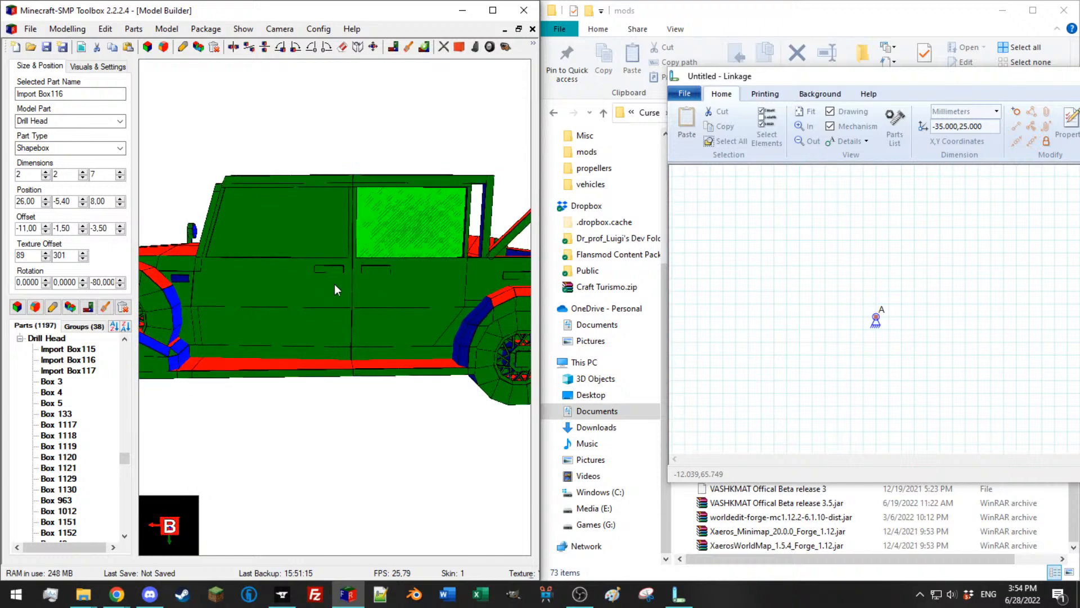
scroll(334, 284, "down", 1)
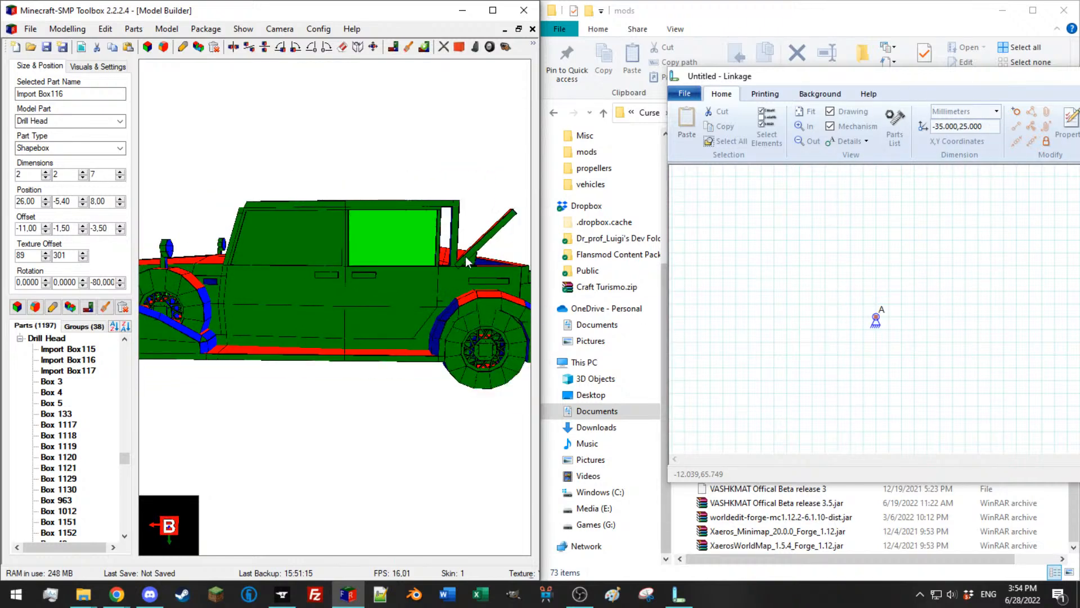
right_click(959, 260)
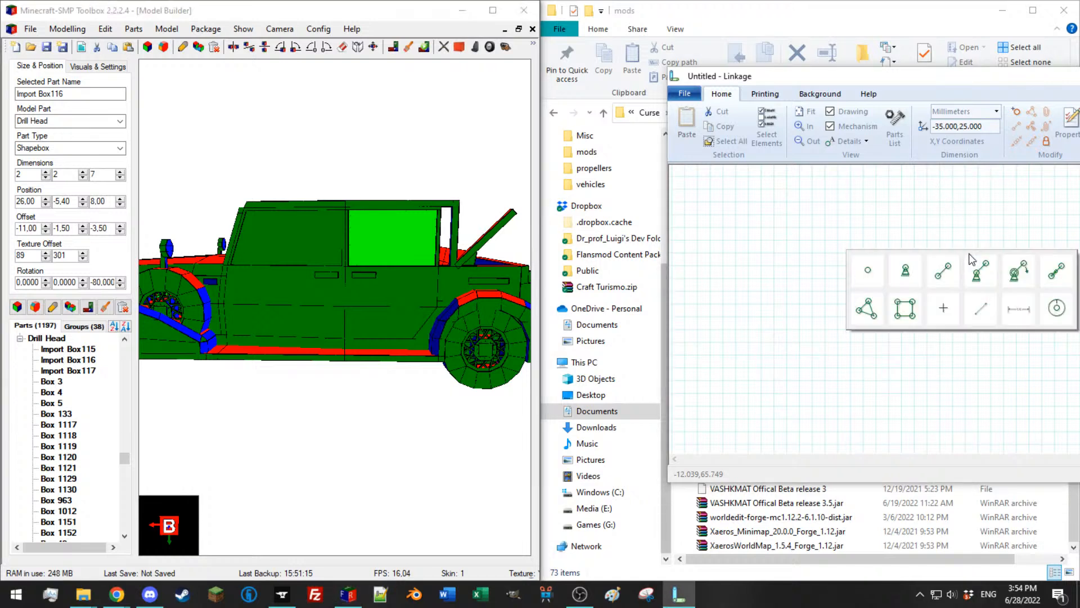
left_click(856, 269)
left_click_drag(961, 253, 850, 345)
right_click(935, 263)
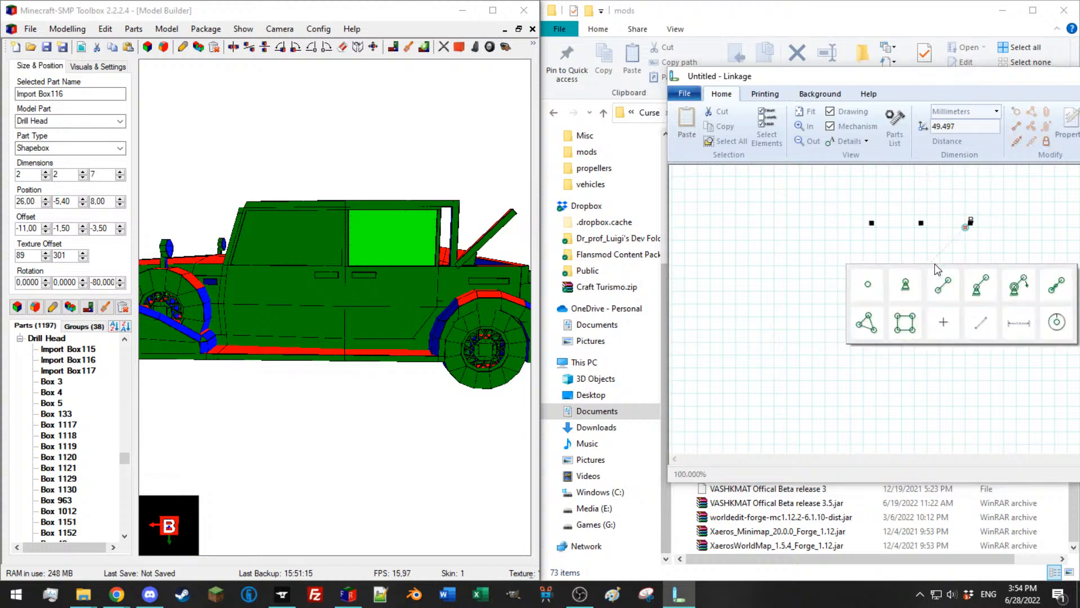
left_click(932, 284)
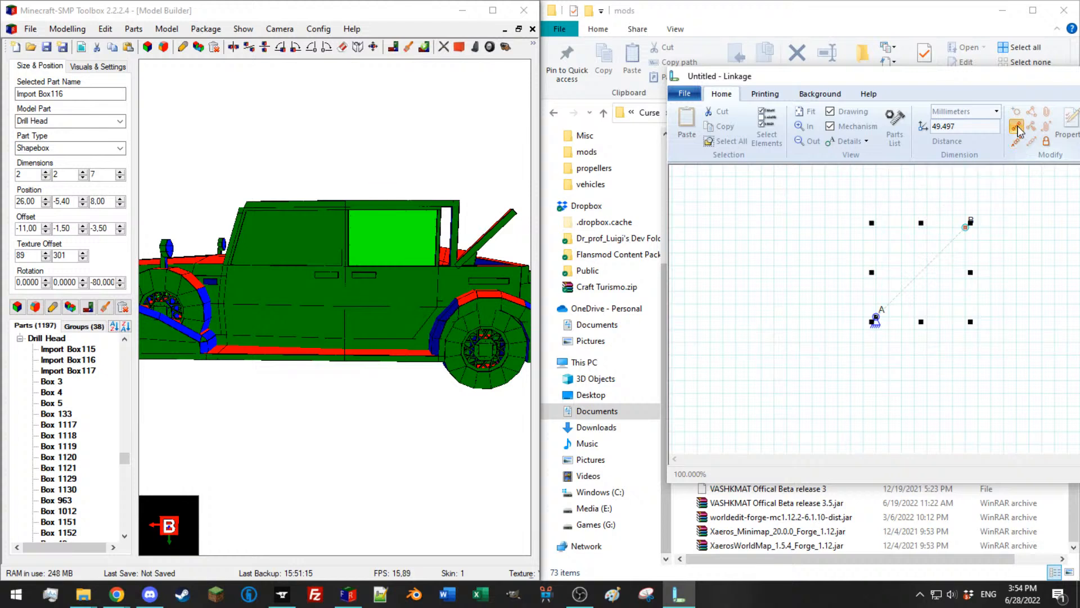
left_click(803, 242)
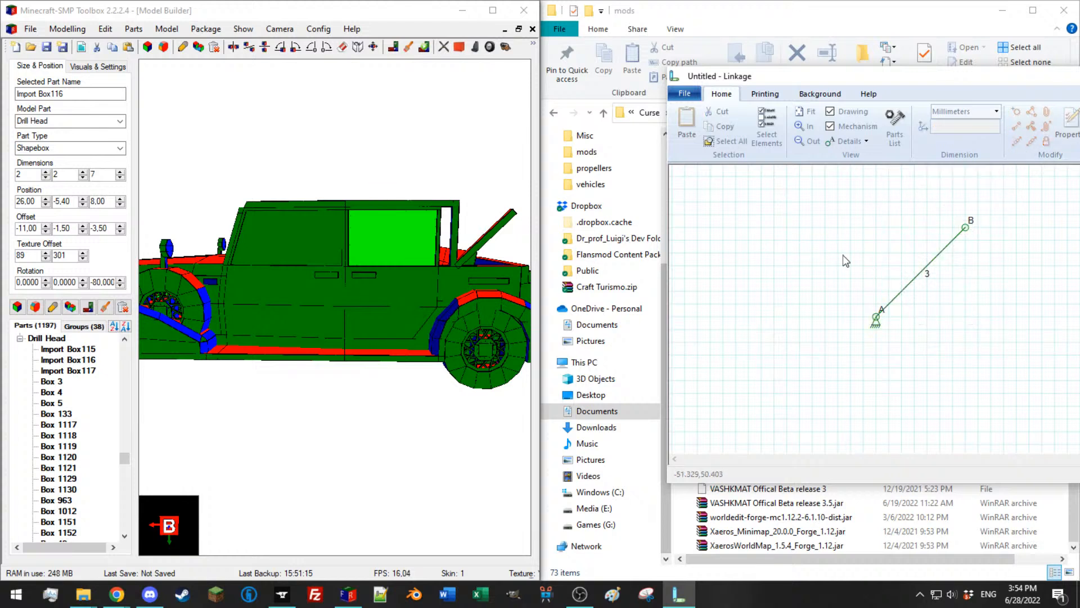
Step: Add another connector level with the anchor, directly below the end of the diagonal link, and link it to the anchor
right_click(966, 316)
left_click(865, 333)
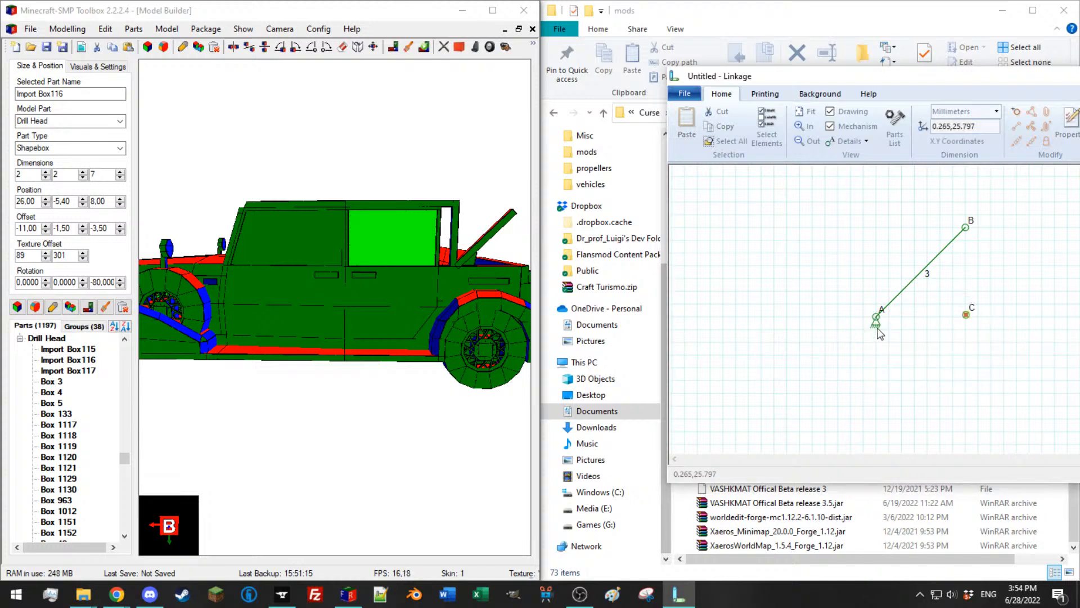
left_click_drag(967, 315, 859, 338)
left_click(1018, 129)
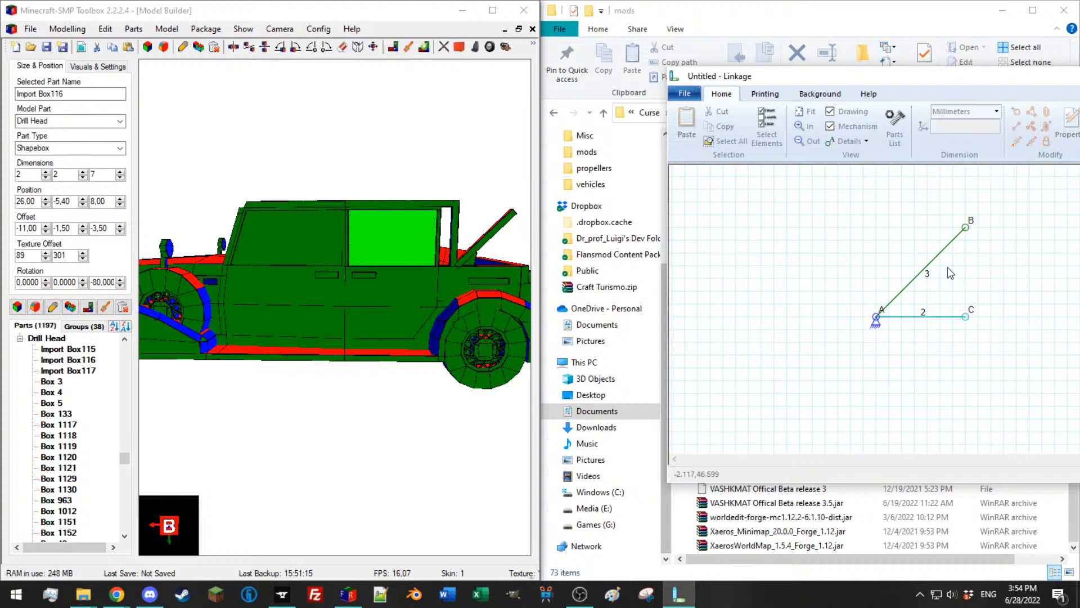
Step: Add a connector directly above the anchor, level with the diagonal link's upper end, and link it to the anchor
right_click(877, 235)
left_click(873, 246)
left_click_drag(875, 230, 876, 228)
left_click_drag(838, 207, 892, 356)
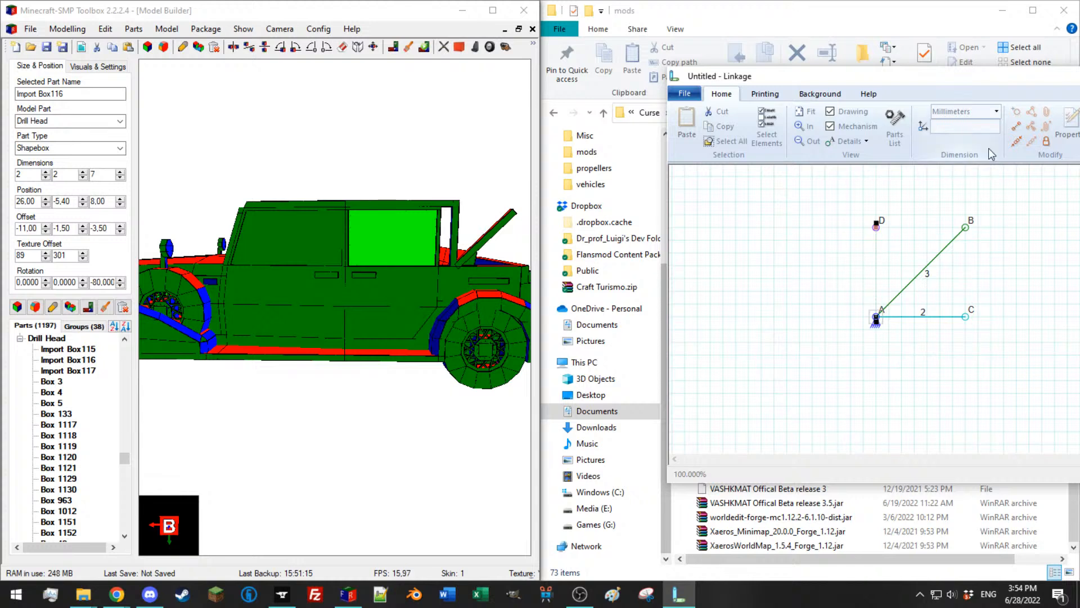
left_click(1017, 128)
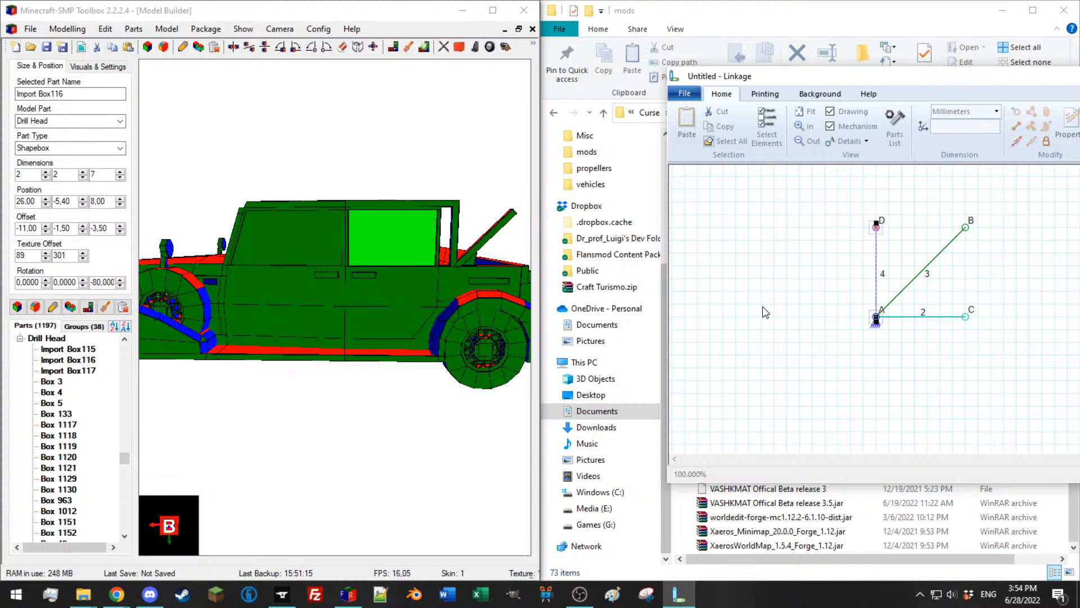
left_click(831, 126)
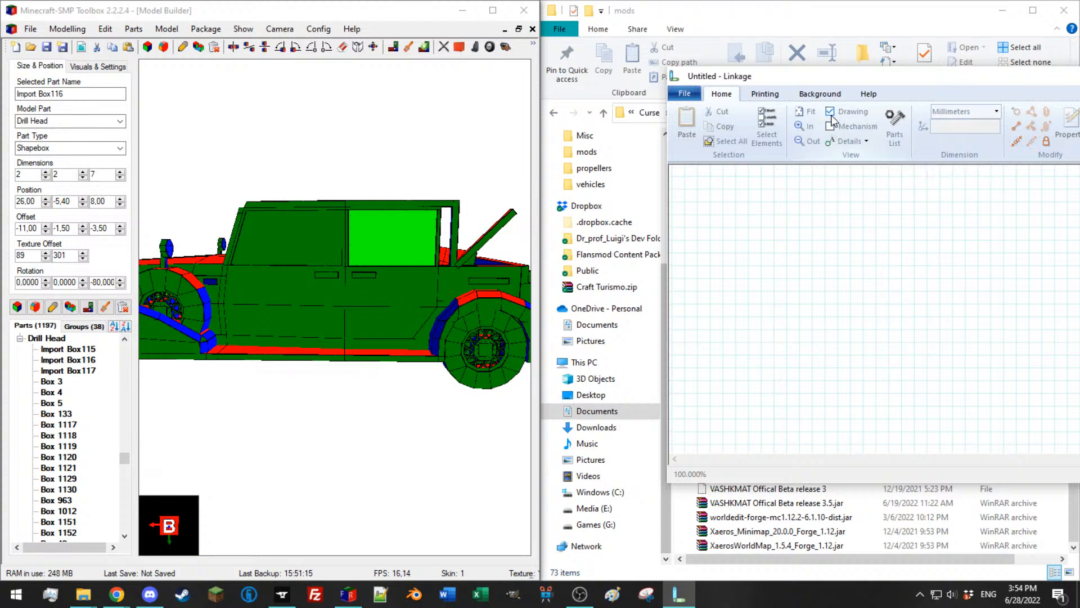
left_click(830, 126)
Step: Add a connector at -80, 60, level with the vertical link's upper end, and link the two horizontally
middle_click_drag(1012, 235, 982, 270)
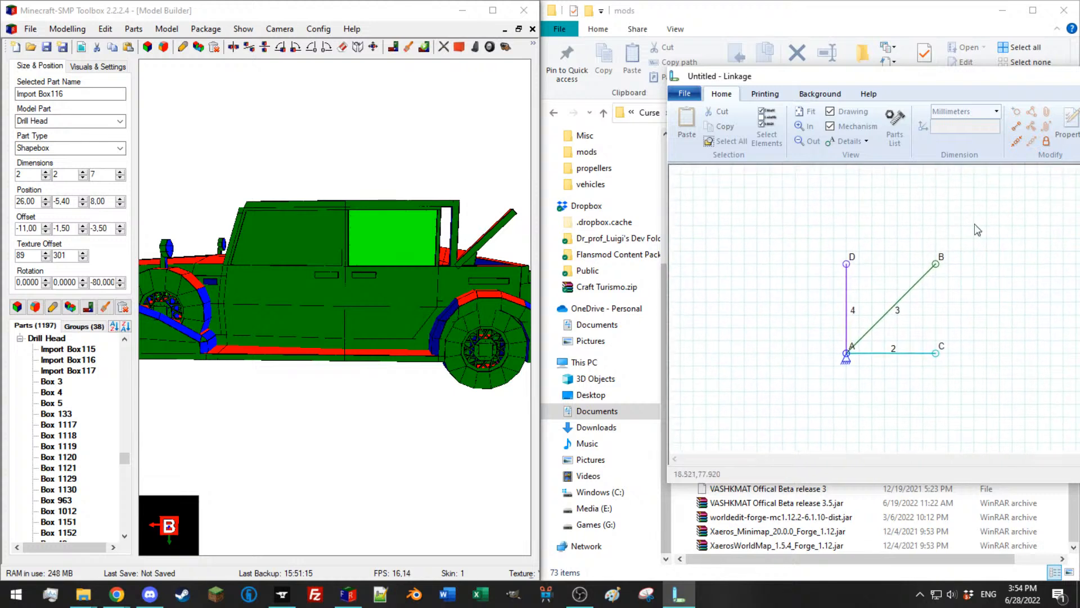
middle_click_drag(762, 277, 770, 273)
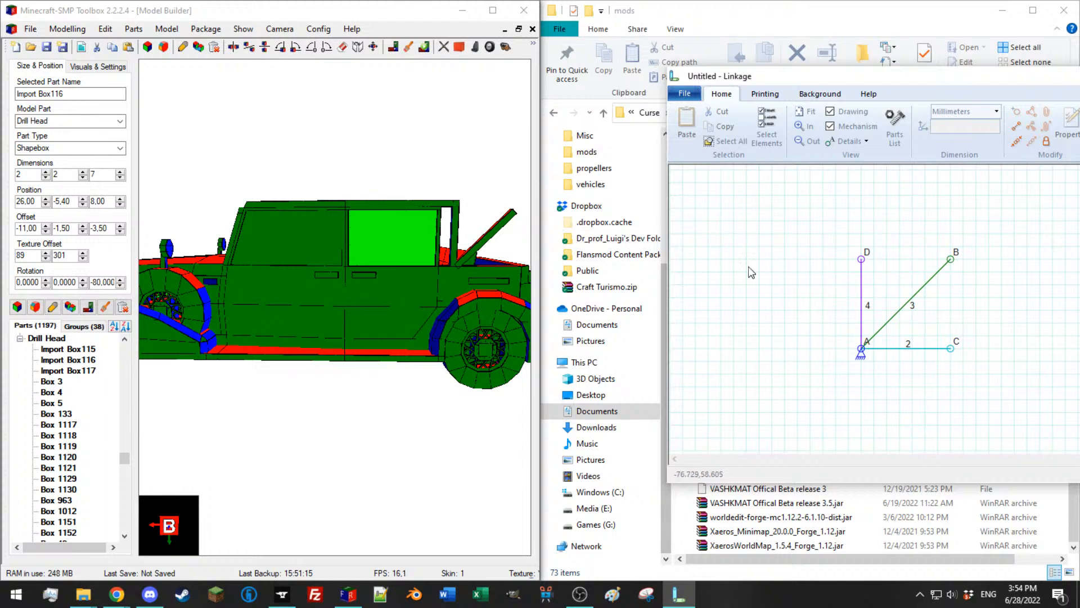
right_click(748, 259)
left_click(775, 281)
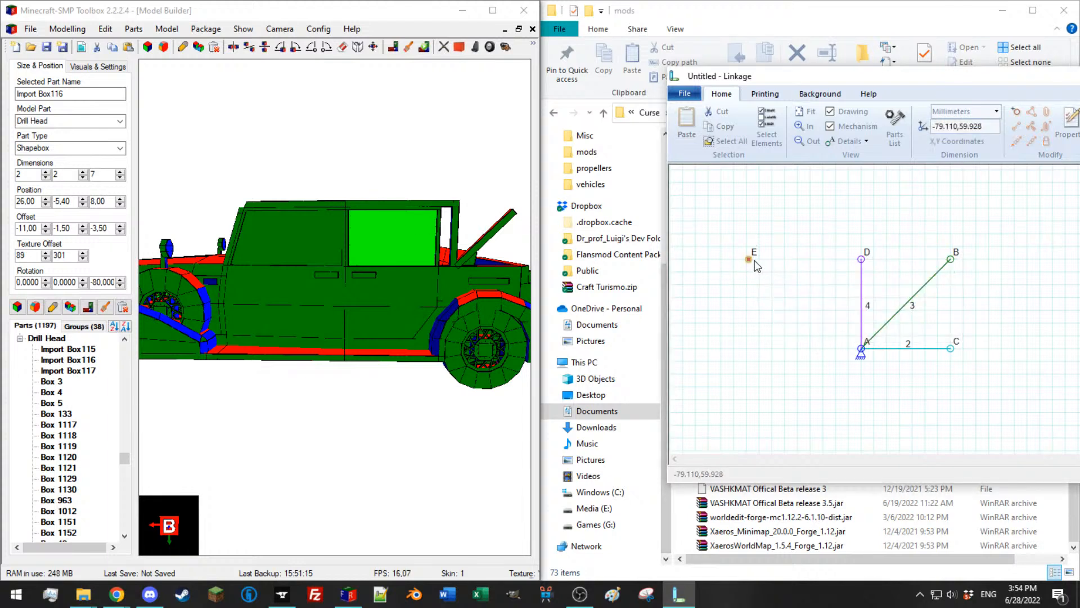
left_click_drag(748, 260, 931, 281)
left_click(1016, 125)
Step: Extend the horizontal line with one more connector to the left of connector E and link it to E
middle_click_drag(791, 220, 916, 224)
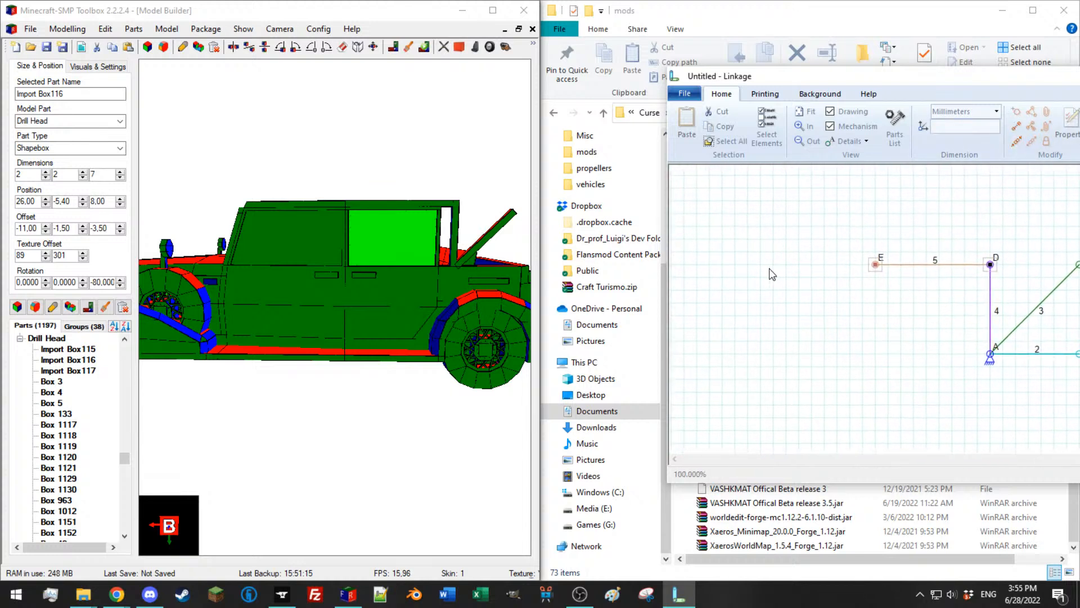
right_click(748, 266)
left_click_drag(753, 271, 922, 293)
left_click(1015, 142)
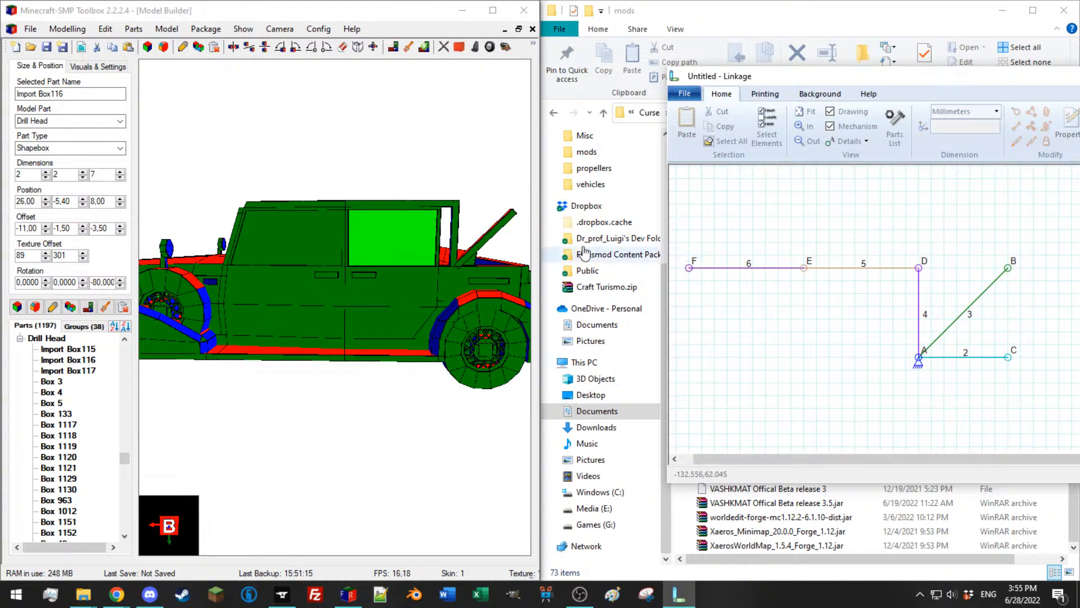
Step: Shorten the diagonal link by moving its free end toward the anchor, and check the link's properties
left_click_drag(1009, 268, 994, 280)
left_click(947, 233)
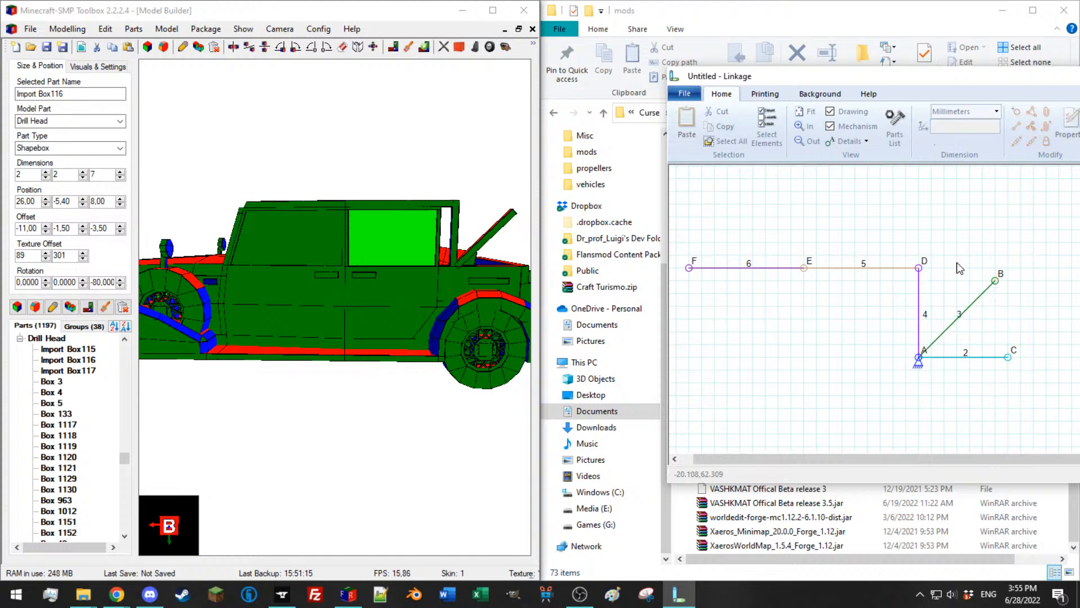
double_click(941, 336)
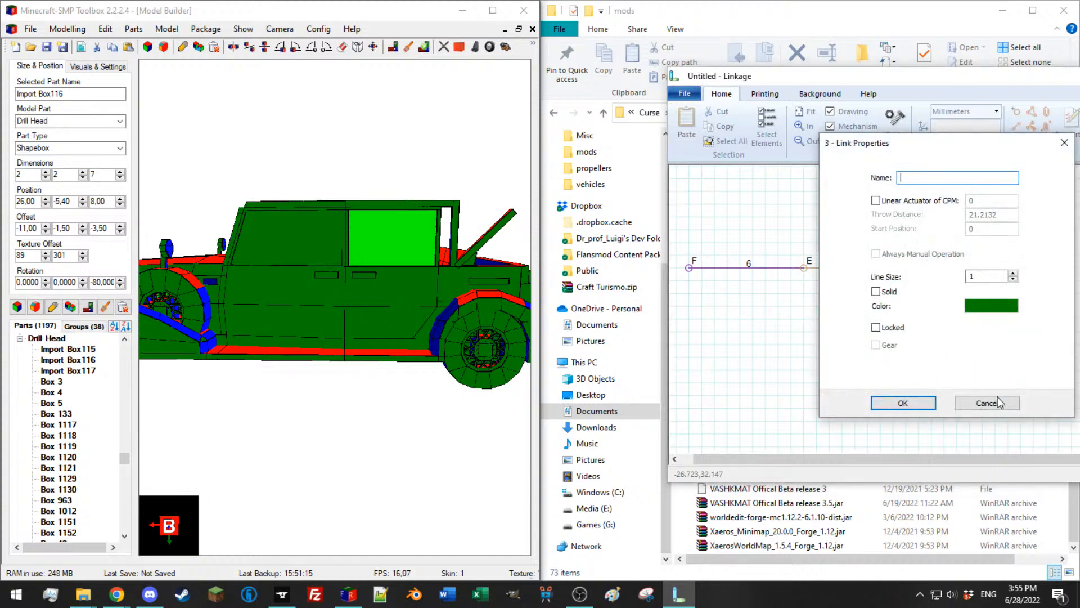
left_click(985, 403)
Step: Change the anchor at -35, 25 into a rotating input anchor with 0 RPM
left_click(919, 358)
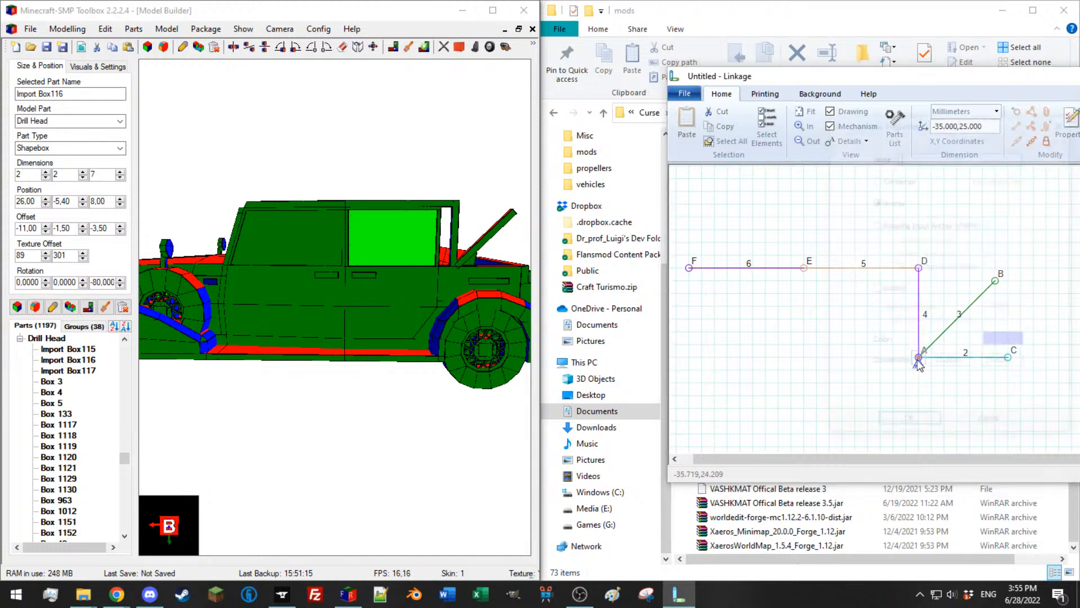
double_click(919, 359)
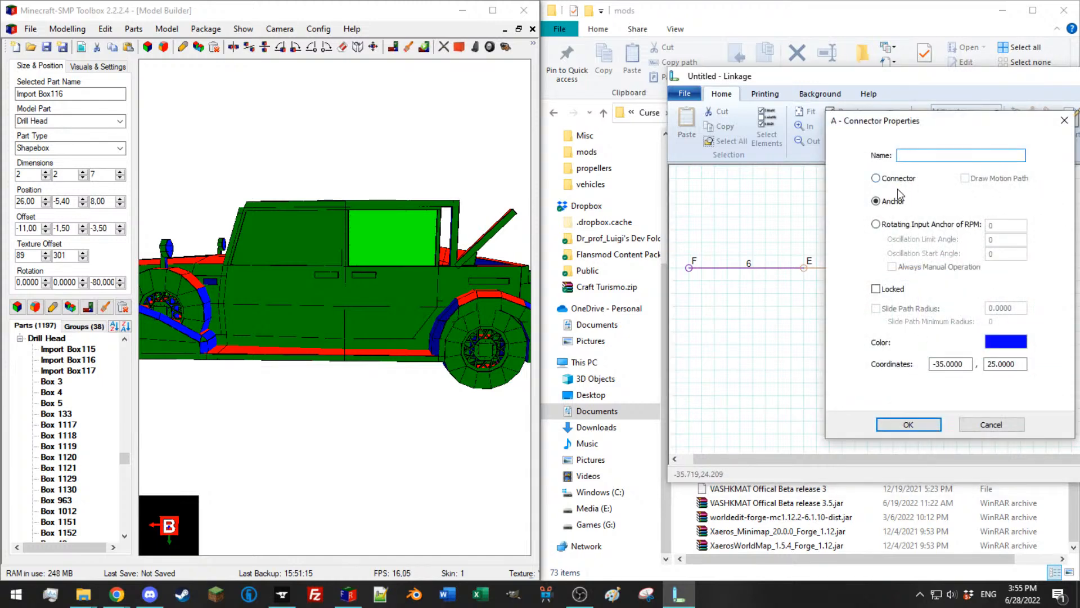
left_click(896, 230)
left_click(879, 203)
left_click(920, 229)
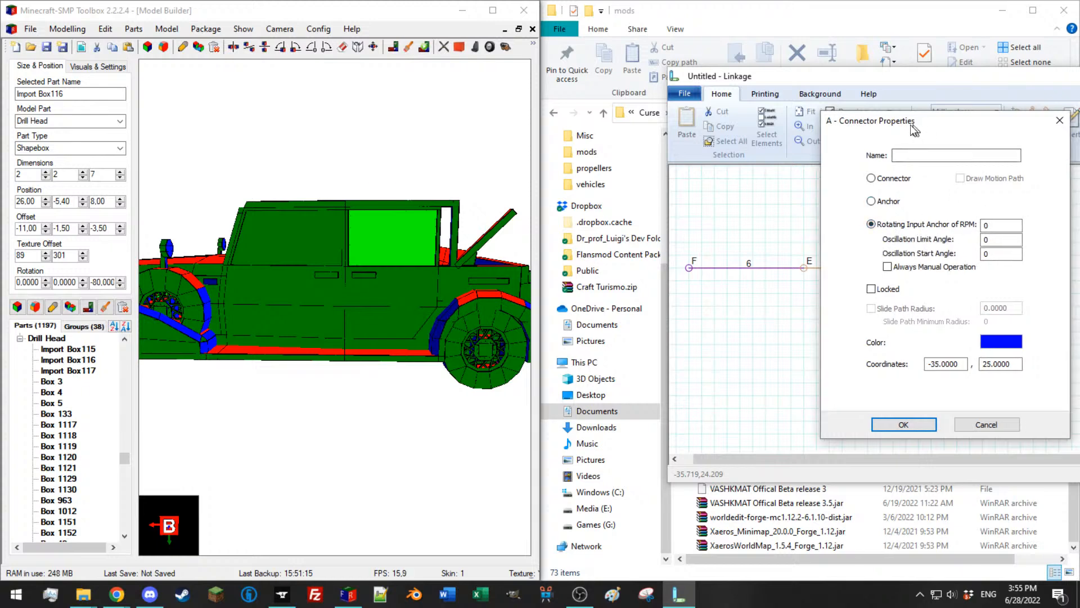
left_click_drag(918, 130, 525, 154)
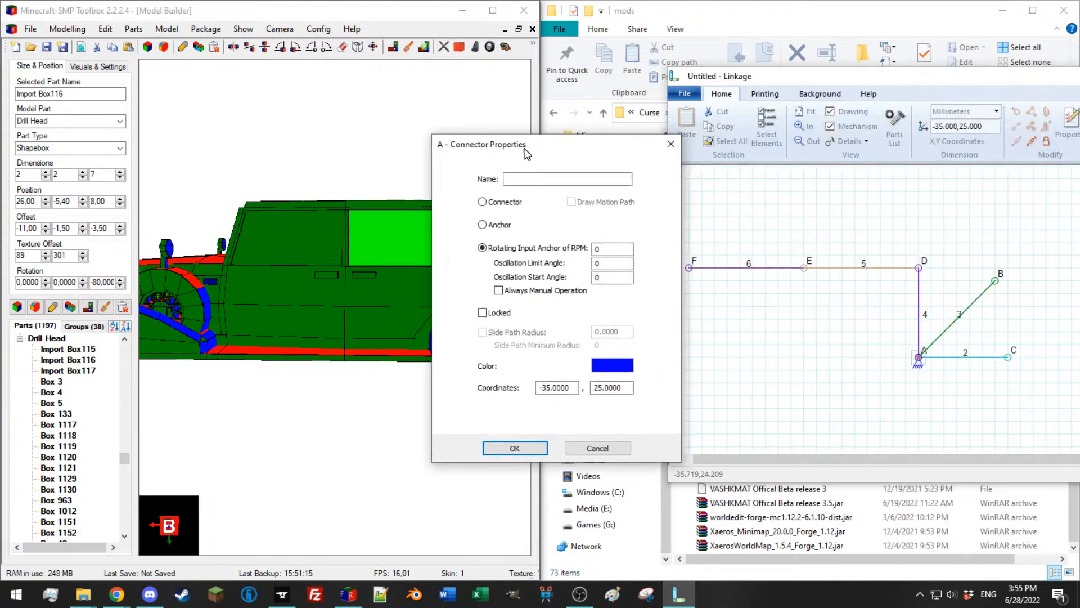
left_click(514, 447)
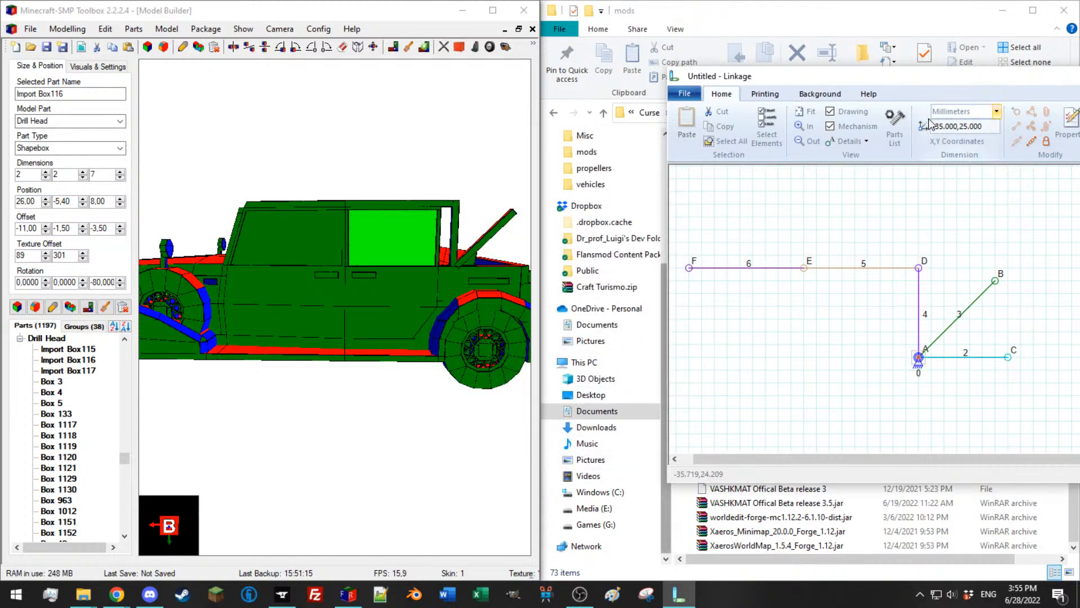
Step: Try to run the mechanism simulation, and check the properties of connector E between the two horizontal links
left_click(1079, 126)
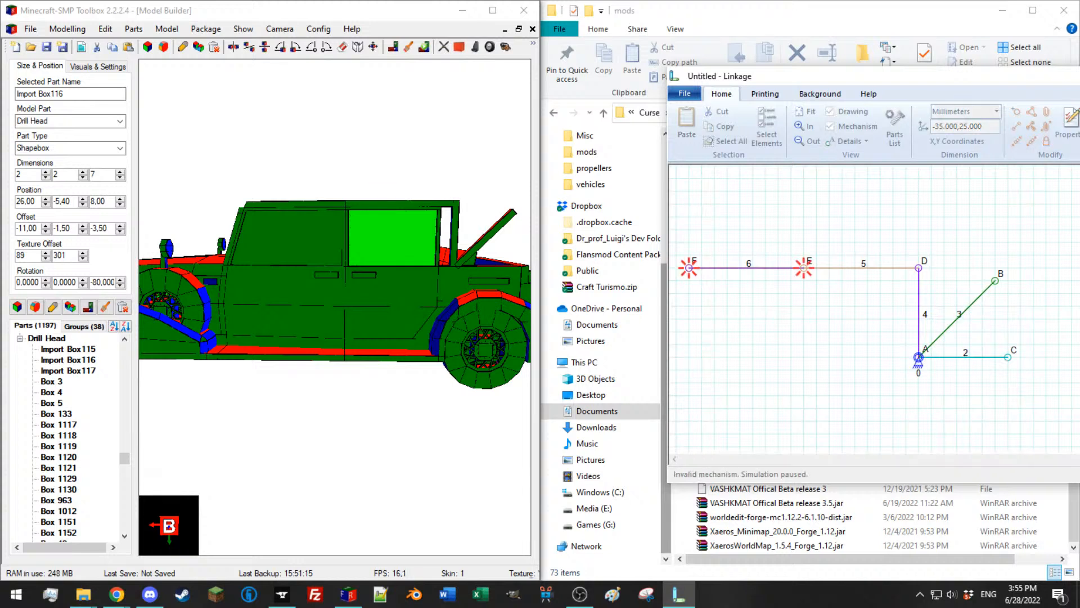
key("Escape")
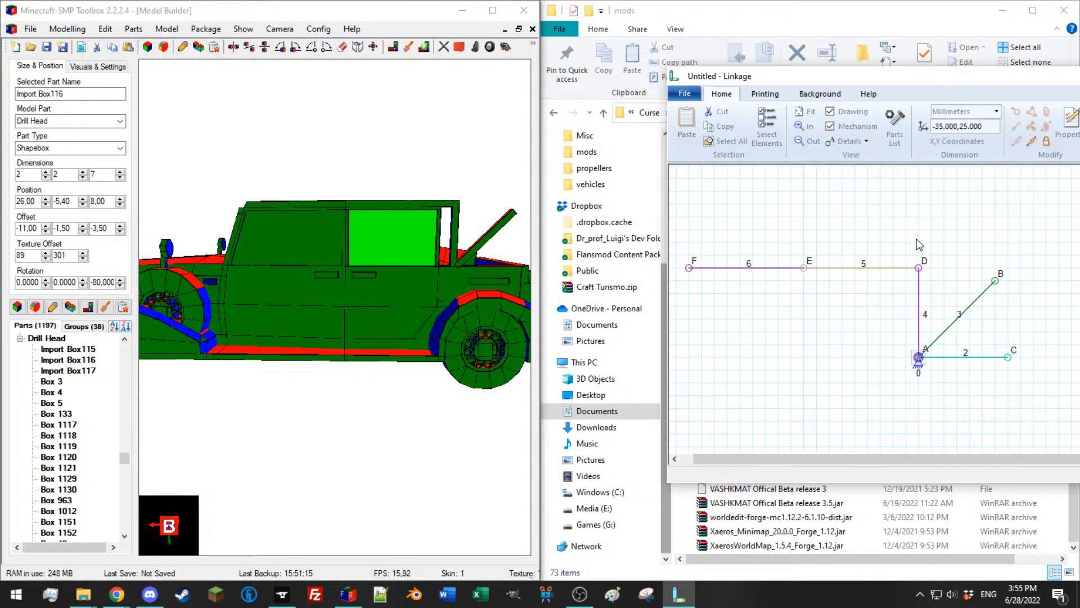
double_click(805, 269)
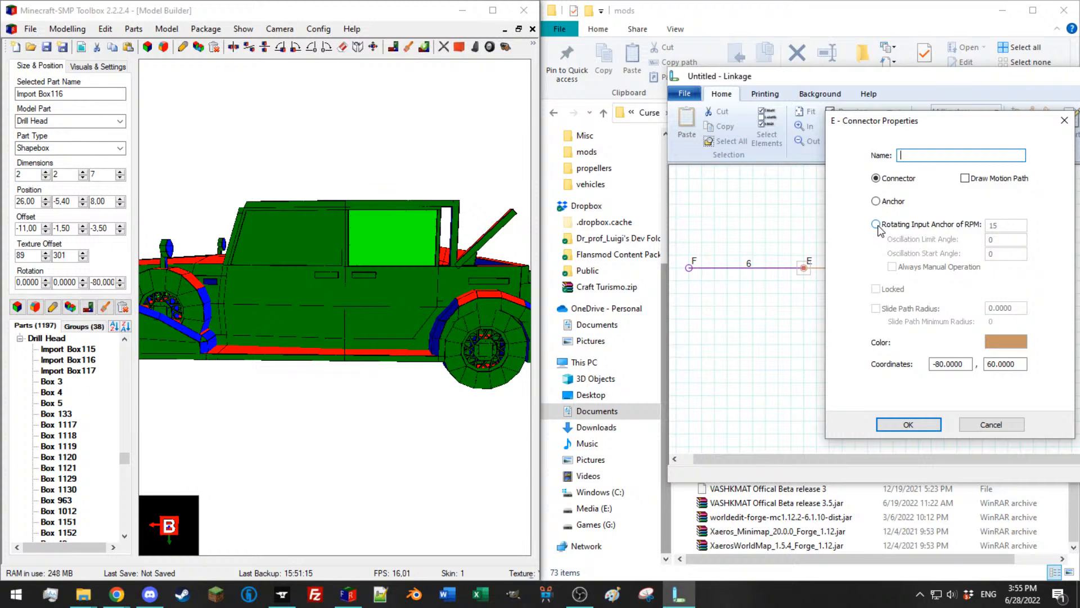
left_click(981, 424)
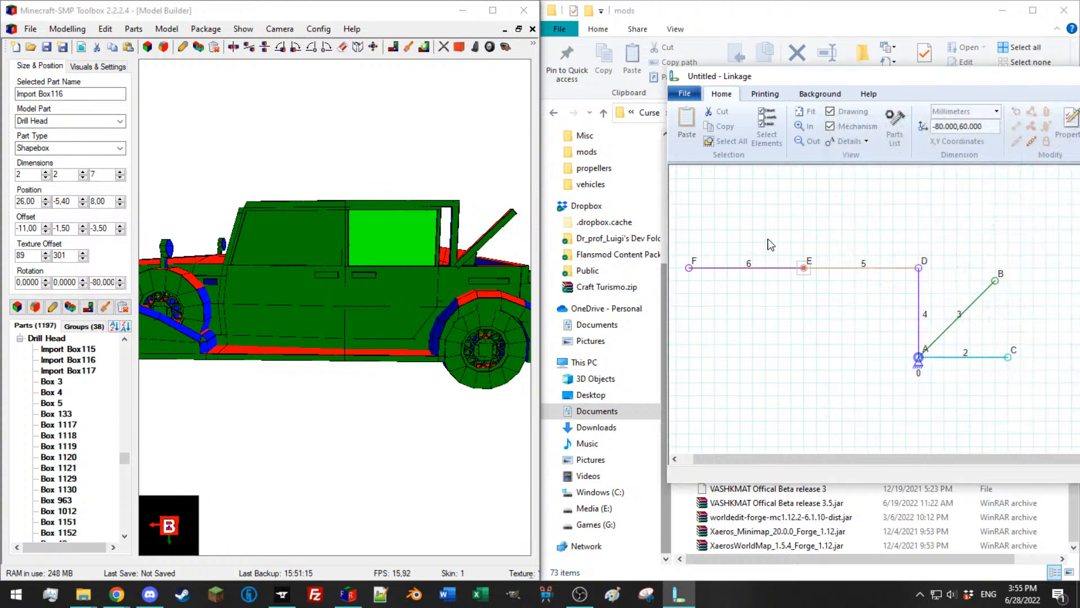
Step: Close Linkage without saving the drawing and maximize the Model Builder window
key("alt+F4")
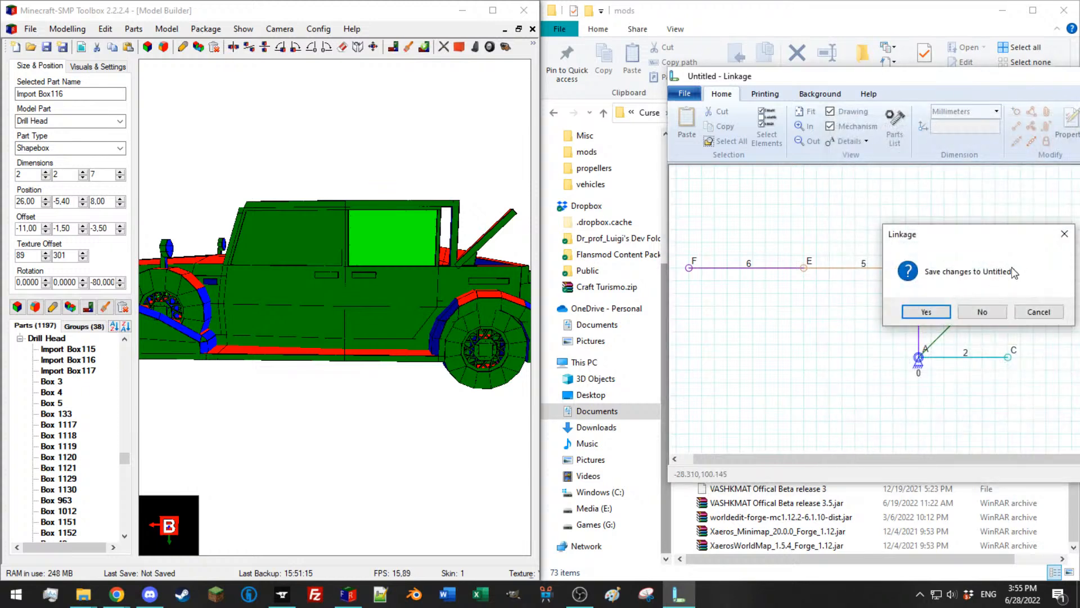
left_click(979, 313)
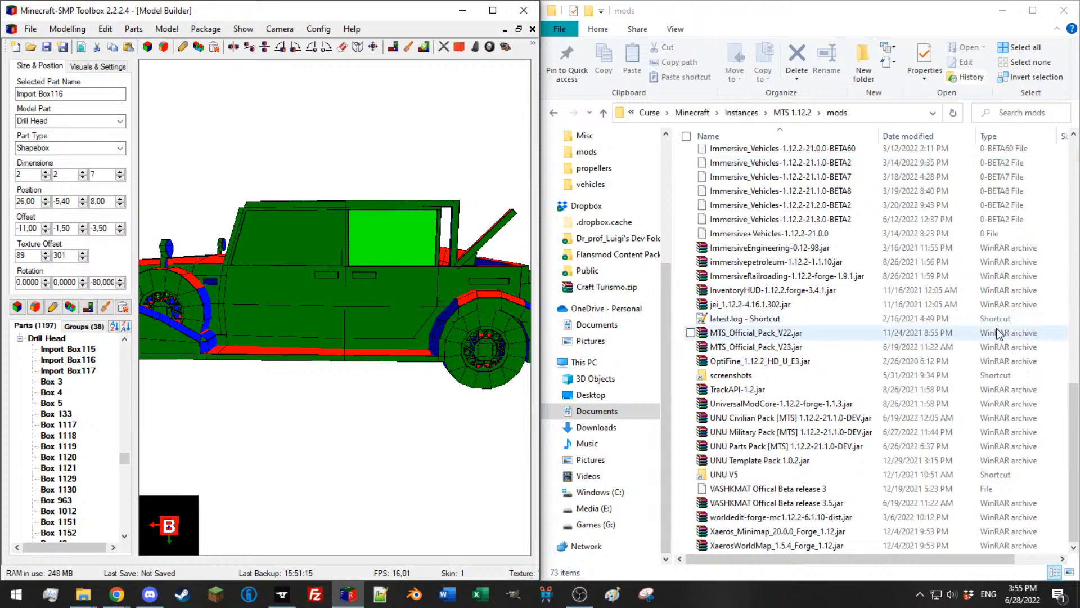
left_click(493, 10)
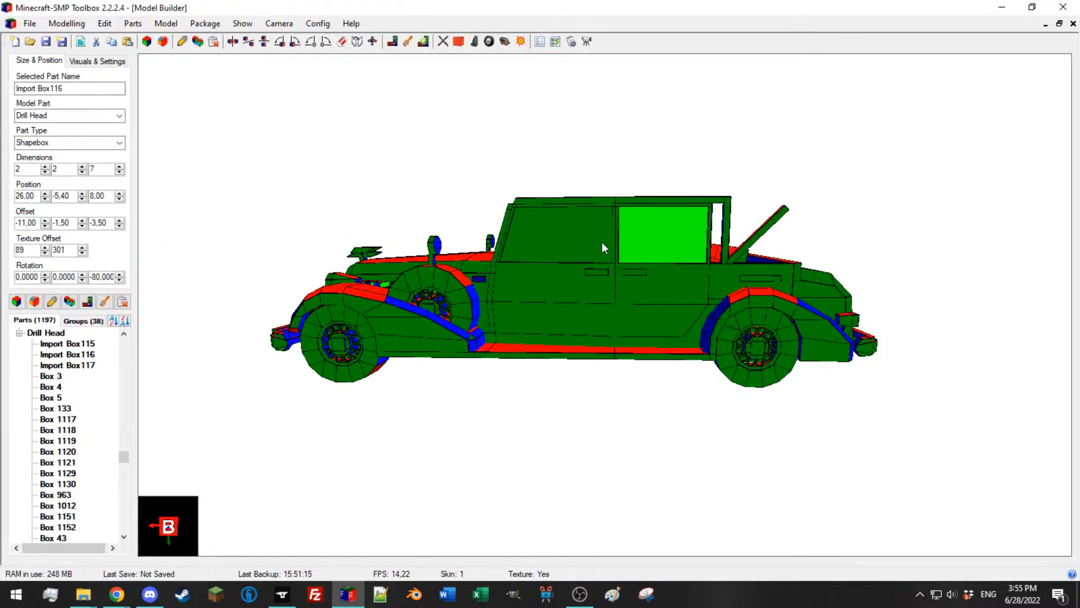
Step: Select the roof rail above the rear side window and set its length to 9
left_click_drag(644, 195, 643, 215)
left_click(710, 234)
left_click_drag(710, 235, 491, 303)
scroll(586, 277, "up", 3)
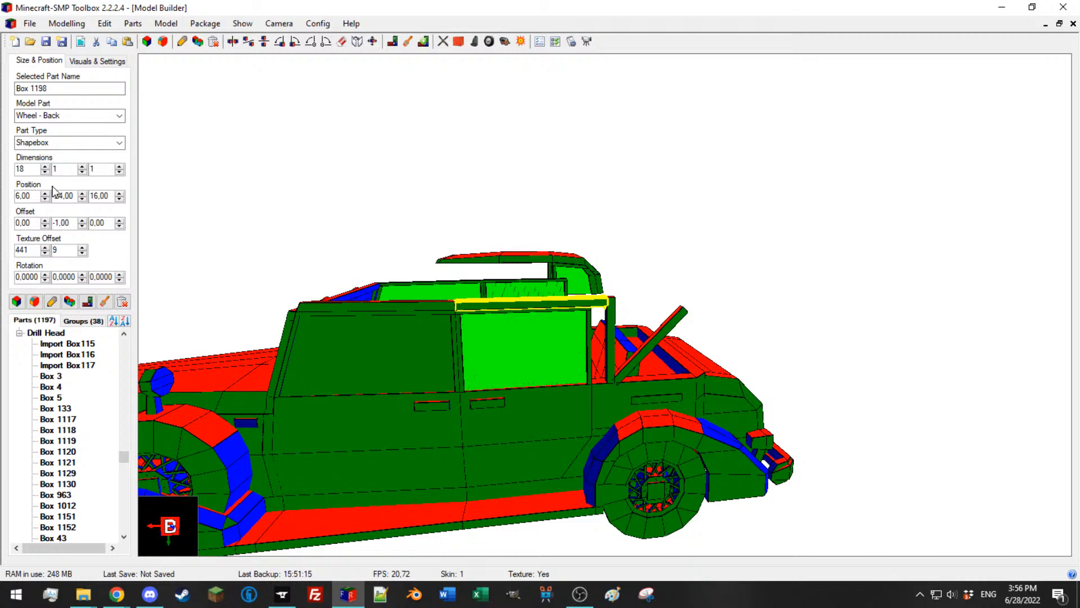
scroll(27, 173, "down", 3)
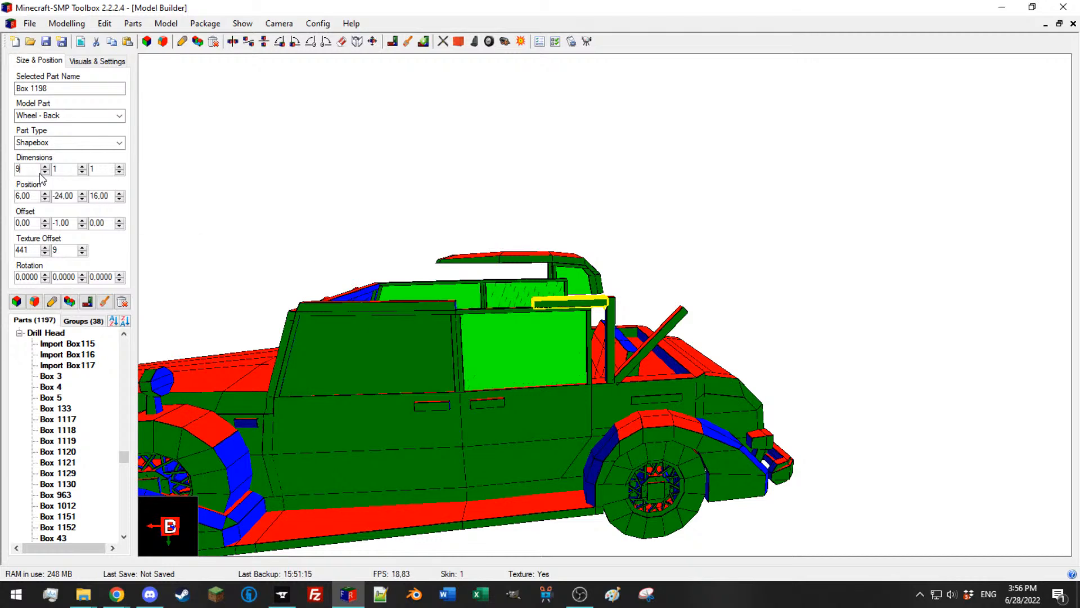
Step: Test folding the shortened roof rail by rotating it to -93 about Z, and reset its rotation to 0
left_click_drag(403, 298, 460, 294)
scroll(478, 298, "up", 4)
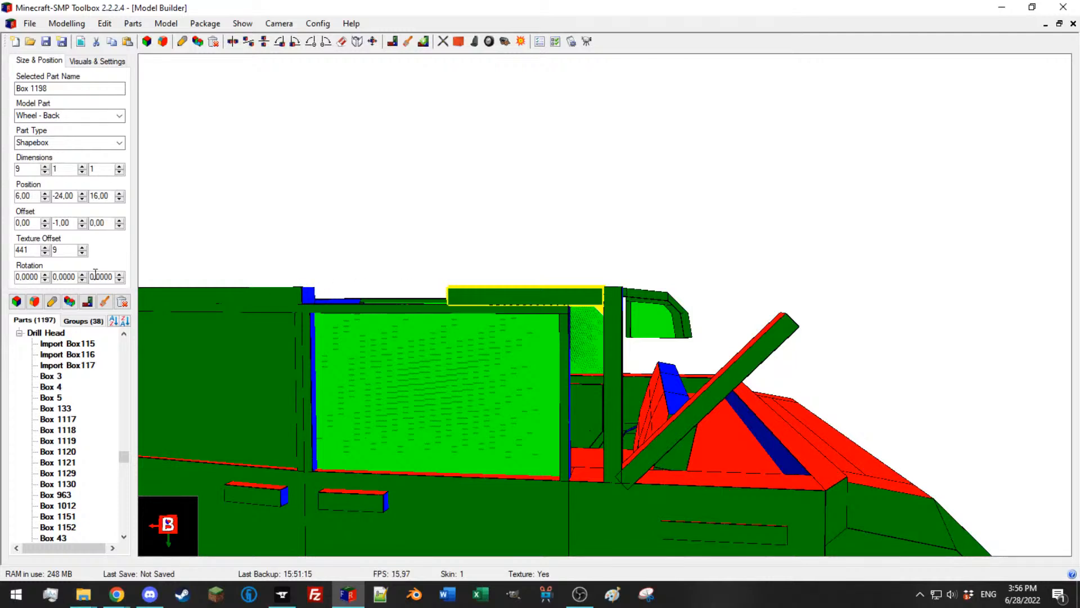
scroll(93, 274, "down", 15)
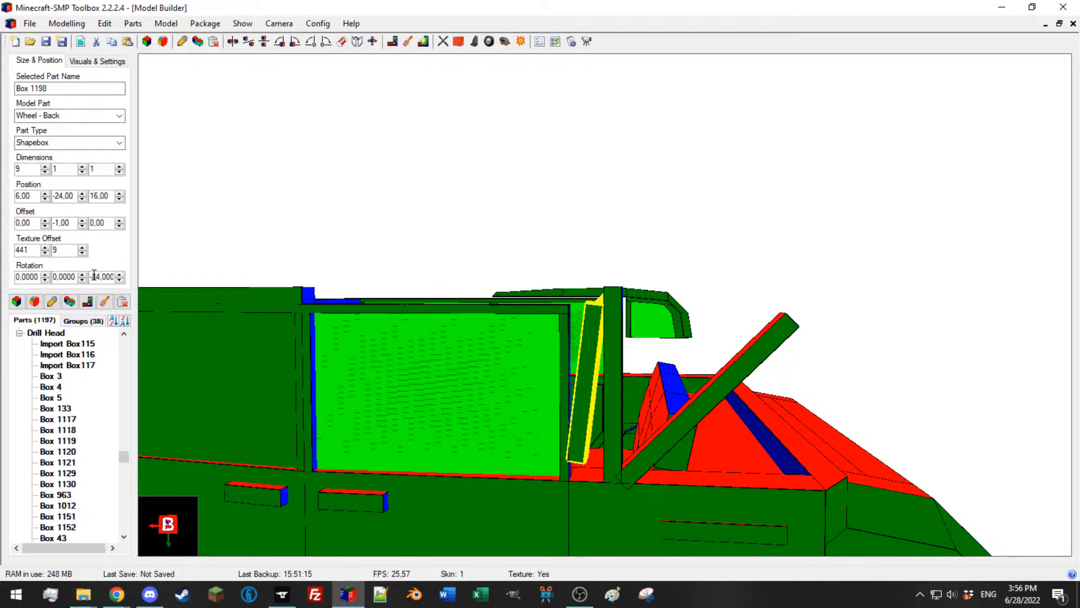
scroll(94, 274, "down", 2)
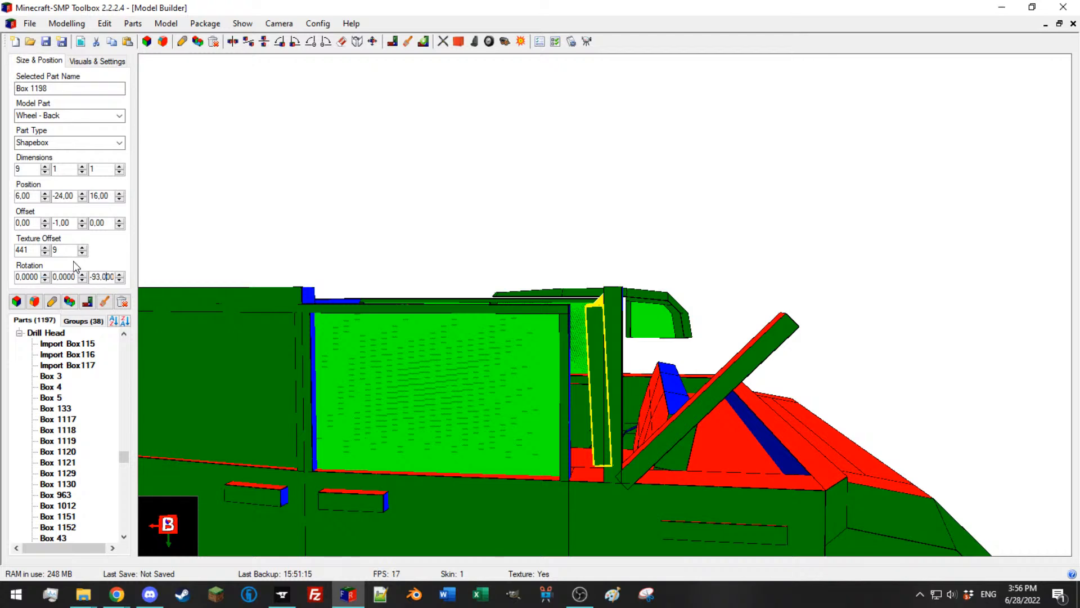
left_click_drag(105, 276, 61, 273)
type("0")
key("Return")
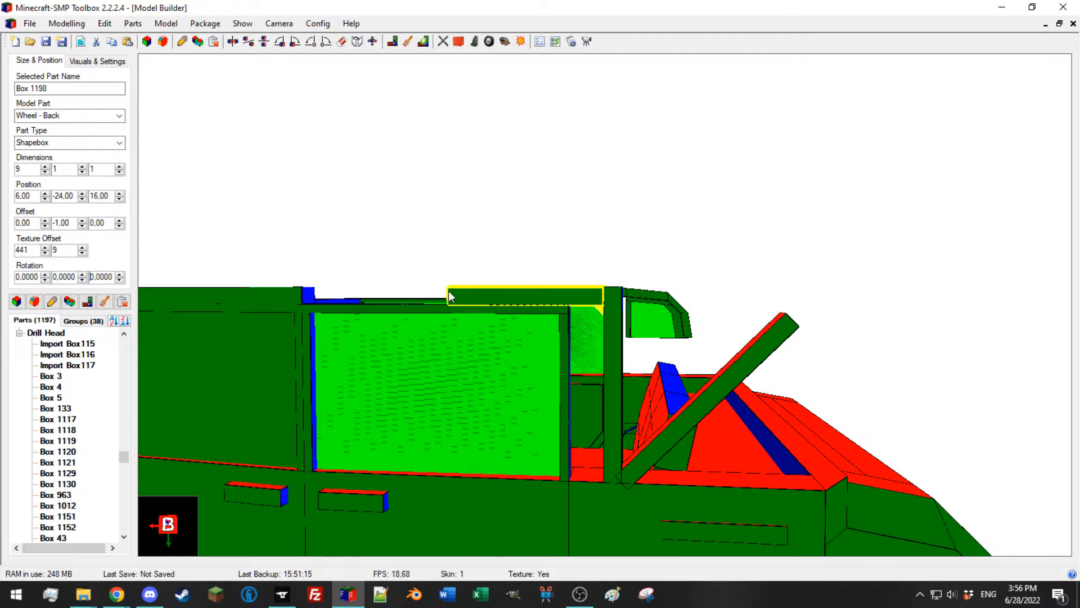
Step: Duplicate the shortened roof rail, set the copy's Y offset to 0, and place it at 15, -25, 16 in front of the original
left_click_drag(185, 270, 147, 277)
left_click(68, 301)
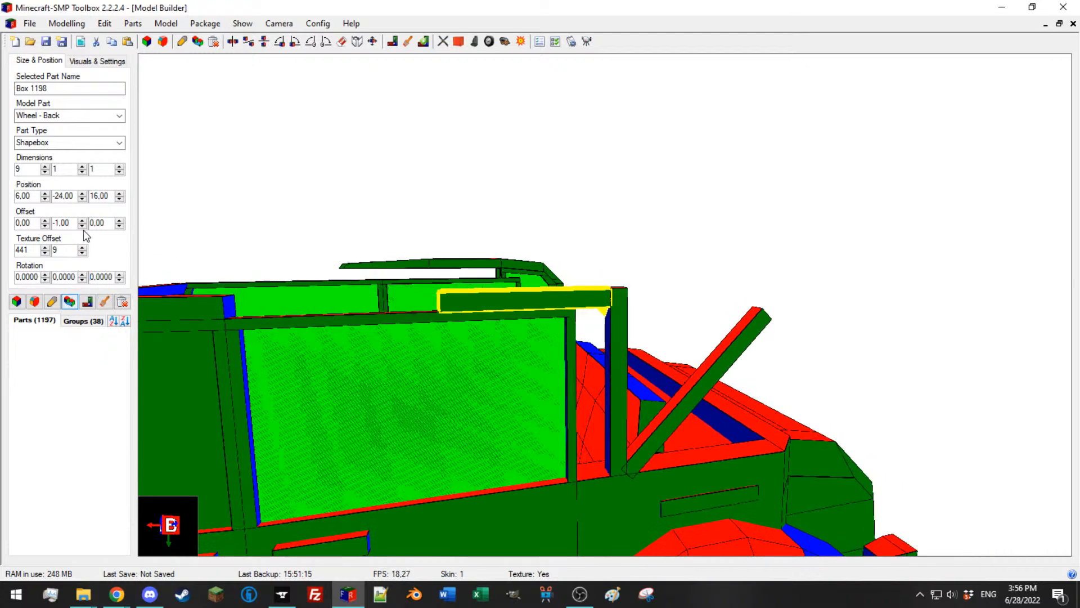
left_click(82, 220)
left_click(82, 198)
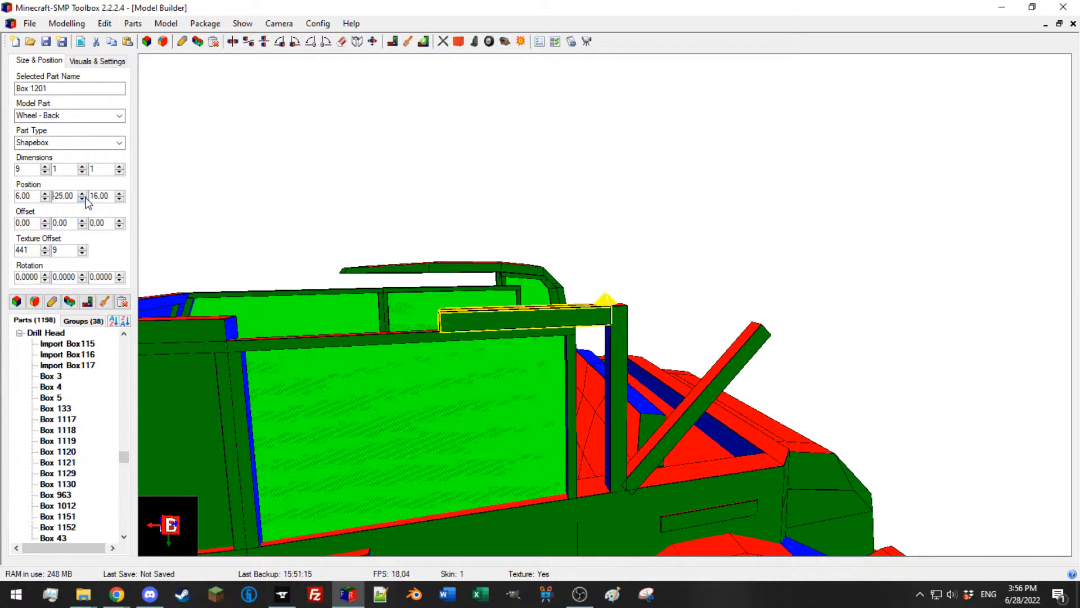
scroll(26, 195, "up", 12)
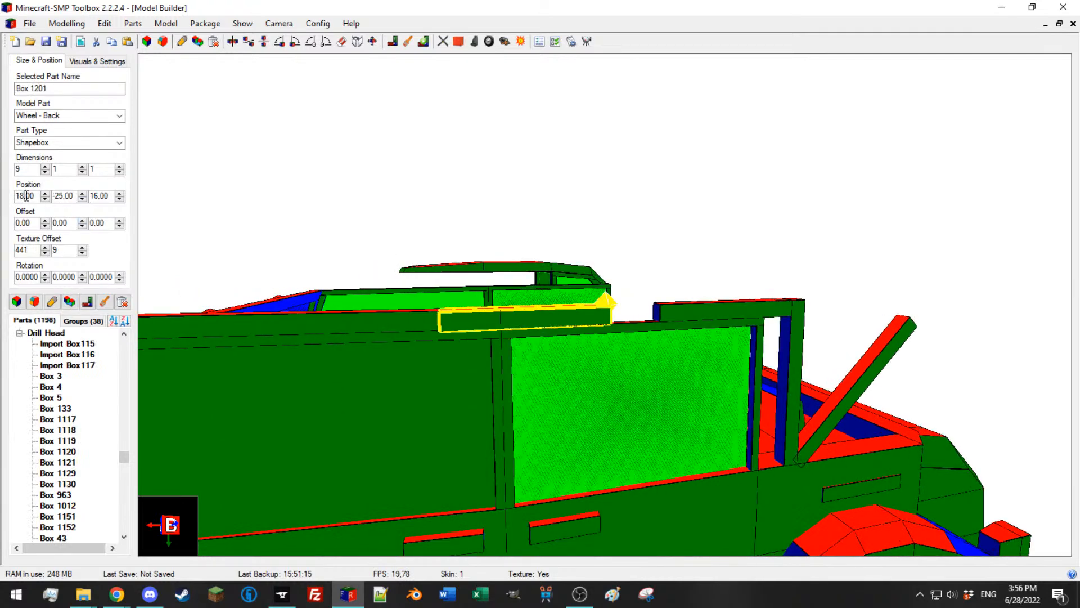
scroll(45, 204, "down", 3)
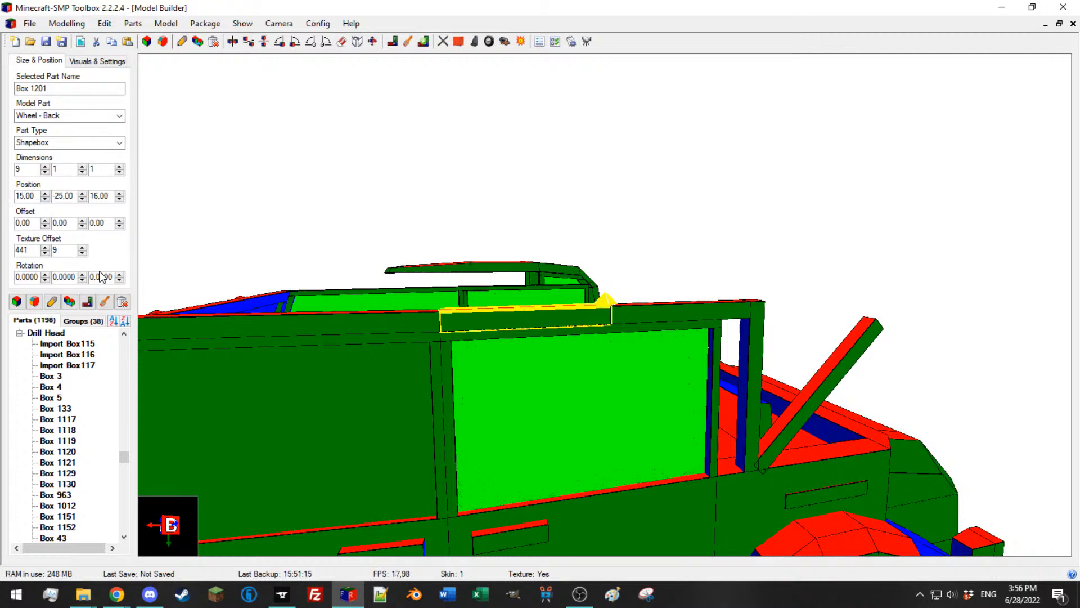
Step: Test folding the copied rail above the rear side window by rotating it to 186 about Z, and reset its rotation to 0
scroll(101, 275, "up", 20)
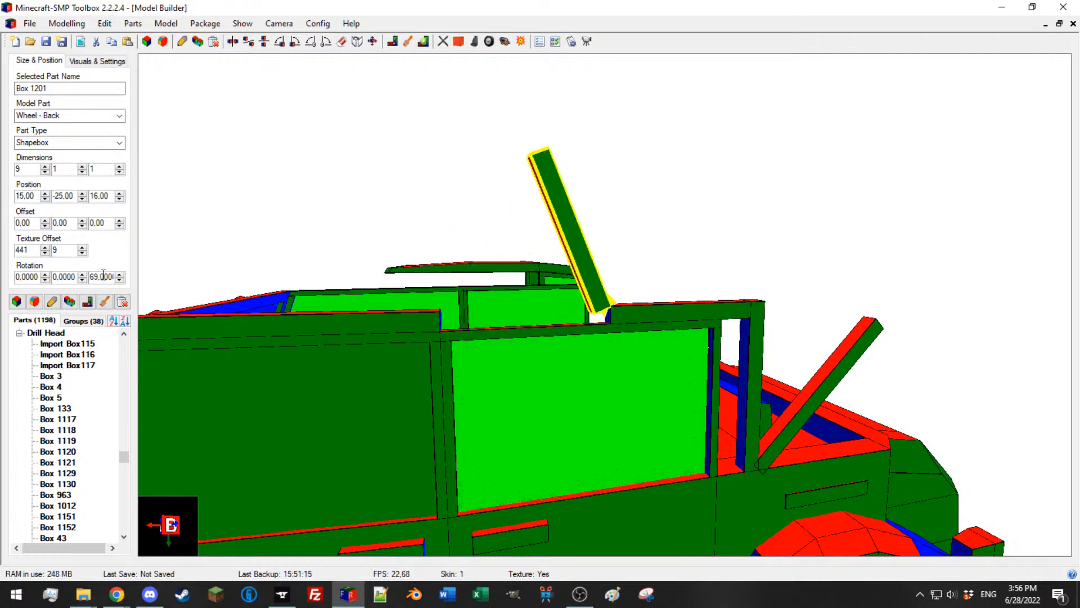
scroll(103, 274, "up", 16)
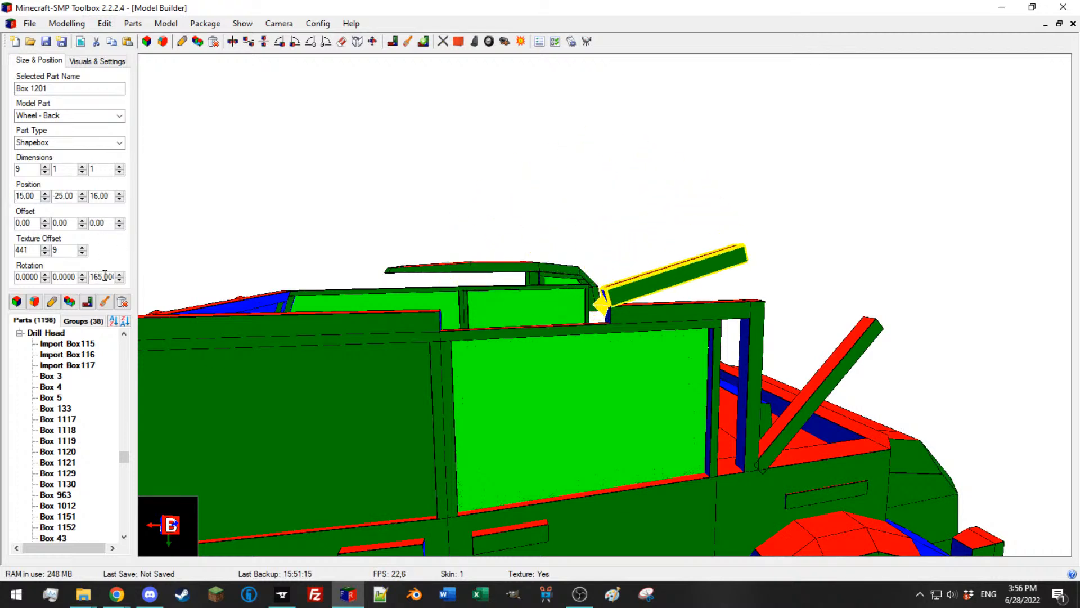
scroll(104, 275, "up", 9)
scroll(105, 276, "up", 1)
left_click_drag(112, 276, 44, 281)
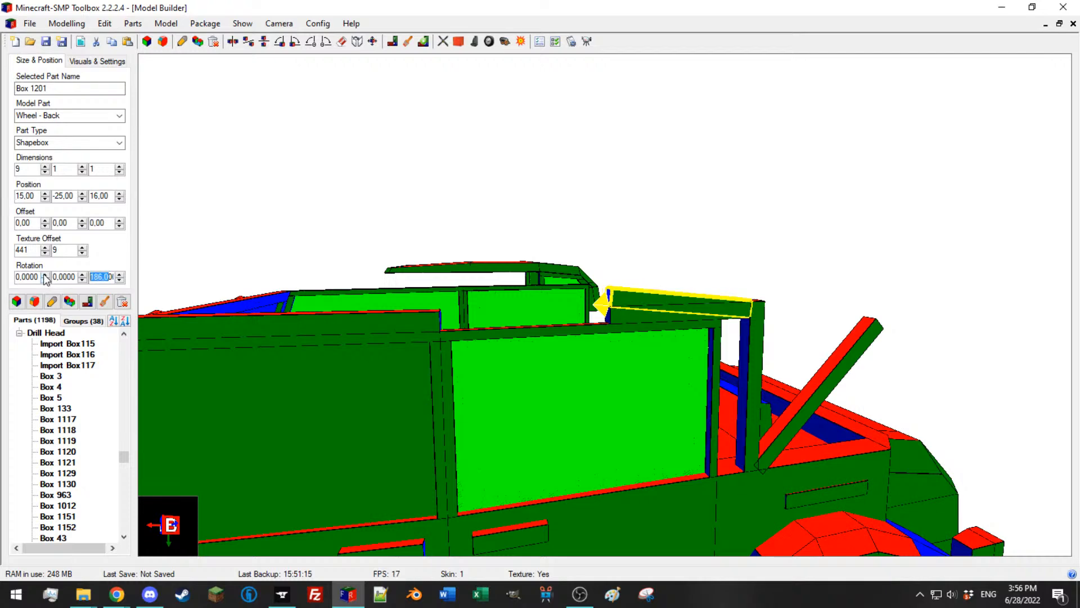
type("0")
key("Return")
Step: Select the long roof rail above the front side window, open its shapebox corner editor, and move the editor clear of the model
left_click(294, 327)
middle_click_drag(294, 327, 315, 291)
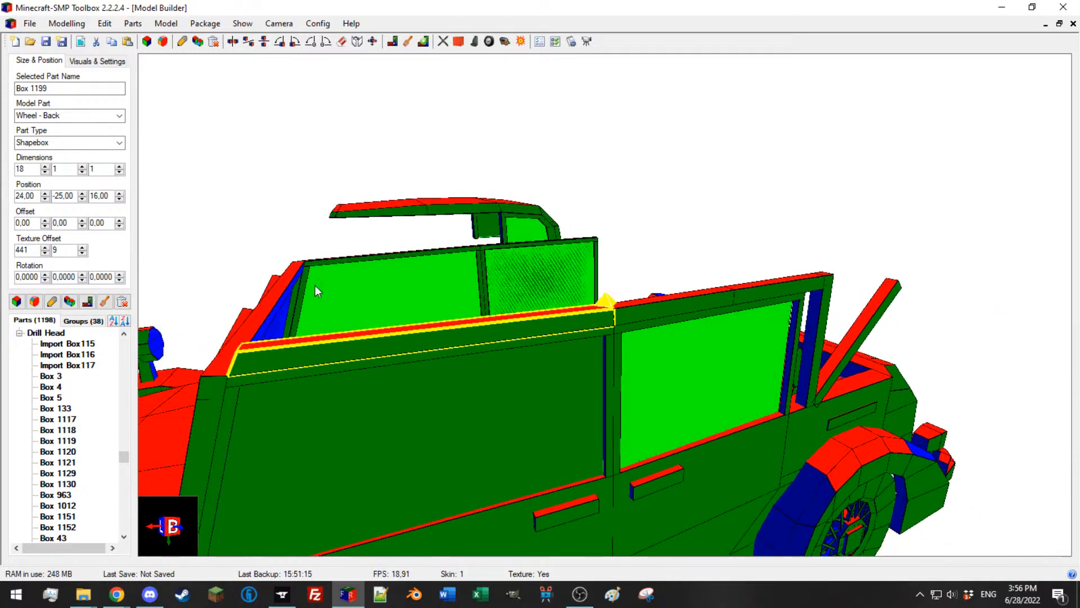
left_click(51, 302)
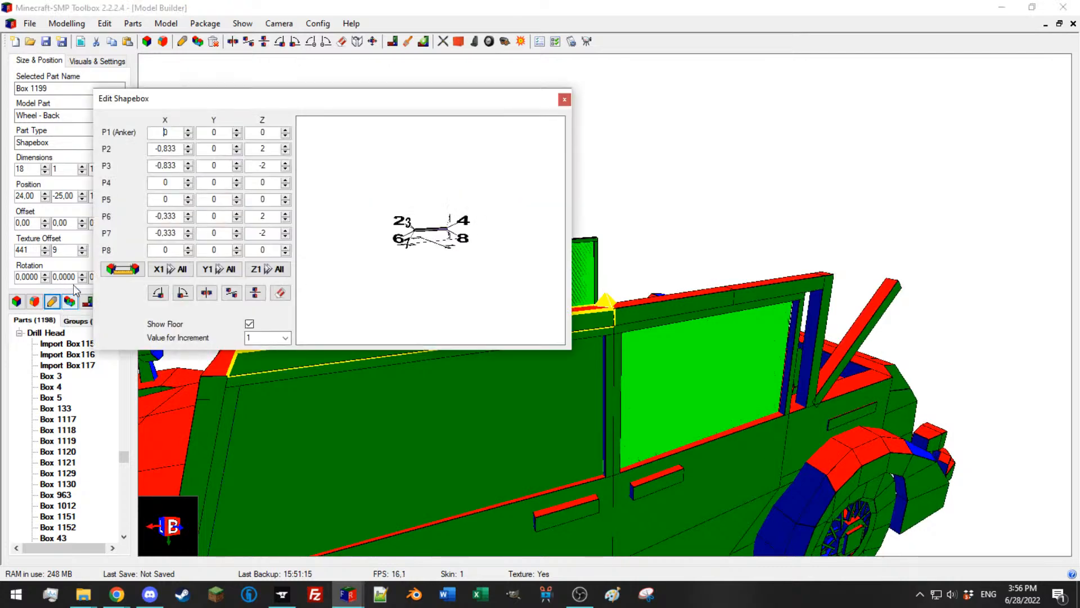
left_click_drag(258, 96, 734, 178)
left_click(362, 350)
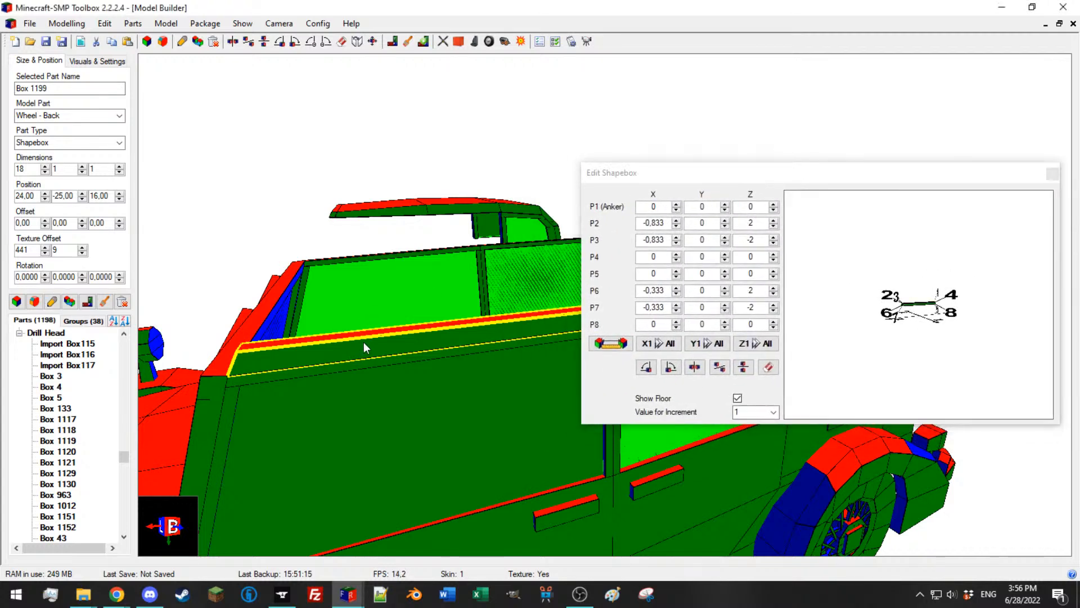
left_click(670, 291)
left_click_drag(687, 175, 1079, 178)
left_click_drag(462, 327, 365, 299)
Step: Duplicate the front roof rail with length 9, and set the original to length 9 at X position 33
left_click(70, 302)
double_click(20, 168)
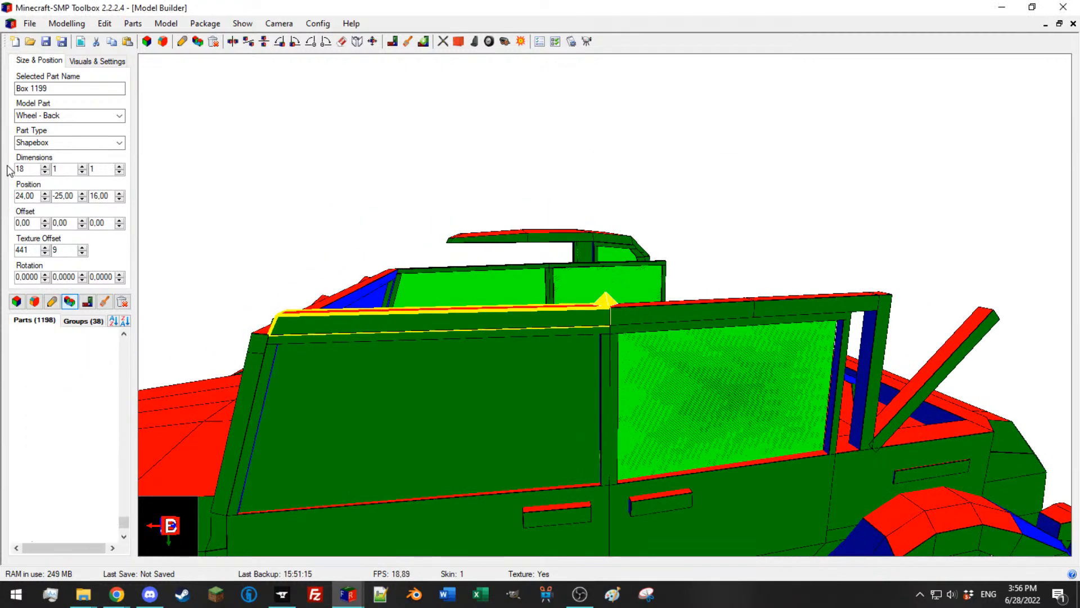
type("9")
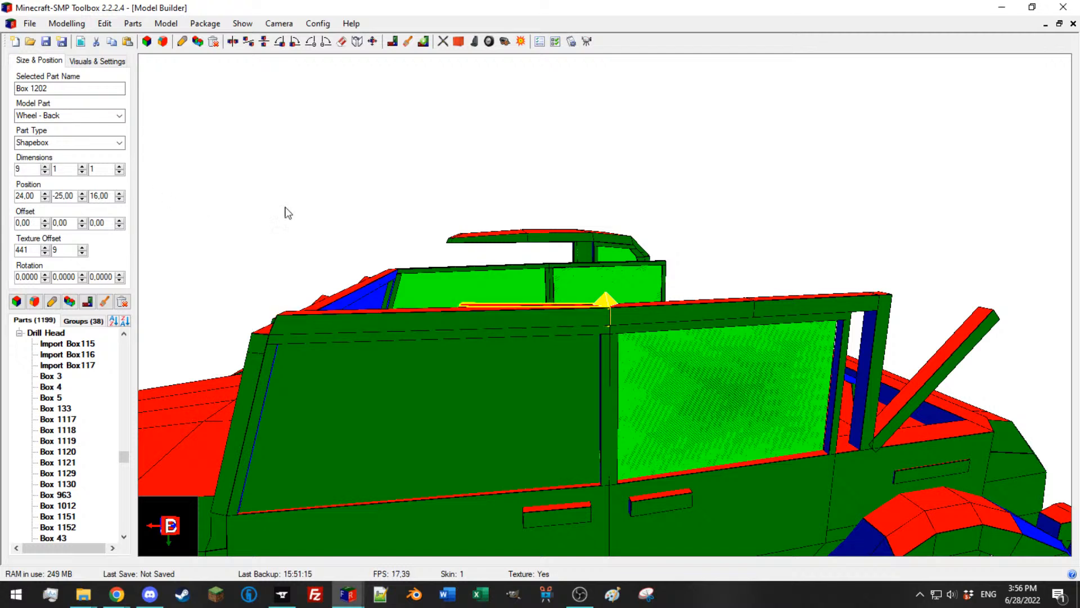
left_click(394, 330)
double_click(37, 170)
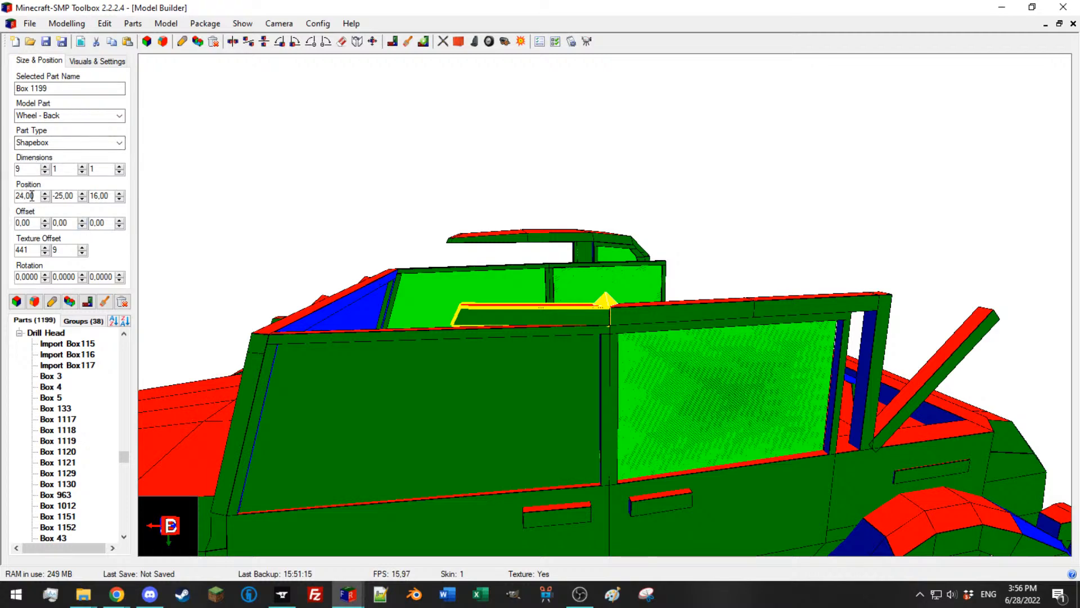
scroll(32, 196, "up", 9)
Step: Adjust the corner shapes of the two front roof rail halves so that their adjoining ends line up
left_click_drag(425, 264, 396, 299)
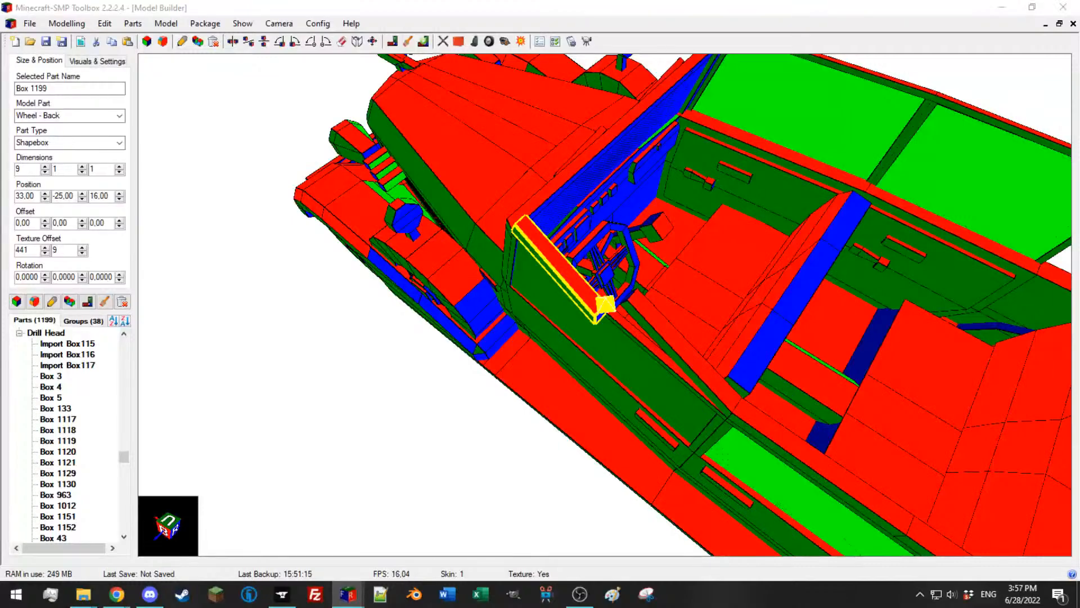
left_click(662, 329)
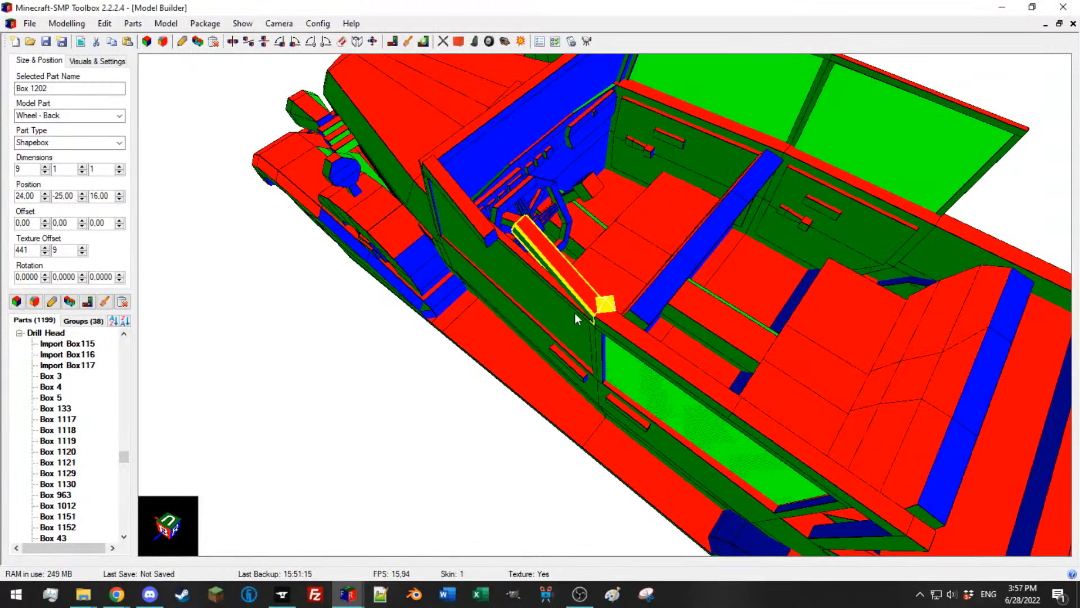
left_click_drag(575, 313, 876, 284)
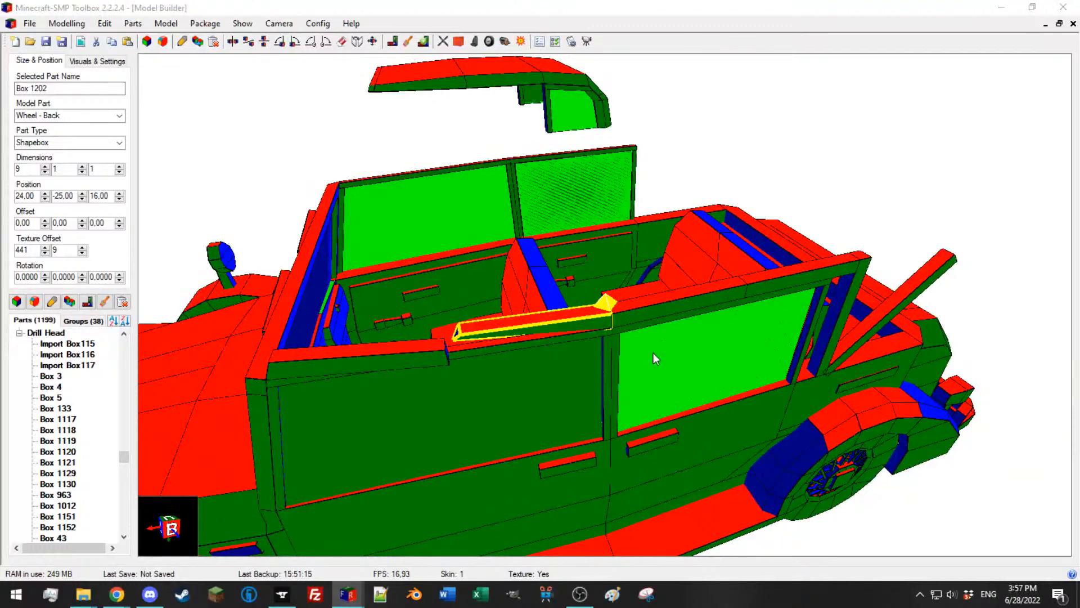
left_click(433, 354)
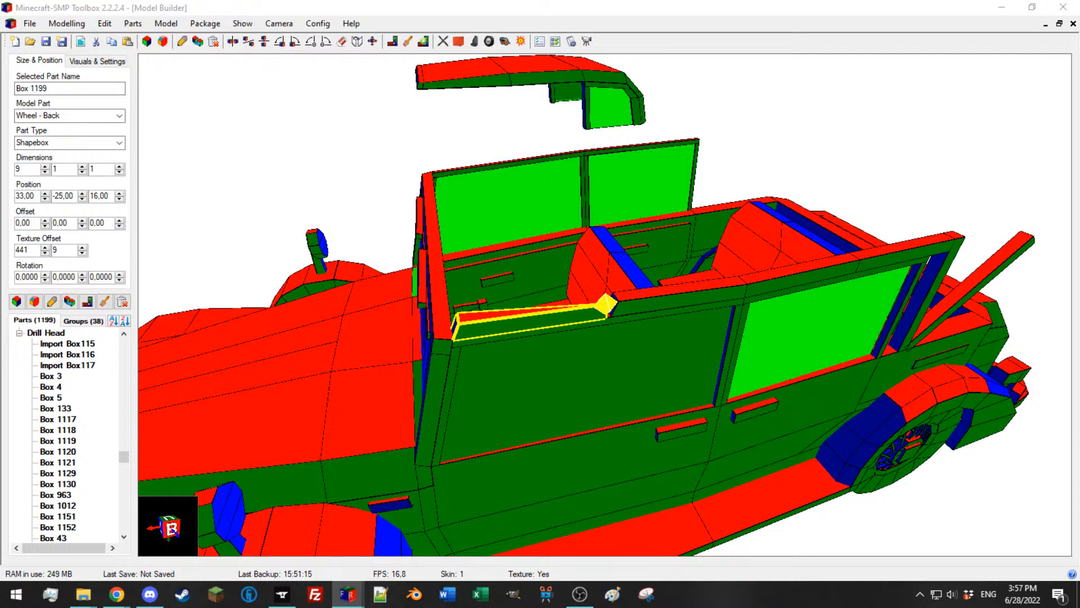
middle_click_drag(832, 276, 737, 272)
left_click(655, 320)
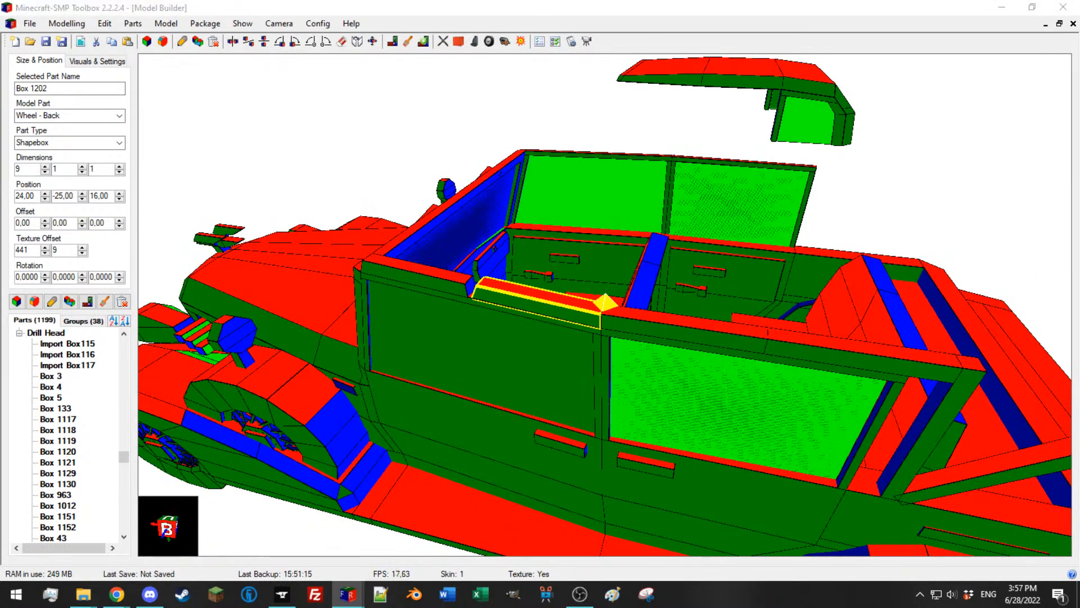
middle_click_drag(428, 288, 454, 312)
Step: Set the front rail's rear half to Y offset -1 and Y position -24, and test folding it to -120 about Z
left_click(685, 309)
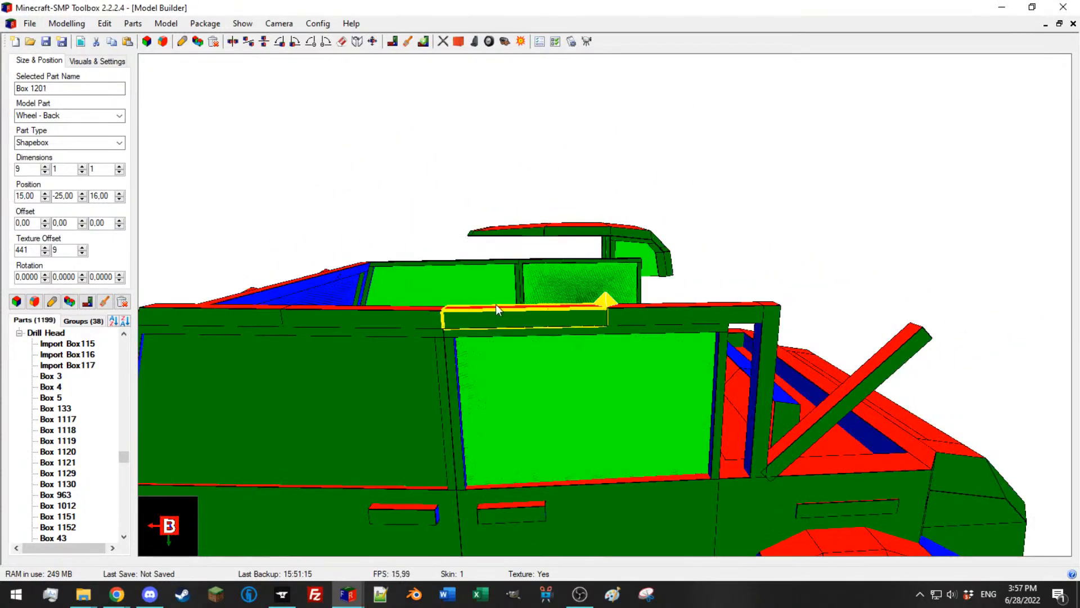
left_click(416, 316)
left_click(82, 226)
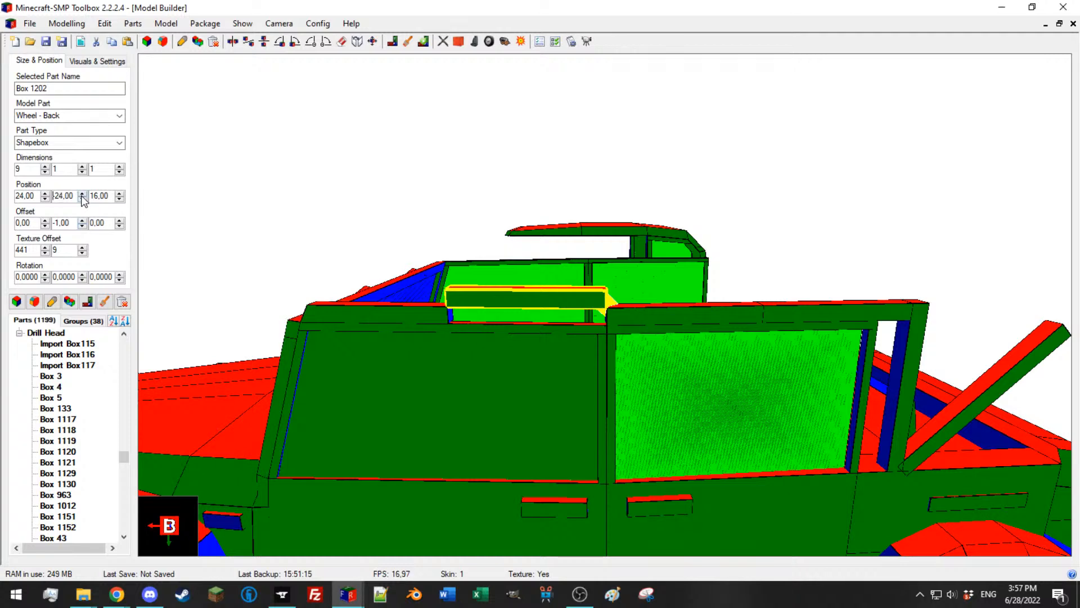
left_click(82, 193)
scroll(113, 278, "down", 6)
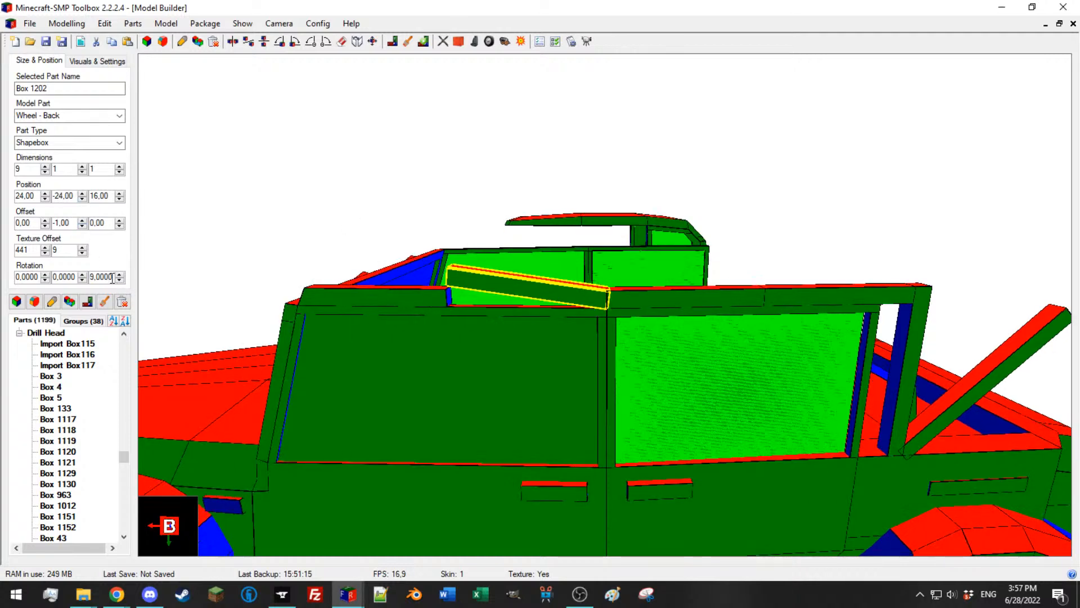
scroll(109, 278, "up", 6)
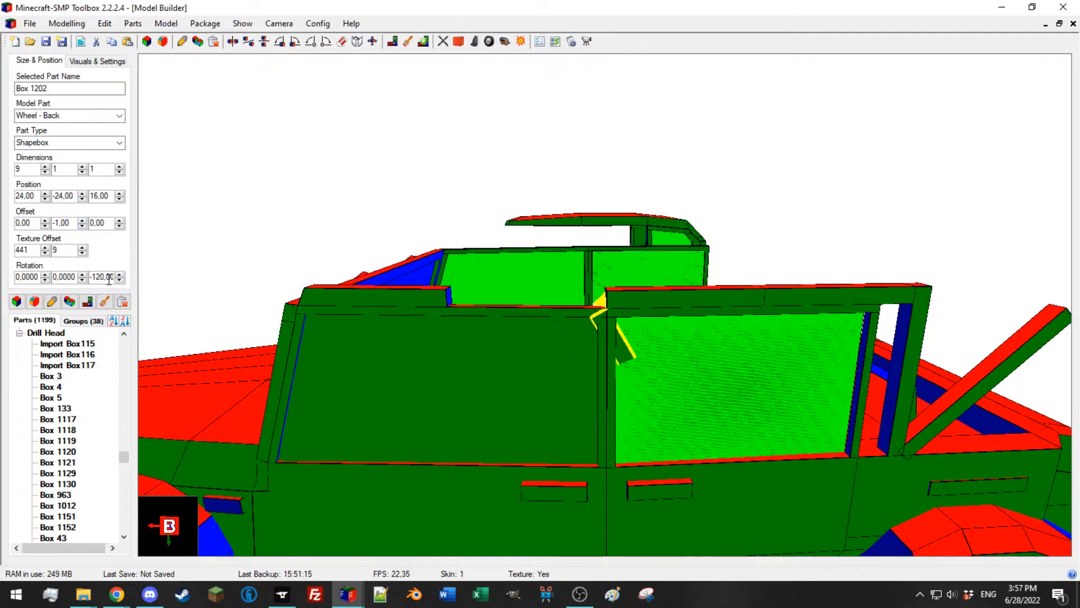
Step: Test folding the foremost roof rail section by rotating it backward past 153 about Z, and reset its rotation to 0
left_click(425, 303)
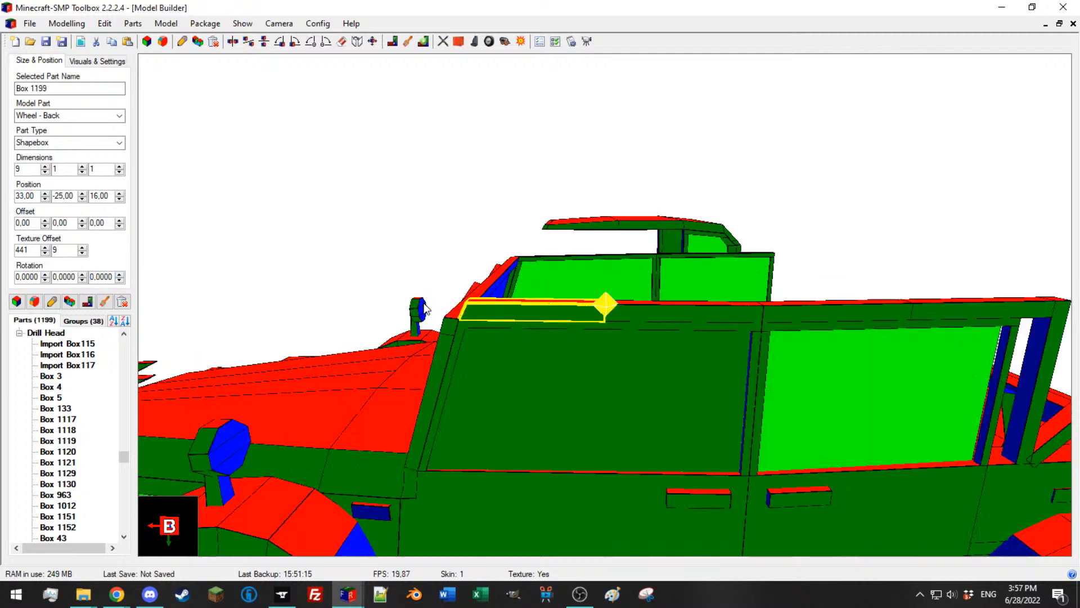
scroll(101, 278, "down", 1)
scroll(100, 278, "up", 2)
scroll(101, 278, "up", 8)
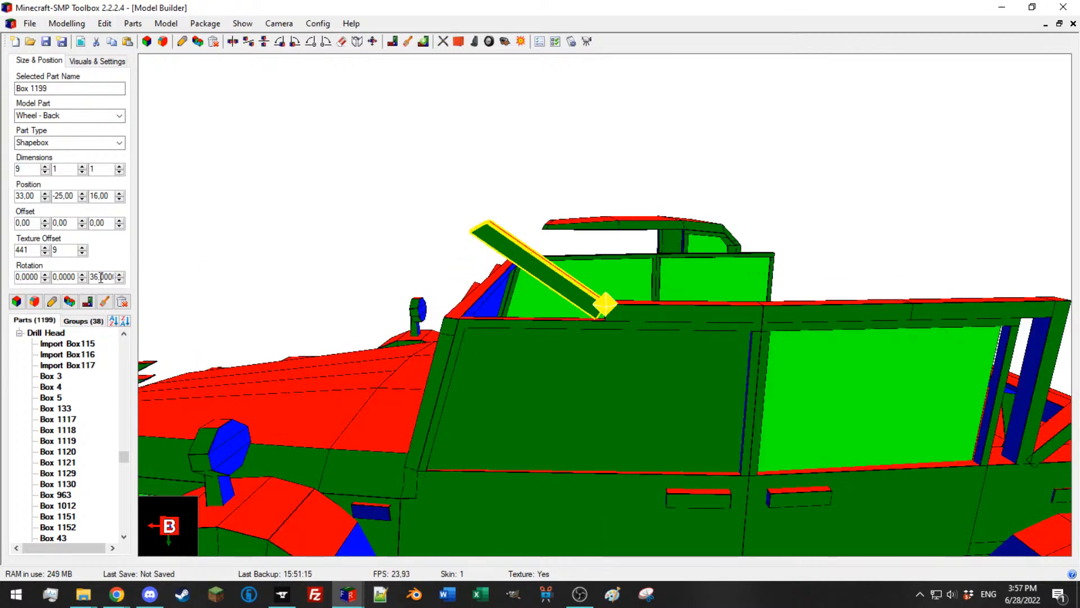
scroll(101, 277, "up", 4)
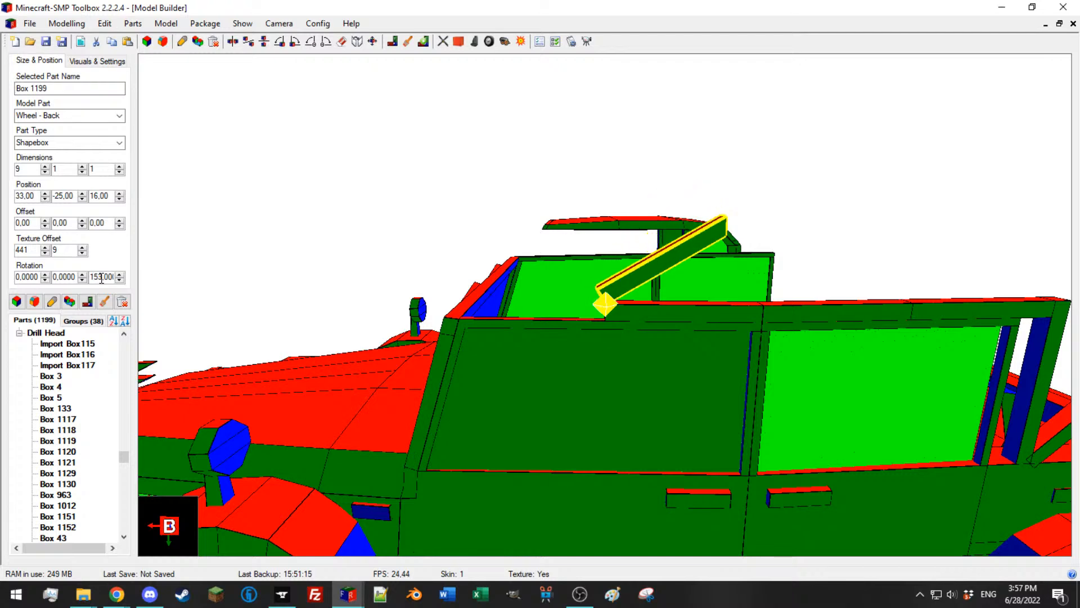
left_click_drag(107, 278, 87, 272)
type("0")
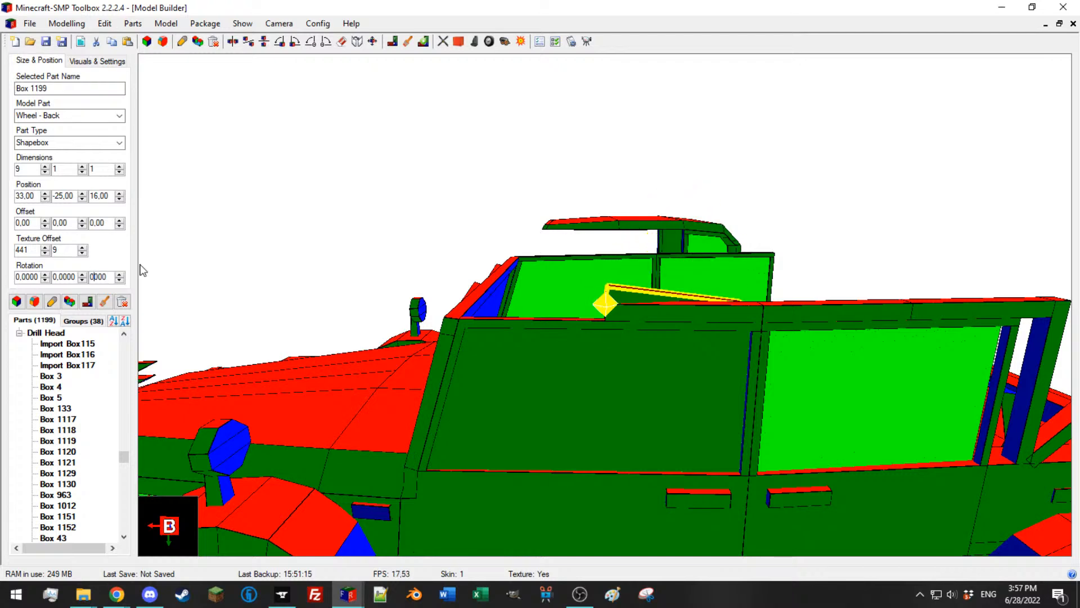
Step: Inspect the split roof rail sections above the side windows and compare them with the whole car
left_click_drag(519, 238, 647, 279)
scroll(720, 301, "down", 4)
left_click(721, 302)
scroll(721, 302, "up", 4)
left_click_drag(721, 304, 701, 321)
left_click(701, 321)
left_click_drag(623, 304, 567, 311)
scroll(532, 305, "down", 4)
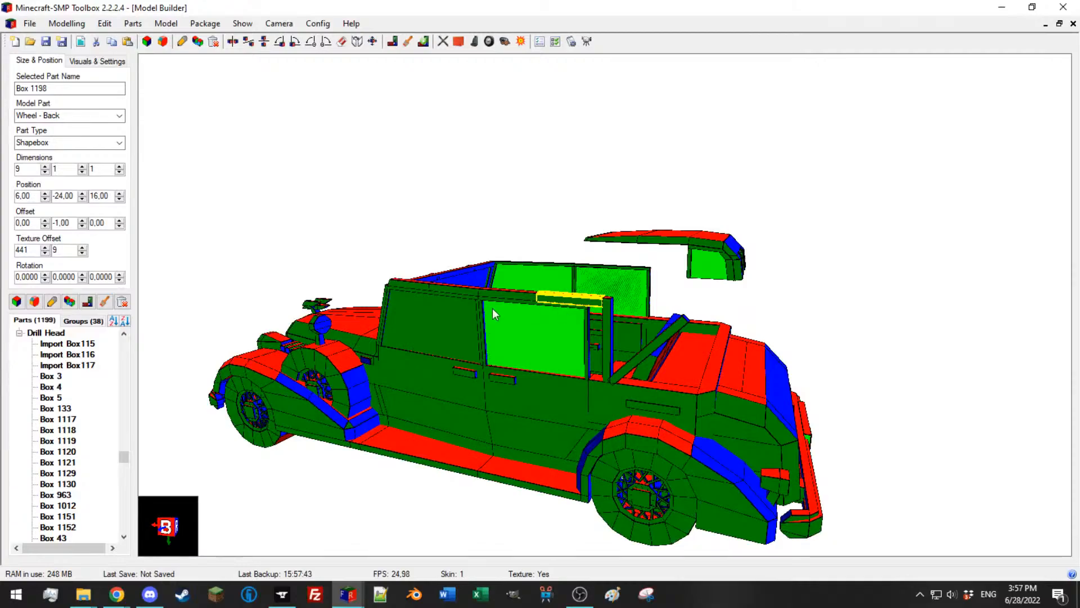
Step: Switch to Chrome and browse the image results for "1935 cadillac 4 door convertible" for roof references
left_click(148, 600)
left_click(147, 599)
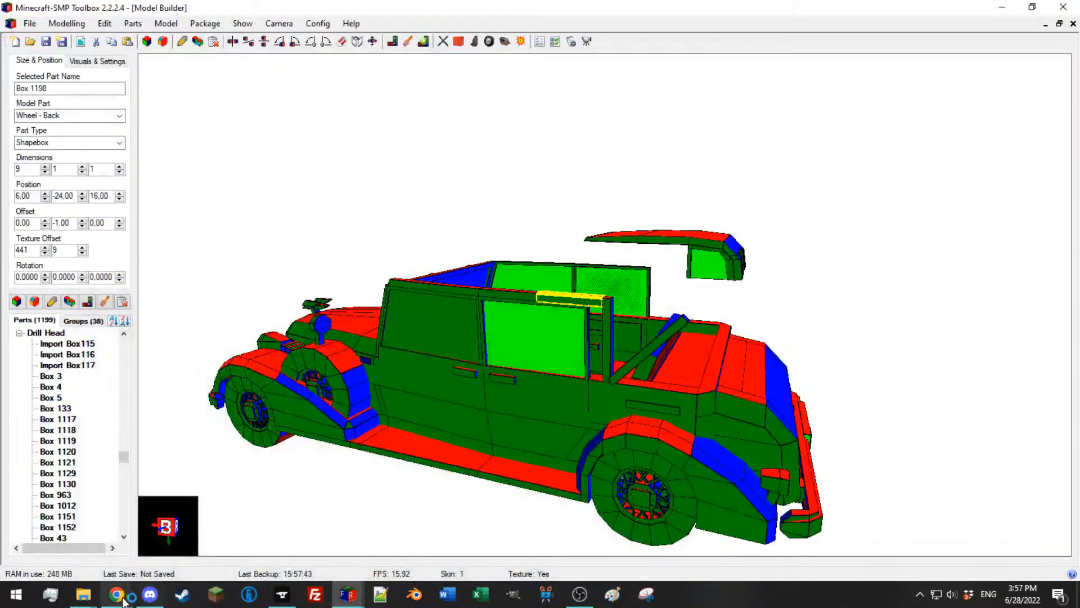
mouse_move(116, 594)
left_click(214, 529)
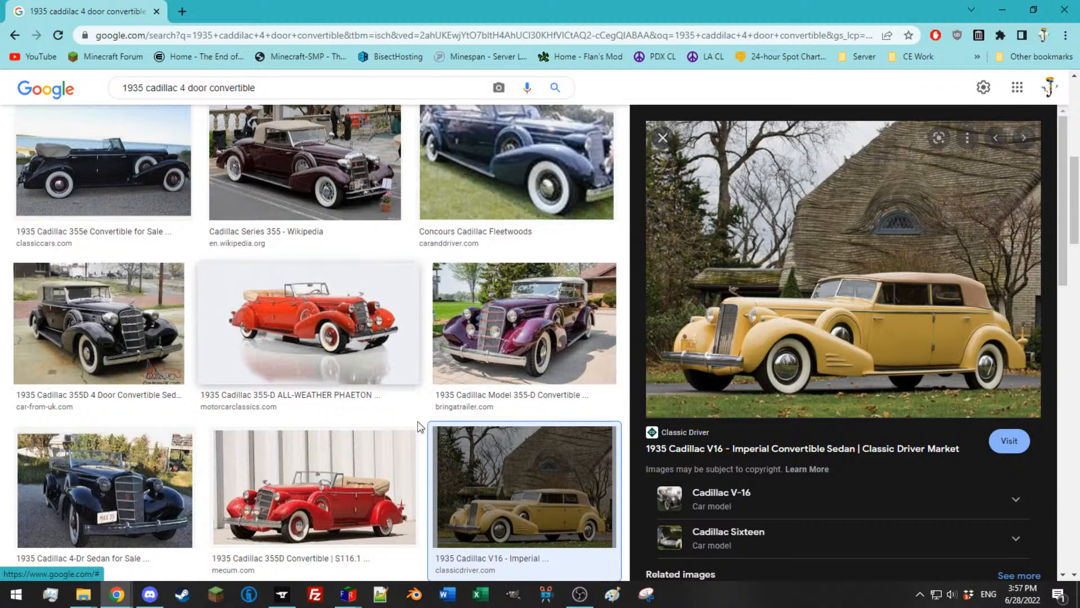
scroll(236, 265, "up", 2)
scroll(250, 302, "up", 2)
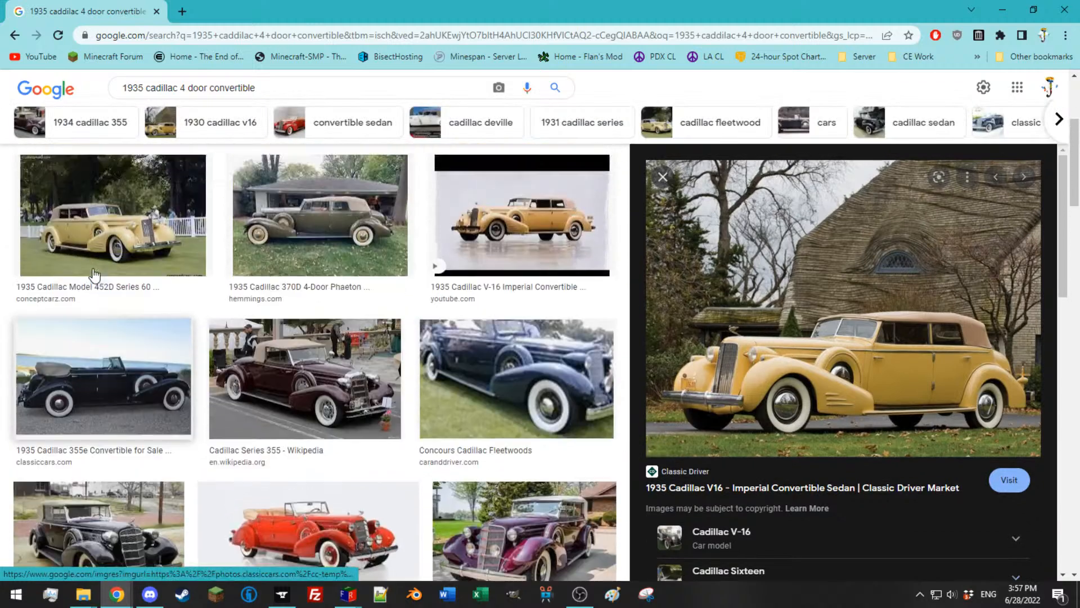
Step: View the 1935 Cadillac 370D 4-Door Phaeton photo enlarged on its Hemmings listing, and close the listing
left_click(335, 299)
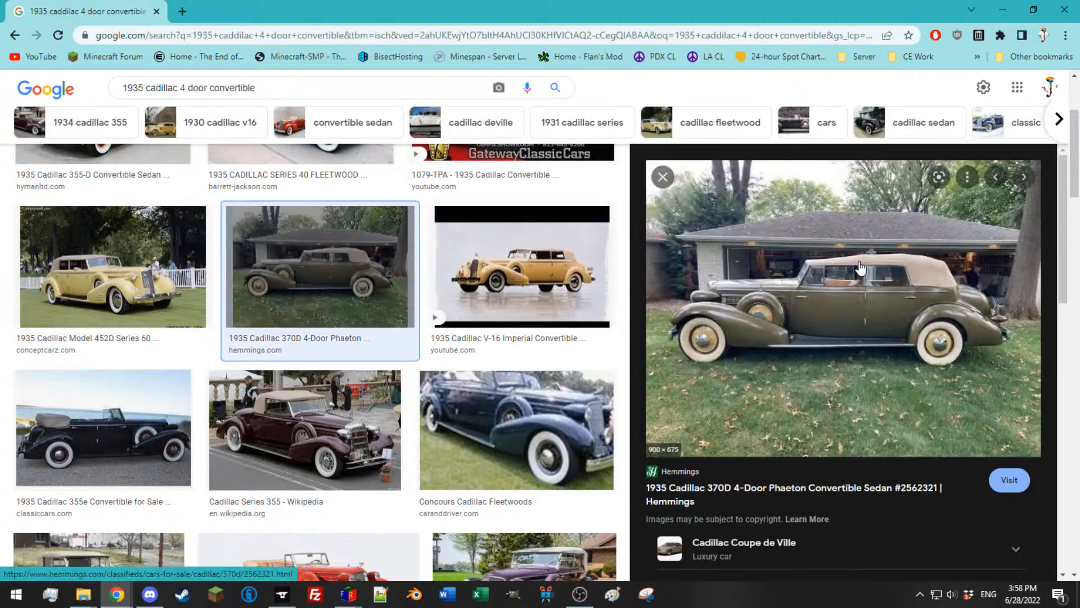
left_click(882, 299)
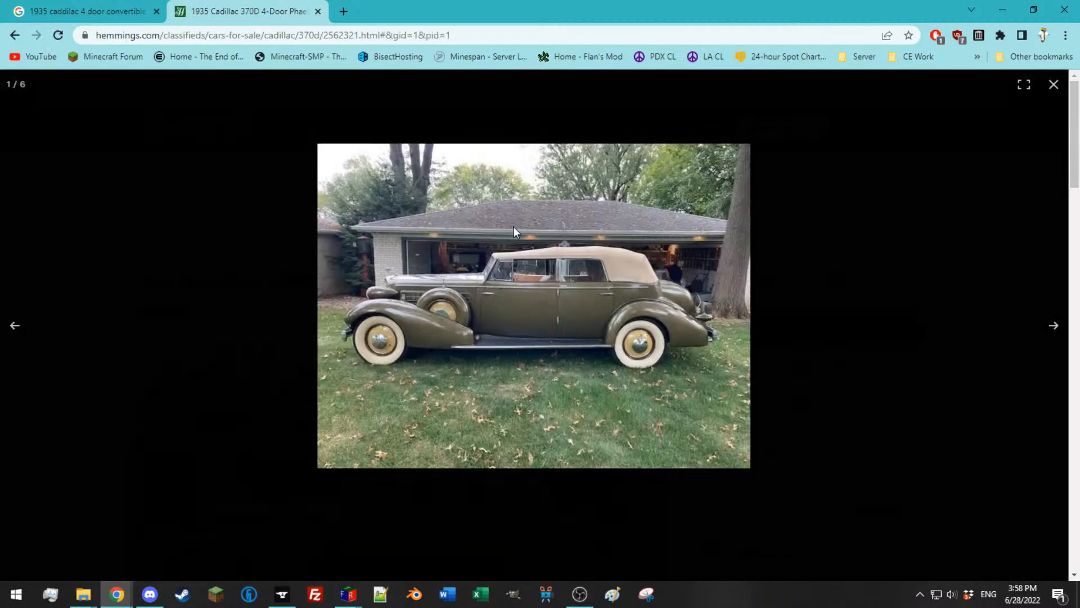
left_click(513, 226)
left_click(318, 12)
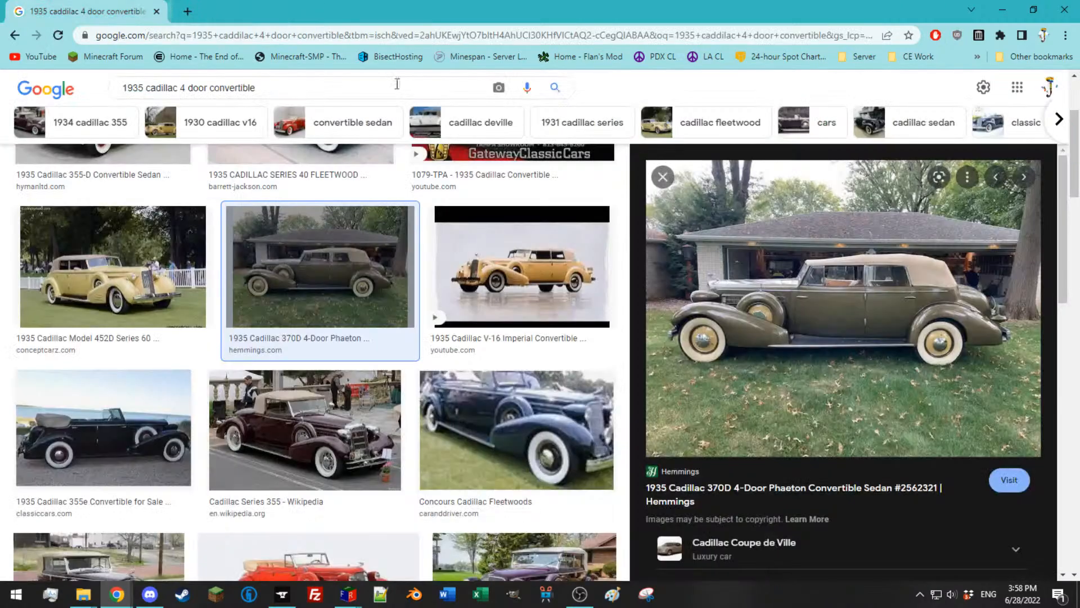
Step: Open the GatewayClassicCars YouTube video of the 1935 Cadillac Convertible from the image results
scroll(489, 337, "up", 3)
left_click(510, 268)
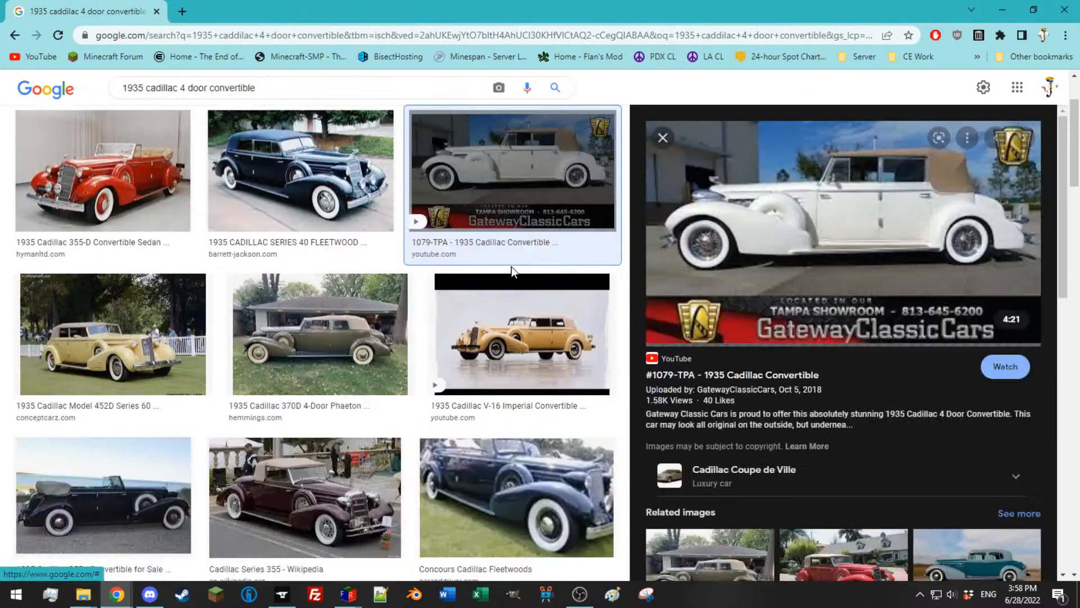
left_click(803, 234)
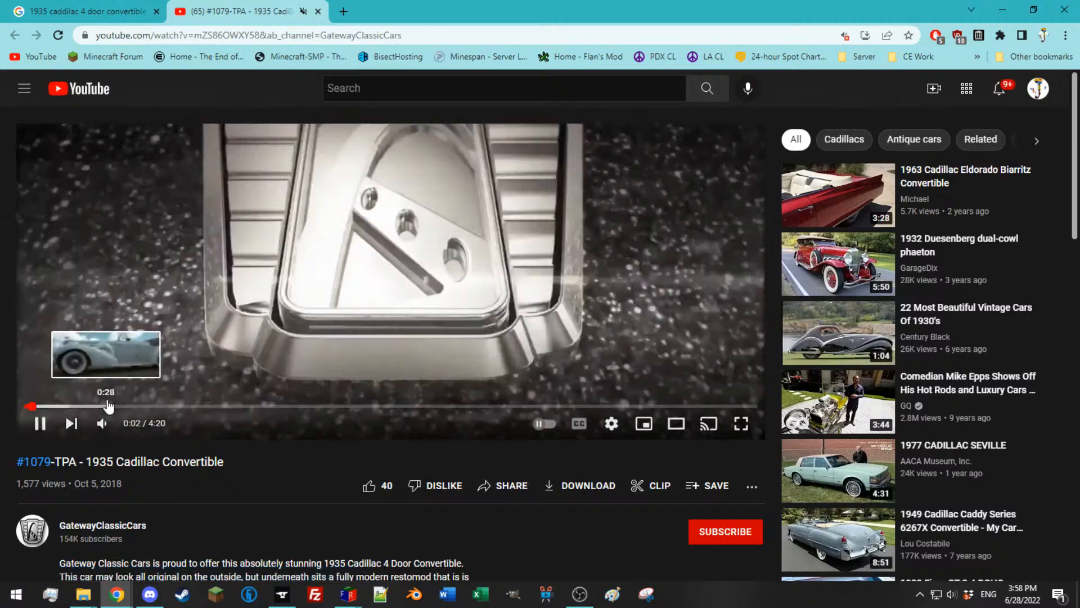
Step: Skip ahead through the 1935 Cadillac Convertible video to the shots of the open doors and interior
left_click(79, 405)
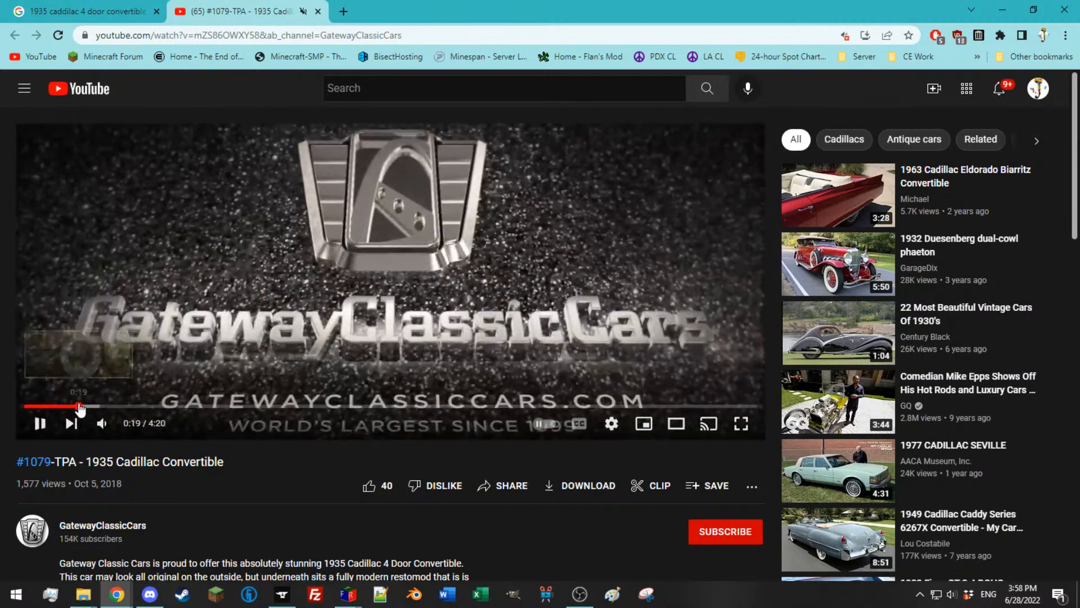
key("Right")
key("Right")
key("Right")
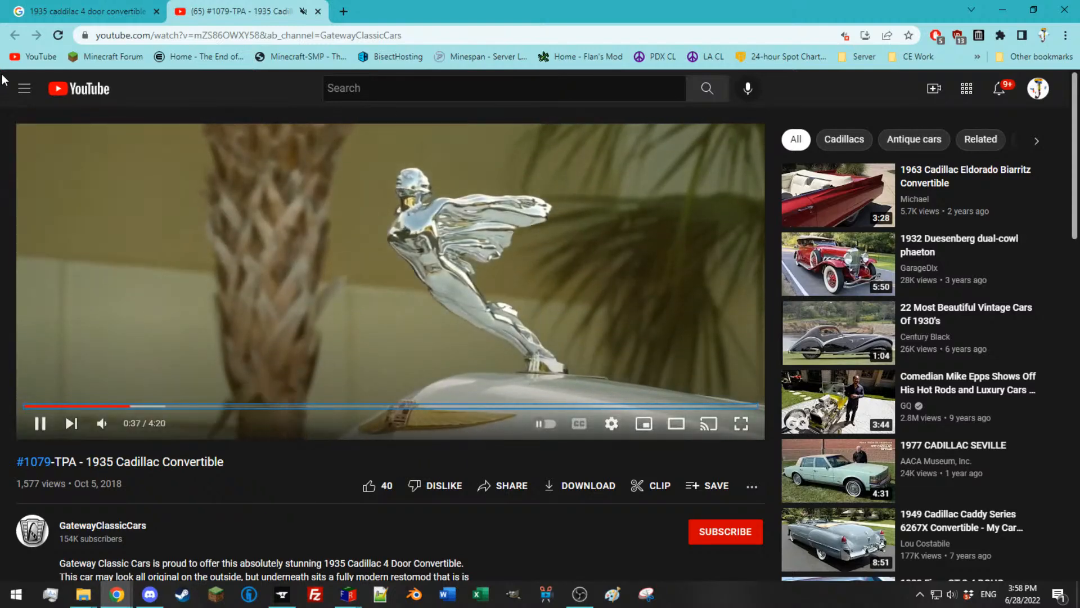
key("Right")
key("Right")
key("Right")
key("Right")
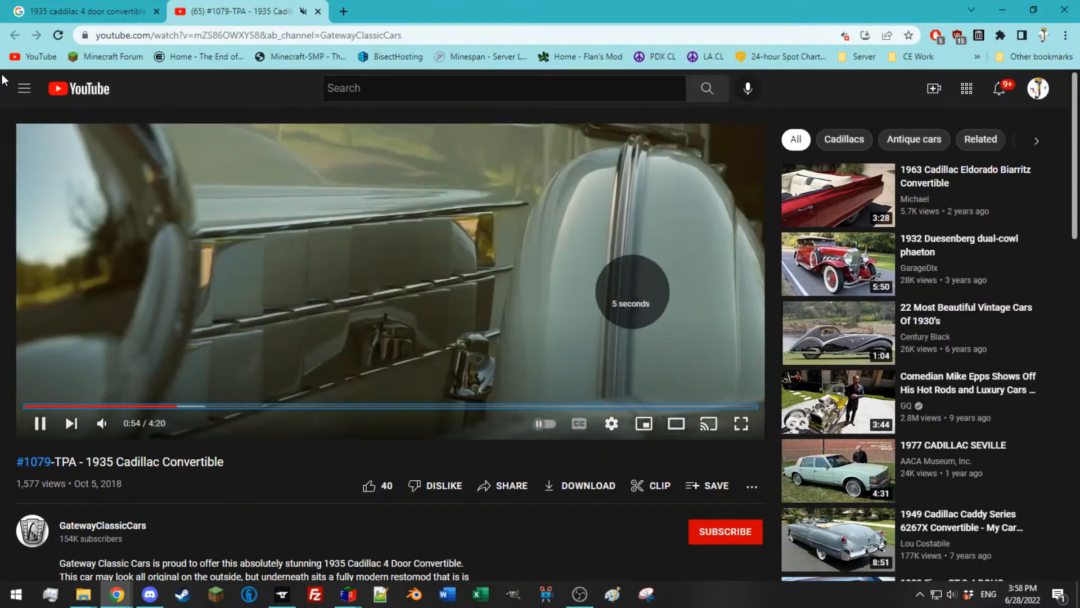
key("Right")
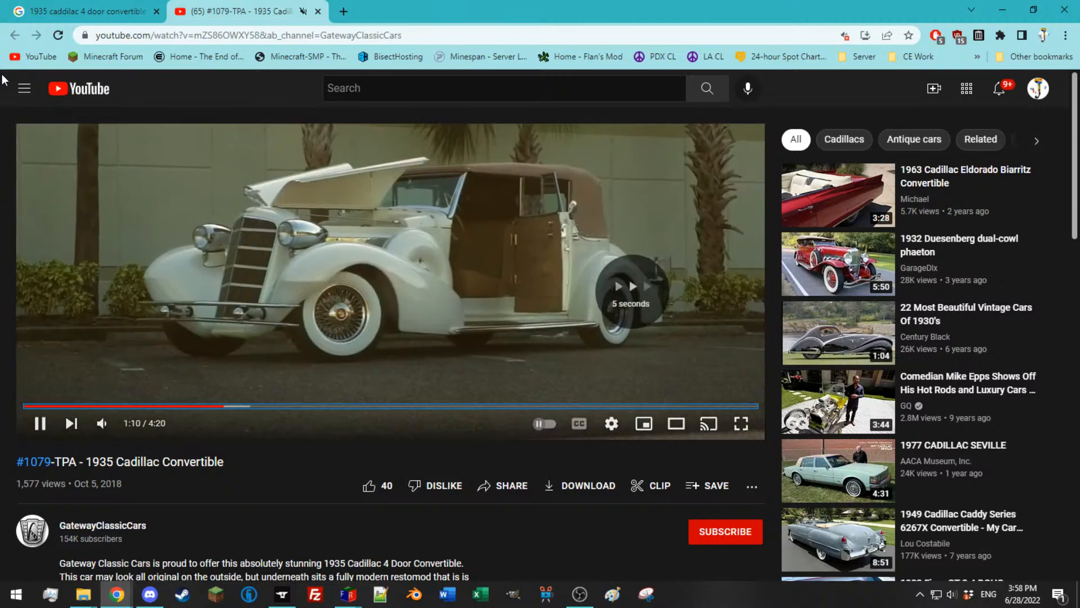
key("Right")
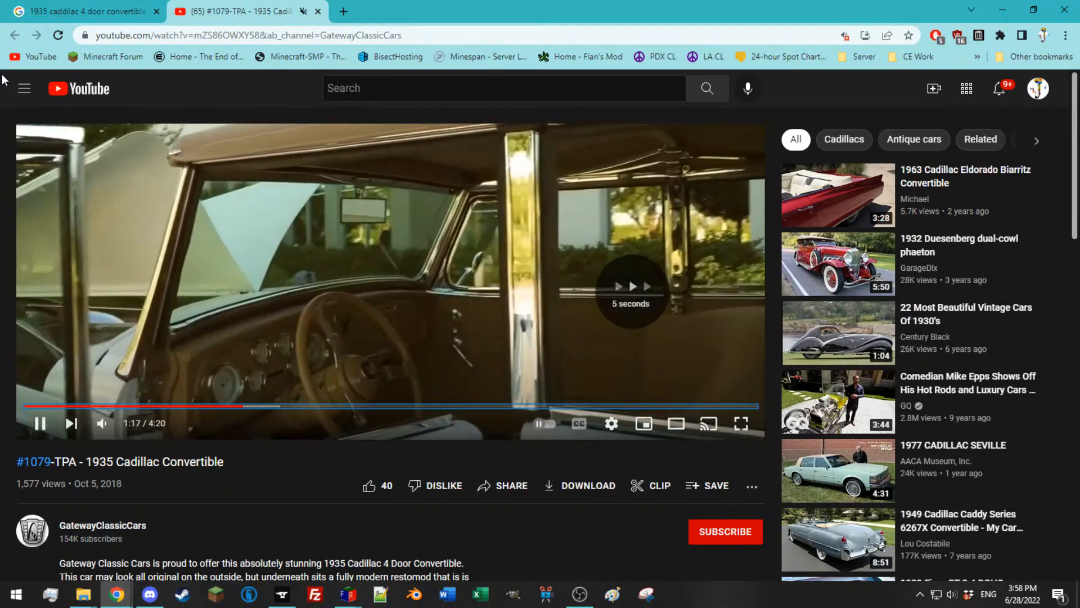
Step: Go back five seconds in the video and pause it full screen at 1:16 to study the inside of the roof frame
key("Left")
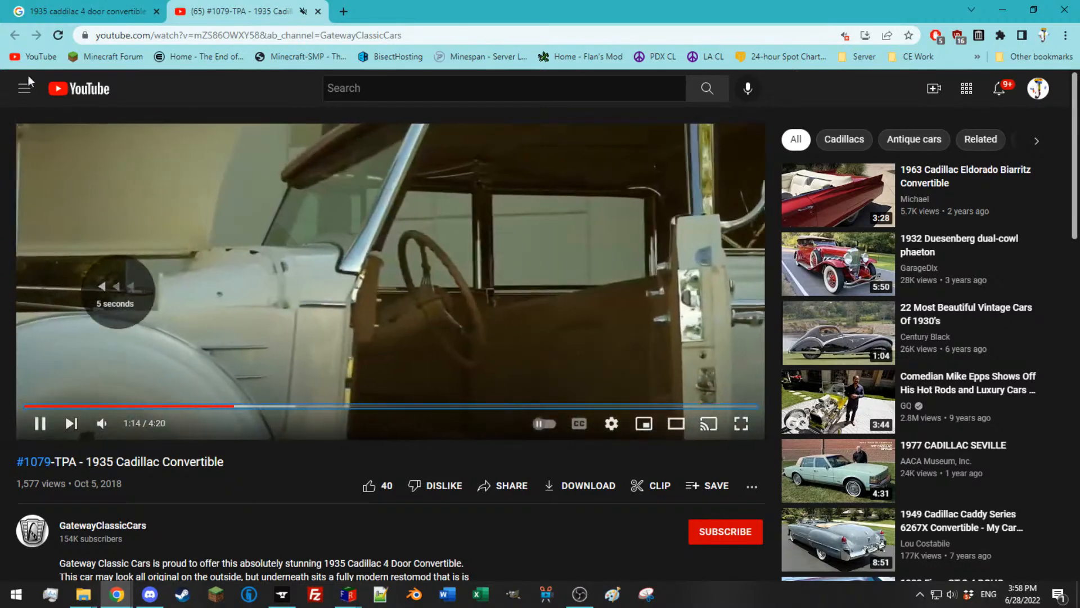
left_click(741, 423)
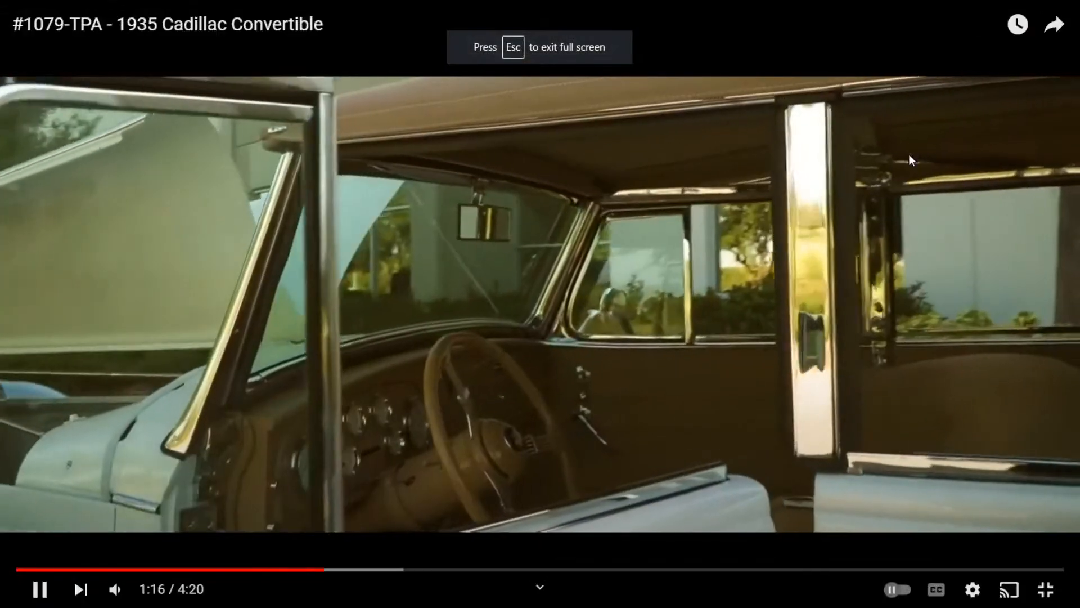
key("space")
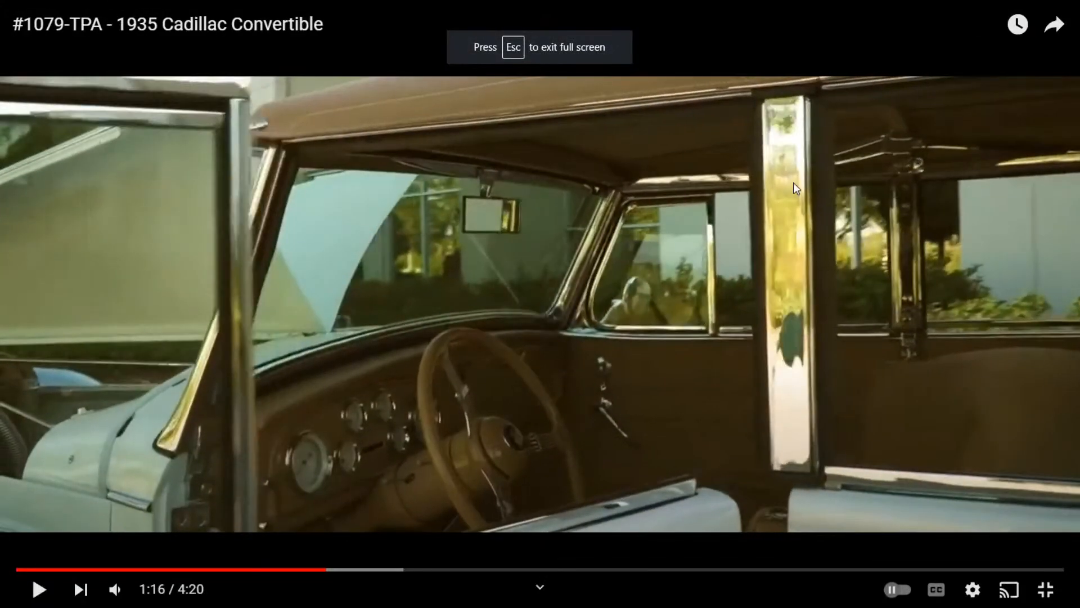
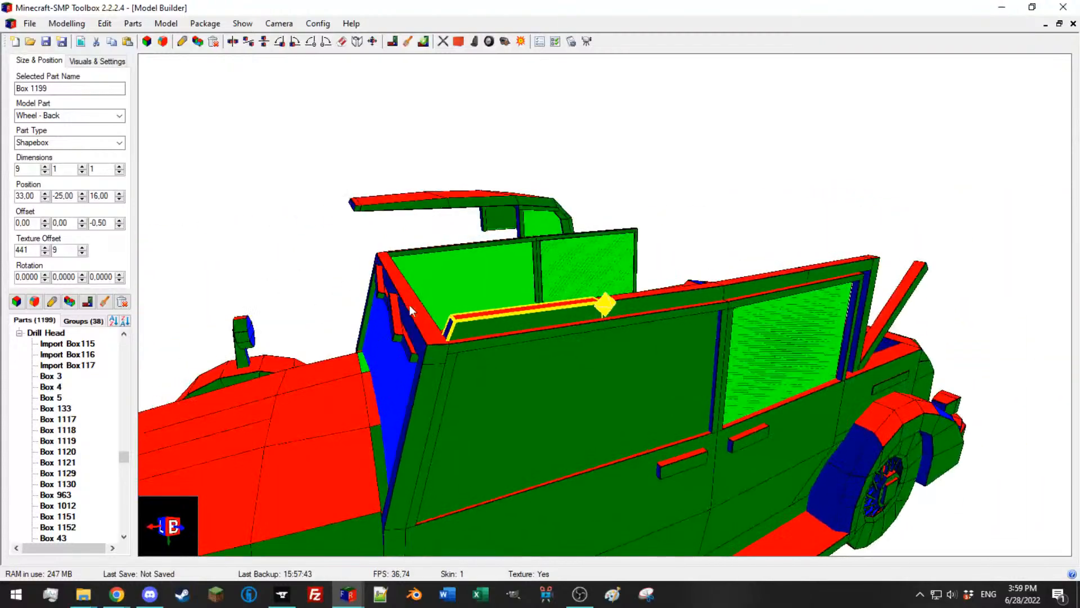
Step: Flare the front roof rail section's lower outer edge in the shapebox editor, using increment 0.5 with P7 Z at -1.5 and P8 Z at -0.5
left_click(52, 301)
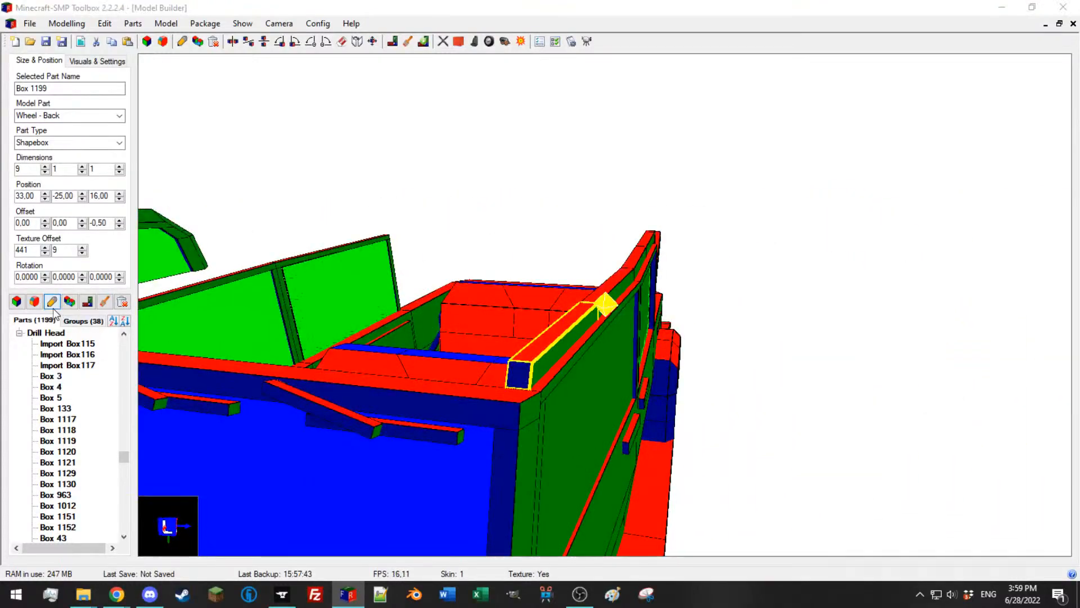
left_click(302, 355)
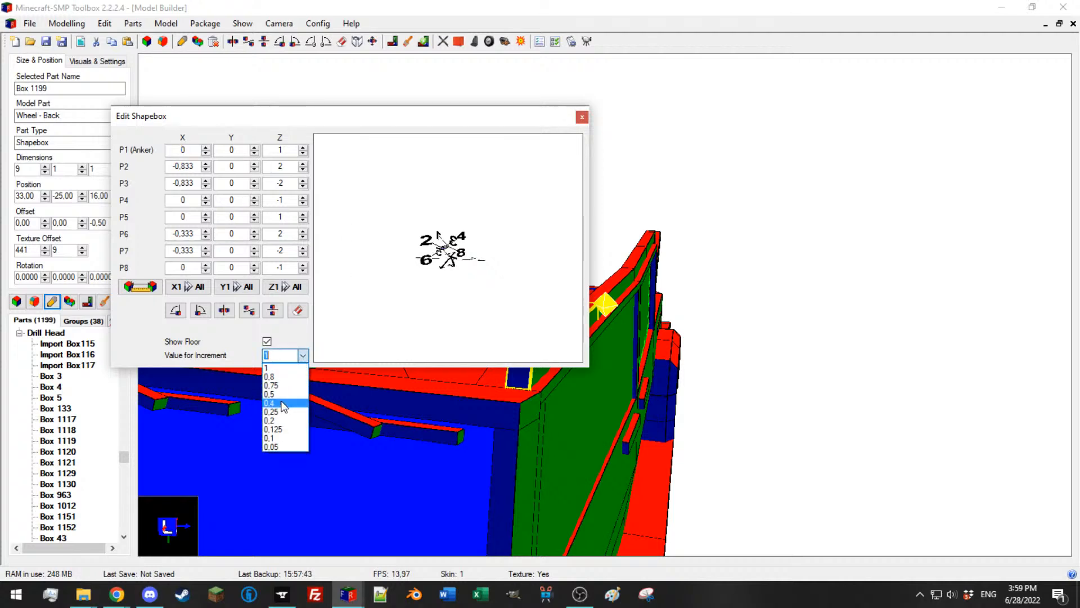
left_click(281, 403)
left_click_drag(383, 123, 871, 84)
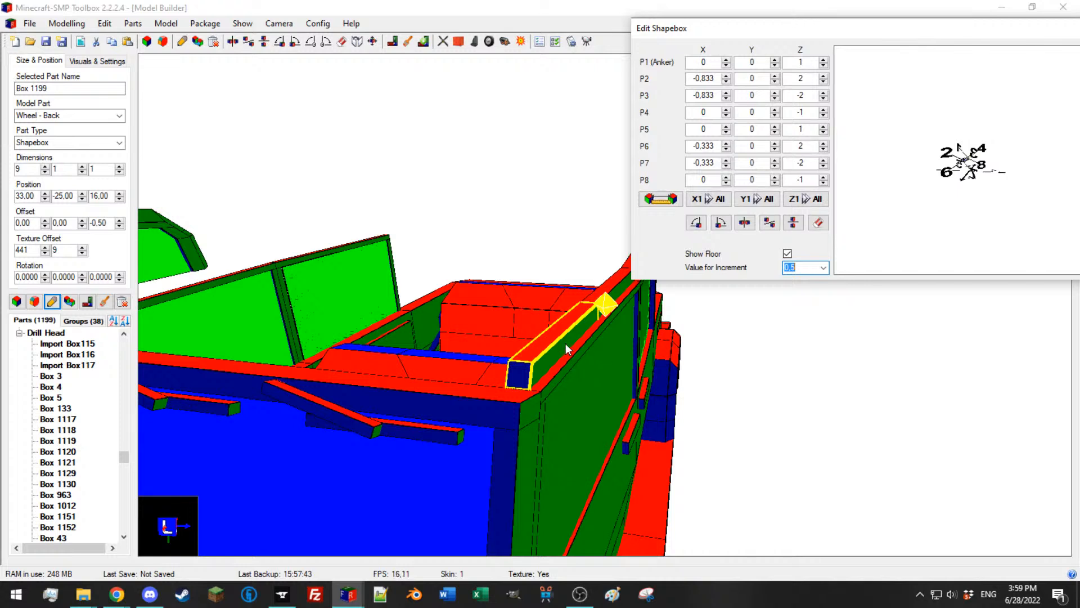
left_click_drag(968, 164, 919, 169)
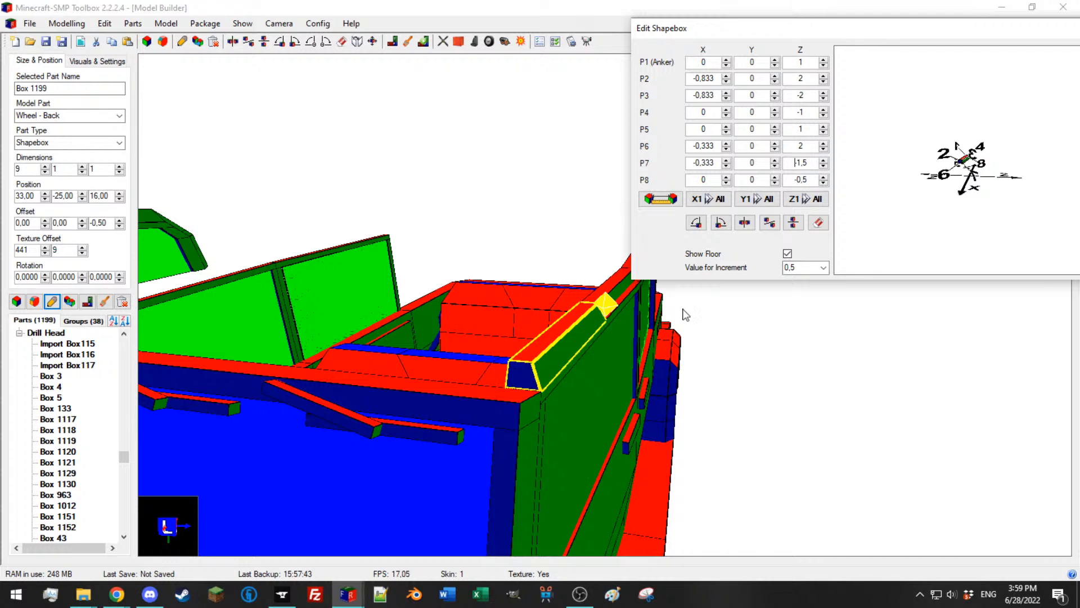
Step: Flare the second roof rail section outward by 0.5 in Z at corners P7 and P8
left_click(604, 308)
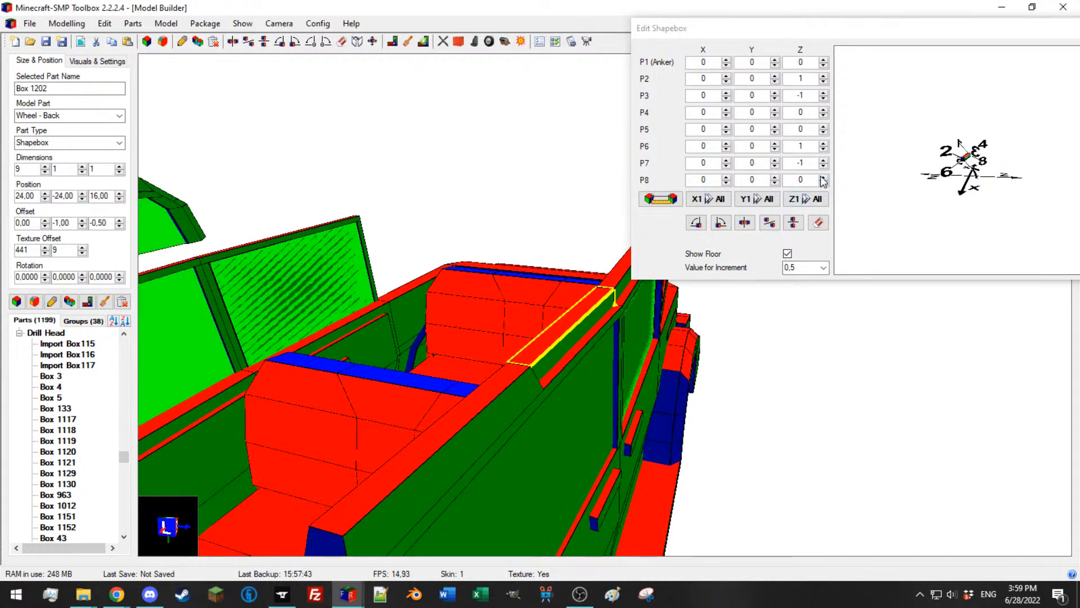
left_click(824, 177)
left_click(824, 166)
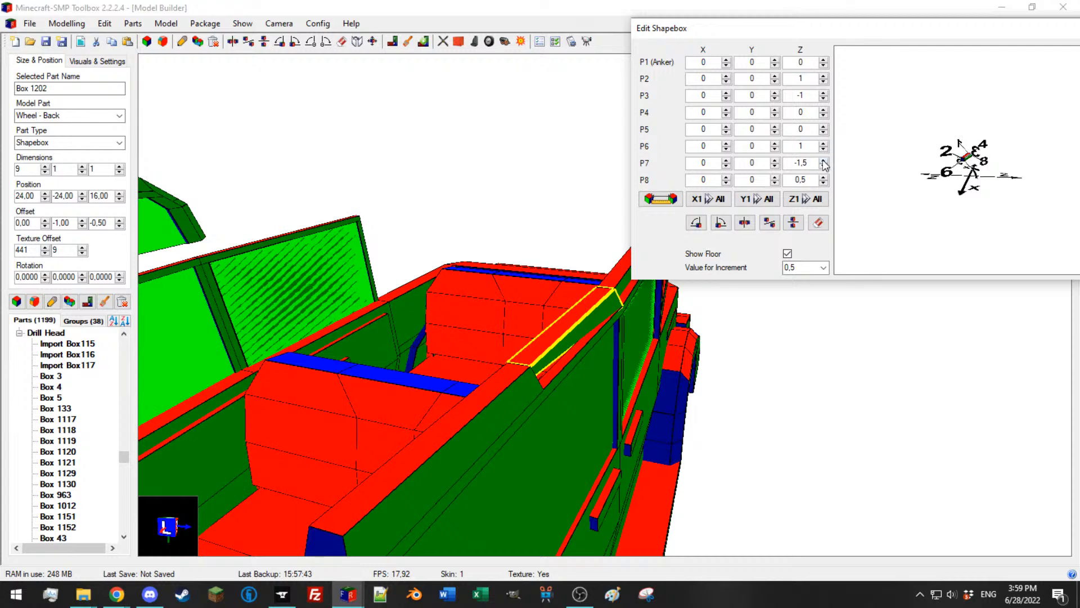
left_click(824, 160)
left_click(824, 160)
Step: Flare the third roof rail section, above the rear side window, outward by 0.5 in Z at P7 and P8
left_click(627, 287)
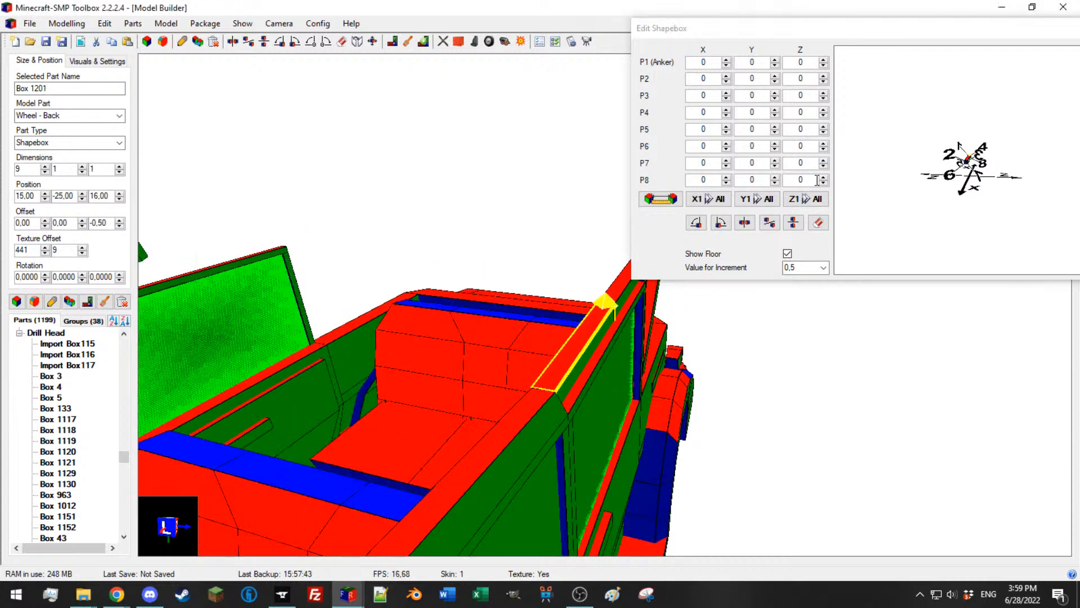
left_click(618, 324)
left_click(824, 177)
left_click(824, 160)
right_click_drag(584, 333, 561, 340)
Step: Examine the flared outer edges of the roof rails from above and from the side, down to the rear posts
left_click(604, 336)
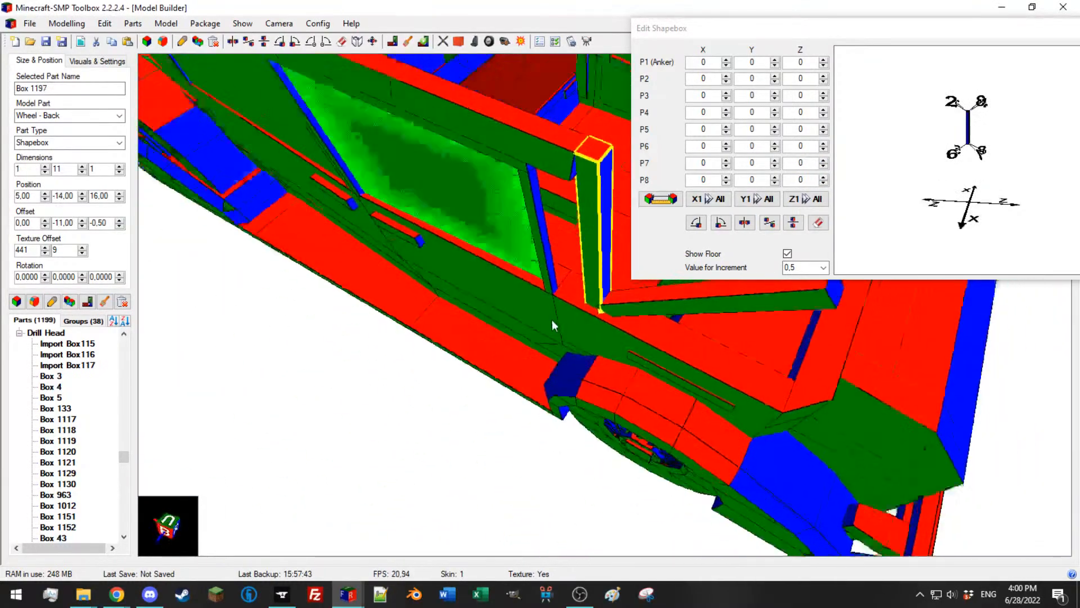
right_click_drag(599, 243, 574, 220)
left_click(428, 131)
scroll(414, 168, "down", 5)
right_click_drag(405, 195, 432, 187)
scroll(432, 187, "up", 3)
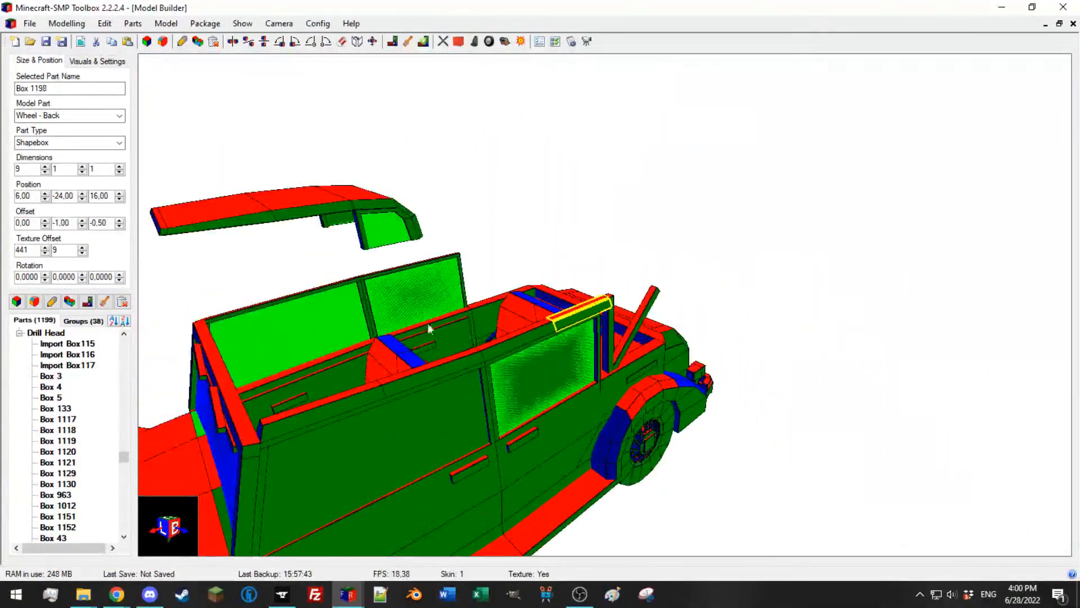
left_click(387, 382)
right_click_drag(399, 388, 723, 243)
left_click(476, 280)
scroll(476, 280, "up", 3)
right_click_drag(476, 280, 722, 296)
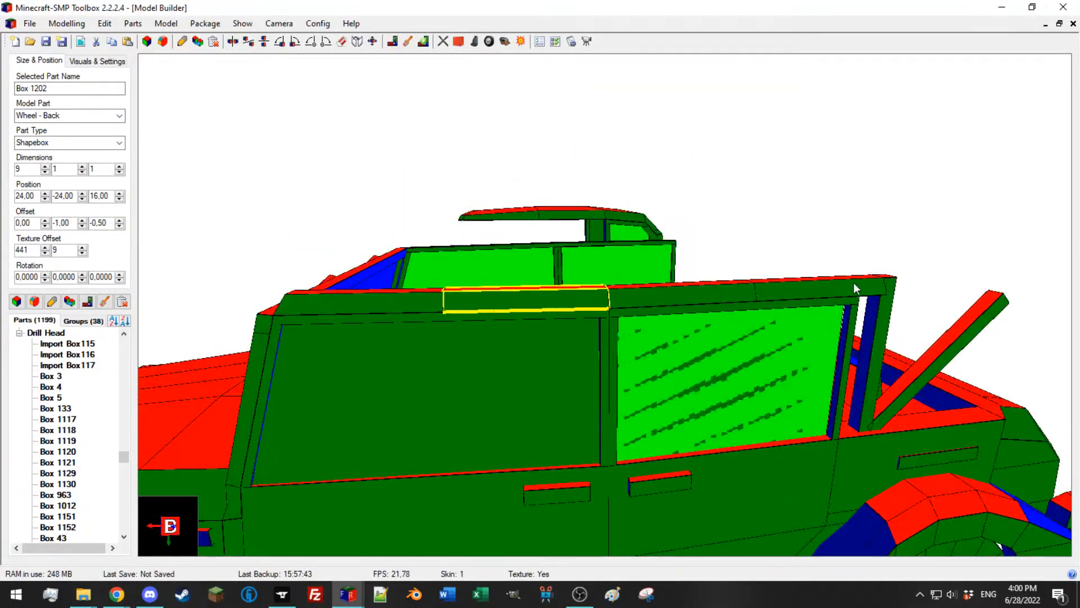
right_click_drag(863, 279, 774, 354)
scroll(798, 326, "down", 3)
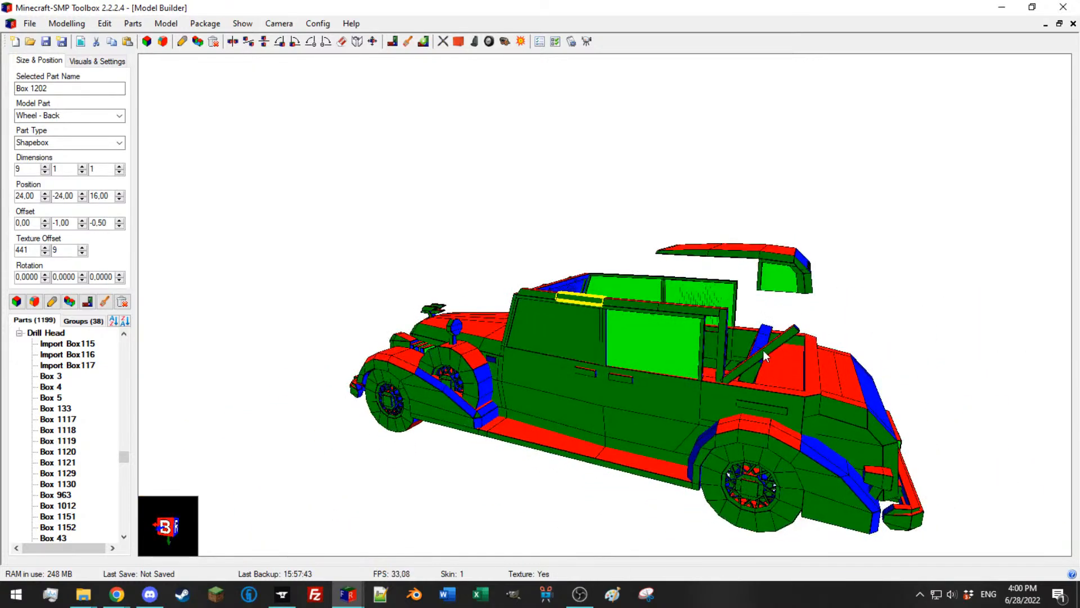
Step: Shorten the vertical roof post behind the rear side window to height 10 with a Y offset of -10
left_click(723, 318)
scroll(619, 309, "up", 3)
mouse_move(619, 309)
right_mouse_down()
mouse_move(578, 315)
mouse_move(628, 319)
mouse_move(607, 314)
right_mouse_up()
left_click(664, 260, "ctrl")
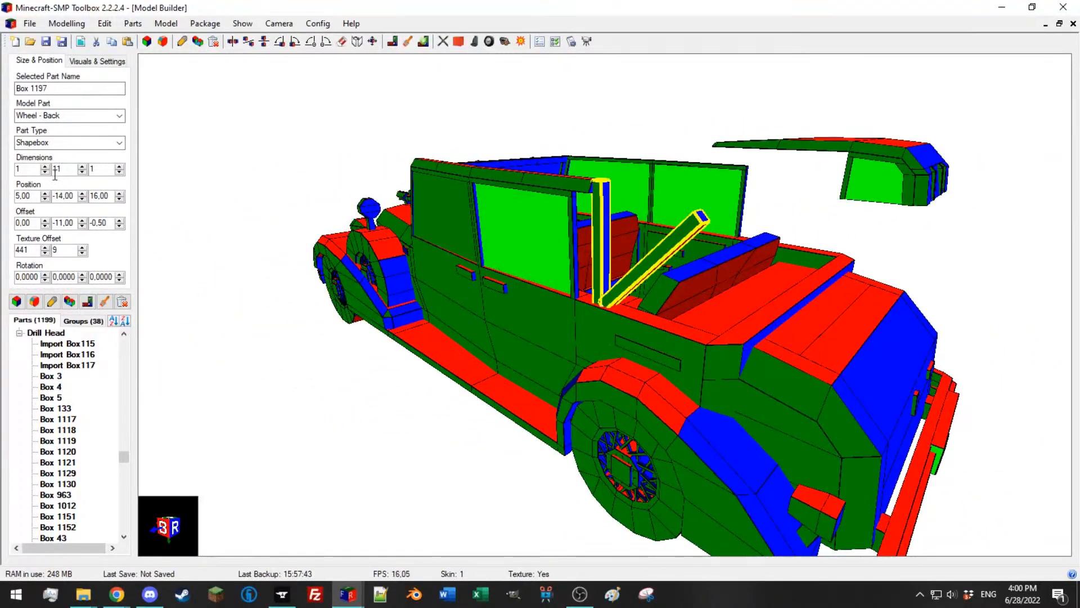
left_click(82, 172)
left_click(82, 225)
left_click(82, 221)
left_click(82, 221)
right_click_drag(569, 254, 149, 234)
Step: Set the diagonal roof post's dimensions to 12 × 1 × 1 and its X offset to -12
left_click(616, 275)
left_click(82, 166)
left_click(45, 171)
left_click(45, 220)
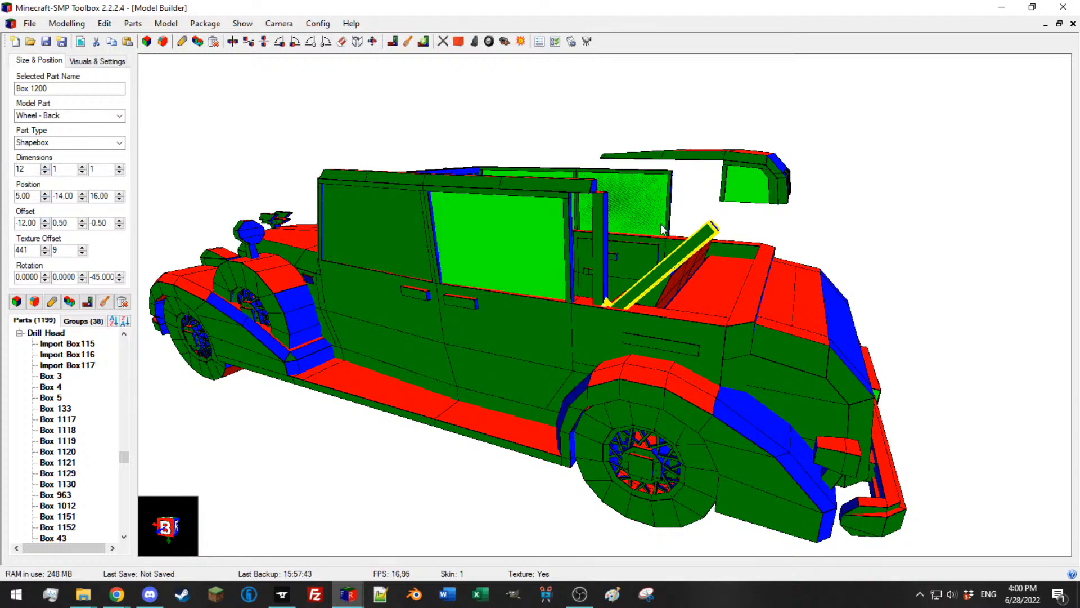
Step: Duplicate the vertical and diagonal roof posts and place the copies on the opposite side at Z position -16
left_click(600, 221)
mouse_move(600, 221)
right_mouse_down()
mouse_move(548, 226)
mouse_move(593, 214)
right_mouse_up()
left_click(642, 298, "ctrl")
left_click(70, 303)
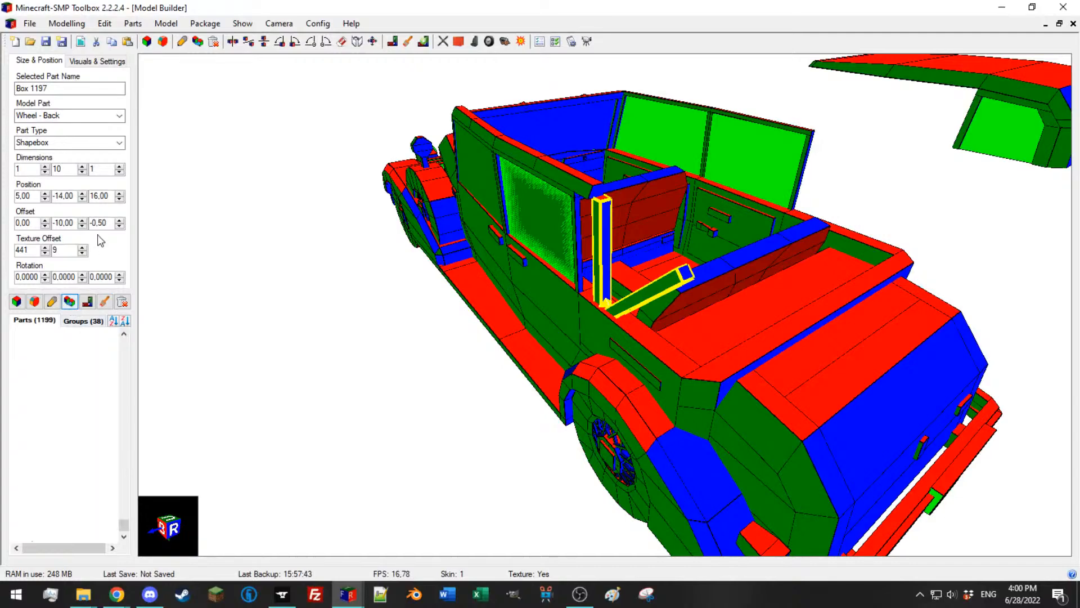
type("-")
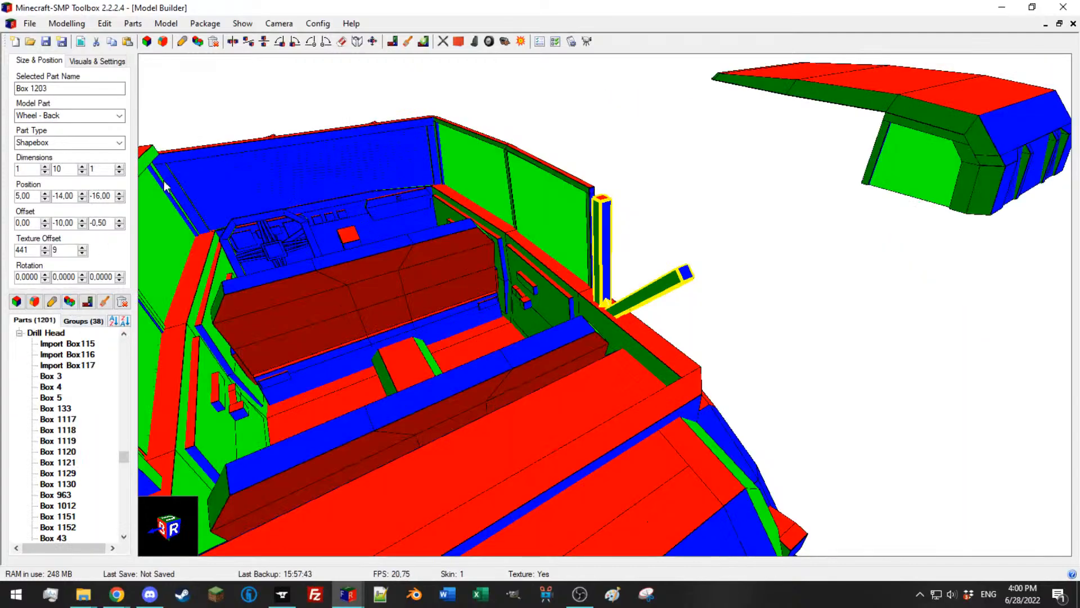
Step: Delete the diagonal roof posts on both sides of the car
scroll(524, 248, "down", 2)
right_click_drag(524, 248, 554, 249)
left_click(522, 259)
left_click(434, 228, "ctrl")
key("Delete")
Step: Duplicate the vertical roof posts on both sides and tilt the copies rearward with a Z rotation of 45
right_click_drag(394, 194, 785, 318)
scroll(457, 145, "down", 2)
left_click(462, 142)
left_click(70, 302)
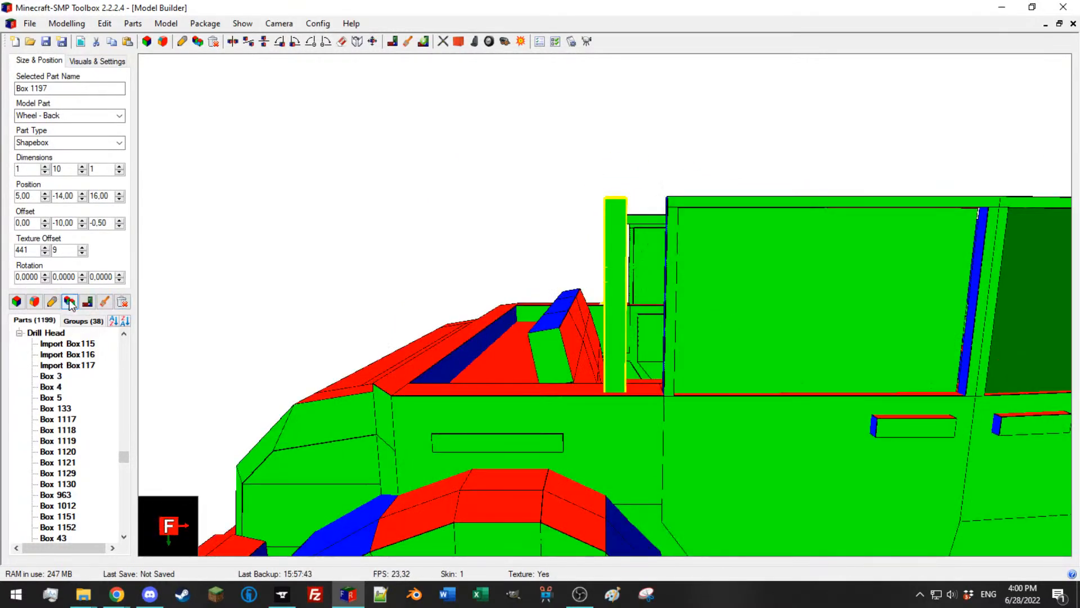
left_click(93, 276)
type("-15")
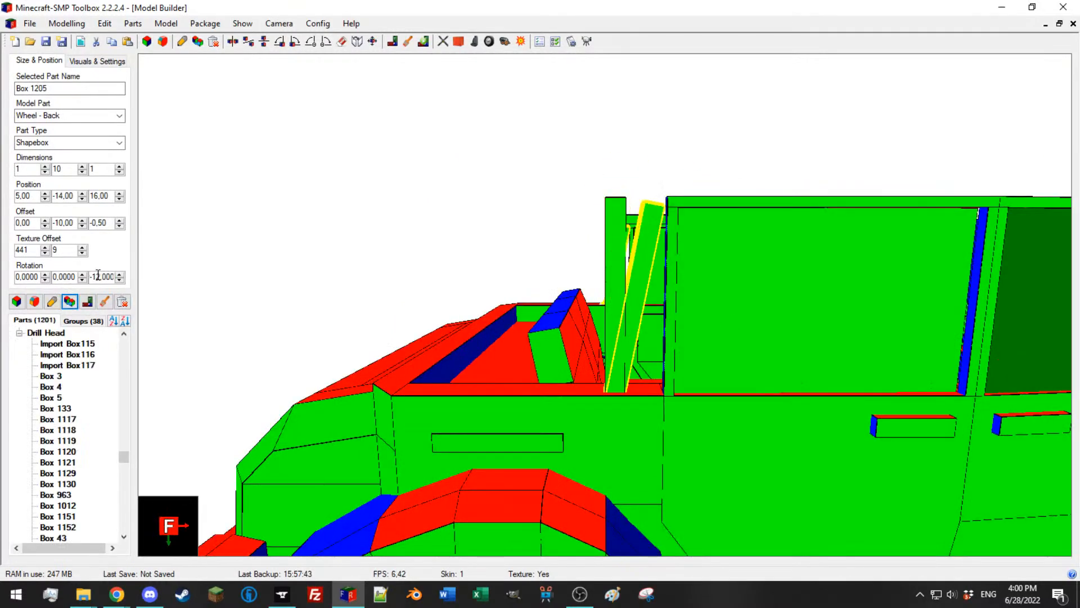
type("45")
key("Return")
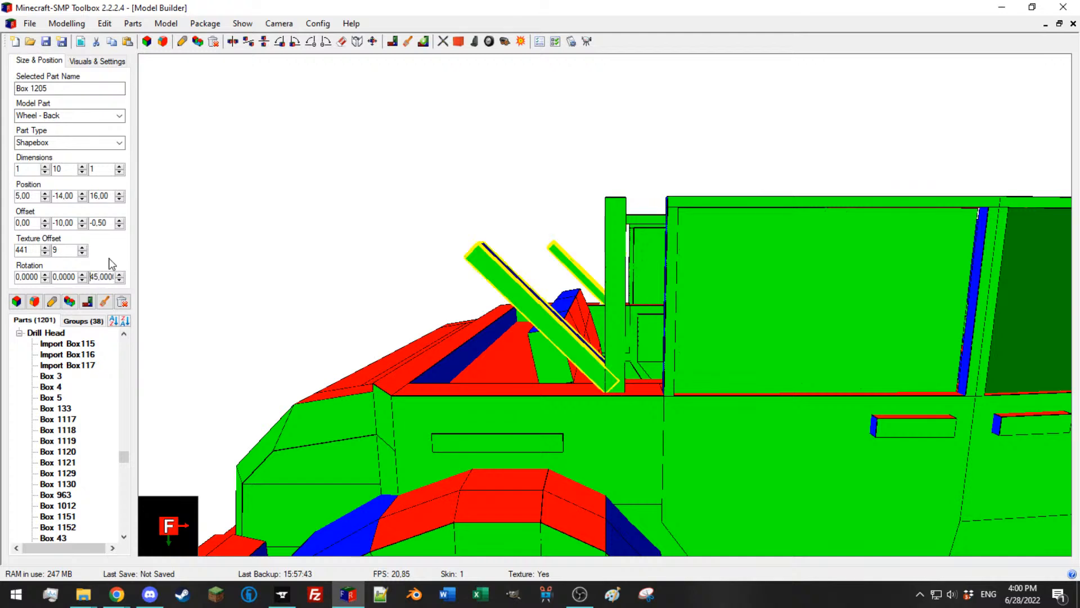
Step: Set the tilted posts' height to 11 and their Y offset to -11
left_click(82, 226)
left_click(82, 225)
right_click_drag(272, 242, 364, 241)
left_click(82, 167)
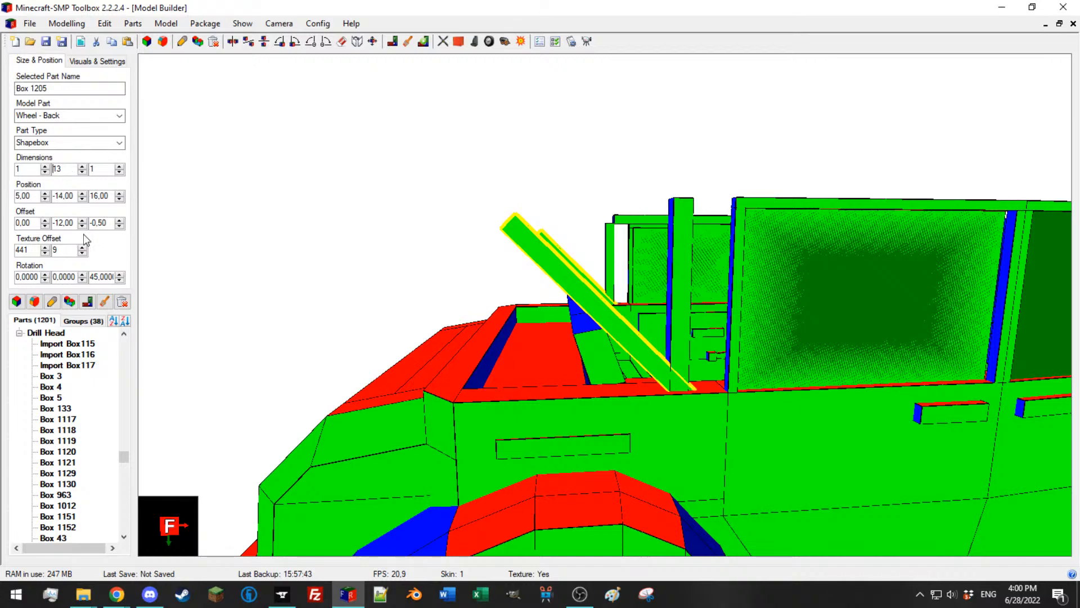
left_click(82, 221)
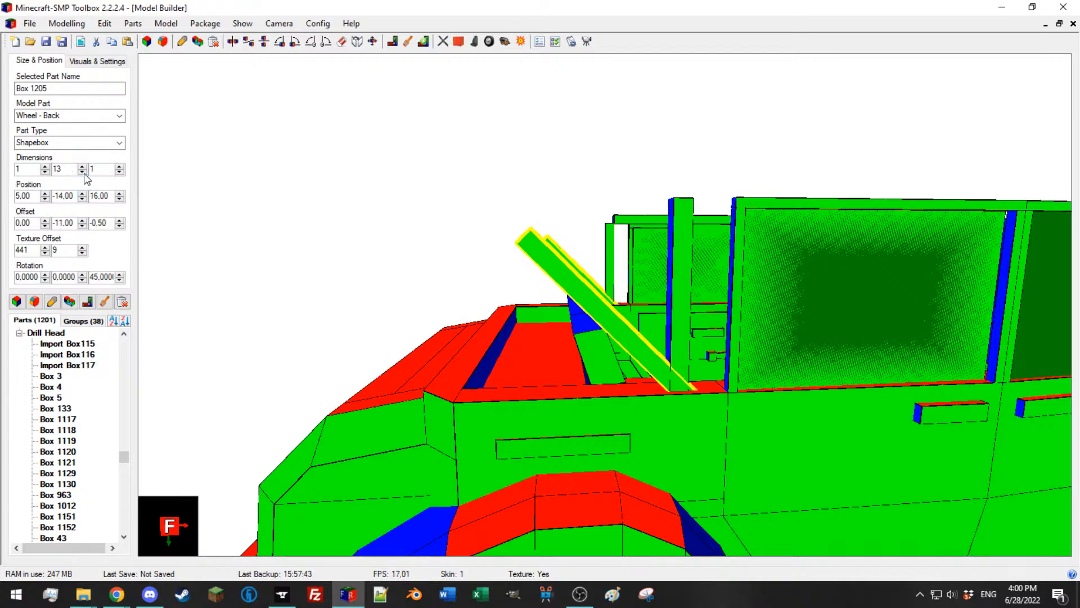
right_click_drag(353, 227, 489, 240)
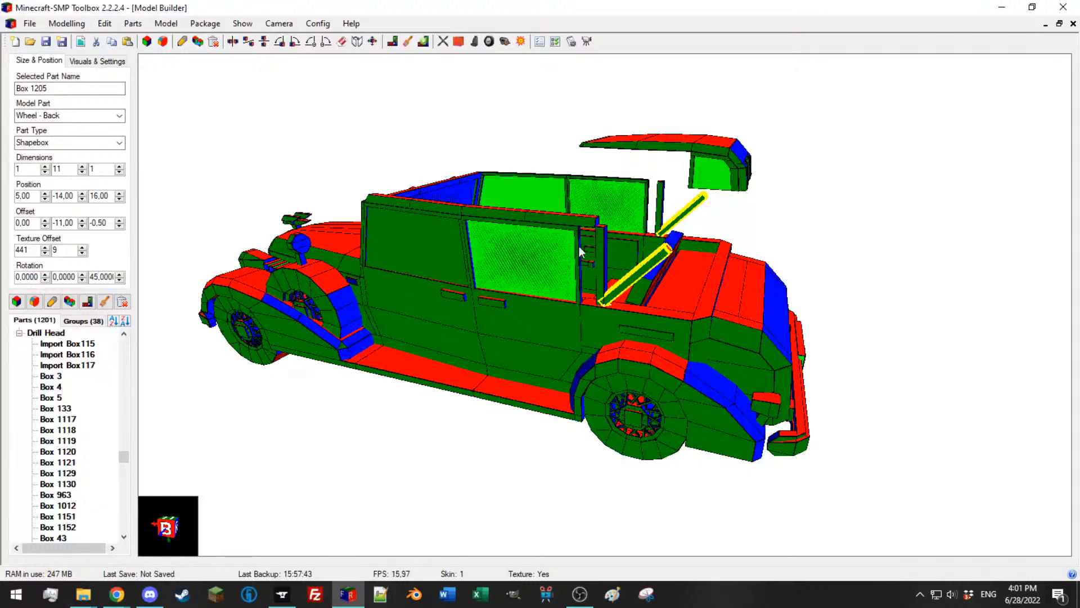
Step: Duplicate the vertical post as a roof crossbar with height 1, Z dimension 32, Z position -16 and Y offset -11
right_click_drag(628, 241, 570, 232)
left_click(596, 235)
scroll(595, 235, "up", 3)
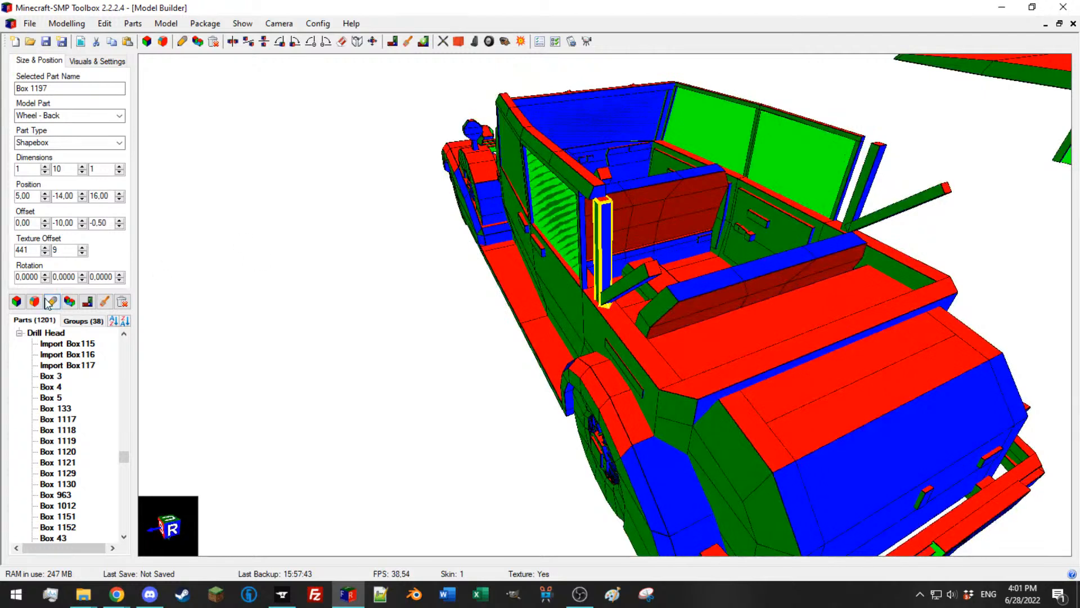
left_click(69, 302)
left_click(71, 173)
key("BackSpace")
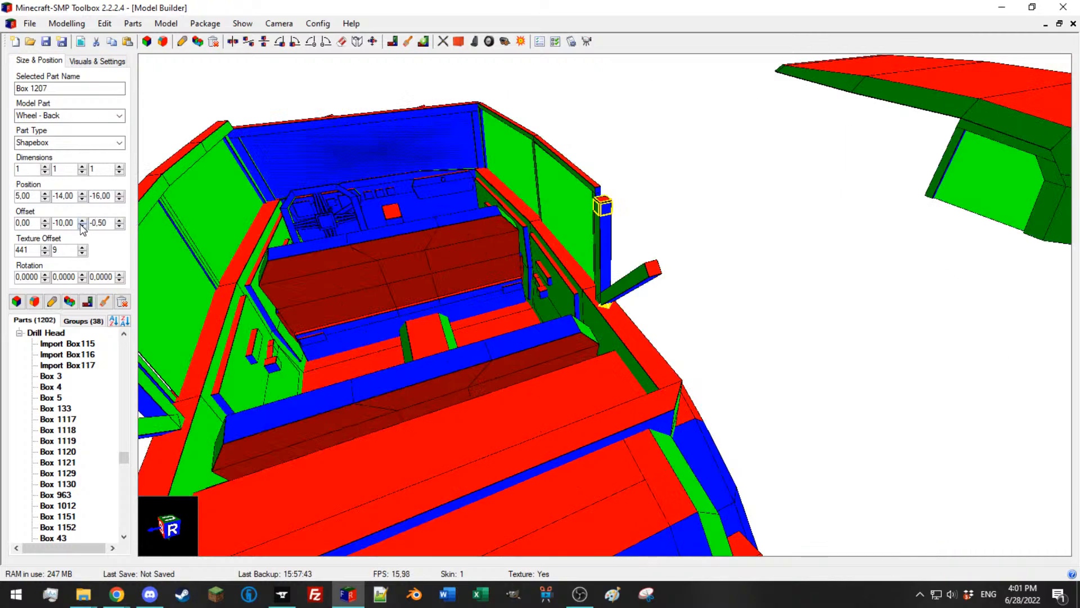
left_click(82, 226)
type("32")
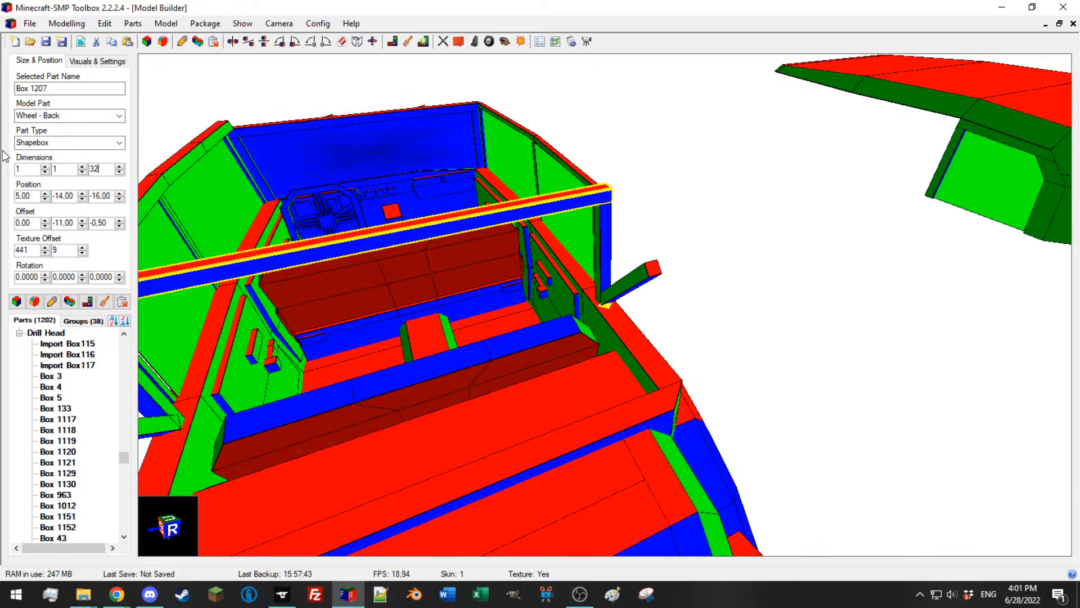
Step: Set the roof crossbar's Z dimension to 33 so it spans both rear posts
left_click_drag(576, 86, 523, 75)
left_click_drag(327, 183, 389, 180)
scroll(364, 177, "down", 4)
mouse_move(356, 258)
left_mouse_down()
mouse_move(315, 255)
mouse_move(341, 262)
left_mouse_up()
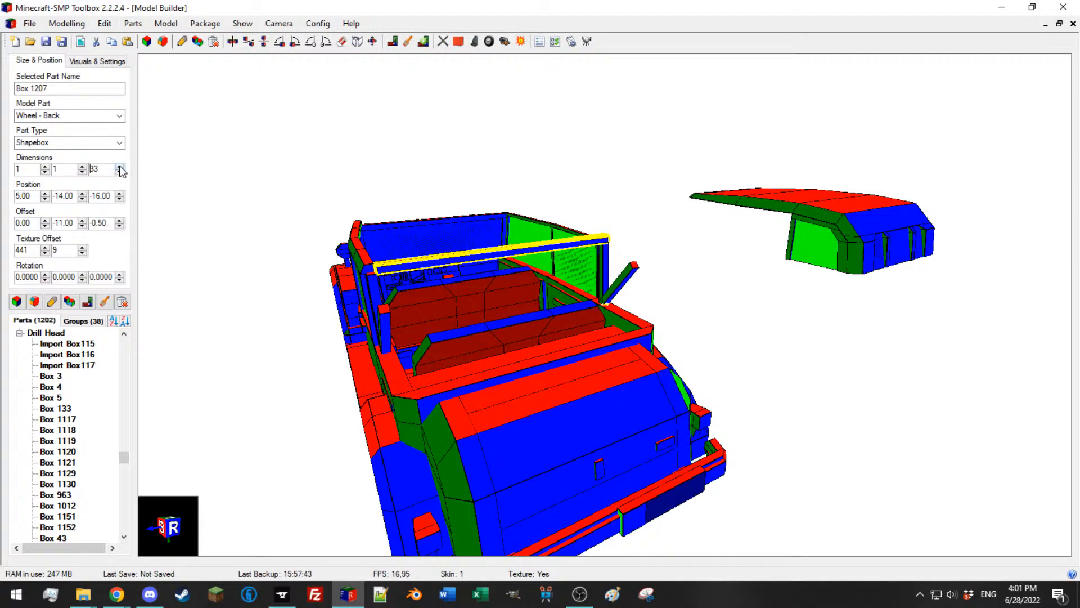
left_click_drag(520, 211, 453, 210)
Step: Edit the crossbar's shapebox with a 0.5 increment and set the Z value of P8 to 0.5
left_click(52, 302)
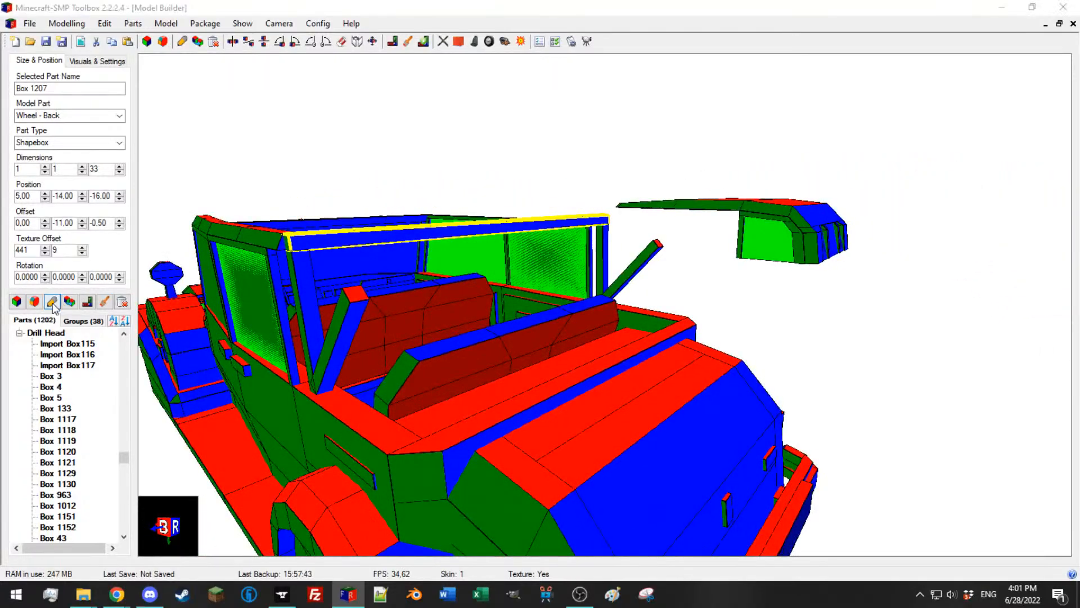
left_click(320, 372)
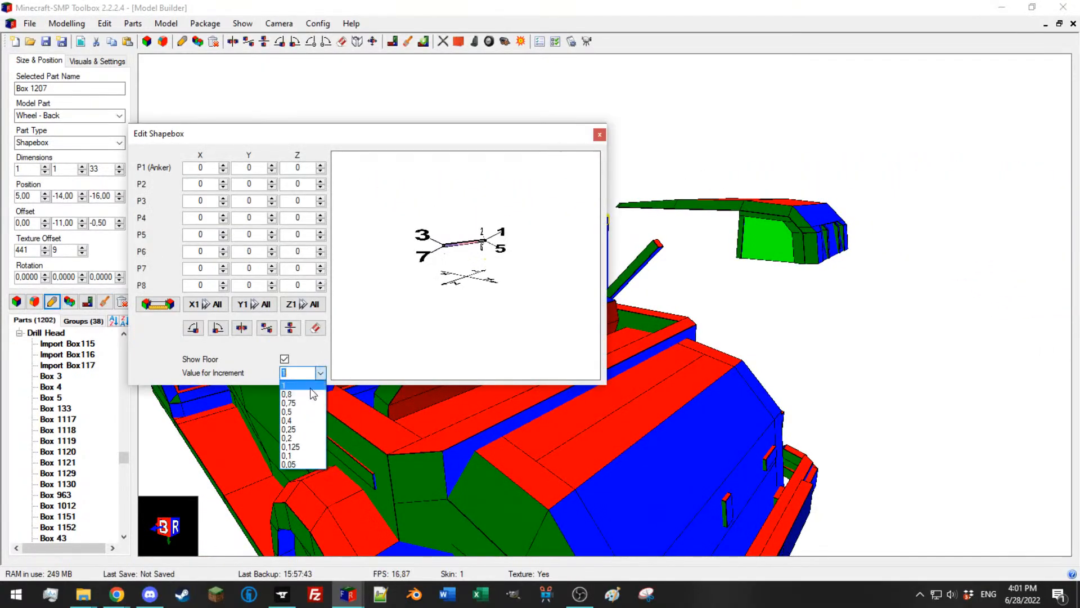
left_click(296, 421)
left_click(320, 281)
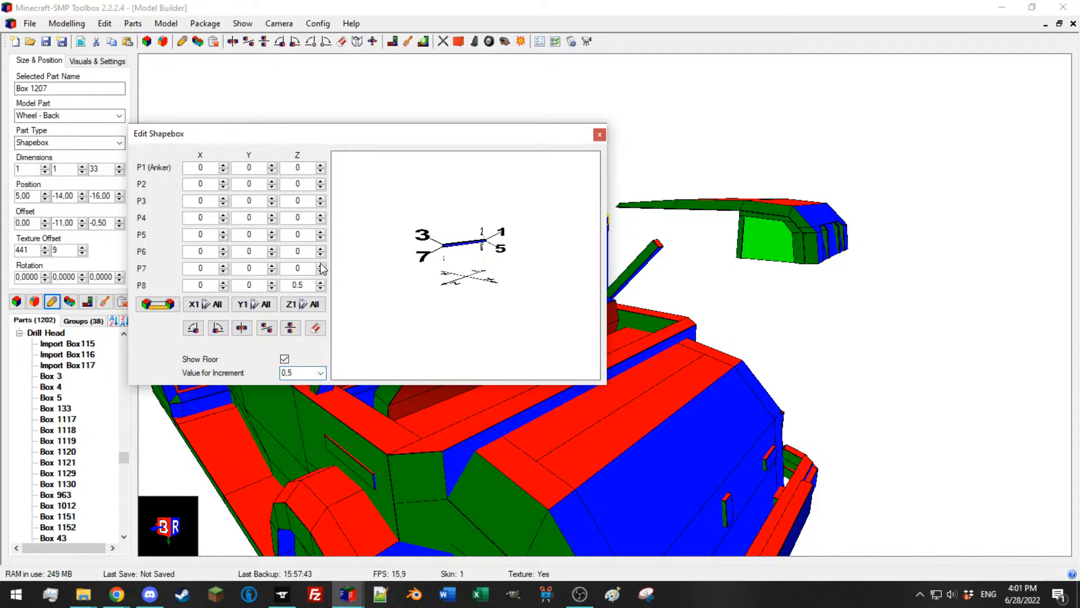
left_click_drag(342, 133, 1079, 189)
middle_click_drag(386, 230, 467, 228)
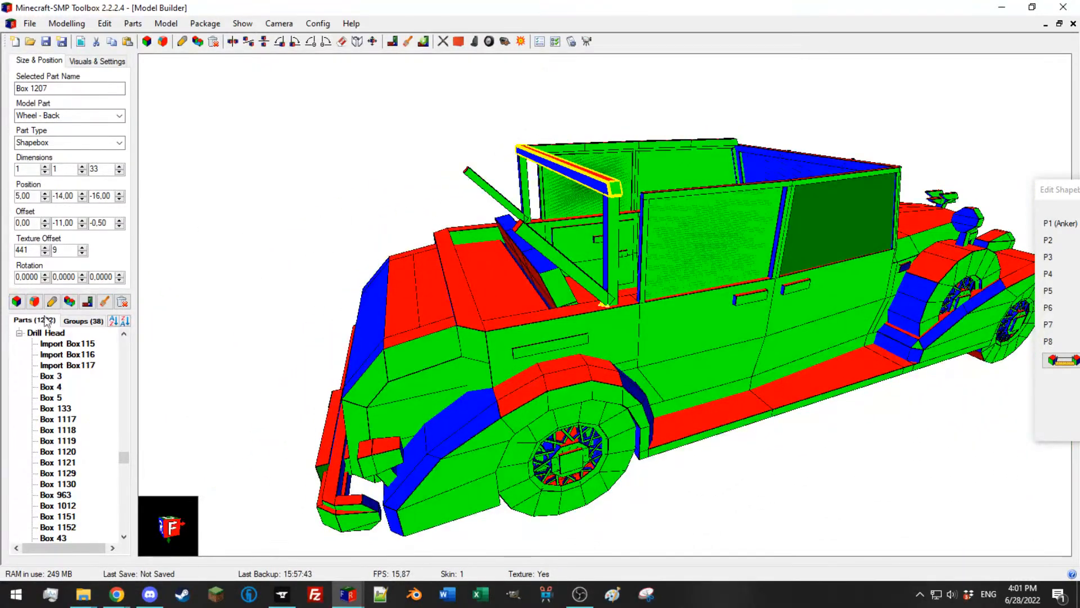
Step: Duplicate the roof crossbar, giving the copy a Z rotation of 45 and a Y offset of -12
middle_click_drag(428, 179, 451, 172)
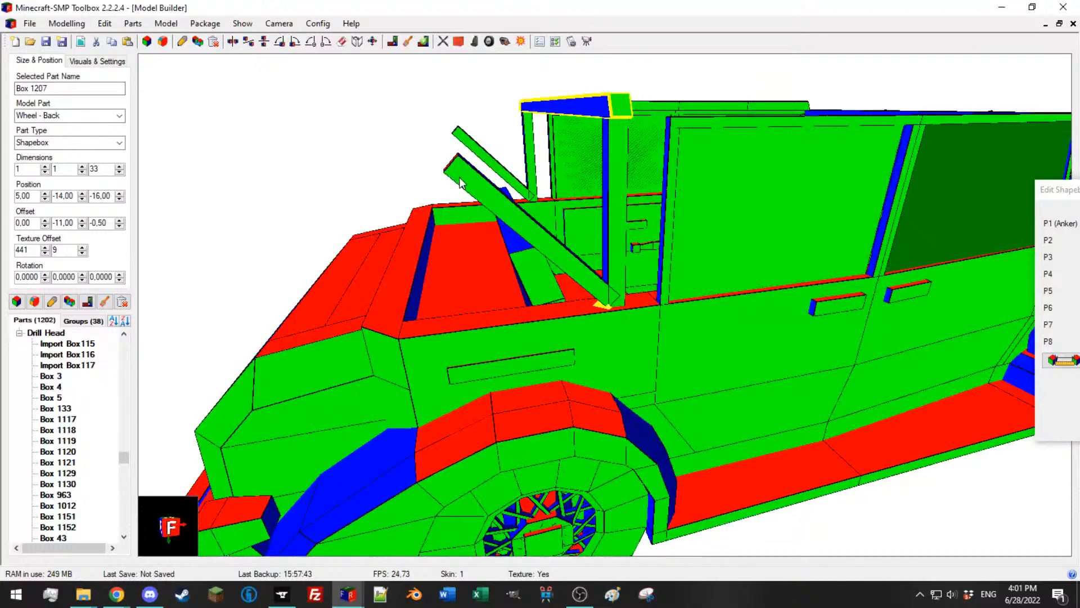
left_click(69, 303)
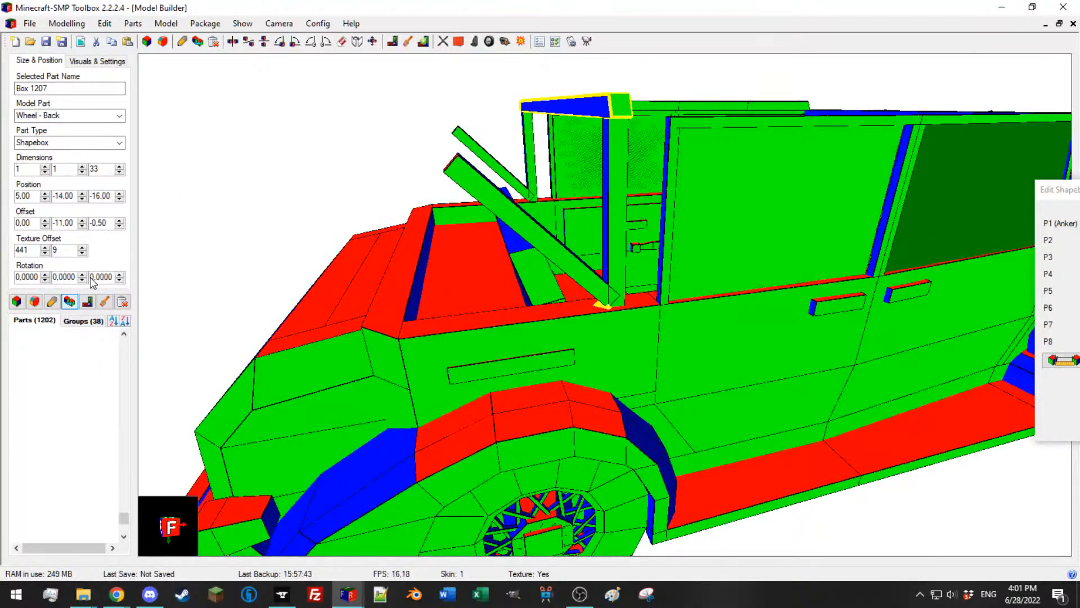
key("Return")
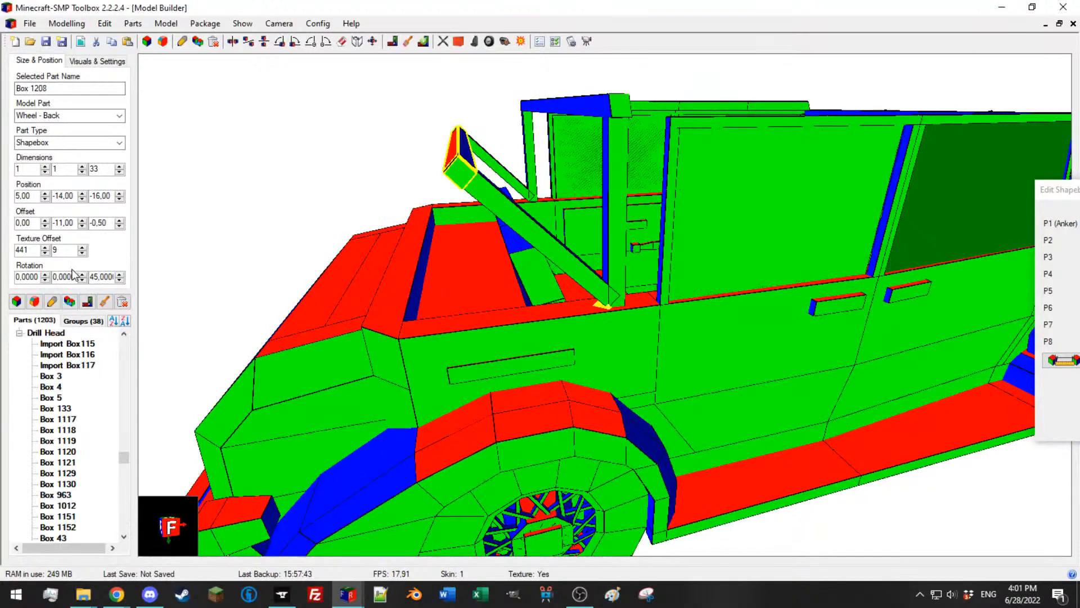
left_click(83, 228)
left_click_drag(337, 179, 409, 193)
scroll(360, 197, "down", 3)
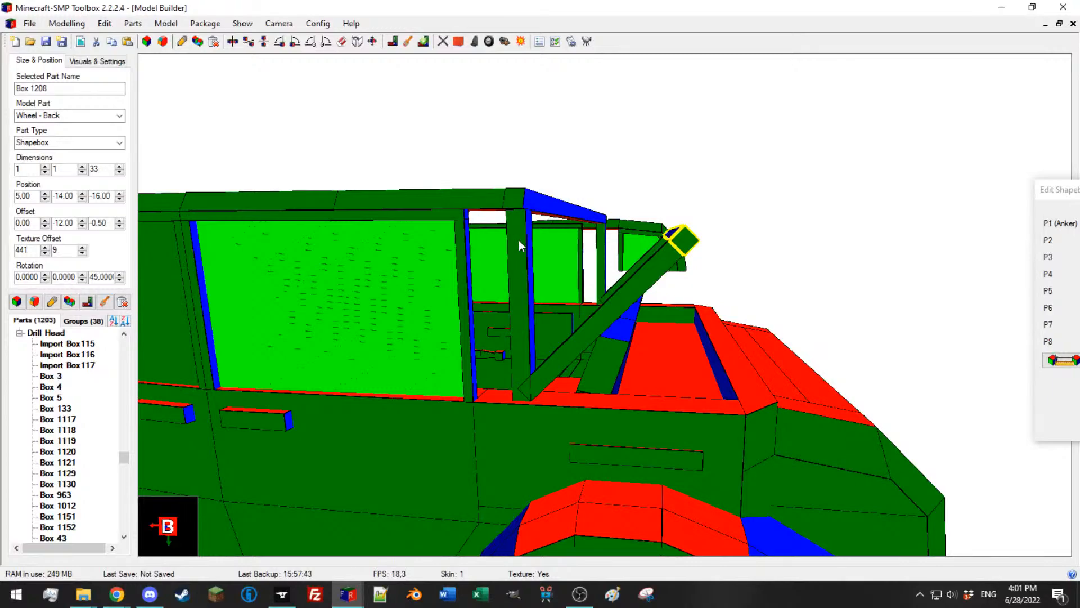
Step: Mirror copies of the four upper roof rail segments onto the opposite side of the car
left_click_drag(503, 236, 384, 253)
scroll(392, 251, "down", 3)
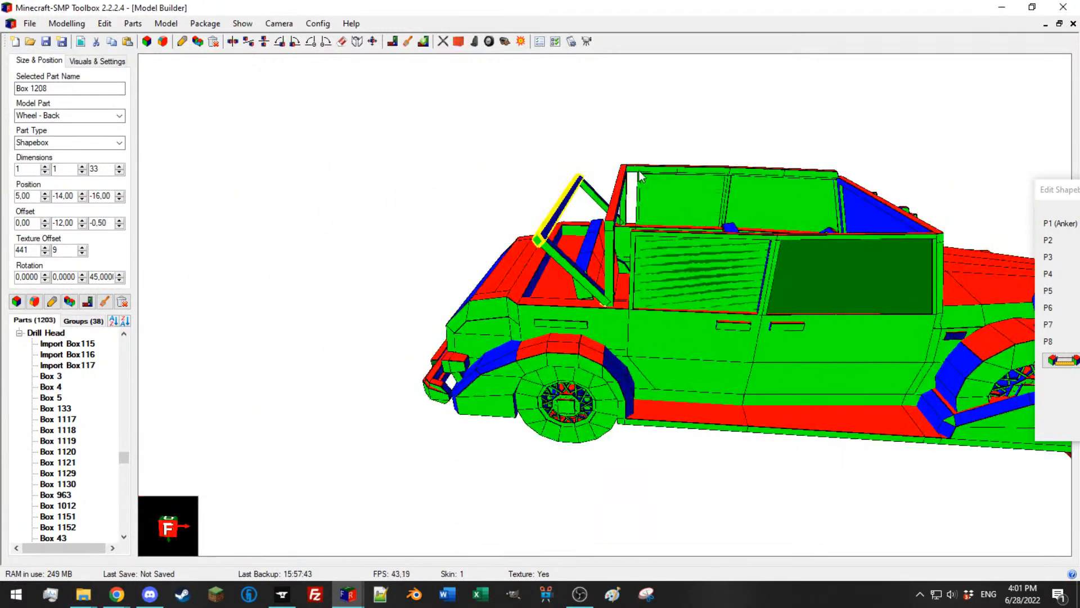
left_click(640, 170)
left_click_drag(640, 170, 639, 196)
scroll(639, 196, "up", 3)
left_click(721, 306, "ctrl")
left_click(825, 315, "ctrl")
left_click(843, 315, "ctrl")
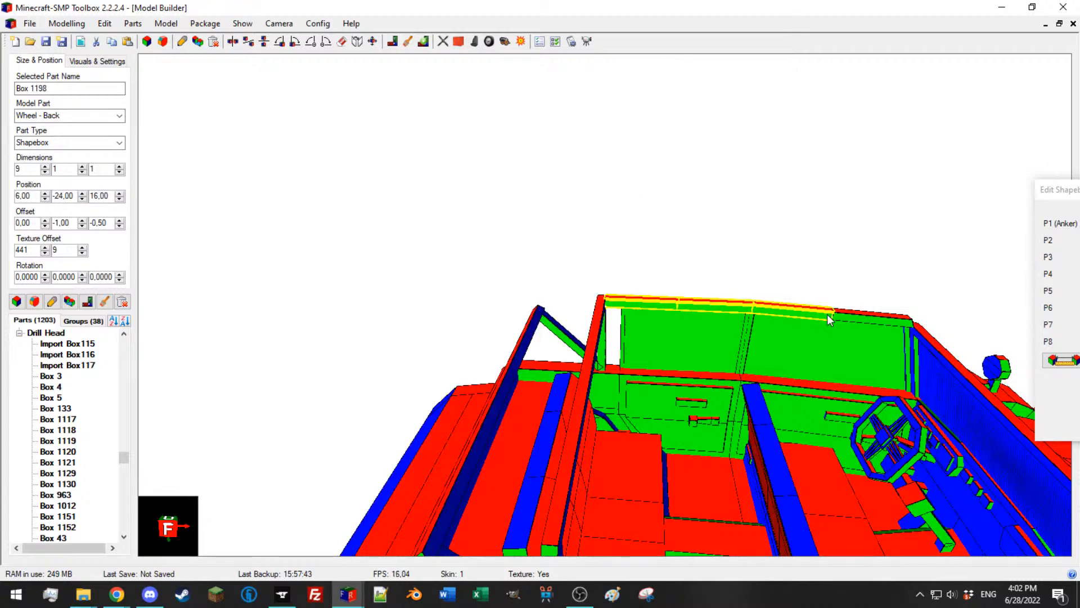
left_click(357, 42)
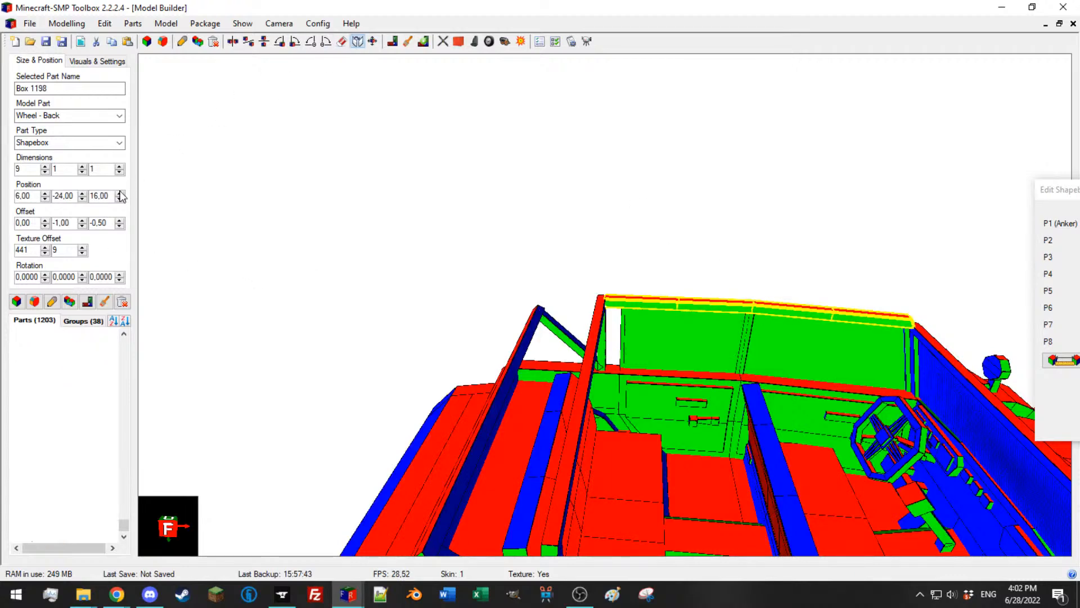
left_click_drag(377, 208, 573, 289)
left_click_drag(767, 322, 574, 339)
Step: Set the Z rotation of the tilted posts on both sides to 0
left_click(526, 314)
scroll(525, 314, "down", 5)
scroll(574, 339, "up", 5)
scroll(574, 339, "down", 3)
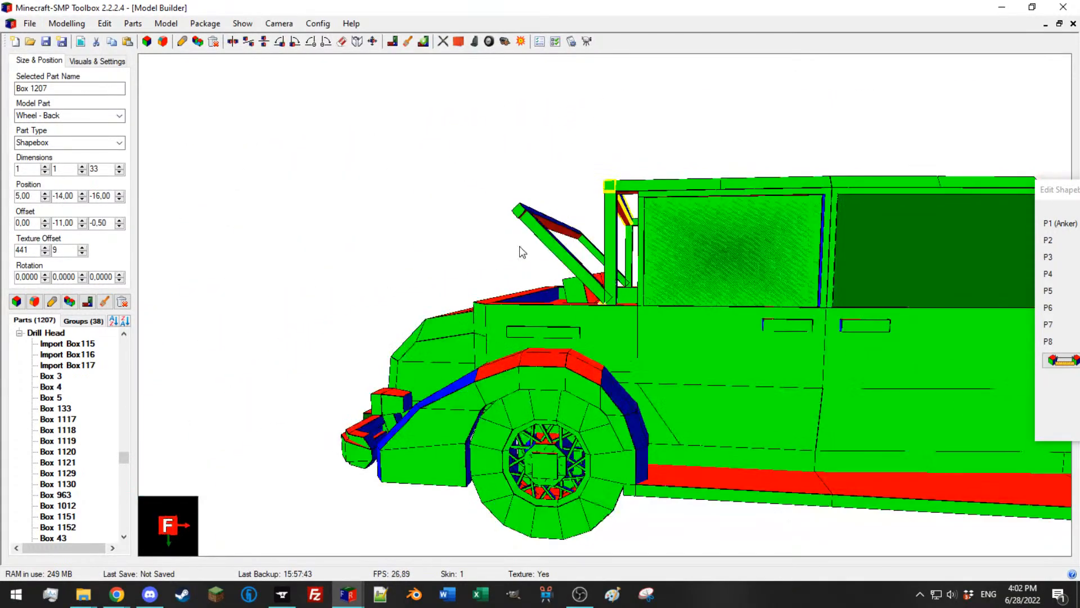
left_click_drag(519, 245, 529, 250)
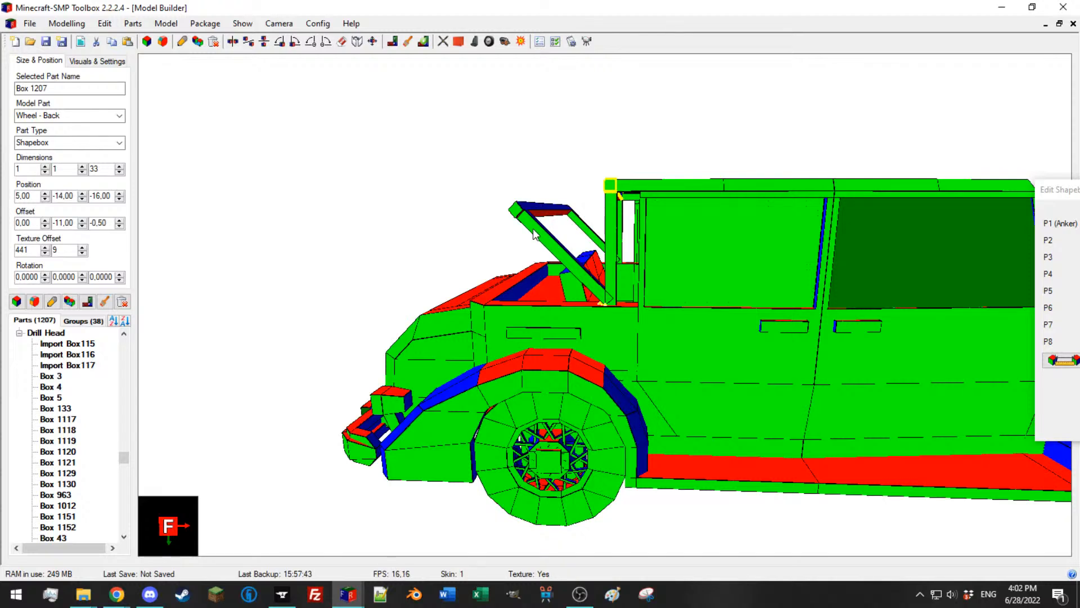
left_click(544, 234)
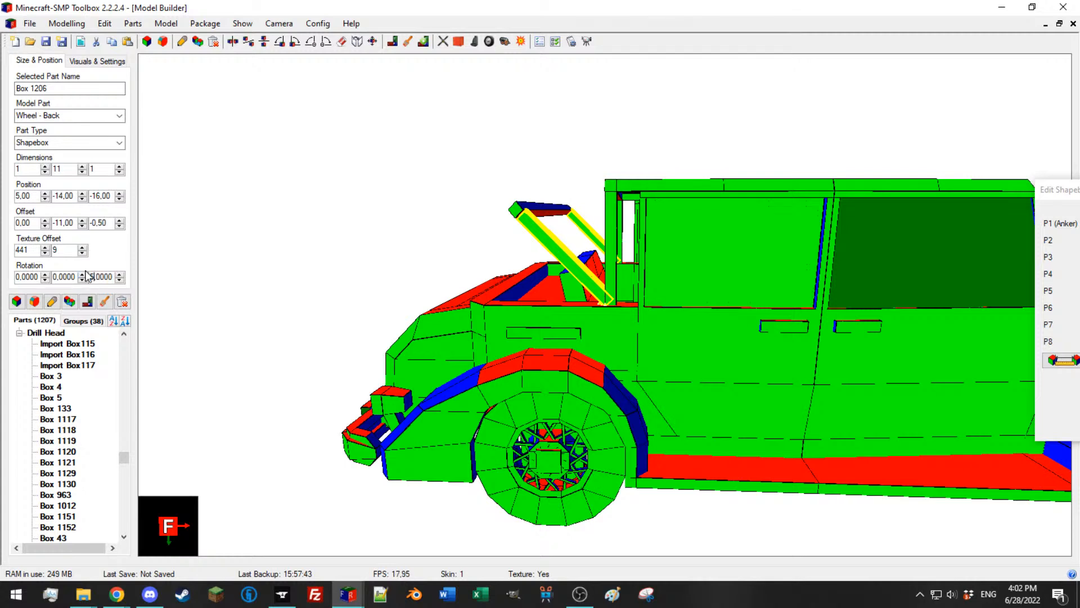
type("0")
key("Return")
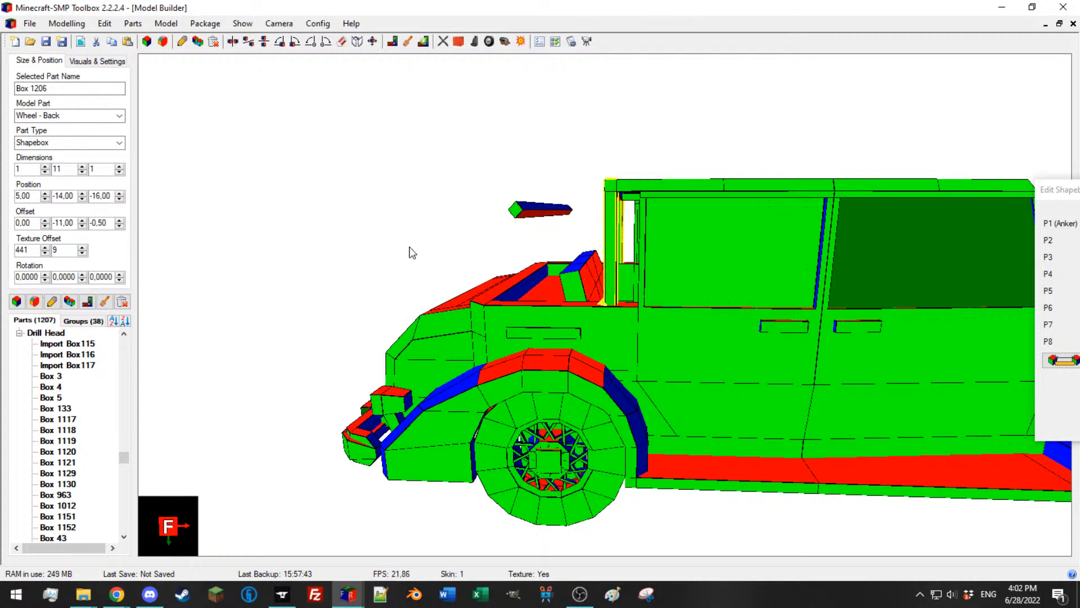
Step: Delete the far-side straightened post copy and set the near copy's Z position to -16
left_click(120, 226)
left_click(119, 220)
left_click(120, 199)
left_click_drag(481, 226, 443, 196)
left_click(389, 170)
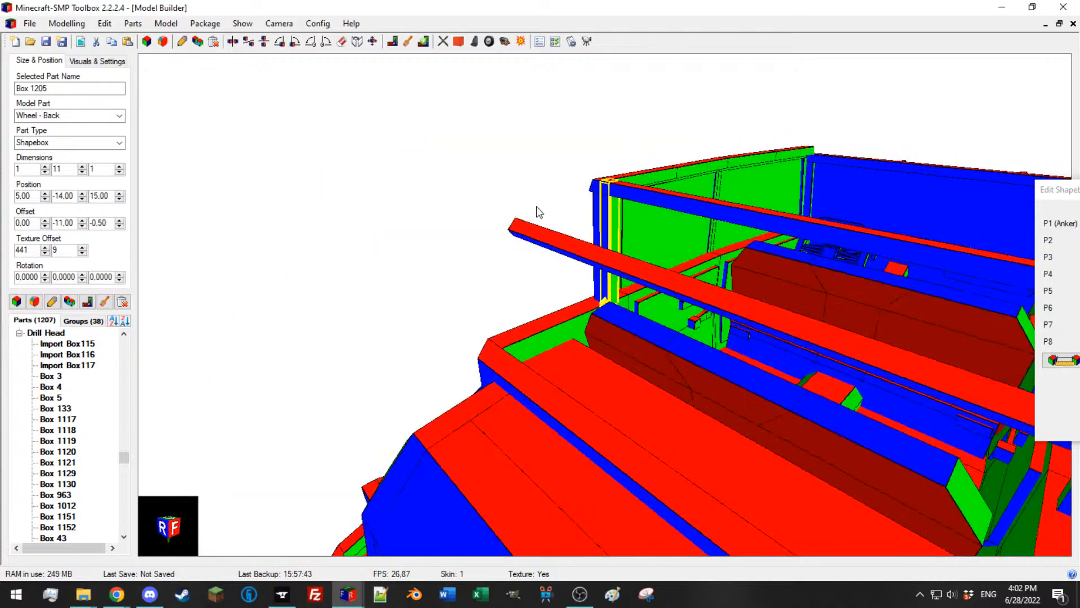
left_click_drag(542, 207, 534, 205)
key("Delete")
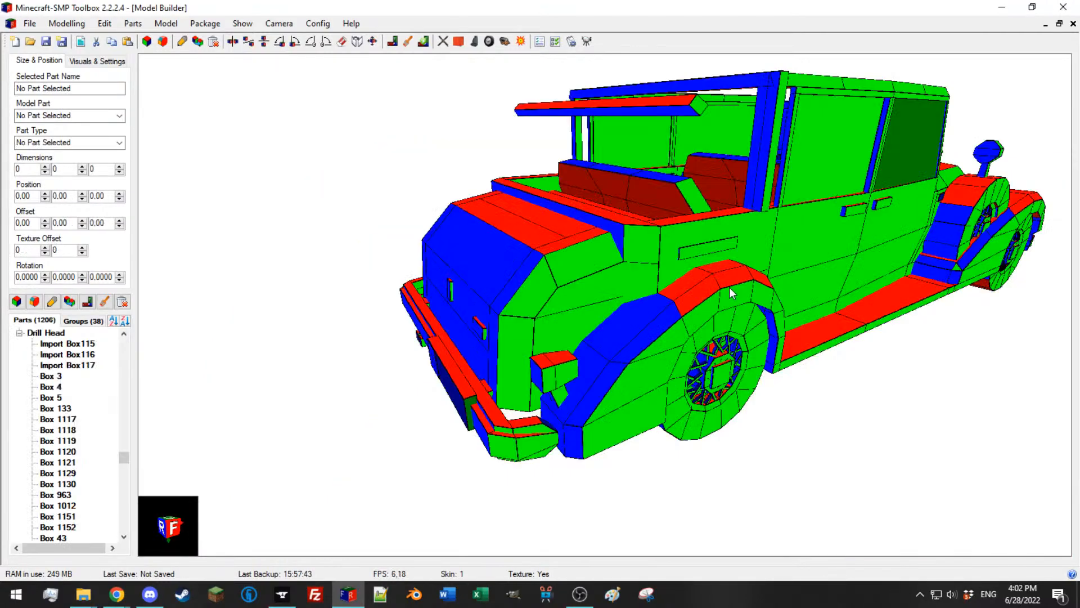
left_click(119, 193)
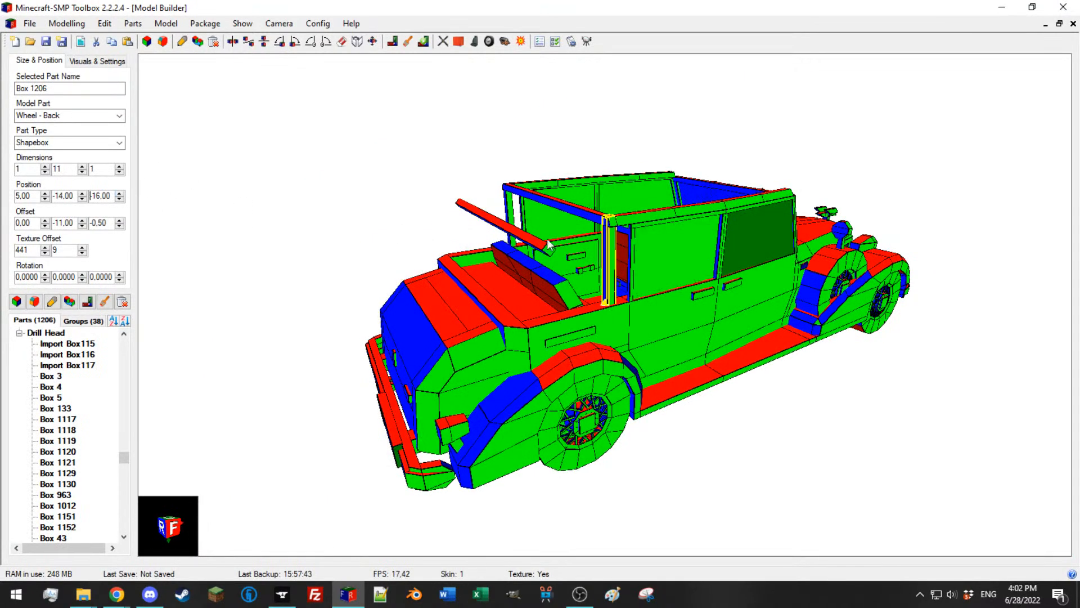
Step: Edit the near post copy's shapebox and set the X value of P1 and P4 to 11
scroll(550, 244, "up", 3)
left_click(53, 302)
left_click_drag(244, 150, 592, 130)
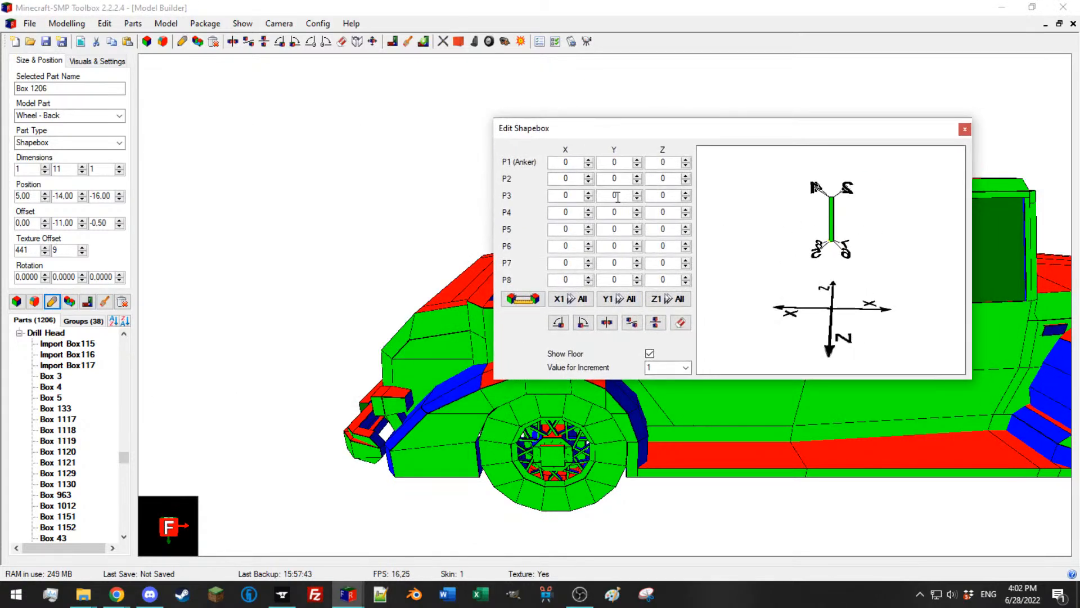
left_click(587, 160)
left_click(587, 159)
left_click(588, 160)
left_click(590, 160)
left_click(589, 161)
left_click(588, 161)
left_click(589, 161)
left_click_drag(593, 129, 728, 130)
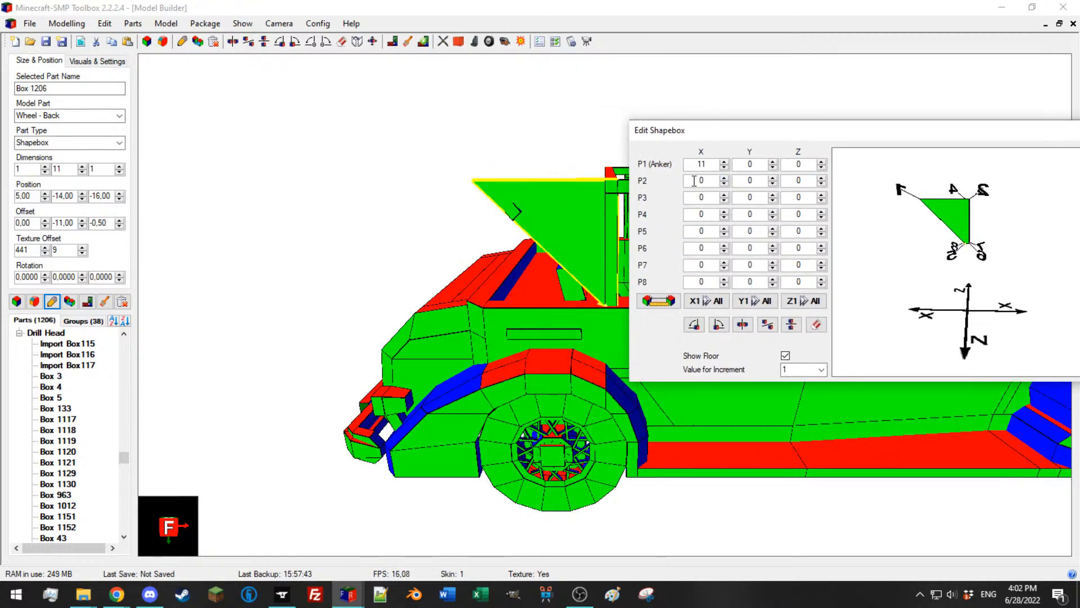
Step: Try an X value of -11 at P5 and P8 of the post's shapebox
double_click(711, 236)
type("-11")
double_click(700, 282)
type("-")
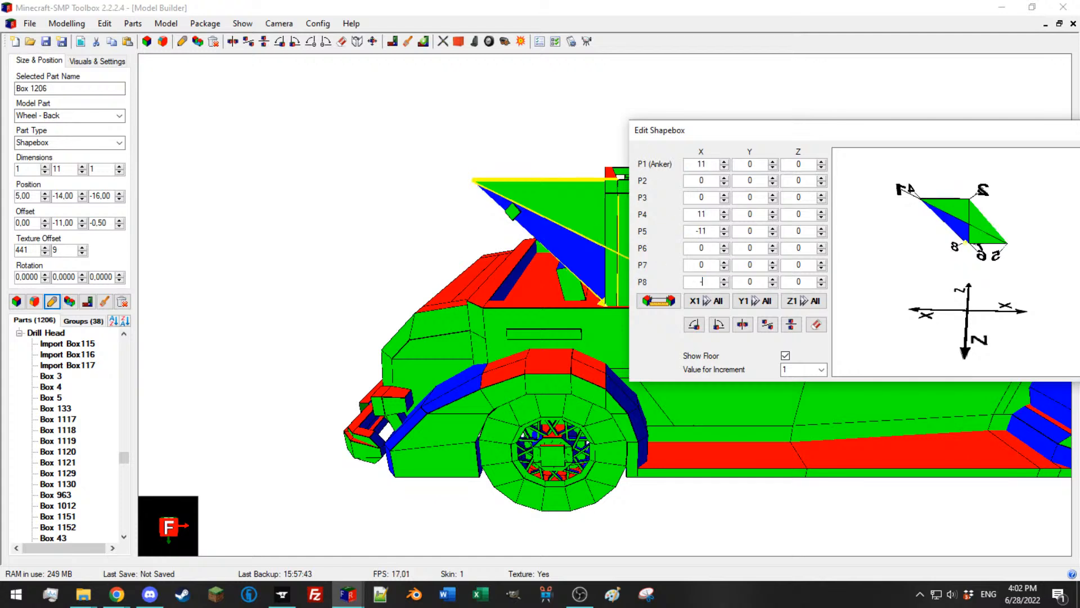
type("11")
left_click_drag(712, 232, 651, 233)
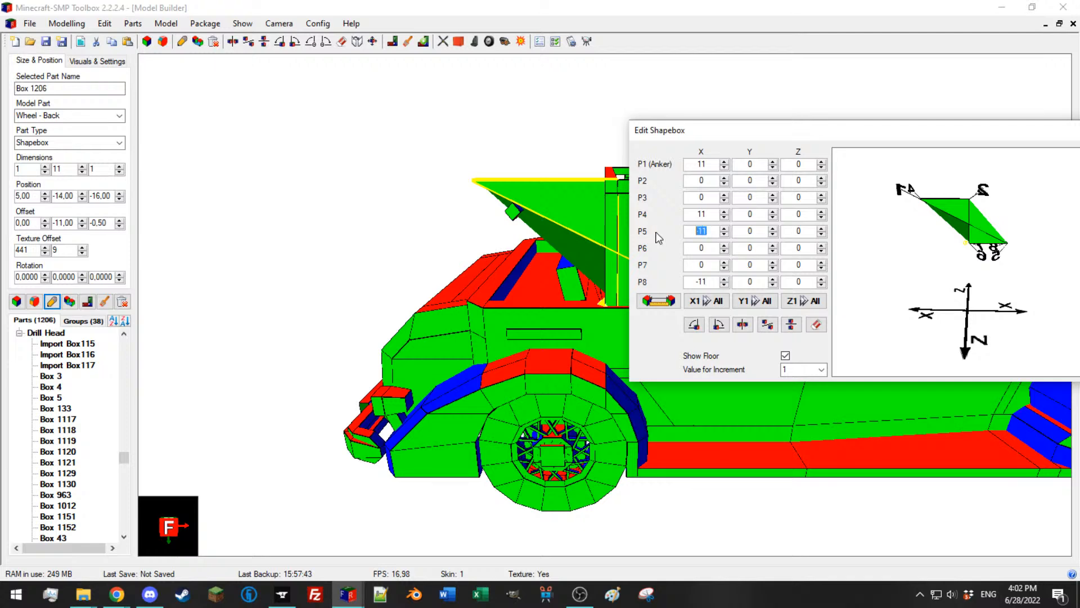
type("0")
left_click_drag(706, 282, 664, 283)
type("0")
Step: Set the X value of P2 and P3 to -11 so the post slants rearward
left_click_drag(706, 197, 593, 199)
type("-11")
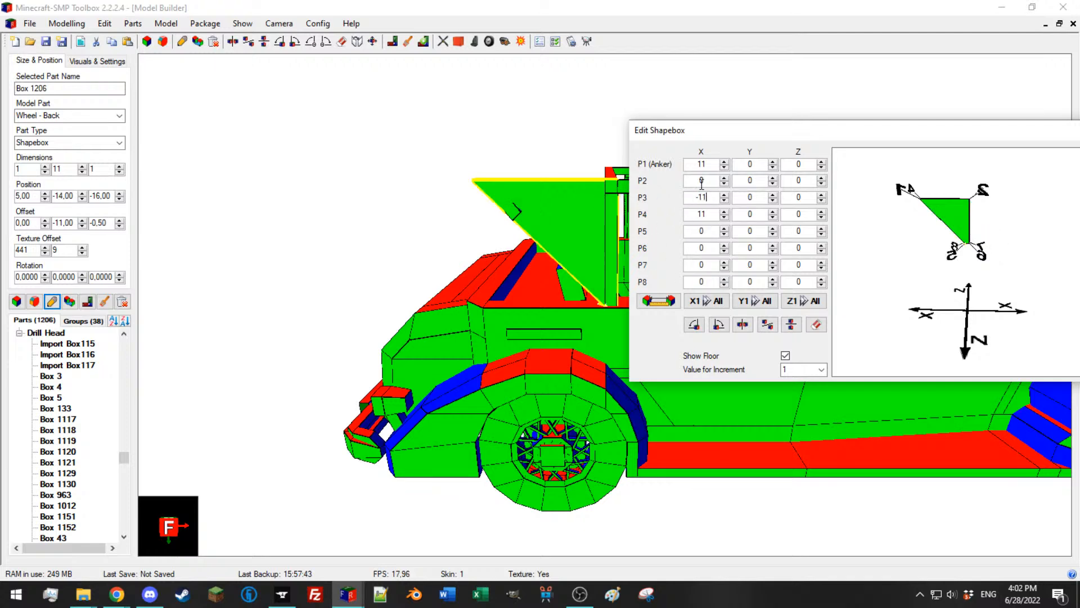
left_click_drag(707, 180, 619, 181)
type("-11")
right_click_drag(536, 166, 498, 181)
scroll(497, 181, "up", 6)
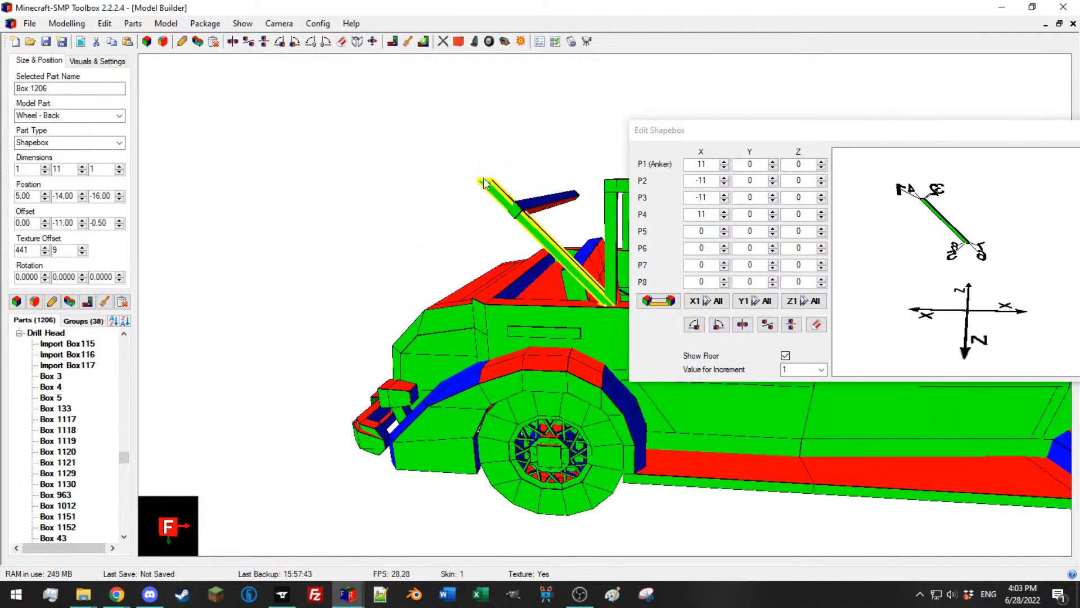
scroll(503, 183, "down", 6)
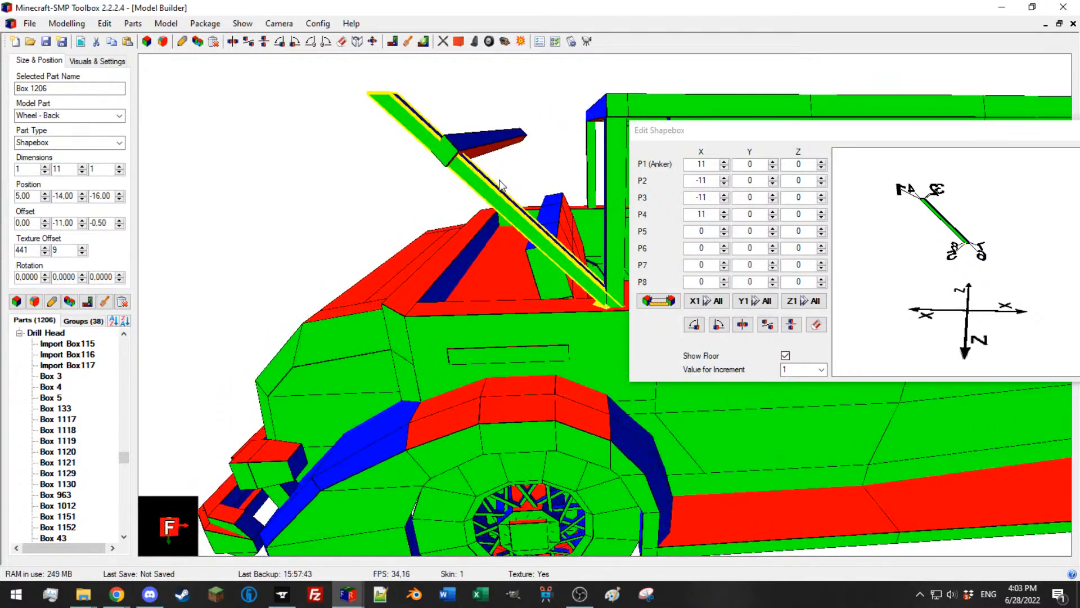
Step: Lower the slanted post's upper end by setting the Y value of P1 through P4 to -3
scroll(501, 183, "up", 2)
left_click(773, 168)
left_click(772, 168)
left_click(773, 168)
left_click(773, 183)
left_click(773, 183)
left_click(773, 183)
left_click(773, 201)
left_click(773, 201)
left_click(773, 201)
left_click(773, 217)
left_click(773, 217)
left_click(773, 217)
Step: Square the slanted post's ends with Y values of -1 at P6 and P7 and -2 at P2 and P3
left_click_drag(589, 209, 559, 206)
left_click_drag(903, 273, 925, 257)
left_click(773, 262)
left_click(773, 268)
left_click(773, 268)
left_click(773, 248)
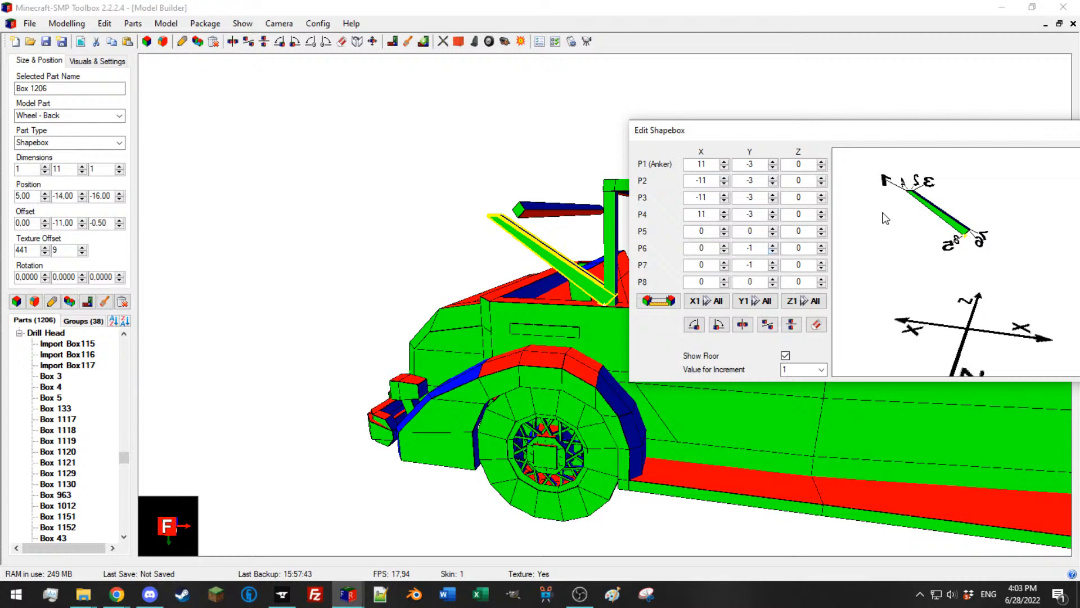
left_click_drag(885, 218, 891, 220)
left_click(773, 177)
left_click(773, 194)
left_click_drag(591, 194, 550, 212)
scroll(550, 214, "up", 3)
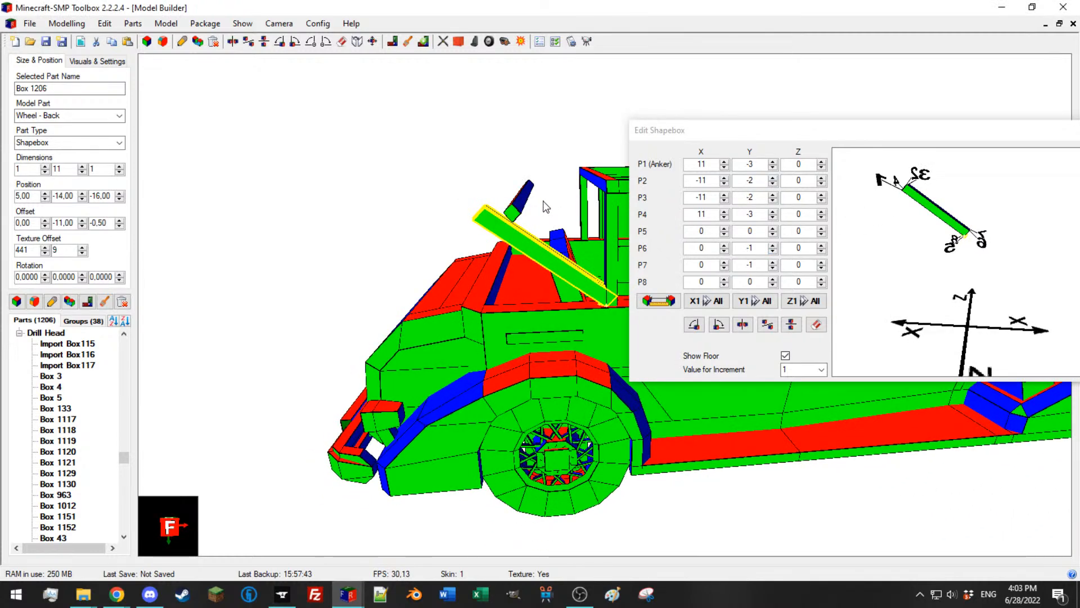
Step: Reduce the post's slant with X values of 8 at P1 and P4 and -8 at P2 and P3
left_click(725, 218)
left_click(724, 218)
left_click(725, 217)
left_click(725, 195)
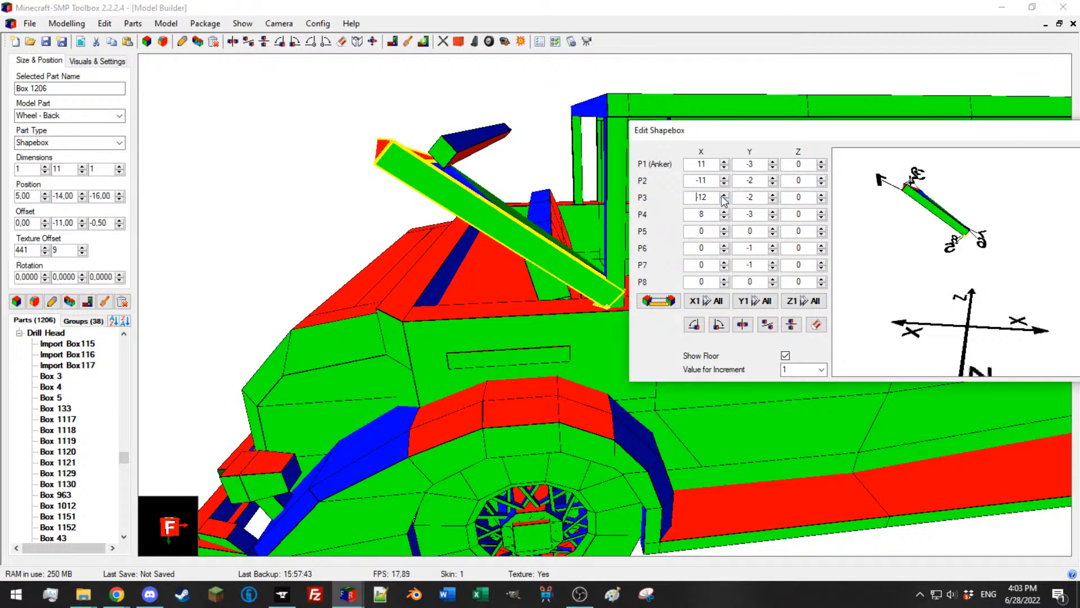
left_click(725, 178)
left_click(725, 178)
left_click(725, 178)
left_click(725, 167)
left_click(725, 167)
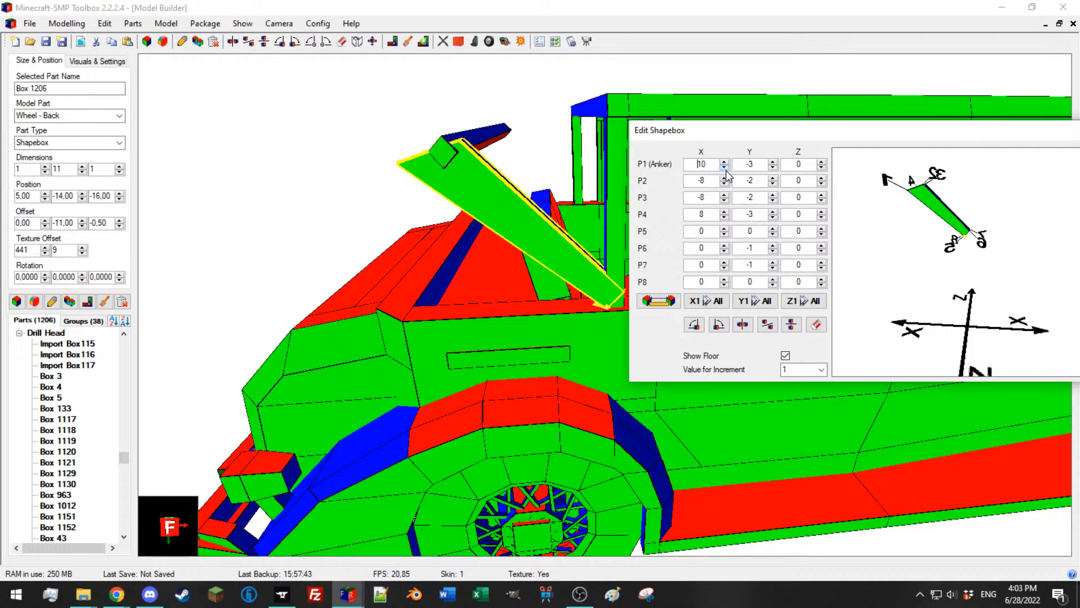
left_click(725, 168)
left_click_drag(495, 150, 463, 148)
left_click_drag(884, 198, 838, 203)
Step: Change the shapebox increment to 0.5 and set the Y value of P2 and P3 to -2.5
left_click(823, 370)
left_click(800, 407)
left_click(774, 183)
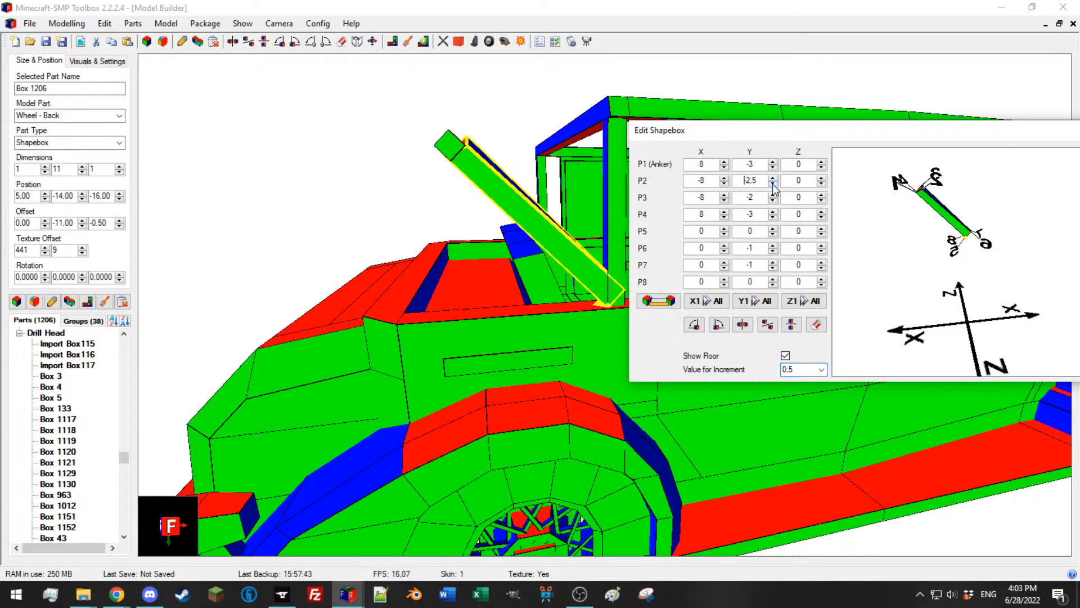
left_click(773, 201)
Step: Try half-unit adjustments to the X values of P2 and P3 on the slanted post
left_click(725, 194)
left_click(724, 183)
left_click(725, 201)
left_click(725, 201)
left_click_drag(554, 181, 518, 182)
left_click(725, 194)
left_click(724, 178)
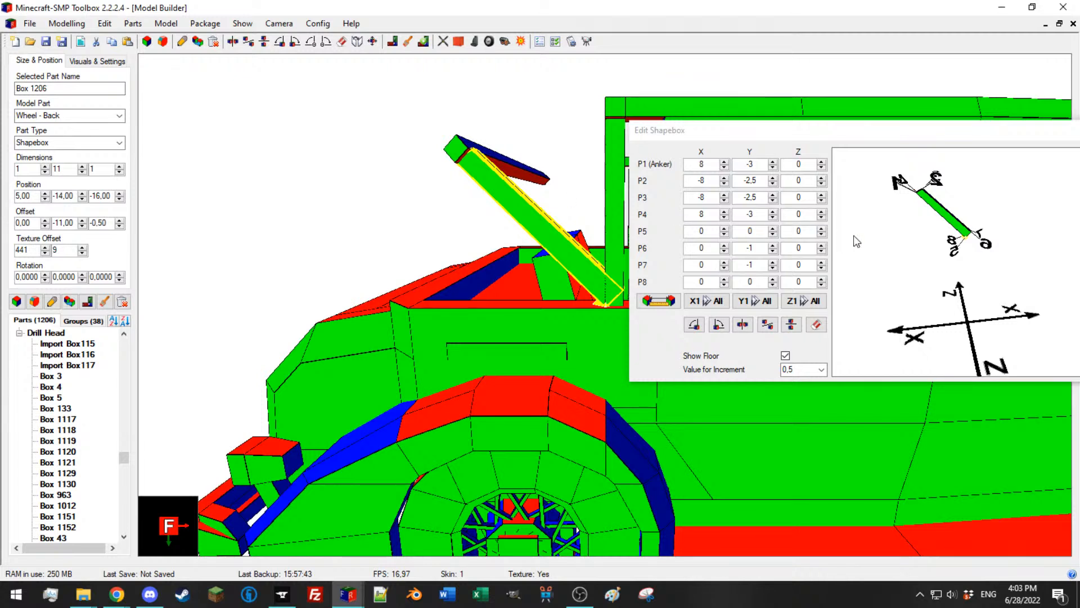
Step: Lower the slanted post's Y values at P7 and P6 by one 0.5 increment
left_click_drag(906, 245, 878, 247)
left_click(773, 267)
left_click(773, 250)
Step: Delete the rotated crossbar copy at the slanted post's upper end and select the slanted post
left_click_drag(506, 219, 537, 191)
left_click(541, 184)
key("Delete")
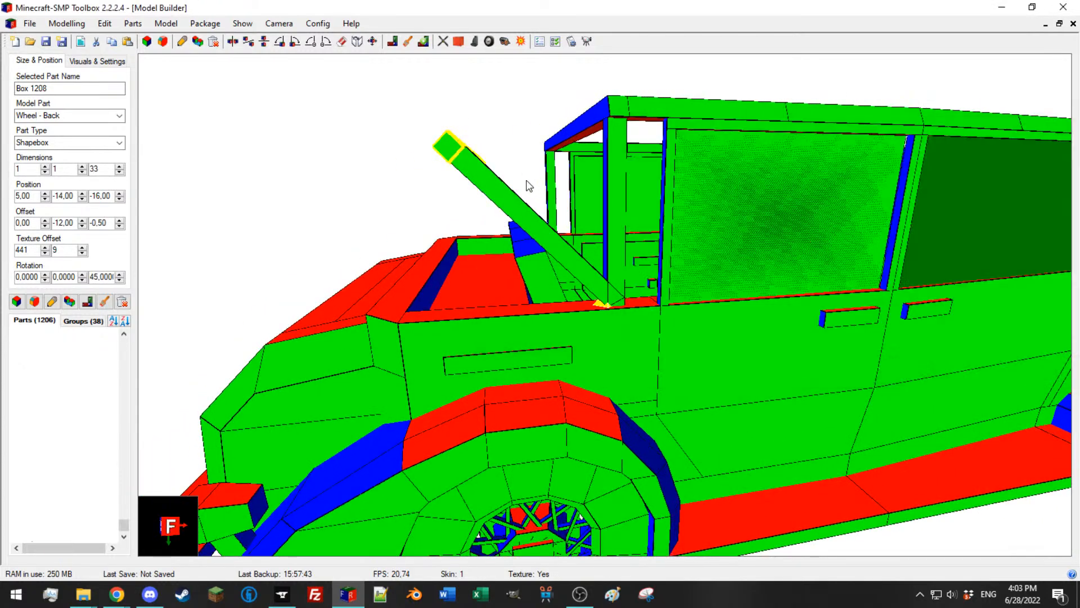
scroll(529, 200, "down", 5)
left_click(633, 196)
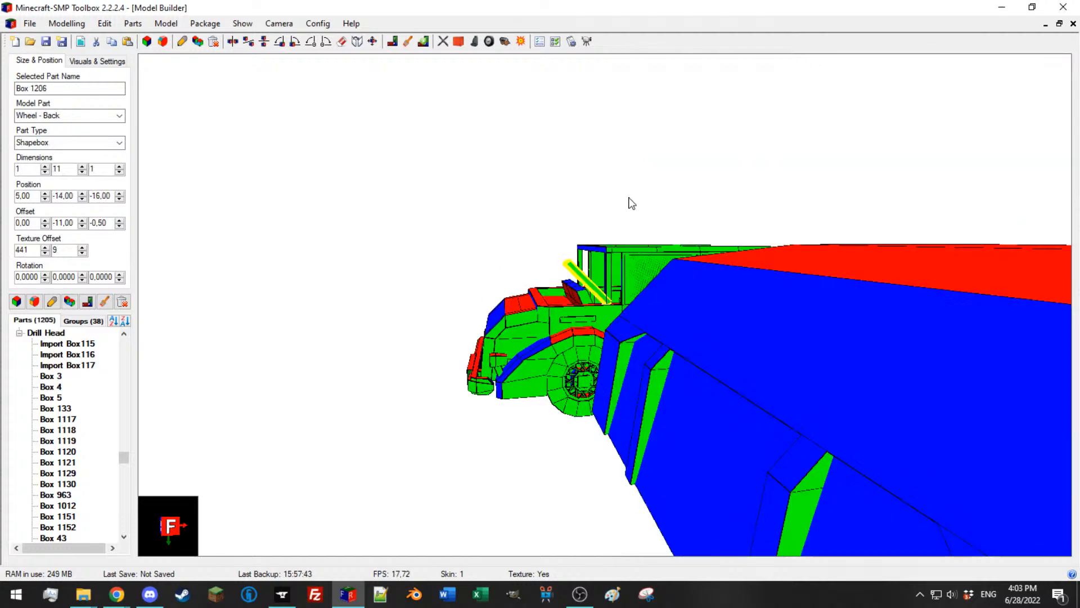
scroll(532, 232, "up", 6)
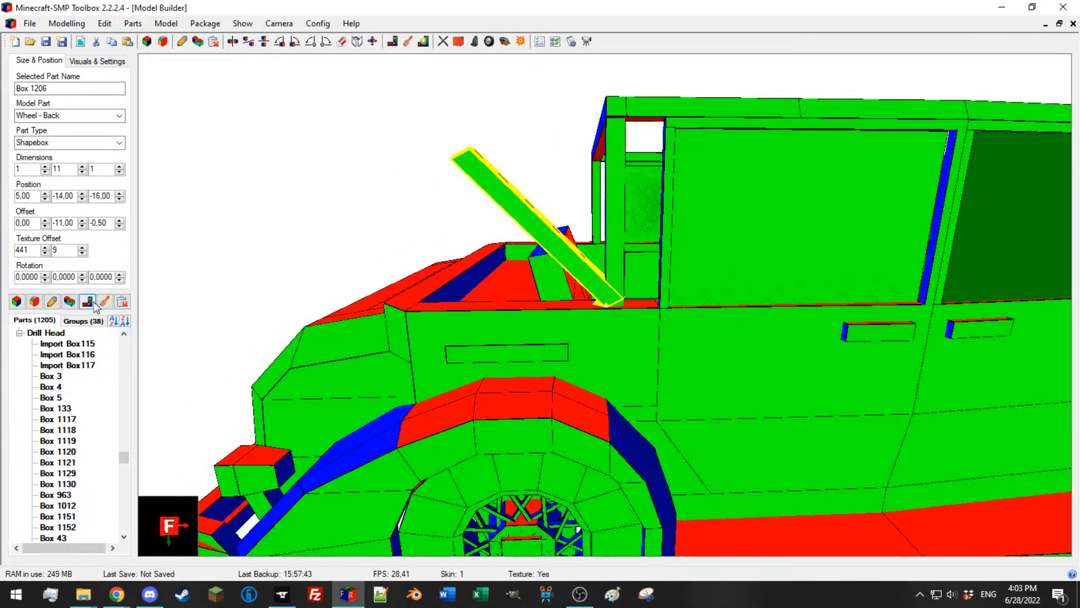
left_click(52, 302)
left_click_drag(37, 31, 1043, 165)
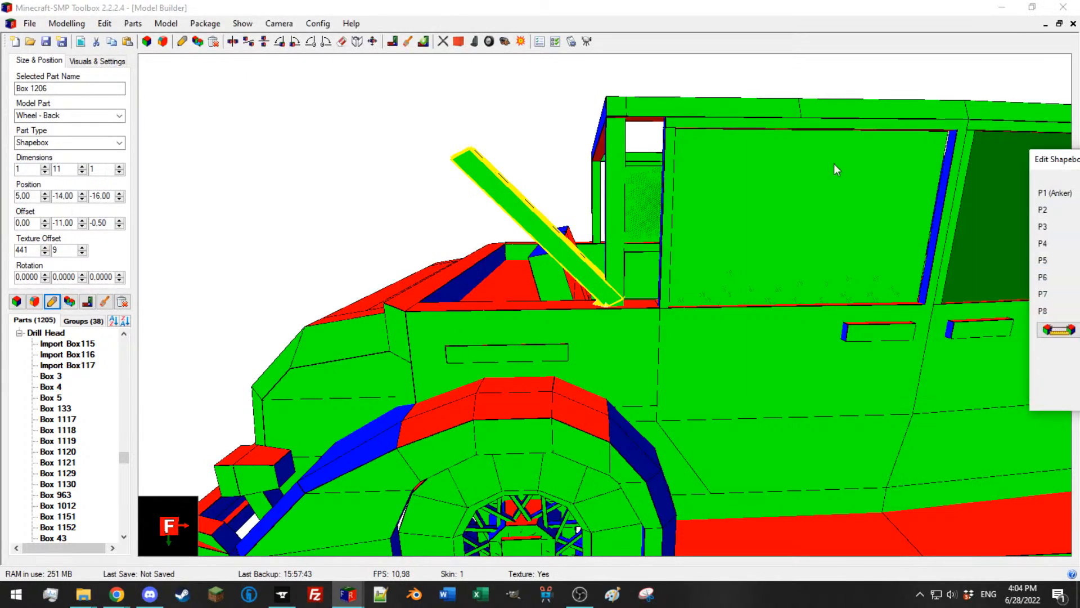
left_click(491, 189)
middle_click_drag(417, 139, 301, 193)
left_click(69, 302)
middle_click_drag(191, 263, 496, 188)
Step: Duplicate the rear crossbar and move the copy rearward to an X offset of -5
left_click(600, 115)
middle_click_drag(600, 115, 388, 195)
left_click(70, 301)
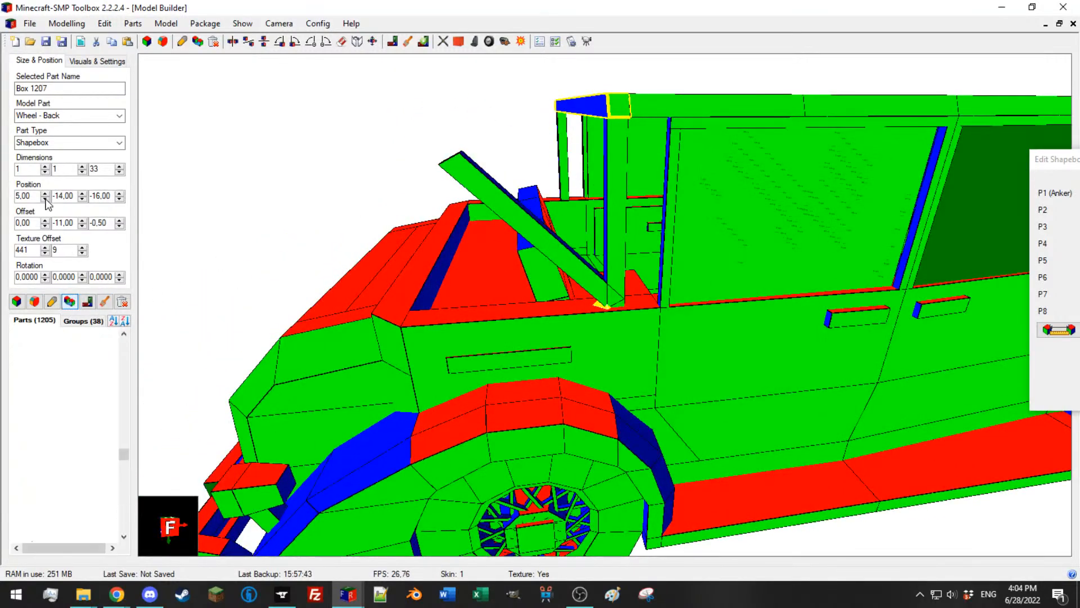
scroll(107, 225, "down", 1)
scroll(107, 225, "up", 3)
scroll(108, 225, "down", 2)
scroll(35, 225, "down", 6)
left_click(502, 198)
left_click(505, 118)
middle_click_drag(505, 142, 509, 145)
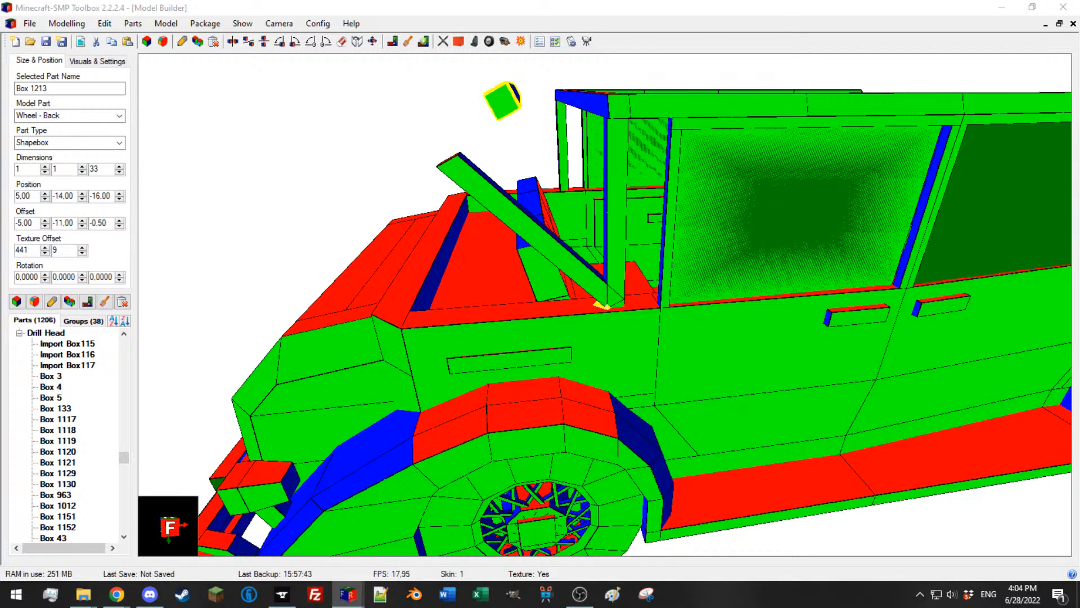
Step: Place the crossbar copy at the slanted post's upper end with X offset -8 and Y offset -9
left_click(45, 220)
left_click(45, 220)
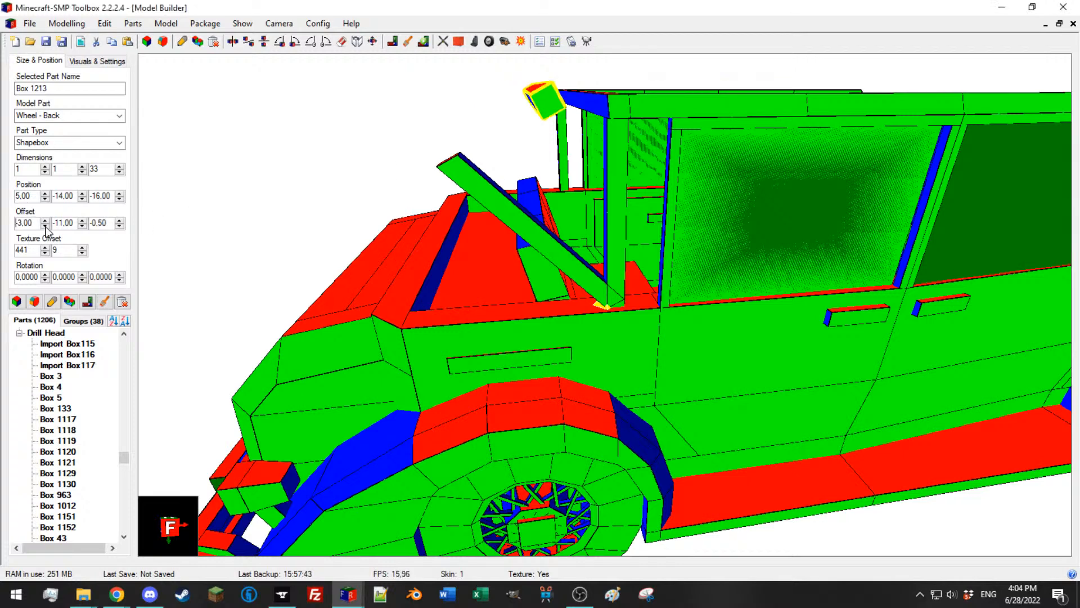
left_click(45, 226)
left_click(45, 226)
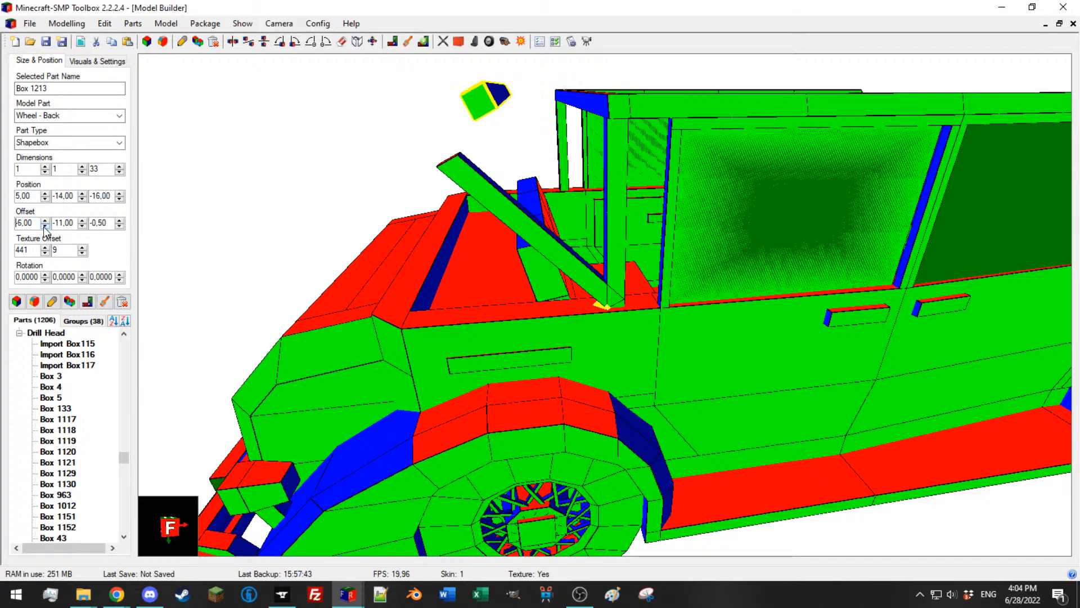
left_click(45, 226)
left_click(45, 226)
left_click(82, 220)
left_click(82, 220)
mouse_move(411, 193)
middle_mouse_down()
mouse_move(440, 189)
mouse_move(415, 197)
mouse_move(415, 184)
mouse_move(423, 191)
middle_mouse_up()
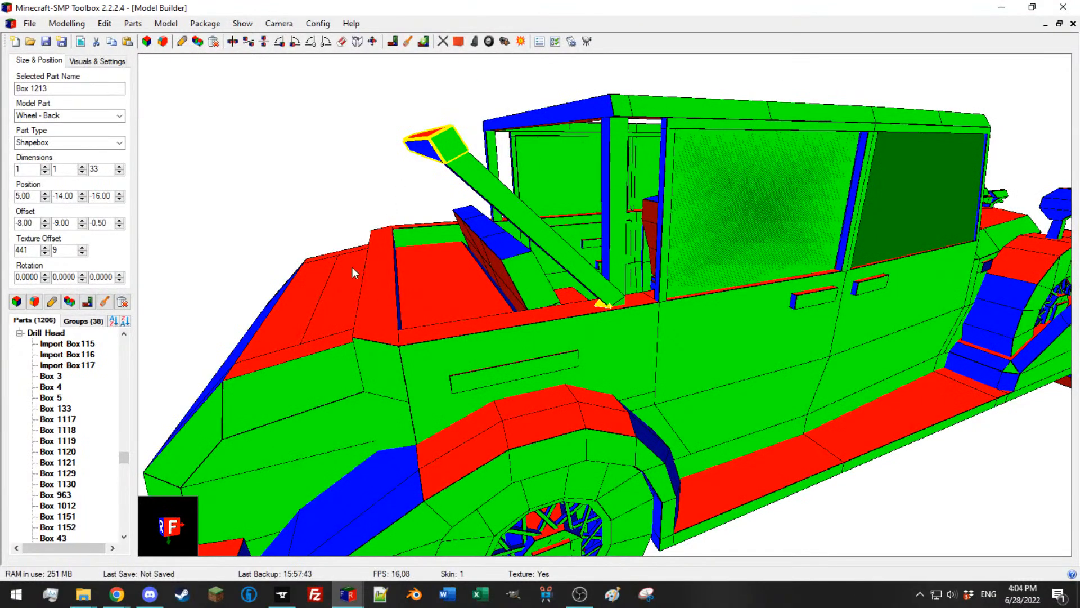
middle_click_drag(454, 174, 424, 199)
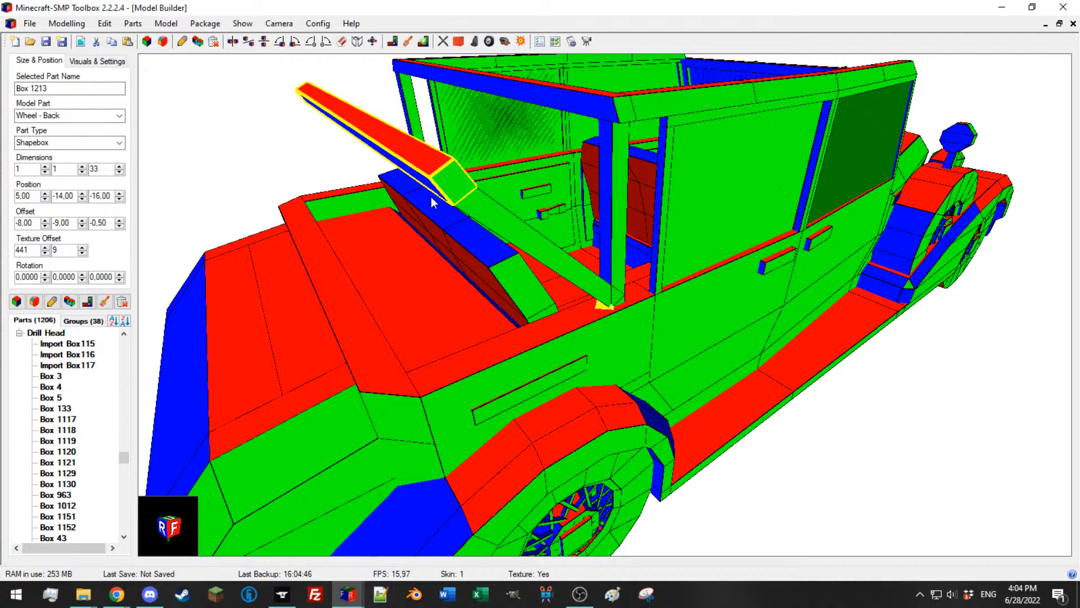
middle_click_drag(566, 142, 549, 138)
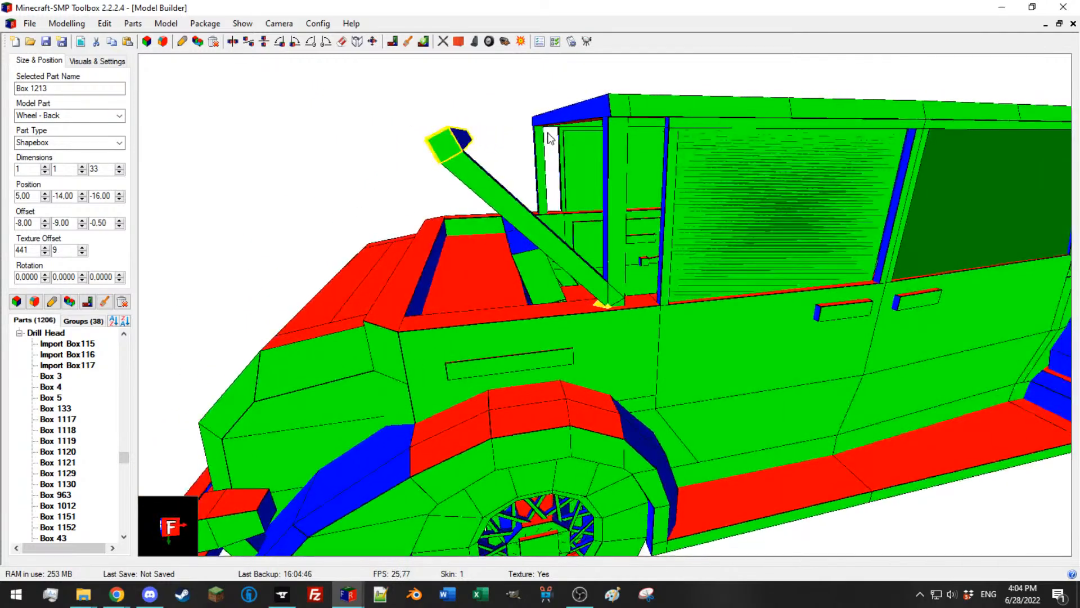
middle_click_drag(434, 174, 435, 180)
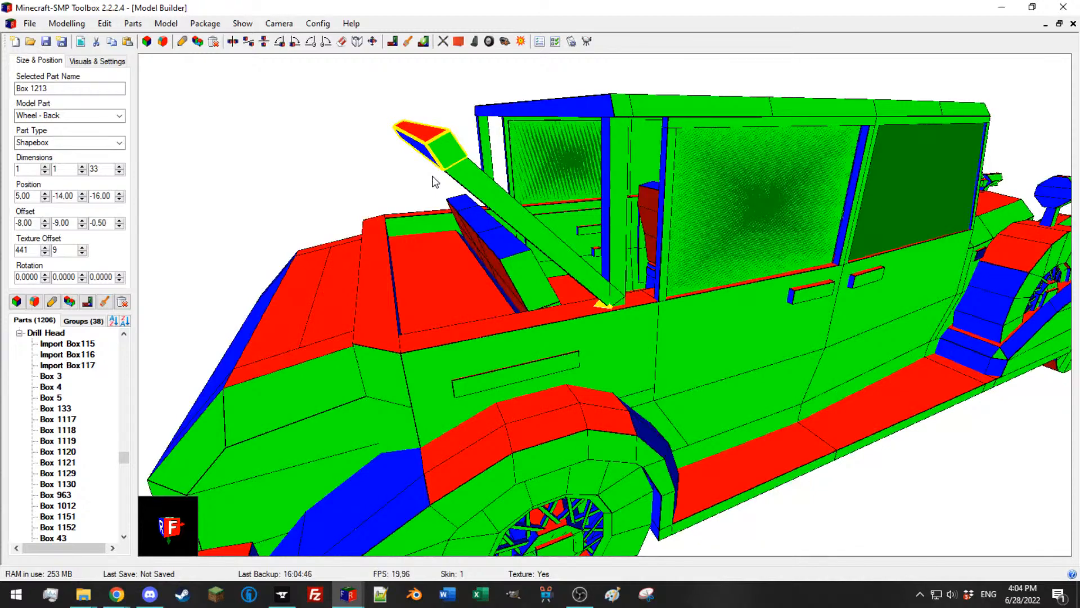
mouse_move(435, 181)
middle_mouse_down()
mouse_move(462, 169)
mouse_move(434, 176)
mouse_move(448, 175)
middle_mouse_up()
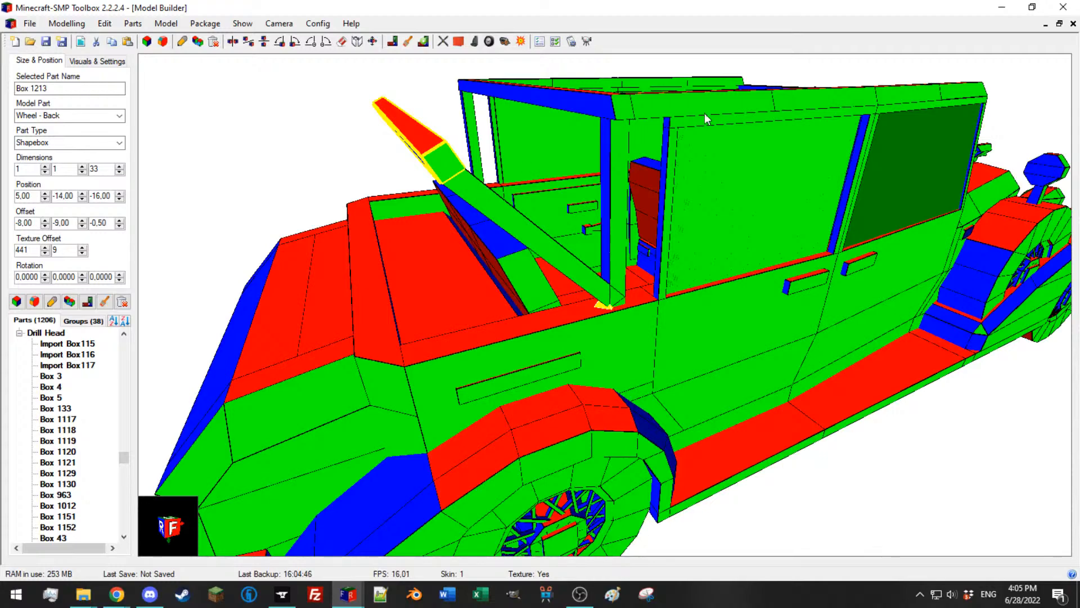
middle_click_drag(463, 214, 491, 196)
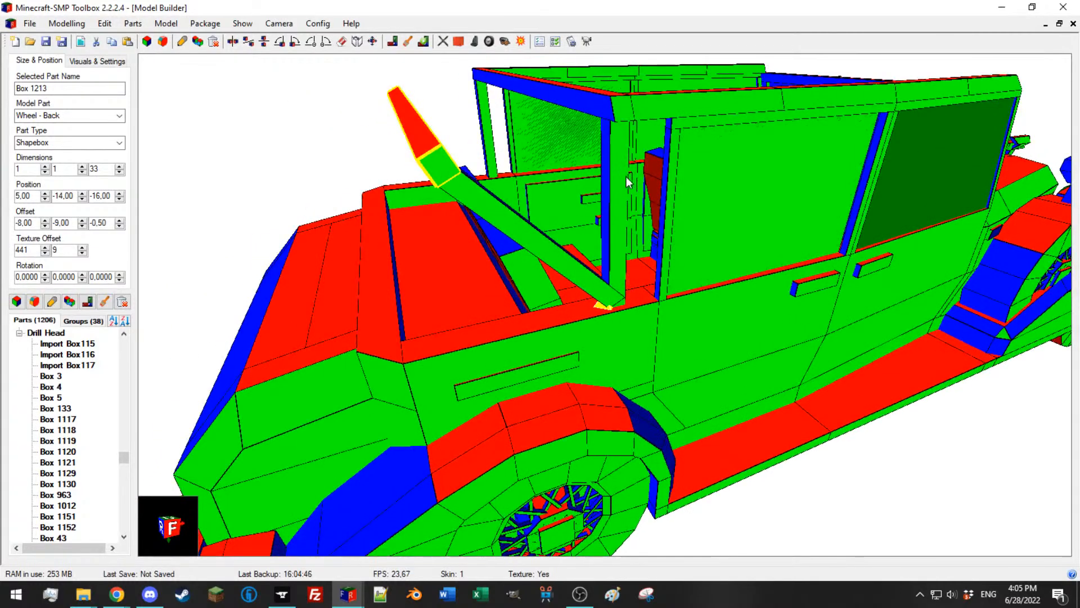
Step: Duplicate the vertical rear post with a Z rotation of 45 and extend the copy's upper end toward the crossbar copy
left_click(623, 142)
middle_click_drag(602, 148, 583, 145)
left_click(70, 303)
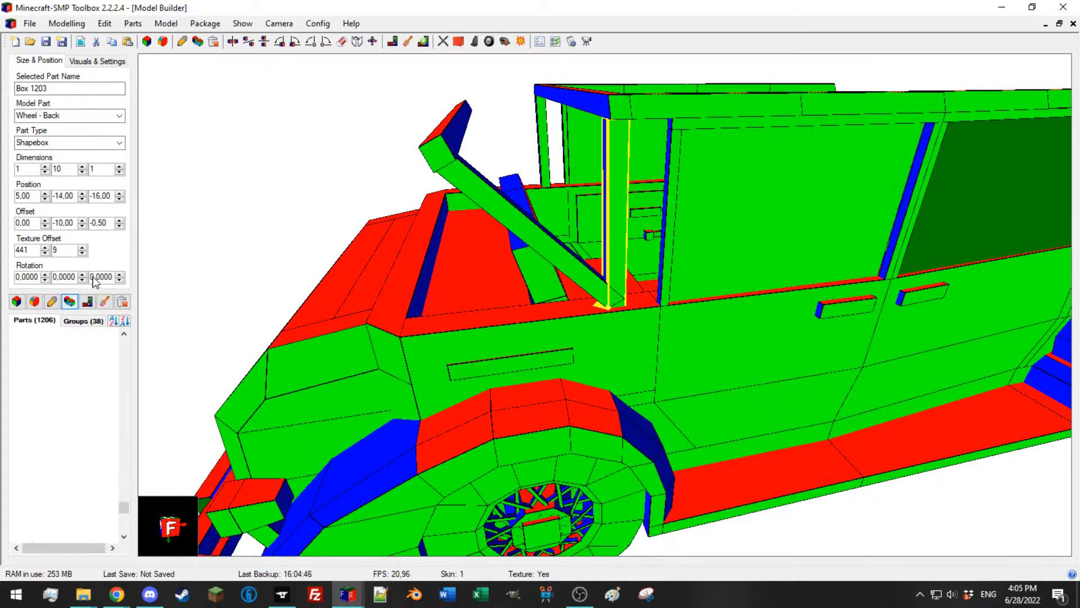
type("45")
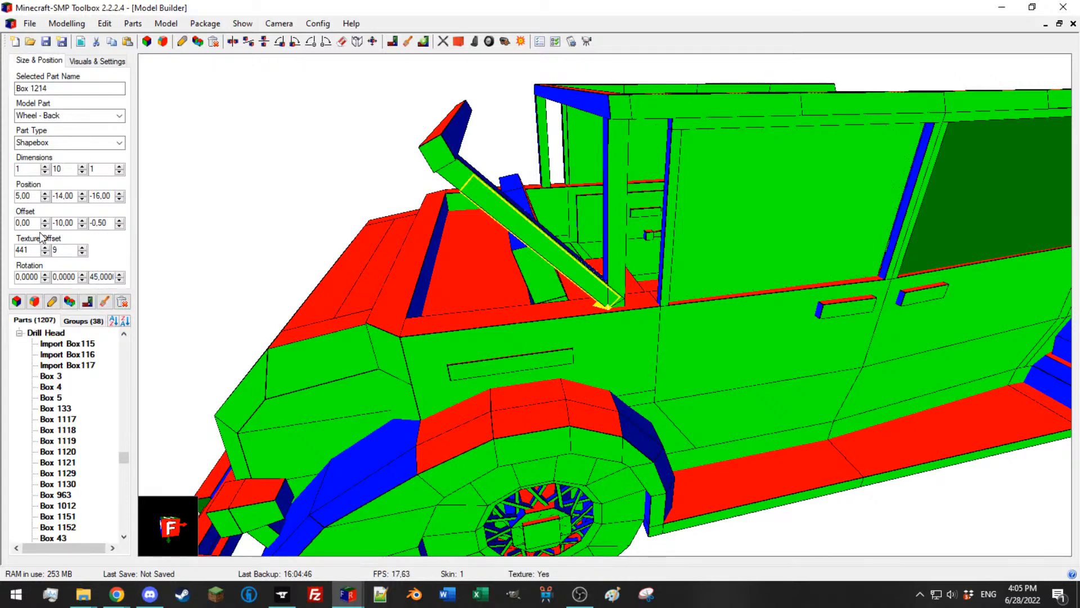
left_click(82, 225)
left_click(82, 225)
left_click(82, 167)
left_click(82, 167)
Step: Duplicate the original rear crossbar with a Z rotation of 45 and set the copy's Y offset to -13
left_click_drag(386, 152, 393, 121)
left_click(396, 108)
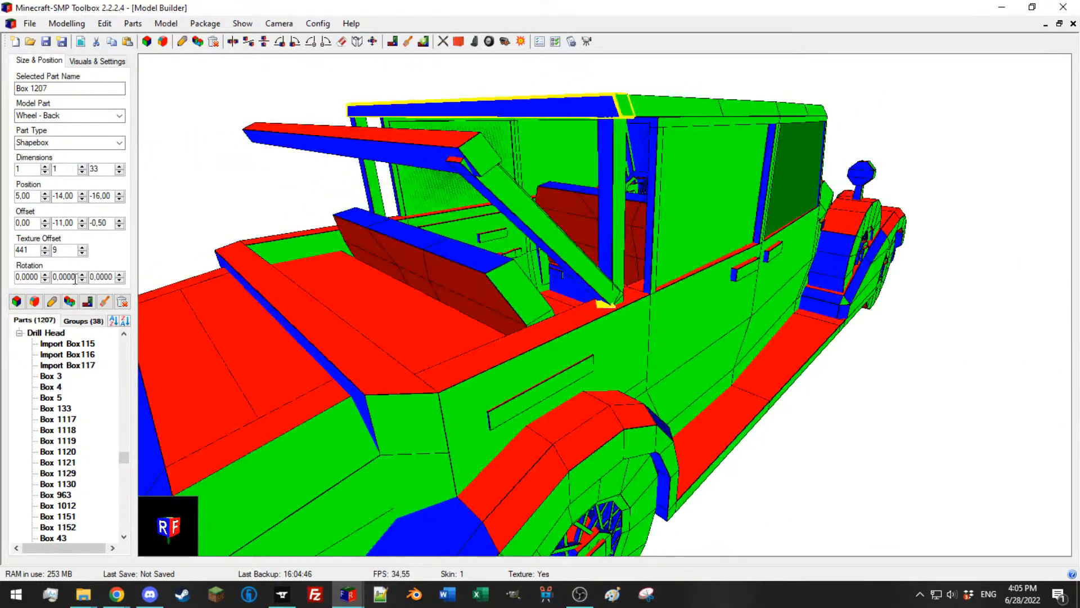
left_click(70, 302)
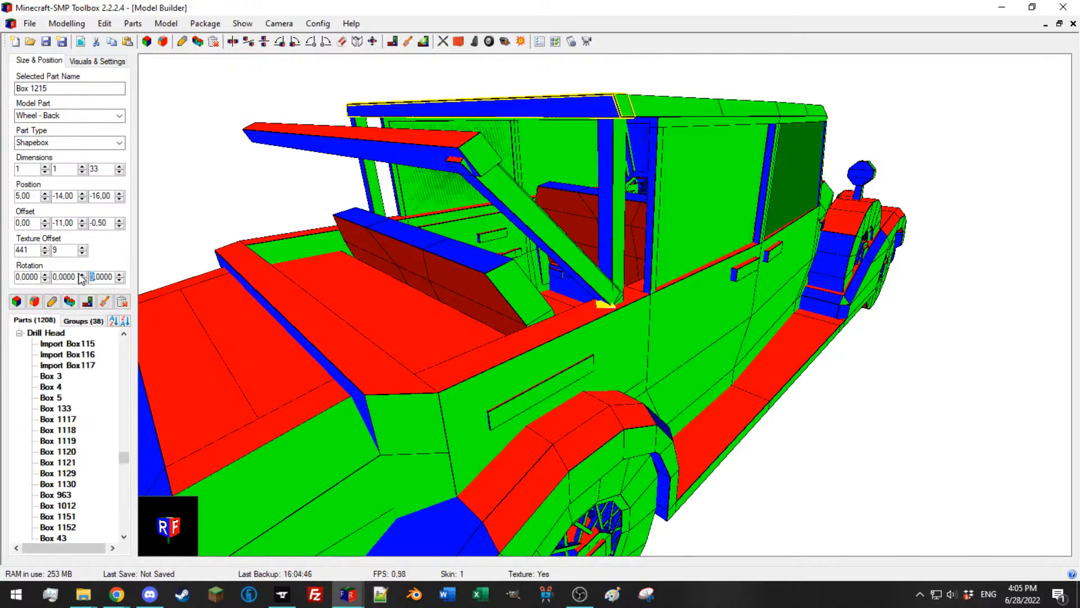
type("45")
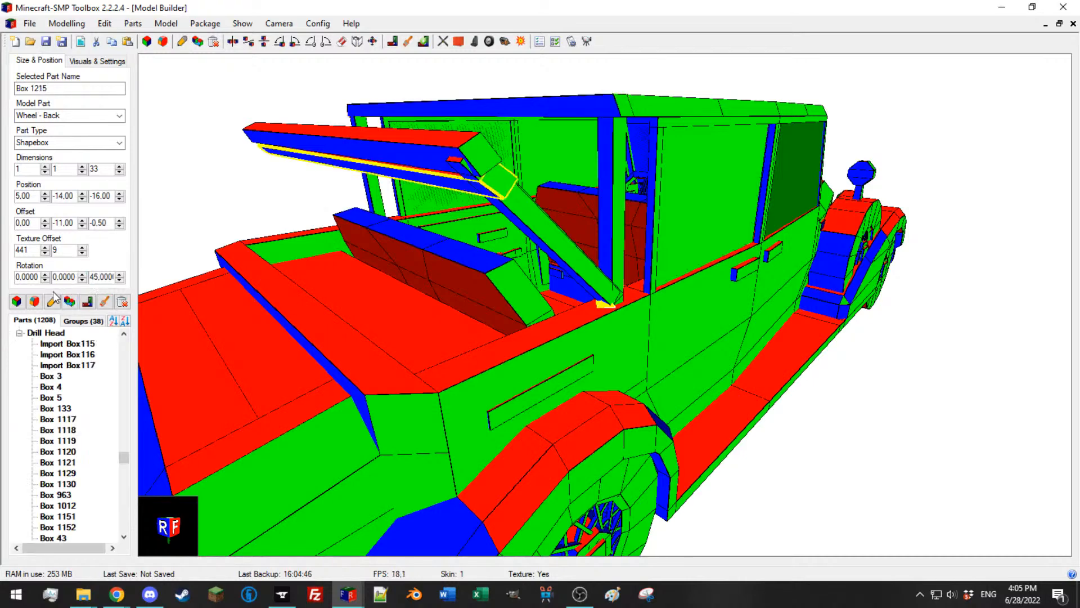
left_click(82, 225)
left_click(82, 226)
left_click_drag(325, 189, 508, 148)
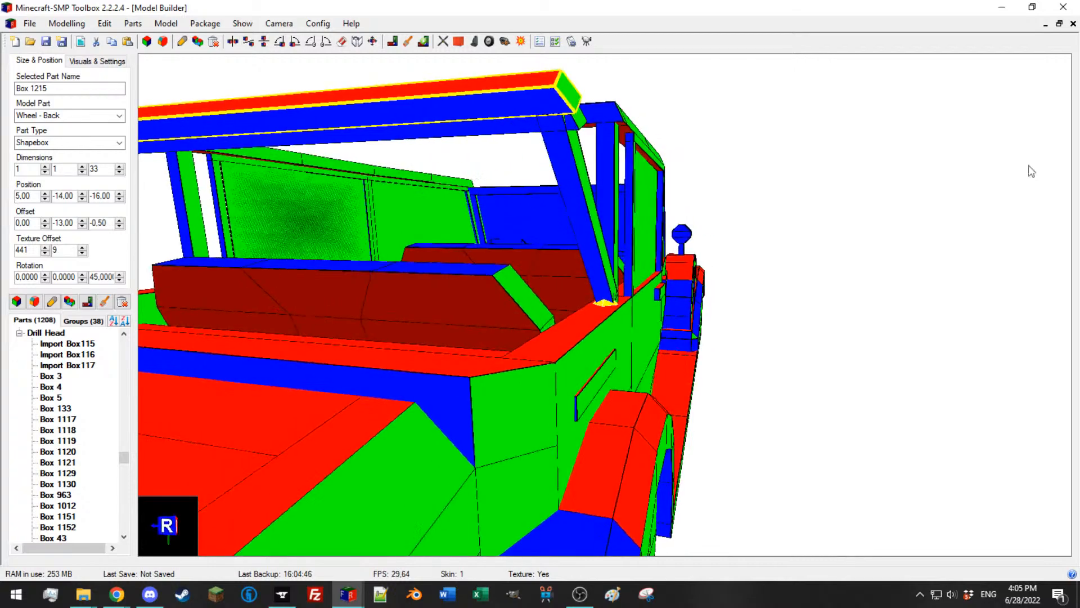
left_click_drag(693, 218, 633, 241)
left_click_drag(512, 249, 495, 248)
Step: Move the unrotated crossbar copy and its slanted post sideways along Z, away from the car to the separate roof assembly
left_click(432, 178)
left_click_drag(432, 178, 609, 295)
scroll(401, 169, "up", 3)
left_click_drag(401, 169, 452, 151)
scroll(411, 175, "down", 5)
scroll(419, 140, "up", 2)
scroll(102, 195, "down", 14)
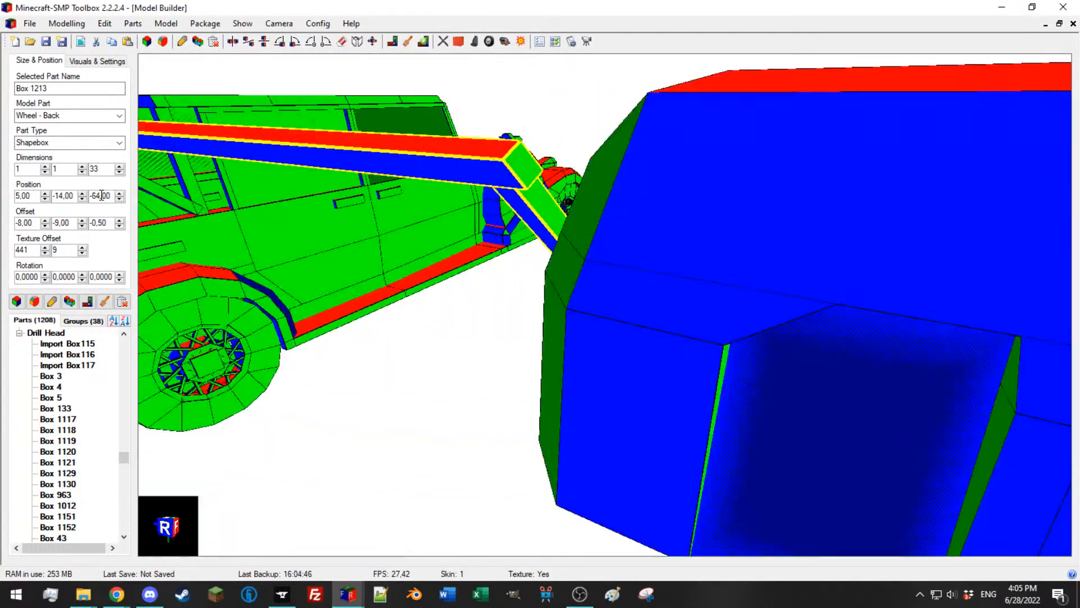
scroll(102, 196, "down", 20)
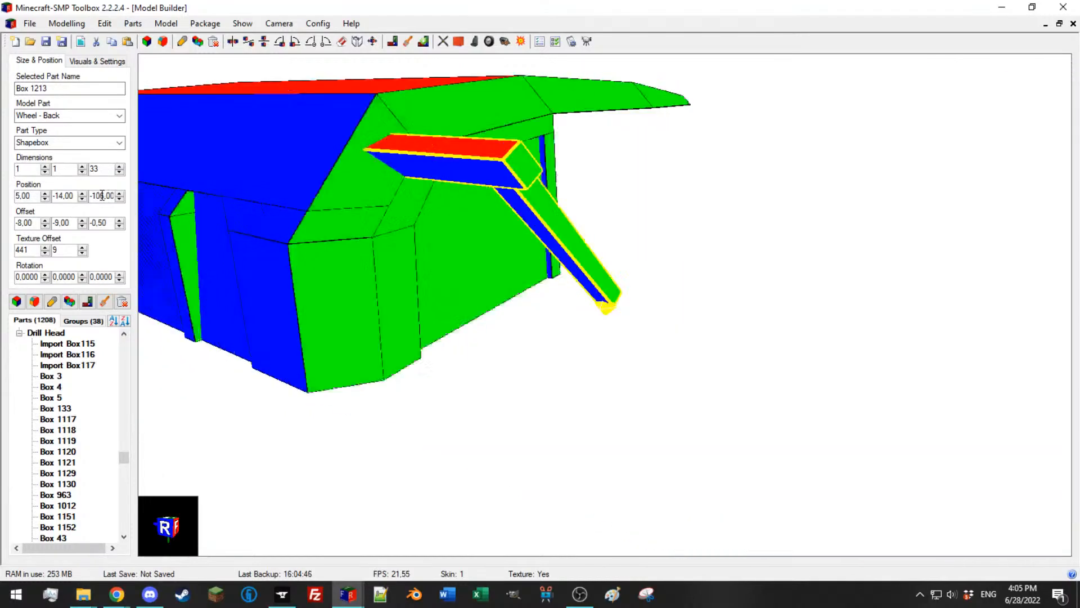
scroll(621, 231, "down", 5)
Step: Bring the separate roof's front crosspiece onto the top of the windshield by setting its Z position to -15
left_click(285, 239)
scroll(636, 242, "up", 5)
left_click_drag(641, 243, 604, 232)
left_click_drag(418, 162, 551, 271)
scroll(497, 181, "down", 5)
left_click(420, 347)
scroll(420, 348, "down", 5)
left_click_drag(422, 346, 483, 301)
scroll(510, 315, "up", 6)
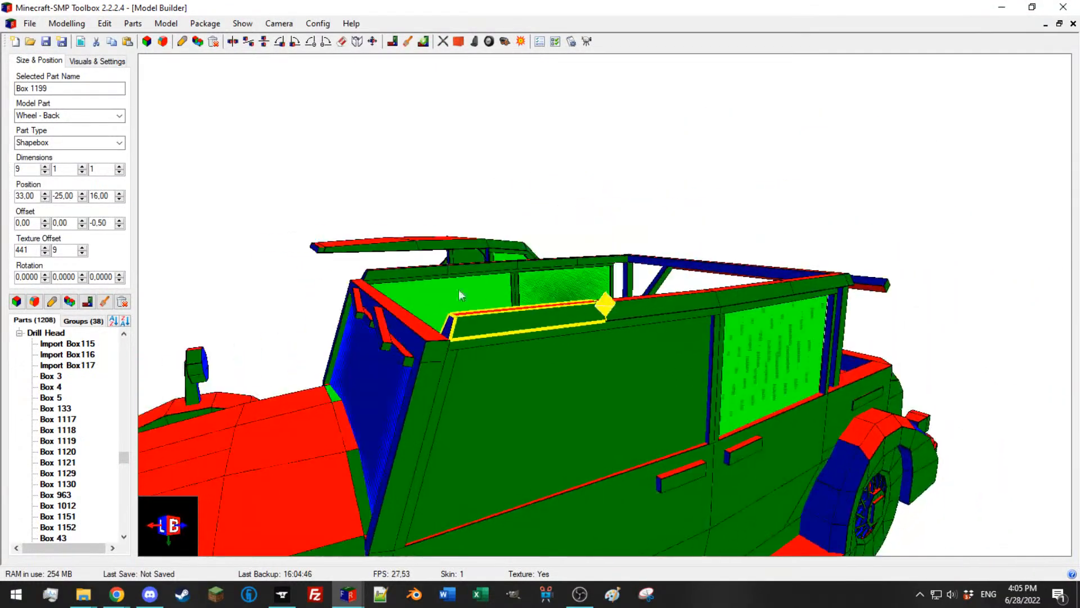
double_click(318, 251)
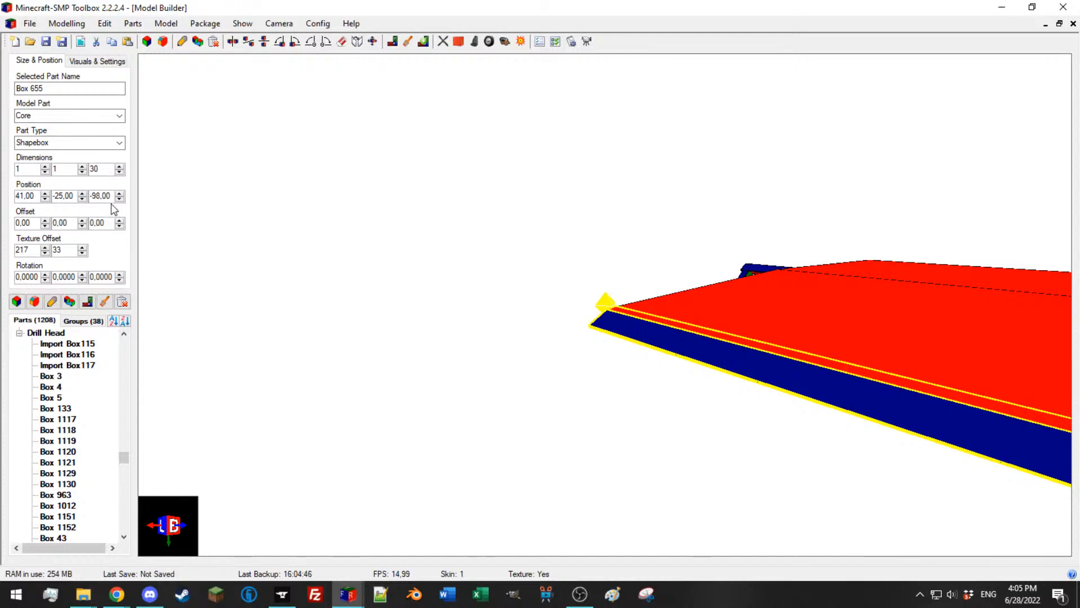
scroll(106, 201, "up", 20)
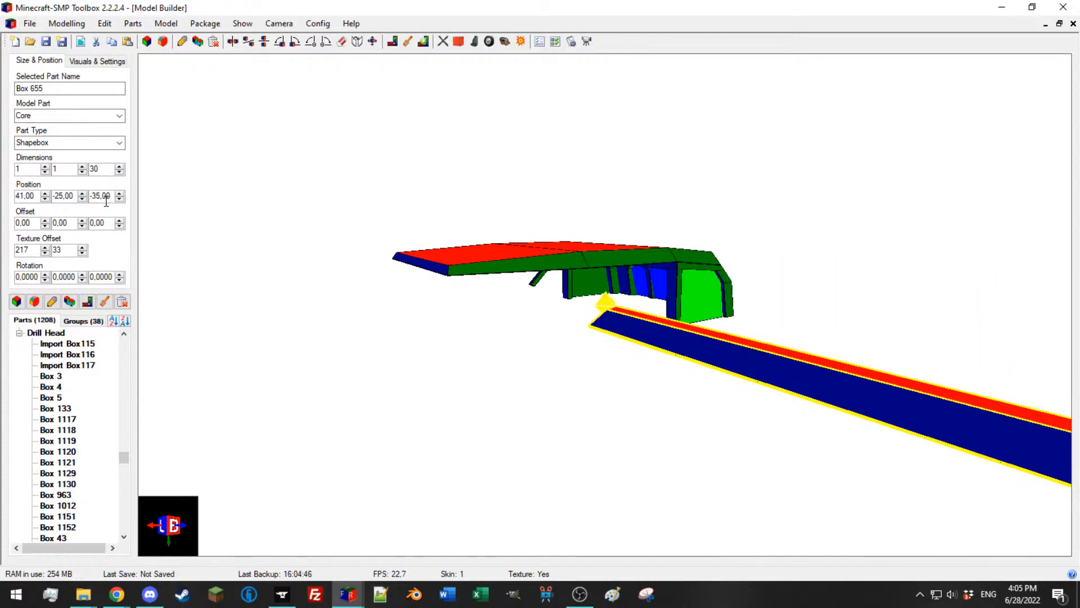
left_click_drag(302, 238, 592, 274)
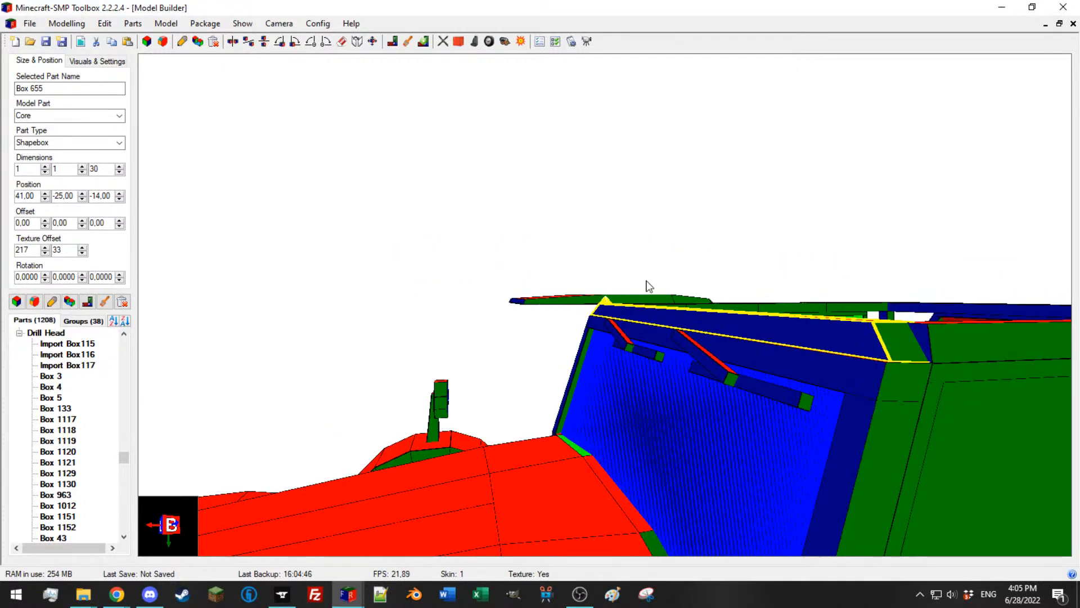
left_click_drag(805, 327, 707, 316)
key("Down")
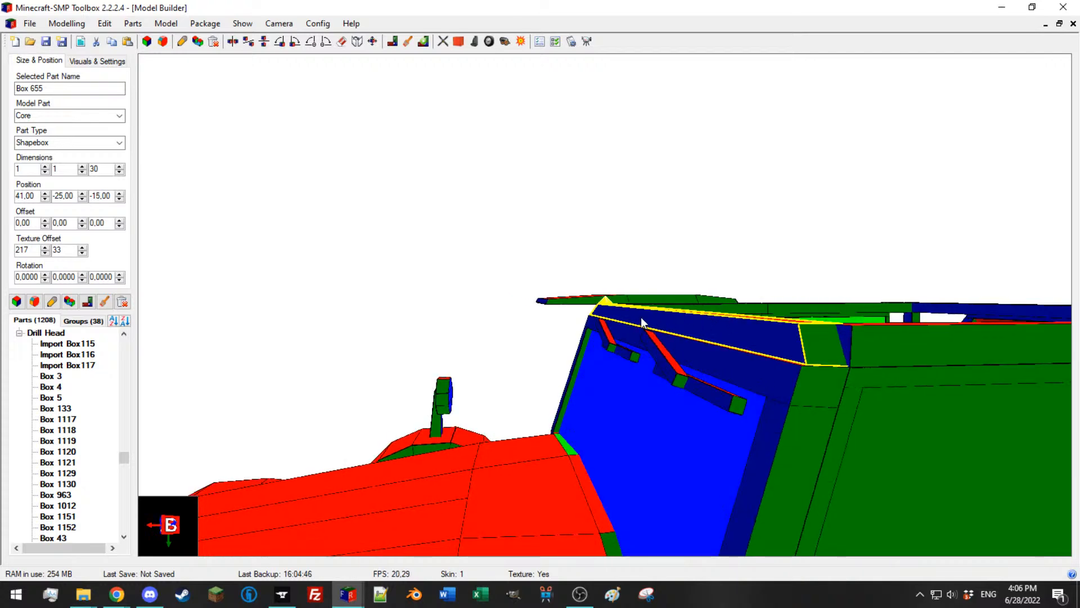
left_click_drag(637, 317, 630, 319)
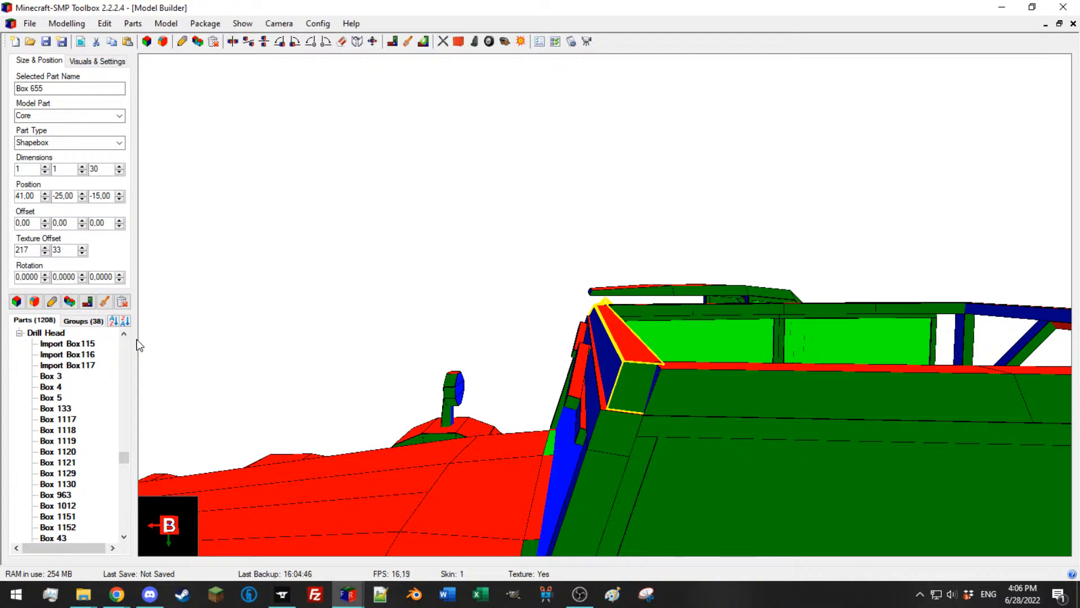
Step: Set the windshield crosspiece's shapebox X values to -0.333 for P5 and P8 and 0.333 for P6 and P7
left_click(53, 304)
left_click(123, 149)
type("-0,333333")
left_click(125, 180)
key("BackSpace")
left_click(125, 198)
key("Return")
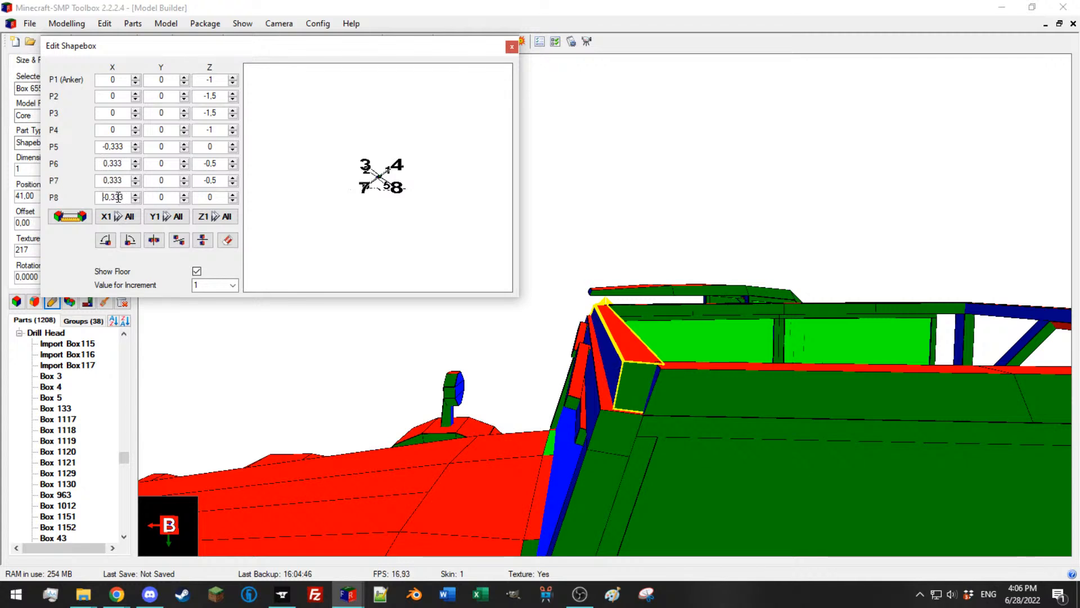
Step: Check the shapebox values of the windshield bar below, and try an X value of 0.667 for P5 on the crosspiece
double_click(116, 147)
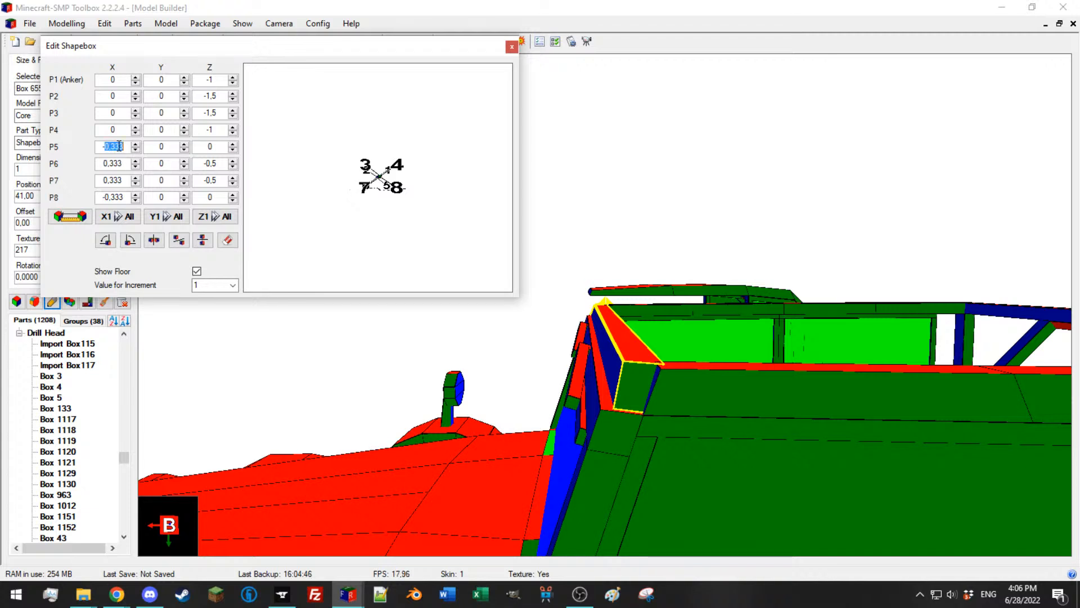
left_click(615, 389)
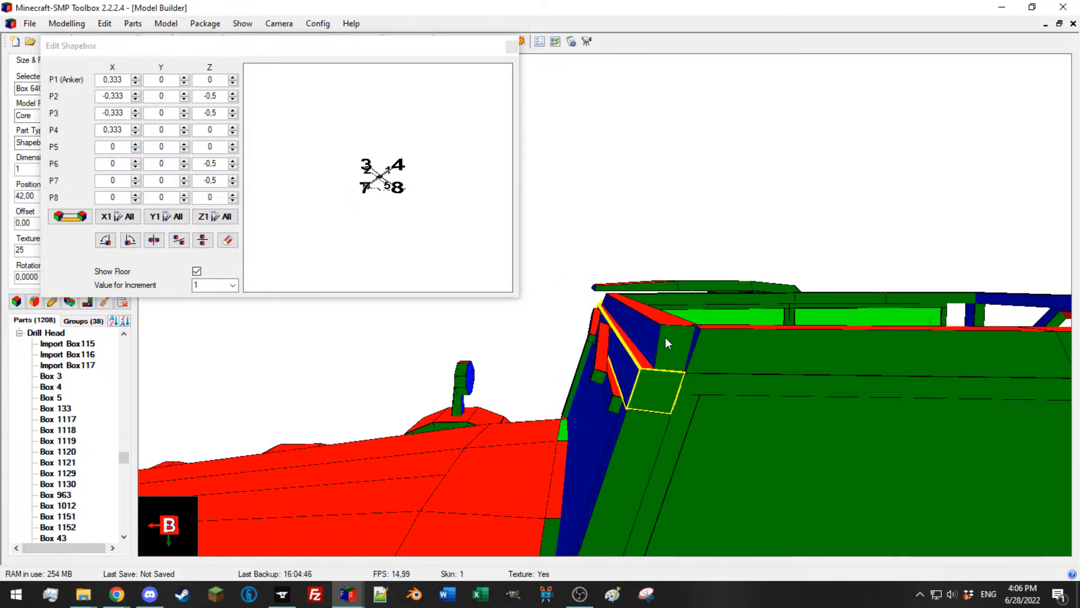
left_click(665, 336)
left_click(107, 147)
key("BackSpace")
left_click(98, 164)
type("-")
key("BackSpace")
left_click(136, 143)
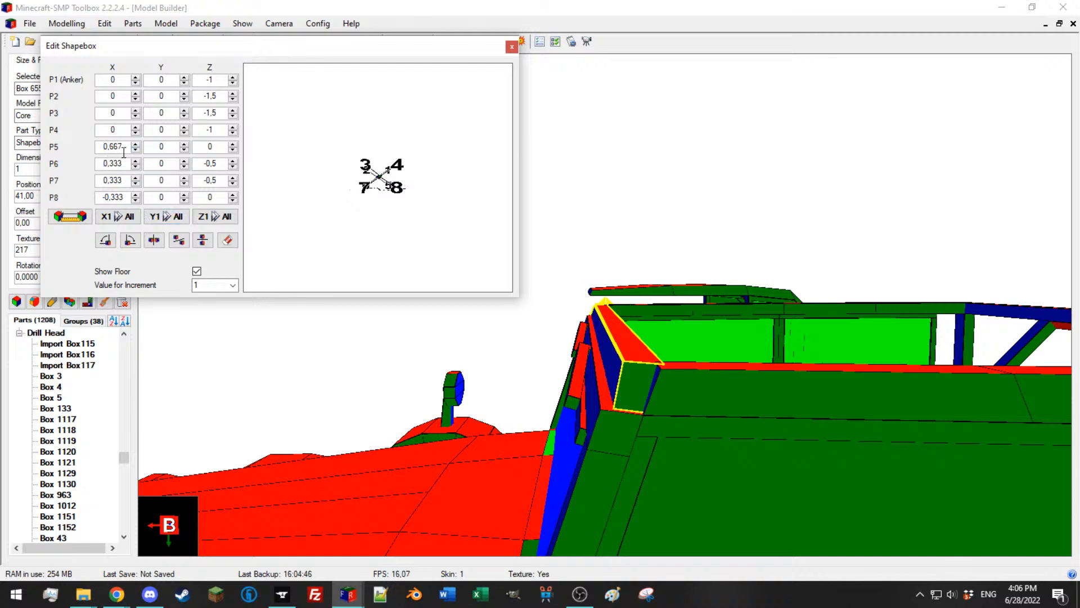
Step: Reset all of the windshield crosspiece's X values to 0 and set P7's X value to 0.666
left_click(115, 217)
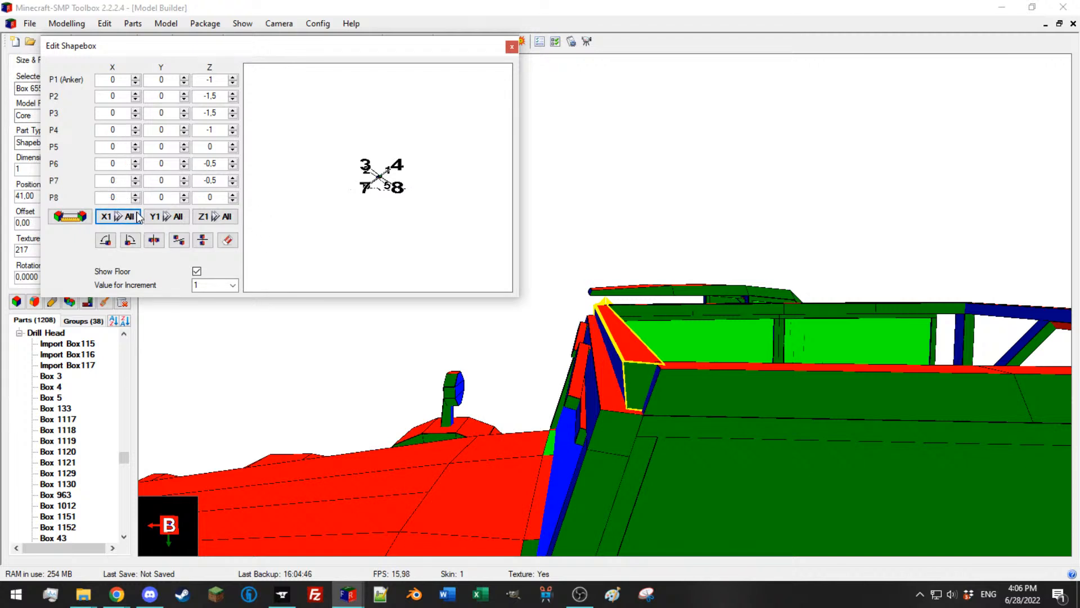
left_click(135, 195)
left_click(135, 200)
left_click_drag(320, 184, 346, 189)
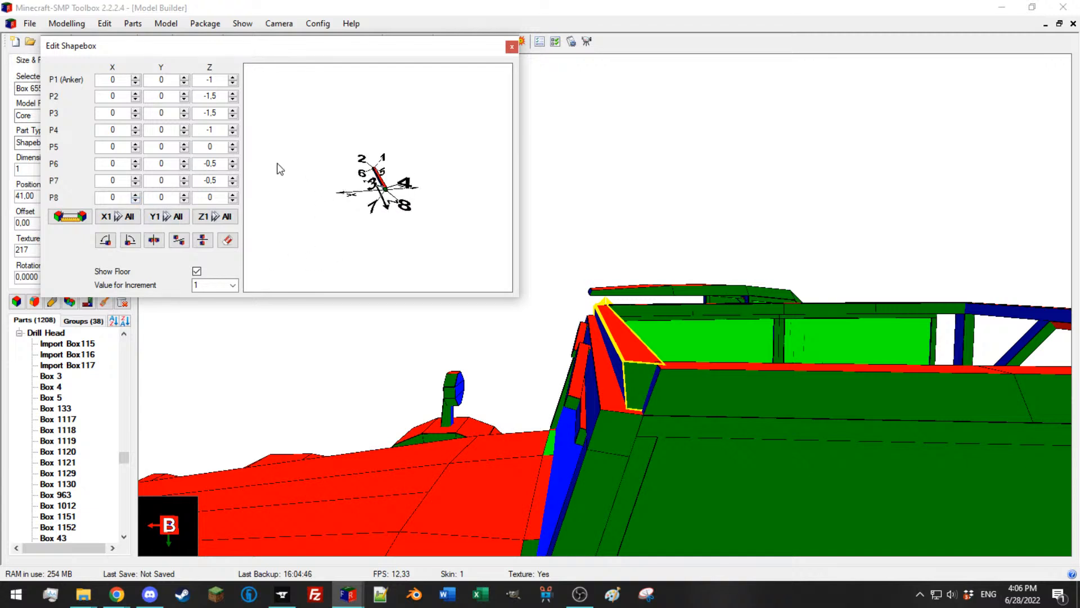
left_click(135, 178)
double_click(113, 180)
type("0,666")
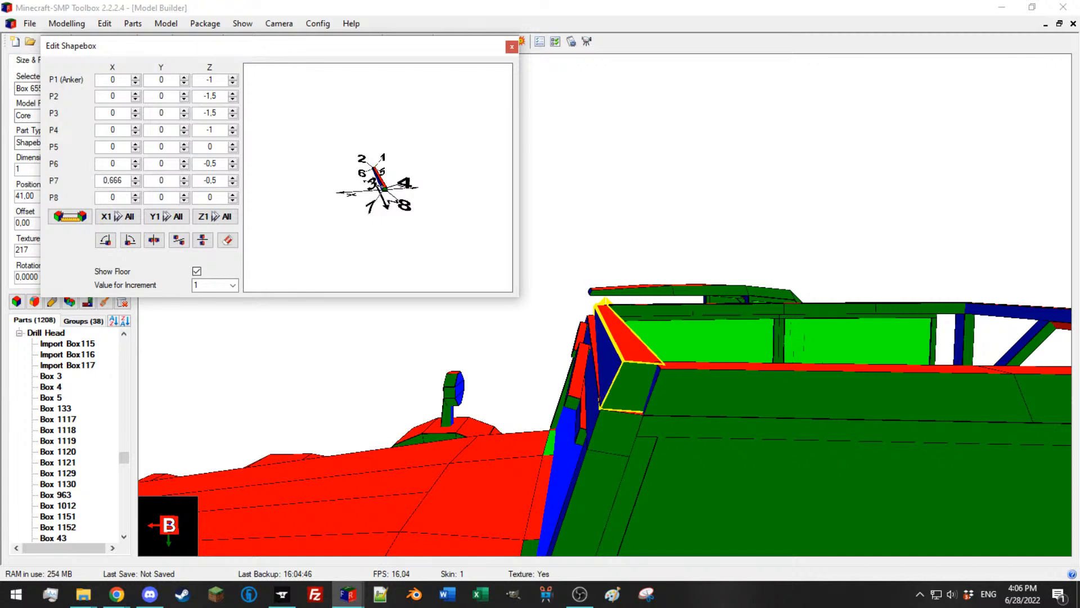
Step: Set the crosspiece's X values to 0.666 for P6 and -0.666 for P5 and P8
double_click(114, 180)
key("ctrl+c")
double_click(113, 163)
key("ctrl+v")
double_click(113, 146)
type("-")
key("ctrl+v")
double_click(114, 197)
type("-")
key("ctrl+v")
left_click_drag(671, 256, 664, 252)
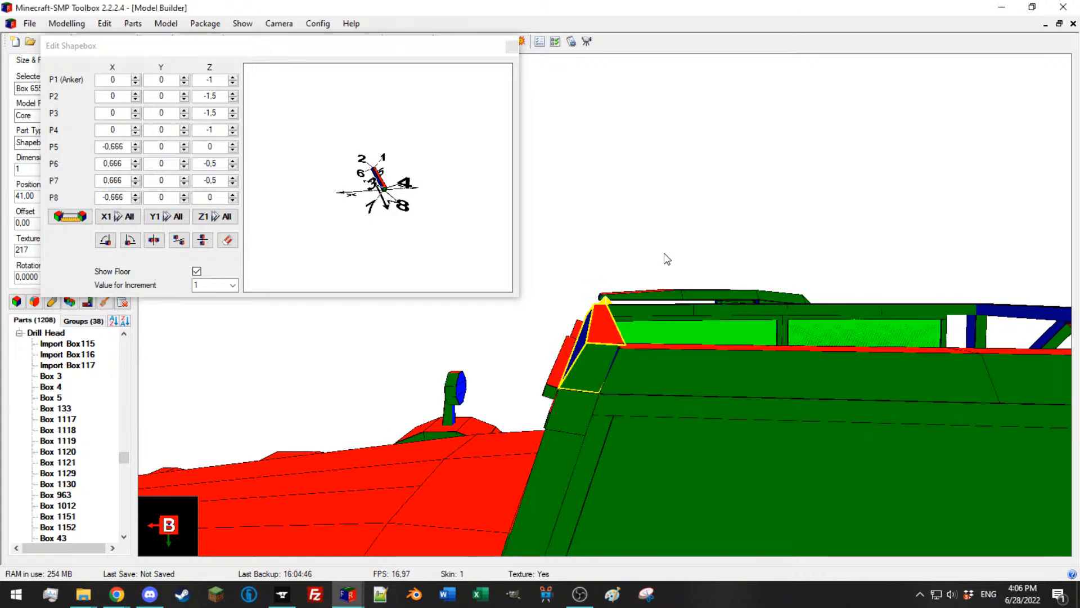
Step: Check the front side rail segment's shapebox values and set the windshield crosspiece's P3 X value to 0.167
double_click(632, 356)
left_click_drag(473, 318, 496, 316)
double_click(116, 114)
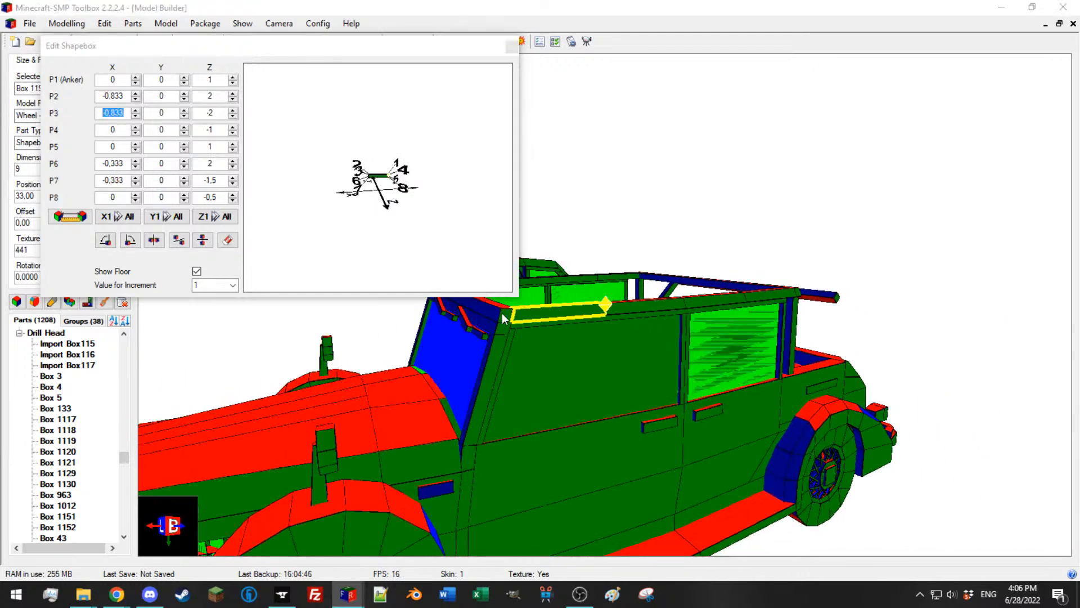
double_click(499, 316)
left_click(122, 113)
left_click_drag(126, 114, 15, 101)
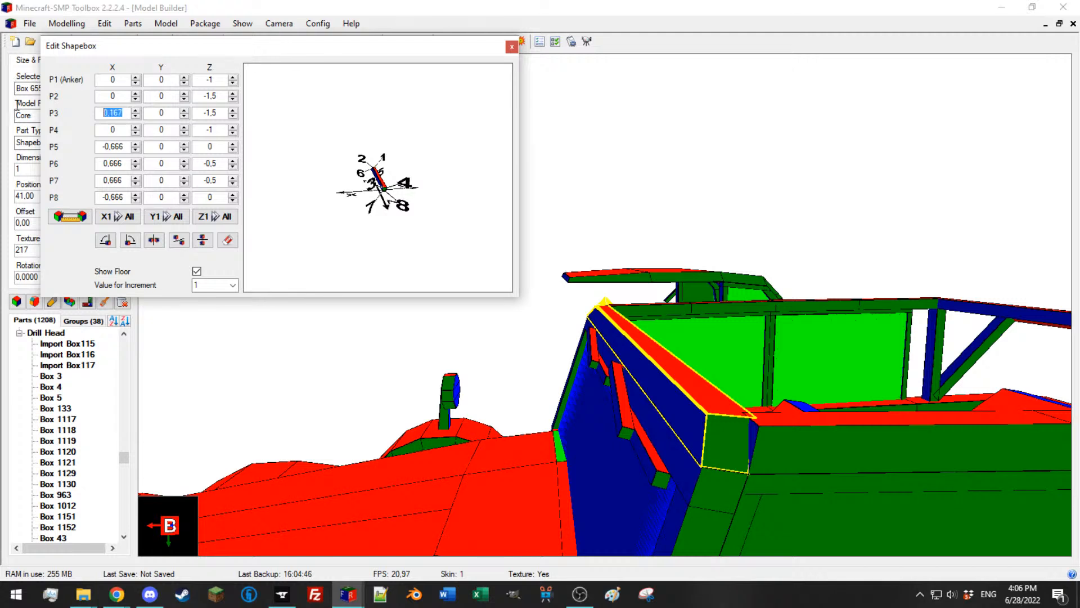
key("ctrl+c")
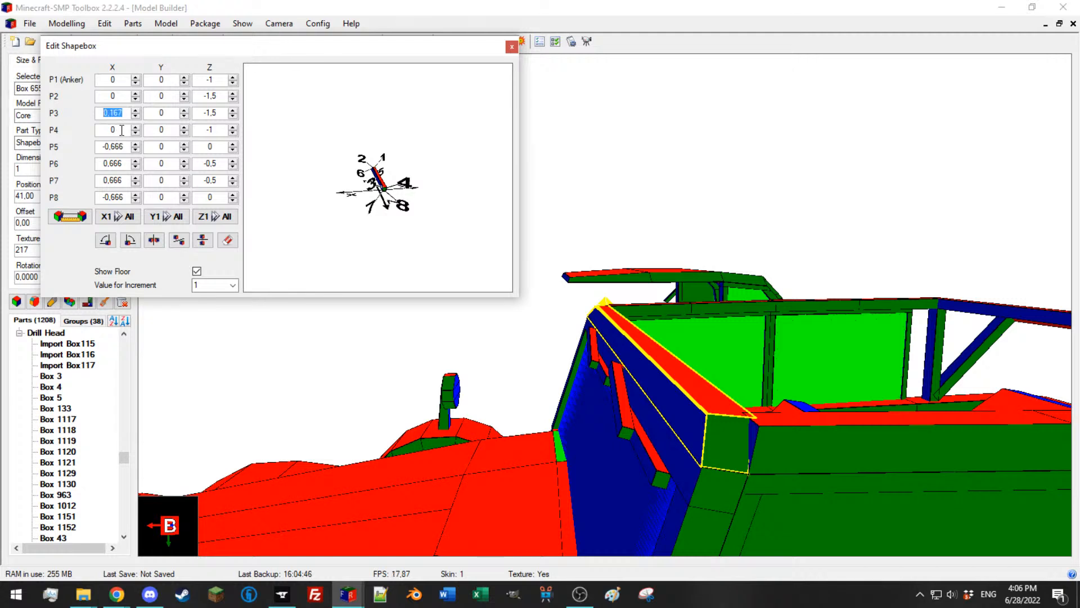
Step: Set the windshield crosspiece's shapebox X values to 0.167 for P2 and -0.167 for P1 and P4
left_click_drag(121, 130, 52, 120)
key("ctrl+v")
key("ctrl+v")
left_click_drag(122, 96, 26, 88)
key("ctrl+v")
left_click(103, 81)
type("-")
left_click(103, 130)
type("-")
Step: Using a 0.5 increment, set the crosspiece's shapebox Z values to -0.5 for P1 and P4 and -1 for P2 and P3
left_click_drag(683, 334, 583, 261)
left_click(232, 285)
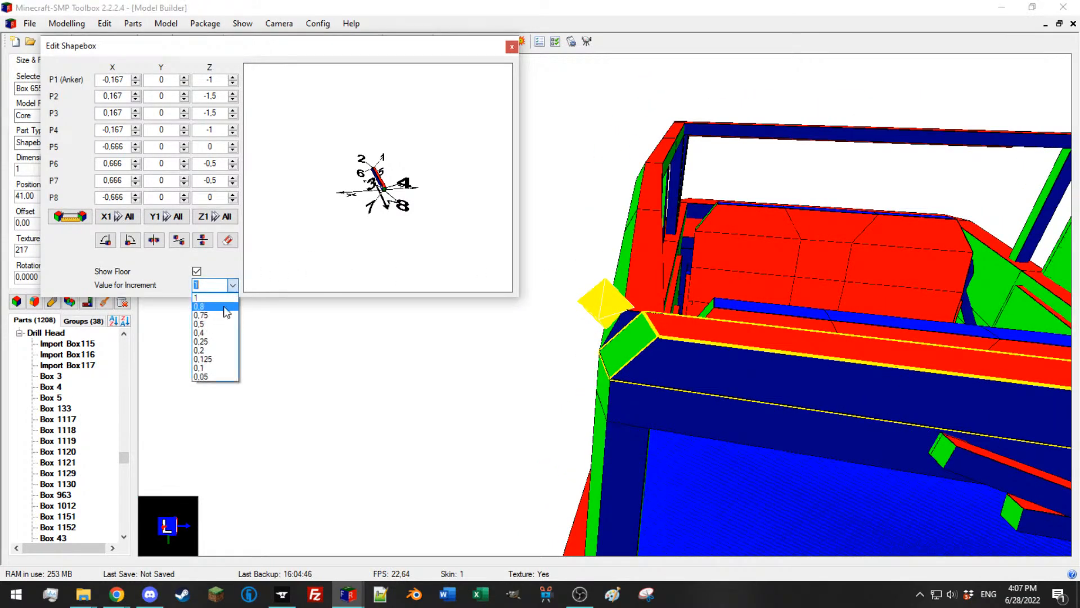
left_click(217, 324)
left_click(233, 178)
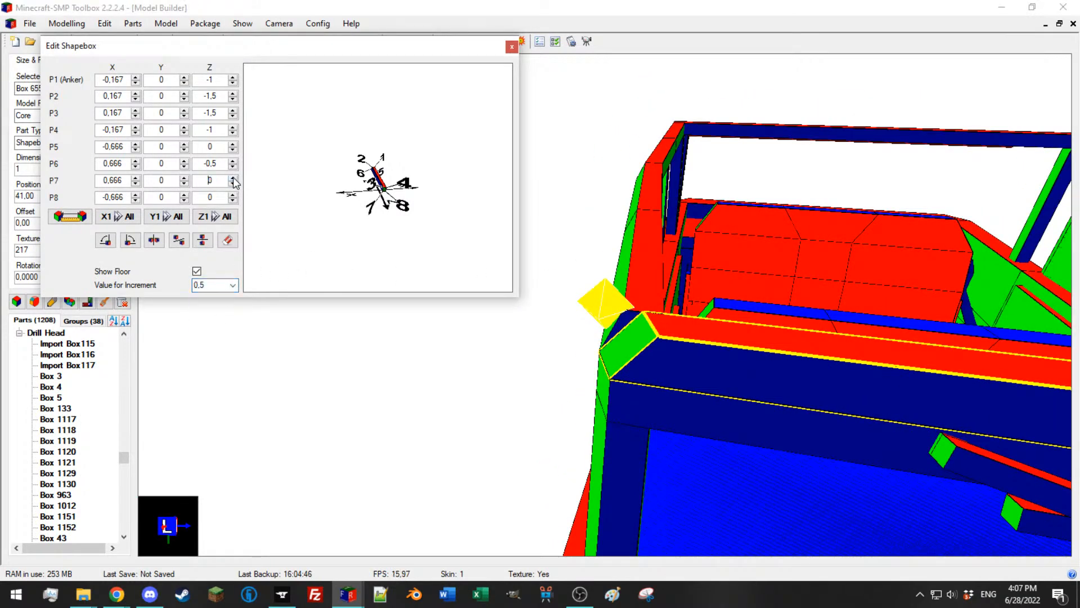
left_click(233, 160)
left_click(234, 177)
left_click(233, 127)
left_click(233, 109)
left_click(232, 93)
left_click(233, 76)
scroll(779, 283, "down", 5)
left_click_drag(779, 285, 654, 341)
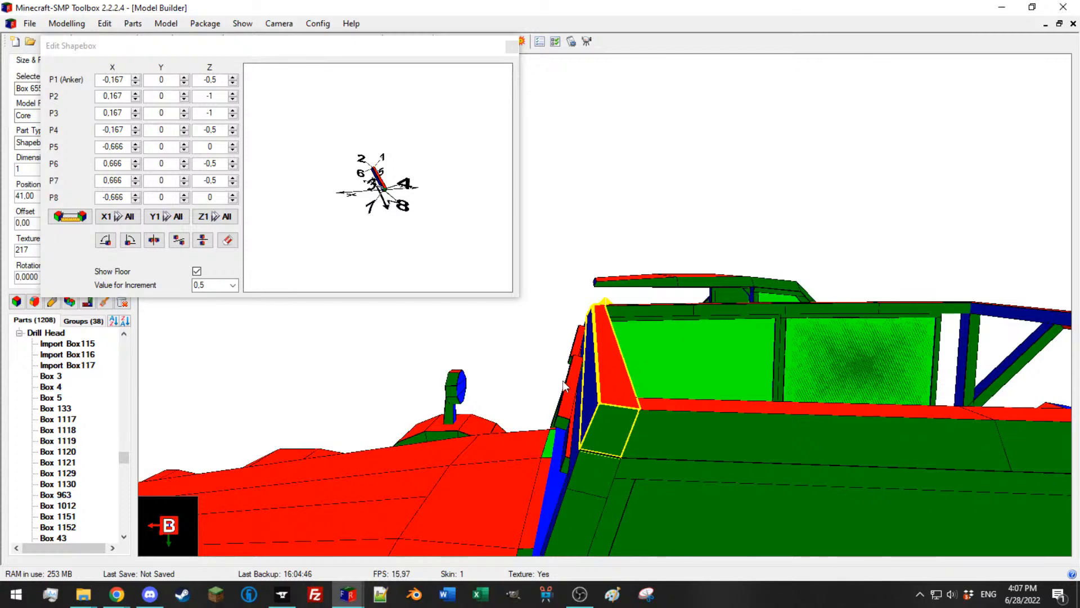
scroll(751, 341, "down", 4)
left_click_drag(752, 341, 647, 295)
scroll(619, 308, "down", 4)
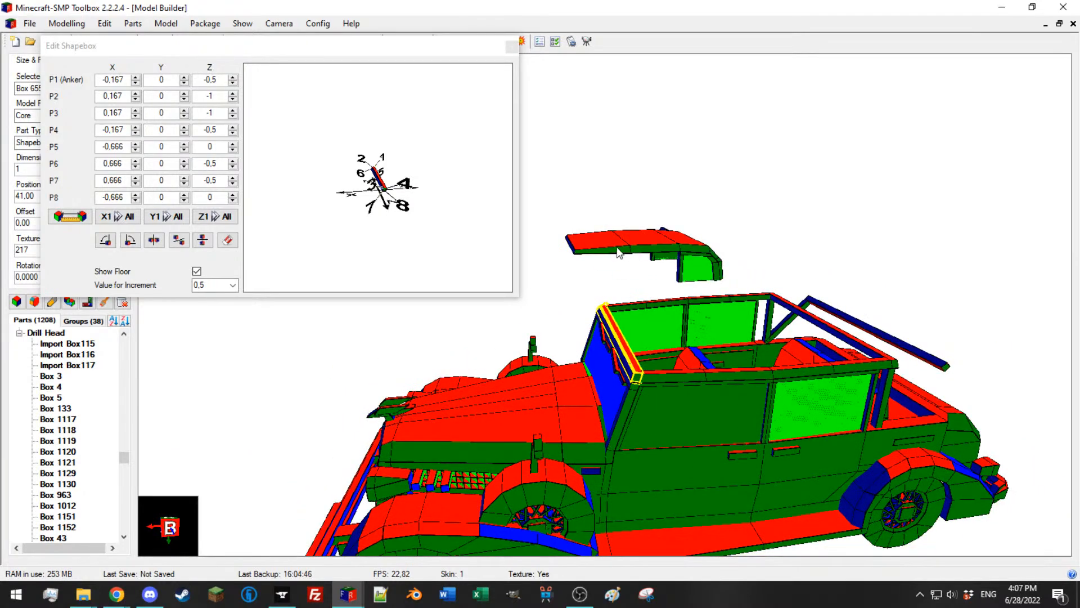
left_click_drag(345, 43, 524, 88)
left_click(692, 92)
Step: Duplicate the front side rail segment beside the windshield and set the copy's offset to -1 in Y and 0.5 in Z
left_click_drag(760, 324, 614, 300)
scroll(569, 334, "up", 4)
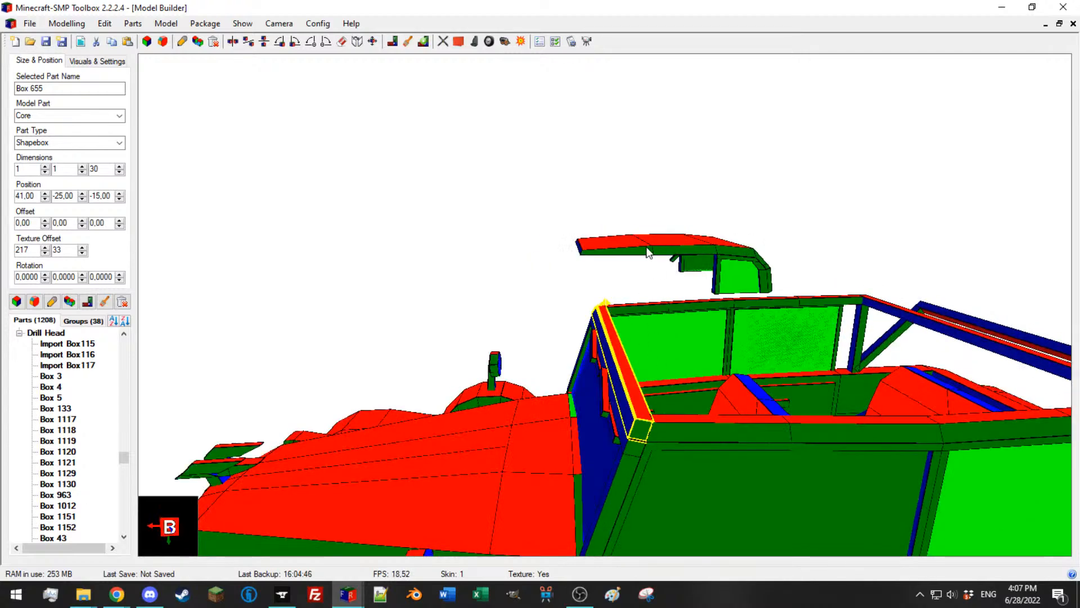
left_click_drag(633, 255, 639, 341)
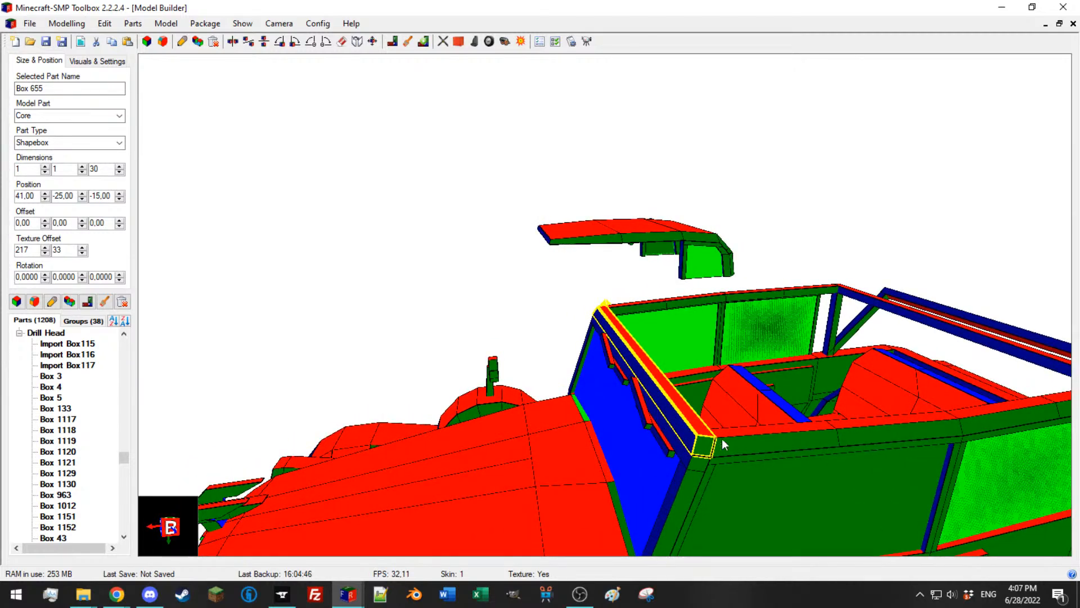
left_click_drag(738, 441, 480, 354)
left_click(554, 387)
scroll(484, 326, "up", 3)
left_click(498, 244)
left_click_drag(498, 244, 233, 263)
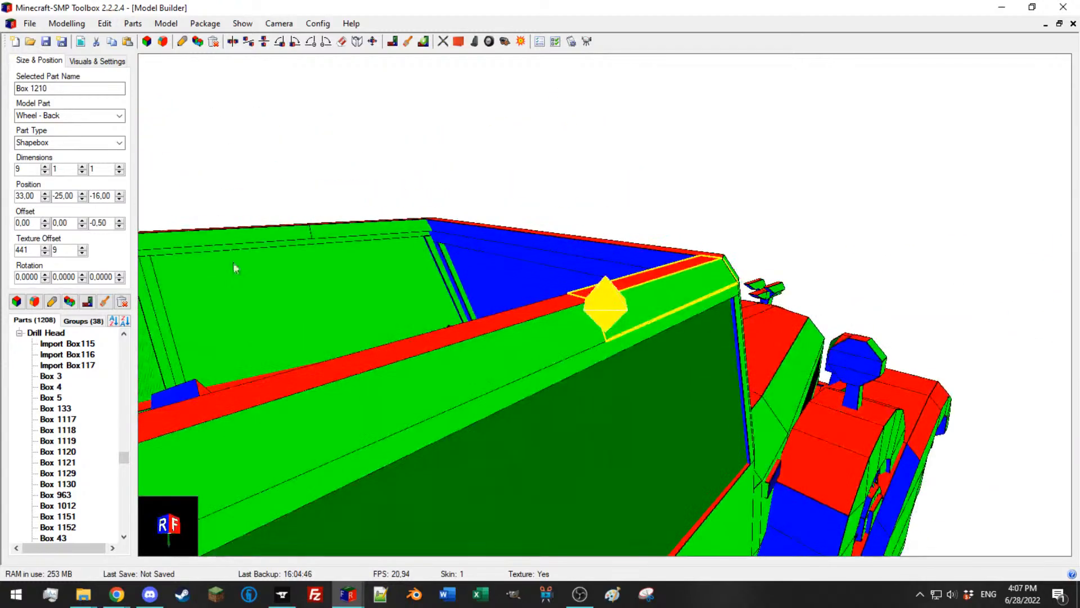
left_click(70, 301)
left_click(82, 226)
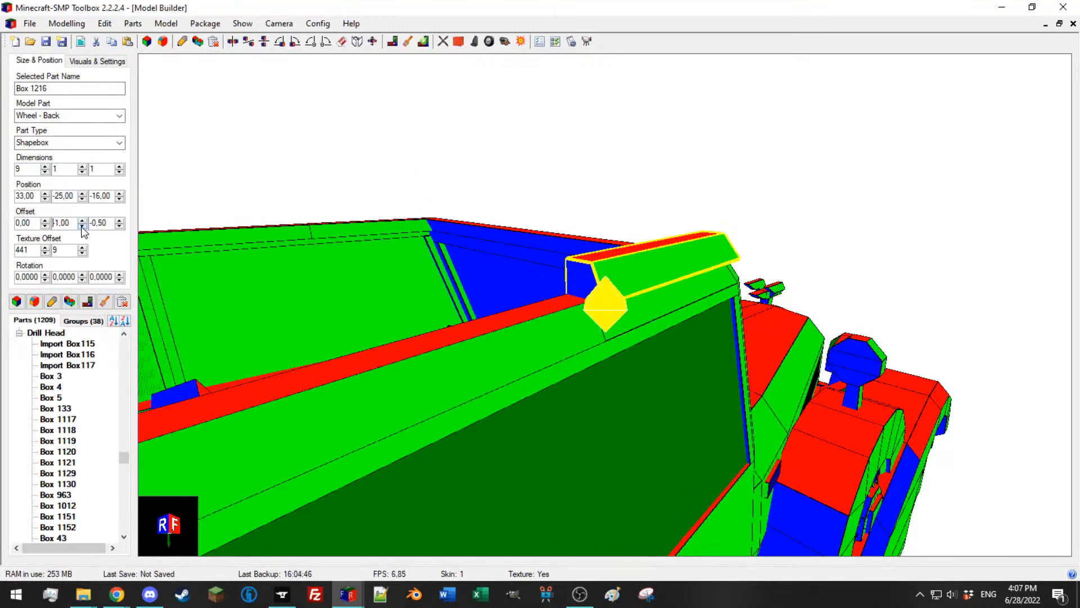
left_click_drag(226, 226, 453, 243)
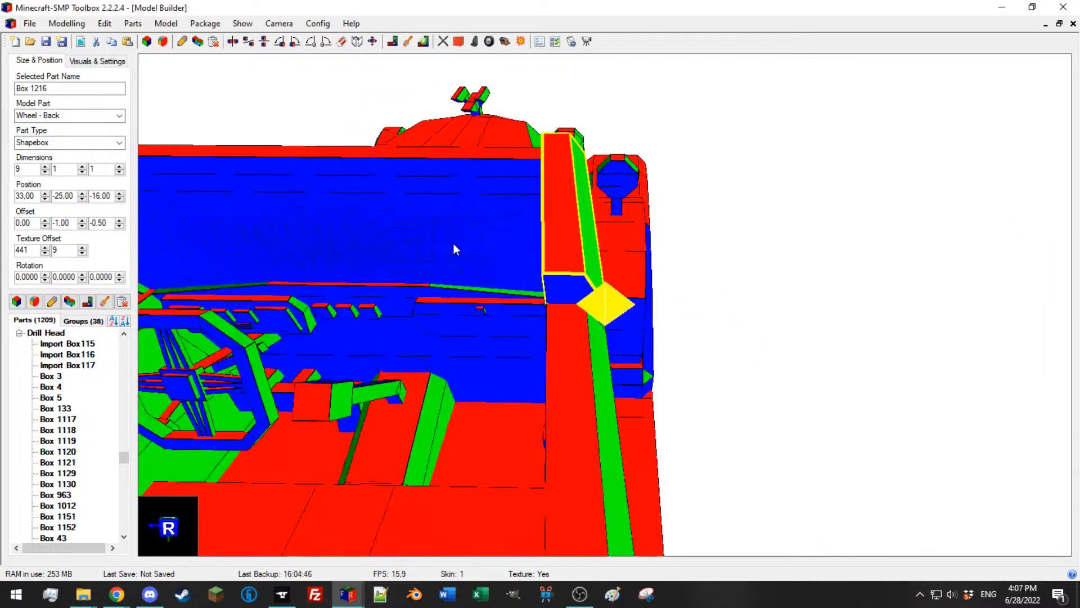
left_click(119, 220)
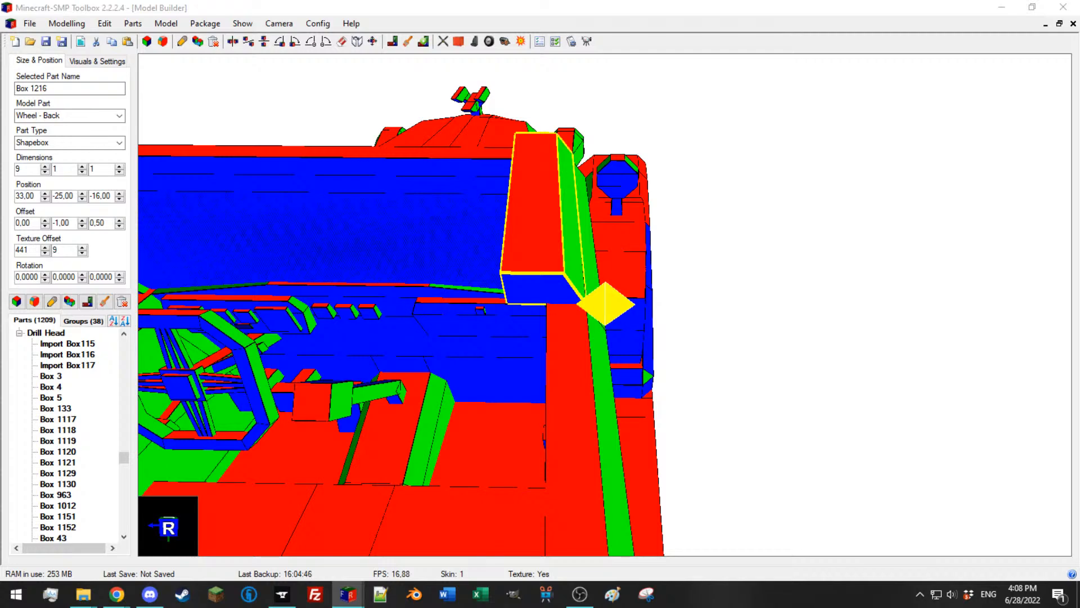
Step: Examine how the raised roof piece's edges and ends line up with the side rail and the windshield crosspiece
middle_click_drag(803, 287, 622, 261)
scroll(608, 263, "up", 3)
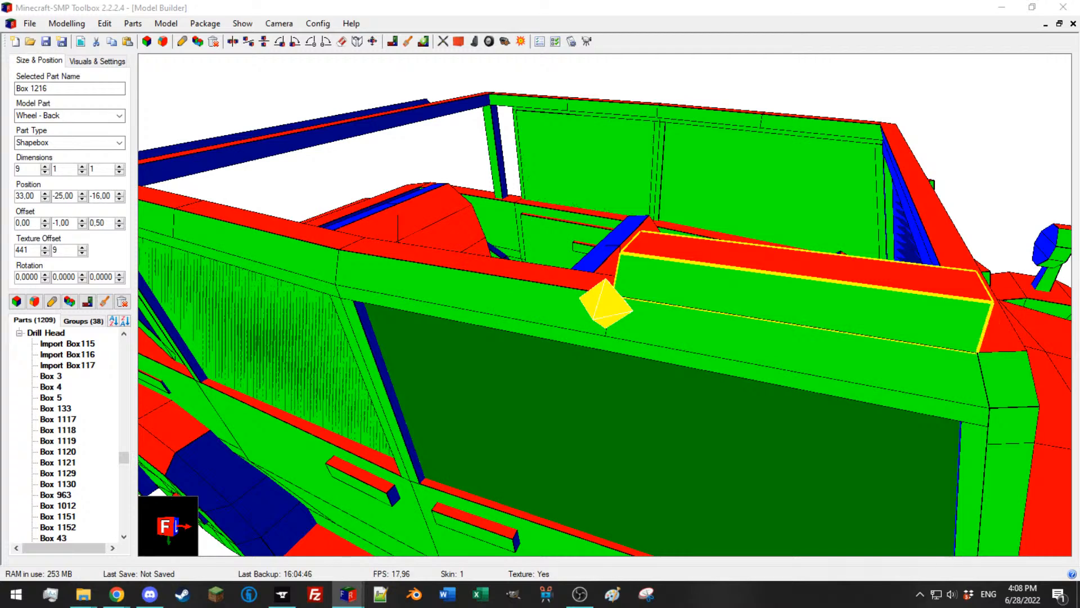
middle_click_drag(972, 196, 891, 190)
scroll(878, 185, "down", 3)
scroll(824, 232, "up", 3)
scroll(872, 294, "down", 3)
middle_click_drag(874, 299, 760, 302)
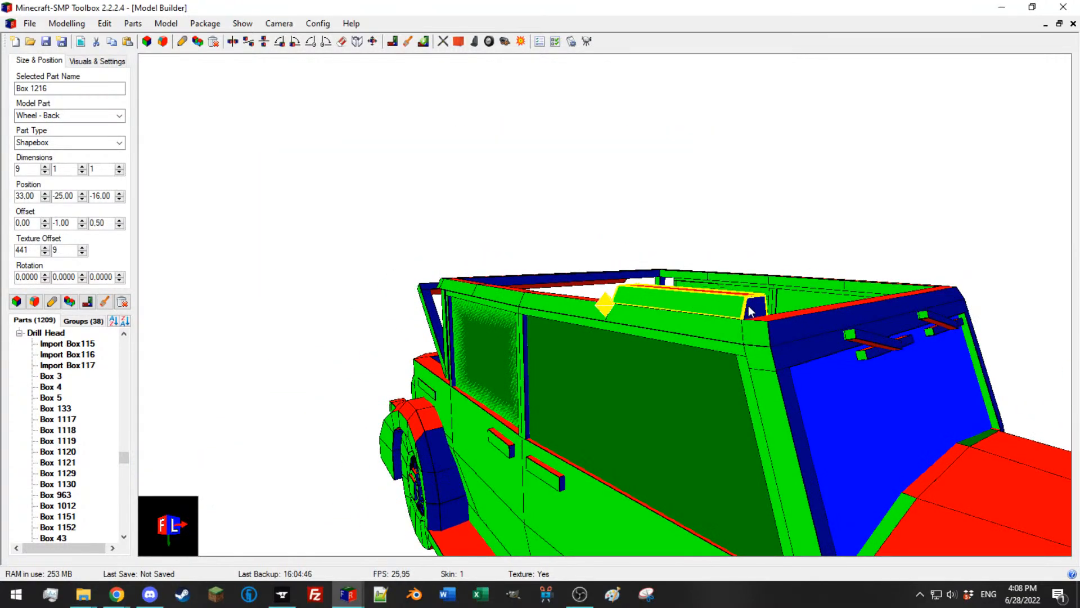
middle_click_drag(682, 284, 757, 285)
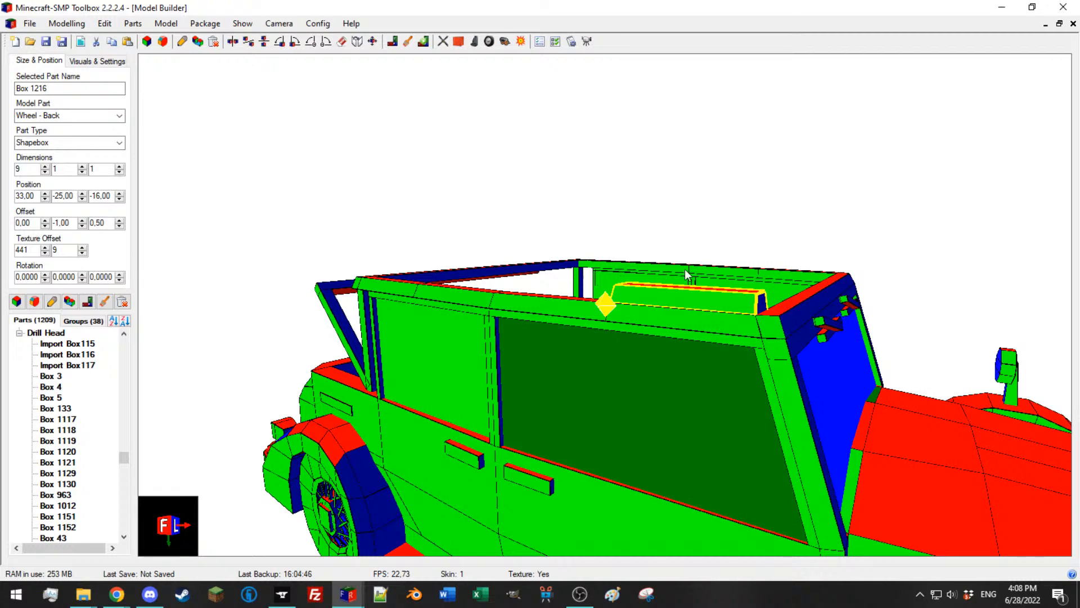
scroll(786, 321, "up", 5)
scroll(789, 295, "down", 5)
middle_click_drag(789, 295, 1005, 268)
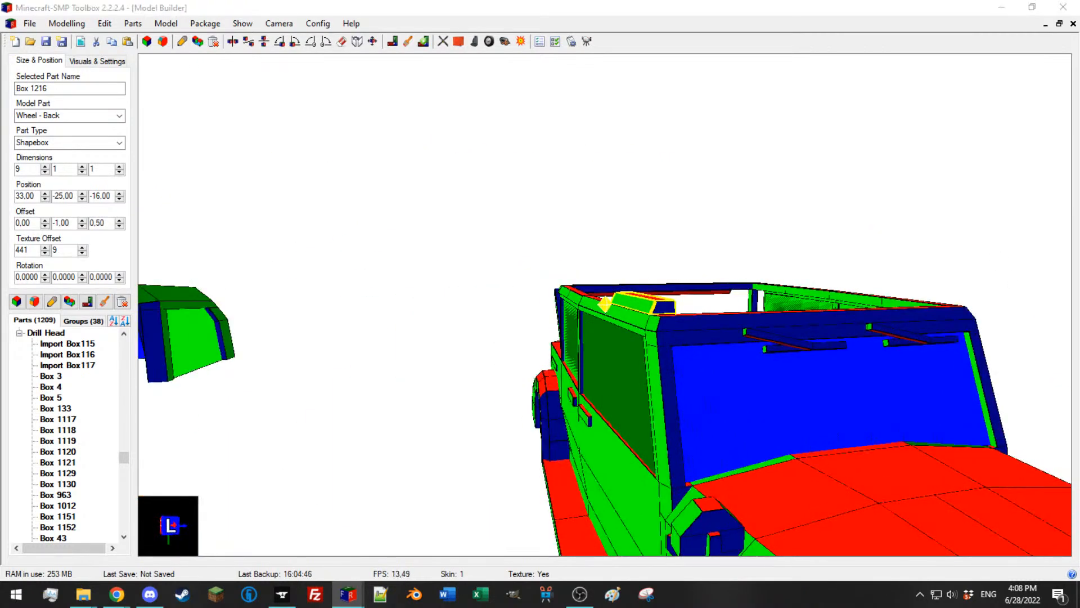
scroll(866, 278, "up", 4)
middle_click_drag(867, 278, 678, 285)
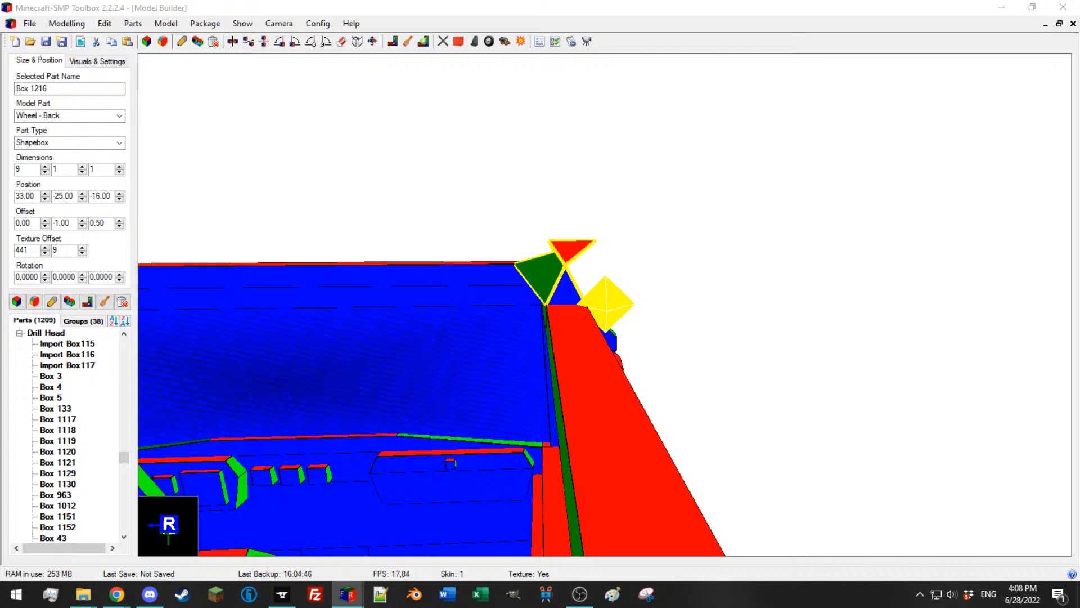
Step: Widen the raised roof piece across the car to a Z dimension of 31, with its Z position at -16
scroll(104, 197, "up", 3)
scroll(105, 197, "down", 2)
left_click(119, 200)
left_click(119, 199)
left_click(119, 200)
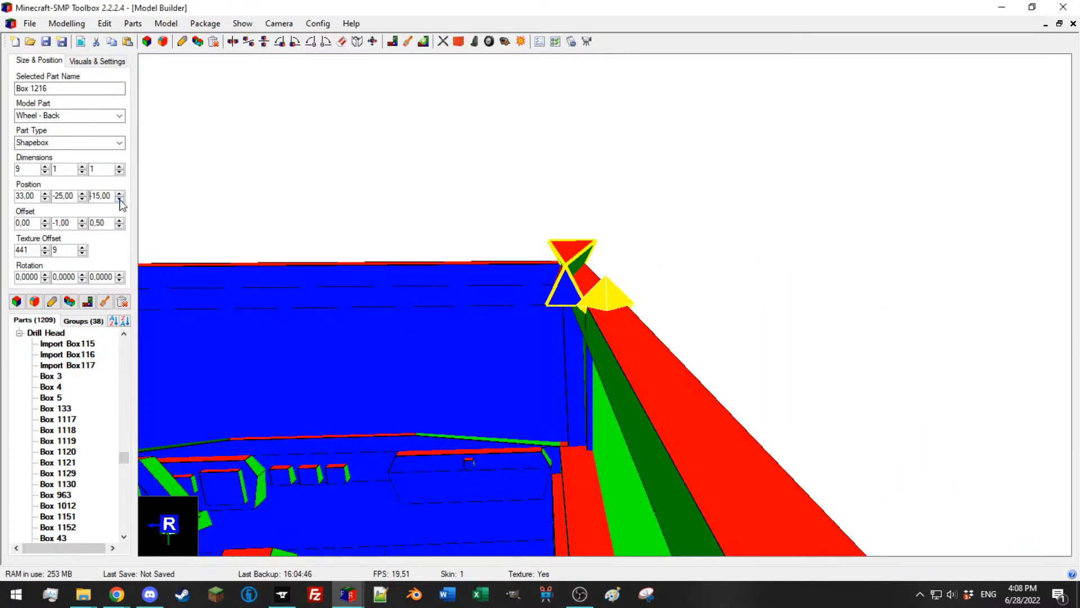
left_click(119, 200)
scroll(106, 170, "up", 2)
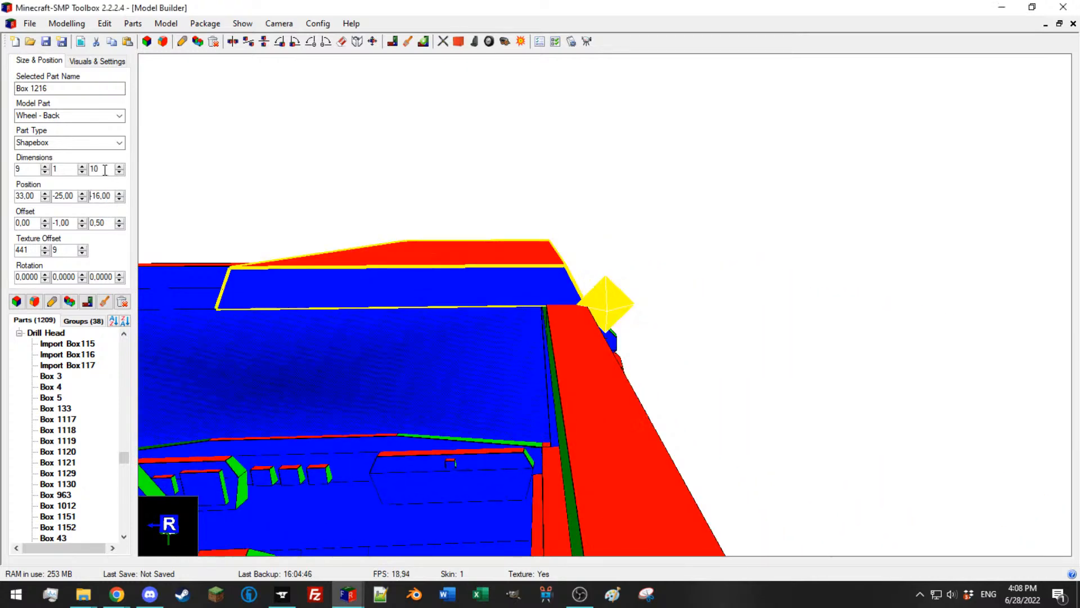
scroll(575, 220, "down", 3)
left_click_drag(575, 220, 609, 226)
scroll(503, 254, "down", 3)
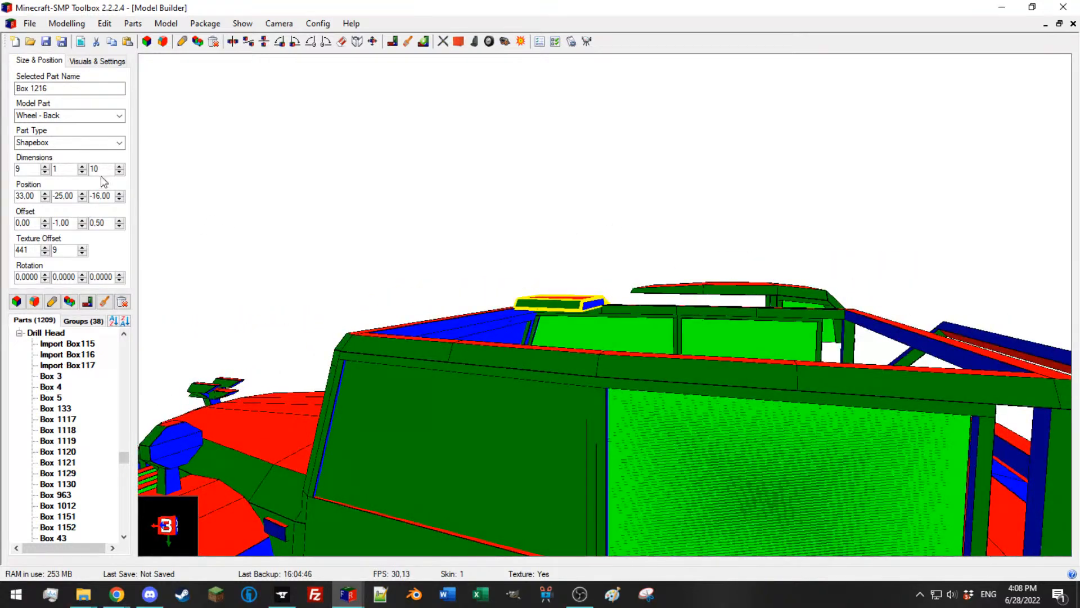
scroll(104, 170, "up", 7)
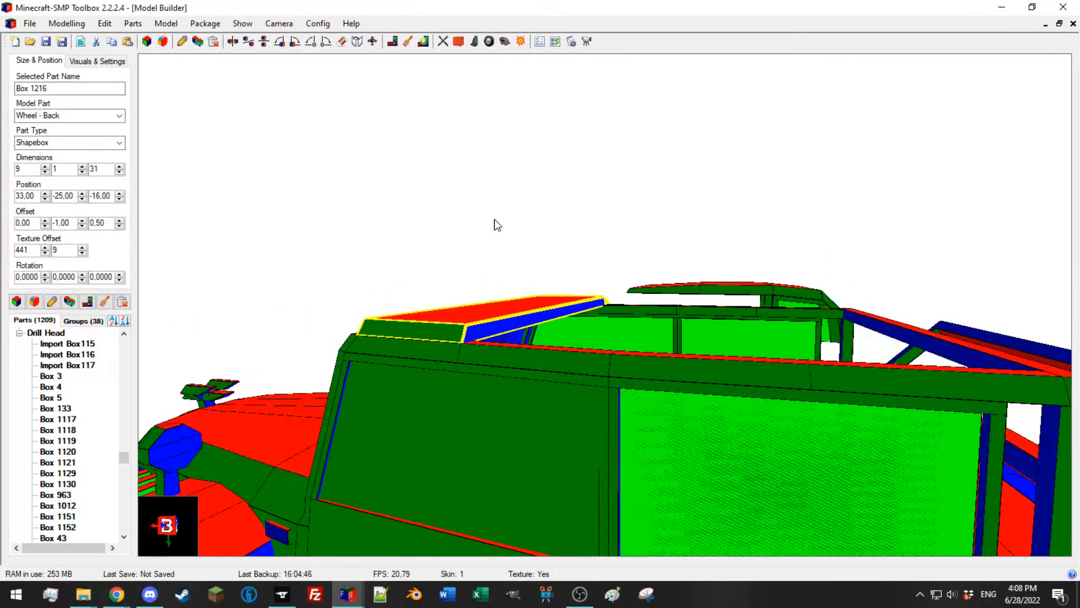
Step: Inspect the fit between the roof panel's front edge and the windshield crosspiece from both sides of the car
left_click_drag(492, 218, 511, 219)
scroll(492, 326, "up", 3)
left_click_drag(491, 325, 791, 309)
left_click(766, 297)
scroll(732, 287, "up", 3)
left_click_drag(709, 264, 685, 263)
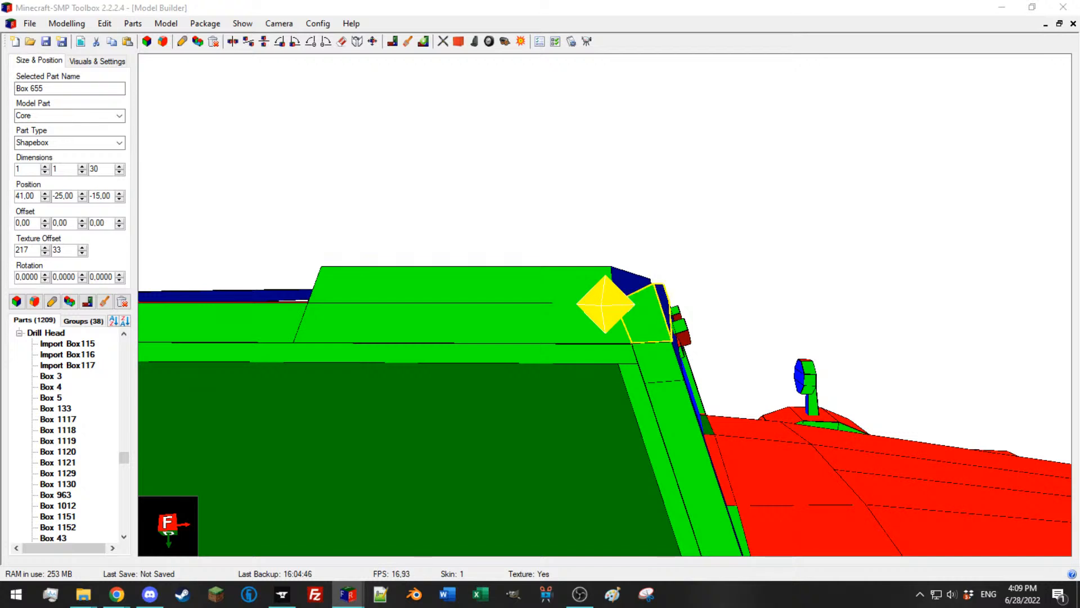
left_click(569, 285)
left_click_drag(718, 256, 702, 256)
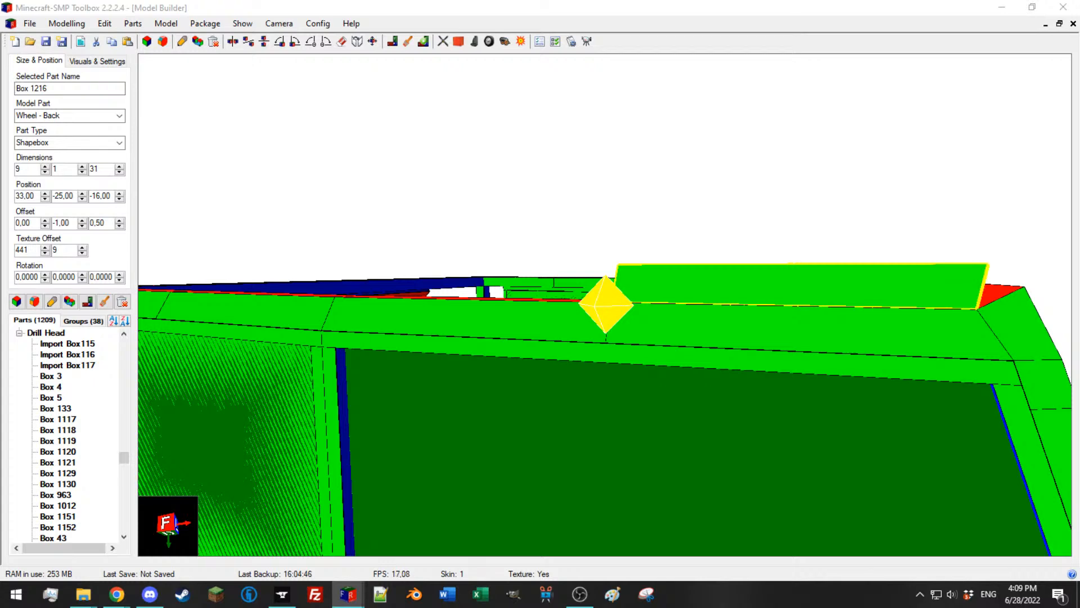
scroll(887, 300, "down", 8)
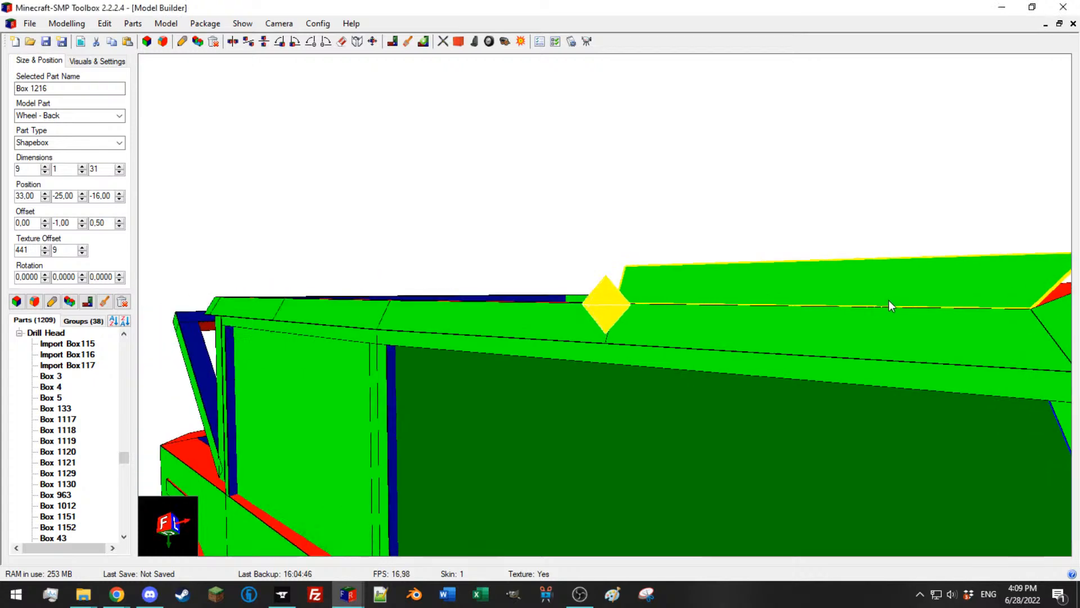
left_click_drag(886, 300, 895, 310)
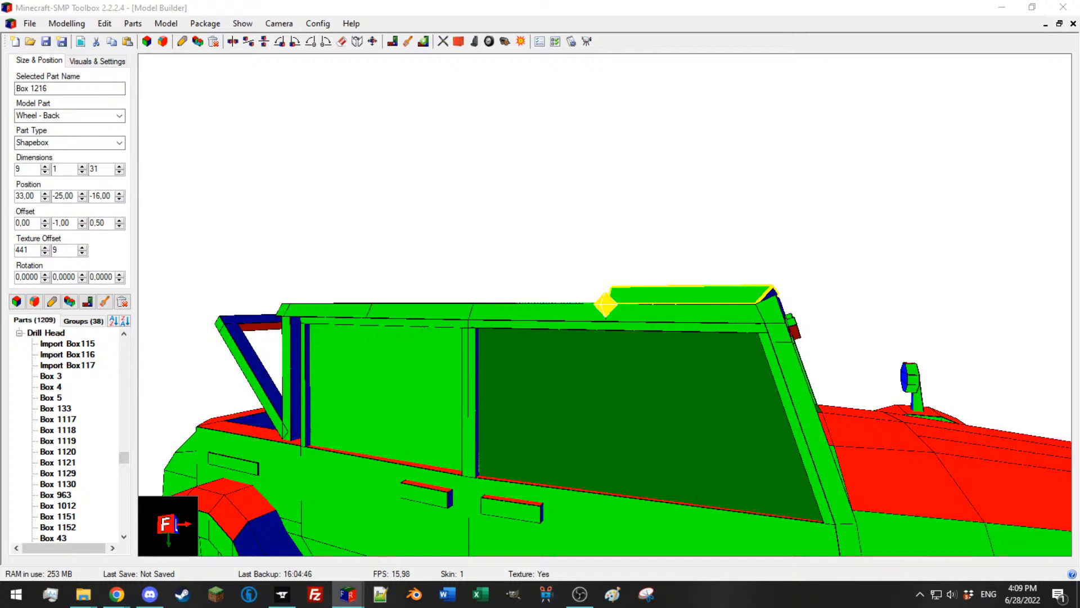
middle_click_drag(932, 225, 891, 284)
scroll(865, 269, "up", 4)
Step: Move the windshield crosspiece's upper end corner inward and shift the roof panel's front top corner to meet it
left_click(1018, 347)
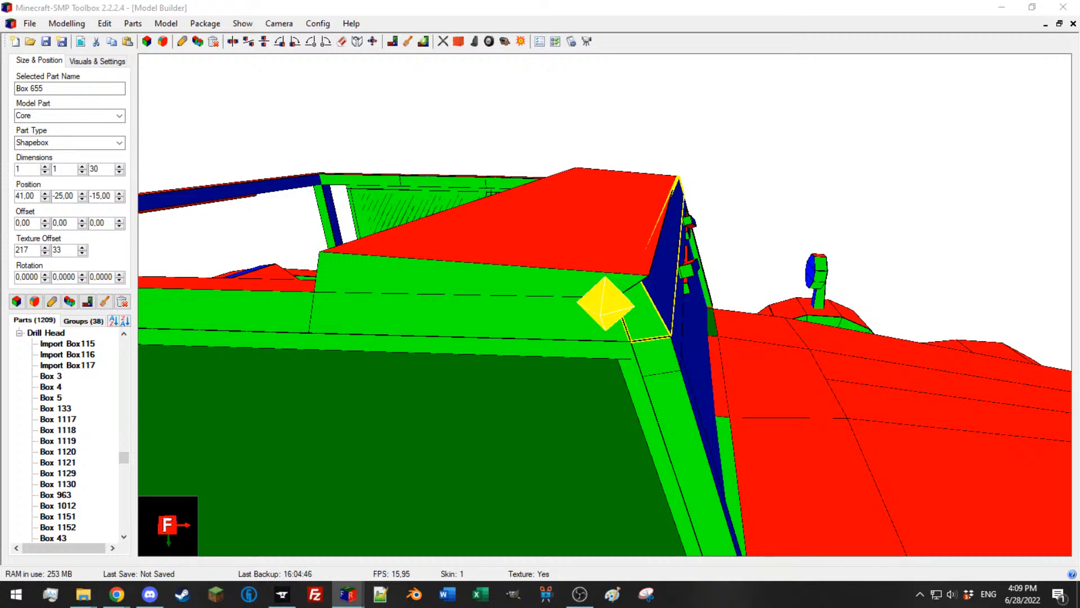
middle_click_drag(880, 232, 774, 224)
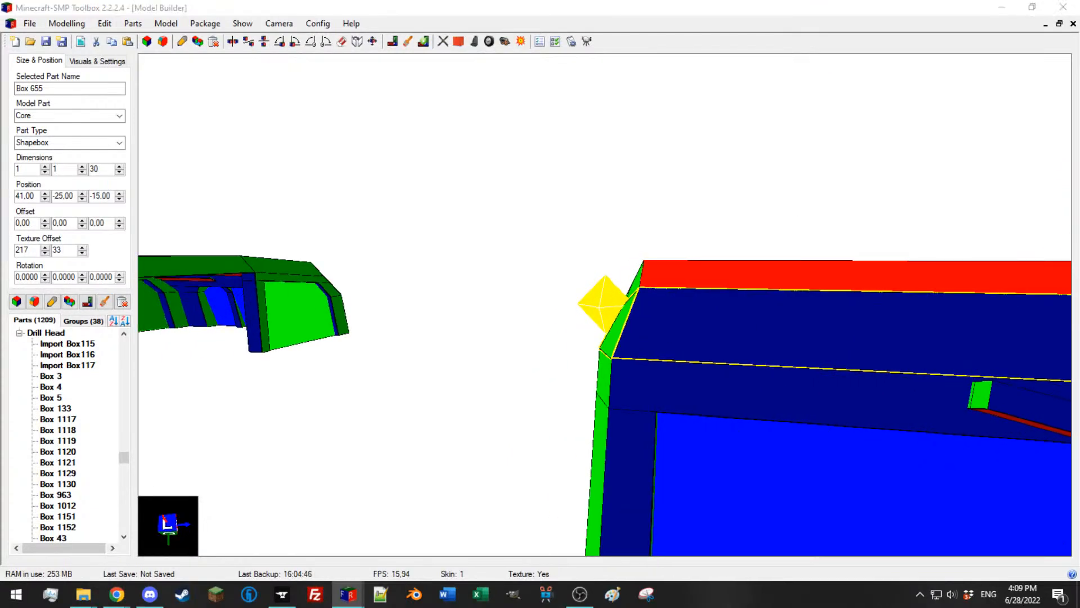
key("Up")
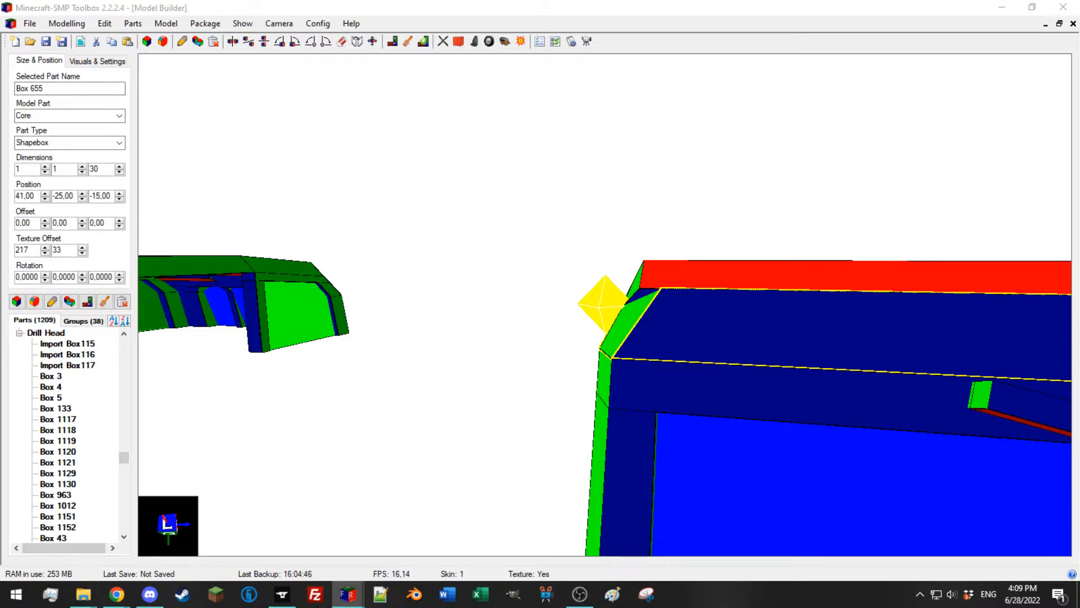
left_click(662, 289)
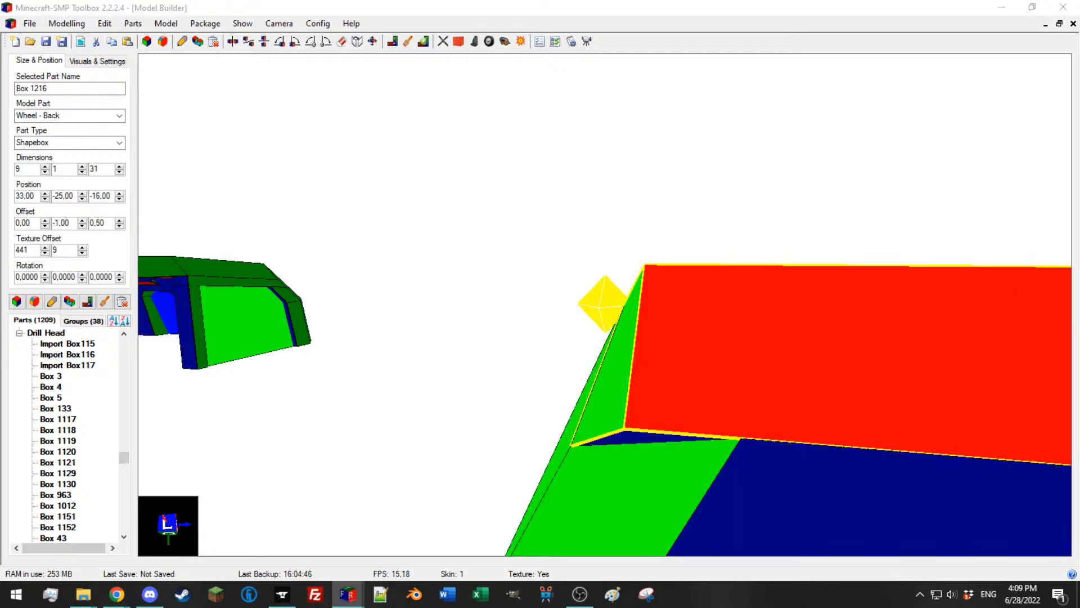
key("Down")
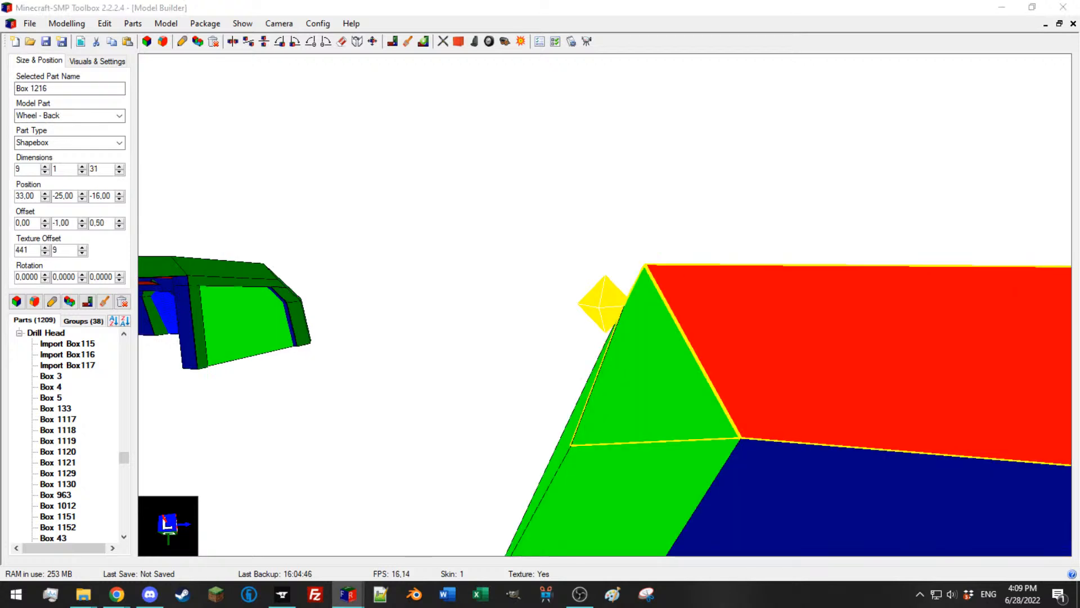
scroll(707, 305, "down", 5)
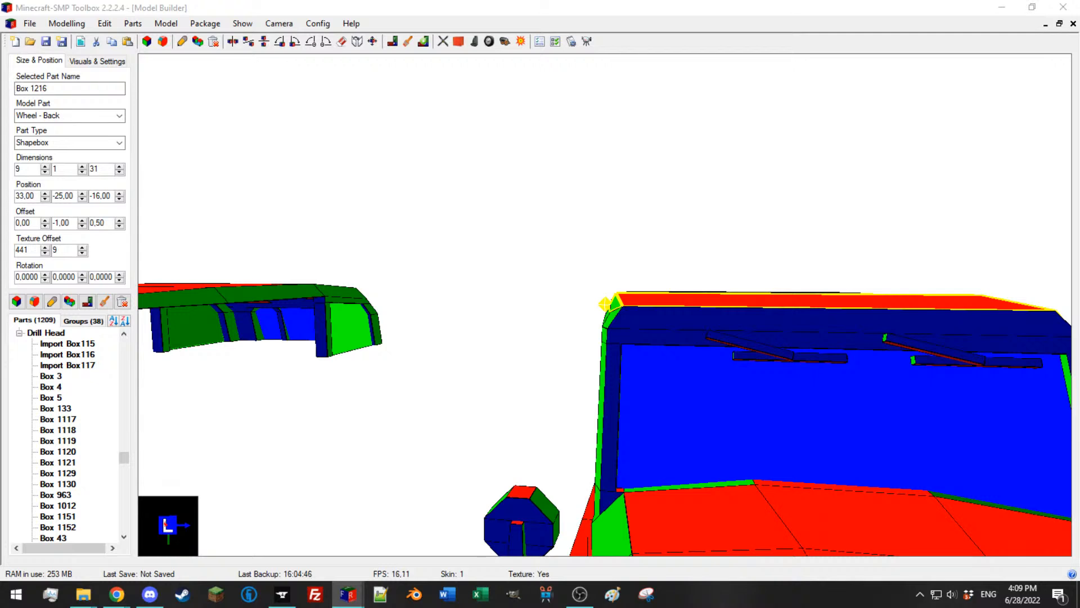
left_click(668, 309)
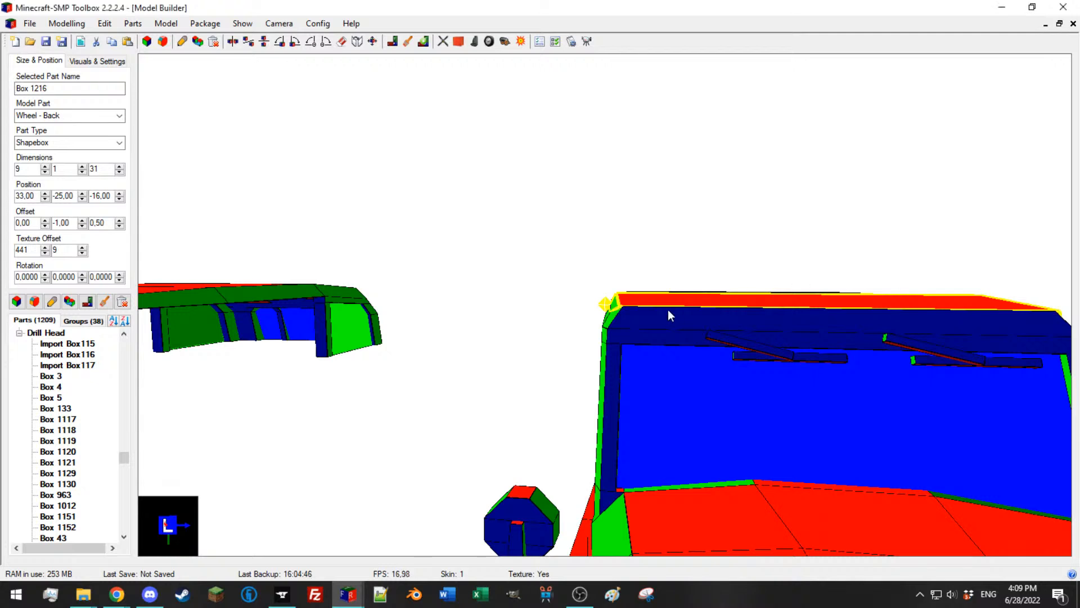
Step: Duplicate the front roof panel and place the copy directly behind it at X position 24 and Z position -16
scroll(624, 288, "up", 5)
left_click_drag(585, 273, 449, 269)
scroll(640, 270, "down", 5)
scroll(618, 293, "up", 5)
left_click(491, 269)
scroll(495, 273, "down", 5)
scroll(506, 287, "up", 5)
left_click(70, 302)
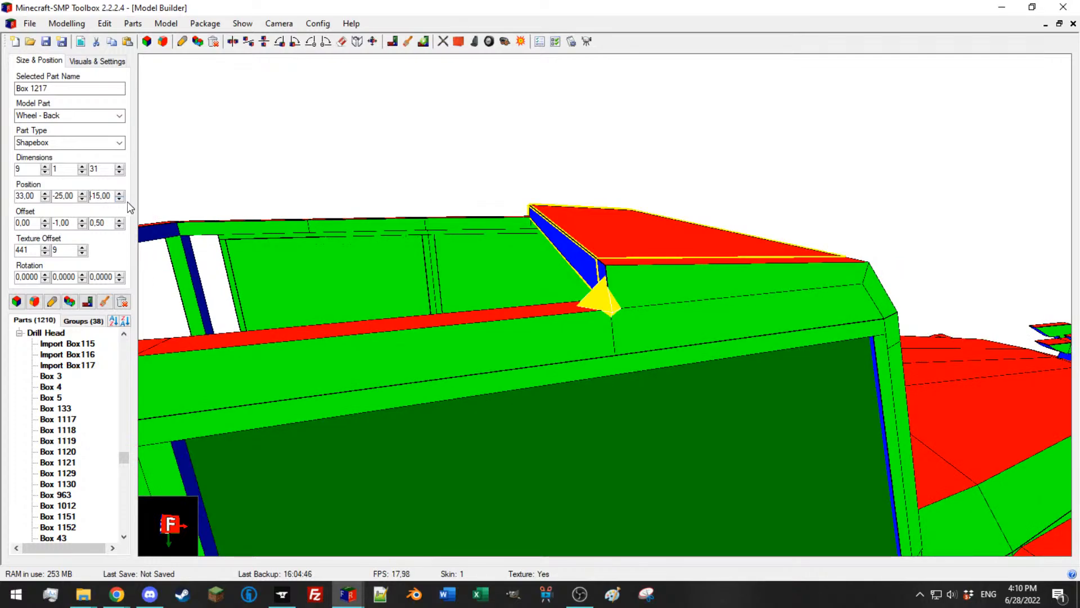
left_click(119, 199)
scroll(21, 197, "down", 6)
scroll(22, 197, "down", 3)
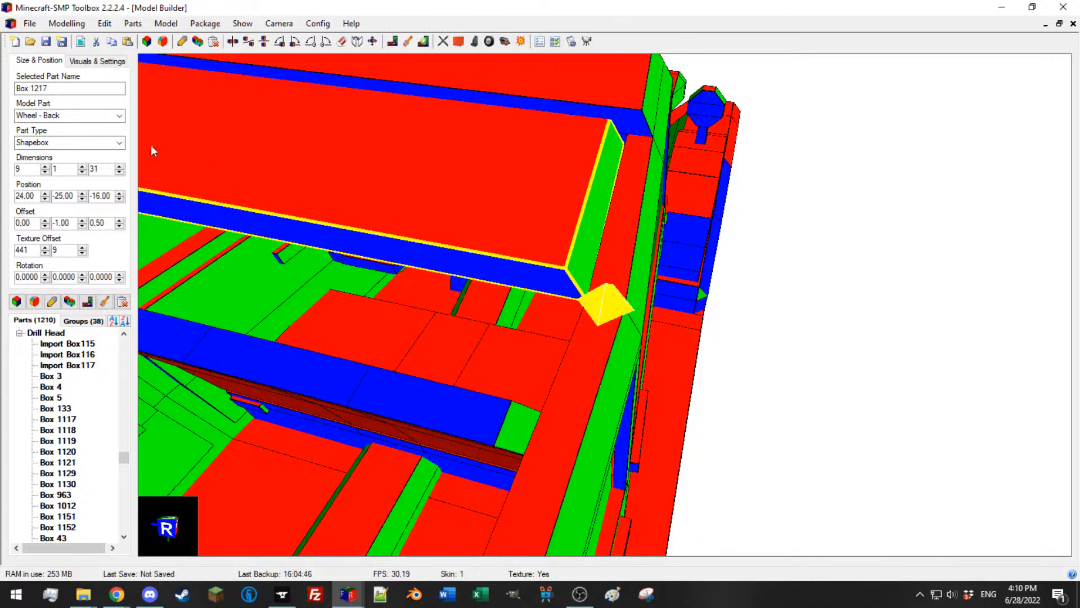
Step: Widen the second roof panel to a Z dimension of 33 at Z position -17 and align its front corners with the panel ahead
left_click(119, 200)
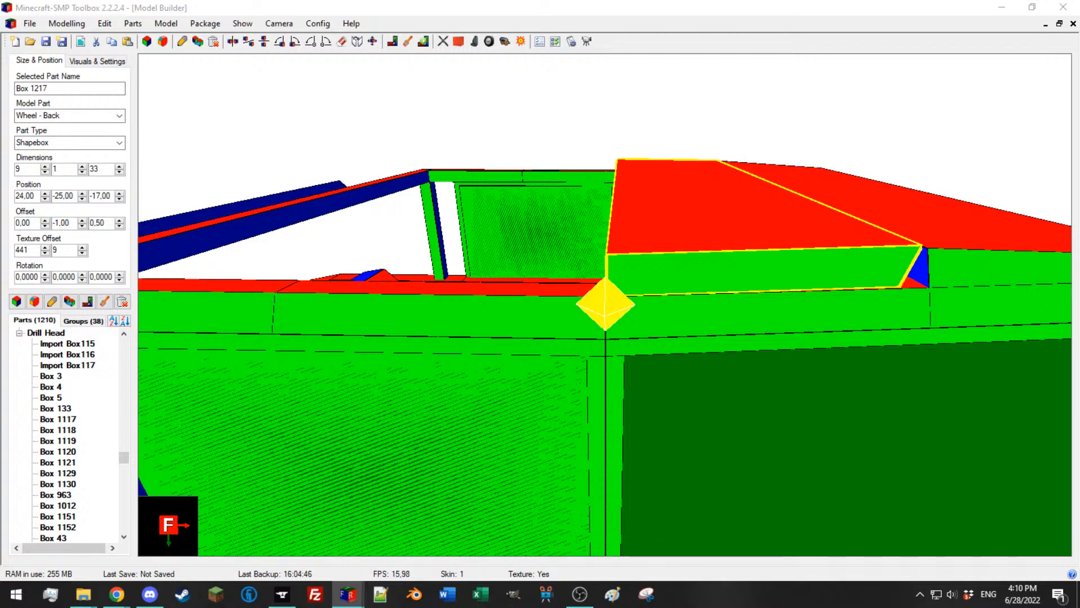
mouse_move(895, 251)
middle_mouse_down()
mouse_move(864, 248)
mouse_move(880, 249)
middle_mouse_up()
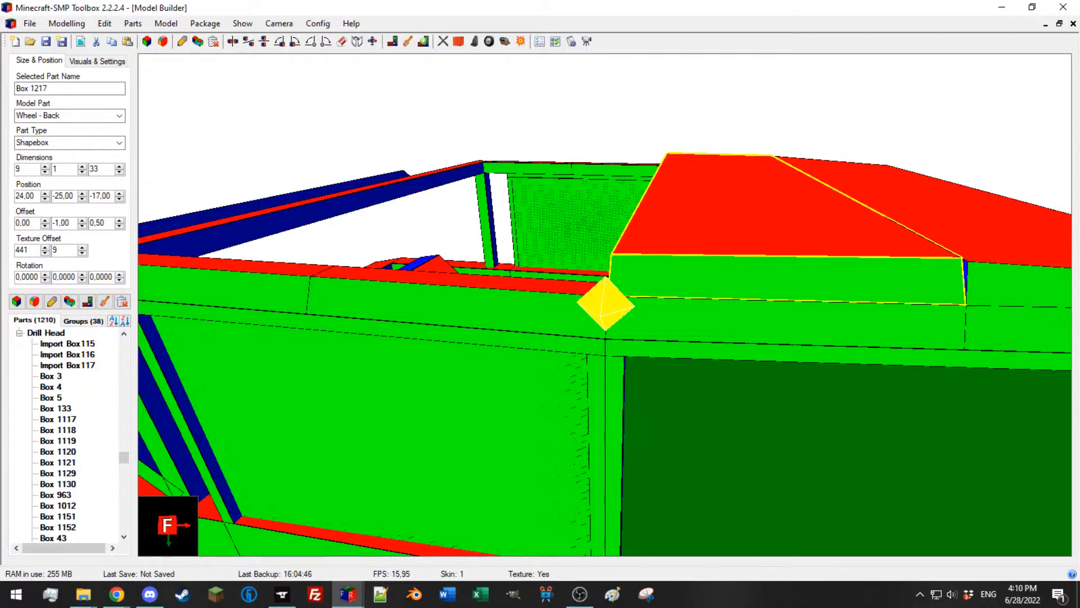
middle_click_drag(827, 214, 781, 263)
scroll(755, 318, "down", 5)
middle_click_drag(745, 320, 771, 353)
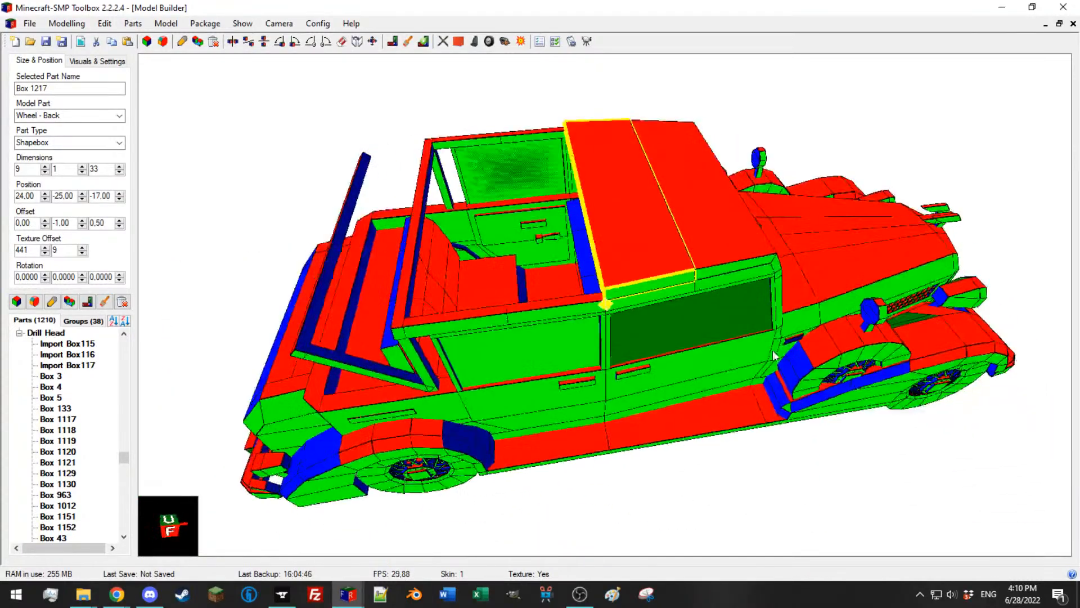
scroll(644, 283, "up", 5)
scroll(611, 257, "down", 3)
scroll(611, 256, "down", 3)
middle_click_drag(611, 256, 540, 231)
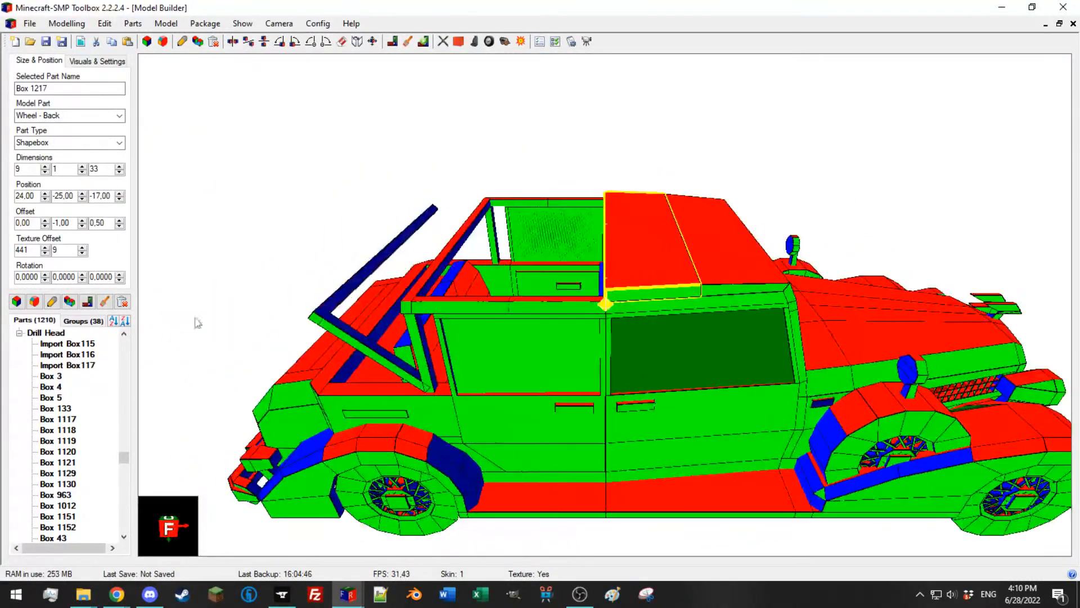
Step: Duplicate the second roof panel, place the copy behind it at X position 15, and extend its front corners to meet that panel
left_click(71, 302)
scroll(24, 196, "down", 11)
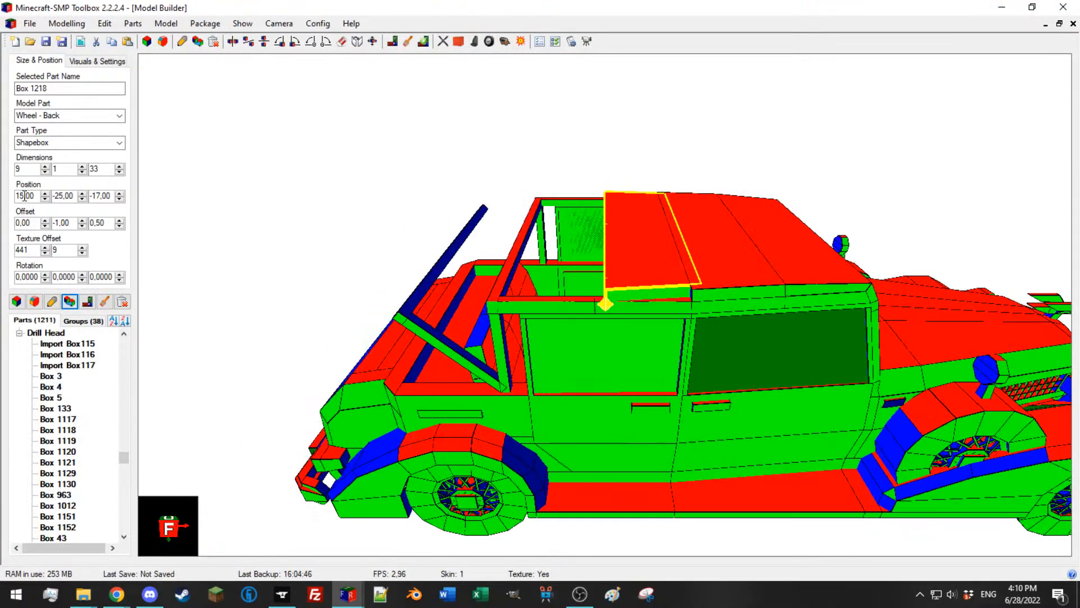
scroll(25, 196, "up", 2)
scroll(606, 198, "up", 6)
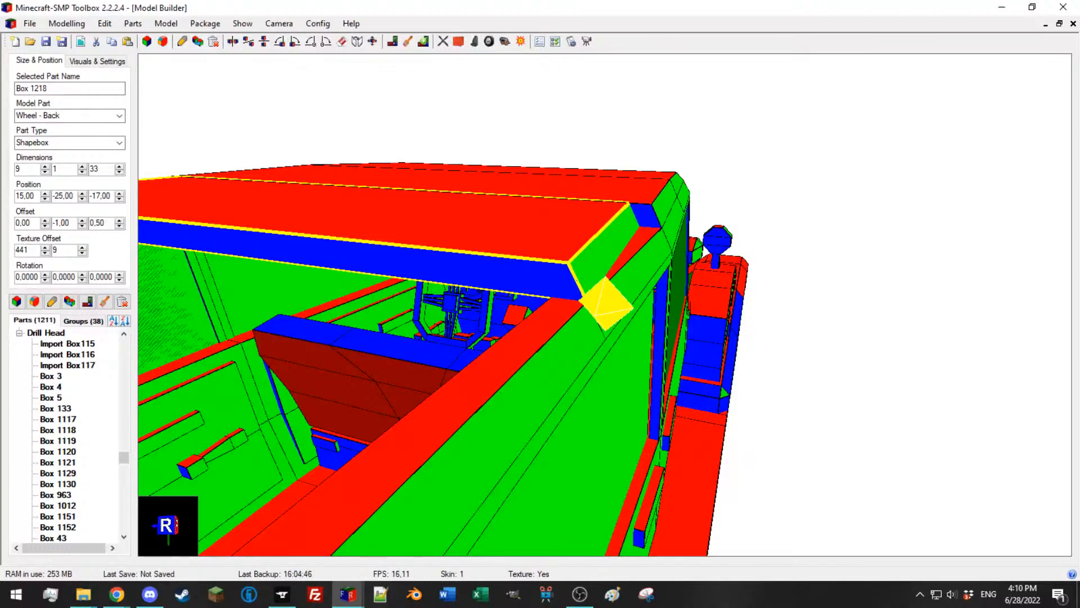
mouse_move(759, 228)
left_mouse_down()
mouse_move(749, 230)
mouse_move(760, 244)
left_mouse_up()
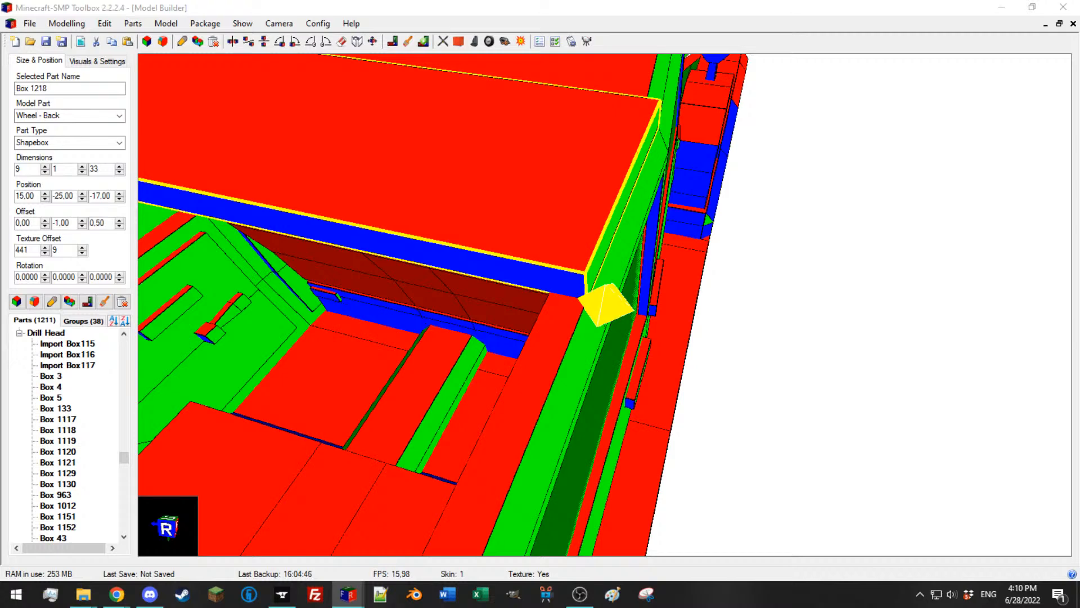
scroll(716, 184, "down", 4)
left_click_drag(714, 248, 636, 238)
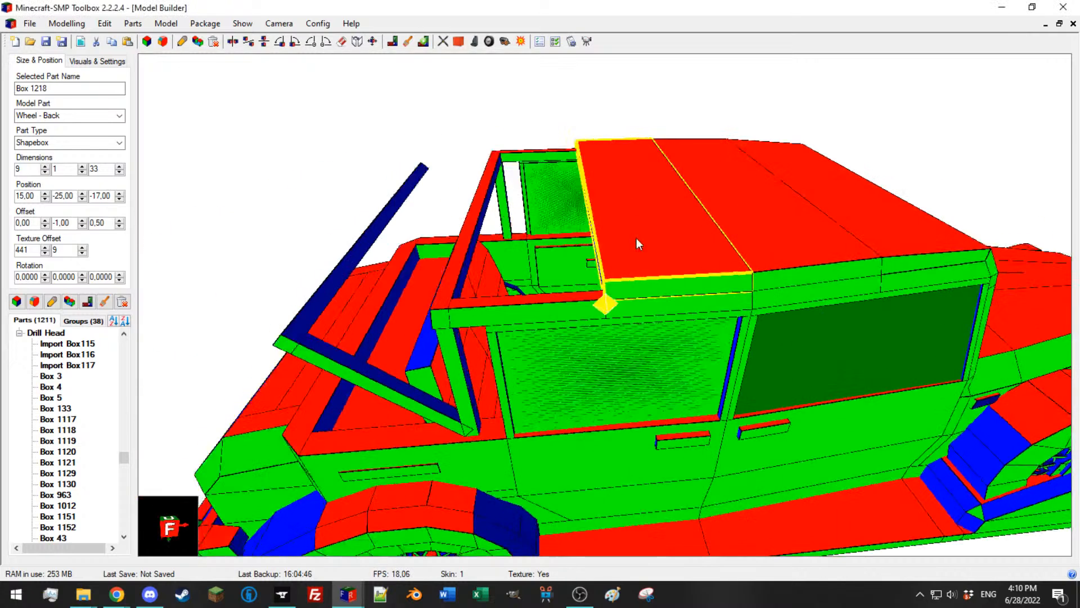
Step: Duplicate the third roof panel and place the copy directly behind it at X position 6
left_click(69, 303)
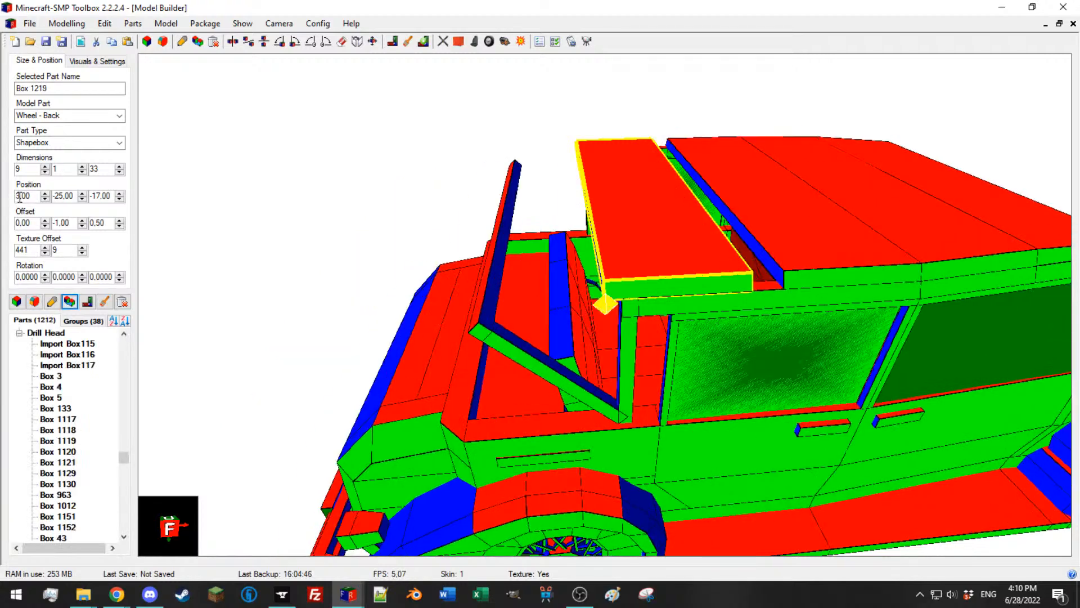
left_click(45, 193)
left_click(45, 193)
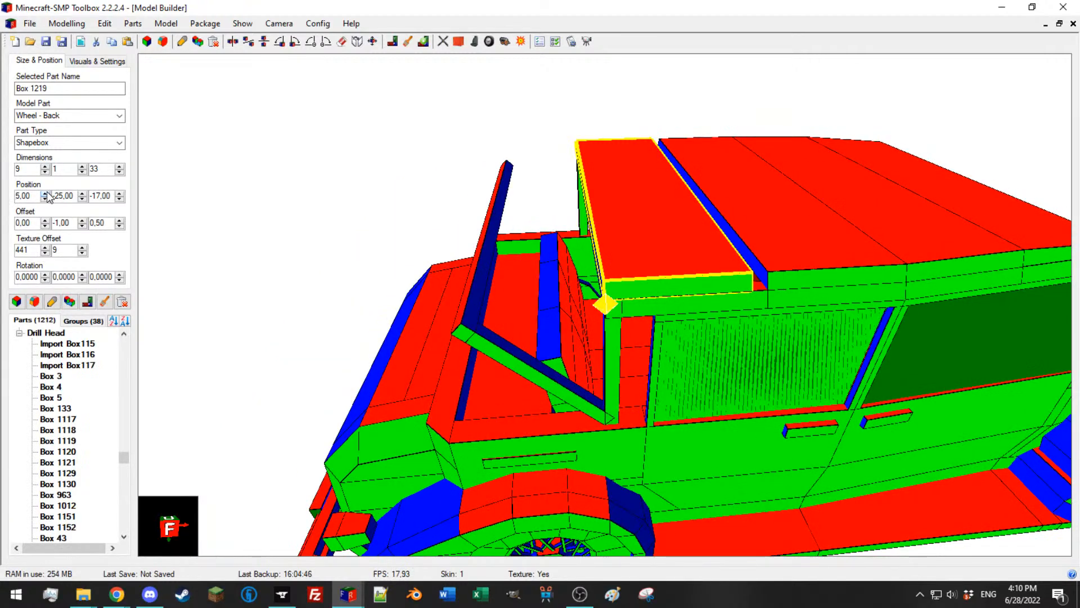
left_click(45, 193)
mouse_move(496, 223)
middle_mouse_down()
mouse_move(492, 193)
mouse_move(515, 185)
mouse_move(499, 199)
mouse_move(515, 212)
middle_mouse_up()
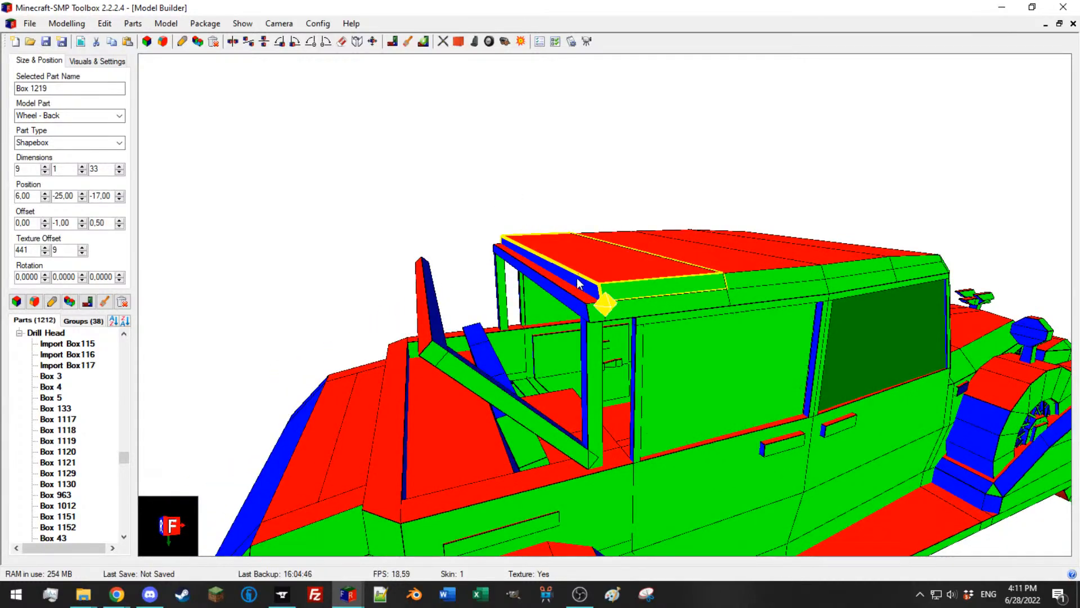
Step: Examine how the rearmost roof panel's back edge meets the upright rear crossbar and the folded frame behind it
scroll(589, 305, "up", 3)
middle_click_drag(590, 305, 476, 313)
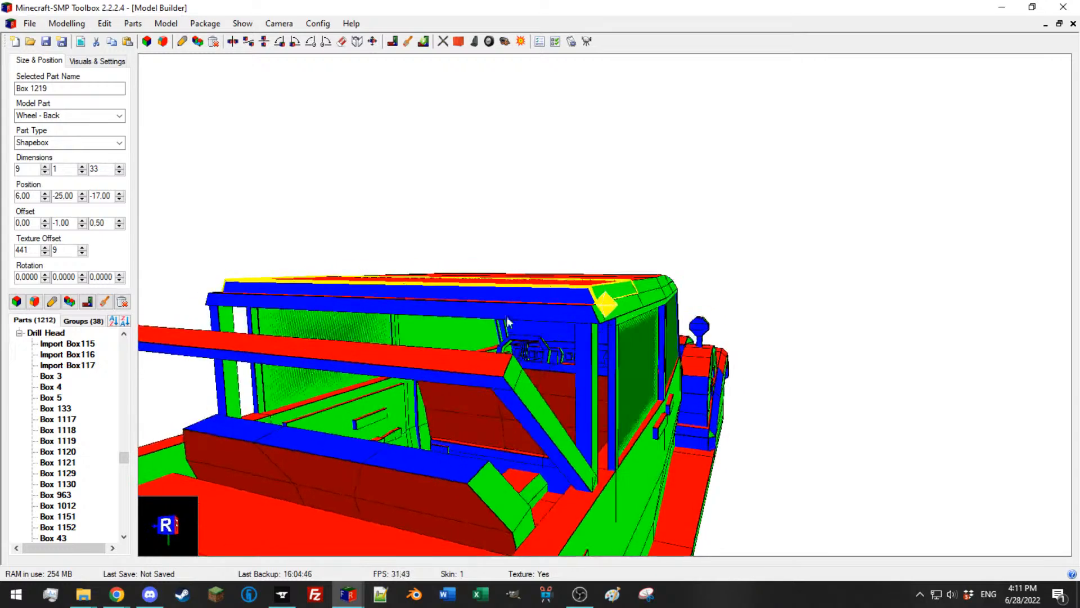
left_click(588, 313)
middle_click_drag(588, 313, 723, 149)
left_click(642, 82)
scroll(562, 203, "down", 5)
middle_click_drag(561, 204, 519, 227)
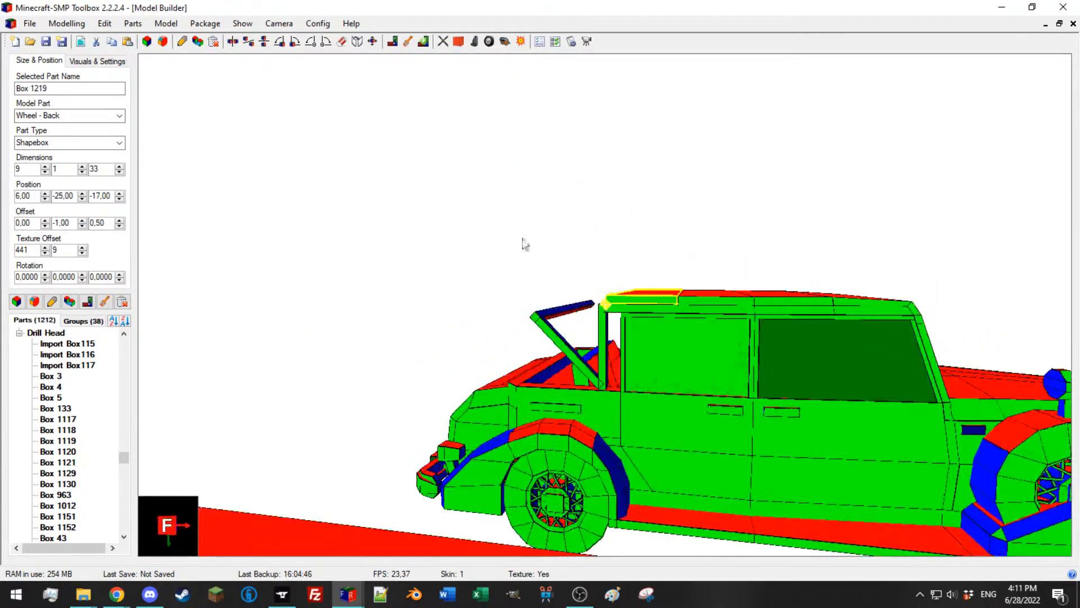
scroll(577, 282, "up", 5)
middle_click_drag(315, 329, 416, 277)
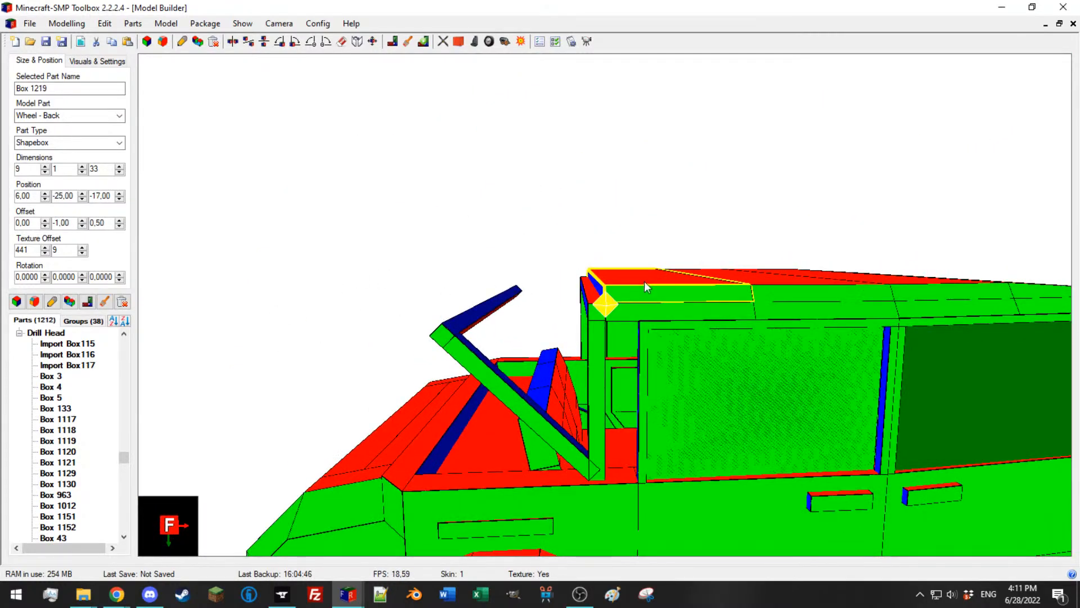
middle_click_drag(506, 312, 472, 303)
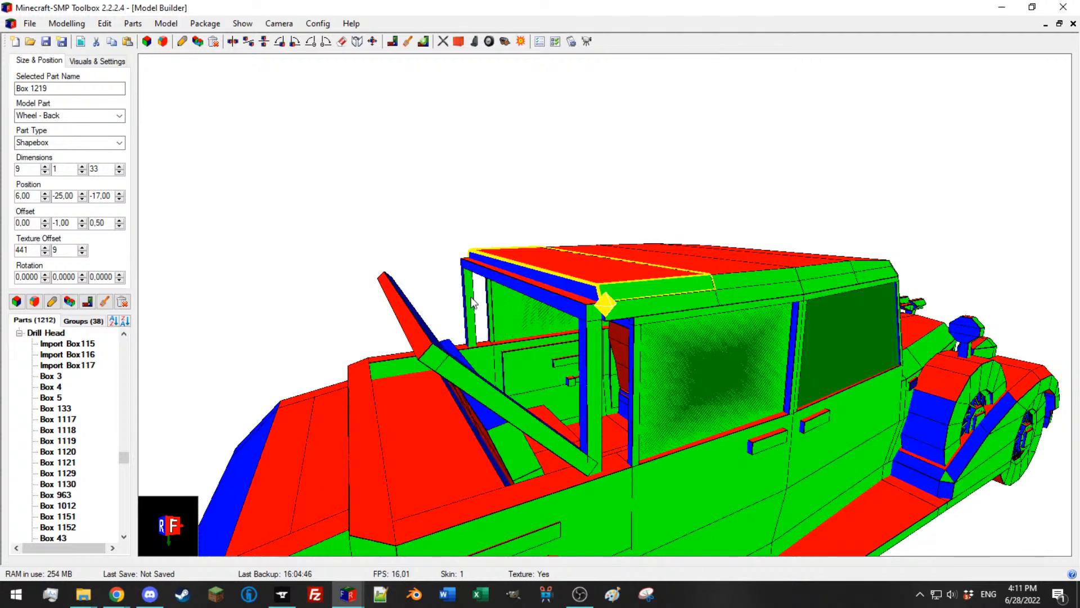
middle_click_drag(636, 287, 669, 311)
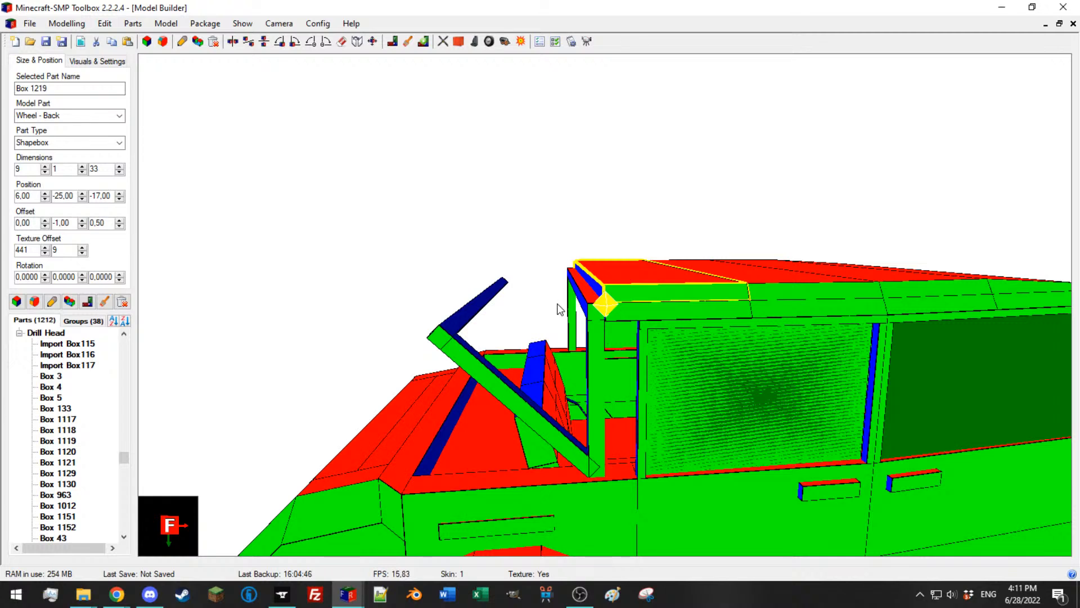
Step: Check the UNU server's general channel in Discord and return to the model
left_click(151, 596)
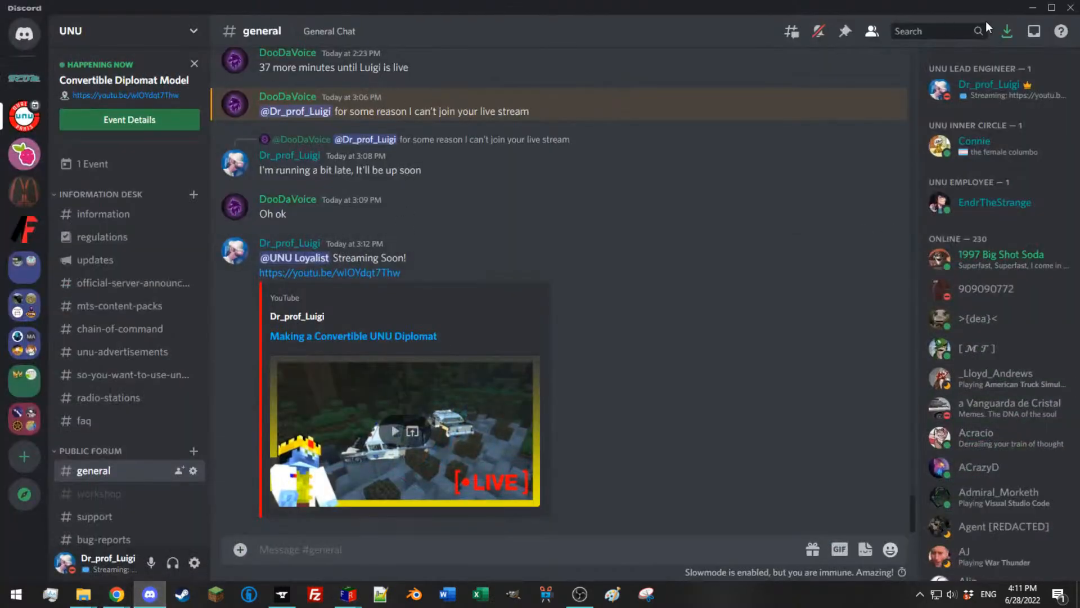
scroll(97, 417, "down", 1)
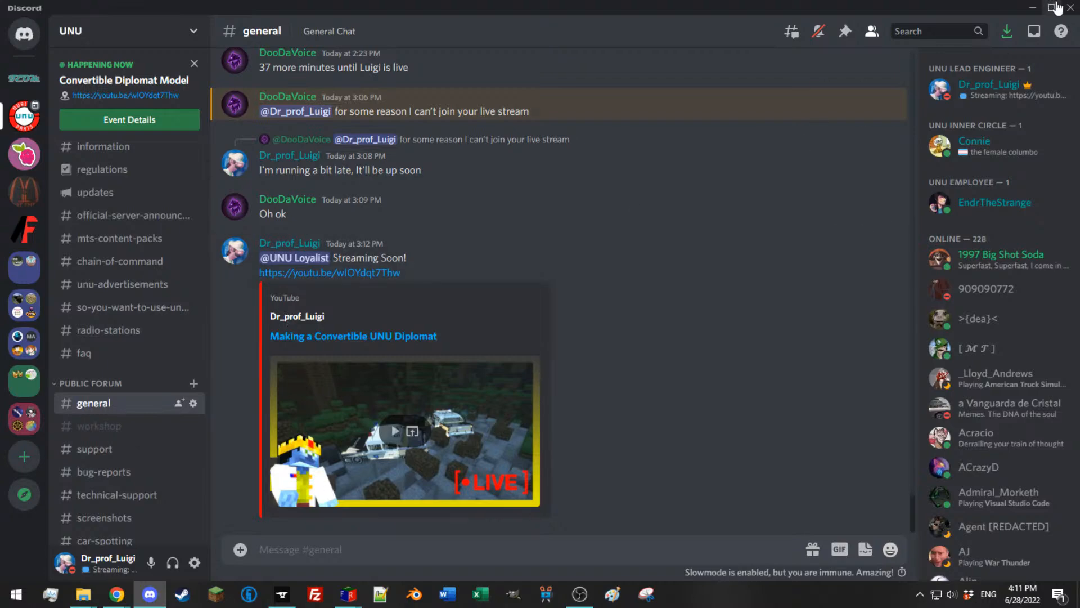
left_click(1037, 9)
Step: Duplicate the rearmost roof panel and move the copy back over the tilted frame to X position -4
middle_click_drag(509, 308, 521, 315)
middle_click_drag(612, 347, 582, 321)
scroll(620, 330, "up", 3)
middle_click_drag(337, 299, 265, 282)
left_click(69, 302)
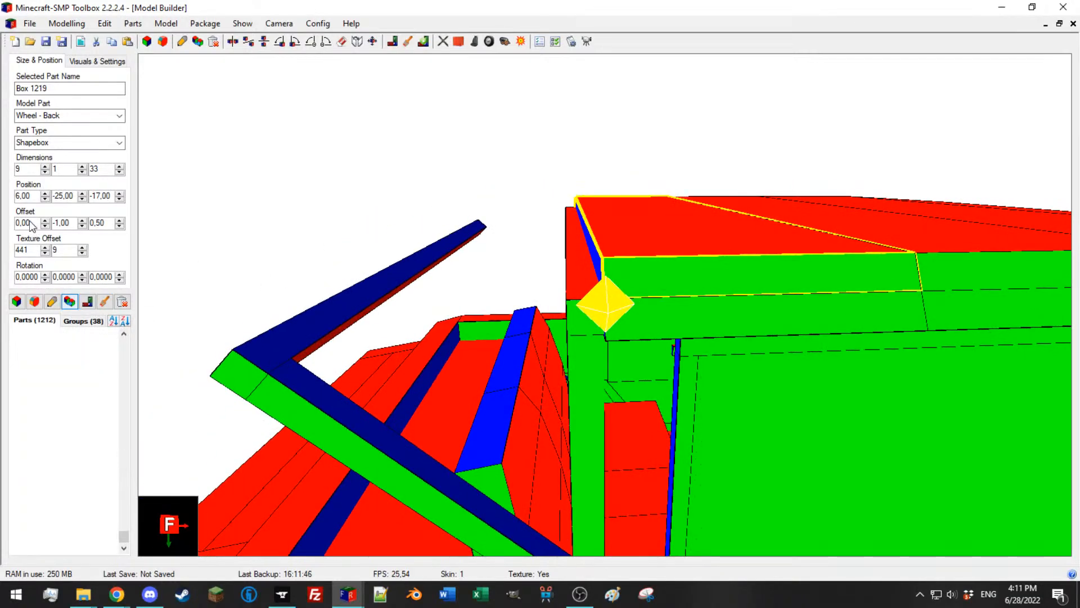
scroll(27, 197, "down", 4)
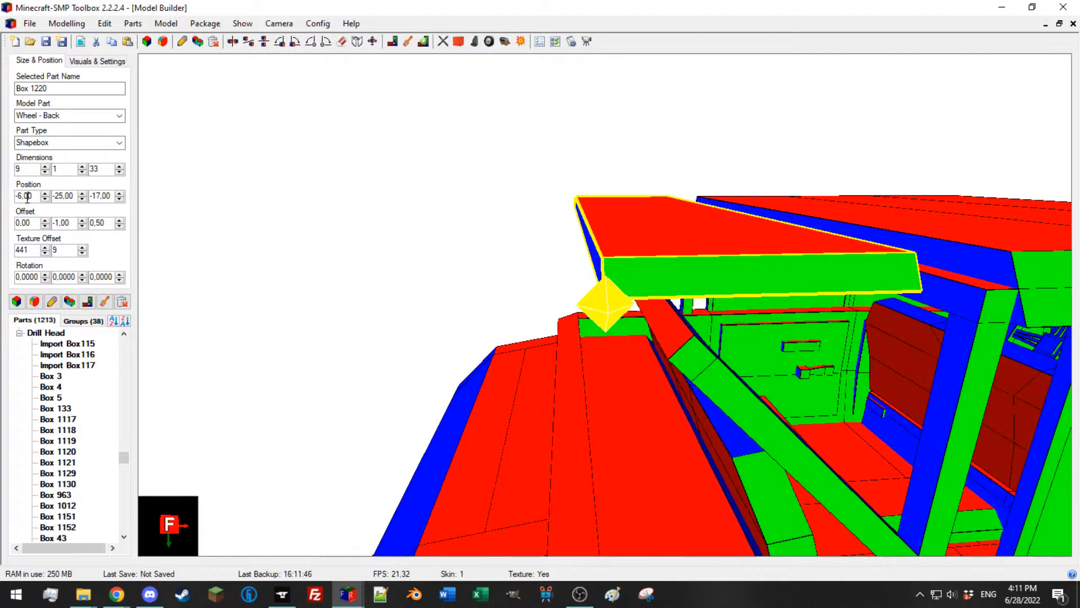
scroll(45, 194, "up", 1)
left_click(46, 198)
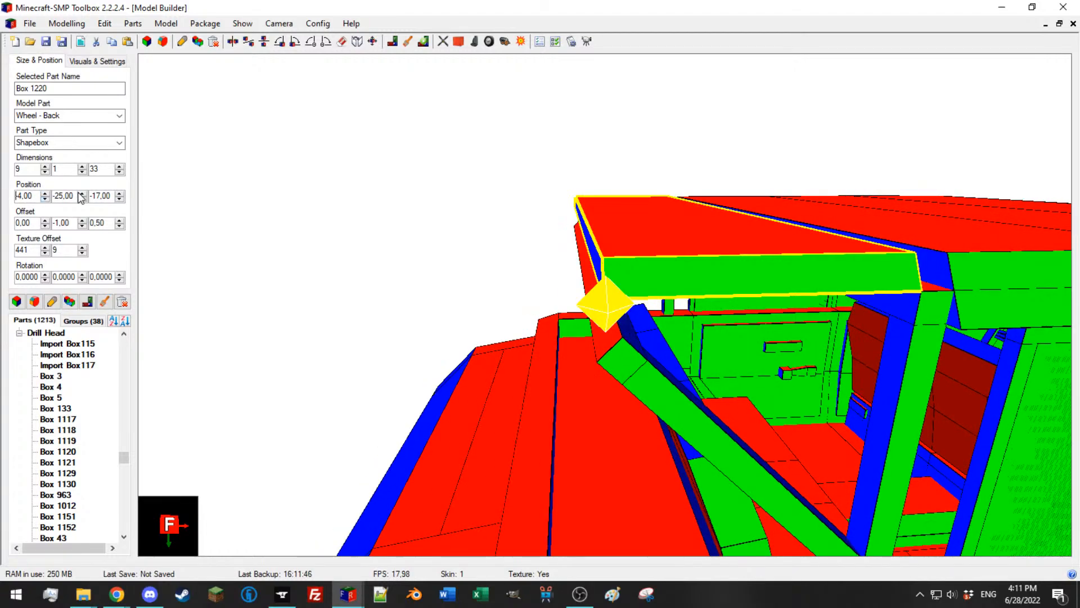
Step: Set the new rear panel to X position -3 and Y position -24, and raise its front edge to meet the panel ahead
left_click(81, 193)
left_click(82, 193)
middle_click_drag(524, 196, 375, 196)
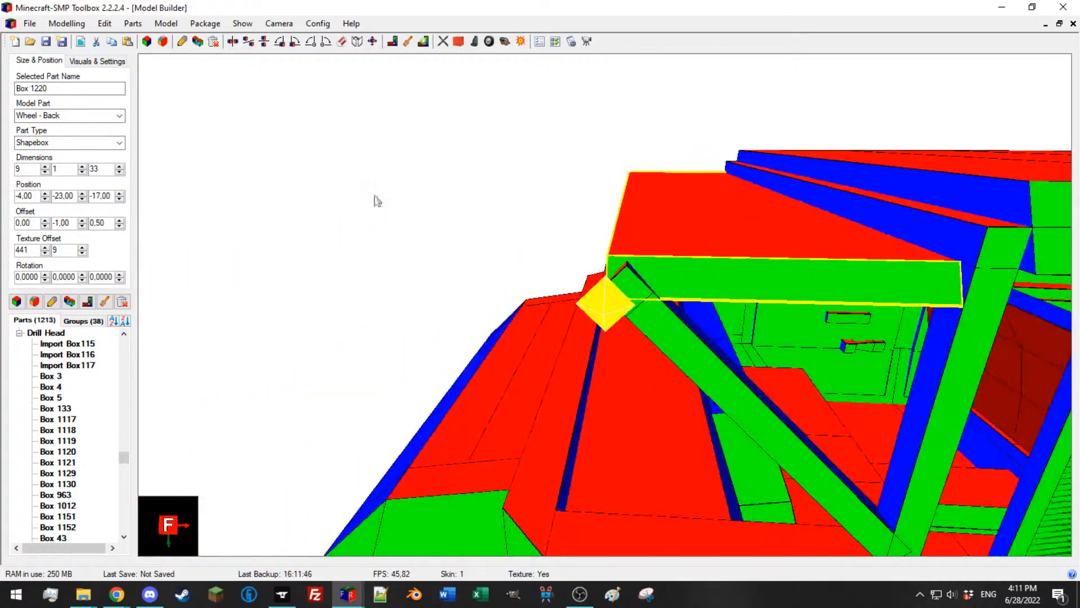
left_click(82, 200)
left_click(45, 193)
mouse_move(698, 208)
middle_mouse_down()
mouse_move(685, 224)
mouse_move(687, 202)
middle_mouse_up()
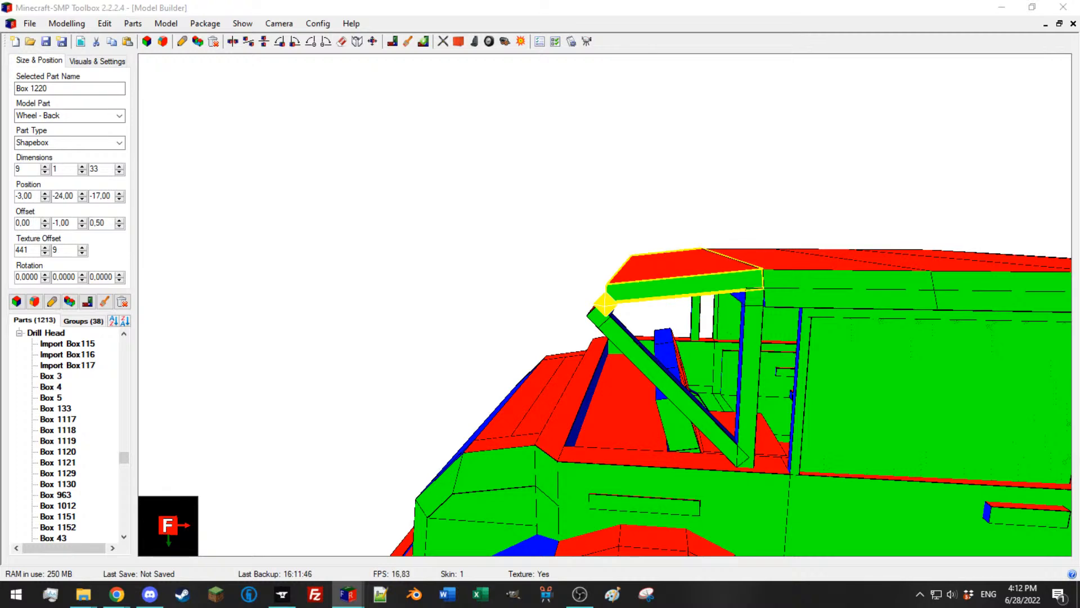
Step: Inspect the roof's underside around the upright and tilted rear crossbars, selecting each crossbar to check its placement
left_click_drag(761, 268, 681, 279)
left_click(767, 272)
scroll(726, 269, "down", 6)
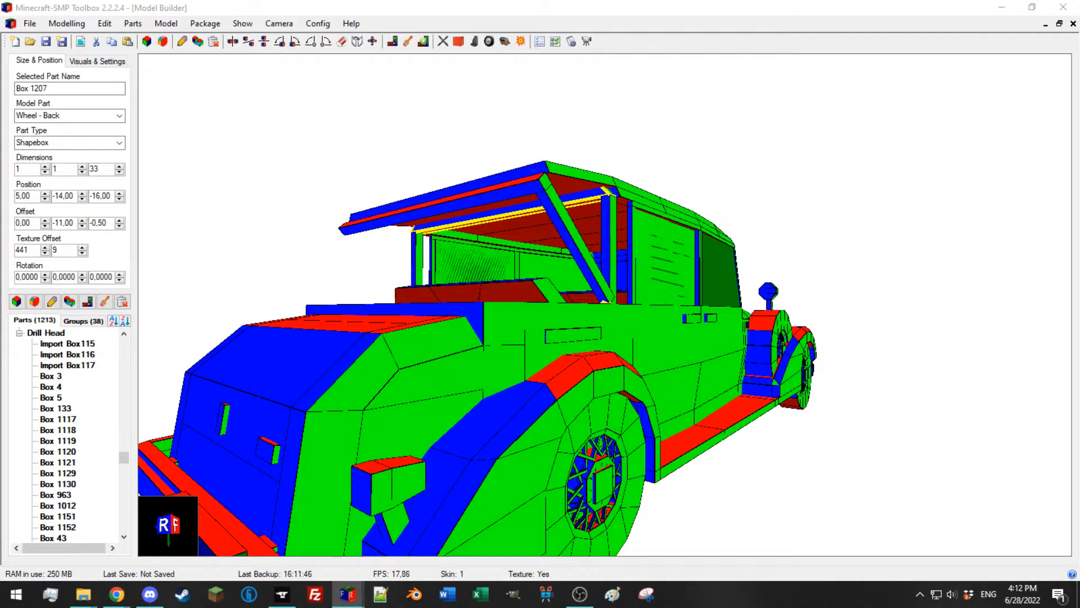
left_click(524, 190)
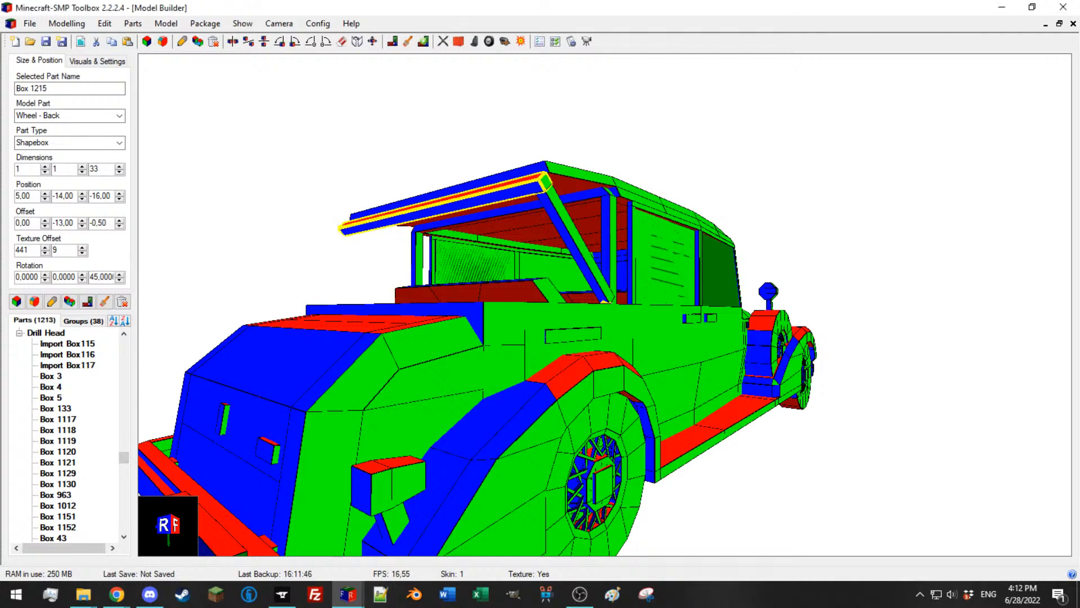
left_click_drag(641, 163, 579, 184)
left_click(649, 195)
left_click_drag(649, 195, 751, 197)
scroll(574, 247, "up", 3)
Step: Shift the sloping rear panel's upper back edge rearward so its end face slants
left_click_drag(575, 251, 698, 231)
scroll(601, 242, "up", 3)
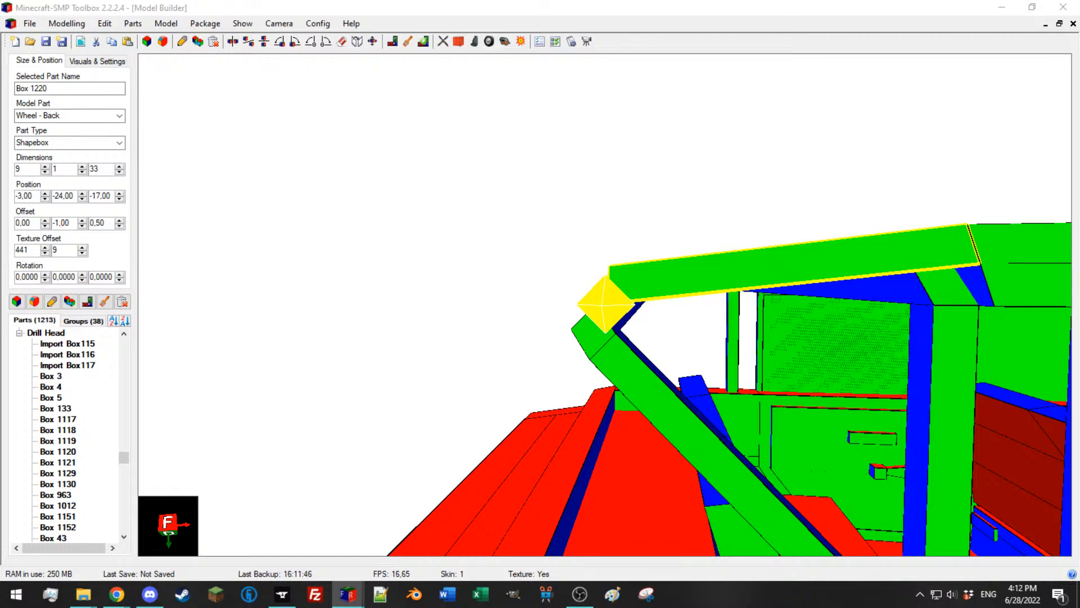
left_click_drag(656, 231, 510, 282)
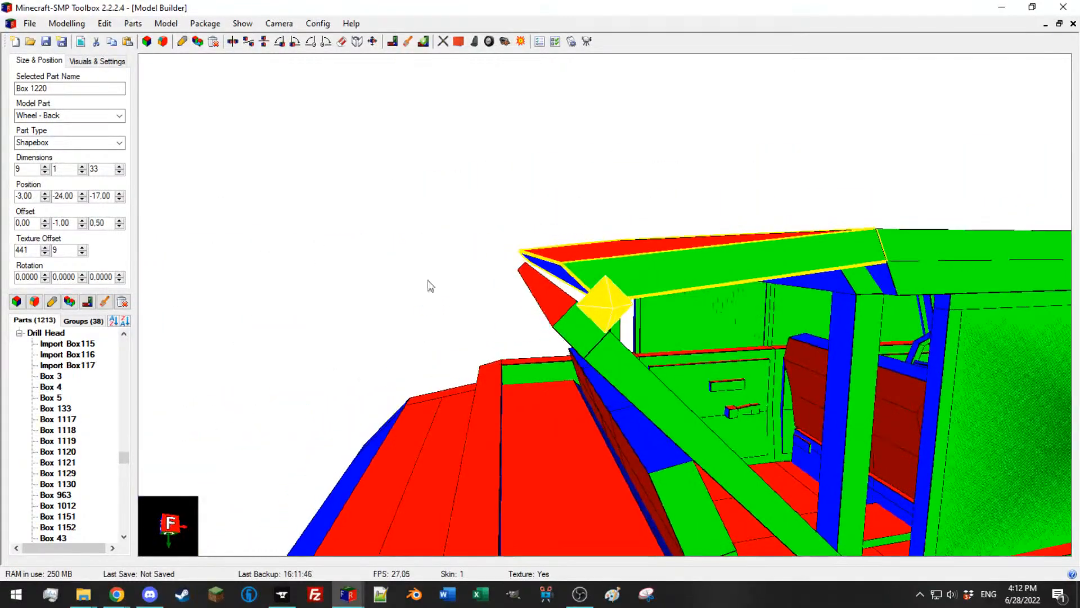
Step: Duplicate the sloping rear panel and reshape the copy with a vertical back face and a level lower edge
left_click(68, 302)
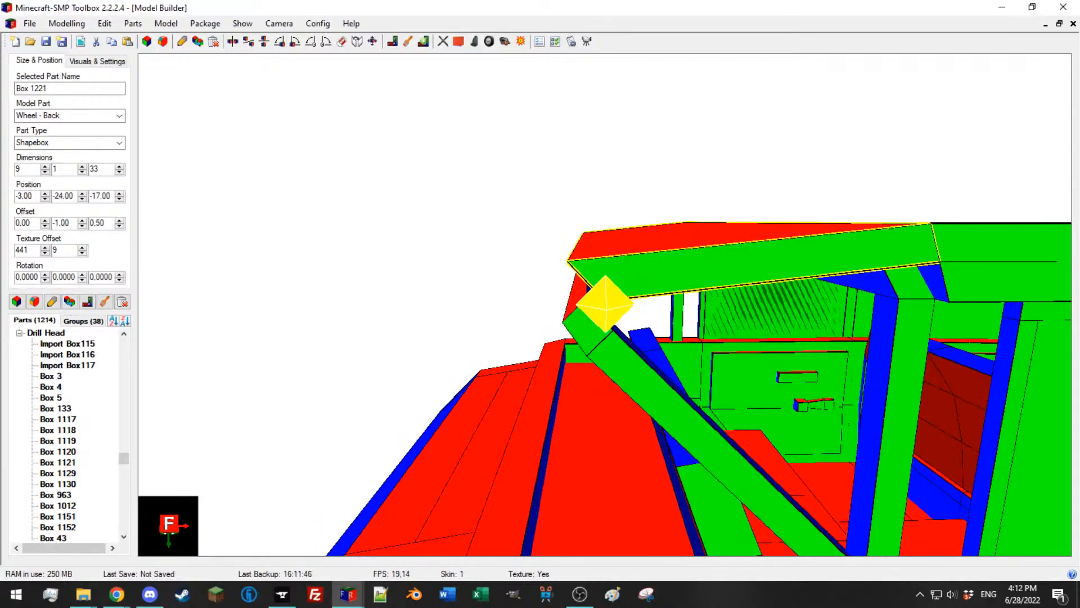
left_click_drag(607, 290, 577, 261)
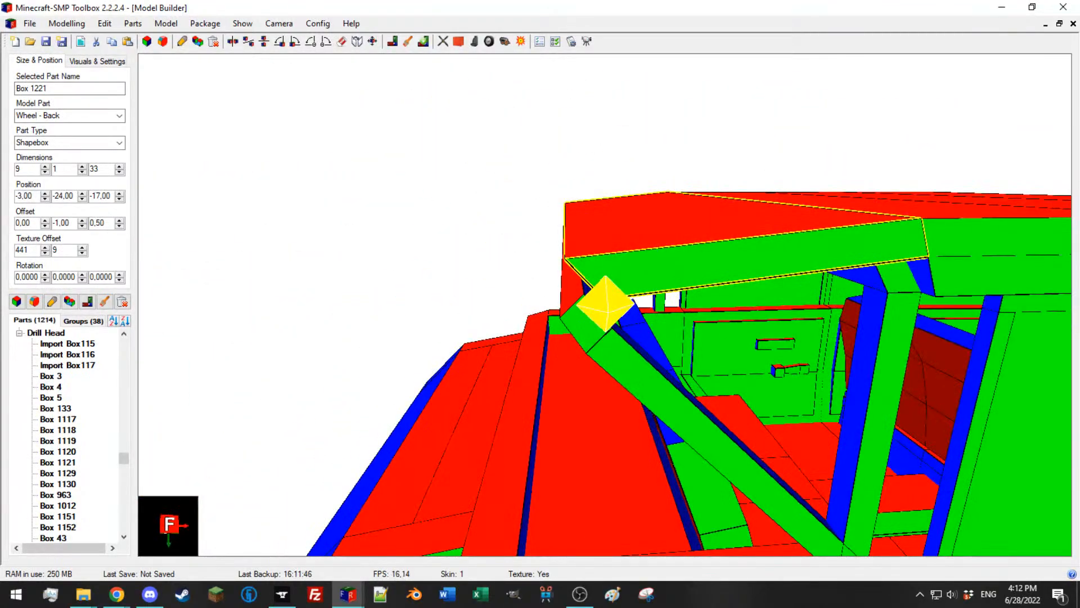
left_click_drag(801, 268, 786, 267)
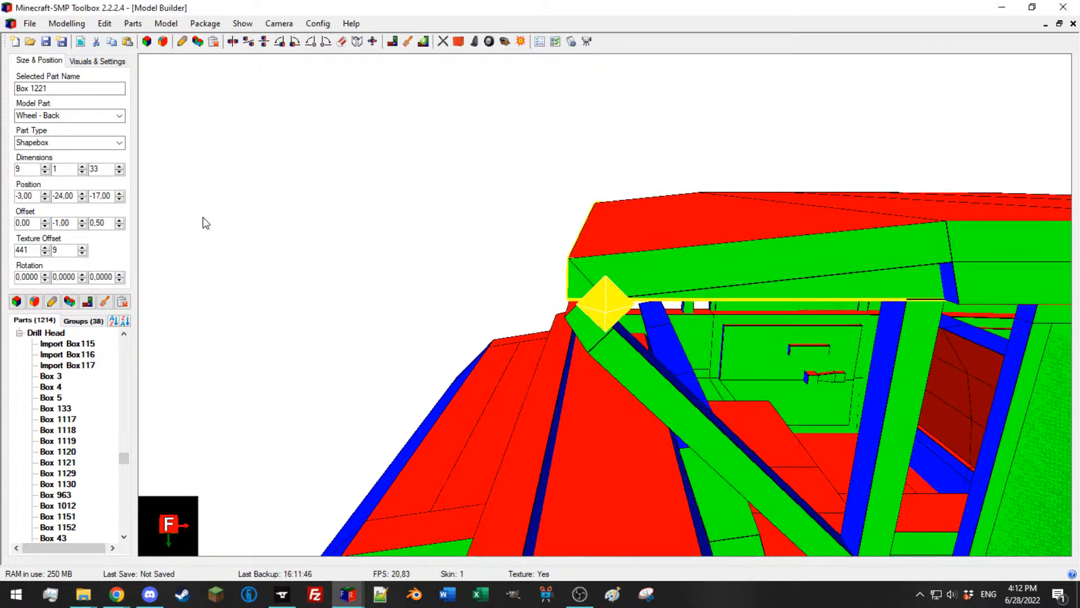
Step: Shorten the copied rear panel to an X dimension of 2 and set its X position to -5
scroll(35, 201, "down", 3)
scroll(32, 198, "up", 4)
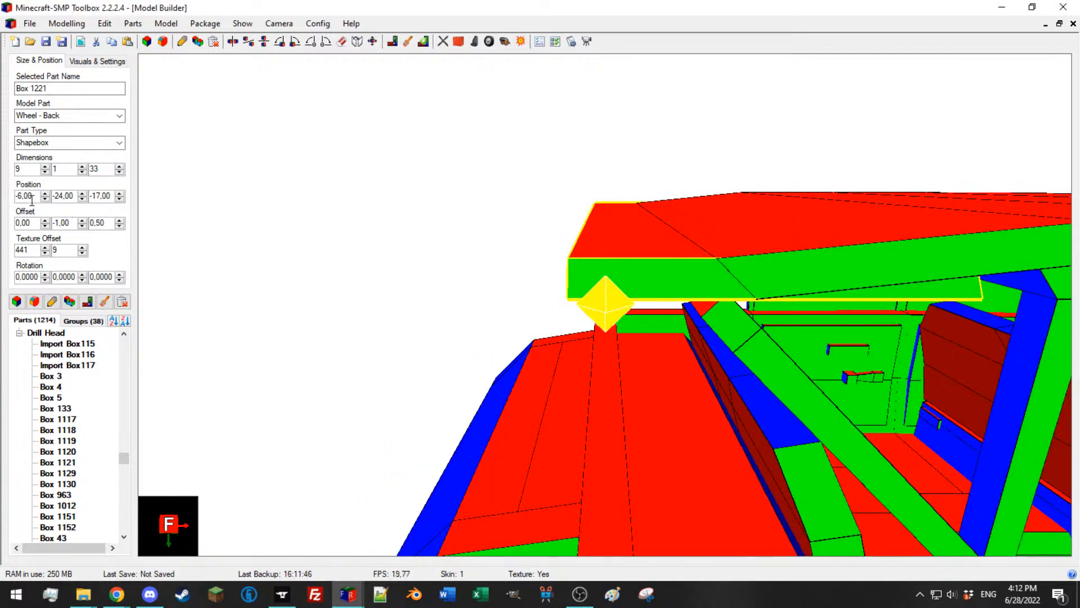
type("2")
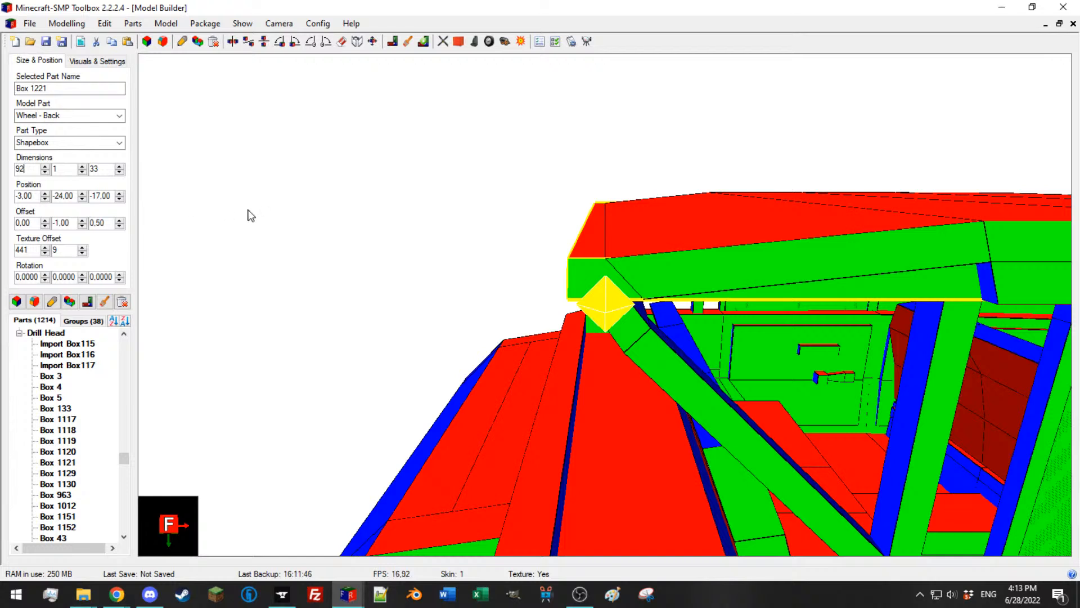
left_click(20, 169)
key("BackSpace")
key("Up")
key("Up")
key("Up")
key("Up")
key("Up")
key("Up")
key("Up")
key("Up")
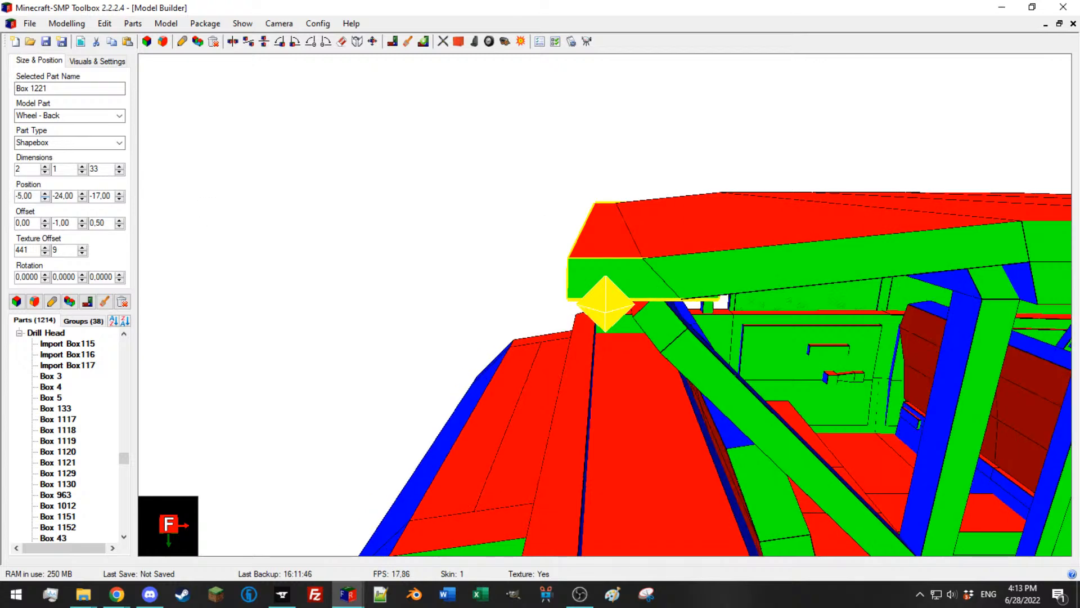
Step: Pull the narrow rear strip's back edge forward to remove its overhang behind the X position
left_click(815, 272)
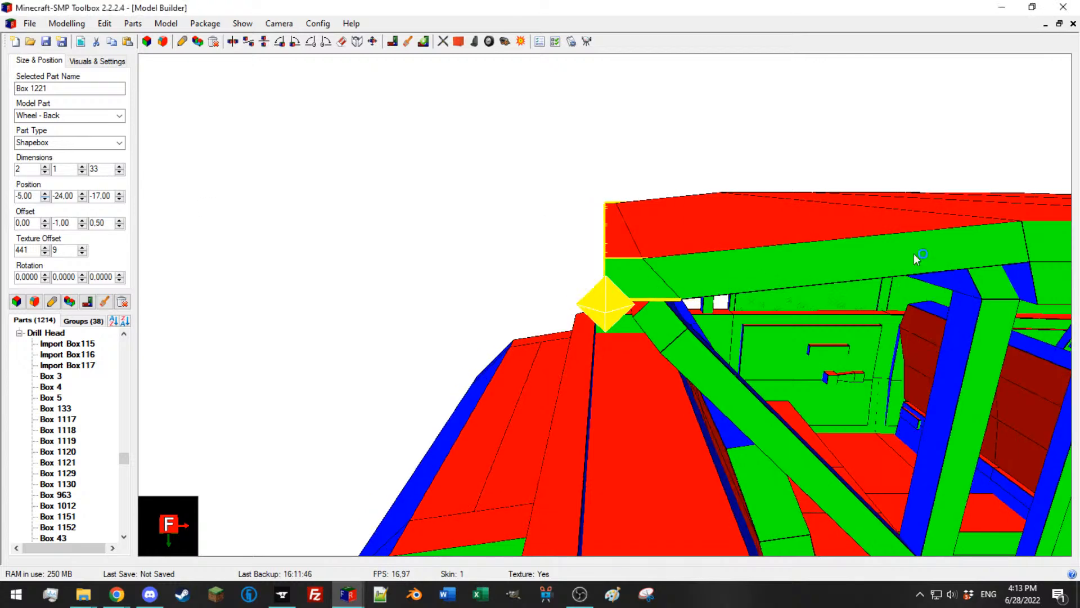
left_click(577, 278)
mouse_move(541, 243)
left_mouse_down()
mouse_move(518, 230)
mouse_move(554, 241)
left_mouse_up()
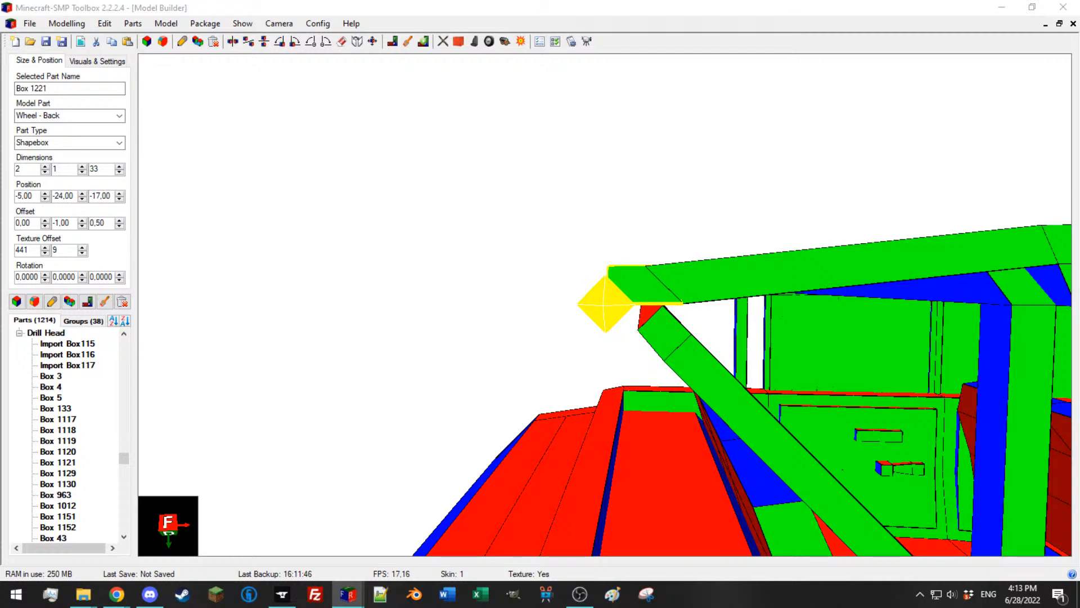
Step: Reshape the narrow rear strip into a downward-tilted block by pulling its lower back edge down and its upper back edge down and rearward
left_click_drag(754, 220, 641, 226)
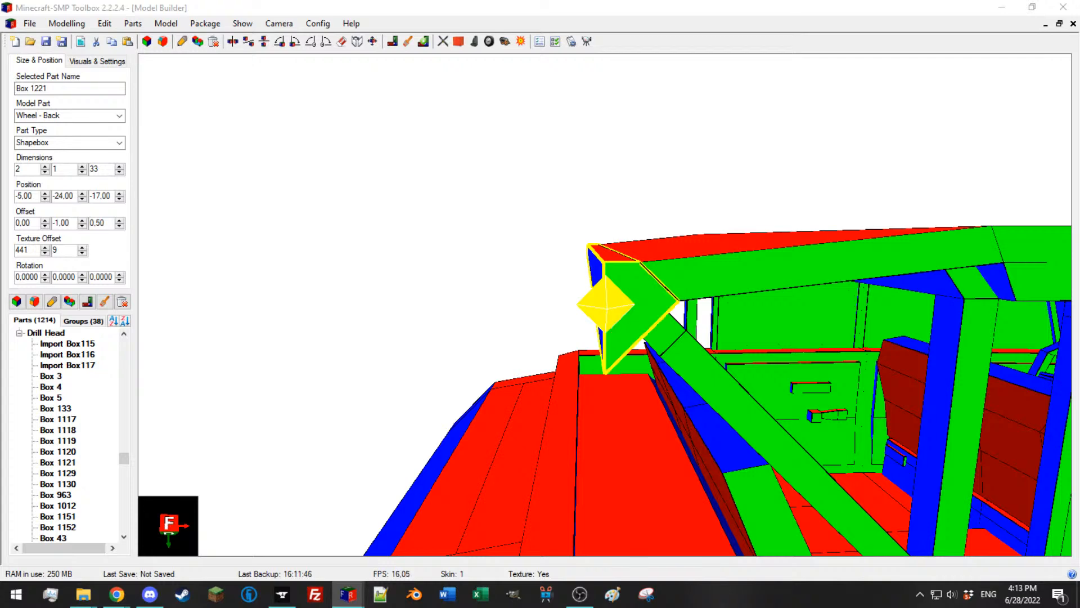
left_click_drag(623, 261, 602, 257)
left_click_drag(893, 249, 888, 250)
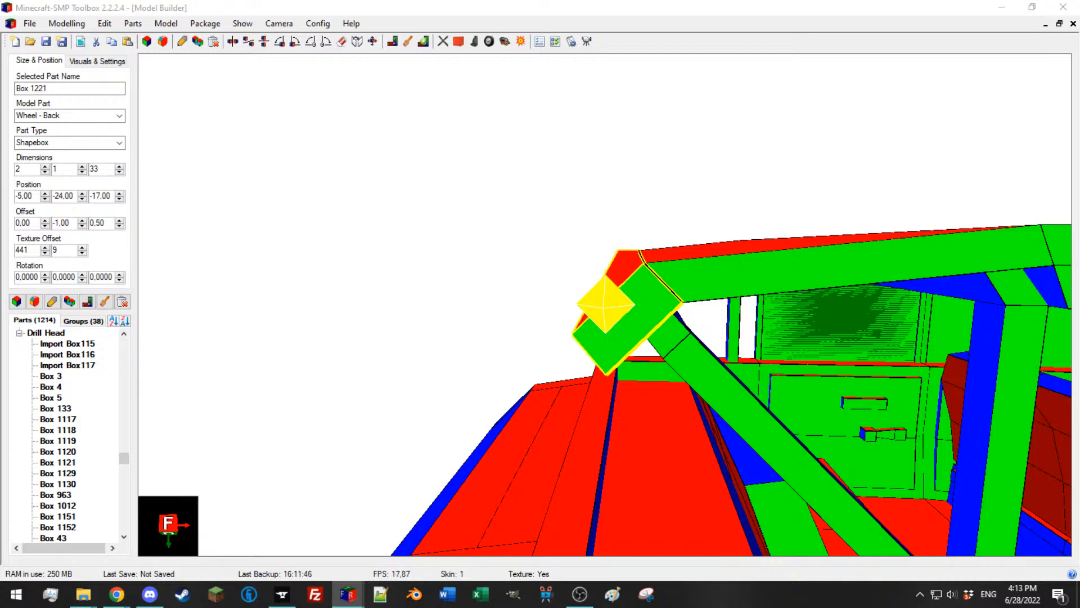
mouse_move(276, 247)
left_mouse_down()
mouse_move(390, 260)
mouse_move(279, 265)
left_mouse_up()
scroll(366, 258, "down", 4)
scroll(338, 262, "down", 4)
scroll(585, 309, "up", 4)
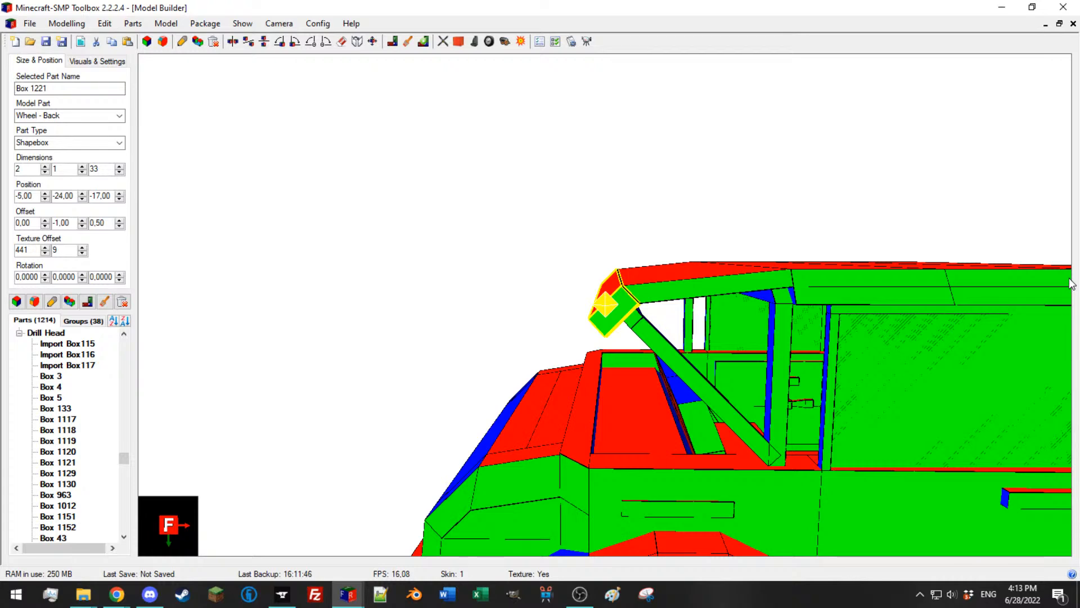
middle_click_drag(506, 251, 528, 248)
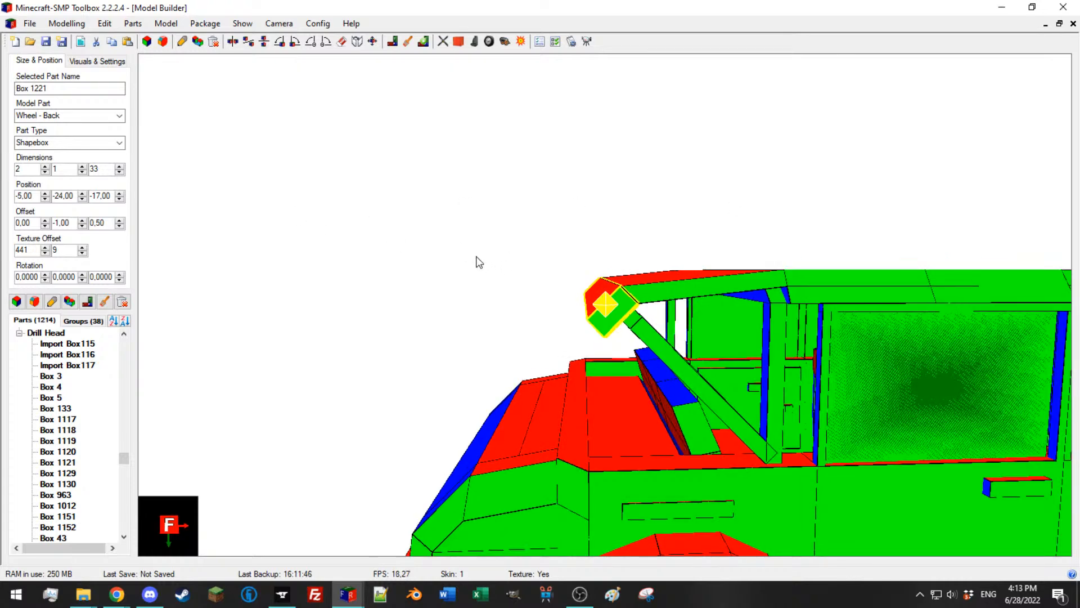
Step: Duplicate the tilted rear strip as an unskewed box, setting its X dimension to 1, Y dimension to 3 and Y position to -23
left_click(70, 302)
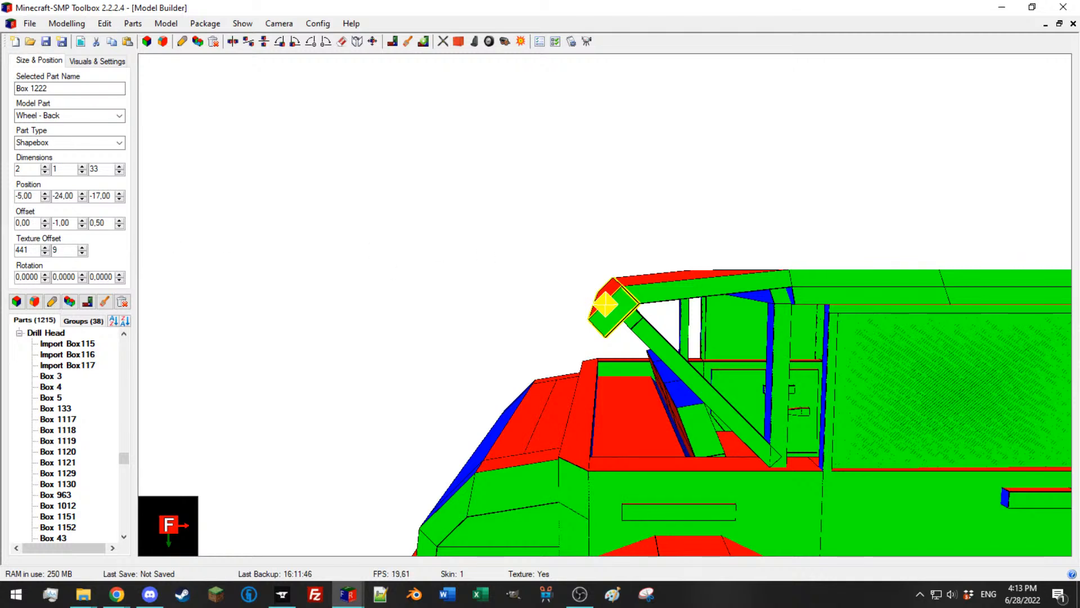
left_click(41, 174)
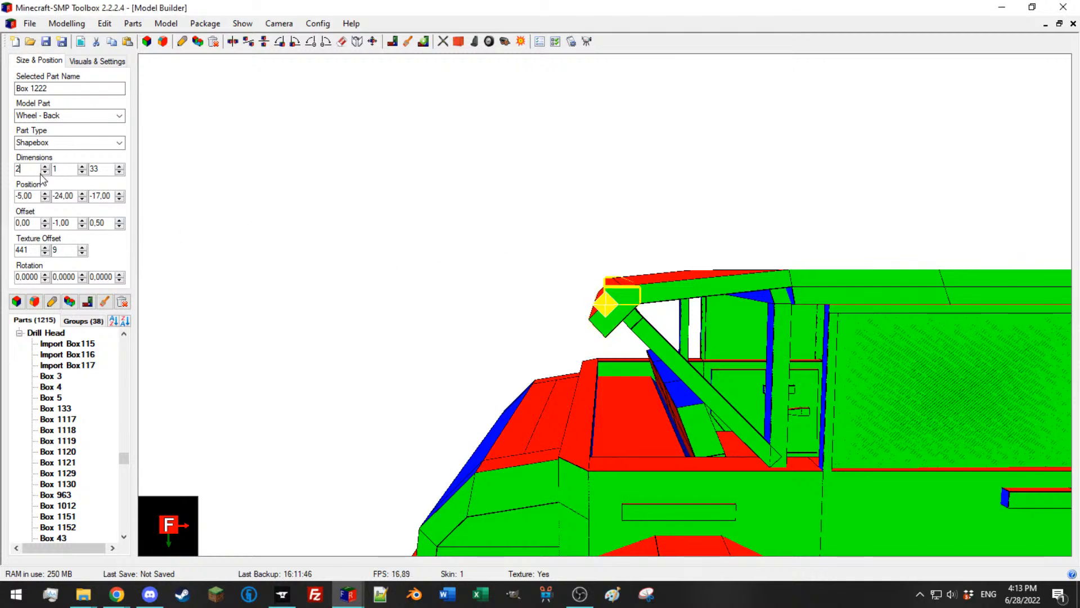
left_click(47, 174)
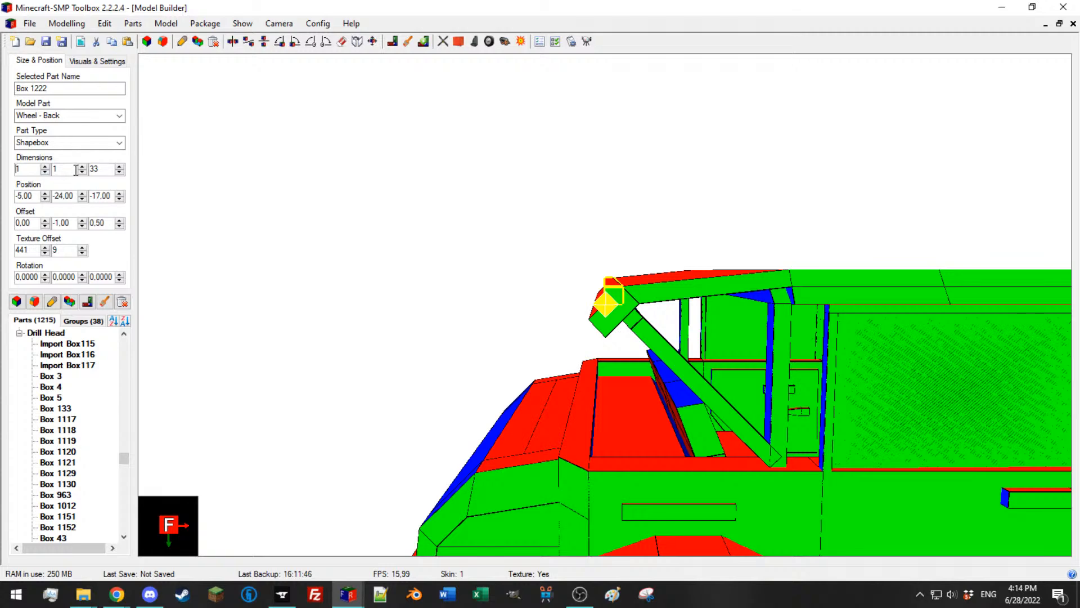
left_click(79, 168)
left_click(79, 168)
left_click(82, 194)
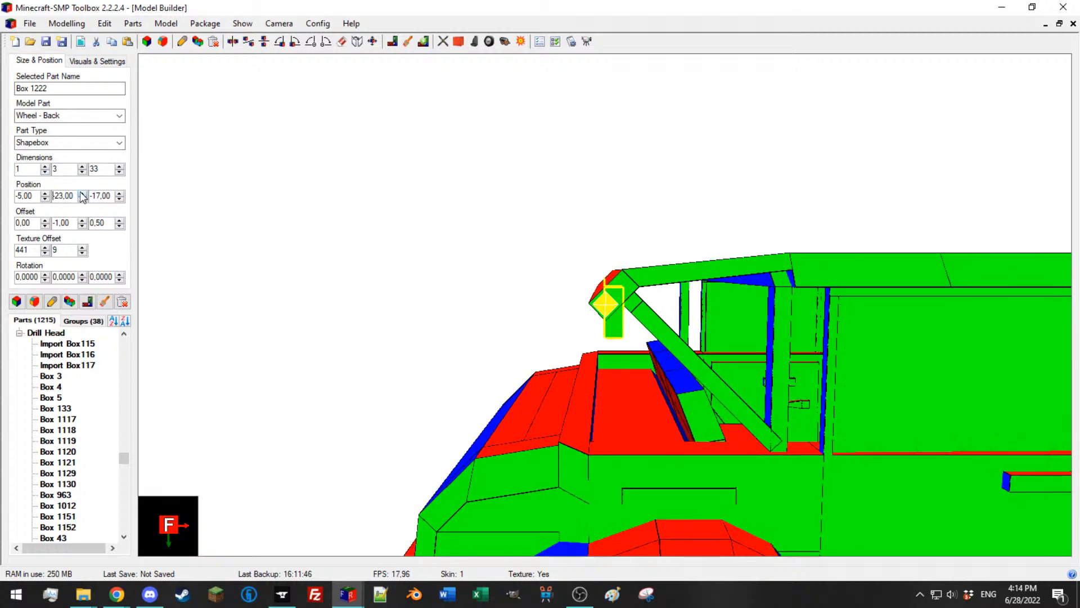
Step: Reposition the rear roof-edge box (Box 1222) to X -6 and Y -21
left_click(82, 193)
left_click(82, 193)
middle_click_drag(458, 208, 331, 222)
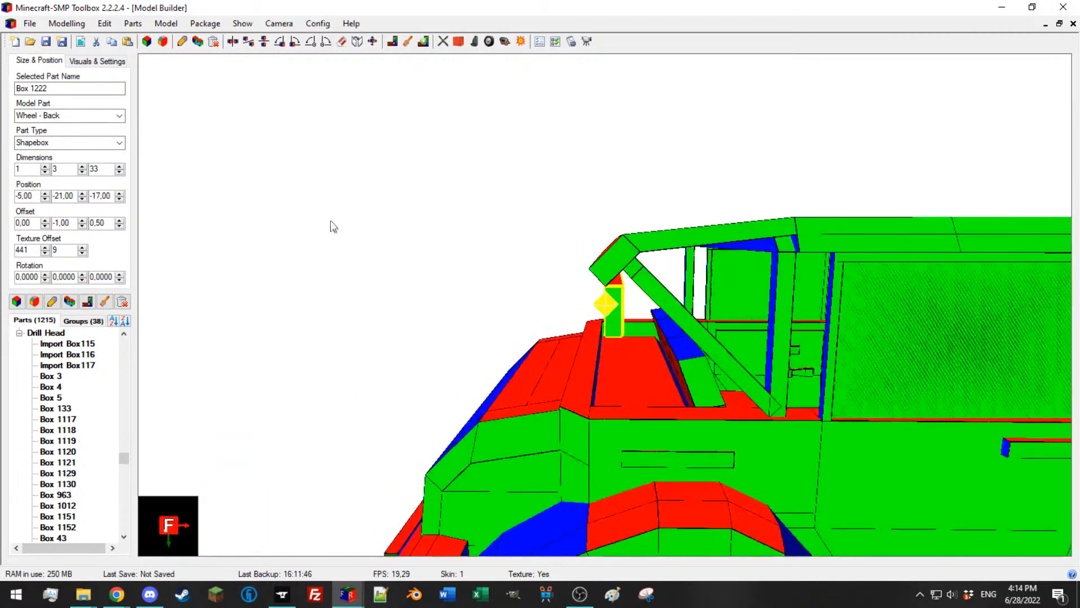
left_click(45, 199)
scroll(574, 209, "up", 5)
middle_click_drag(561, 215, 659, 195)
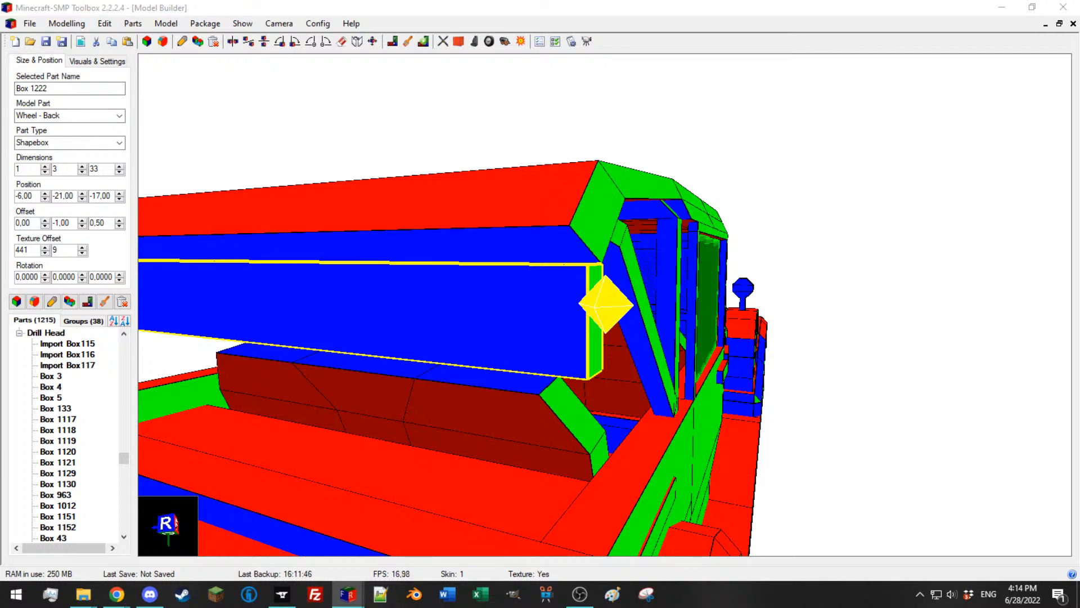
middle_click_drag(711, 242, 652, 228)
scroll(439, 251, "down", 3)
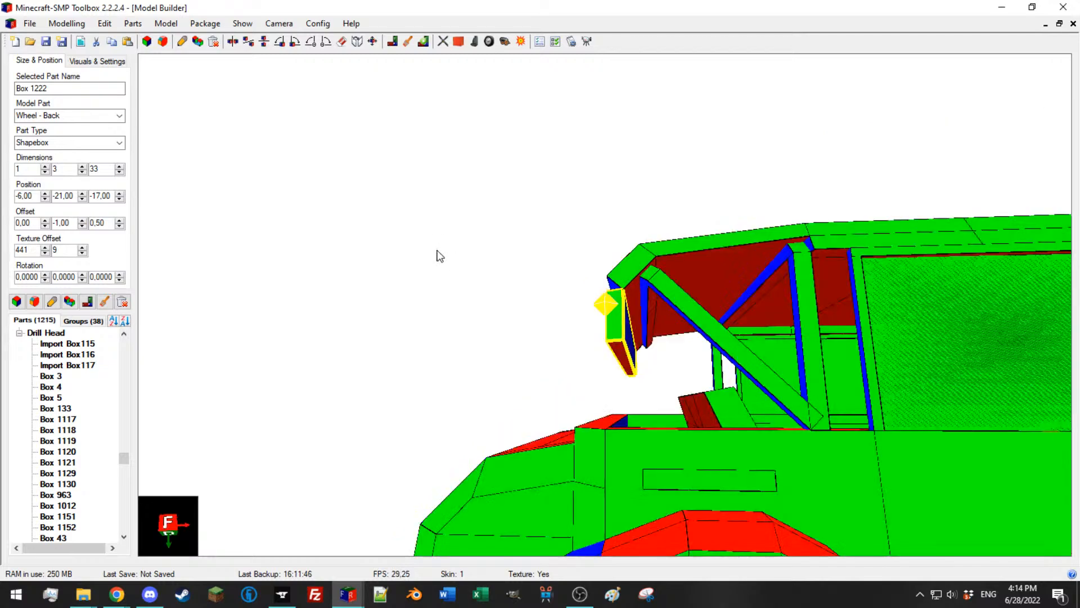
Step: Extend the rear roof-edge box to a height of 8 and slant its lower end outward toward the back of the car
left_click(81, 167)
left_click(81, 167)
left_click(82, 167)
left_click(81, 167)
left_click(81, 167)
mouse_move(326, 208)
middle_mouse_down()
mouse_move(393, 226)
mouse_move(333, 217)
middle_mouse_up()
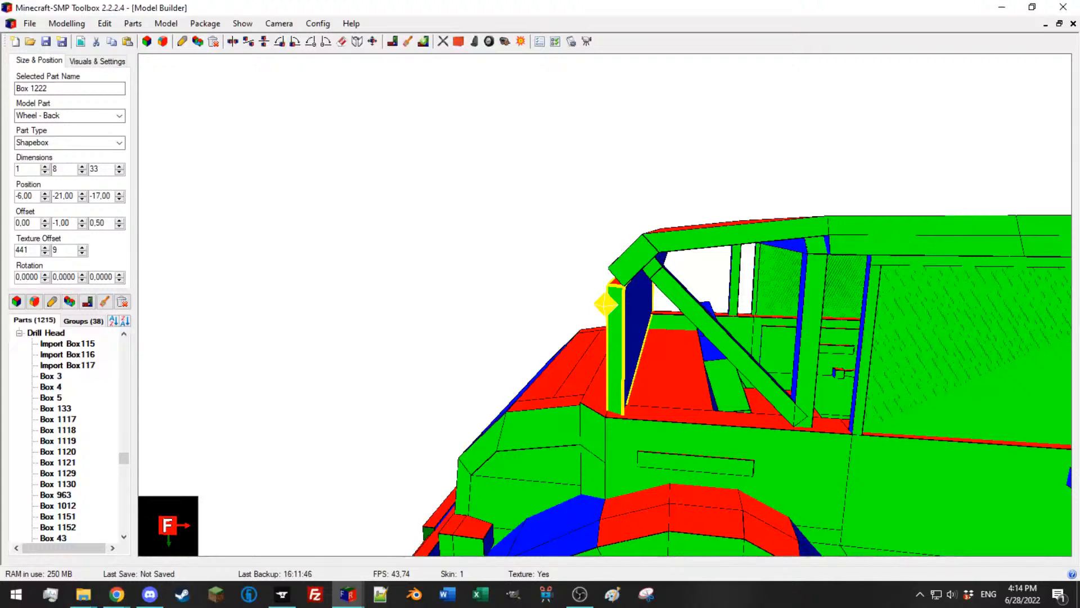
scroll(699, 244, "up", 3)
middle_click_drag(700, 244, 698, 234)
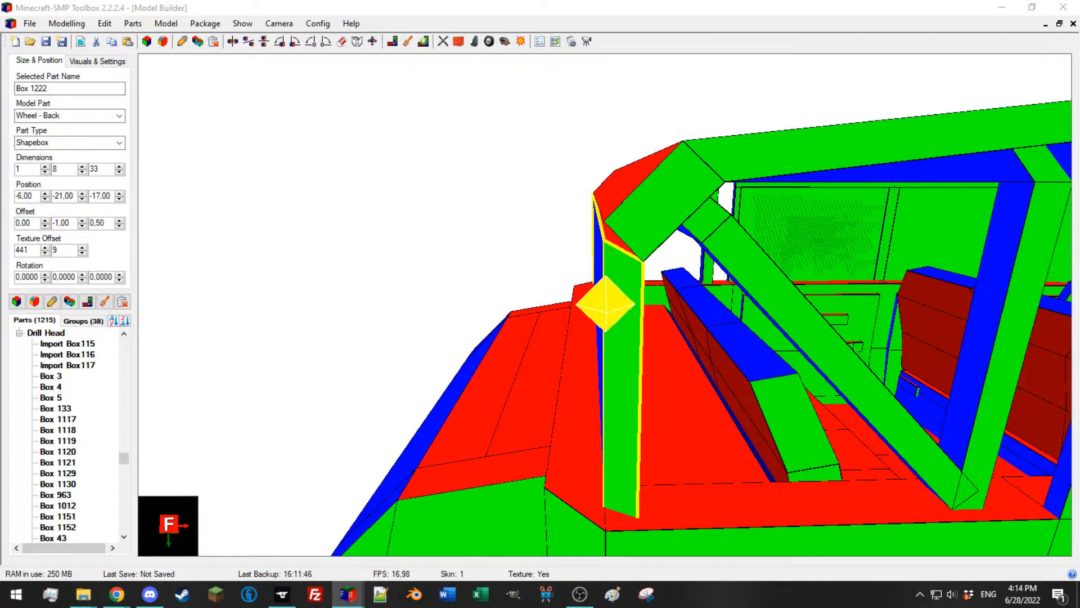
middle_click_drag(670, 226, 666, 216)
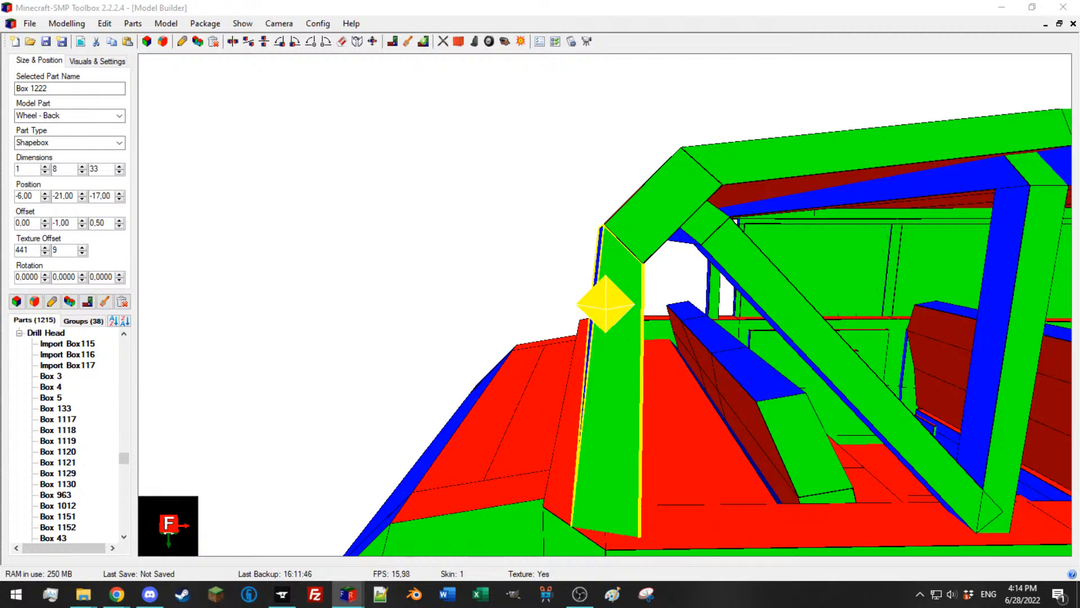
middle_click_drag(578, 284, 445, 346)
scroll(439, 316, "down", 6)
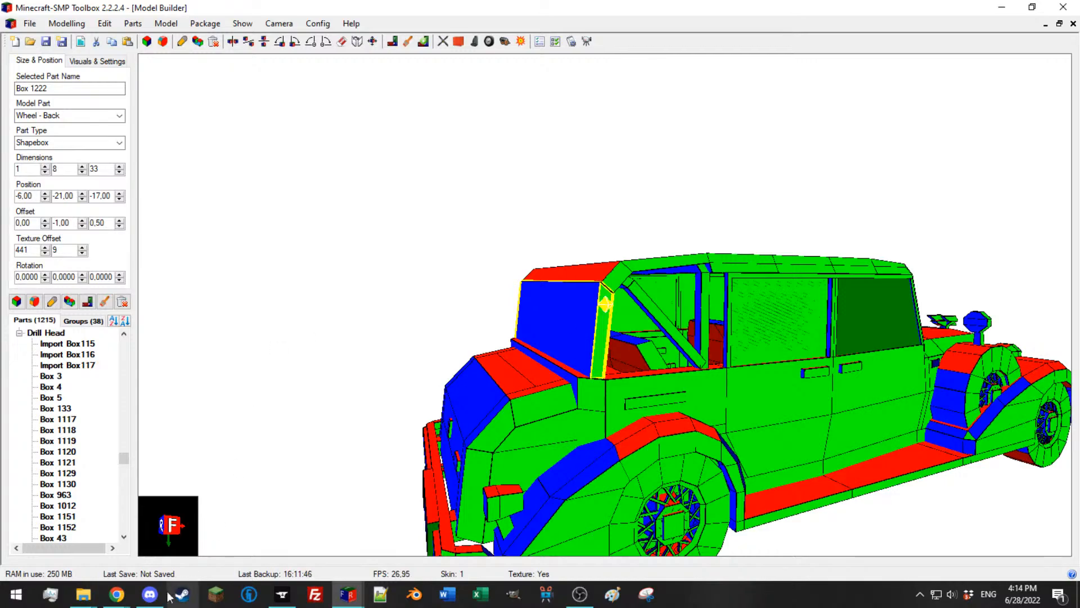
Step: Switch to Chrome and examine the reference photos of 1935 Cadillac four-door convertibles, including the 370D Phaeton and the Model 452D
left_click(152, 598)
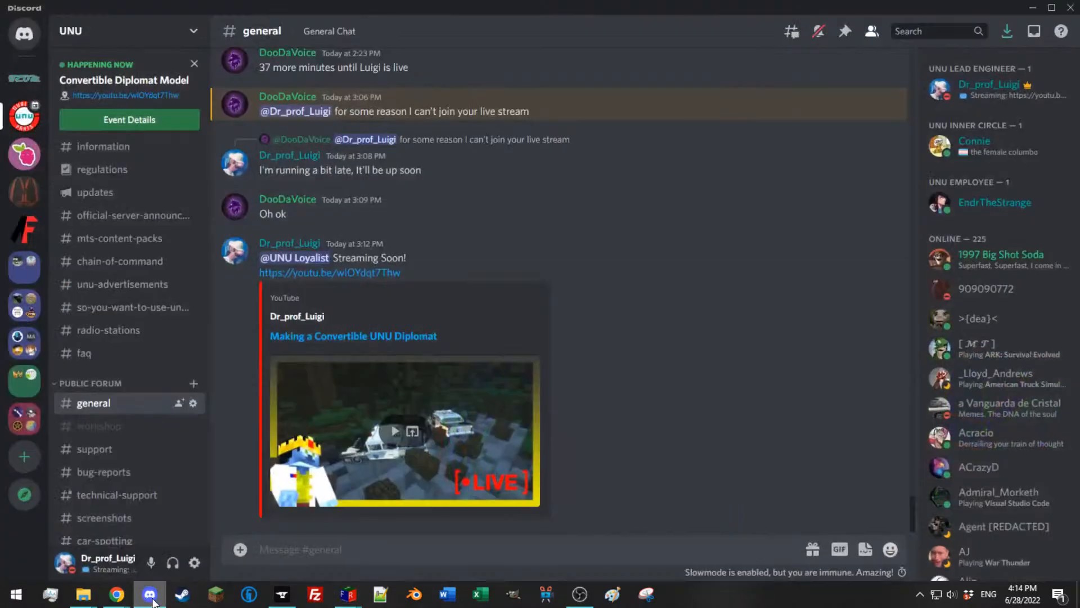
left_click(1033, 8)
left_click(212, 549)
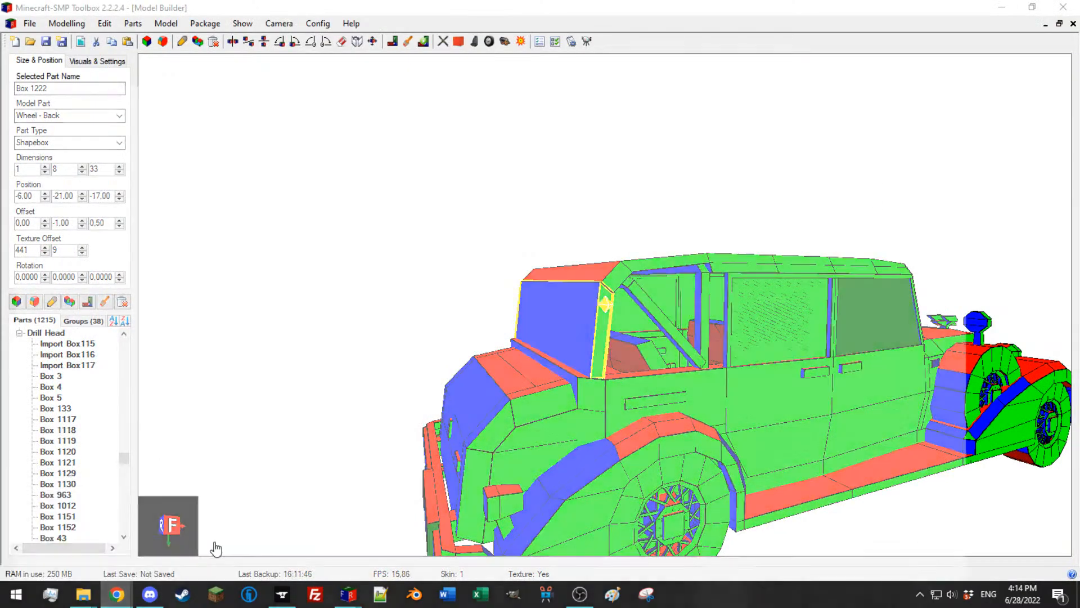
left_click(239, 312)
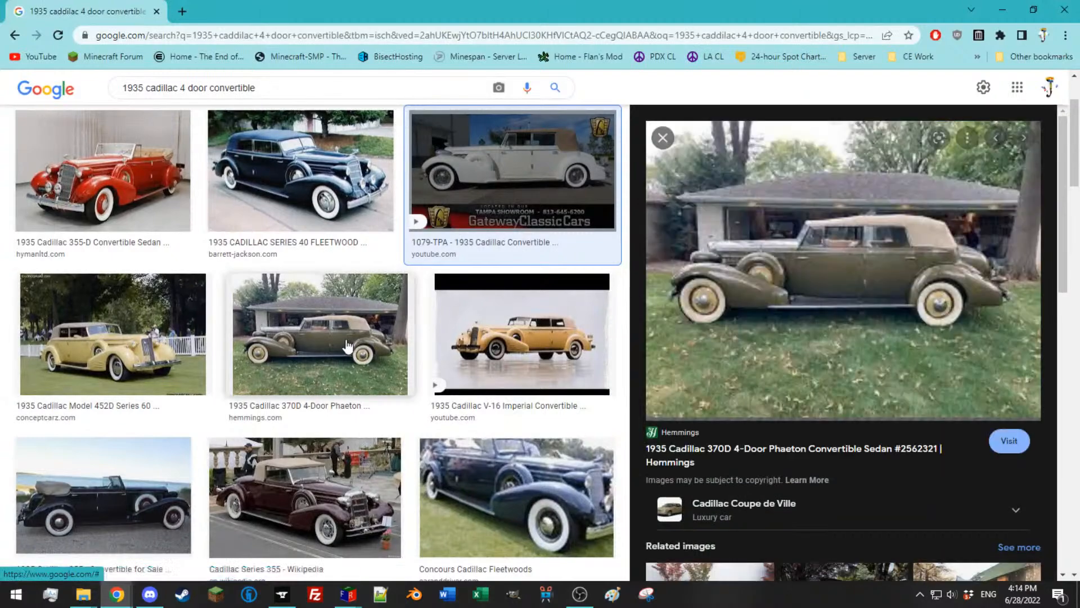
left_click(121, 332)
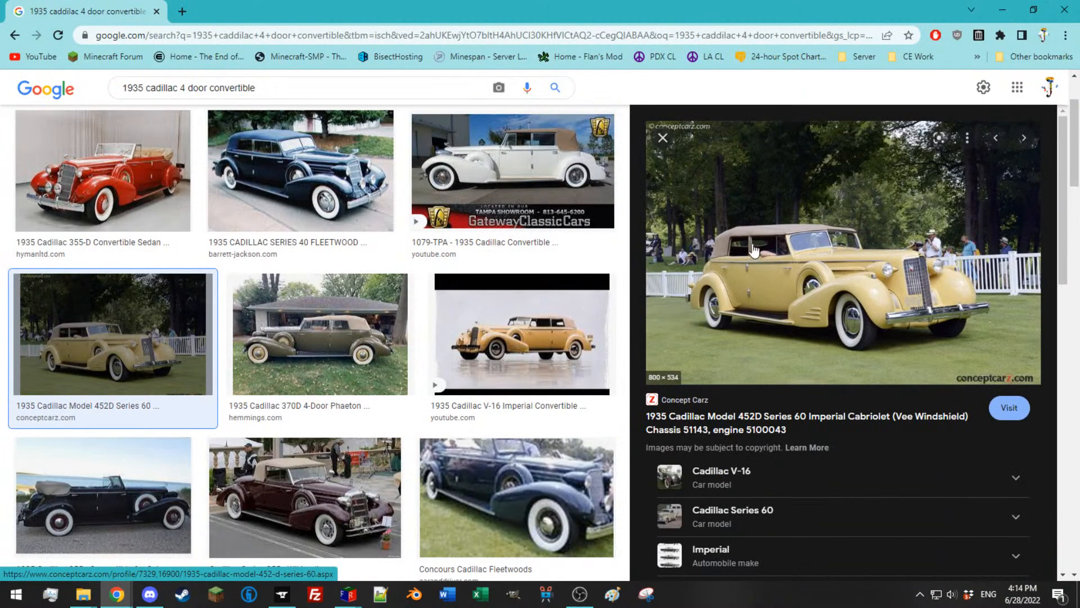
left_click(995, 6)
Step: Reduce the height of the slanted rear roof-edge box to 1
left_click_drag(400, 290, 325, 273)
scroll(524, 319, "up", 3)
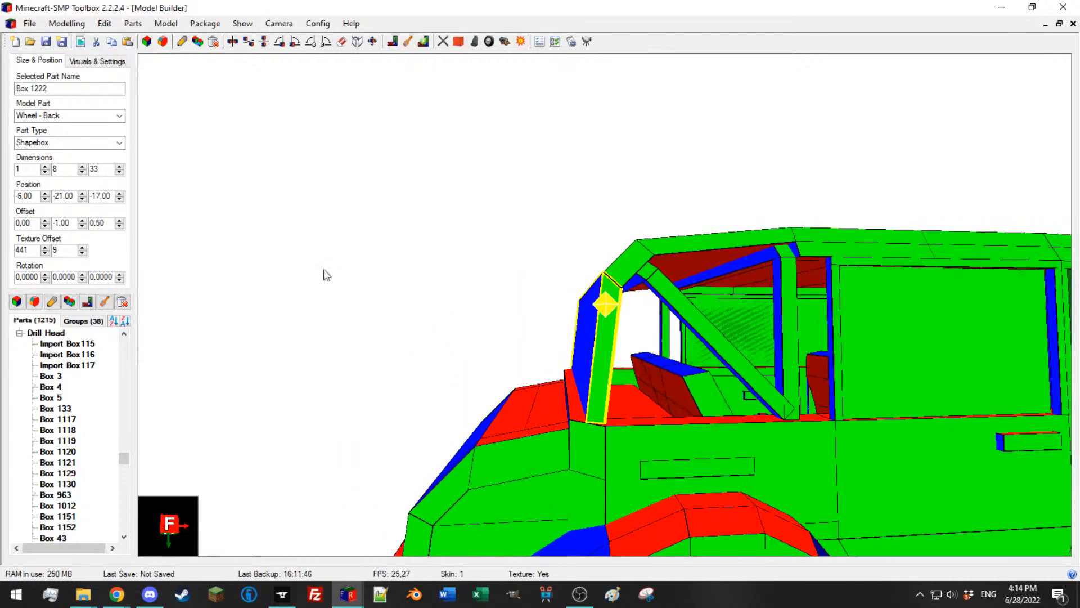
left_click(83, 172)
left_click(82, 172)
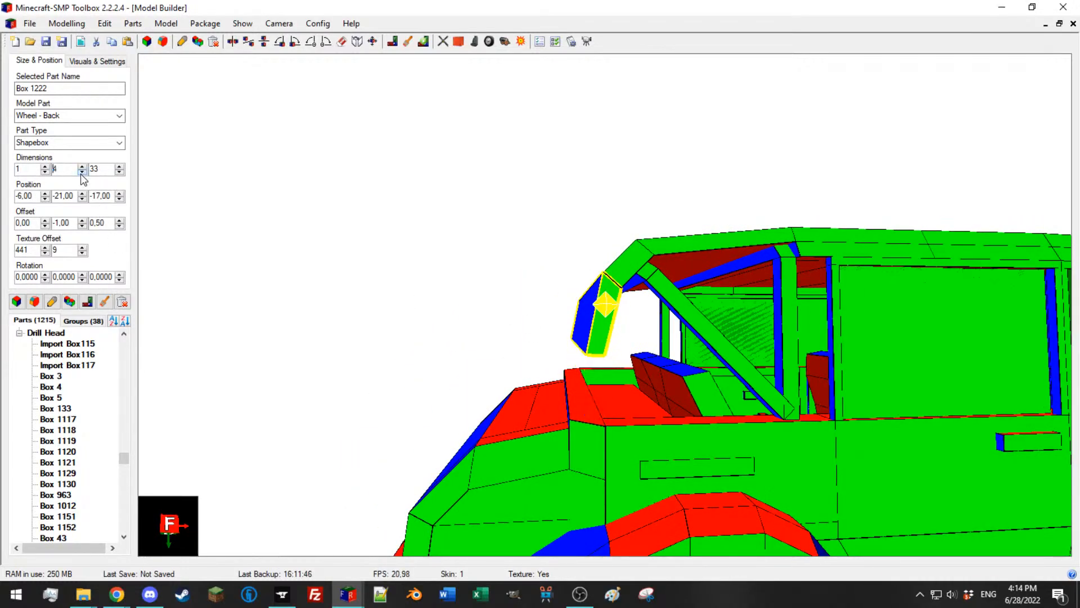
left_click(82, 172)
left_click_drag(384, 230, 471, 232)
Step: Reshape the undersides of the rear roof boxes (Box 1221, Box 1220 and Box 1222) to make the roof's rear edge thinner
left_click(605, 204)
left_click_drag(534, 203, 823, 228)
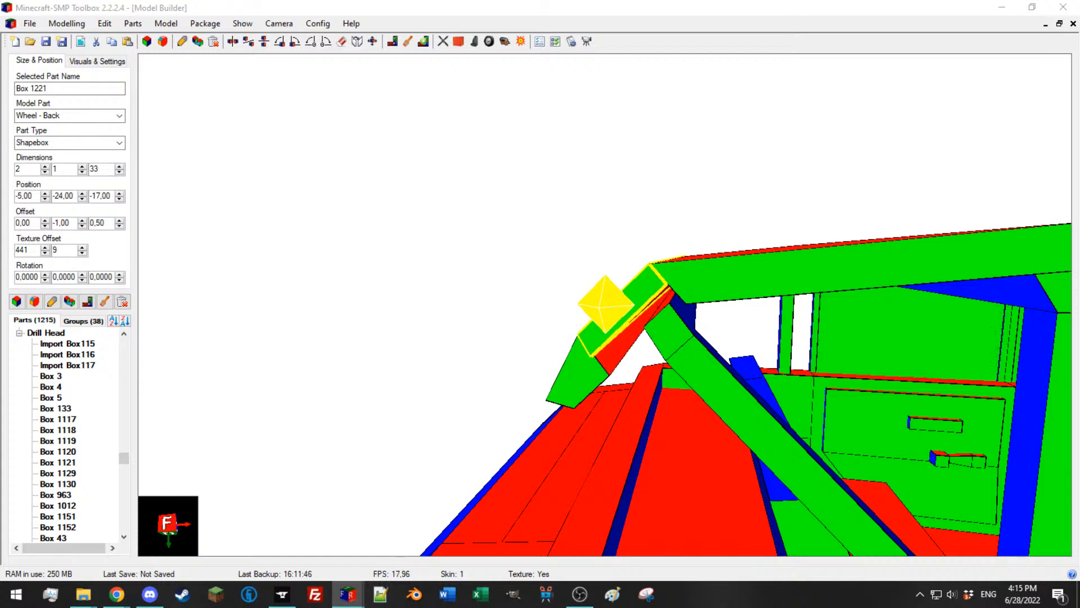
left_click_drag(753, 268, 702, 299)
left_click(676, 294)
scroll(612, 287, "up", 3)
left_click_drag(613, 286, 600, 265)
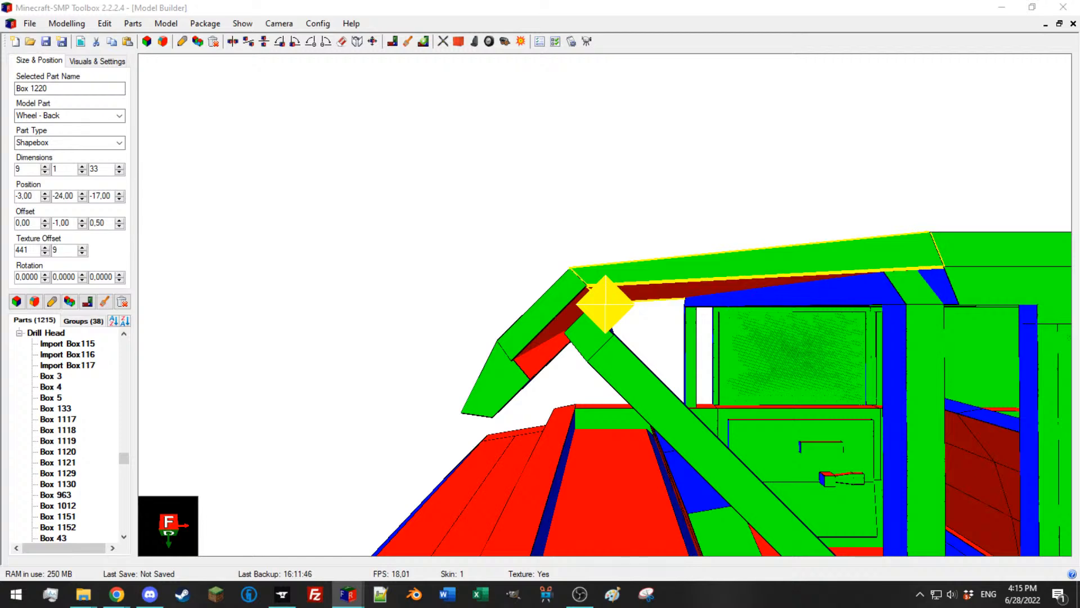
left_click(518, 381)
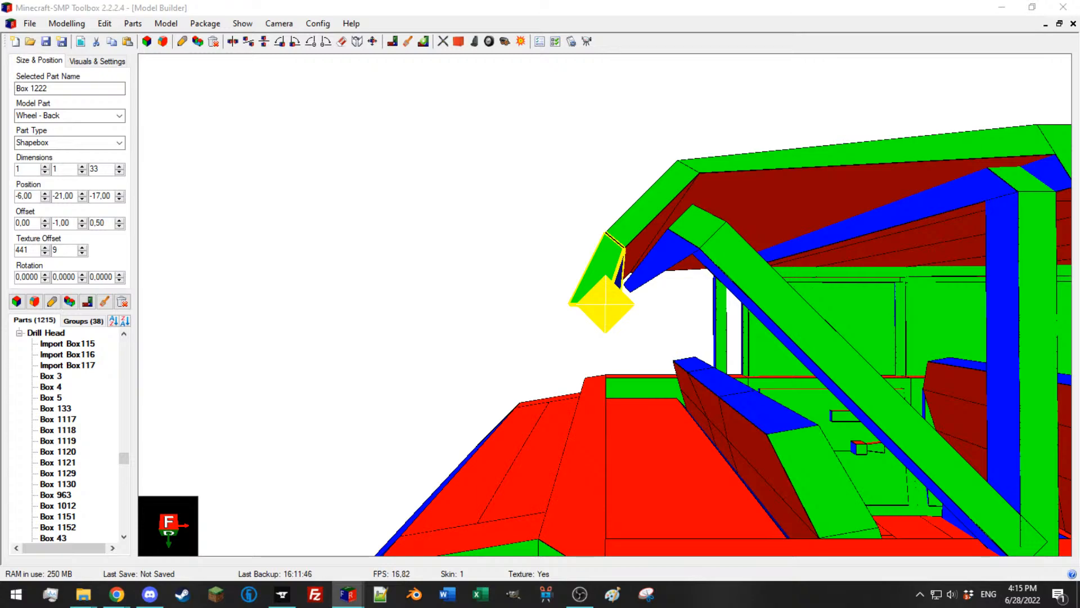
middle_click_drag(620, 224, 480, 259)
middle_click_drag(431, 301, 412, 297)
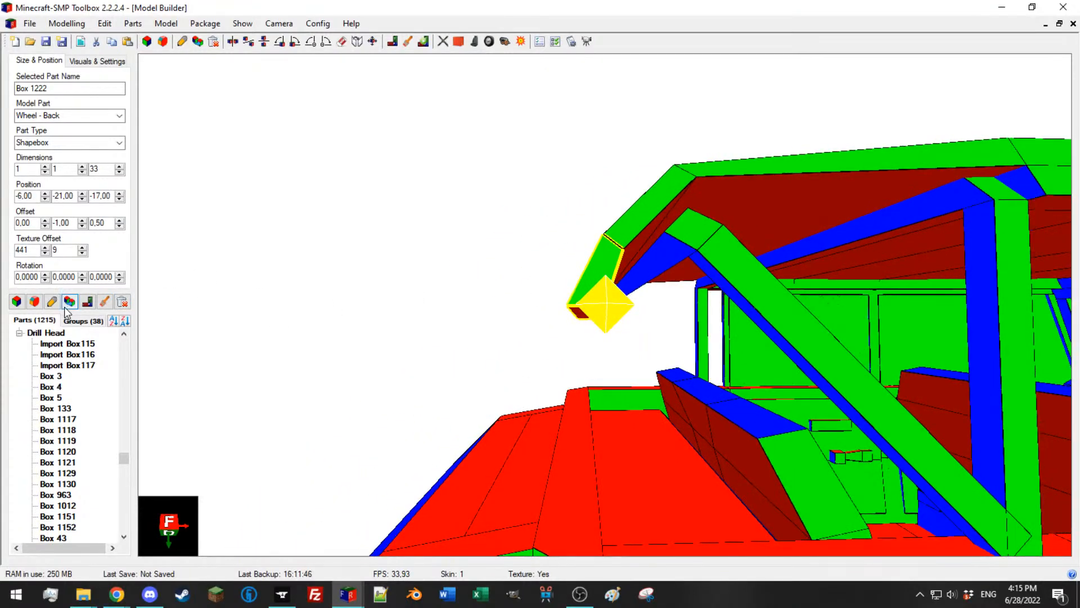
Step: Duplicate the lowest rear roof box, square off the copy's shape and position it at X -7, Y -20
left_click(69, 302)
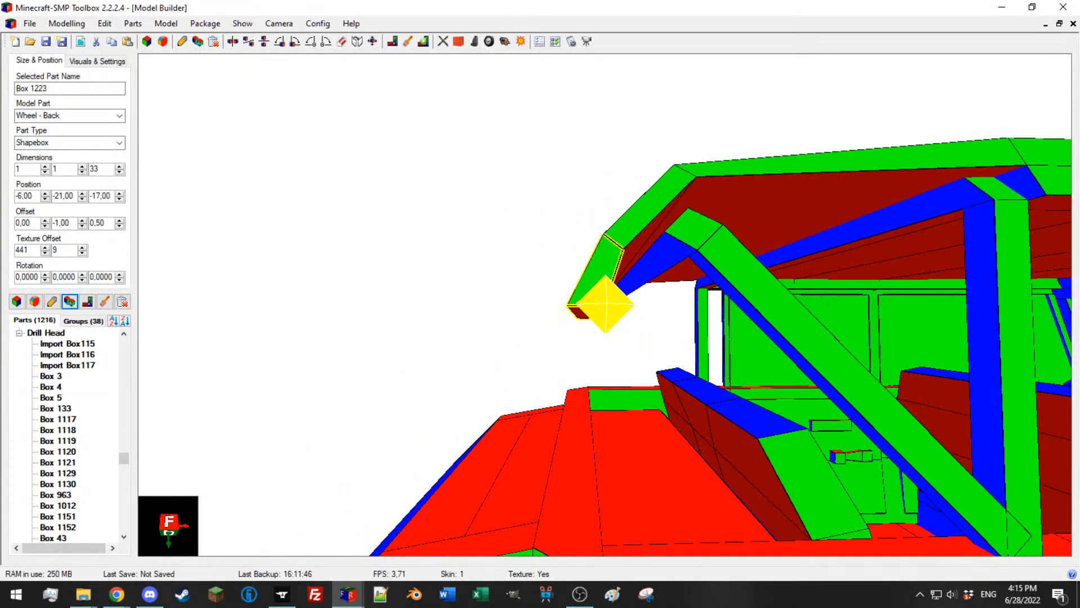
left_click(82, 193)
left_click(82, 193)
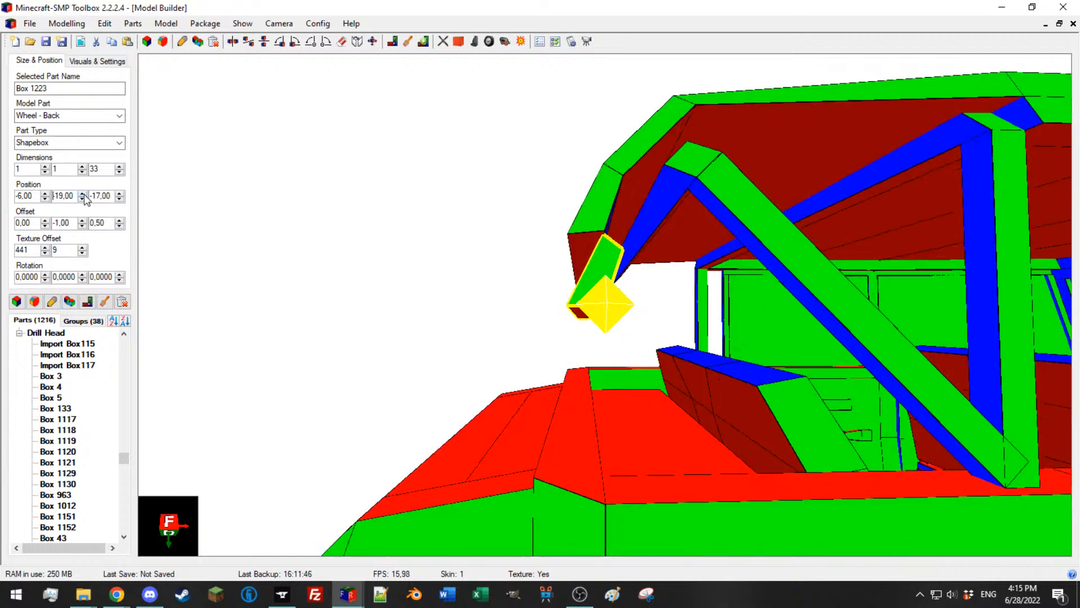
middle_click_drag(658, 198, 413, 232)
left_click(44, 200)
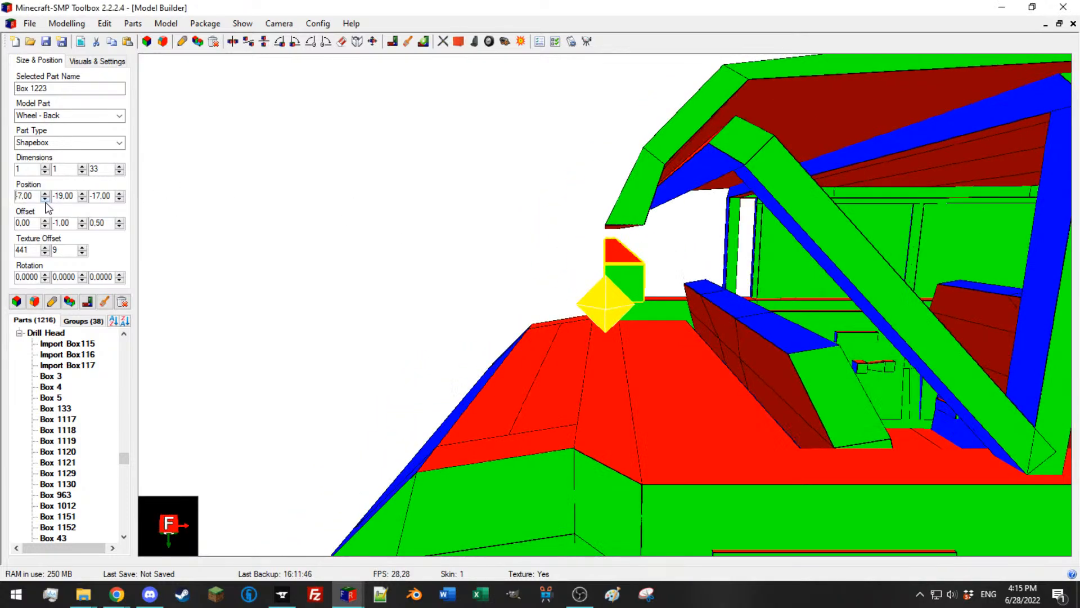
left_click(82, 198)
middle_click_drag(338, 211, 436, 222)
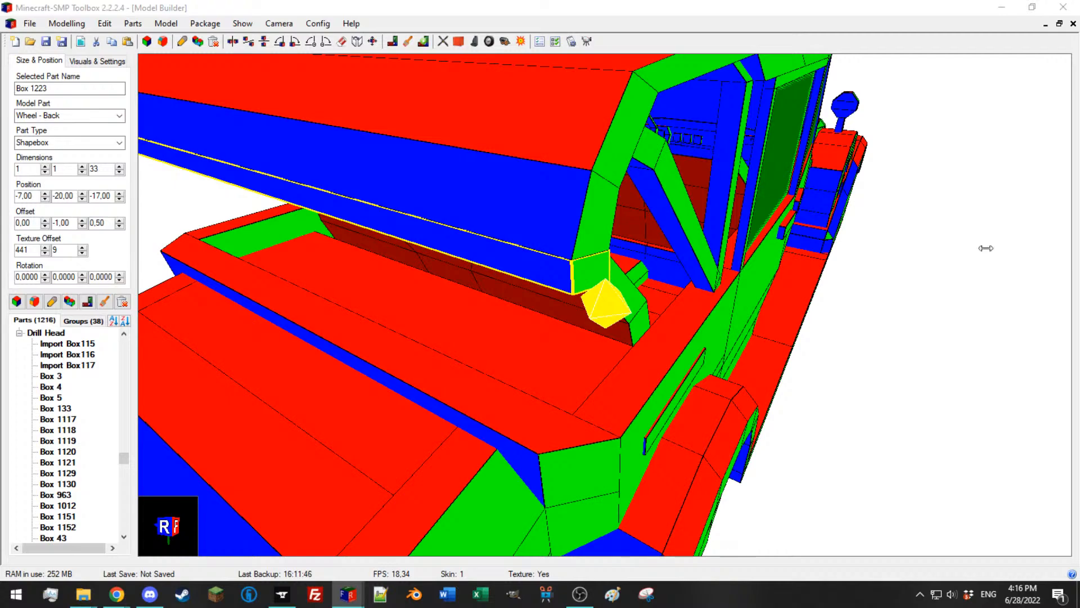
middle_click_drag(816, 264, 699, 214)
Step: Lower the copied rear box to Y -16 and set its height to 3 to form the panel above the body
left_click(82, 193)
left_click(82, 193)
left_click(83, 193)
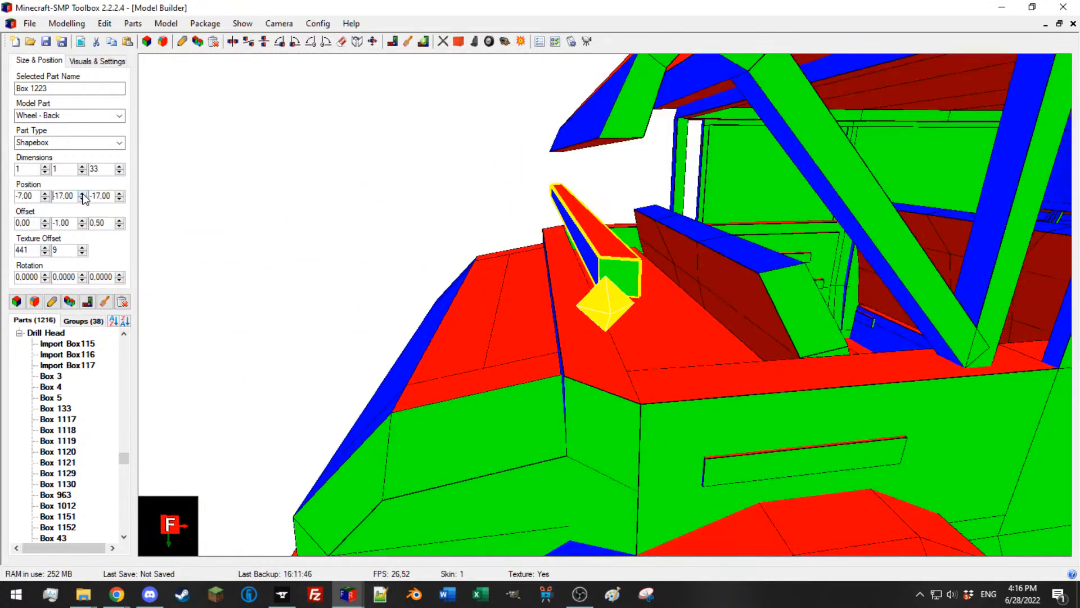
left_click(82, 167)
left_click(82, 167)
left_click(82, 167)
middle_click_drag(198, 191, 428, 232)
left_click(82, 172)
left_click(82, 193)
scroll(416, 203, "up", 4)
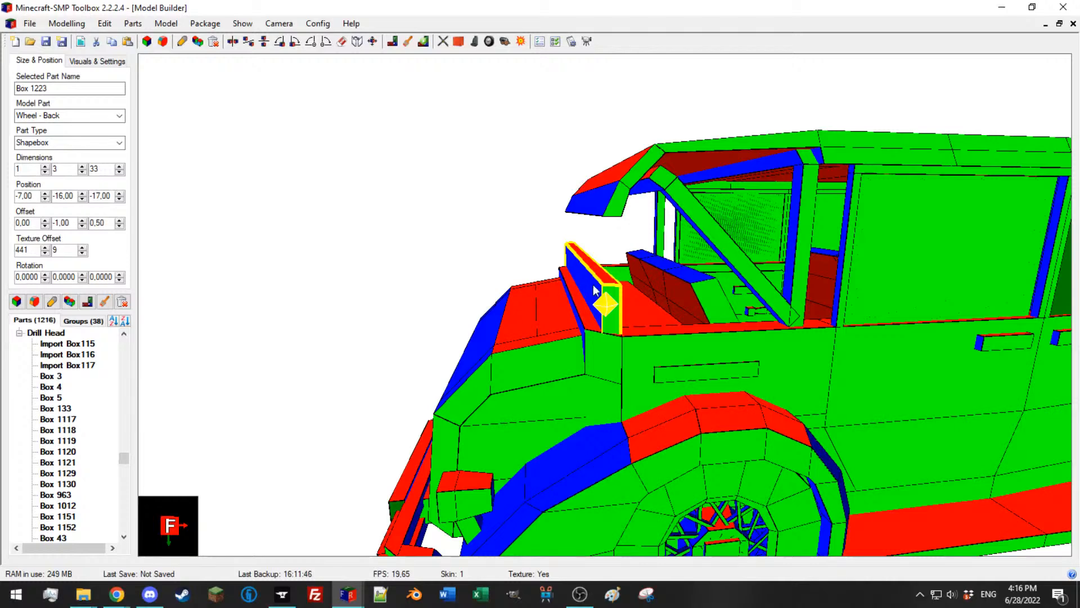
Step: Duplicate the lower rear panel and fit the copy above it at Y -20 with a height of 4
left_click(69, 302)
left_click(82, 199)
left_click(82, 198)
left_click(85, 200)
left_click(85, 200)
left_click(84, 166)
middle_click_drag(368, 233, 404, 231)
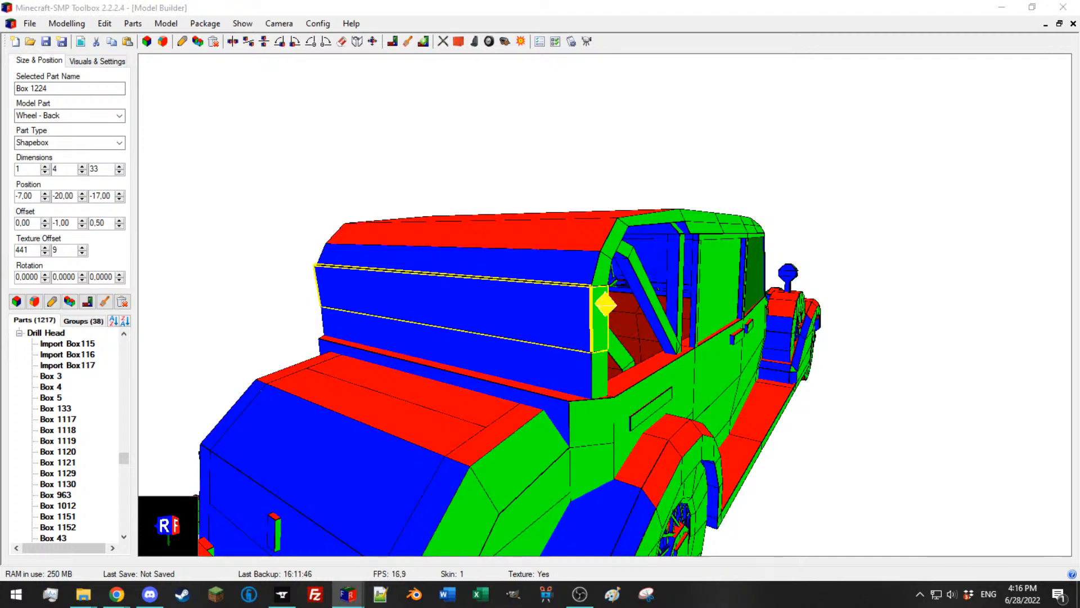
Step: Reduce the upper rear panel's third dimension to 6, leaving an opening for the rear window
scroll(105, 169, "down", 10)
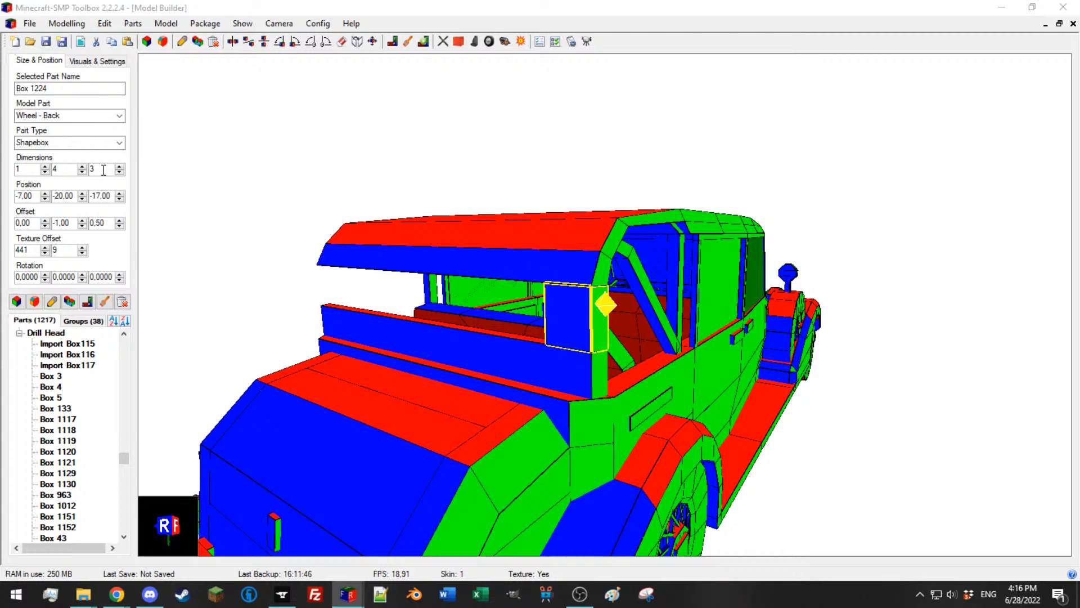
left_click_drag(441, 236, 487, 232)
scroll(491, 228, "down", 3)
left_click(119, 166)
left_click(119, 166)
Step: Create a mirrored copy of the window side panel and set its Z position to -17 and Z offset to 27.50
left_click(357, 42)
double_click(109, 197)
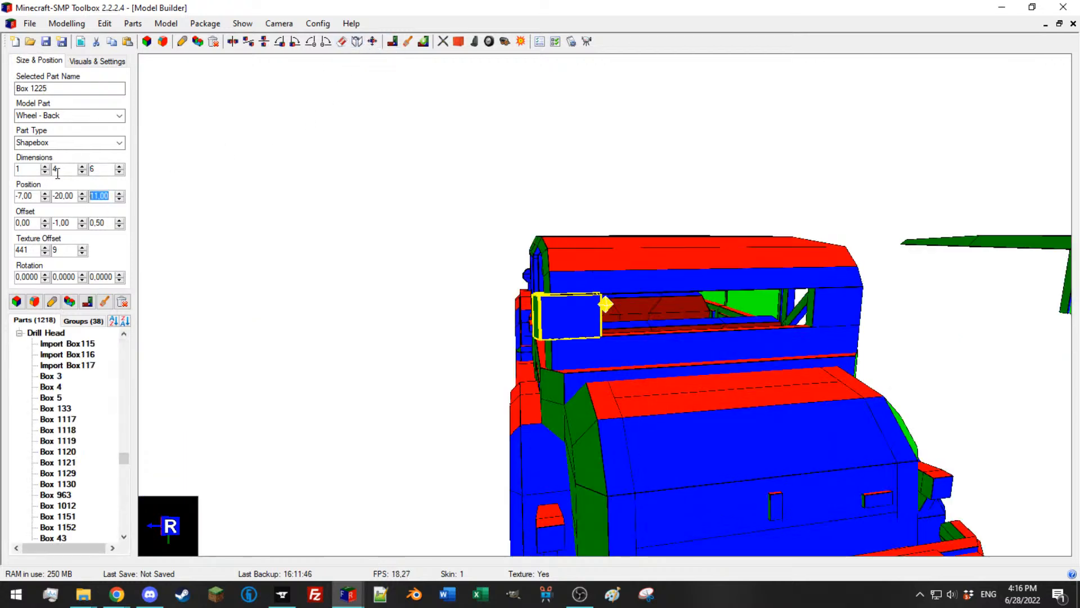
type("-17")
key("Return")
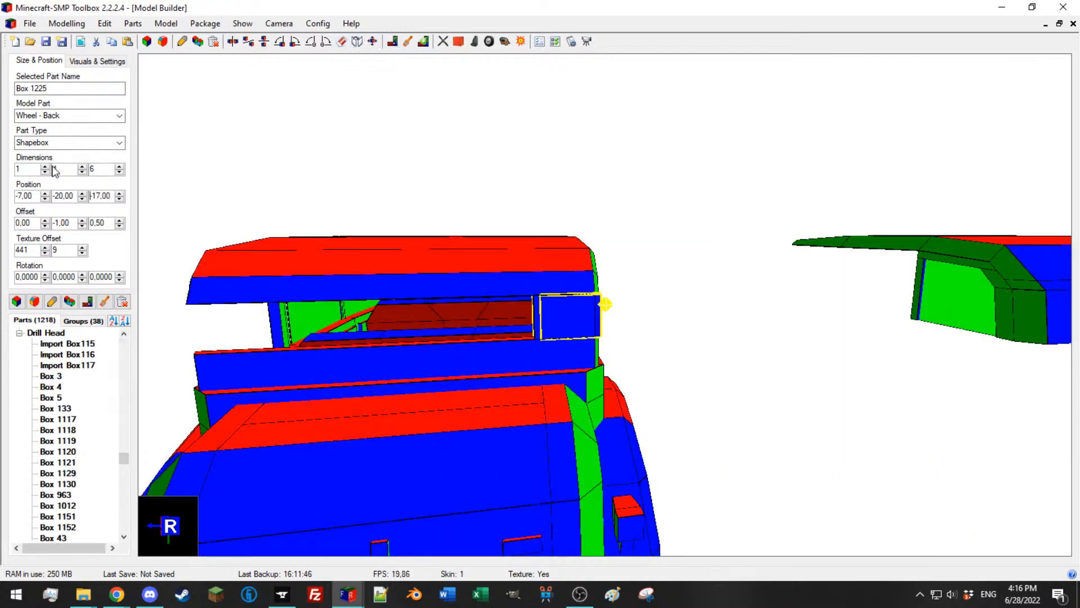
double_click(107, 223)
type("27")
scroll(508, 253, "down", 5)
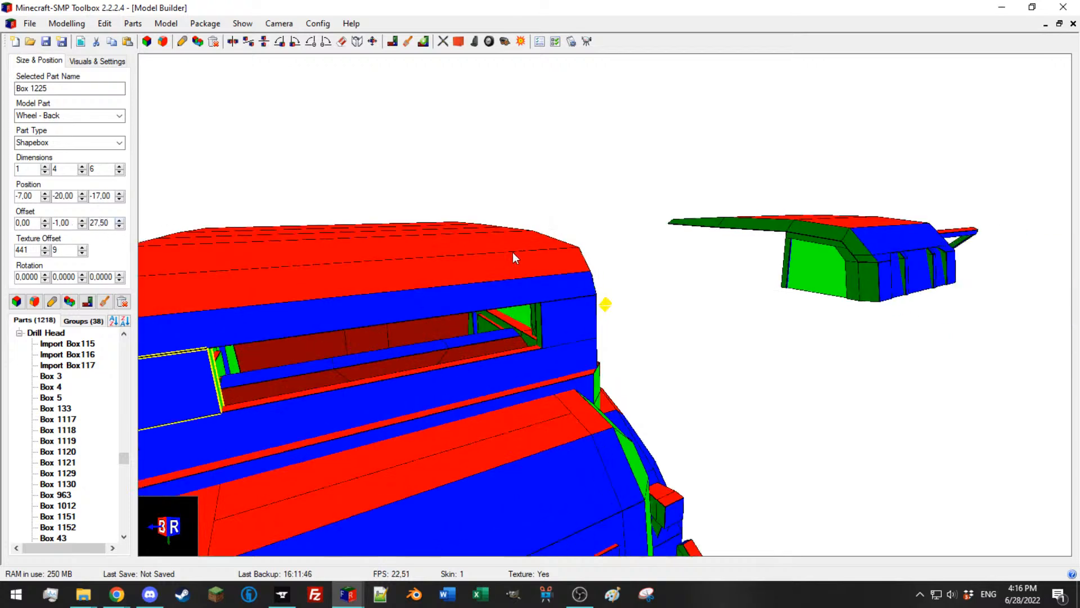
right_click_drag(599, 331, 663, 304)
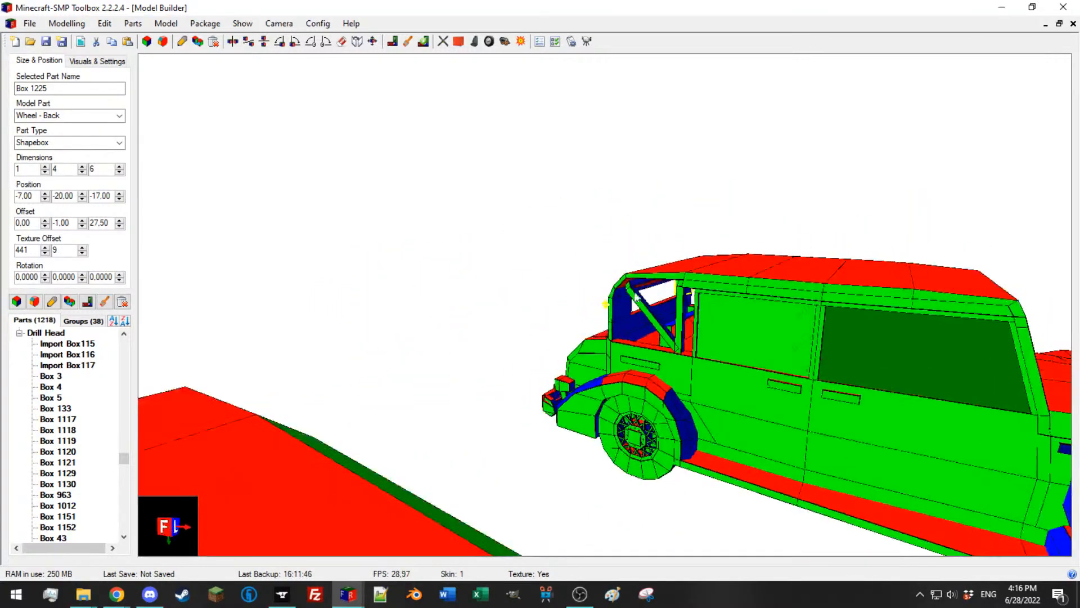
Step: Set the vertical offset of the crossbar at the upper end of the diagonal roof strut to -14
scroll(636, 286, "up", 1)
right_click_drag(734, 297, 714, 289)
scroll(709, 277, "up", 2)
left_click(798, 263)
scroll(798, 264, "down", 2)
right_click_drag(798, 263, 396, 276)
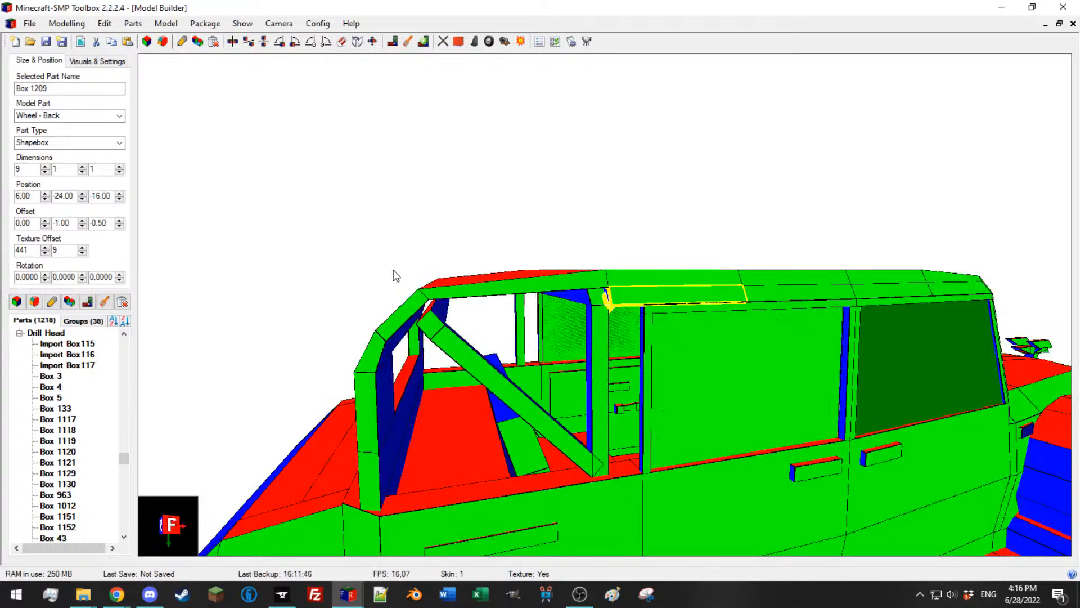
right_click_drag(388, 276, 416, 269)
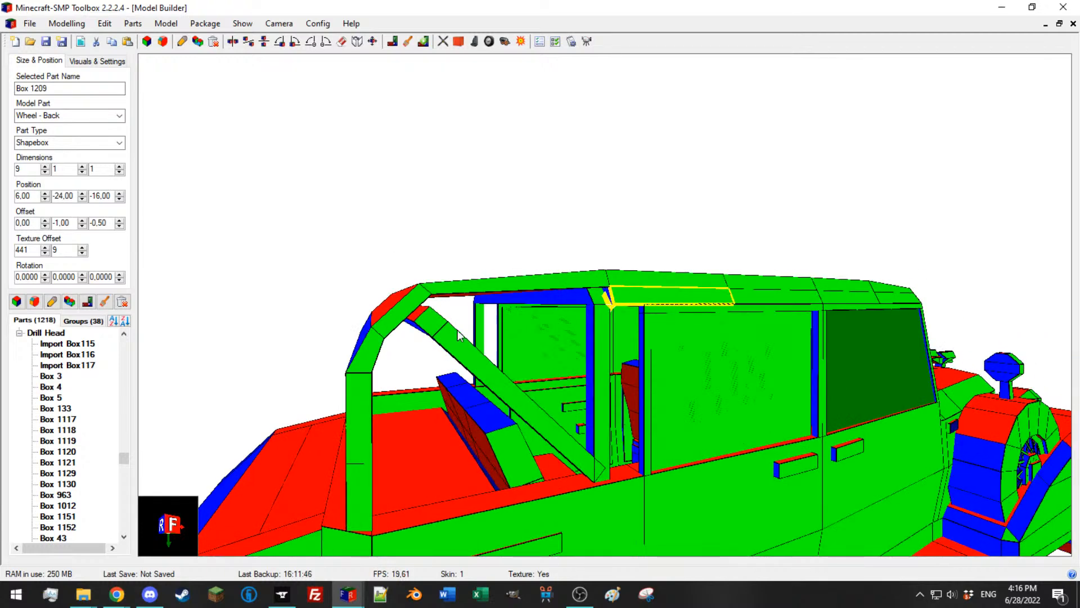
left_click(428, 321)
scroll(410, 323, "up", 2)
right_click_drag(410, 323, 432, 336)
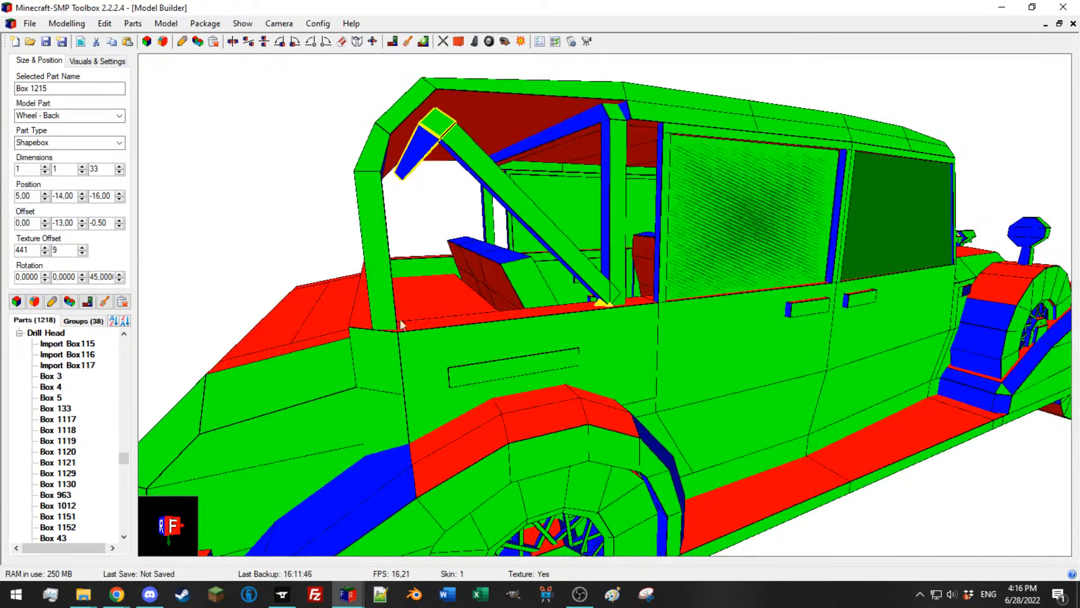
left_click(82, 225)
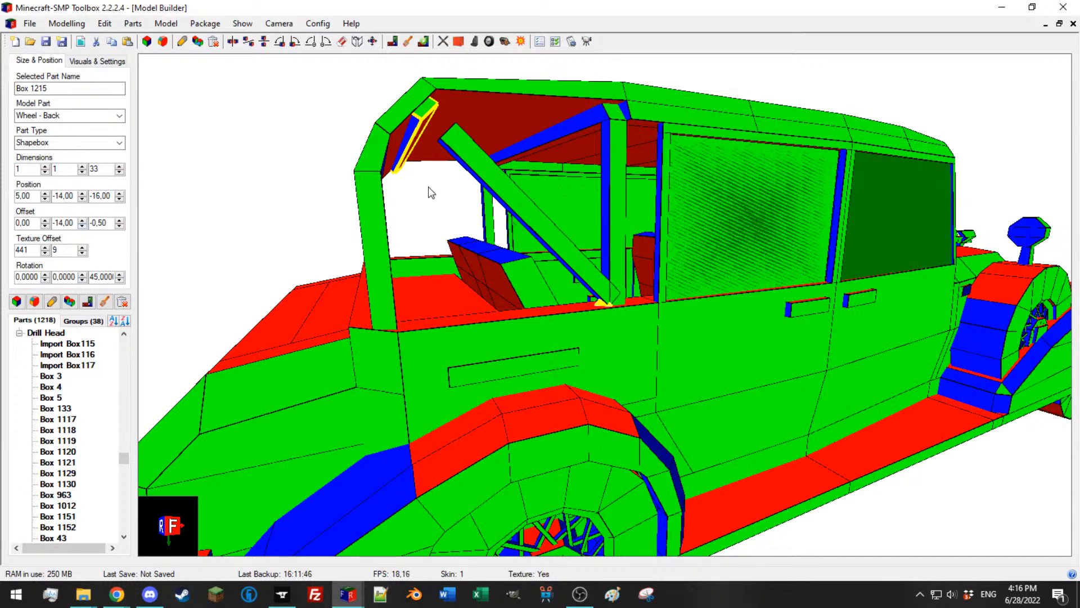
Step: Extend the diagonal roof strut to a height of 13 with a vertical offset of -13
left_click(460, 155)
left_click(82, 226)
right_click_drag(289, 213, 578, 163)
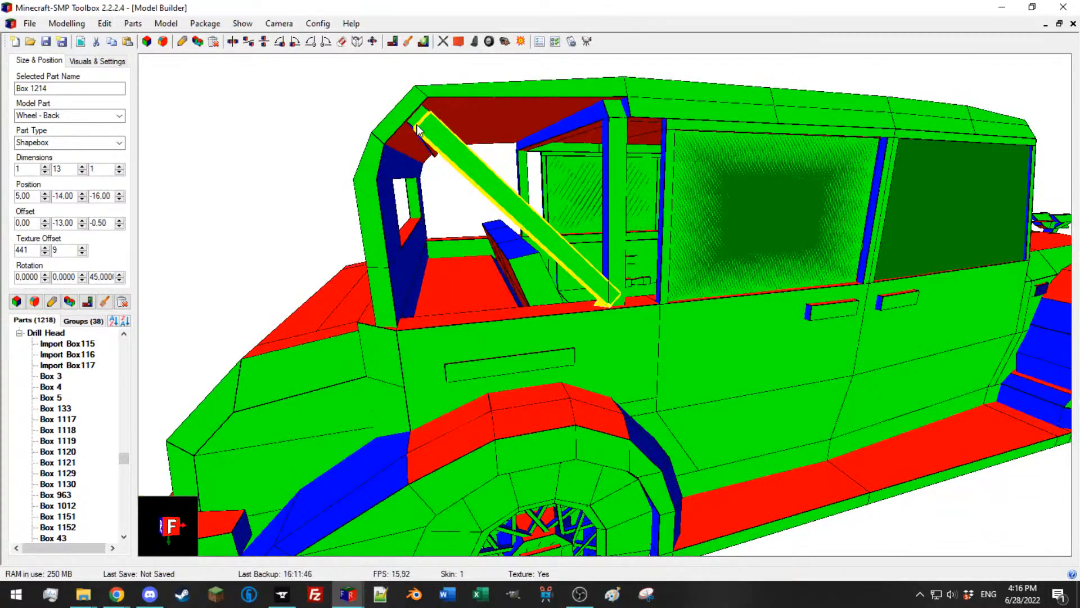
Step: Try folding the diagonal roof strut down with a Z rotation of 91
scroll(97, 276, "up", 13)
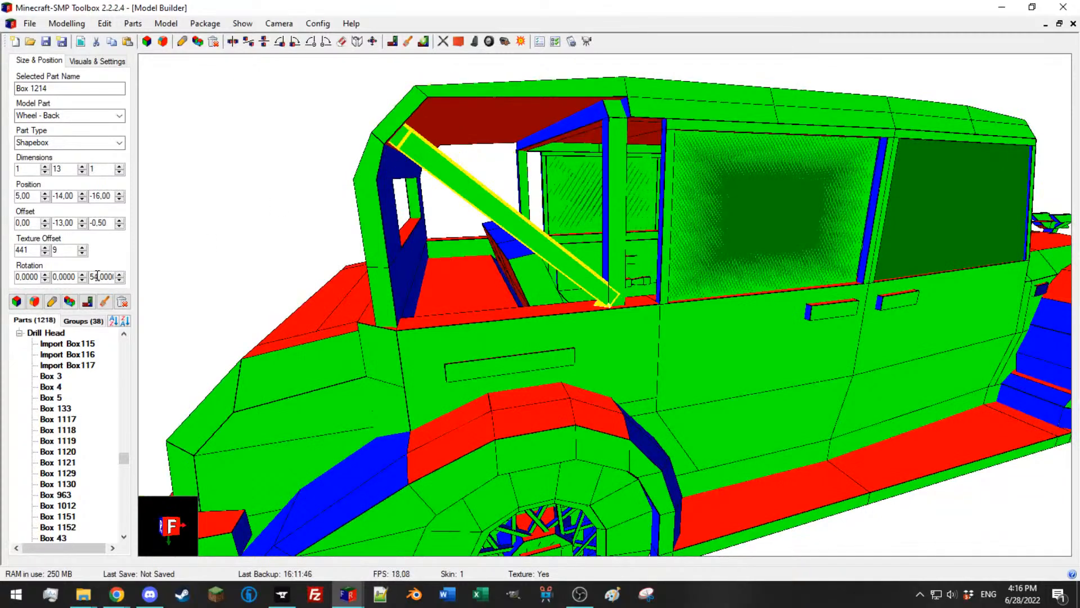
scroll(96, 274, "up", 1)
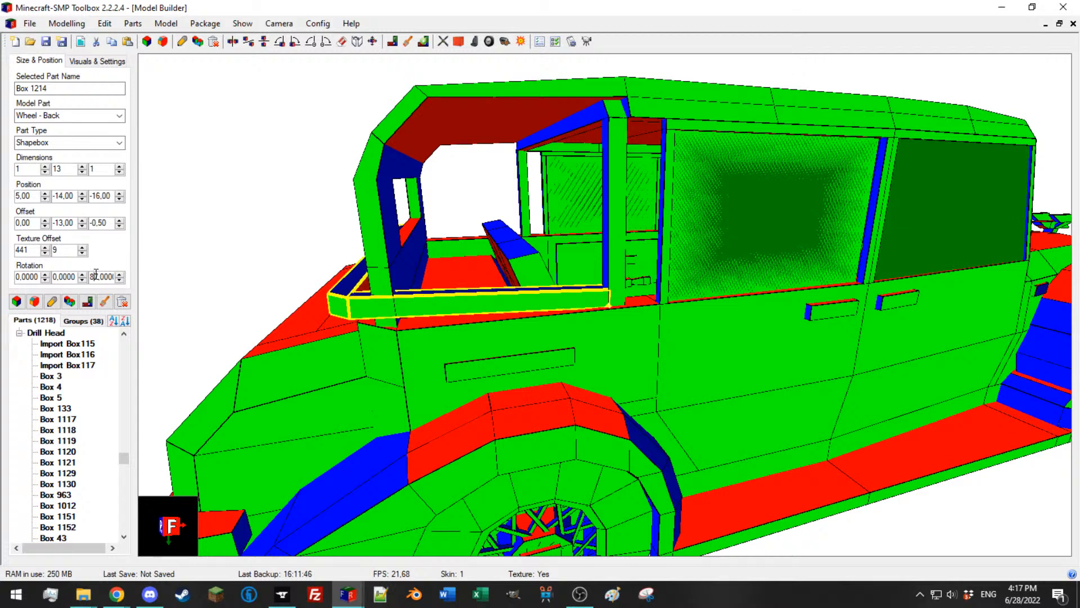
left_click(119, 274)
left_click(120, 275)
left_click(119, 274)
left_click(120, 274)
left_click_drag(332, 260, 398, 256)
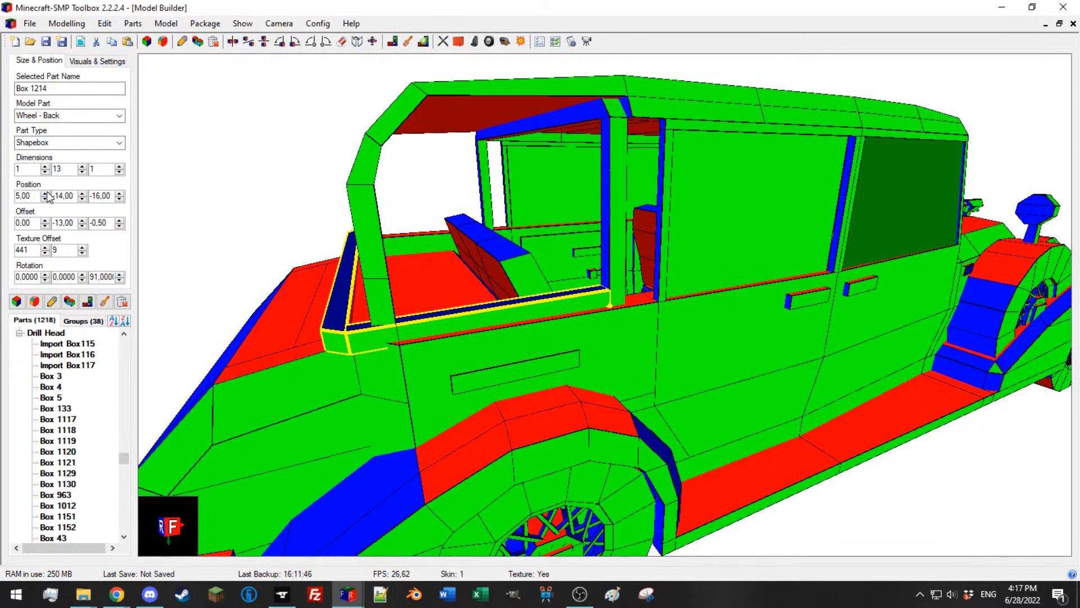
Step: Move the diagonal roof strut to X position 7 and set its Z rotation to 43, keeping the Z offset at -0.50
left_click(46, 193)
left_click(45, 193)
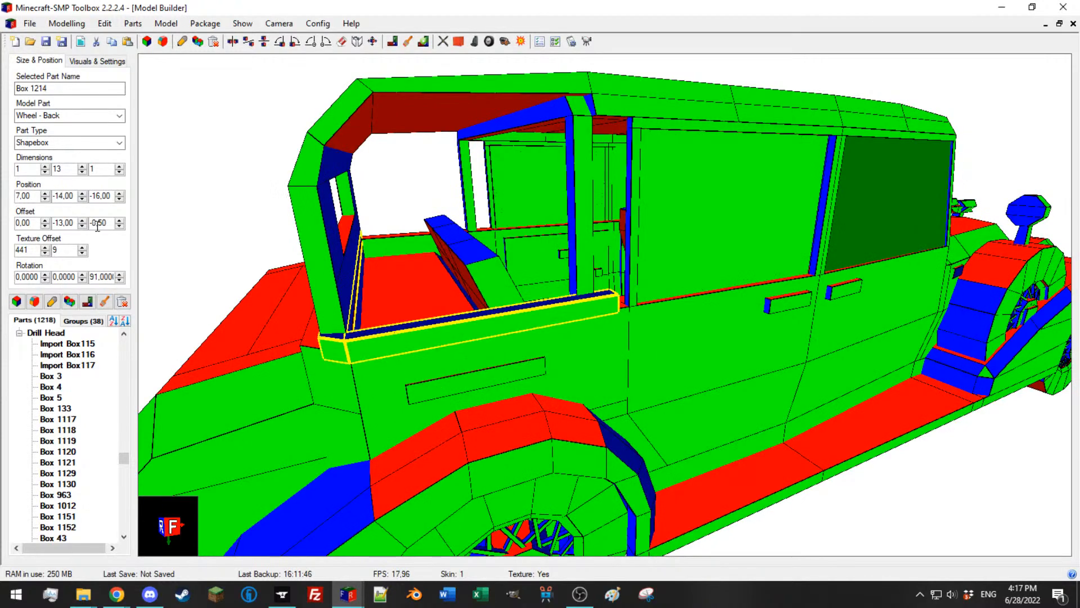
scroll(96, 274, "down", 20)
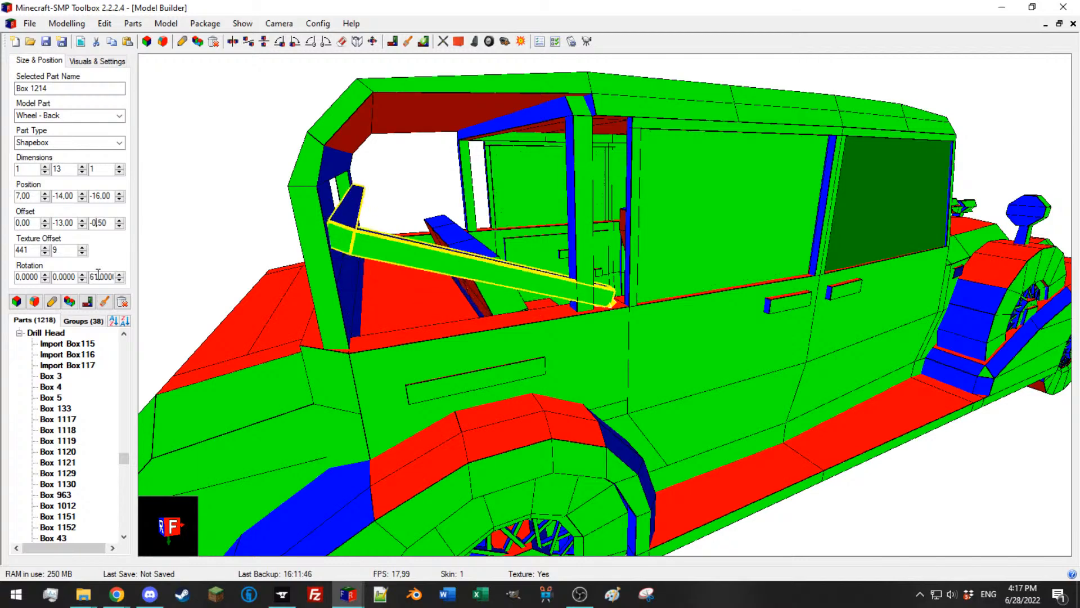
scroll(96, 274, "down", 12)
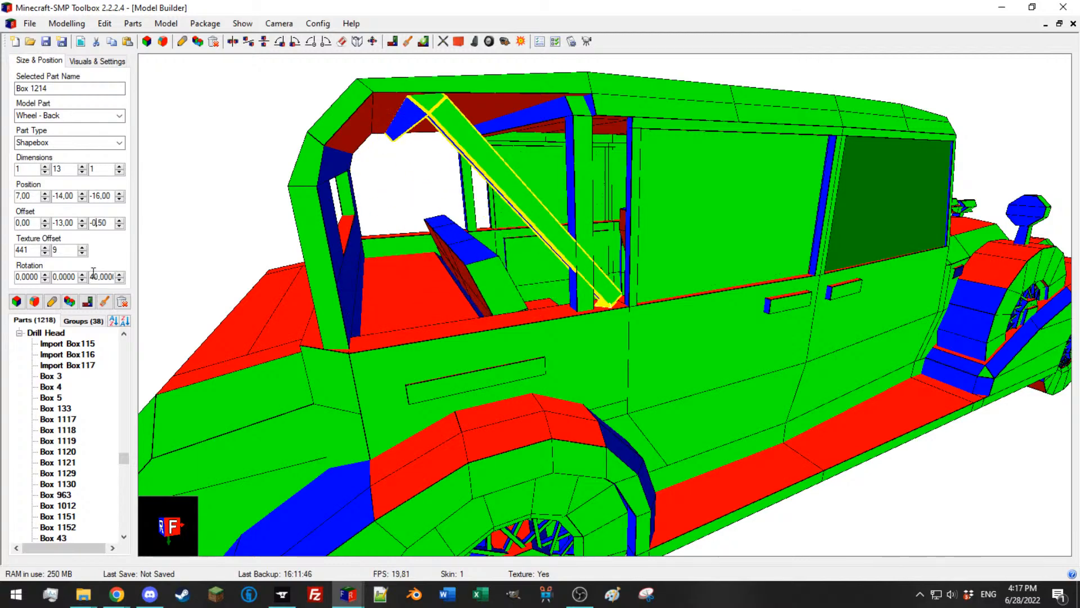
scroll(95, 274, "up", 3)
left_click_drag(374, 229, 380, 228)
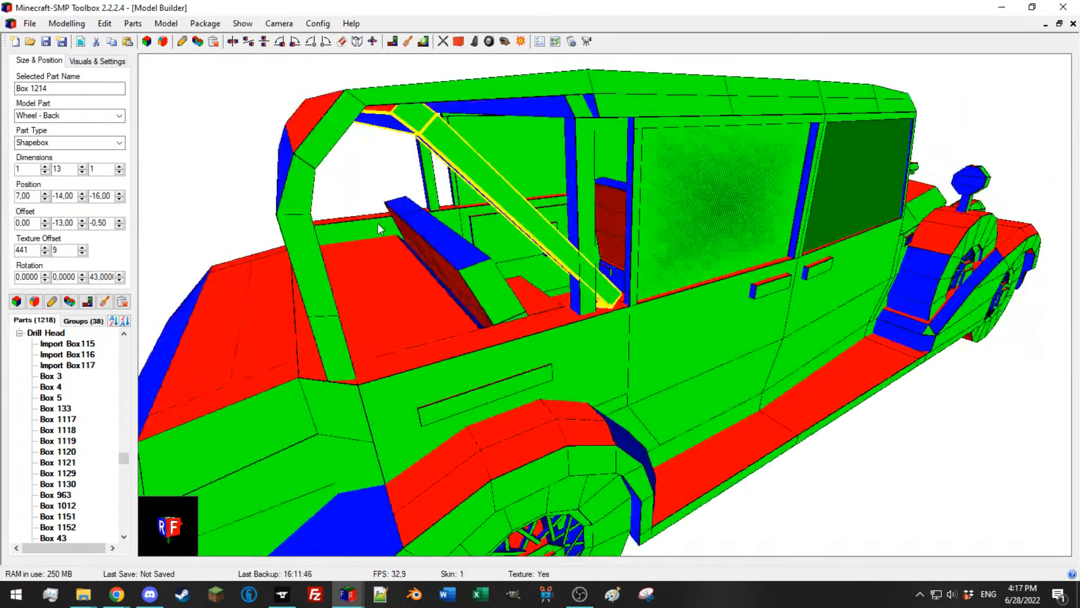
left_click(119, 221)
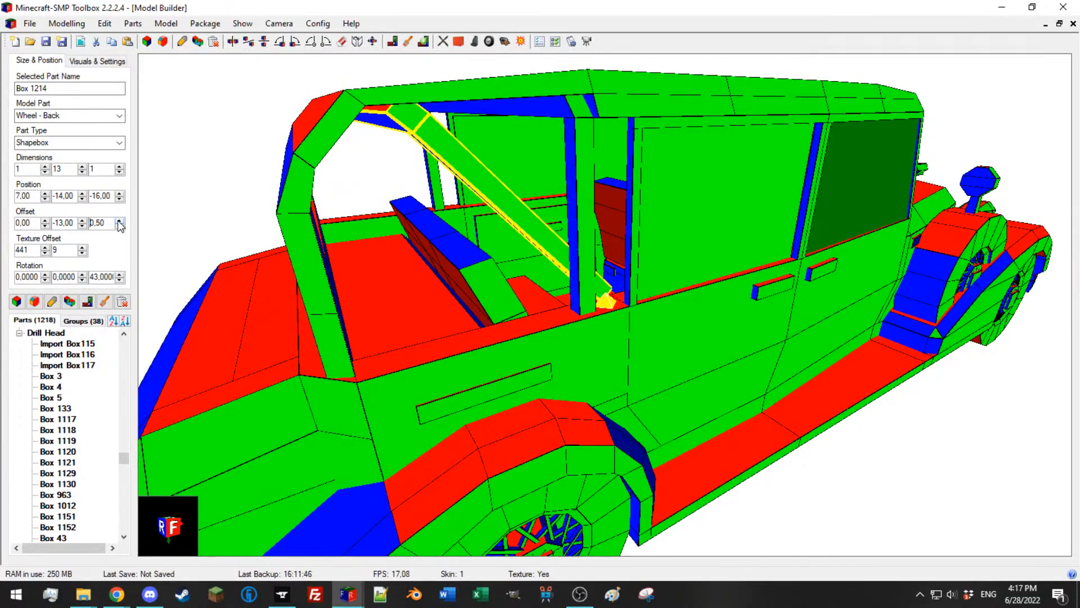
left_click(123, 226)
Step: Move the rear roof panel to X position -1 and shorten its length to fit the moved roof end
left_click_drag(450, 146, 381, 104)
left_click(471, 97)
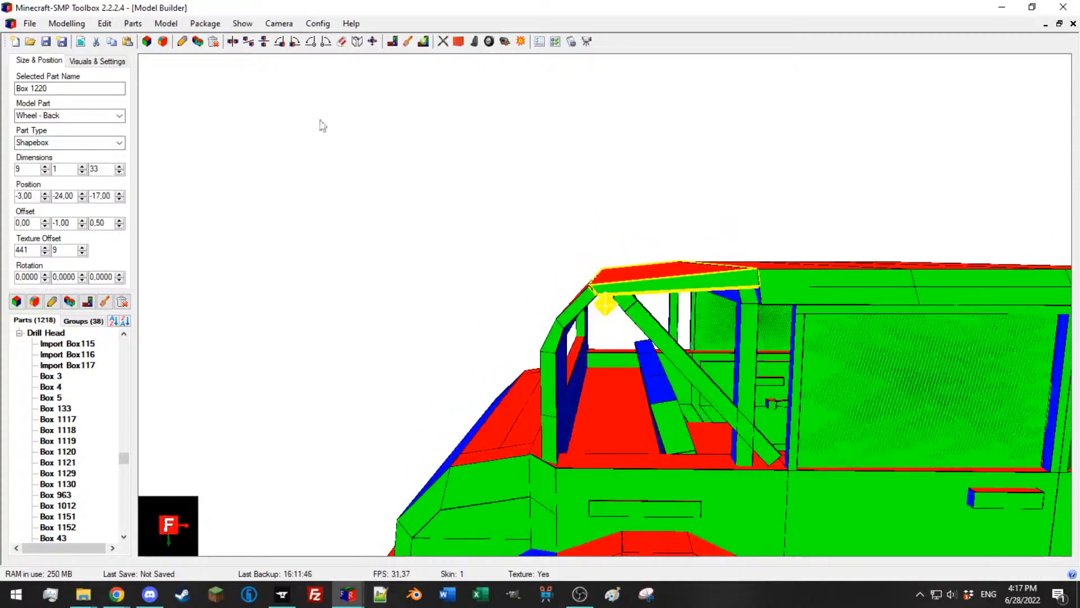
left_click(45, 193)
left_click(45, 193)
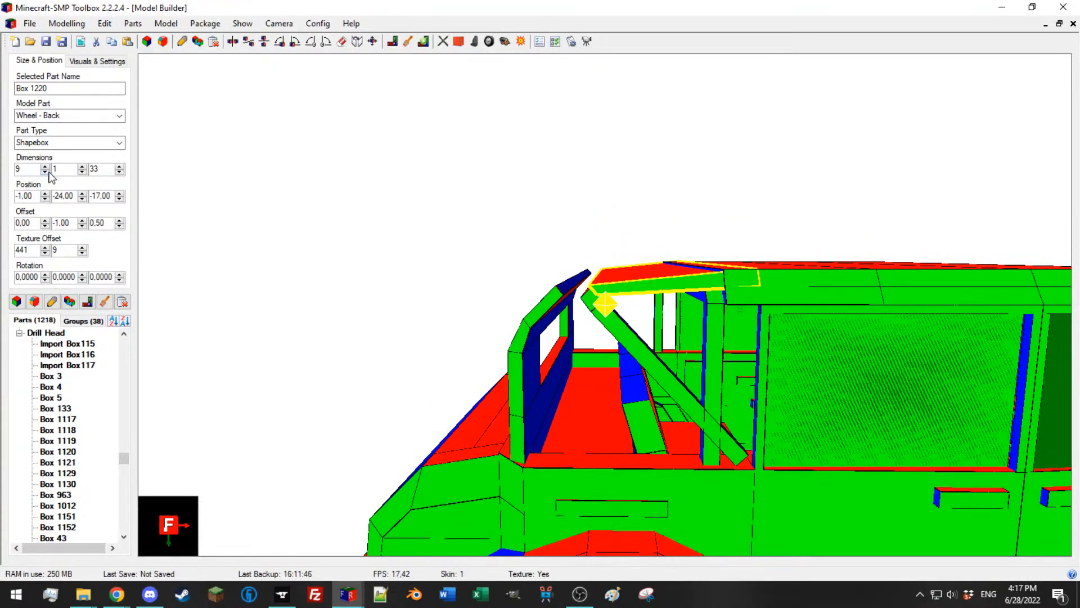
left_click(45, 171)
left_click(45, 171)
Step: Move the slanted panel at the rear end of the roof forward to meet the shortened roof panel
left_click_drag(554, 310, 528, 323)
left_click(528, 323)
left_click(45, 193)
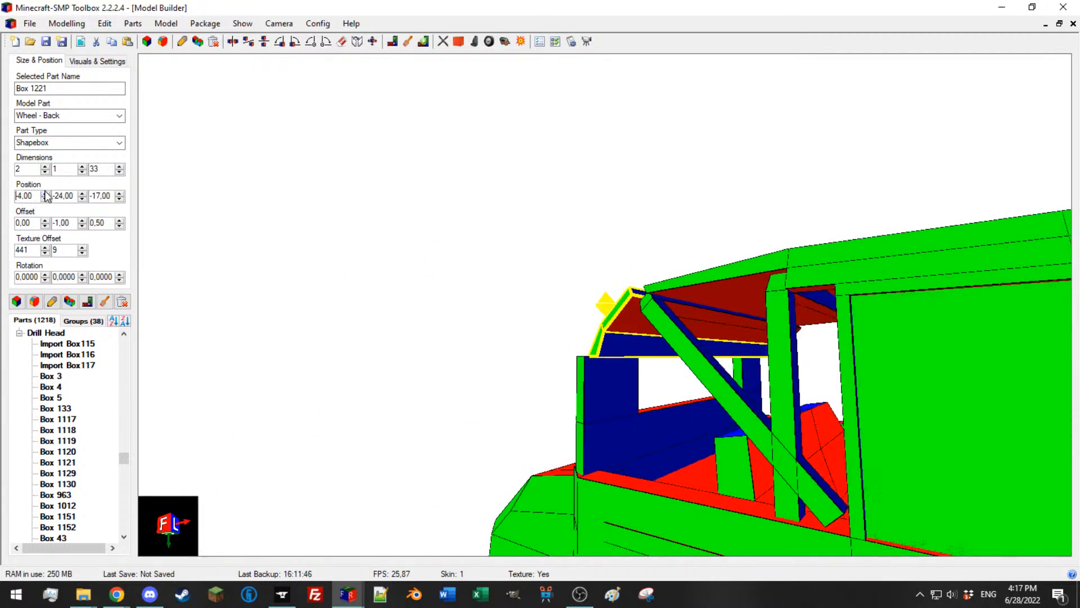
left_click(45, 193)
Step: Move the two panels beside the rear window to X position -6
left_click_drag(374, 266, 448, 309)
left_click(545, 376)
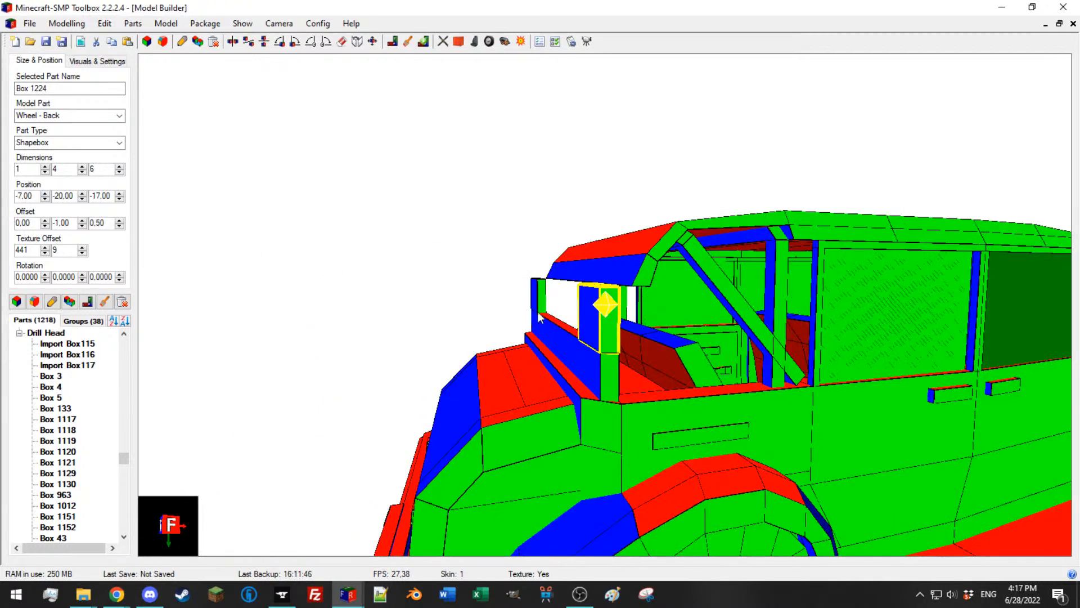
left_click(45, 193)
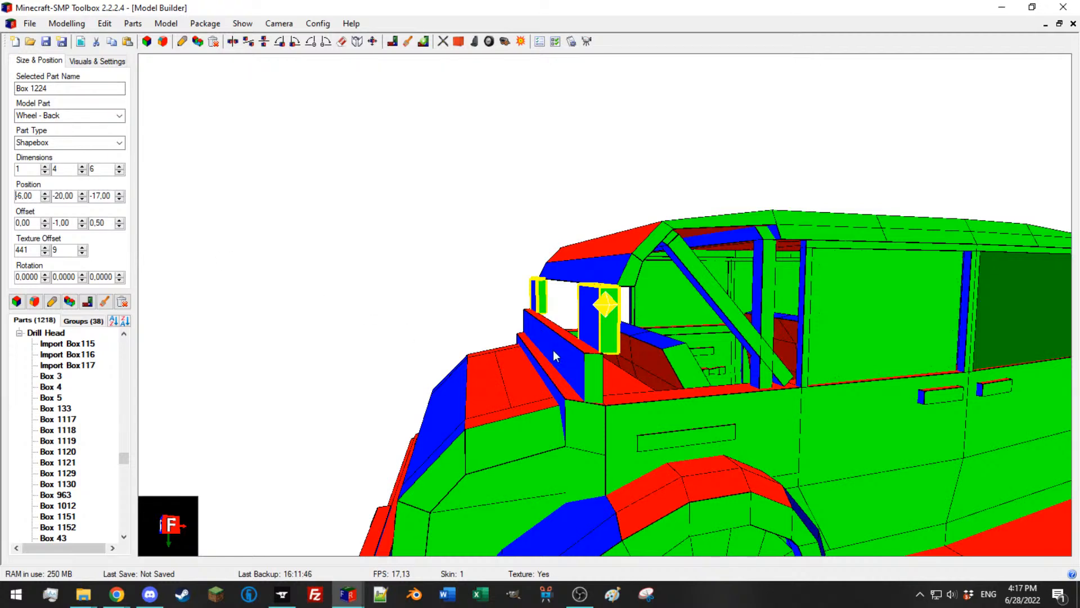
left_click_drag(570, 355, 616, 317)
Step: Slant the lower rear panel and both window side panels forward so they line up with the roof's rear end
left_click(601, 380)
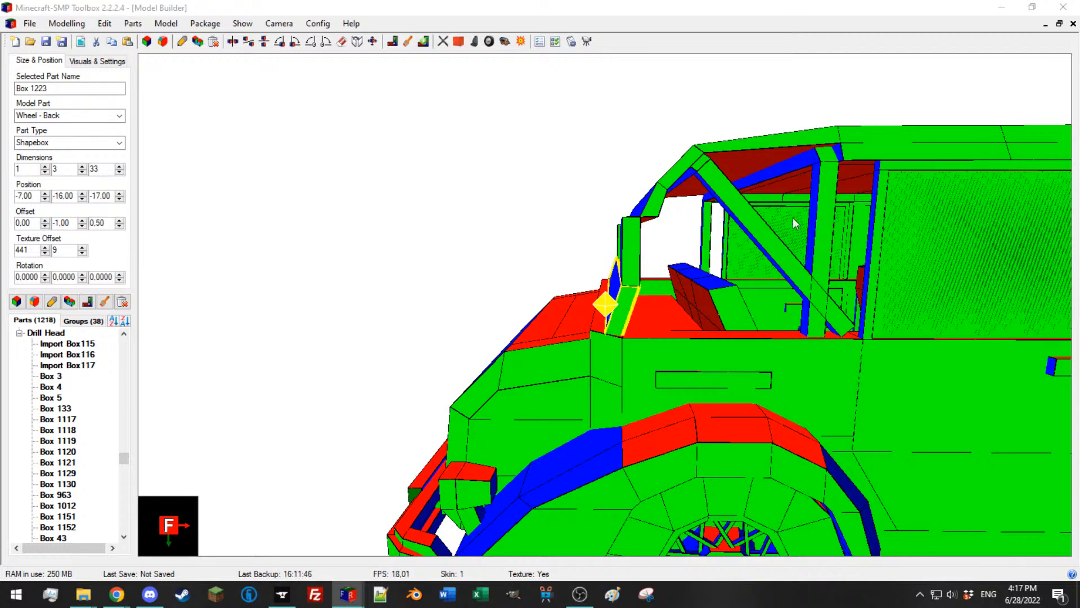
left_click(630, 254)
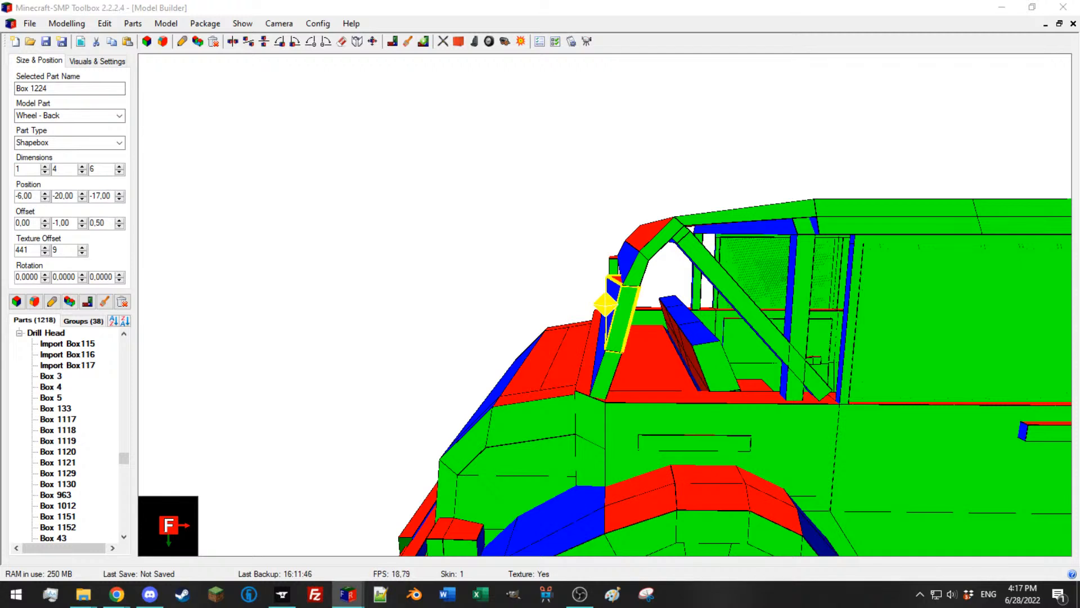
left_click(614, 270)
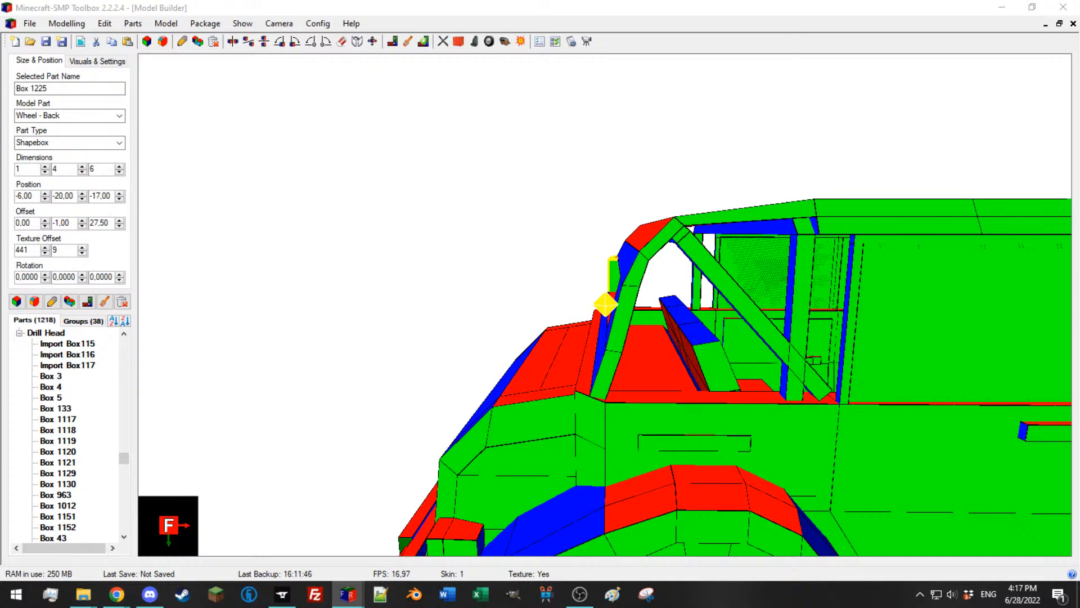
left_click_drag(680, 262, 734, 257)
Step: Reduce the height of the window side panels, then set the lower rear panel's height to 4 and raise it to close the gap
left_click(567, 320, "ctrl")
left_click(82, 172)
left_click(375, 340)
left_click(82, 167)
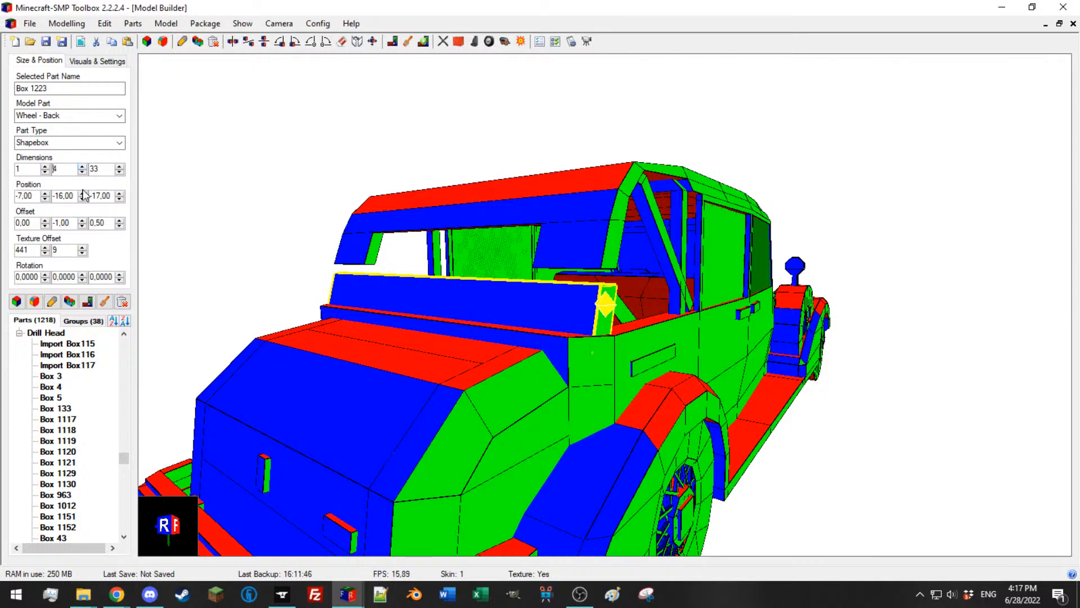
left_click(82, 198)
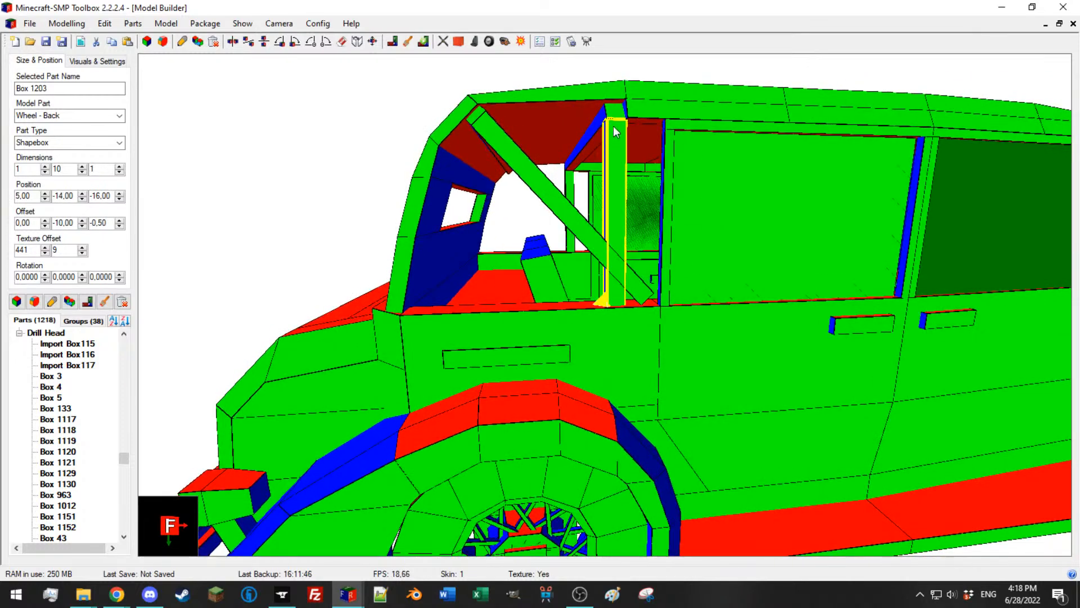
Step: Select the vertical rear roof pillars on both sides of the car together
left_click(610, 169)
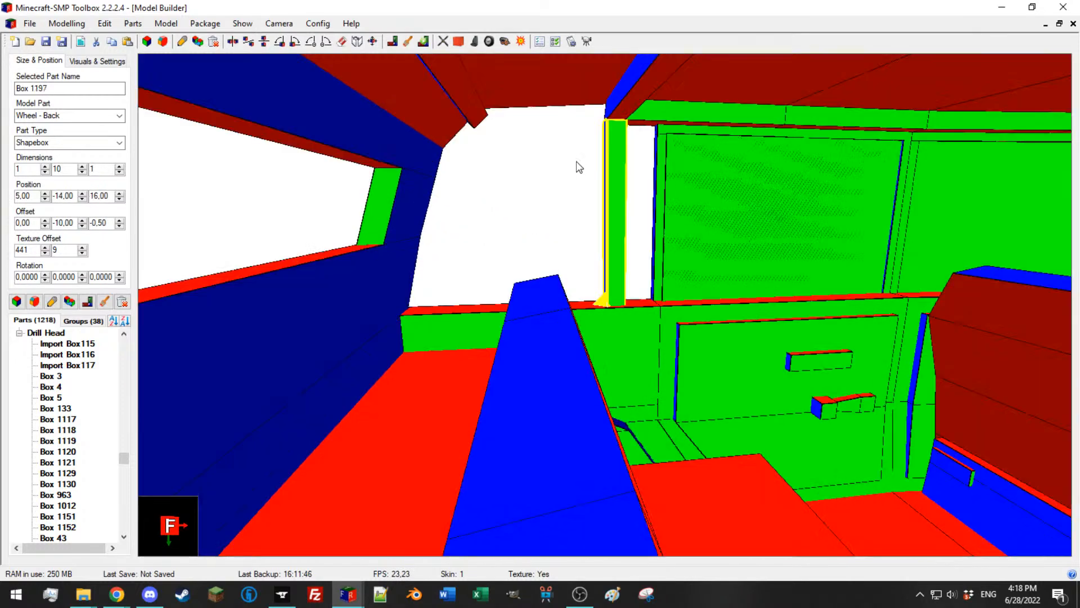
scroll(622, 100, "down", 5)
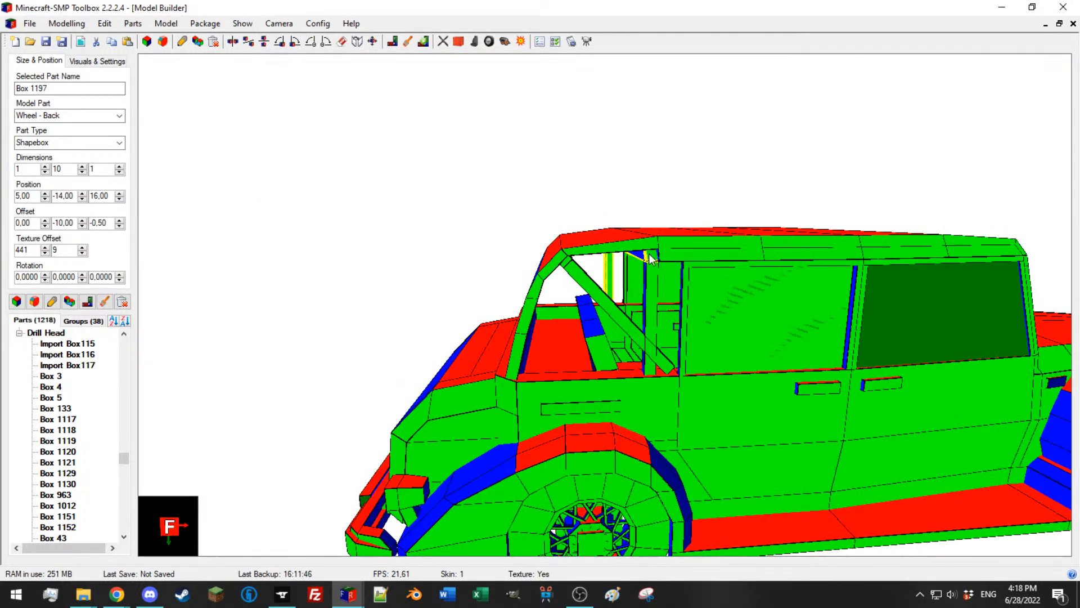
left_click(651, 272, "ctrl")
middle_click_drag(652, 271, 629, 258)
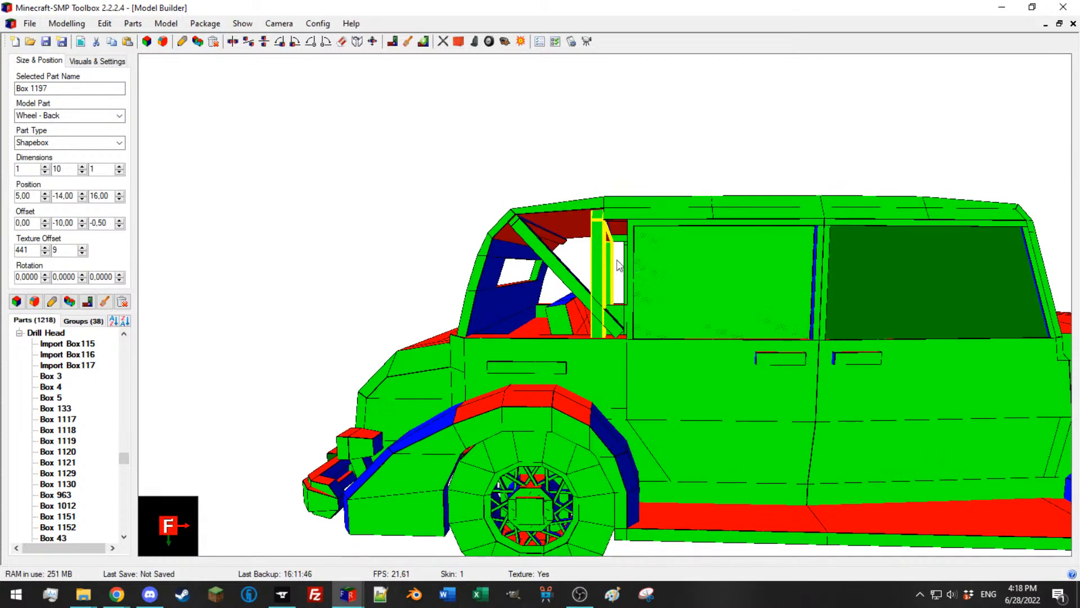
scroll(107, 221, "down", 3)
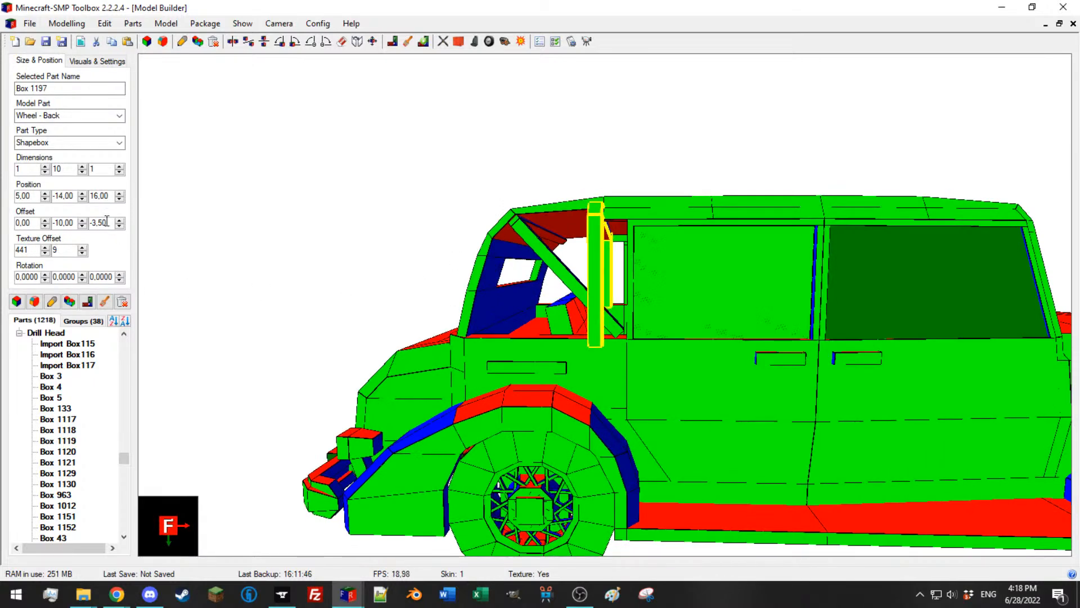
scroll(120, 224, "up", 3)
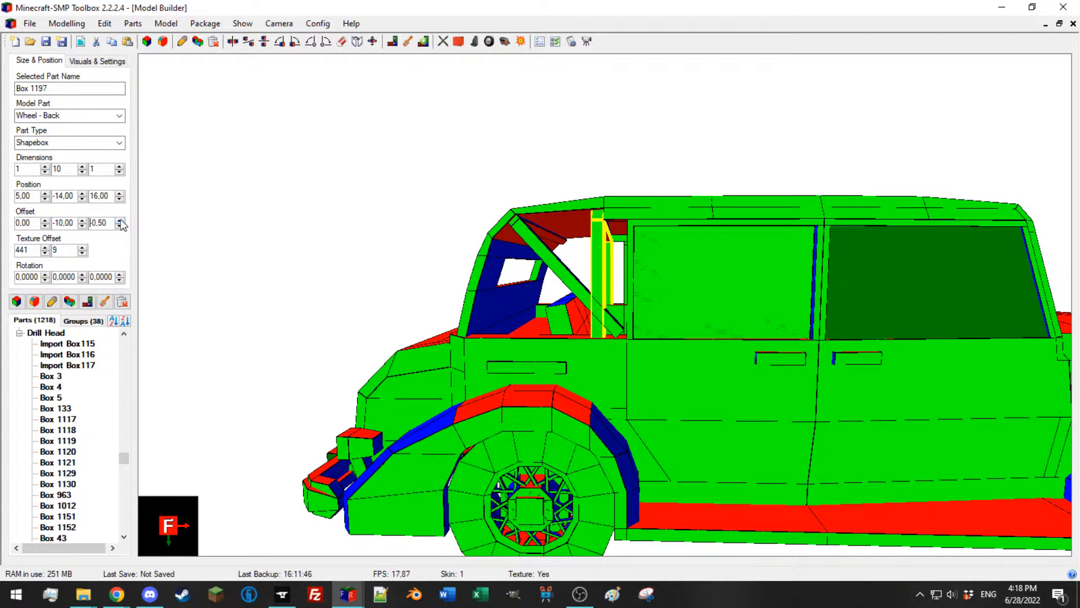
scroll(309, 234, "up", 3)
scroll(314, 237, "down", 2)
scroll(313, 236, "down", 1)
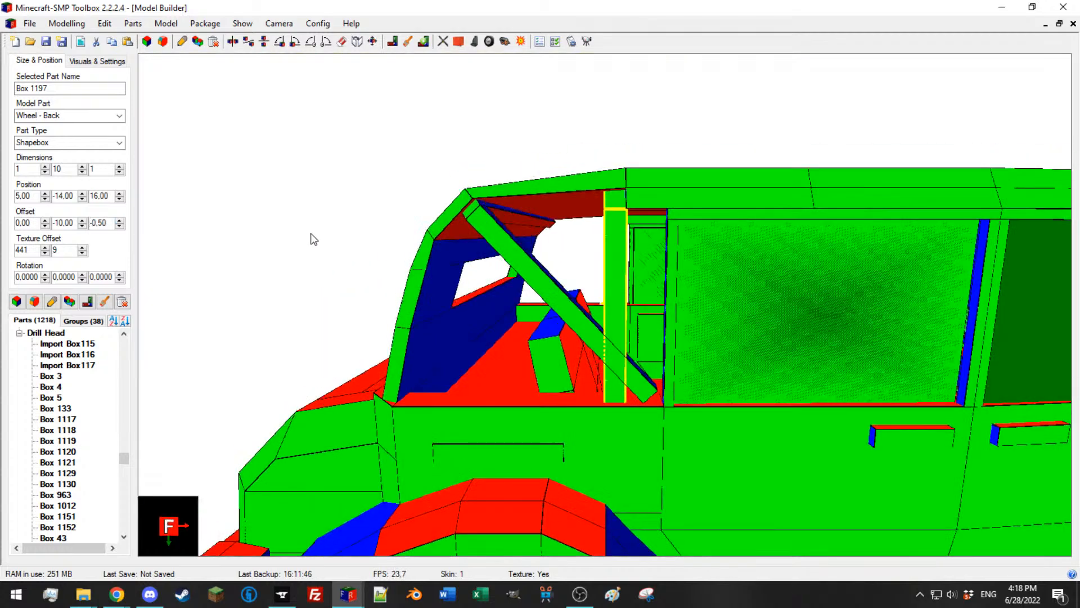
Step: Try tilting both rear roof pillars with X position 6 and a Z rotation of 18
left_click(45, 194)
scroll(105, 277, "up", 3)
scroll(106, 277, "up", 15)
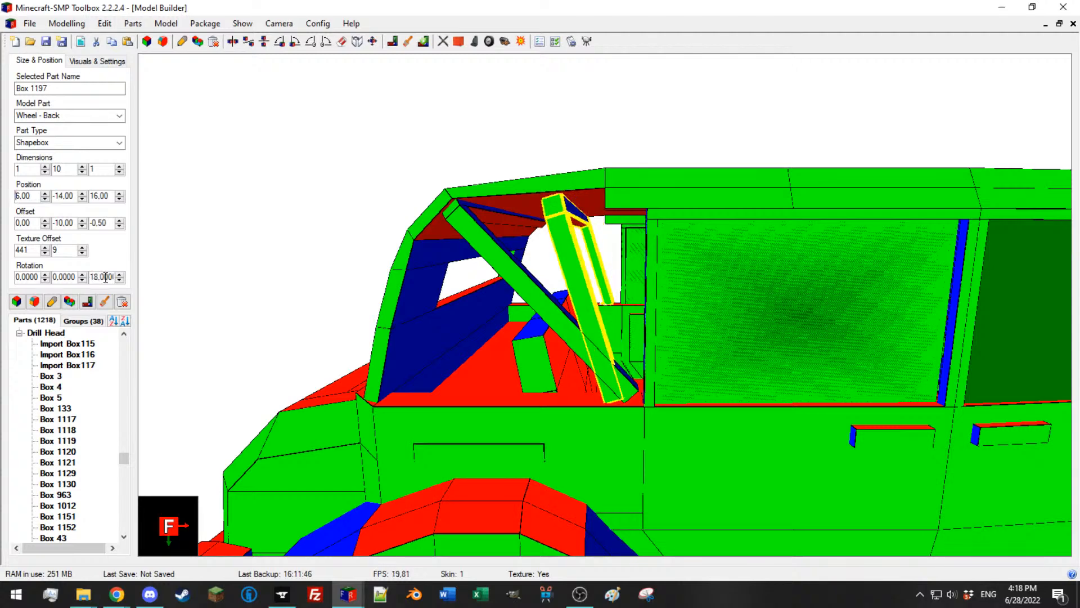
scroll(106, 277, "up", 1)
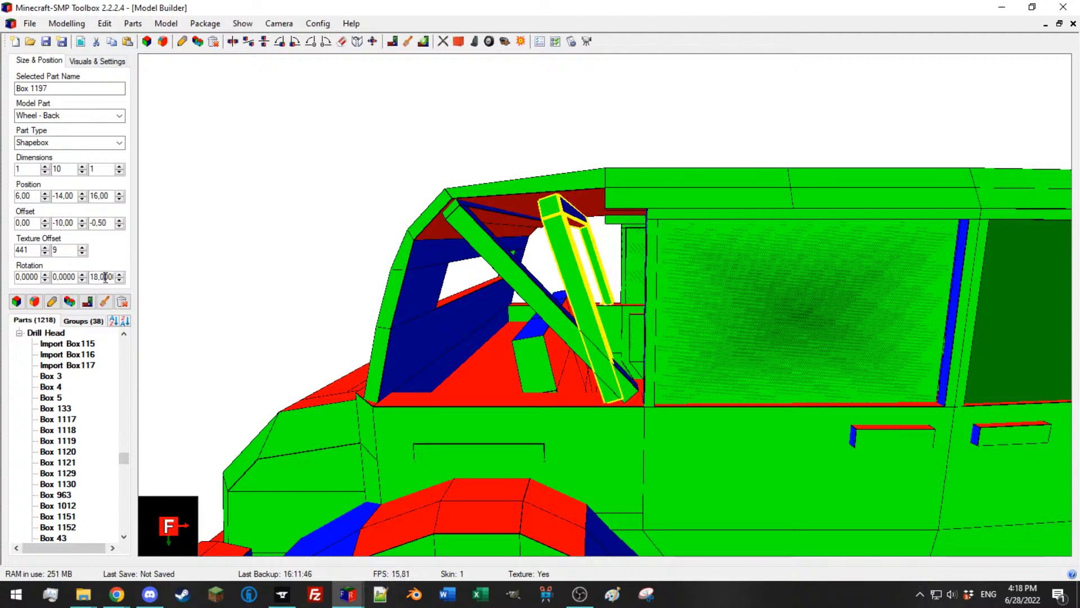
left_click_drag(319, 267, 324, 262)
scroll(120, 226, "up", 1)
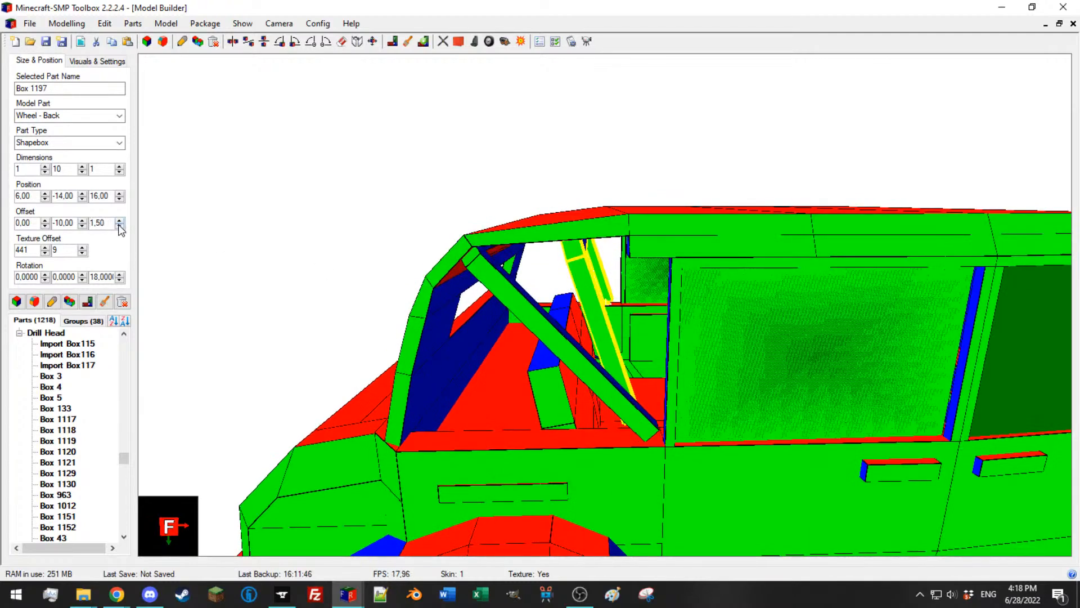
scroll(120, 227, "down", 1)
left_click(45, 223)
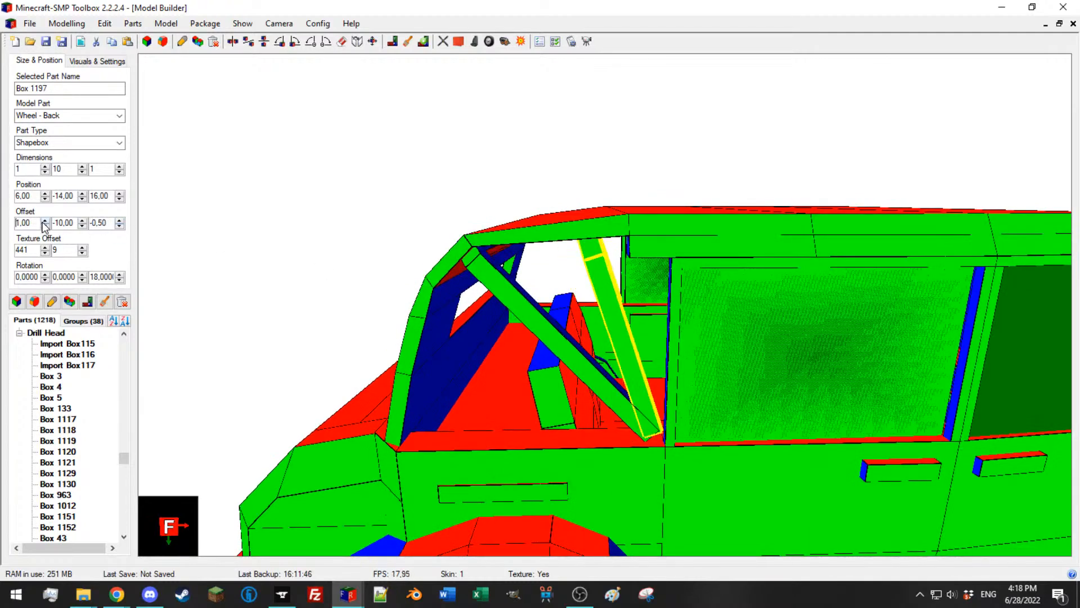
left_click(45, 226)
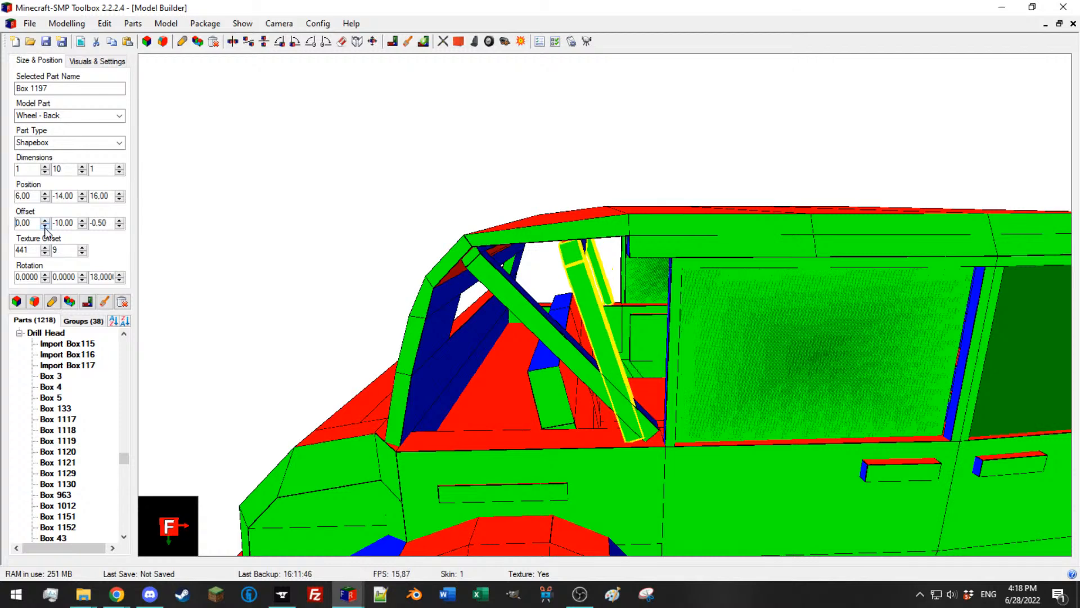
Step: Move the rear roof pillars to X position 7 and reset their Z rotation to 0
left_click(45, 193)
left_click_drag(105, 277, 49, 266)
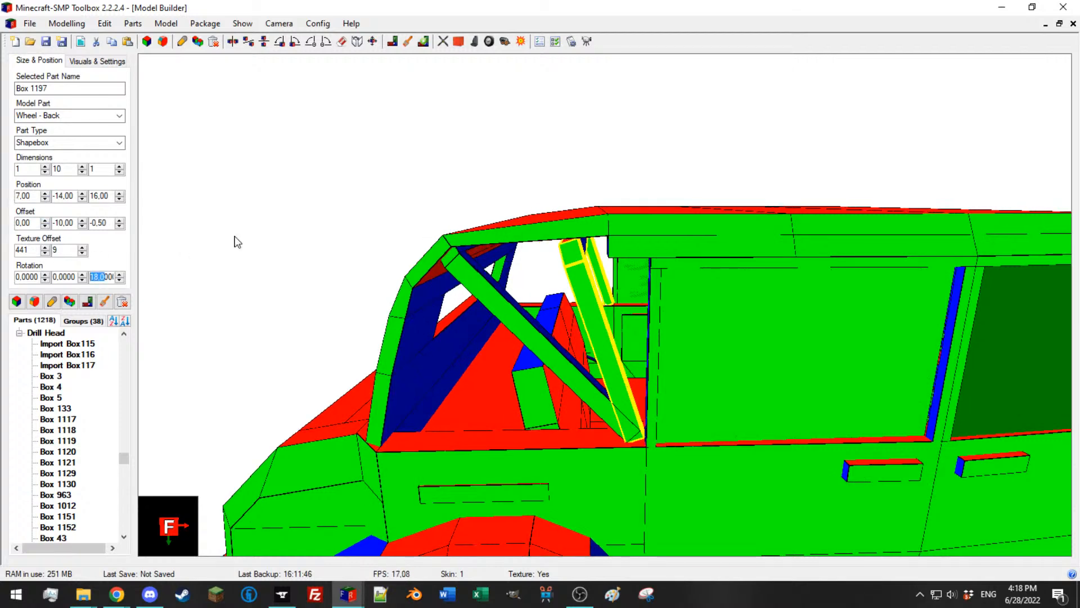
key("BackSpace")
scroll(344, 188, "up", 3)
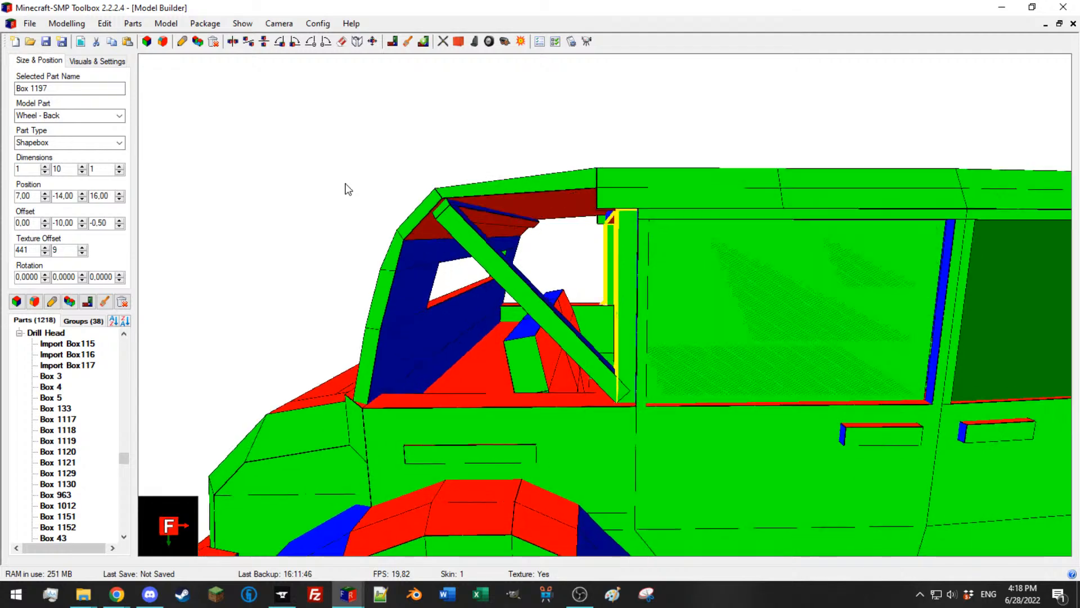
Step: Set the X position of the upright rear roof pillars to 5.50
left_click(45, 199)
left_click(45, 199)
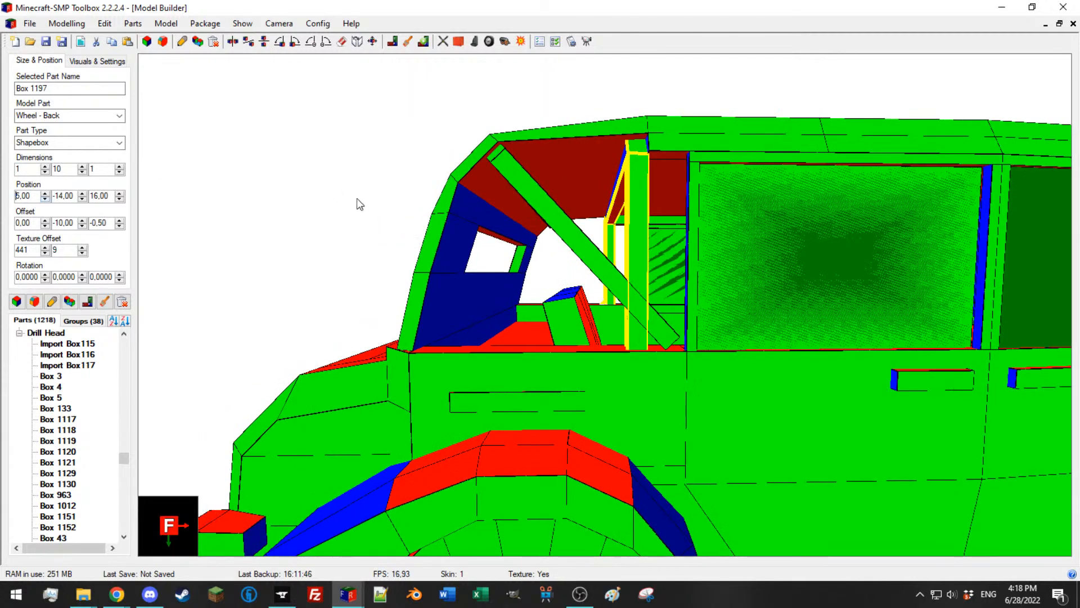
middle_click_drag(355, 198, 353, 200)
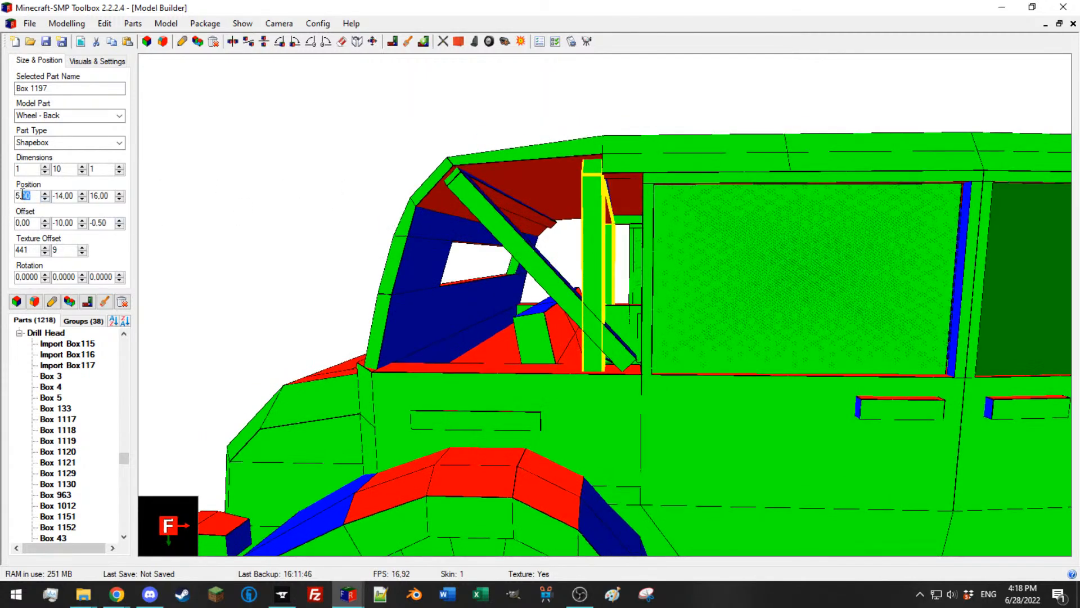
type("50")
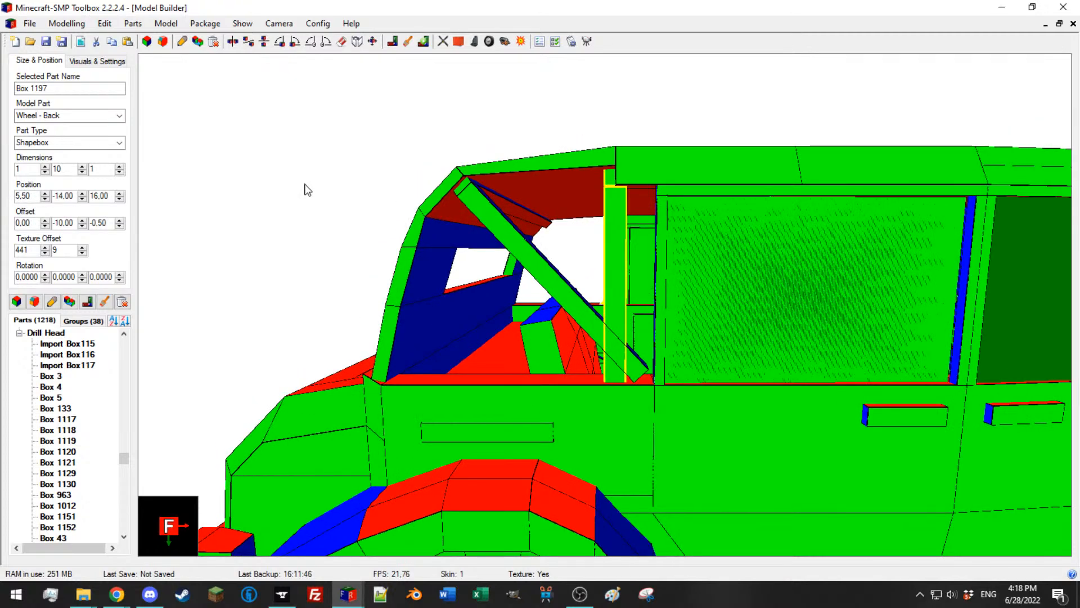
Step: Try larger Z rotations up to 90 on the upright rear roof pillars, and reset the rotation to 0
double_click(99, 277)
type("30")
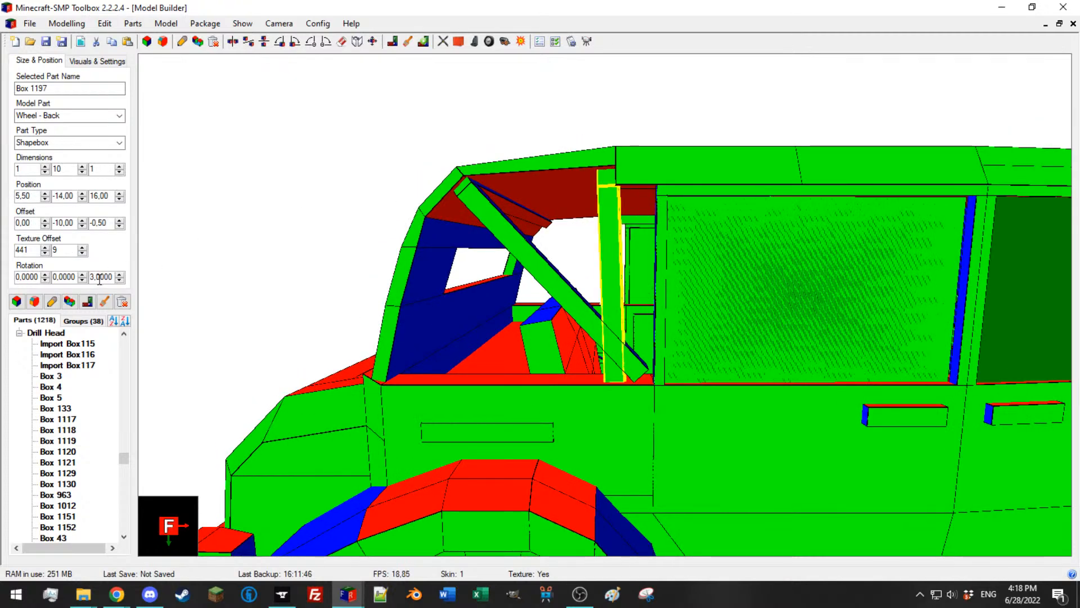
scroll(99, 280, "up", 20)
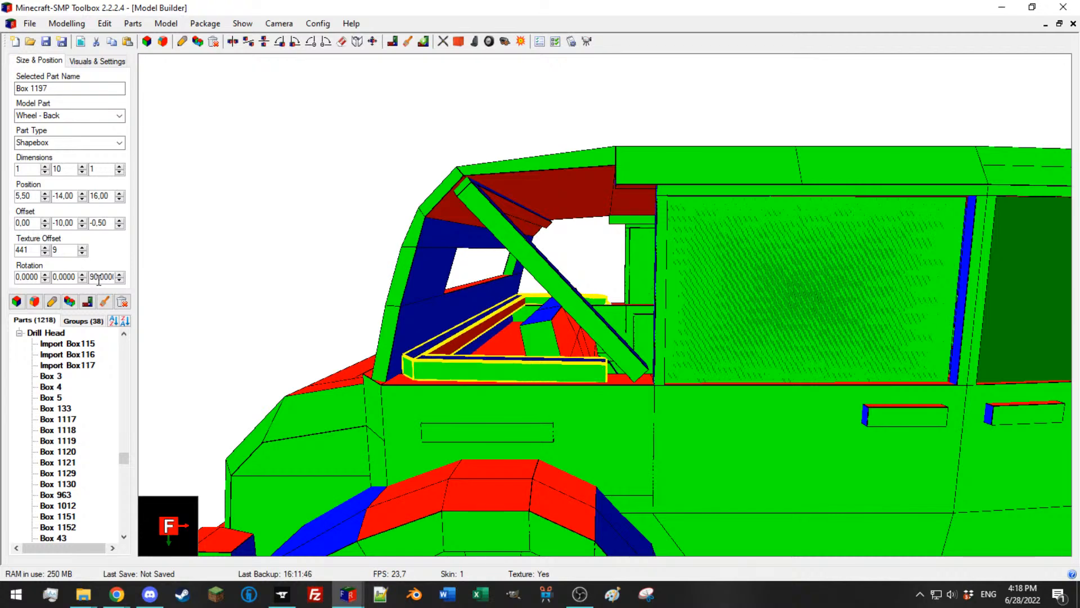
left_click_drag(99, 278, 43, 265)
type("0")
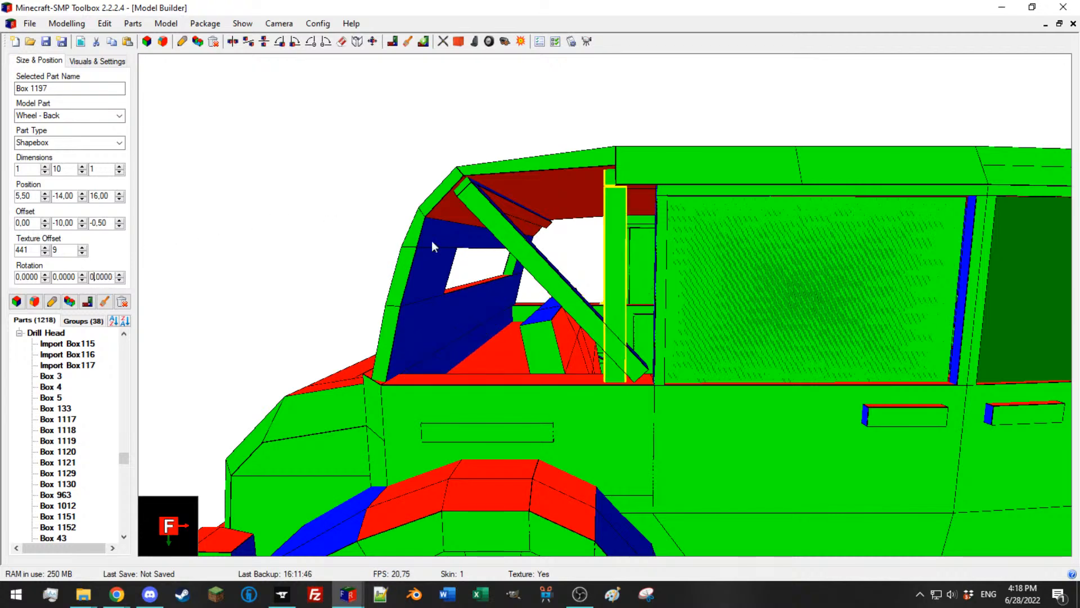
Step: Move the diagonal rear strut frame to X position 6 and set the strut's Y offset to -12
left_click(517, 254)
scroll(509, 239, "down", 8)
mouse_move(499, 242)
left_mouse_down()
mouse_move(523, 275)
mouse_move(495, 259)
left_mouse_up()
scroll(524, 278, "down", 2)
scroll(523, 276, "up", 10)
scroll(497, 255, "down", 6)
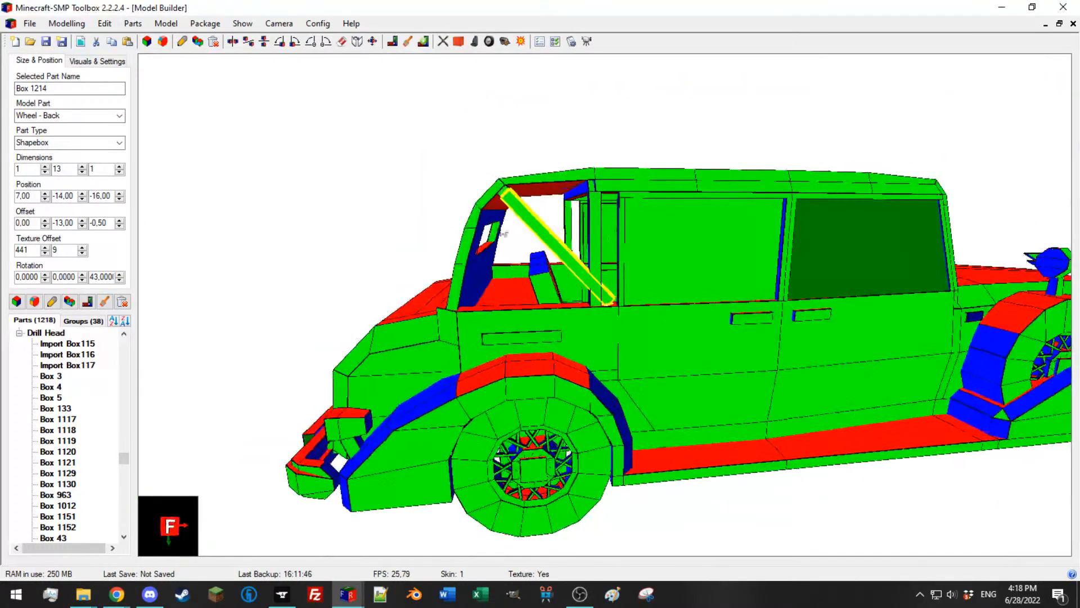
scroll(521, 226, "up", 3)
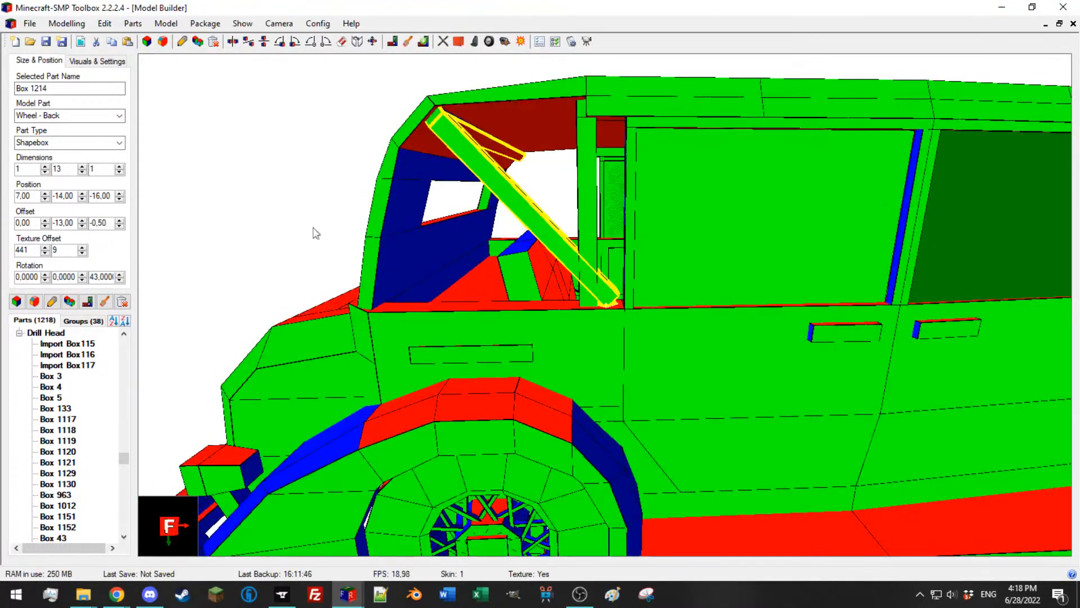
left_click(44, 199)
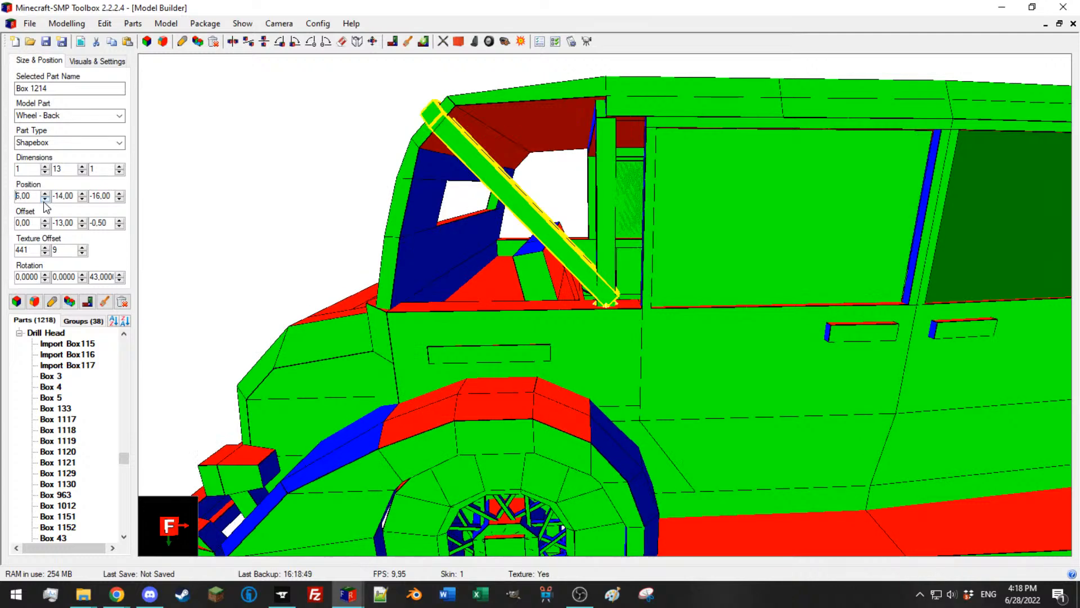
left_click(83, 226)
left_click(84, 222)
left_click(82, 222)
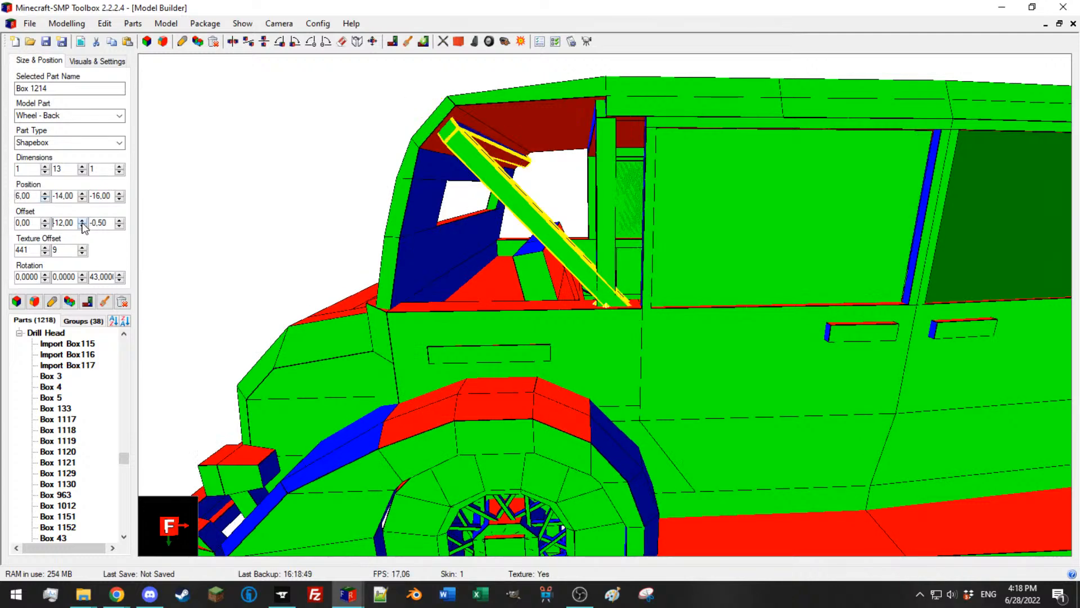
Step: Shorten the diagonal rear struts to a Y dimension of 12
left_click_drag(365, 205, 492, 212)
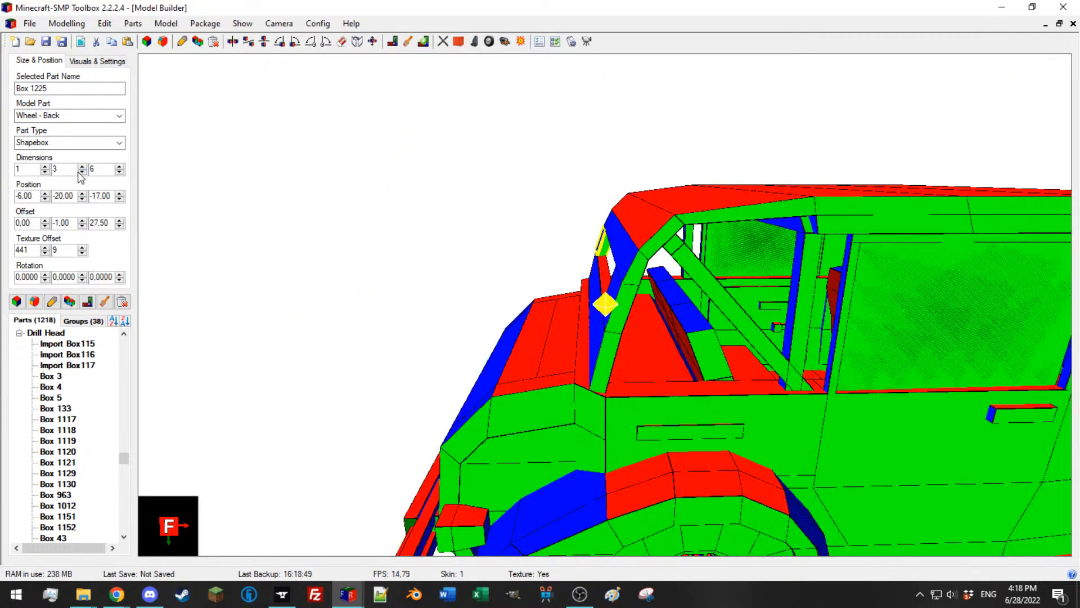
left_click(82, 172)
left_click(82, 166)
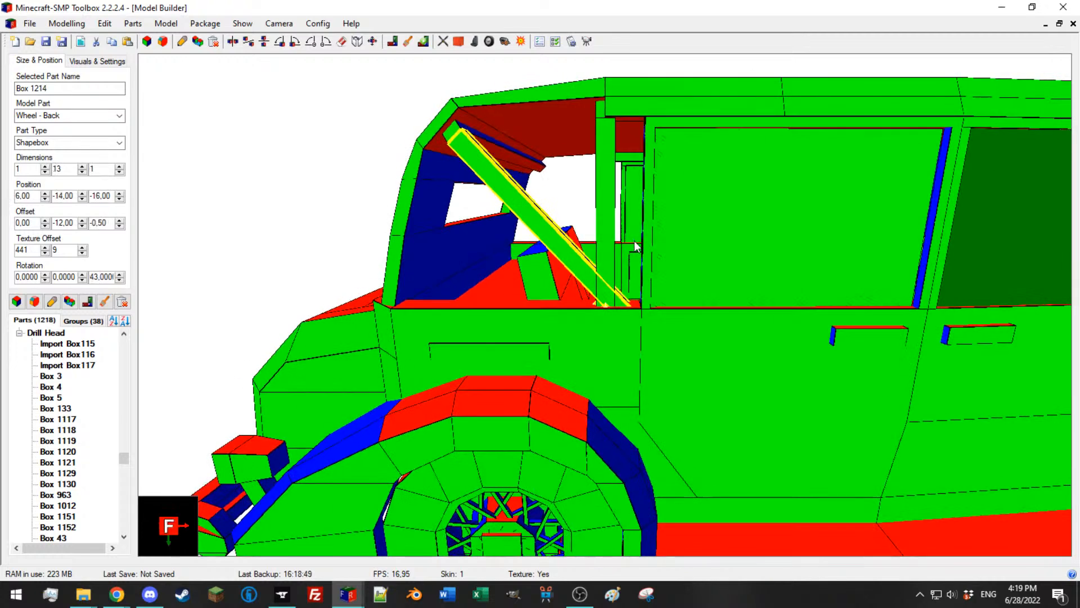
left_click(82, 172)
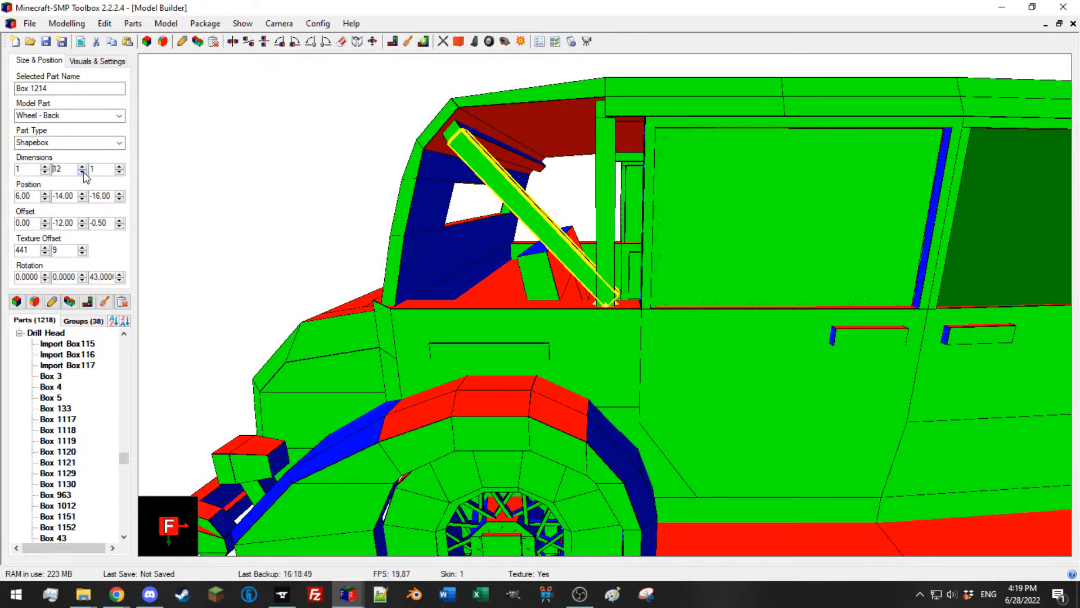
Step: Add the crossbar to the strut selection and set the Z rotation of the whole diagonal frame to 45
left_click(460, 135, "ctrl")
left_click(456, 131, "ctrl")
left_click(469, 150, "ctrl")
scroll(101, 277, "down", 4)
scroll(101, 277, "up", 20)
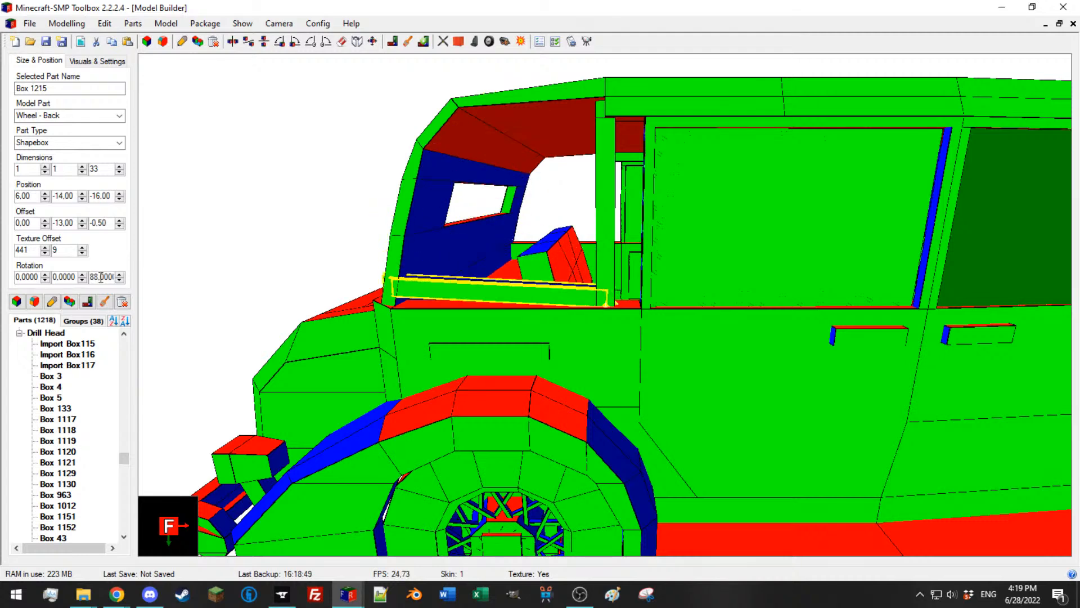
left_click_drag(433, 248, 532, 270)
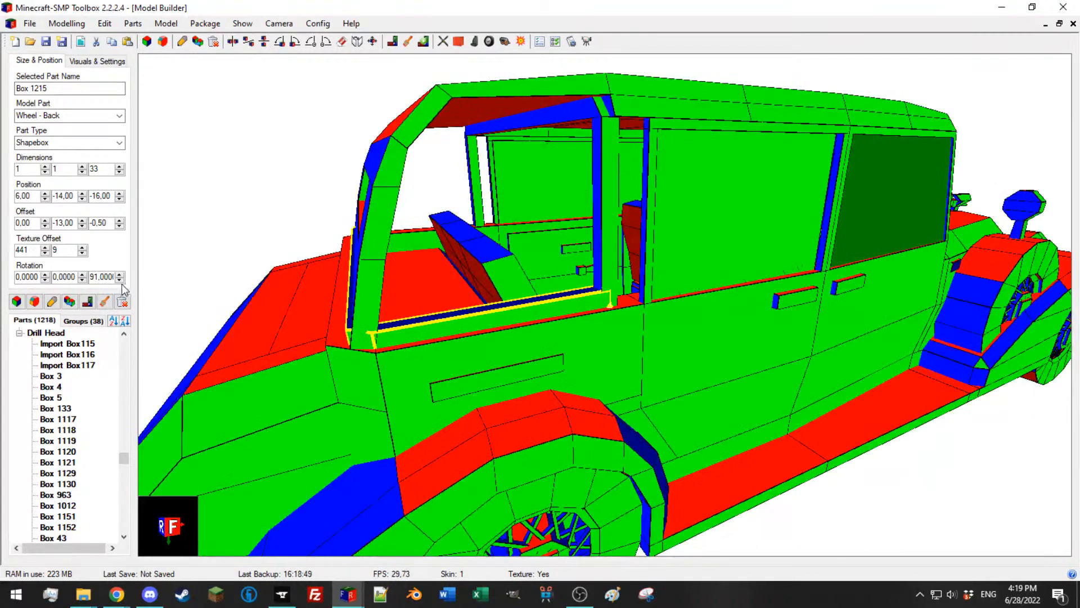
left_click_drag(99, 273, 68, 269)
type("45")
mouse_move(539, 205)
left_mouse_down()
mouse_move(436, 211)
mouse_move(546, 190)
mouse_move(522, 203)
left_mouse_up()
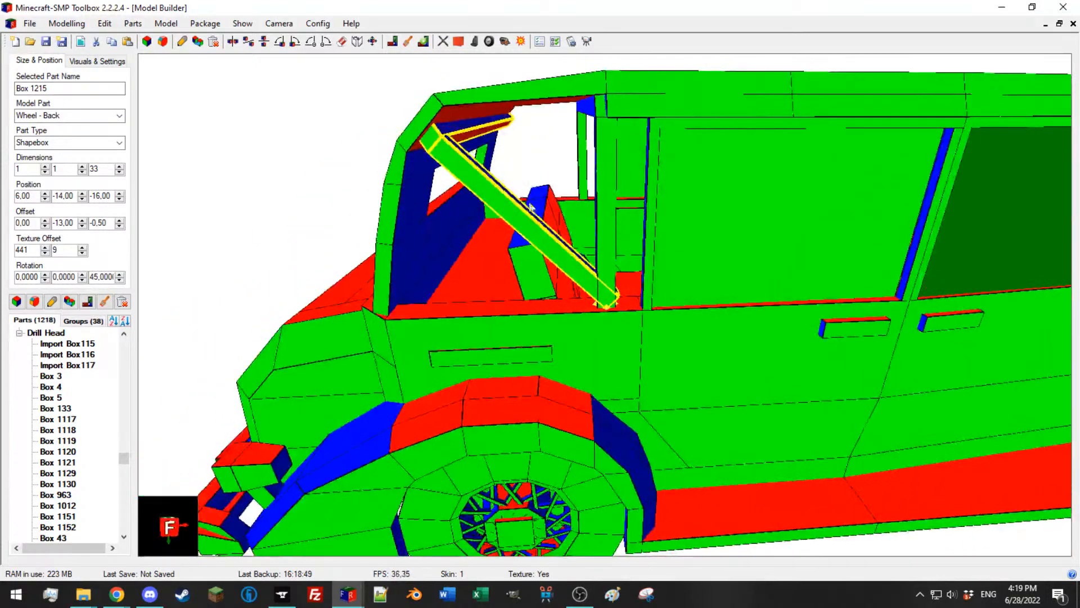
left_click_drag(369, 188, 378, 178)
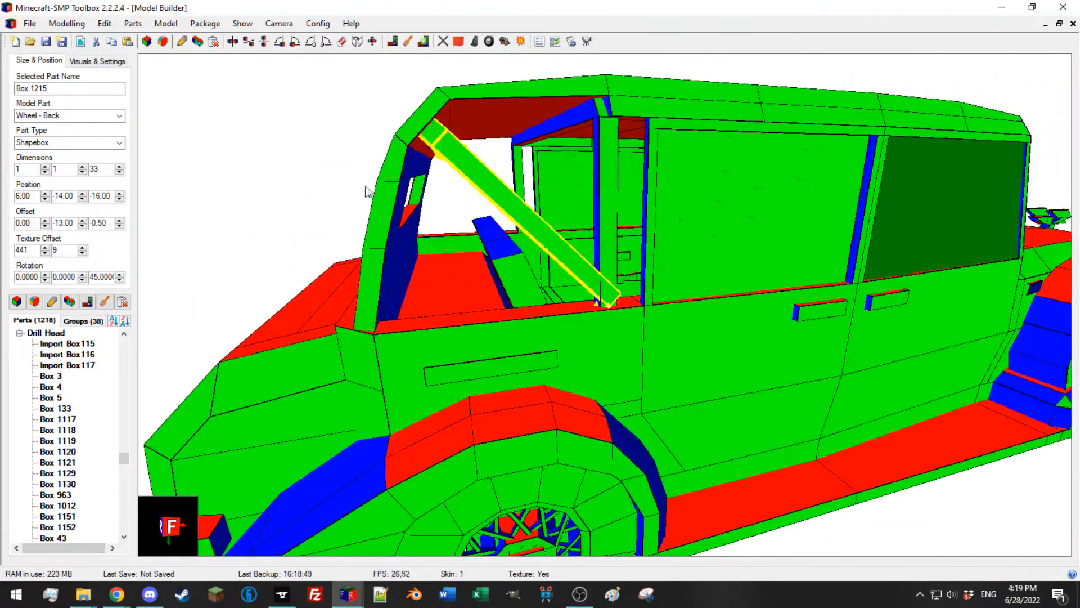
Step: Set the diagonal strut frame's X offset to -0.50 and its Y position to -14.50
left_click(516, 219)
left_click_drag(527, 197, 512, 189)
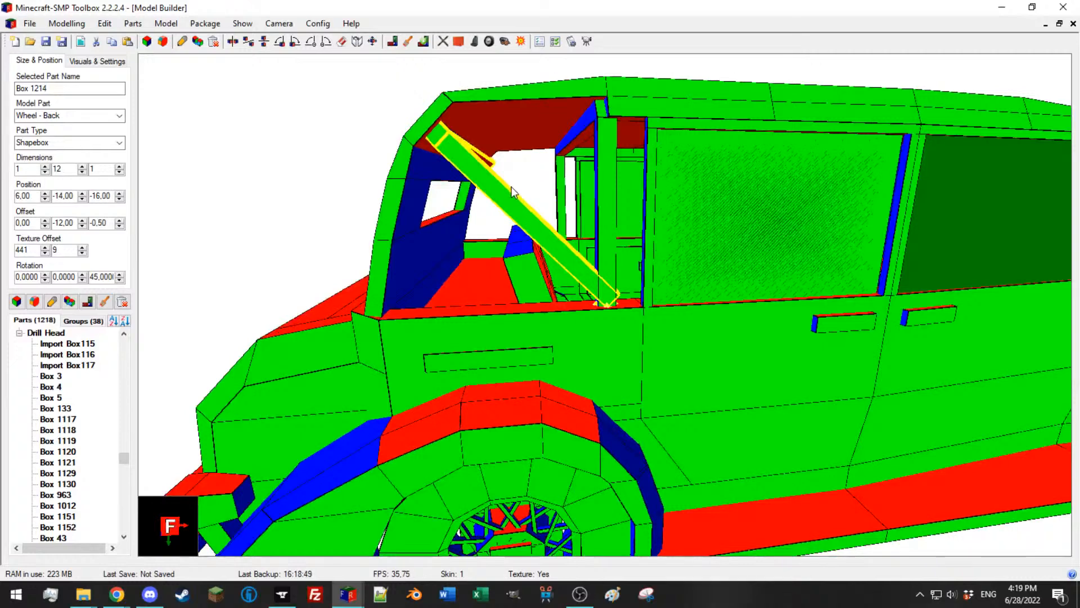
left_click_drag(31, 223, 2, 212)
type("0,5")
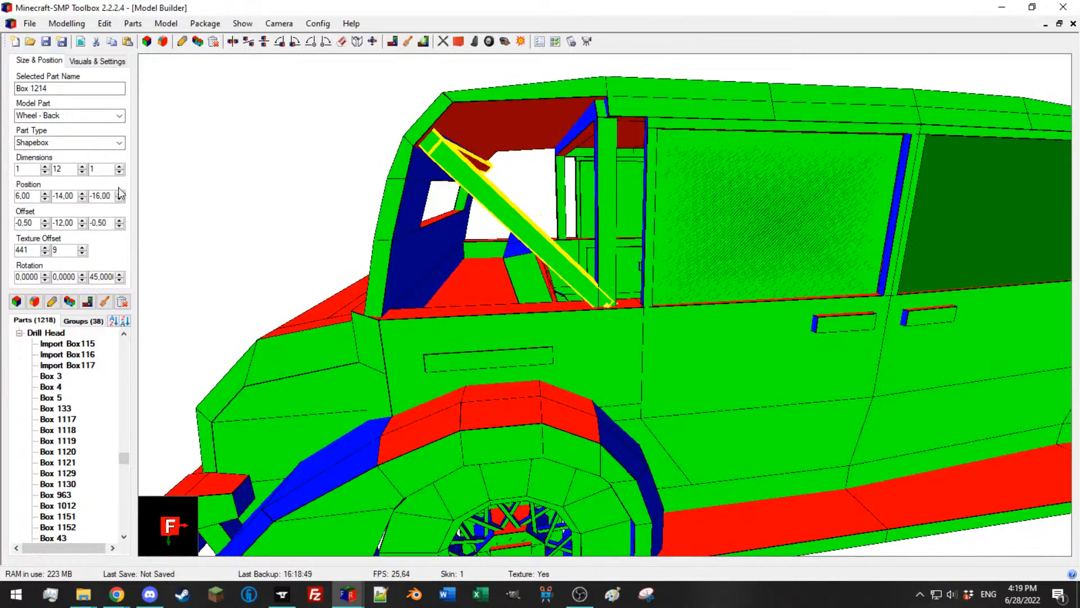
left_click_drag(256, 176, 265, 178)
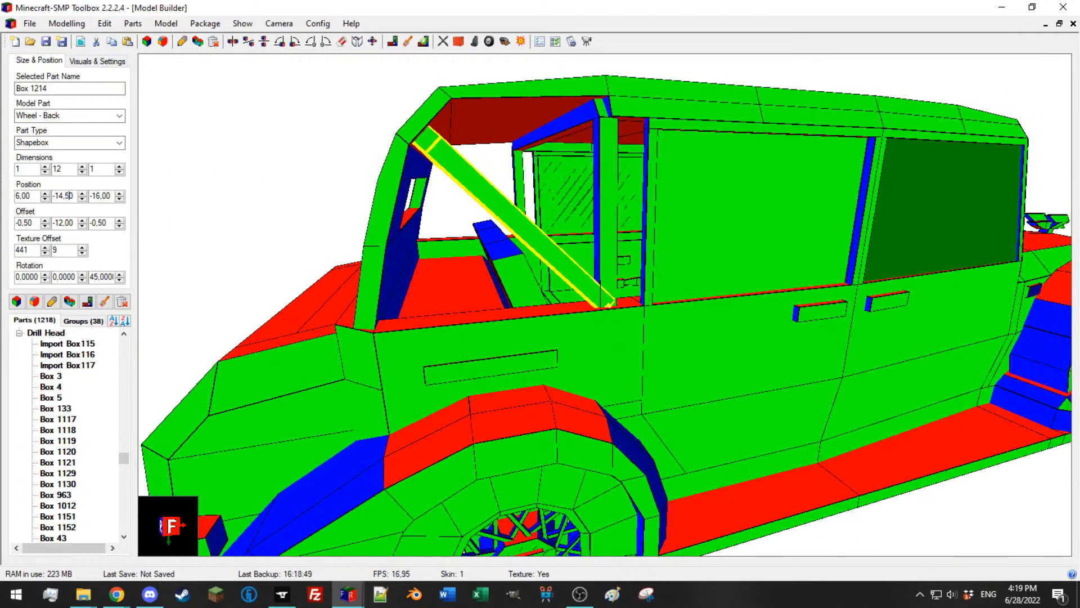
left_click_drag(530, 184, 505, 188)
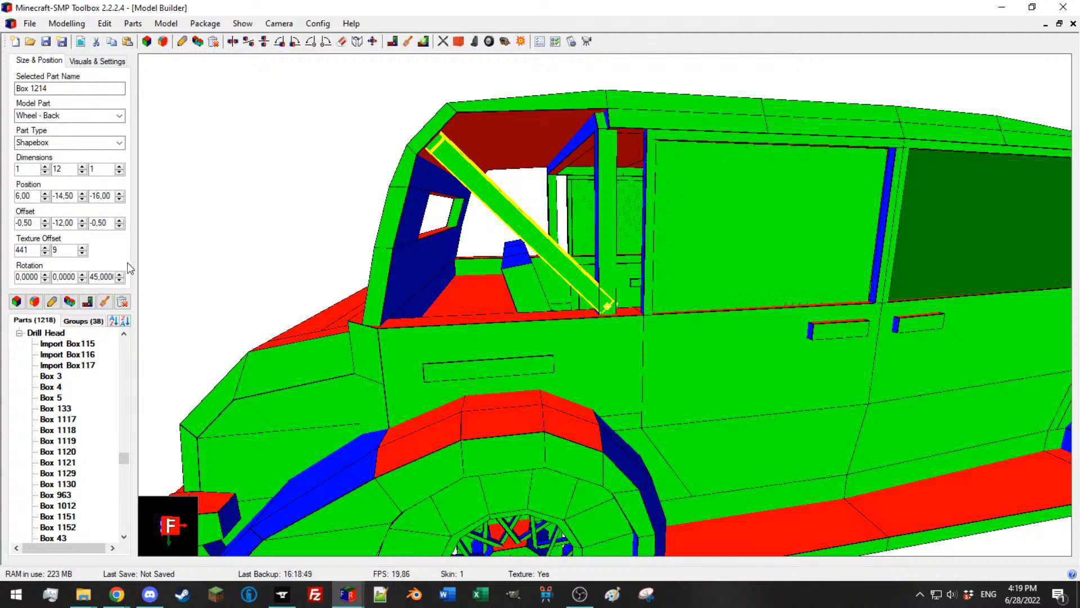
Step: Try flatter and upright Z rotations on the diagonal strut frame, and restore the rotation to 45
scroll(100, 277, "down", 5)
scroll(100, 277, "up", 20)
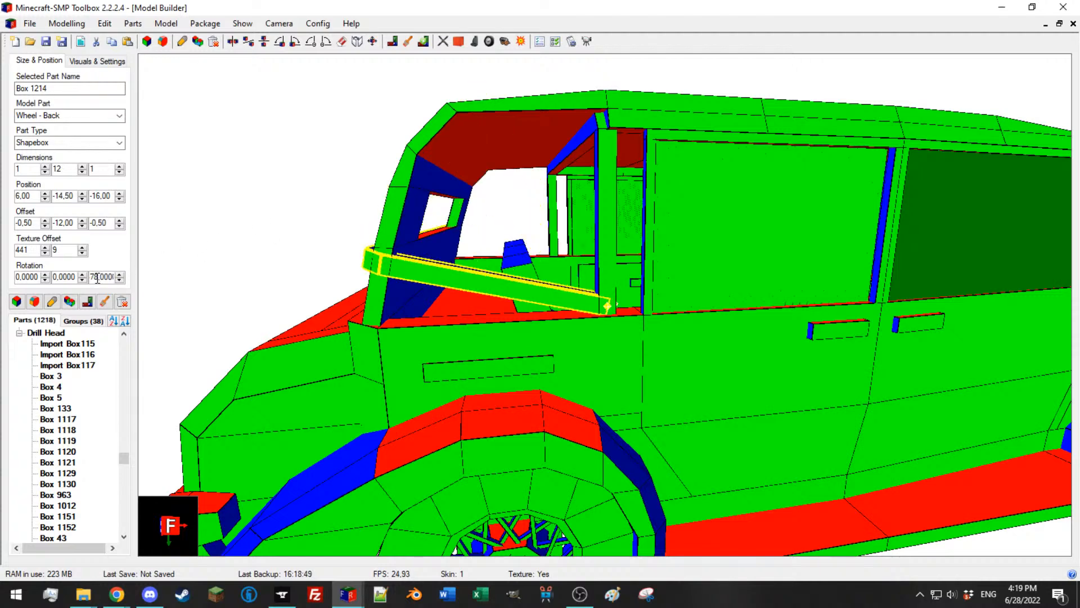
scroll(97, 277, "down", 1)
left_click_drag(381, 272, 362, 272)
left_click_drag(106, 278, 25, 271)
type("0")
key("Return")
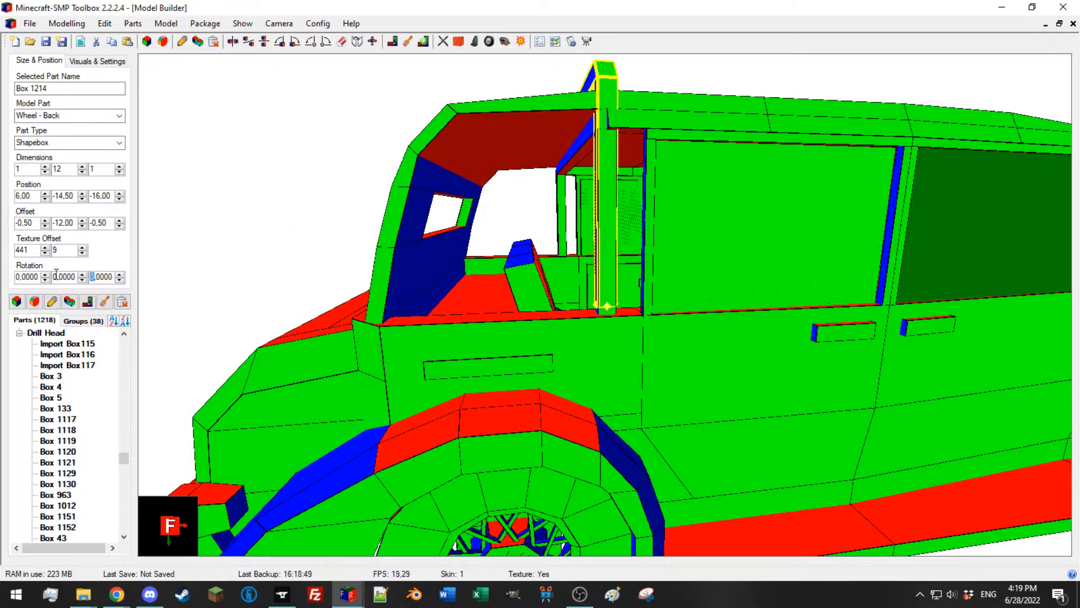
type("45")
Step: Delete the two leftover frame bars standing beside the detached roof, away from the car
left_click_drag(389, 235, 479, 243)
scroll(433, 243, "down", 5)
scroll(628, 262, "up", 3)
mouse_move(629, 267)
left_mouse_down()
mouse_move(560, 297)
mouse_move(670, 272)
mouse_move(662, 197)
mouse_move(744, 196)
mouse_move(631, 271)
left_mouse_up()
left_click(792, 190)
scroll(782, 191, "up", 5)
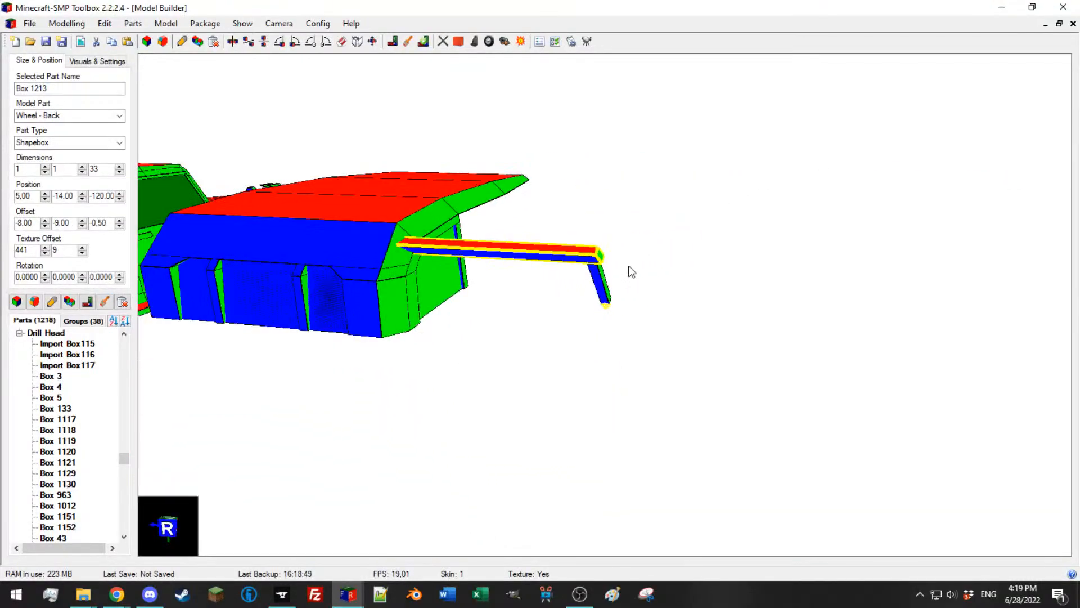
left_click(598, 283, "ctrl")
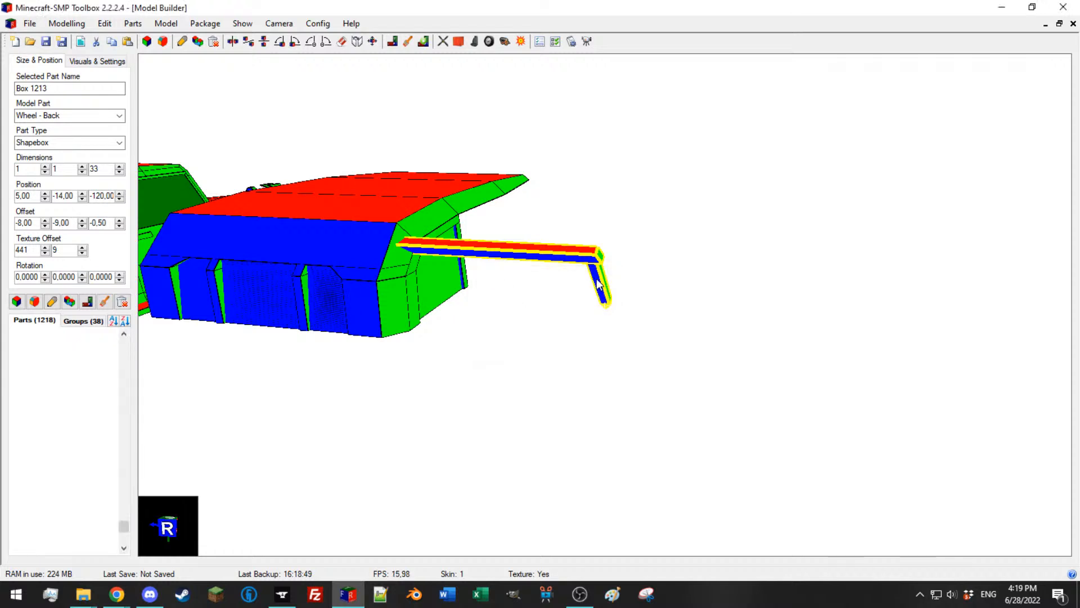
key("Delete")
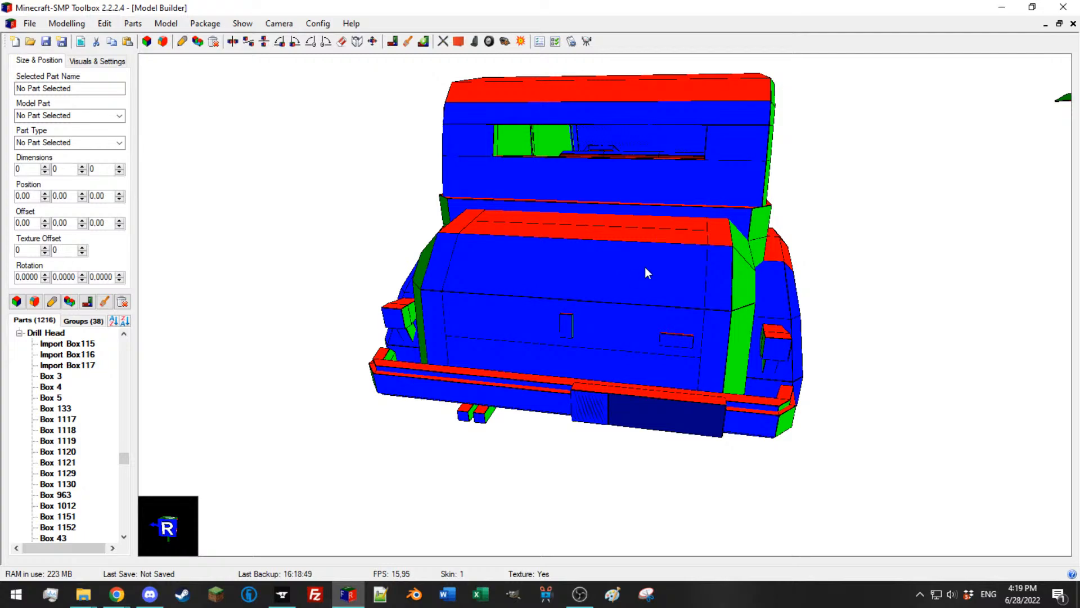
Step: Examine the soft top's rear end and its open side frame from behind and beside the car
left_click_drag(754, 216, 720, 214)
left_click(675, 181)
scroll(624, 211, "up", 5)
left_click_drag(607, 208, 589, 145)
scroll(592, 226, "down", 5)
scroll(487, 231, "up", 5)
scroll(499, 228, "down", 6)
scroll(497, 241, "up", 2)
Step: Duplicate the roof side rail above the rear door and shift the copy rearward with an X offset of -9
left_click(629, 118)
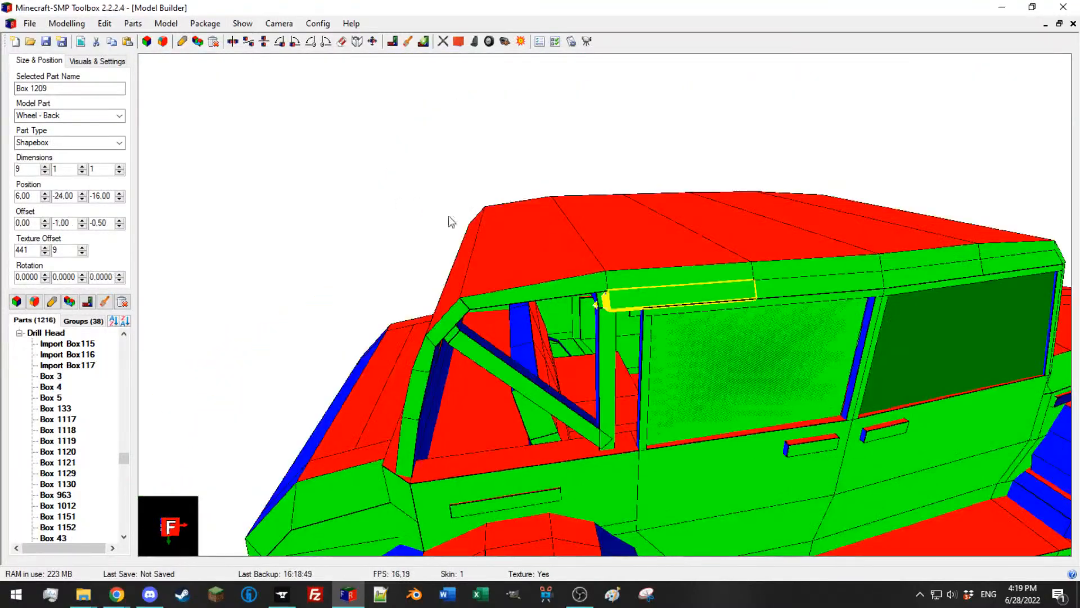
scroll(516, 259, "up", 4)
mouse_move(515, 259)
left_mouse_down()
mouse_move(477, 242)
mouse_move(538, 242)
mouse_move(498, 264)
left_mouse_up()
scroll(538, 242, "down", 4)
scroll(565, 291, "up", 3)
left_click_drag(566, 295, 559, 298)
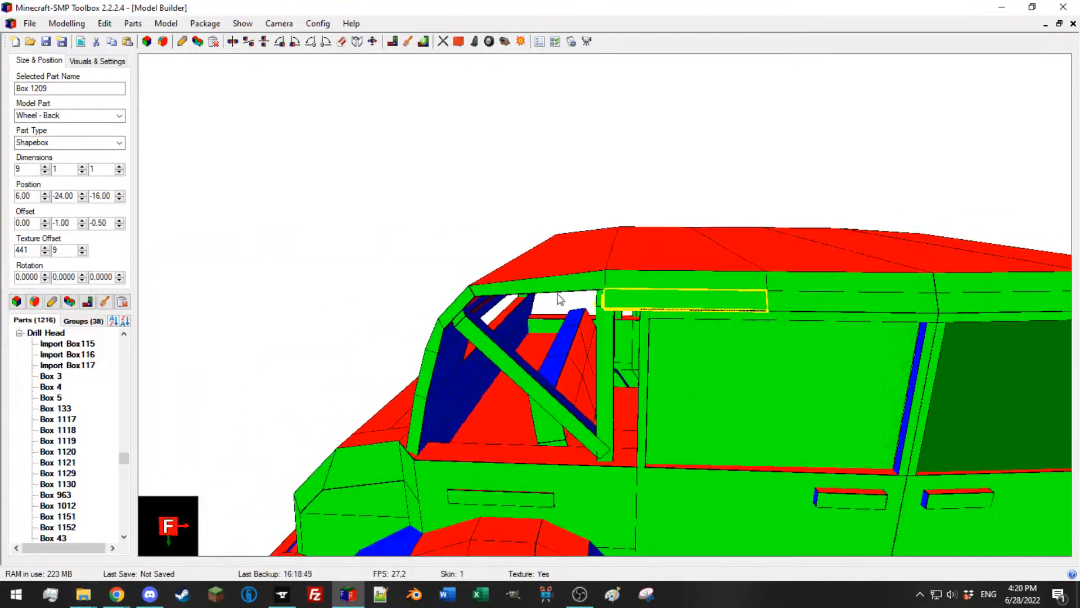
scroll(451, 300, "up", 4)
left_click_drag(451, 300, 489, 289)
scroll(458, 285, "down", 4)
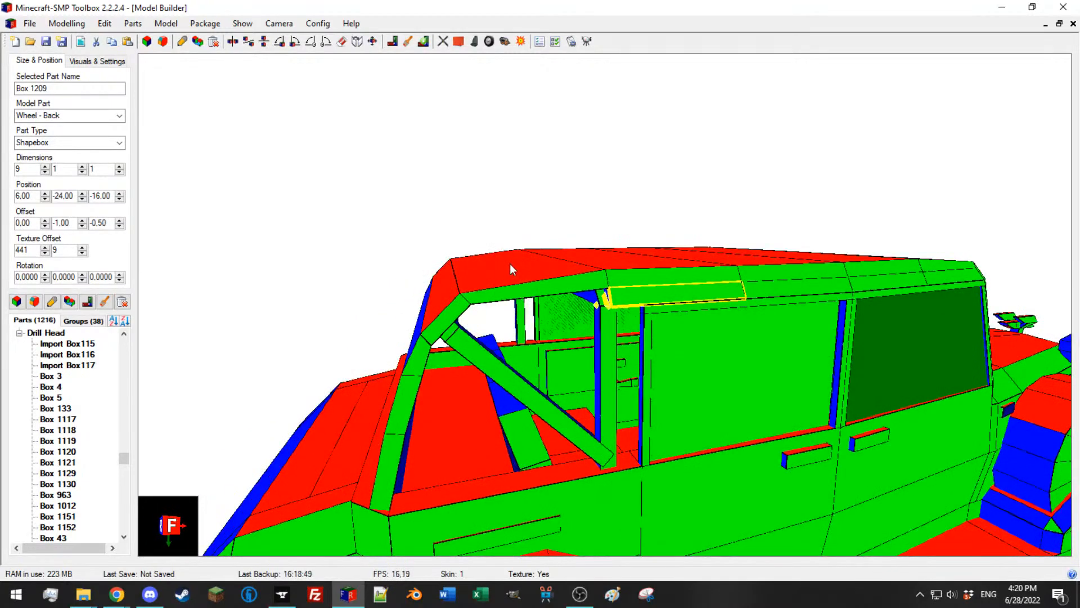
mouse_move(465, 317)
left_mouse_down()
mouse_move(425, 318)
mouse_move(460, 321)
left_mouse_up()
scroll(577, 298, "up", 3)
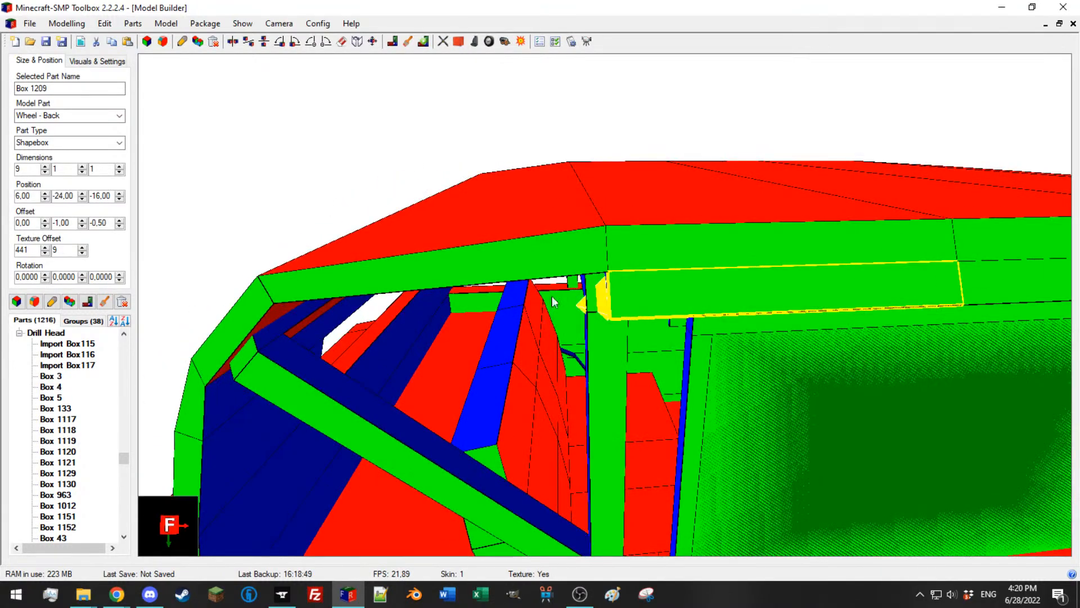
left_click(69, 302)
left_click(29, 223)
type("-12")
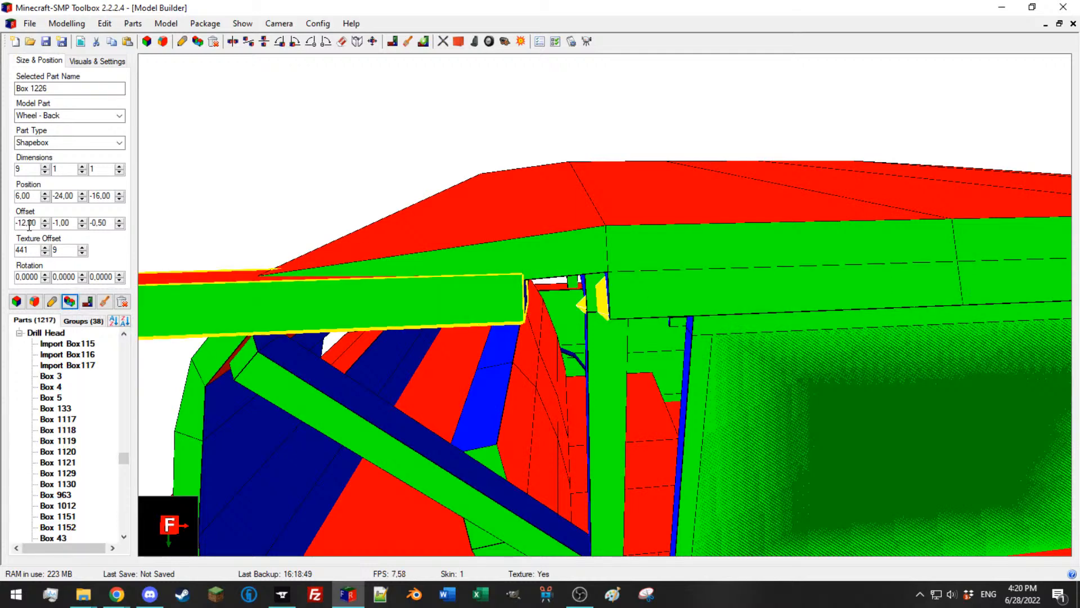
left_click(45, 220)
left_click(45, 220)
left_click(45, 220)
Step: Open the shape editor for the copied roof rail and move it clear of the model view
scroll(340, 225, "down", 2)
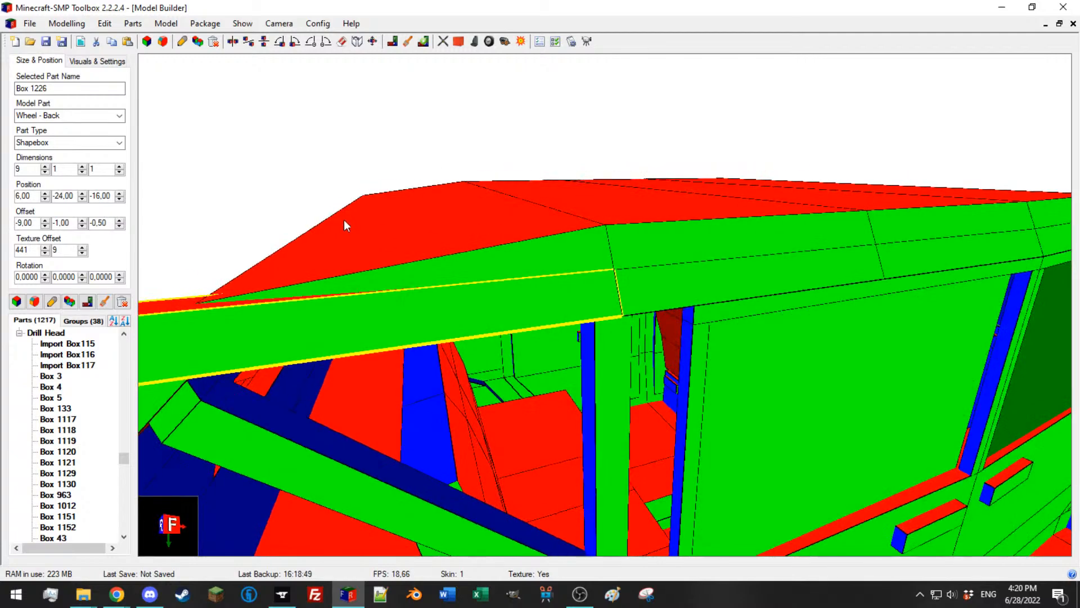
scroll(343, 221, "down", 1)
left_click(52, 301)
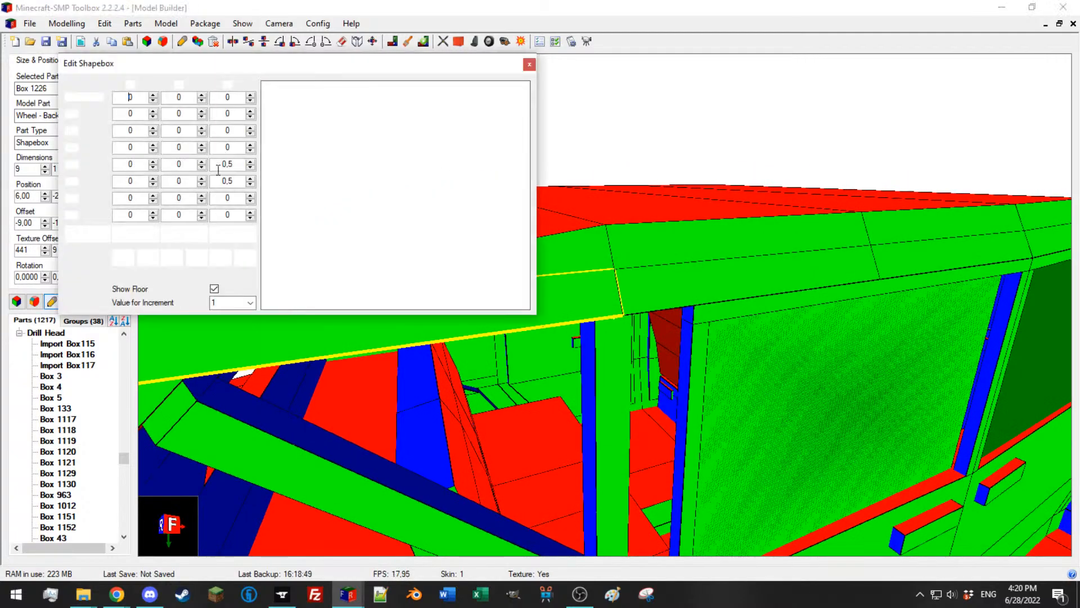
left_click_drag(242, 70, 1079, 113)
scroll(337, 204, "down", 5)
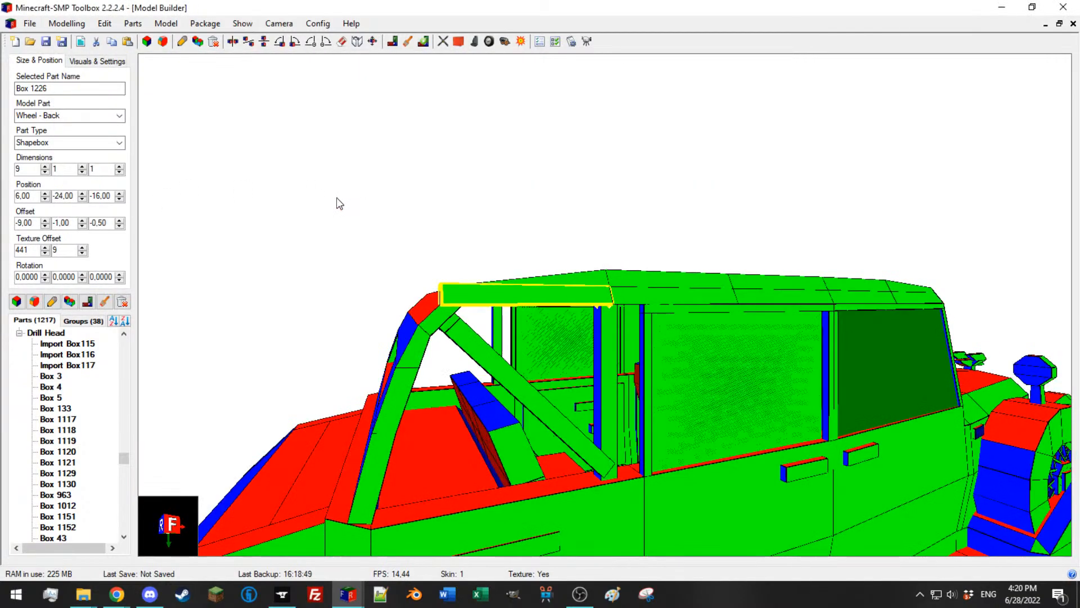
Step: Shorten the copied roof rail to an X dimension of 8 and set its X offset to -8, keeping X position 6
left_click(45, 194)
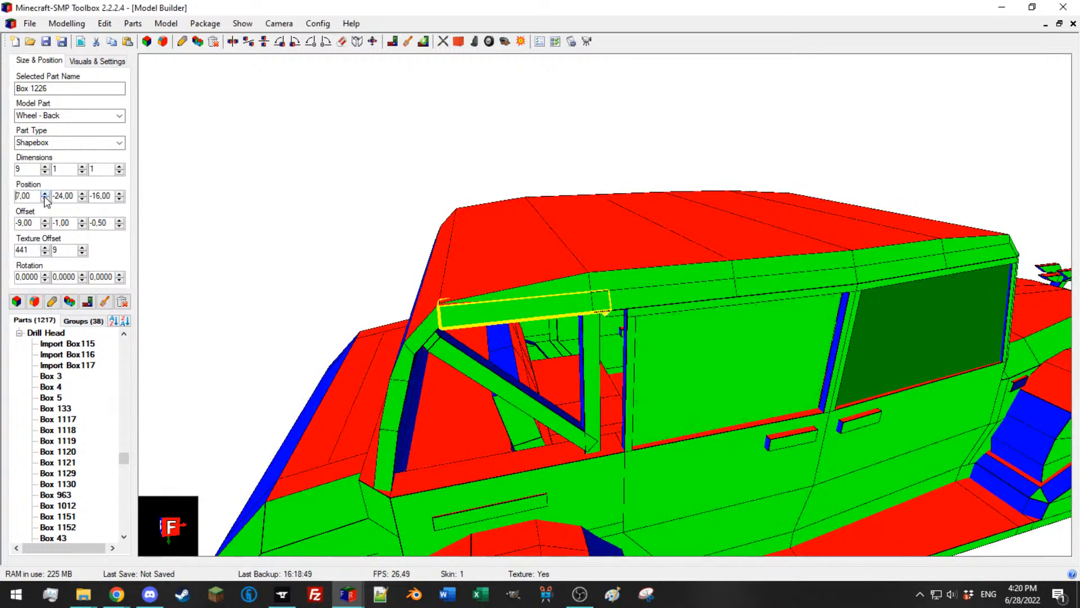
left_click(45, 199)
left_click(45, 220)
left_click(44, 171)
Step: Reshape the rear end of the shortened roof side rail to meet the lower rear corner of the rail above it
scroll(397, 213, "up", 5)
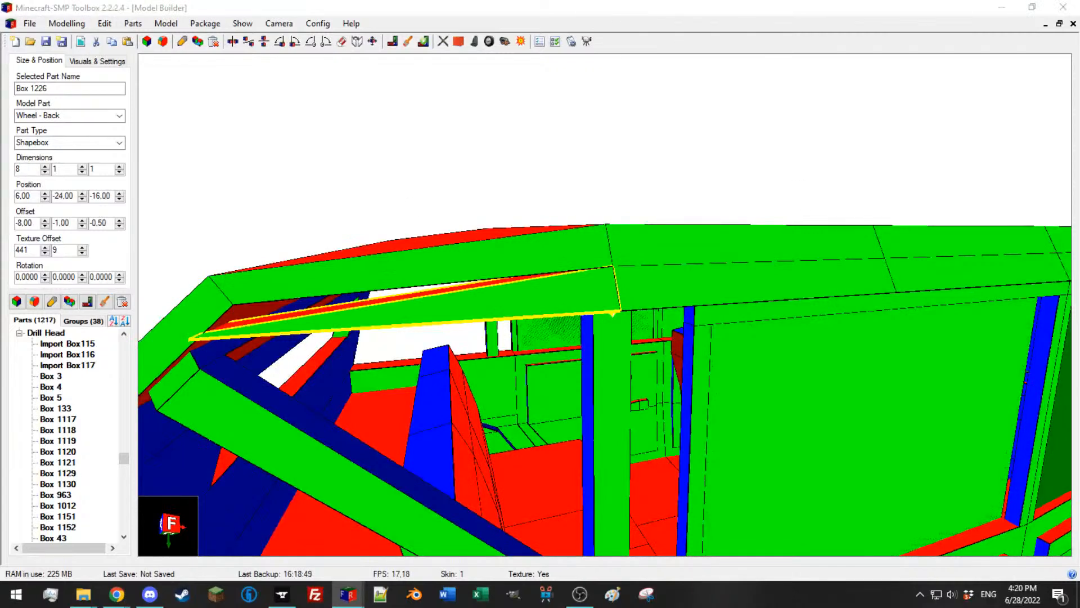
left_click_drag(455, 292, 464, 290)
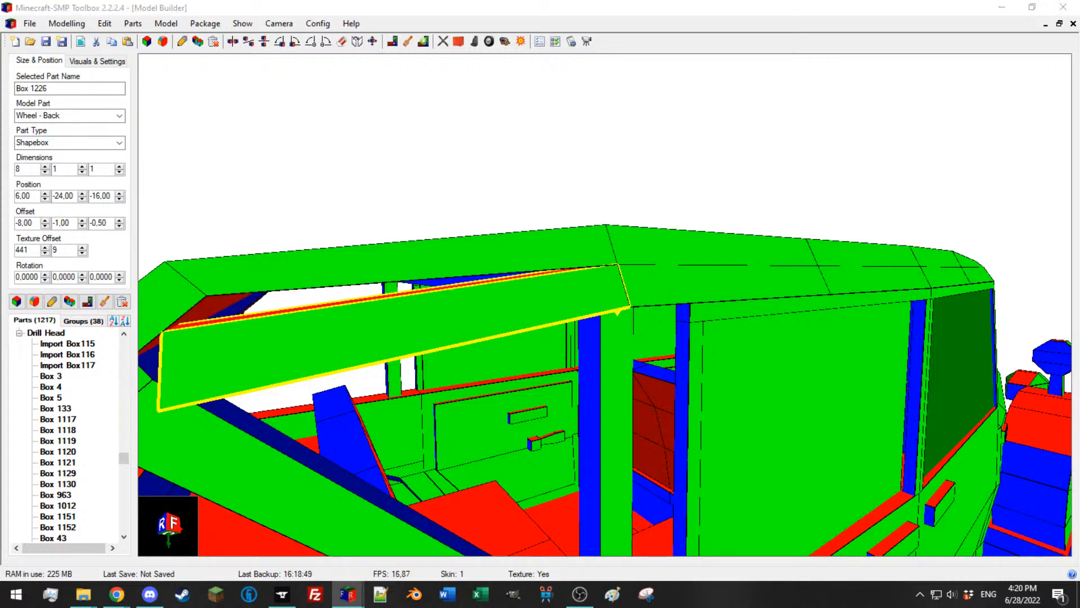
left_click_drag(474, 257, 478, 258)
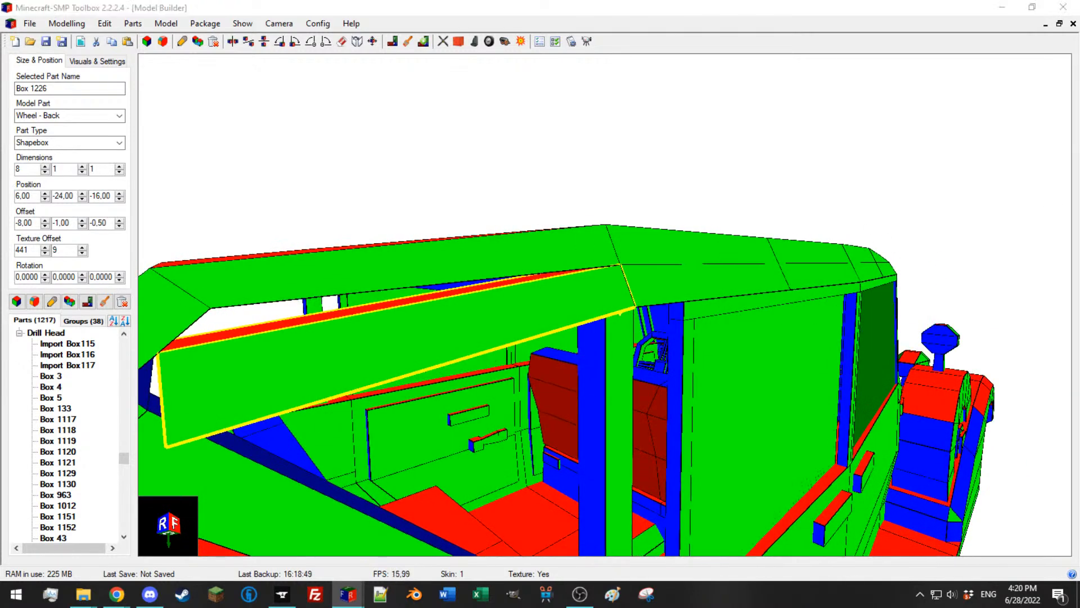
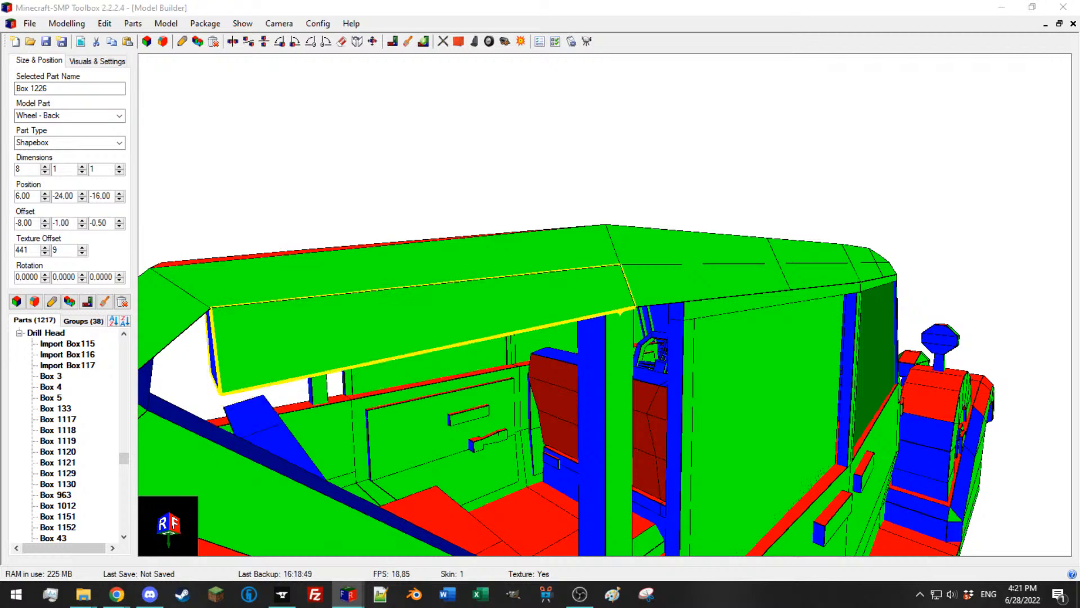
left_click_drag(533, 298, 390, 309)
scroll(499, 299, "down", 5)
scroll(486, 311, "up", 5)
left_click_drag(167, 306, 307, 322)
scroll(304, 304, "down", 5)
scroll(308, 321, "up", 5)
Step: Duplicate the shortened roof side rail and place the copy at X position -1 and Y position -23
left_click(69, 302)
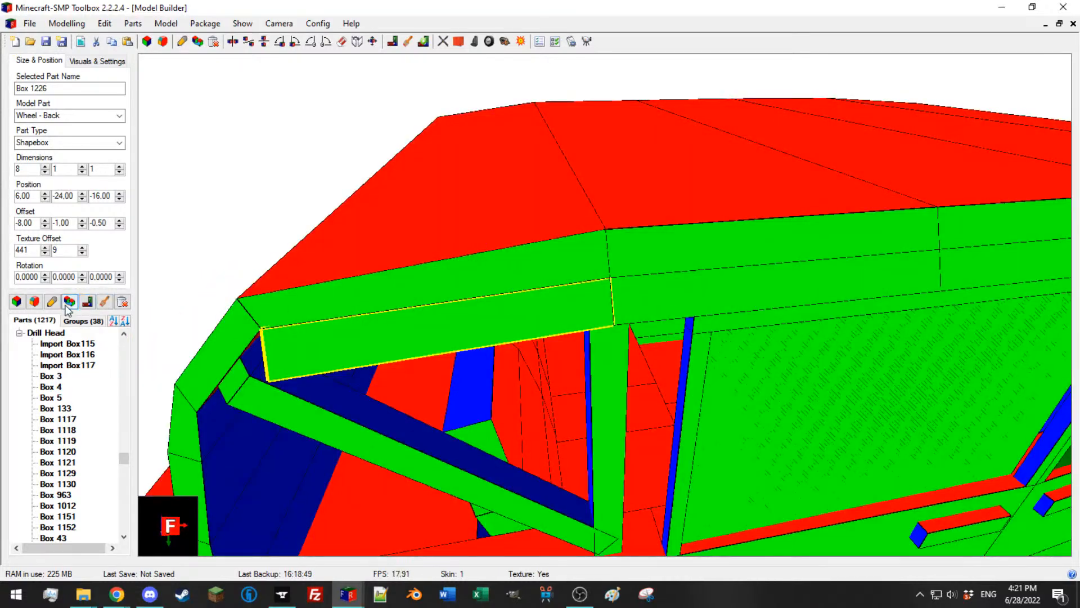
scroll(26, 202, "up", 3)
scroll(25, 202, "down", 5)
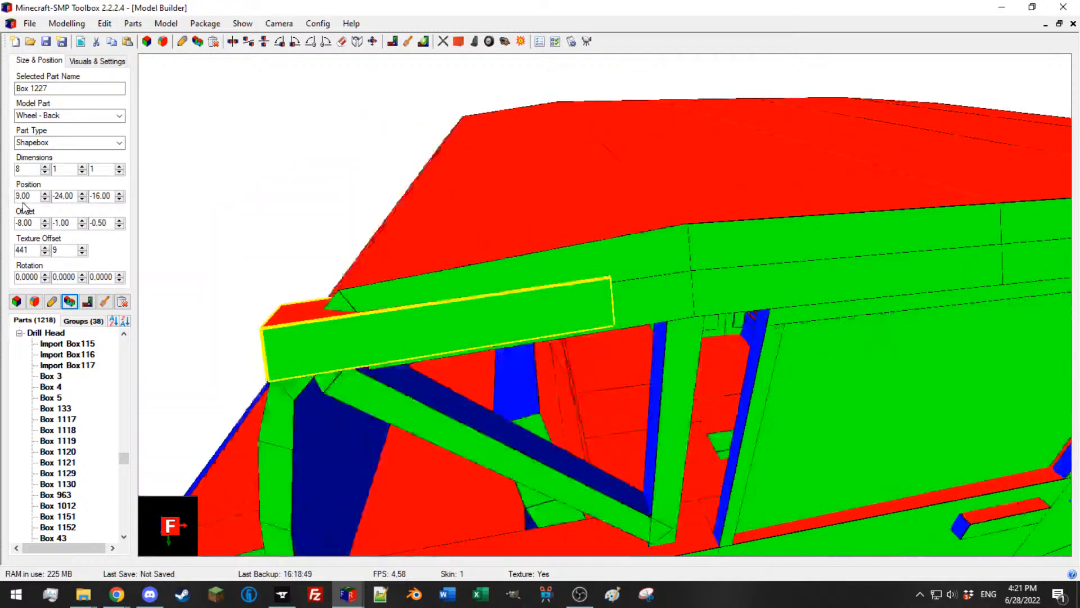
left_click(44, 195)
left_click(44, 195)
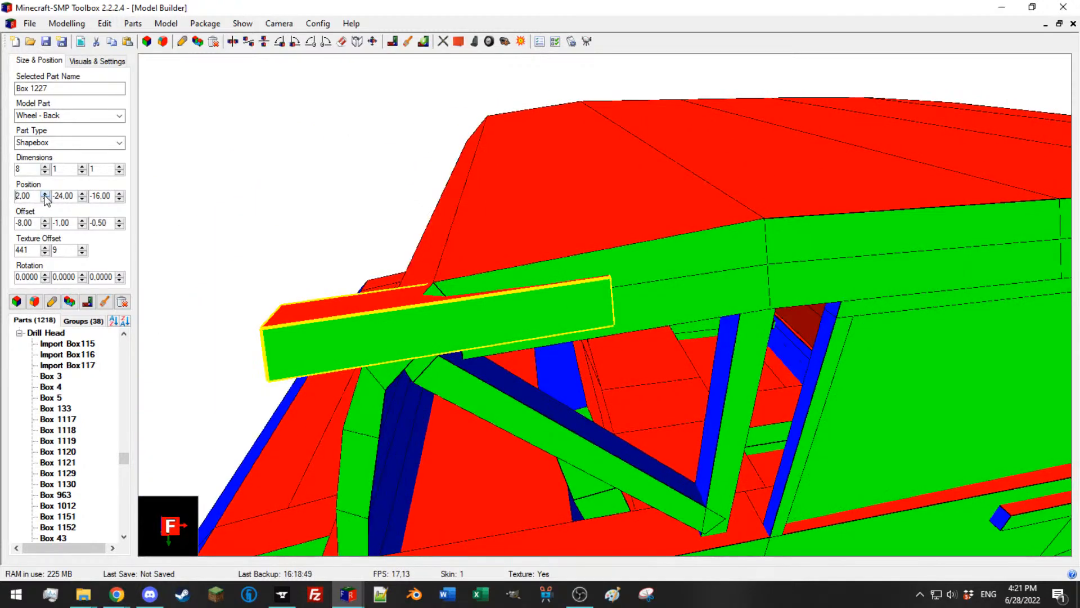
left_click(45, 198)
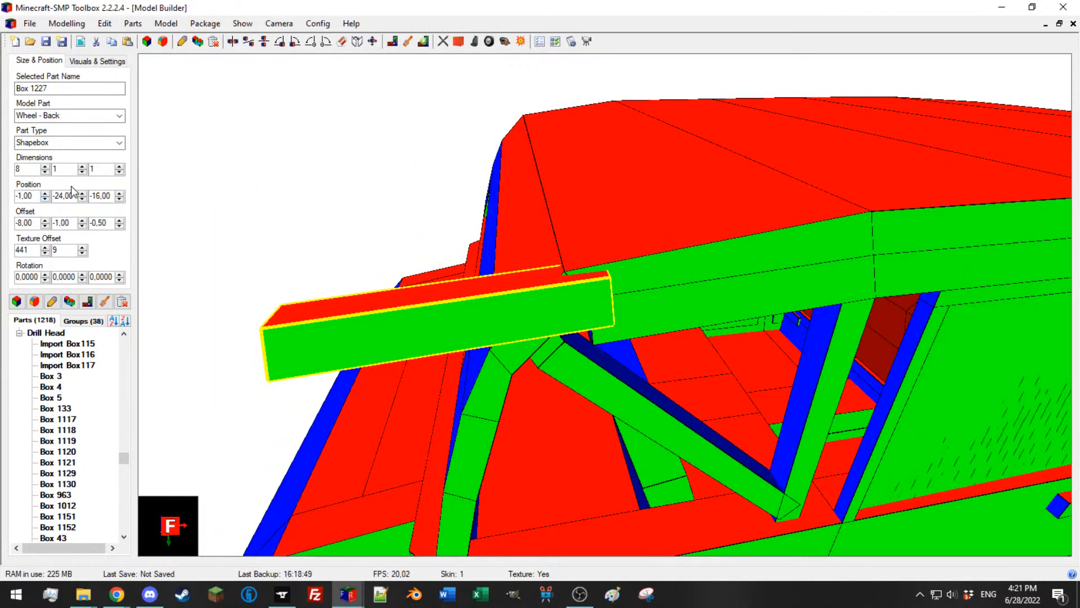
left_click(82, 193)
middle_click_drag(538, 195, 528, 180)
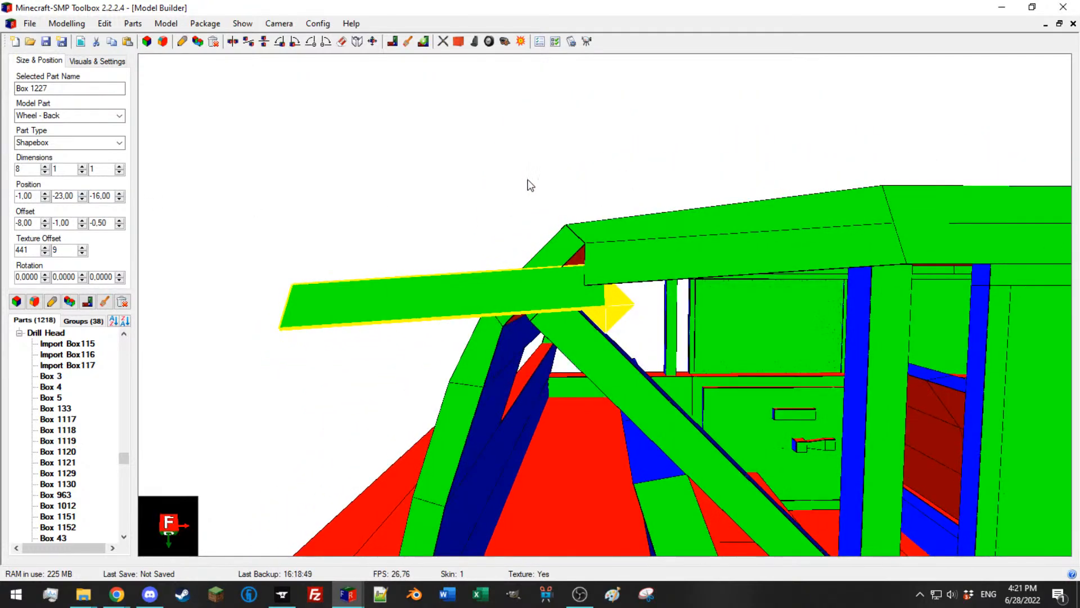
middle_click_drag(591, 194, 501, 249)
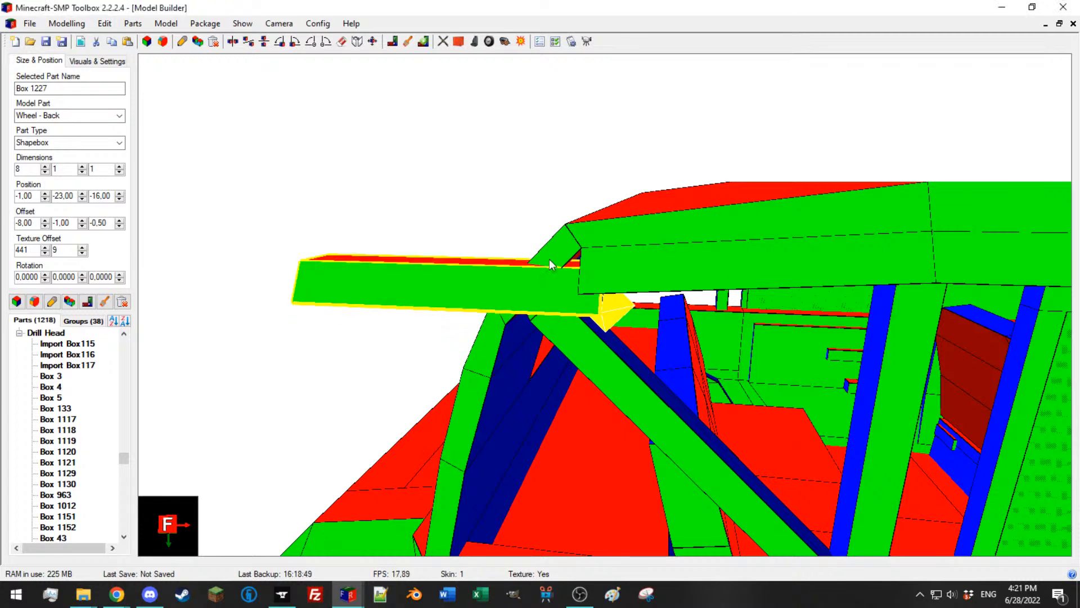
middle_click_drag(550, 260, 555, 260)
Step: Shorten the new rail copy to an X dimension of 2, with X offset 0 and X position -4
scroll(31, 170, "down", 2)
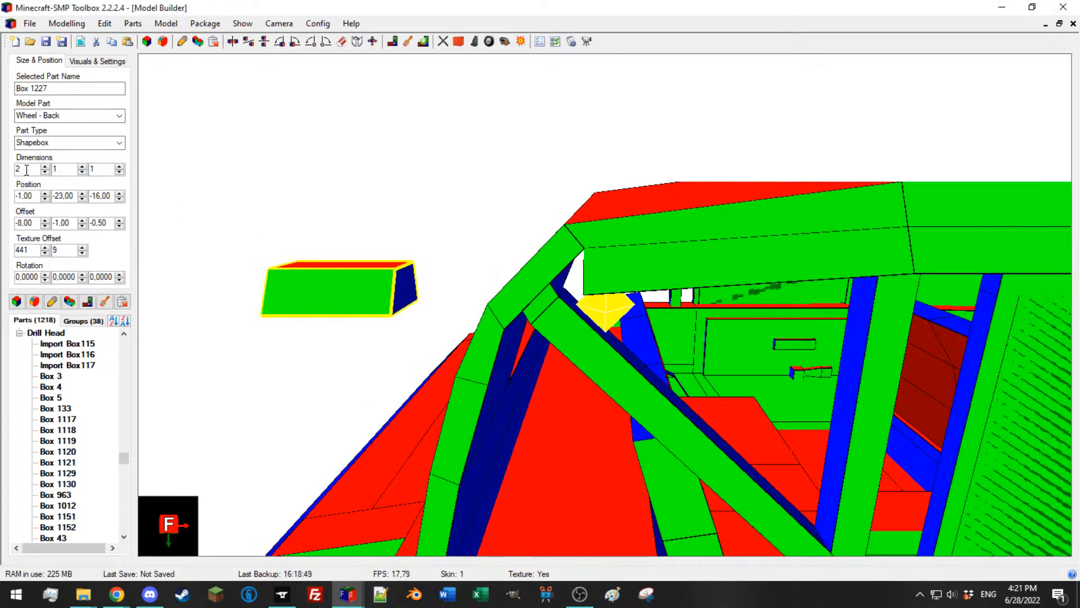
left_click(46, 194)
left_click(45, 194)
left_click(46, 194)
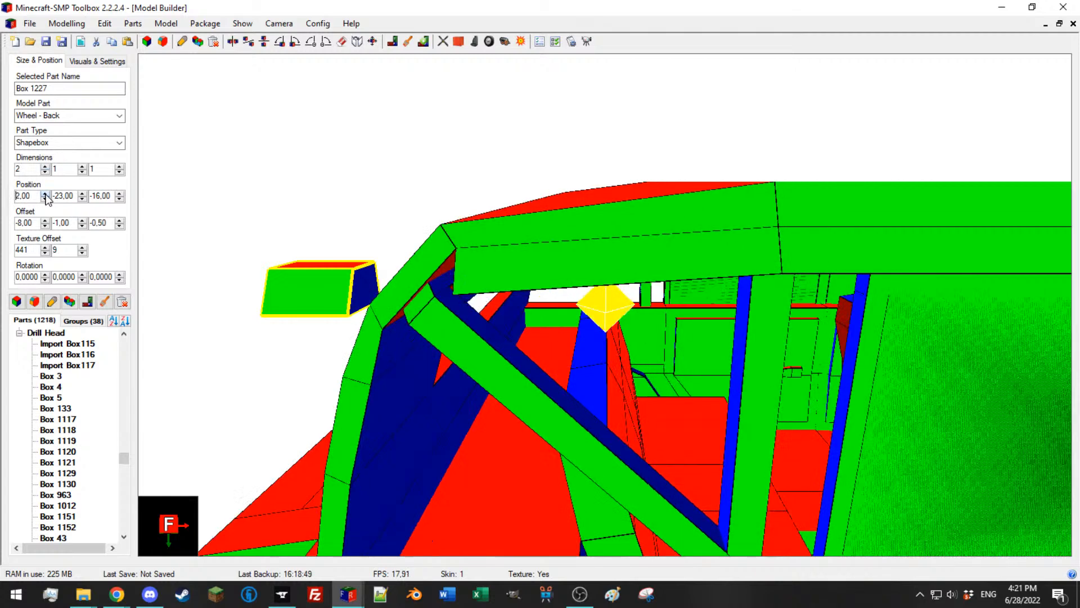
left_click_drag(32, 221, 18, 220)
type("0")
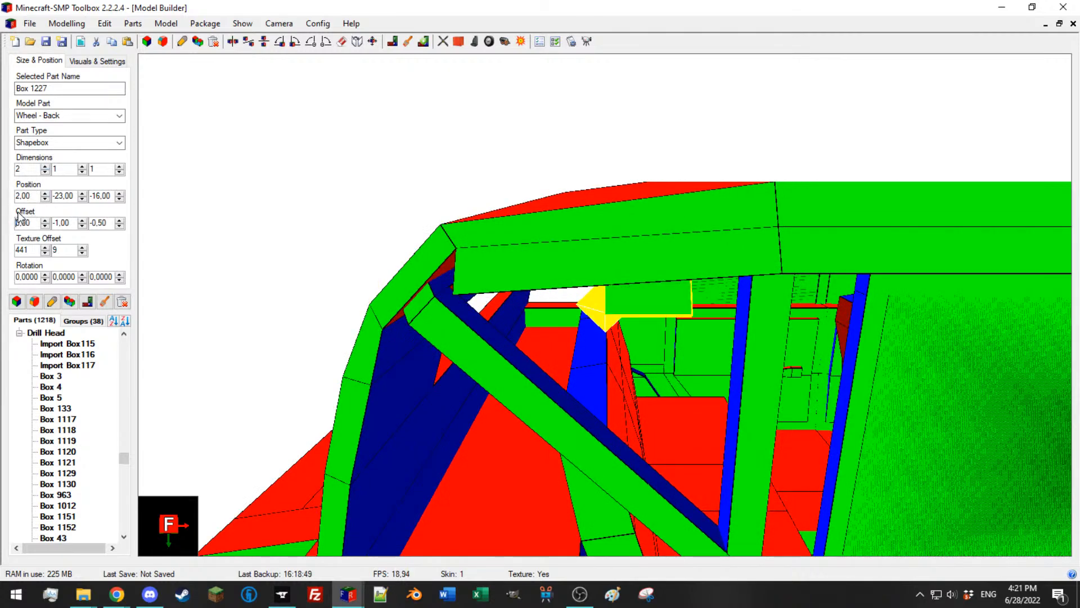
left_click(45, 194)
left_click(45, 193)
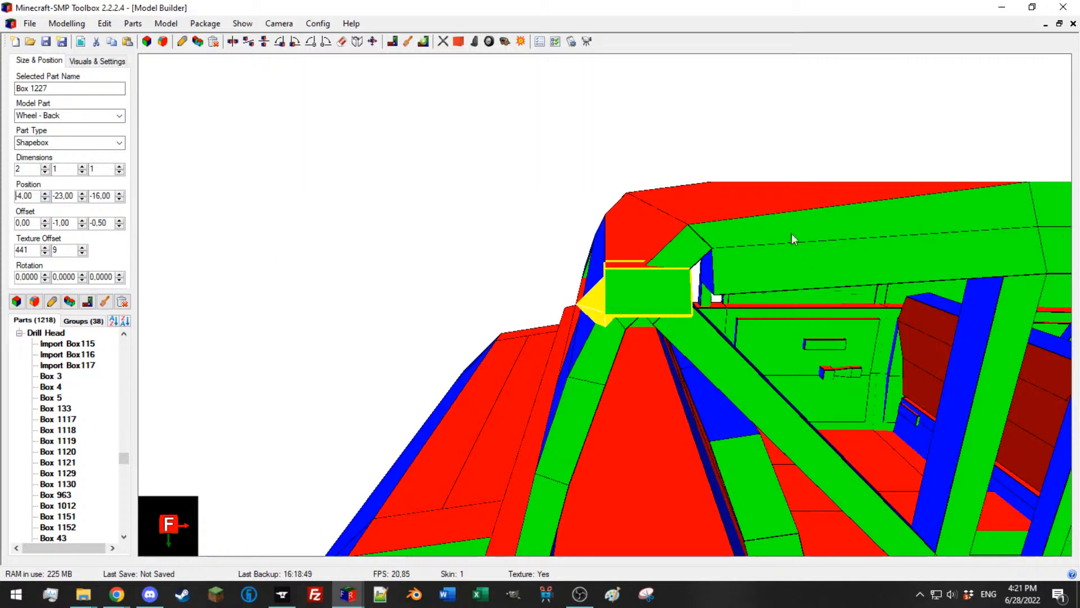
Step: Try a copy of the lower rear panel with a Z dimension of 1 beside the rear pillar, and discard it
left_click_drag(584, 329, 596, 316)
scroll(596, 317, "down", 5)
scroll(523, 369, "up", 5)
left_click_drag(590, 386, 591, 394)
left_click_drag(559, 492, 605, 344)
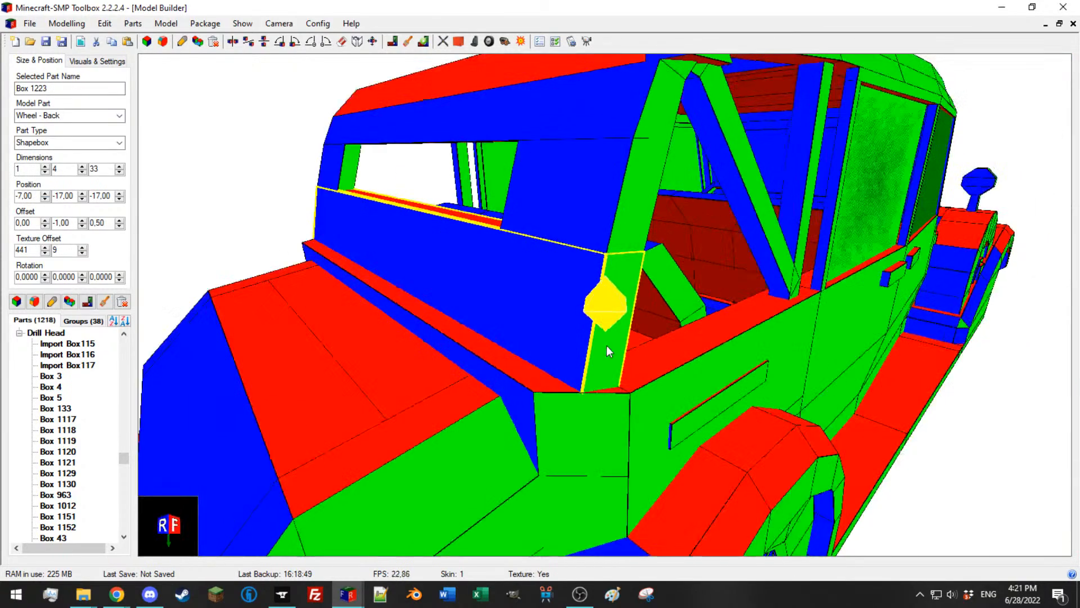
left_click(607, 343)
left_click(70, 301)
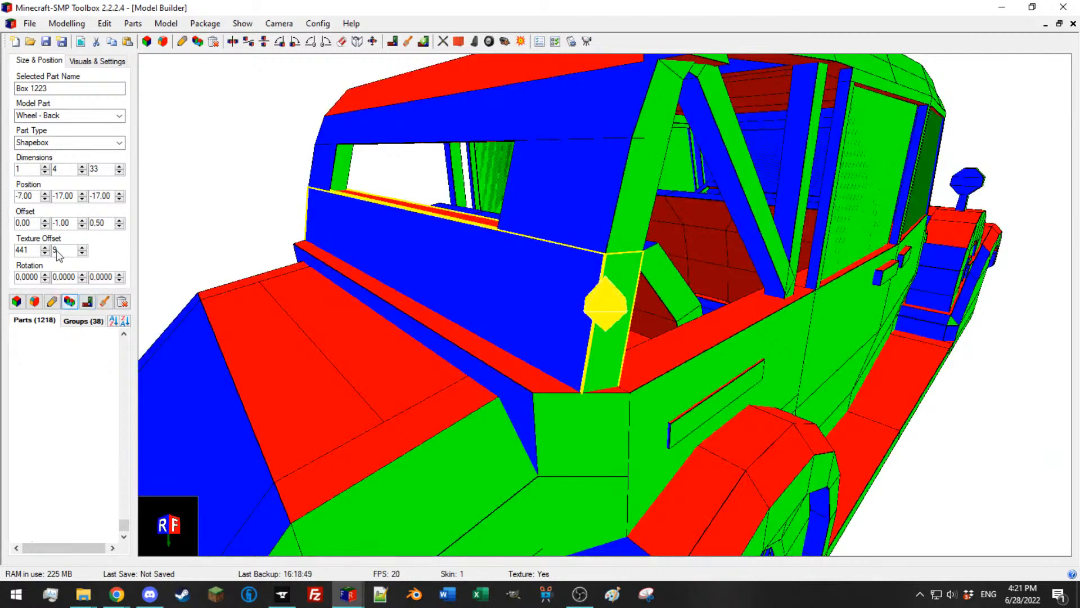
double_click(100, 169)
type("1")
scroll(626, 240, "up", 10)
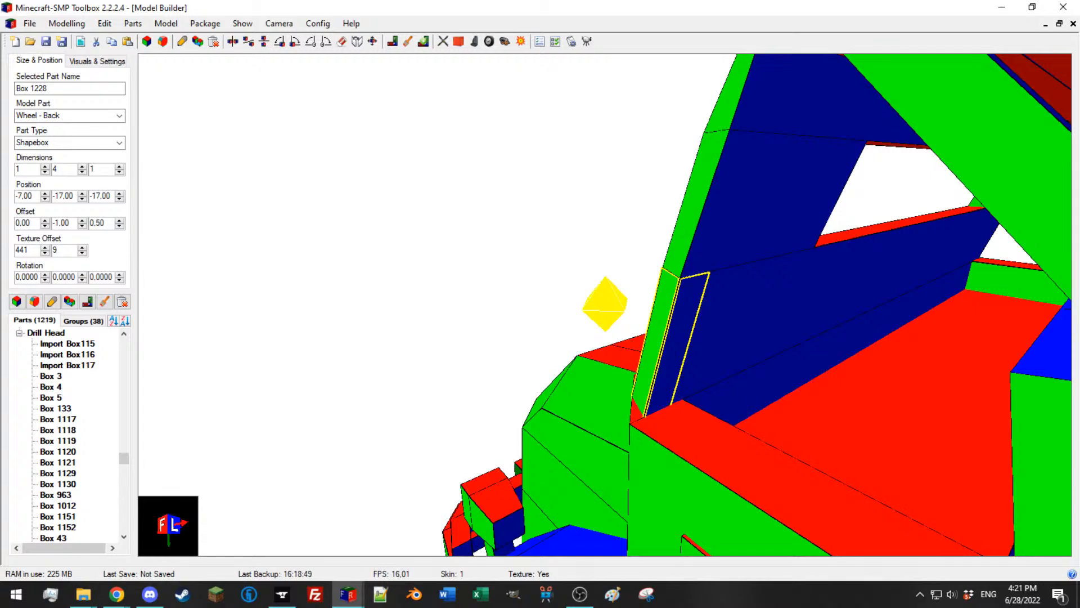
left_click_drag(603, 262, 656, 272)
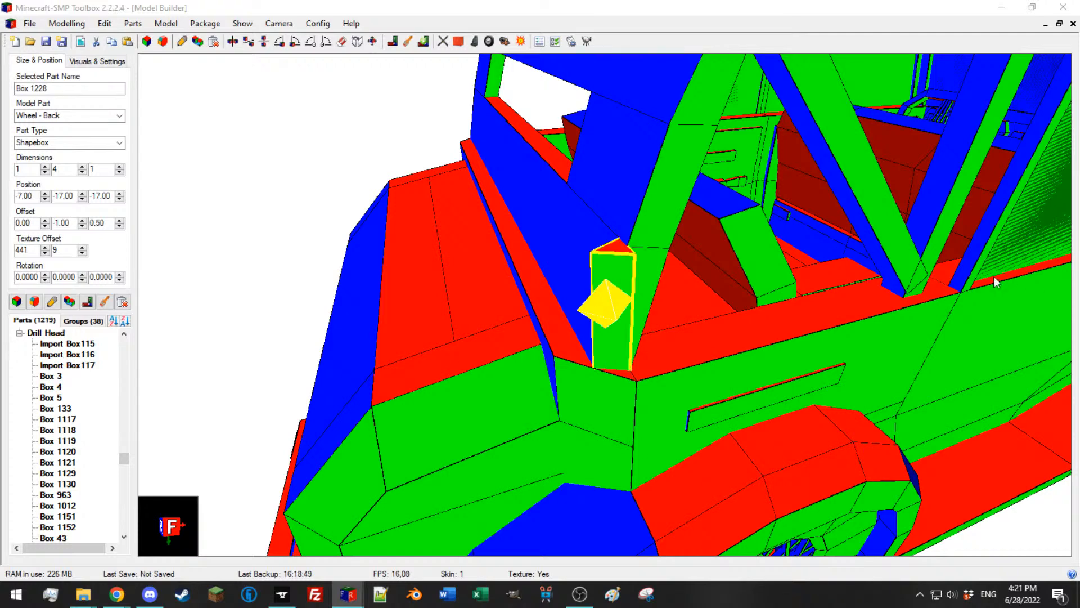
left_click_drag(745, 266, 681, 269)
key("ctrl+v")
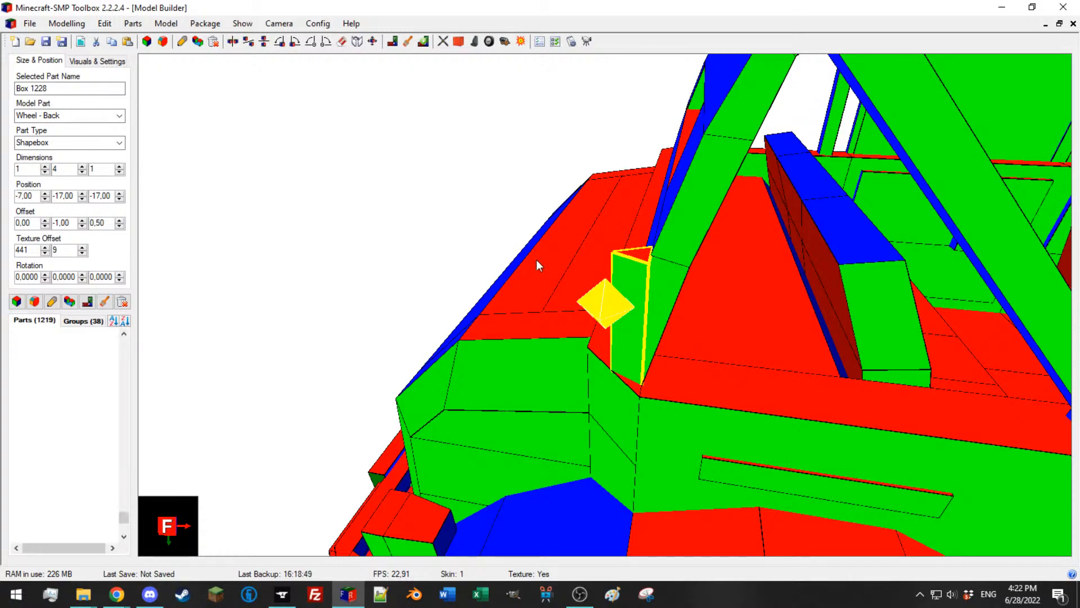
Step: Duplicate the panel beside the rear window, reduce the copy's Z dimension to 1 and set its X position to -5
scroll(535, 259, "down", 5)
left_click_drag(536, 259, 597, 266)
left_click(669, 218)
scroll(670, 218, "up", 5)
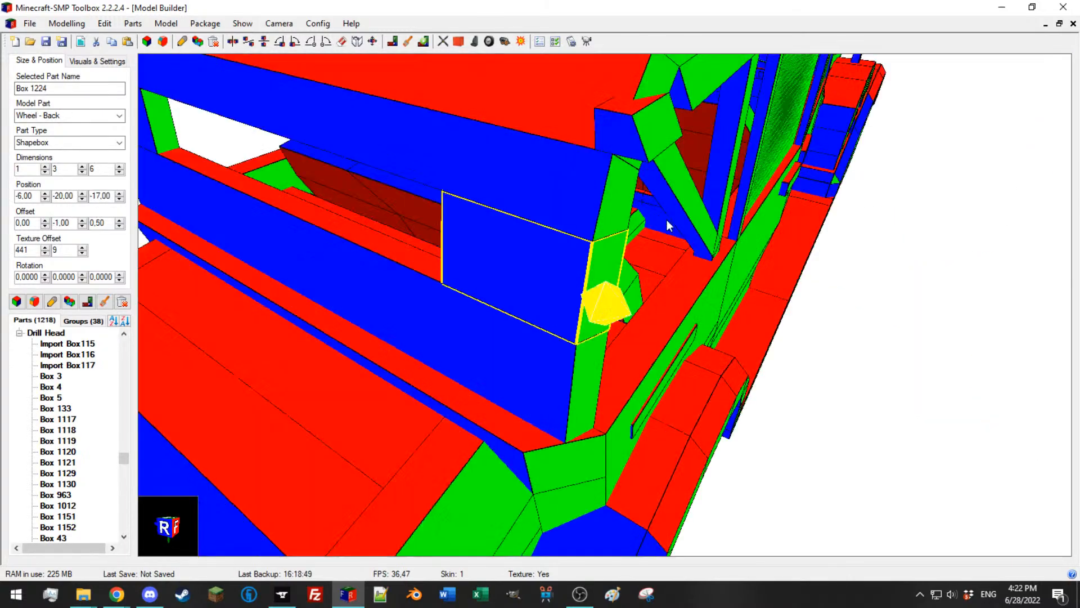
left_click_drag(670, 219, 562, 225)
left_click(69, 301)
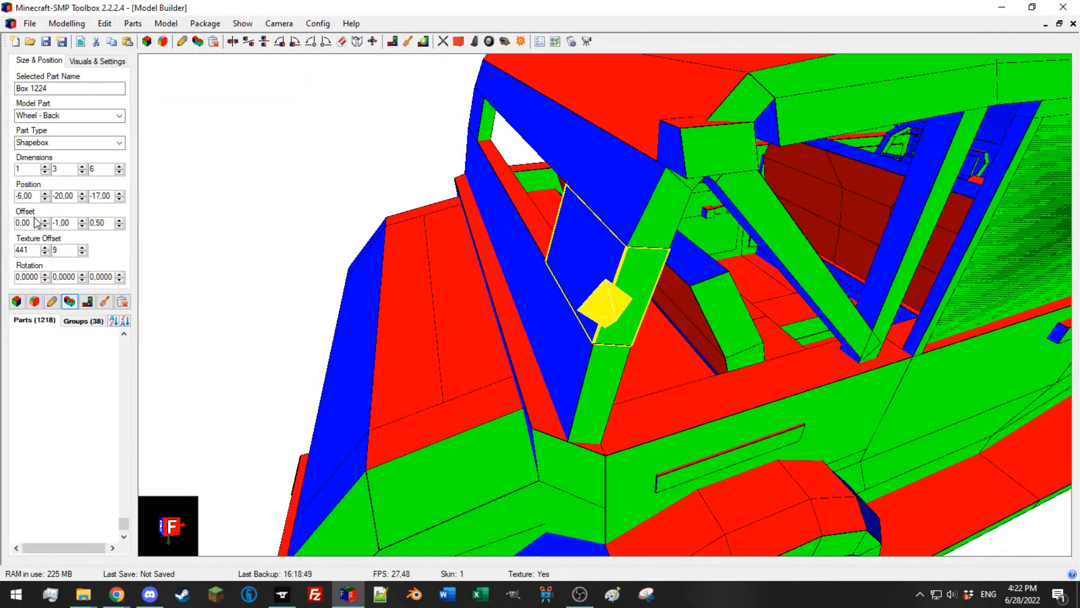
left_click_drag(100, 171, 62, 166)
type("1")
left_click_drag(335, 203, 345, 242)
left_click(45, 193)
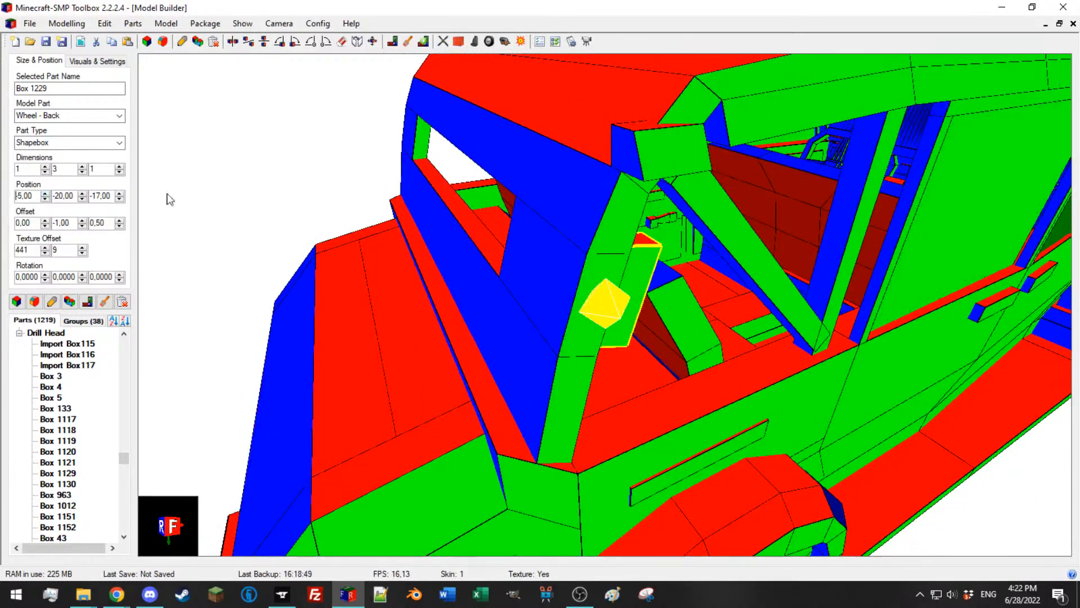
Step: Adjust the Z values of corners P1, P2, P5 and P6 on the copied pillar piece, using a 0.5 increment
left_click(53, 302)
mouse_move(335, 157)
left_mouse_down()
mouse_move(408, 178)
mouse_move(388, 186)
mouse_move(338, 169)
mouse_move(242, 163)
left_mouse_up()
left_click(268, 112)
left_click(268, 129)
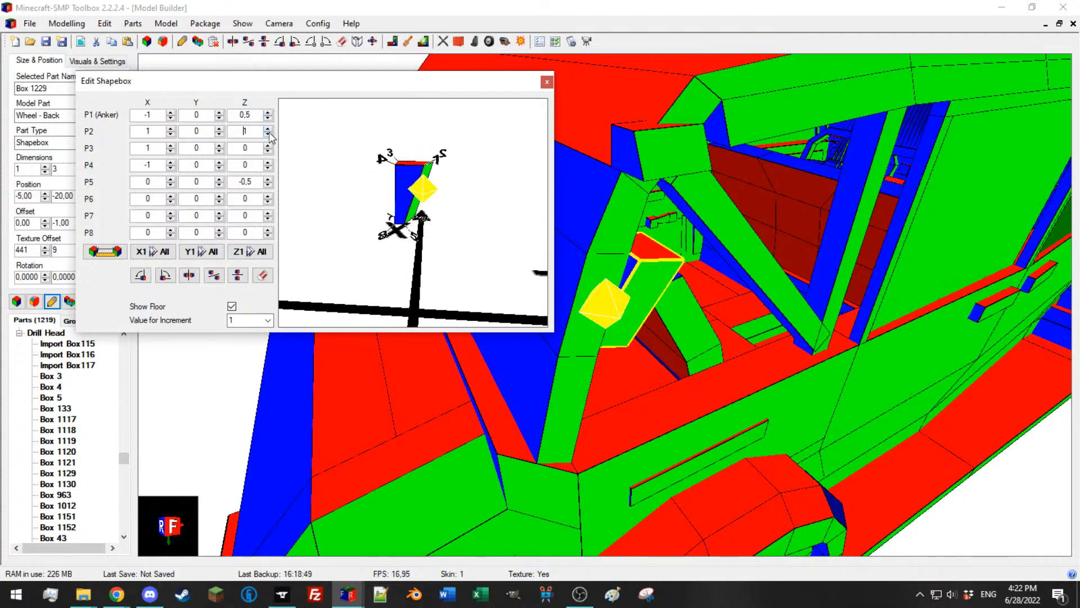
left_click(268, 320)
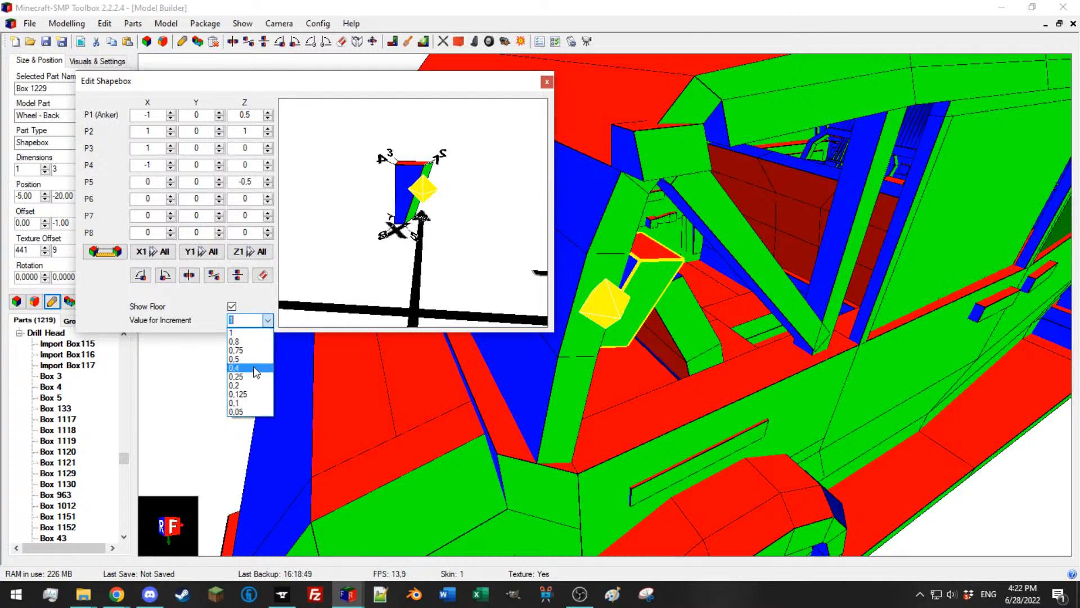
left_click(251, 369)
left_click(268, 320)
left_click(247, 359)
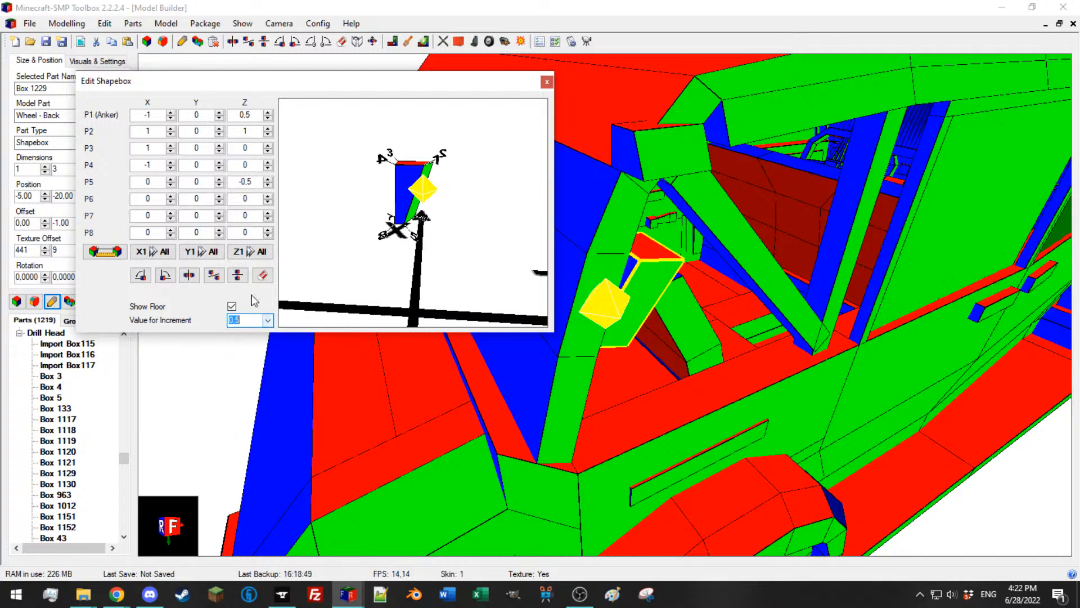
left_click(268, 134)
left_click(268, 117)
left_click(268, 179)
left_click(268, 196)
left_click_drag(726, 239, 545, 168)
left_click(547, 82)
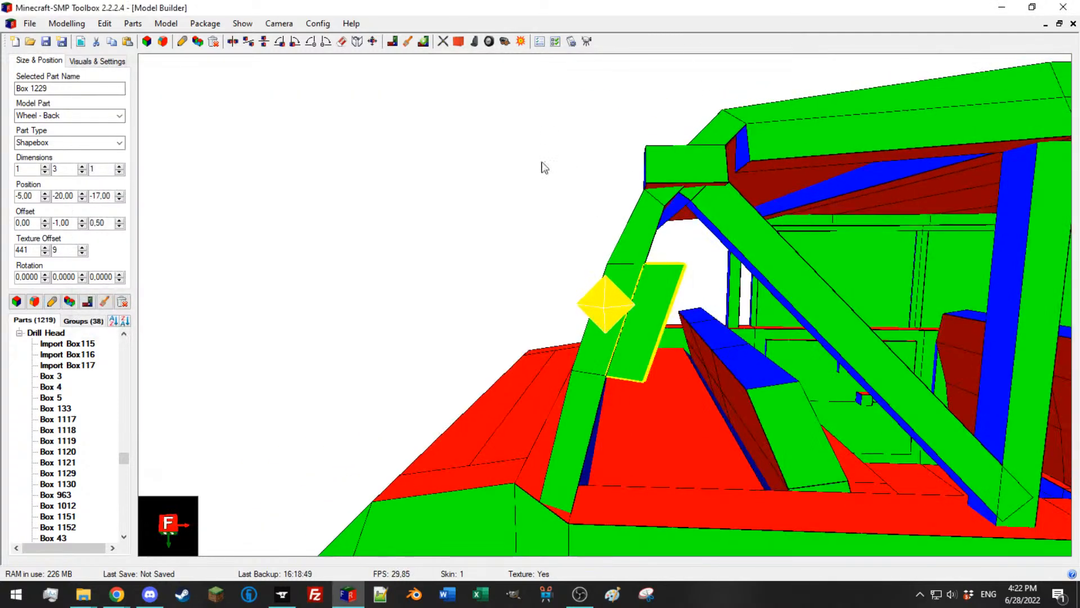
Step: Try the pillar piece at Y position -22, and return it to Y position -20
left_click(83, 199)
left_click(83, 199)
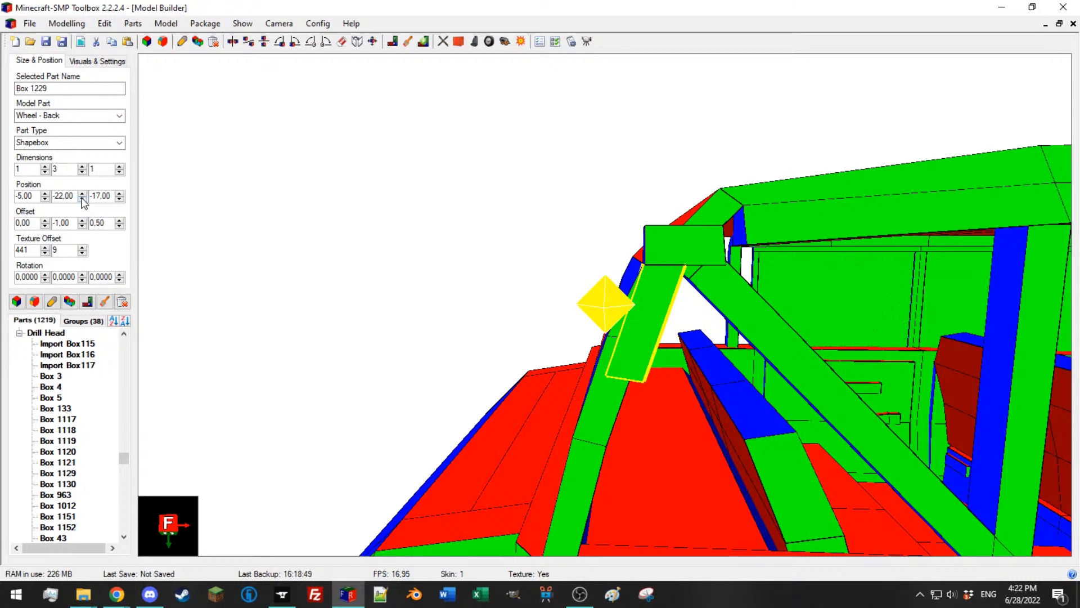
left_click(83, 193)
left_click(83, 193)
left_click_drag(430, 197, 656, 346)
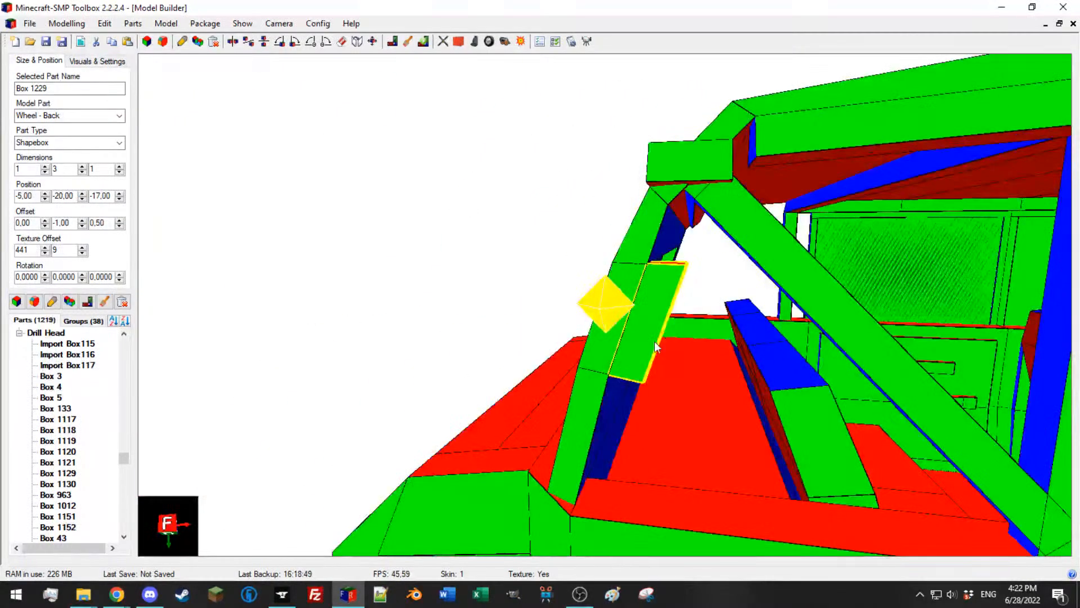
Step: Duplicate the pillar piece below itself at X position -6 and Y position -17, and lengthen the copy's Y dimension by one
left_click(69, 302)
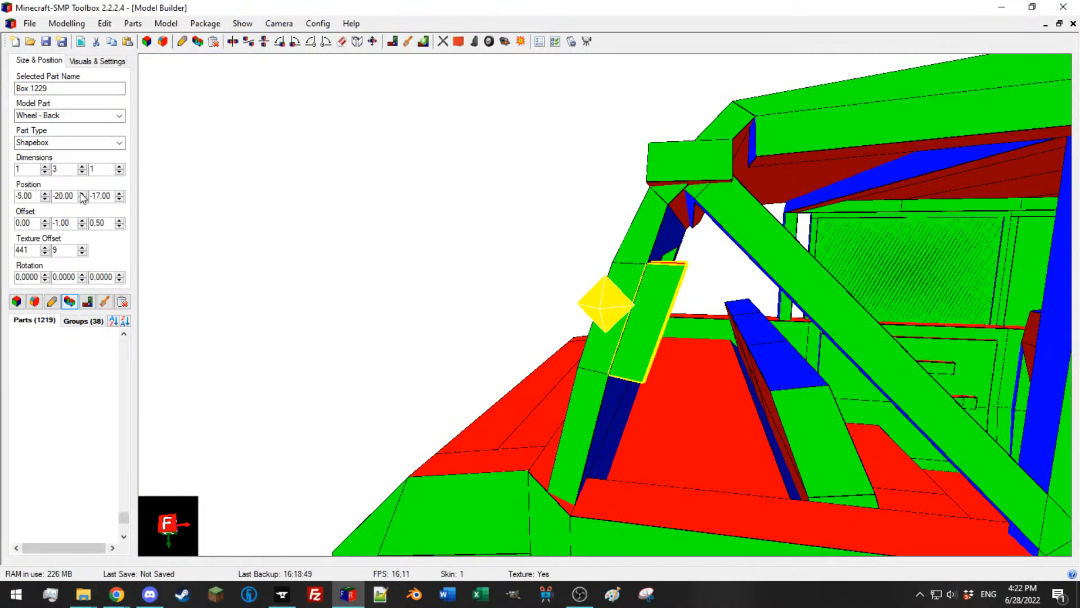
left_click(82, 193)
left_click(83, 193)
left_click(82, 193)
left_click(45, 199)
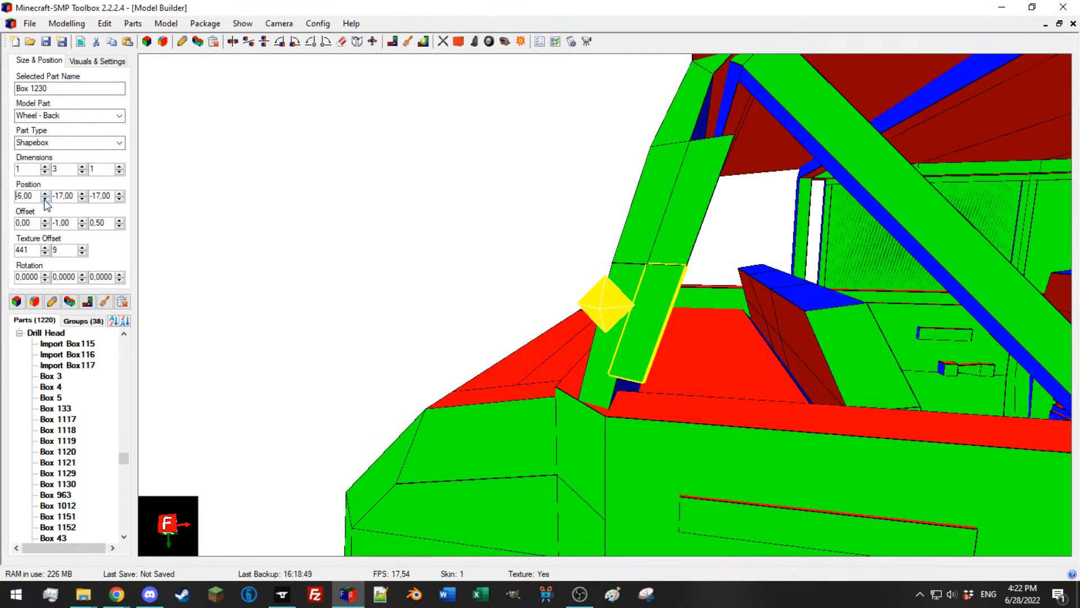
left_click(81, 166)
left_click_drag(348, 207, 657, 183)
left_click(695, 186)
left_click(685, 171)
left_click_drag(569, 298, 592, 296)
Step: Extend the upper pillar piece toward the roof corner with a Y dimension of 4 and a Y position of -21
left_click(628, 431)
left_click_drag(609, 340, 557, 308)
mouse_move(364, 284)
left_mouse_down()
mouse_move(389, 285)
mouse_move(378, 294)
left_mouse_up()
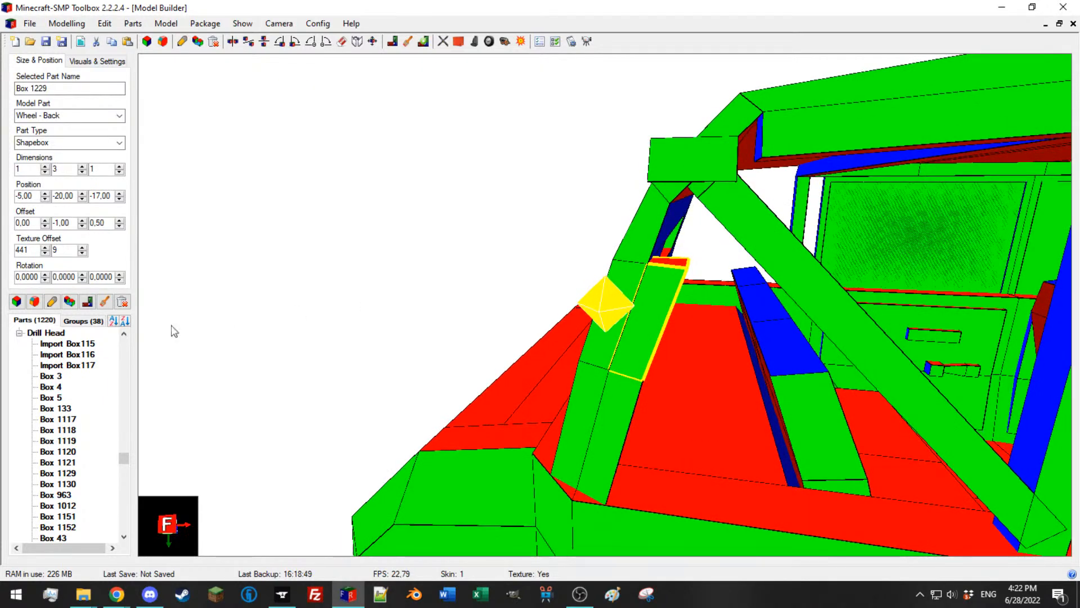
left_click(52, 302)
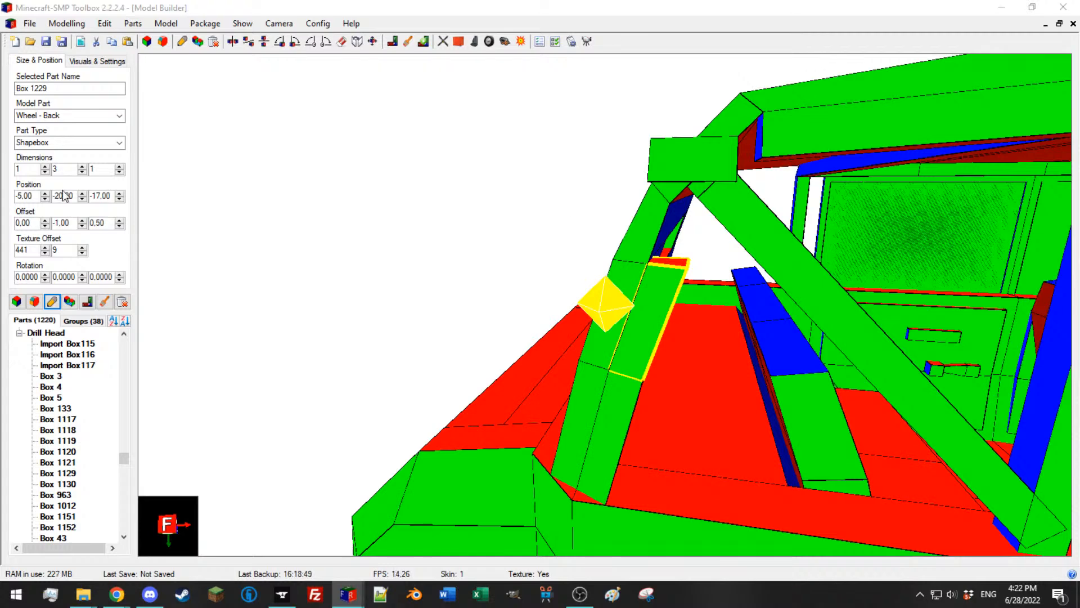
left_click(83, 167)
left_click(82, 167)
left_click(82, 199)
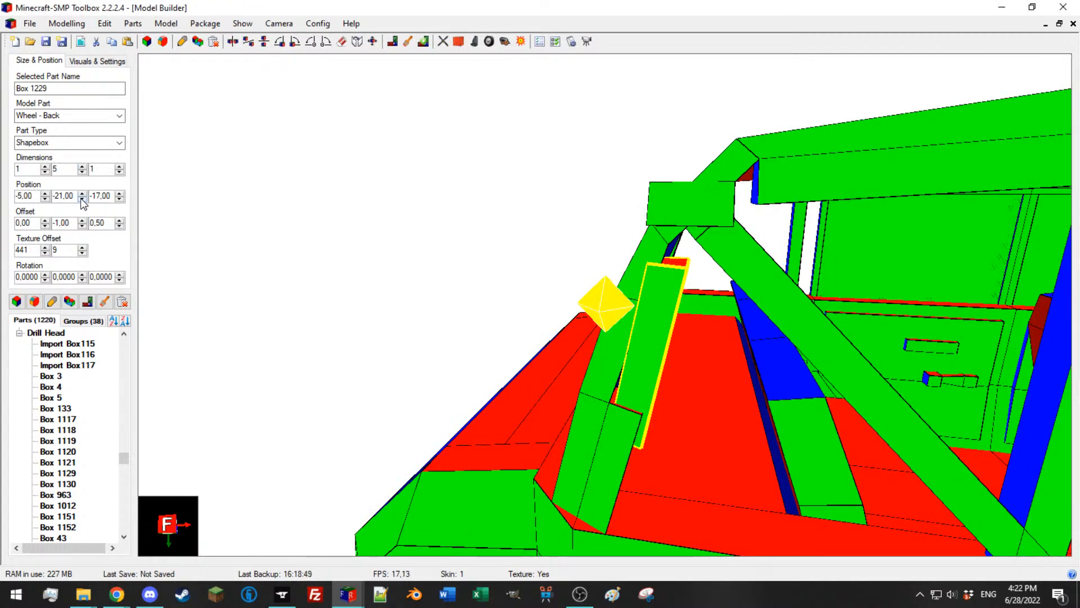
left_click(83, 199)
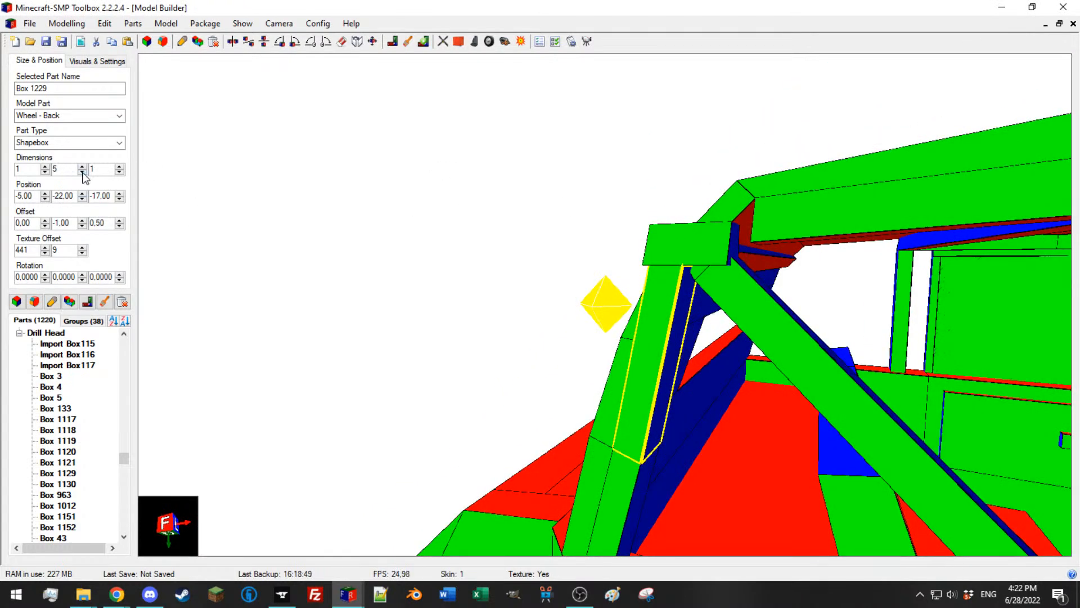
left_click(82, 171)
left_click(82, 198)
left_click(82, 193)
left_click(82, 193)
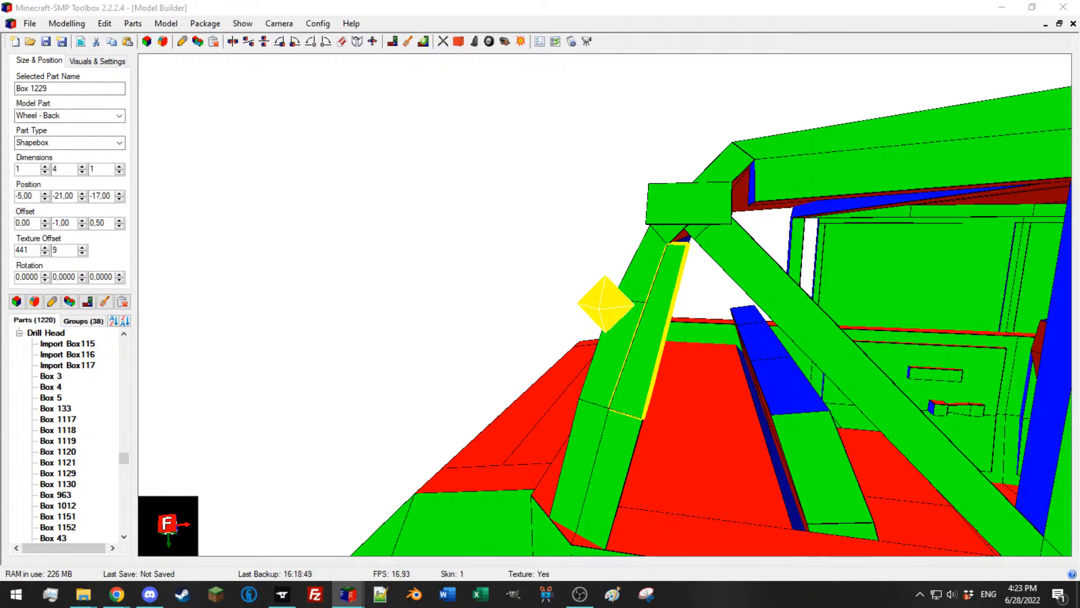
Step: Move the small block at the rear roof corner to X position -3.5 and Y position -23.5, and slant it to fill the corner gap
left_click_drag(690, 249, 662, 198)
left_click(682, 204)
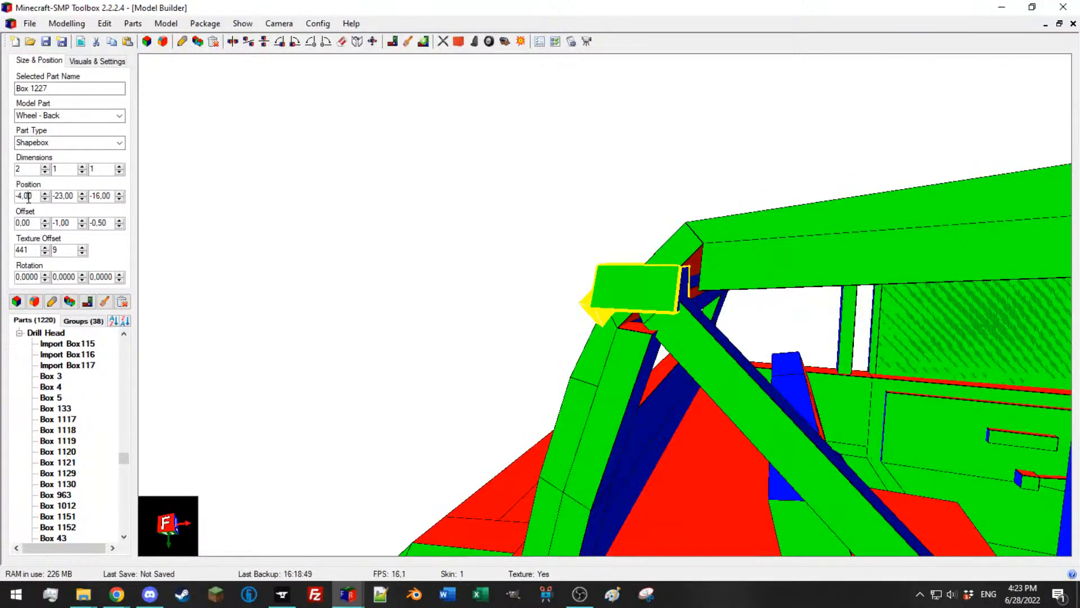
scroll(26, 194, "down", 1)
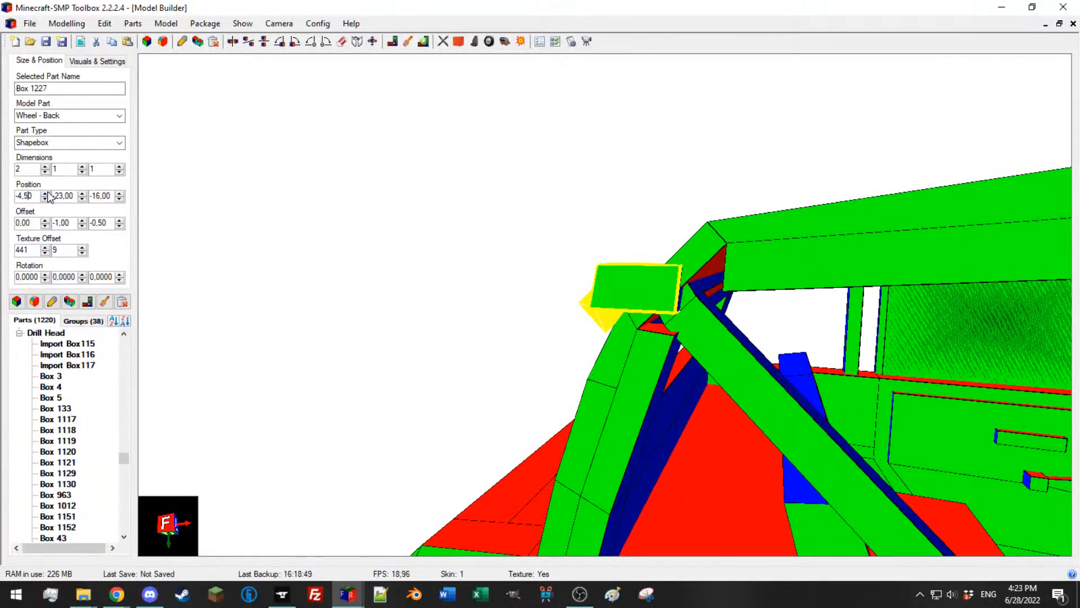
scroll(45, 194, "up", 2)
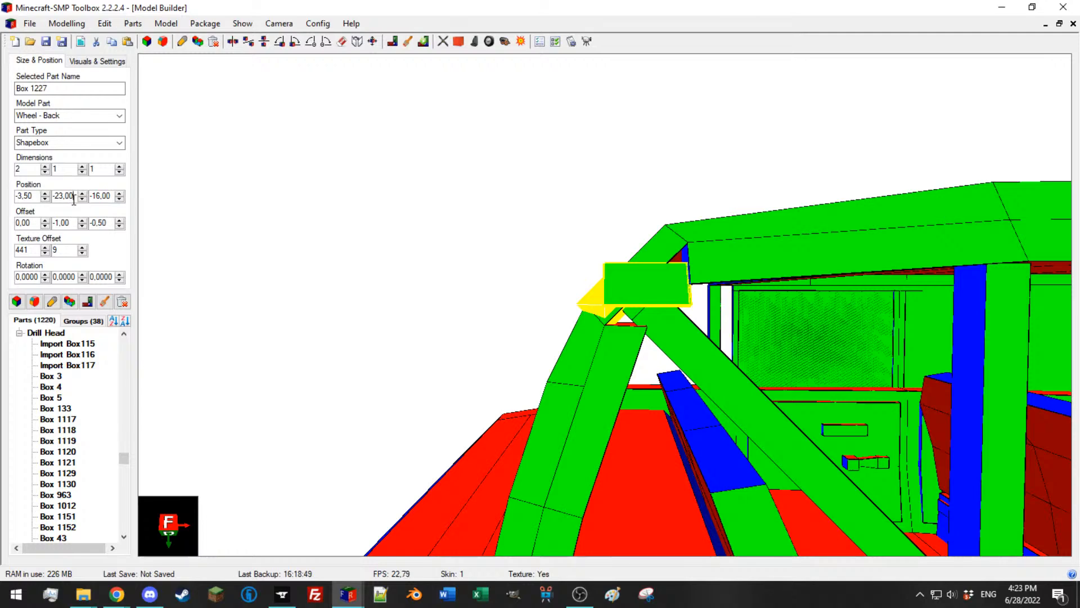
scroll(66, 196, "down", 1)
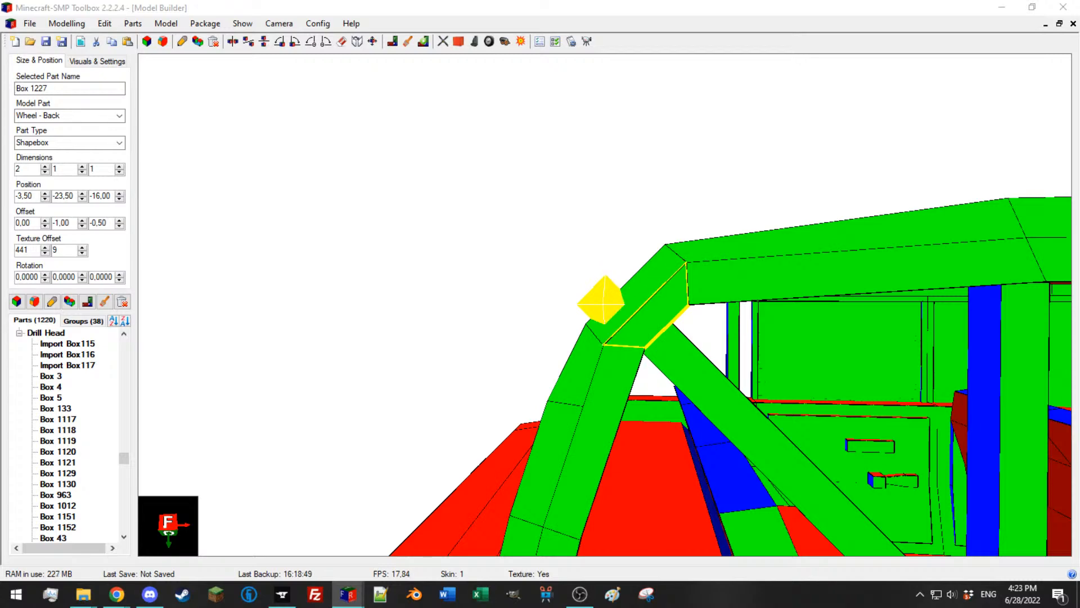
Step: Examine the fitted roof corner piece, rear pillar and diagonal strut from several angles
mouse_move(673, 347)
left_mouse_down()
mouse_move(682, 356)
mouse_move(538, 343)
mouse_move(674, 359)
mouse_move(667, 352)
left_mouse_up()
scroll(666, 352, "down", 5)
scroll(669, 358, "up", 5)
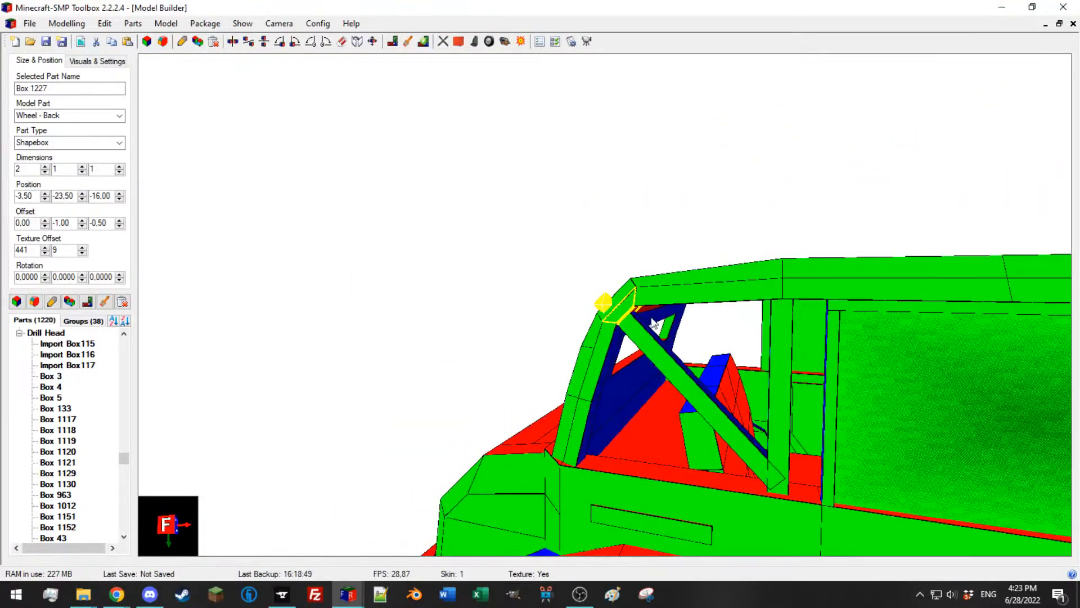
left_click_drag(655, 325, 710, 332)
scroll(688, 329, "down", 4)
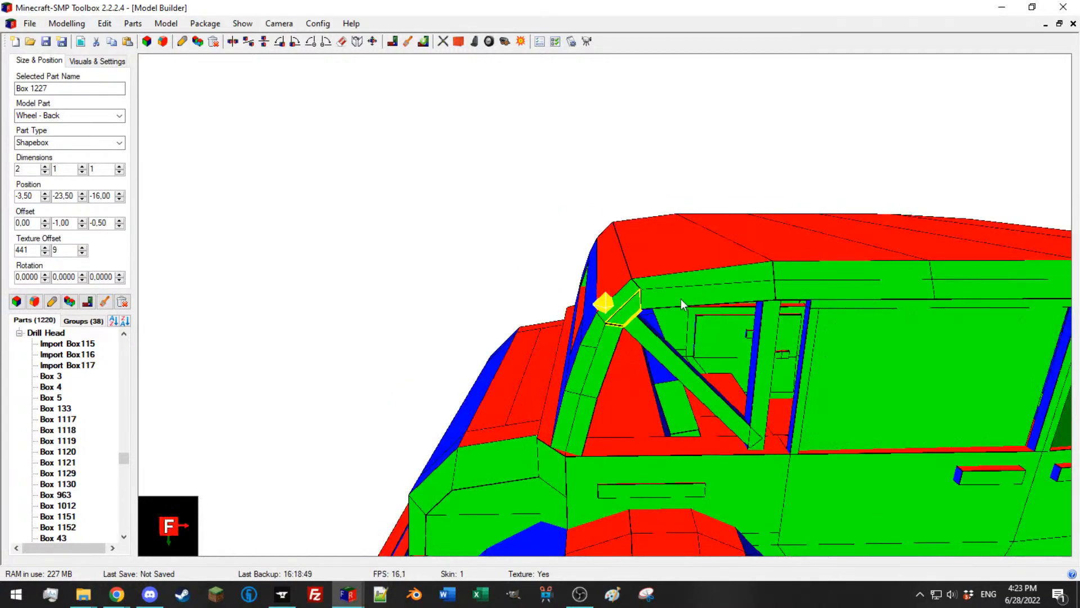
left_click_drag(769, 309, 675, 368)
scroll(598, 355, "up", 3)
scroll(730, 297, "down", 3)
left_click_drag(731, 296, 715, 300)
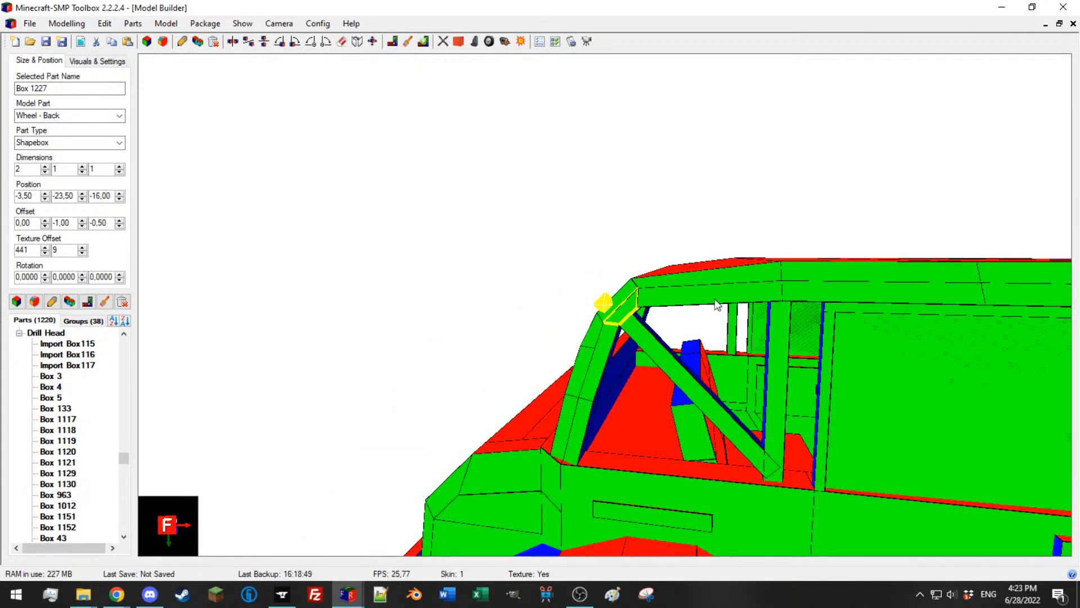
Step: Duplicate the side rail piece above the door window and set the copy's Z offset to -1
left_click(726, 305)
scroll(754, 313, "up", 4)
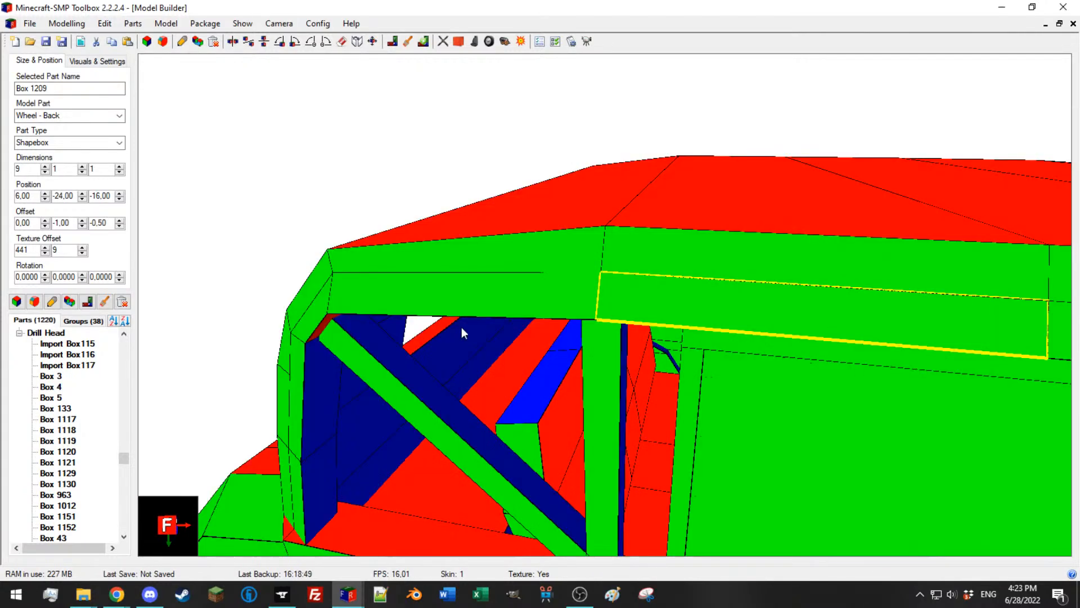
left_click(69, 302)
middle_click_drag(531, 346, 568, 325)
left_click(119, 220)
left_click(120, 227)
left_click(120, 227)
middle_click_drag(212, 241, 371, 242)
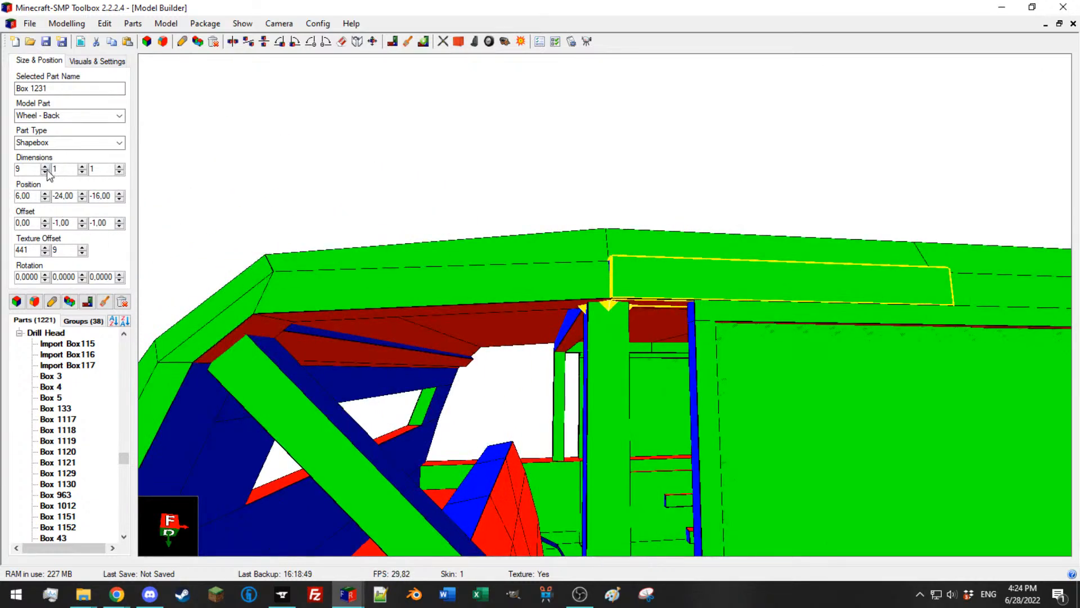
Step: Lower the copied rail piece to the belt line at Y position -14 and set its X dimension to 2
left_click(82, 193)
left_click(82, 193)
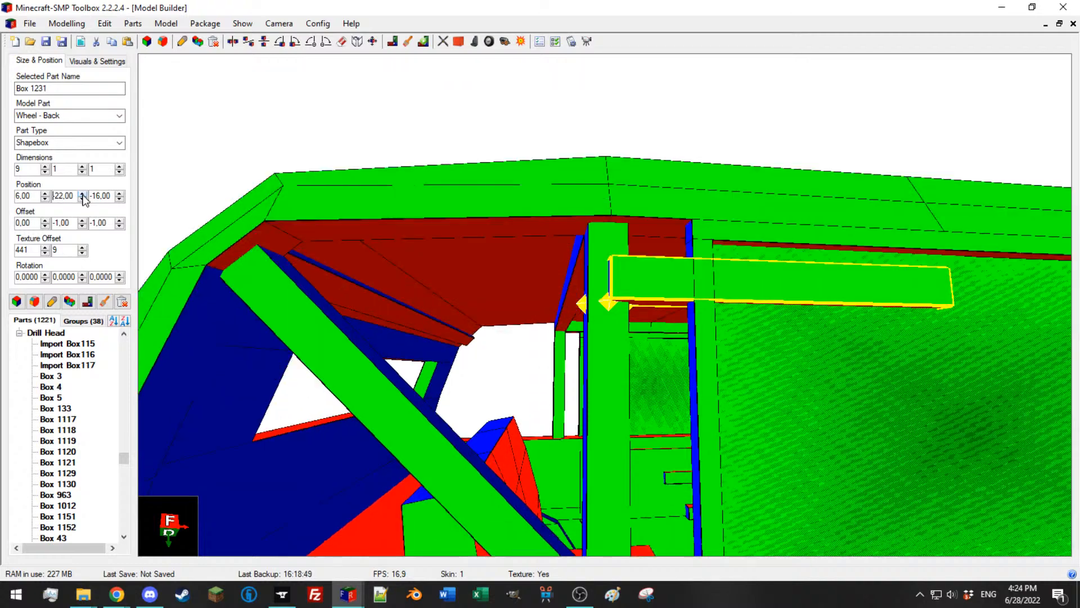
left_click(83, 194)
left_click(82, 194)
left_click(83, 193)
left_click(82, 194)
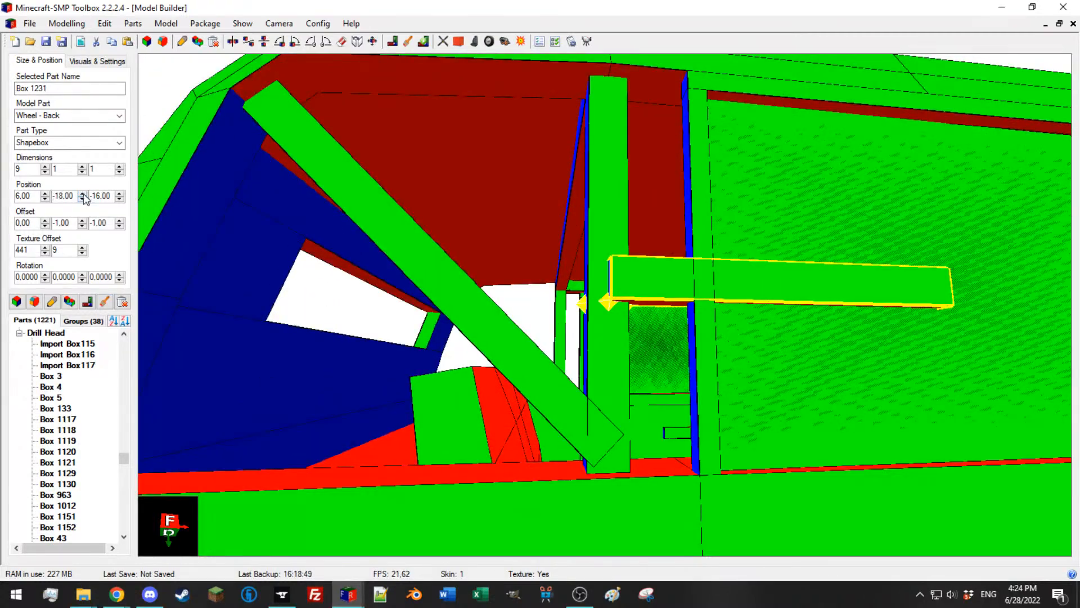
left_click(82, 194)
left_click(82, 193)
left_click(82, 194)
left_click(82, 194)
scroll(394, 177, "down", 5)
double_click(17, 169)
type("2")
scroll(306, 229, "up", 4)
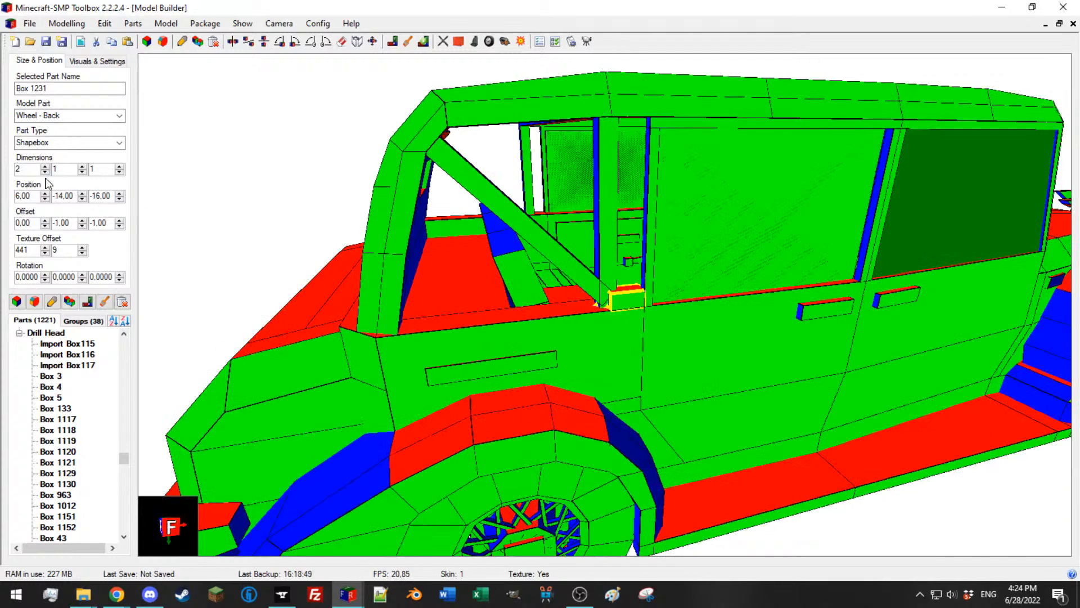
scroll(76, 228, "down", 2)
scroll(77, 228, "up", 3)
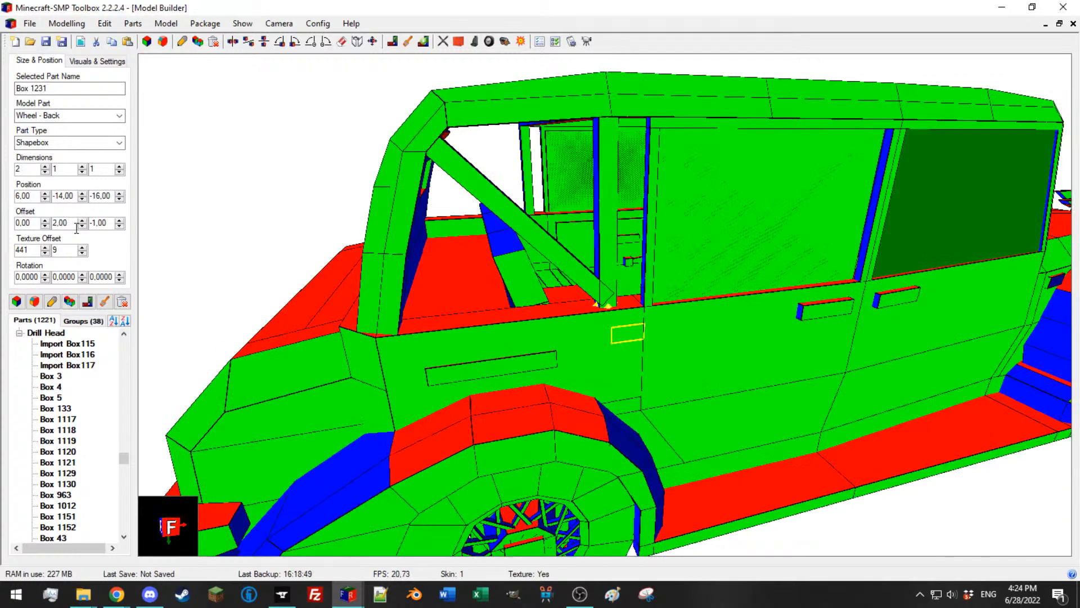
scroll(85, 228, "down", 1)
Step: Raise the copied piece to Y position -23 and set its Y dimension to 10 to form a full-height panel over the upright
left_click(82, 199)
scroll(84, 206, "down", 8)
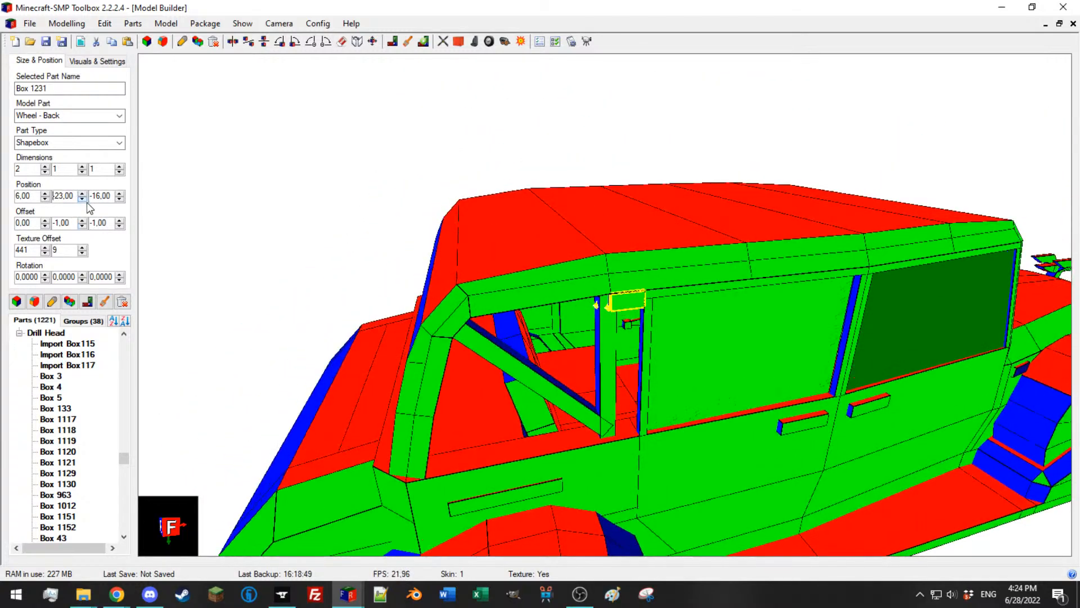
scroll(70, 169, "up", 9)
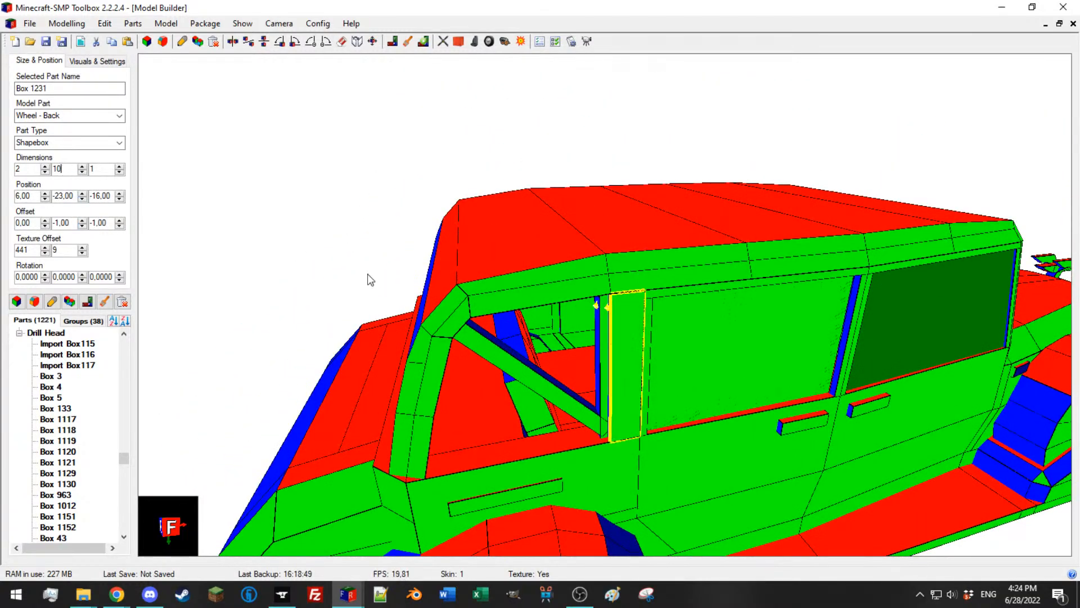
scroll(371, 269, "up", 3)
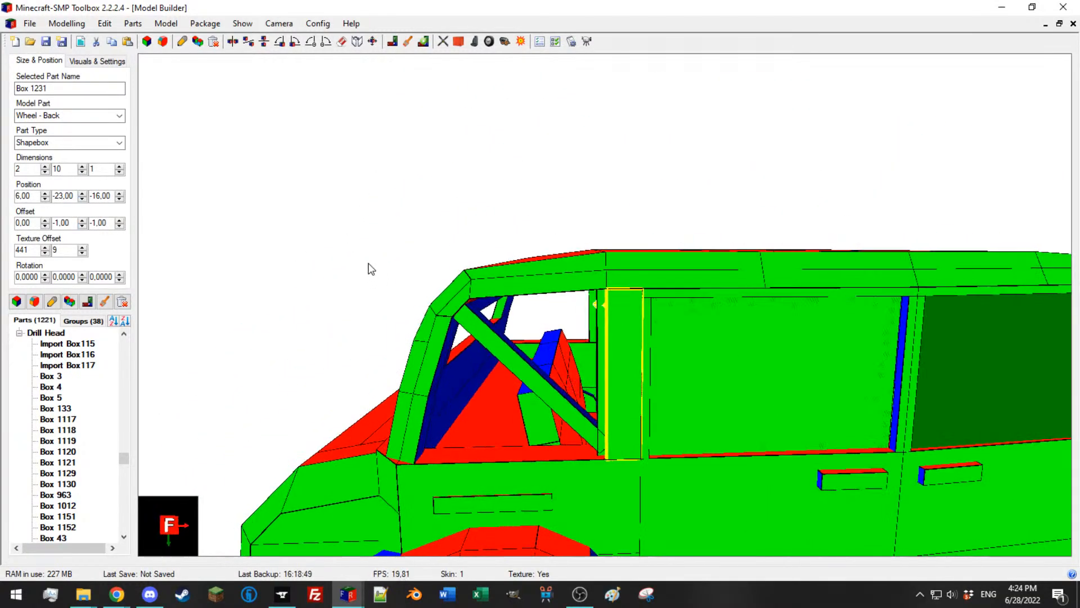
Step: Duplicate the upright panel behind itself at X position 4 and stretch the copy's top toward the roof corner to give a slanted rear edge
left_click(73, 306)
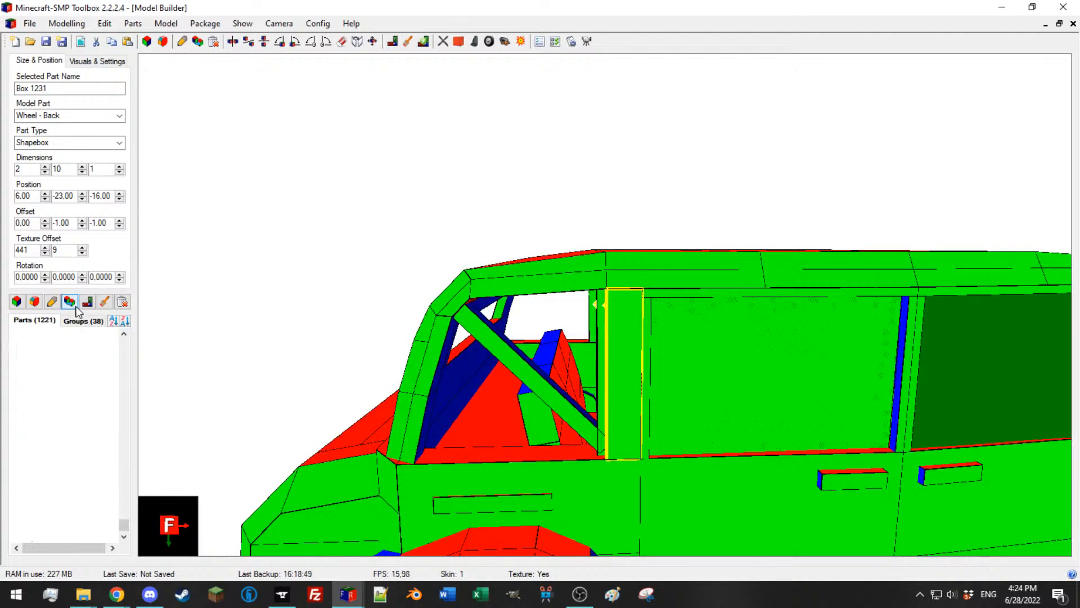
left_click(45, 202)
left_click(45, 202)
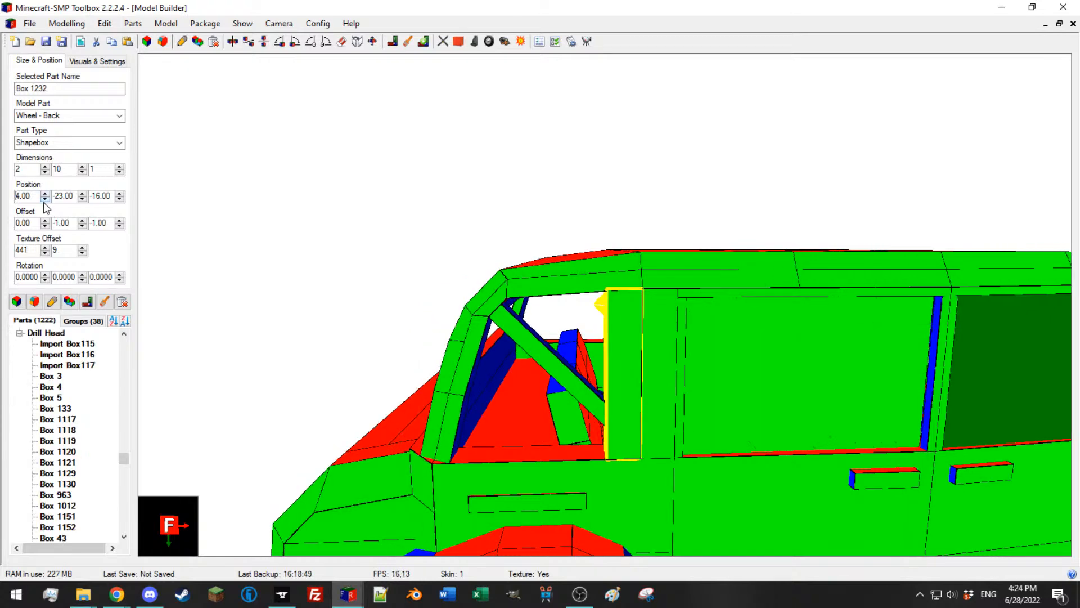
left_click_drag(240, 246, 240, 246)
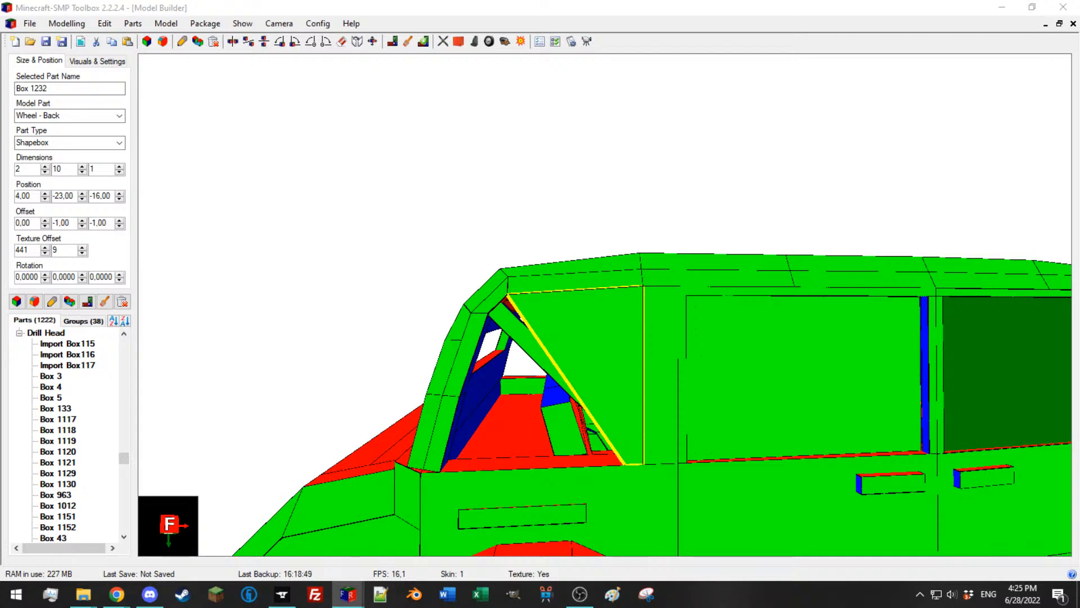
left_click_drag(605, 266, 637, 275)
left_click_drag(604, 325, 618, 295)
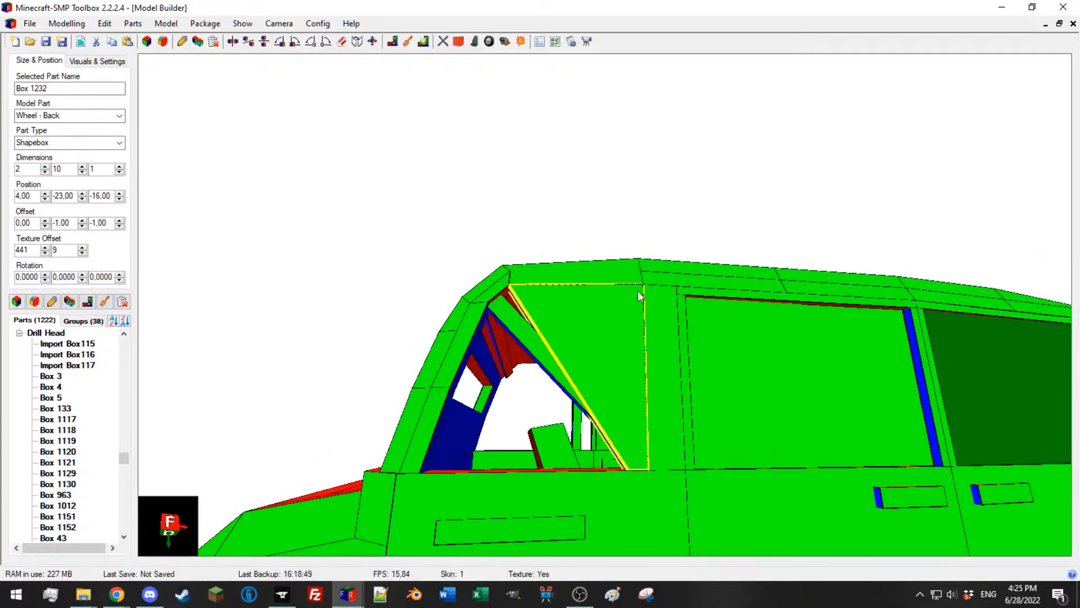
Step: Shorten the slanted panel's Y dimension to 8
left_click(82, 172)
left_click(82, 172)
left_click_drag(436, 253, 498, 297)
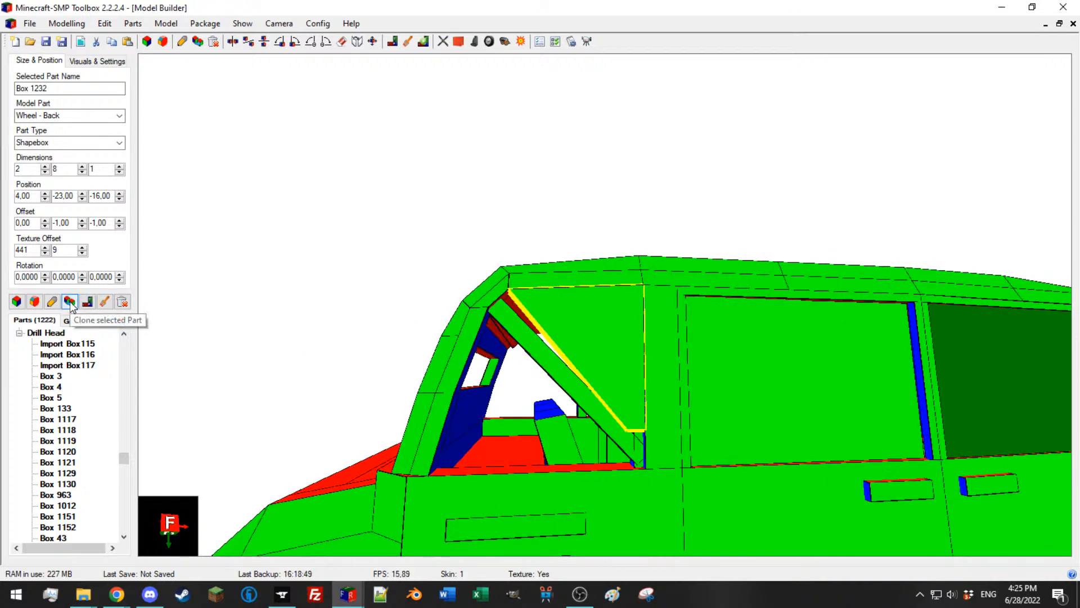
Step: Duplicate the slanted panel as a plain box and set the copy's Y dimension to 4
left_click_drag(475, 231, 465, 239)
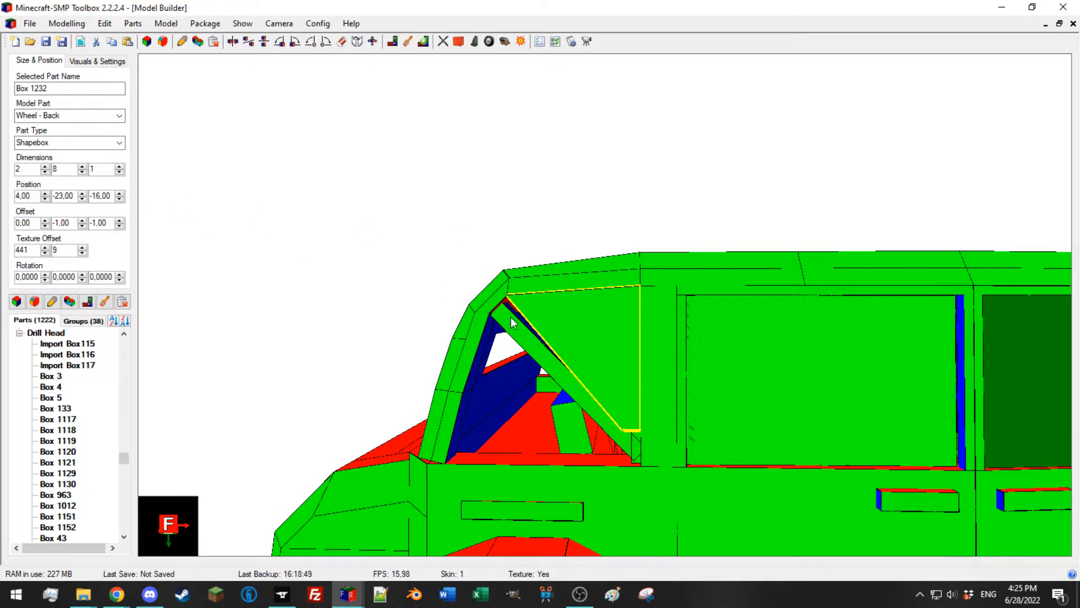
left_click_drag(574, 340, 469, 332)
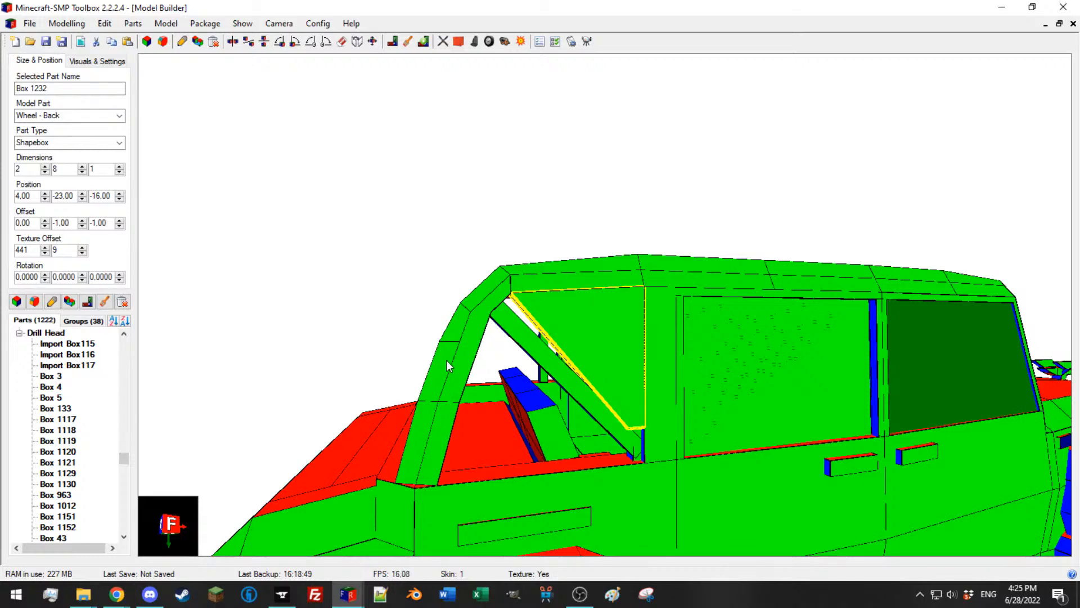
mouse_move(446, 361)
left_mouse_down()
mouse_move(451, 353)
mouse_move(433, 353)
left_mouse_up()
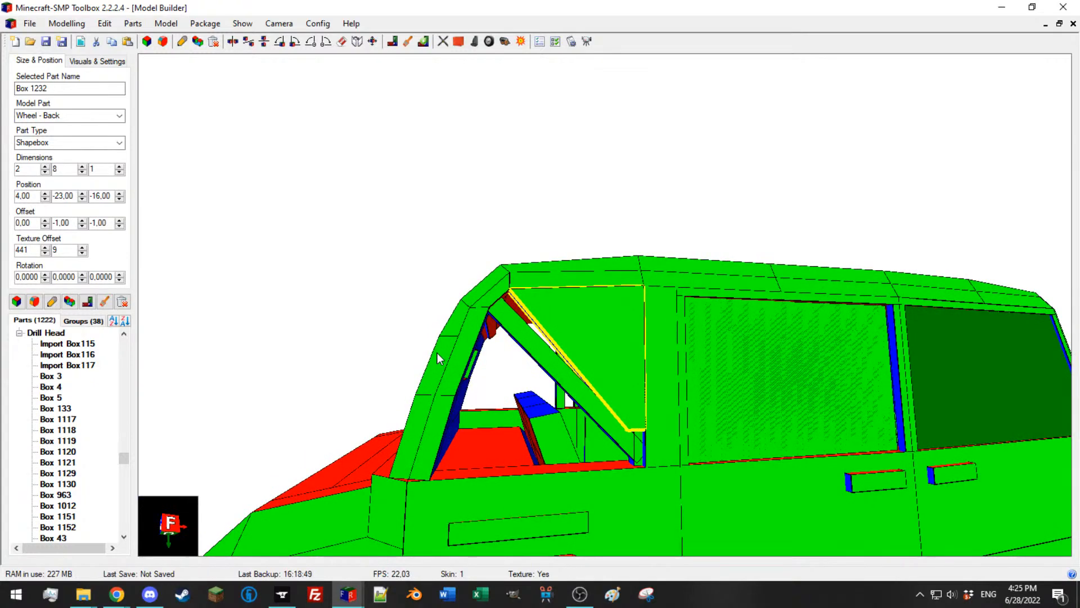
left_click_drag(563, 338, 524, 339)
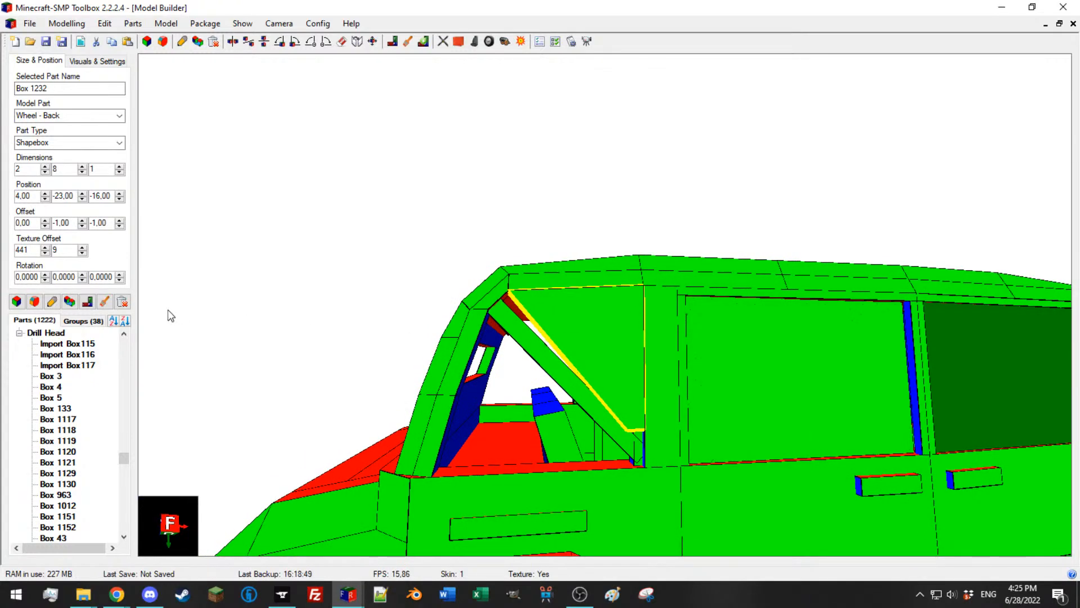
left_click(69, 302)
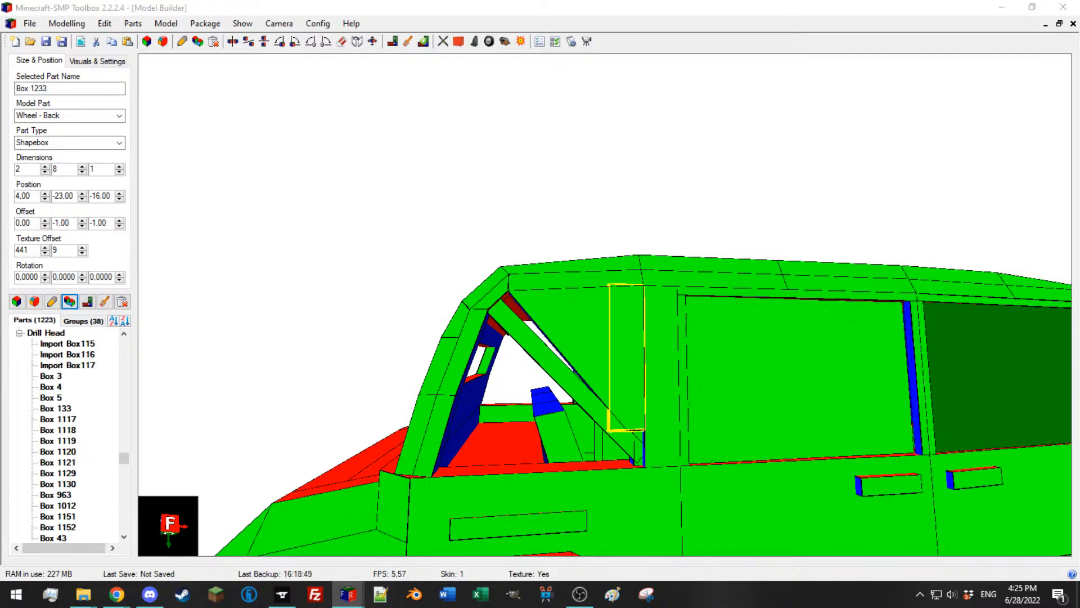
left_click_drag(301, 255, 221, 234)
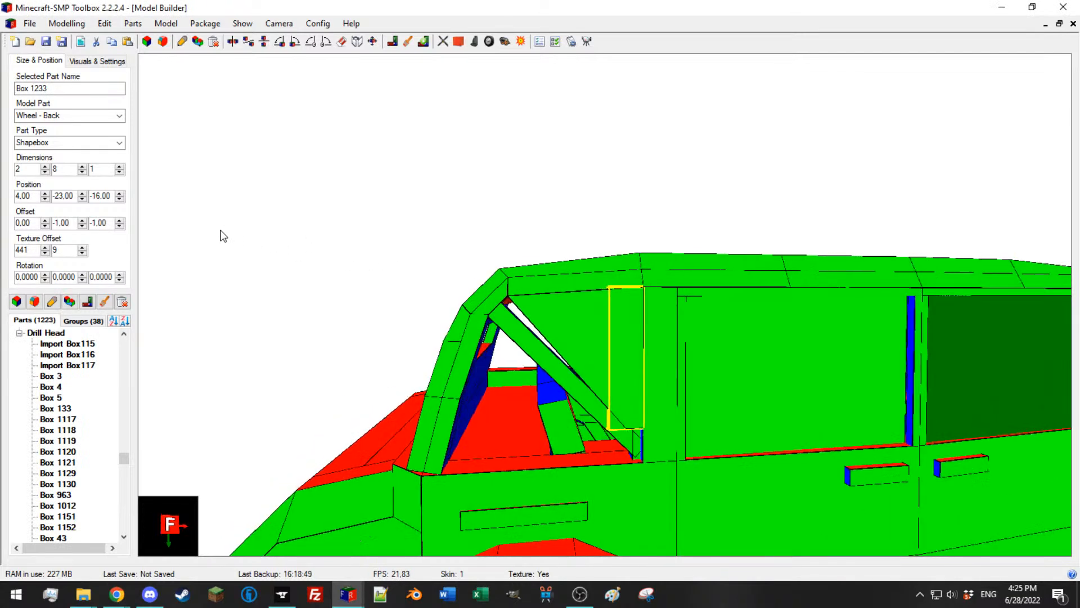
left_click(82, 172)
left_click(82, 173)
left_click(82, 172)
left_click(82, 172)
left_click(82, 172)
left_click(82, 172)
left_click(82, 172)
left_click(83, 167)
left_click(82, 167)
left_click(83, 167)
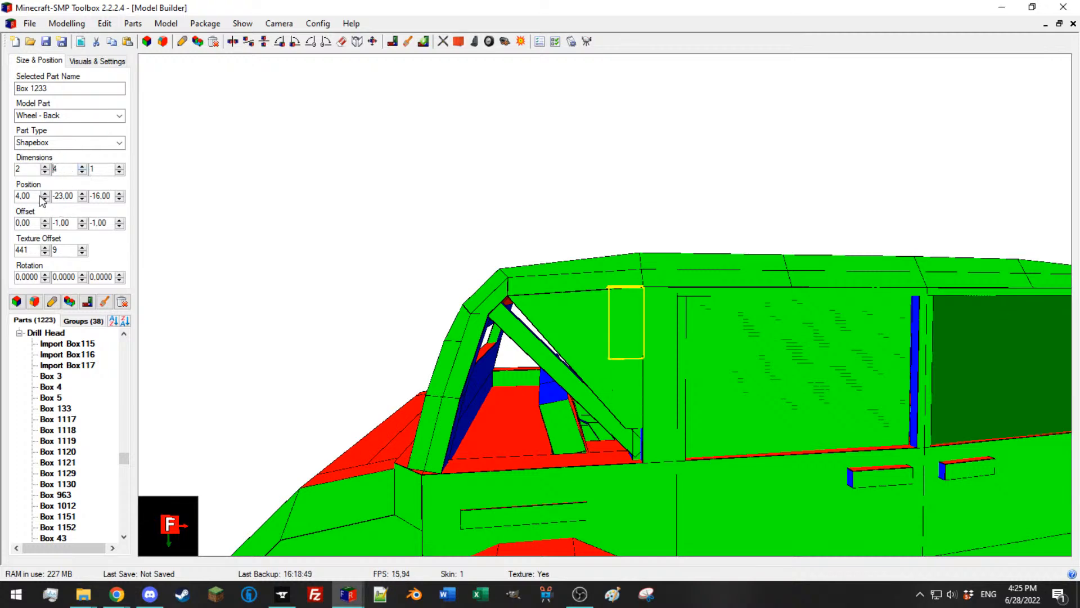
Step: Move the new box beside the lower rear pillar at X position -4 and Y position -17
scroll(37, 196, "down", 3)
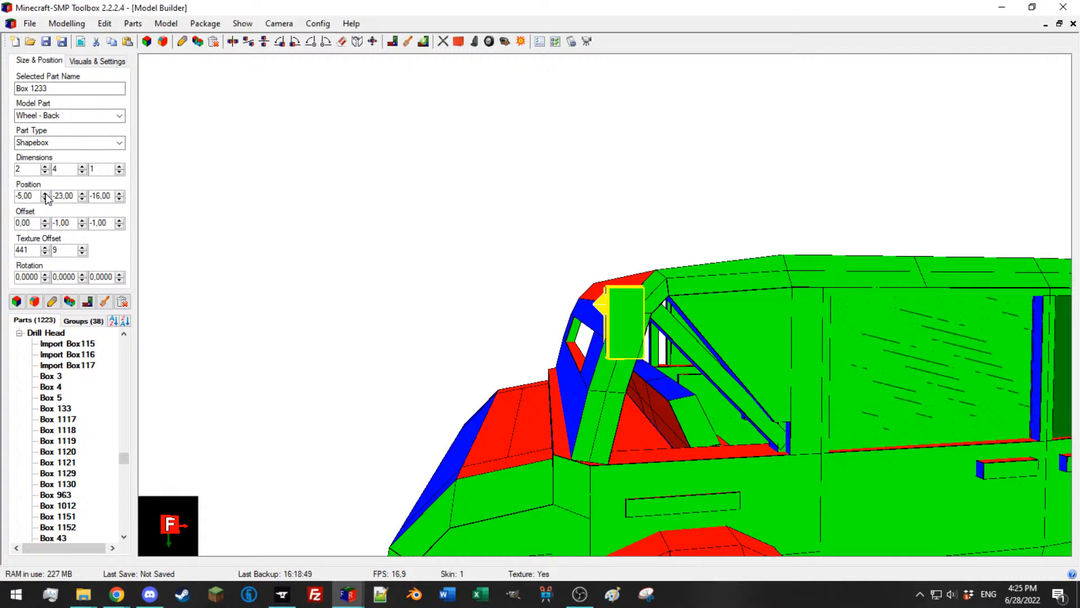
left_click(47, 194)
left_click(82, 193)
left_click(82, 194)
left_click(82, 194)
left_click(81, 194)
left_click(82, 194)
left_click(82, 193)
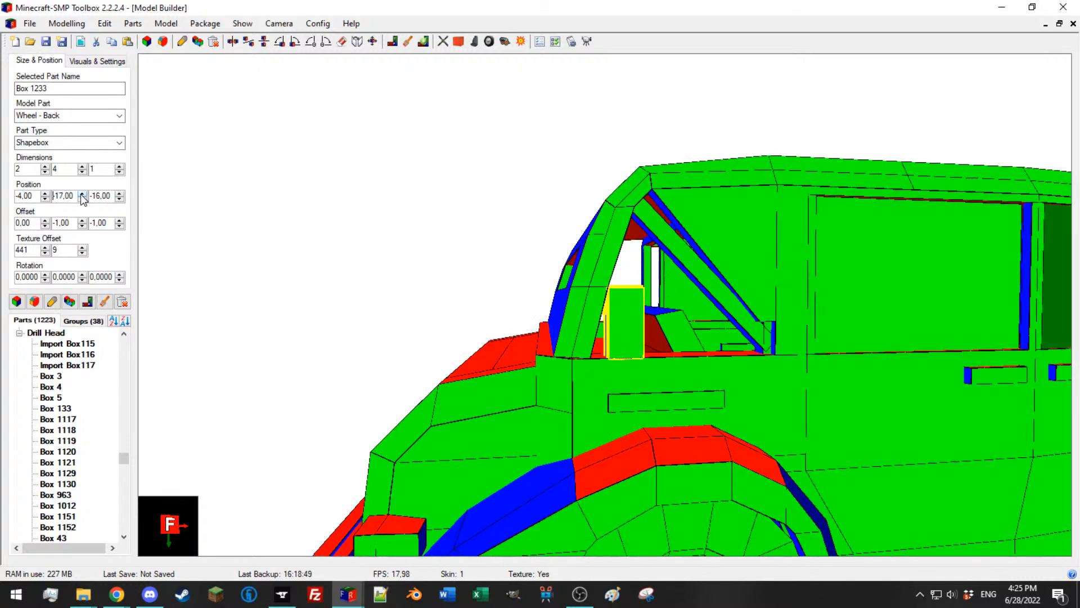
Step: Set the lower panel's X dimension to 9, slant its rear edge along the pillar and slope its upper edge down toward the strut's base
scroll(18, 169, "up", 6)
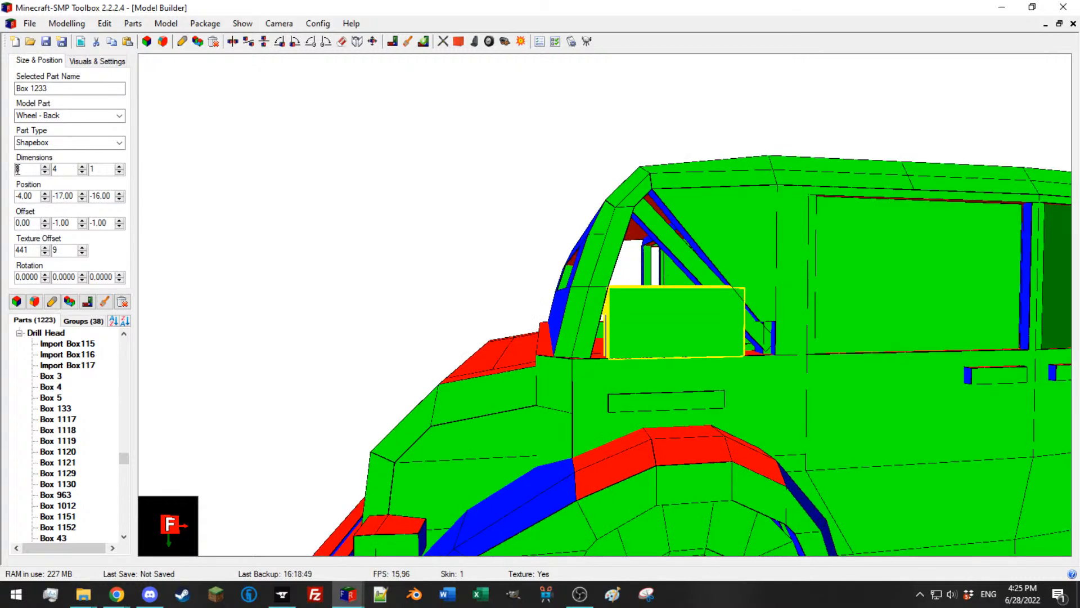
left_click(45, 171)
left_click(48, 166)
left_click(48, 166)
left_click_drag(504, 232, 498, 232)
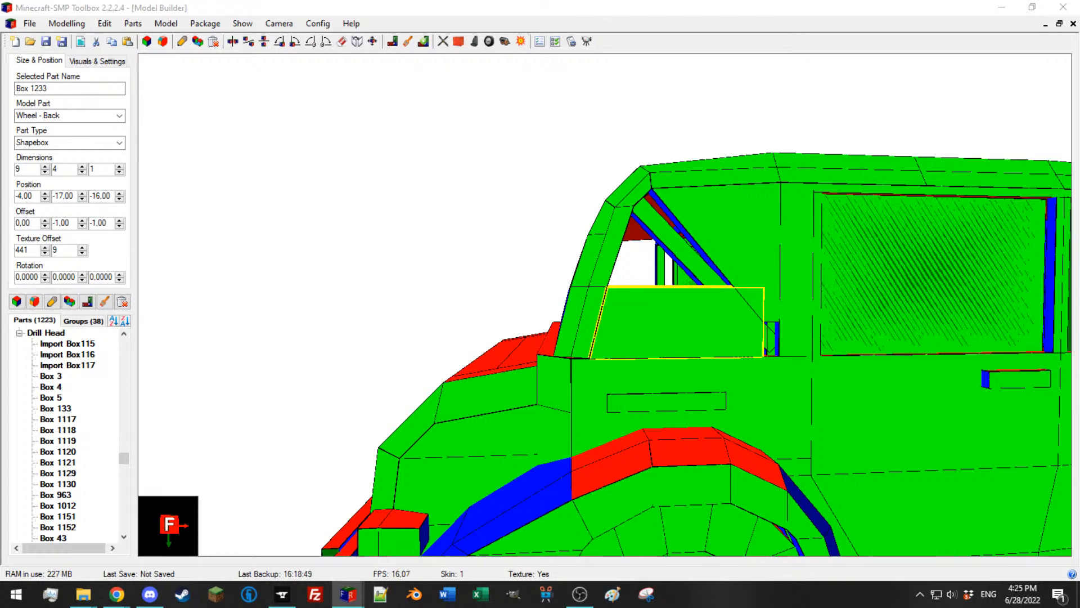
left_click_drag(933, 284, 882, 286)
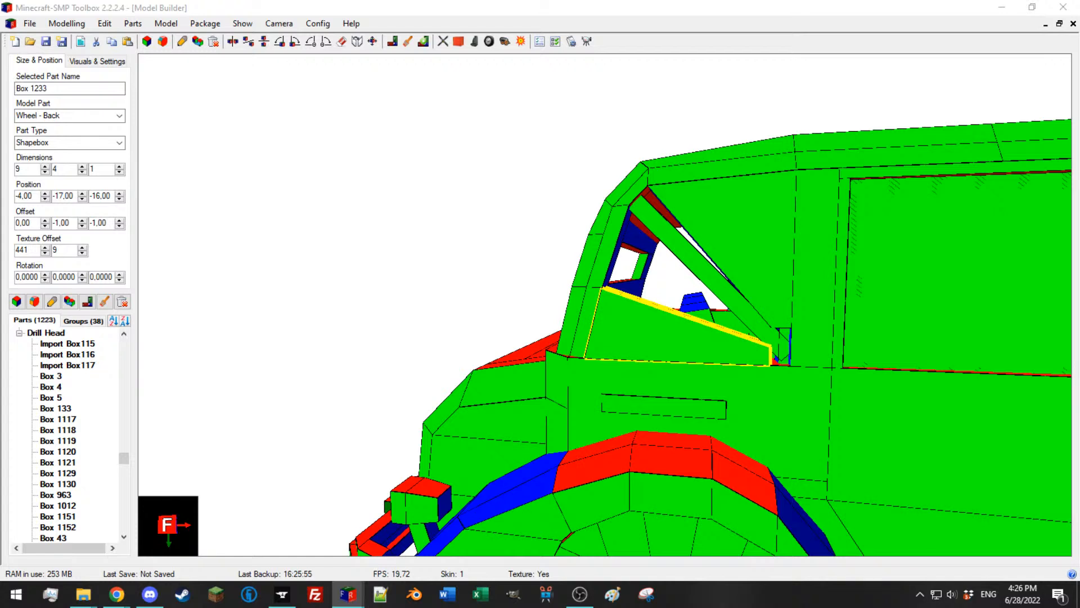
Step: Duplicate the lower side panel, set the copy's Y dimension to 3 and raise it to Y position -20
left_click(679, 339)
left_click(69, 302)
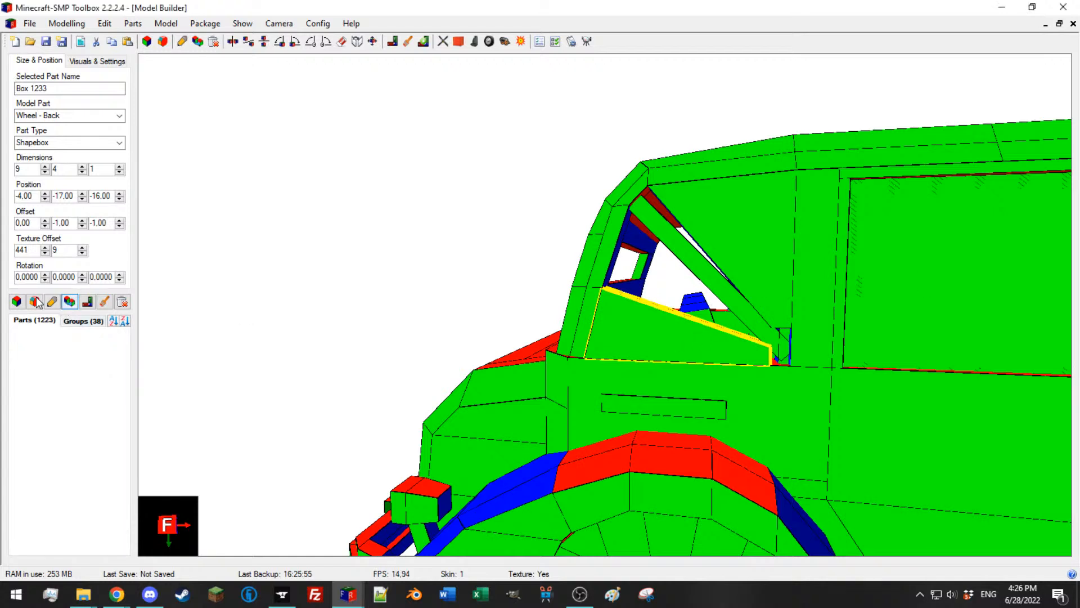
left_click(83, 172)
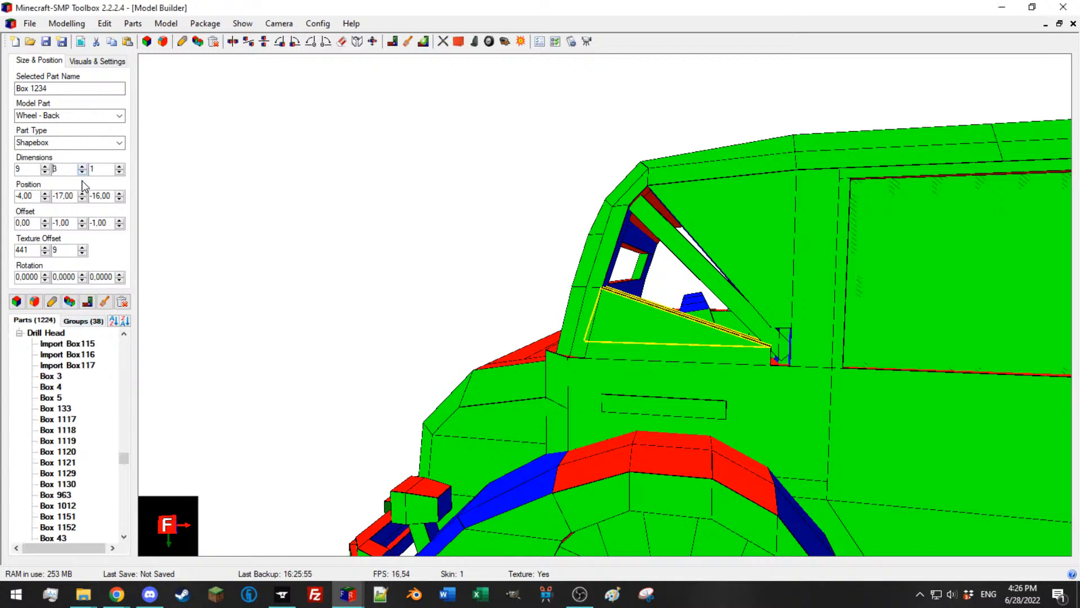
left_click(83, 199)
left_click(82, 198)
left_click(82, 199)
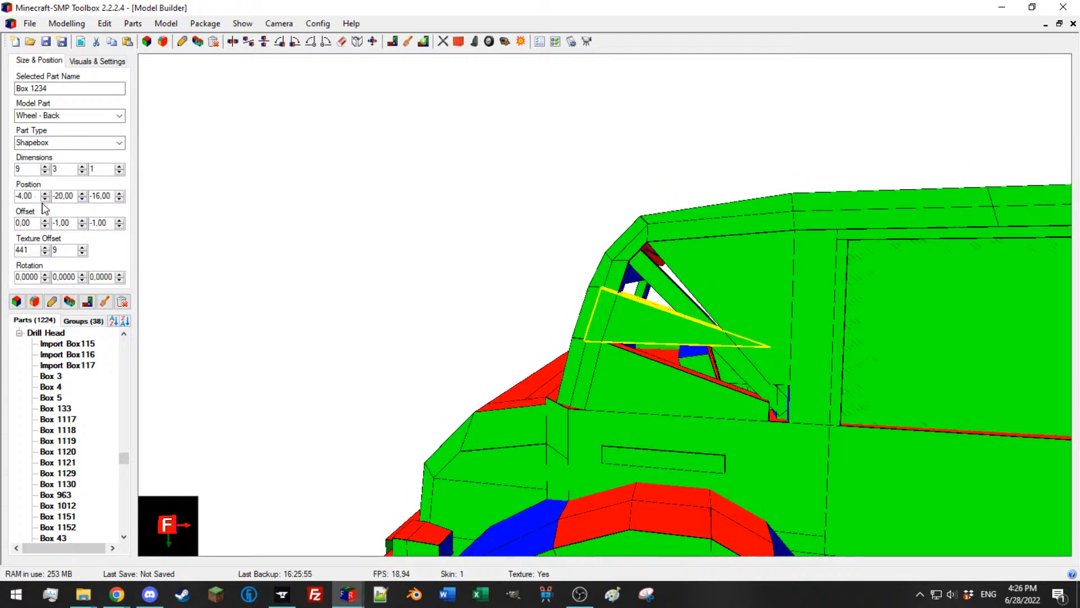
Step: Set the copy's X dimension to 8 and X position to -3, and slope its edges along the lower panel toward the strut's base
left_click(45, 172)
left_click(44, 193)
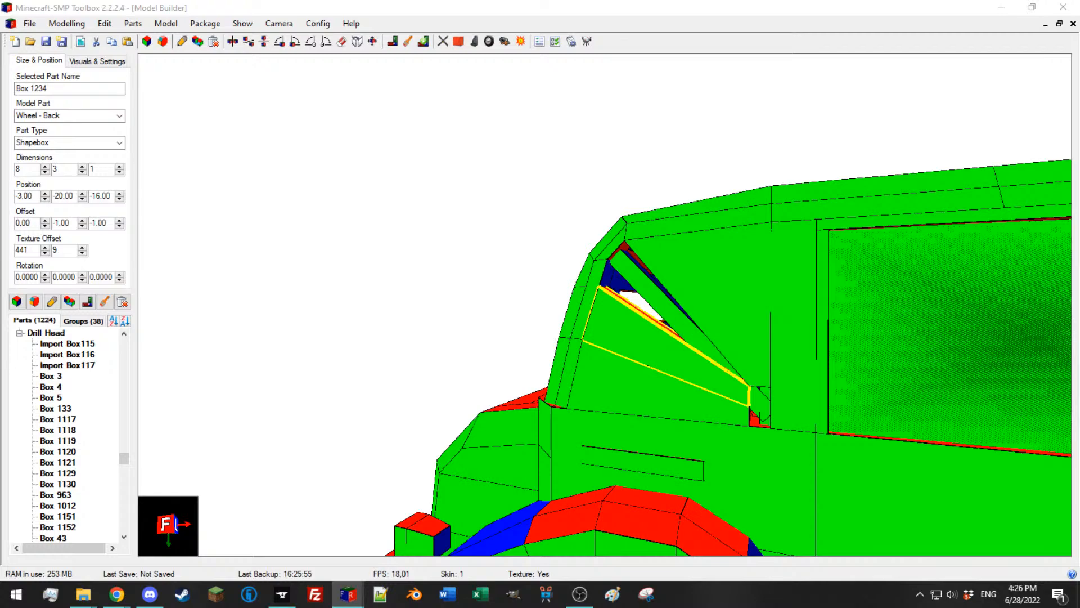
mouse_move(524, 302)
left_mouse_down()
mouse_move(566, 304)
mouse_move(523, 304)
left_mouse_up()
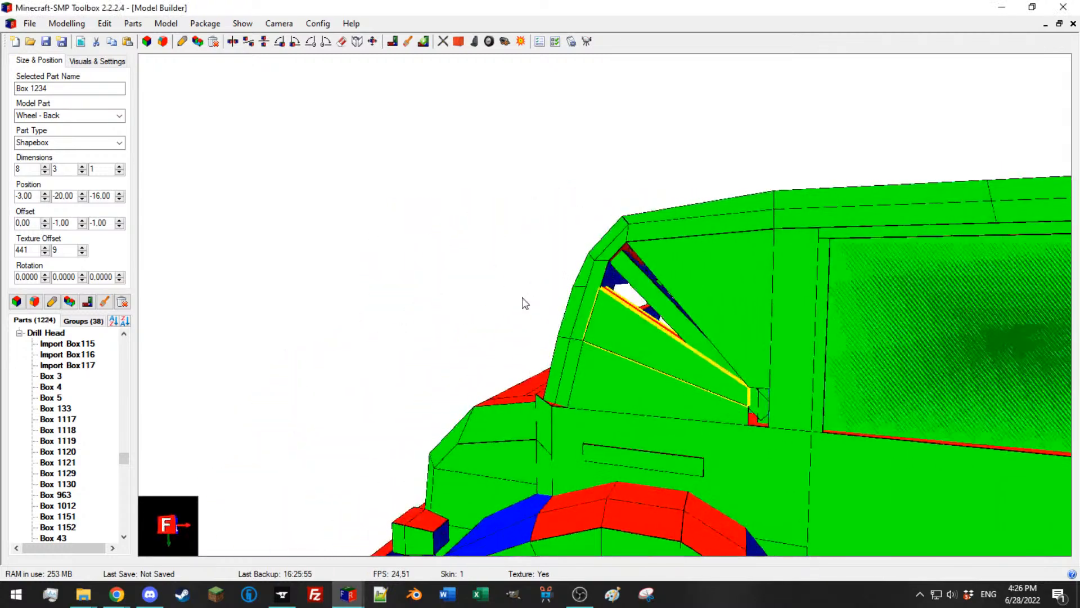
left_click_drag(701, 380, 680, 362)
Step: Try X dimensions of 7 for the new middle panel and 8 for the lower panel, and restore both to 8 and 9
left_click(44, 173)
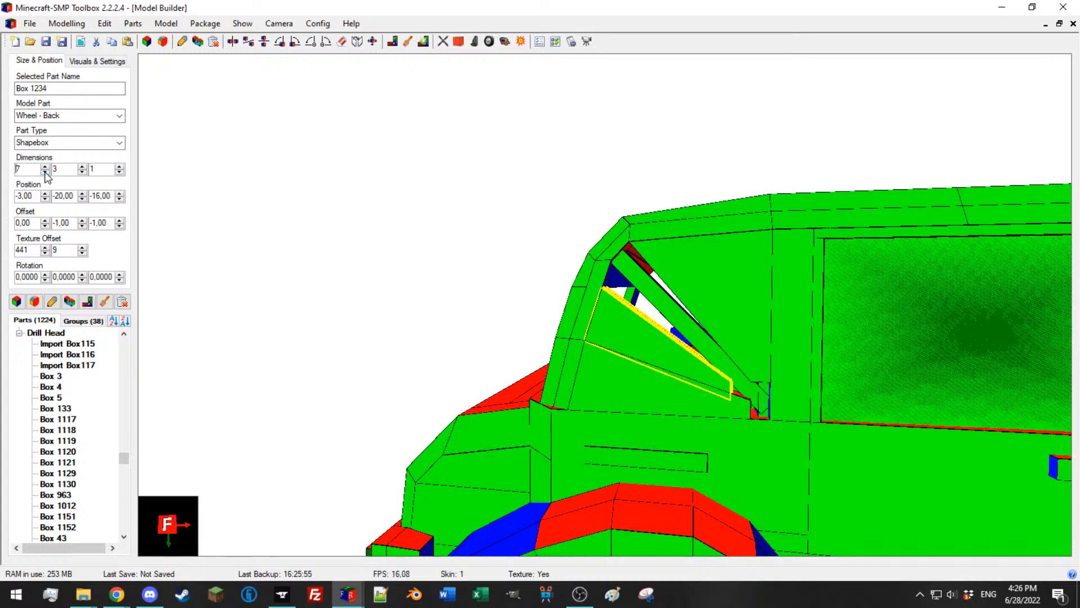
left_click(602, 376)
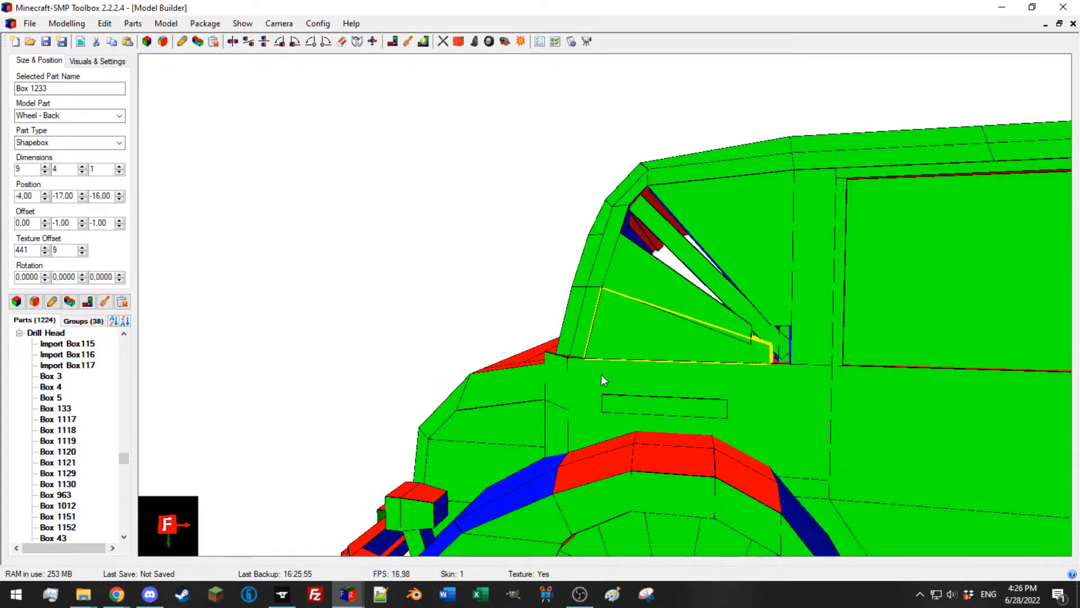
left_click(44, 172)
mouse_move(562, 248)
left_mouse_down()
mouse_move(543, 252)
mouse_move(565, 255)
left_mouse_up()
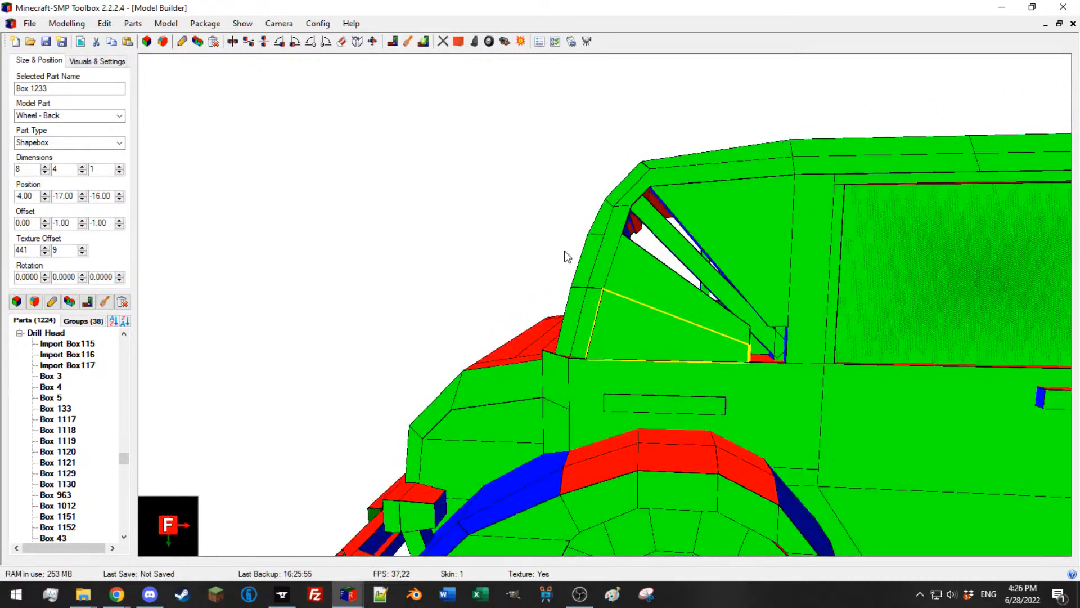
left_click(646, 279)
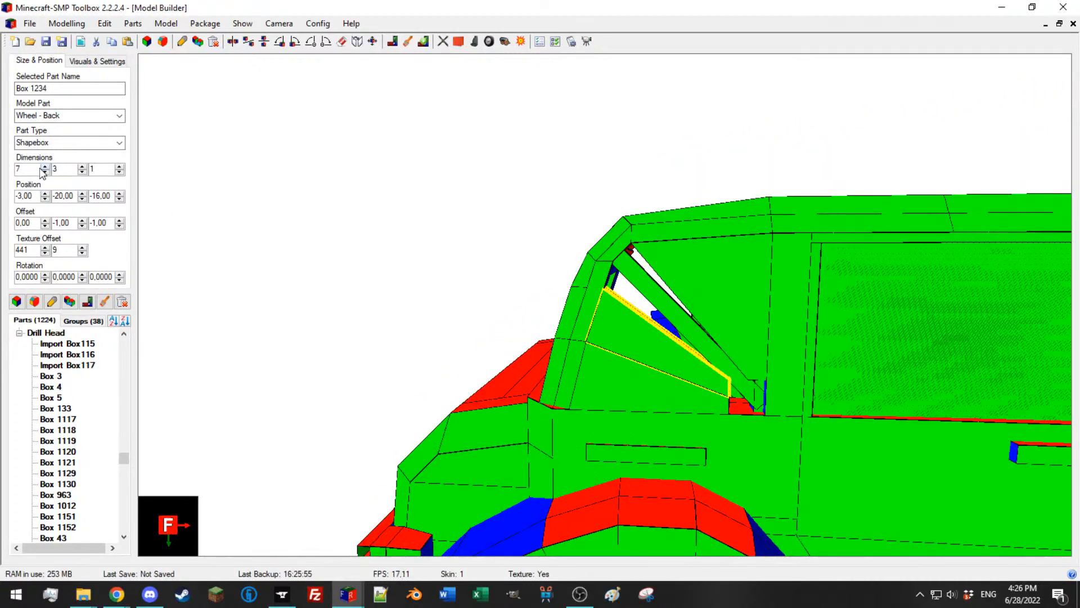
left_click(45, 167)
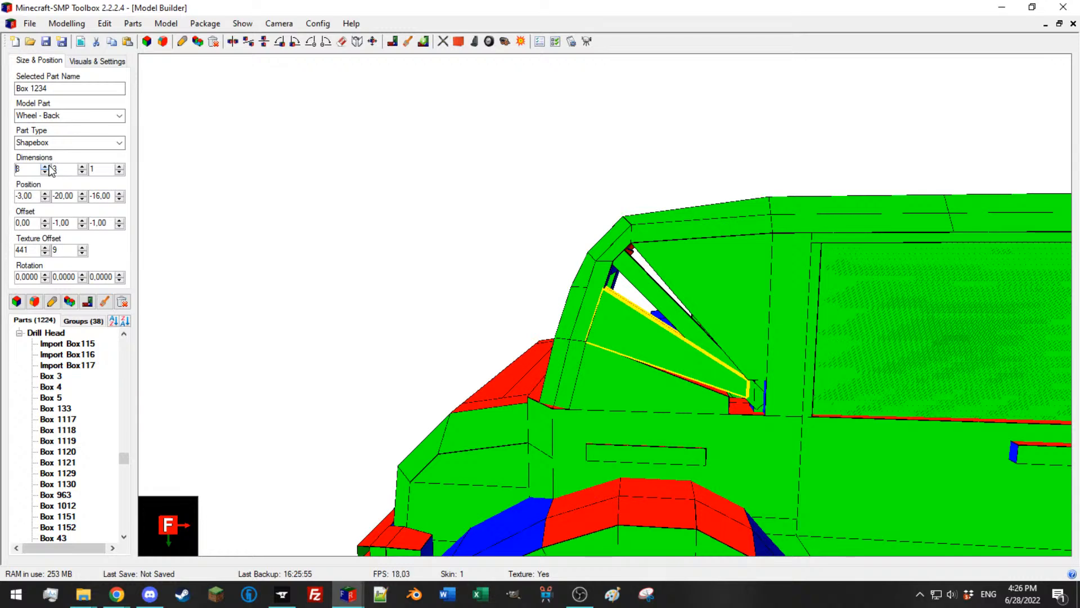
left_click(638, 390)
left_click(45, 167)
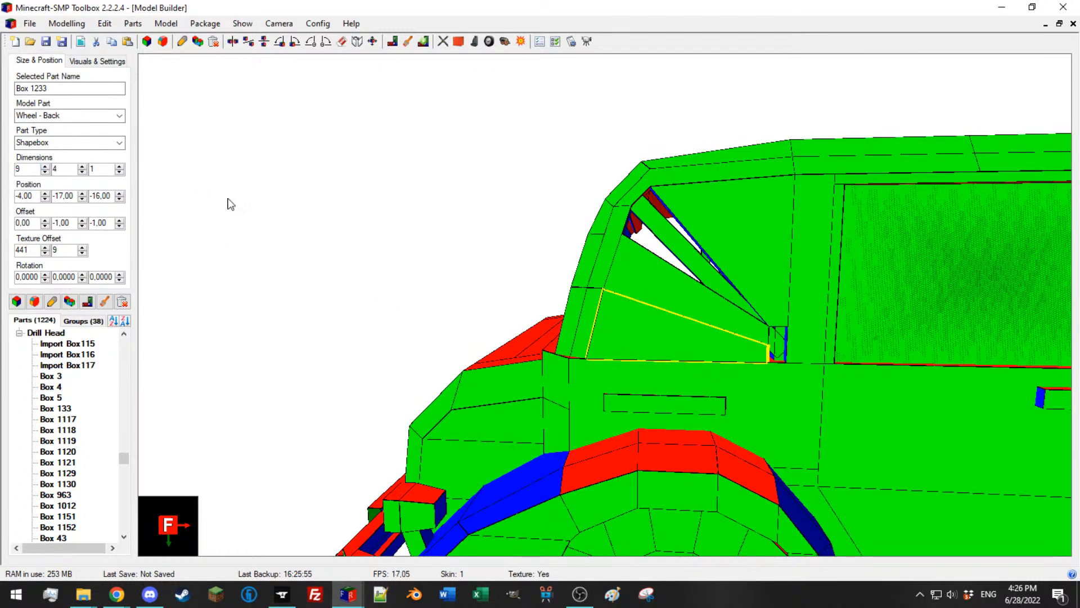
Step: Widen the lower panel to an X dimension of 10 and the middle panel to 9
right_click_drag(630, 265, 620, 267)
left_click(45, 171)
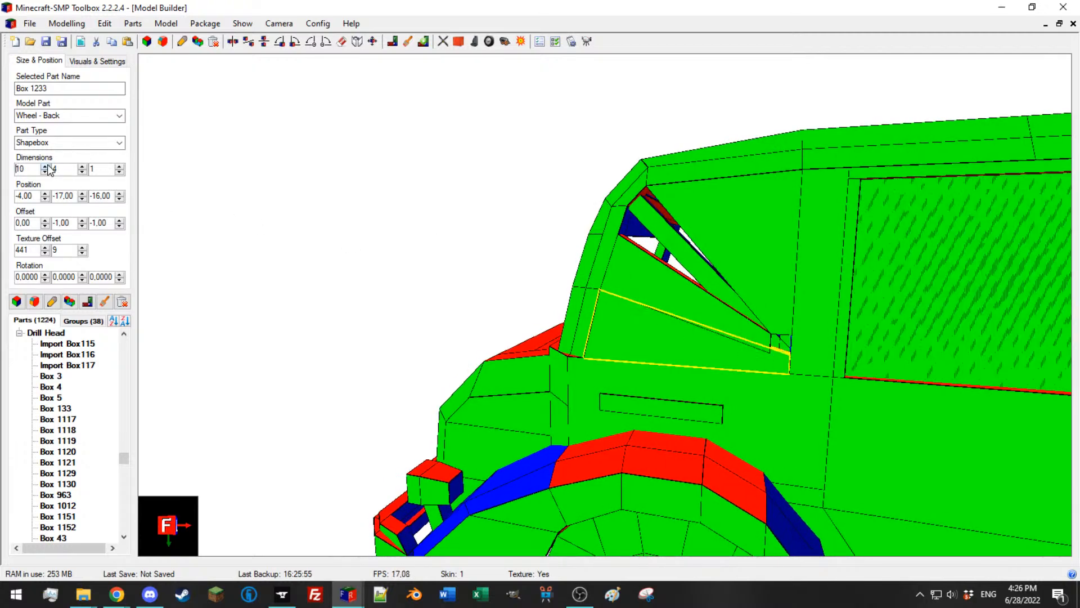
left_click(624, 284)
left_click(45, 171)
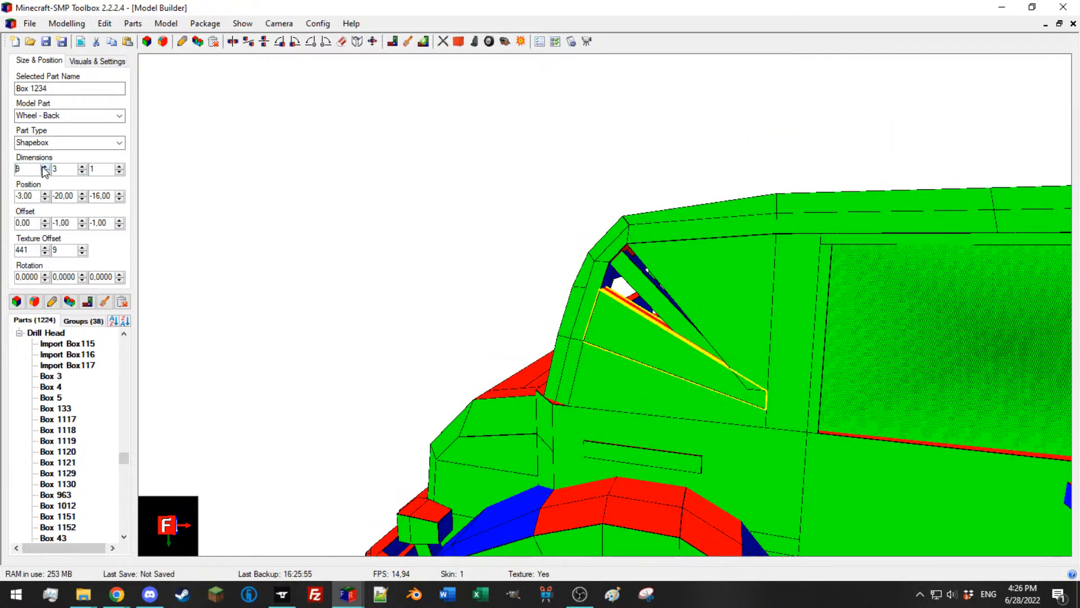
left_click(671, 259)
right_click_drag(670, 259, 545, 373)
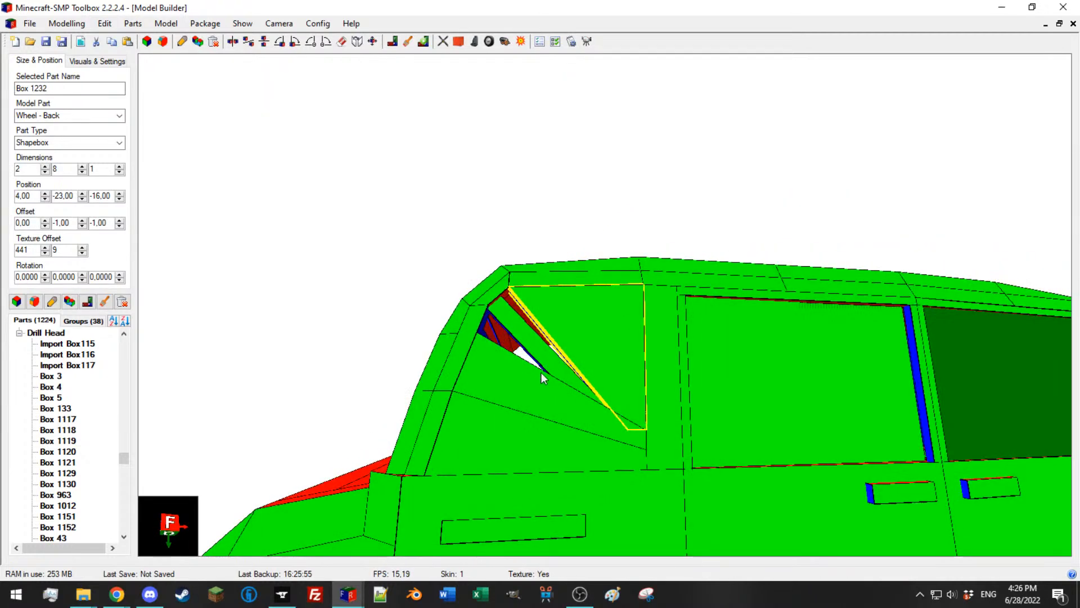
right_click_drag(636, 374, 632, 374)
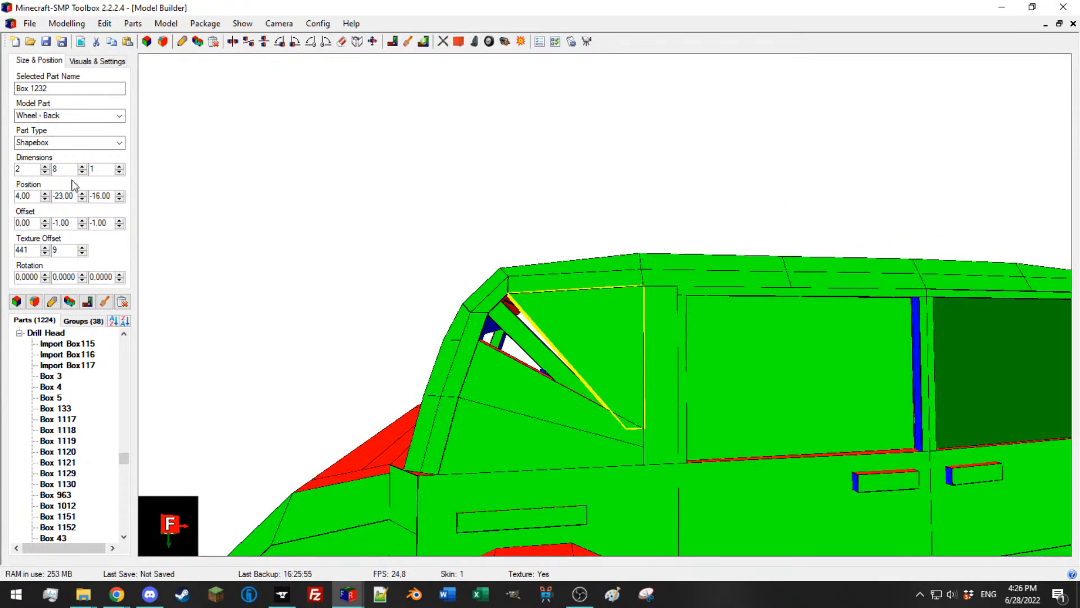
mouse_move(646, 410)
right_mouse_down()
mouse_move(638, 369)
mouse_move(634, 400)
right_mouse_up()
scroll(634, 399, "up", 3)
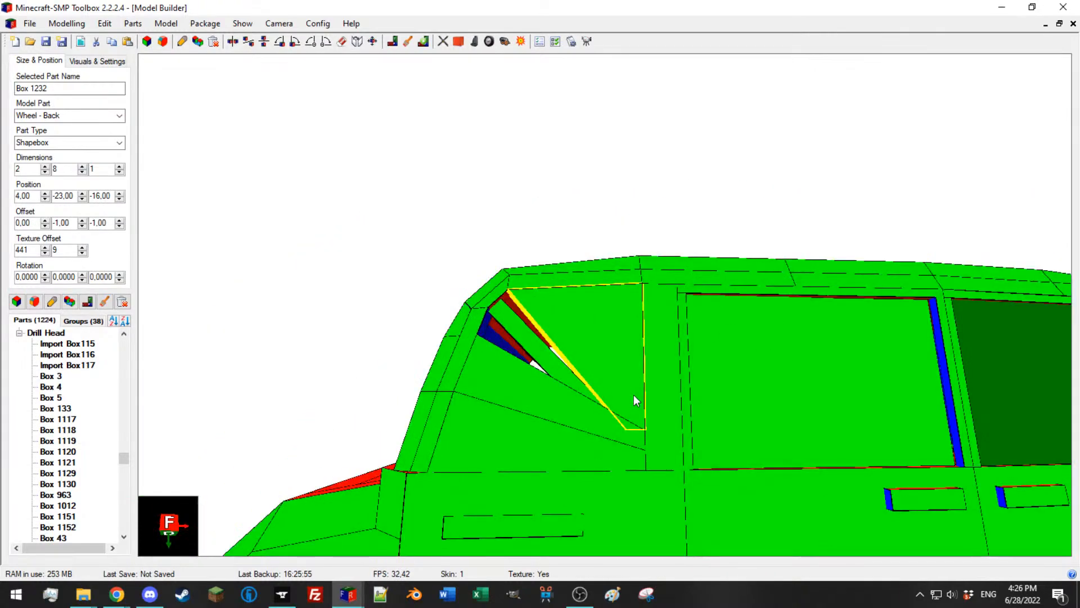
left_click(533, 404)
right_click_drag(621, 335, 520, 326)
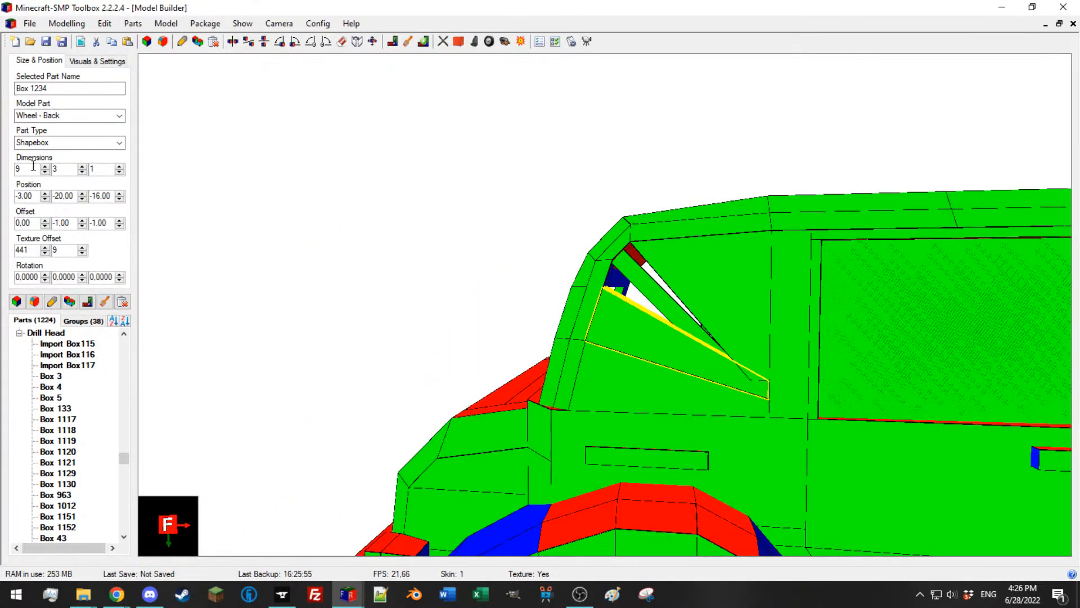
left_click_drag(41, 169, 6, 166)
type("0")
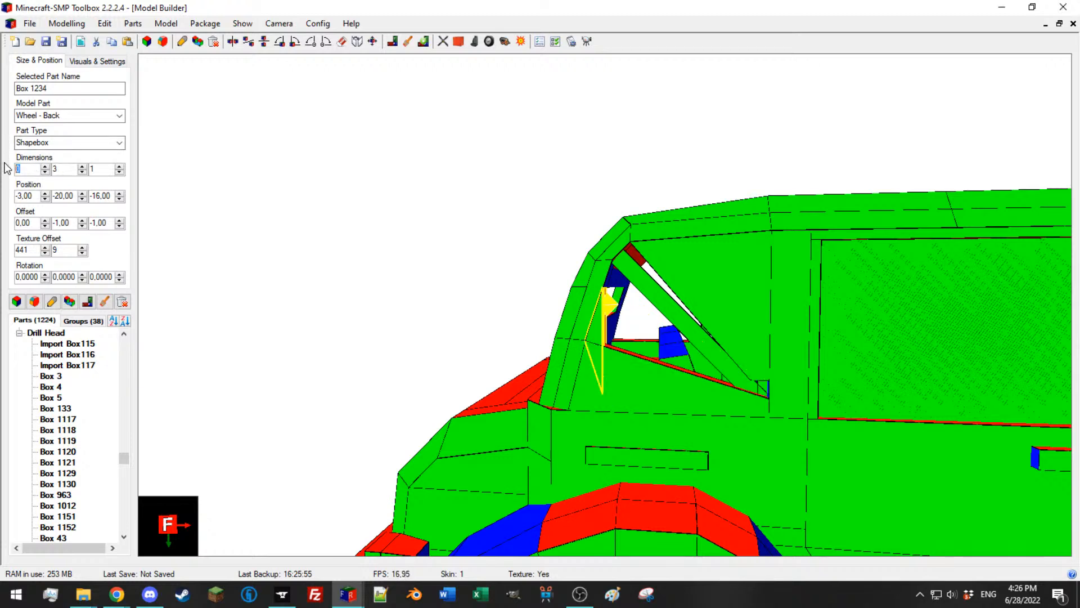
type("9")
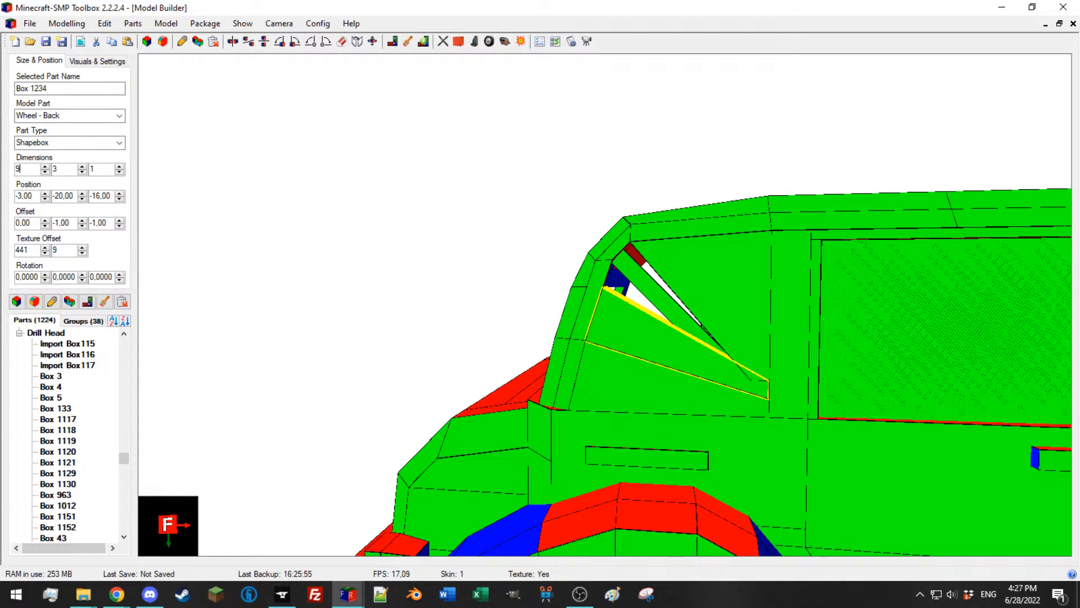
Step: Raise the rear lower corner of the triangular upper panel so its bottom edge slopes along the middle panel's upper edge
key("alt+Tab")
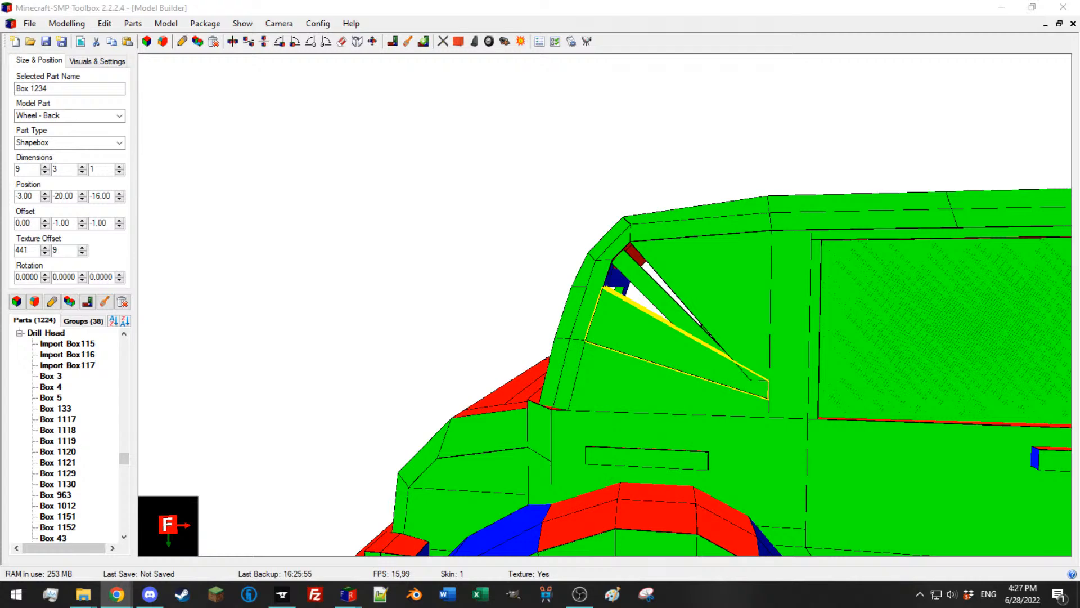
double_click(748, 282)
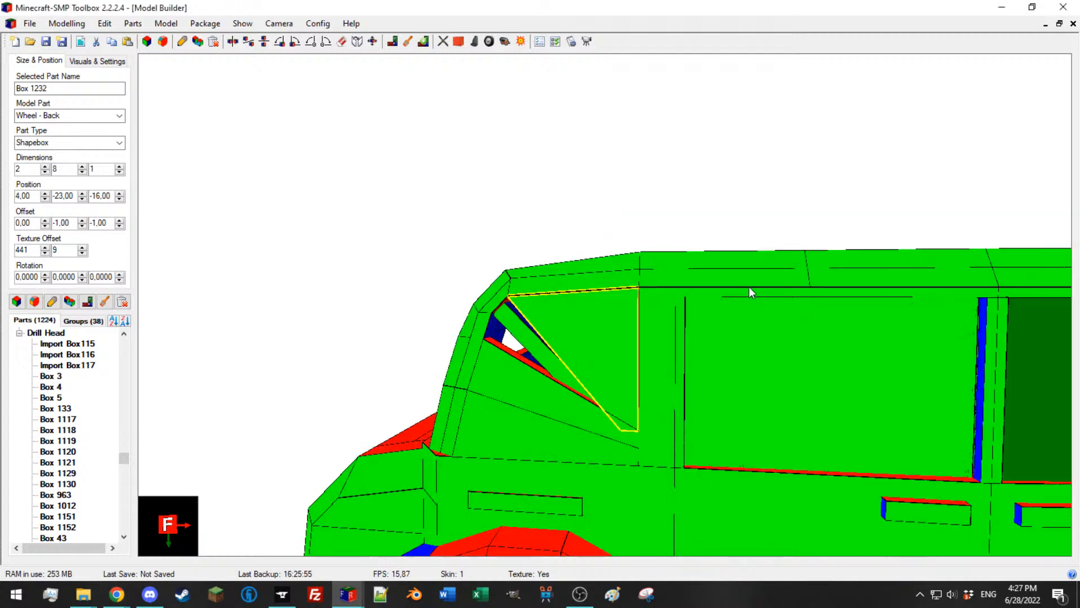
left_click_drag(748, 283, 614, 254)
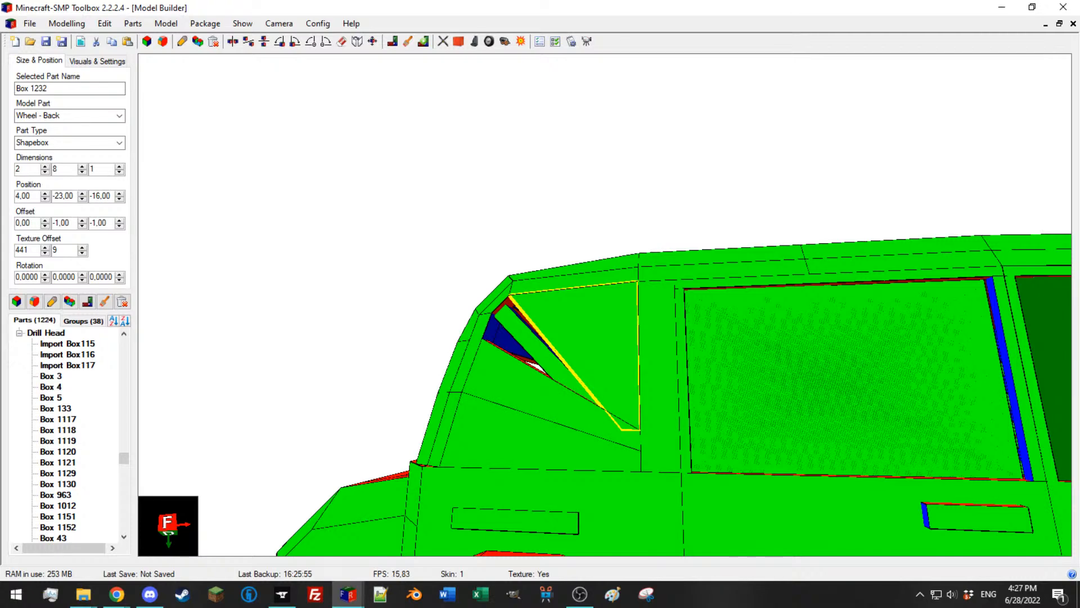
left_click_drag(1079, 276, 815, 280)
key("alt+Tab")
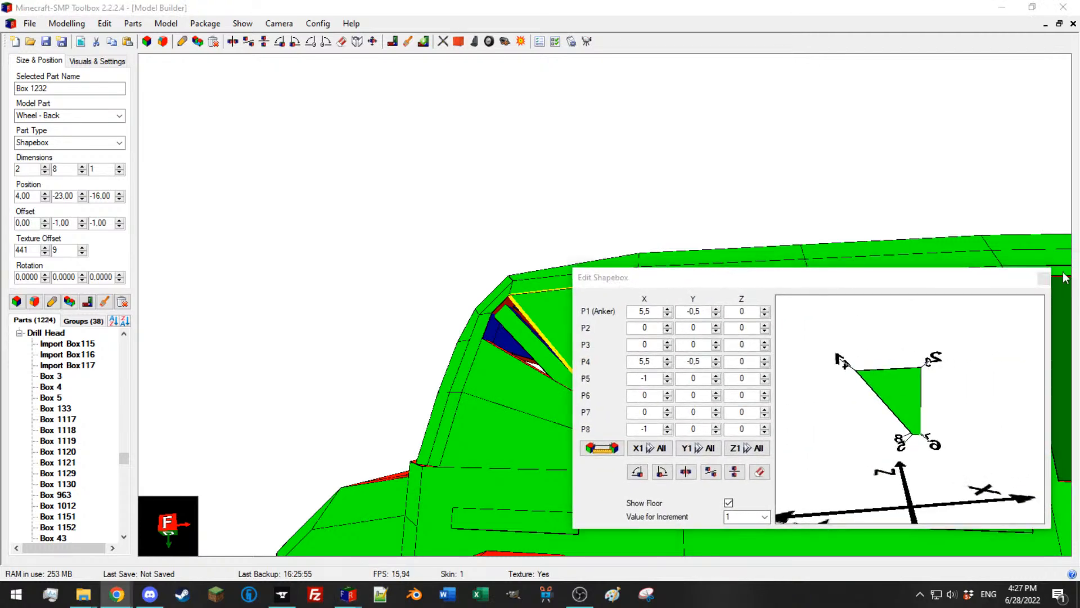
left_click_drag(843, 283, 1079, 274)
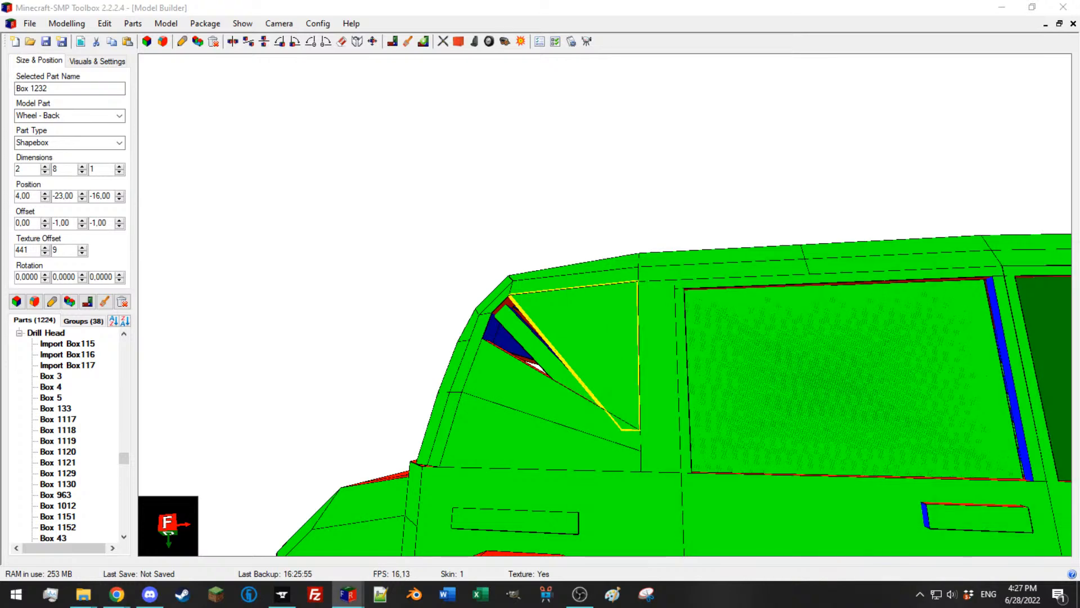
key("Return")
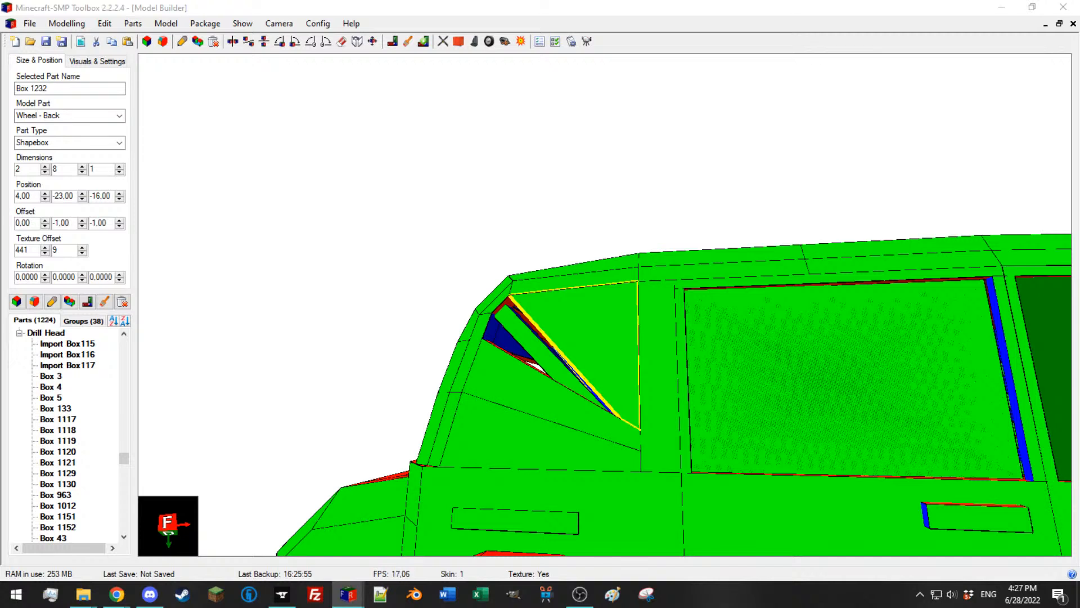
Step: Raise the middle panel's upper rear corner by a Y offset of 1.5 with an X offset of -0.5 to meet the pillar
left_click_drag(610, 347, 566, 332)
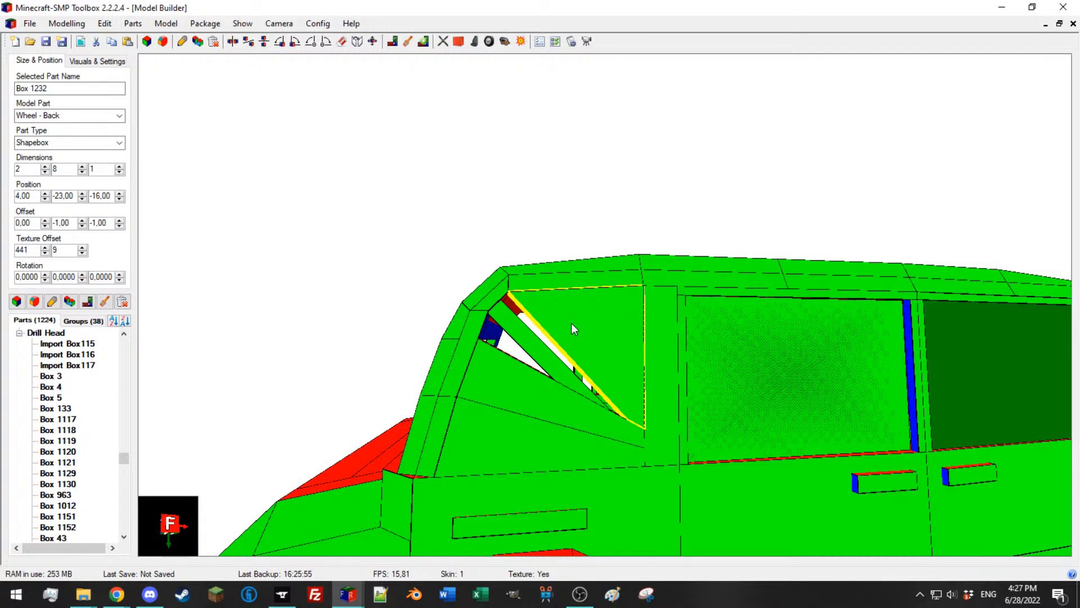
left_click(480, 378)
left_click_drag(479, 378, 381, 255)
scroll(658, 264, "up", 4)
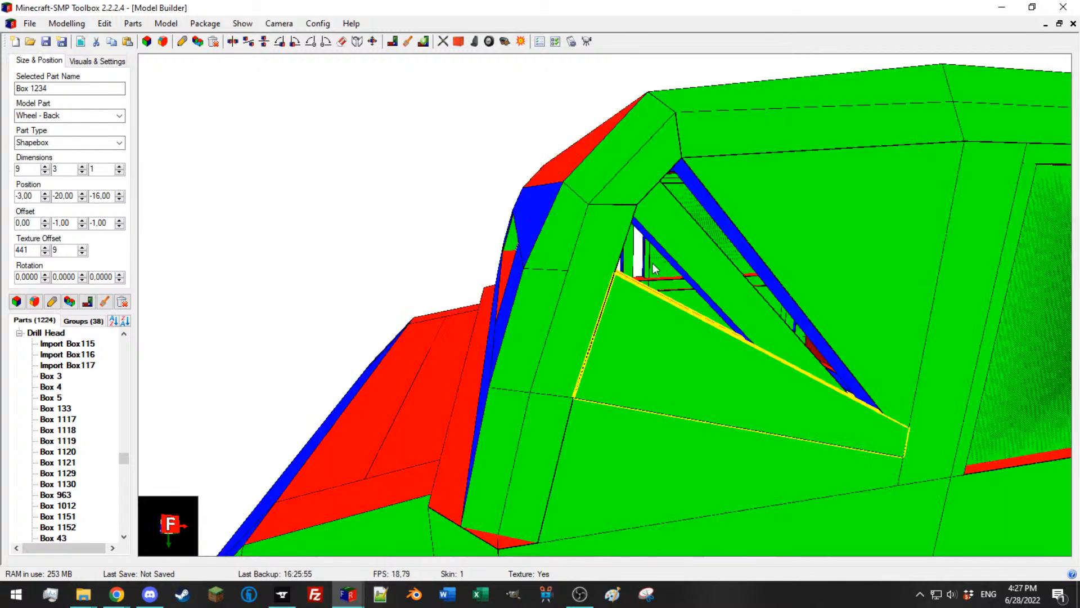
left_click_drag(657, 264, 613, 257)
left_click_drag(529, 231, 530, 232)
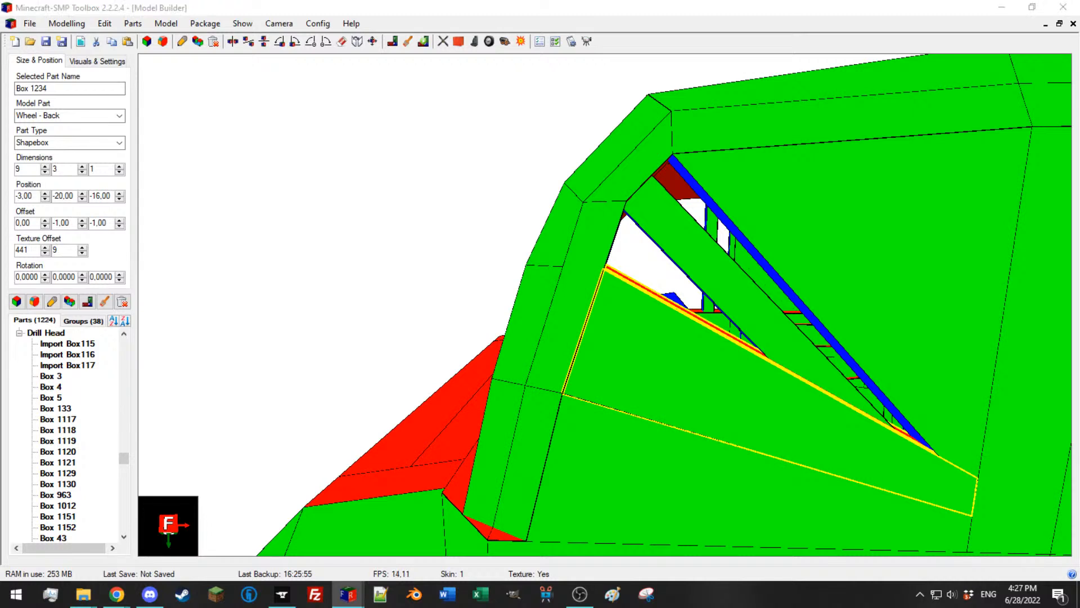
key("Up")
key("Up")
key("Up")
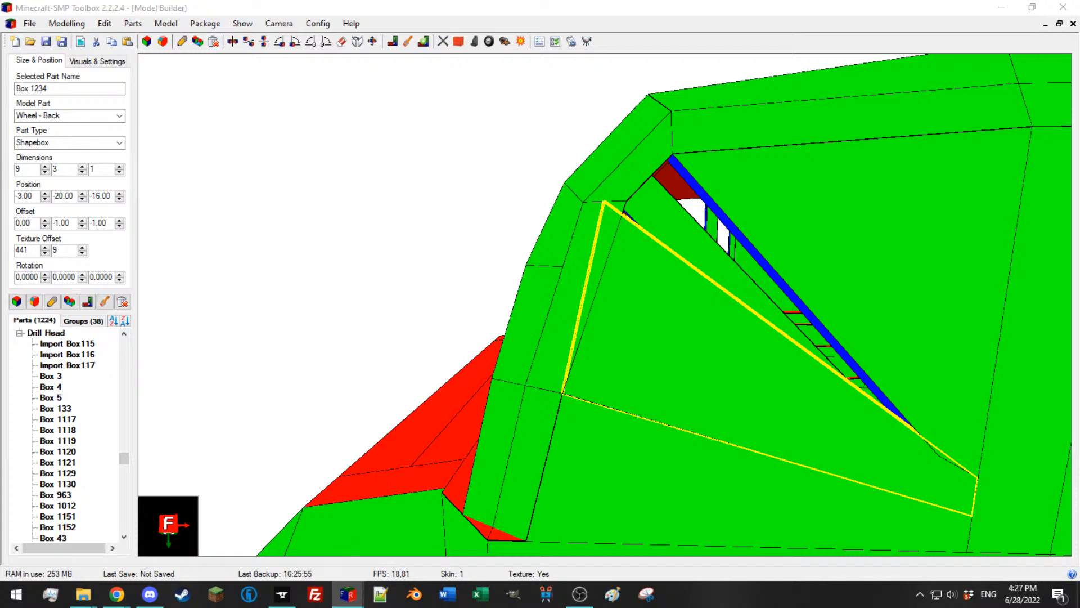
key("Right")
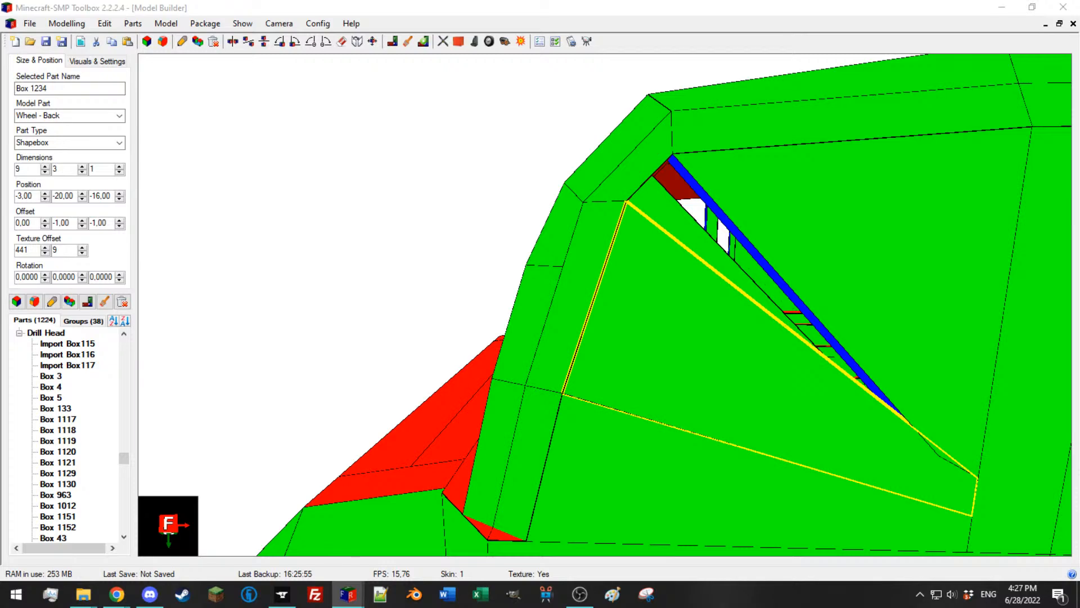
Step: Examine how the middle and triangular panels meet along the strut, including the middle panel's corner offsets
scroll(844, 253, "down", 3)
scroll(654, 254, "up", 3)
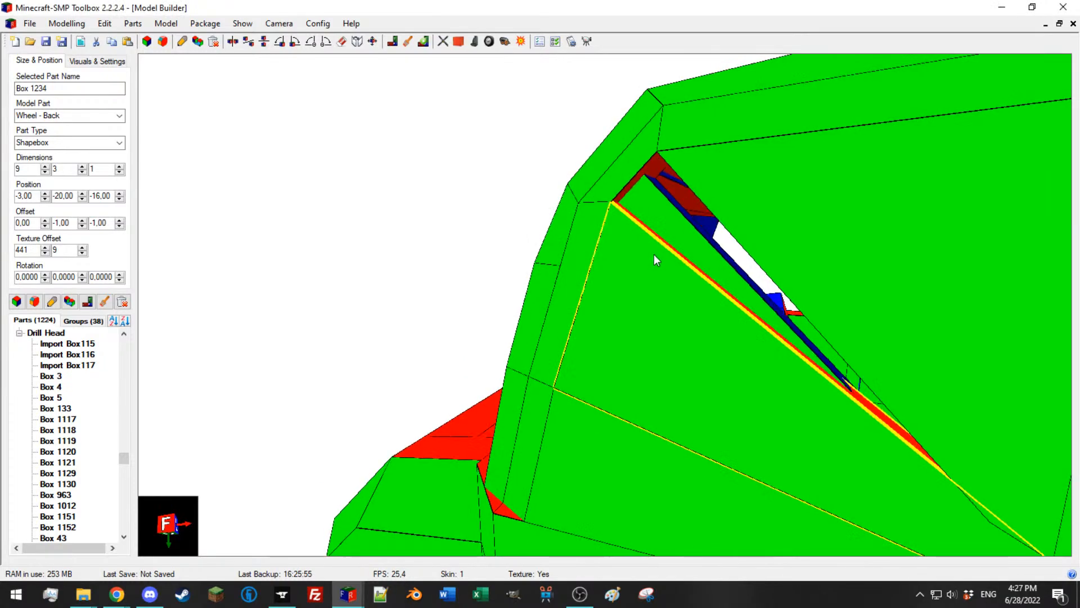
scroll(665, 256, "down", 3)
middle_click_drag(658, 256, 738, 261)
left_click(669, 259)
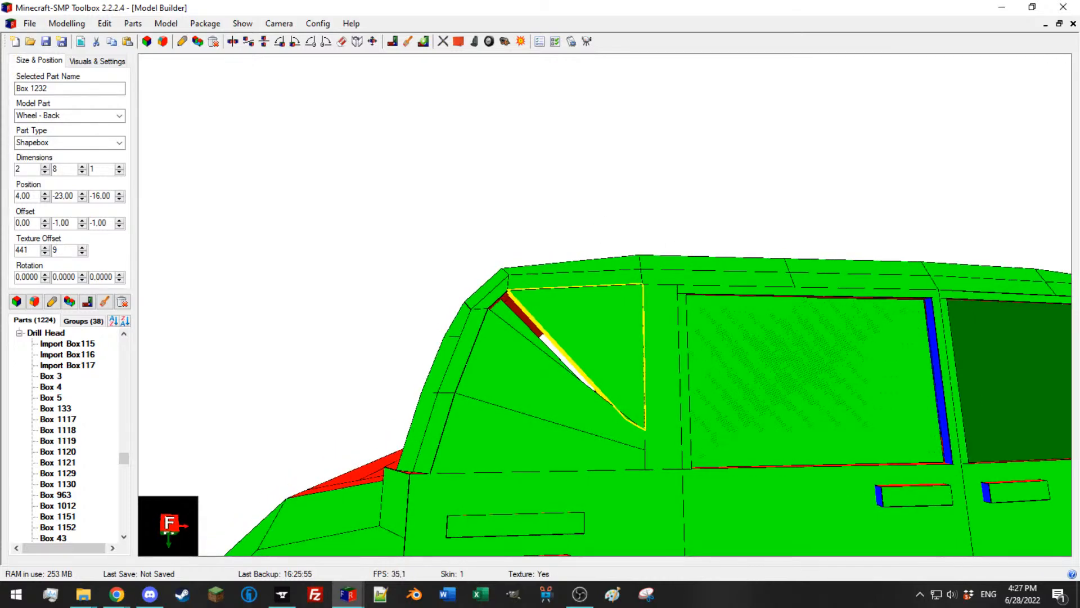
left_click(513, 367)
middle_click_drag(513, 367, 545, 305)
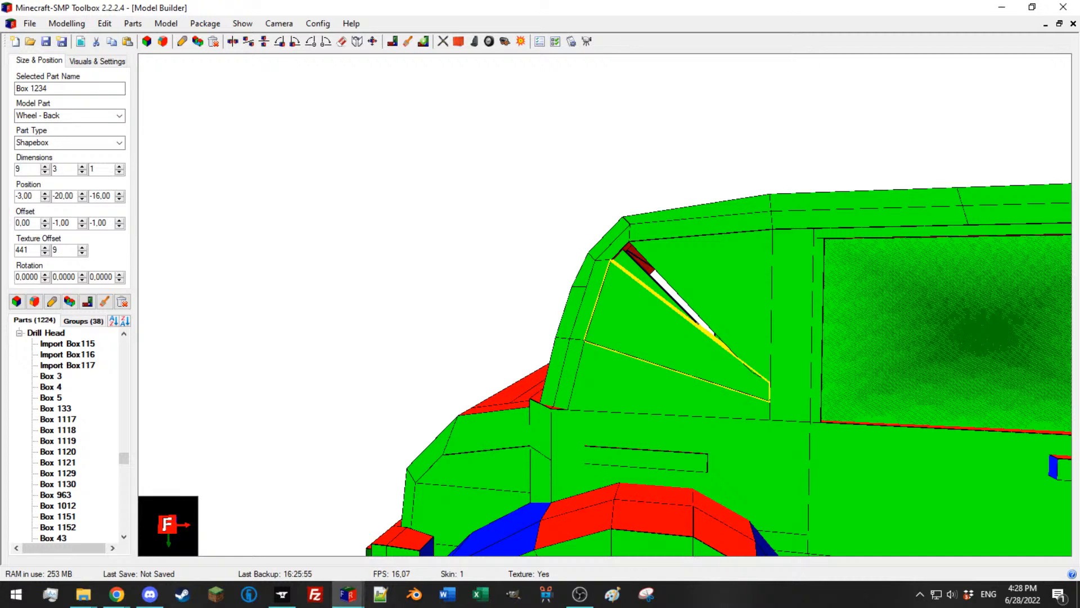
key("alt+Tab")
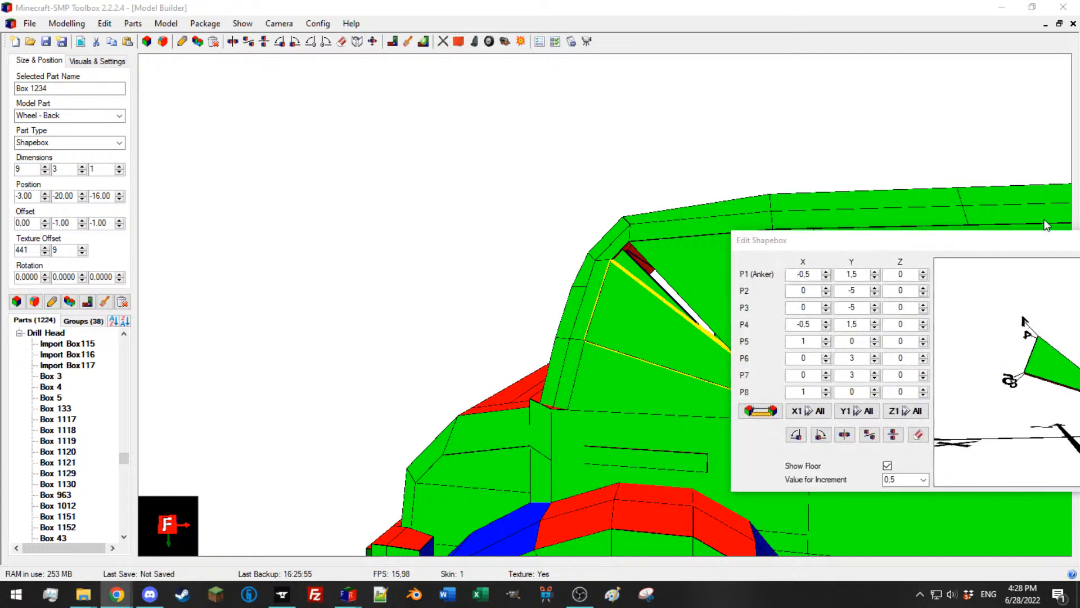
left_click_drag(1039, 241, 1079, 241)
left_click(761, 285)
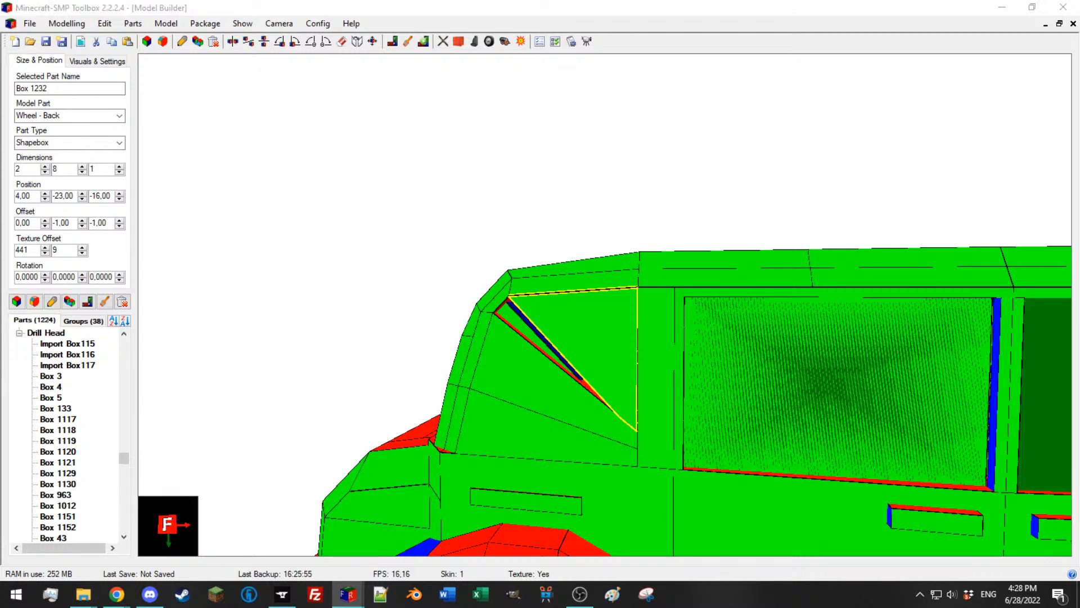
Step: Examine the gap between the triangular upper panel and the middle panel from several angles
mouse_move(542, 340)
left_mouse_down()
mouse_move(545, 322)
mouse_move(539, 327)
left_mouse_up()
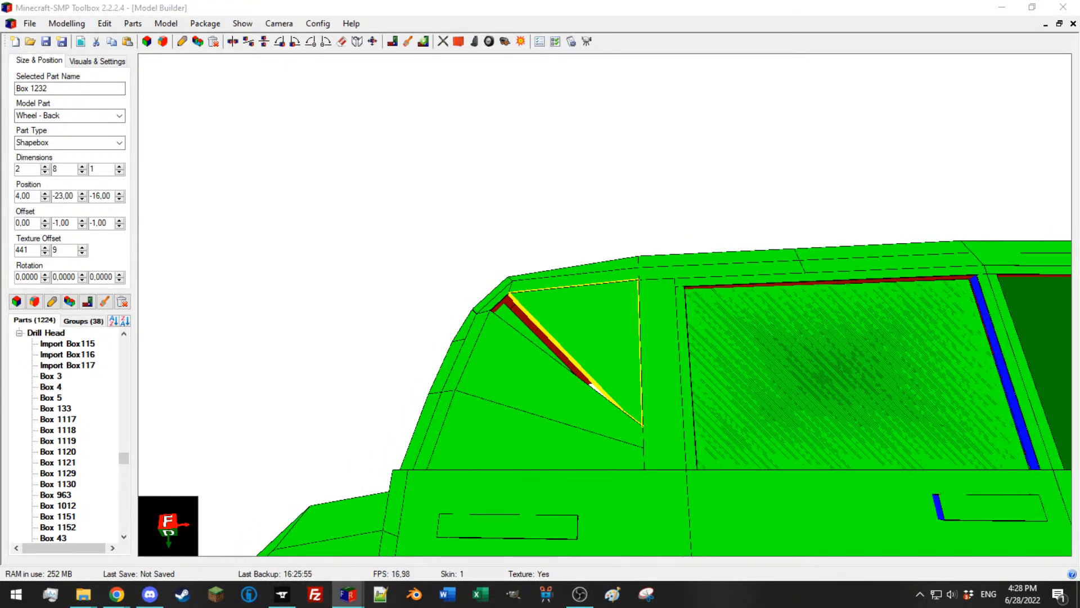
left_click_drag(656, 317, 687, 333)
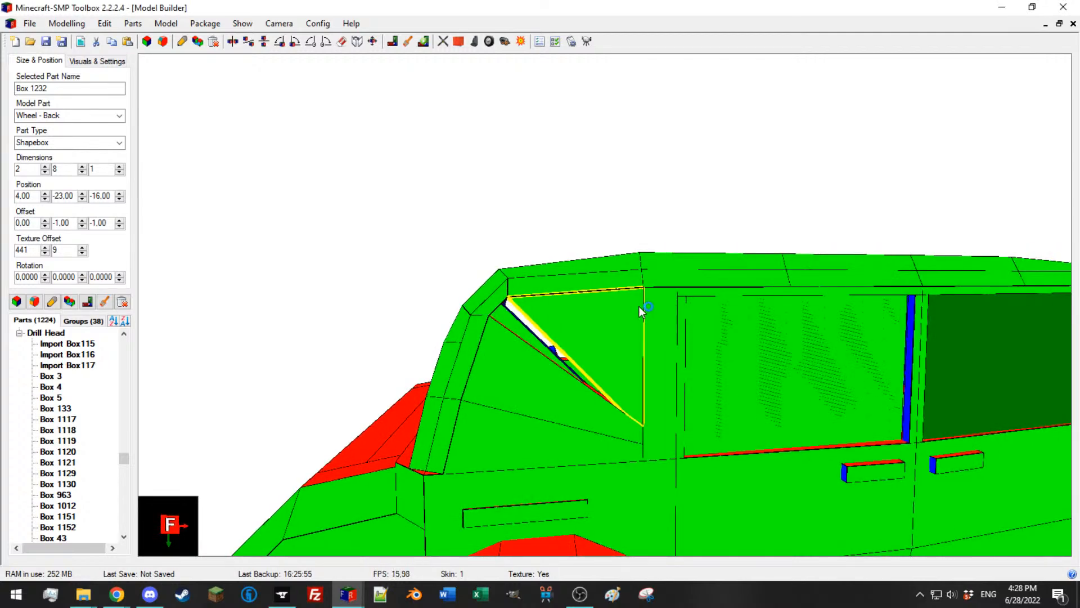
left_click_drag(592, 281, 583, 275)
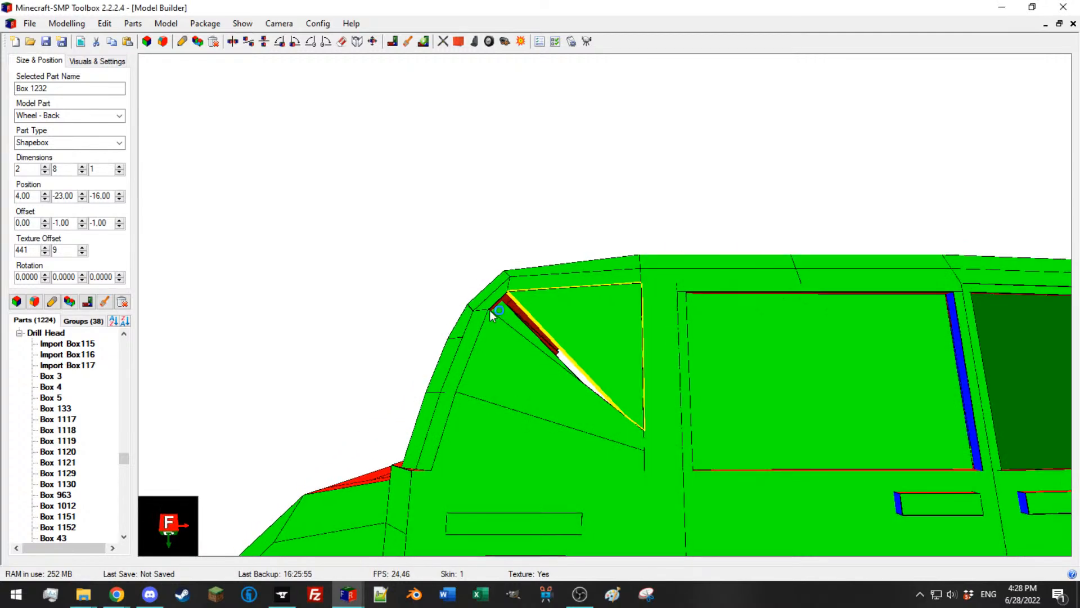
left_click_drag(491, 309, 530, 453)
left_click_drag(530, 315, 569, 323)
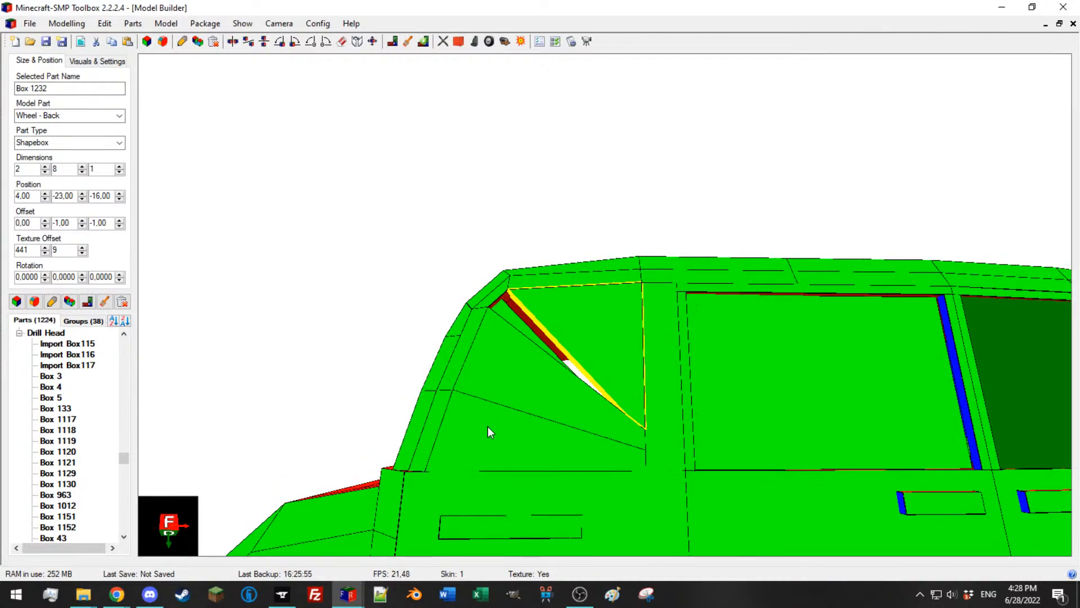
left_click_drag(505, 437, 526, 445)
left_click_drag(461, 418, 516, 391)
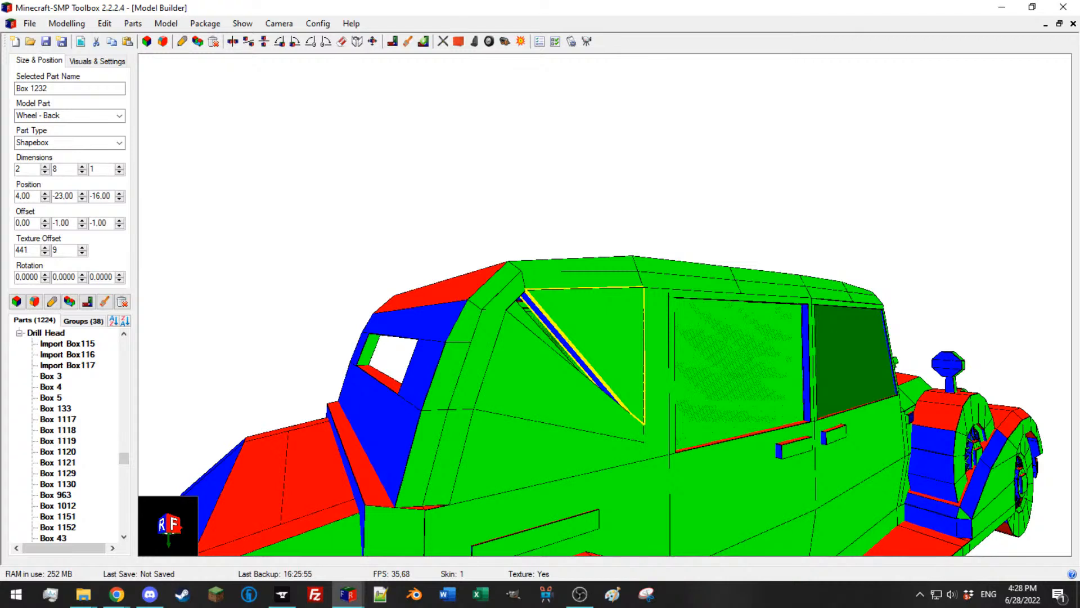
key("alt+Tab")
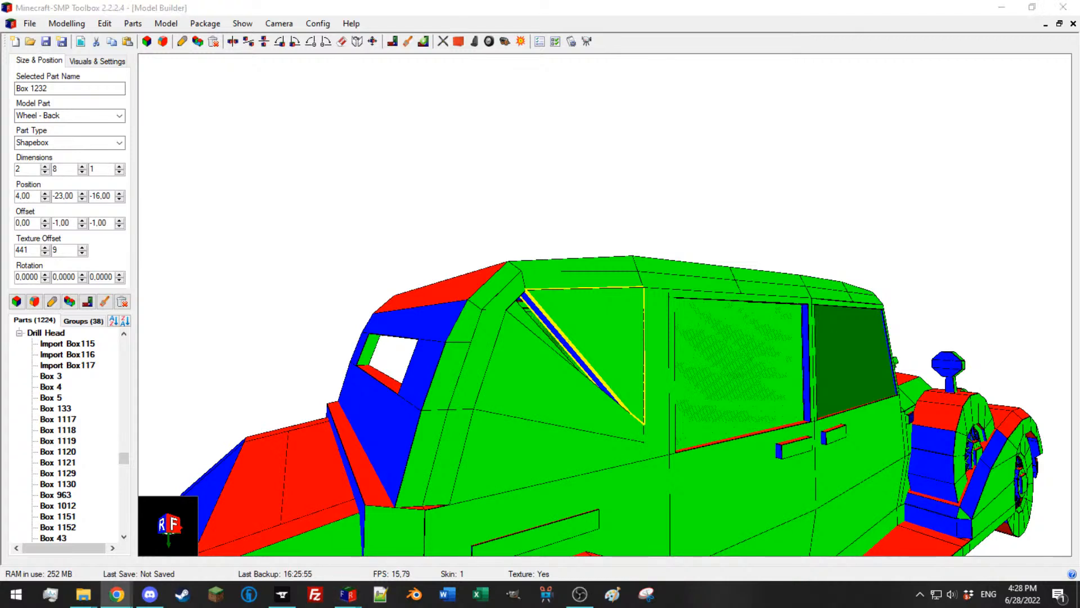
key("alt+Tab")
left_click_drag(647, 388, 746, 389)
left_click_drag(639, 356, 552, 349)
scroll(553, 352, "up", 5)
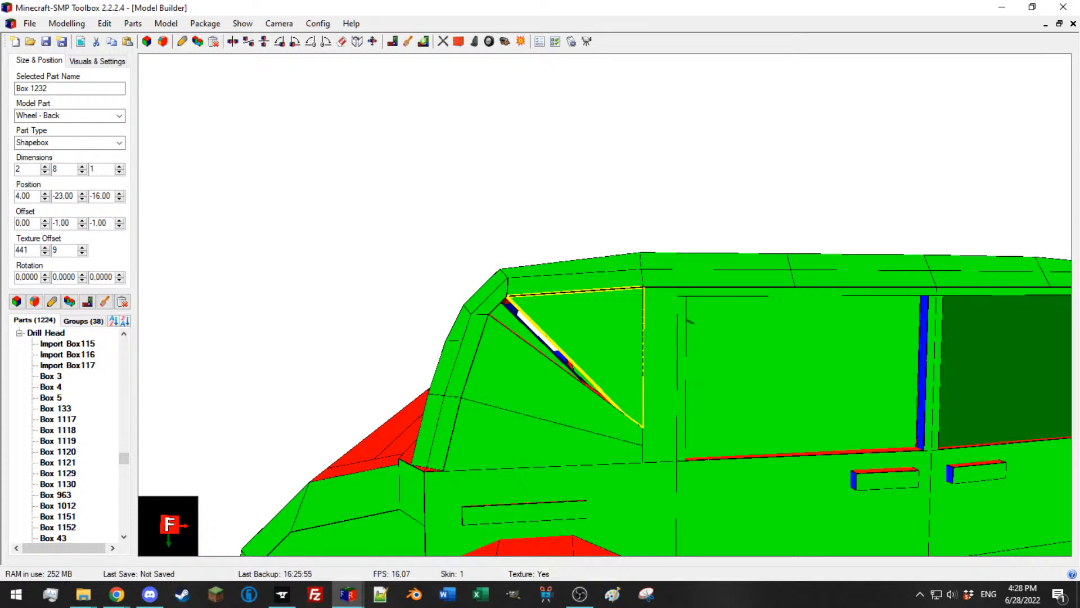
Step: Duplicate the triangular upper panel and set the copy's dimensions to 2 × 8 × 1
left_click(69, 302)
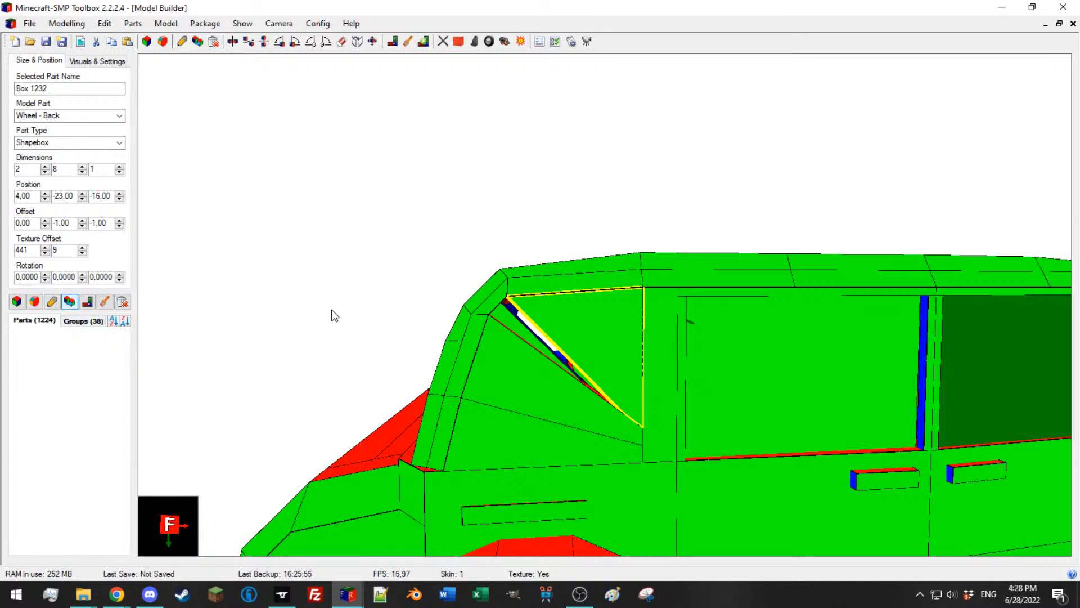
left_click_drag(468, 319, 457, 315)
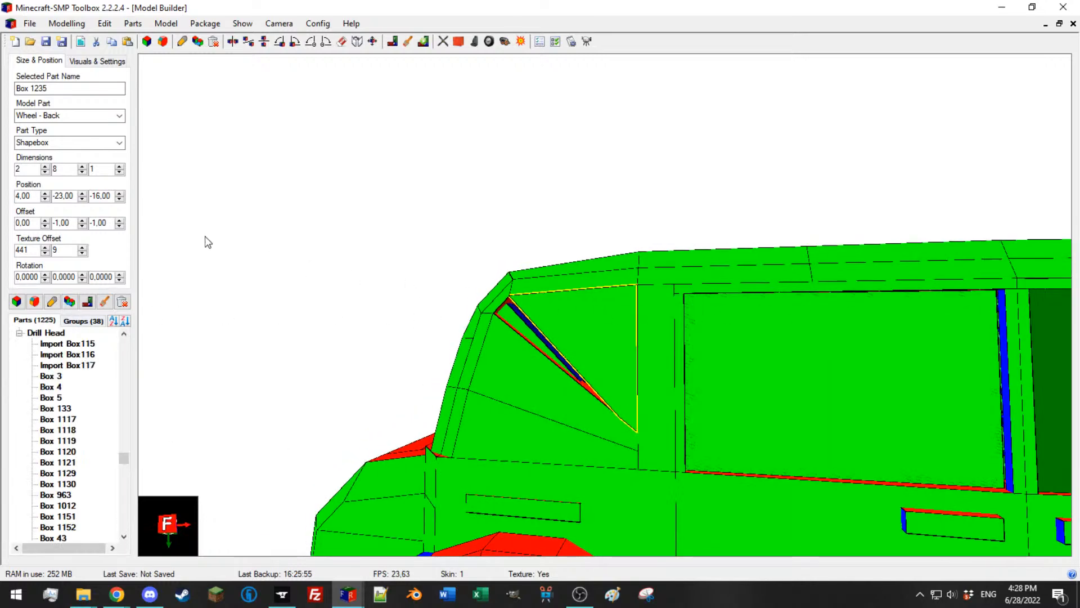
left_click_drag(240, 198, 321, 213)
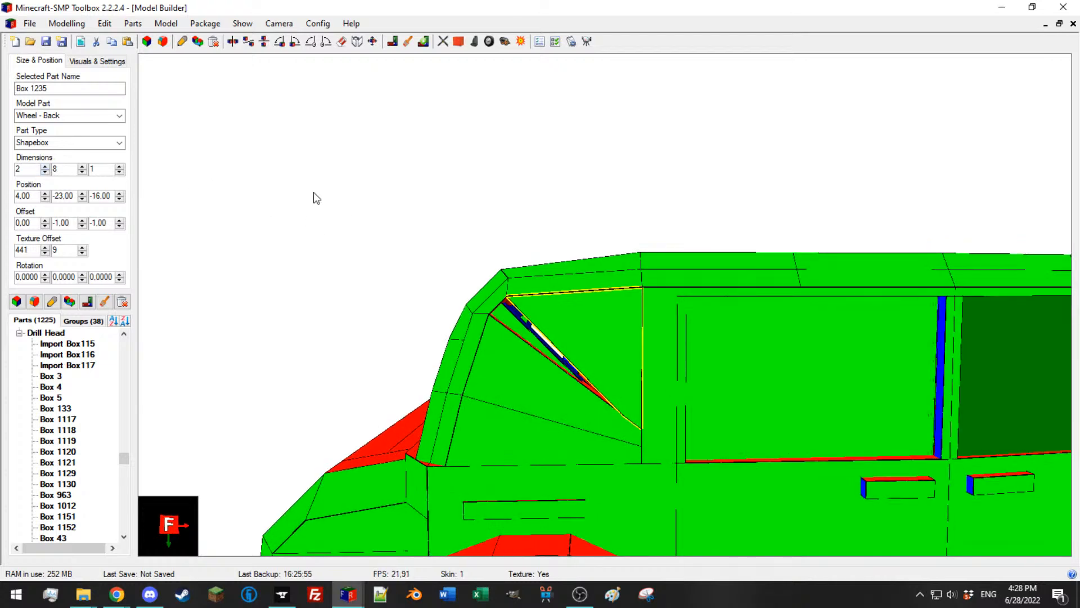
left_click_drag(214, 187, 386, 214)
left_click_drag(68, 169, 30, 168)
type("2")
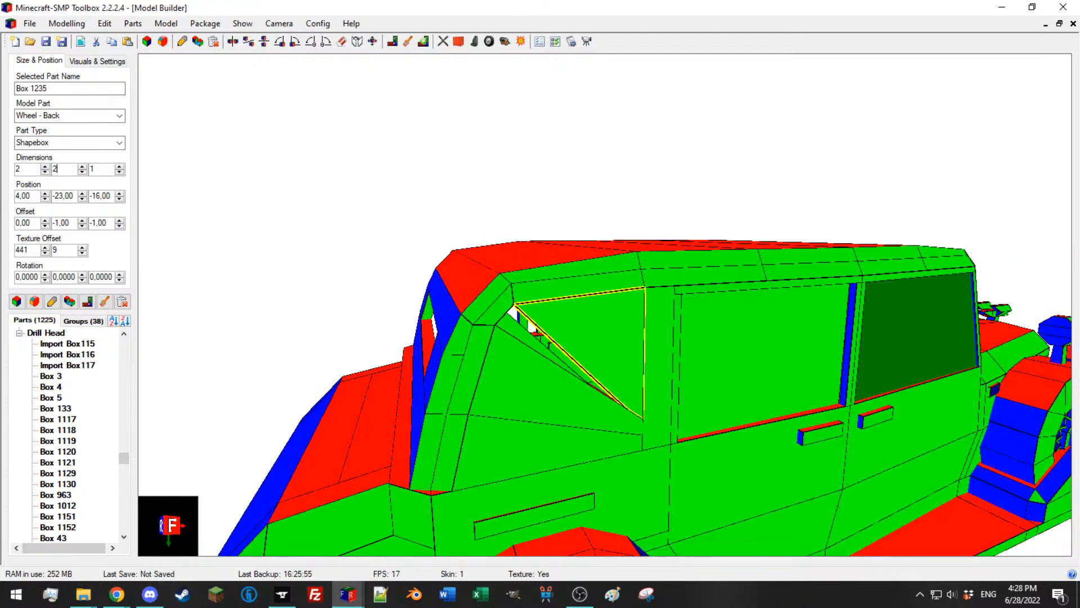
left_click_drag(66, 170, 12, 169)
type("8")
left_click_drag(526, 267, 497, 256)
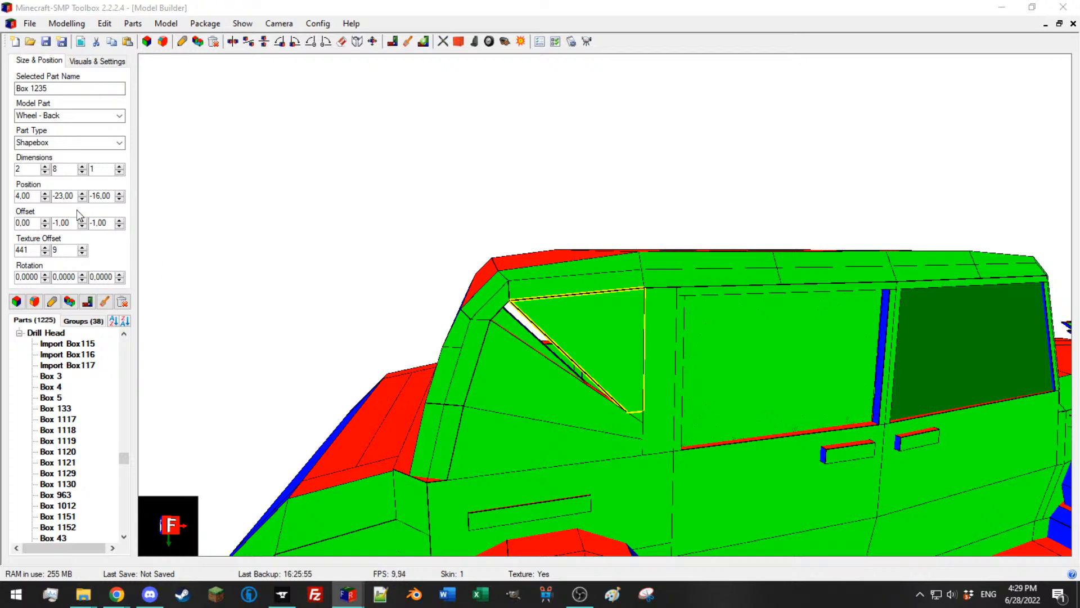
Step: Raise the original triangular panel above the roof to expose the opening, and select the copy for shaping
left_click(614, 339)
middle_click_drag(610, 339, 596, 336)
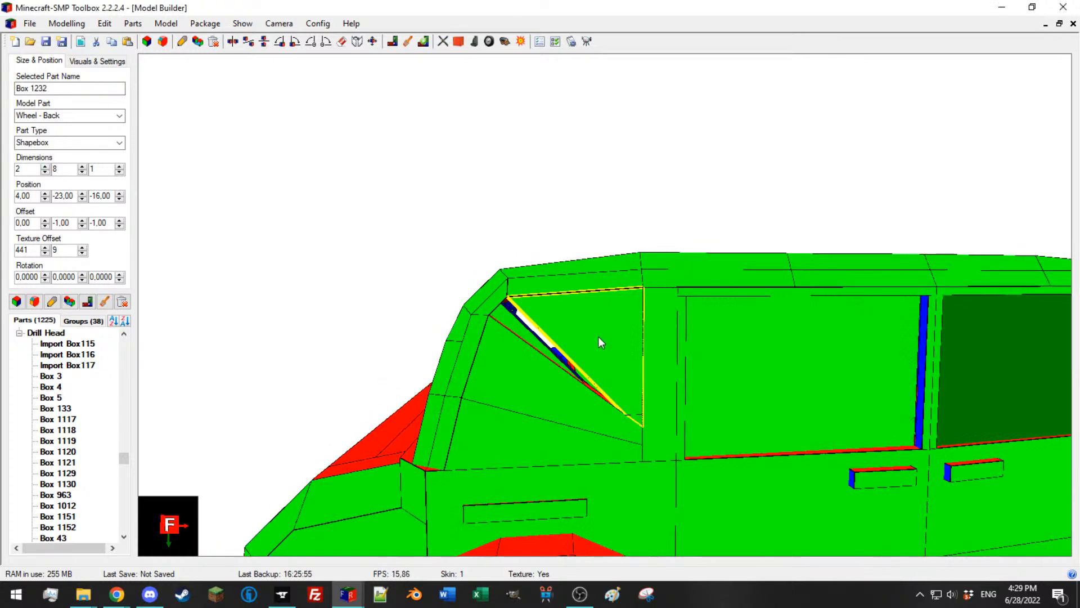
middle_click_drag(628, 370, 596, 313)
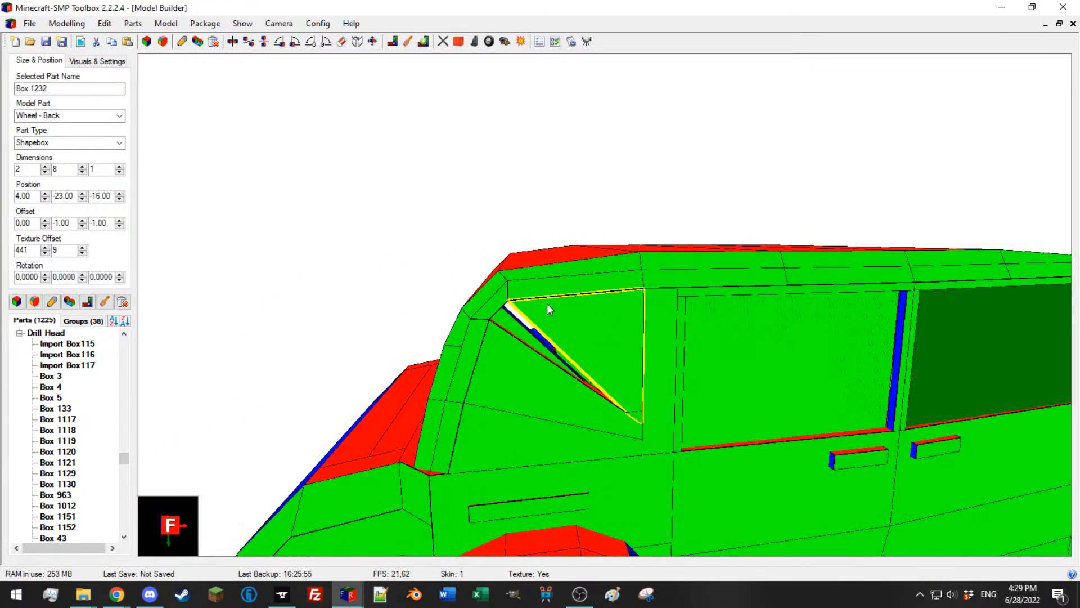
scroll(62, 198, "down", 3)
left_click(626, 489)
middle_click_drag(592, 399, 575, 380)
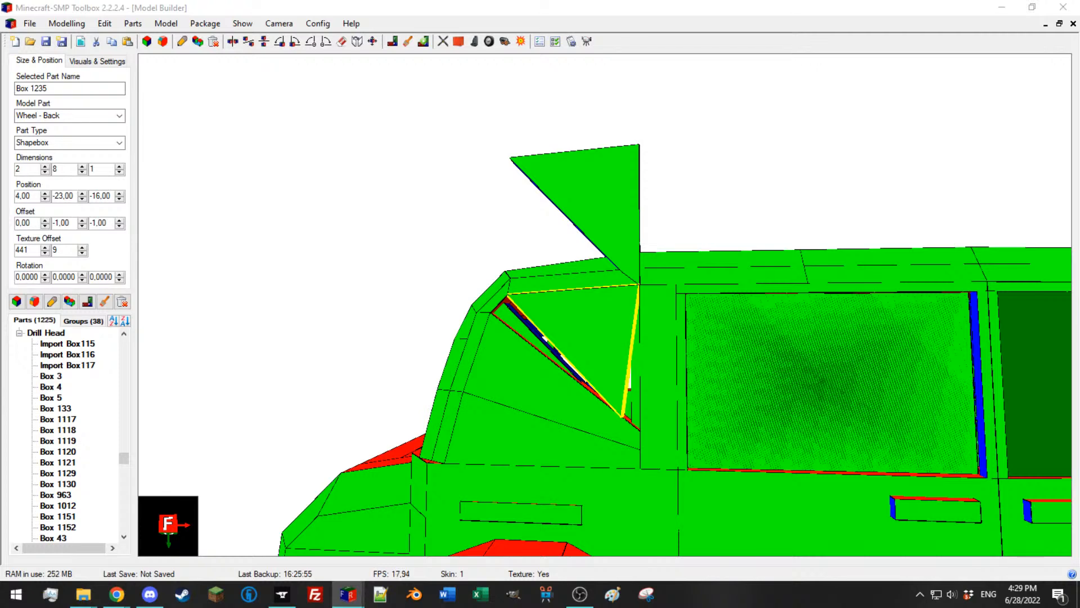
Step: Reshape the copy into a narrow triangle that fills the gap along the middle panel's upper edge
left_click_drag(587, 268, 599, 276)
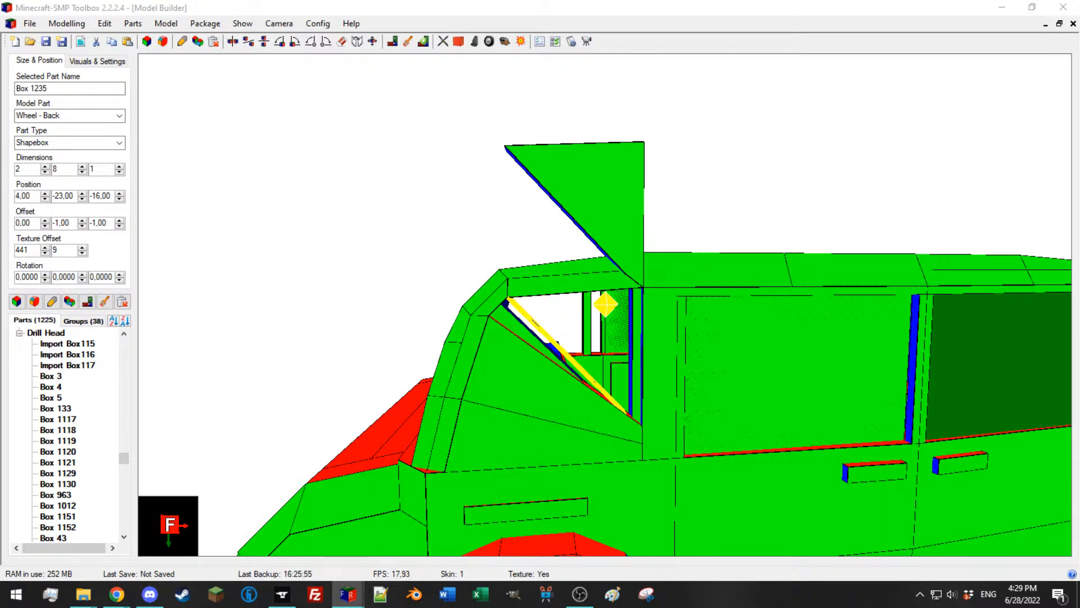
scroll(946, 301, "up", 5)
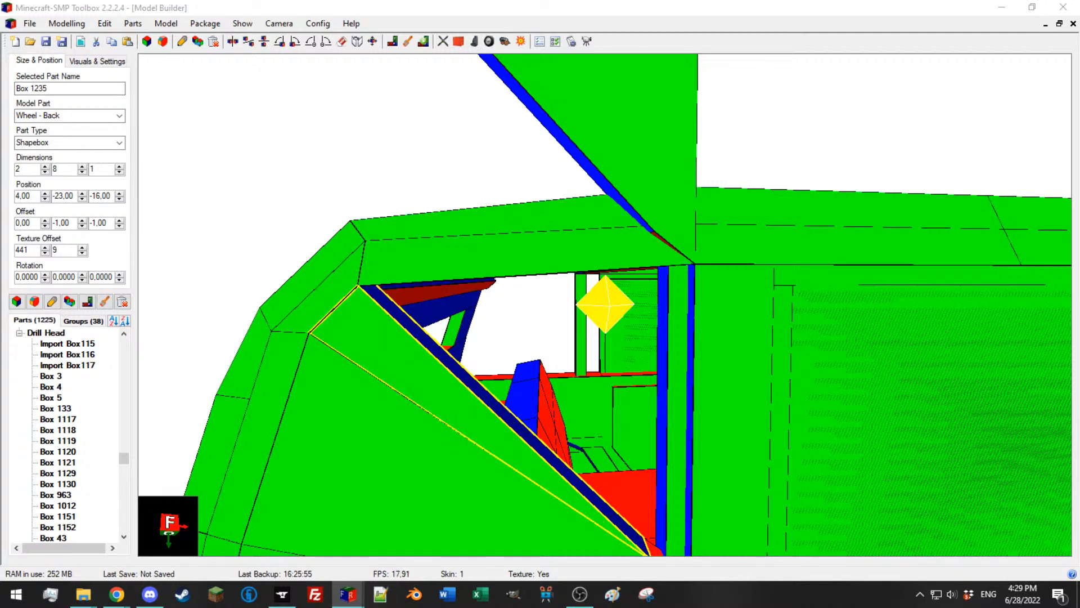
scroll(513, 314, "down", 10)
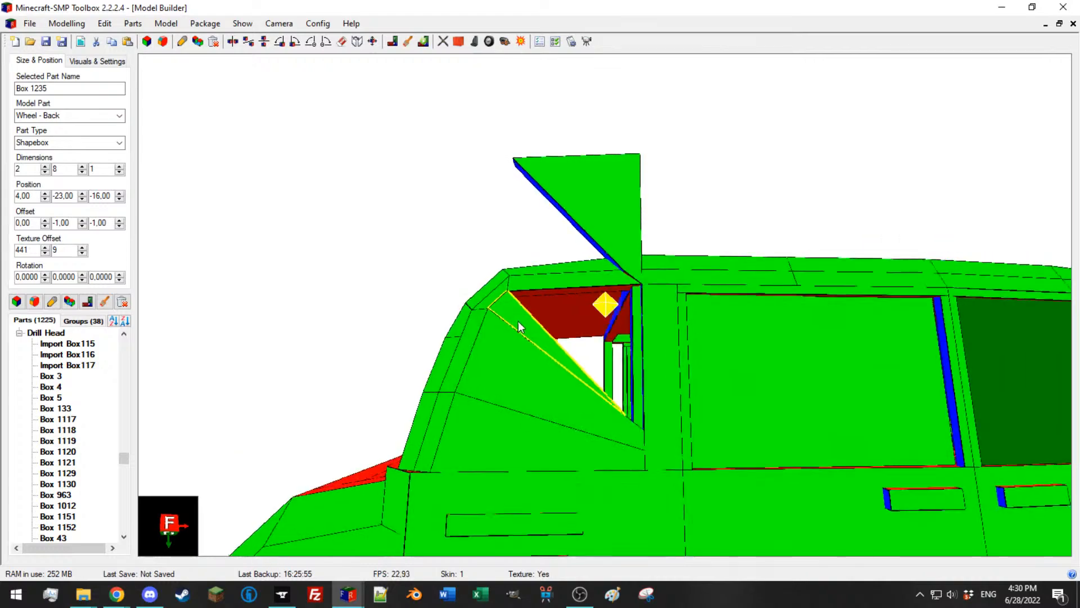
left_click_drag(507, 335, 556, 298)
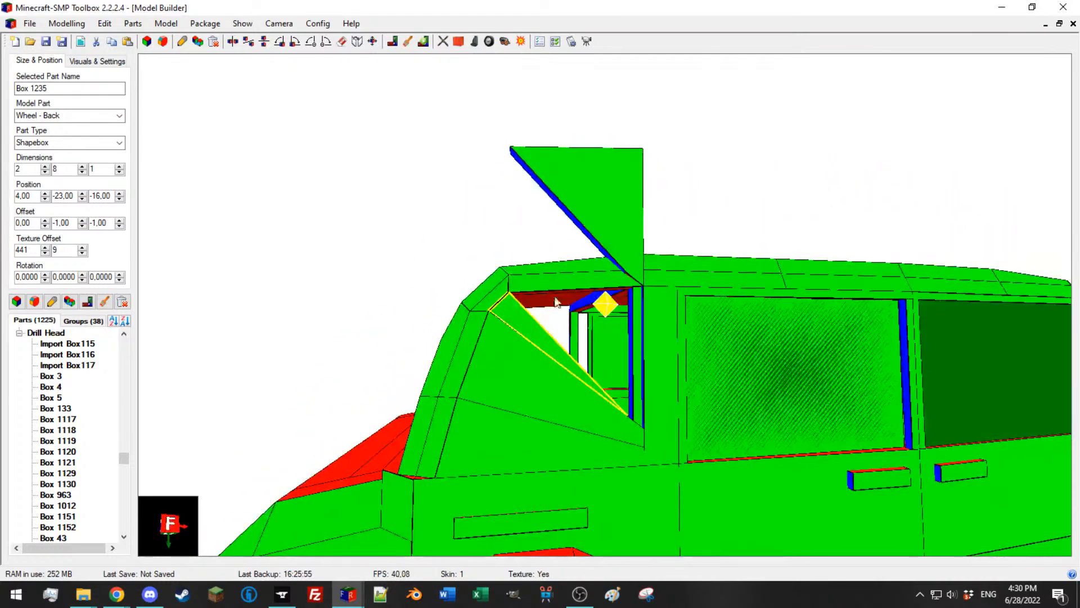
Step: Lower the original triangular panel back to Y position -23 and set its X dimension to 8
left_click(594, 243)
scroll(83, 195, "up", 7)
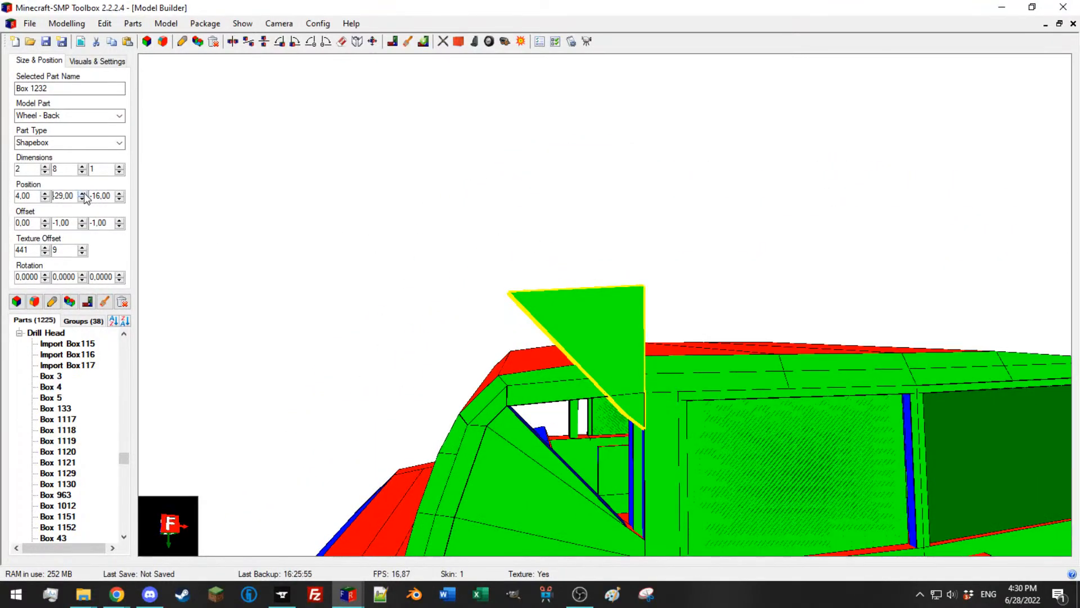
scroll(85, 198, "up", 1)
left_click_drag(430, 244, 574, 335)
scroll(46, 171, "up", 4)
scroll(47, 170, "up", 2)
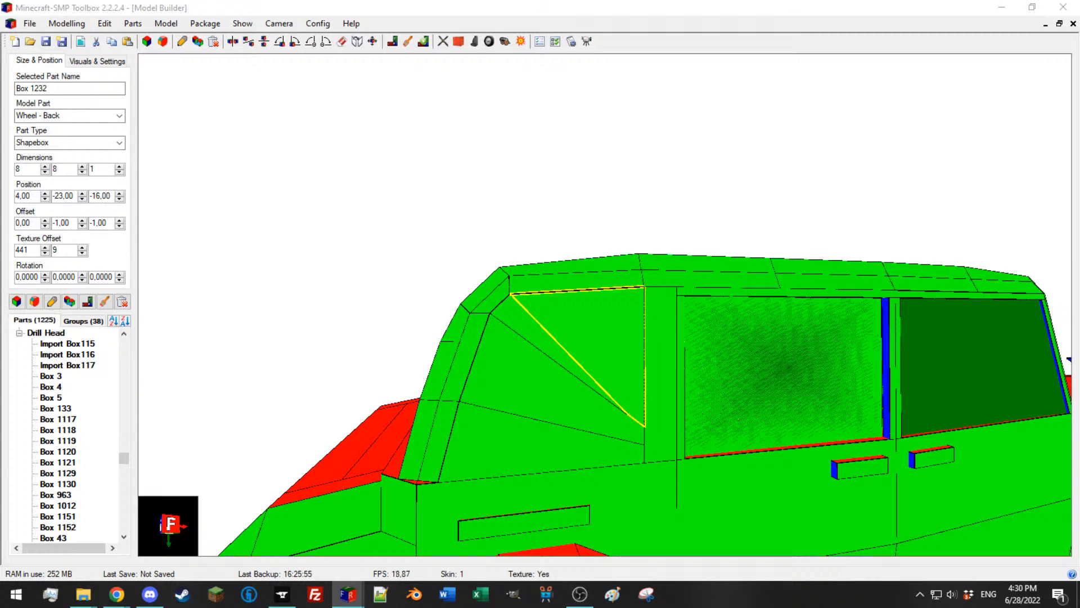
Step: Examine how the triangular, filler, middle and lower panels fit together beside the rear pillar
scroll(630, 332, "down", 6)
left_click_drag(629, 333, 595, 344)
scroll(608, 350, "up", 6)
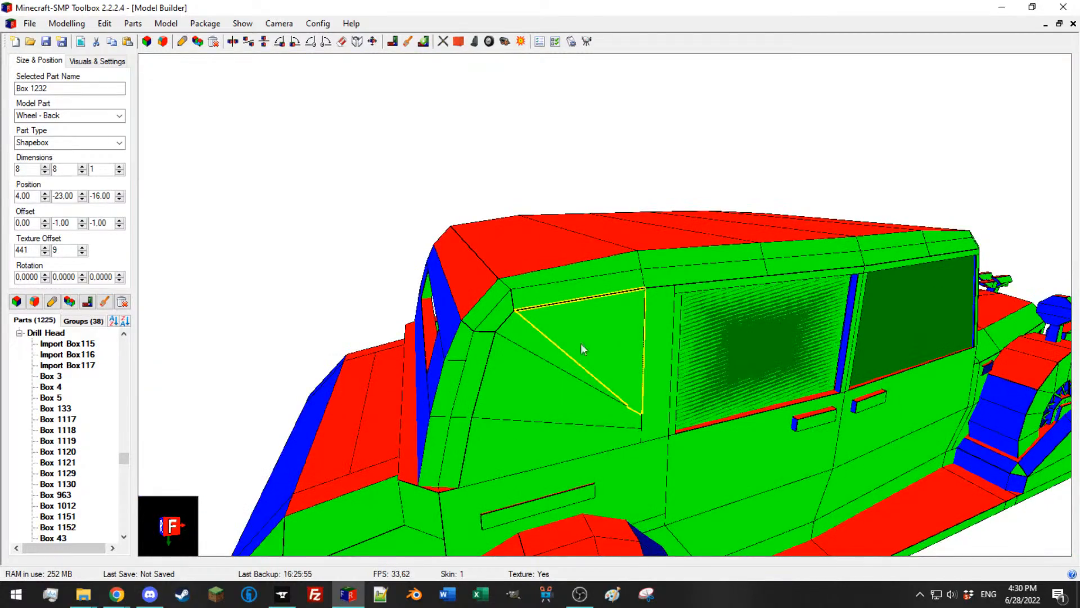
scroll(488, 273, "down", 5)
left_click_drag(487, 273, 590, 331)
scroll(599, 333, "up", 5)
left_click_drag(457, 315, 601, 370)
Step: Set the Z offset of all four side panels to 0 and shift their Z position to -17
left_click(553, 356, "ctrl")
left_click(529, 392, "ctrl")
left_click(506, 441, "ctrl")
left_click(119, 226)
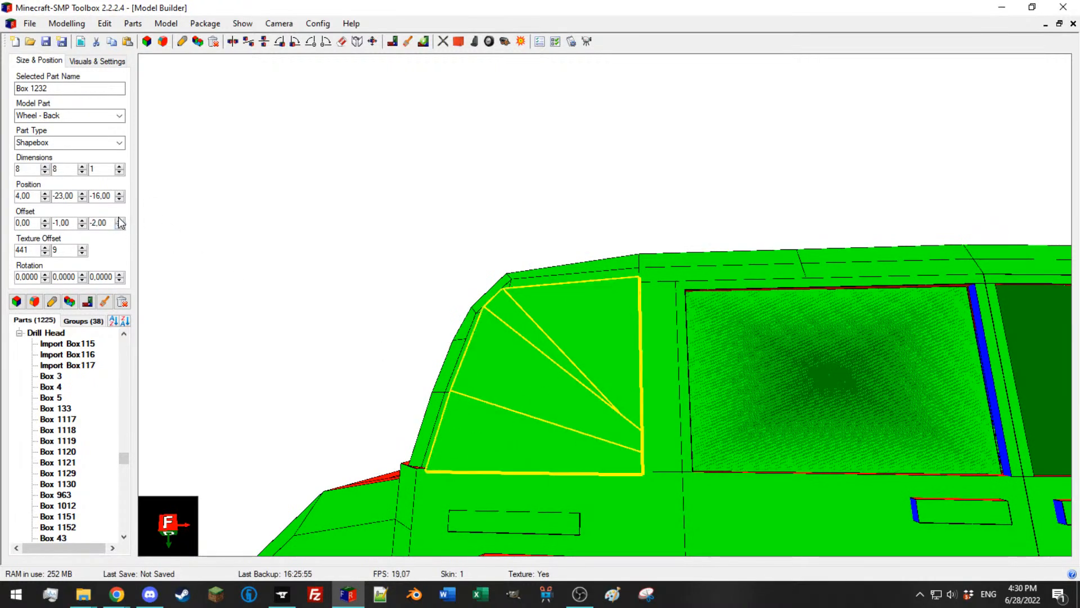
left_click(119, 220)
left_click(119, 220)
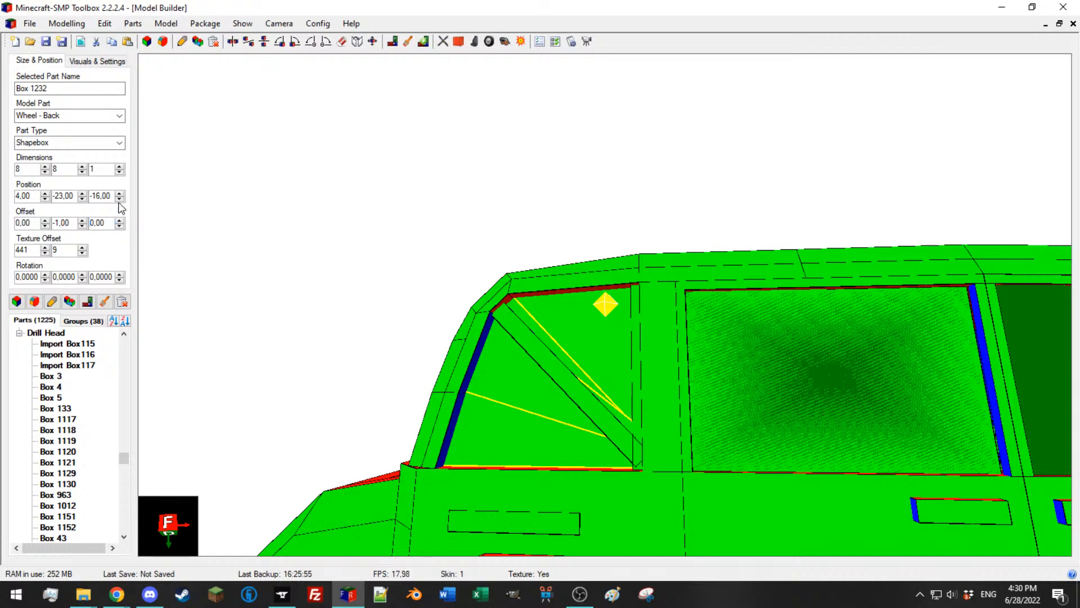
left_click(121, 200)
Step: Select all four side panels and fold their Y offset into their position so the offset is 0
middle_click_drag(647, 329, 674, 354)
left_click(535, 333)
left_click(508, 373)
left_click(522, 417)
left_click(855, 218)
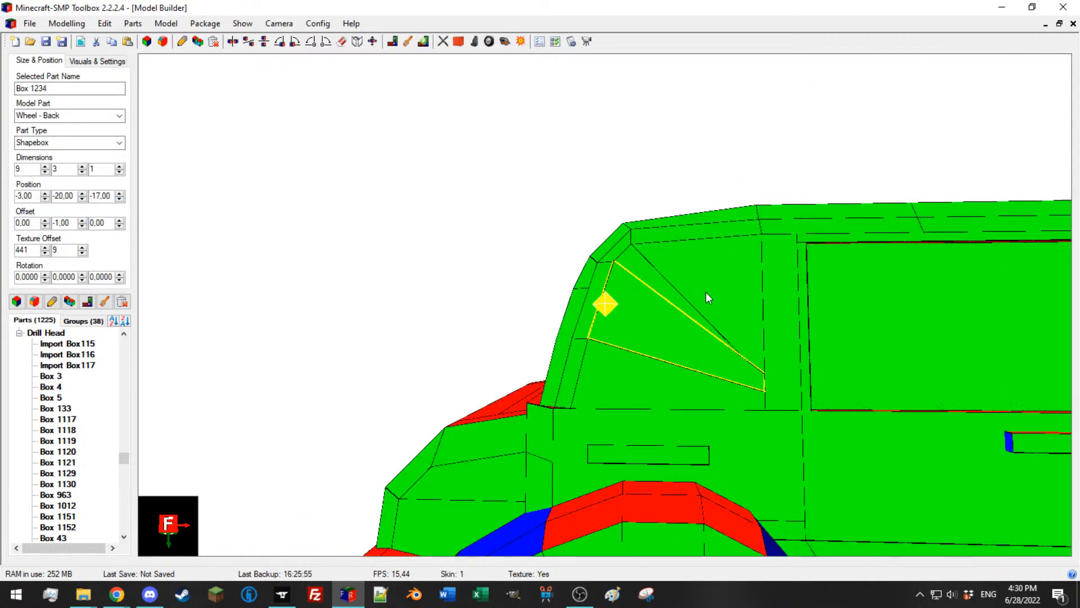
left_click(622, 385, "ctrl")
left_click(654, 272, "ctrl")
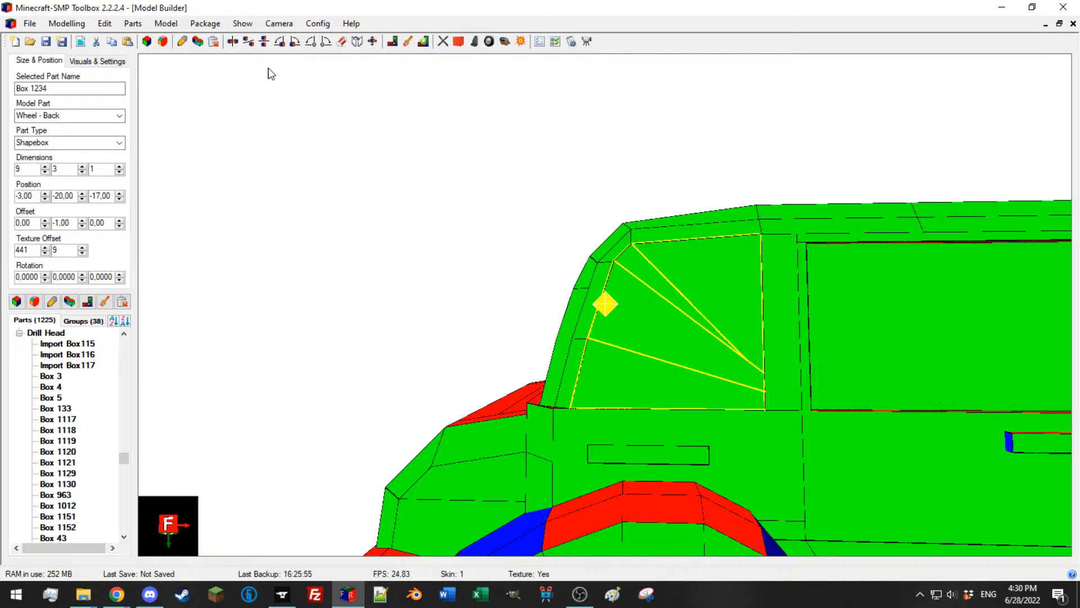
left_click(133, 23)
left_click(186, 68)
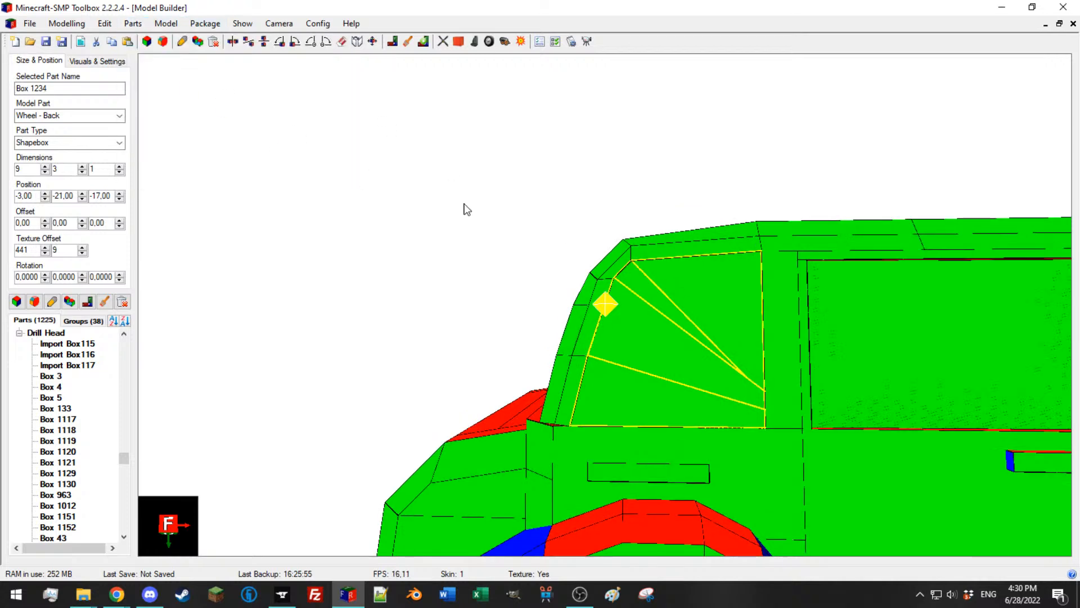
Step: Set the large triangular panel's X offset to -2 and its X position to 6
left_click(708, 282)
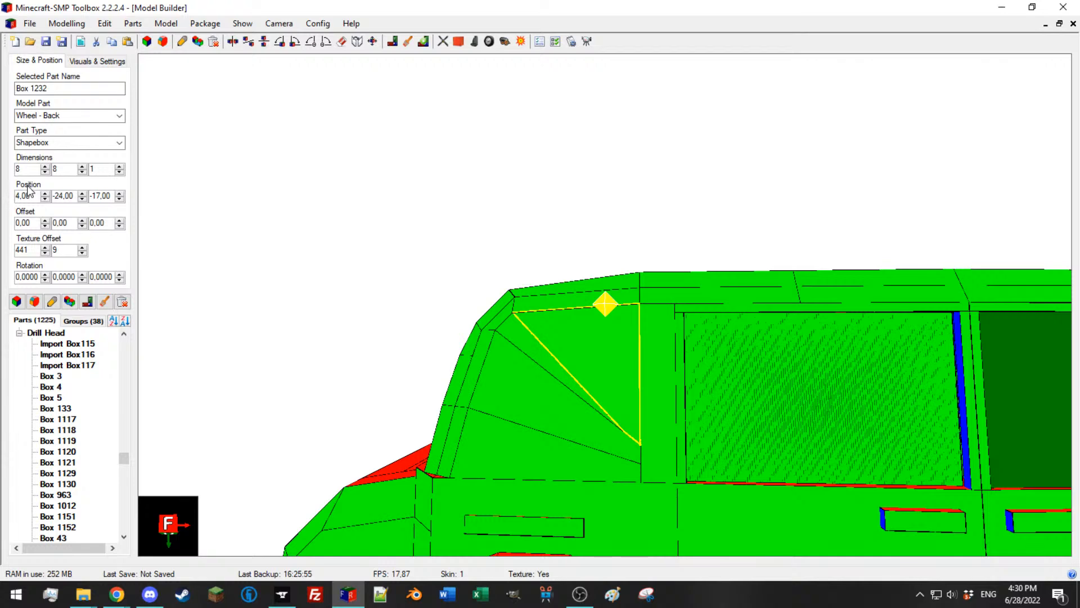
left_click(45, 220)
left_click(45, 220)
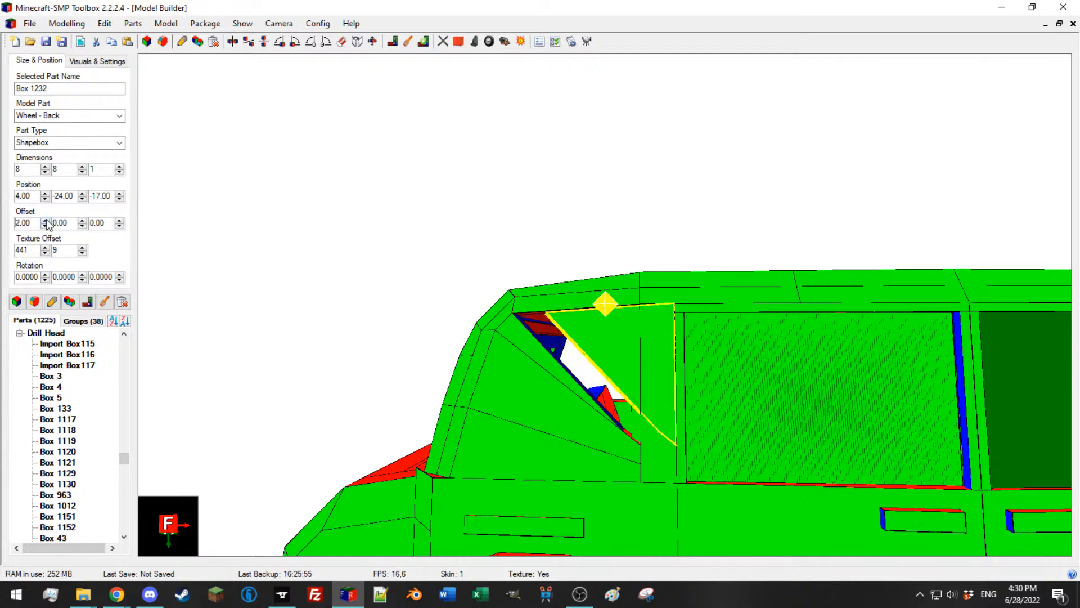
left_click(45, 226)
left_click(45, 225)
left_click(46, 226)
left_click(46, 226)
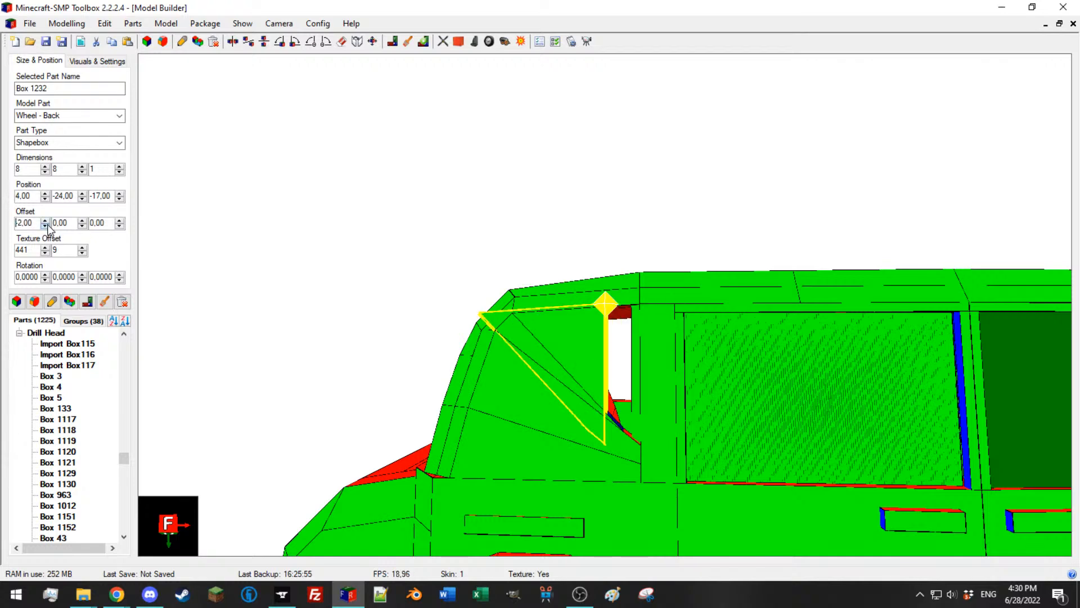
left_click(47, 193)
left_click(47, 192)
Step: Set the large triangular panel's Y position to -14 and its Y offset to -10
scroll(71, 196, "up", 3)
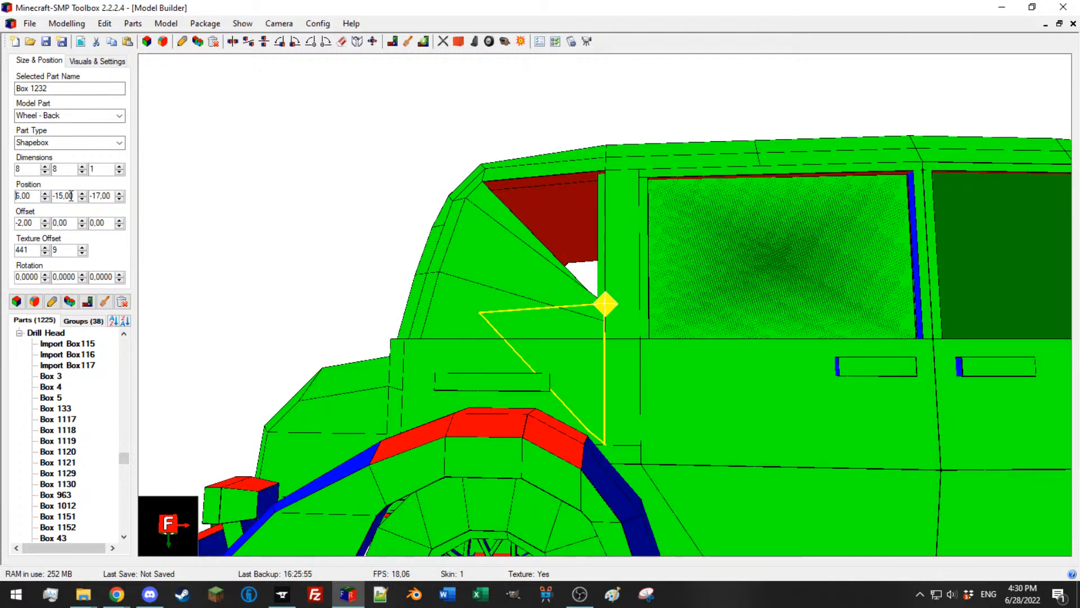
left_click(82, 193)
left_click(84, 226)
left_click(84, 226)
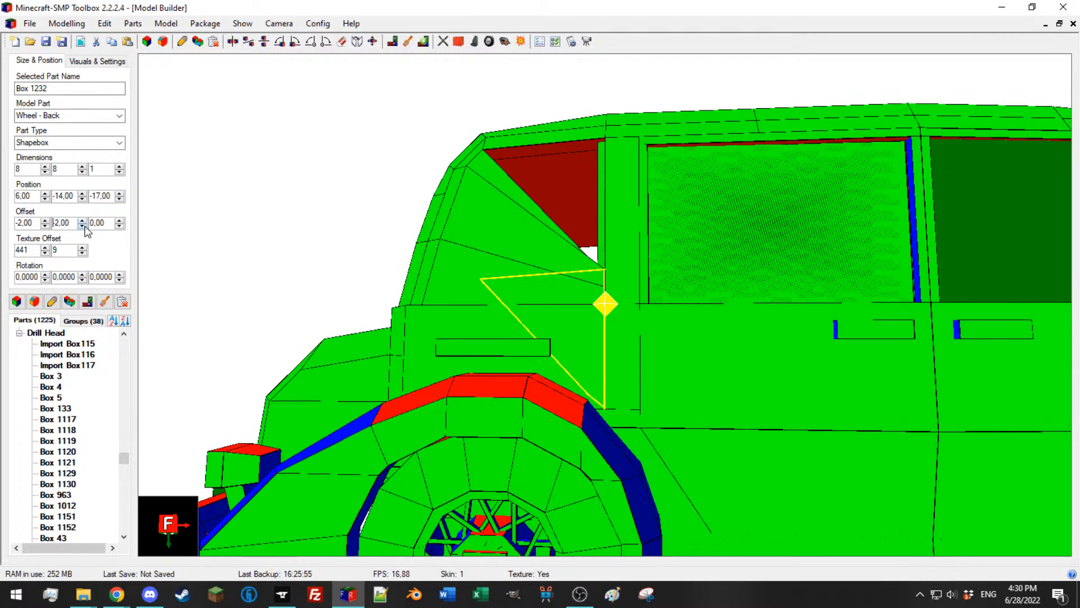
left_click(84, 226)
left_click(85, 225)
left_click(84, 225)
left_click(85, 226)
left_click(85, 225)
left_click(85, 226)
left_click(85, 226)
left_click(85, 226)
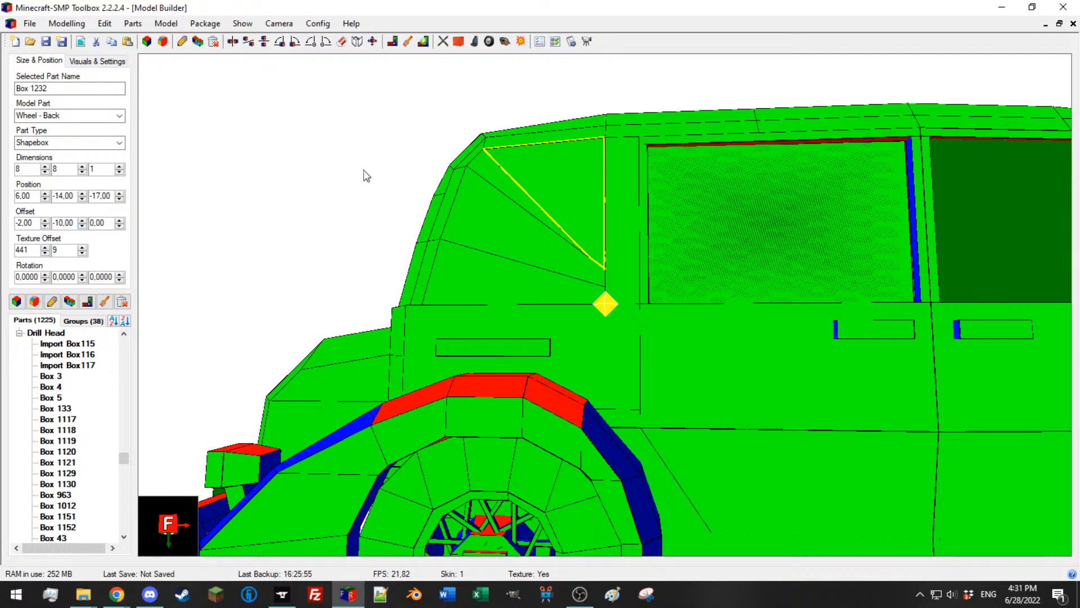
Step: Set the narrow filler triangle's X position to 6 and its X offset to -2
left_click(499, 177)
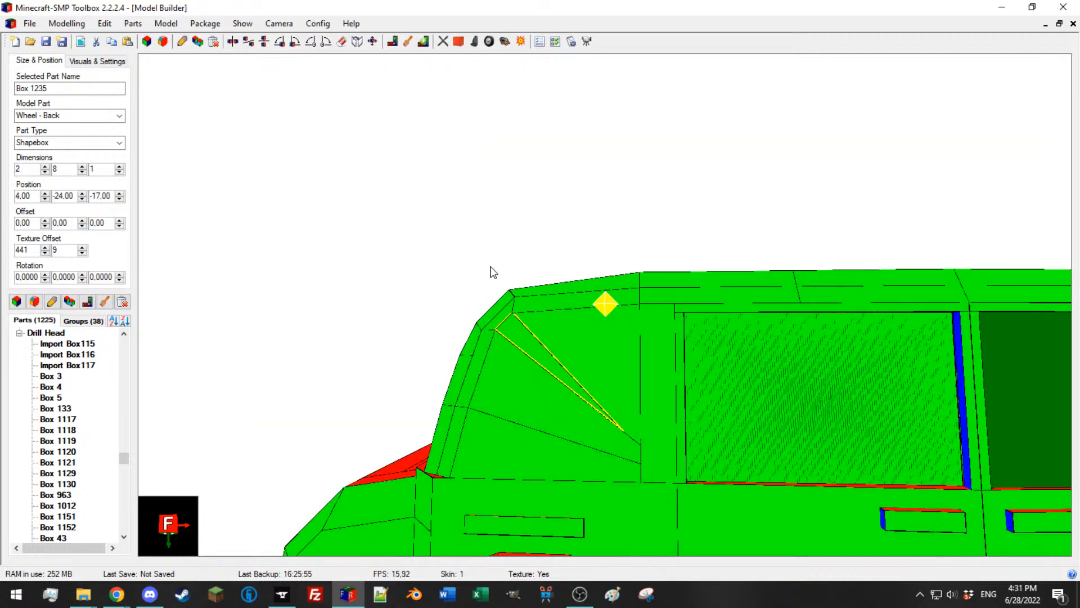
left_click(47, 192)
left_click(45, 226)
left_click(45, 226)
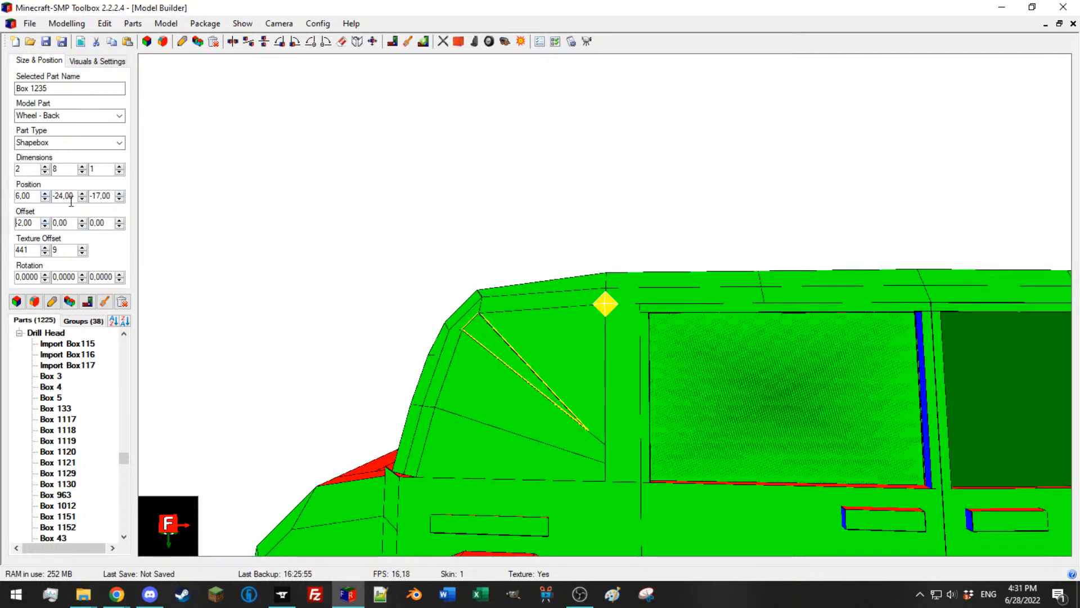
Step: Set the narrow filler triangle's Y position to -16 and its Y offset to -8
left_click(81, 193)
left_click(83, 194)
left_click(82, 194)
left_click(83, 193)
left_click(83, 193)
left_click(82, 194)
left_click(83, 194)
left_click(83, 194)
left_click(82, 225)
left_click(82, 225)
left_click(82, 226)
left_click(82, 226)
left_click(82, 225)
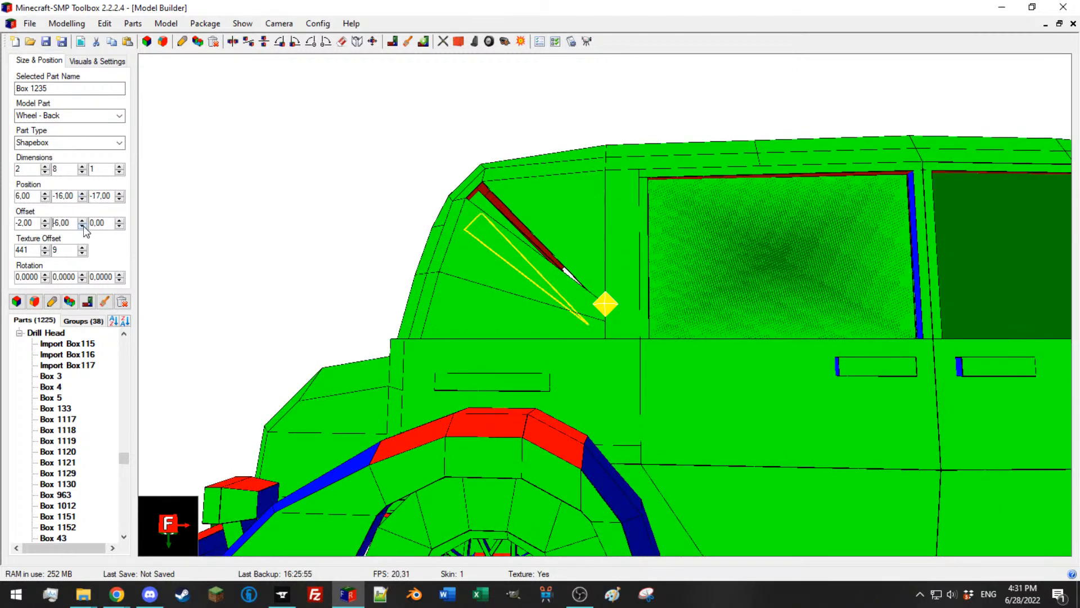
left_click(82, 226)
left_click(82, 226)
left_click(82, 226)
Step: Set the middle side panel's X position to 6 and its X offset to -9
left_click(495, 259)
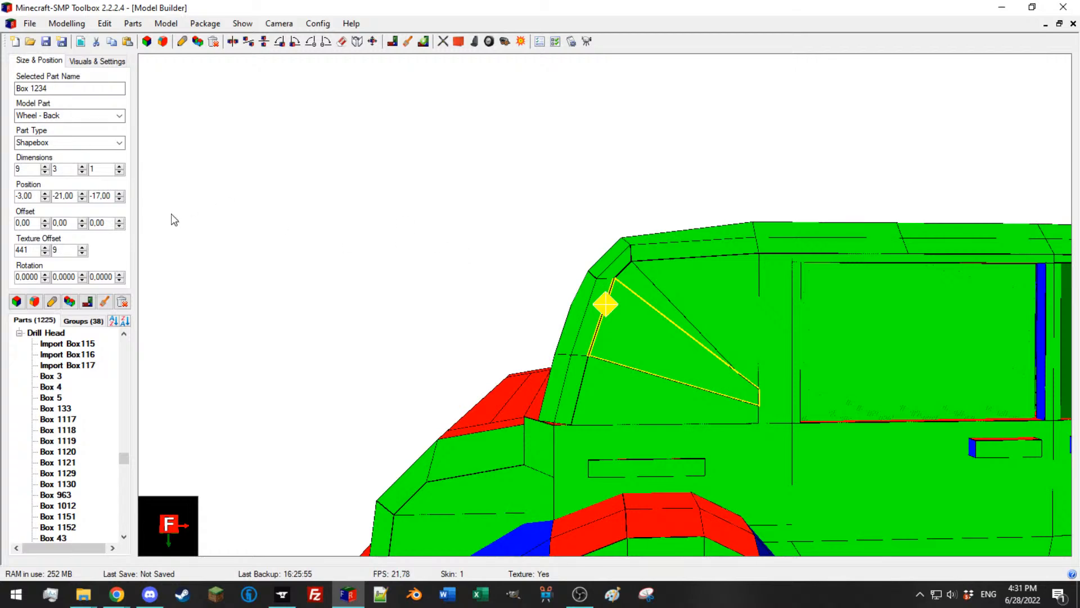
left_click(45, 193)
left_click(45, 193)
left_click(45, 194)
left_click(45, 194)
left_click(45, 193)
left_click(45, 194)
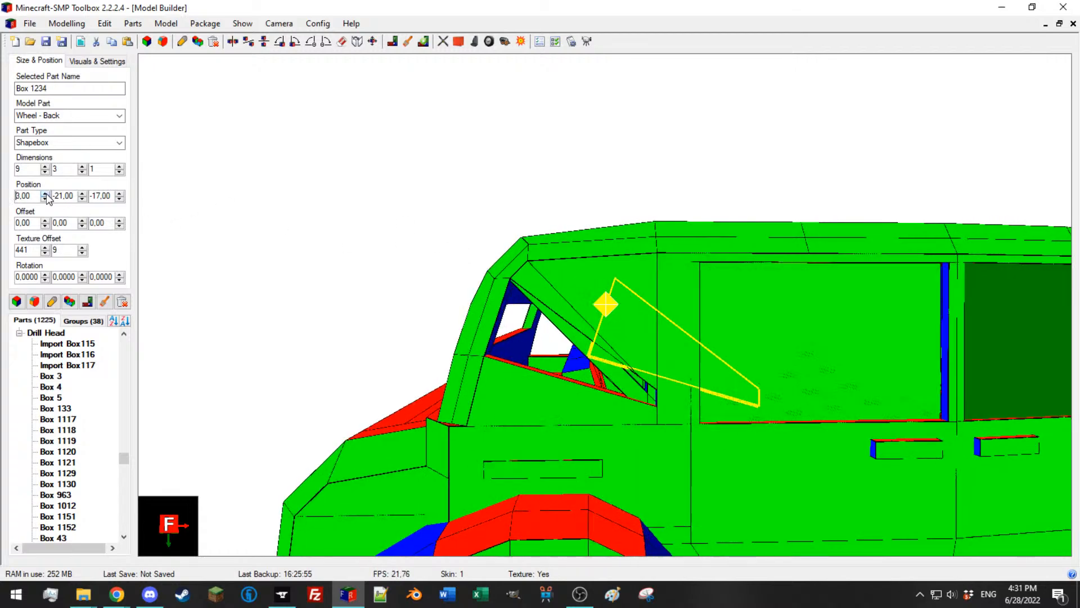
left_click(45, 194)
left_click(45, 194)
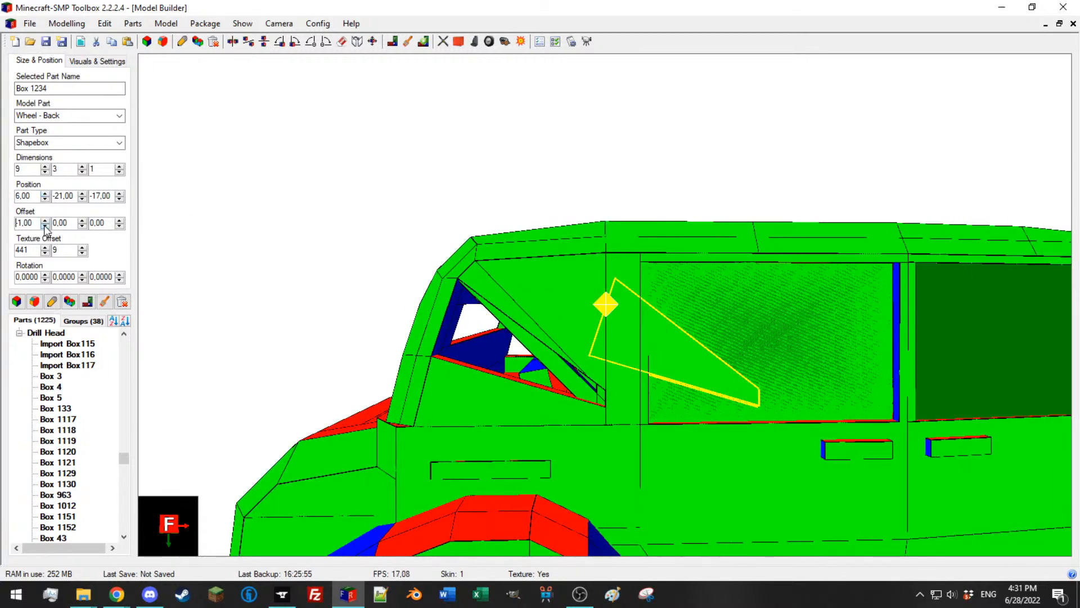
left_click(45, 221)
left_click(45, 220)
left_click(45, 220)
left_click(45, 225)
left_click(45, 226)
left_click(45, 225)
left_click(45, 226)
left_click(45, 226)
left_click(45, 225)
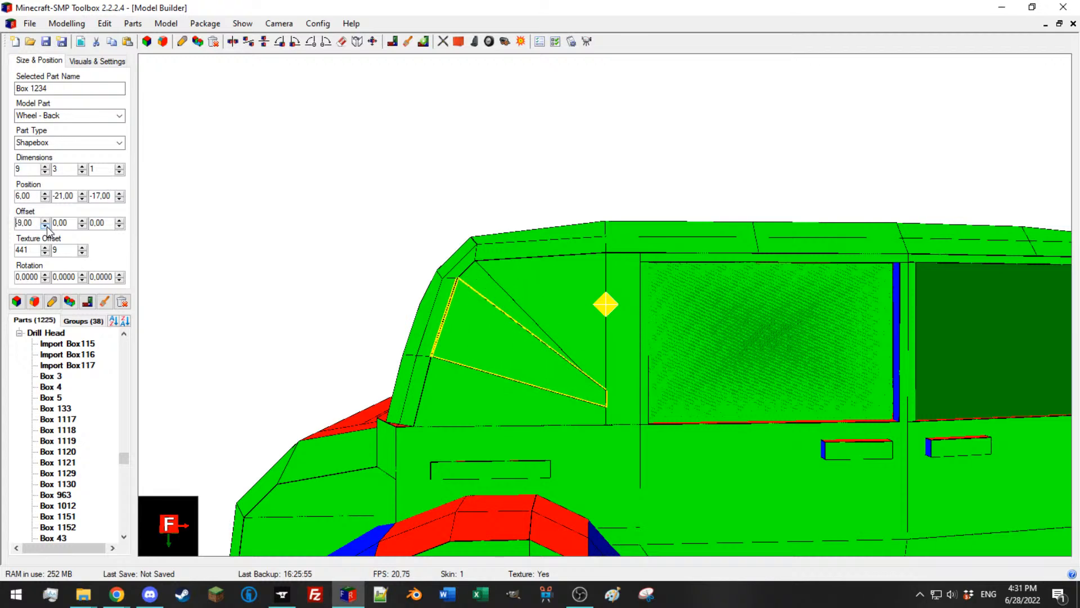
Step: Set the middle side panel's Y position to -16 and its Y offset to -5
left_click(83, 193)
left_click(83, 193)
left_click(83, 193)
left_click(82, 193)
left_click(83, 193)
left_click(83, 193)
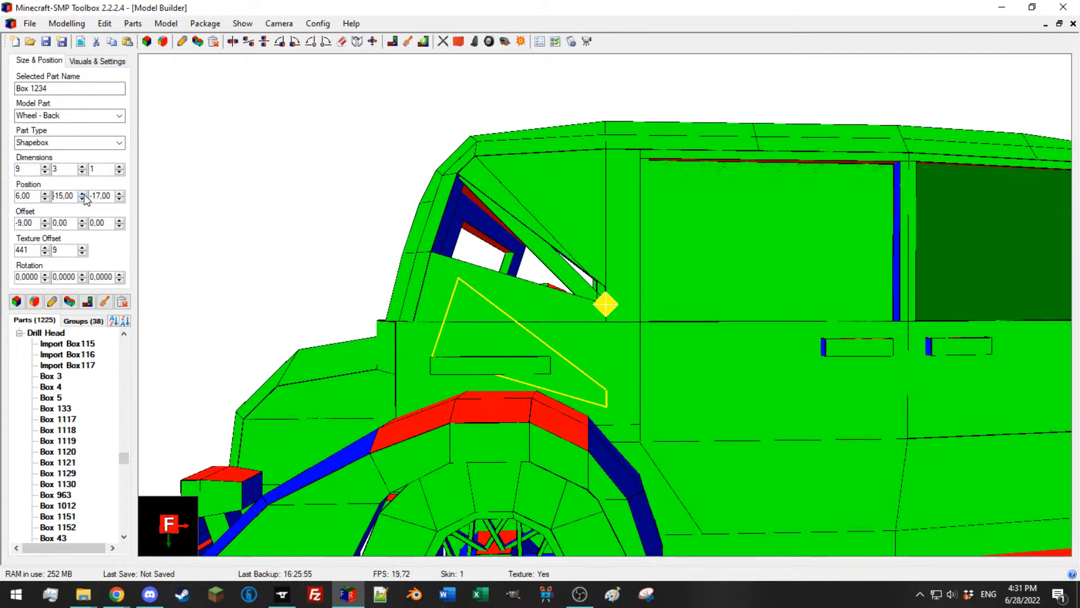
left_click(82, 226)
left_click(82, 225)
left_click(82, 225)
left_click(82, 226)
left_click(82, 226)
left_click(82, 226)
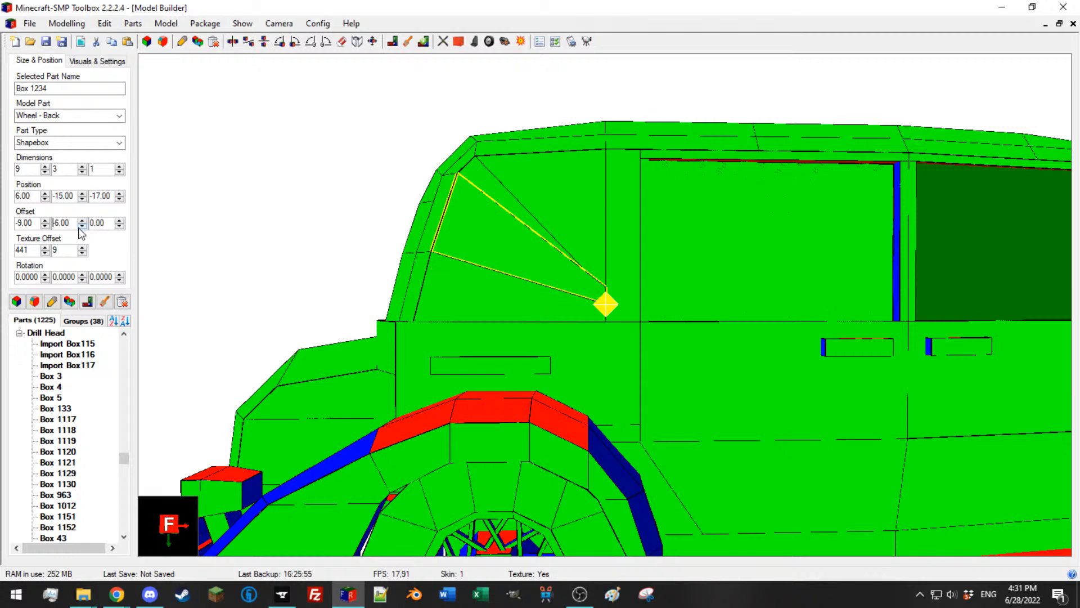
left_click(82, 220)
left_click(83, 198)
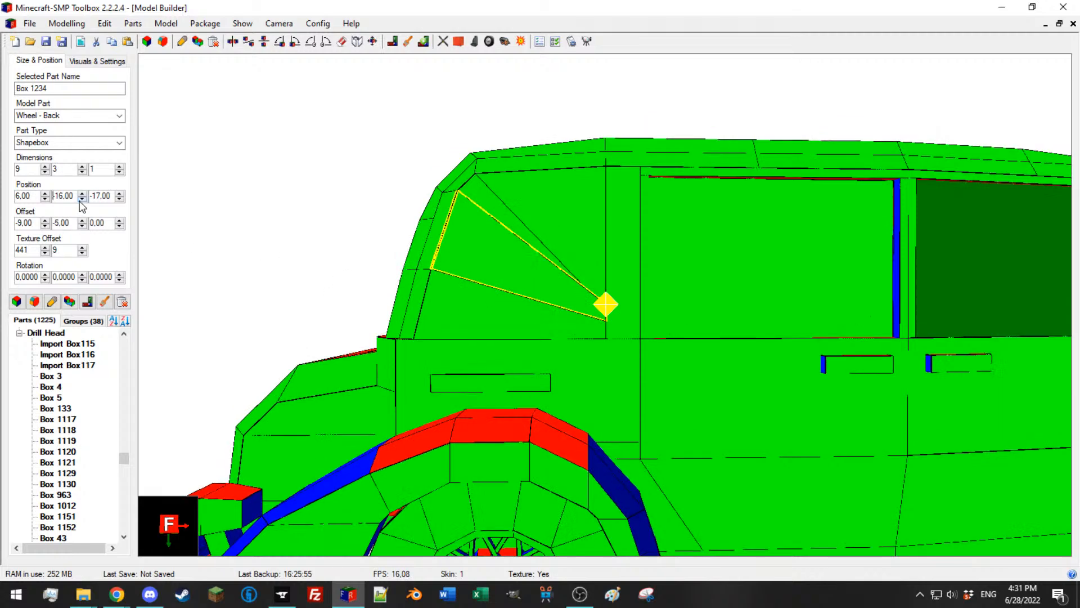
Step: Set the lowest side panel's Y offset to -3 and its Y position to -15
left_click(447, 313)
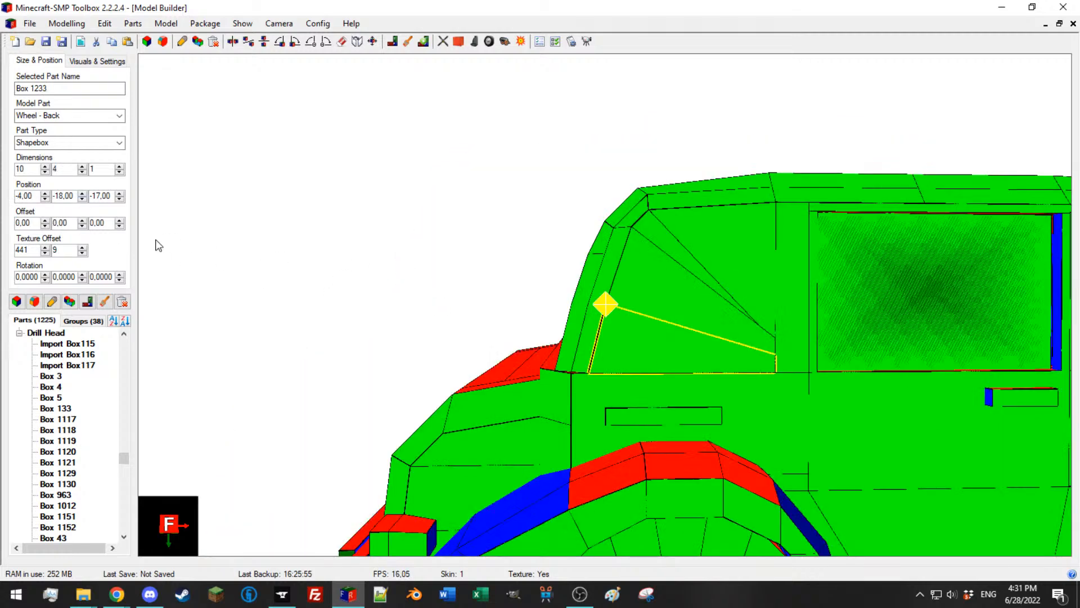
left_click(82, 225)
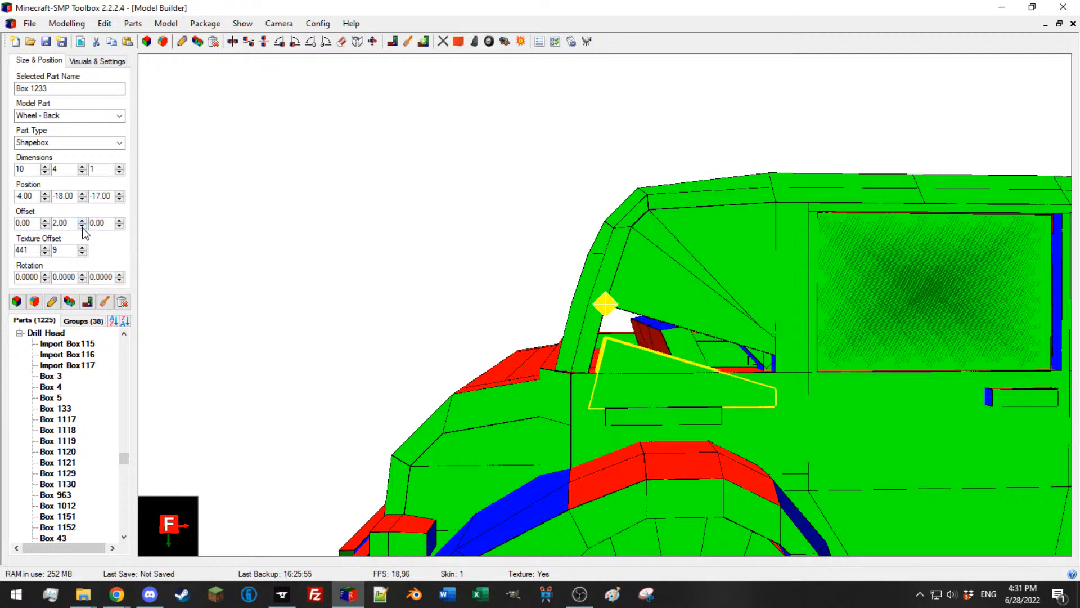
left_click(82, 226)
left_click(82, 226)
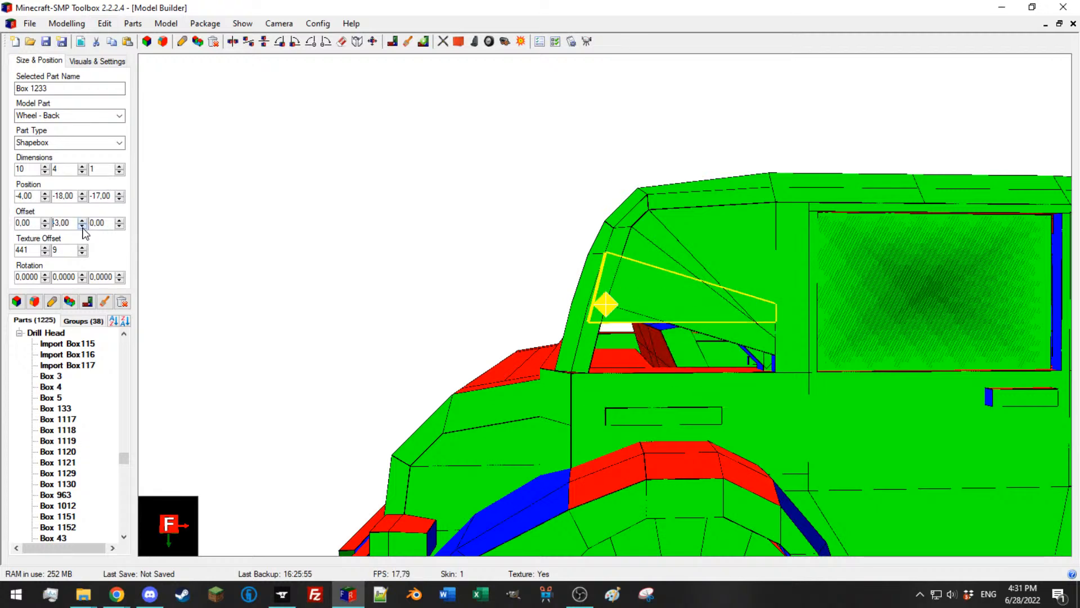
left_click(83, 193)
left_click(83, 193)
left_click(83, 193)
Step: Set the lowest side panel's X offset to -10 and its X position to 6
scroll(36, 224, "down", 12)
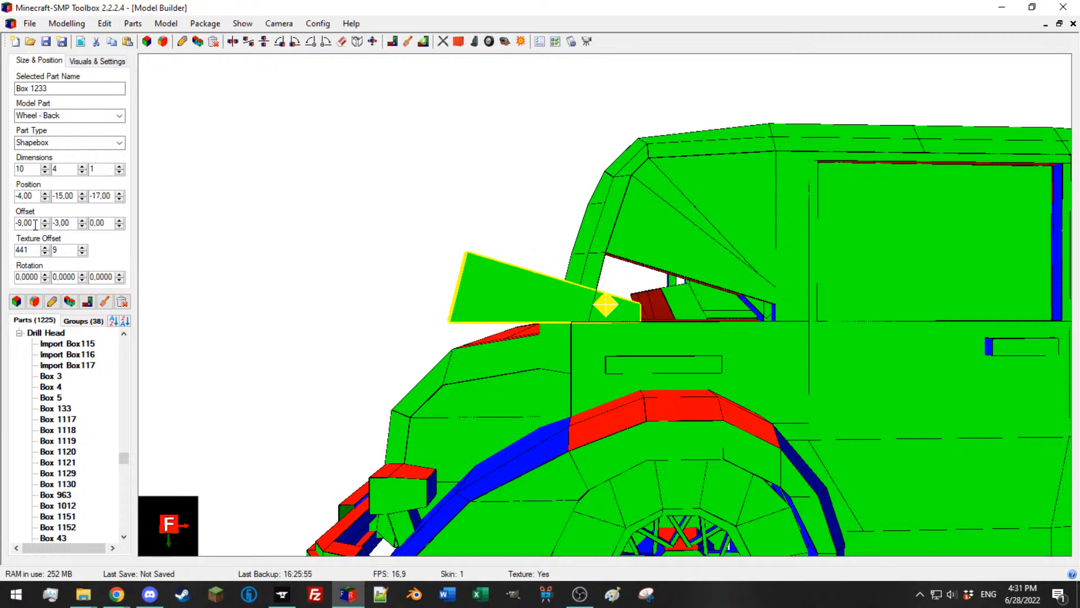
scroll(49, 225, "up", 2)
left_click_drag(35, 197, 15, 192)
type("10")
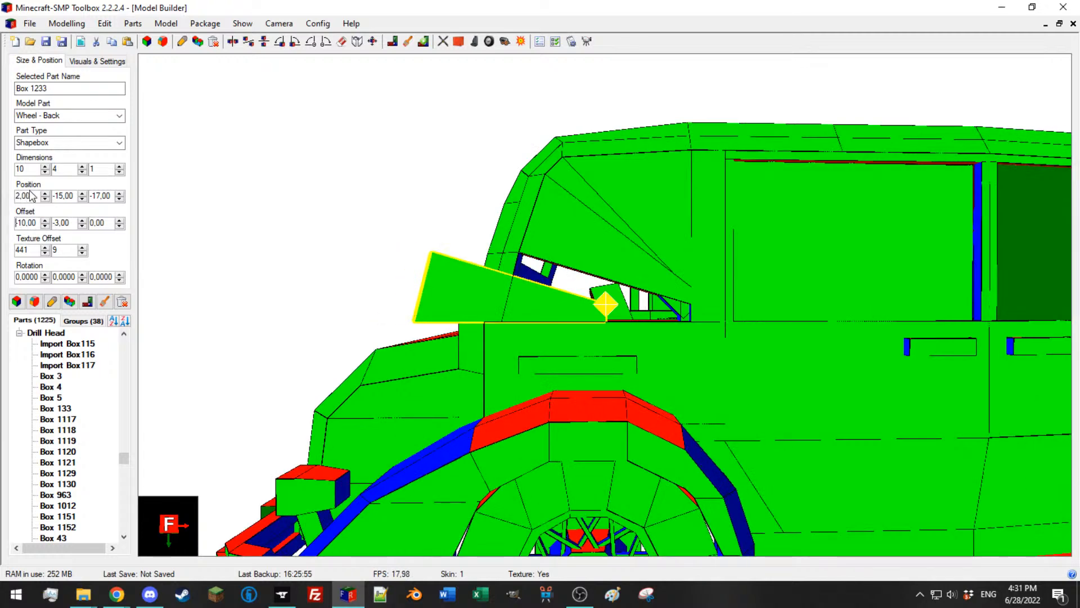
scroll(48, 198, "up", 5)
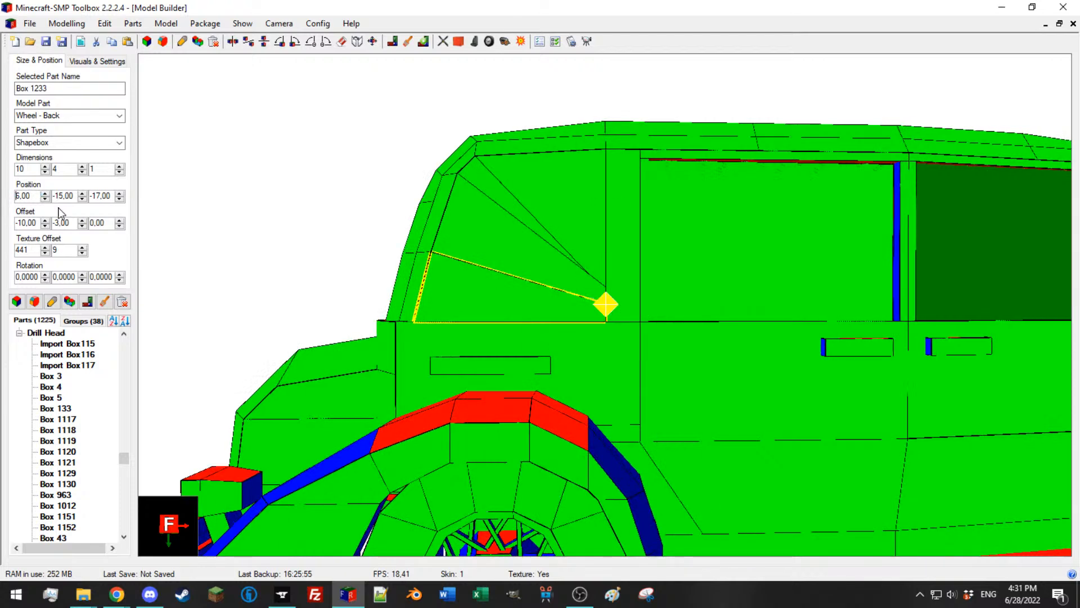
Step: Shift the lowest side panel's pivot to X position 7 and Y position -14, with offsets of -11 and -4
left_click(82, 227)
left_click(82, 194)
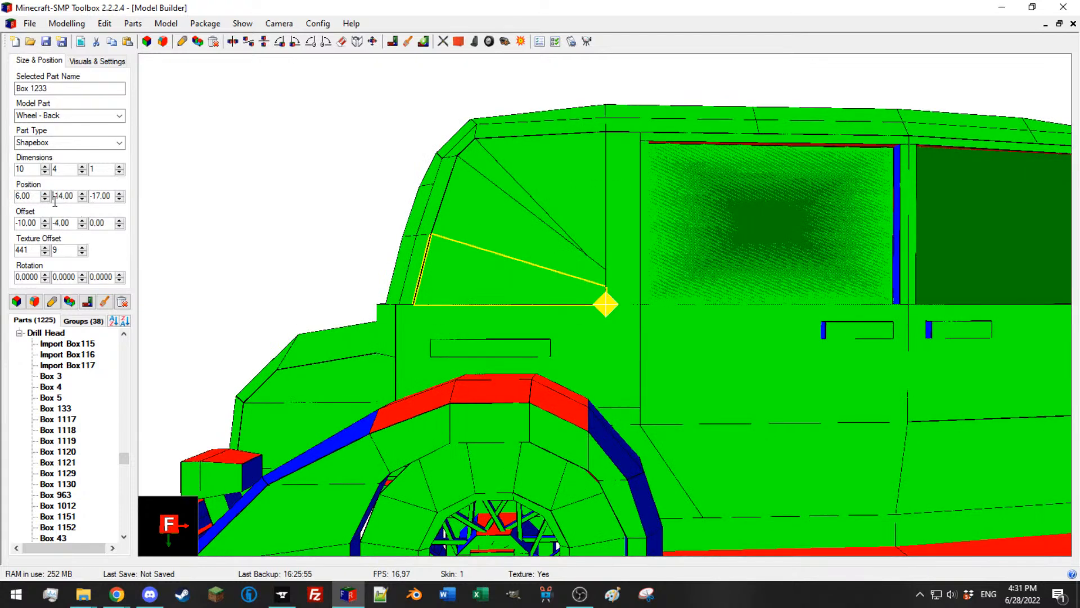
left_click(45, 226)
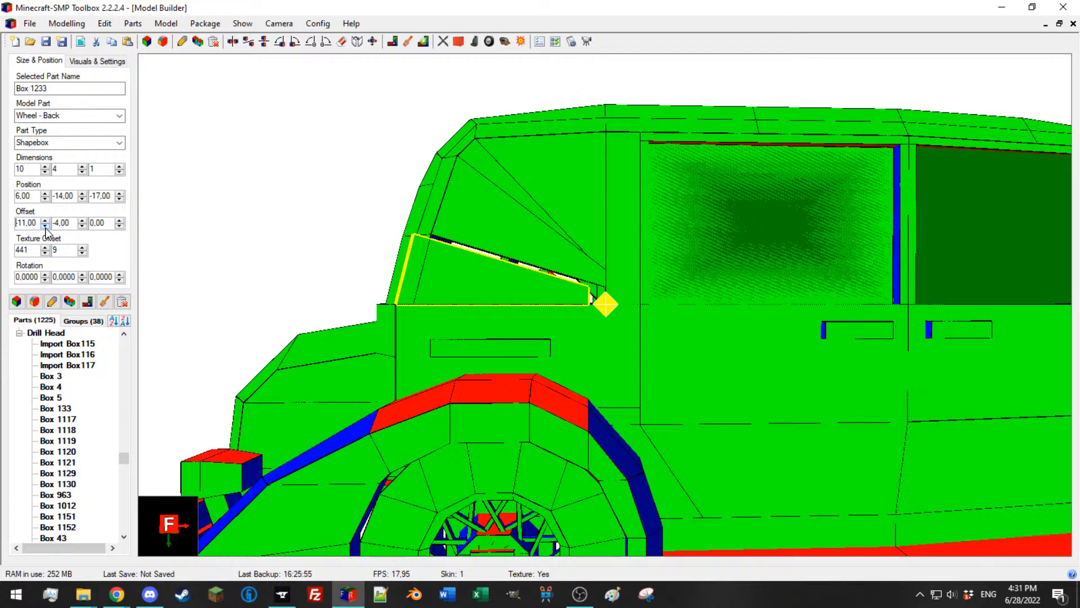
left_click(45, 193)
Step: Test the lowest side panel's pivot by rotating it about Z, and reset the rotation to 0
middle_click_drag(356, 219, 391, 235)
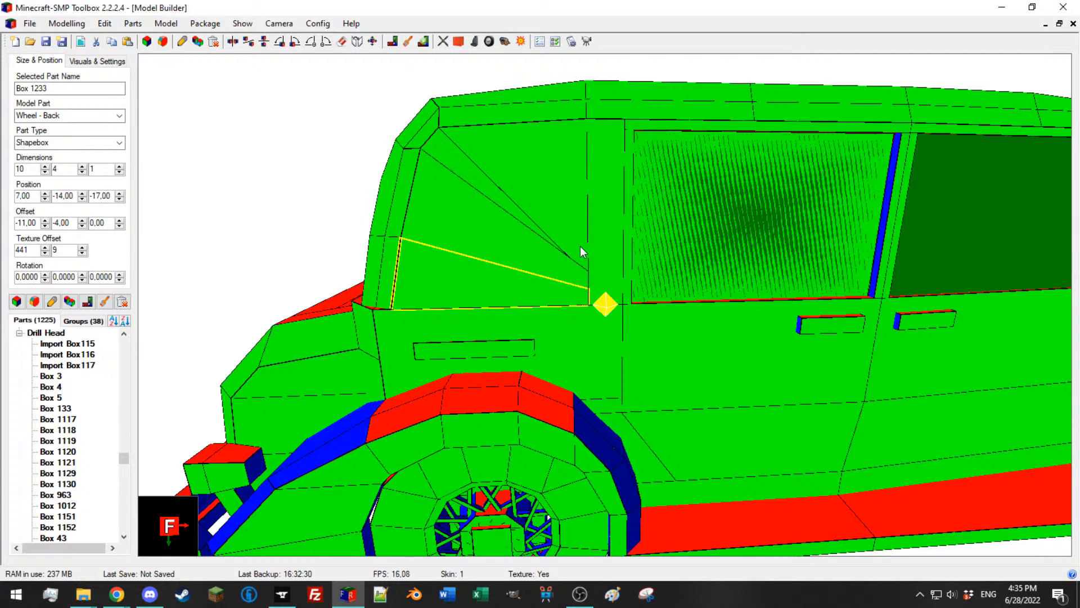
left_click_drag(574, 211, 488, 249)
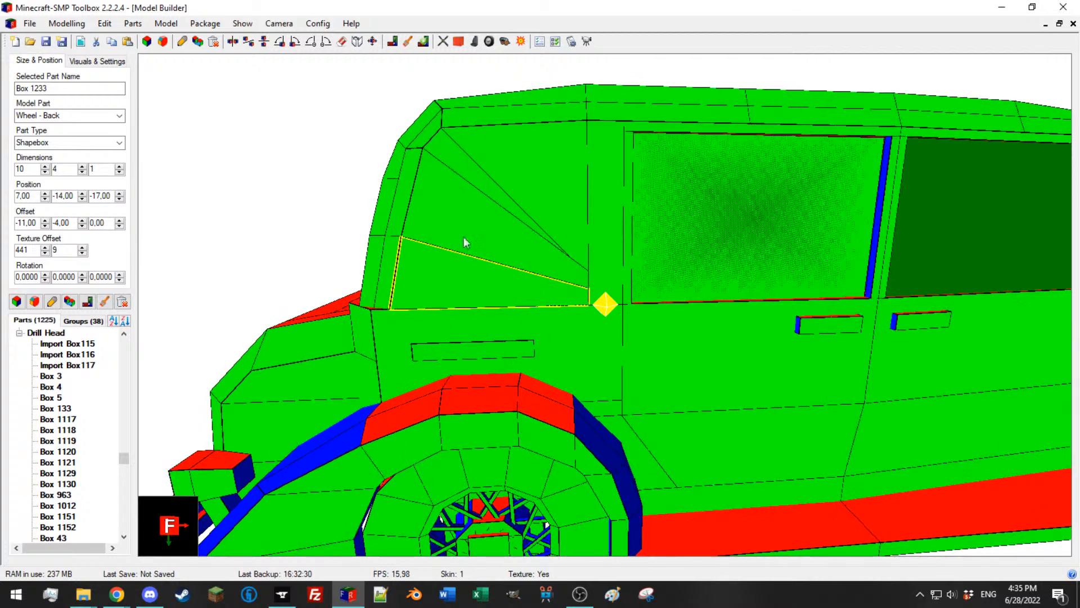
scroll(105, 276, "down", 3)
scroll(105, 276, "up", 9)
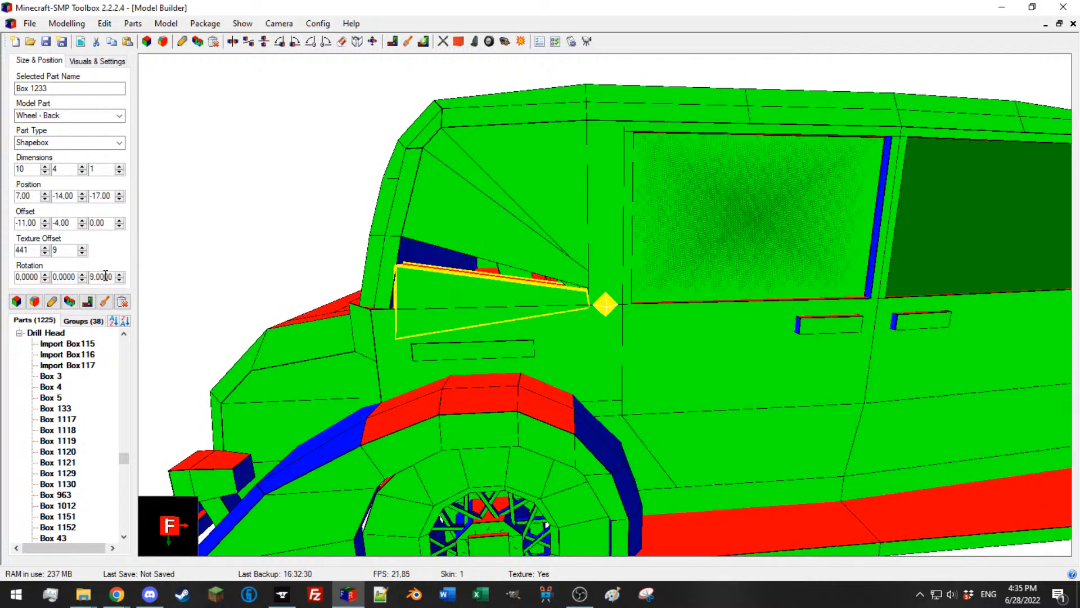
scroll(105, 276, "up", 1)
left_click_drag(107, 276, 77, 268)
type("0")
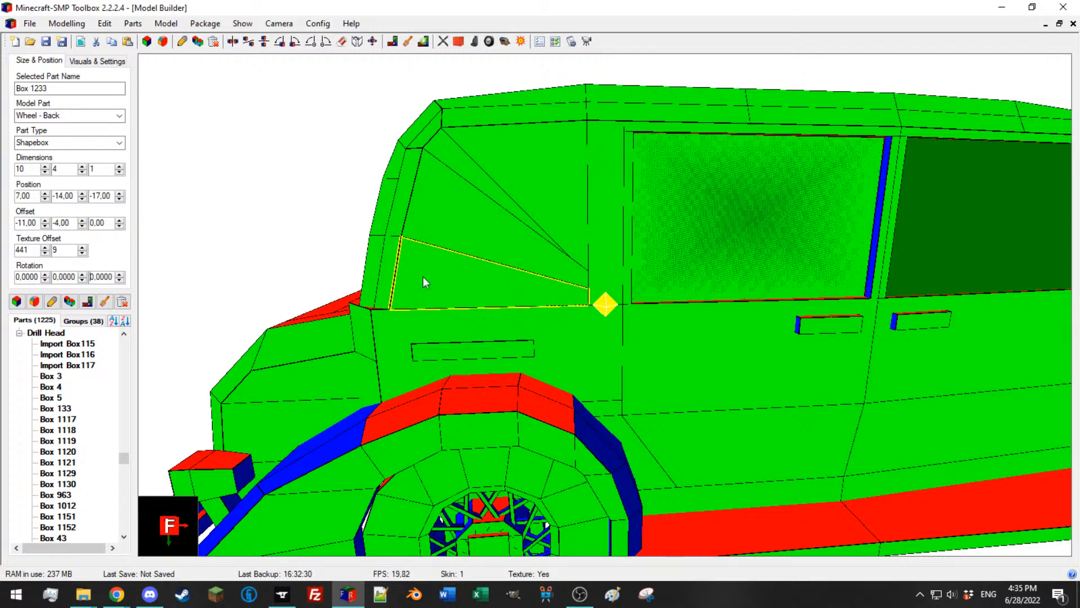
Step: Select the middle side panel, test its folding rotation about Z, and reset the rotation to 0
left_click(419, 225)
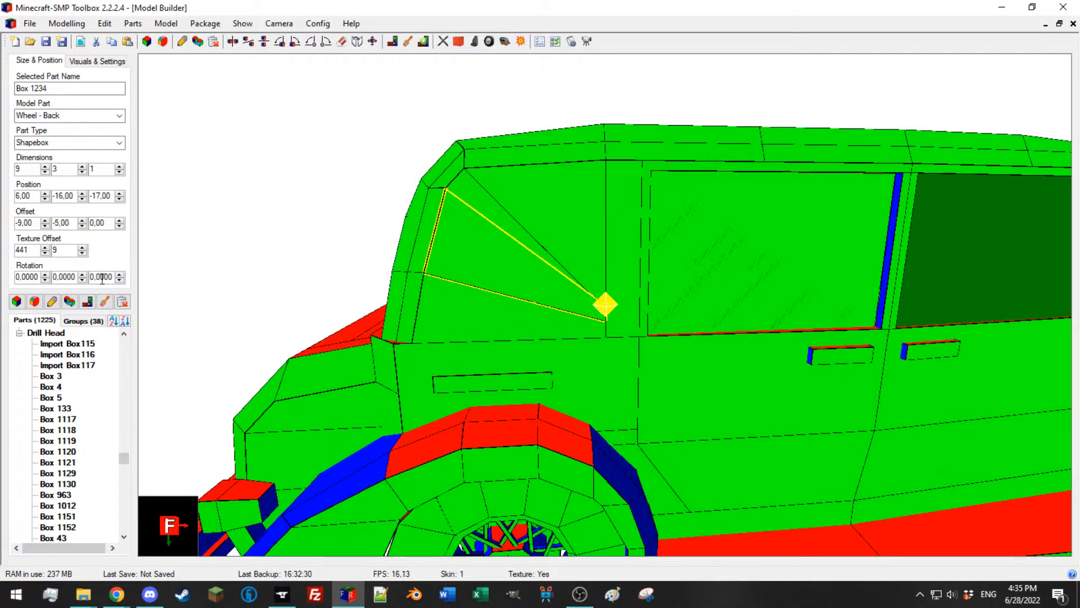
scroll(102, 278, "up", 7)
scroll(102, 278, "down", 2)
left_click_drag(101, 278, 78, 277)
key("BackSpace")
Step: Set the middle side panel's Y offset to -6 and its Y position to -15
left_click(83, 220)
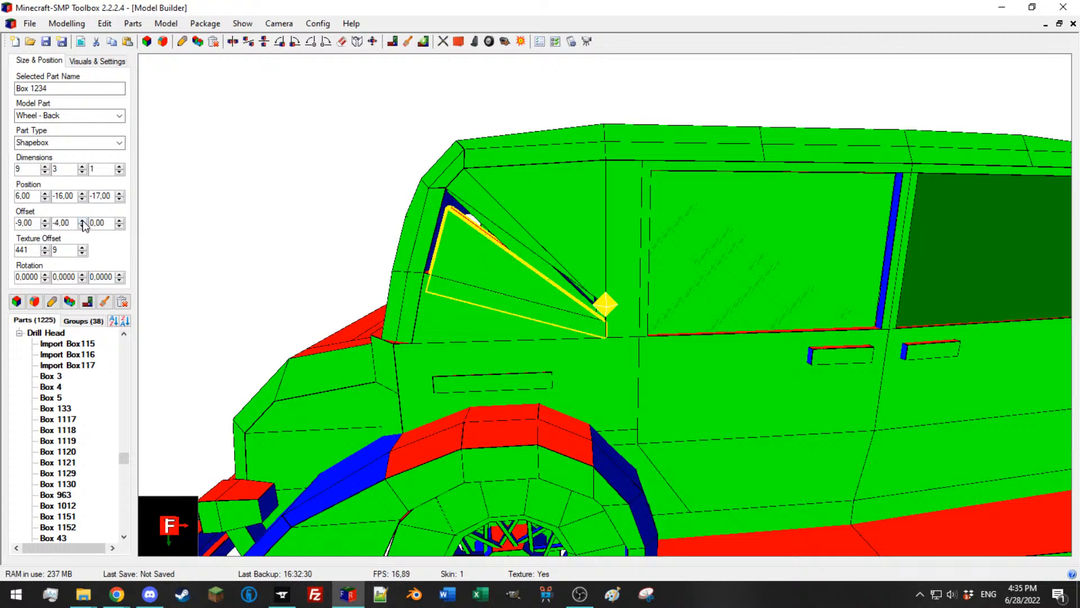
left_click(82, 225)
left_click(82, 225)
left_click(82, 198)
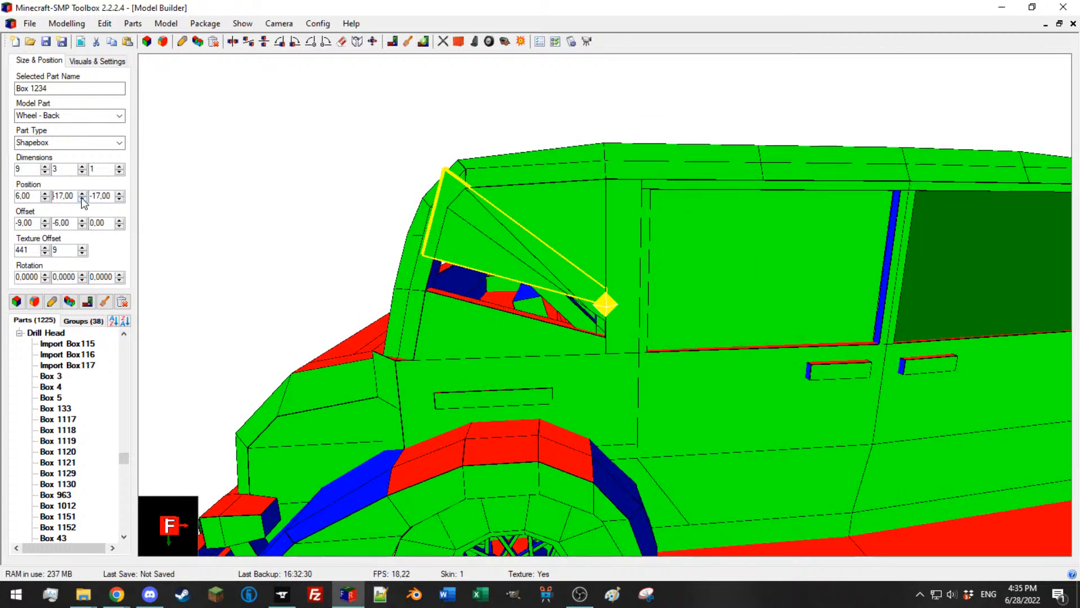
left_click(82, 193)
left_click(82, 193)
Step: Test the middle side panel's new pivot with a Z rotation of 27, and reset the rotation to 0
scroll(94, 279, "down", 4)
scroll(94, 281, "up", 13)
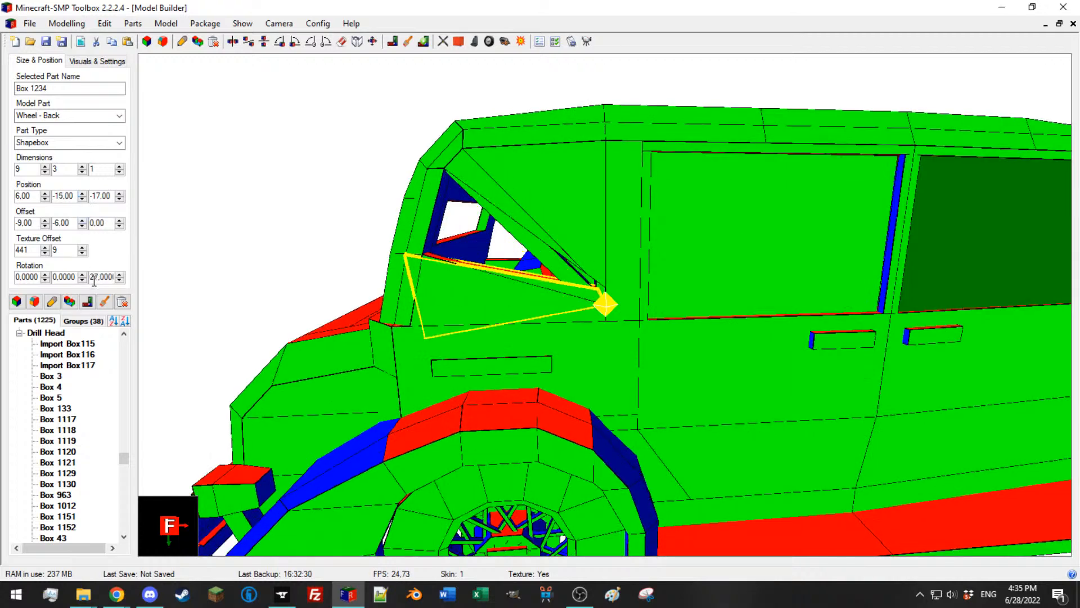
left_click_drag(100, 281, 65, 276)
type("0")
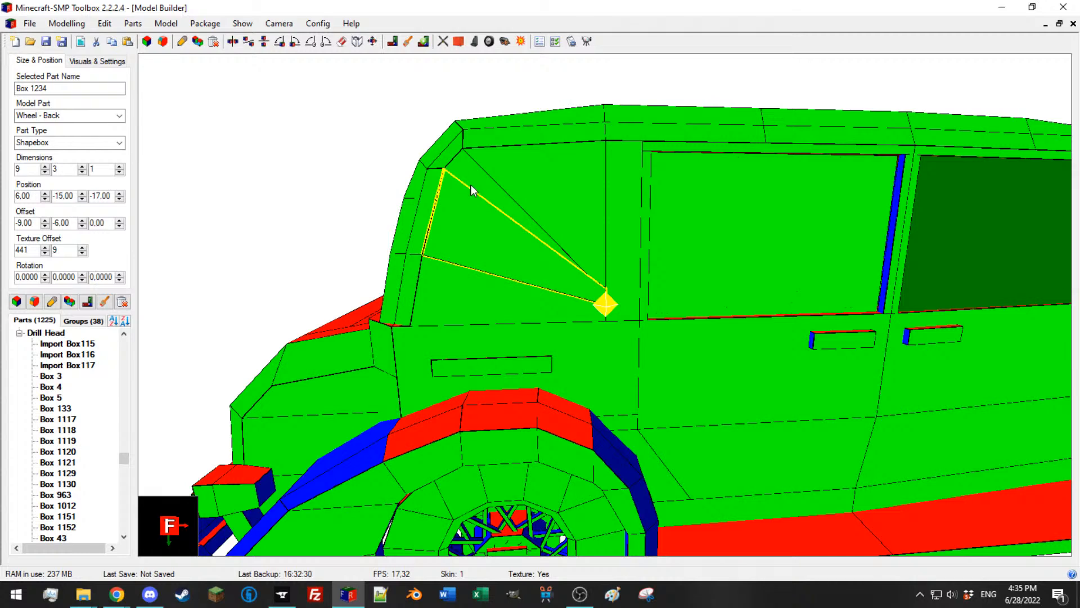
Step: Shift the narrow filler triangle's pivot to X position 7 and Y position -15, with offsets of -3 and -9
left_click(471, 185)
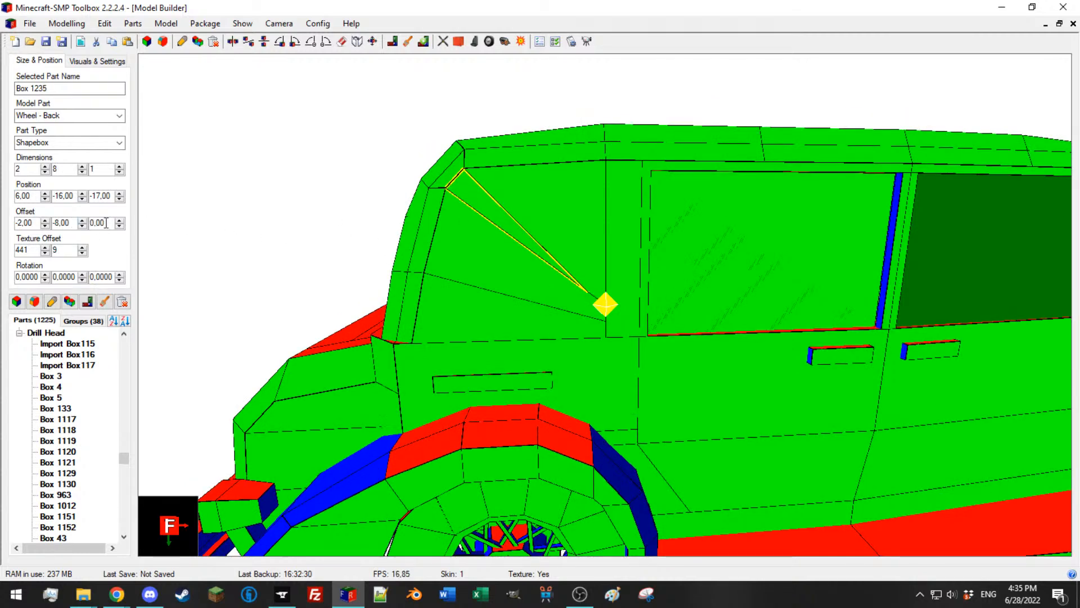
left_click(82, 220)
left_click(83, 227)
left_click(82, 226)
left_click(83, 194)
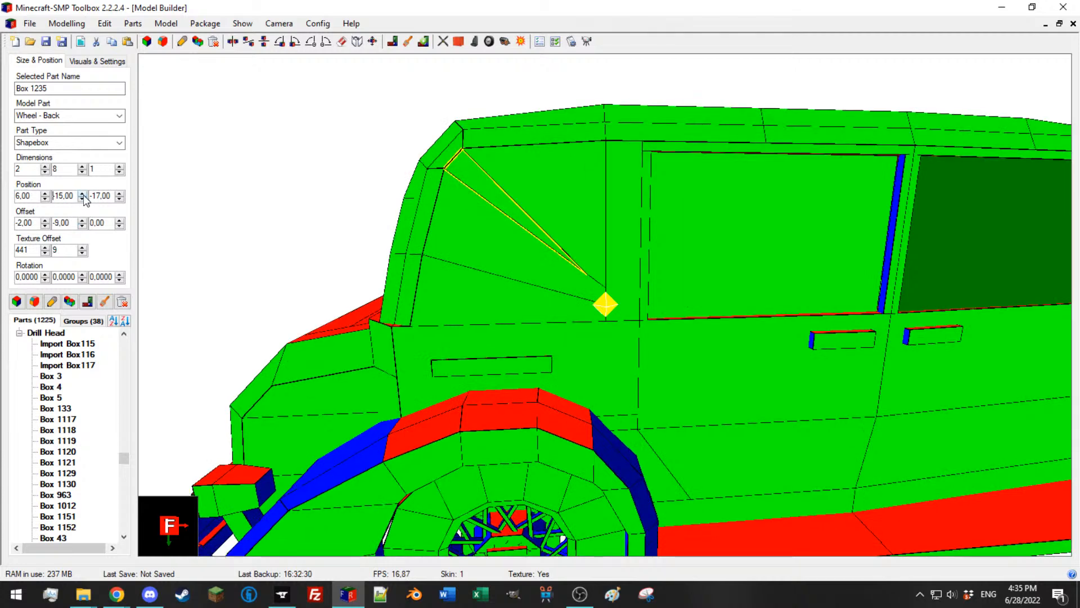
left_click(45, 226)
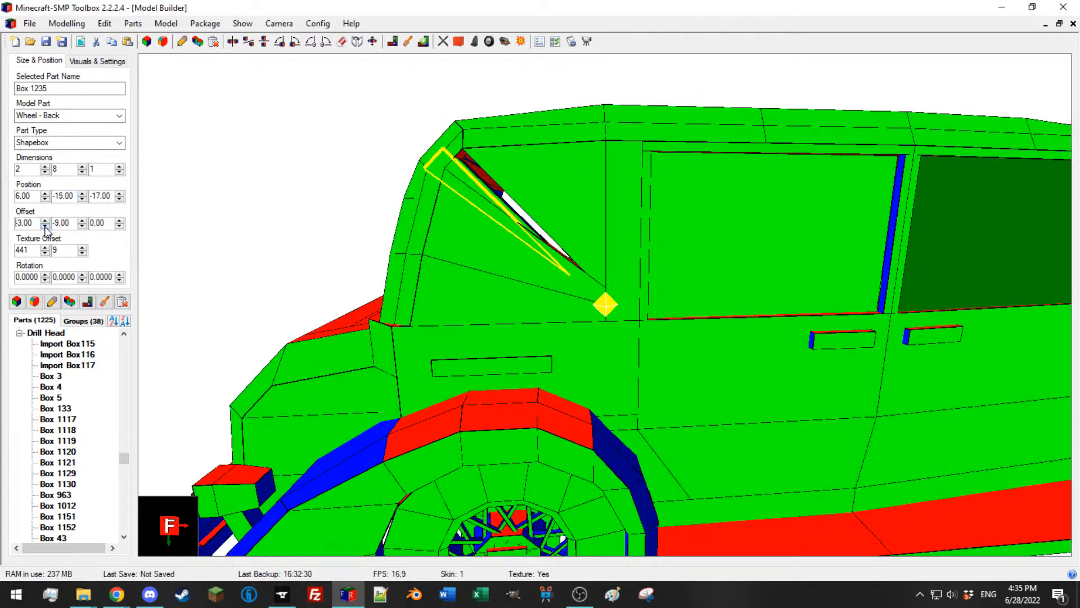
left_click(45, 193)
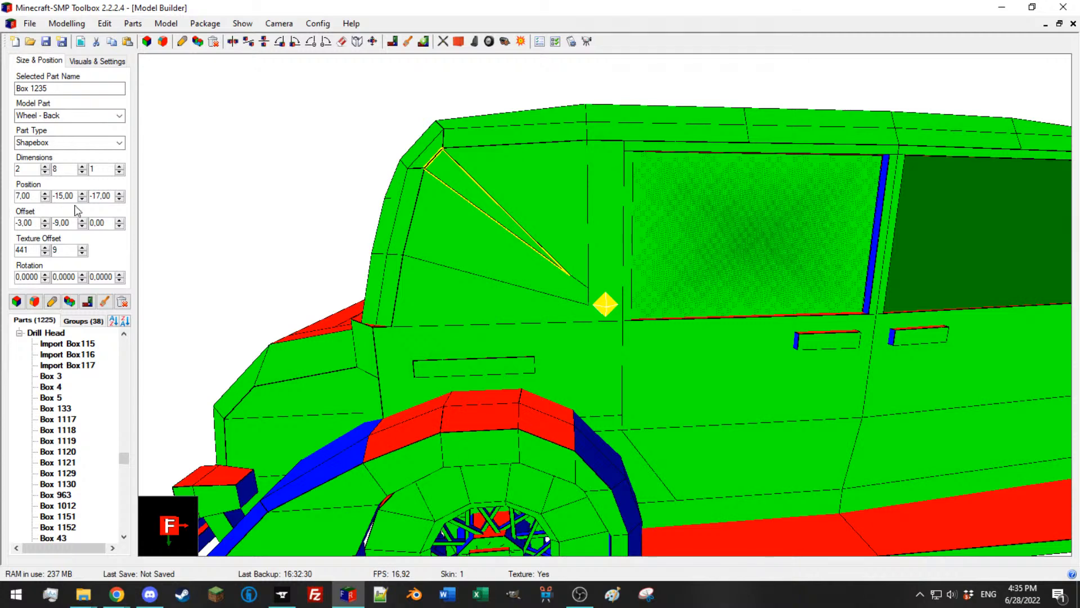
Step: Test the narrow filler triangle's folding rotation about Z from its new pivot
scroll(101, 276, "down", 4)
scroll(101, 276, "up", 14)
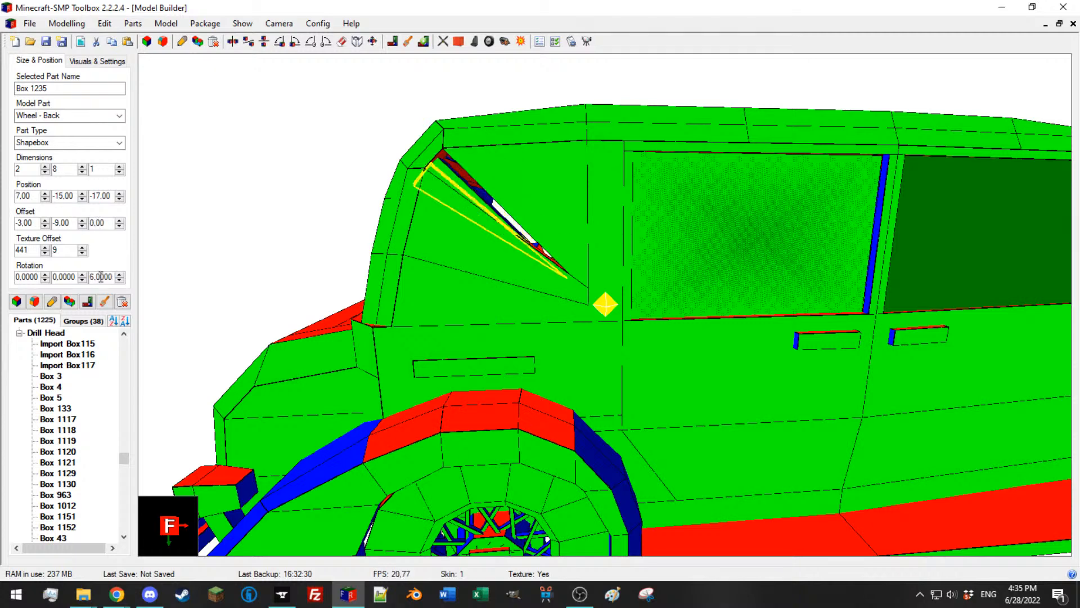
scroll(101, 277, "up", 9)
scroll(102, 277, "up", 6)
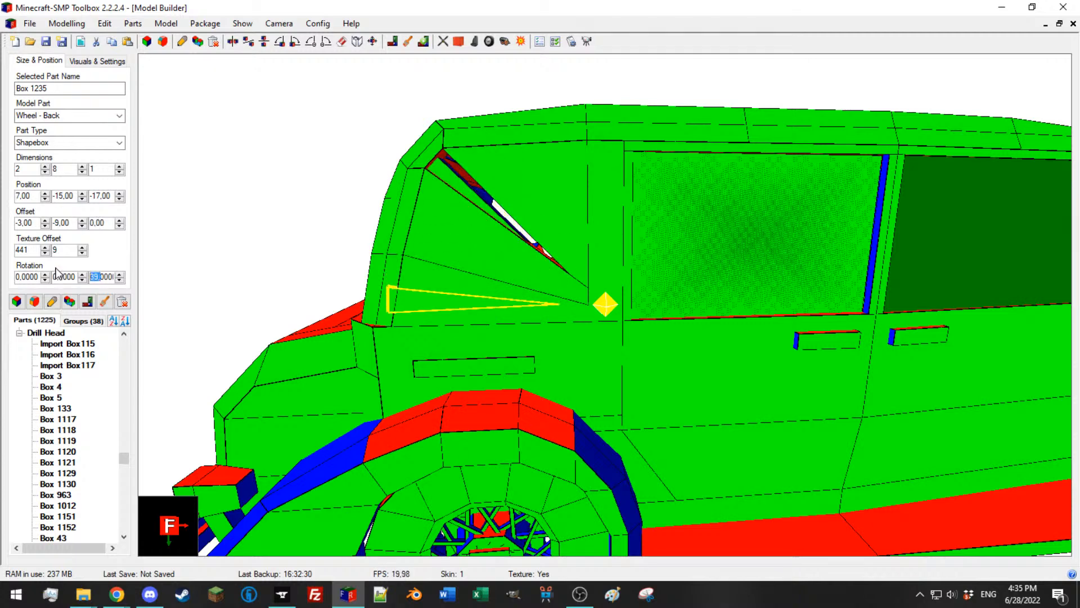
Step: Test the large triangular panel's pivot with a Z rotation of 54, and reset the rotation to 0
left_click(513, 211)
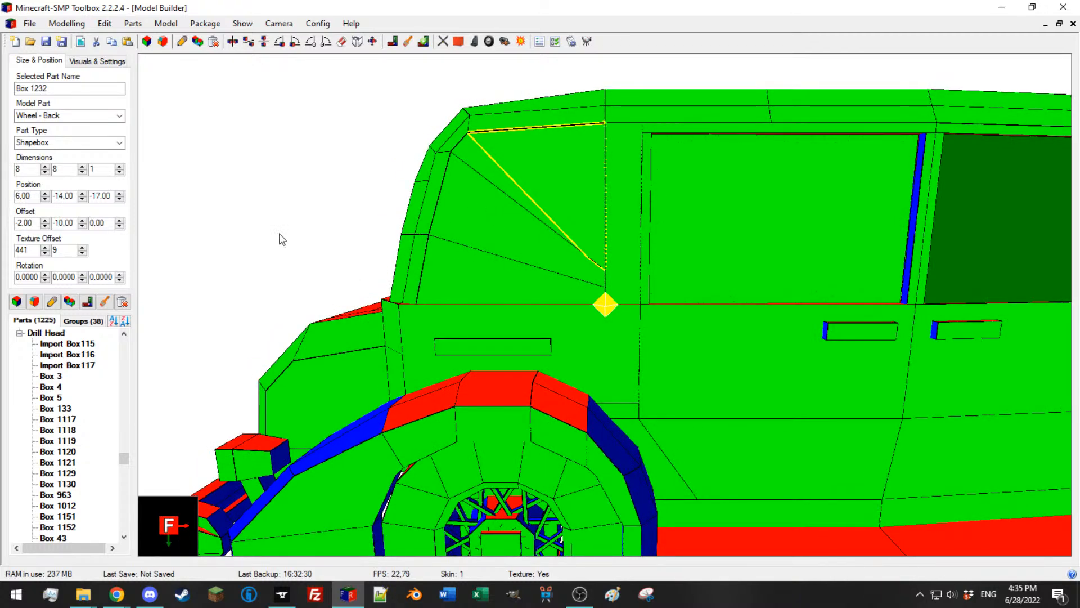
scroll(99, 275, "up", 3)
scroll(99, 276, "up", 20)
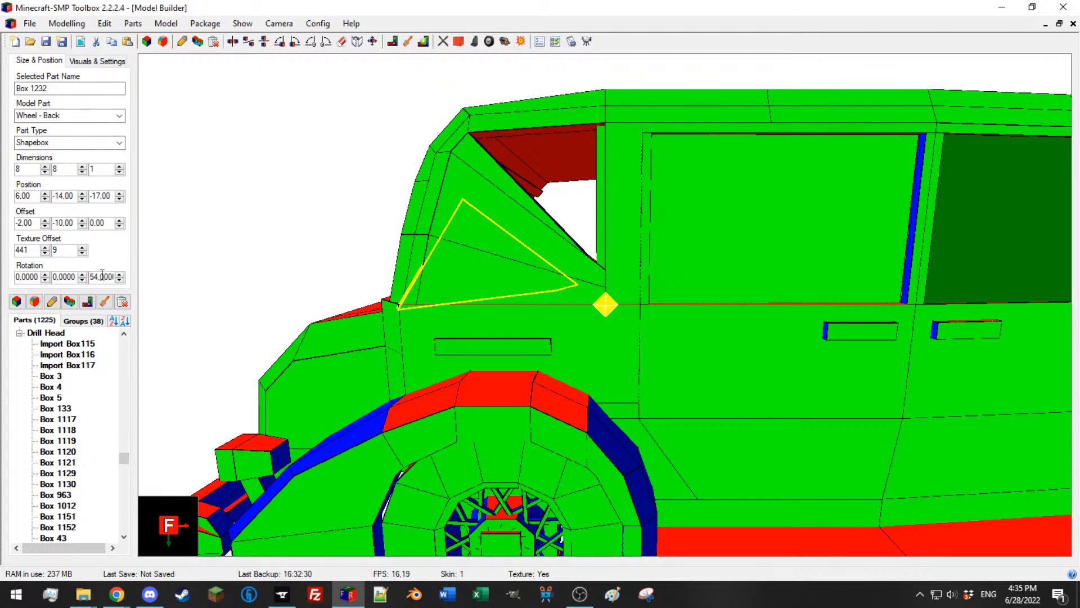
left_click_drag(106, 276, 47, 267)
type("0")
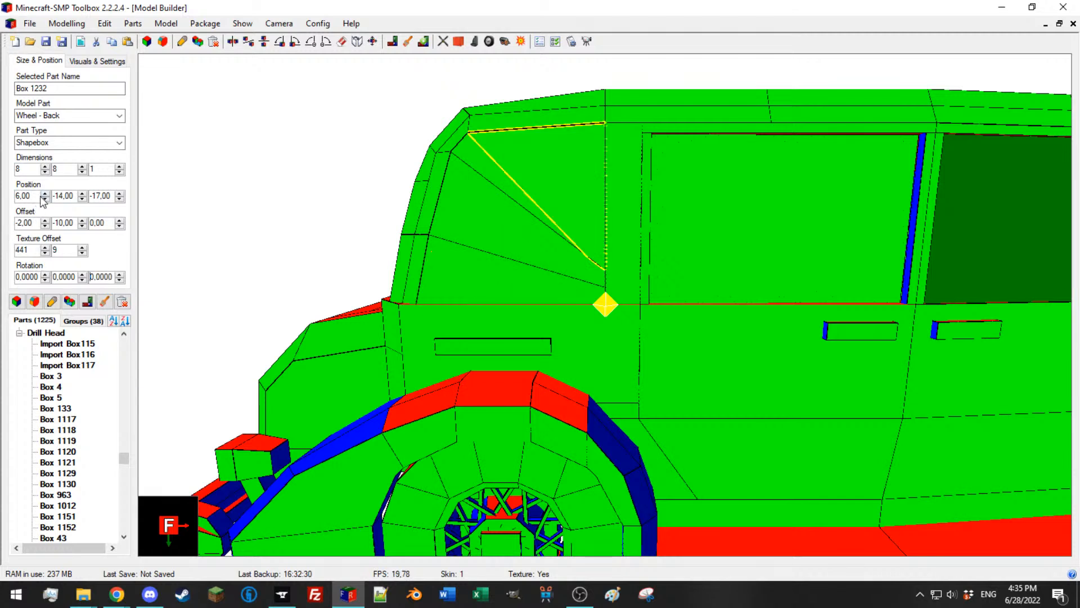
Step: Set the large triangular panel's X position to 7 and its X offset to -3
left_click(45, 194)
left_click(45, 226)
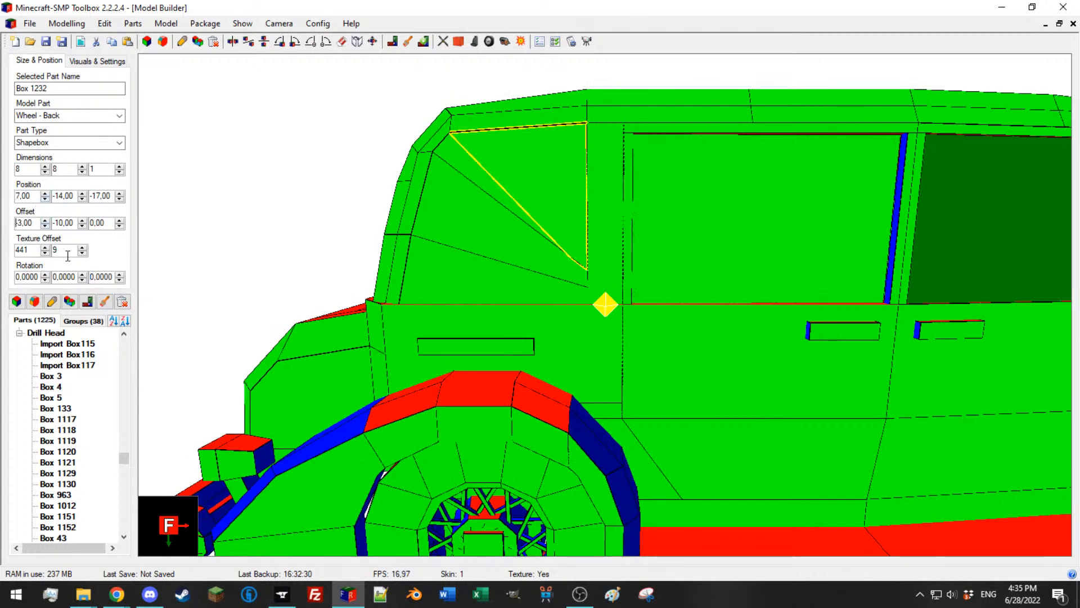
Step: Test the large triangular panel's folding rotation about Z from its shifted pivot, and reset the rotation to 0
scroll(98, 275, "up", 18)
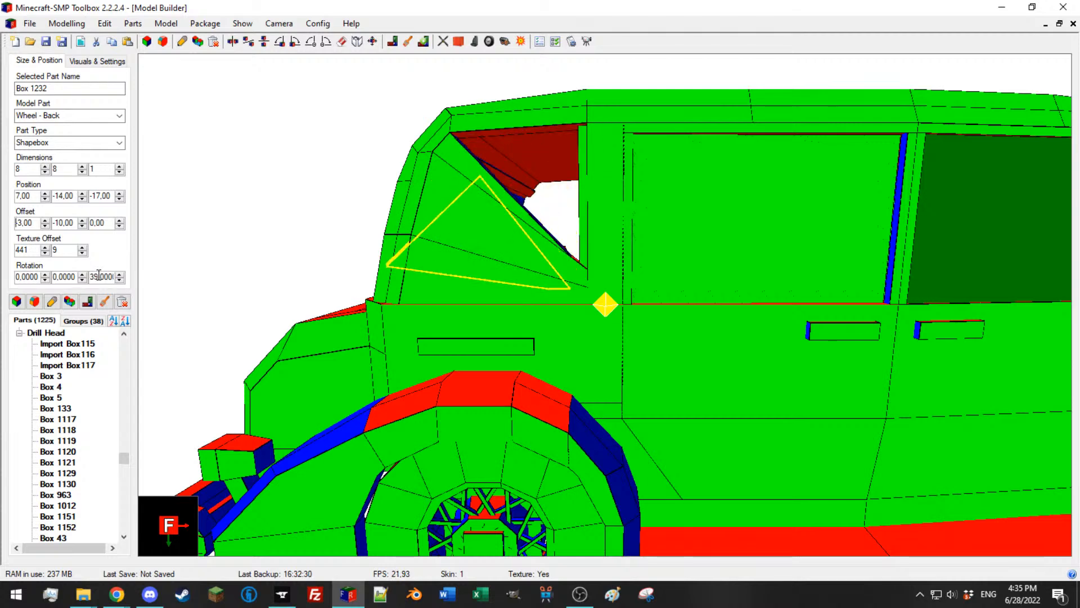
scroll(99, 275, "up", 1)
left_click_drag(98, 276, 88, 276)
type("0")
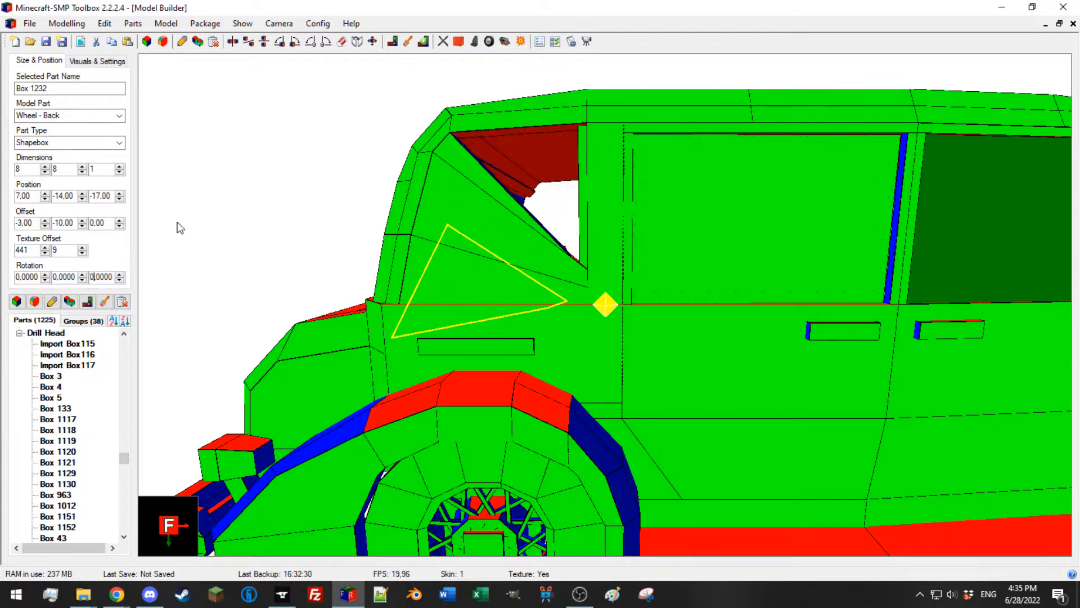
Step: Shift the pivot of the vertical strip behind the rear door to Y position -14 with a Y offset of -10
middle_click_drag(572, 175, 606, 200)
left_click(600, 202)
left_click(120, 220)
left_click(119, 198)
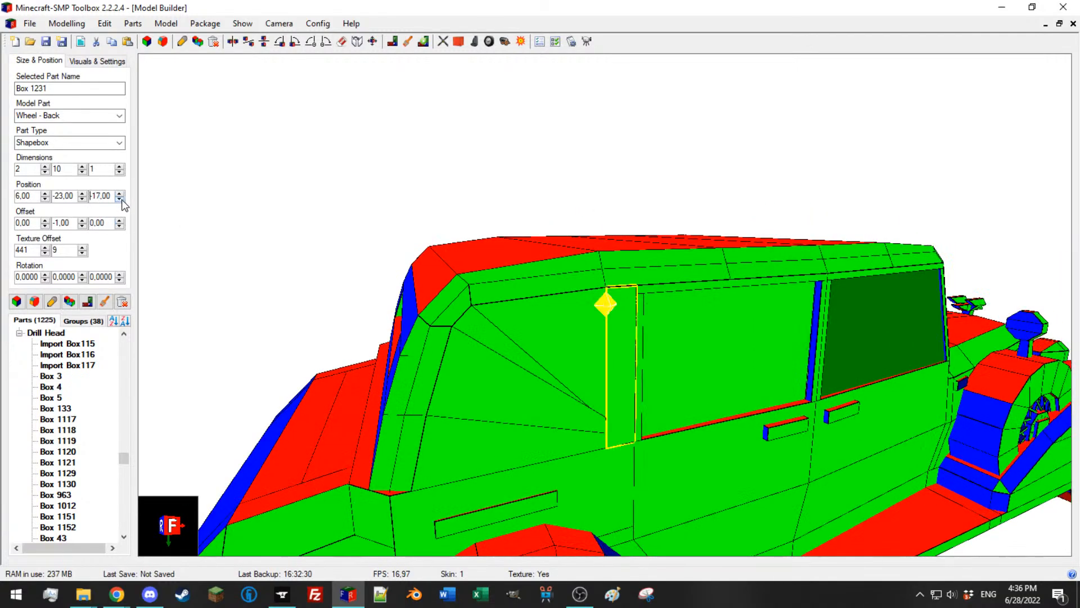
middle_click_drag(444, 255, 411, 253)
scroll(69, 223, "down", 3)
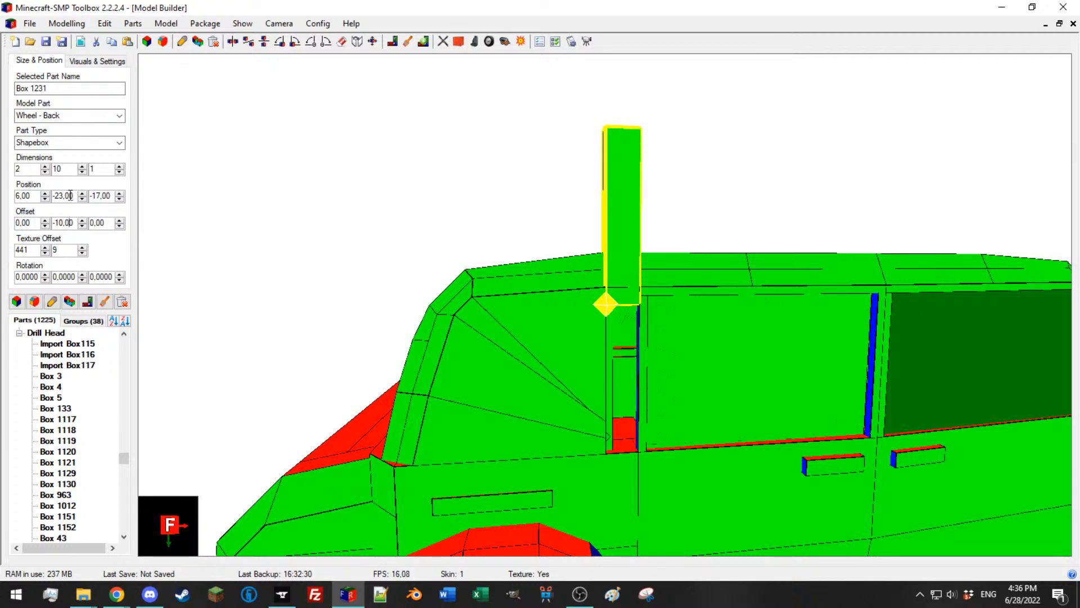
scroll(68, 196, "up", 9)
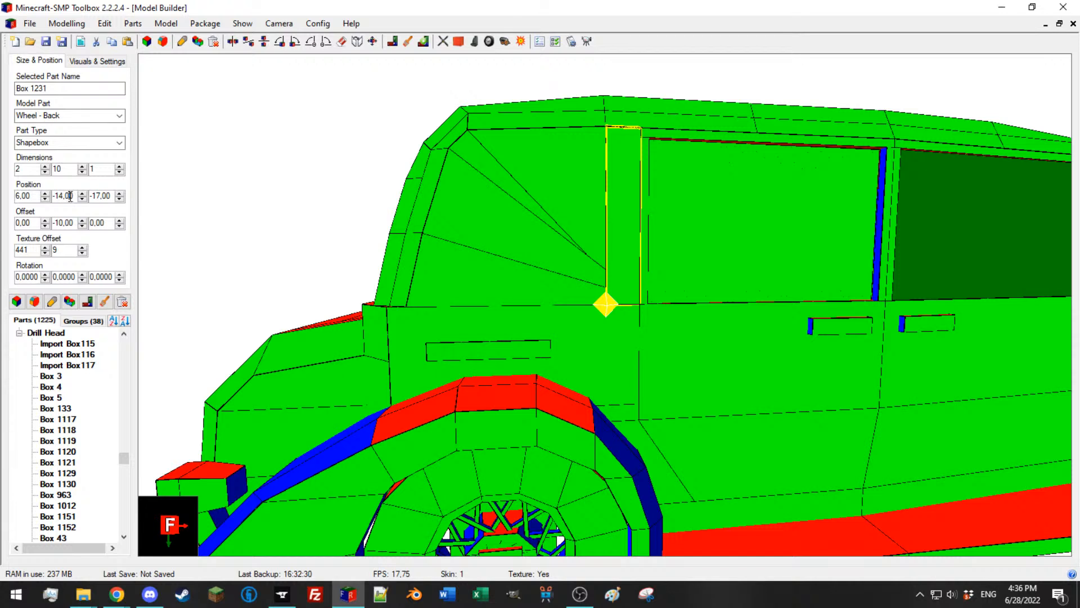
Step: Test the vertical strip's folding with a Z rotation of 78, and reset the rotation to 0
scroll(103, 277, "up", 20)
scroll(103, 278, "up", 3)
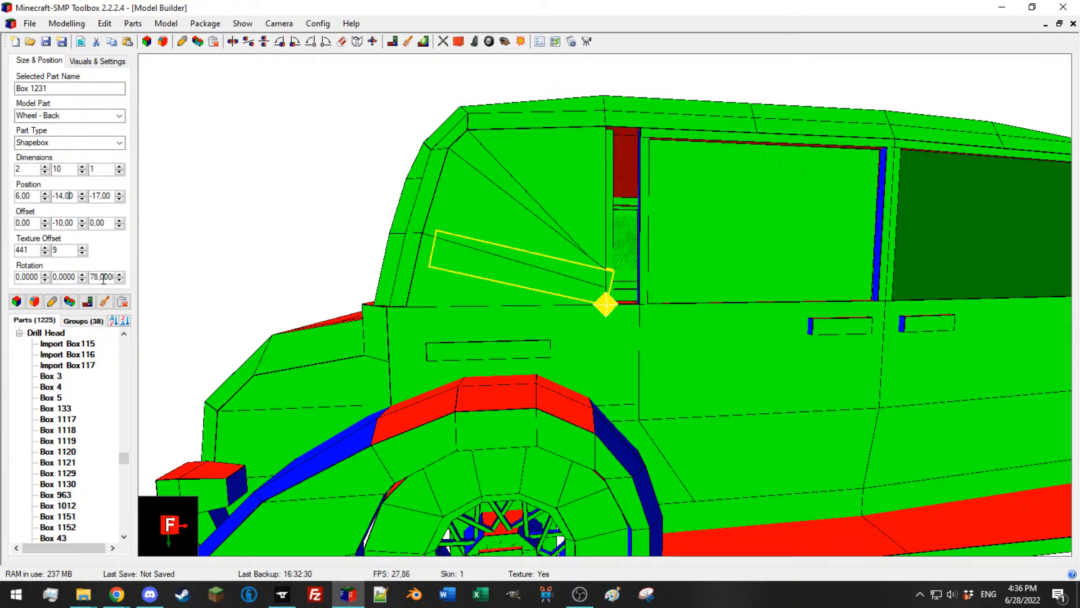
left_click_drag(114, 278, 45, 273)
type("0")
key("Return")
Step: Clone and mirror the four fan-shaped quarter panels behind the vertical strip to the opposite side of the car
left_click_drag(395, 188, 484, 199)
scroll(532, 193, "down", 5)
scroll(388, 216, "up", 5)
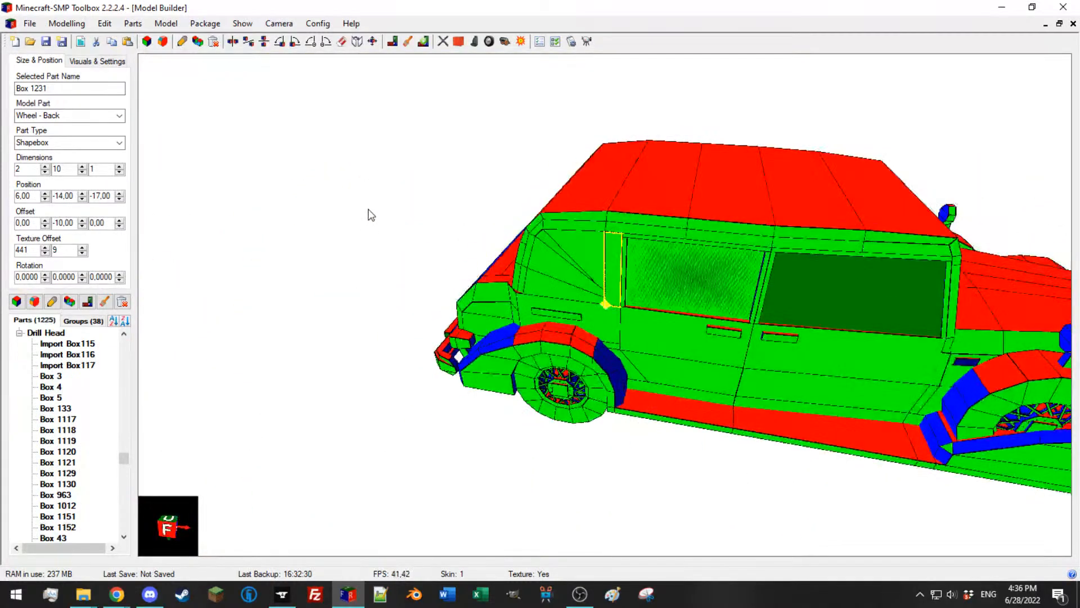
left_click(586, 248)
left_click_drag(586, 249, 509, 209)
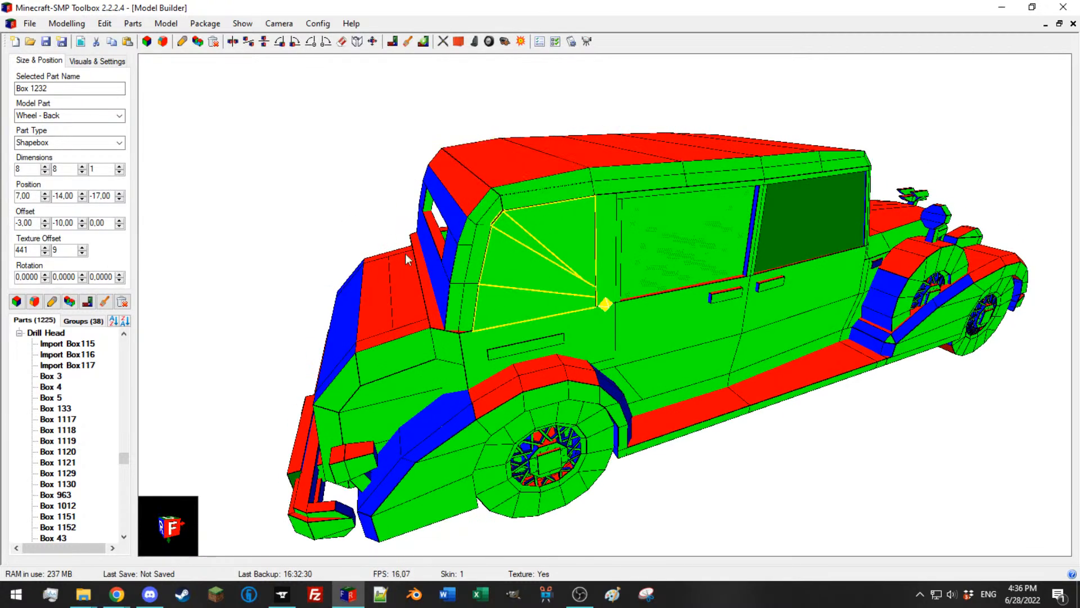
left_click_drag(496, 275, 426, 254)
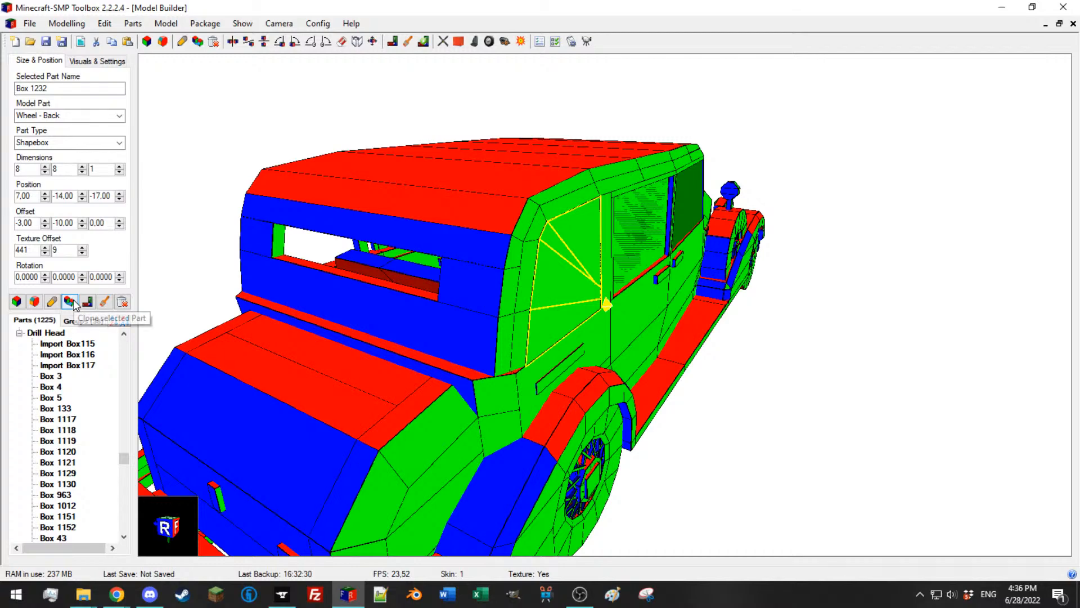
left_click(358, 41)
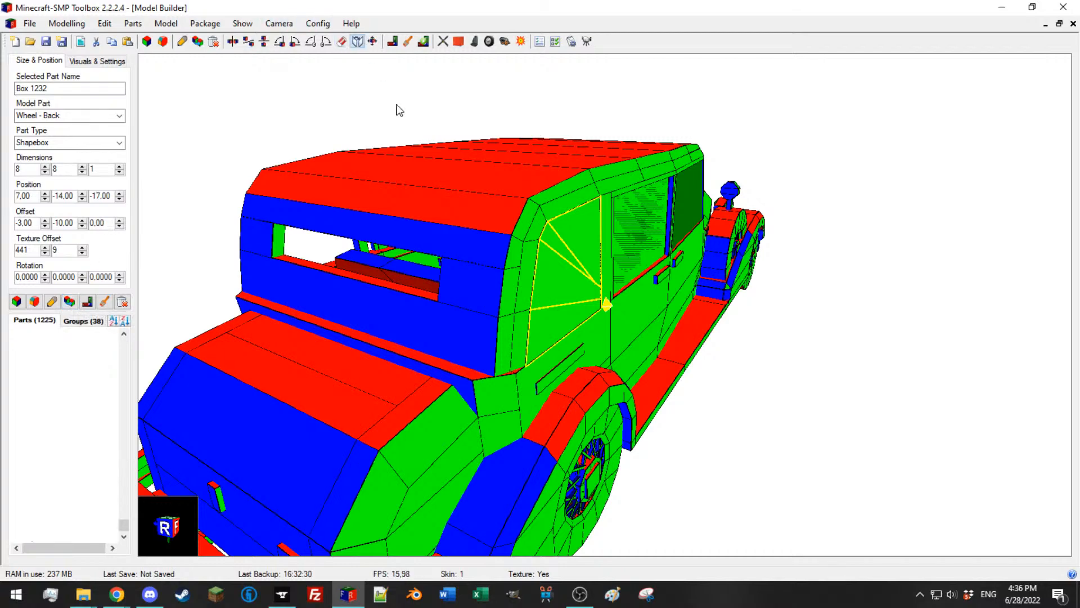
Step: Try to clone and mirror the four trim parts framing the quarter panels to the opposite side
scroll(470, 239, "up", 5)
scroll(496, 261, "down", 5)
left_click_drag(766, 204, 505, 250)
scroll(506, 265, "down", 5)
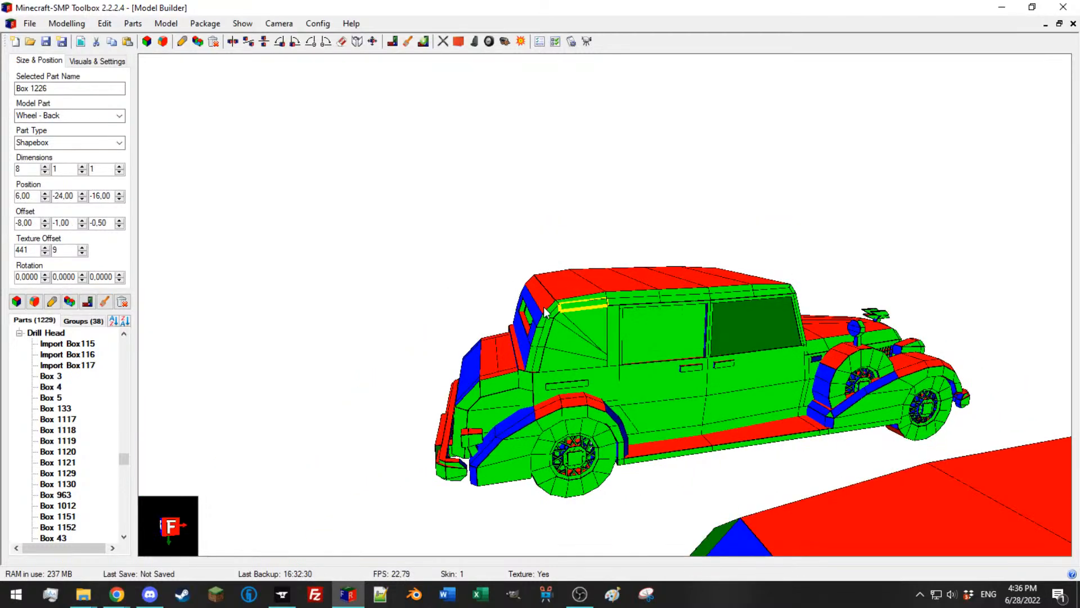
scroll(539, 318, "up", 1)
left_click(539, 318)
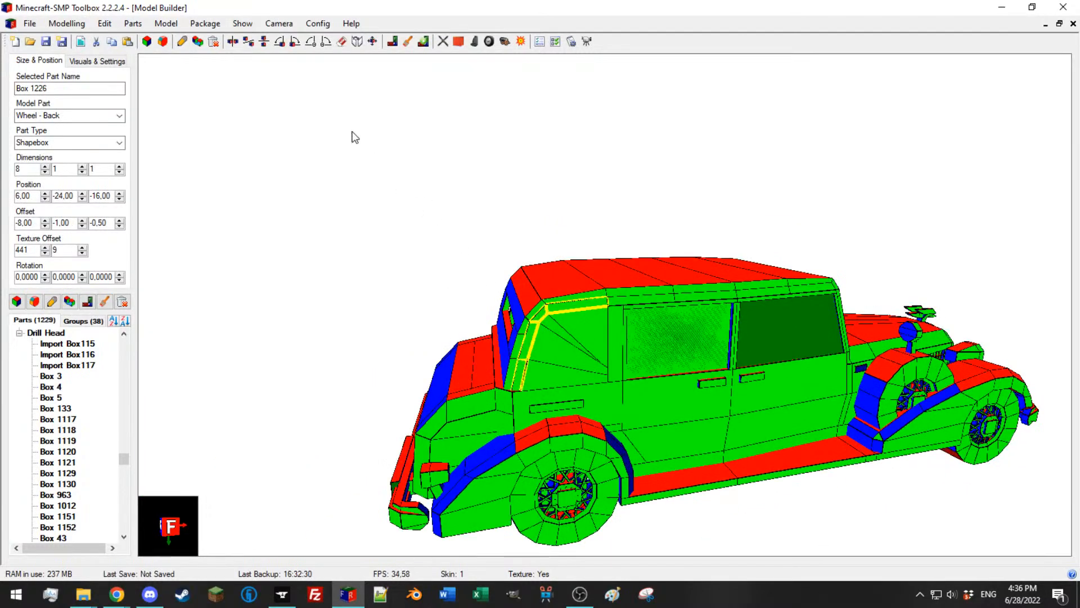
left_click(357, 41)
left_click_drag(431, 218, 299, 250)
scroll(619, 280, "up", 3)
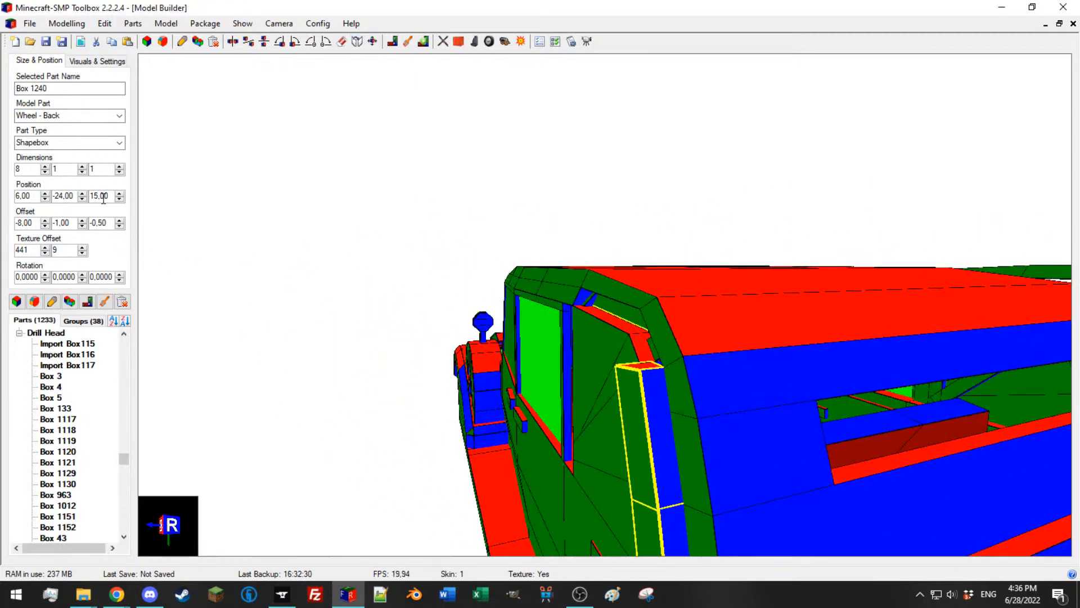
Step: Delete the mirrored copies of the quarter-panel trim parts
scroll(510, 228, "up", 2)
key("Delete")
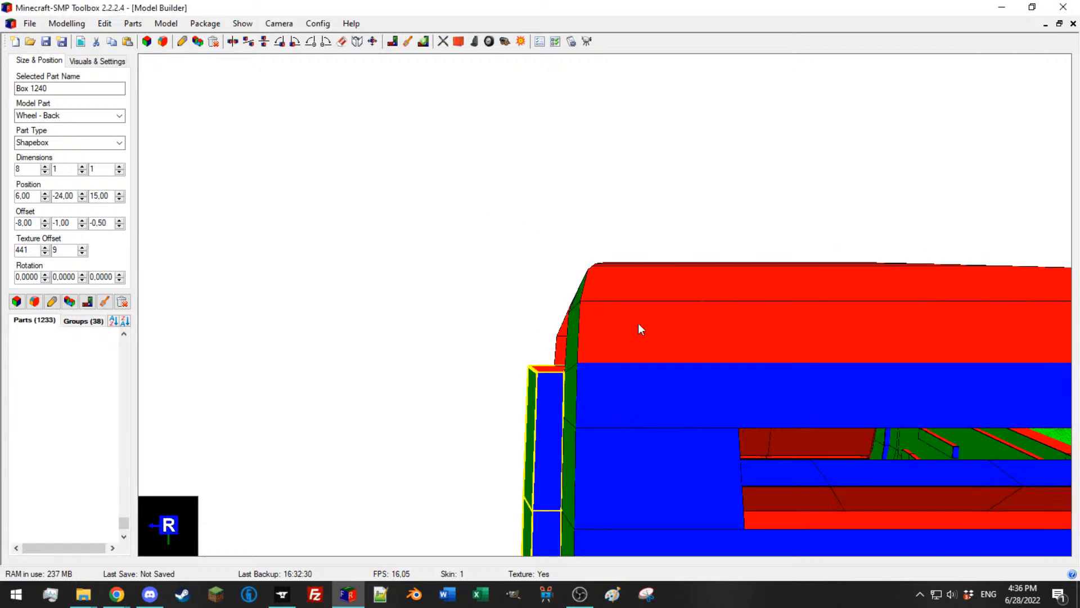
scroll(647, 326, "up", 3)
Step: Merge the offsets of the four quarter-panel trim parts into their positions, and clone and mirror the parts to the opposite side
scroll(532, 325, "down", 5)
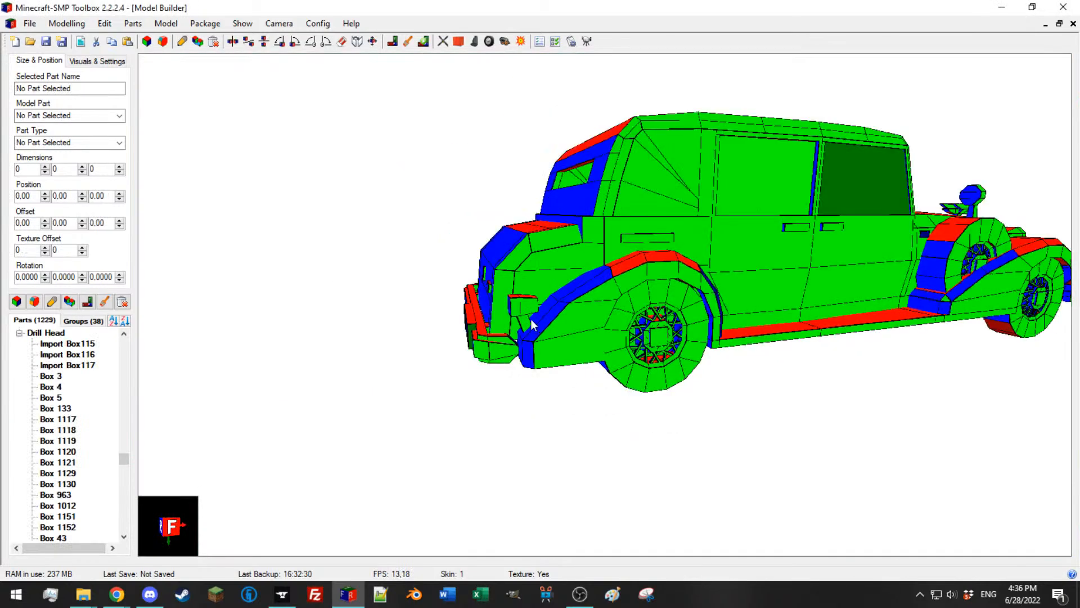
left_click(657, 129)
left_click_drag(657, 130, 531, 246)
scroll(479, 348, "up", 4)
left_click(463, 350, "ctrl")
left_click(433, 416, "ctrl")
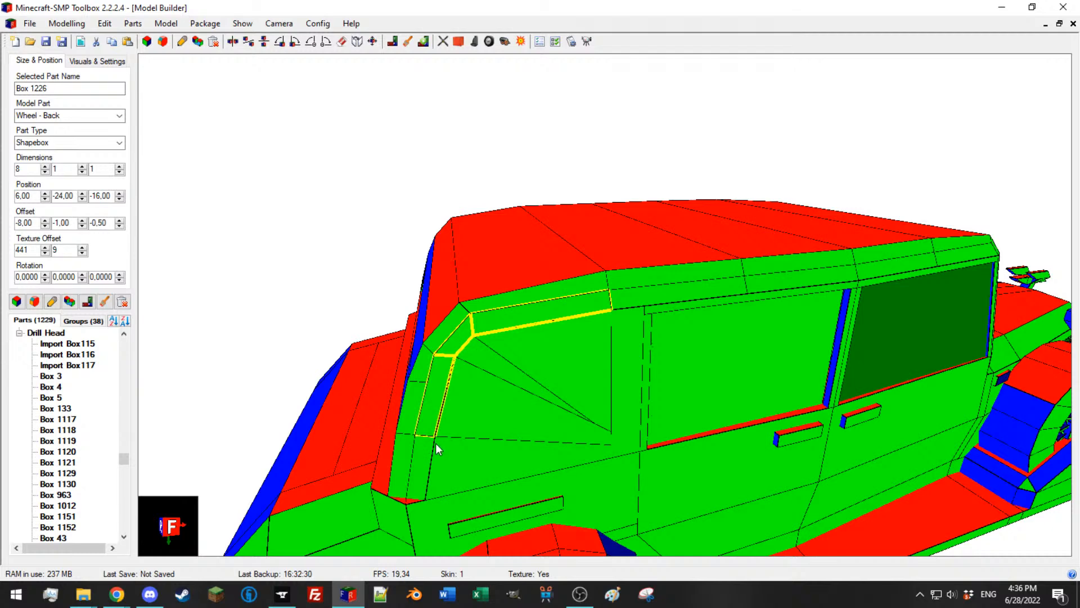
left_click(133, 23)
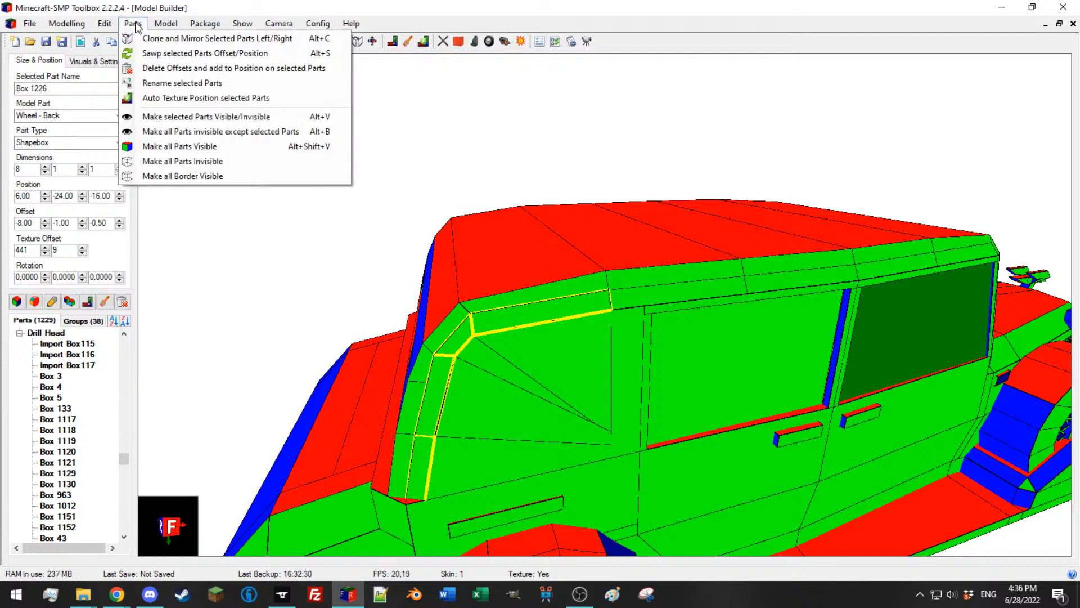
left_click(178, 68)
left_click(357, 41)
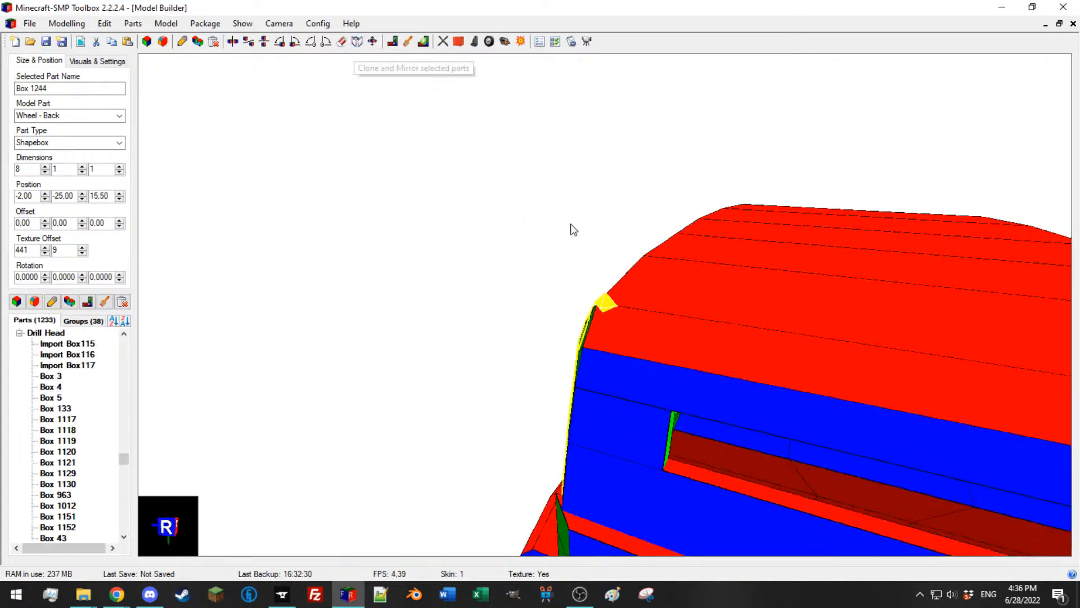
left_click_drag(571, 224, 679, 201)
Step: Select the large triangular panels with the adjoining roof and trim parts on both sides, and set their X and Y positions to 0
left_click(524, 352)
left_click(677, 116)
left_click_drag(758, 135, 733, 195)
left_click(733, 194)
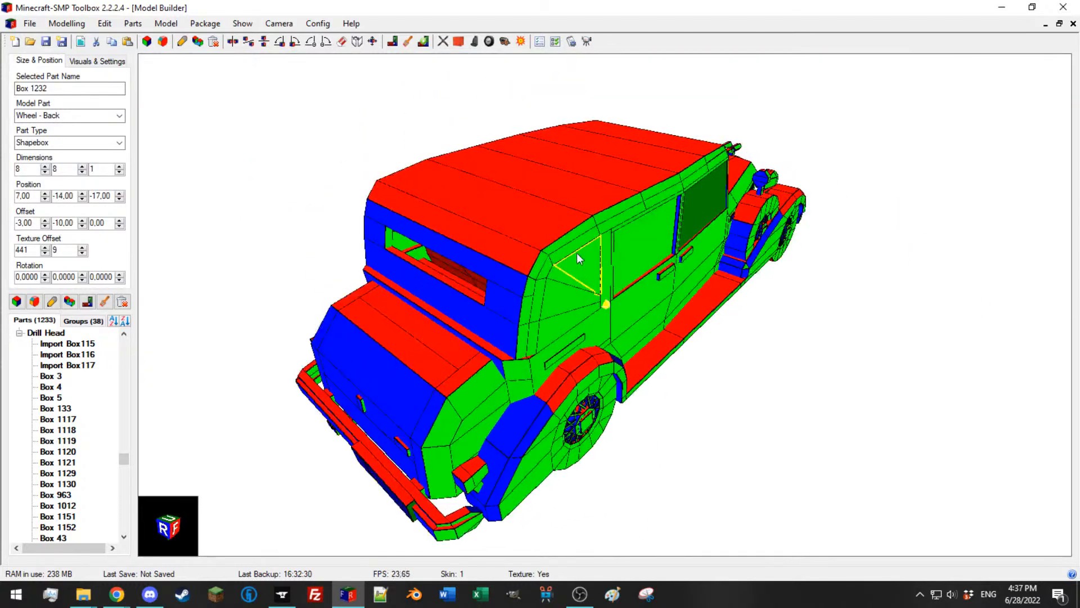
scroll(400, 234, "up", 4)
left_click_drag(360, 233, 627, 233)
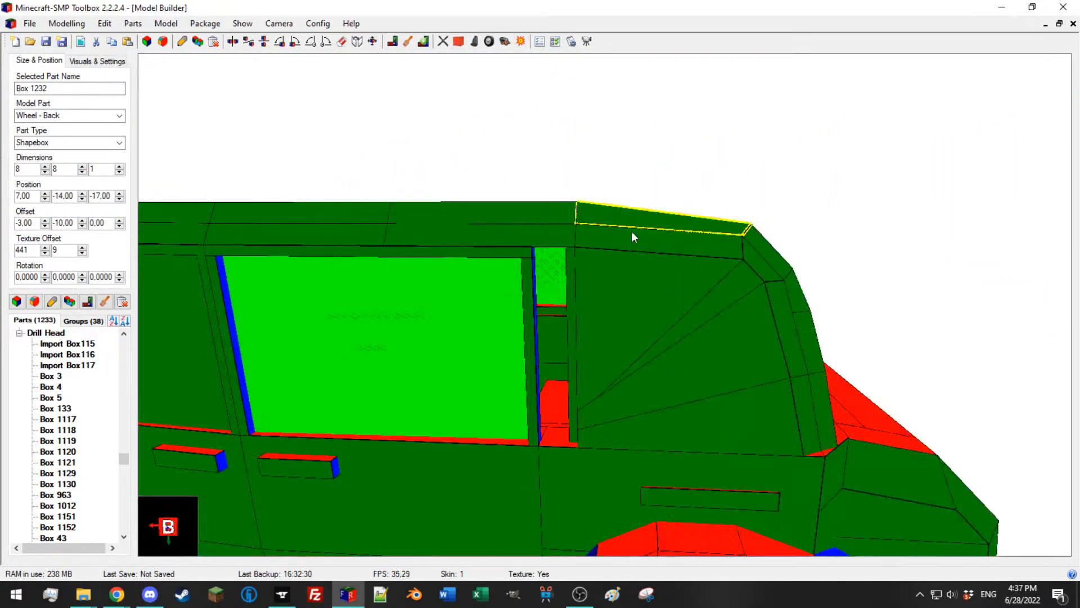
left_click(624, 245, "ctrl")
left_click(615, 285, "ctrl")
left_click_drag(616, 285, 488, 287)
scroll(517, 289, "down", 4)
left_click_drag(69, 196, 14, 196)
type("00")
key("Return")
Step: Merge the large roof section's offsets into its positions, and swap the offset and position values of its parts
scroll(435, 188, "down", 10)
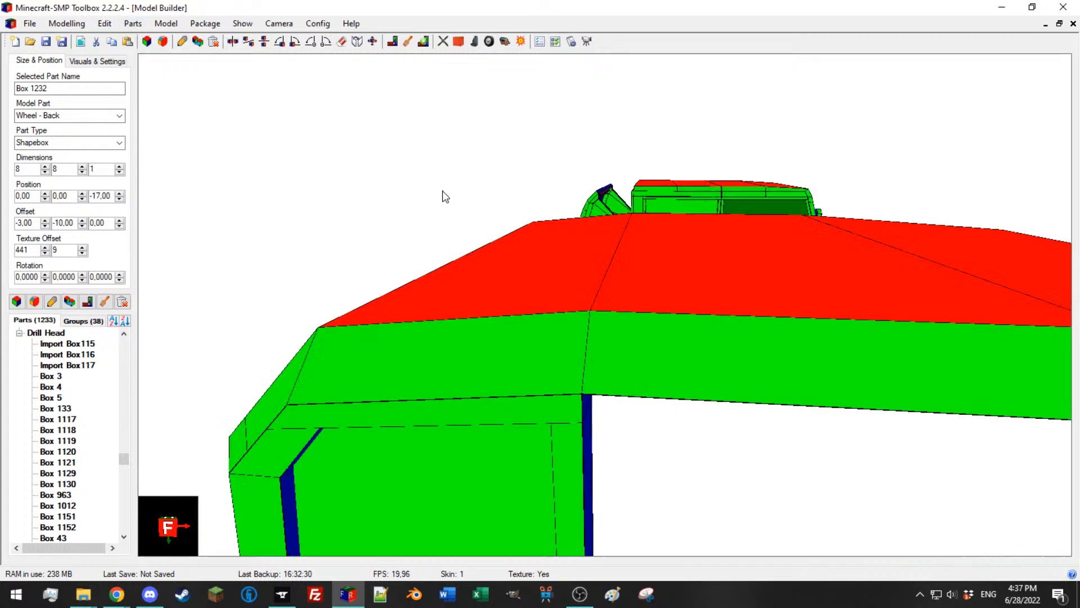
left_click_drag(464, 186, 481, 212)
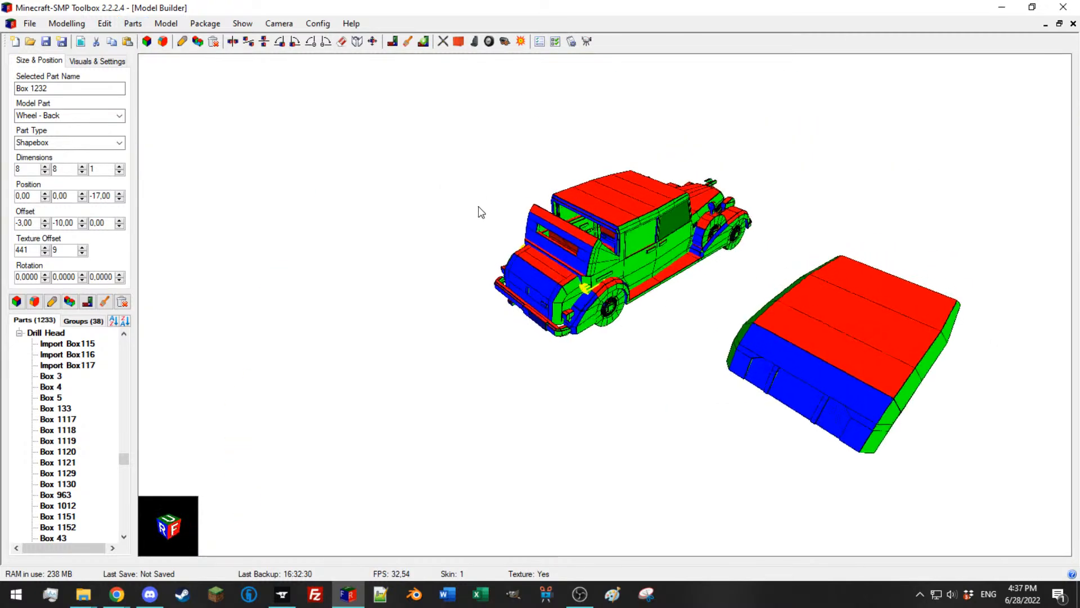
left_click(133, 23)
left_click(163, 67)
left_click(134, 23)
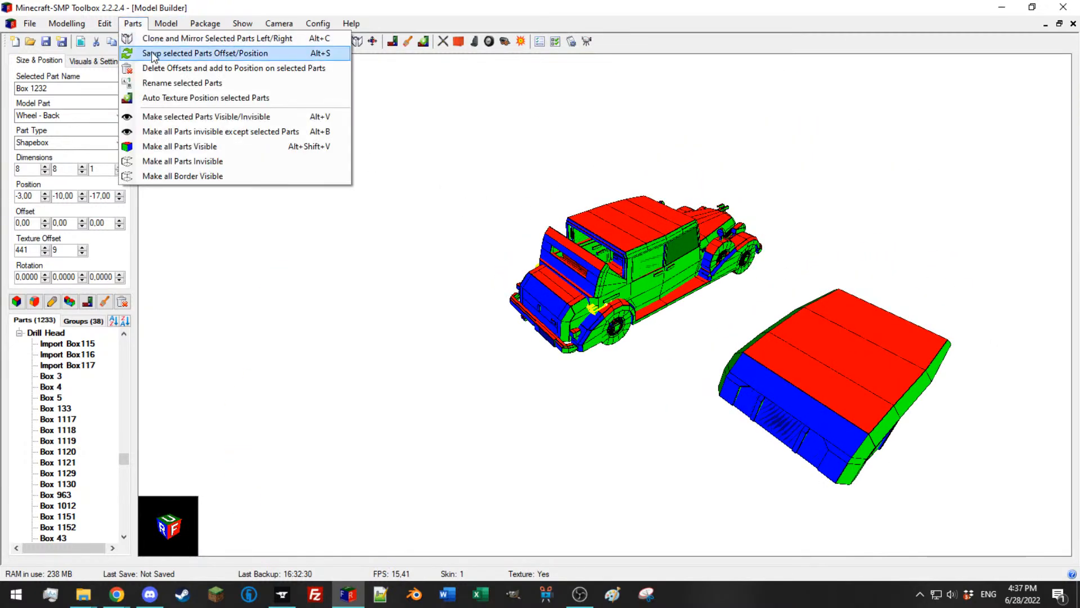
left_click(158, 54)
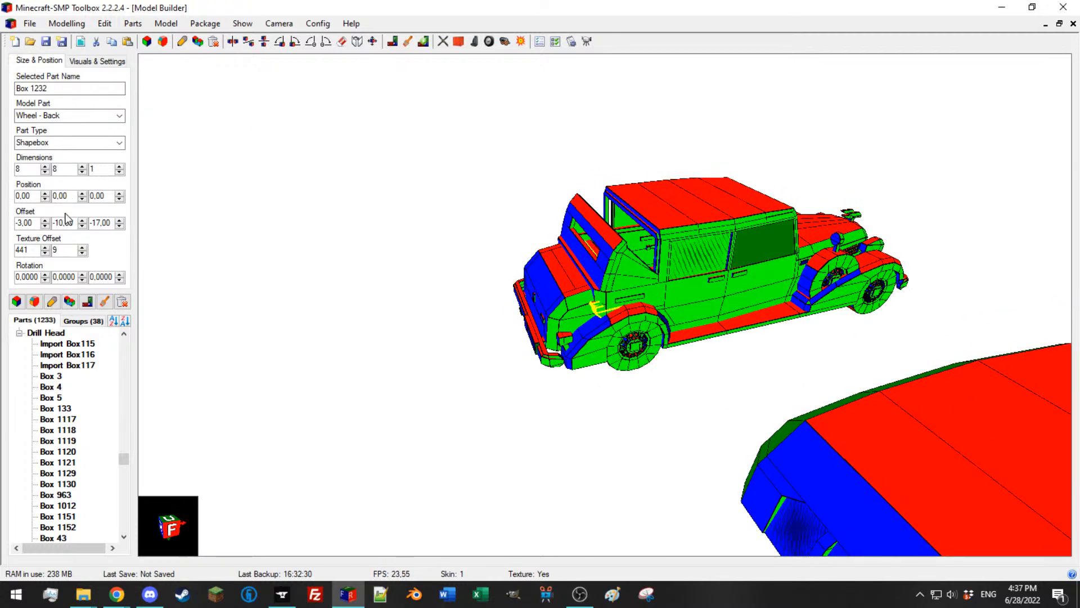
Step: Set the shared pivot of the large roof section to X position 7 and Y position -14
scroll(70, 222, "down", 2)
scroll(70, 222, "up", 3)
scroll(72, 223, "down", 1)
scroll(71, 196, "down", 4)
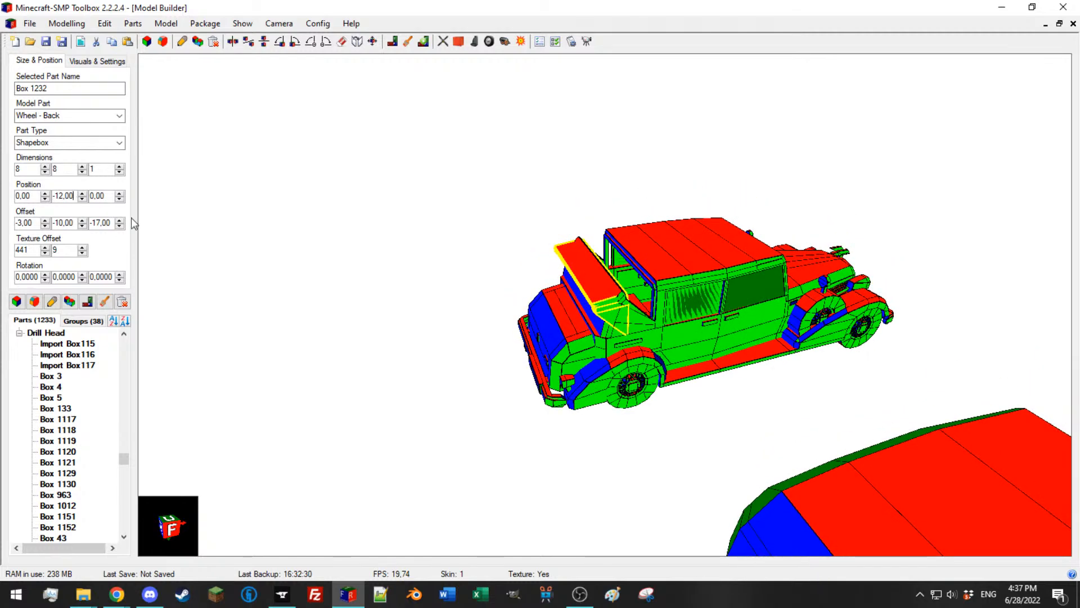
left_click_drag(421, 237, 395, 232)
scroll(81, 200, "down", 2)
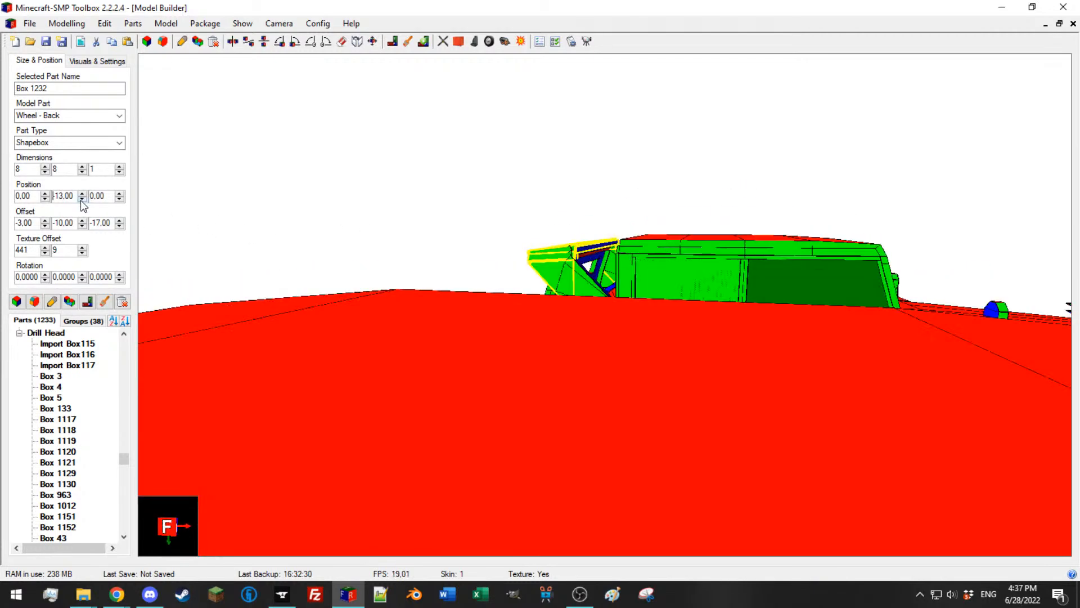
scroll(31, 199, "up", 2)
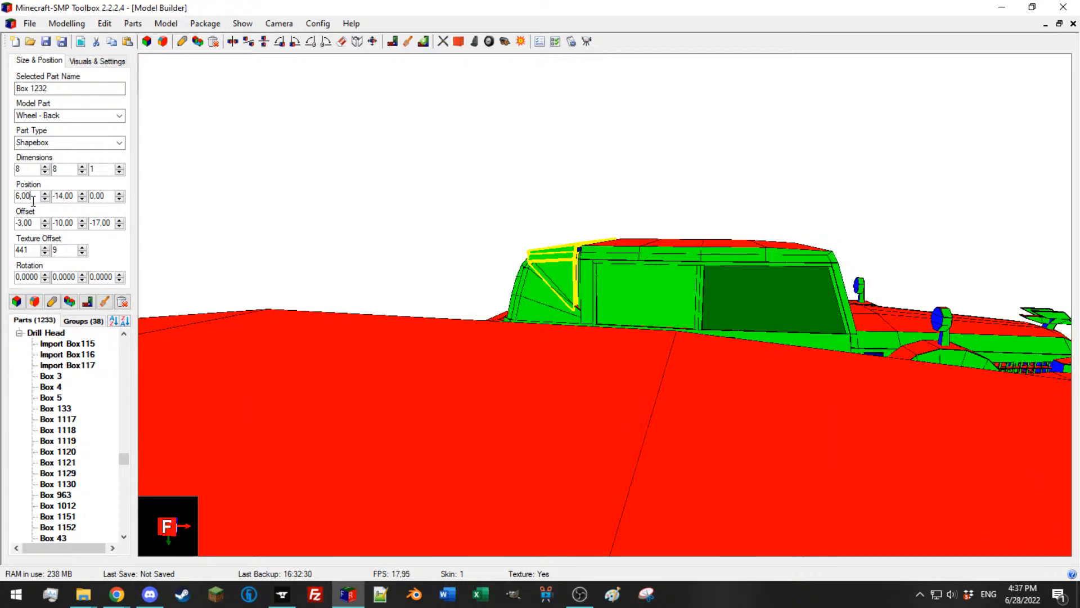
scroll(42, 201, "up", 1)
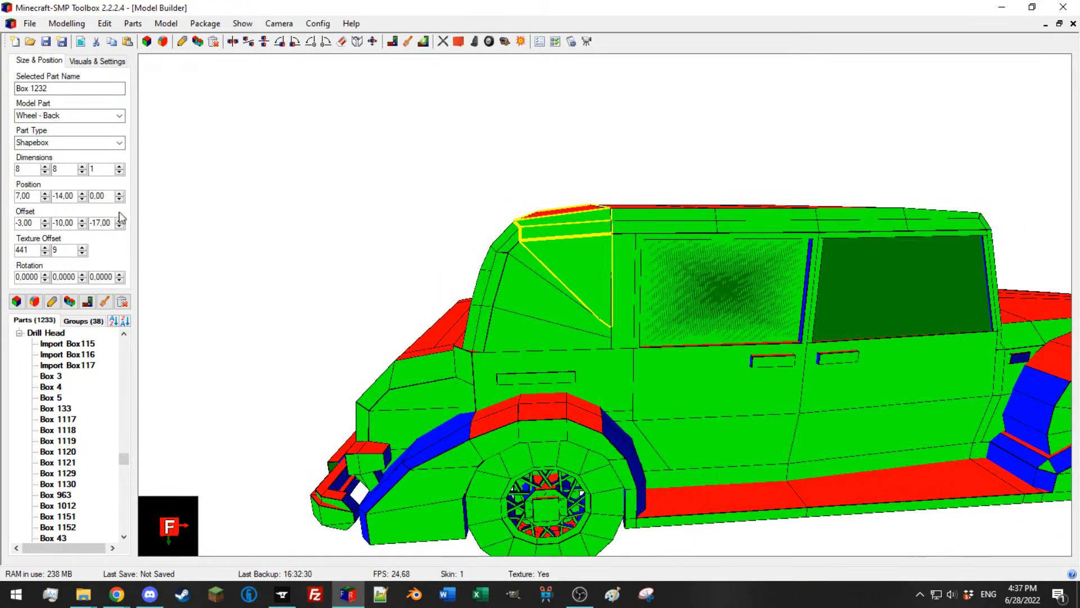
Step: Test the large roof section's folding rotation about Z from its shared pivot, and reset the rotation to 0
scroll(101, 276, "up", 13)
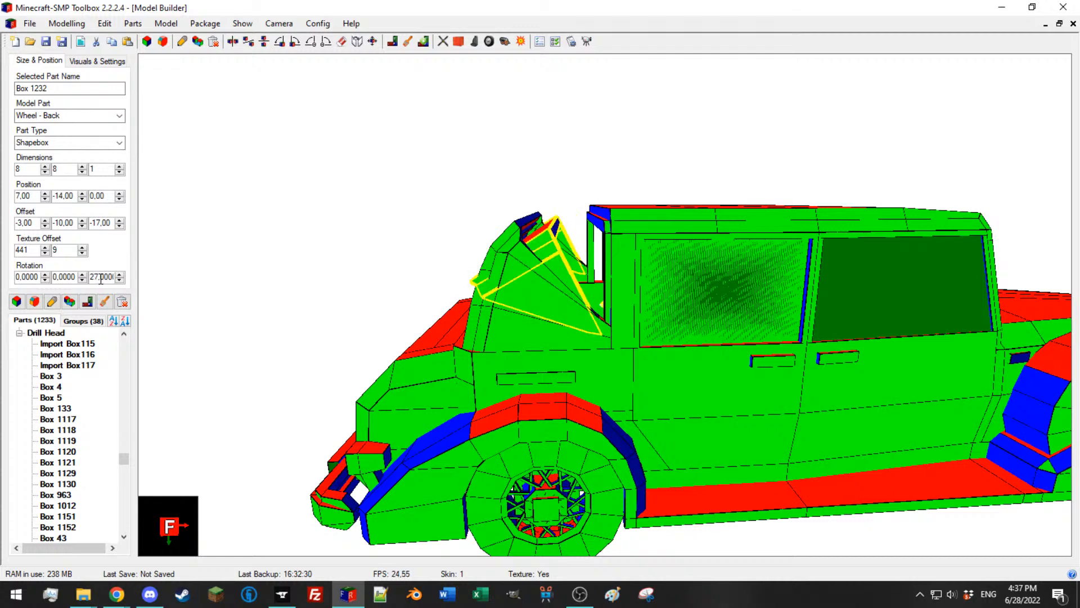
scroll(100, 279, "up", 8)
left_click_drag(98, 277, 41, 271)
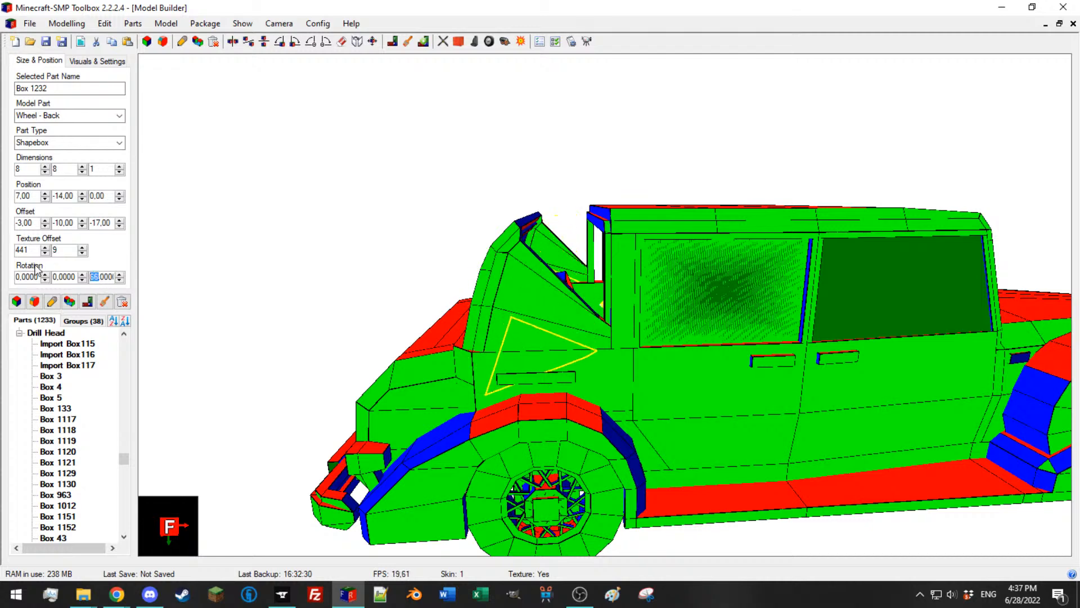
type("0")
Step: Select the narrow filler triangles with the sloping roof and trim parts between them, and set their X and Y positions to 0
left_click(514, 256)
left_click_drag(513, 255, 496, 306)
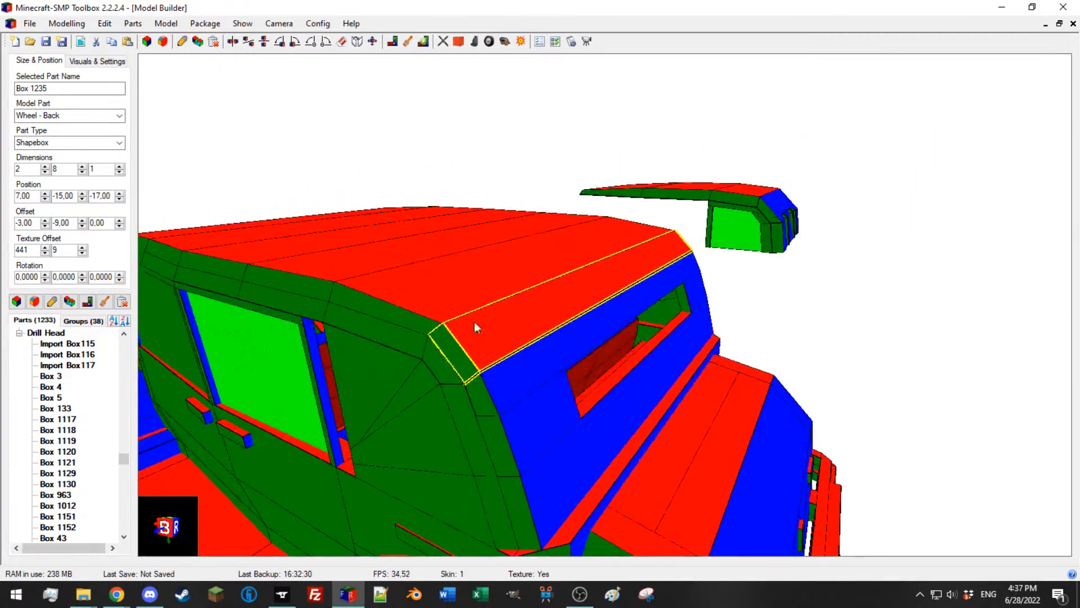
scroll(453, 370, "down", 5)
left_click_drag(453, 370, 345, 317)
left_click_drag(64, 199, 10, 194)
type("0")
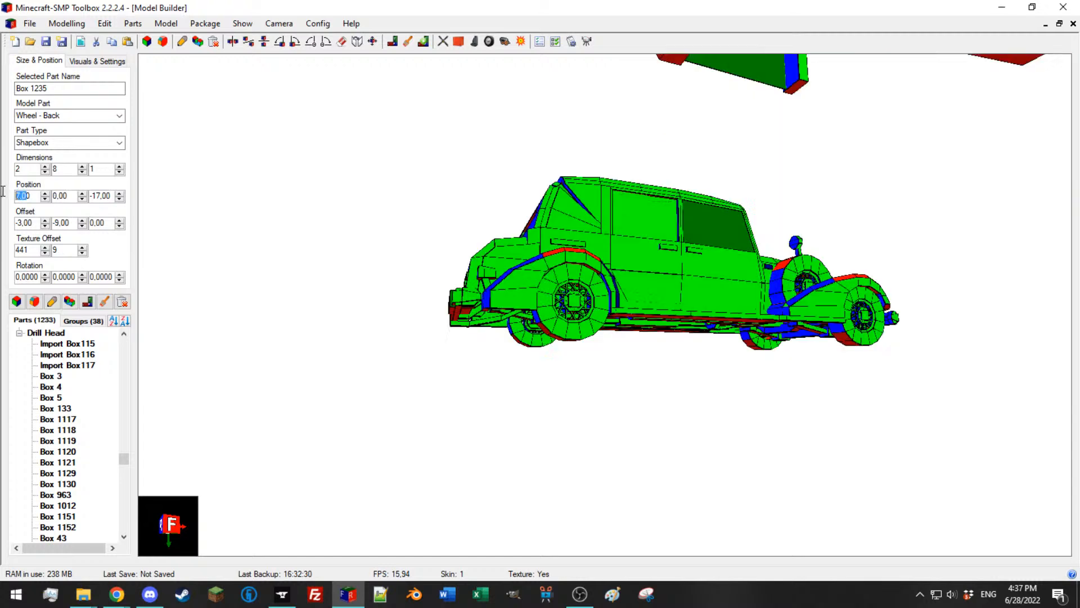
type("0")
Step: Merge the narrow filler section's offsets into its positions, and swap the offset and position values of its parts
left_click(133, 23)
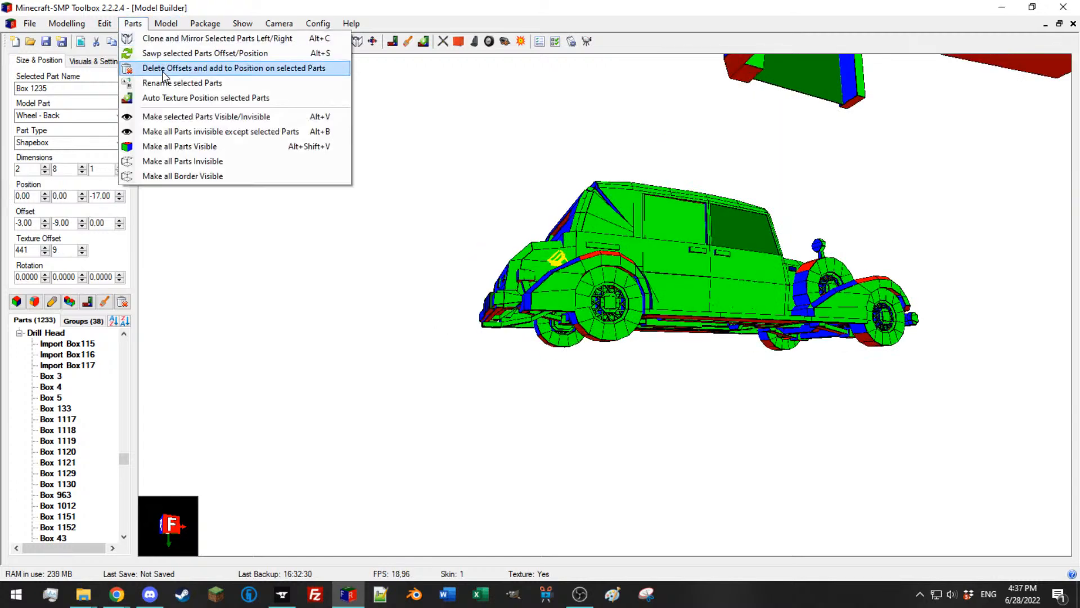
left_click(164, 68)
left_click(133, 23)
left_click(155, 54)
Step: Position the narrow filler section's shared pivot by setting its Y position to -15 and lowering its X position to match
scroll(69, 193, "down", 4)
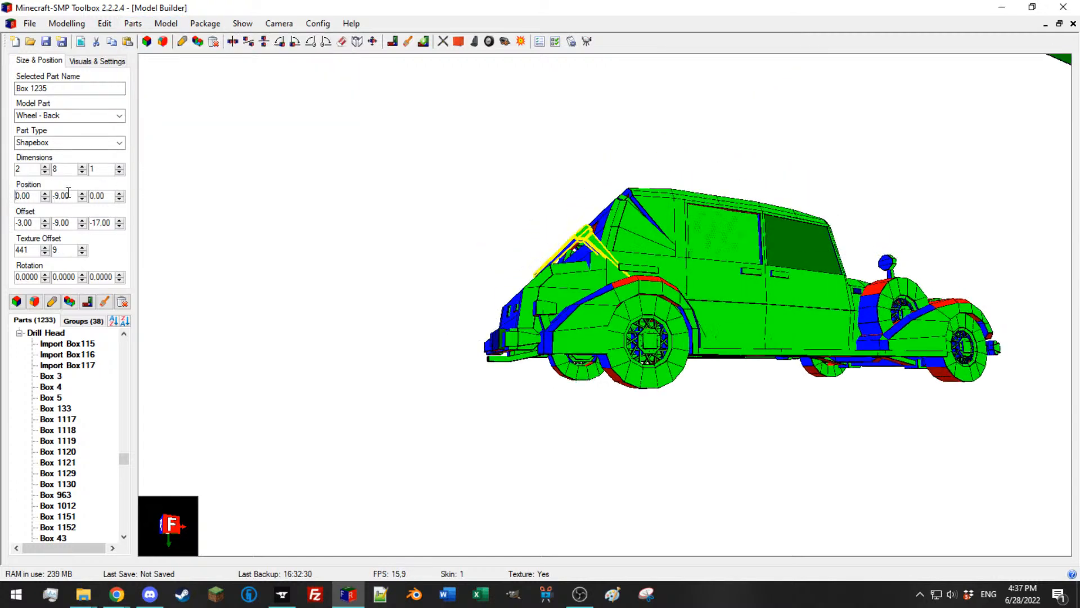
scroll(67, 194, "down", 1)
scroll(22, 197, "up", 3)
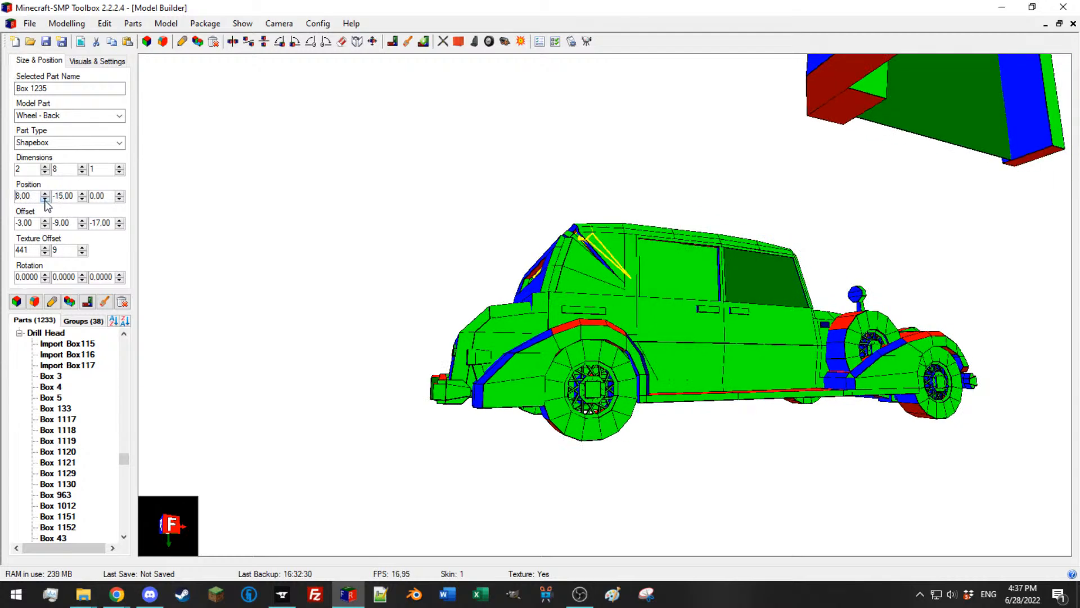
left_click(45, 201)
left_click(44, 200)
scroll(406, 196, "up", 1)
left_click_drag(407, 195, 462, 232)
left_click(622, 304)
left_click_drag(519, 309, 532, 278)
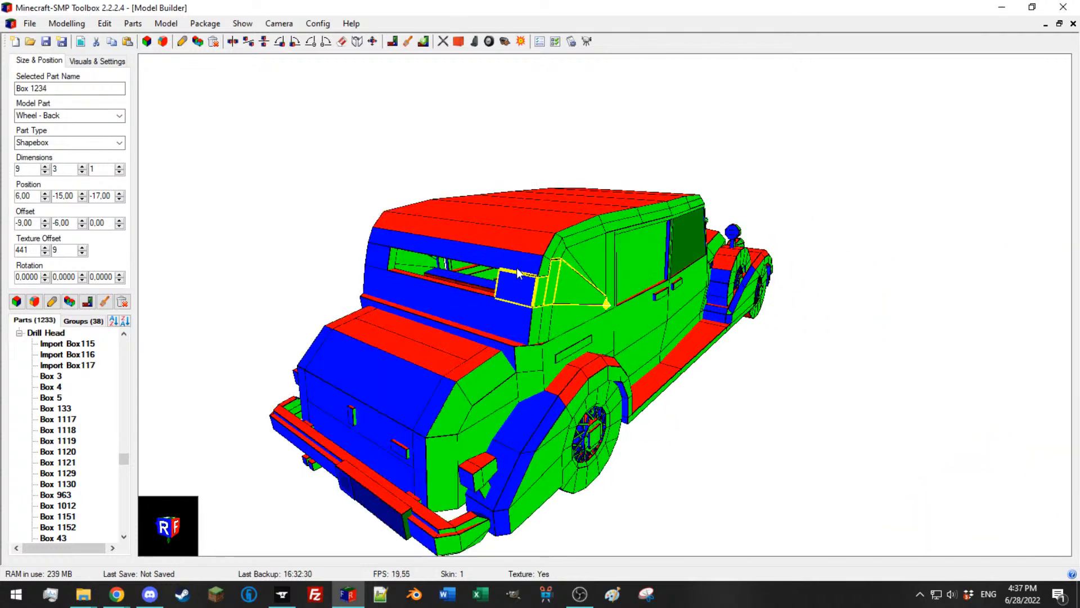
left_click(530, 268, "ctrl")
left_click(375, 259, "ctrl")
scroll(354, 265, "down", 3)
left_click_drag(354, 265, 467, 264)
scroll(567, 311, "up", 3)
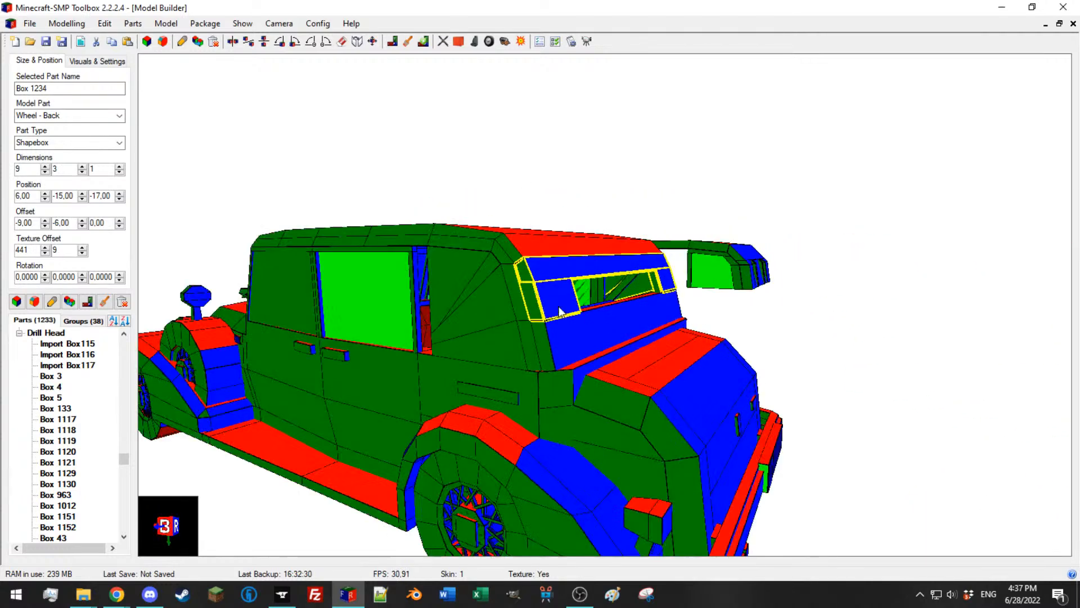
left_click_drag(497, 303, 472, 306)
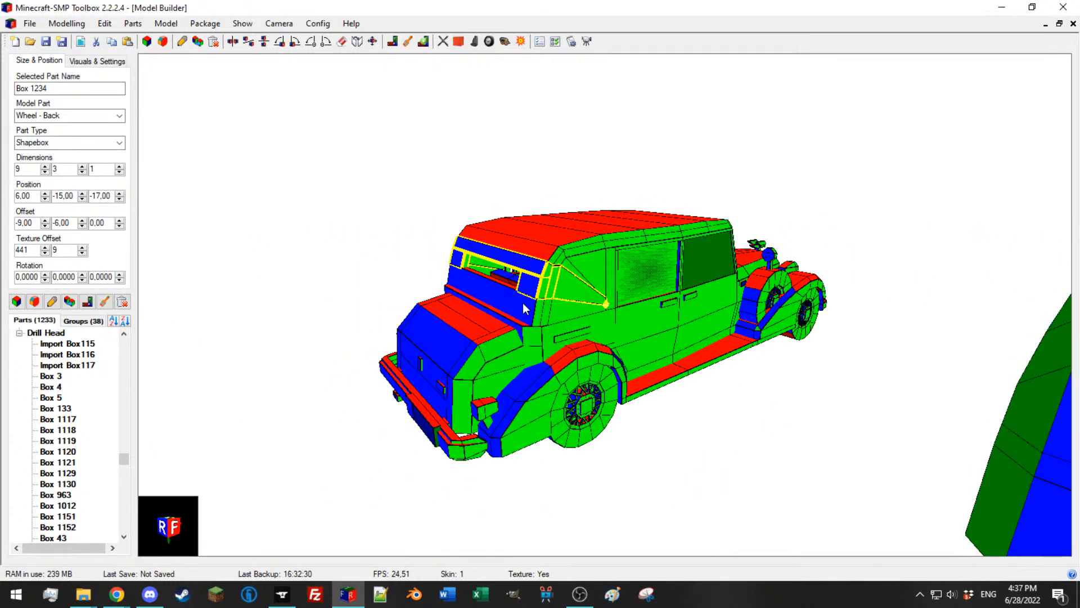
Step: Bring the rear window pane over from the detached roof by setting its Z position to 0 and Z offset to -8
scroll(738, 320, "down", 3)
left_click(797, 380)
right_click_drag(797, 381, 602, 303)
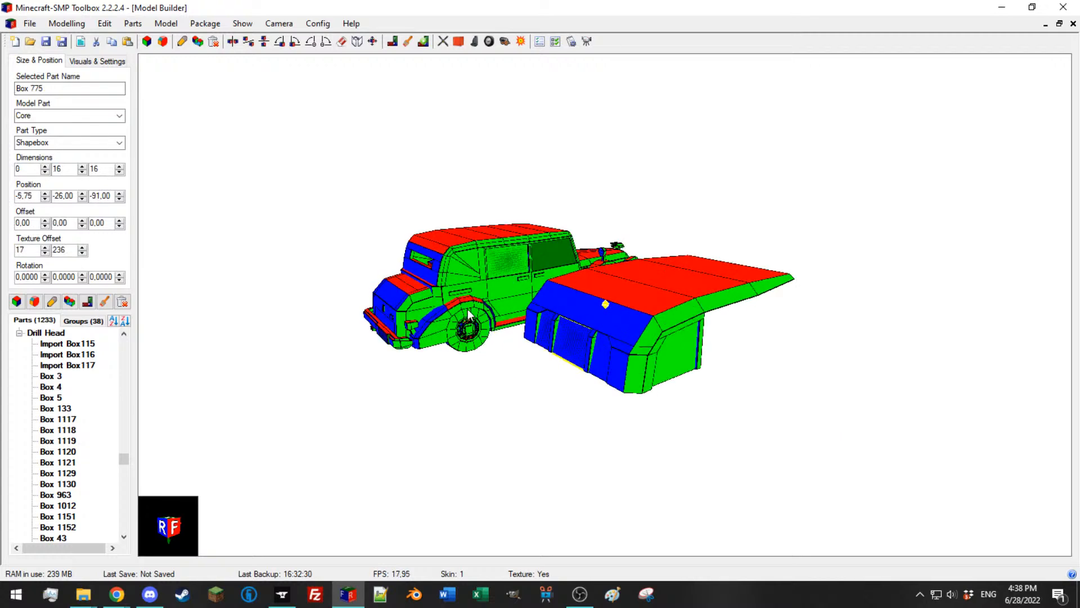
left_click_drag(602, 303, 503, 309)
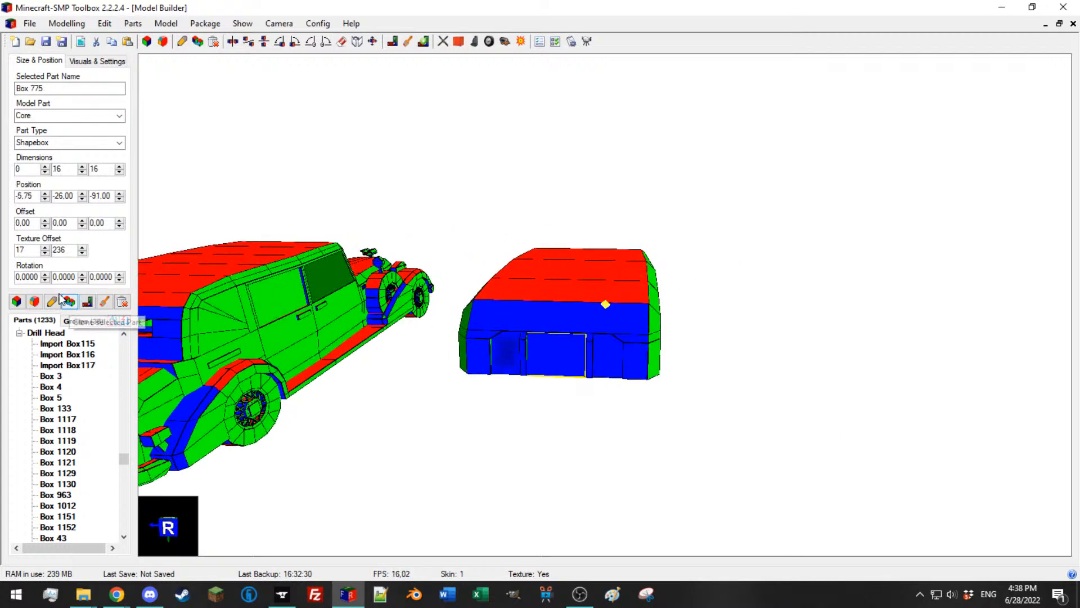
scroll(32, 201, "up", 5)
scroll(32, 201, "down", 9)
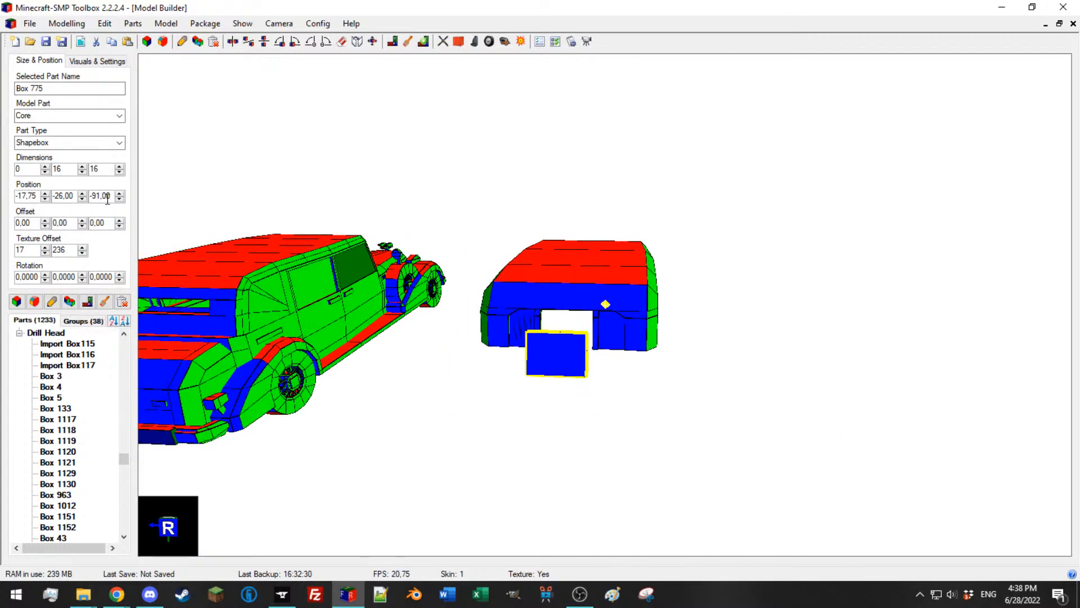
scroll(107, 200, "up", 20)
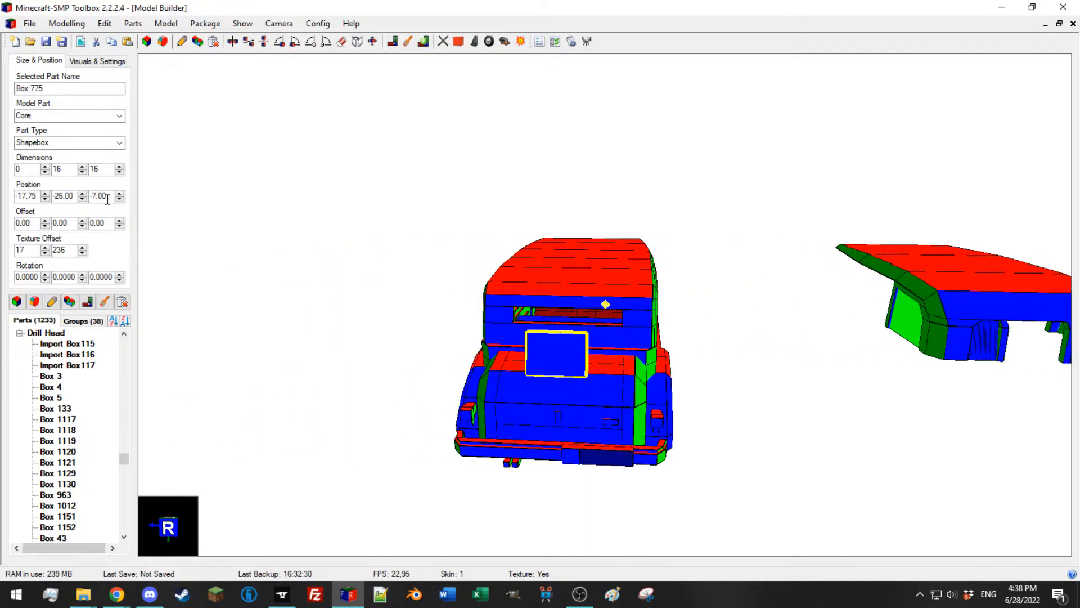
scroll(102, 199, "up", 2)
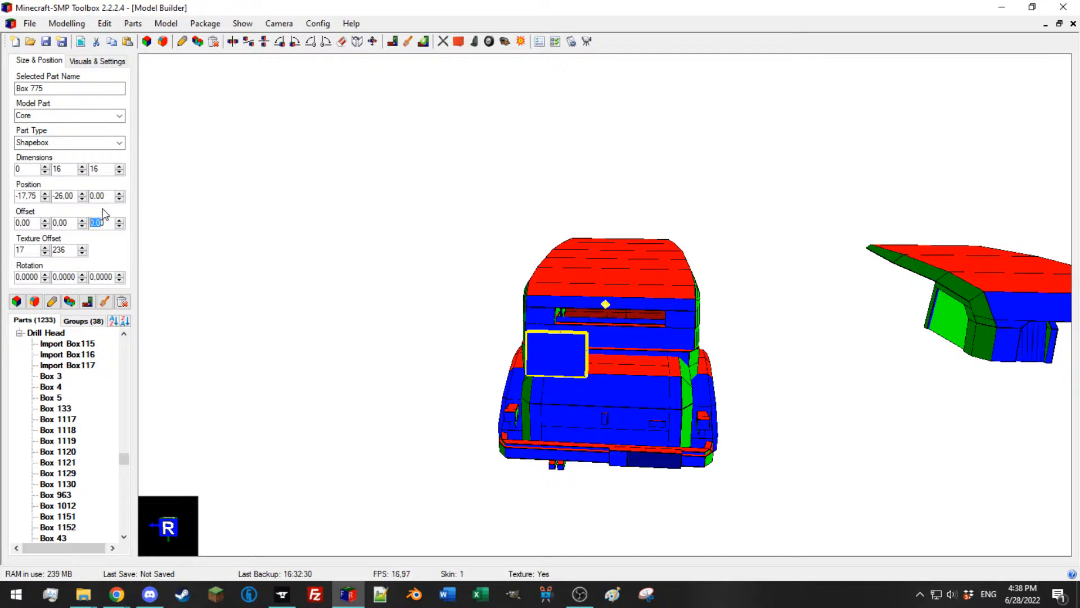
scroll(93, 223, "down", 3)
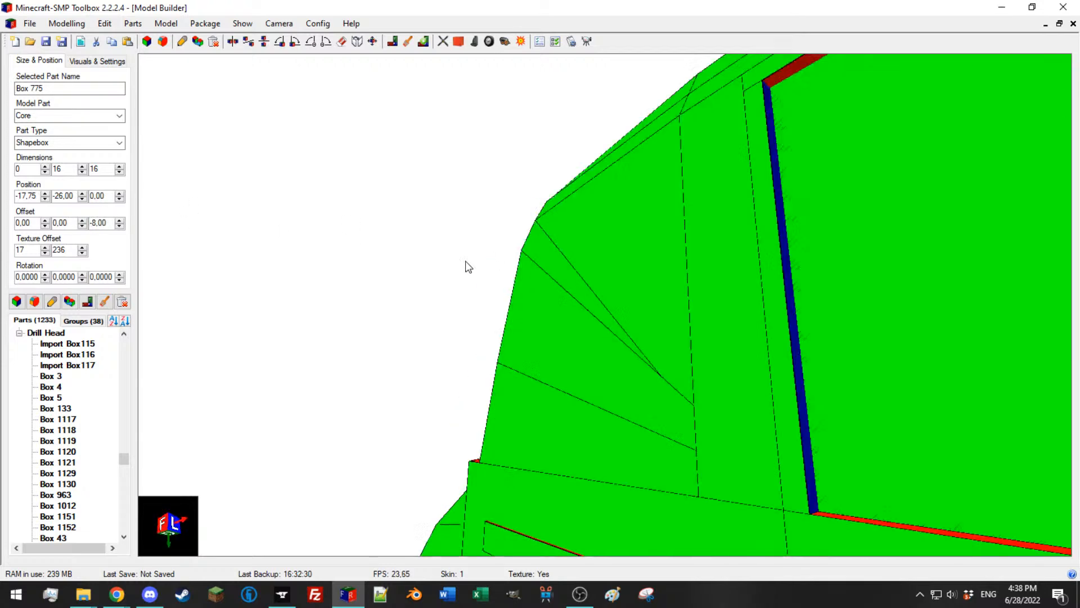
Step: Set the rear window pane's X position to -5.75 so it sits near the car's rear window opening
scroll(27, 196, "up", 4)
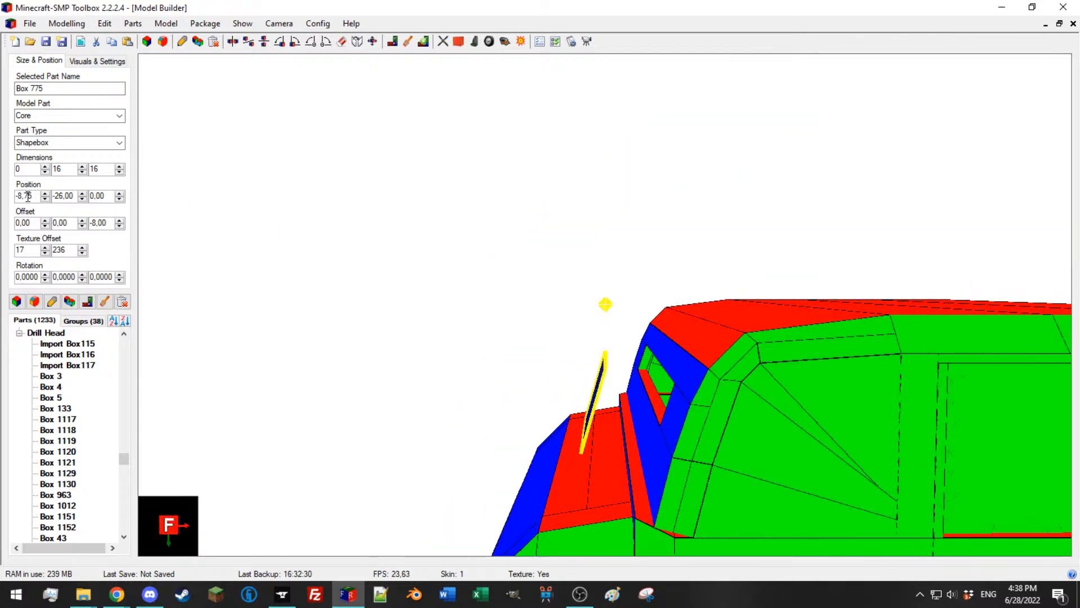
left_click(723, 505)
middle_click_drag(724, 505, 482, 307)
left_click(483, 316)
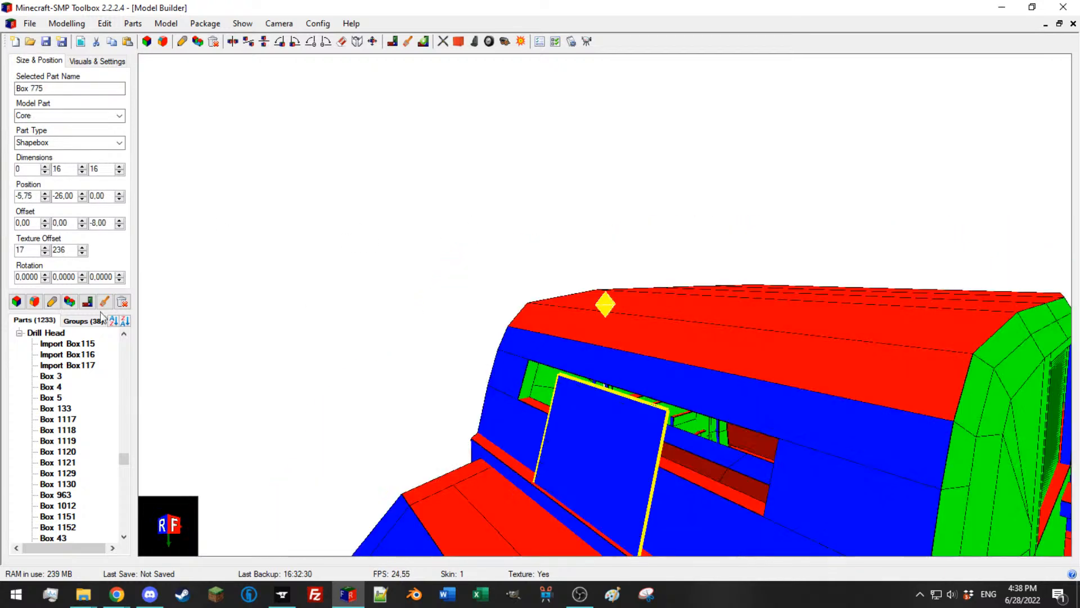
Step: Open the rear window pane's shape for editing and pull its corners into a slanted, shorter pane matching the rear opening
left_click(52, 301)
left_click_drag(278, 117, 1079, 130)
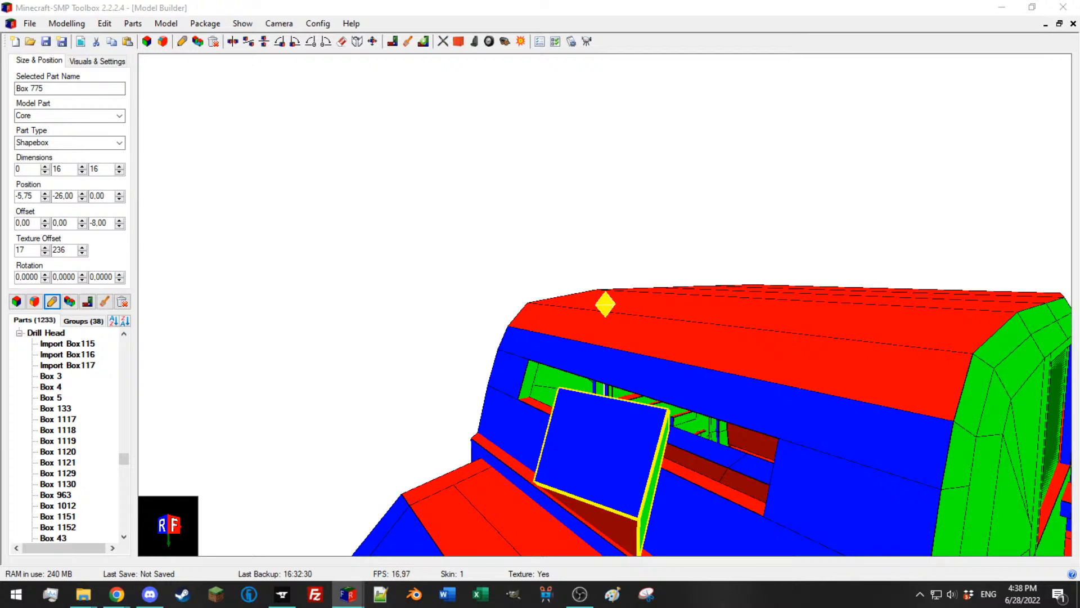
middle_click_drag(799, 292, 775, 281)
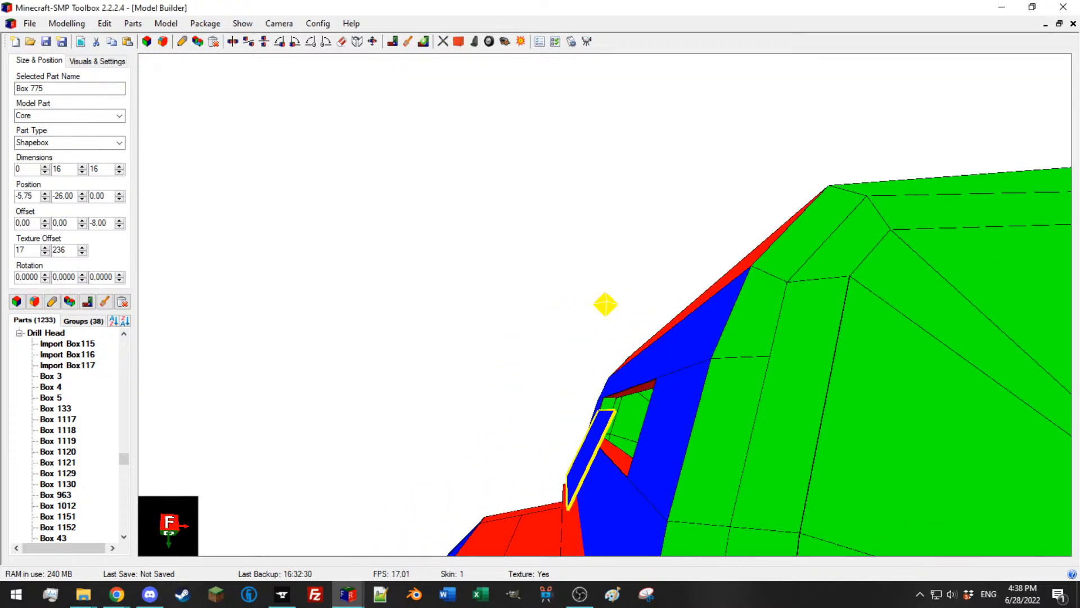
left_click(964, 290)
left_click(964, 290)
left_click(964, 290)
left_click(964, 290)
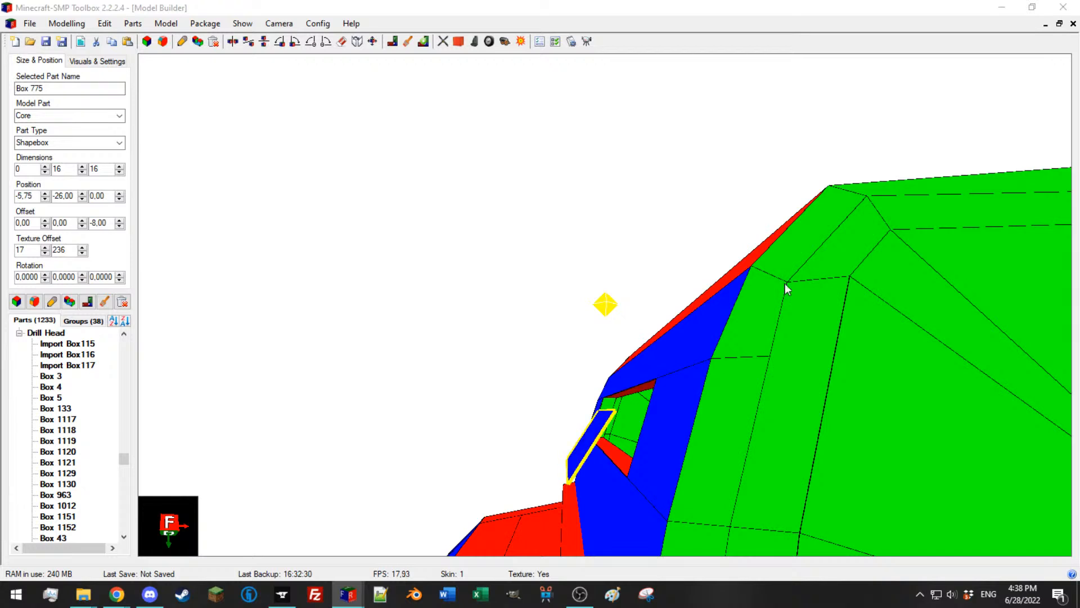
middle_click_drag(964, 290, 480, 289)
Step: Set the rear window pane's position to X -3.75 and Y -27 inside the opening
left_click(45, 193)
left_click(44, 194)
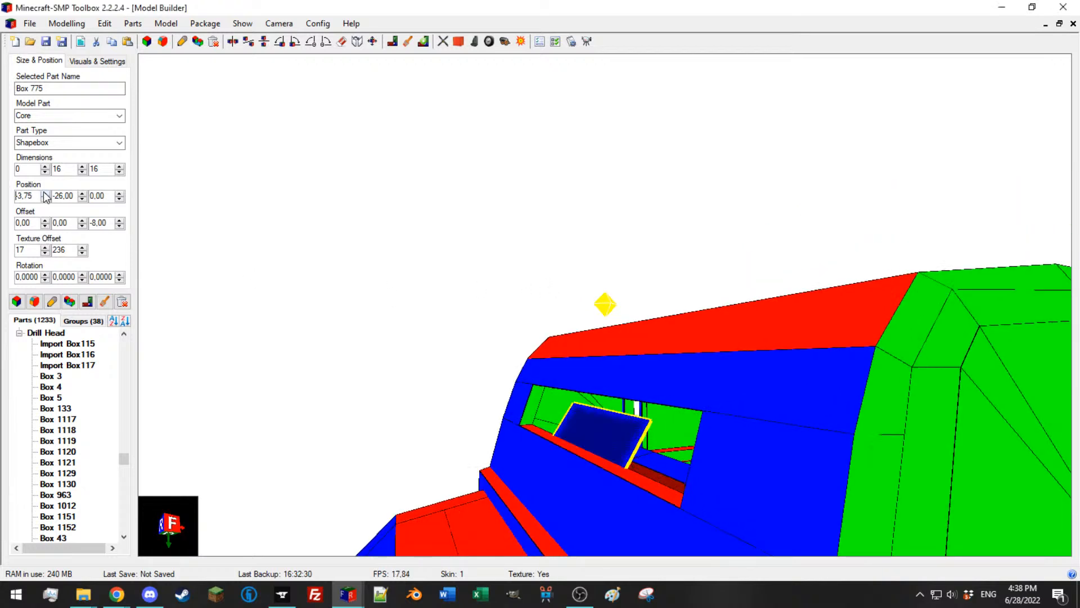
left_click(82, 198)
left_click(82, 199)
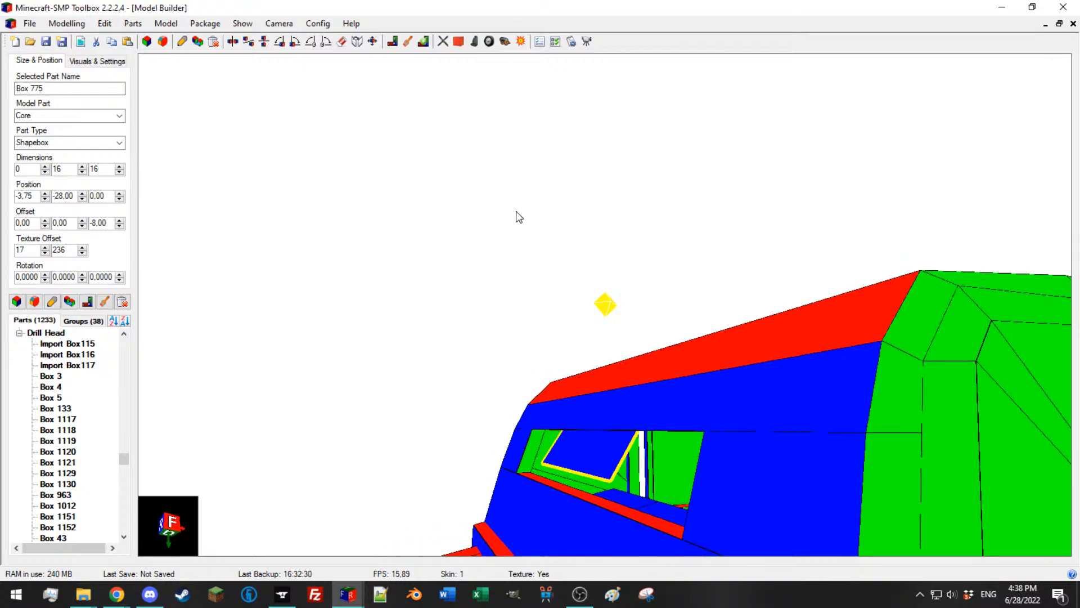
left_click(83, 193)
middle_click_drag(411, 223, 1024, 276)
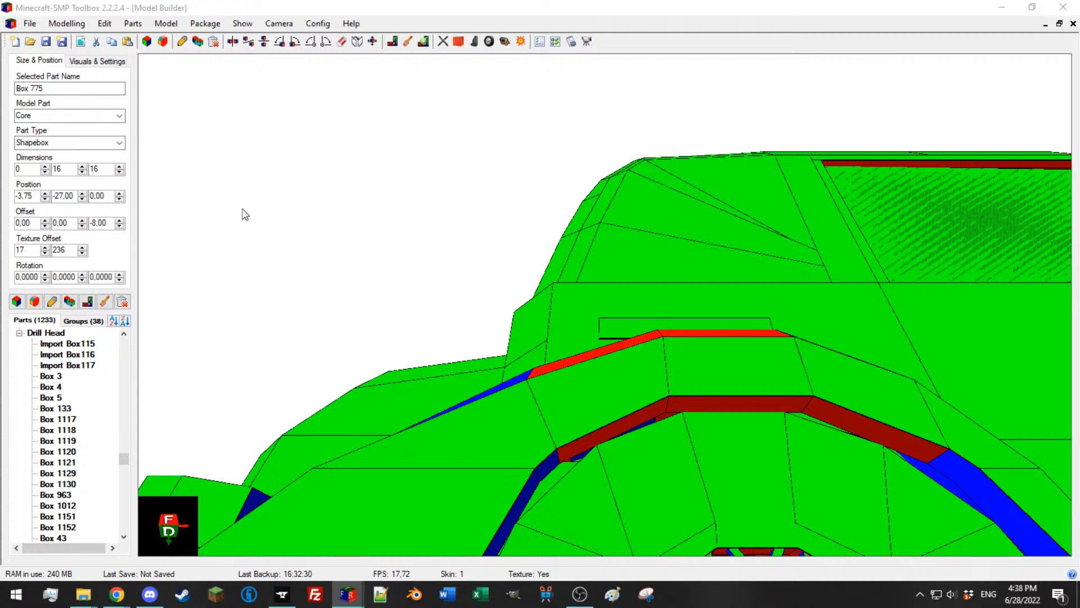
Step: Set the rear window pane's X position to -4.50 and stretch its side corners to fill the rear window opening
left_click(45, 193)
middle_click_drag(259, 203, 440, 271)
scroll(530, 295, "up", 4)
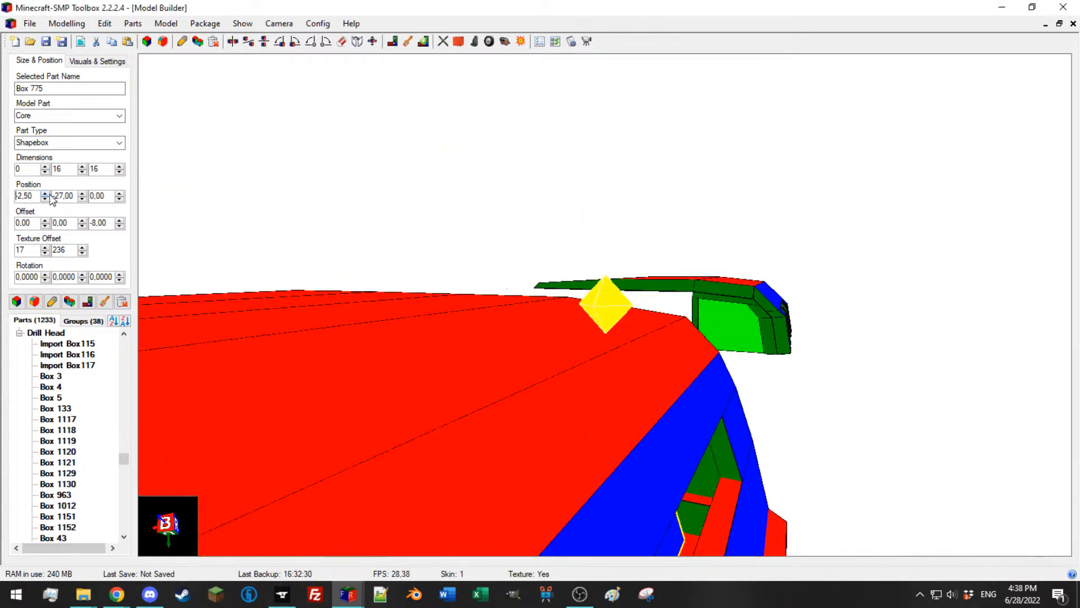
left_click(45, 193)
left_click(45, 193)
left_click(45, 193)
left_click(45, 193)
scroll(157, 238, "down", 4)
left_click(48, 198)
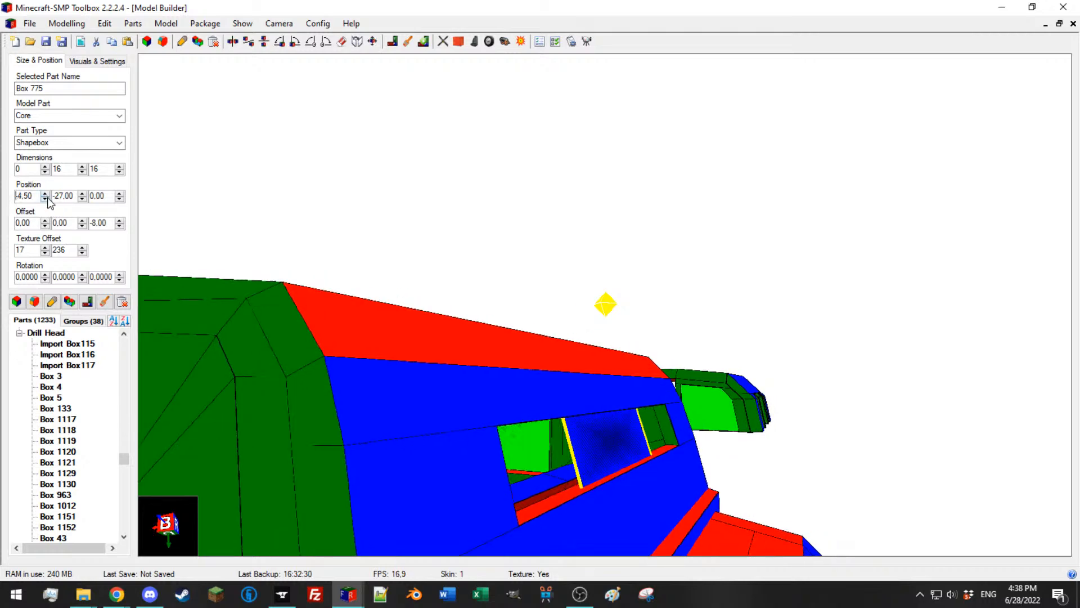
middle_click_drag(377, 235, 336, 244)
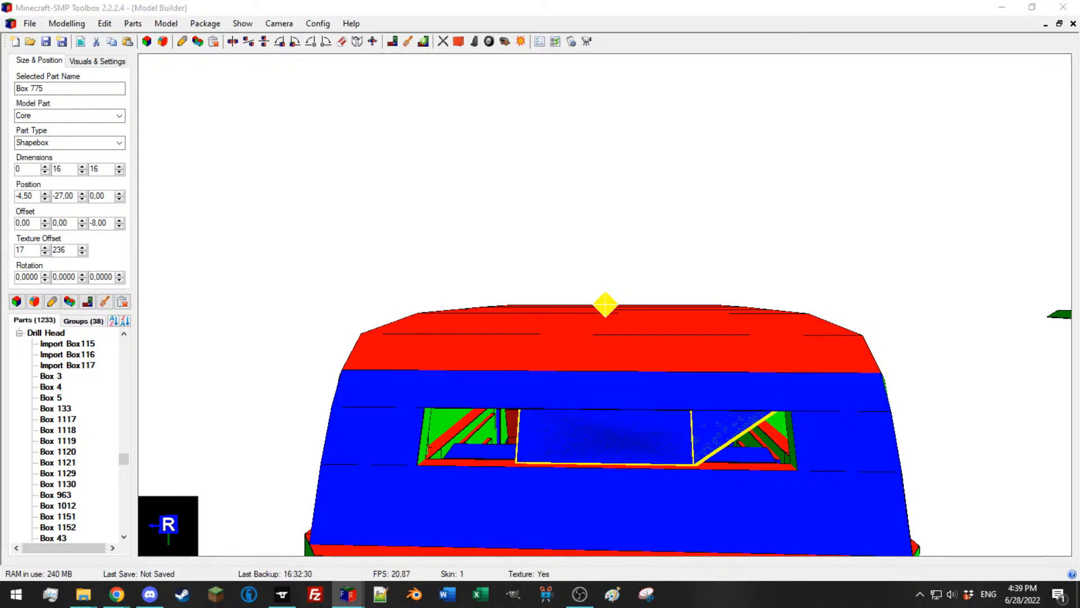
middle_click_drag(876, 312, 858, 299)
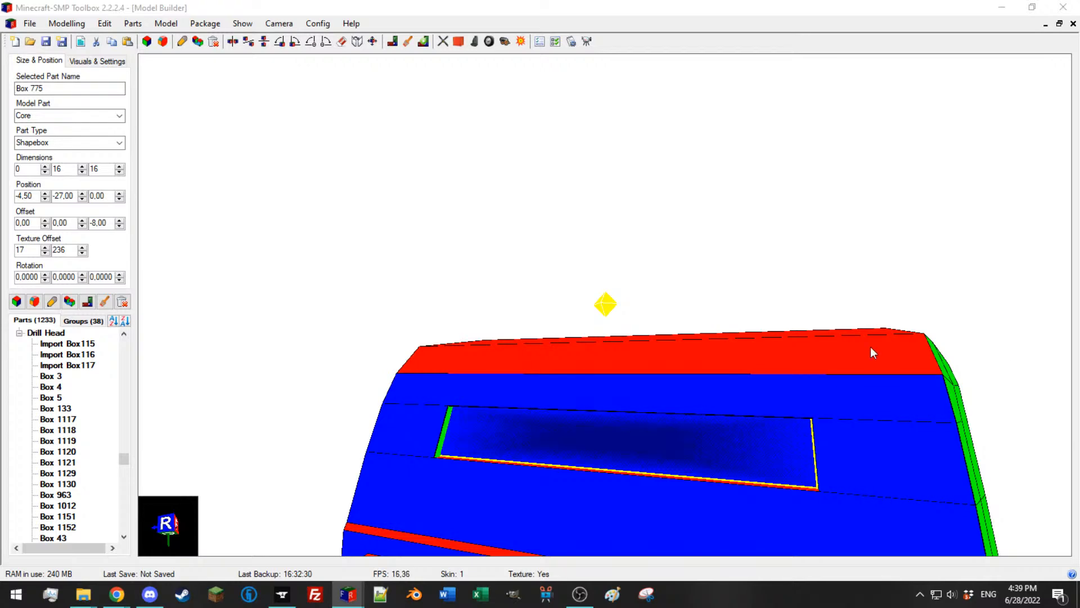
Step: Select the middle side triangles with their trim, rear window surround and pane, and set their X and Y positions to 0
scroll(1003, 350, "down", 5)
scroll(660, 364, "up", 4)
left_click(651, 371, "ctrl")
left_click(686, 369)
scroll(550, 330, "down", 5)
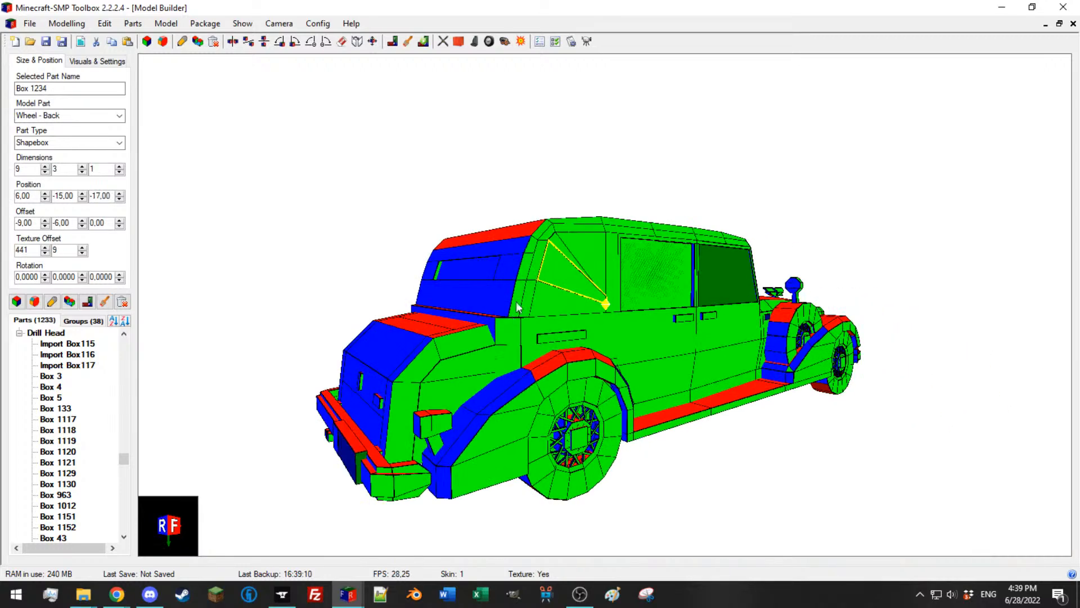
scroll(436, 234, "up", 5)
left_click(404, 225, "ctrl")
left_click(350, 226, "ctrl")
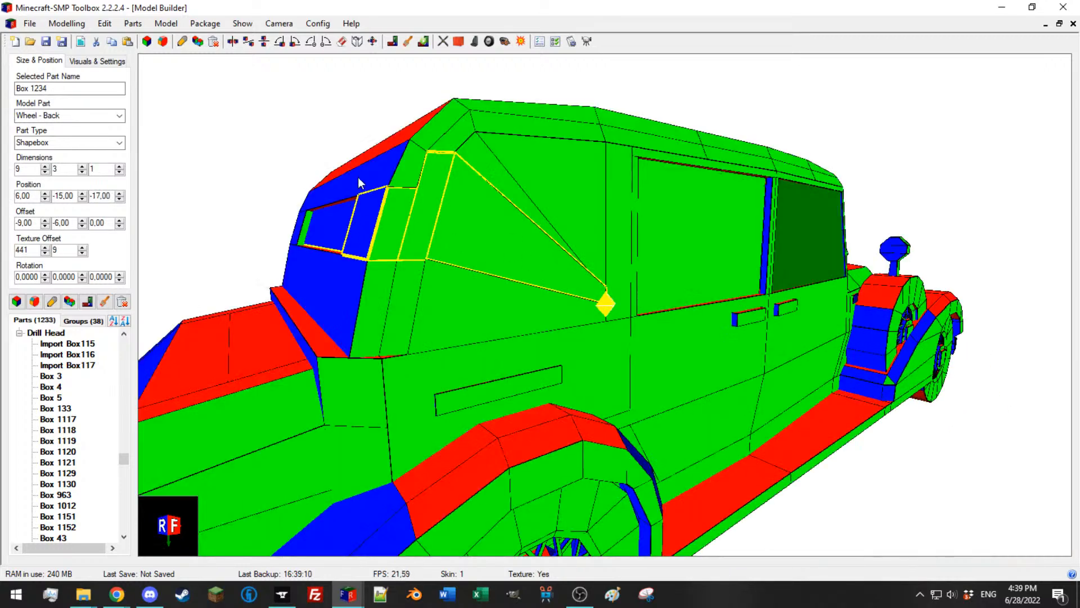
left_click(357, 178, "ctrl")
scroll(358, 179, "down", 5)
scroll(405, 229, "up", 5)
left_click_drag(331, 223, 507, 293)
scroll(507, 292, "down", 5)
left_click_drag(69, 196, 15, 191)
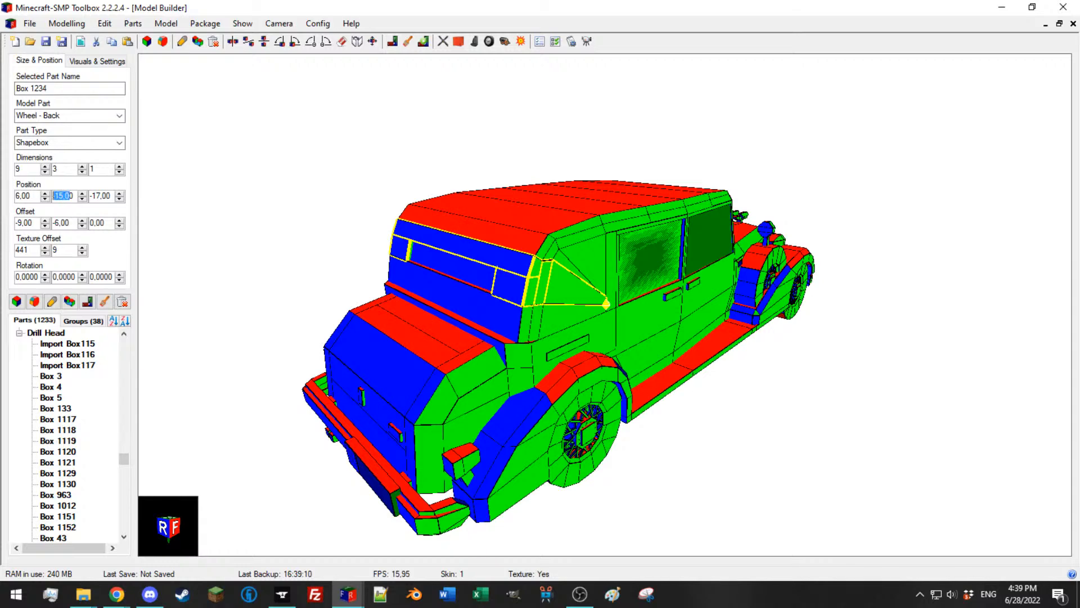
type("0")
Step: Merge the middle section's offsets into its positions, and swap the offset and position values of its parts
left_click(133, 23)
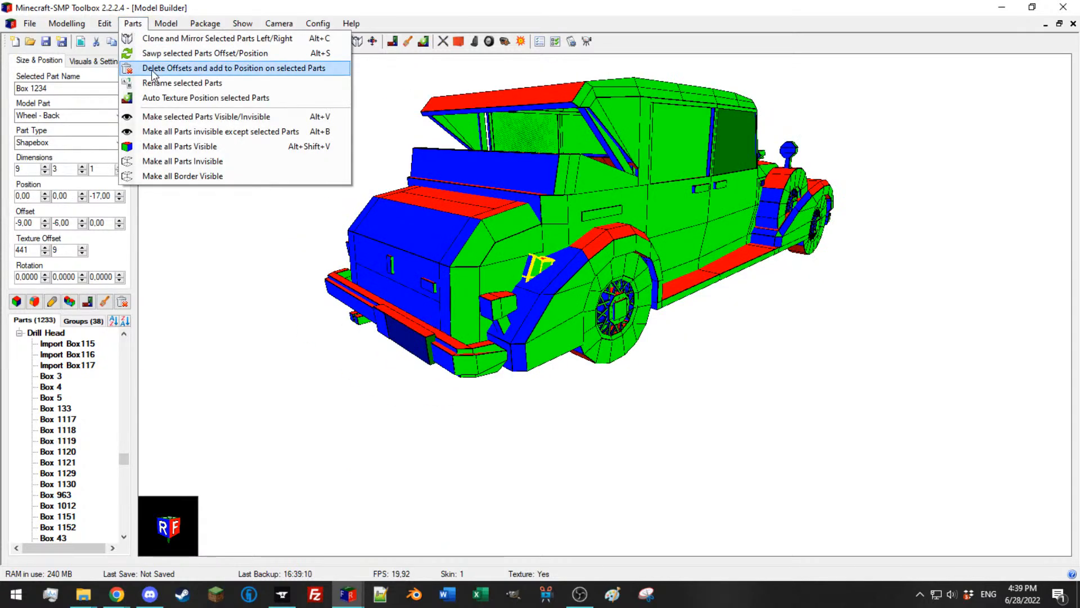
left_click(169, 68)
left_click(133, 23)
left_click(169, 53)
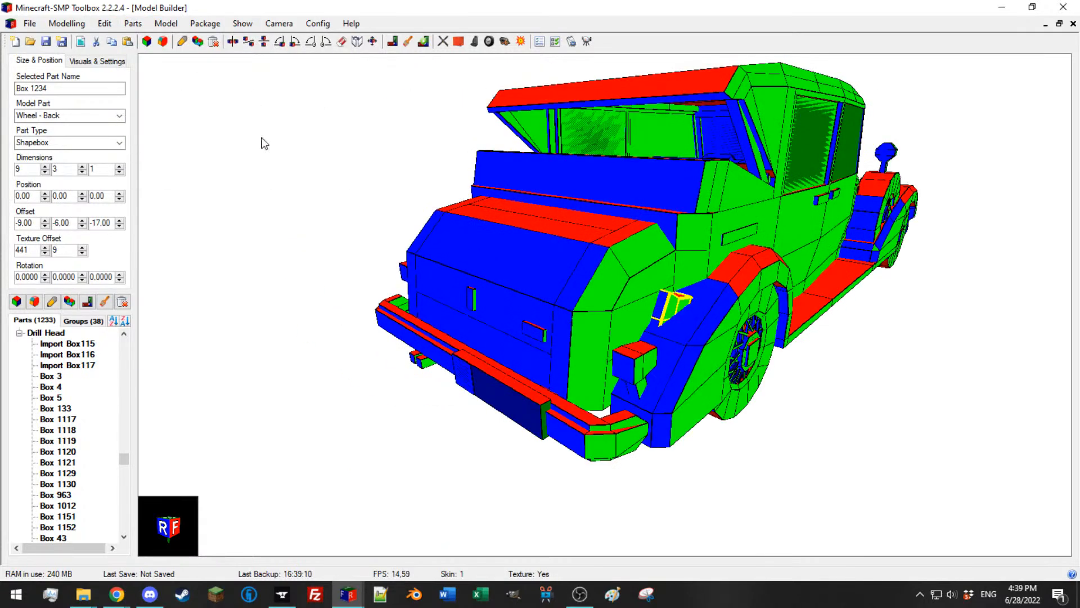
Step: Set the shared pivot of the middle rear window section to X position 6 and Y position -15
scroll(70, 197, "down", 6)
left_click_drag(369, 213, 339, 202)
scroll(71, 196, "up", 2)
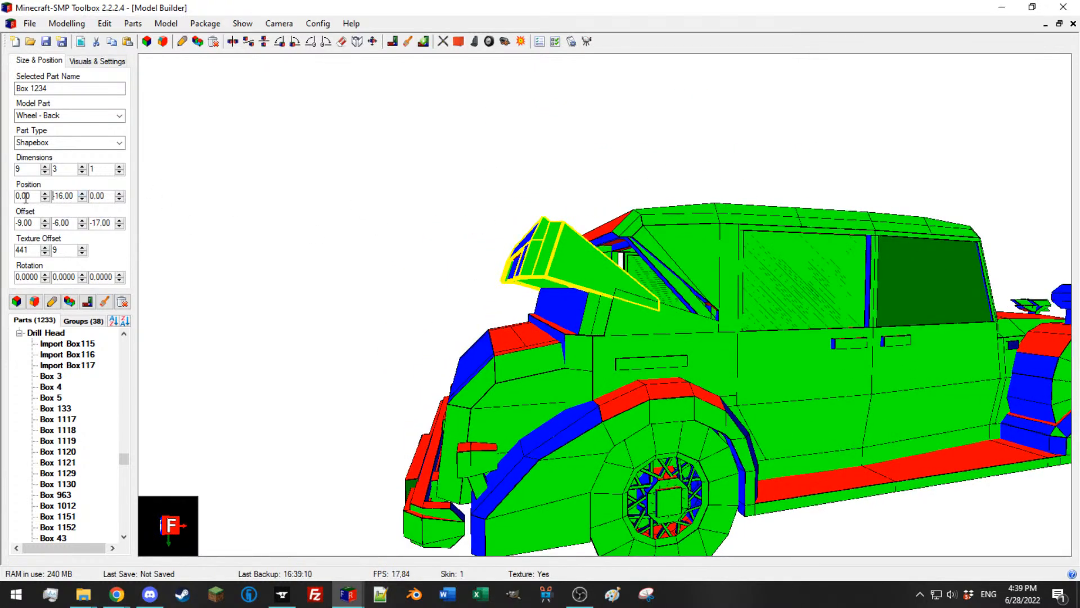
scroll(44, 197, "up", 4)
scroll(42, 197, "up", 2)
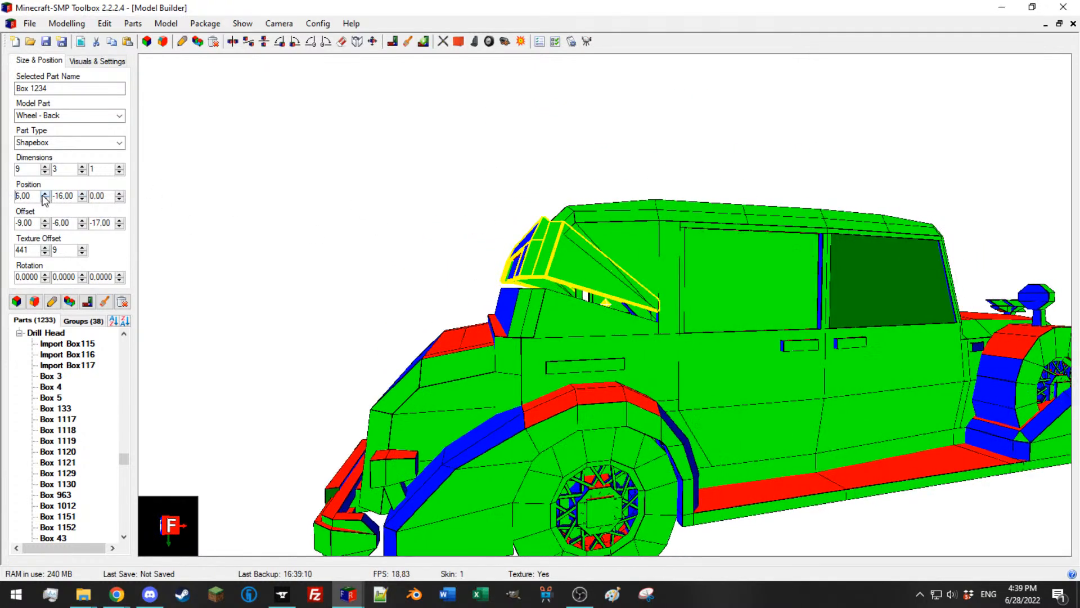
left_click(82, 193)
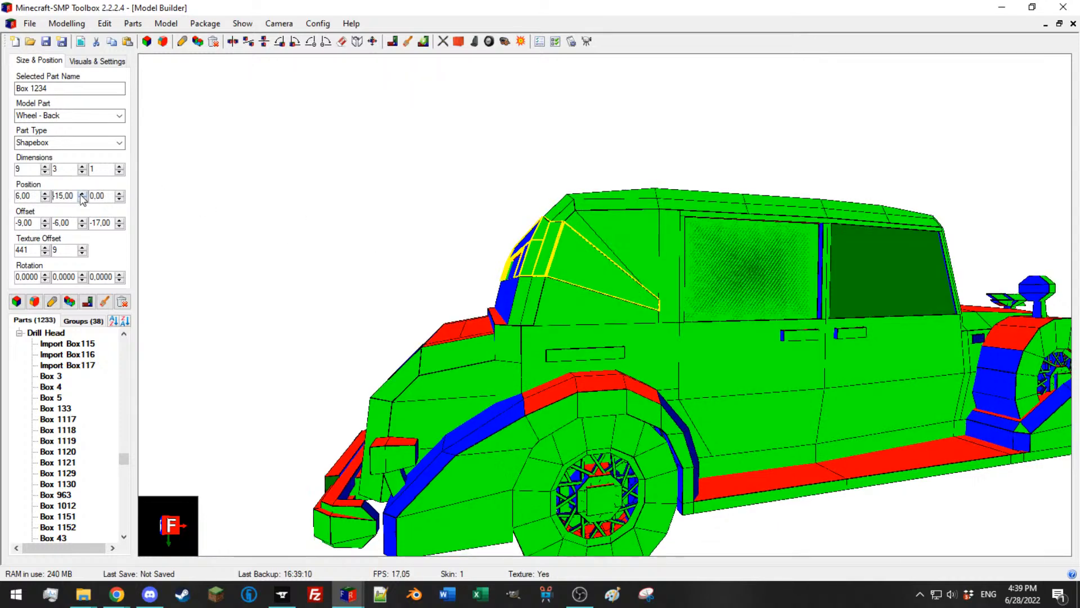
Step: Select the lowest side panels with the trim and rear parts below the window, and set their X and Y positions to 0
left_click(522, 307)
left_click_drag(522, 307, 528, 303)
left_click_drag(363, 285, 458, 293)
left_click(591, 343, "ctrl")
left_click(622, 348, "ctrl")
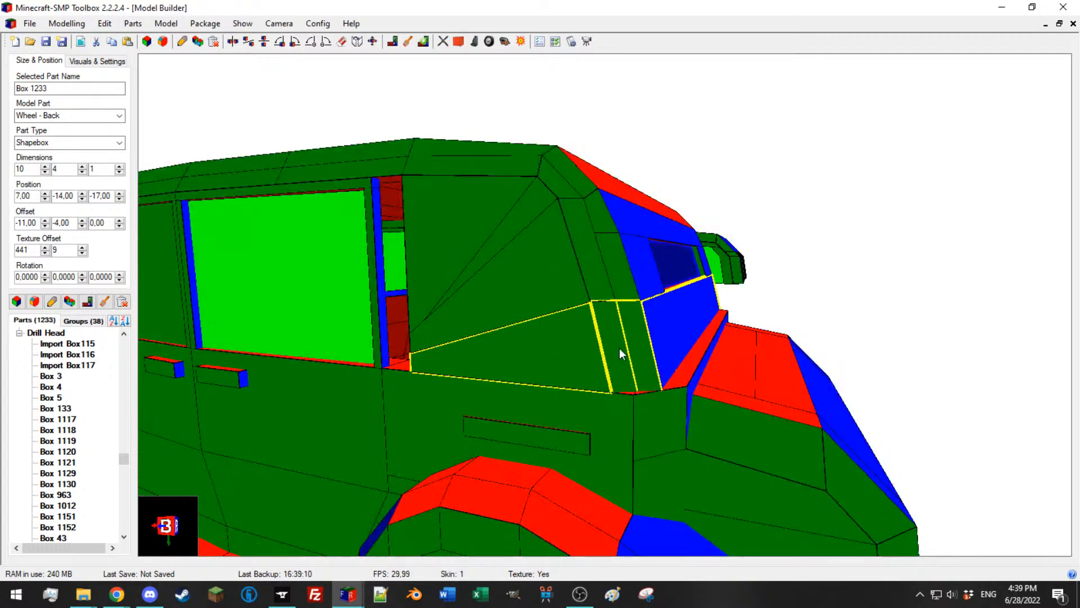
left_click_drag(621, 348, 616, 340)
double_click(68, 196)
type("0")
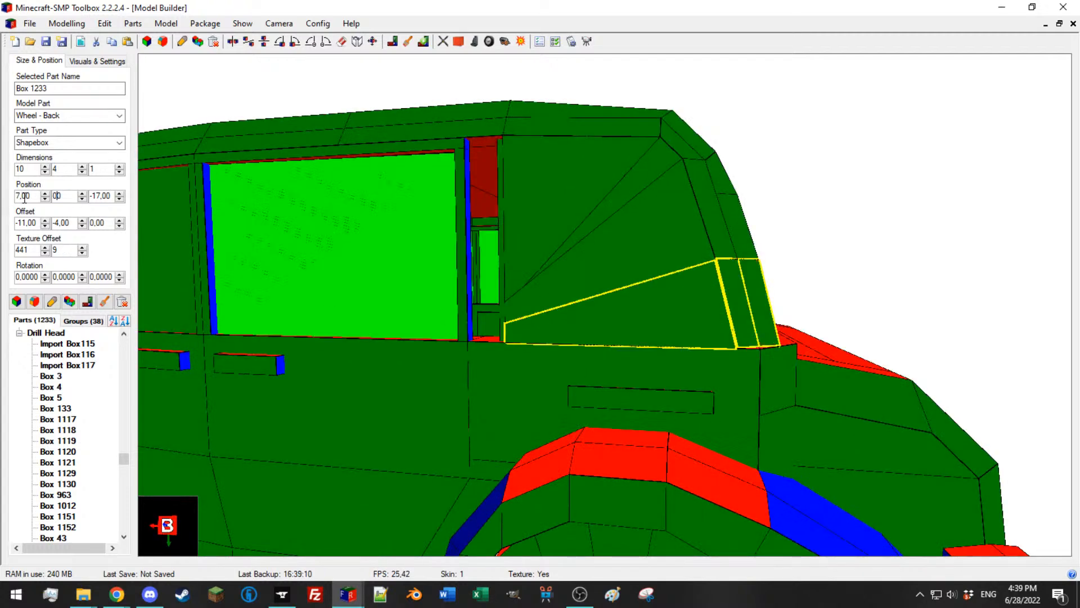
double_click(24, 197)
type("0")
left_click(164, 190)
Step: Merge the lowest section's offsets into its positions, and swap the offset and position values of its parts
left_click(132, 23)
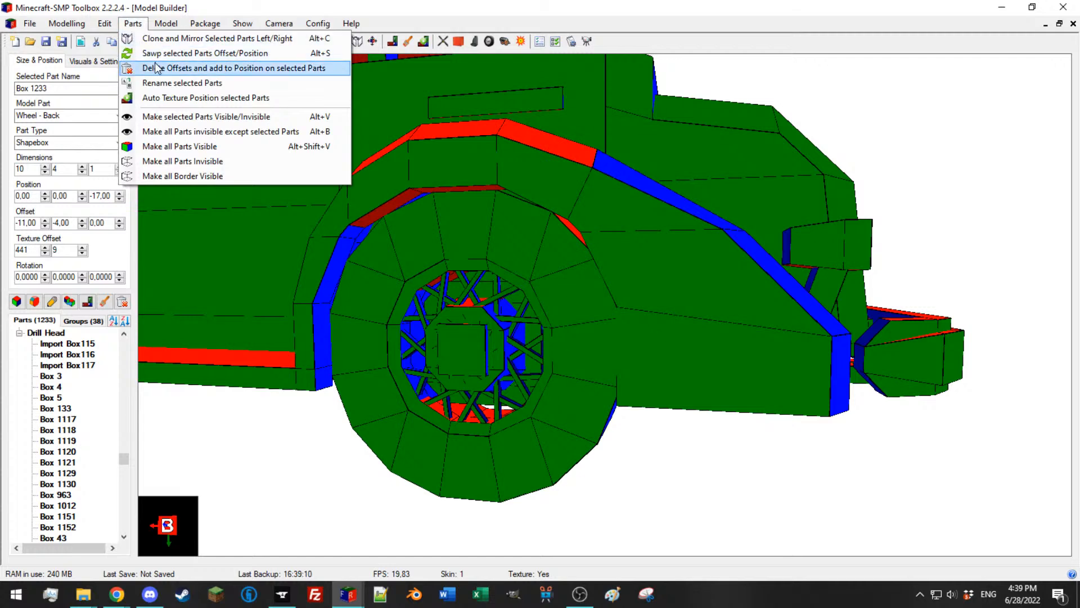
left_click(163, 67)
left_click(133, 23)
left_click(163, 53)
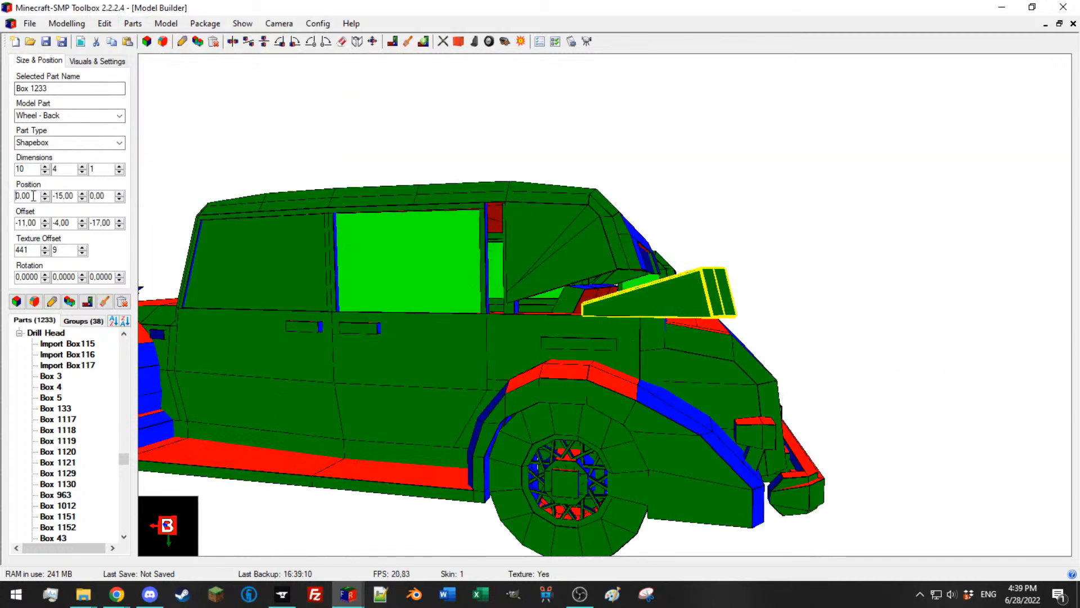
Step: Set the shared pivot of the lowest soft top section to X position 6 and Y position -15
scroll(34, 195, "up", 7)
scroll(33, 196, "down", 1)
left_click_drag(815, 239, 639, 275)
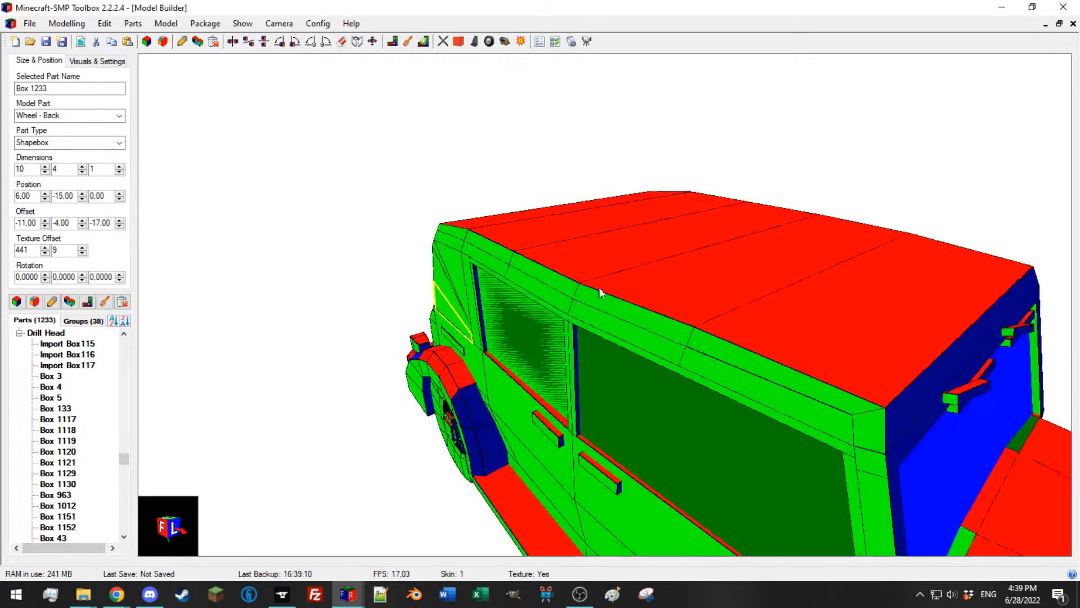
Step: Transfer the Z value of the narrow pillar behind the rear door window to its offset, giving Z position 0 and offset -17
left_click(472, 307)
left_click_drag(106, 196, 8, 203)
key("ctrl+x")
key("ctrl+v")
key("Return")
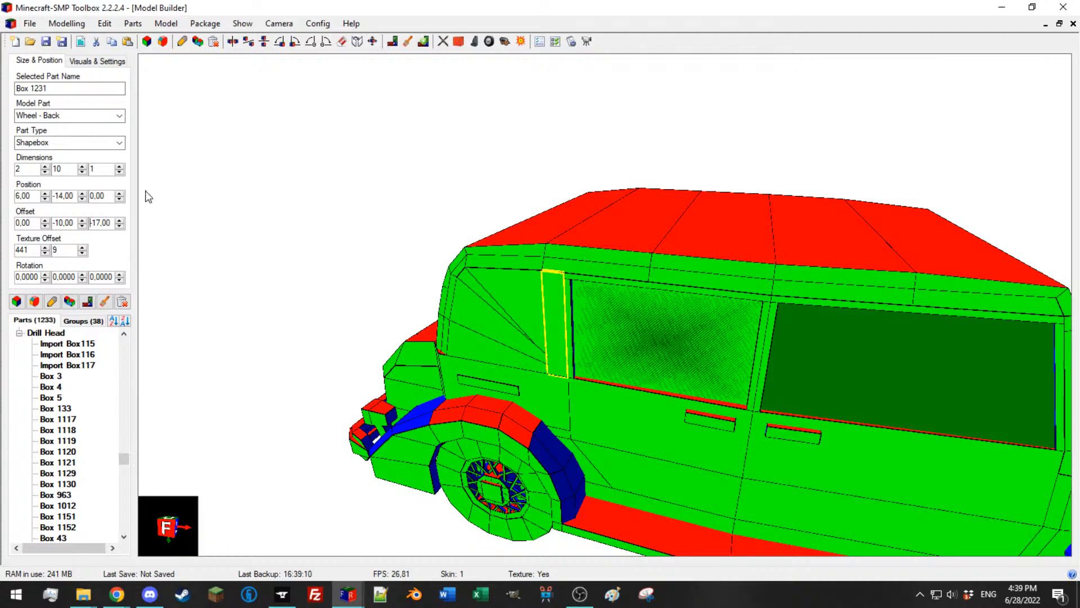
Step: Clone the narrow pillar and set the copy's Z offset to 16 for the opposite side of the car
left_click(69, 301)
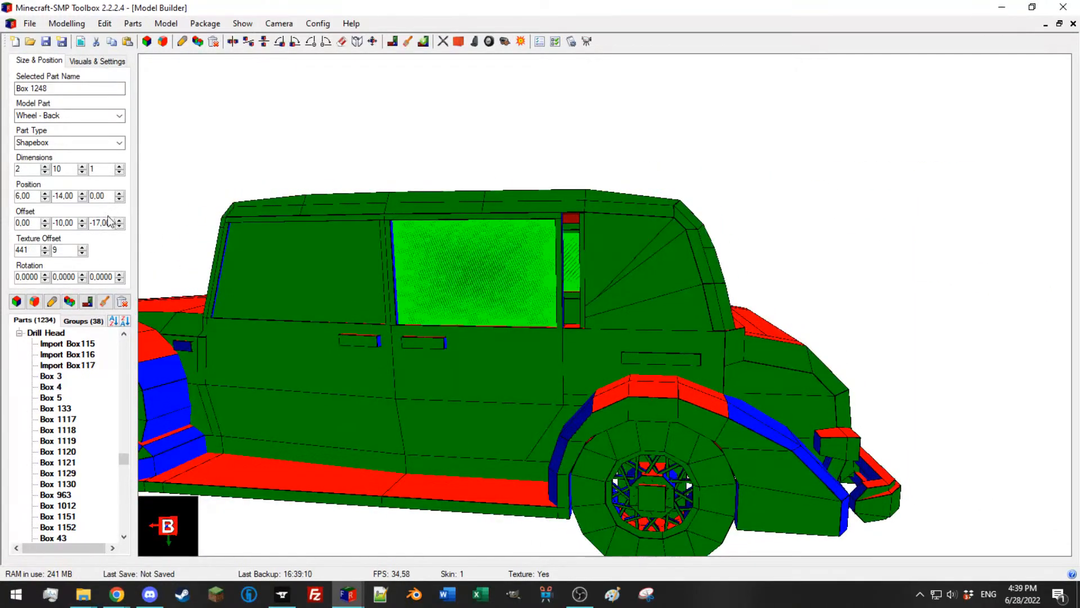
left_click_drag(110, 222, 91, 222)
type("16")
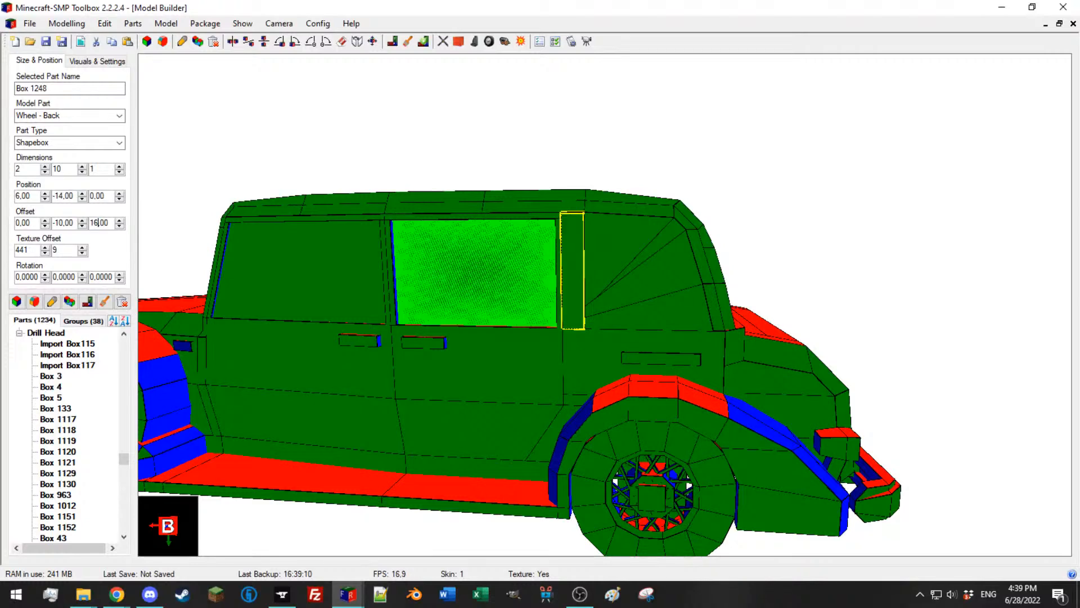
left_click_drag(667, 232, 609, 246)
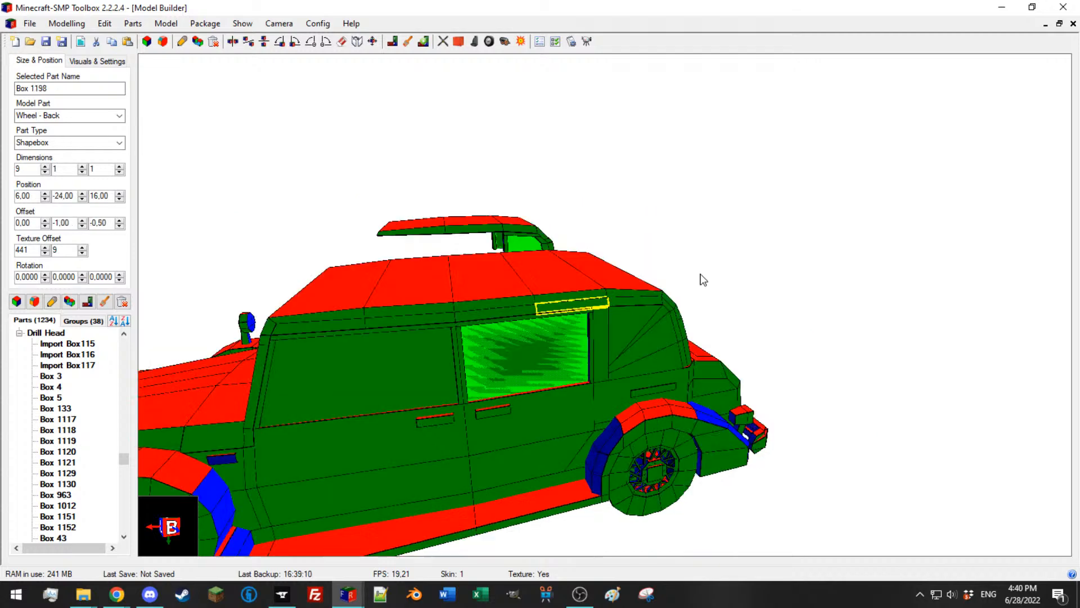
Step: Compare the roof-rail and pillar boxes beside the rear side window with those on the car's opposite side
scroll(702, 278, "up", 2)
left_click_drag(702, 277, 597, 341)
left_click(596, 334)
scroll(610, 332, "up", 2)
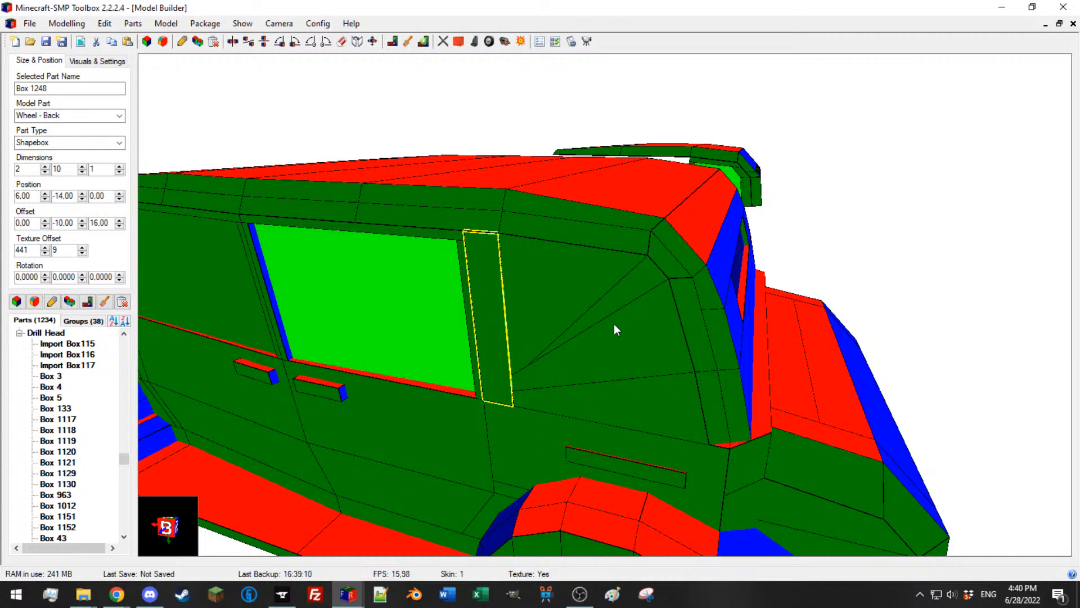
left_click_drag(454, 183, 583, 212)
scroll(583, 212, "down", 4)
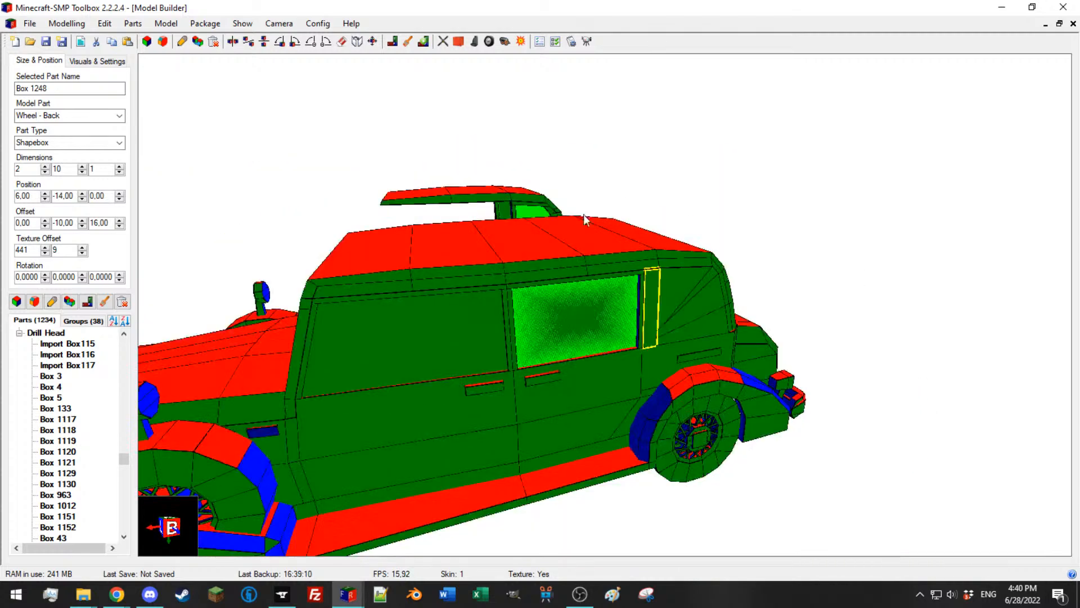
left_click(607, 268)
left_click_drag(608, 268, 789, 302)
scroll(592, 248, "up", 8)
scroll(451, 214, "down", 3)
scroll(701, 273, "down", 5)
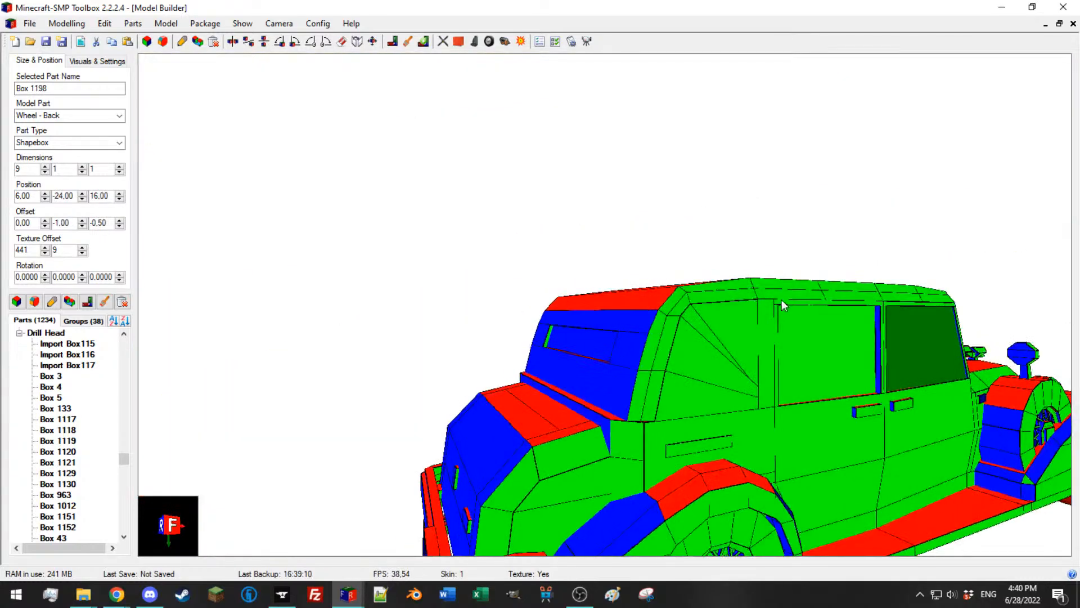
Step: Set the Z offset to 0.50 and the Z position to -17 for the four roof-rail boxes above the opposite side windows
left_click(789, 302)
scroll(625, 291, "down", 3)
scroll(625, 297, "up", 8)
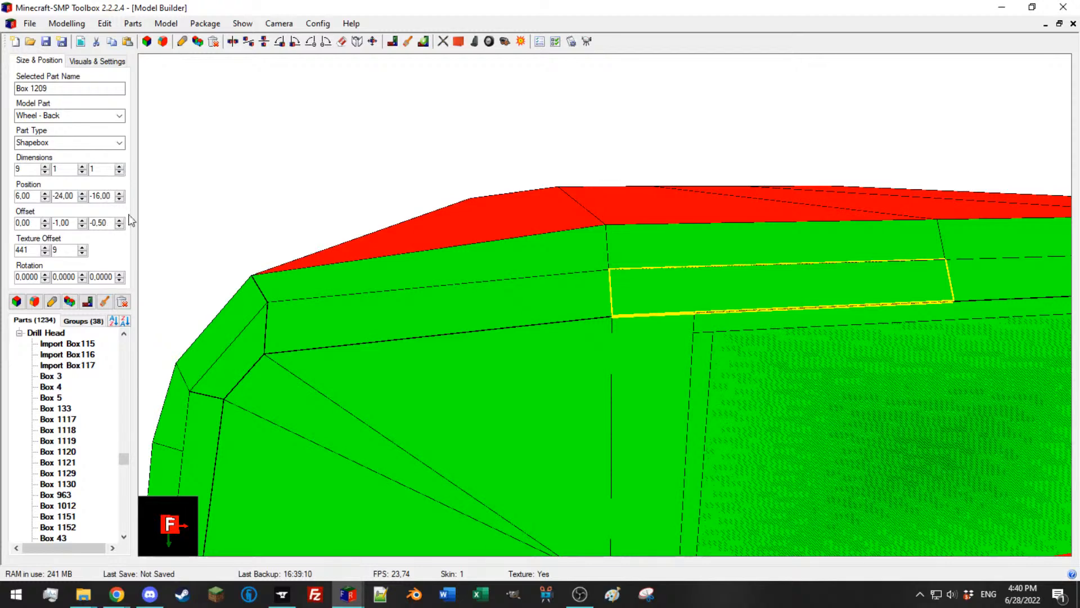
scroll(730, 273, "down", 5)
left_click_drag(729, 272, 761, 296)
left_click(788, 294, "ctrl")
left_click(962, 288, "ctrl")
left_click(1038, 280, "ctrl")
left_click(120, 220)
left_click(119, 199)
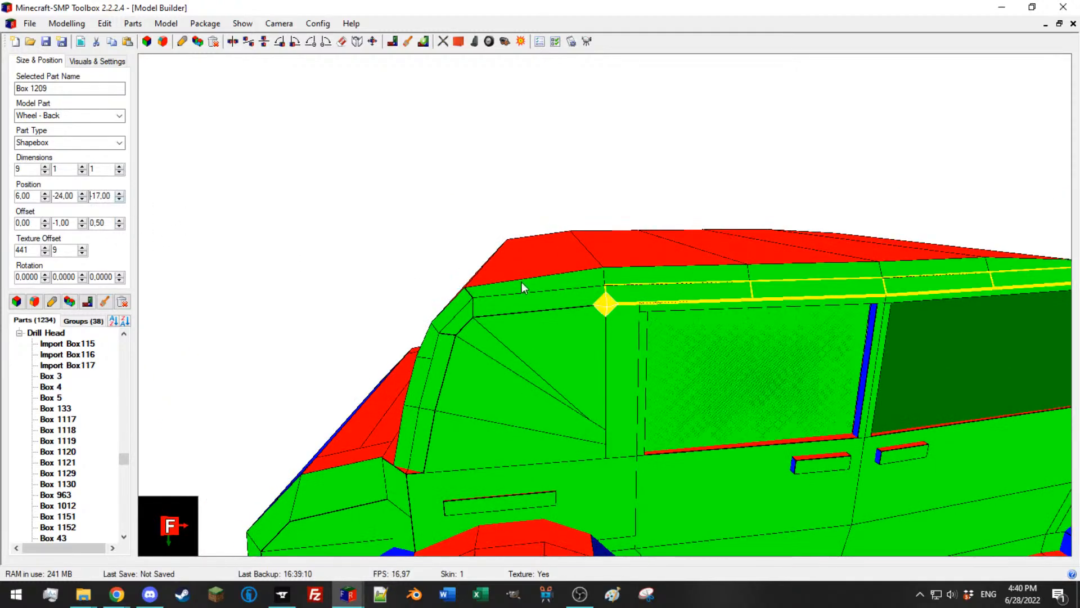
Step: Try giving the rearmost of these roof-rail boxes a Y offset of 0 and a Y position of -25
left_click(637, 291)
left_click_drag(637, 290, 604, 273)
left_click_drag(593, 337, 547, 288)
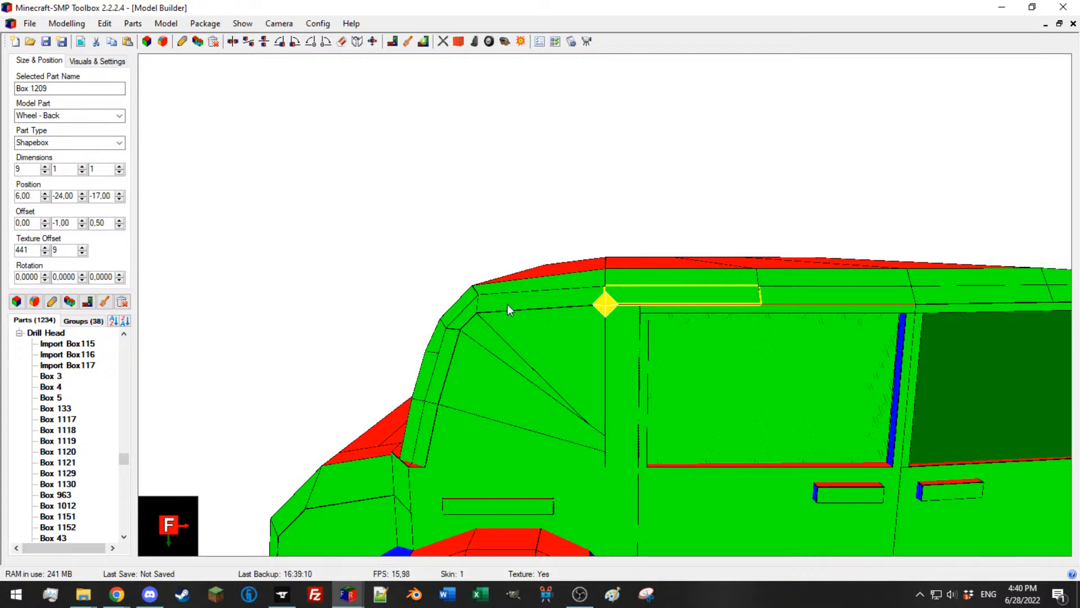
left_click(81, 227)
left_click(83, 221)
left_click(82, 220)
left_click(82, 198)
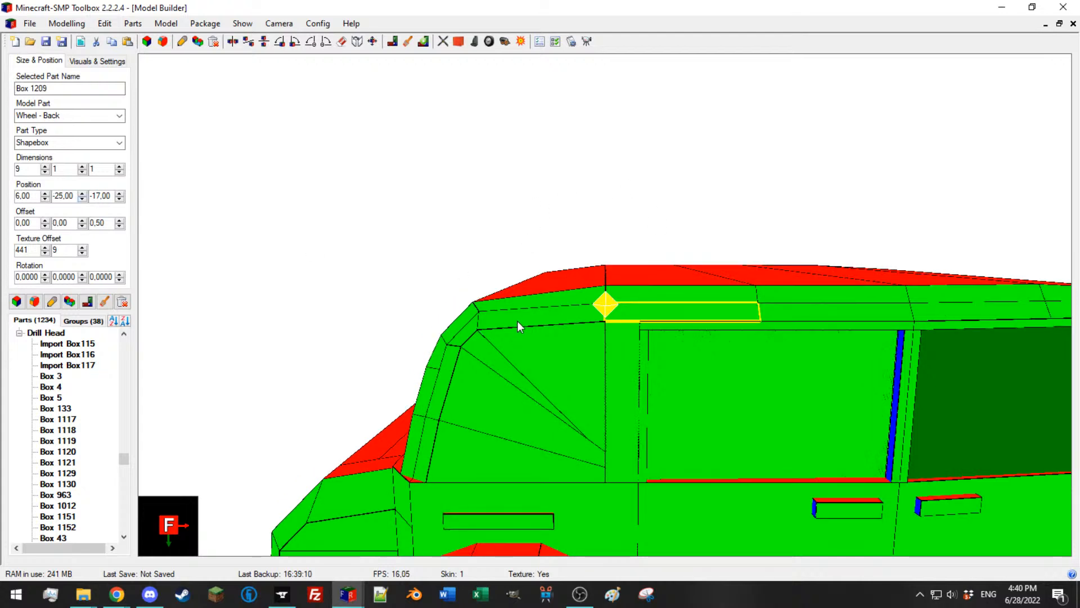
Step: Compare the neighbouring rail box, and return the rearmost rail box to a Y offset of -1 and Y position of -24
left_click(772, 312)
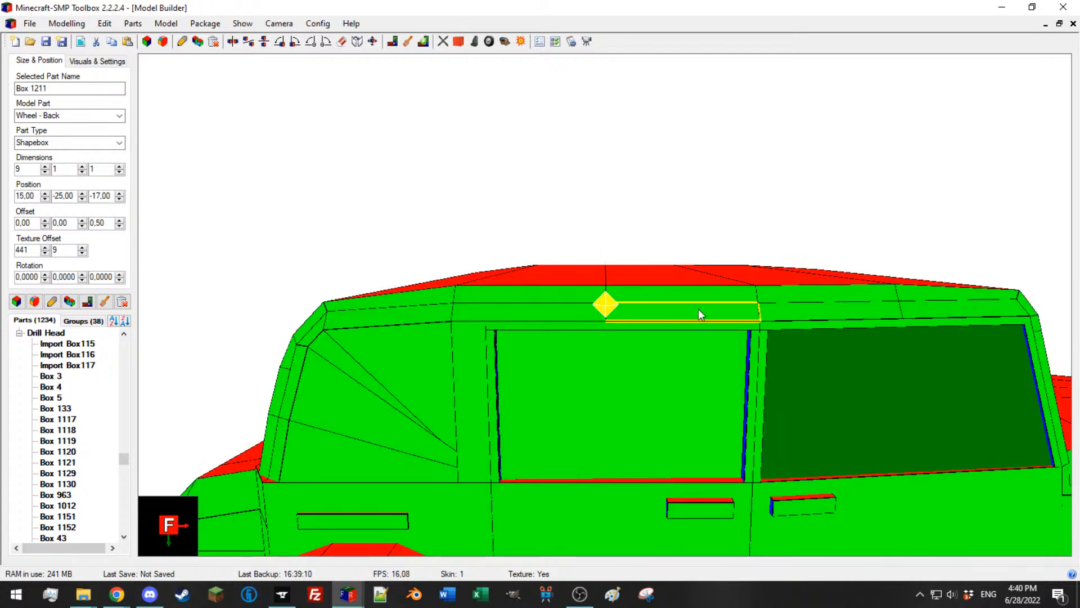
left_click(569, 312)
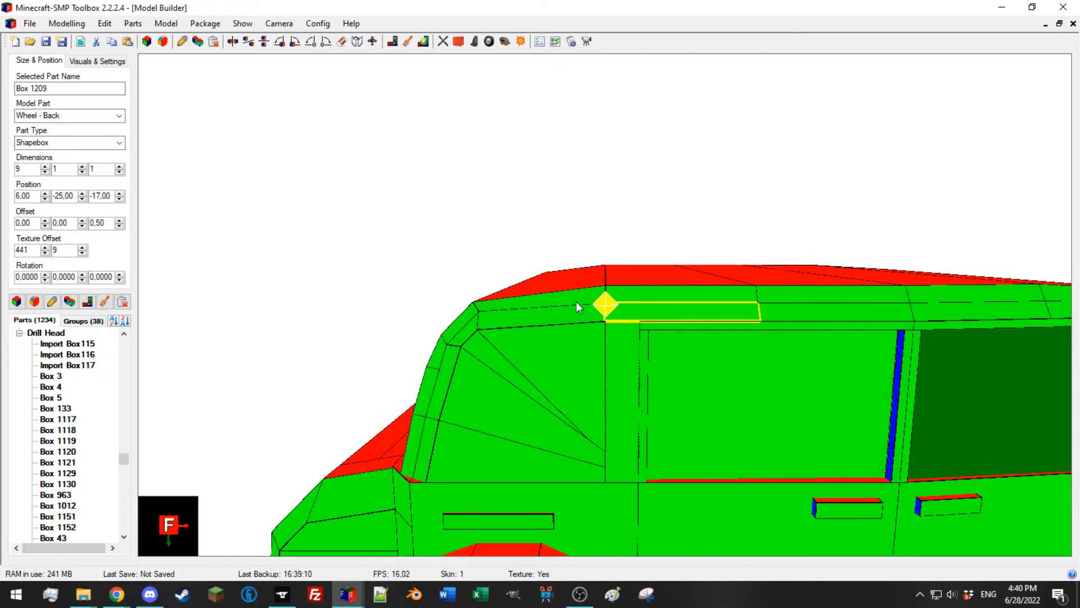
left_click_drag(624, 306, 626, 319)
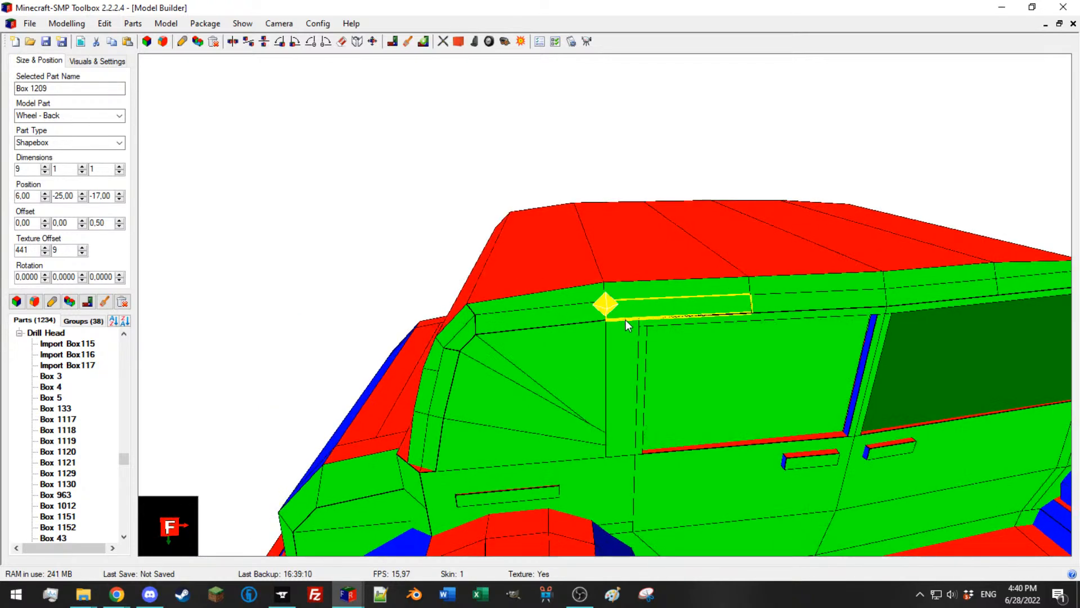
left_click(82, 226)
left_click(82, 193)
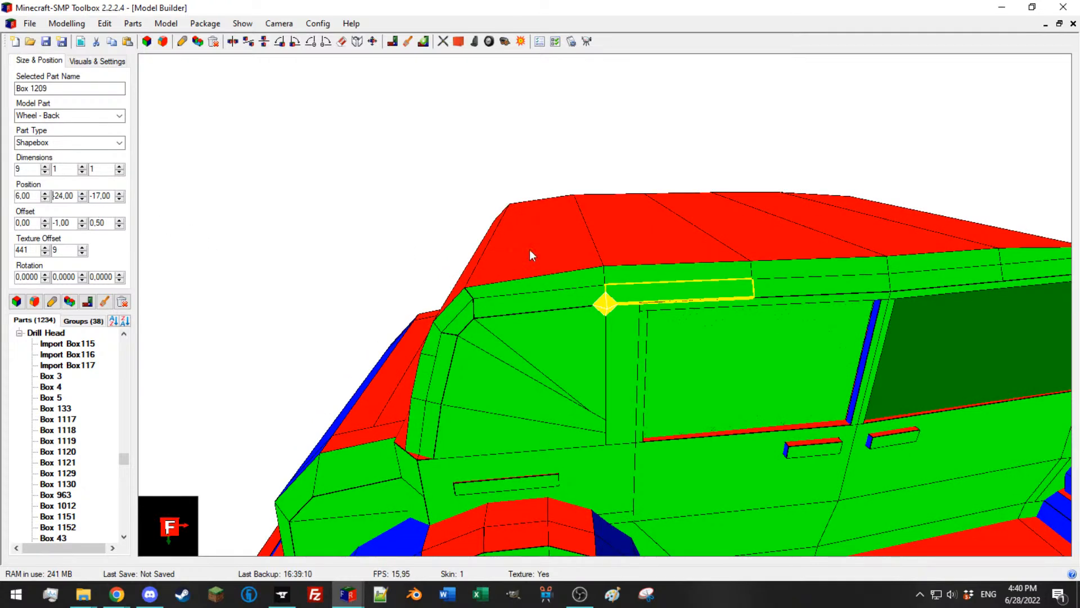
Step: Check the position and offset values of the roof-rail boxes and the roof panel above the side windows
left_click(785, 289)
left_click(838, 305)
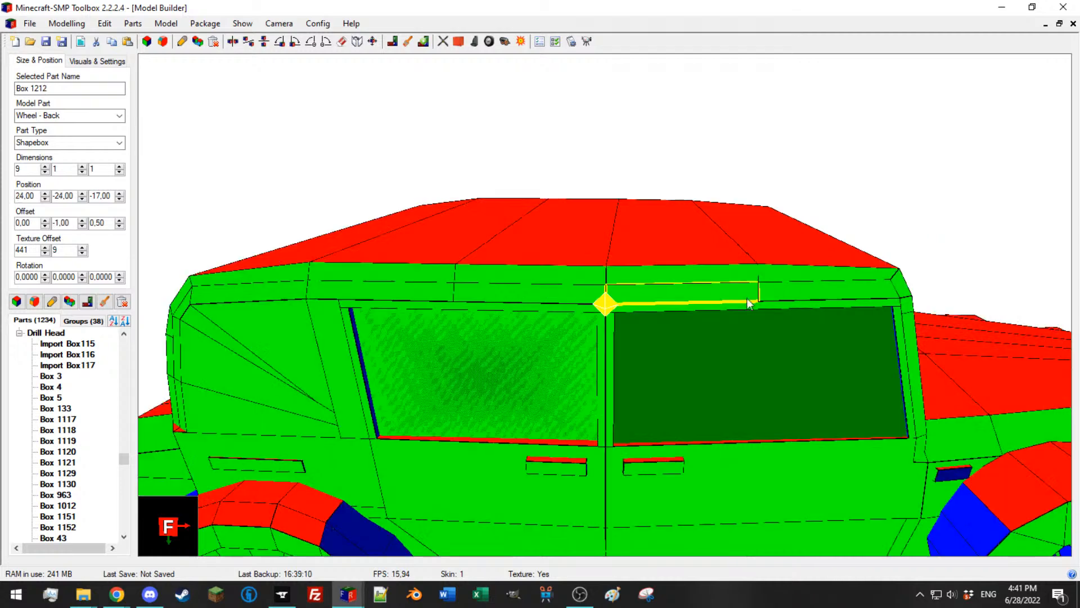
left_click(825, 290)
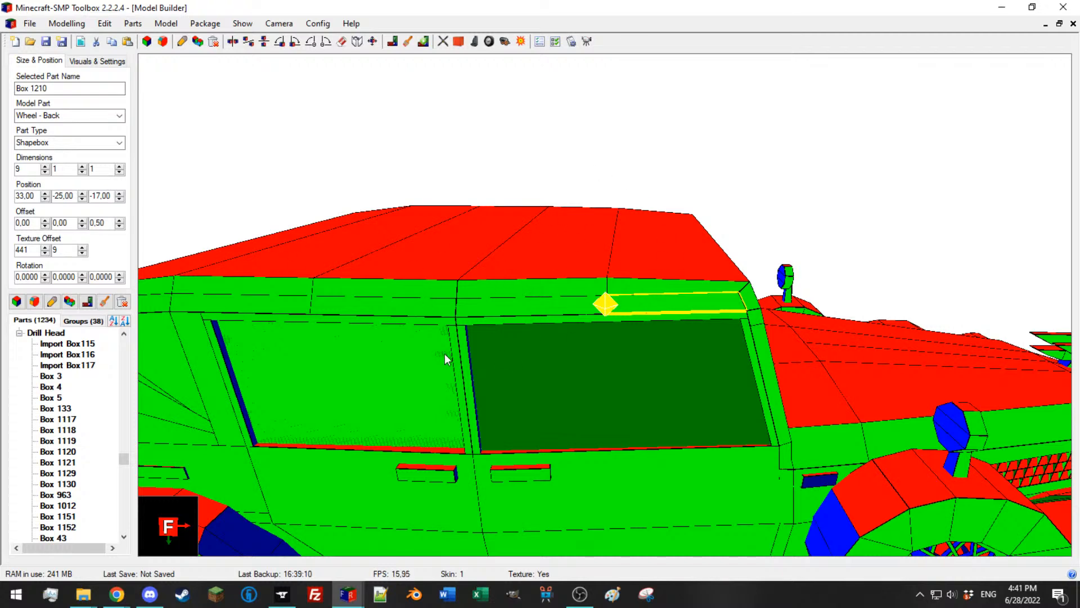
left_click(281, 306)
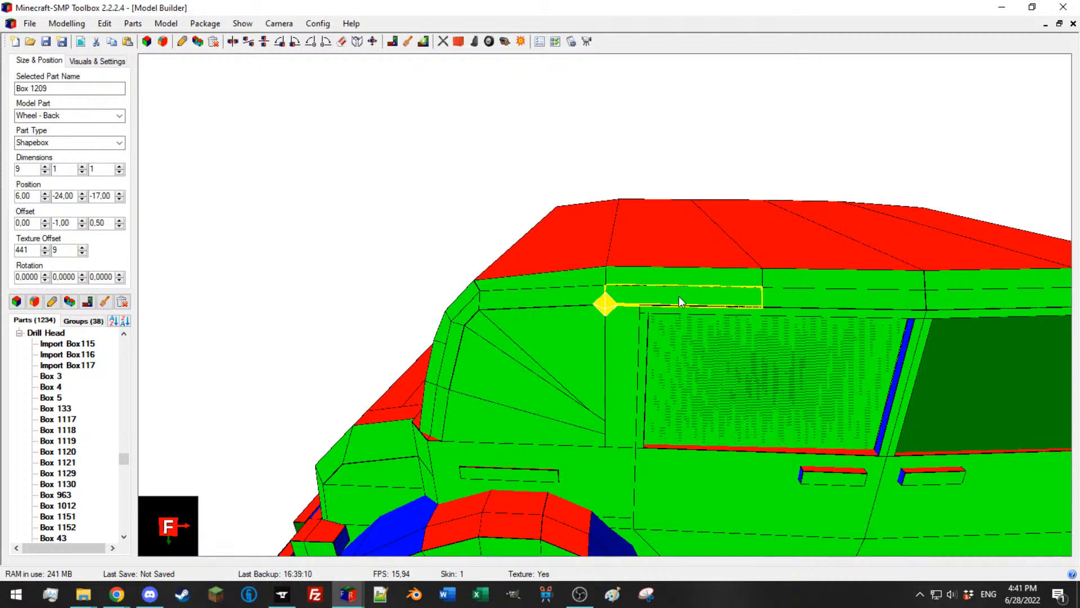
left_click(812, 299)
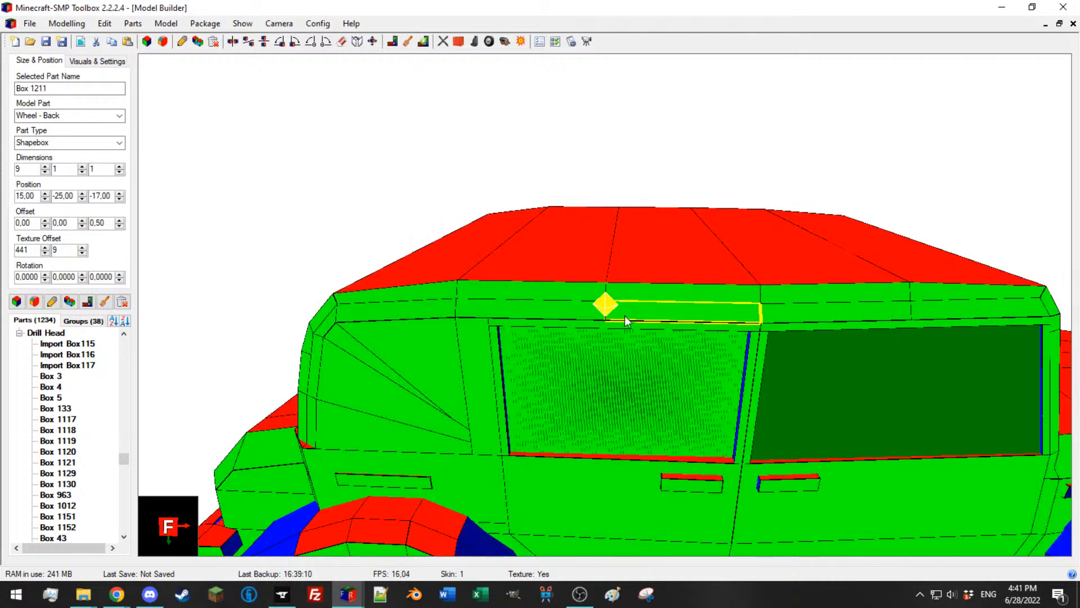
left_click(634, 294)
left_click(593, 313)
left_click(597, 297)
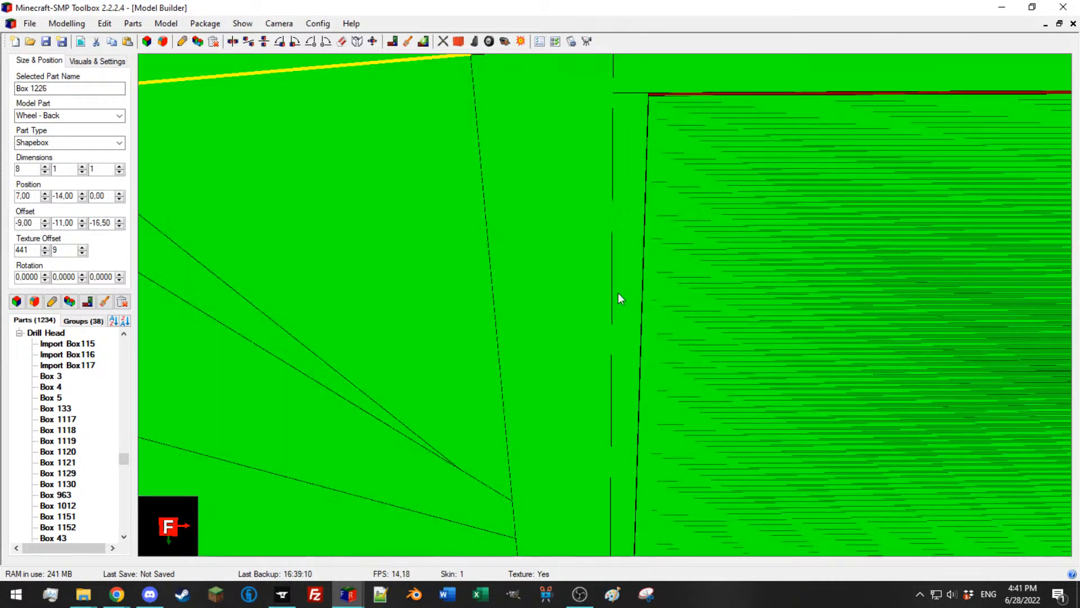
scroll(640, 256, "down", 5)
left_click(643, 253)
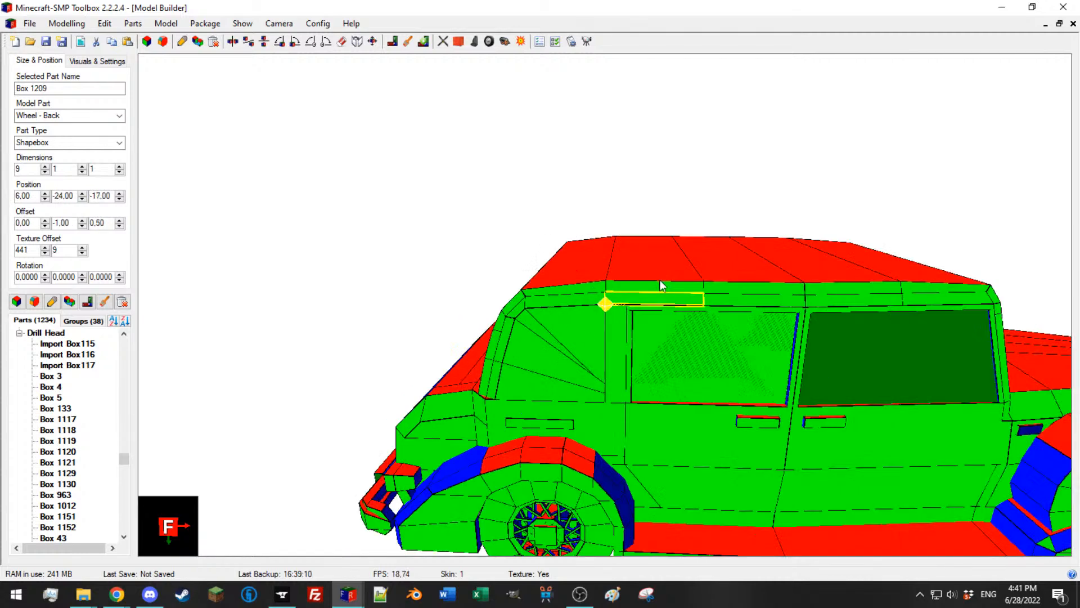
left_click(681, 288)
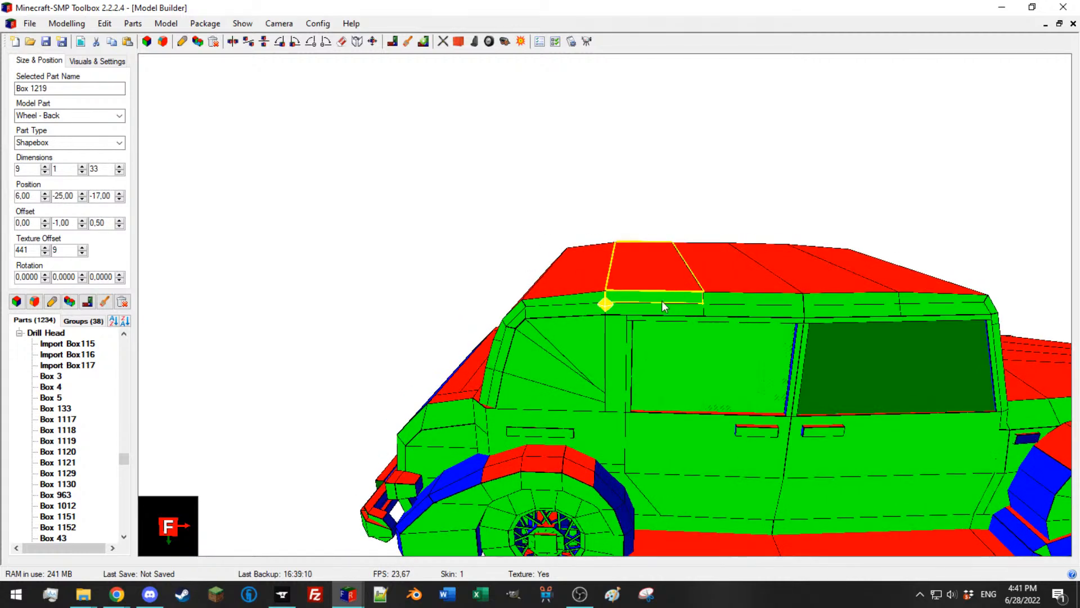
Step: Inspect from inside the cabin how the rearmost rail box meets the roof panel and the rear window pillar
left_click(652, 298)
left_click(651, 288, "ctrl")
middle_click_drag(542, 286, 719, 290)
scroll(544, 356, "down", 3)
scroll(558, 363, "up", 10)
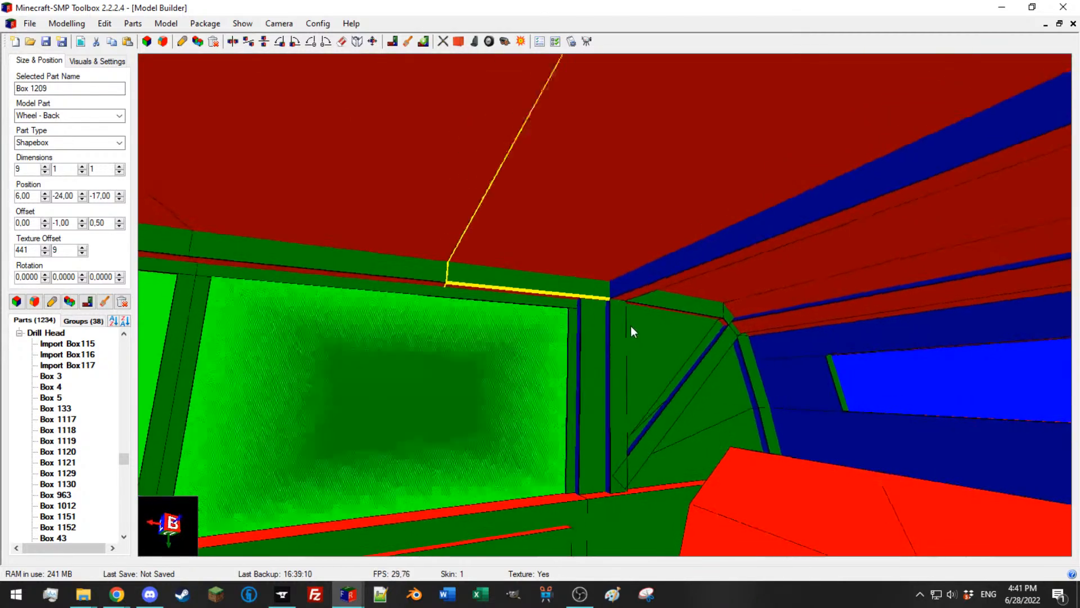
left_click(619, 331)
middle_click_drag(619, 331, 597, 326)
middle_click_drag(613, 150, 617, 188)
left_click(582, 226)
mouse_move(583, 222)
middle_mouse_down()
mouse_move(570, 216)
mouse_move(721, 240)
mouse_move(701, 219)
middle_mouse_up()
left_click(586, 98)
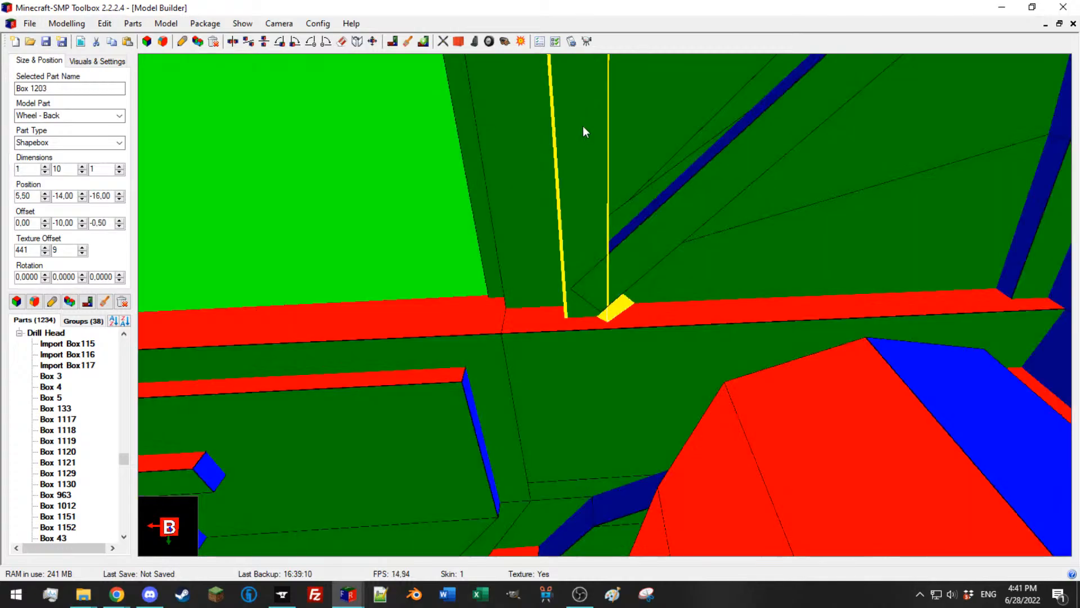
Step: Compare the two adjacent pillar boxes behind the rear side window from outside and inside the cabin
scroll(583, 208, "down", 5)
middle_click_drag(583, 209, 683, 243)
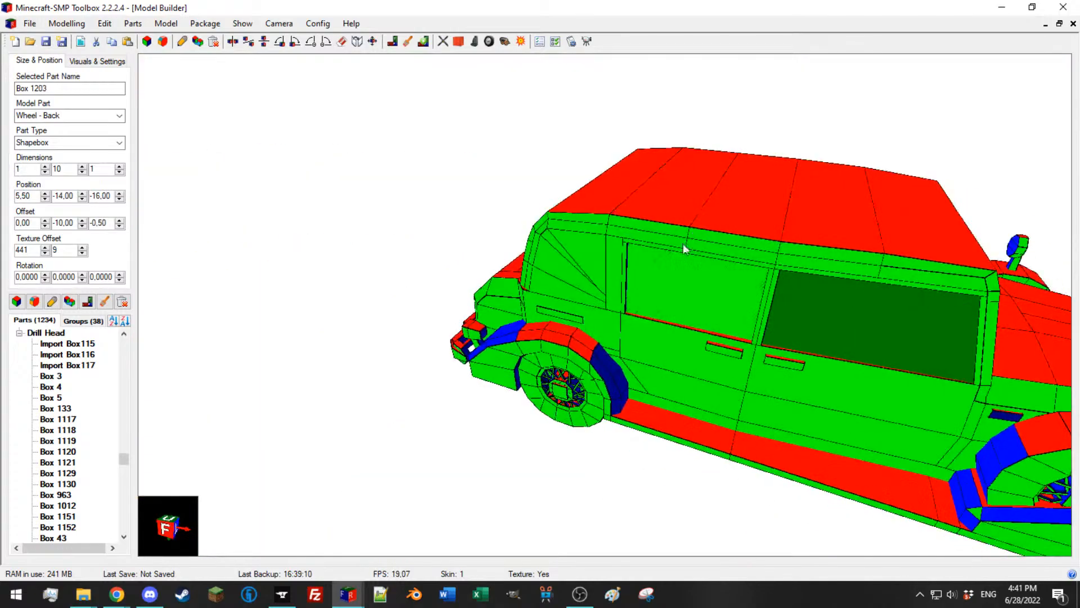
left_click(614, 275)
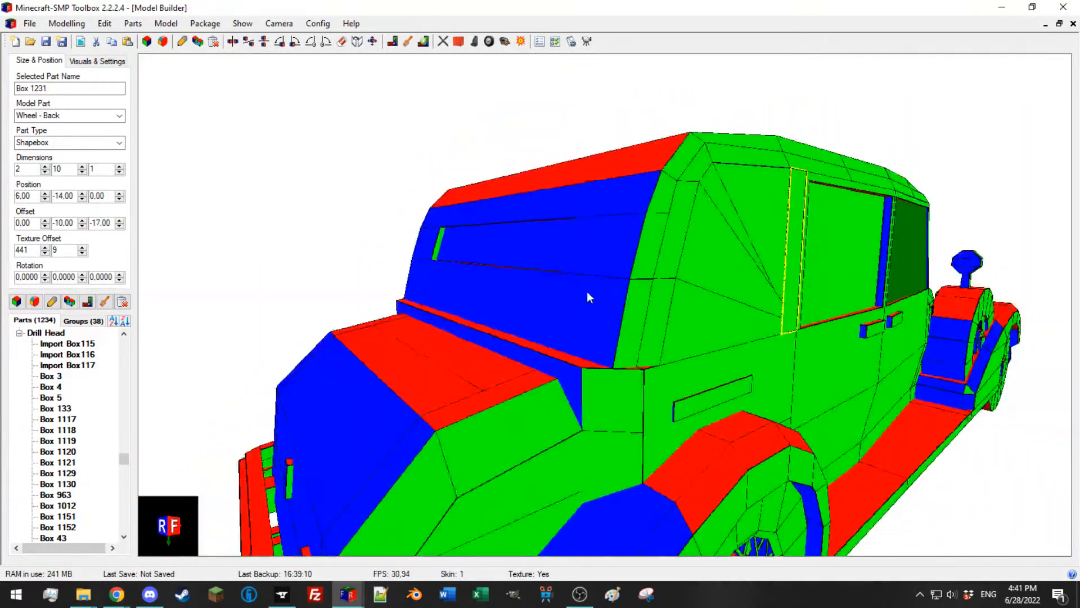
scroll(580, 290, "up", 5)
middle_click_drag(609, 291, 703, 222)
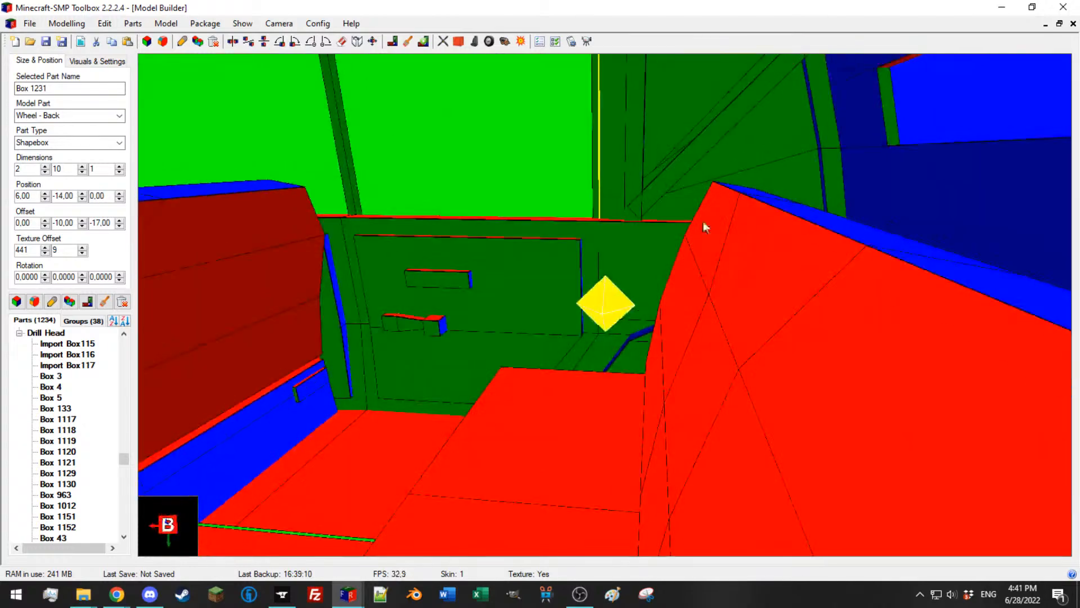
left_click(638, 167)
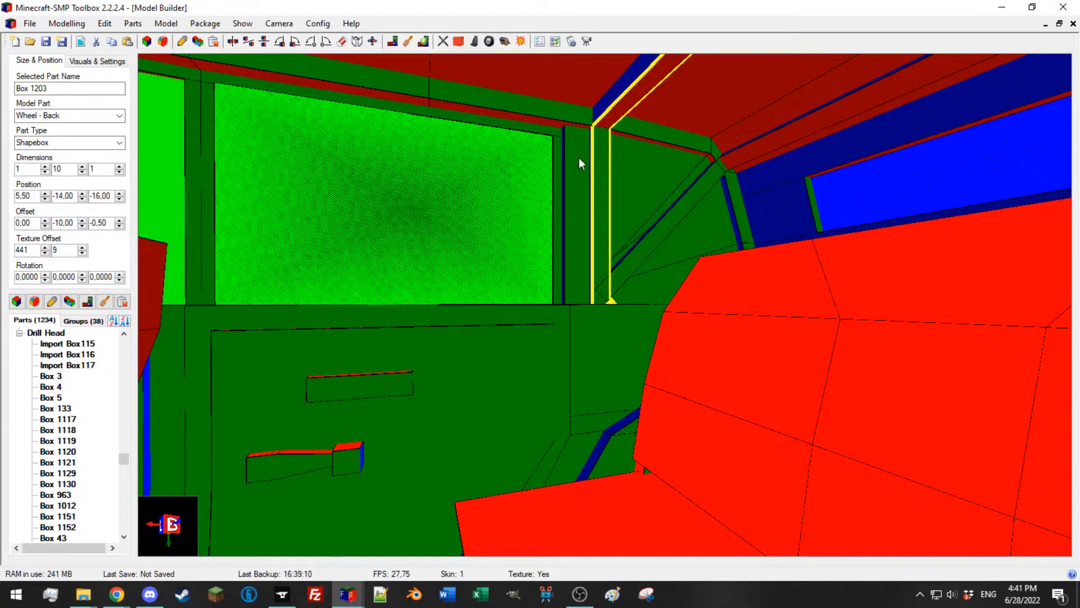
middle_click_drag(586, 158, 628, 225)
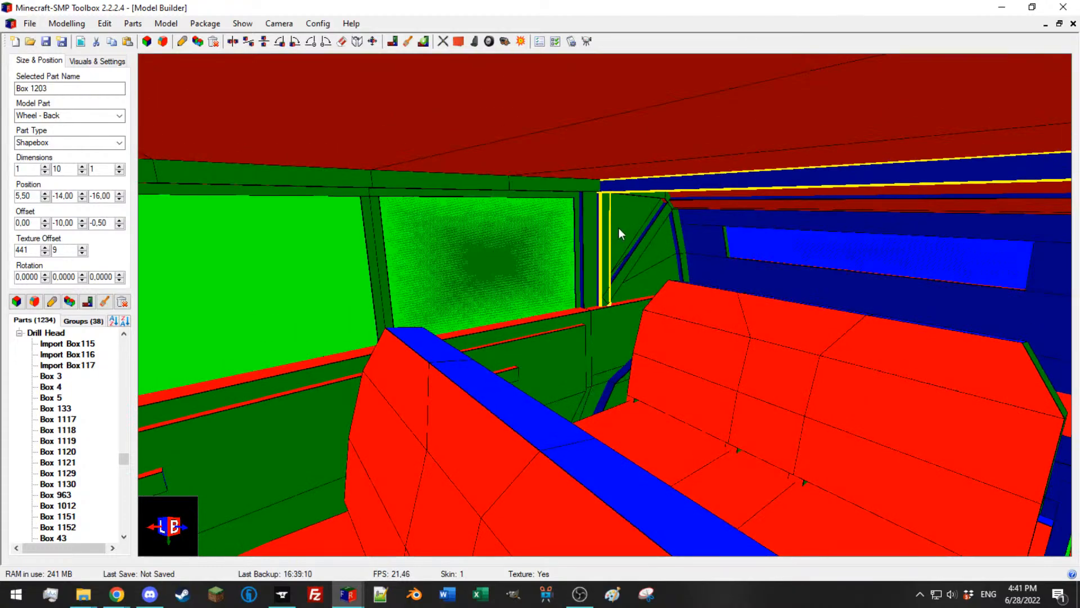
left_click(594, 212)
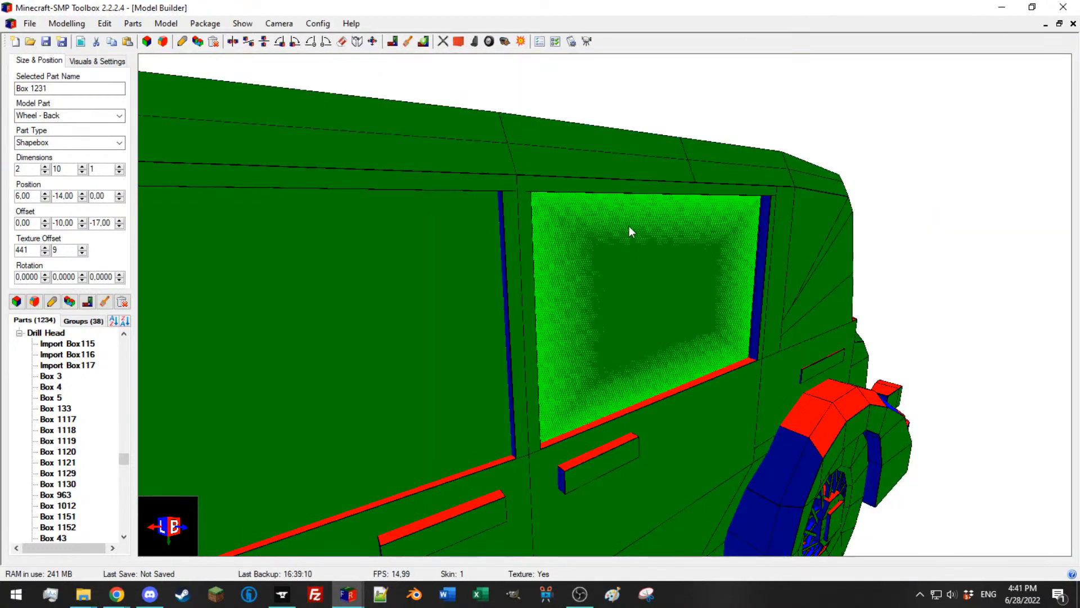
scroll(632, 225, "up", 5)
middle_click_drag(651, 226, 563, 189)
scroll(564, 185, "down", 4)
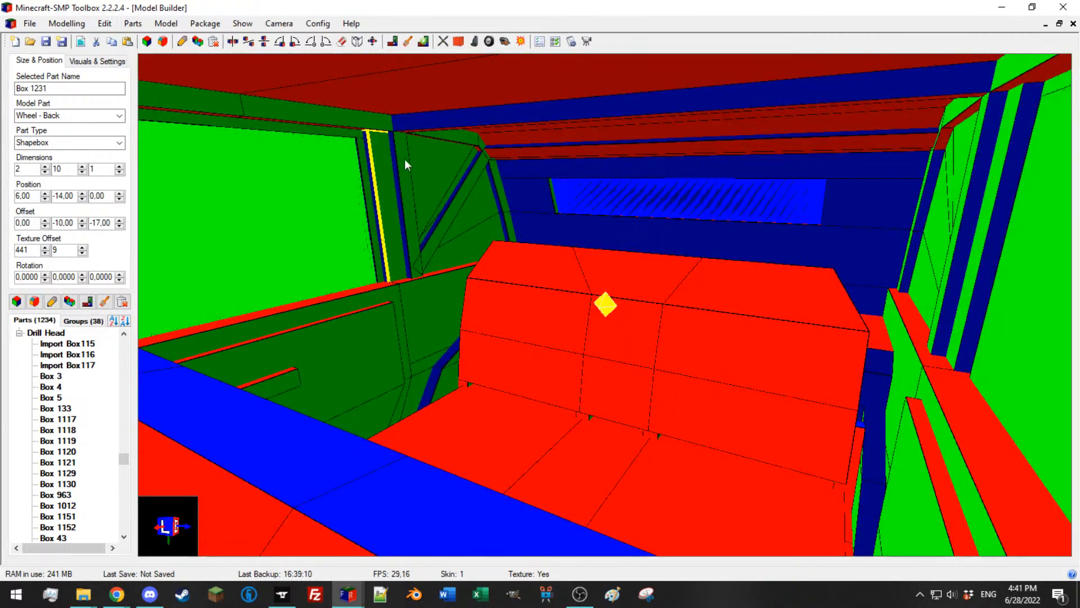
Step: Select the pillar boxes behind the rear windows on both sides and set their X and Y positions to 0
middle_click_drag(798, 180, 832, 185)
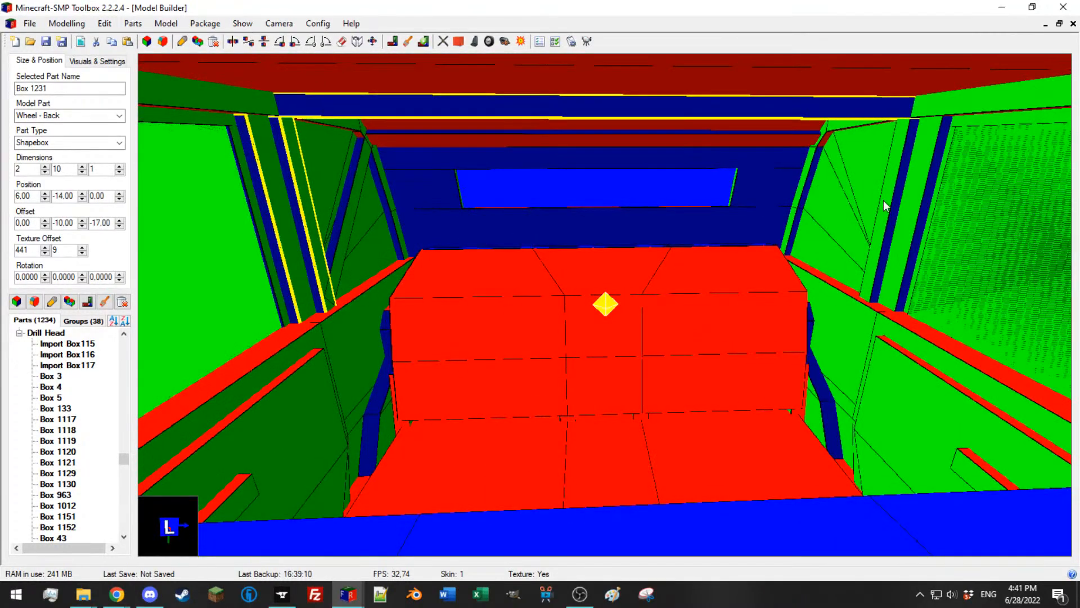
middle_click_drag(910, 211, 881, 213)
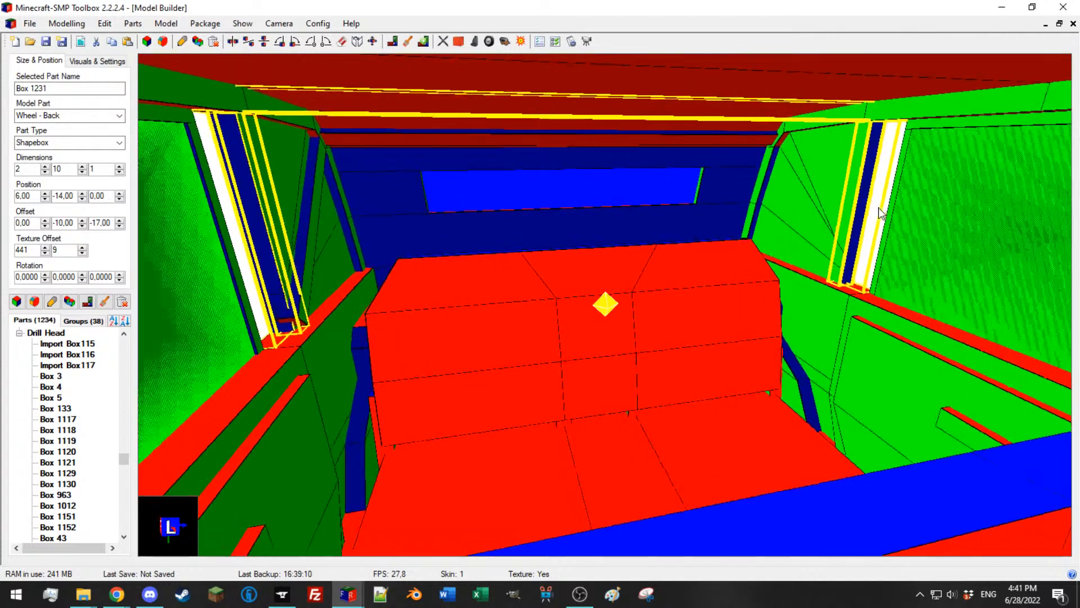
left_click_drag(35, 196, 3, 196)
type("0")
left_click_drag(74, 196, 3, 193)
type("0")
key("Return")
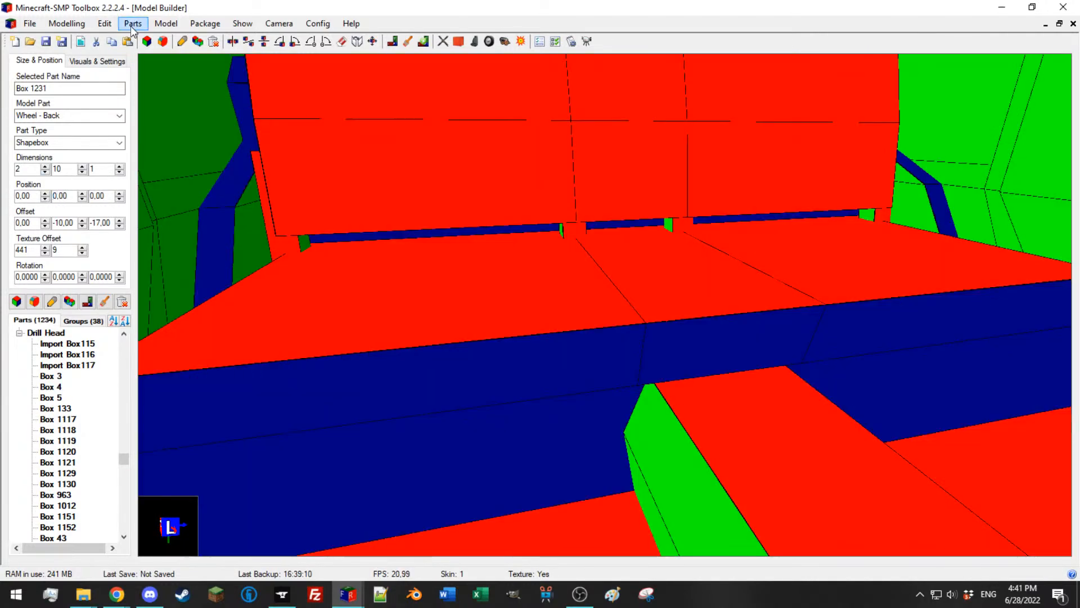
left_click(133, 25)
left_click(178, 71)
left_click(133, 25)
left_click(160, 54)
Step: Set the selected pillar boxes' Y position to -14 and X position to 6
scroll(67, 196, "down", 12)
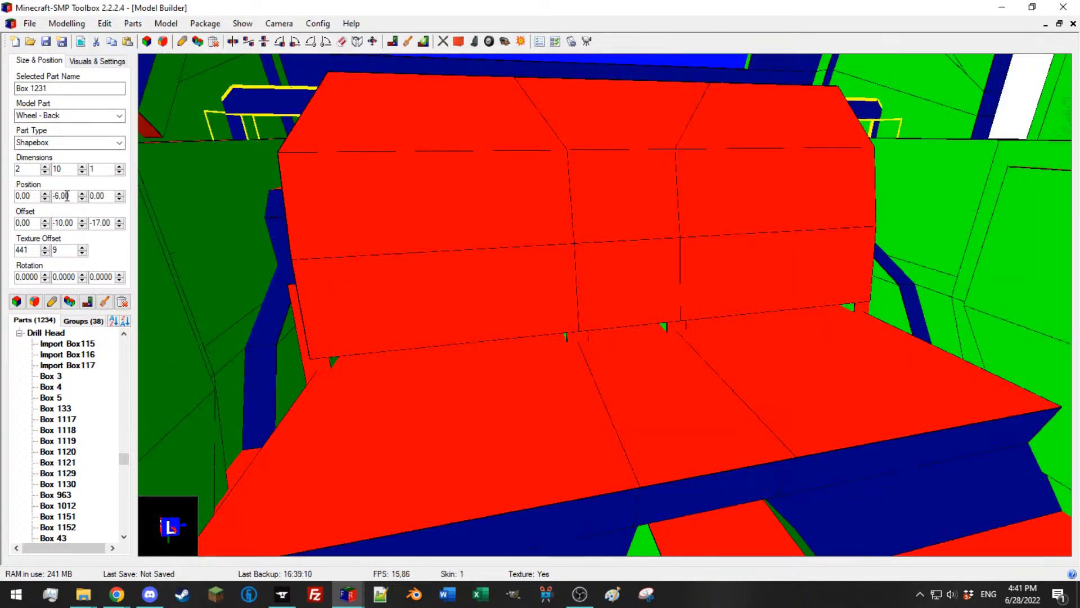
left_click(82, 200)
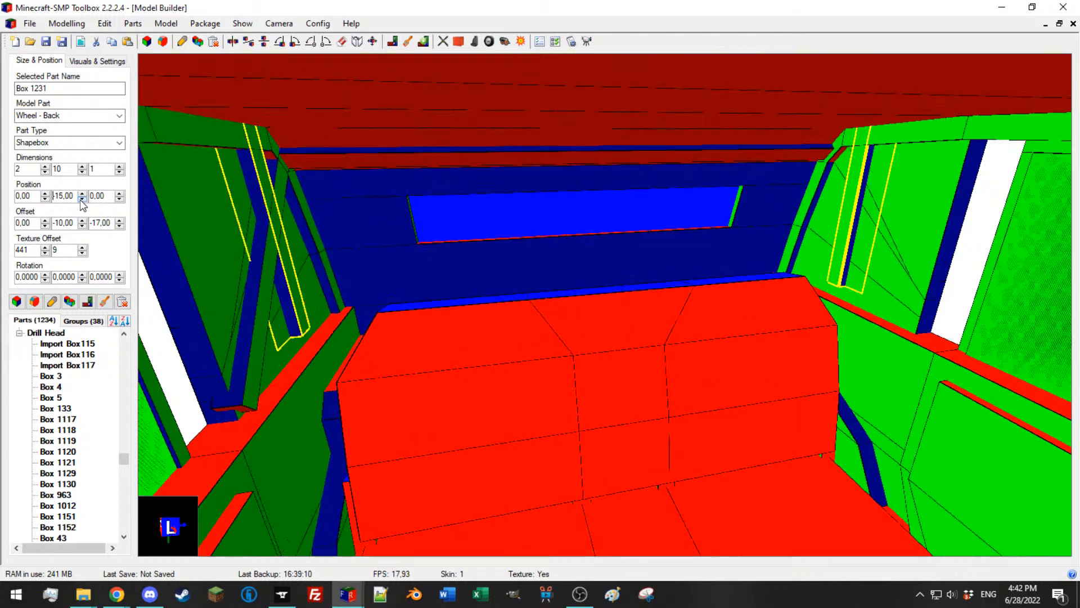
left_click(83, 199)
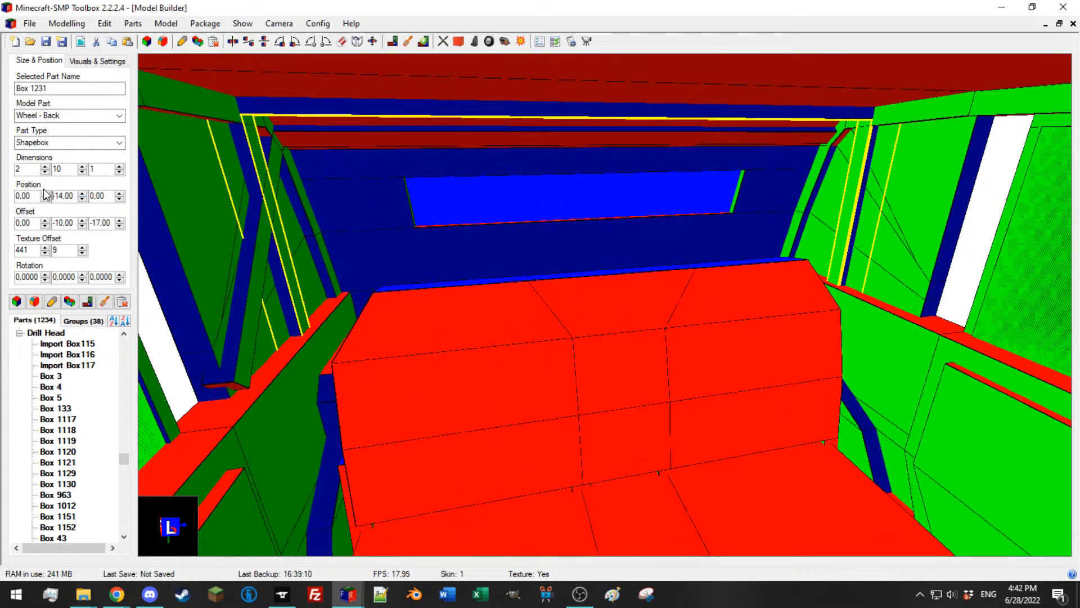
scroll(47, 194, "up", 7)
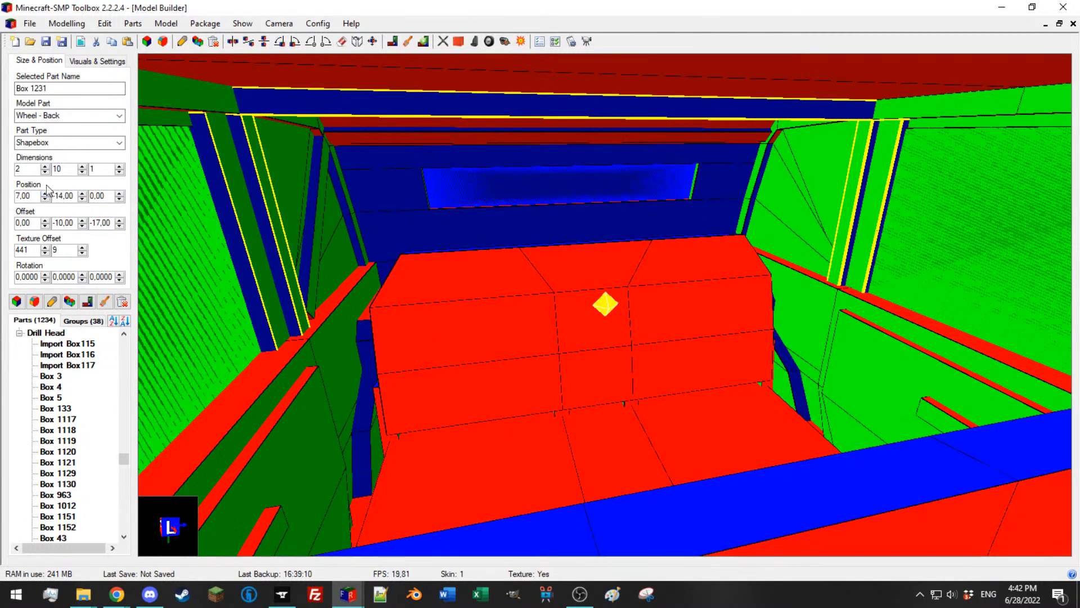
left_click(44, 194)
left_click(45, 200)
left_click(46, 200)
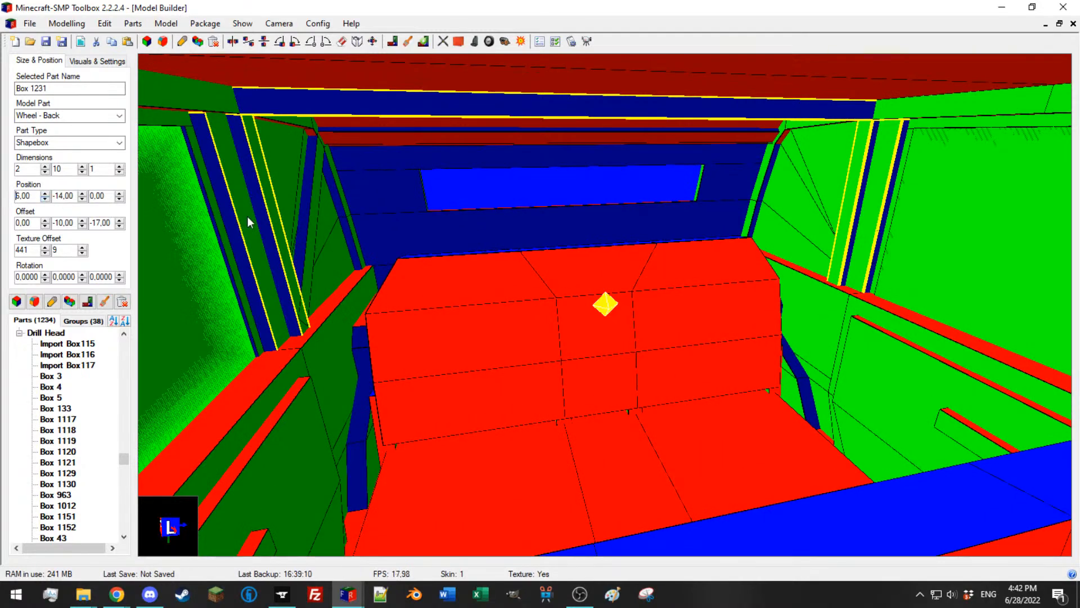
Step: Inspect the rear side window pillars and the roof's rear corner from outside and inside the cabin
left_click(314, 223)
middle_click_drag(315, 223, 481, 216)
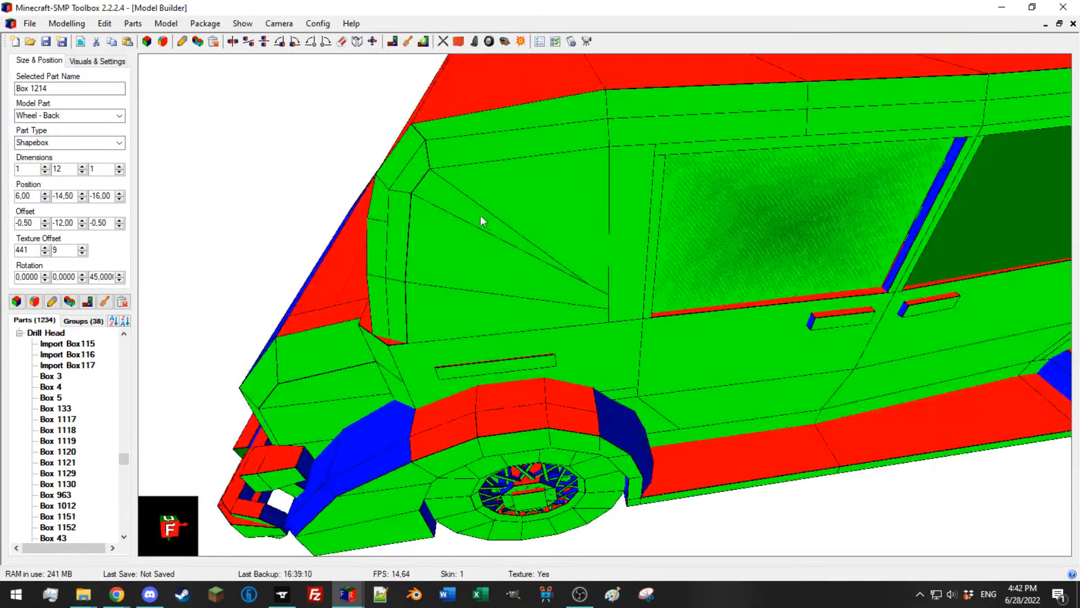
left_click(473, 213)
scroll(470, 212, "up", 3)
scroll(472, 217, "down", 5)
middle_click_drag(514, 321, 525, 278)
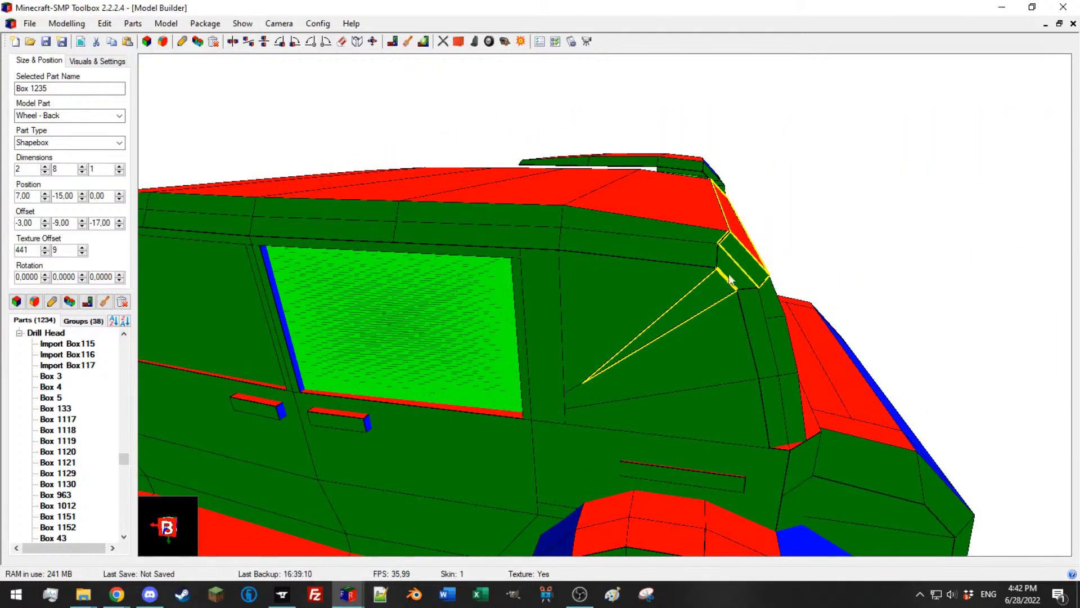
scroll(632, 276, "up", 5)
scroll(633, 272, "down", 5)
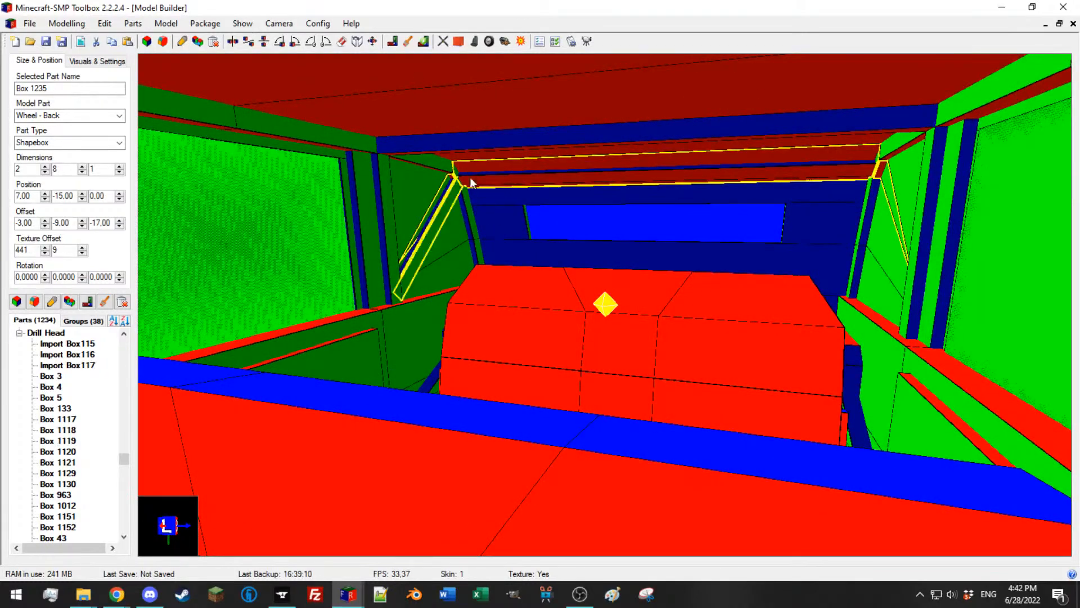
Step: Clone and mirror the thin diagonal pillar box behind the rear side window to the opposite side and set the clone's Z position to 16
mouse_move(475, 176)
middle_mouse_down()
mouse_move(801, 204)
mouse_move(817, 194)
mouse_move(805, 181)
mouse_move(466, 201)
middle_mouse_up()
left_click(461, 201)
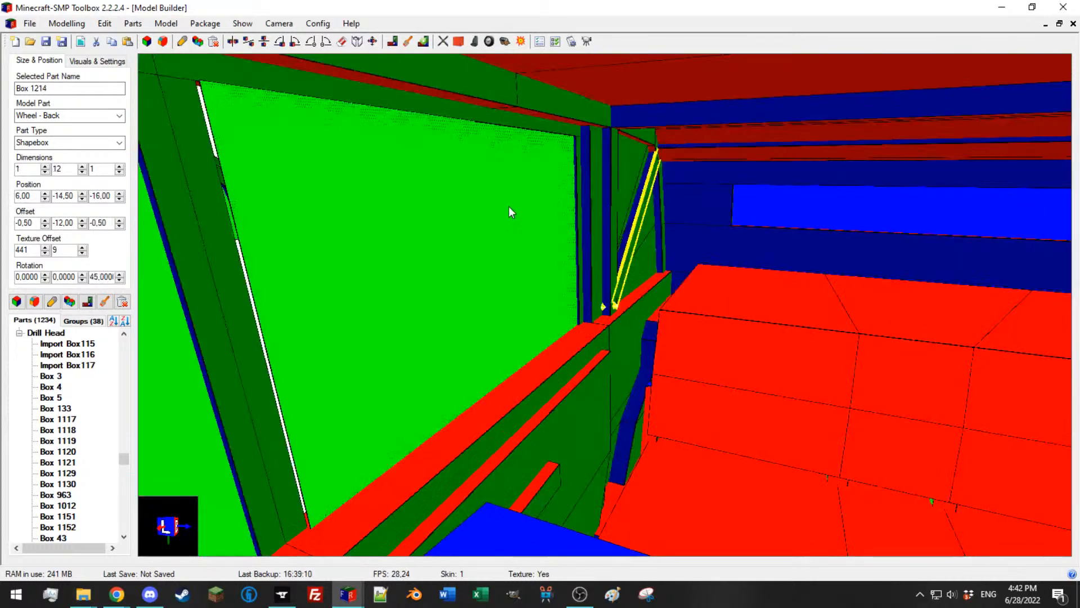
left_click(357, 42)
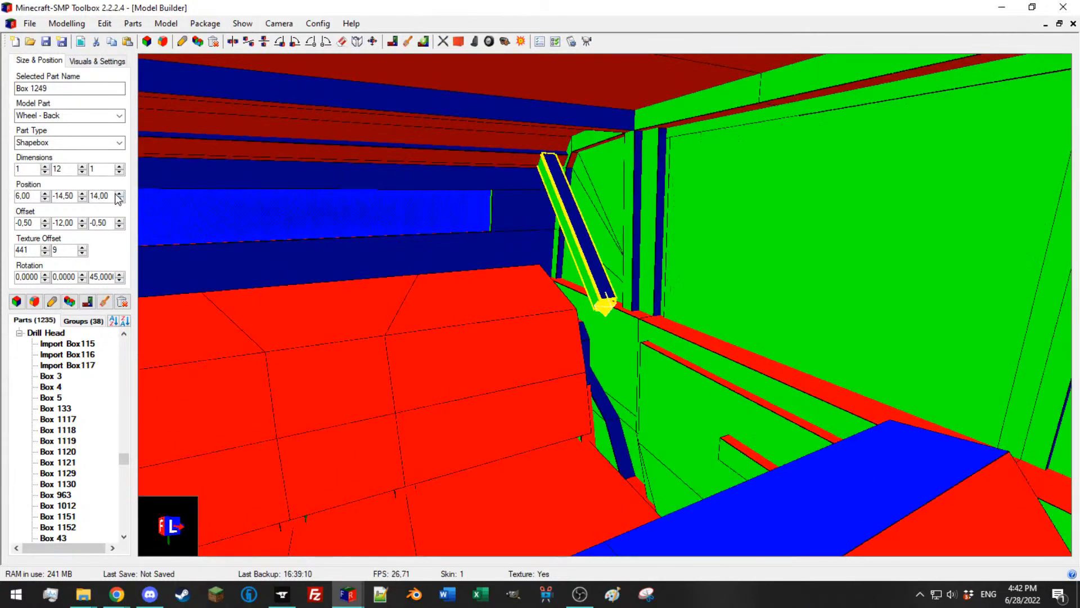
left_click(119, 193)
left_click(119, 193)
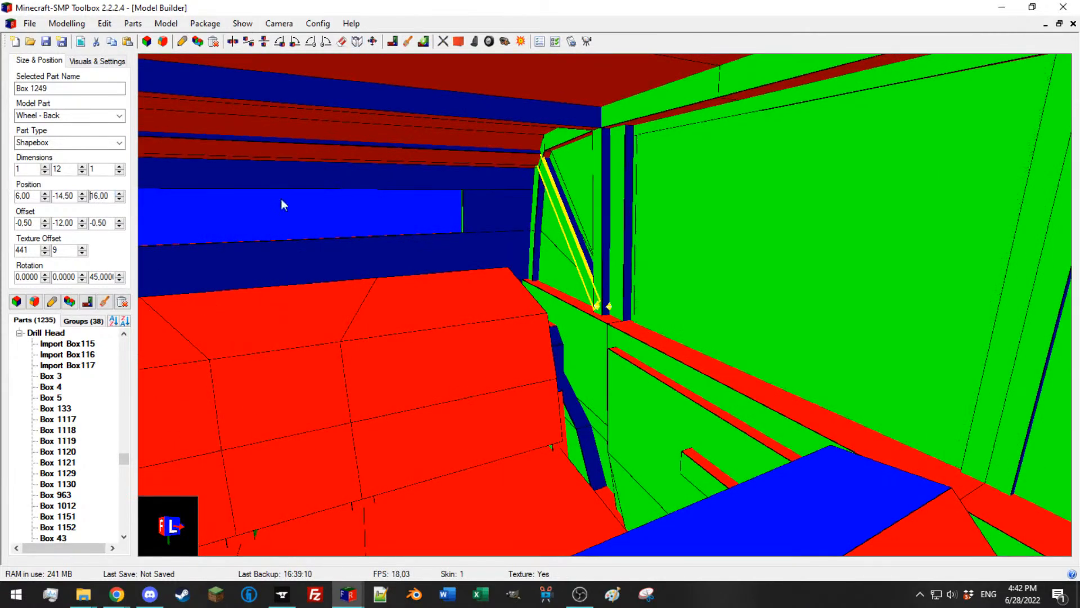
left_click_drag(599, 179, 646, 216)
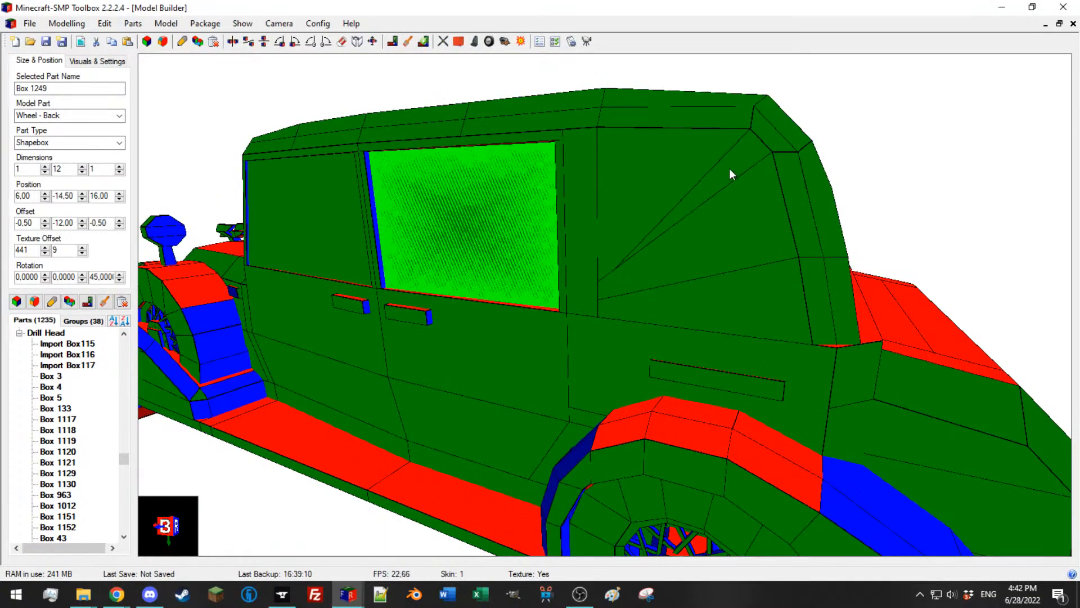
Step: Select the boxes at the roof's rear corners on both sides and set their Y and X positions to 0
double_click(730, 170)
left_click_drag(729, 170, 715, 187)
scroll(536, 256, "down", 4)
left_click_drag(516, 269, 584, 265)
scroll(475, 298, "up", 5)
left_click_drag(475, 298, 287, 282)
left_click_drag(737, 111, 673, 148)
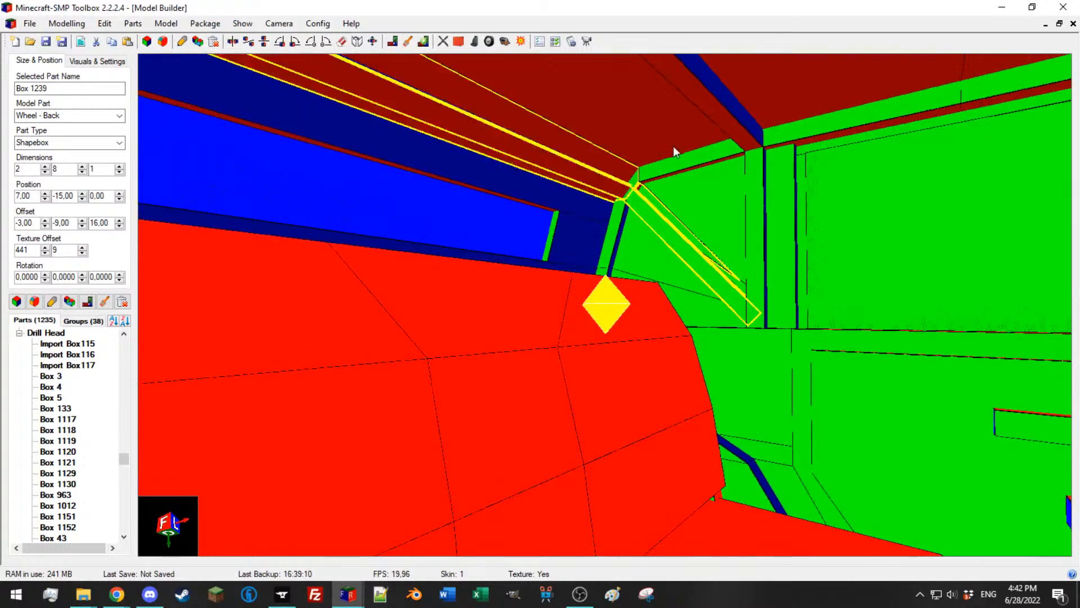
double_click(69, 194)
type("0")
double_click(30, 196)
type("0")
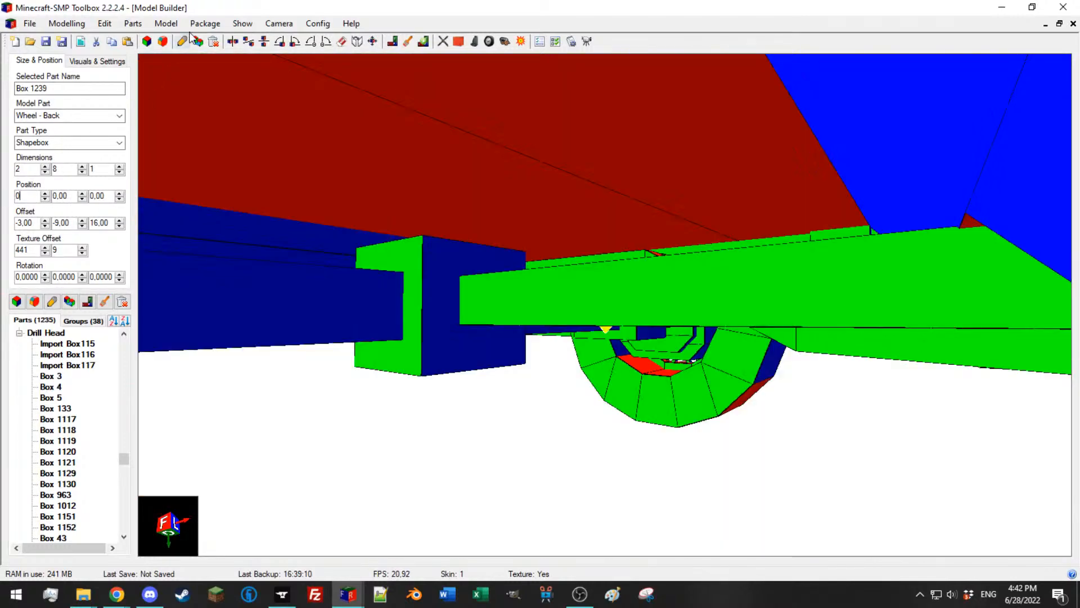
Step: Delete the selected corner boxes' offsets while adding them to the position, and swap offset and position
left_click(140, 24)
left_click(156, 8)
key("Return")
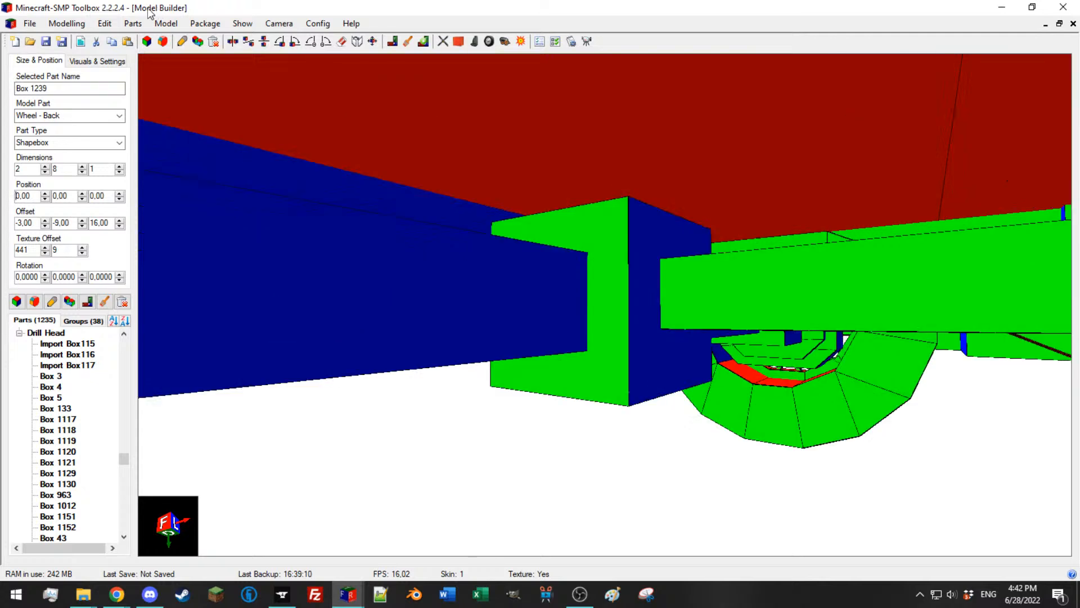
left_click(133, 26)
left_click(161, 66)
left_click(133, 26)
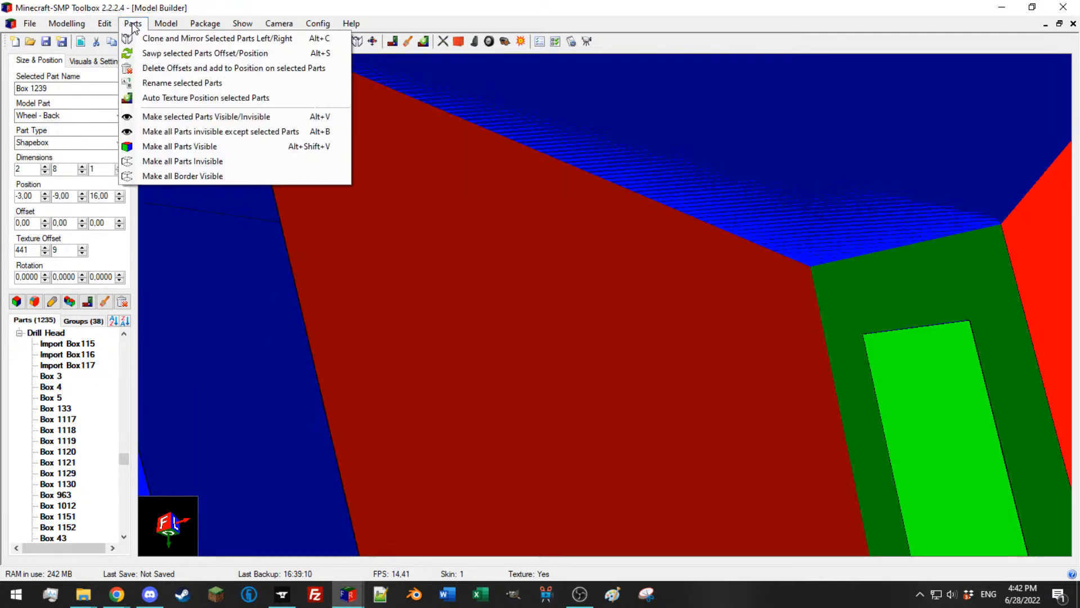
left_click(147, 59)
Step: Set the selected corner boxes' position to X 7 and Y -15
type("7")
key("Tab")
type("-15")
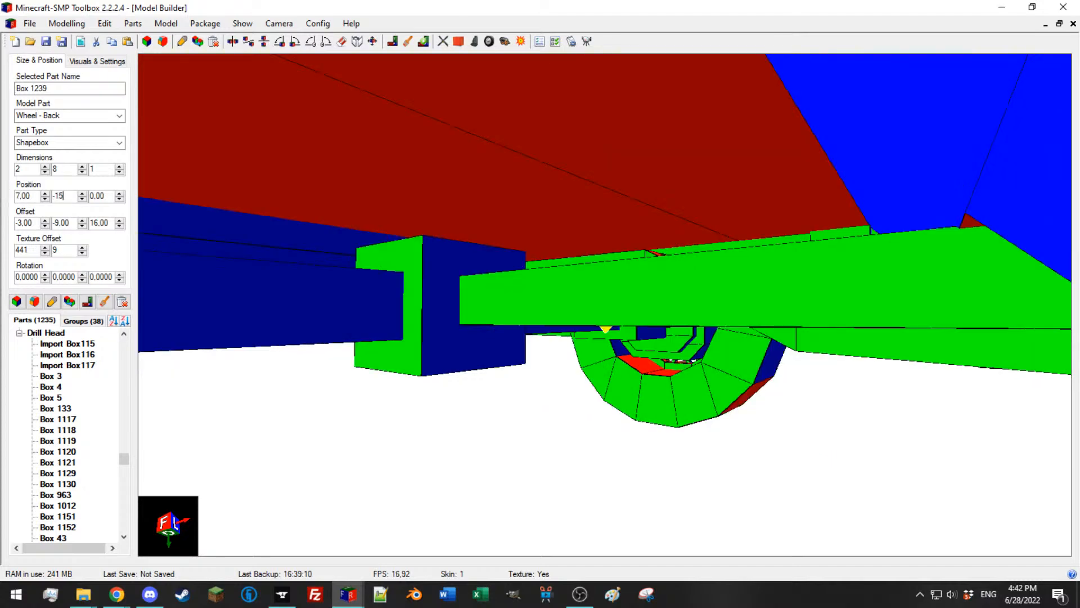
key("Return")
left_click_drag(337, 188, 556, 262)
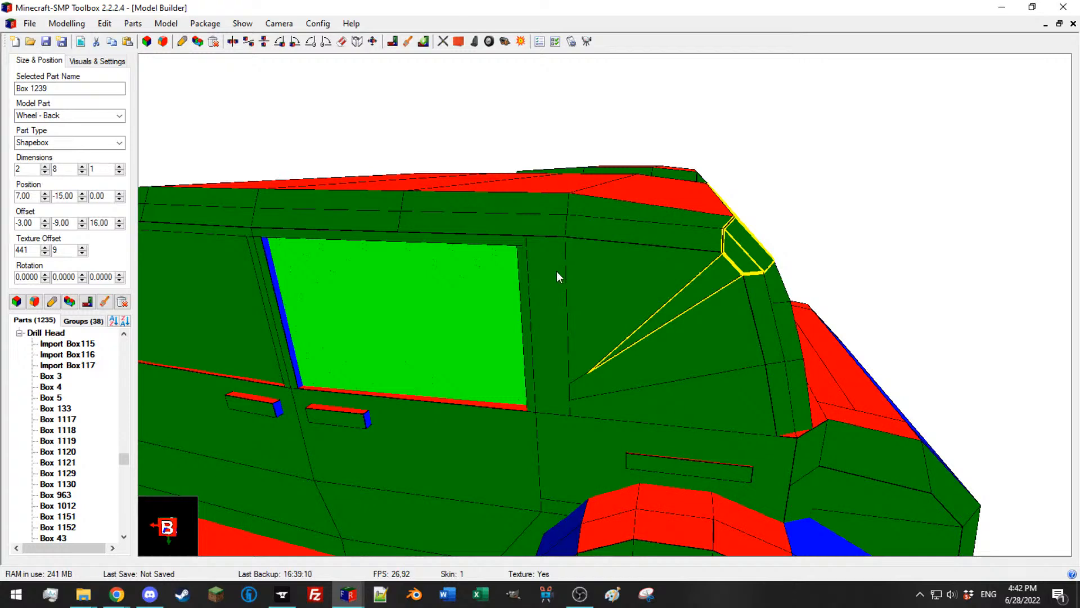
Step: Select the roof-rail boxes above the rear side windows on both sides and set their X and Y positions to 0
left_click(509, 231)
left_click_drag(597, 285, 677, 350)
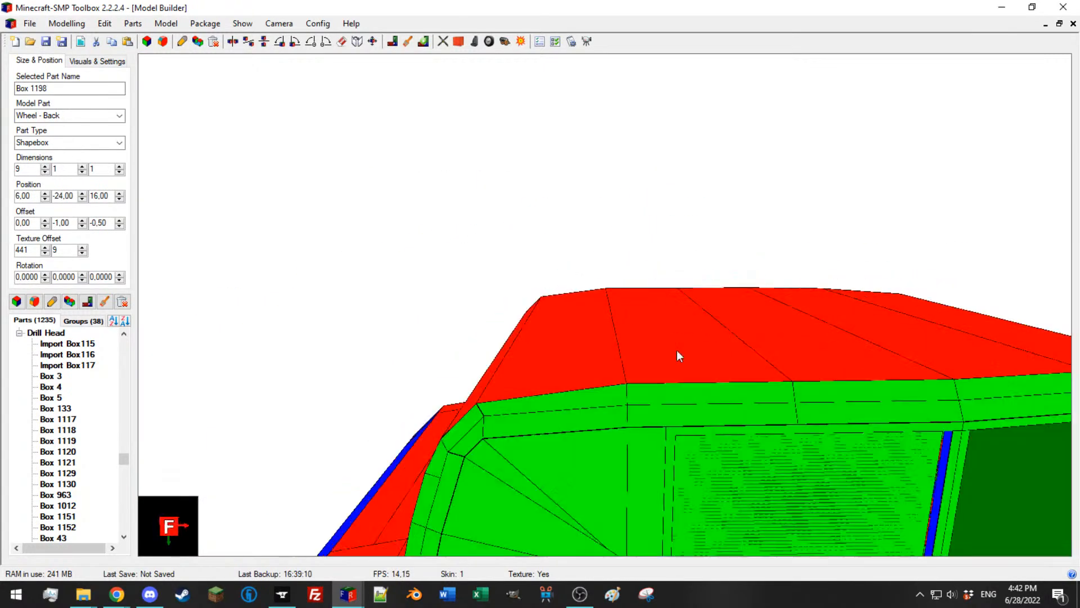
left_click(684, 415)
scroll(580, 333, "up", 2)
left_click_drag(647, 265, 545, 378)
left_click(619, 435, "ctrl")
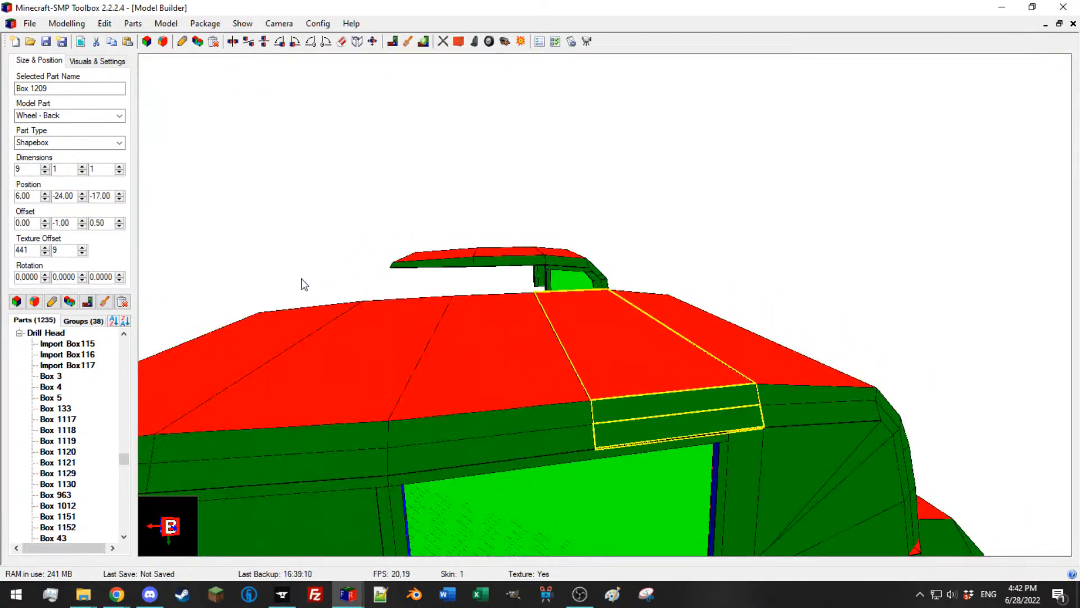
type("0")
left_click_drag(71, 199, 5, 191)
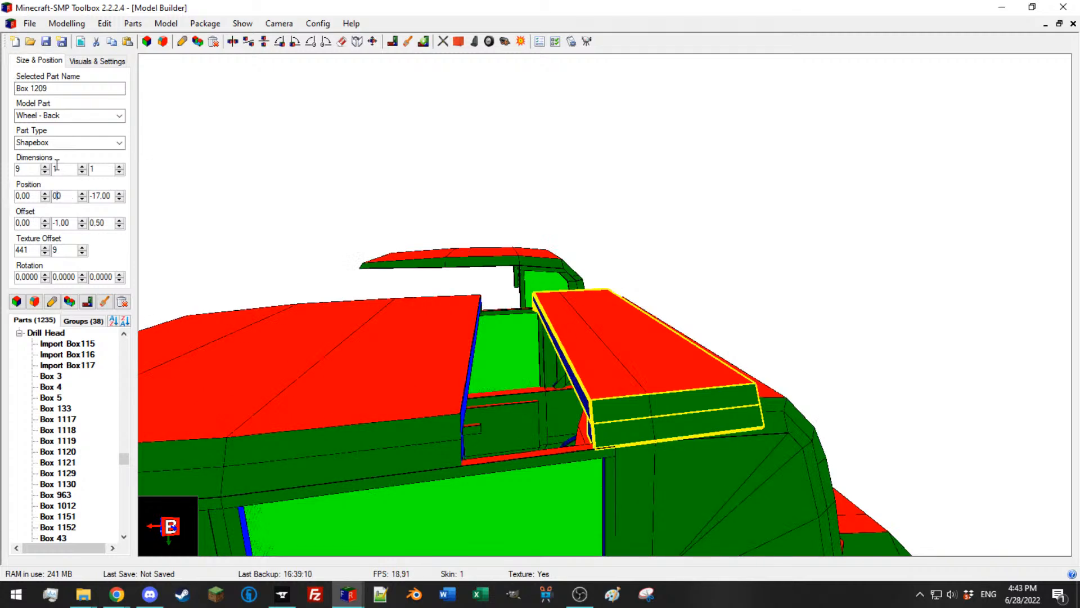
type("0,")
Step: Transfer the selected rear rail boxes' Z position into their Z offset, and set their position to X 6 and Y -24
left_click(133, 24)
left_click(168, 68)
left_click(132, 23)
left_click(169, 53)
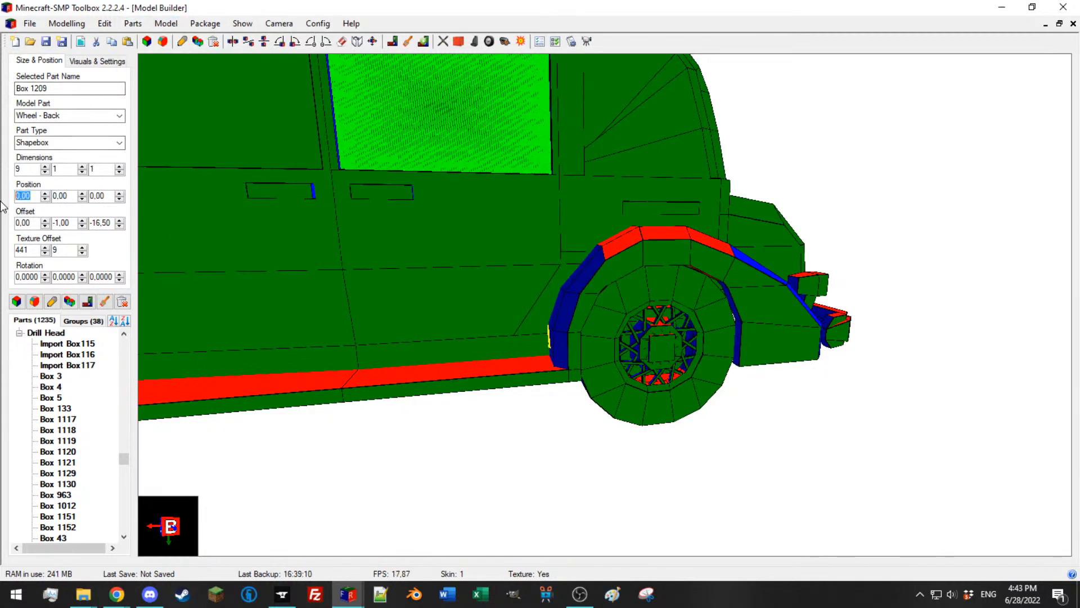
left_click(55, 195)
type("24")
key("Return")
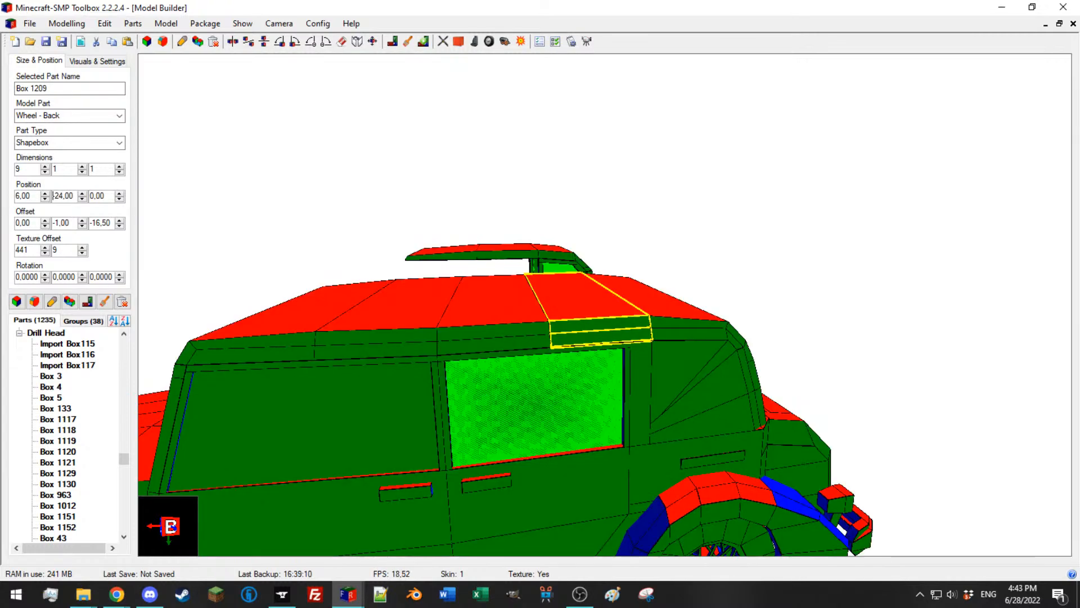
Step: Select the next roof-rail boxes forward on both sides and set their X and Y positions to 0
left_click(501, 343)
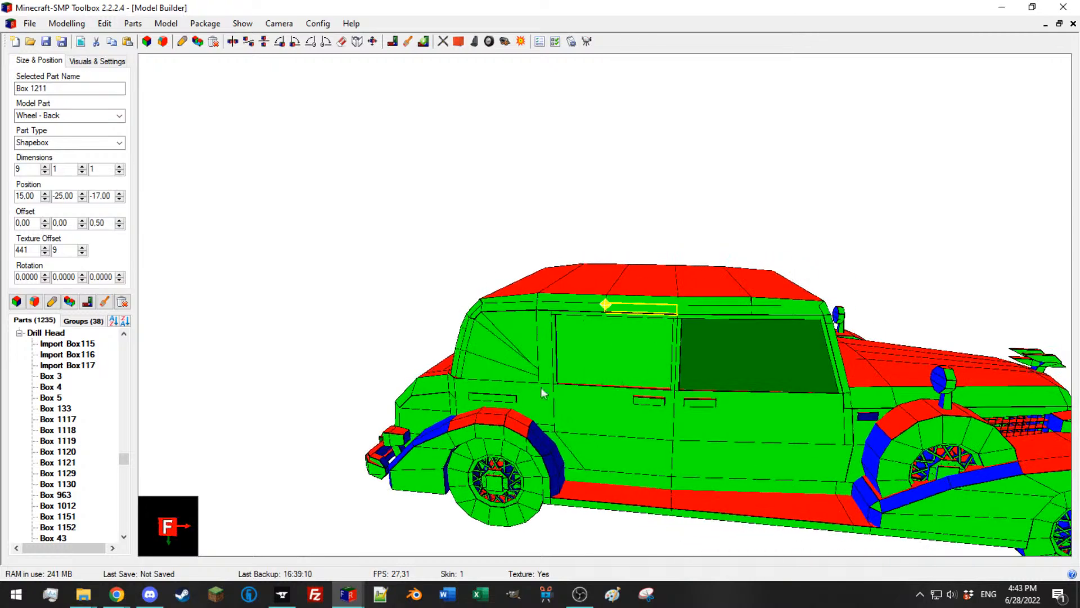
left_click(647, 285)
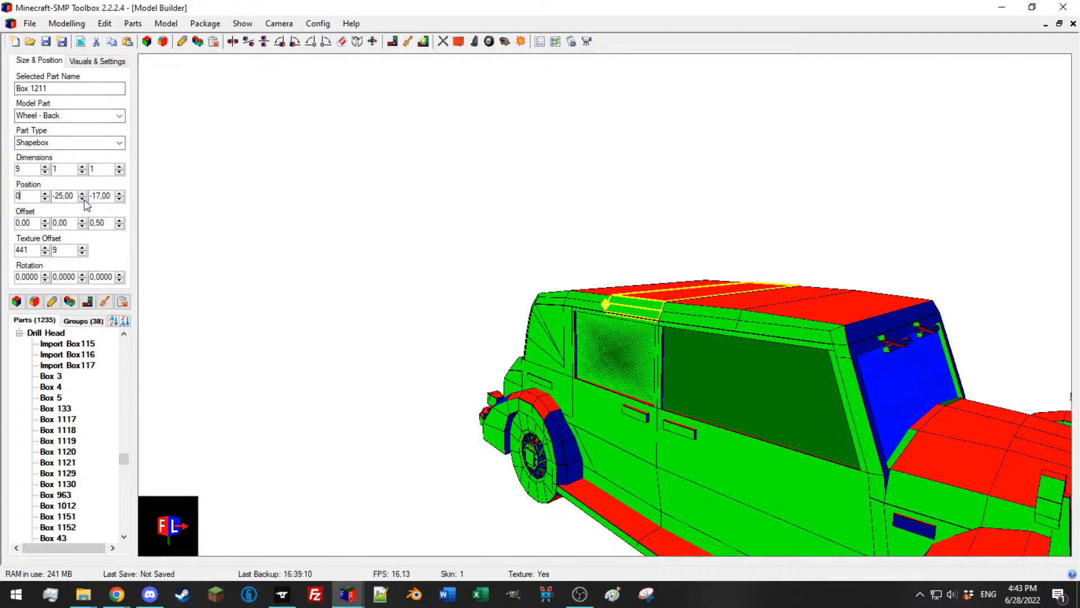
key("Tab")
type("0")
Step: Transfer the selected middle rail boxes' Z position into their Z offset, and set their position to X 15 and Y -25
left_click(133, 24)
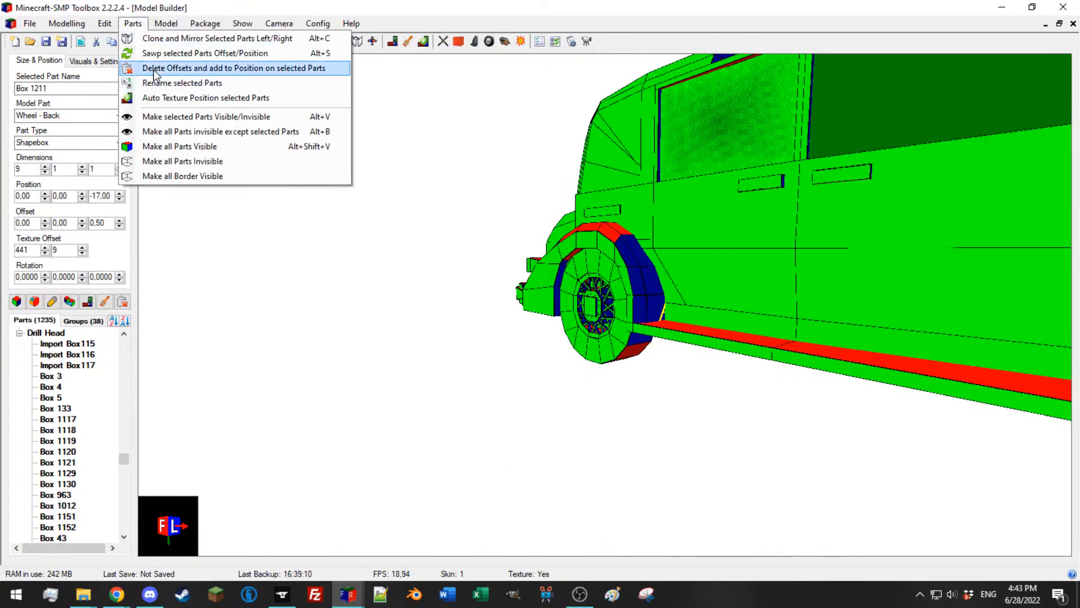
left_click(164, 53)
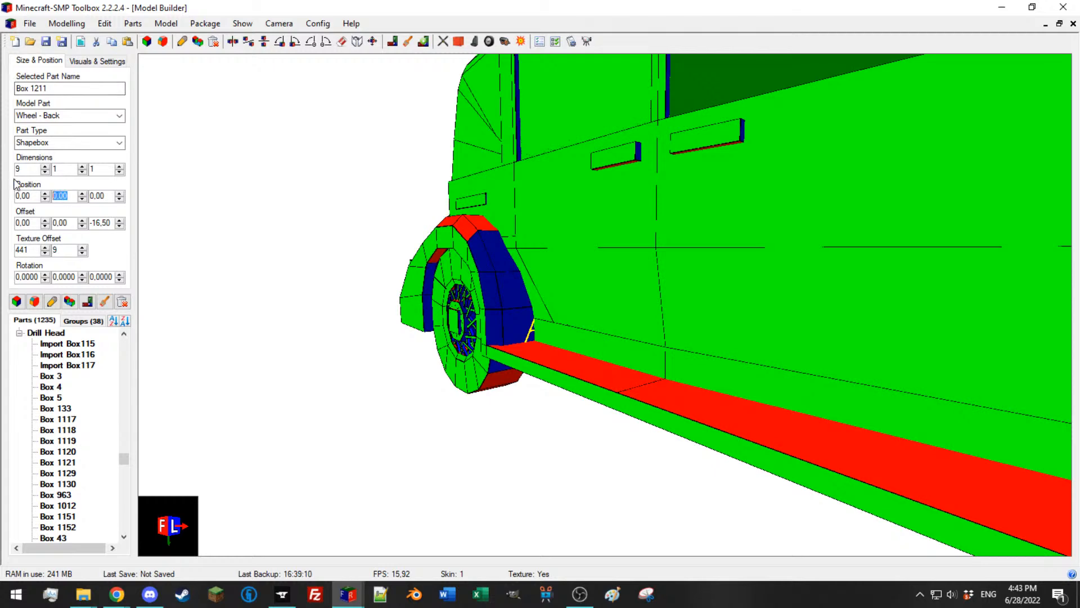
double_click(20, 197)
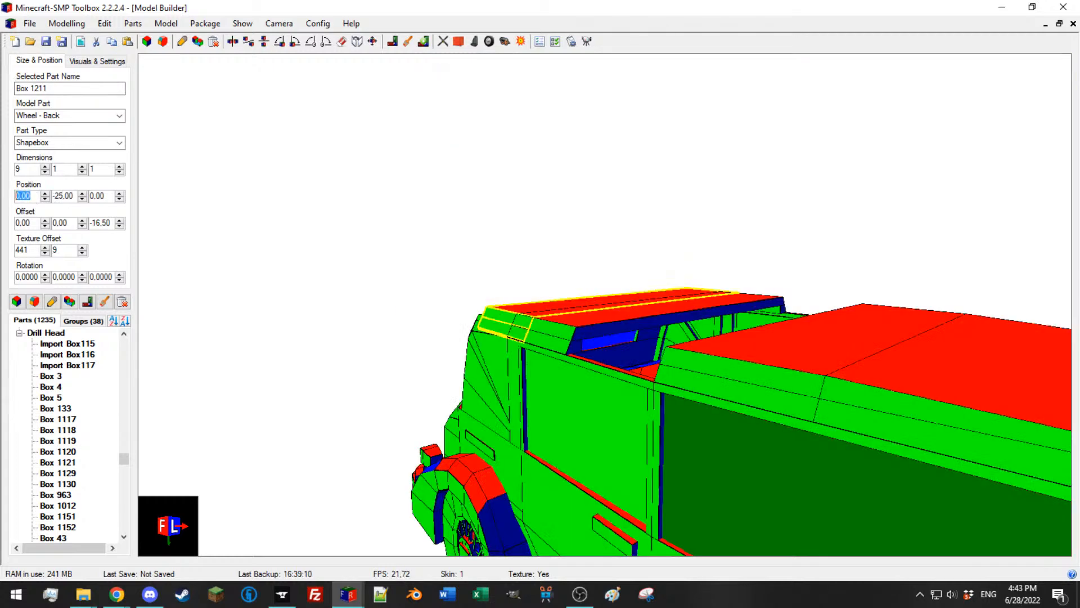
key("Return")
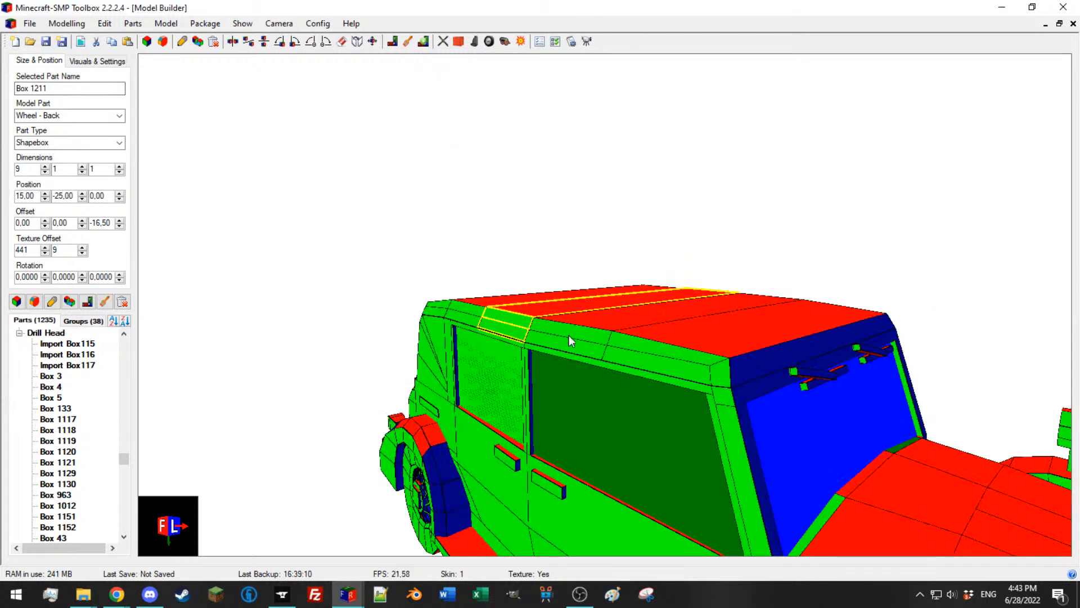
Step: Select the roof-rail boxes starting above the front side windows on both sides and set their X and Y positions to 0
left_click(624, 291)
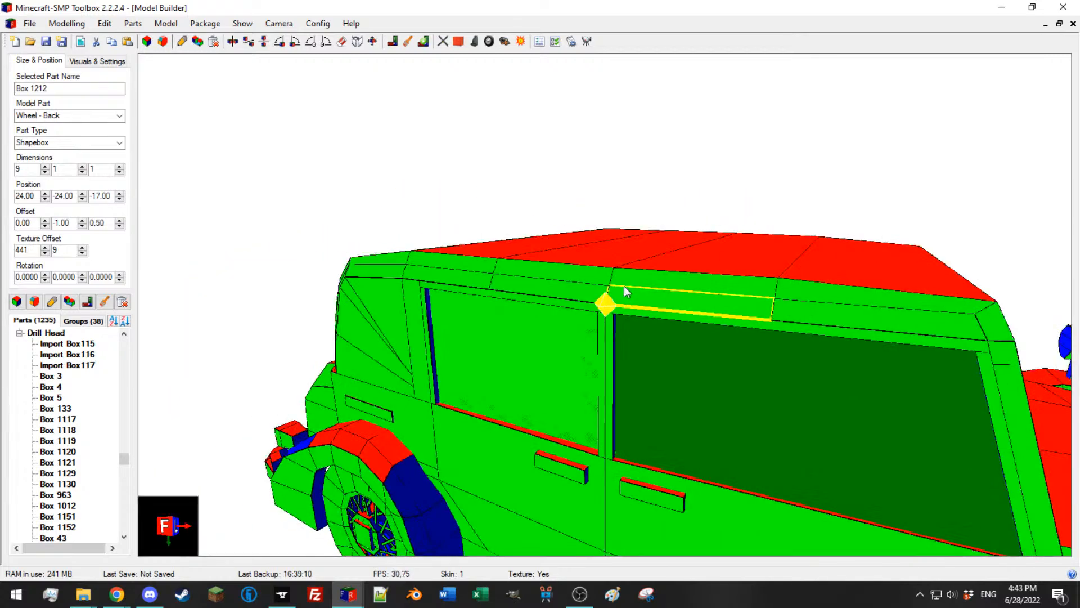
right_click_drag(670, 279, 644, 294)
left_click(872, 473, "ctrl")
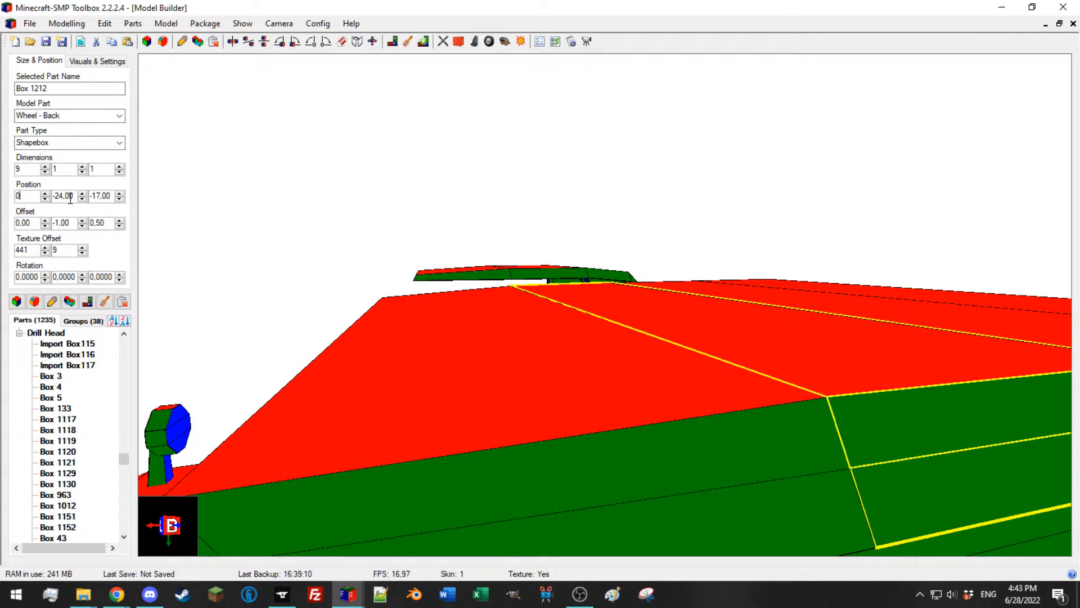
left_click_drag(73, 198, 36, 194)
type("0")
Step: Transfer the selected front rail boxes' Z position into their Z offset, and set their position to X 24 and Y -24
left_click(126, 24)
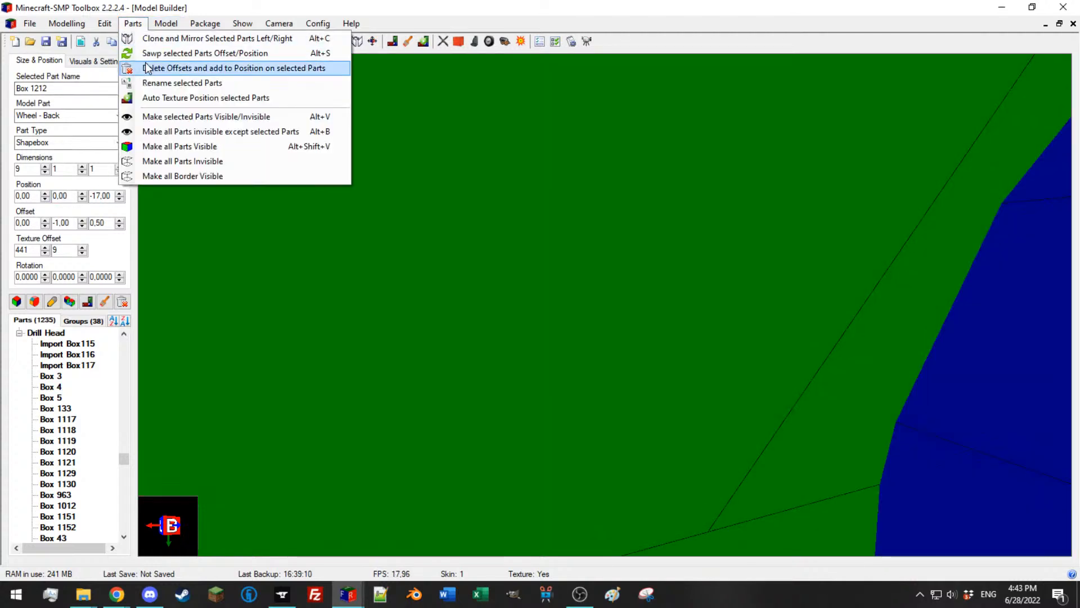
left_click(169, 68)
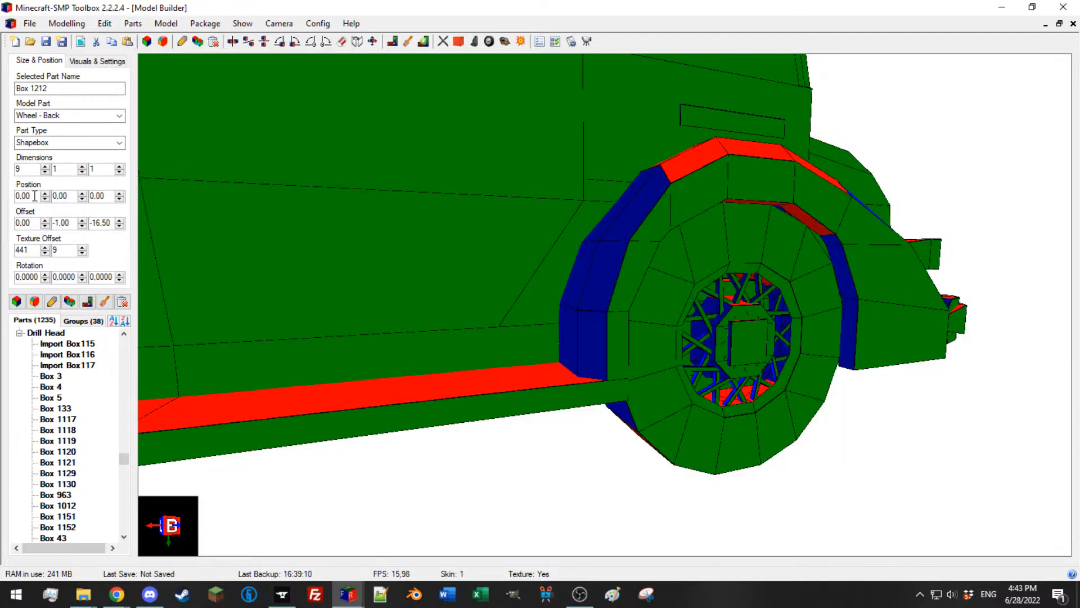
key("Return")
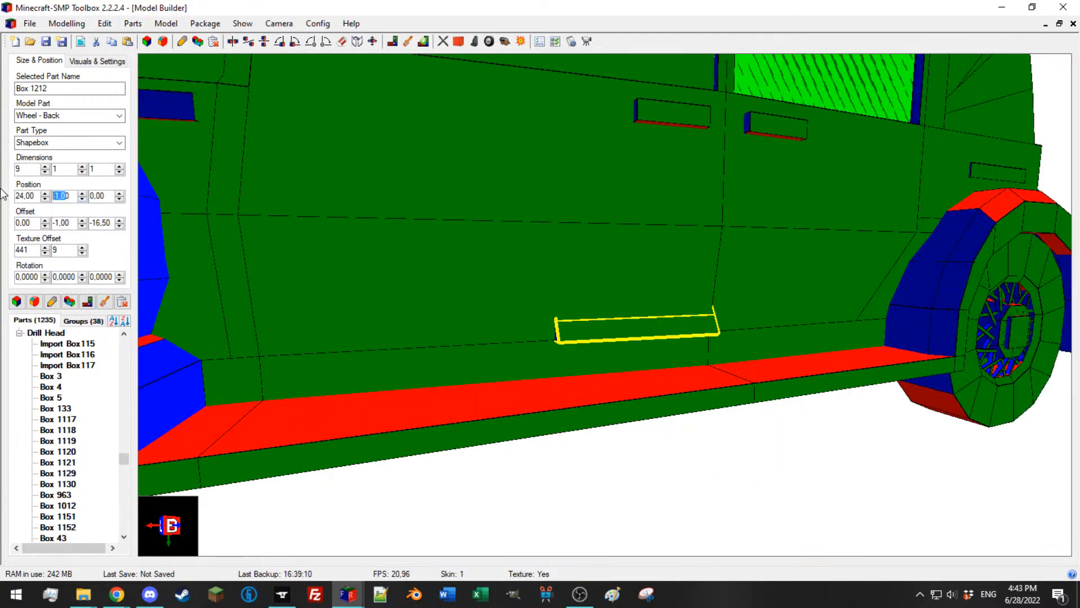
type("-24,0")
key("Return")
Step: Select Box 1210 and its counterpart roof-rail box on the other side, and set their X and Y positions to 0
left_click_drag(315, 287, 547, 384)
left_click(515, 427)
left_click_drag(515, 427, 687, 338)
left_click(701, 283, "ctrl")
left_click(746, 297, "ctrl")
left_click_drag(745, 297, 660, 302)
left_click(549, 389, "ctrl")
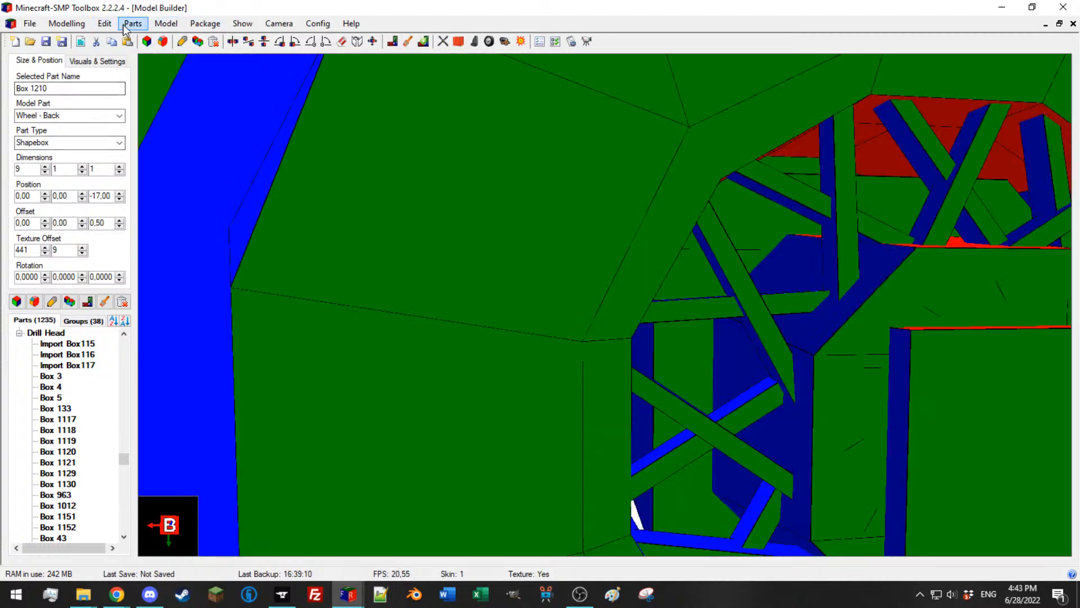
Step: Transfer the Z position of the selected Box 1210 pair into its Z offset, and set the Y position to -25
left_click(133, 24)
left_click(192, 67)
left_click(133, 23)
left_click(147, 56)
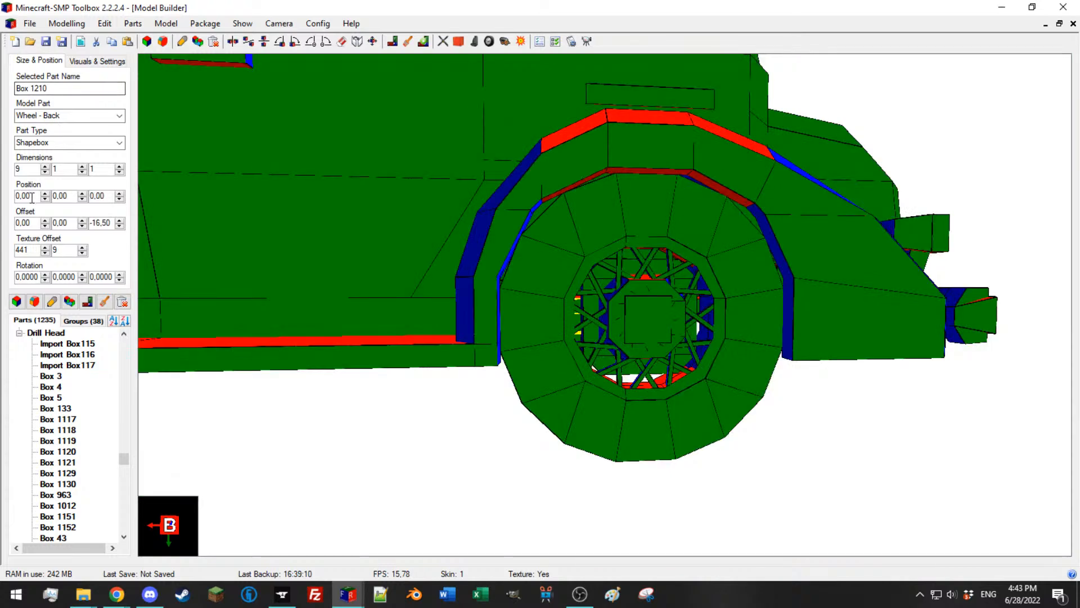
key("Tab")
type("-24")
key("BackSpace")
type("5")
key("Return")
Step: Clear the selection, check the car's roof from both rear sides, and save the model
left_click_drag(279, 209, 612, 246)
scroll(484, 240, "down", 3)
left_click(614, 238)
left_click_drag(450, 217, 542, 249)
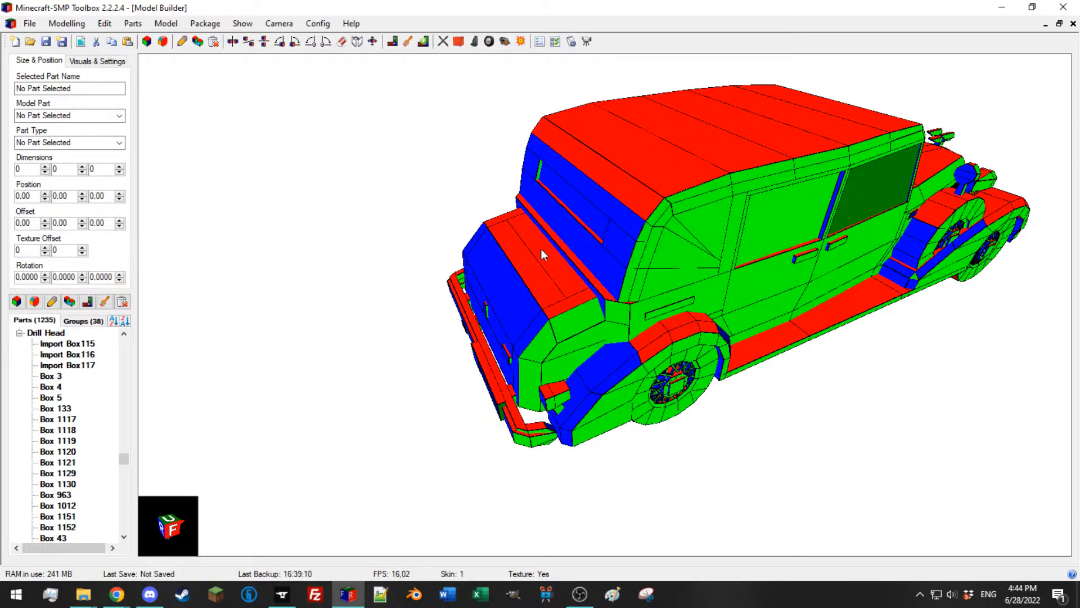
left_click_drag(594, 233, 642, 211)
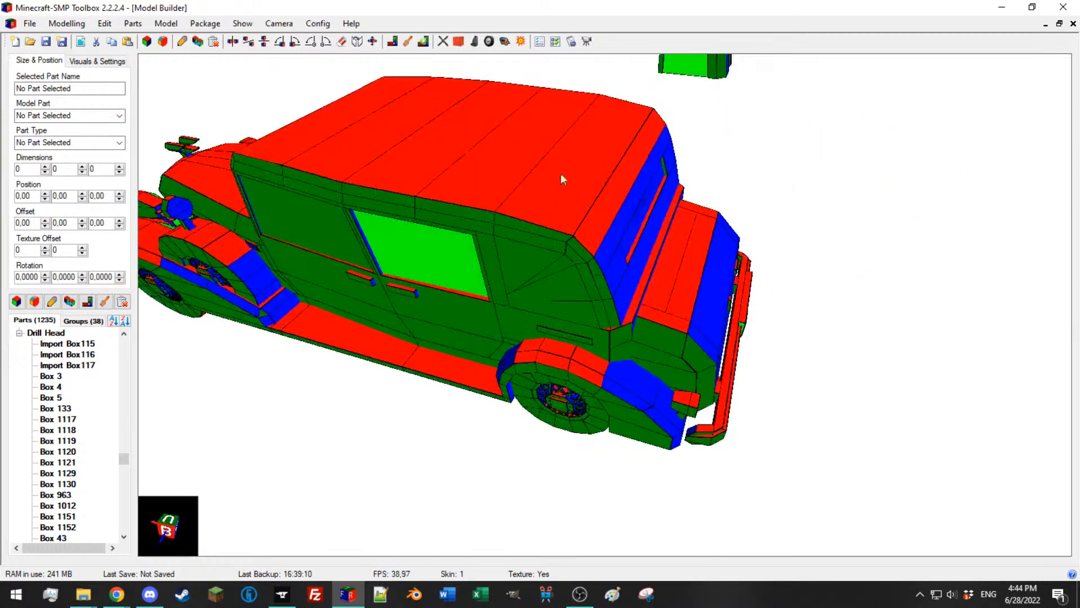
left_click(60, 44)
Step: Examine the separate roof section beside the car and compare it with the car's rear roof from several sides
double_click(700, 72)
left_click_drag(668, 259, 607, 380)
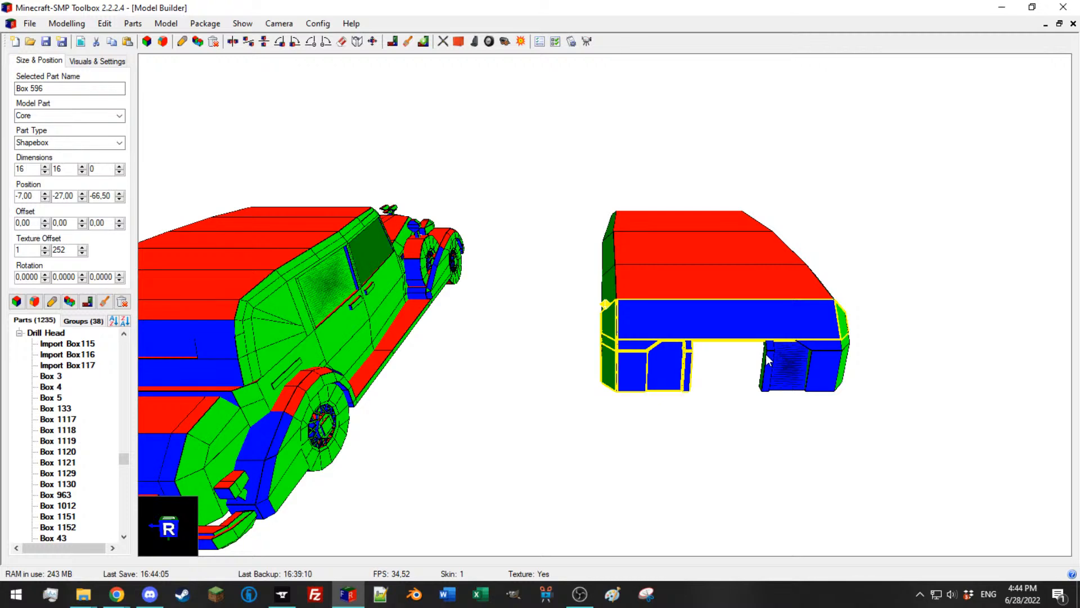
left_click_drag(575, 335, 646, 296)
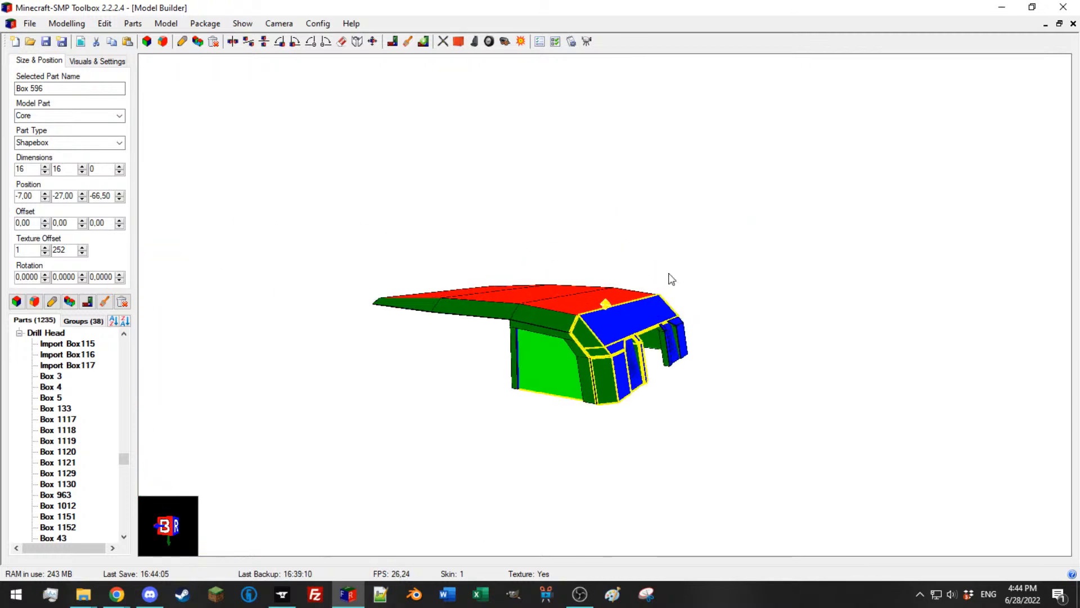
double_click(682, 217)
left_click_drag(682, 217, 613, 278)
left_click_drag(623, 214, 839, 205)
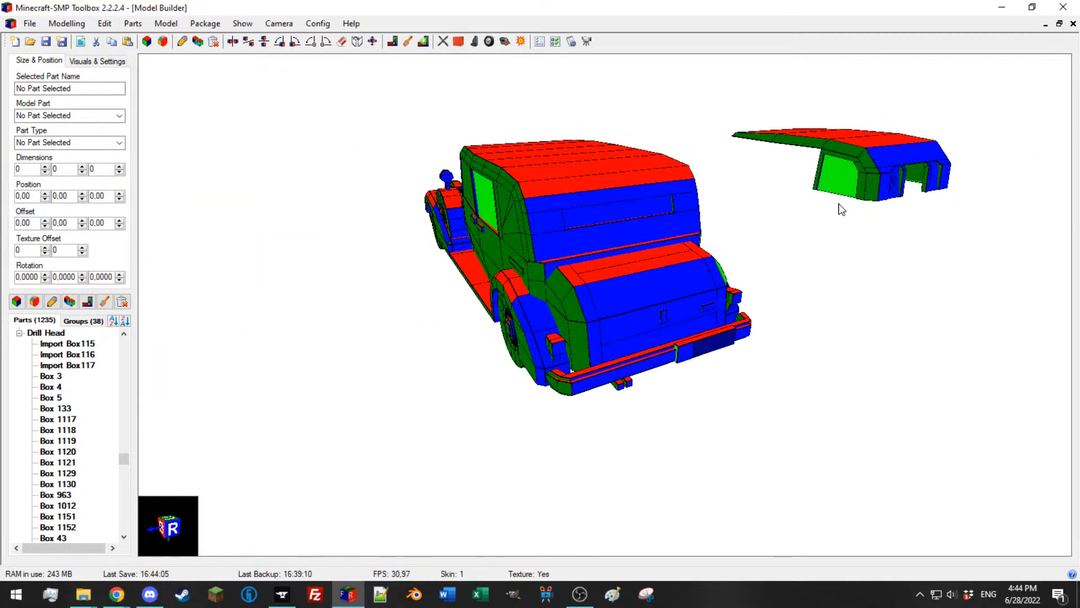
left_click_drag(564, 193, 687, 333)
scroll(574, 266, "up", 2)
Step: Swap the visible and hidden parts to show the trailer boxes, and select the row of small 4 × 4 × 4 cubes on one side
left_click(614, 261)
left_click(625, 318, "ctrl")
left_click(642, 300, "ctrl")
left_click(636, 273, "ctrl")
left_click(608, 260, "ctrl")
key("ctrl+a")
key("ctrl+h")
left_click_drag(505, 176, 607, 363)
left_click(496, 405)
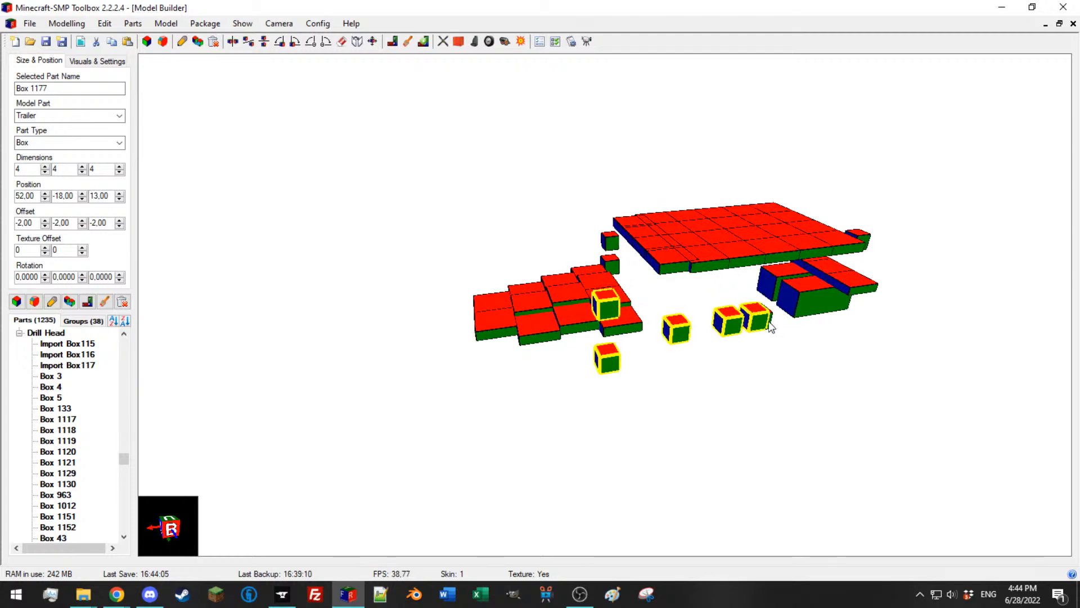
Step: Add the small cubes on the other side and the larger blocks beneath the flat panels to the selection, and delete them all
left_click_drag(771, 328, 565, 321)
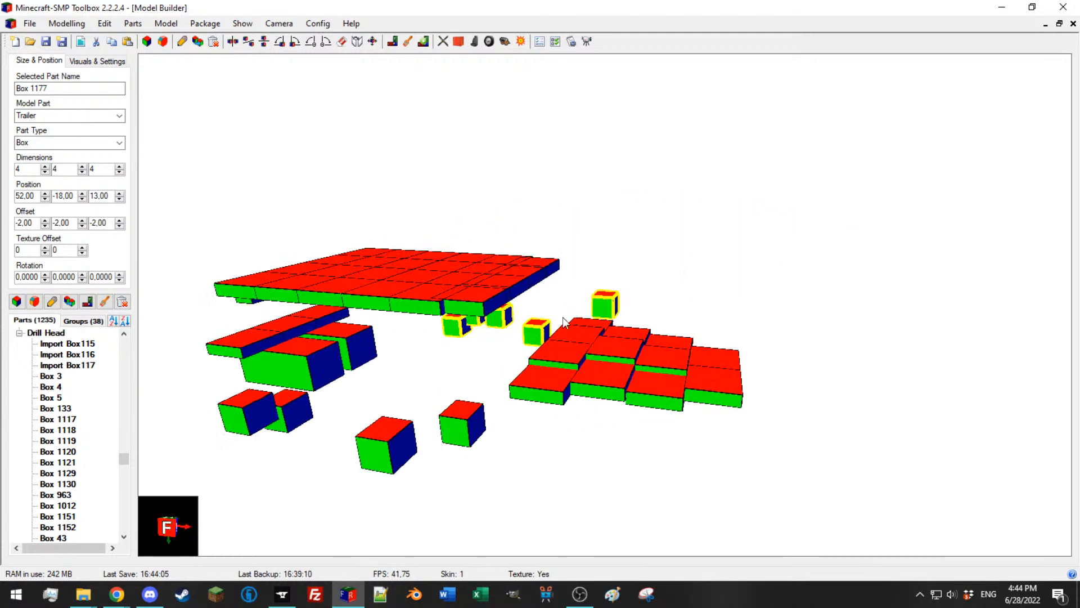
left_click(460, 437, "ctrl")
left_click(387, 445, "ctrl")
left_click_drag(254, 416, 402, 359)
left_click(934, 373, "ctrl")
left_click(930, 461, "ctrl")
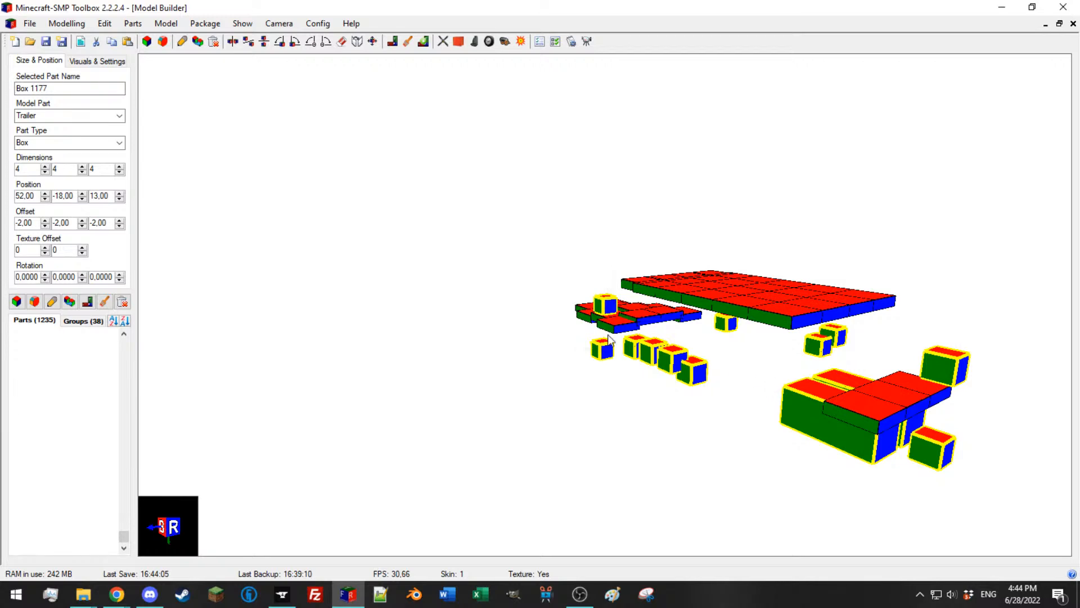
key("Delete")
left_click_drag(482, 338, 404, 342)
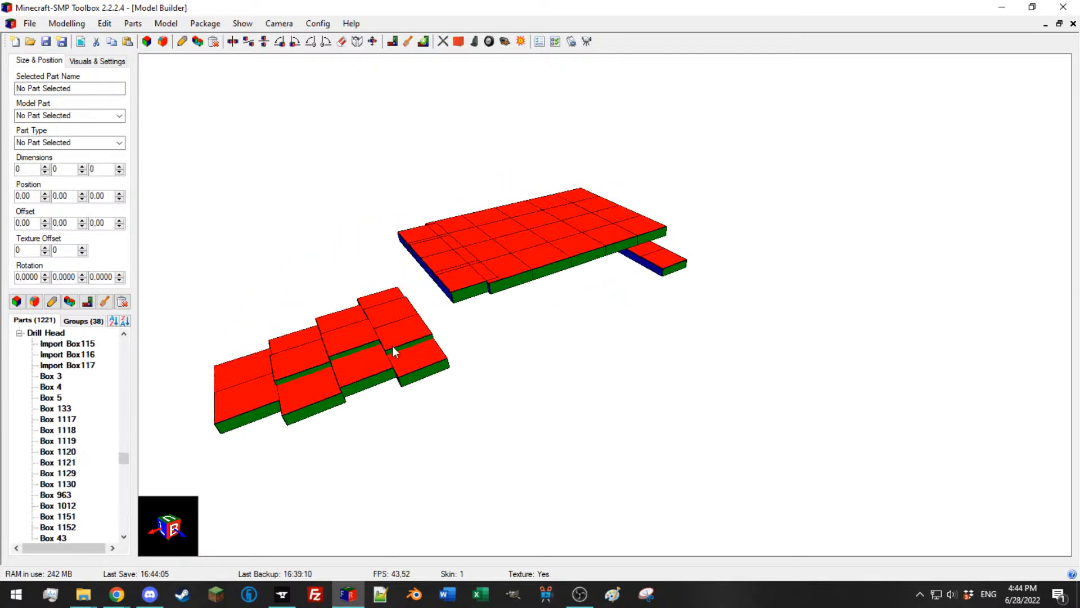
mouse_move(485, 328)
left_mouse_down()
mouse_move(501, 321)
mouse_move(489, 326)
left_mouse_up()
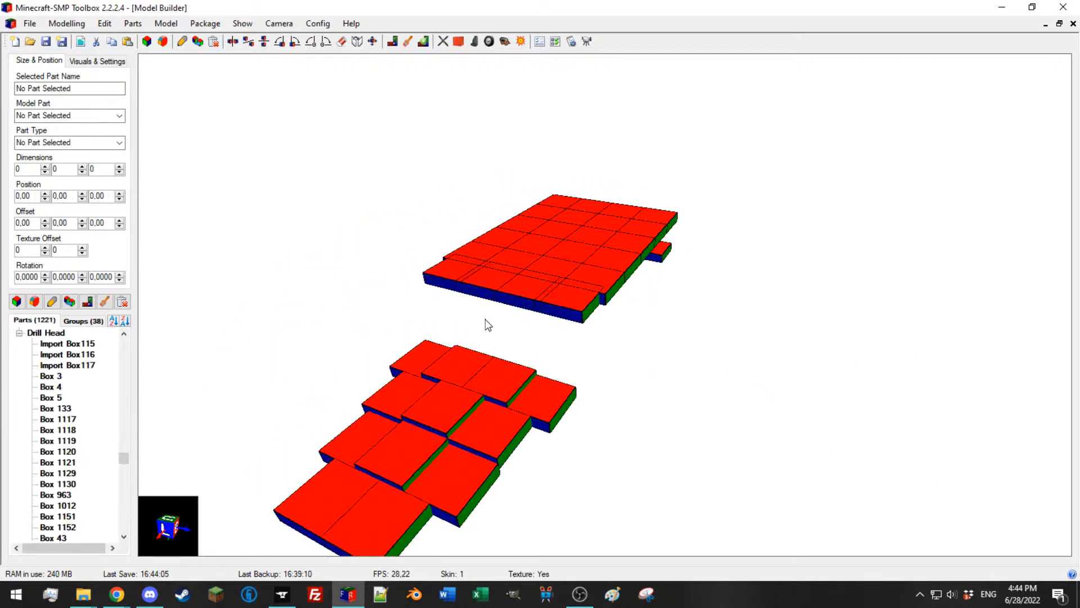
Step: Swap visibility back to the car, and select its main roof panels and the near-side roof-rail boxes
key("ctrl+a")
key("ctrl+h")
left_click_drag(559, 308, 512, 329)
left_click(544, 243)
left_click_drag(544, 243, 466, 387)
scroll(462, 320, "up", 5)
left_click(466, 388, "ctrl")
left_click(463, 368, "ctrl")
left_click(735, 354, "ctrl")
left_click(735, 354, "ctrl")
left_click(842, 345, "ctrl")
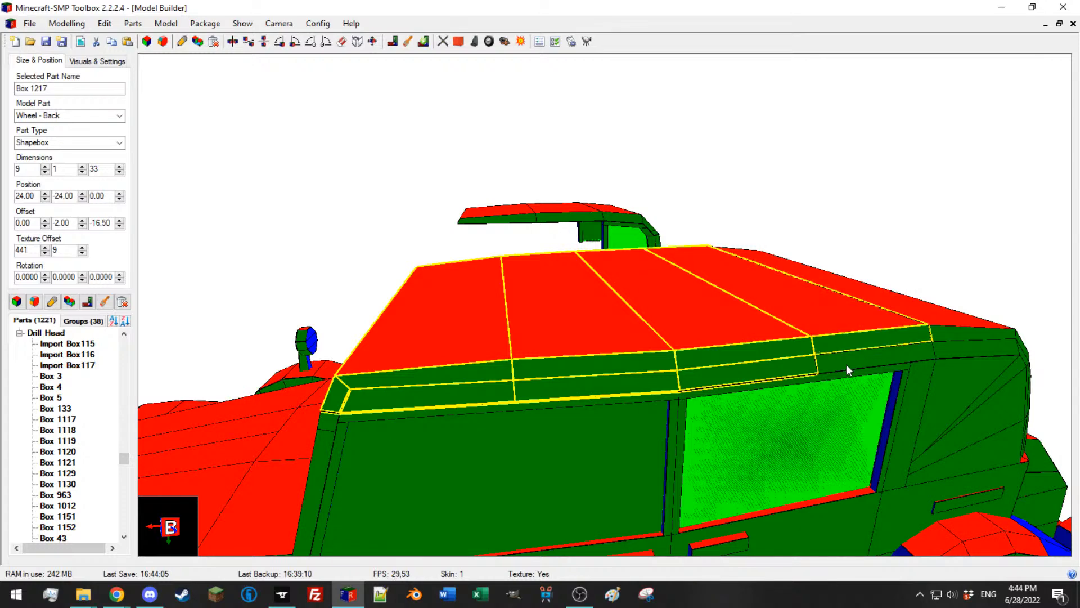
Step: Add the near-side rear quarter panels and the rear corner pieces of the roof to the selection
left_click(945, 349, "ctrl")
left_click(977, 406, "ctrl")
left_click(985, 426, "ctrl")
left_click(992, 447, "ctrl")
scroll(992, 448, "down", 3)
middle_click_drag(995, 449, 867, 448)
middle_click_drag(556, 441, 589, 445)
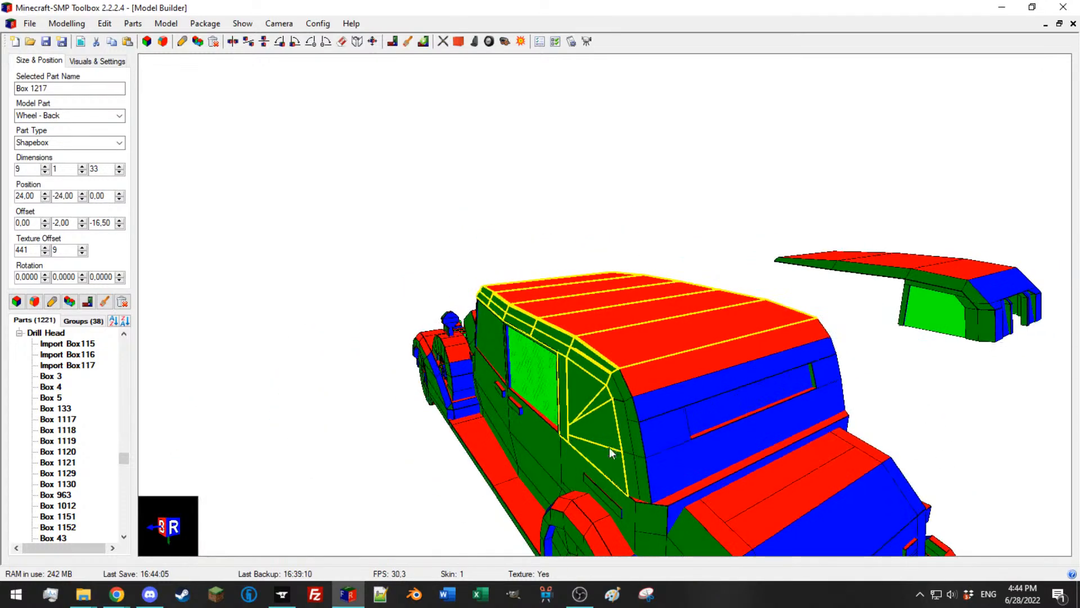
left_click(615, 396, "ctrl")
left_click(626, 389, "ctrl")
left_click(649, 408, "ctrl")
left_click(662, 436, "ctrl")
left_click(683, 476, "ctrl")
Step: Add the far side's rear door pillar, quarter panels and rear corner pieces to the selection, and hide the whole roof selection
middle_click_drag(795, 421, 542, 374)
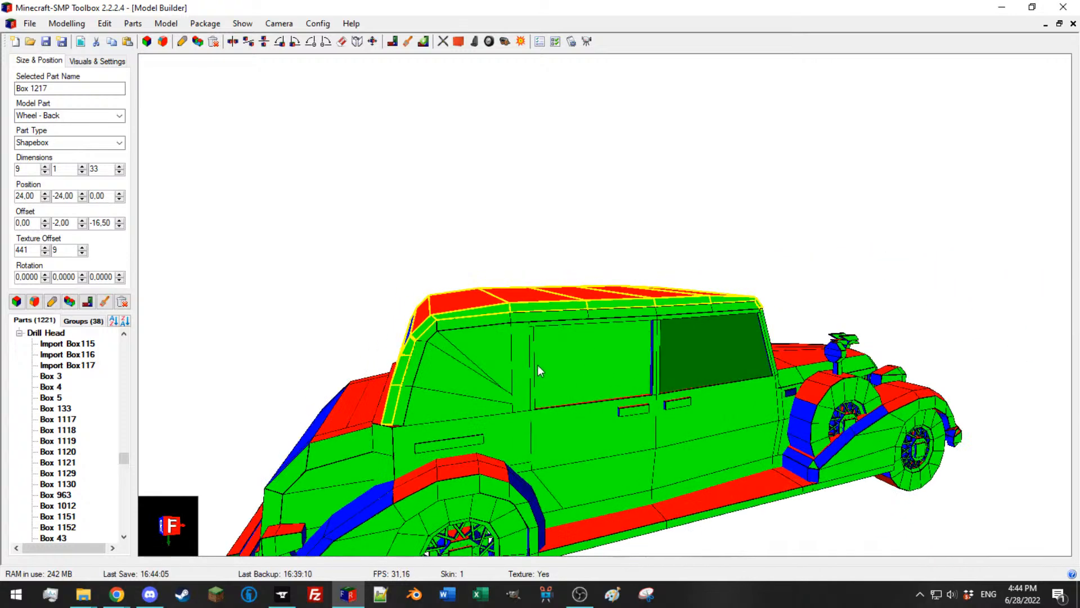
left_click(522, 330, "ctrl")
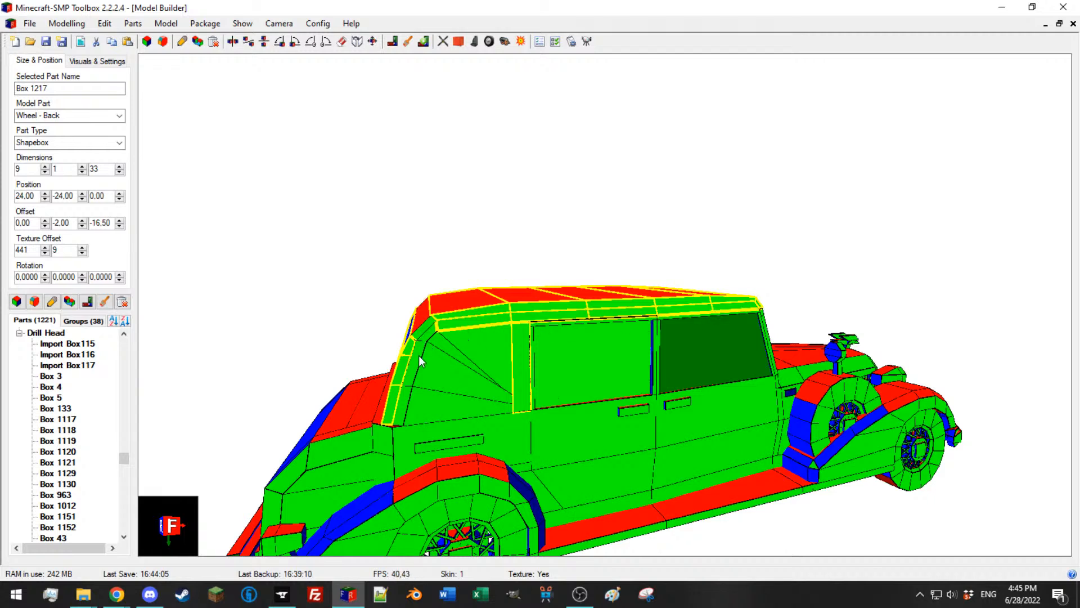
left_click(434, 374, "ctrl")
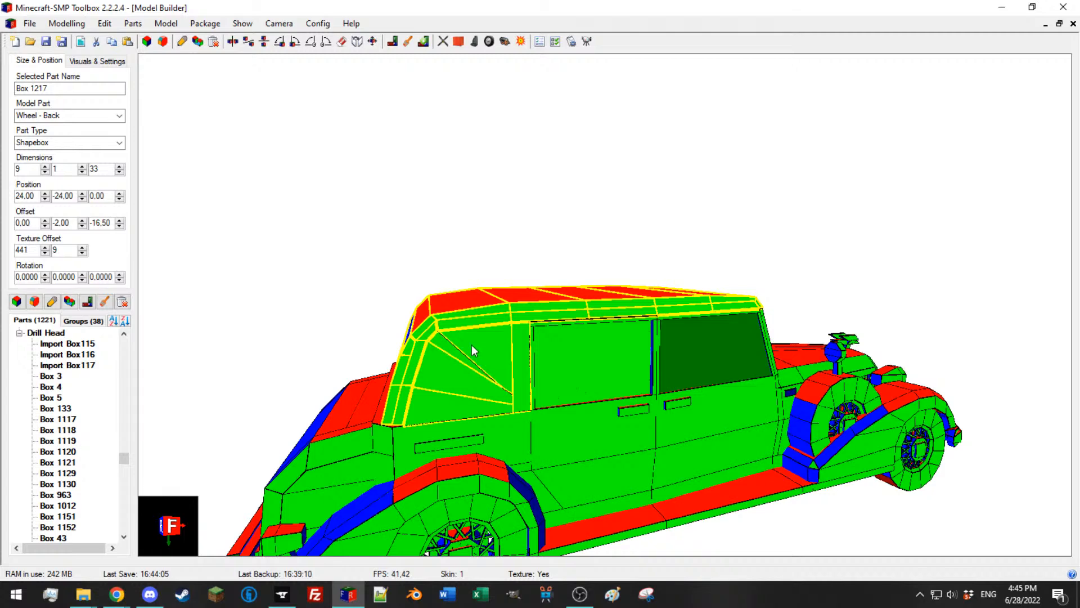
key("h")
Step: Select the leftover roof frame boxes and rear pillars around the back seat, including Box 1207, and hide them
left_click(506, 313)
scroll(508, 312, "down", 3)
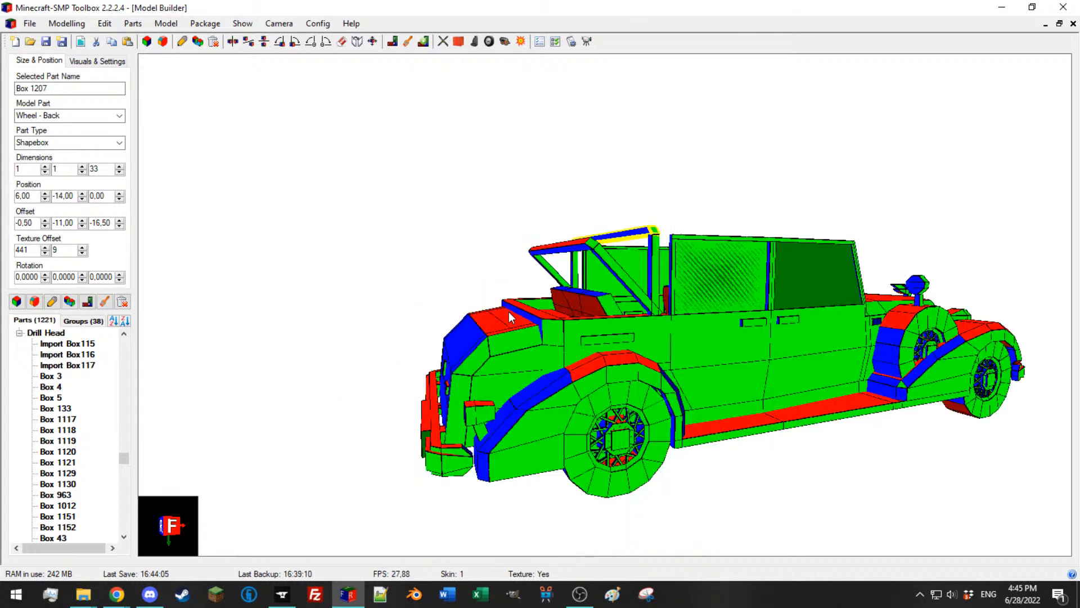
right_click_drag(508, 313, 528, 331)
scroll(563, 346, "up", 3)
left_click(591, 351, "ctrl")
left_click(611, 363, "ctrl")
left_click(672, 349, "ctrl")
right_click_drag(352, 345, 495, 324)
left_click(563, 320, "ctrl")
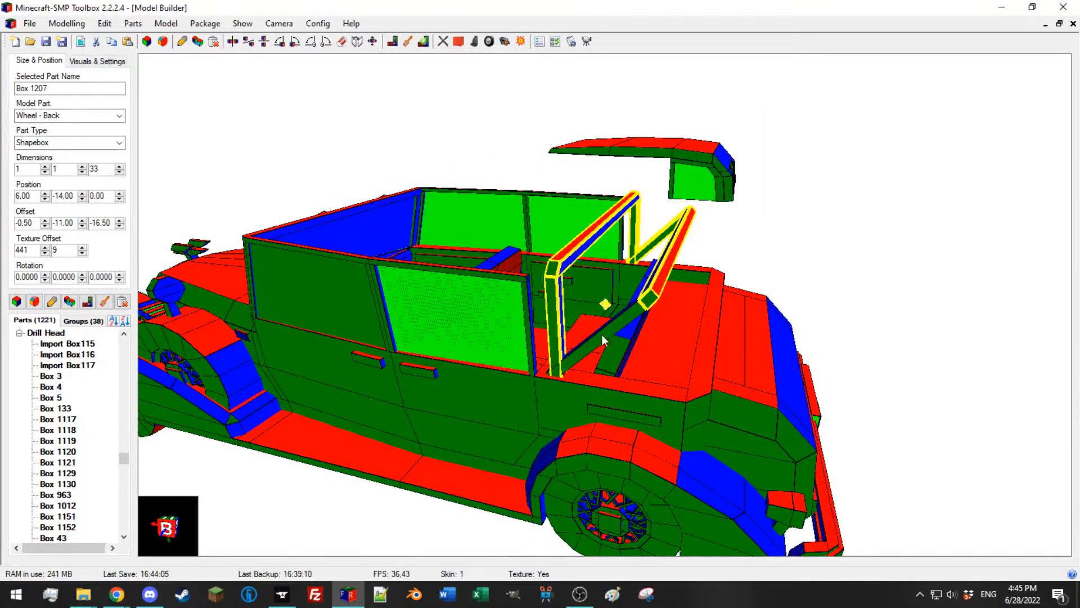
key("h")
Step: Check the open-topped car's rear cabin and deck from both rear sides
left_click(782, 234)
scroll(779, 236, "down", 3)
right_click_drag(753, 253, 632, 255)
left_click(657, 247)
scroll(657, 246, "up", 3)
right_click_drag(425, 262, 617, 356)
right_click_drag(677, 330, 641, 373)
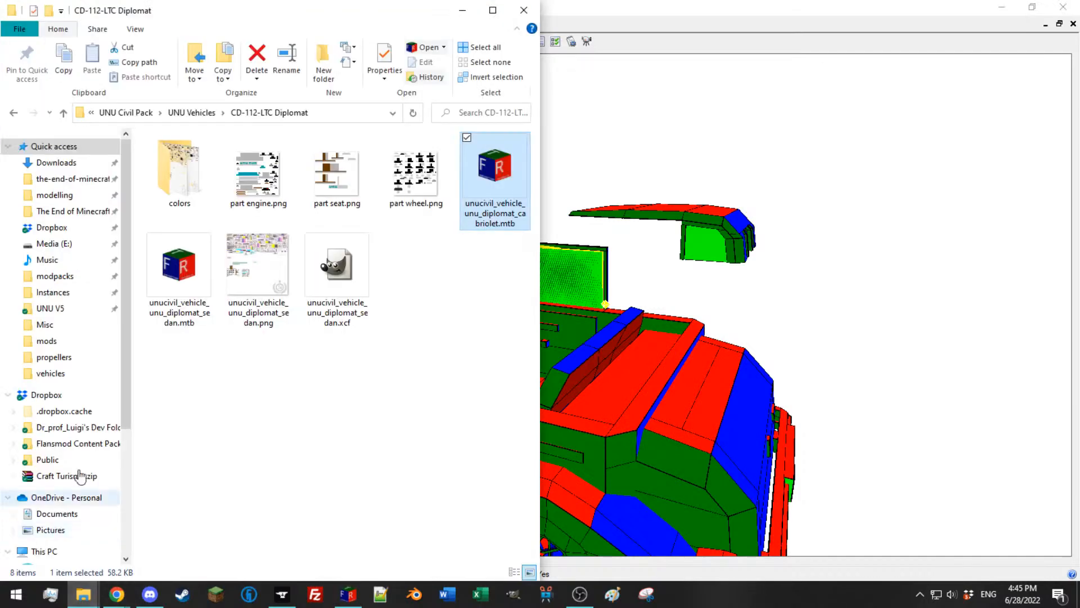
Step: In File Explorer, open the 650 deluxe convertible's MTB model from the DR-923-LTC 650 folder in a second window
left_click(84, 594)
left_click(181, 114)
left_click(256, 353)
double_click(256, 354)
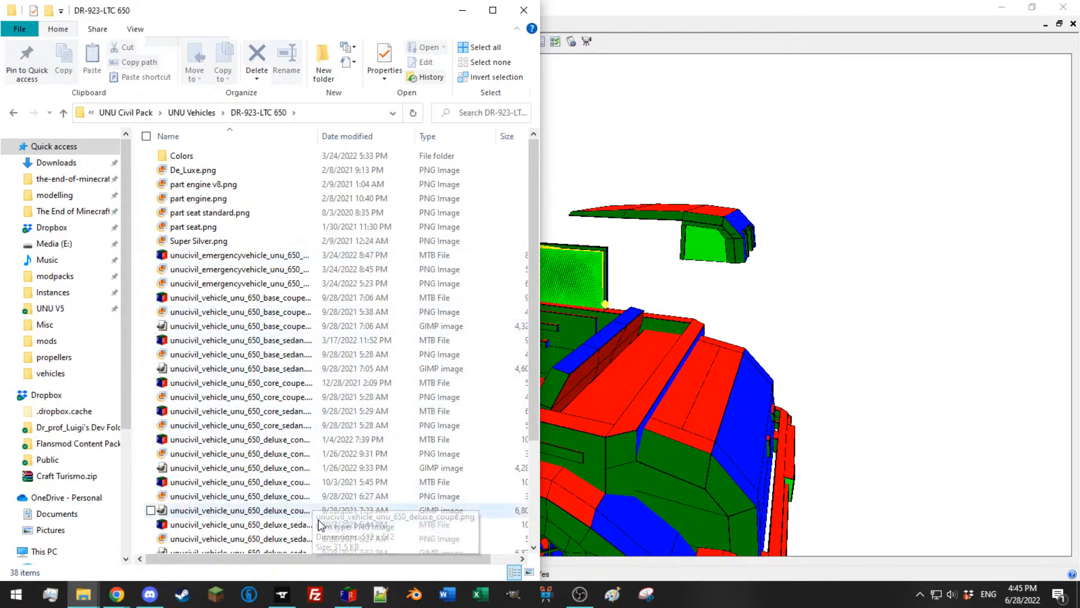
double_click(318, 439)
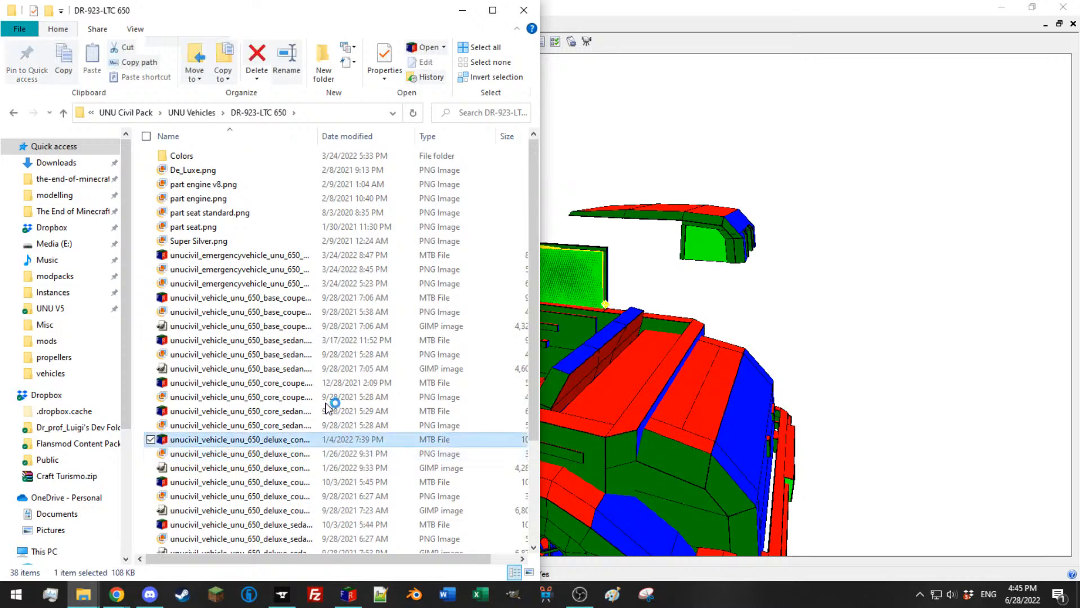
left_click(13, 114)
left_click(463, 10)
Step: Select and copy the folded-top cover boxes around the back of the convertible's rear seats, including Box 1118
left_click_drag(518, 214, 555, 321)
scroll(555, 321, "up", 4)
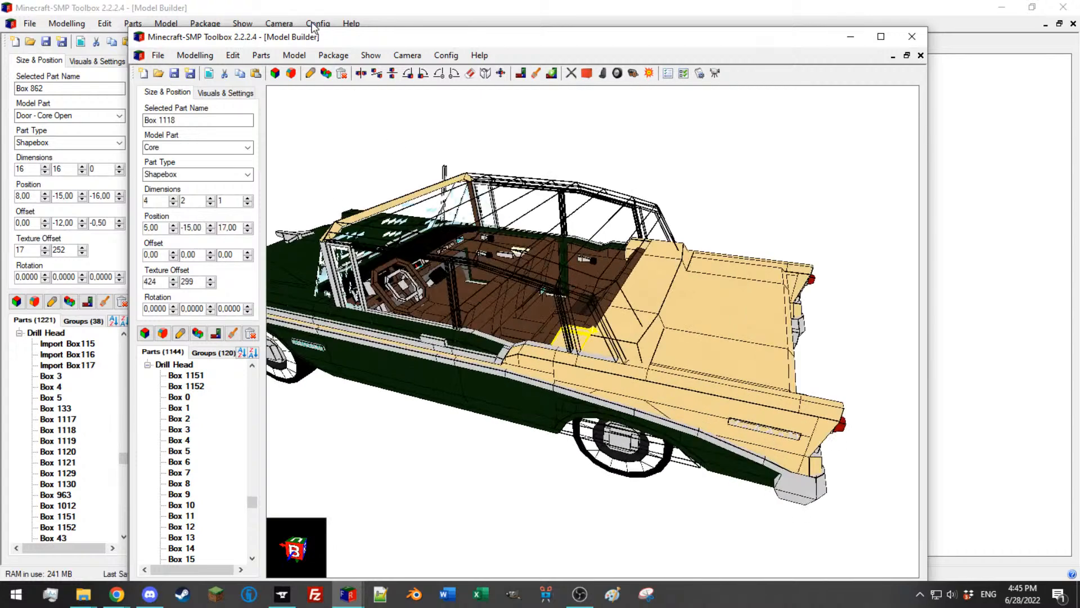
left_click(360, 54)
left_click(410, 277)
left_click(597, 300, "ctrl")
left_click(584, 260, "ctrl")
left_click(553, 264, "ctrl")
left_click_drag(553, 263, 413, 367)
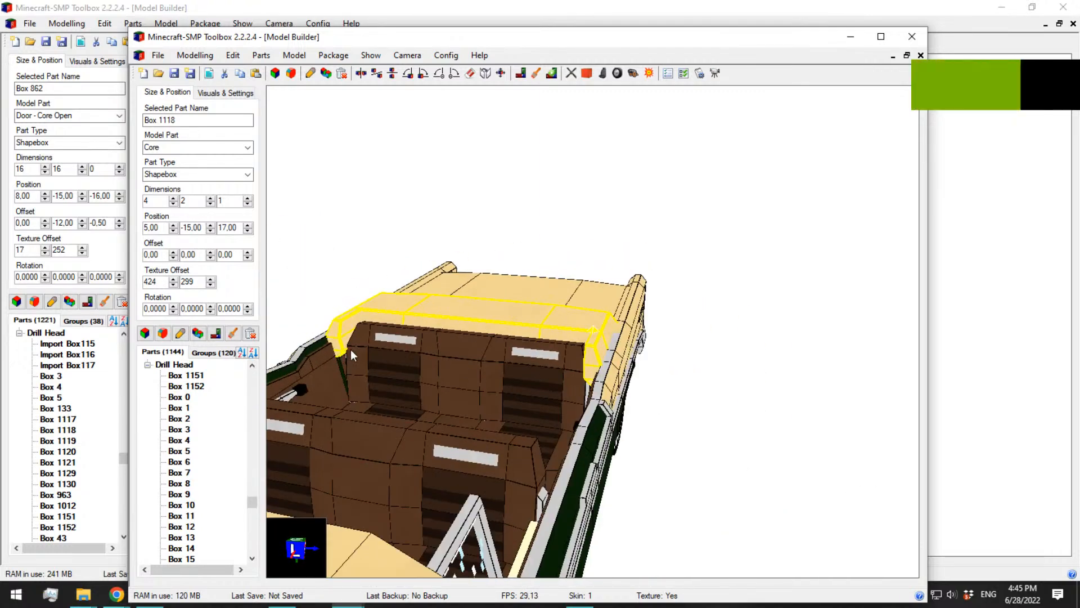
Step: Examine the reference convertible's body and rear deck from the front and rear
left_click_drag(484, 325, 505, 262)
left_click(449, 287)
left_click_drag(449, 287, 389, 313)
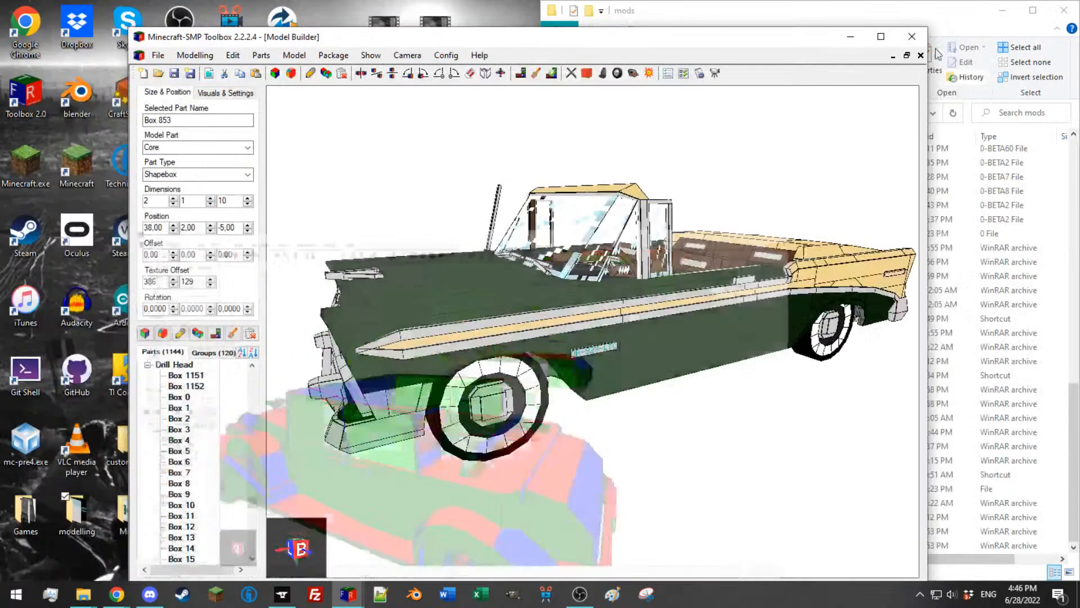
left_click_drag(630, 315, 513, 367)
left_click_drag(734, 343, 651, 392)
left_click_drag(583, 331, 641, 321)
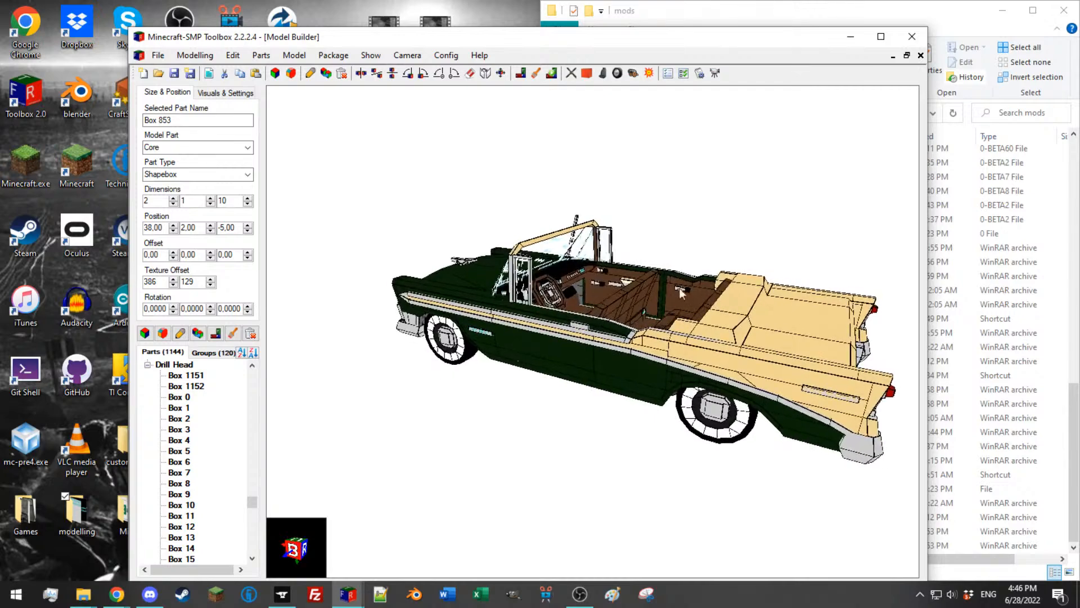
Step: Close the reference convertible and paste the copied folded-top cover boxes into the vintage car model
left_click(919, 55)
left_click(582, 336)
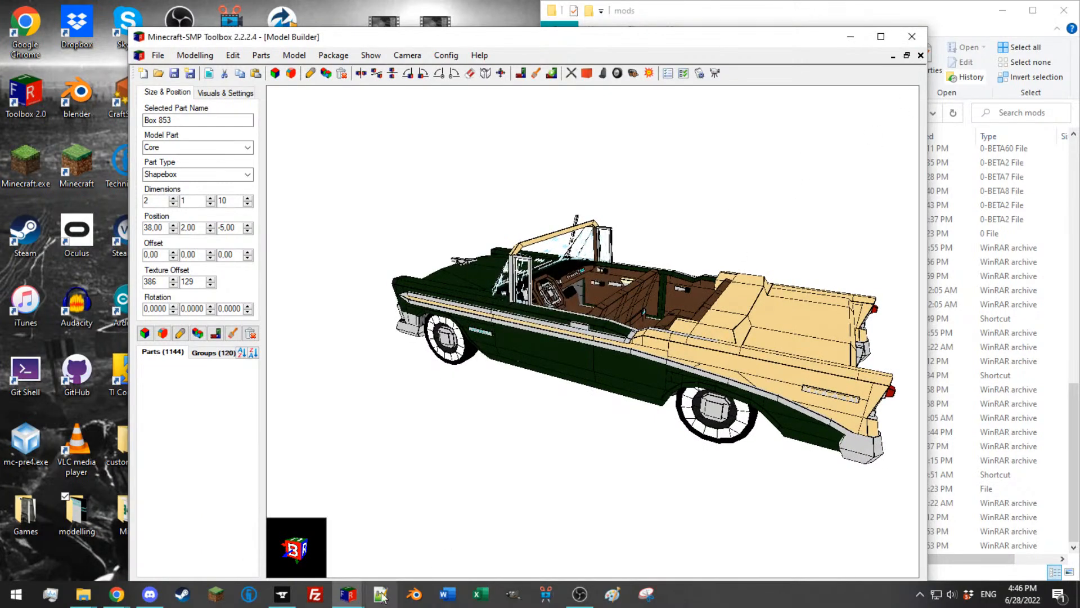
left_click(348, 596)
left_click(348, 595)
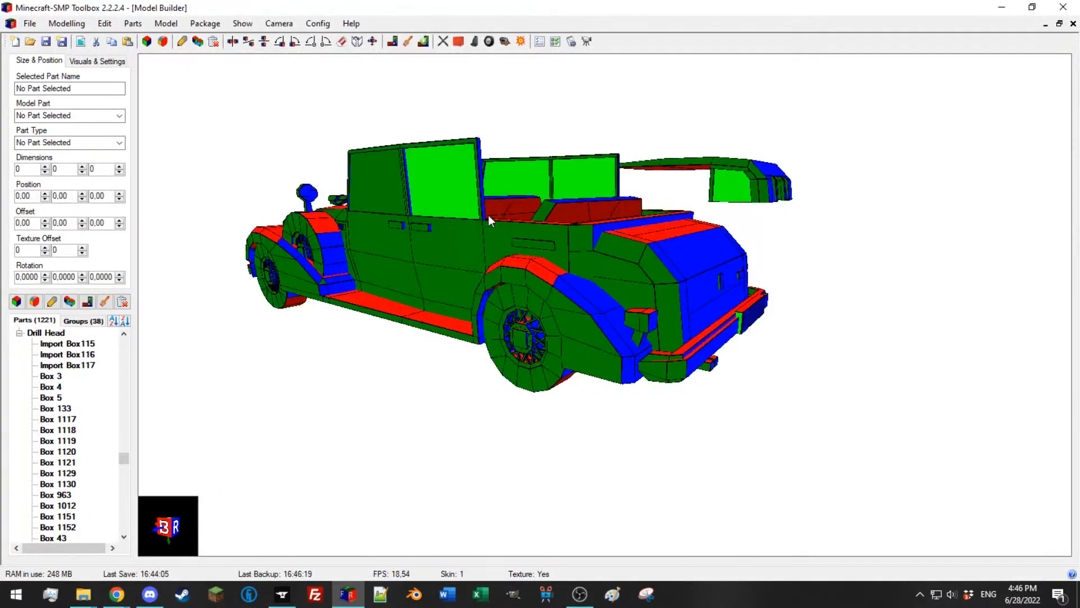
left_click(438, 269)
scroll(444, 272, "up", 3)
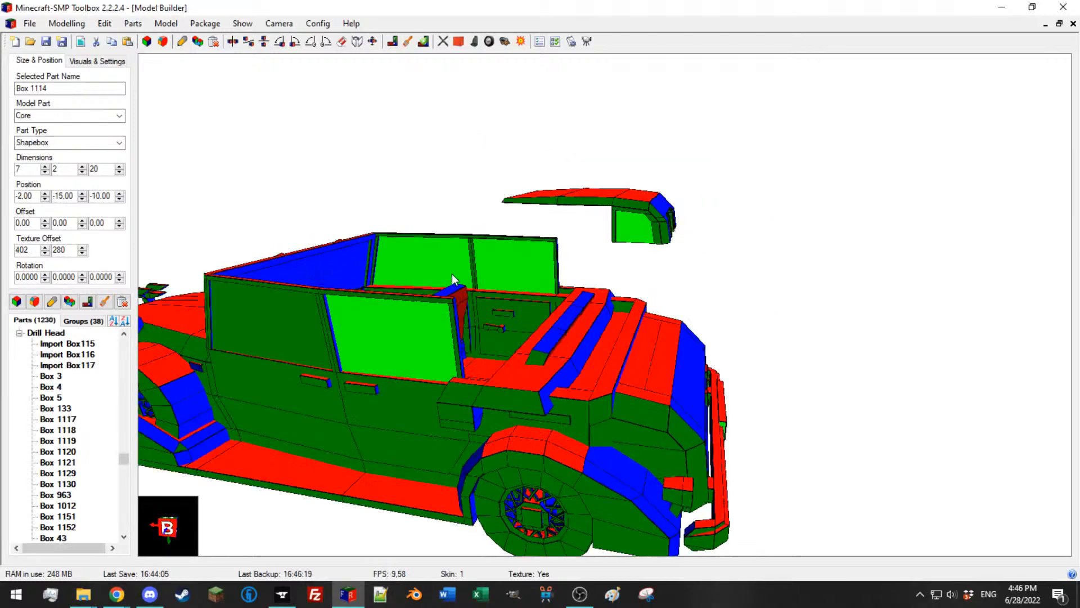
Step: Shift the pasted cover boxes so Box 1114 sits at X -9 and Y -16, and select the side piece Box 1118
scroll(27, 198, "down", 6)
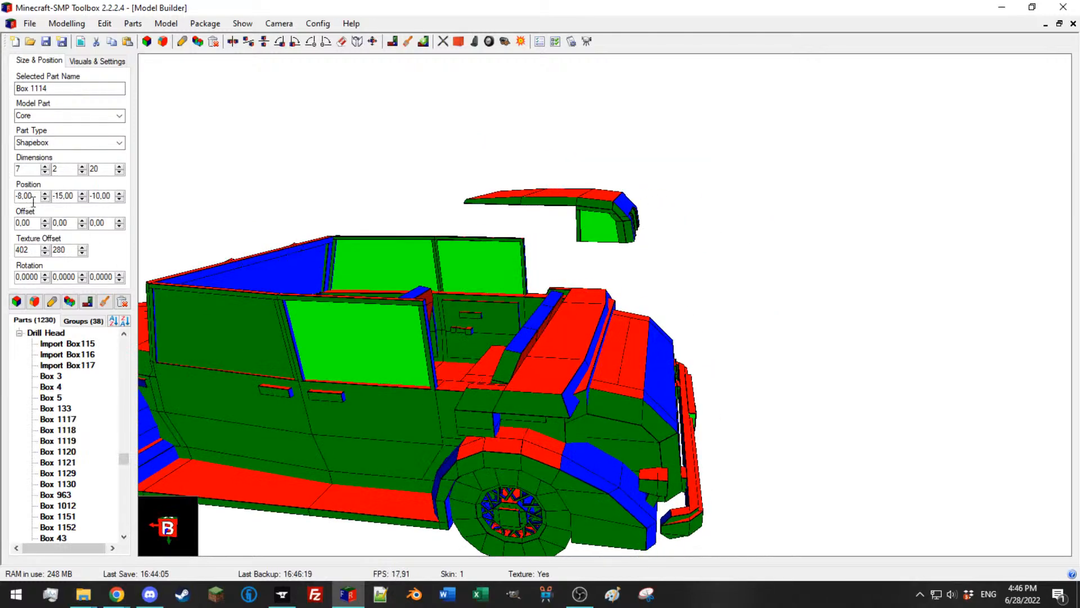
scroll(86, 198, "down", 1)
scroll(40, 200, "down", 1)
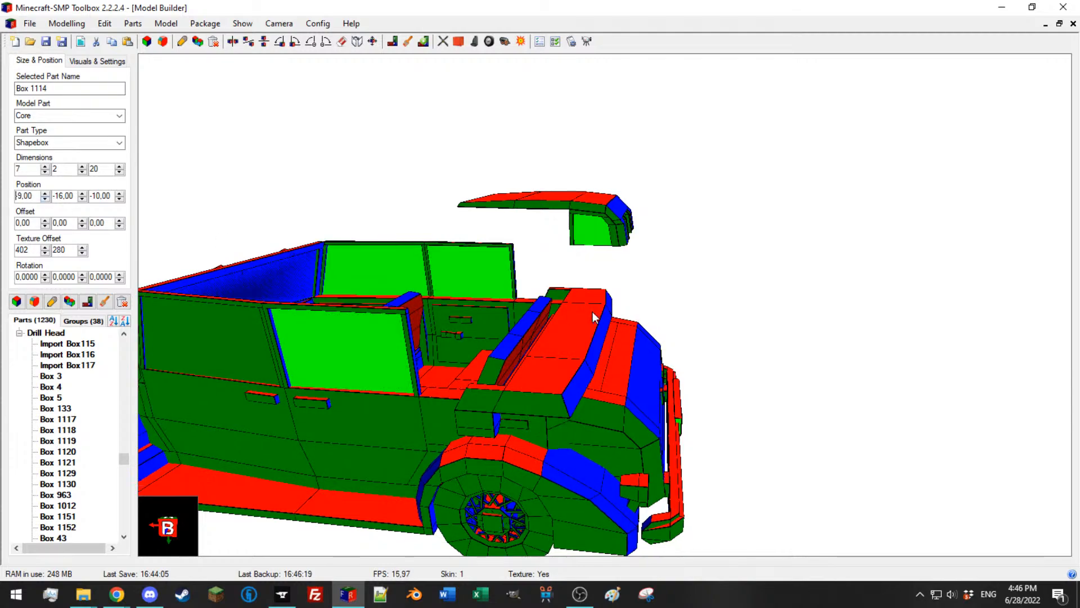
left_click(505, 411)
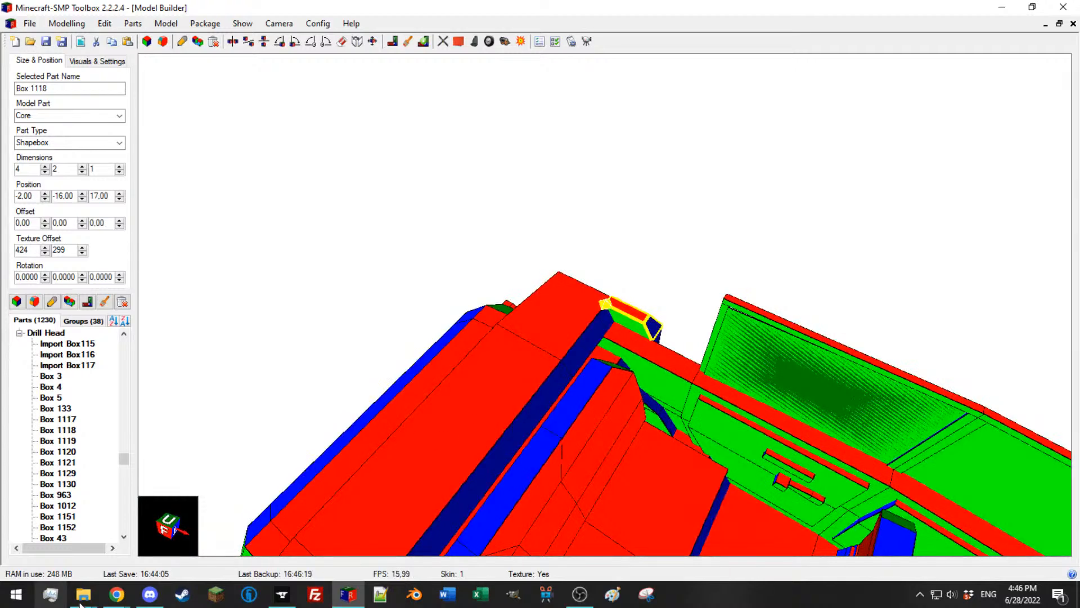
Step: In Chrome, examine the 1935 Cadillac four-door convertible photos for the folded top's shape, and compare them with the car model's rear
left_click(116, 594)
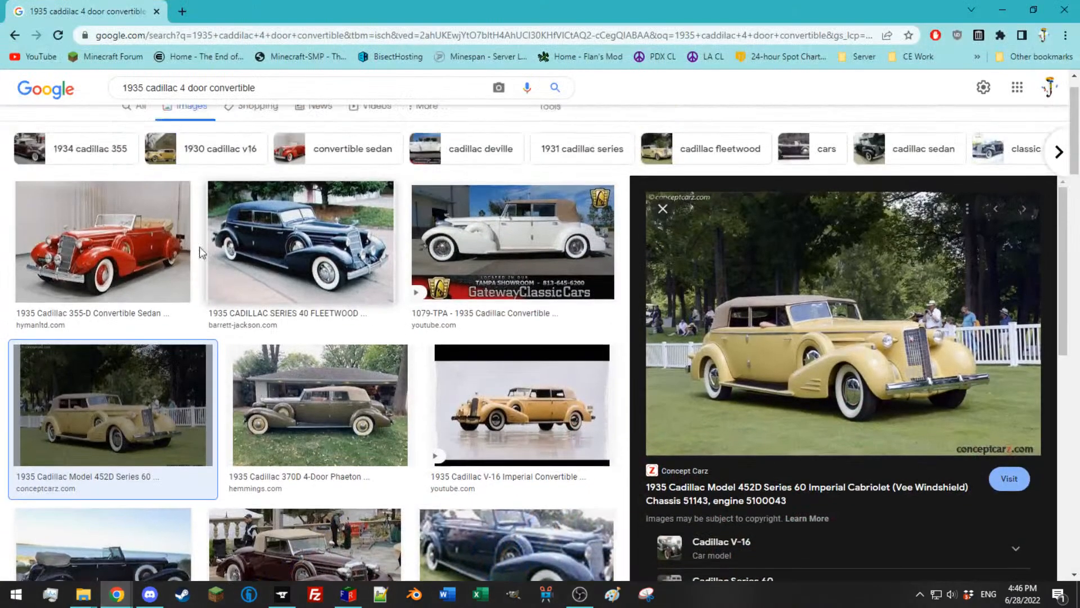
left_click(144, 235)
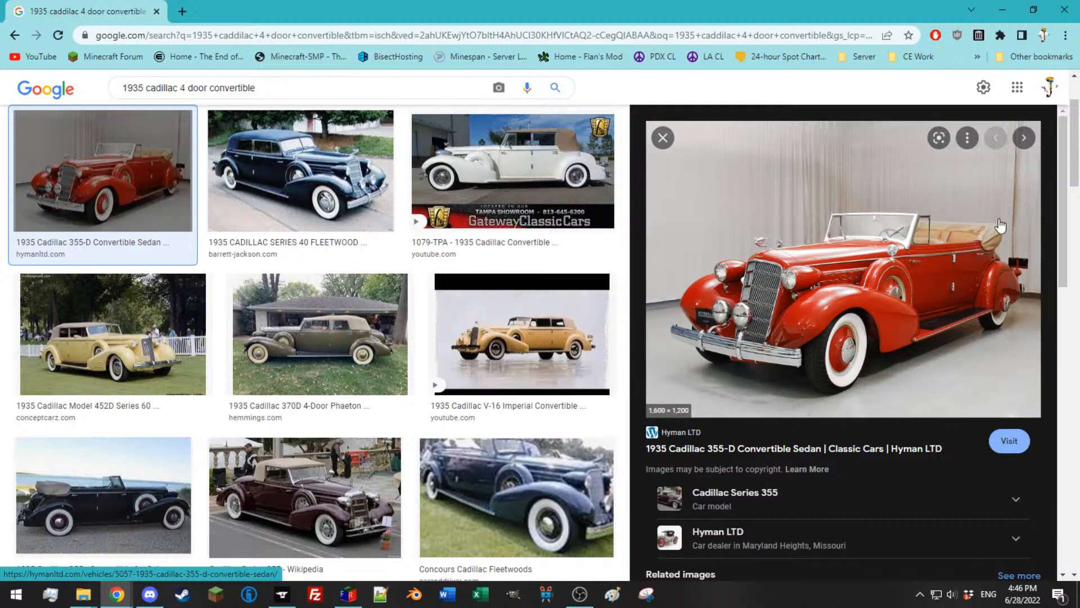
left_click(608, 256)
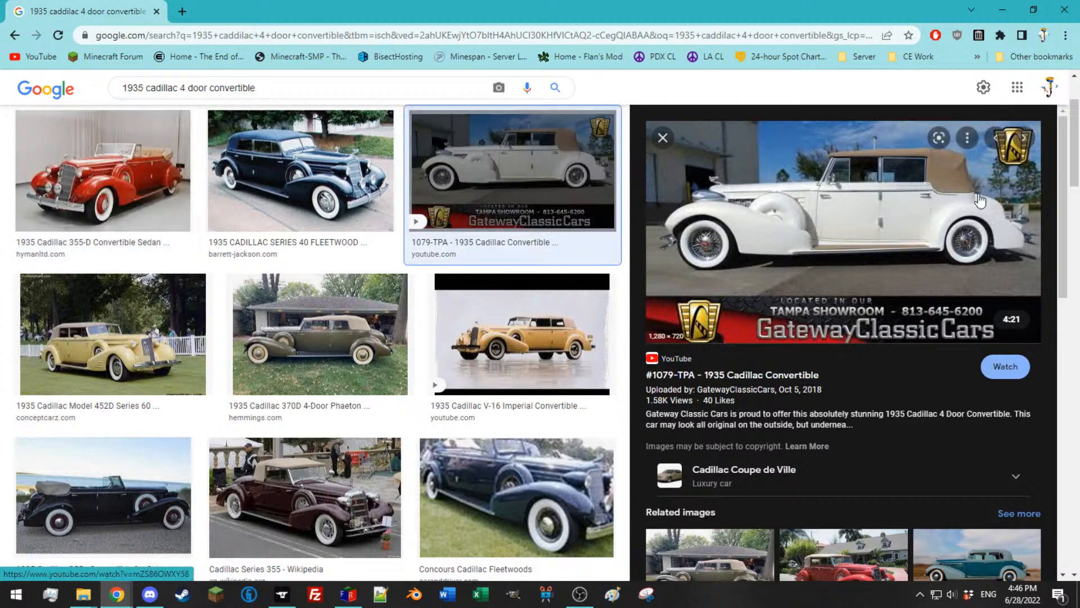
left_click(169, 180)
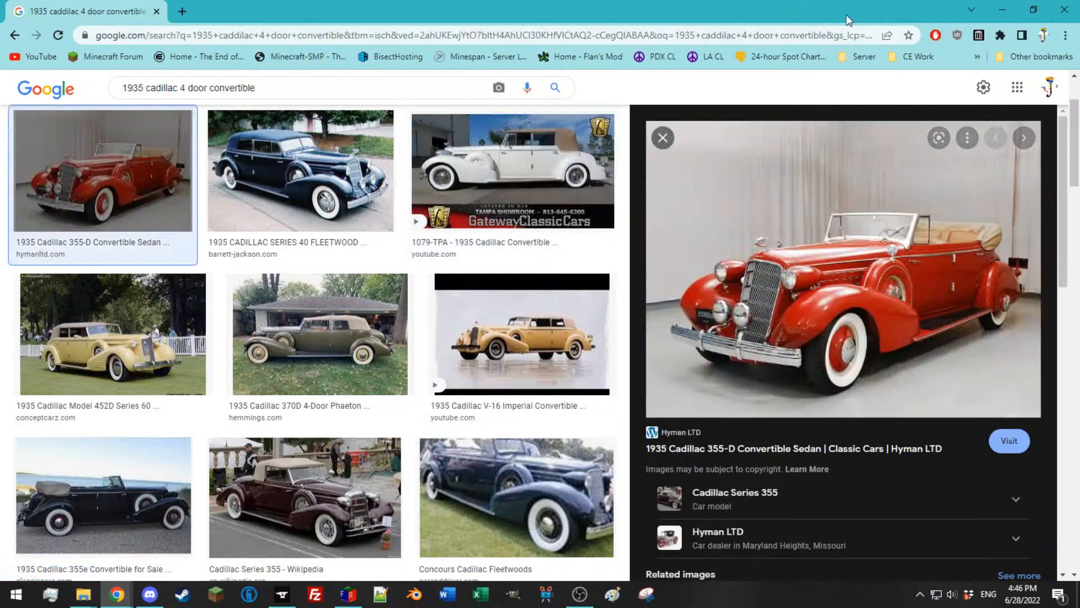
left_click_drag(105, 19, 1079, 225)
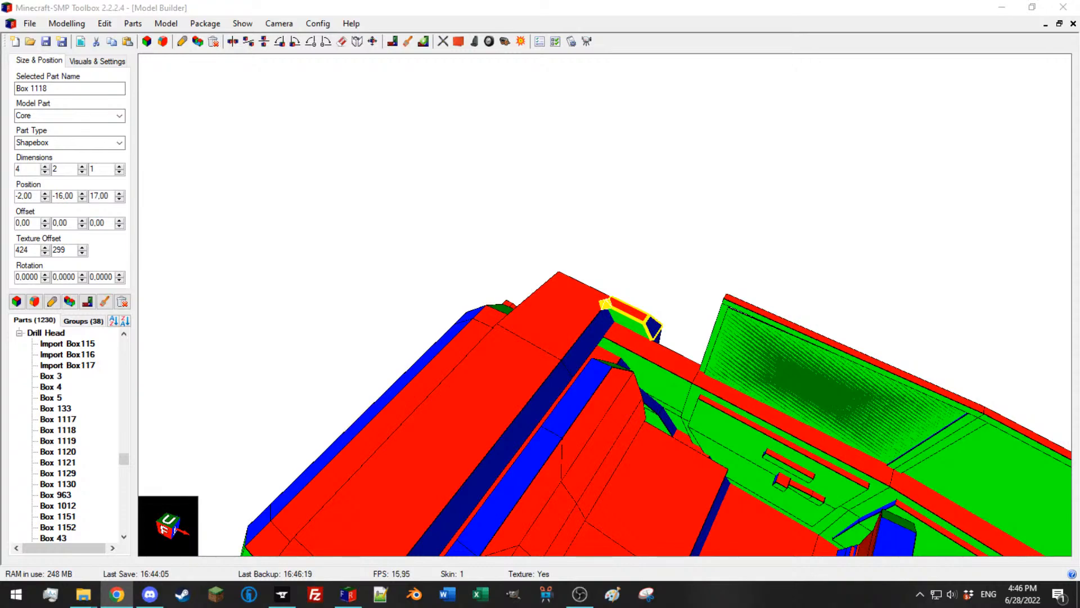
mouse_move(677, 338)
right_mouse_down()
mouse_move(429, 336)
mouse_move(590, 295)
mouse_move(650, 336)
mouse_move(681, 332)
right_mouse_up()
left_click_drag(1079, 78, 768, 1)
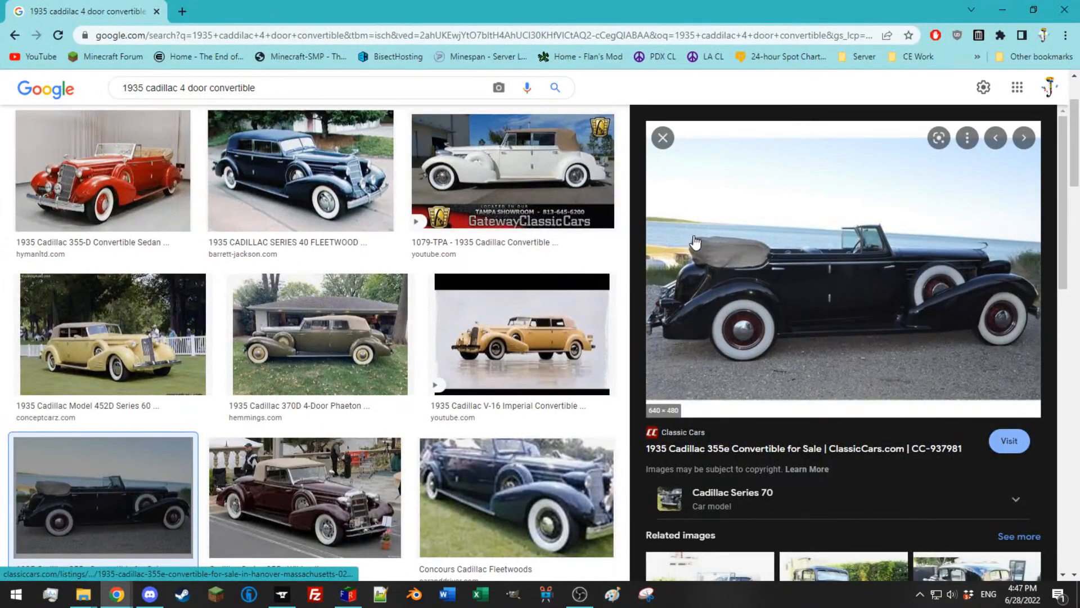
left_click_drag(776, 9, 1079, 79)
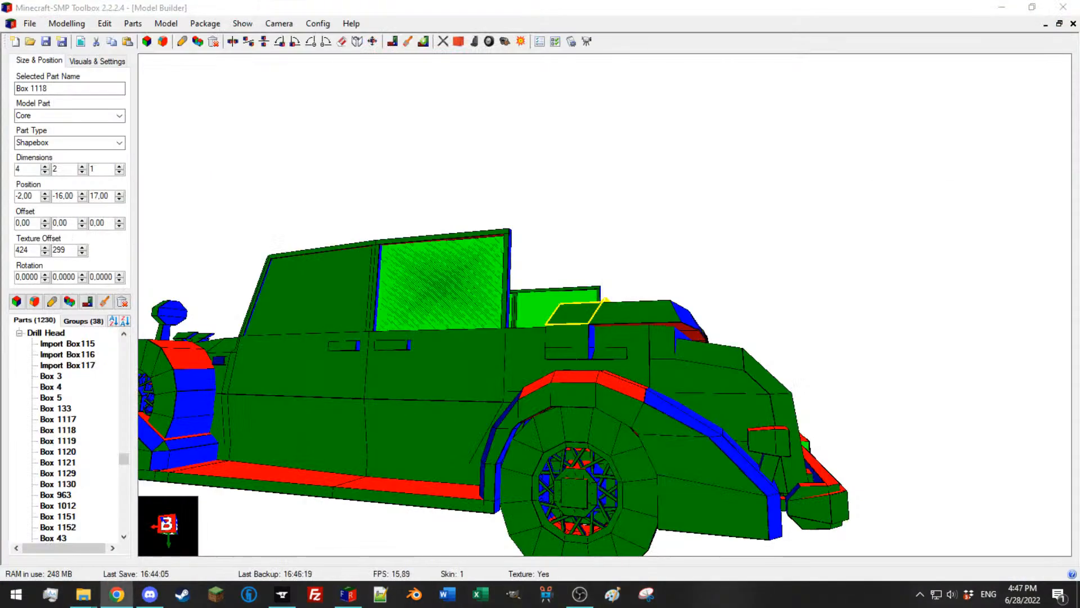
Step: Select the pasted folded-top cover boxes around Box 1118 on the rear deck and delete them
scroll(511, 340, "up", 5)
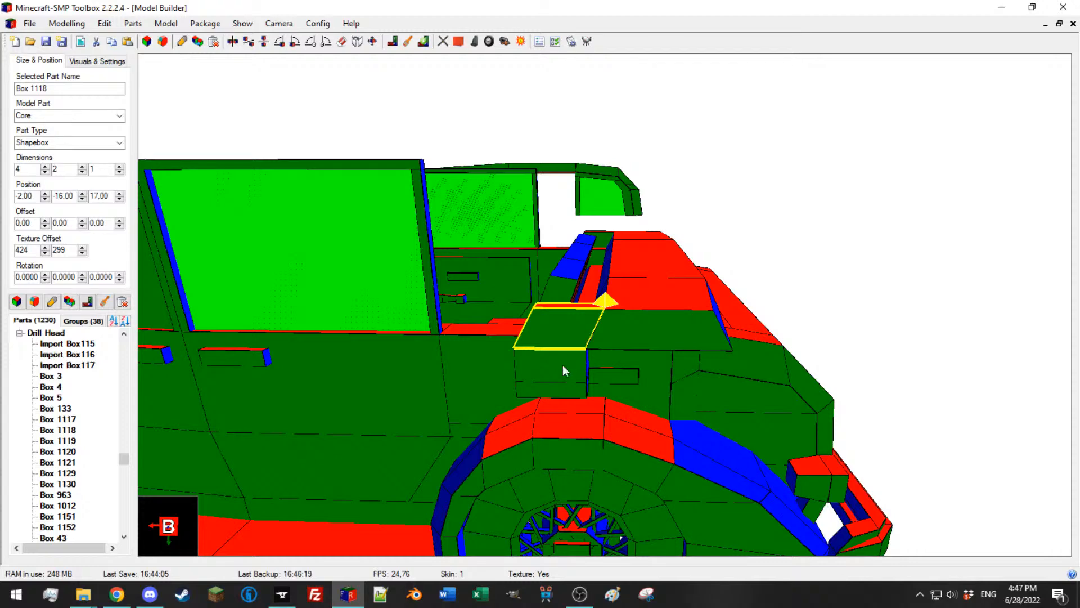
left_click(557, 378, "ctrl")
left_click(559, 388, "ctrl")
left_click(664, 326, "ctrl")
left_click(672, 264, "ctrl")
middle_click_drag(798, 307, 748, 420)
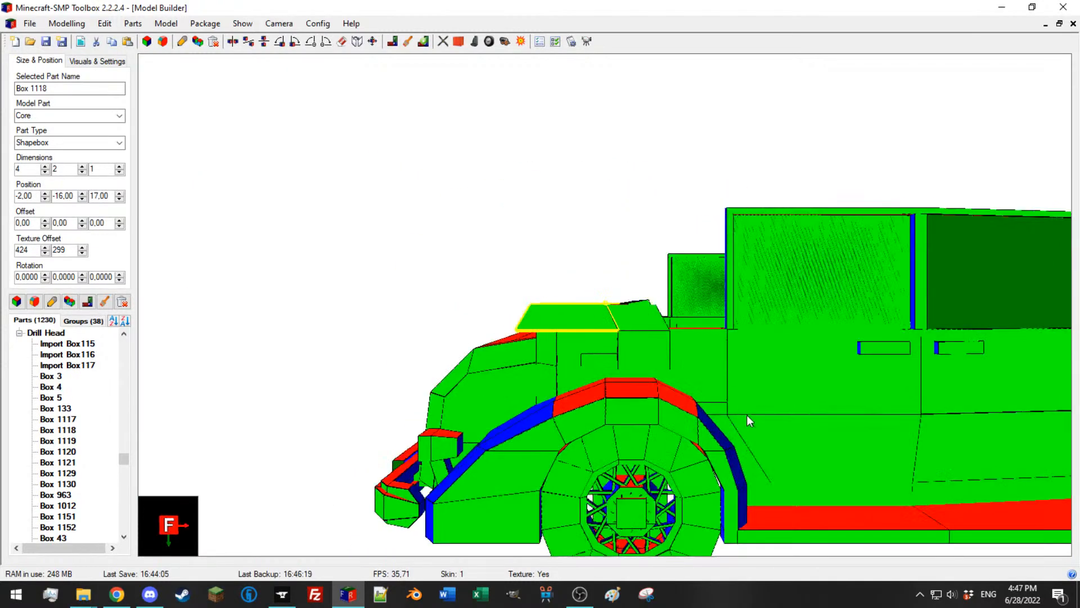
middle_click_drag(637, 316, 620, 316)
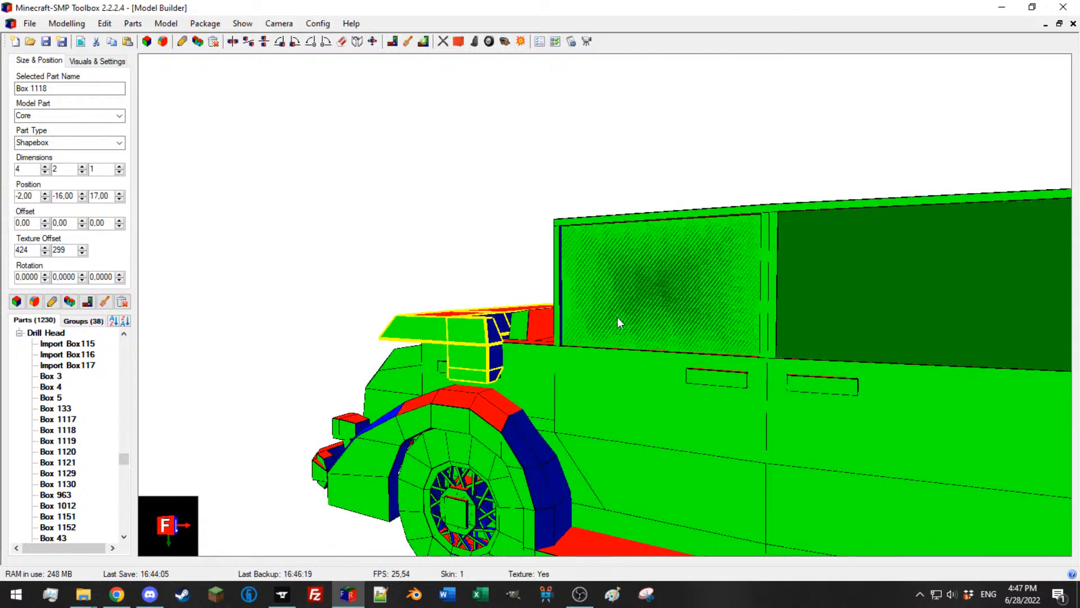
key("Delete")
Step: Examine the cleared rear deck around Box 741 from both sides and compare it with the reference photos in Chrome
middle_click_drag(498, 309, 538, 322)
middle_click_drag(591, 250, 401, 294)
left_click(620, 285)
scroll(604, 298, "up", 2)
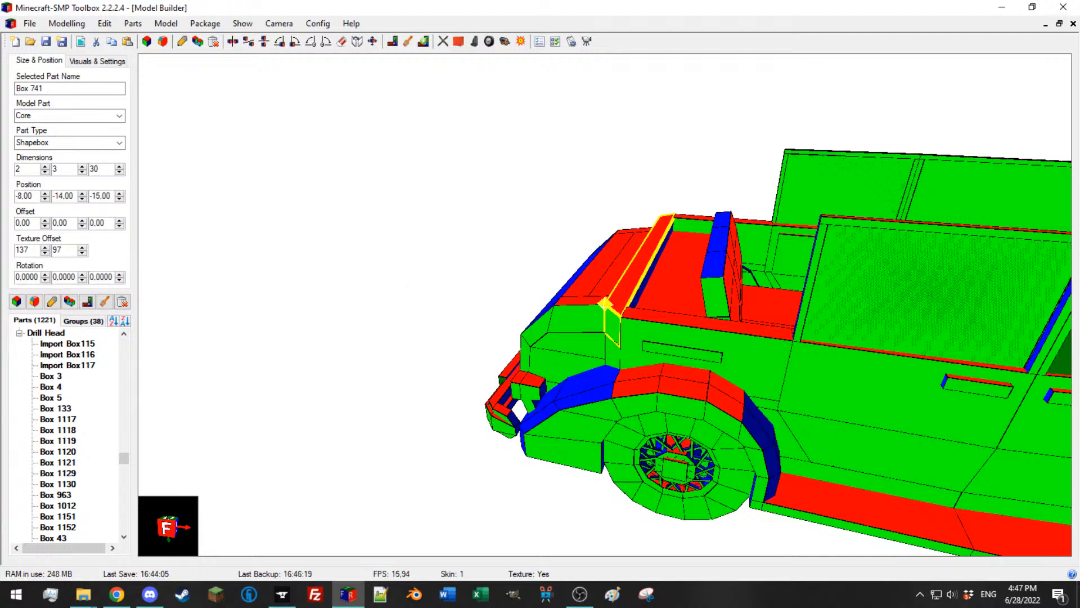
key("alt+Tab")
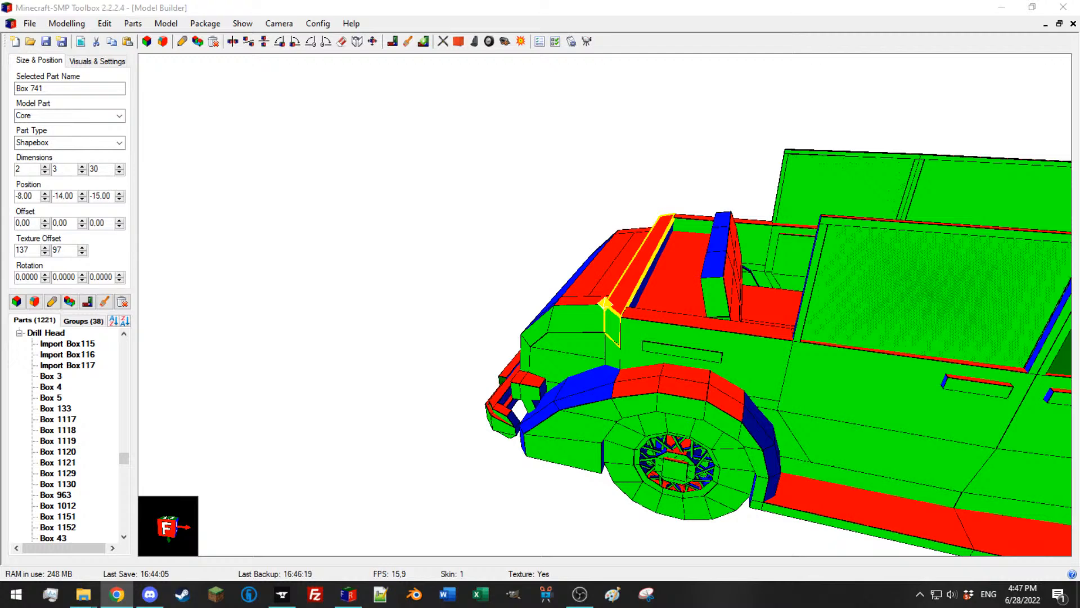
middle_click_drag(703, 239, 738, 243)
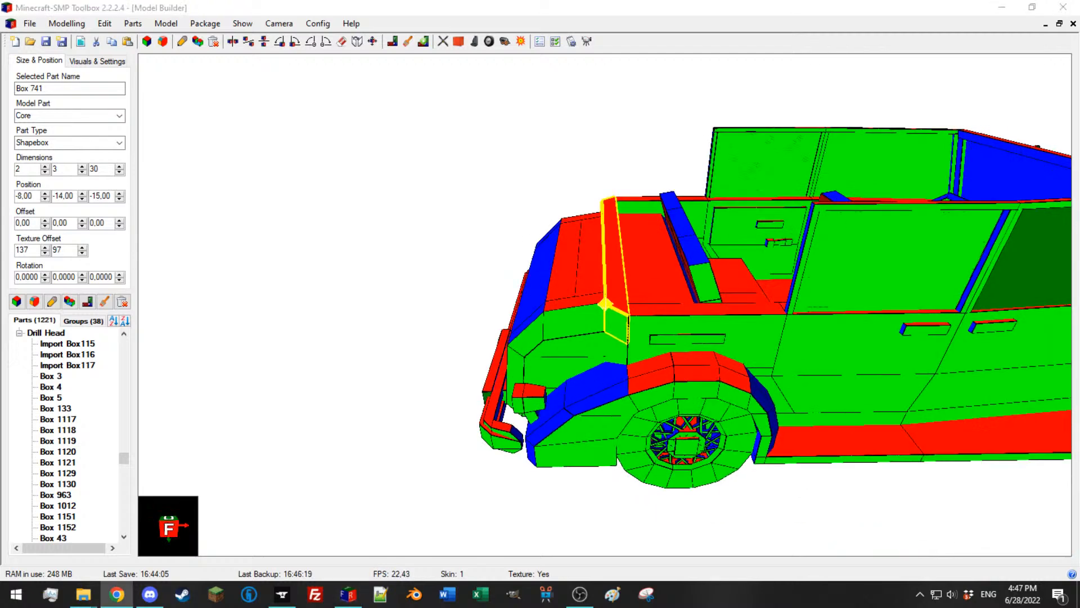
middle_click_drag(795, 314, 509, 423)
scroll(496, 364, "up", 5)
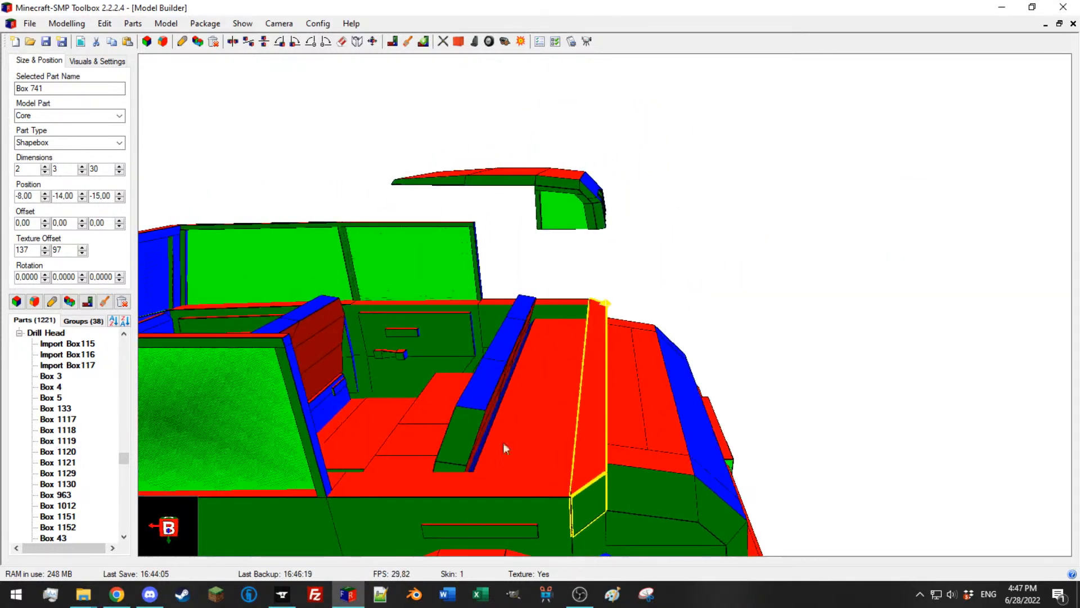
Step: Duplicate the rear side panel Box 563, and set the copy's Y position to -15 and height to 1
left_click(441, 486)
scroll(417, 340, "up", 4)
left_click(69, 300)
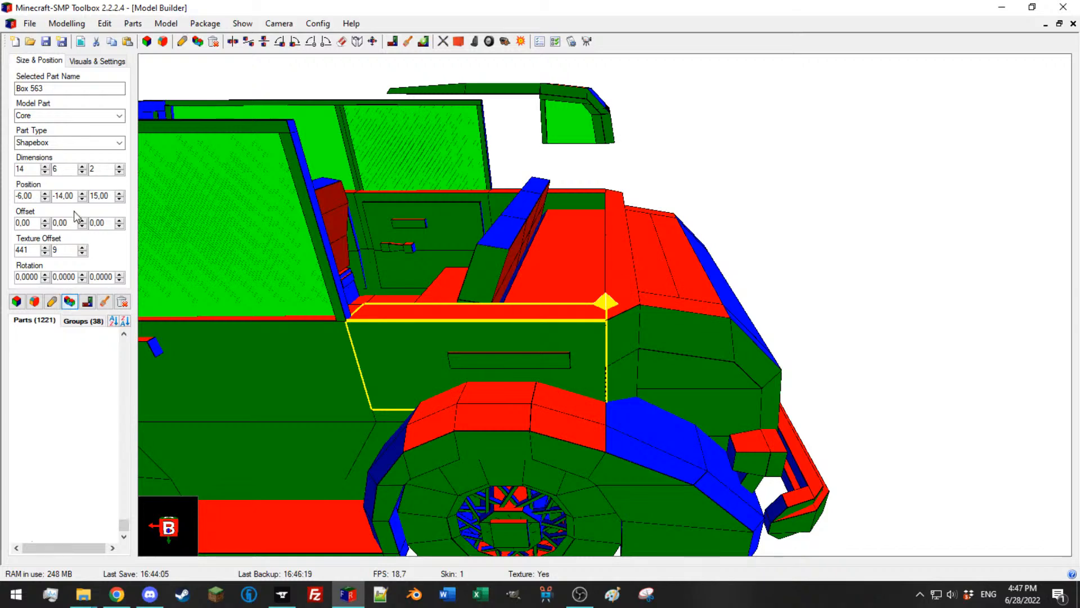
left_click(83, 198)
left_click(83, 198)
left_click(83, 198)
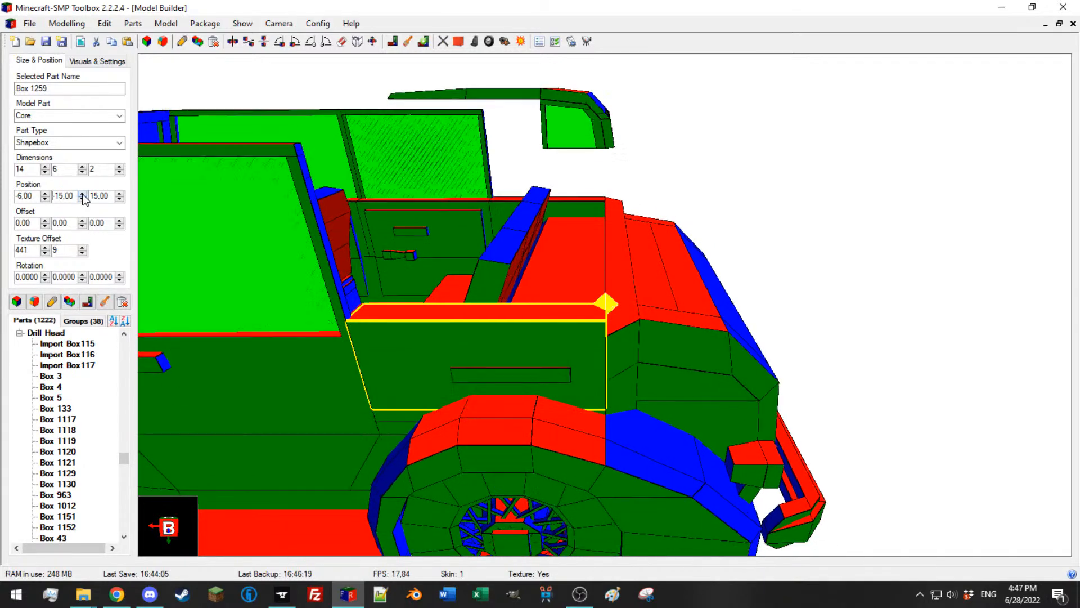
left_click_drag(82, 172, 83, 172)
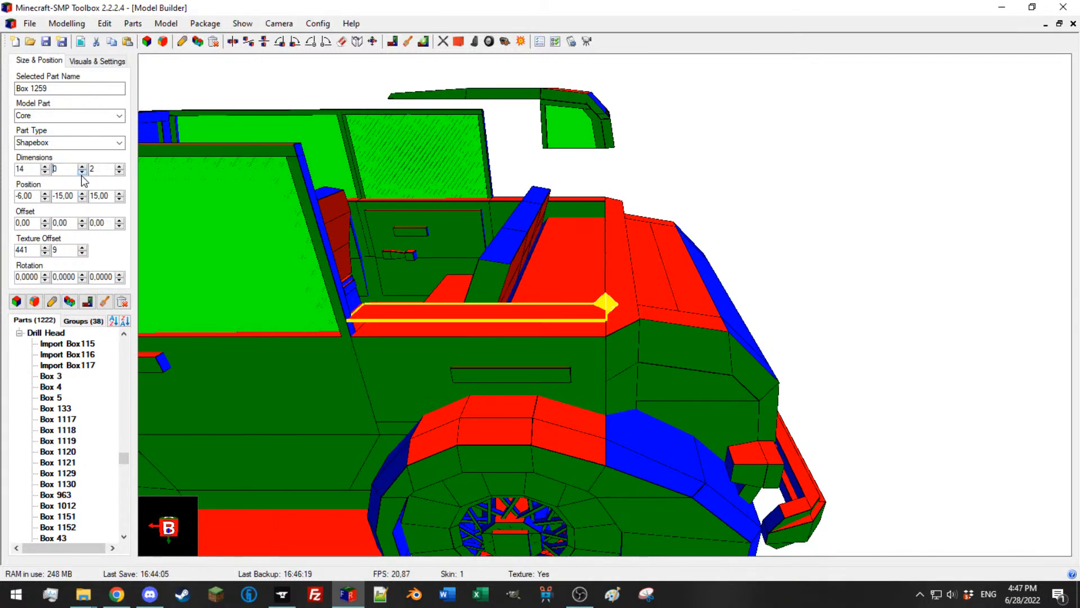
left_click(82, 167)
Step: Set the copied side block's height to 2 and Y position to -16, and slope its front end with the shapebox corners
scroll(360, 298, "up", 3)
left_click_drag(360, 281, 458, 312)
scroll(360, 288, "down", 3)
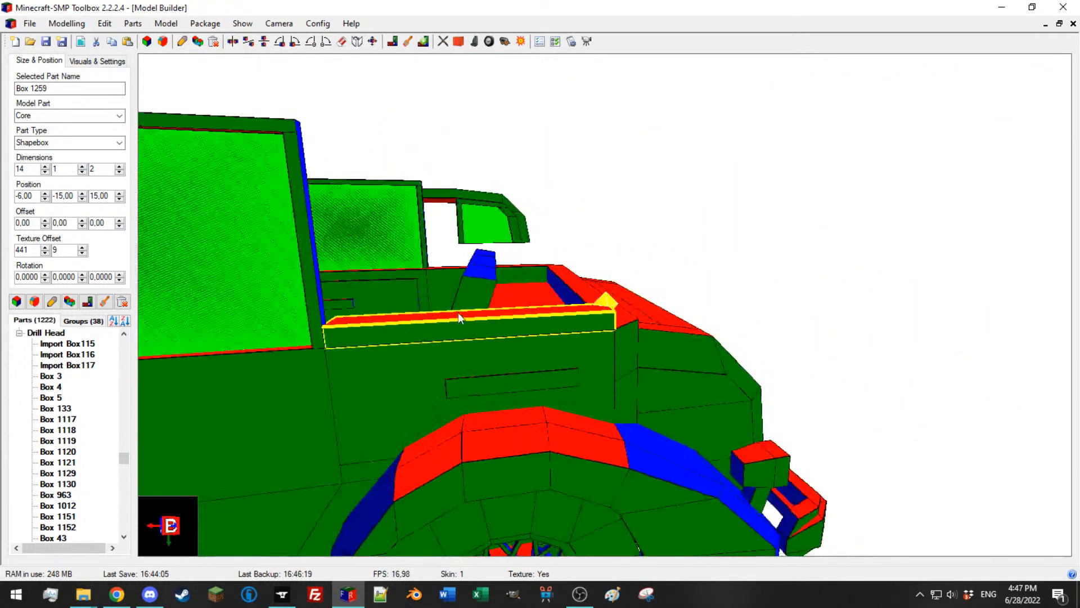
left_click(52, 302)
left_click_drag(249, 63, 1079, 78)
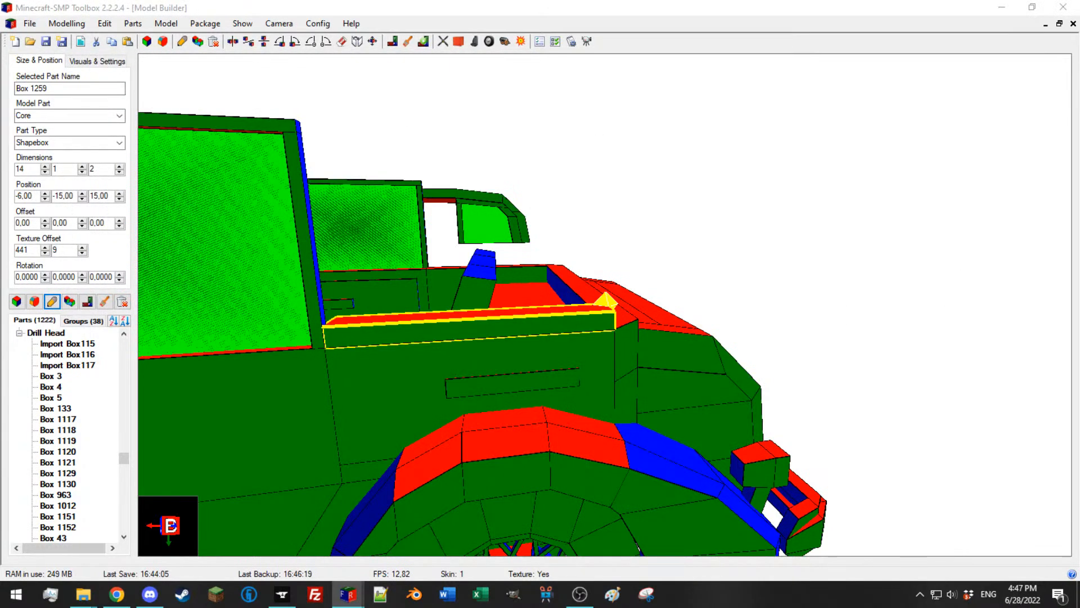
left_click(82, 167)
left_click(82, 198)
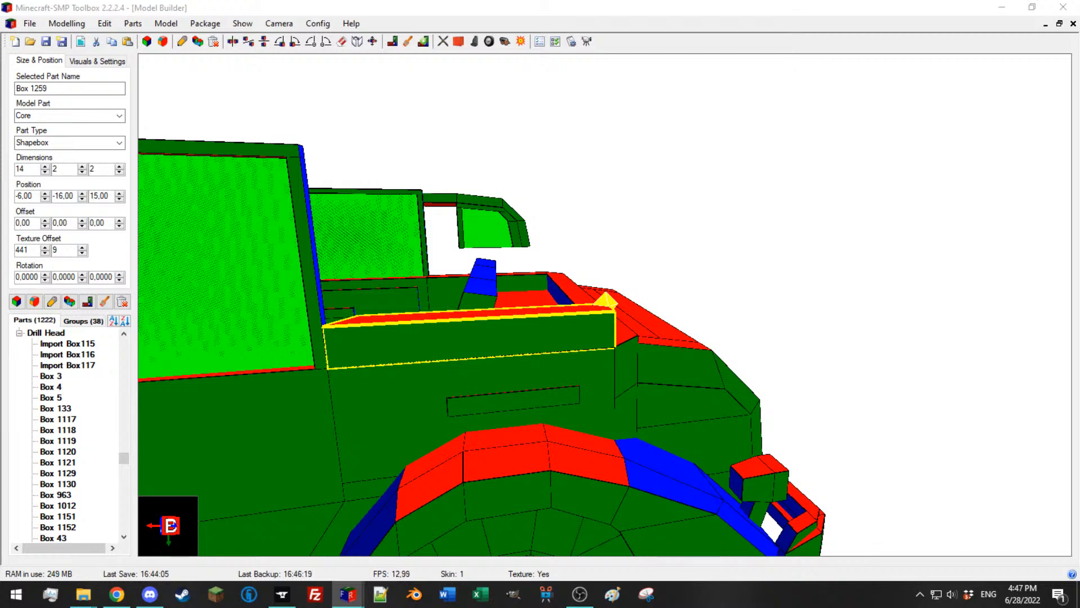
left_click_drag(625, 236, 577, 269)
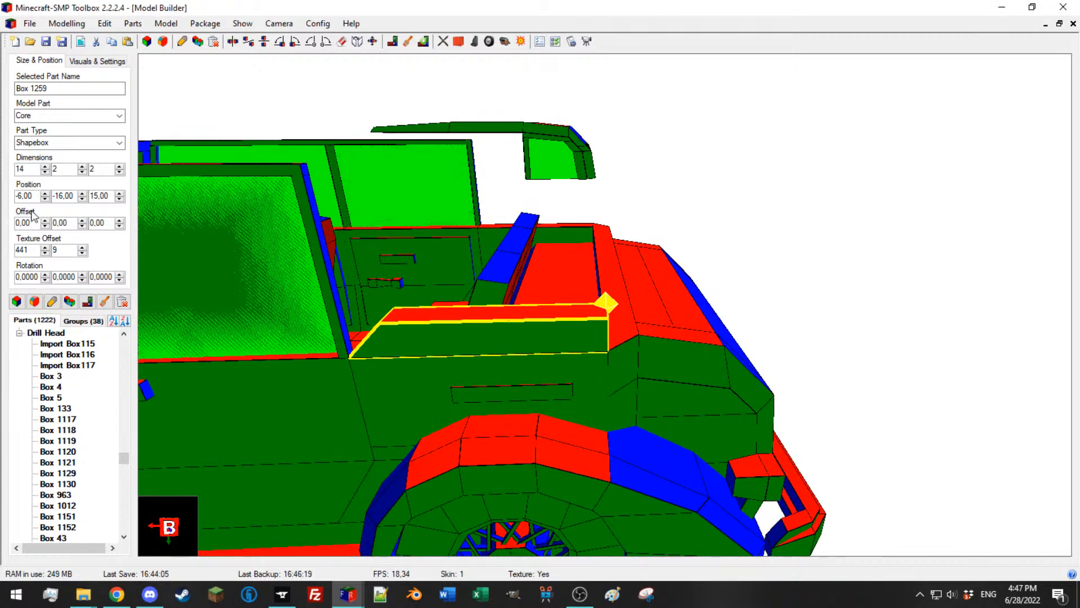
Step: Move the sloped side block to X 0 and shorten its length to 8
scroll(29, 196, "up", 8)
scroll(30, 196, "down", 2)
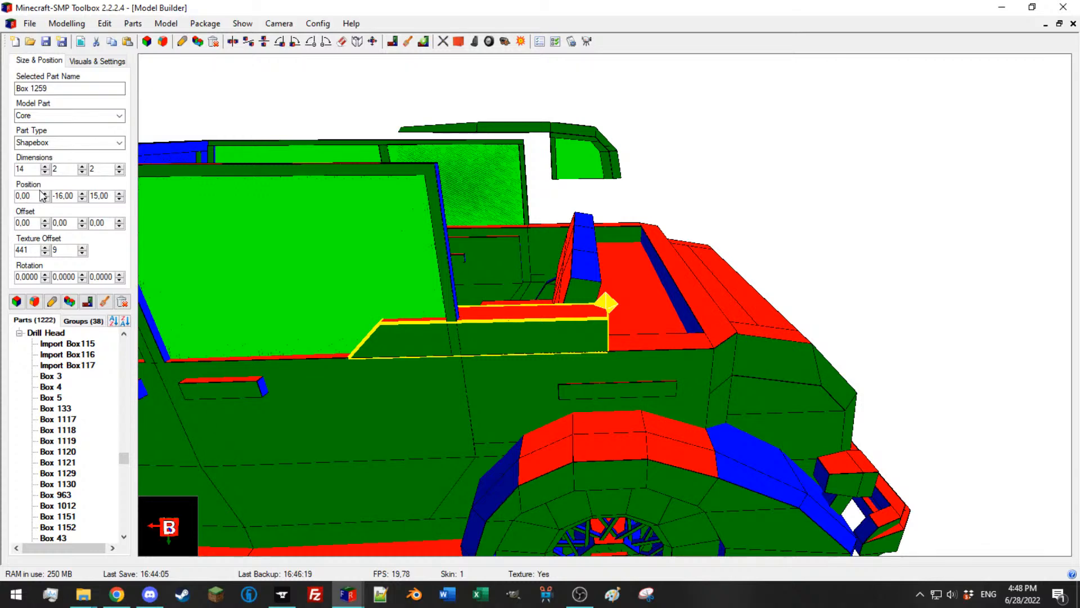
left_click(44, 172)
left_click(44, 172)
left_click(44, 172)
left_click(44, 172)
left_click(44, 172)
left_click(44, 171)
Step: Widen the sloped side block to 3 and set its Z position to 14.50
left_click_drag(415, 238, 365, 238)
left_click(118, 167)
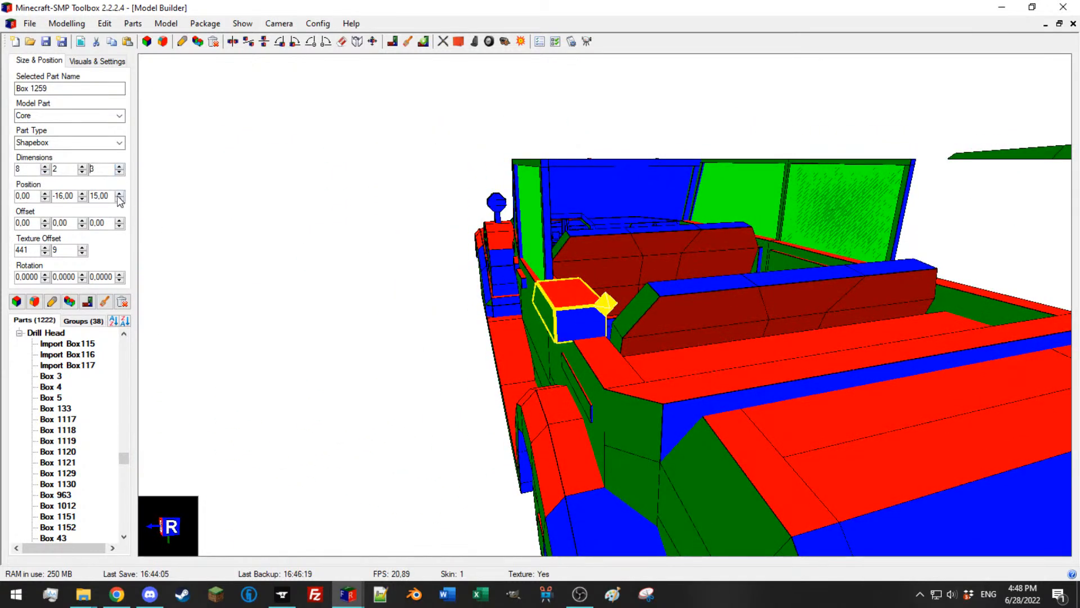
left_click(108, 196)
type("15,50")
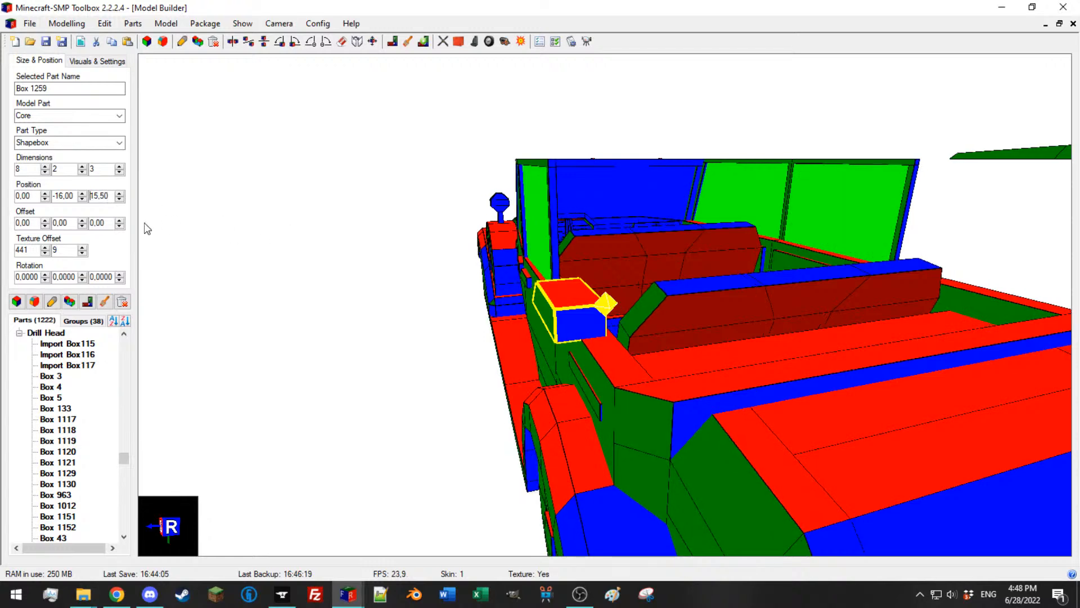
left_click(119, 199)
left_click_drag(438, 235, 532, 341)
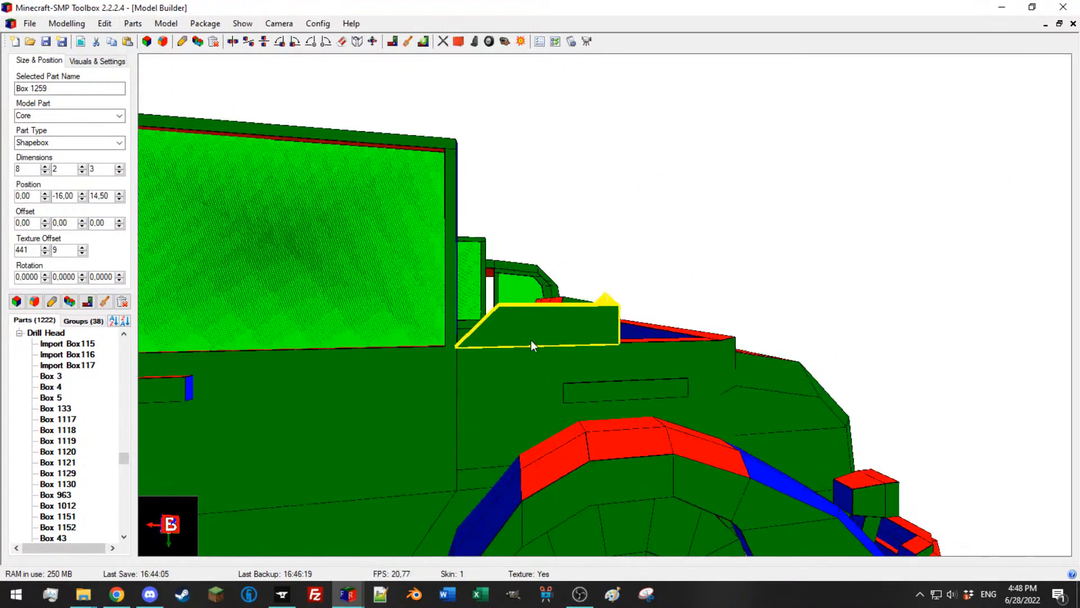
Step: Duplicate the sloped side block as a trim strip 1 high and 1 wide, positioned at Y -14 and Z 16.50
left_click(68, 301)
left_click_drag(484, 220, 240, 198)
left_click(119, 172)
left_click(119, 172)
left_click(120, 193)
left_click(120, 193)
left_click_drag(151, 202, 241, 199)
left_click(83, 172)
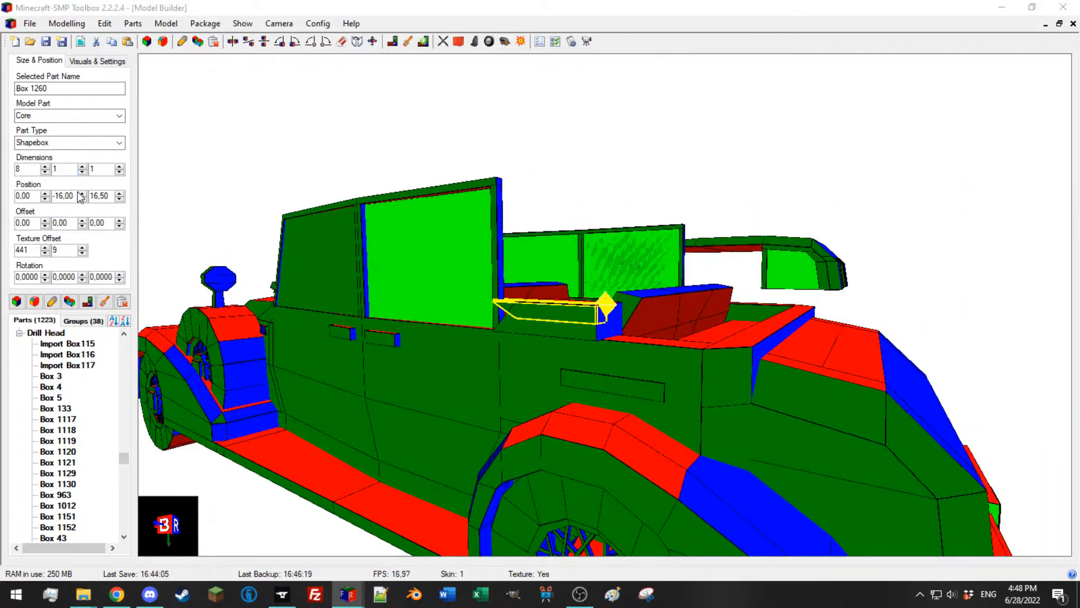
left_click(82, 193)
left_click(82, 193)
Step: Move the trim strip to X -6 and extend its length to 14 along the rear side panel
scroll(442, 225, "up", 3)
left_click_drag(440, 225, 173, 217)
left_click(45, 200)
left_click(44, 199)
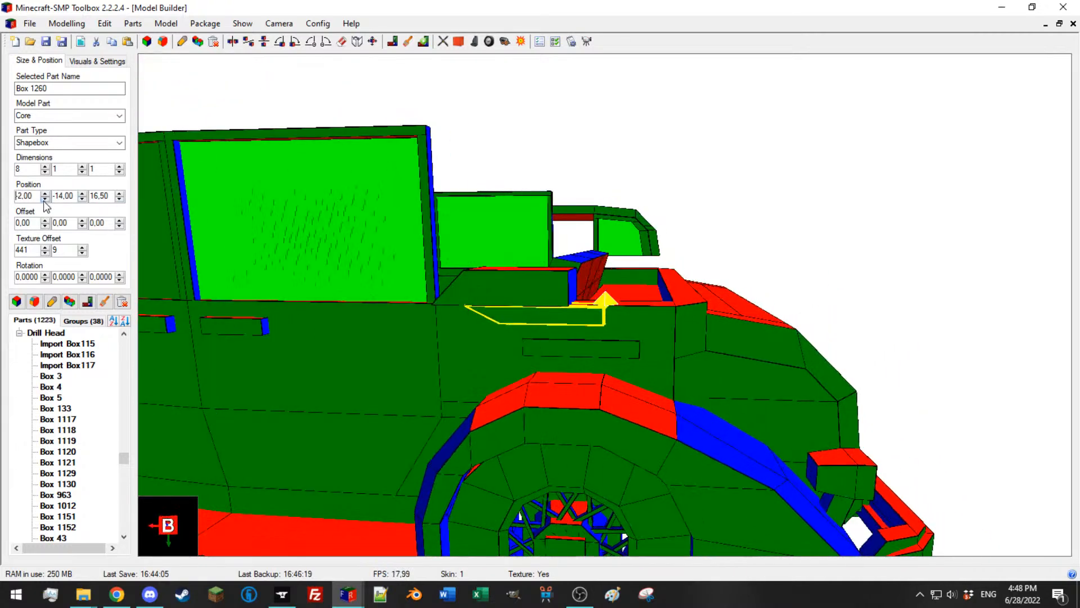
left_click(44, 200)
left_click(45, 200)
left_click(44, 200)
left_click(44, 199)
left_click(45, 166)
left_click(45, 166)
left_click(45, 166)
left_click(44, 166)
left_click(44, 166)
left_click(44, 166)
Step: Reshape the trim strip's front end so its lower edge slants rearward, and check it against the sloped block above
left_click_drag(369, 184, 392, 182)
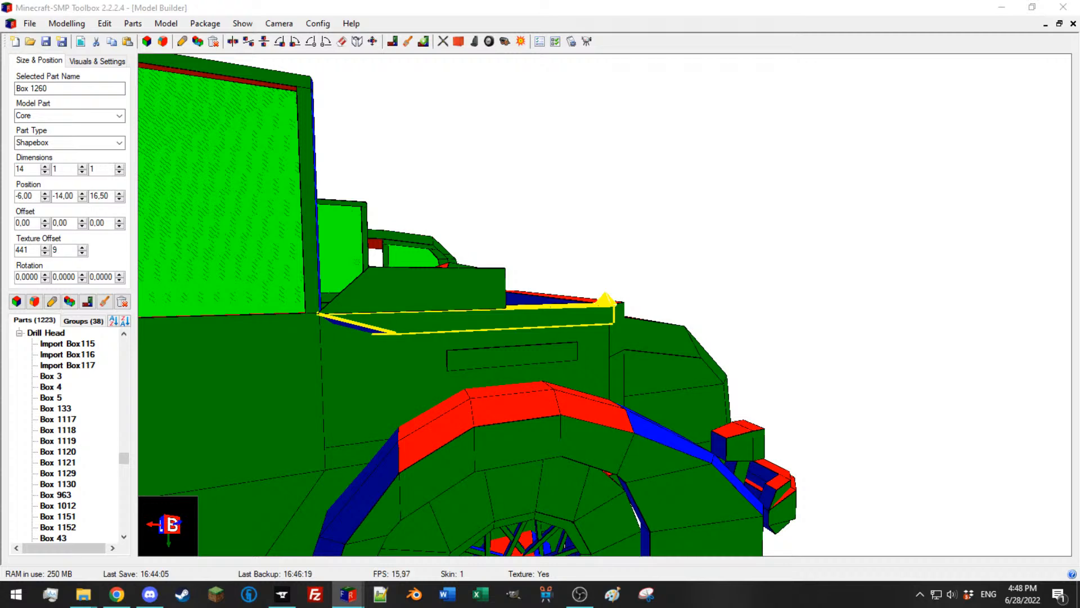
left_click_drag(477, 272, 487, 271)
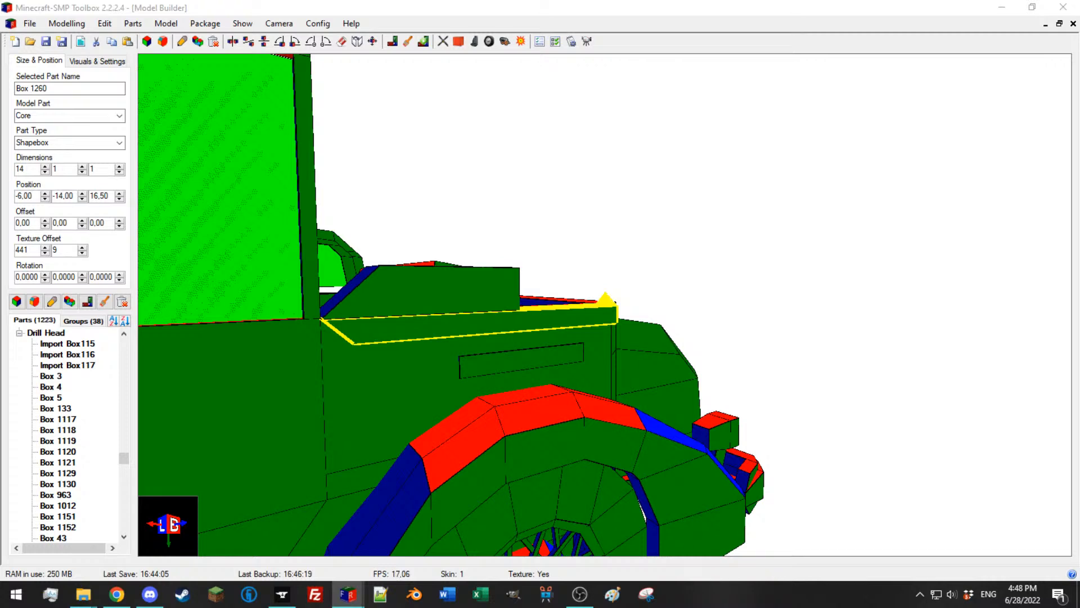
left_click_drag(697, 278, 675, 279)
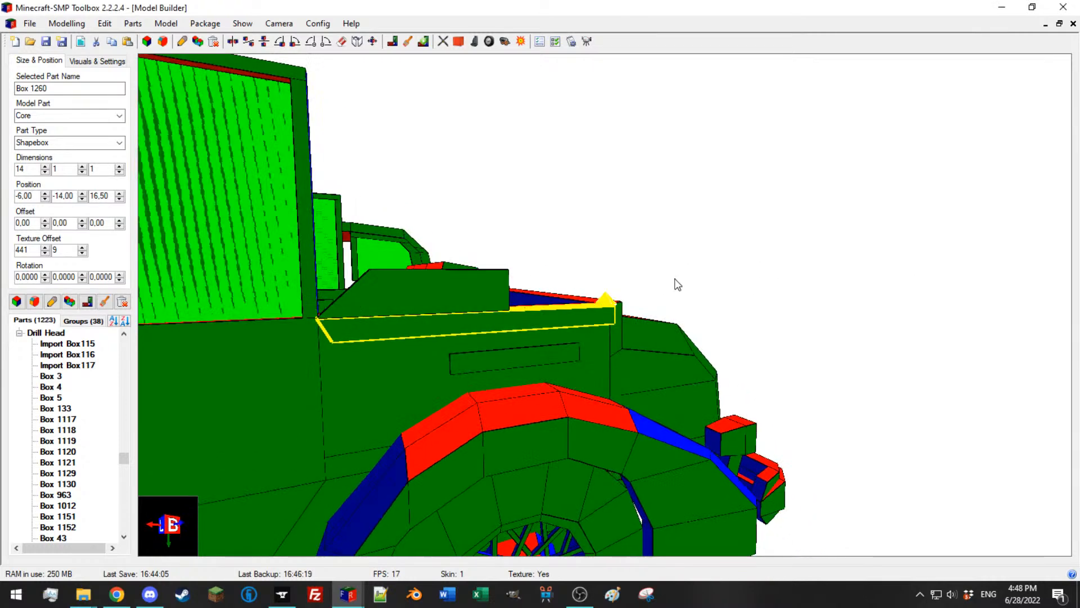
left_click(421, 302)
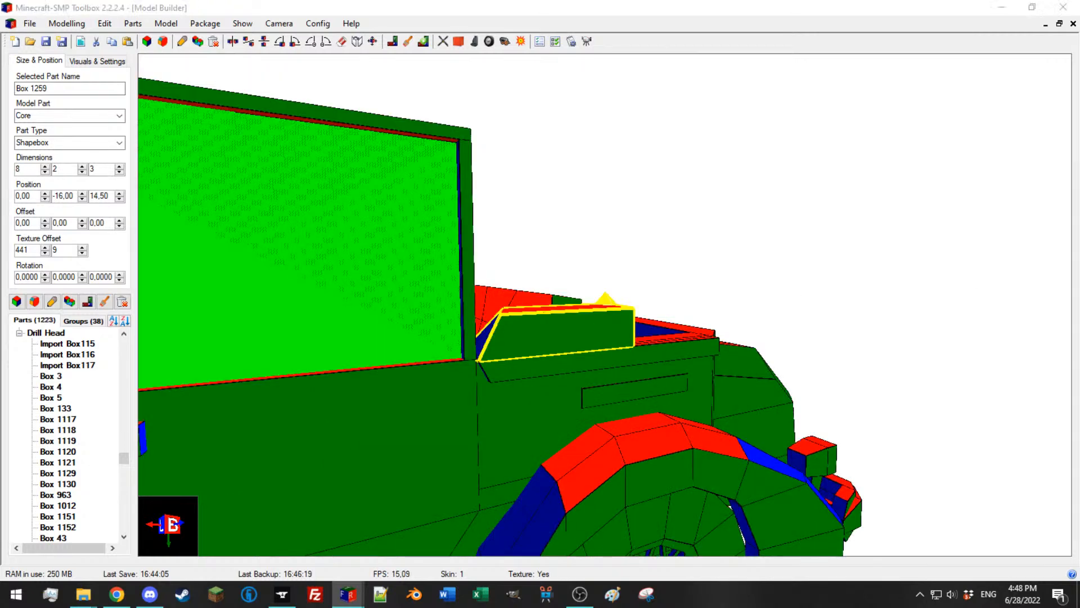
left_click_drag(667, 296, 608, 272)
Step: Hide the window frame boxes of both doors on the positive-Z side, including Box 983 and Box 985
left_click(449, 241)
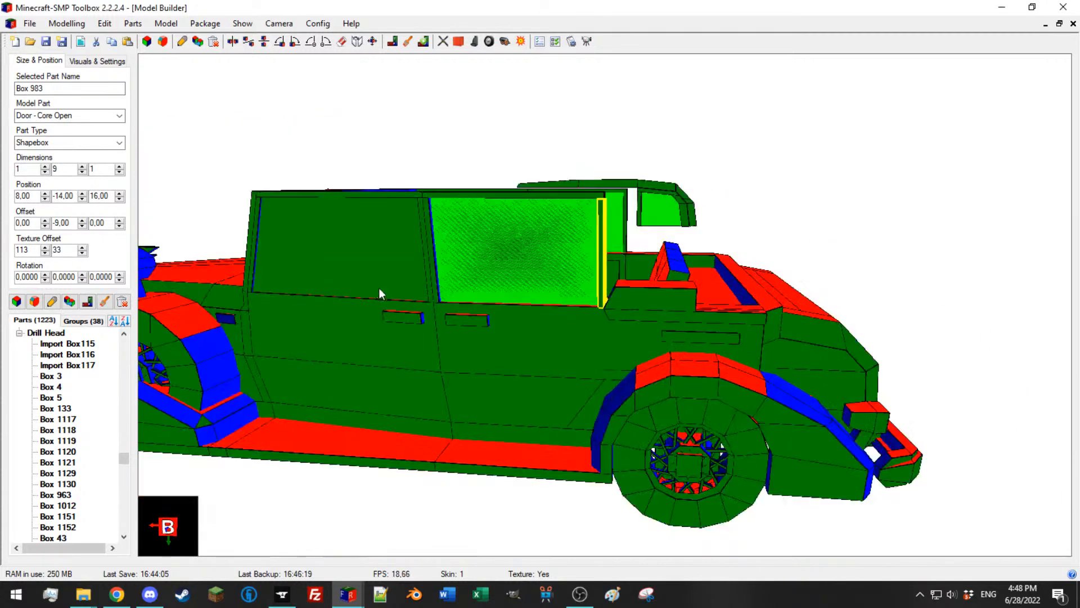
left_click(256, 228, "ctrl")
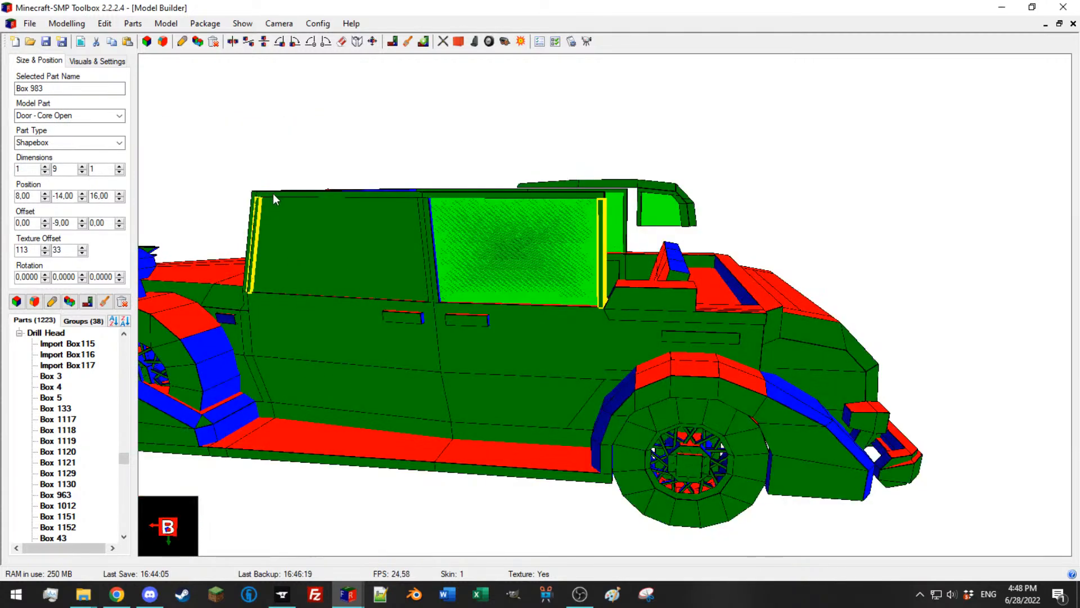
left_click(272, 194, "ctrl")
left_click(427, 232, "ctrl")
left_click(431, 232, "ctrl")
left_click(454, 194, "ctrl")
middle_click_drag(453, 194, 468, 195)
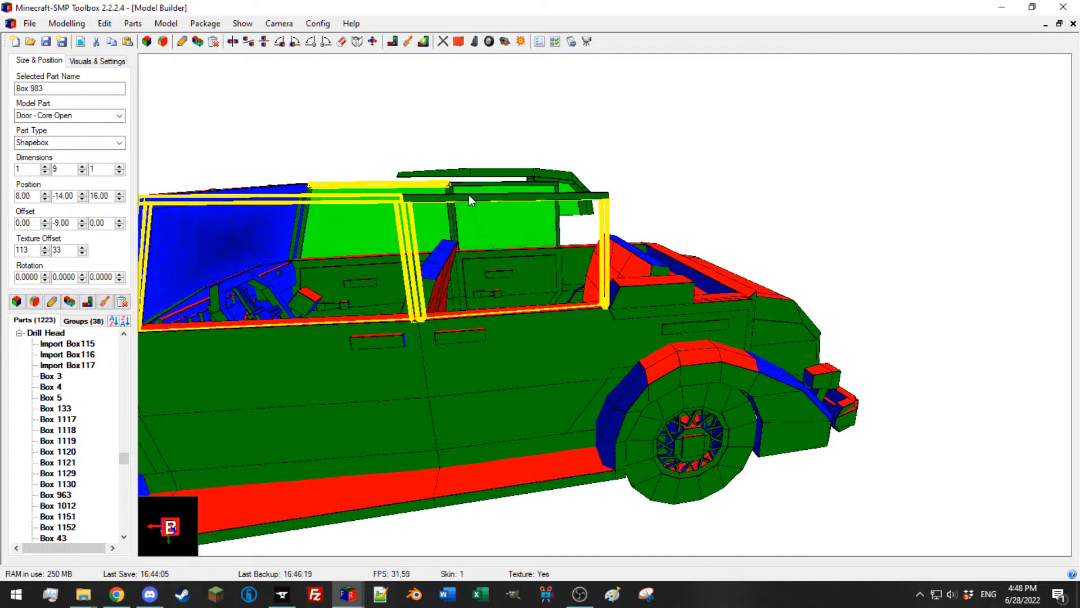
left_click(464, 198)
key("h")
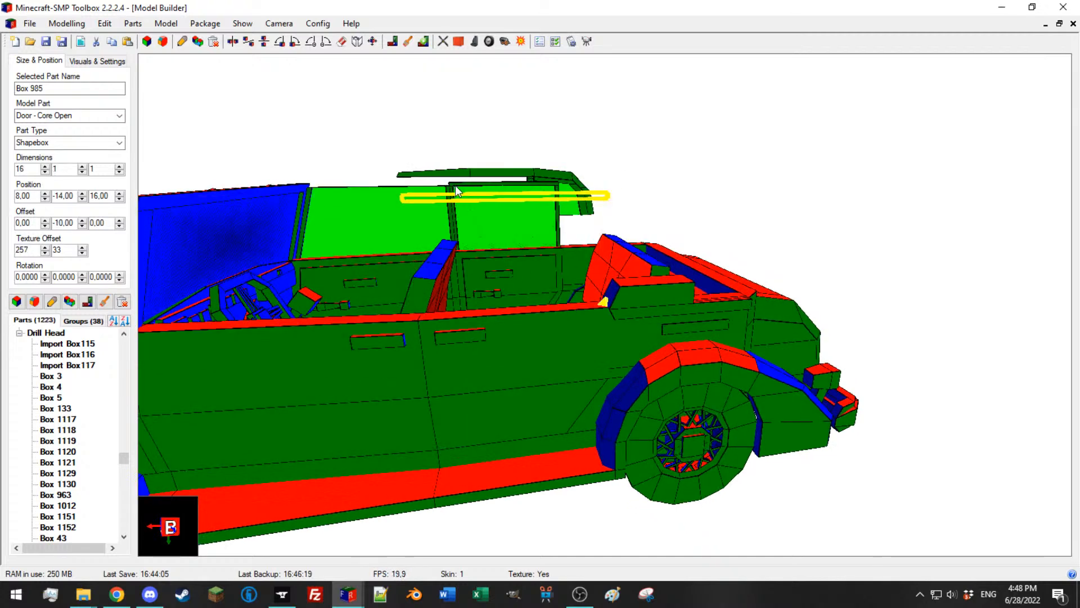
Step: Hide the window frames and glass of both doors on the negative-Z side, starting from Box 855
left_click(454, 185)
scroll(446, 198, "up", 5)
middle_click_drag(447, 198, 425, 228)
scroll(426, 228, "down", 5)
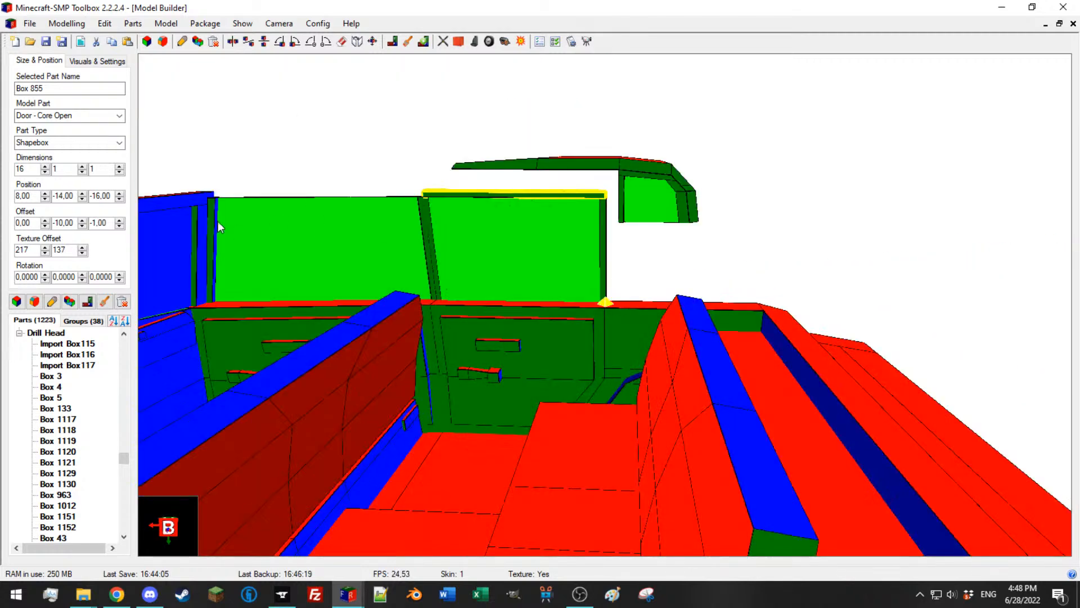
left_click(213, 218, "ctrl")
left_click(315, 198, "ctrl")
left_click(424, 227, "ctrl")
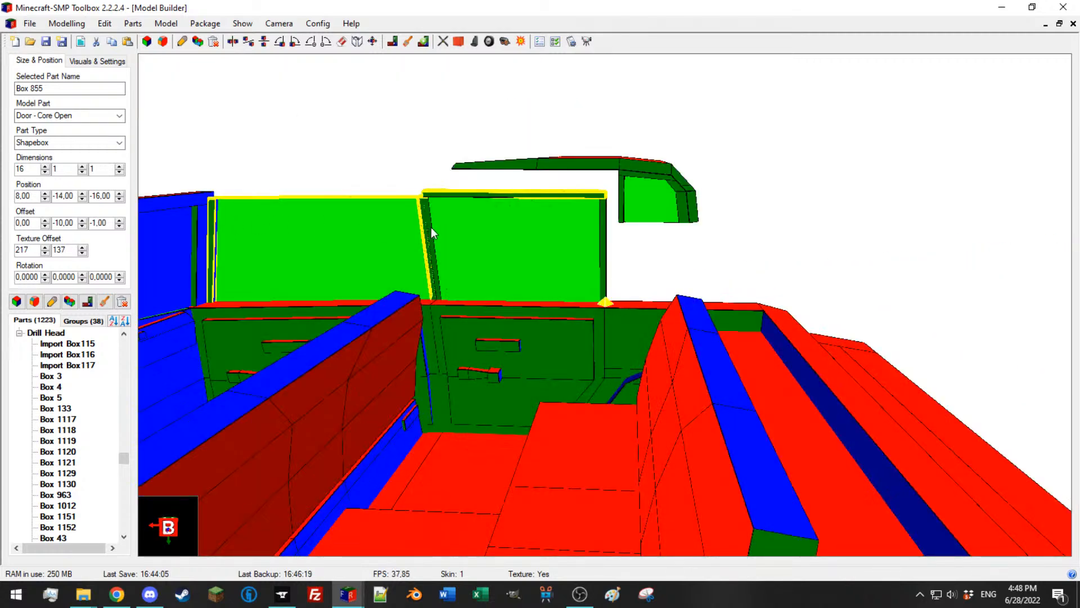
left_click(430, 228, "ctrl")
left_click(605, 239, "ctrl")
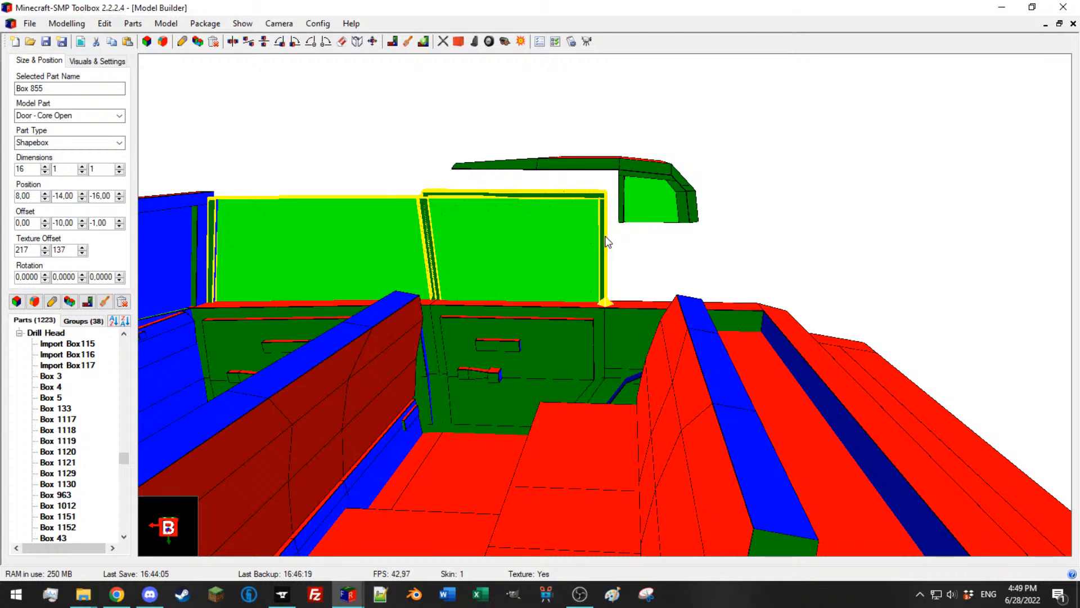
key("h")
left_click(562, 207)
scroll(563, 208, "down", 8)
middle_click_drag(579, 224, 599, 266)
Step: Hide the remaining door window glass on the negative-Z side
left_click(568, 261)
scroll(591, 253, "up", 6)
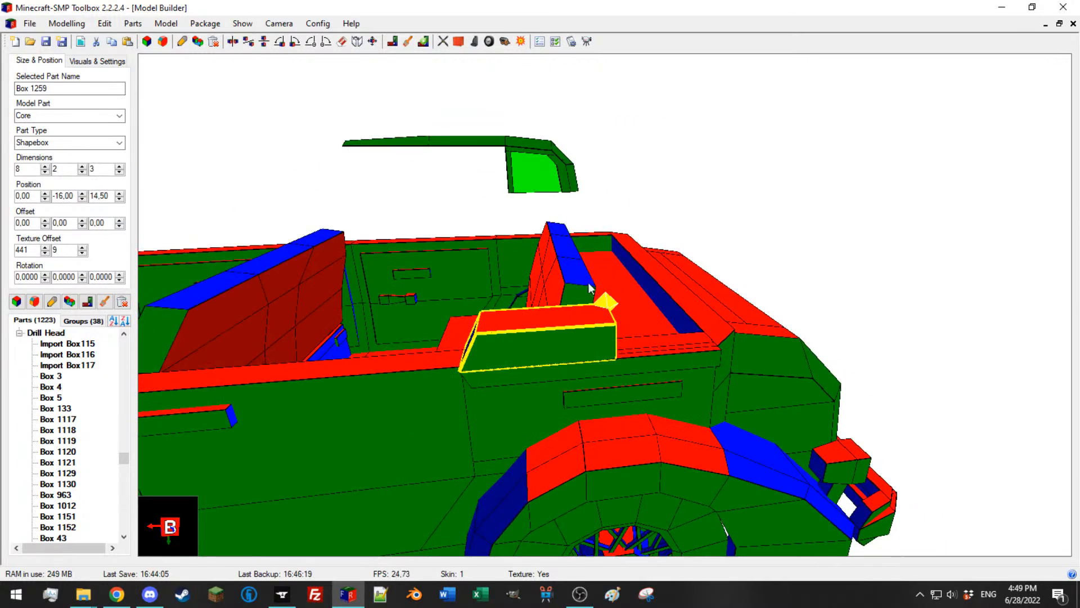
Step: Copy the raised side block above the rear fender to X -8, and reshape the copy so its rear end slants and tapers at the outer corner
middle_click_drag(545, 337, 535, 334)
left_click(70, 302)
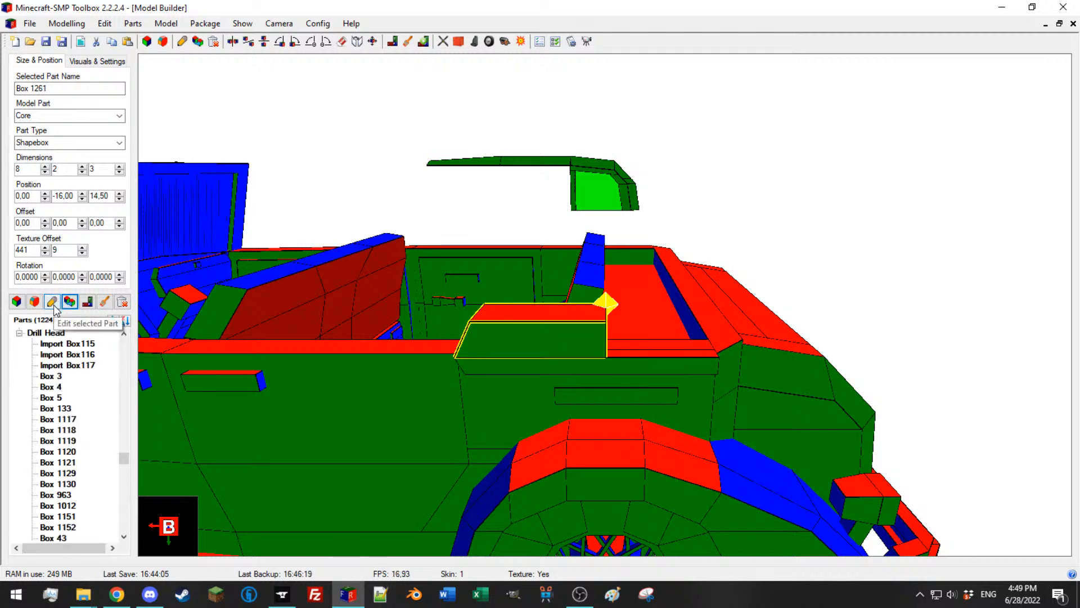
left_click(53, 303)
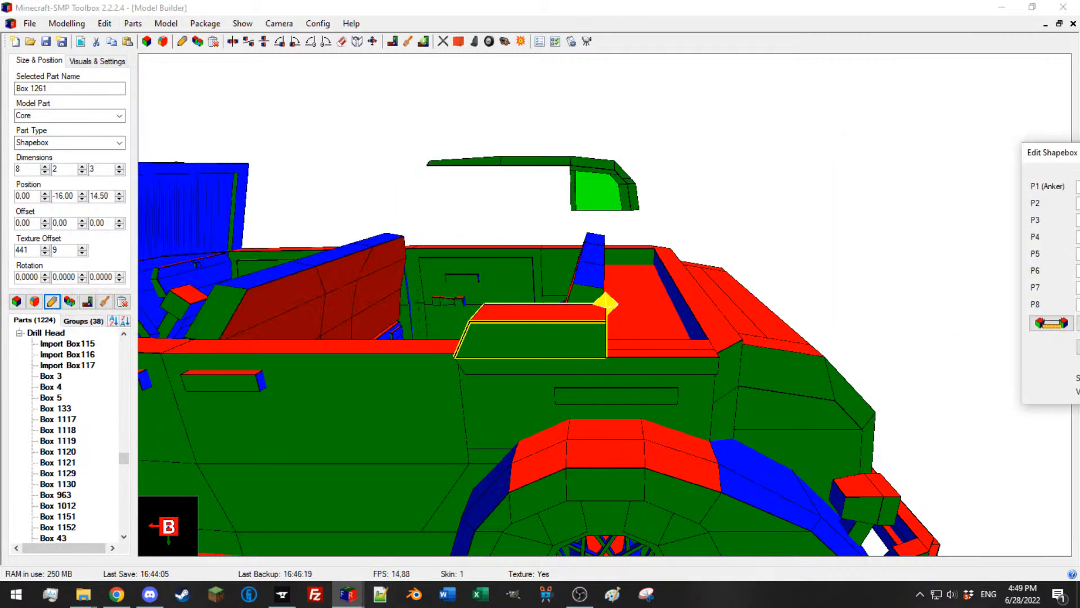
scroll(39, 197, "down", 2)
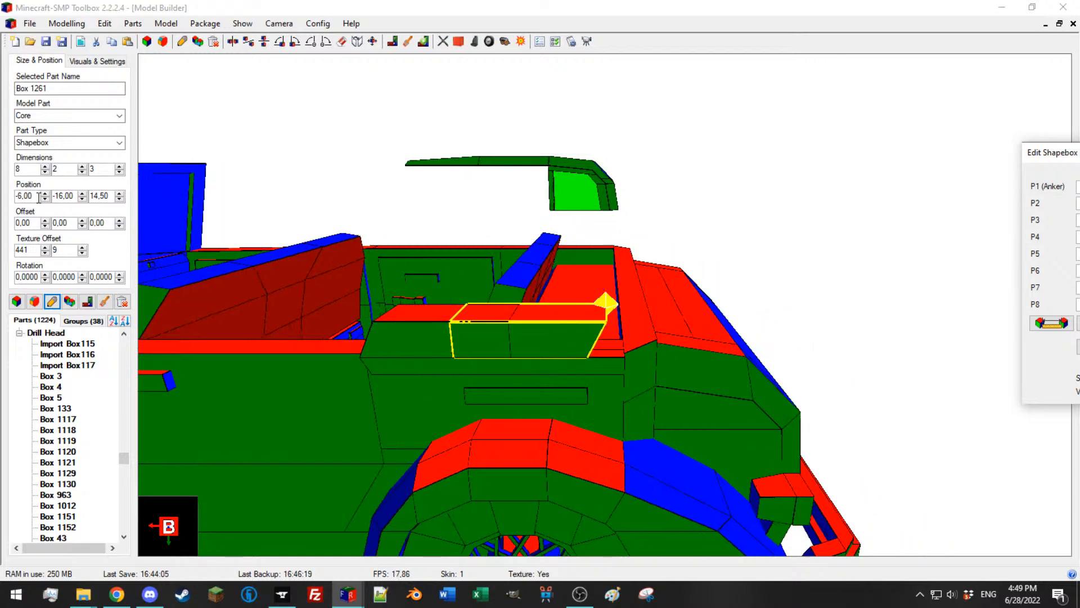
left_click(45, 199)
left_click(45, 199)
mouse_move(385, 228)
middle_mouse_down()
mouse_move(355, 199)
mouse_move(384, 244)
middle_mouse_up()
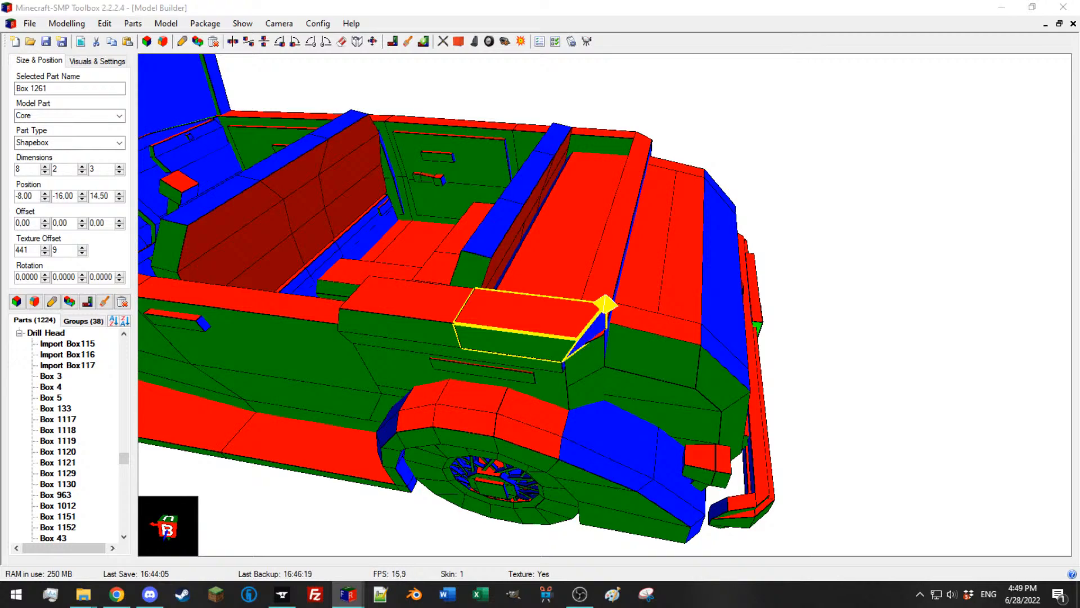
mouse_move(694, 251)
left_mouse_down()
mouse_move(672, 246)
mouse_move(680, 236)
mouse_move(698, 258)
left_mouse_up()
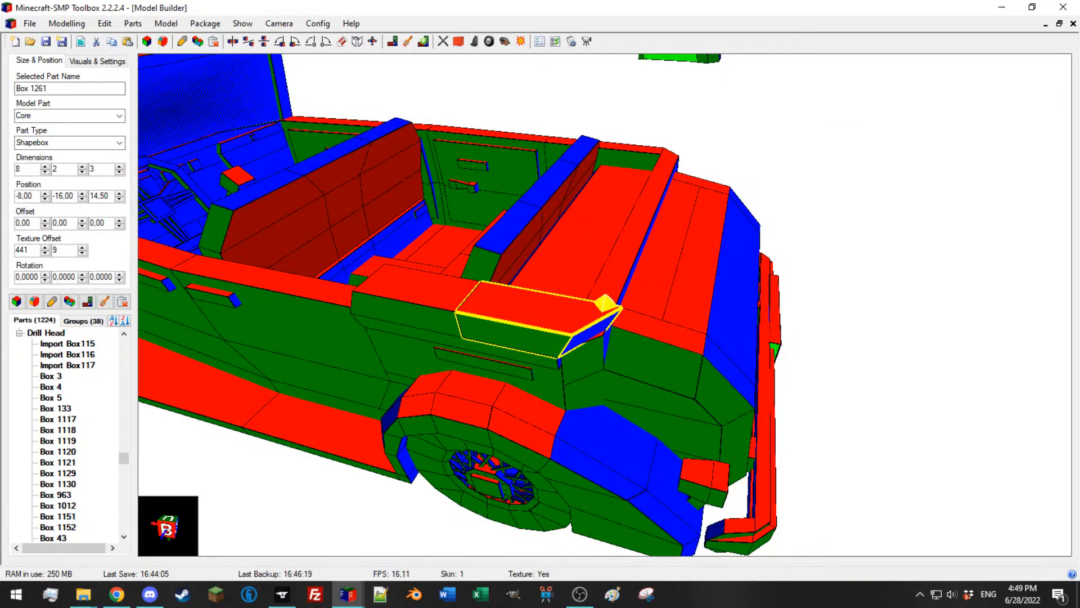
Step: Reduce the copied rear block's Z dimension to 2 and move it to Z 15.50
left_click(120, 172)
left_click(119, 172)
left_click(119, 193)
right_click_drag(387, 198, 525, 319)
Step: Extend the trim strip beneath the side blocks to length 15 and move it to X -7
left_click(549, 367)
right_click_drag(550, 366, 940, 308)
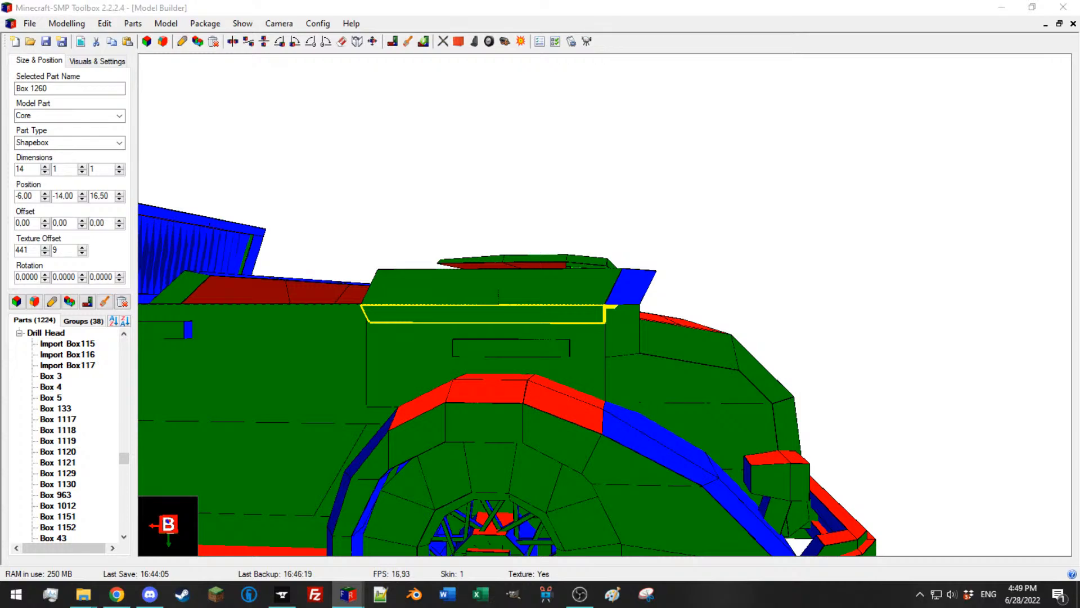
right_click_drag(668, 269, 639, 298)
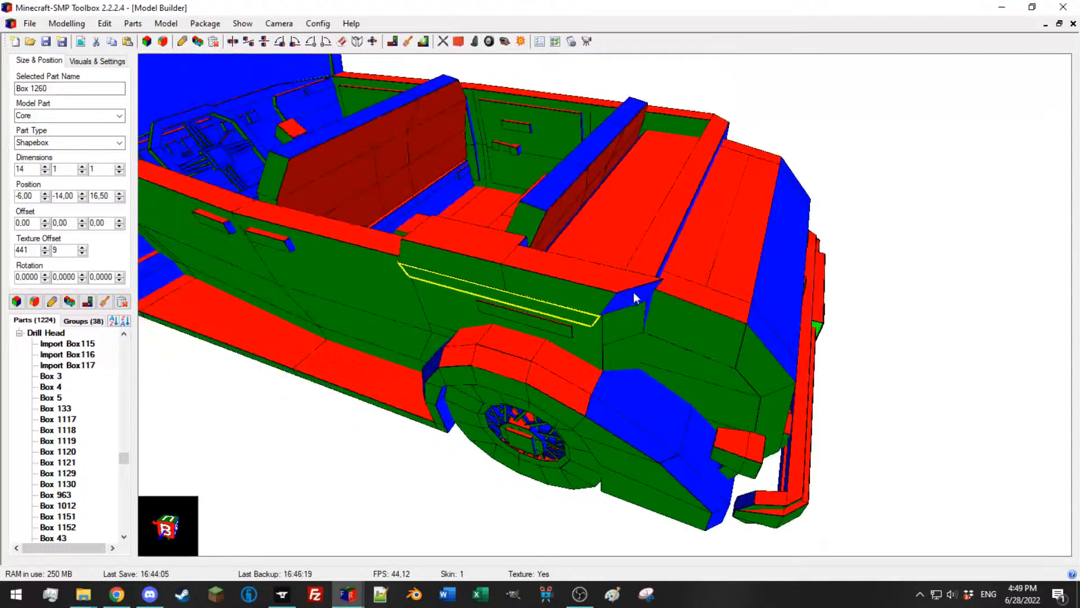
left_click(44, 166)
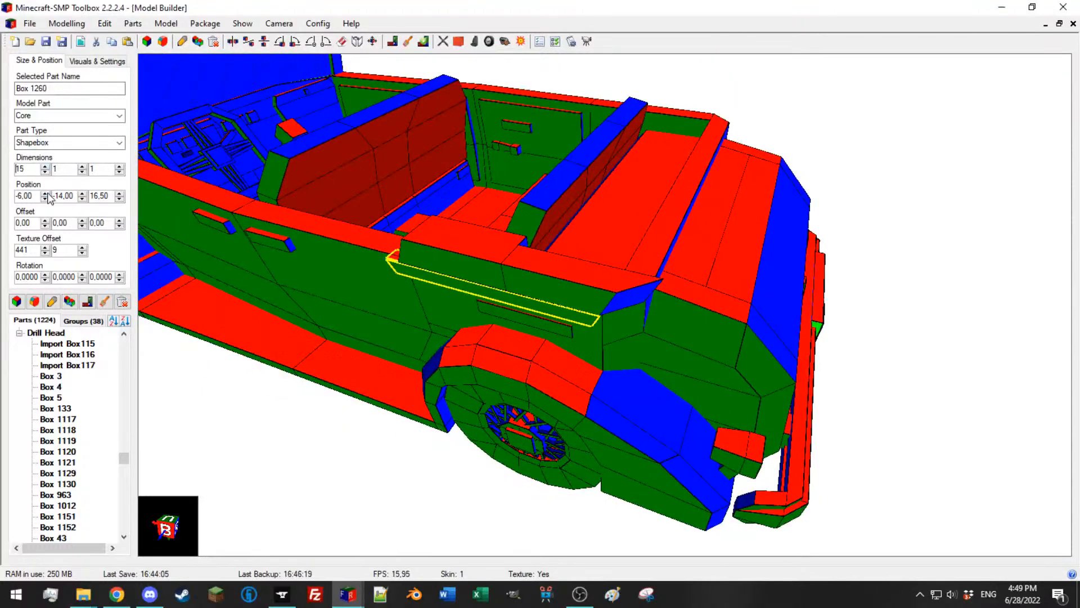
left_click(45, 199)
Step: Extend the rear side block to length 9 and move it to X -9
left_click(583, 287)
left_click(45, 166)
left_click(44, 199)
right_click_drag(405, 234, 456, 346)
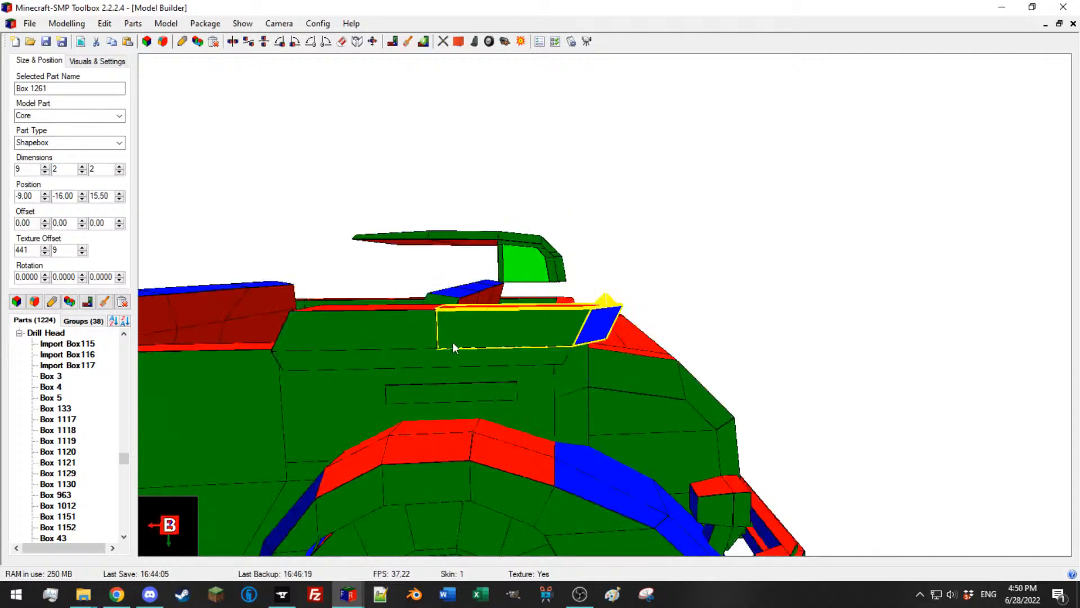
Step: Mirror the two raised side blocks and their trim strip onto the negative-Z side of the car
left_click(444, 366, "ctrl")
left_click(358, 42)
right_click_drag(653, 238, 571, 321)
Step: Duplicate the mirrored rear block and square off the copy's angled outer rear corner
left_click(69, 302)
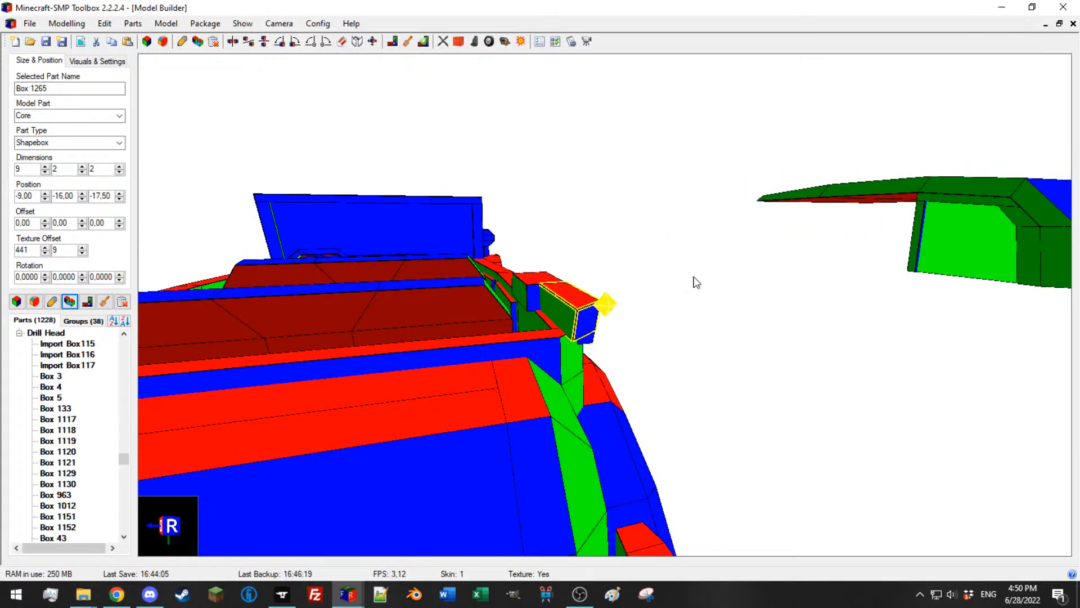
right_click_drag(797, 267, 776, 315)
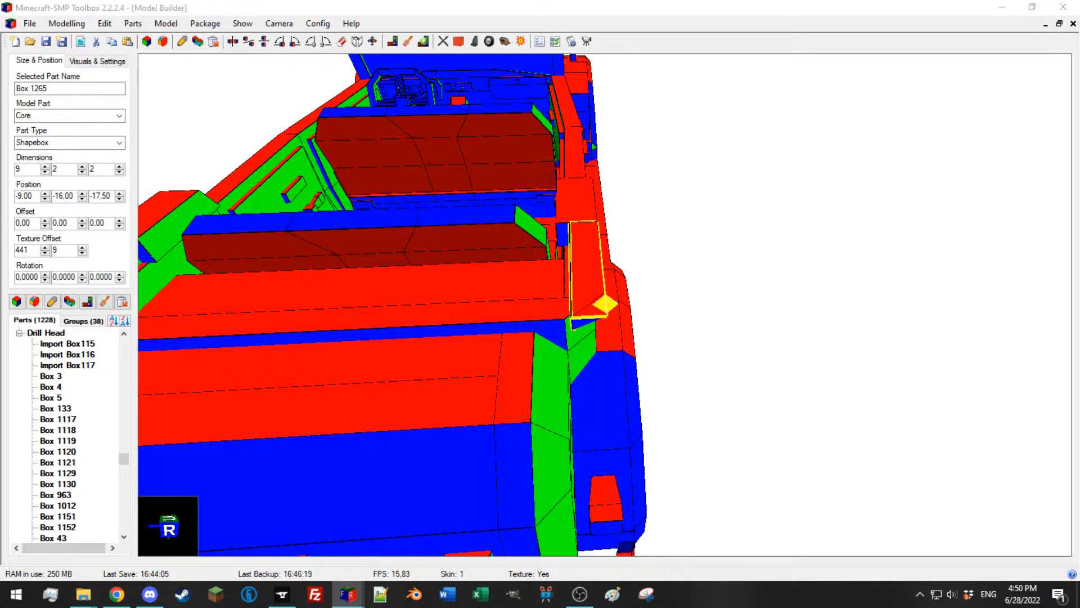
right_click_drag(556, 269, 531, 268)
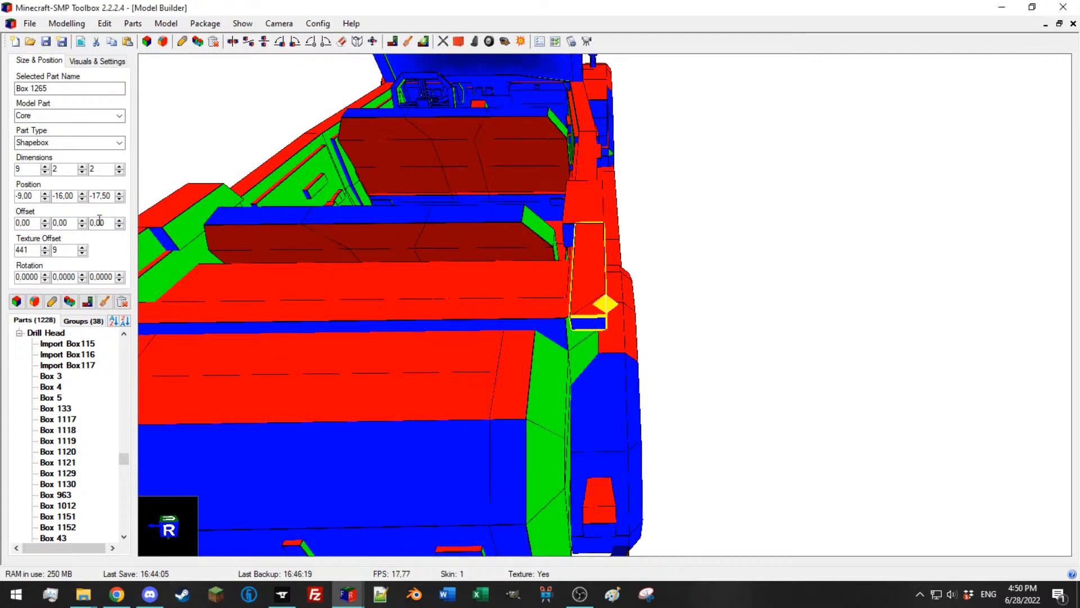
Step: Move the squared copy to Z -15.50 and set its Z dimension to 31 so it spans between the side blocks
left_click(119, 193)
left_click(119, 193)
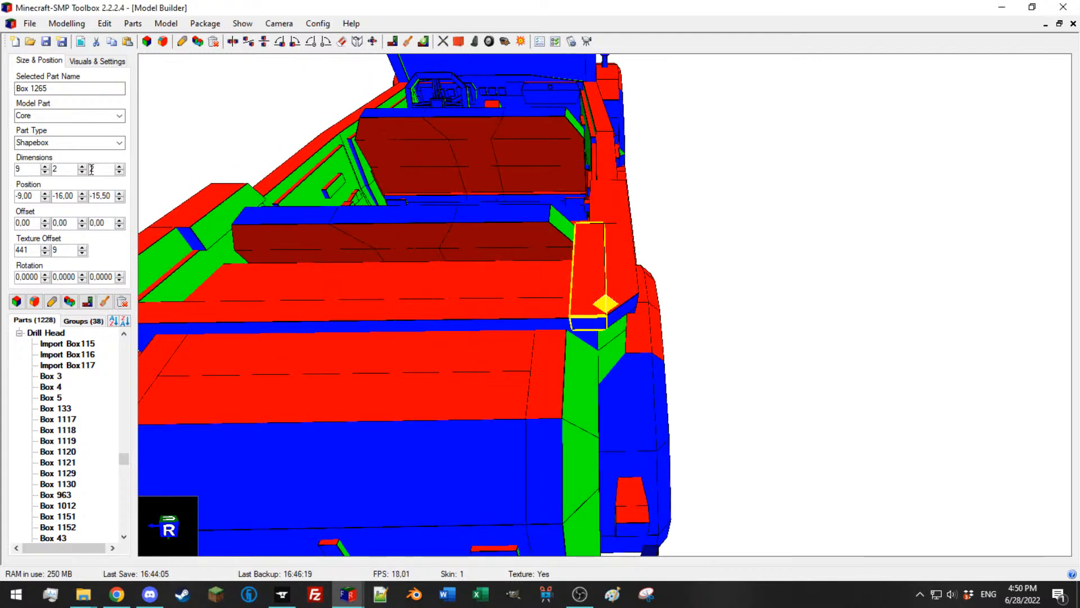
type("31")
scroll(391, 227, "down", 5)
right_click_drag(391, 228, 590, 269)
scroll(443, 206, "up", 2)
scroll(598, 271, "up", 2)
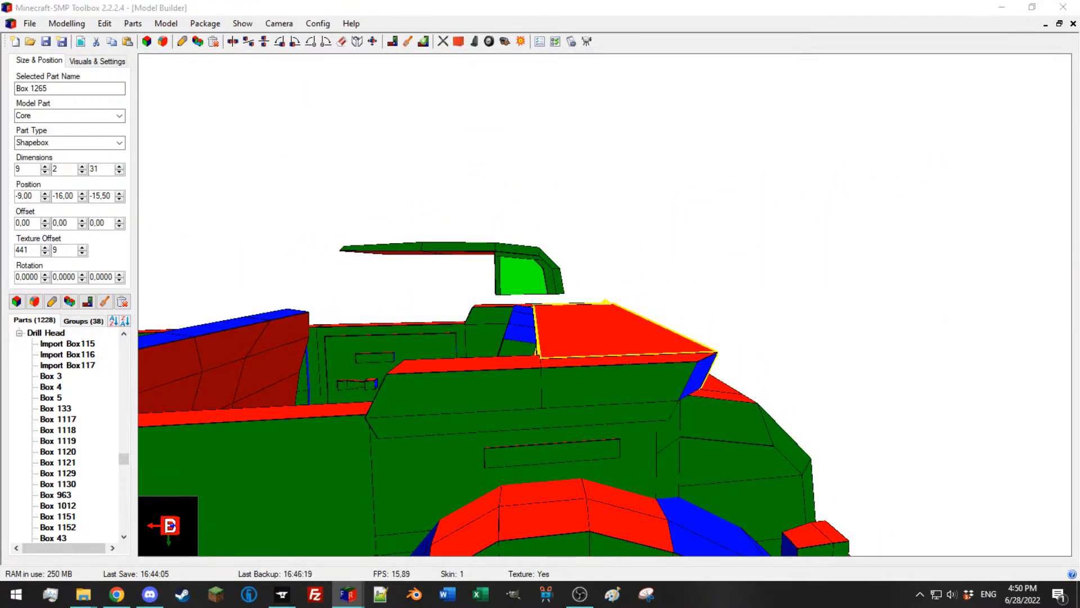
right_click_drag(488, 233, 472, 238)
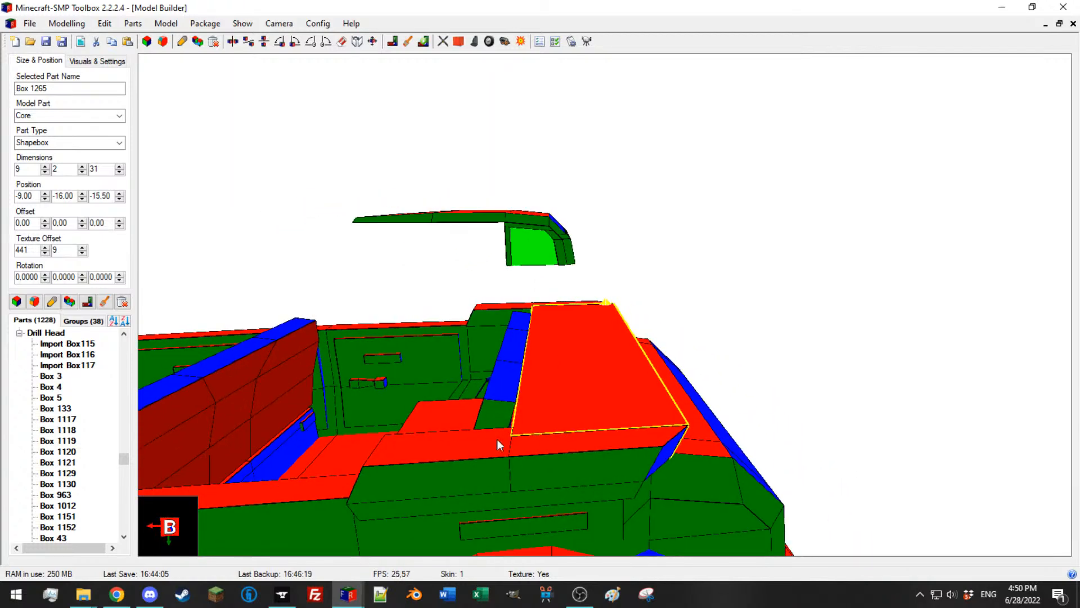
Step: Raise the rear top edges of the front side blocks on both sides so their tops slope upward toward the back
left_click(497, 432)
right_click_drag(497, 432, 555, 352)
scroll(556, 352, "down", 3)
scroll(558, 332, "up", 3)
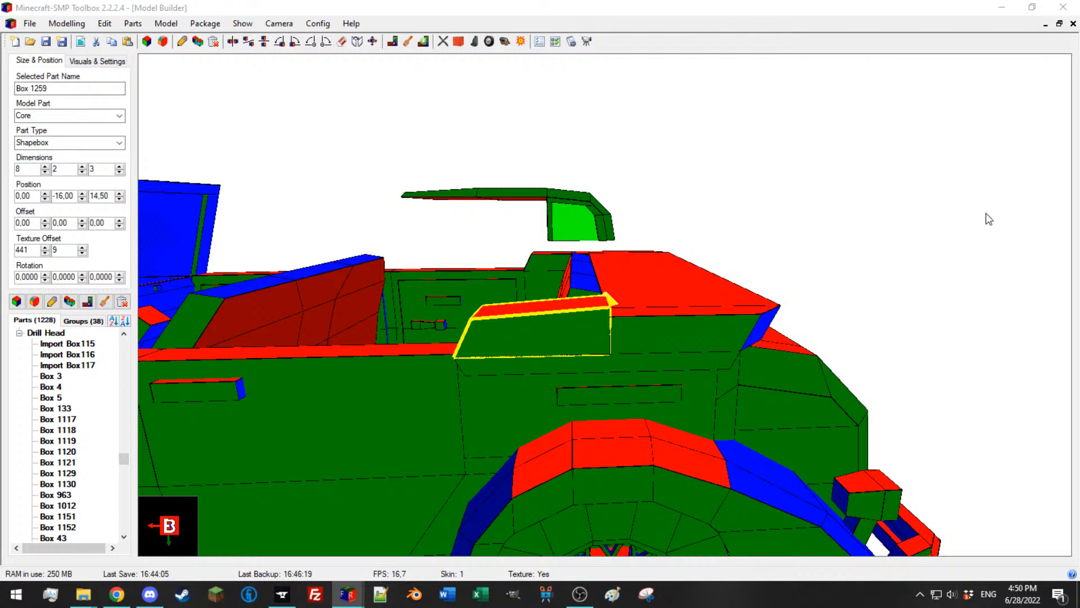
double_click(535, 264)
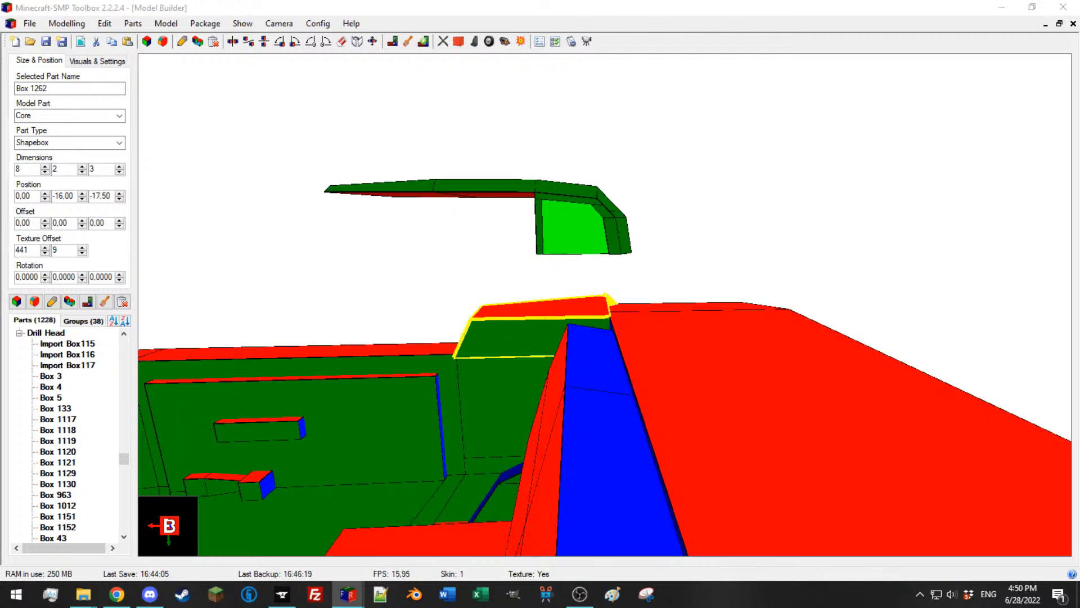
Step: Duplicate the wide cover block and both rear corner blocks, and stack the copies on top at Y -17 with height 1
double_click(664, 346)
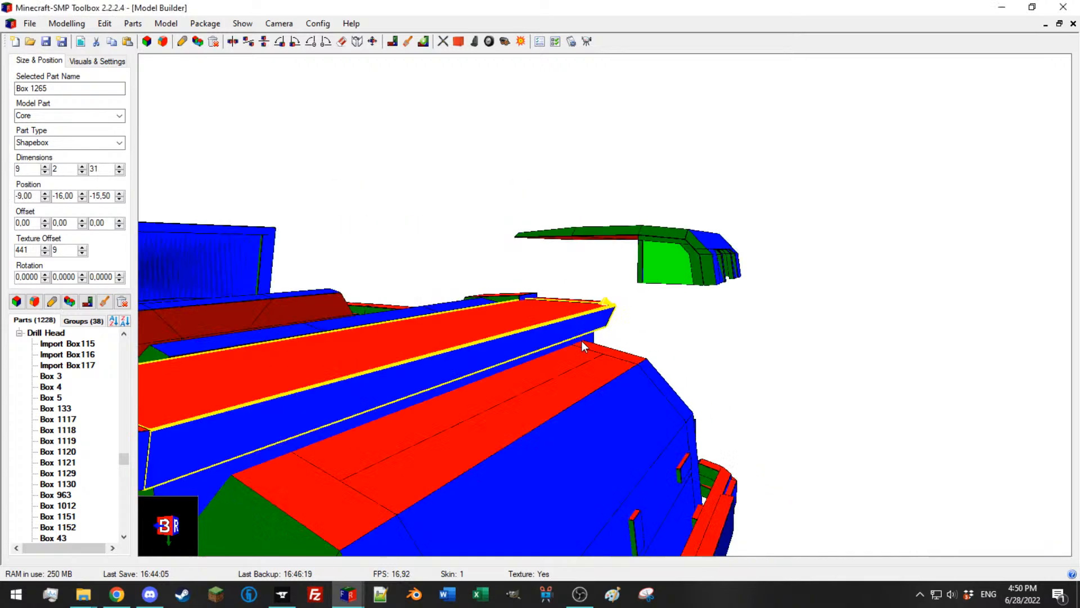
scroll(625, 316, "up", 3)
left_click_drag(524, 344, 422, 307)
scroll(624, 315, "down", 5)
scroll(422, 307, "up", 5)
left_click(368, 306, "ctrl")
left_click(313, 303, "ctrl")
left_click(70, 302)
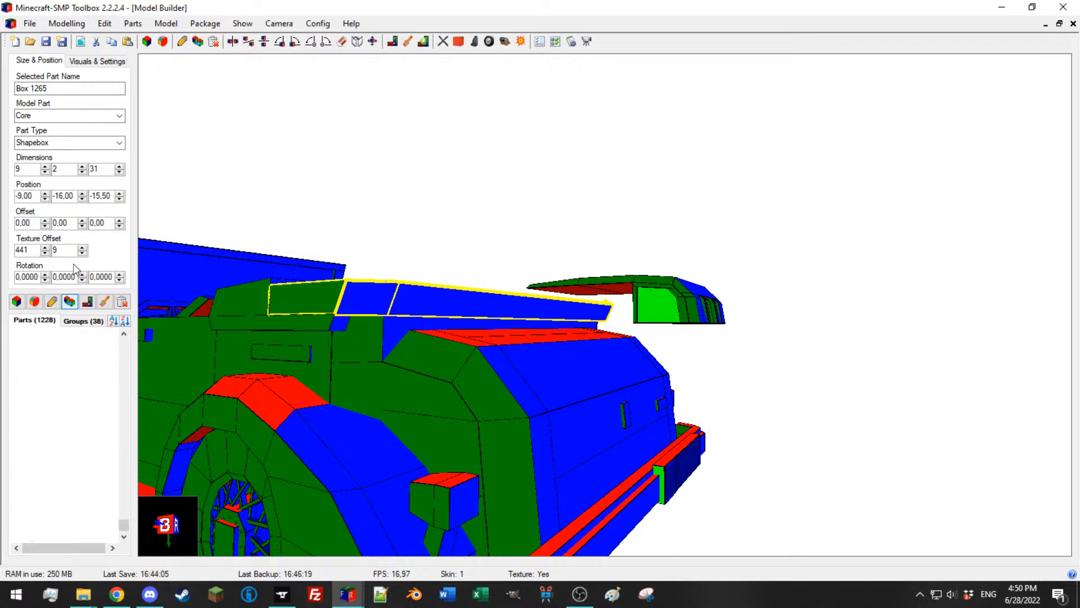
left_click(83, 198)
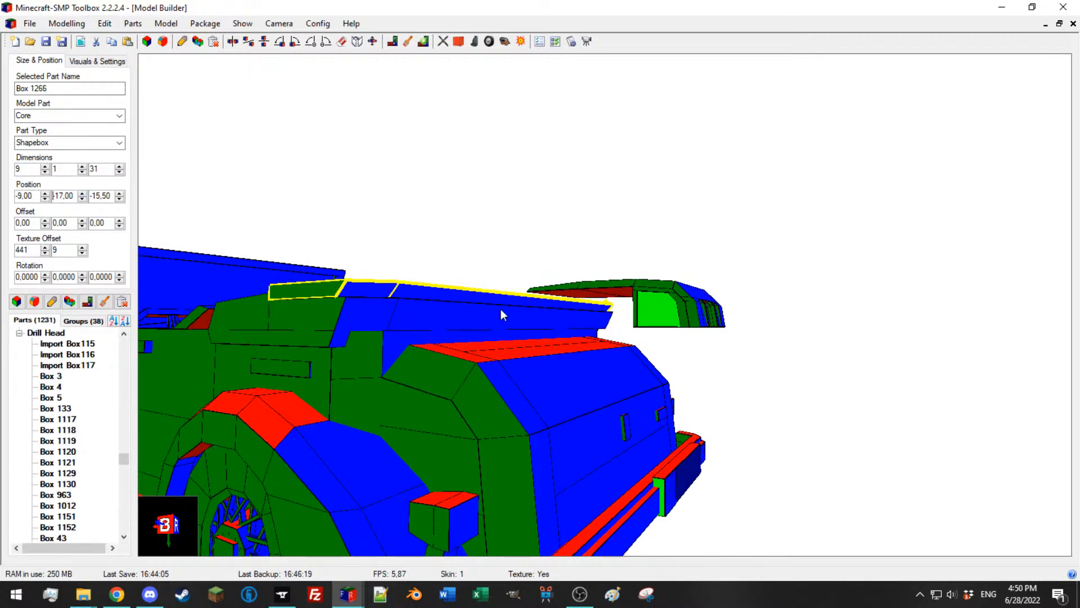
Step: Reshape the thin top layer's centre and corner pieces so their upper rear edges slant forward
left_click_drag(461, 301, 392, 359)
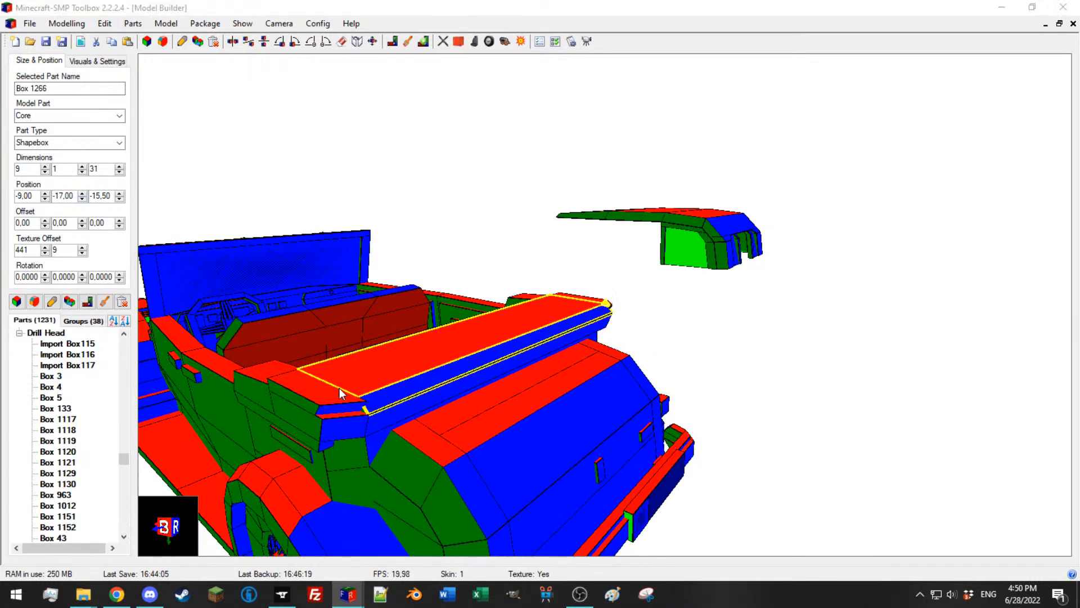
left_click(339, 390)
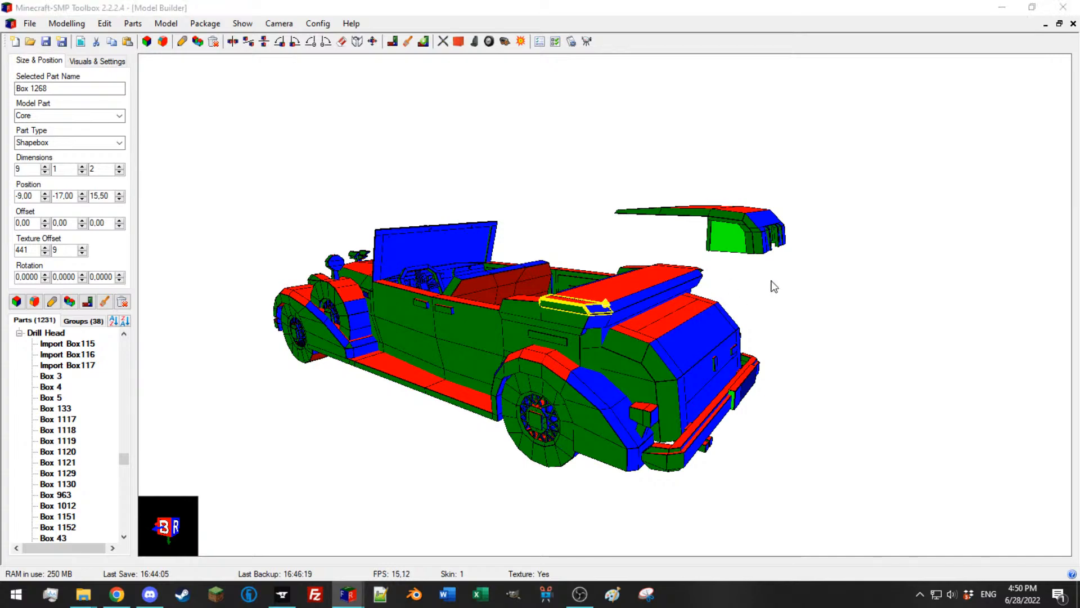
left_click_drag(729, 280, 748, 299)
left_click(781, 529)
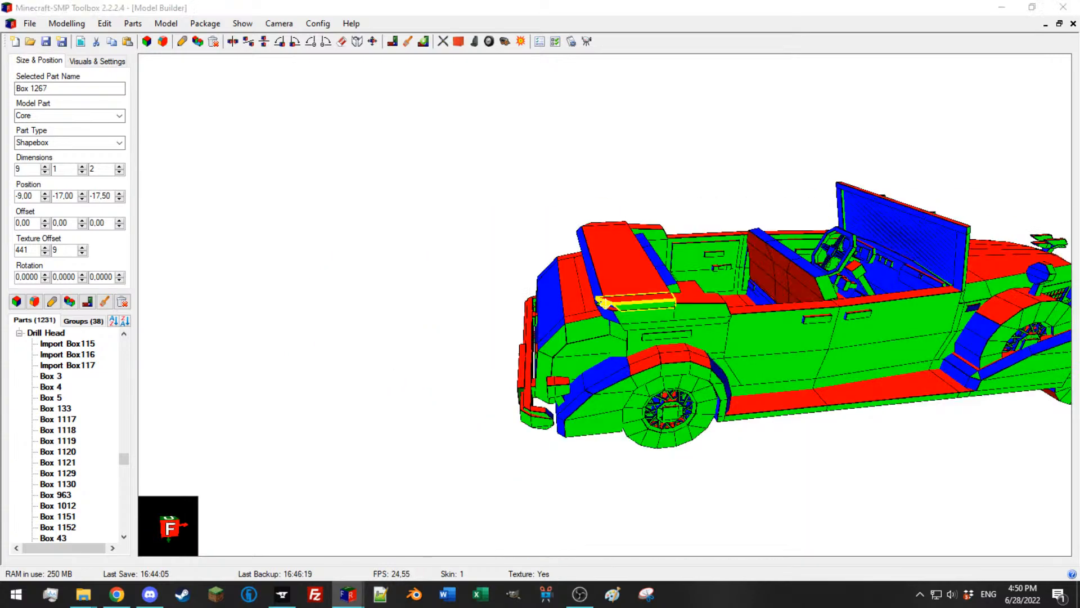
Step: Lower the front upper edges of the top layer's three pieces so they slope down flush with the front side blocks
scroll(756, 320, "up", 6)
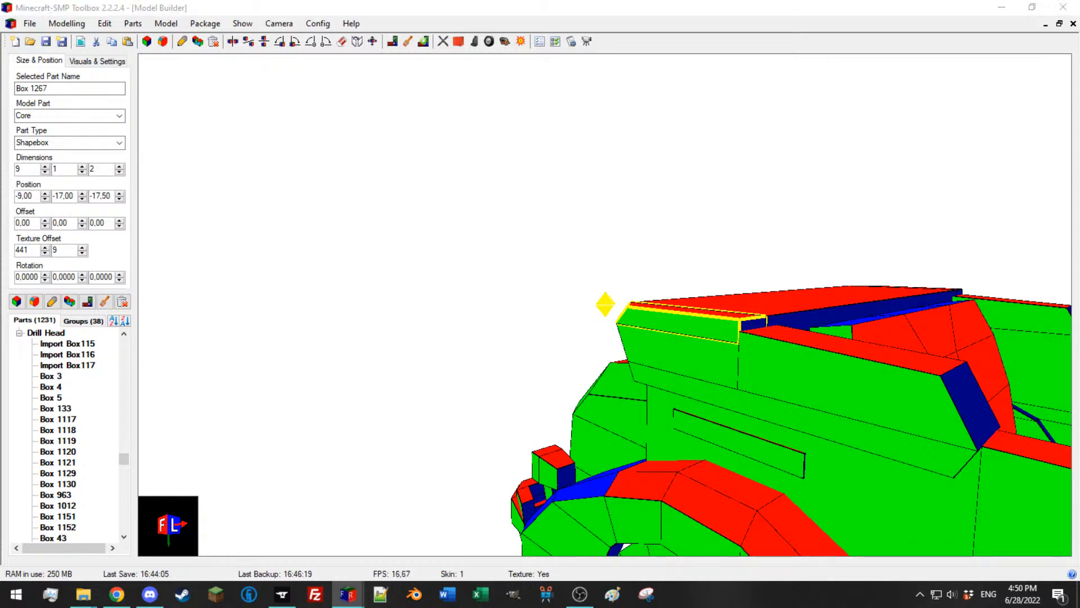
left_click(801, 310)
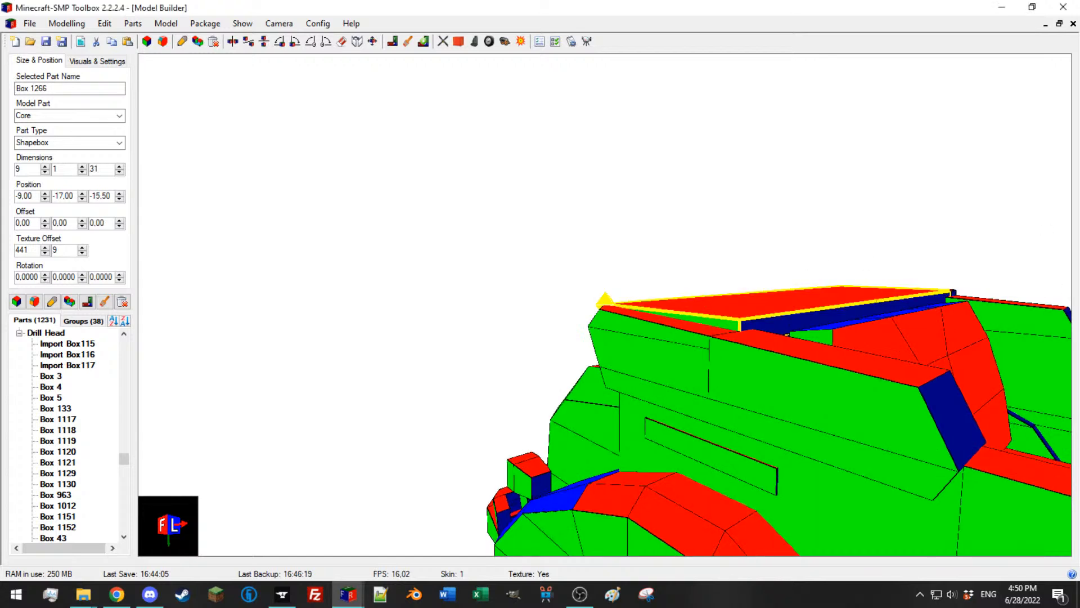
left_click(941, 294)
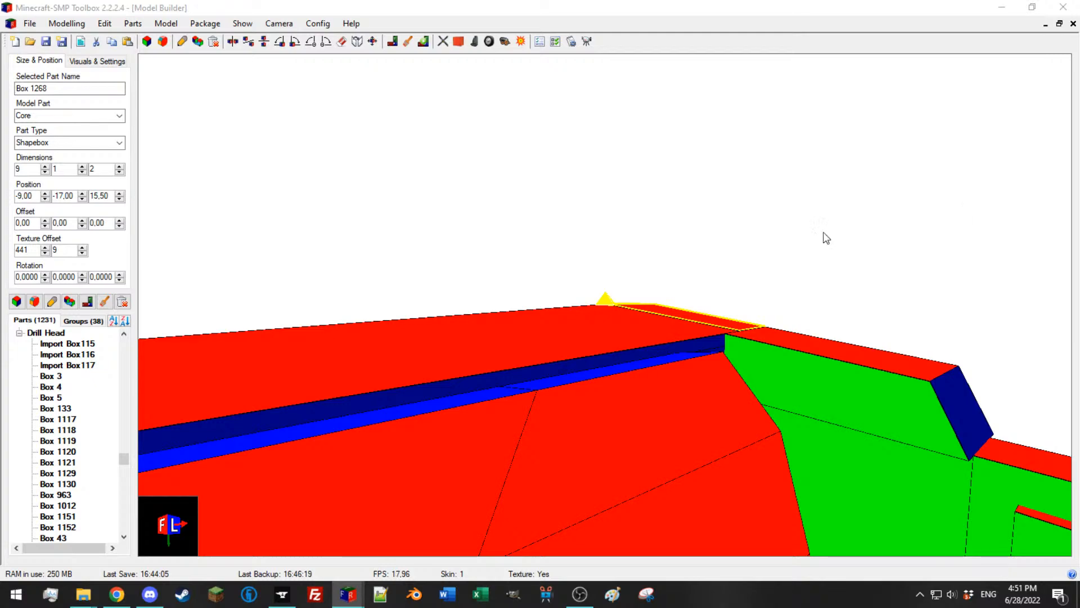
Step: Examine the stacked folded-top cover from all around and check how it meets the rear bodywork
left_click_drag(878, 214, 731, 255)
left_click(498, 364)
left_click_drag(703, 307, 634, 311)
scroll(634, 312, "down", 10)
left_click_drag(480, 338, 626, 325)
scroll(620, 290, "up", 4)
left_click_drag(587, 290, 682, 254)
scroll(620, 289, "down", 4)
scroll(558, 272, "up", 3)
scroll(725, 255, "down", 3)
scroll(710, 255, "up", 5)
scroll(706, 259, "down", 5)
left_click_drag(568, 308, 602, 284)
scroll(599, 305, "down", 3)
scroll(608, 309, "up", 8)
Step: Duplicate the negative-Z side trim strip, move the copy to X -9 and shorten it to length 2
left_click(769, 427)
left_click_drag(640, 363, 552, 324)
left_click(70, 301)
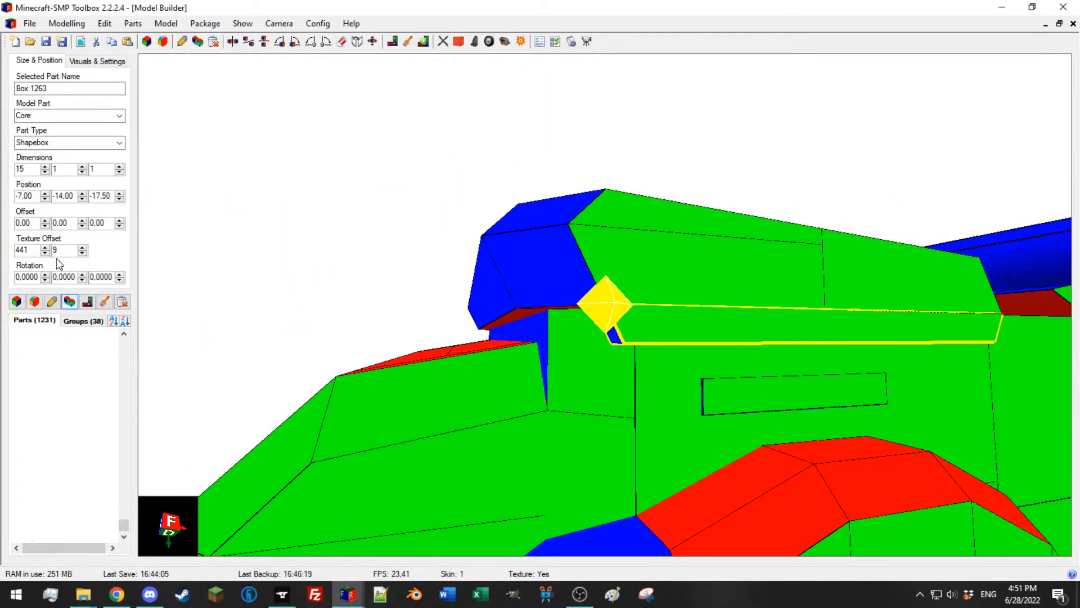
left_click(44, 200)
left_click(44, 199)
left_click(32, 169)
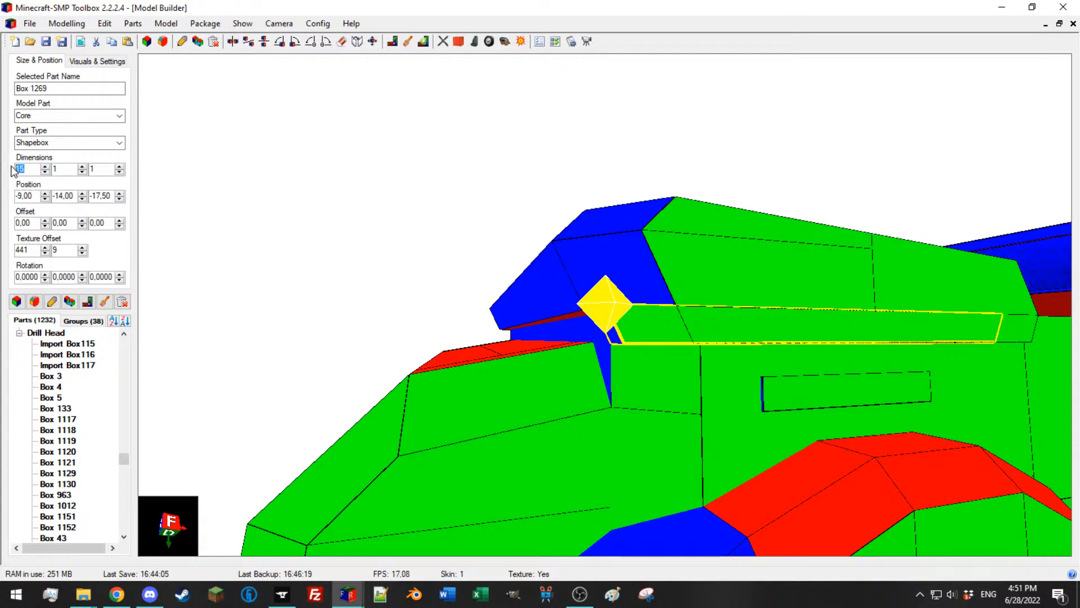
key("Return")
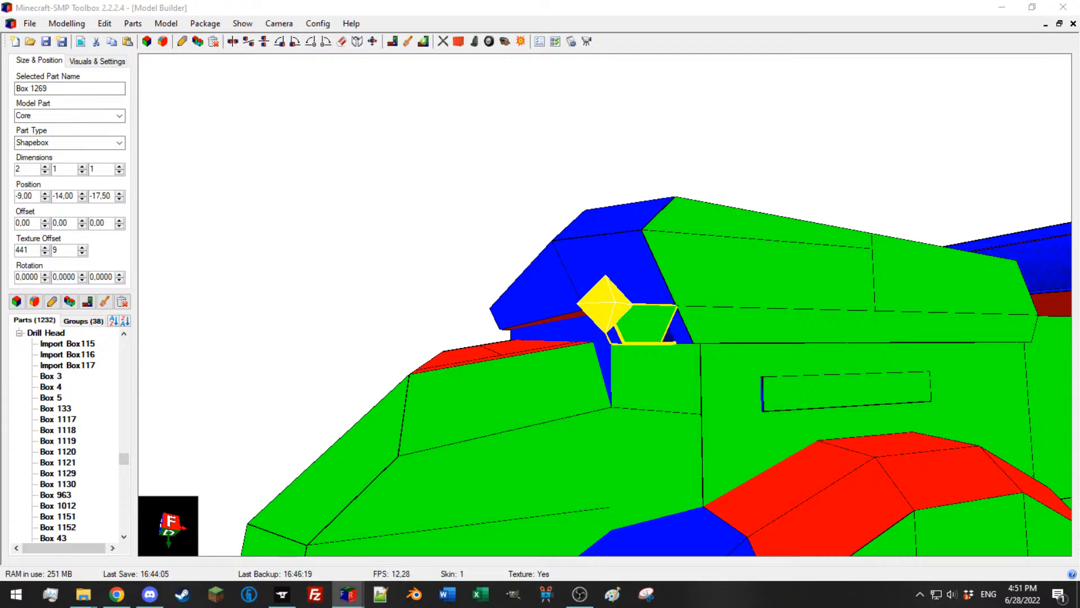
Step: Move the short strip to Z -15.50 and set its Z dimension to 31 so it spans the rear beneath the folded-top cover
left_click_drag(498, 281, 462, 290)
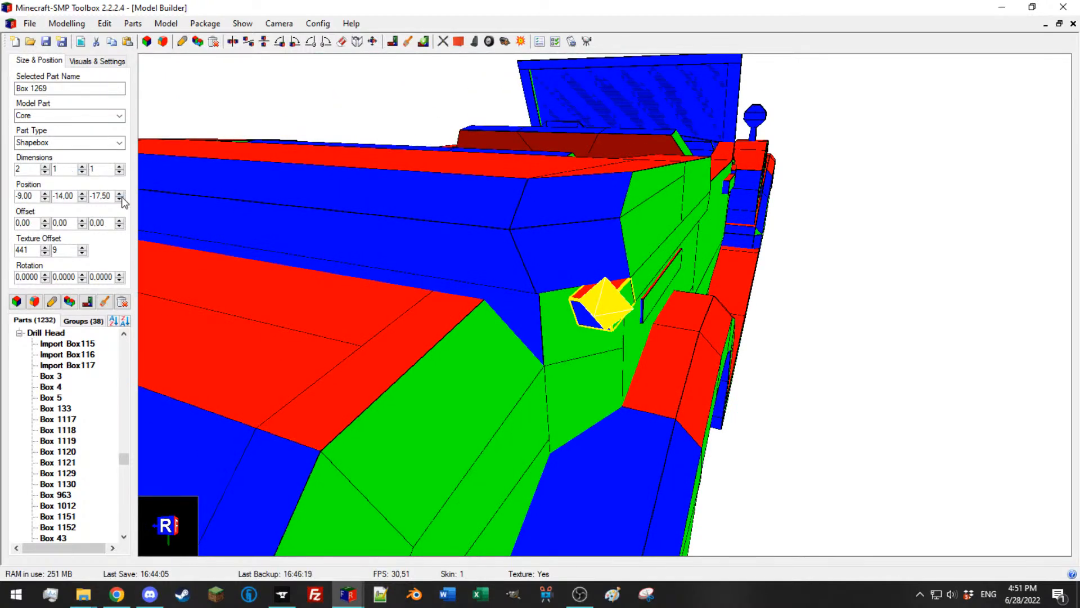
left_click(120, 193)
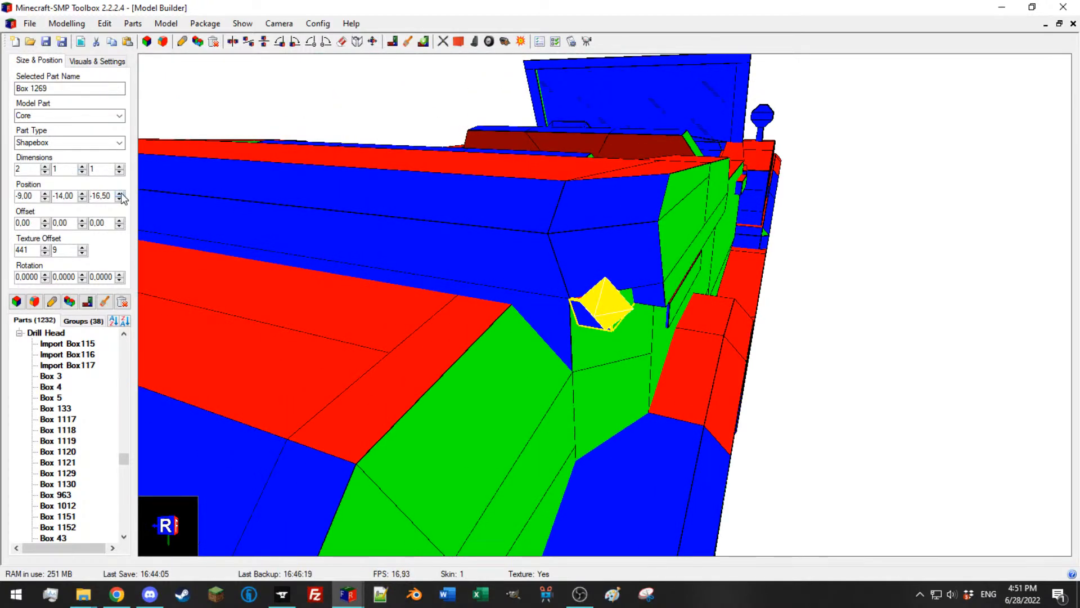
left_click(120, 194)
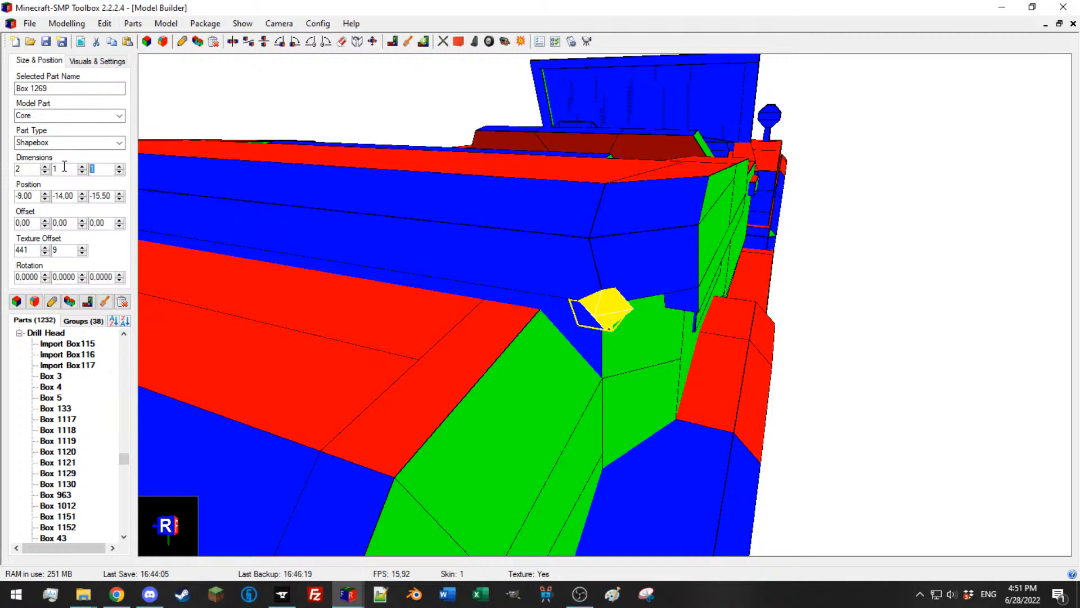
type("31")
left_click_drag(684, 362, 678, 332)
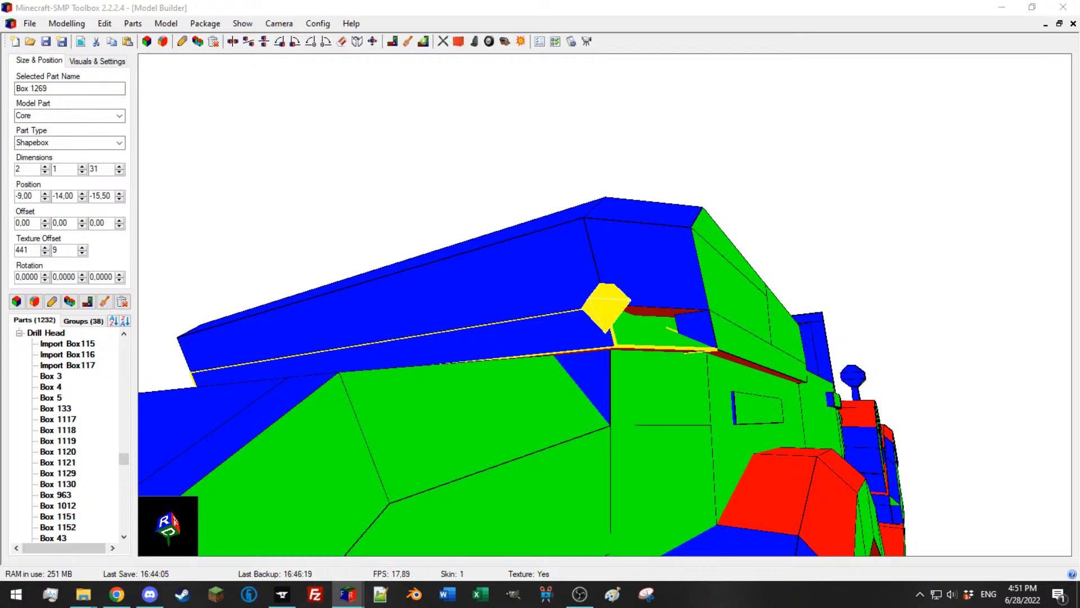
left_click_drag(691, 232, 381, 313)
left_click_drag(475, 301, 335, 316)
scroll(677, 282, "up", 5)
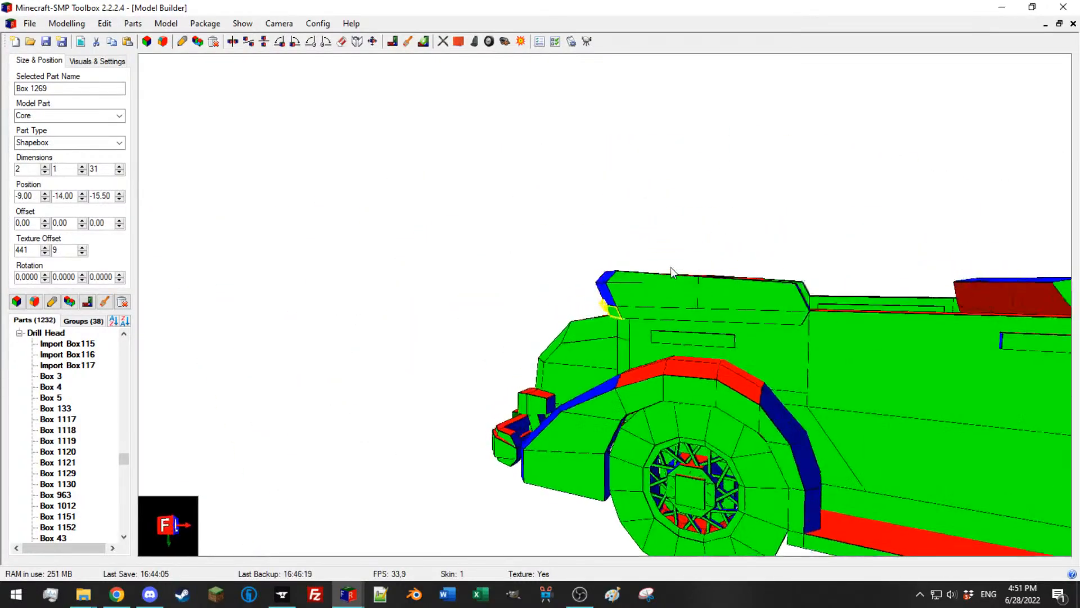
Step: Examine the folded-top cover's centre and side pieces on both sides of the car and how they meet the rear bodywork
left_click(661, 281)
scroll(653, 270, "up", 3)
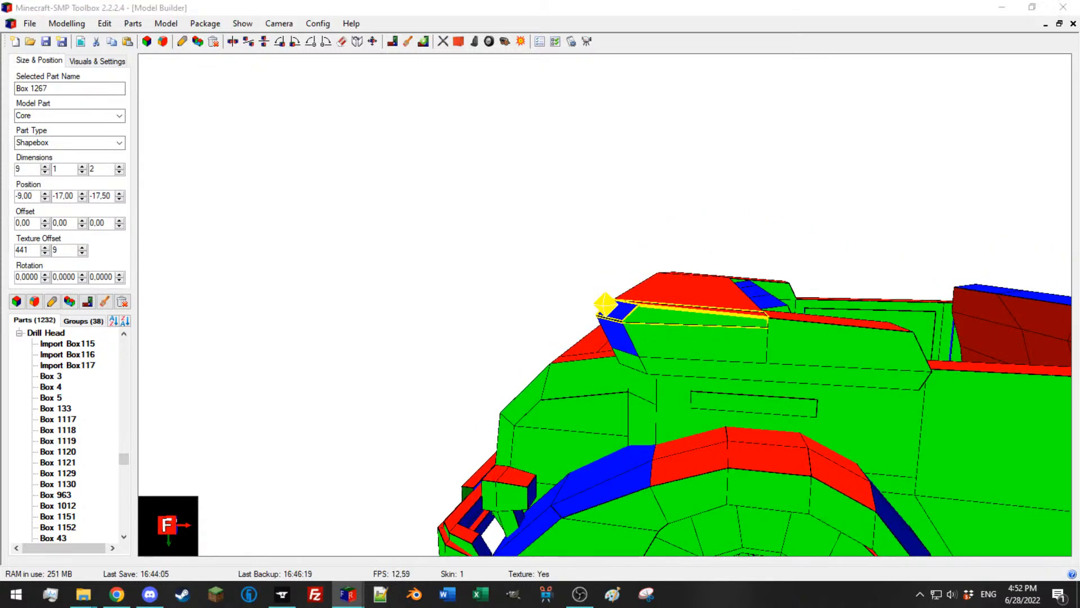
right_click_drag(707, 293, 794, 282)
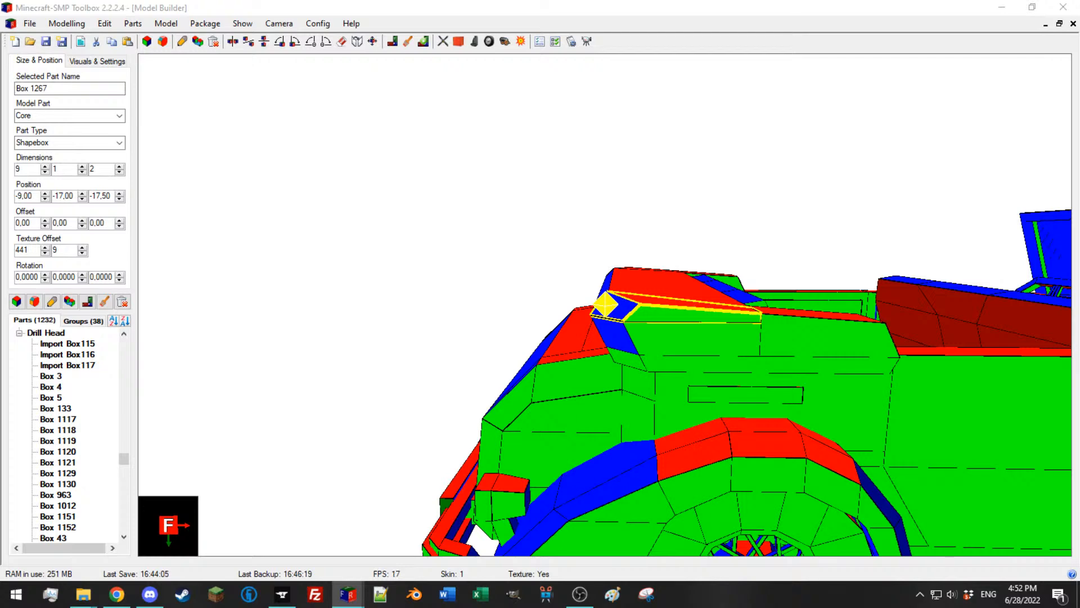
scroll(730, 261, "up", 5)
right_click_drag(730, 260, 712, 238)
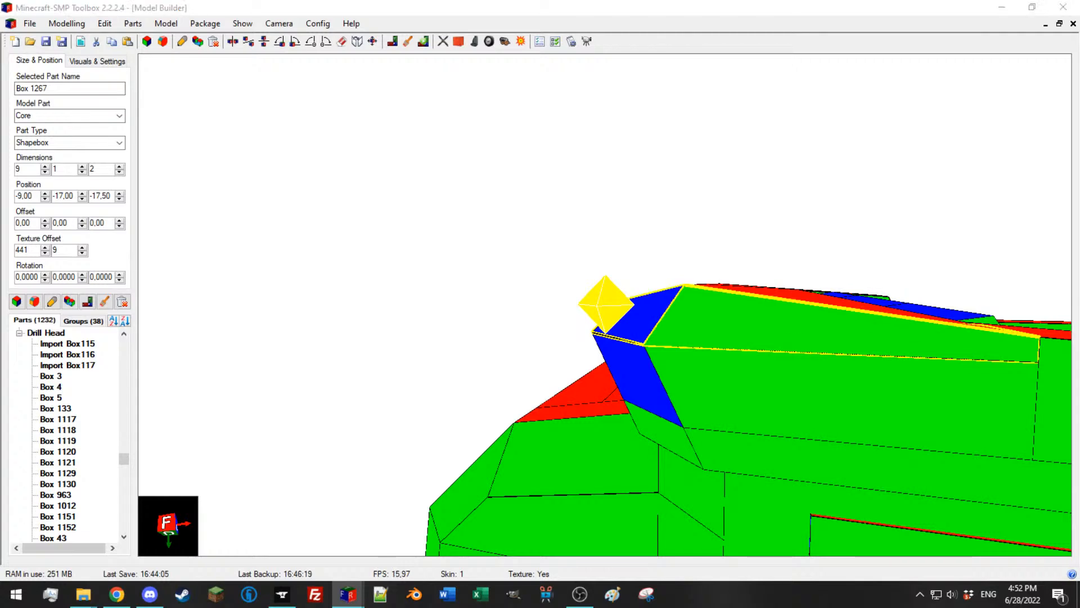
right_click_drag(778, 307, 771, 280)
left_click(771, 275)
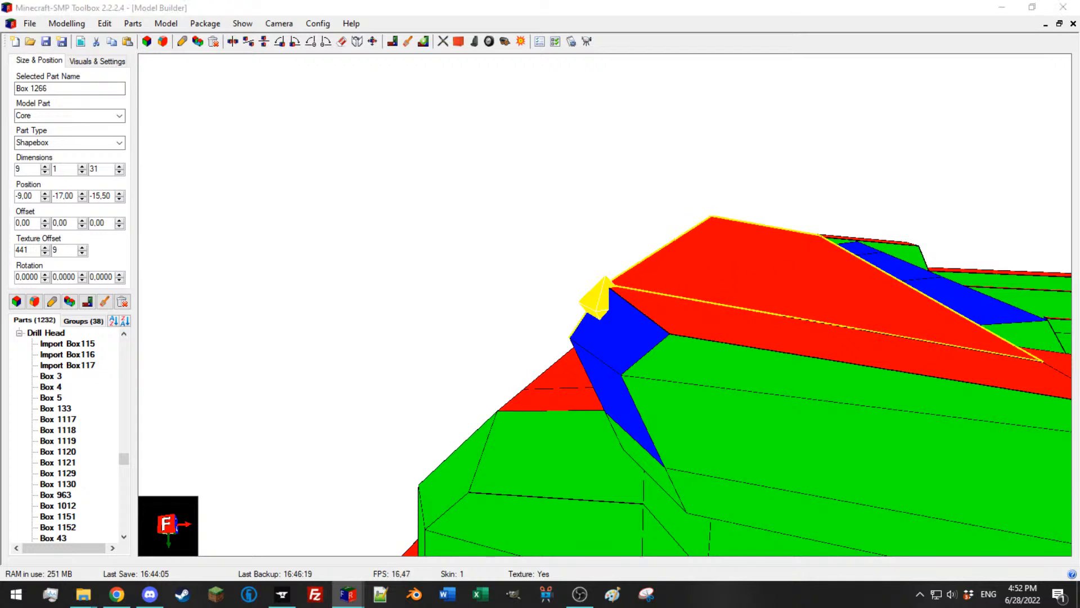
left_click_drag(745, 259, 449, 333)
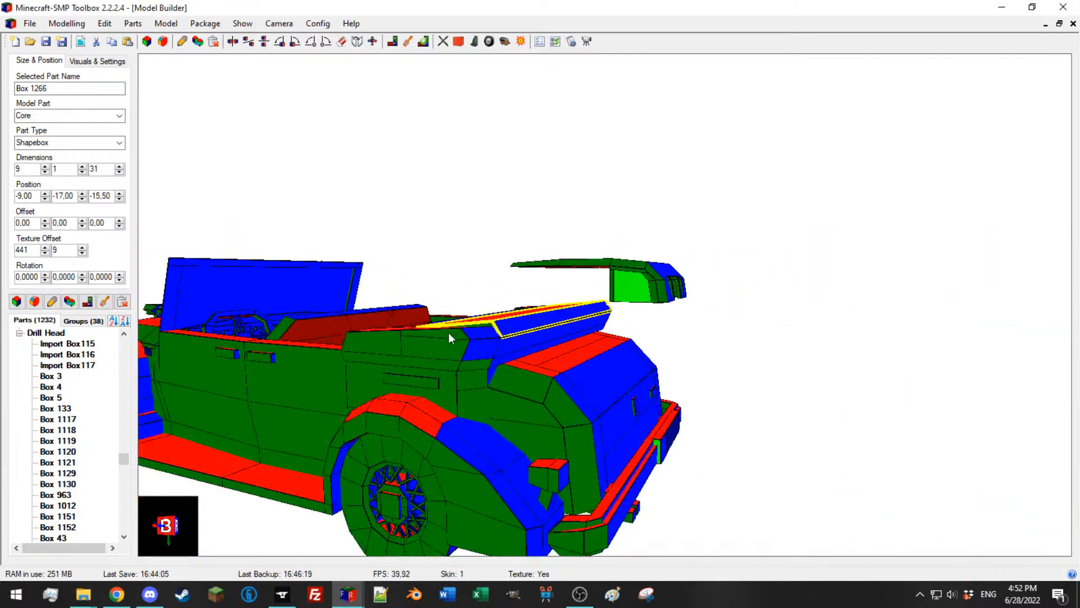
left_click(481, 332)
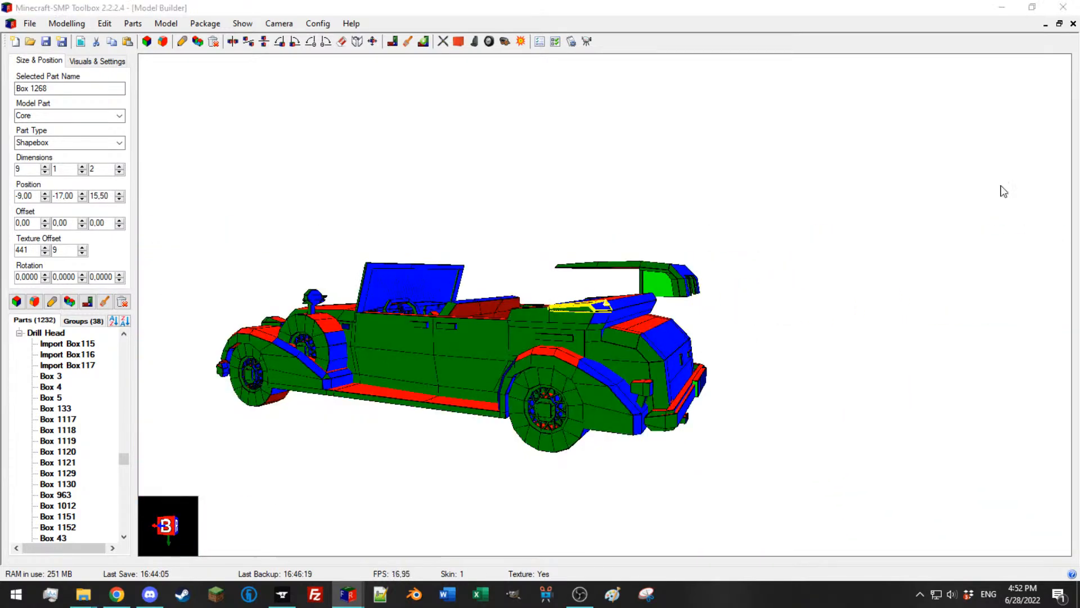
scroll(723, 224, "up", 5)
left_click_drag(723, 223, 731, 322)
scroll(460, 272, "down", 5)
scroll(613, 319, "down", 5)
scroll(731, 322, "up", 5)
mouse_move(554, 317)
left_mouse_down()
mouse_move(532, 318)
mouse_move(549, 343)
mouse_move(565, 328)
mouse_move(540, 315)
mouse_move(554, 316)
left_mouse_up()
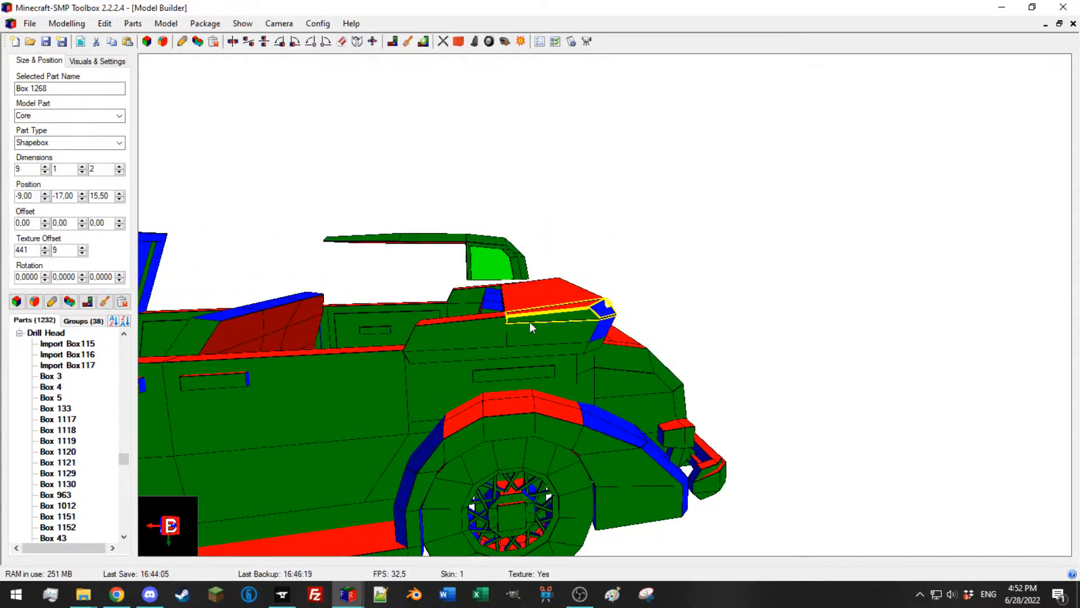
left_click(492, 325)
mouse_move(492, 325)
left_mouse_down()
mouse_move(504, 308)
mouse_move(487, 306)
mouse_move(502, 309)
left_mouse_up()
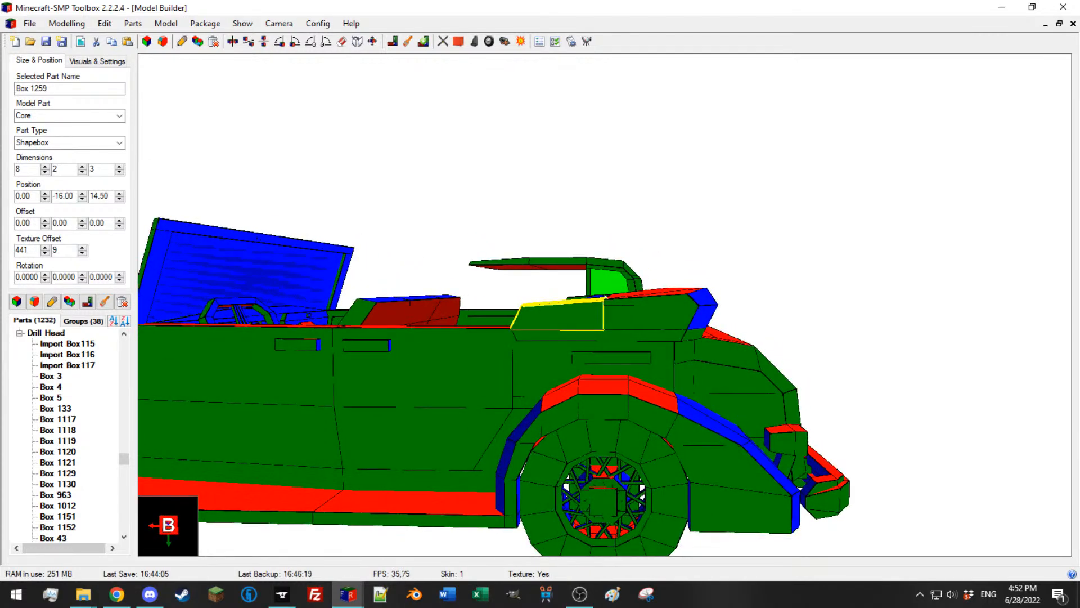
Step: Review the whole open car from the side and front, including the detached spare roof section
left_click_drag(739, 314, 477, 333)
left_click(654, 335)
left_click(469, 187)
left_click_drag(321, 276, 388, 252)
left_click_drag(302, 222, 344, 237)
middle_click_drag(386, 239, 460, 240)
scroll(552, 229, "down", 3)
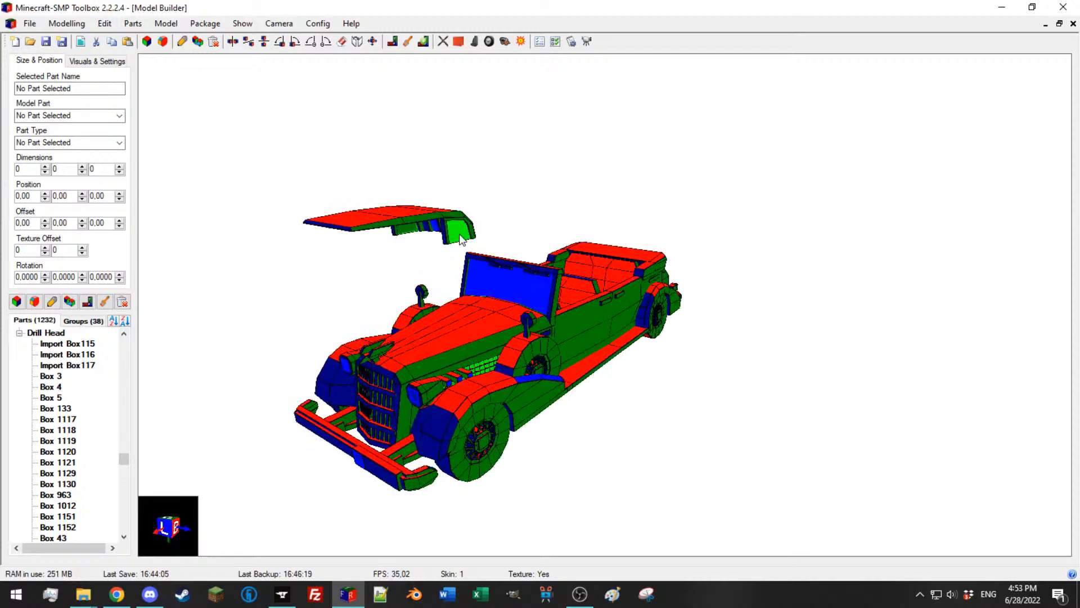
middle_click_drag(686, 283, 486, 253)
left_click(628, 276)
scroll(557, 270, "up", 5)
middle_click_drag(554, 270, 710, 334)
left_click(360, 344, "ctrl")
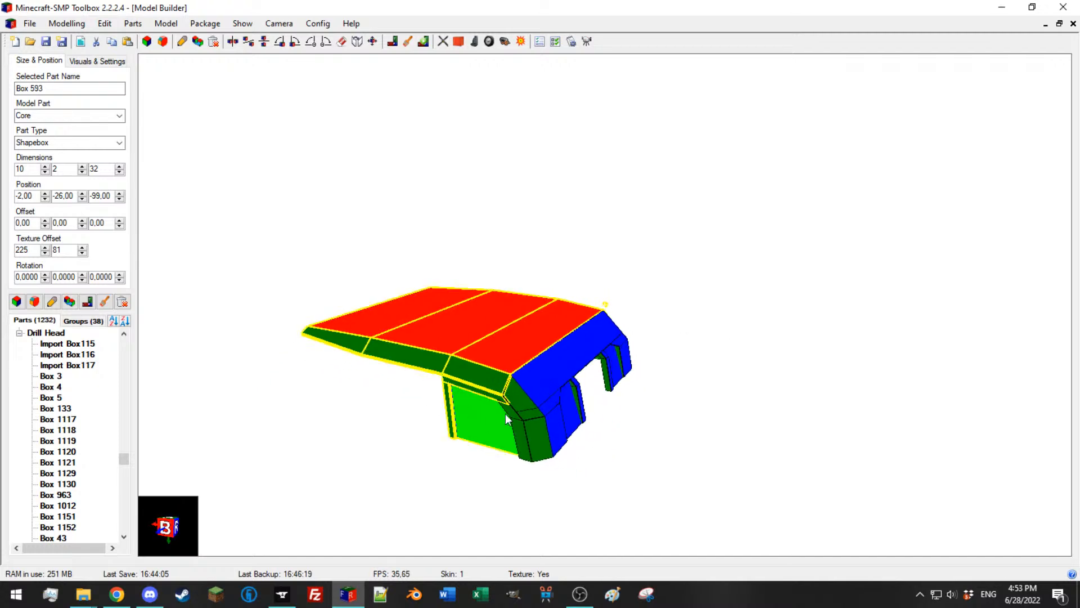
middle_click_drag(534, 385, 472, 415)
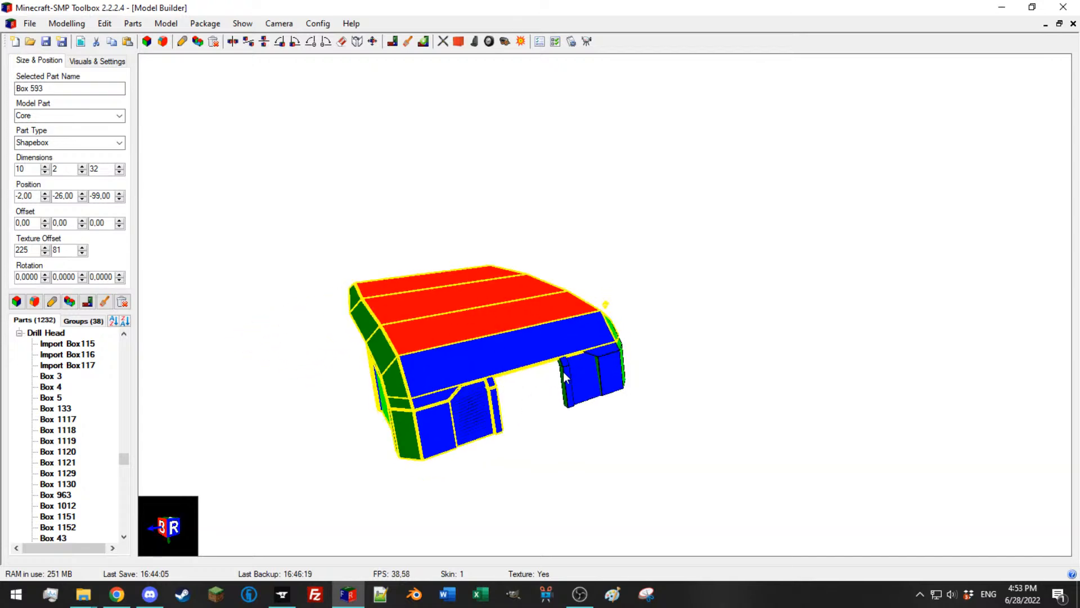
middle_click_drag(623, 369, 569, 365)
left_click(591, 258)
middle_click_drag(591, 258, 452, 306)
scroll(488, 302, "up", 5)
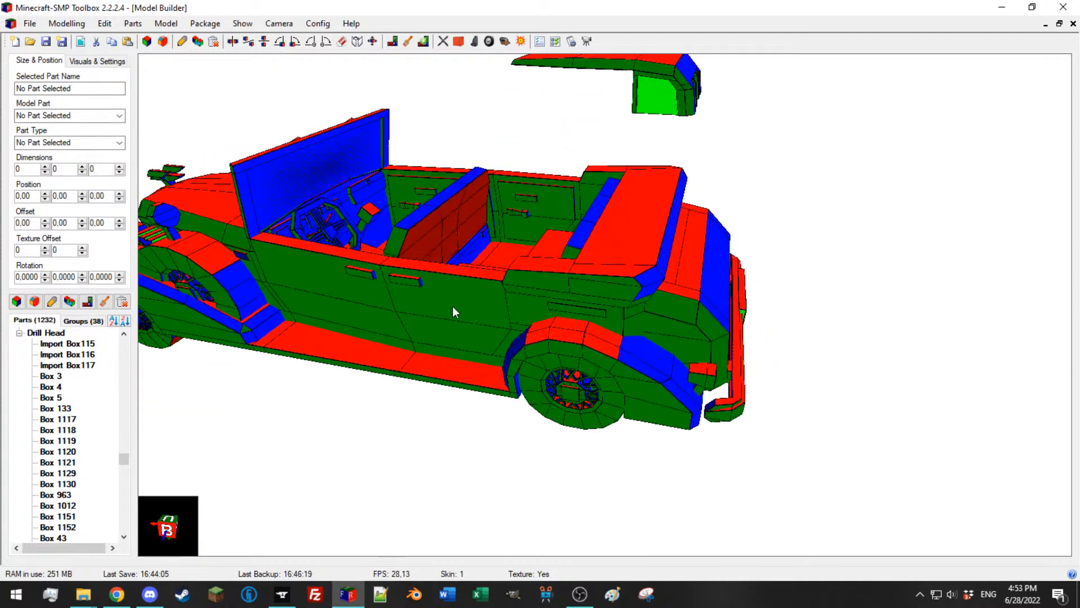
Step: Select all pieces of the folded-top cover, including both side blocks, the layered centre pieces and the lower trim strips
left_click(541, 281)
scroll(664, 242, "up", 5)
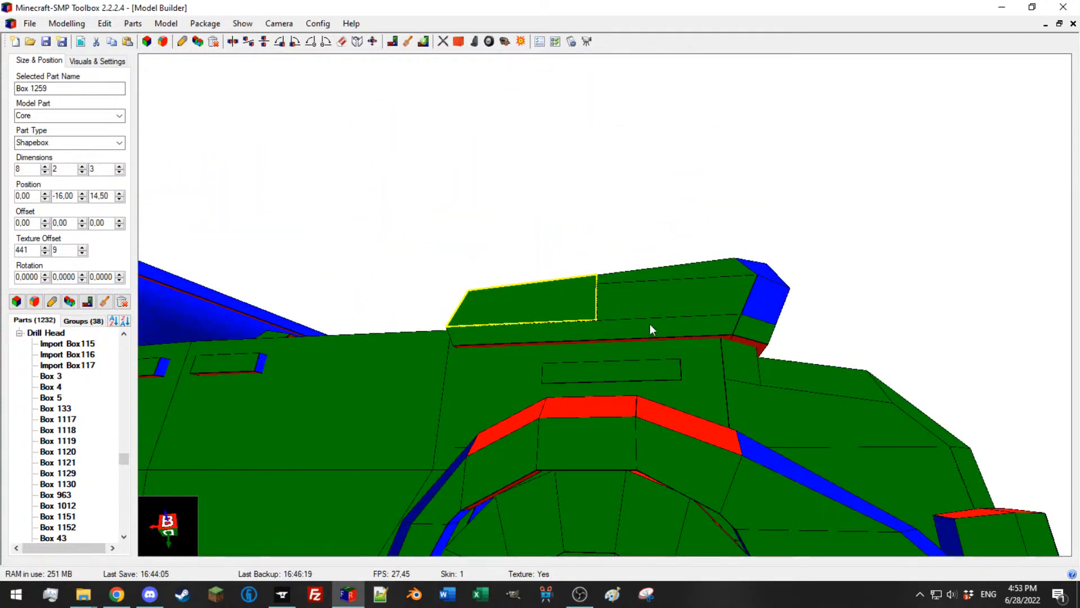
left_click(649, 332, "ctrl")
left_click(726, 270, "ctrl")
scroll(752, 337, "up", 5)
middle_click_drag(752, 337, 624, 322)
scroll(681, 332, "down", 5)
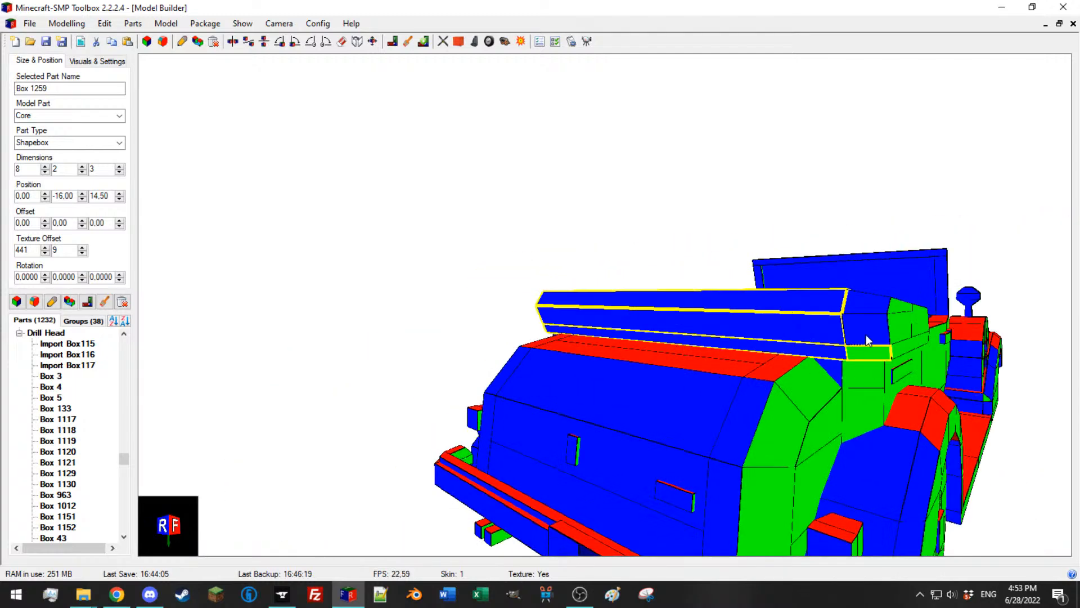
middle_click_drag(912, 344, 705, 313)
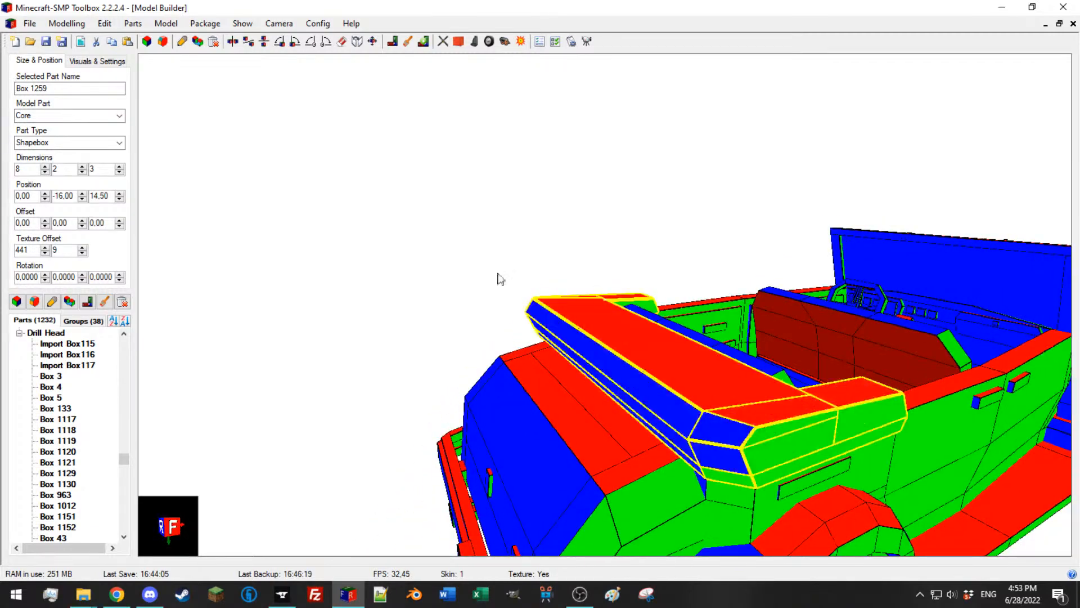
Step: Collapse every model-part category in the parts list, from Core to Drill Head, to look for an unused category
scroll(70, 396, "up", 8)
left_click_drag(124, 456, 125, 337)
left_click(20, 333)
left_click(19, 344)
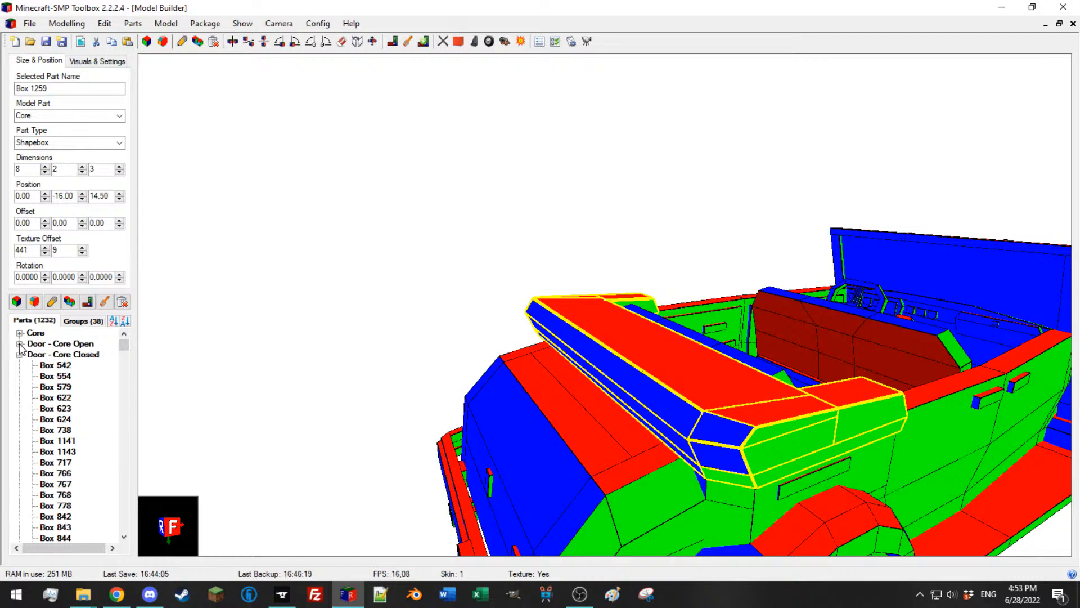
left_click(19, 355)
left_click(19, 366)
left_click(19, 376)
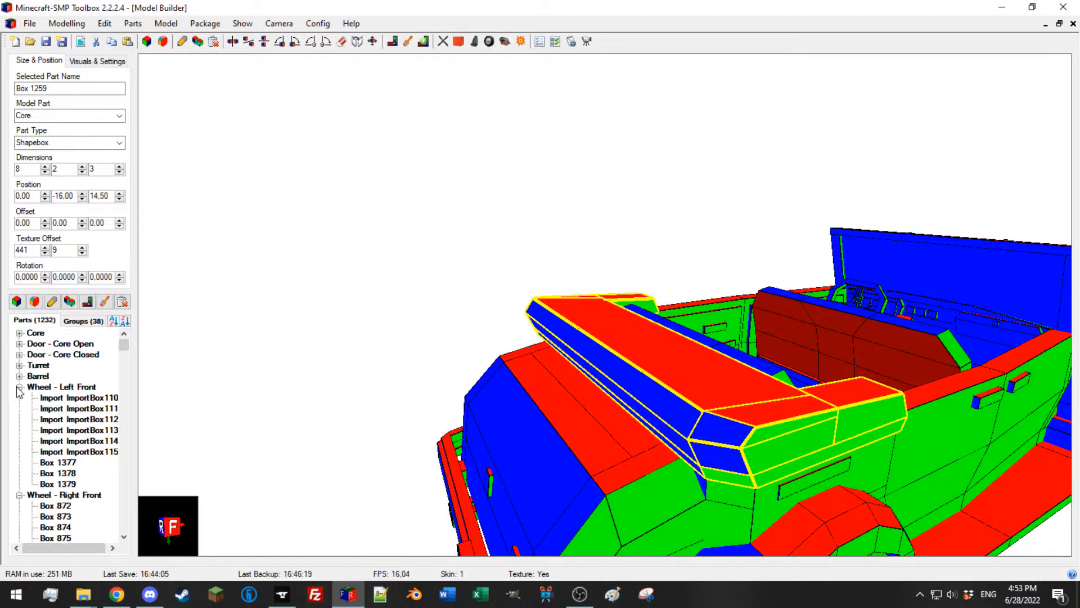
left_click(19, 387)
left_click(19, 397)
left_click(19, 409)
left_click(19, 419)
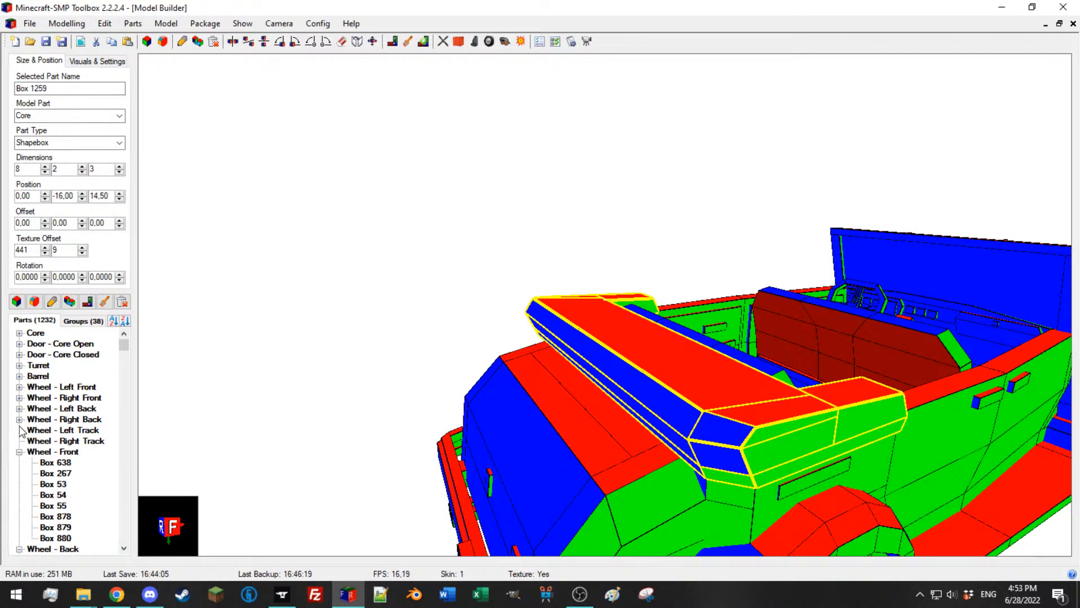
left_click(19, 452)
left_click(19, 462)
left_click(19, 473)
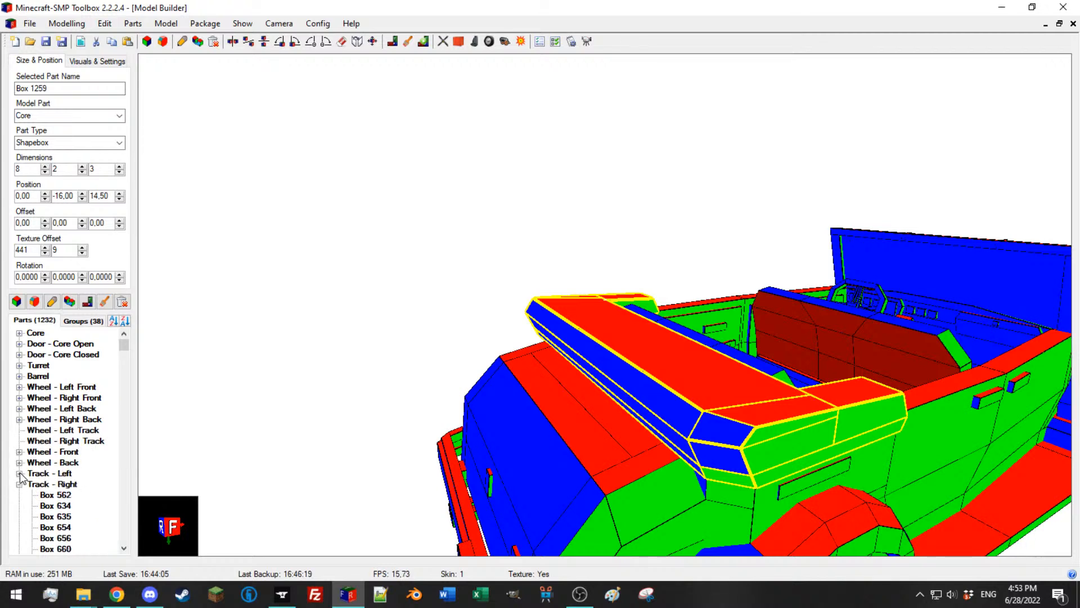
left_click(19, 484)
left_click(19, 495)
left_click(19, 505)
left_click(20, 517)
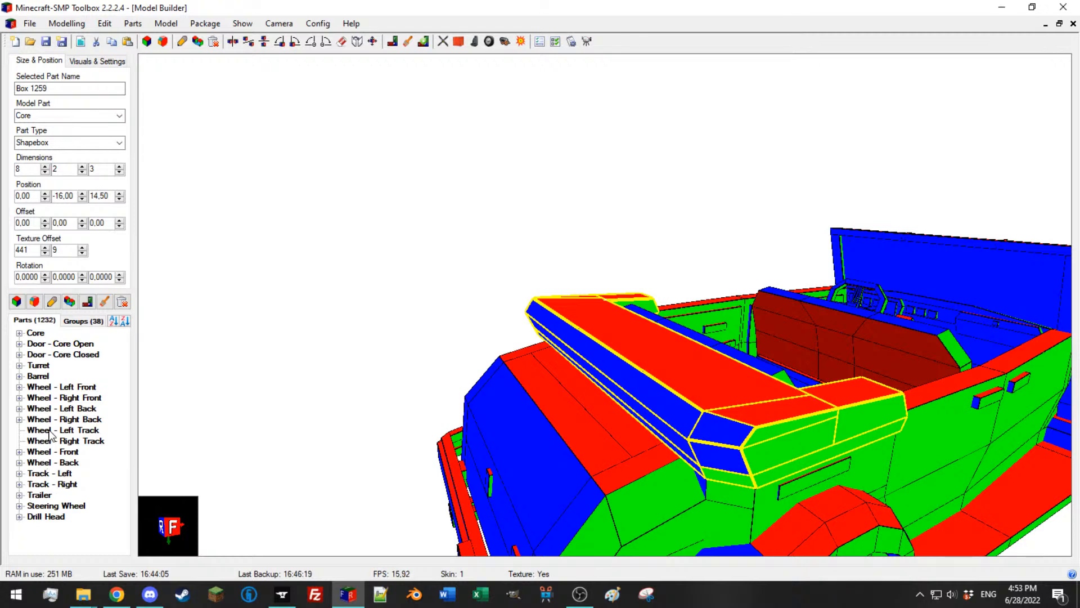
Step: Assign the selected folded-top cover pieces to the Wheel - Left Track model part
left_click(120, 115)
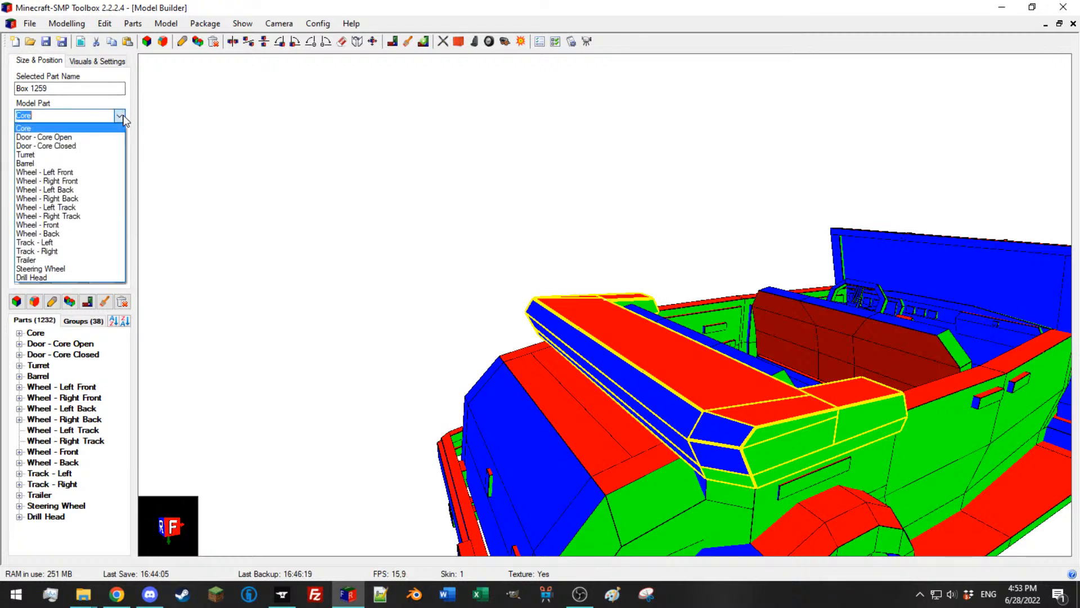
left_click(65, 209)
left_click_drag(463, 296, 512, 306)
Step: Invert the visibility of all parts to bring up the hidden roof and windows, and make the Trailer parts invisible
key("ctrl+a")
key("ctrl+h")
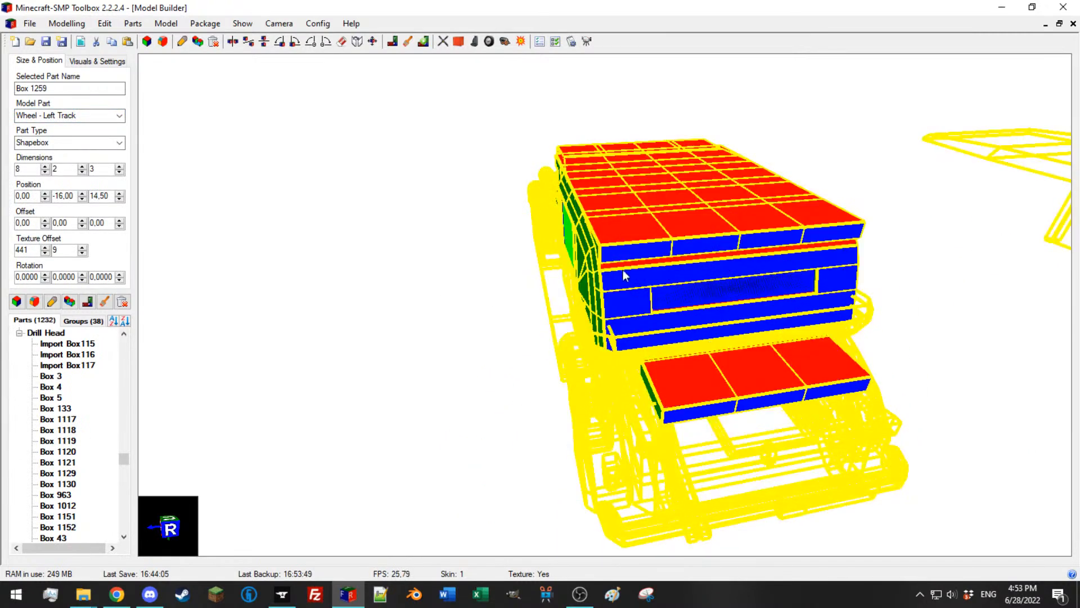
left_click(620, 282)
left_click_drag(570, 255, 398, 289)
right_click(48, 332)
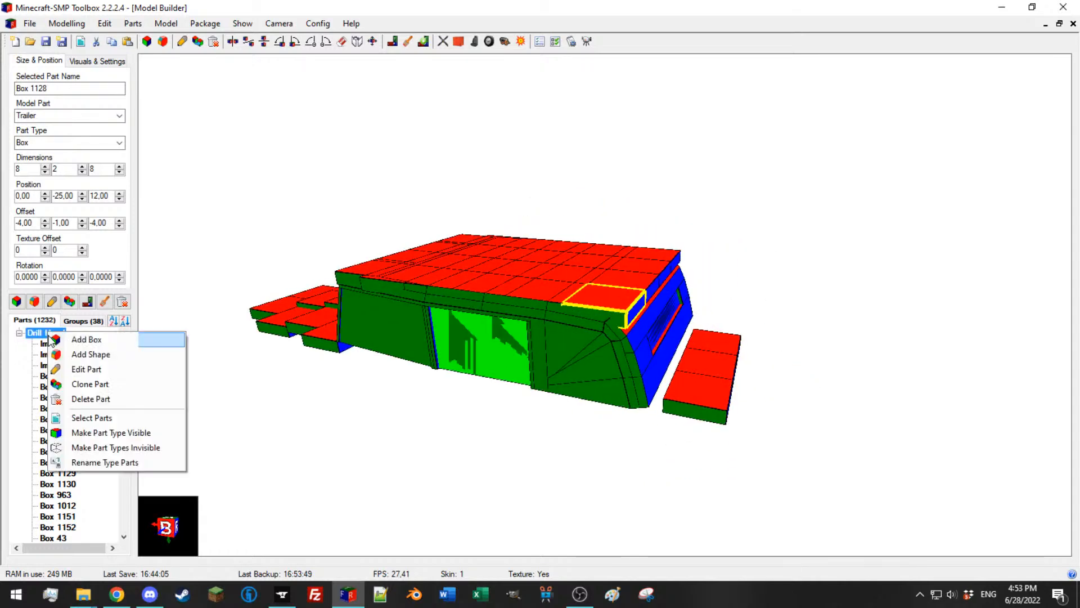
left_click(20, 364)
scroll(42, 362, "up", 13)
scroll(52, 441, "up", 13)
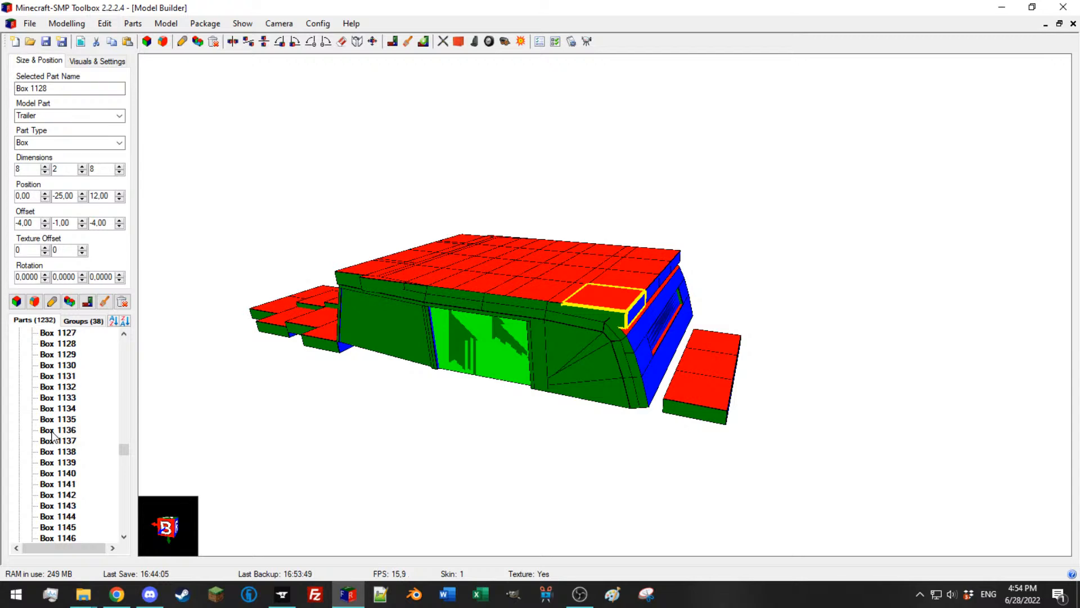
right_click(42, 467)
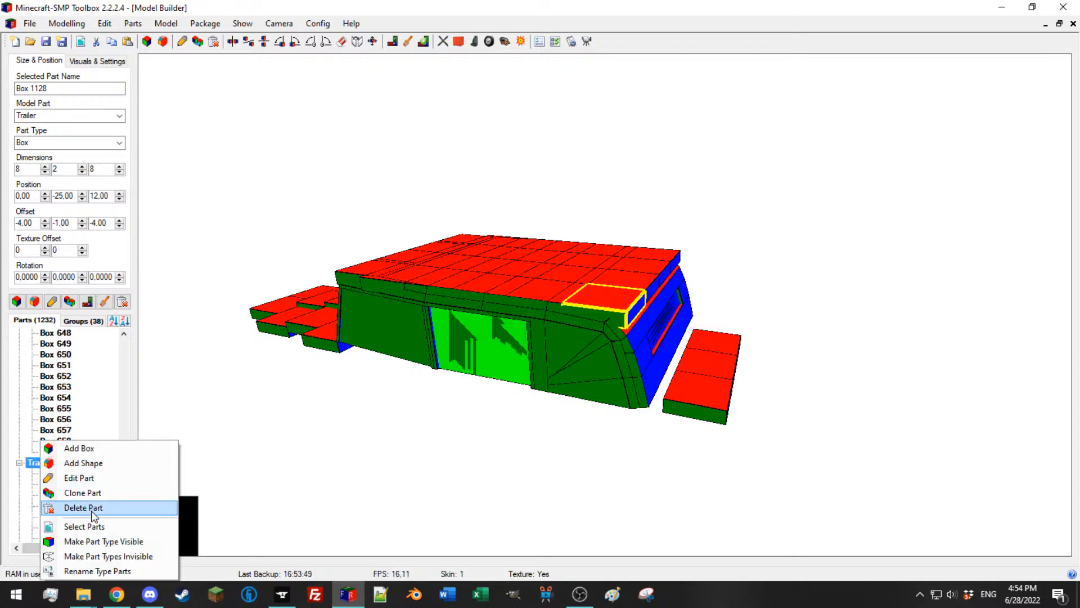
left_click(109, 555)
Step: Select the front and rear side window panes and their frames on the positive-Z side and toggle their visibility off
left_click_drag(433, 340, 419, 336)
left_click(498, 281)
scroll(478, 283, "up", 3)
scroll(464, 282, "down", 5)
left_click_drag(463, 283, 265, 305)
scroll(258, 305, "up", 3)
scroll(259, 307, "down", 4)
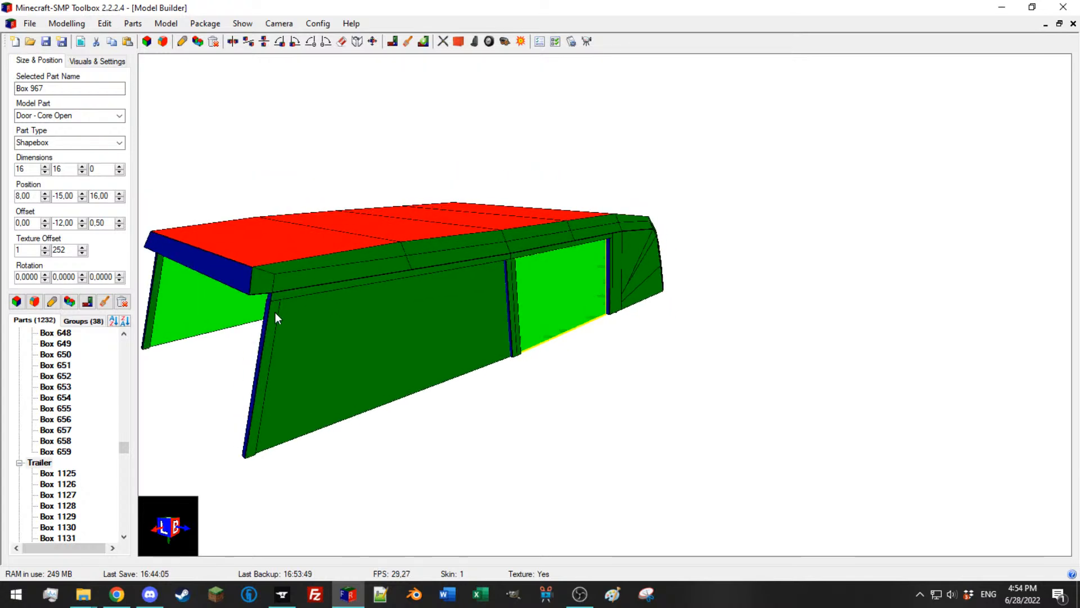
left_click(509, 295, "ctrl")
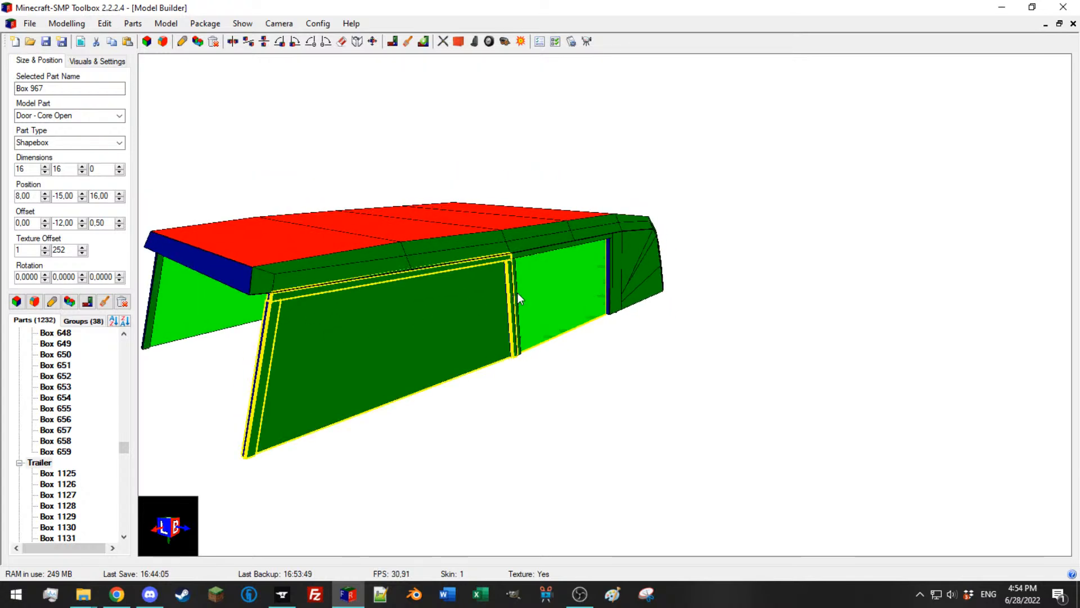
left_click_drag(807, 227, 772, 277)
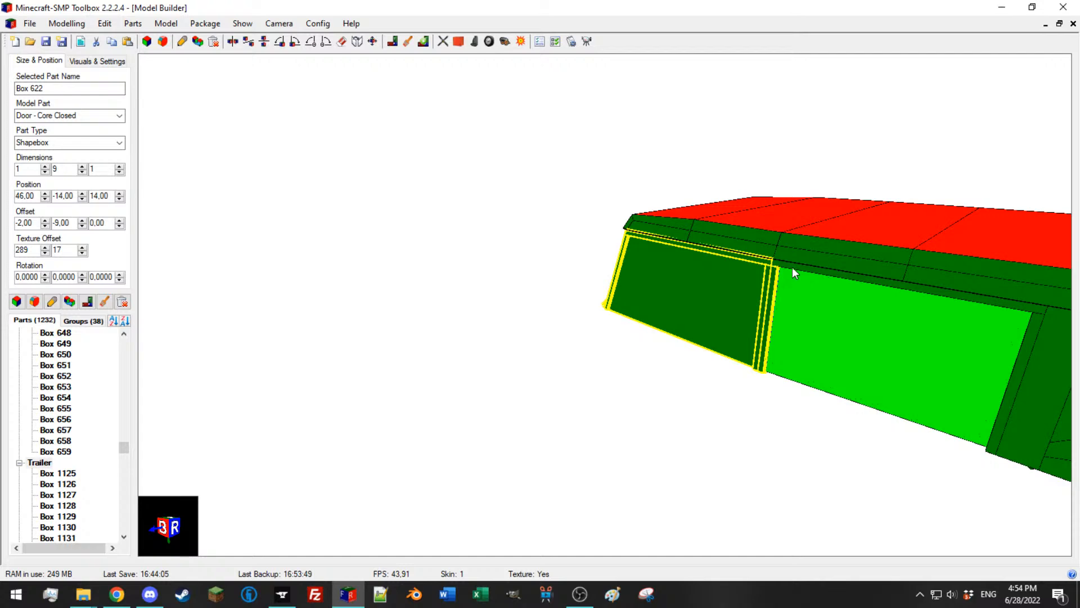
left_click(791, 268, "ctrl")
left_click(955, 343, "ctrl")
left_click(1020, 367, "ctrl")
key("h")
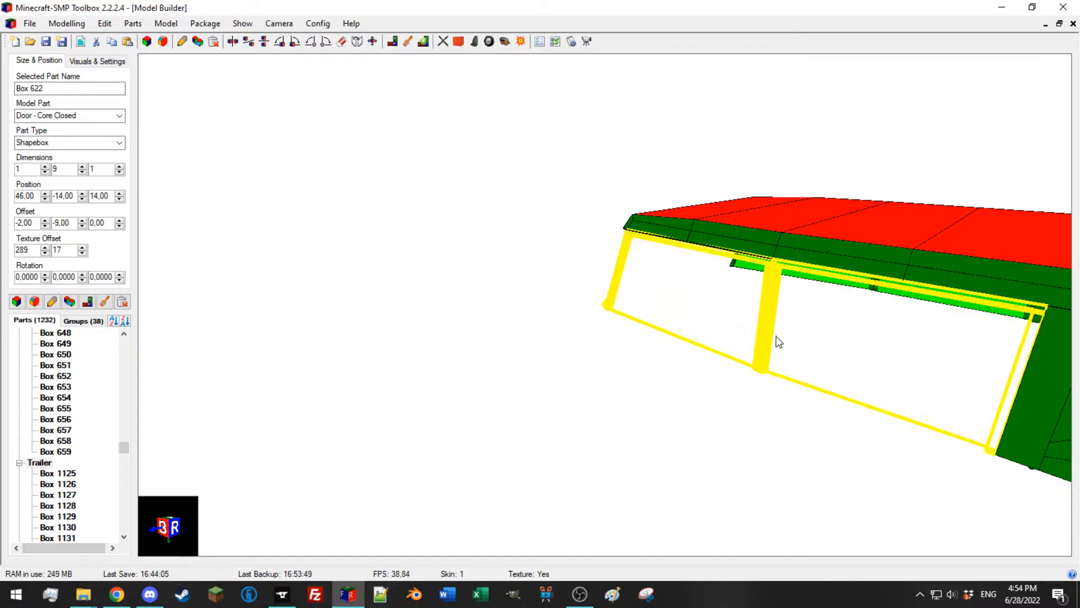
Step: Select the front and rear side window panes with their frames on the negative-Z side and toggle their visibility
left_click_drag(832, 291, 795, 234)
left_click(843, 264)
scroll(732, 222, "up", 5)
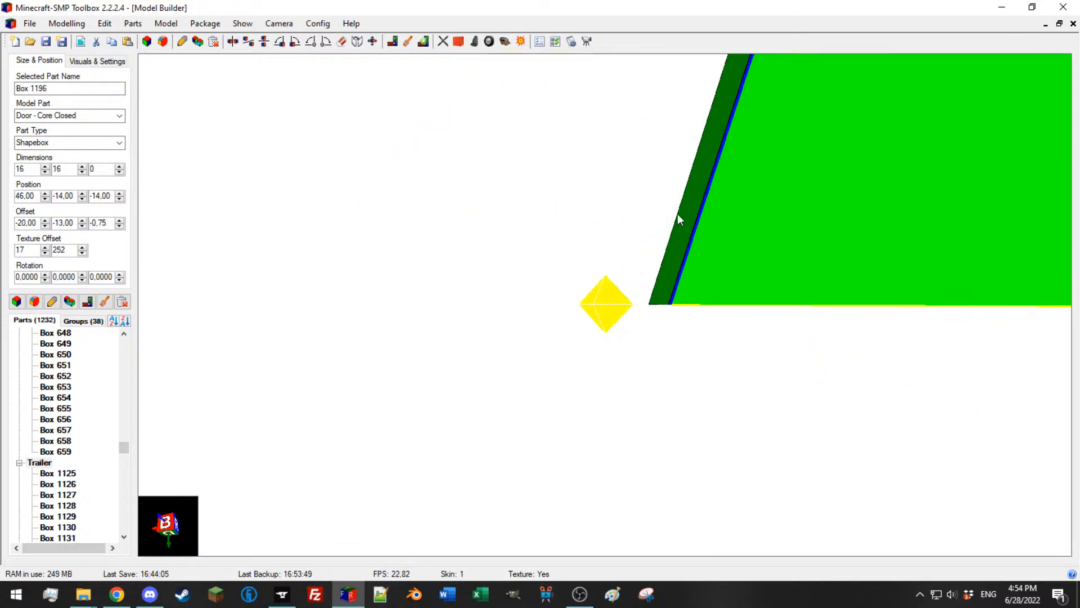
scroll(695, 175, "down", 5)
left_click(704, 141, "ctrl")
left_click(671, 165, "ctrl")
left_click(764, 170, "ctrl")
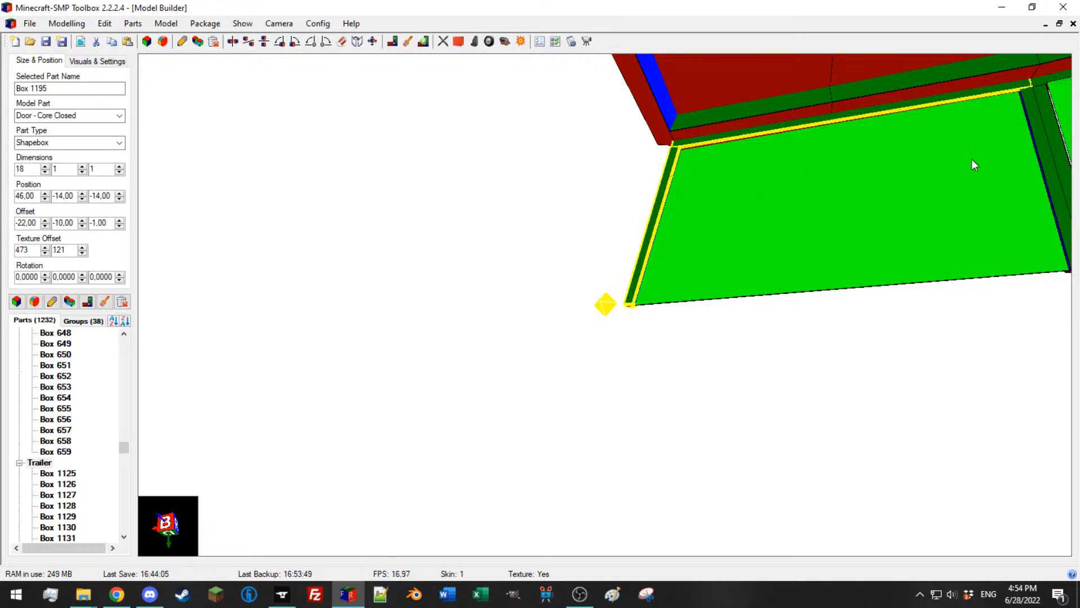
left_click(1036, 140, "ctrl")
left_click(1044, 138, "ctrl")
left_click(1053, 135, "ctrl")
left_click(1063, 110, "ctrl")
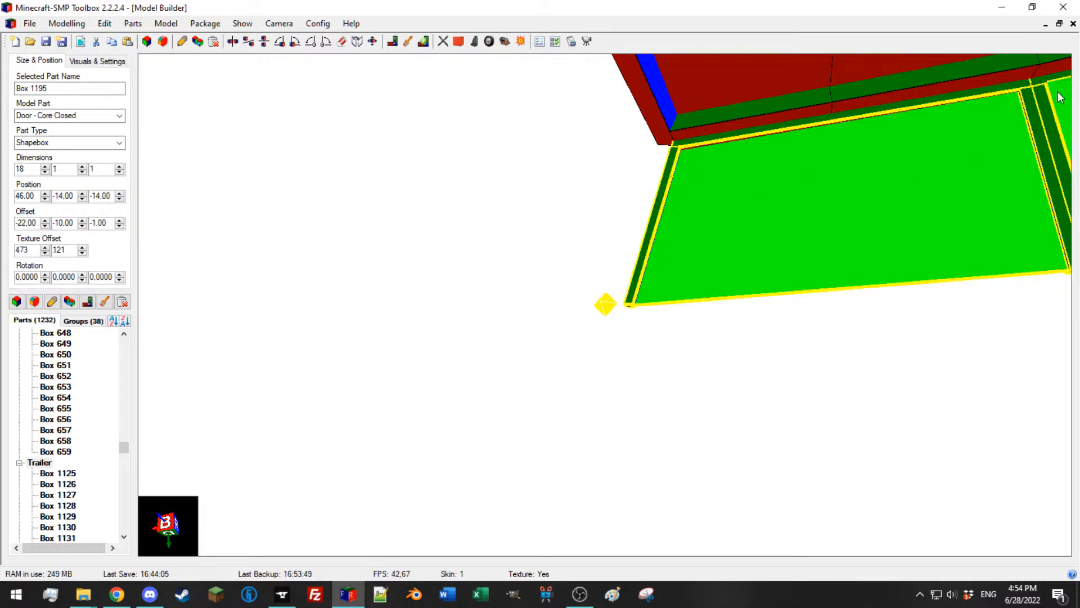
left_click_drag(1042, 91, 1003, 140)
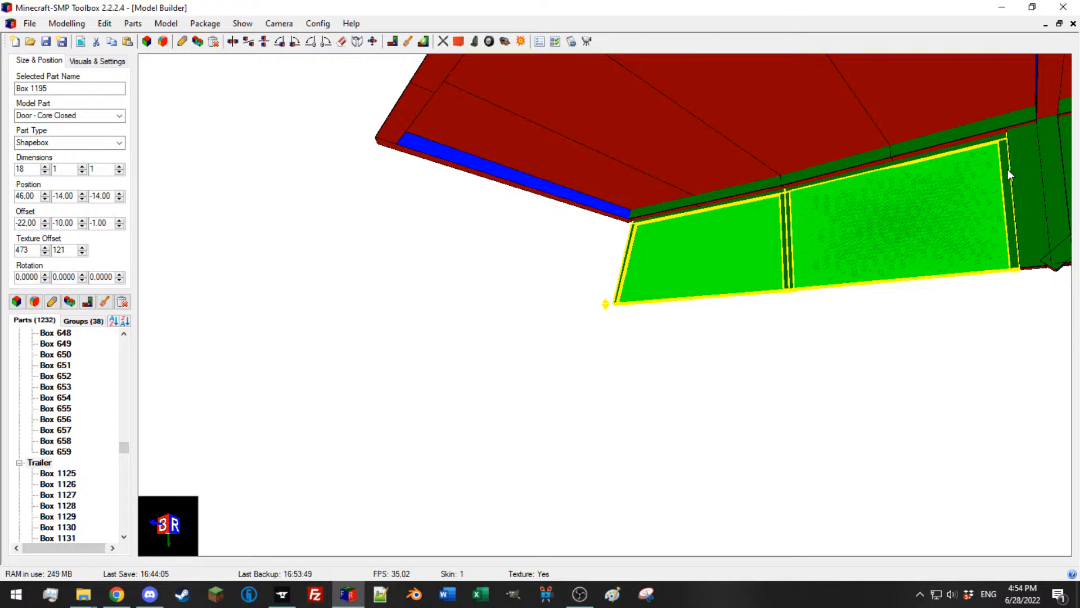
key("ctrl+h")
Step: Invert the visibility of all parts again to bring back the car body together with its side windows
key("ctrl+a")
key("ctrl+h")
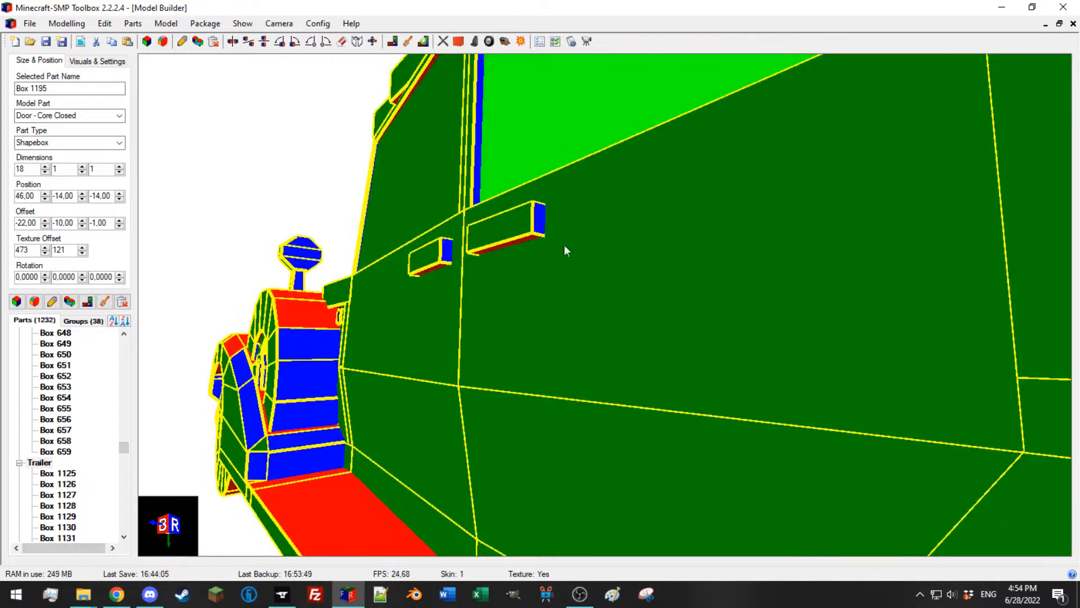
left_click(547, 153)
scroll(547, 153, "down", 5)
left_click_drag(547, 157, 495, 222)
Step: Open the shapebox editor for the rear side window pane on the negative-Z side and move the dialog clear of the model
left_click(777, 266)
scroll(777, 266, "up", 5)
left_click_drag(714, 299, 541, 275)
scroll(555, 289, "down", 3)
scroll(536, 278, "up", 3)
scroll(541, 275, "down", 4)
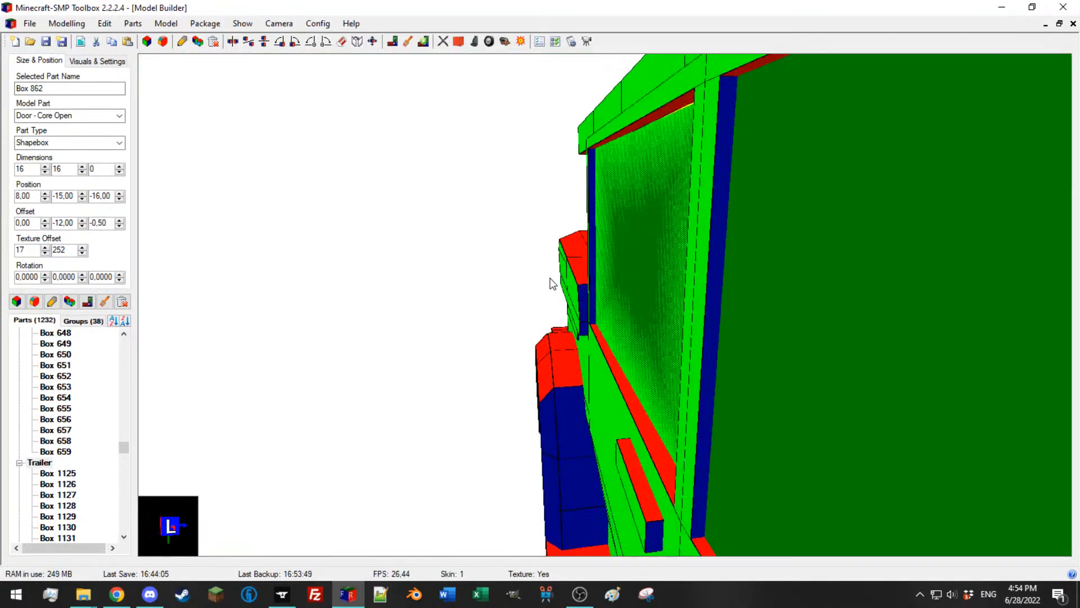
left_click(51, 302)
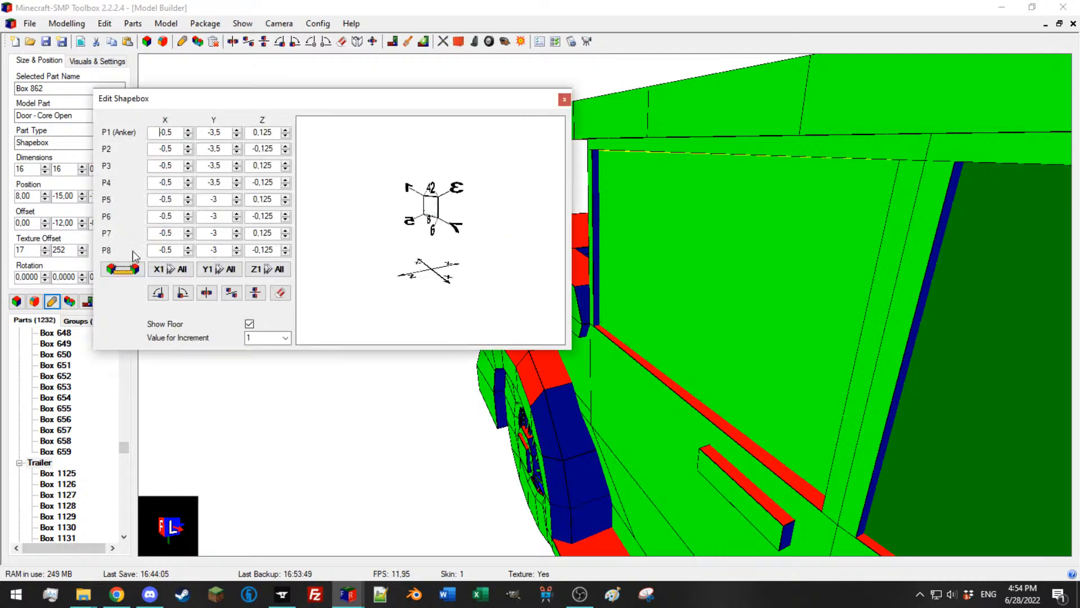
left_click_drag(360, 187, 421, 224)
scroll(422, 226, "up", 5)
left_click_drag(694, 299, 777, 310)
left_click_drag(424, 100, 1076, 184)
left_click(500, 185)
left_click_drag(500, 185, 551, 351)
left_click_drag(553, 403, 594, 348)
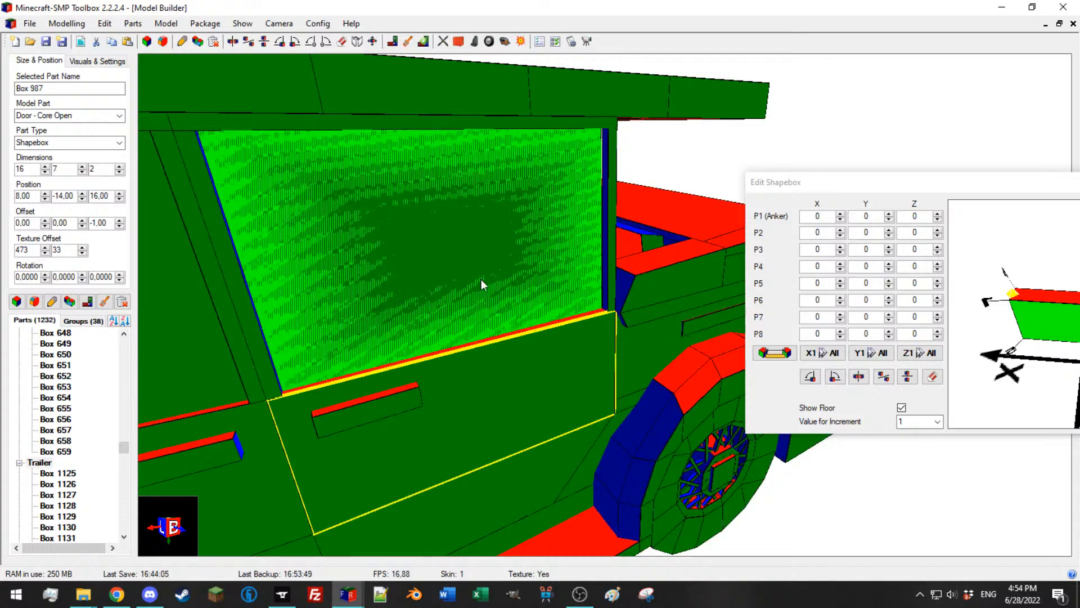
Step: Select the rear side window pane on the positive-Z side and set the Z value of all its corner points to 0
left_click(481, 279)
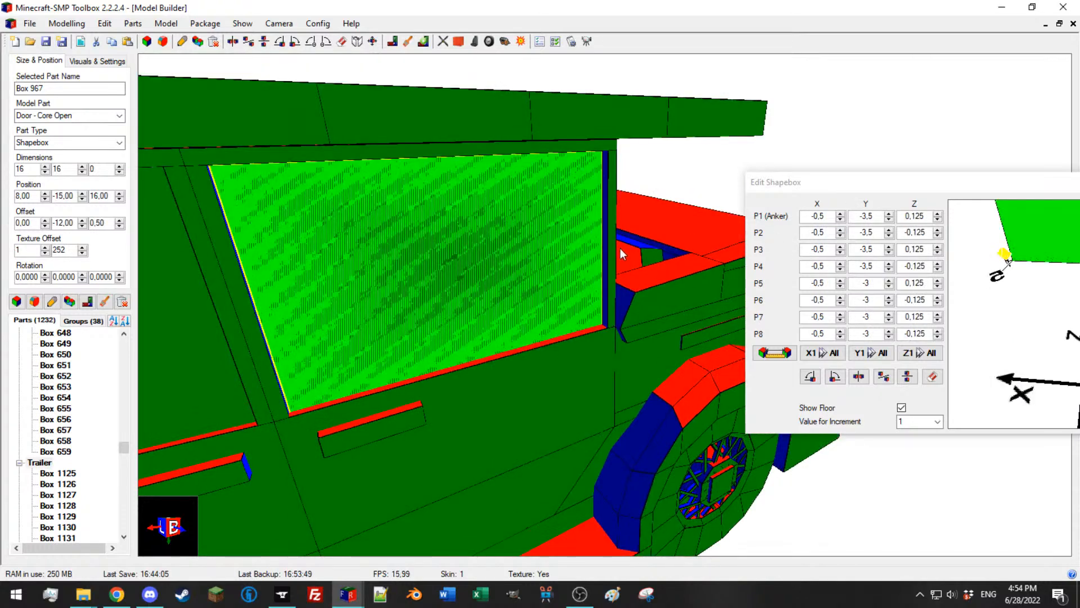
left_click_drag(535, 240, 564, 241)
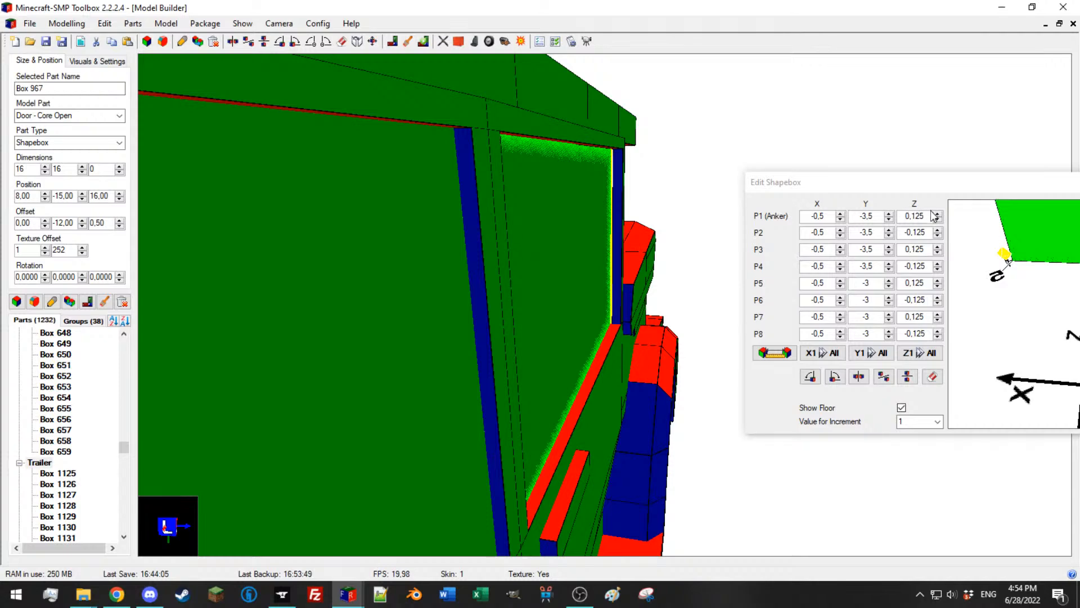
left_click_drag(929, 217, 780, 216)
type("0")
left_click(927, 354)
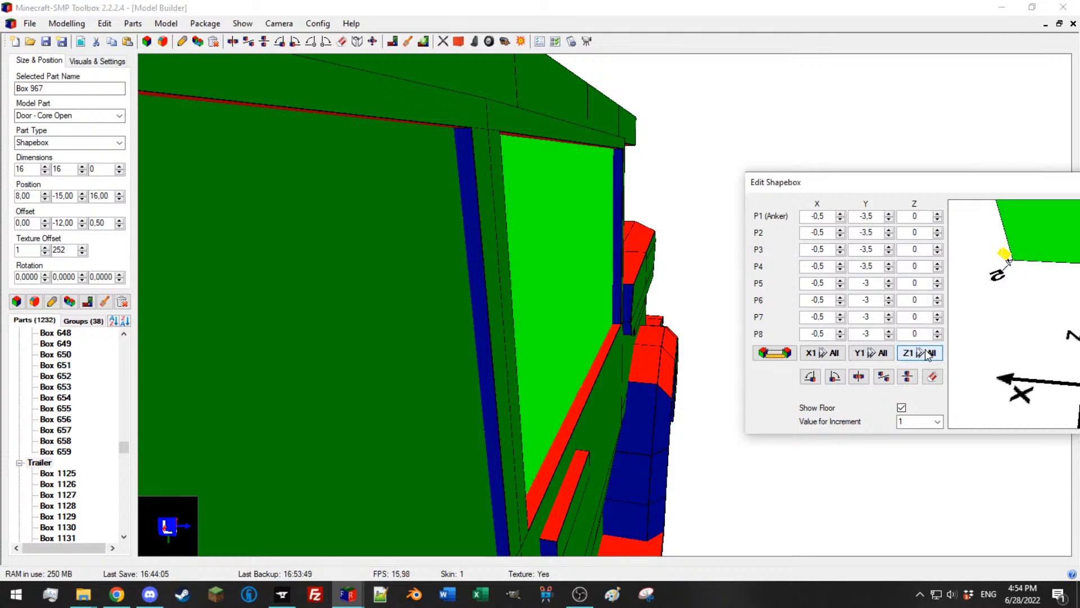
Step: Select the rear side window pane on the negative-Z side and set the Z value of all its corner points to 0
left_click_drag(487, 301, 579, 296)
left_click(579, 296)
left_click_drag(924, 217, 837, 216)
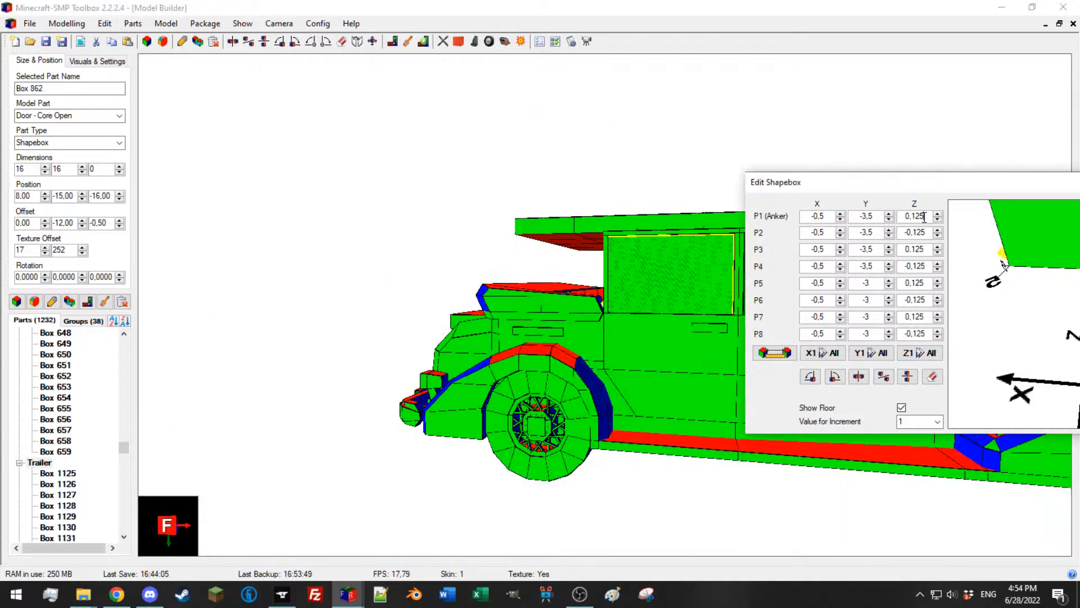
left_click(920, 352)
Step: Set the Z offset of the negative-Z rear window pane to -0,75
left_click_drag(694, 290, 478, 323)
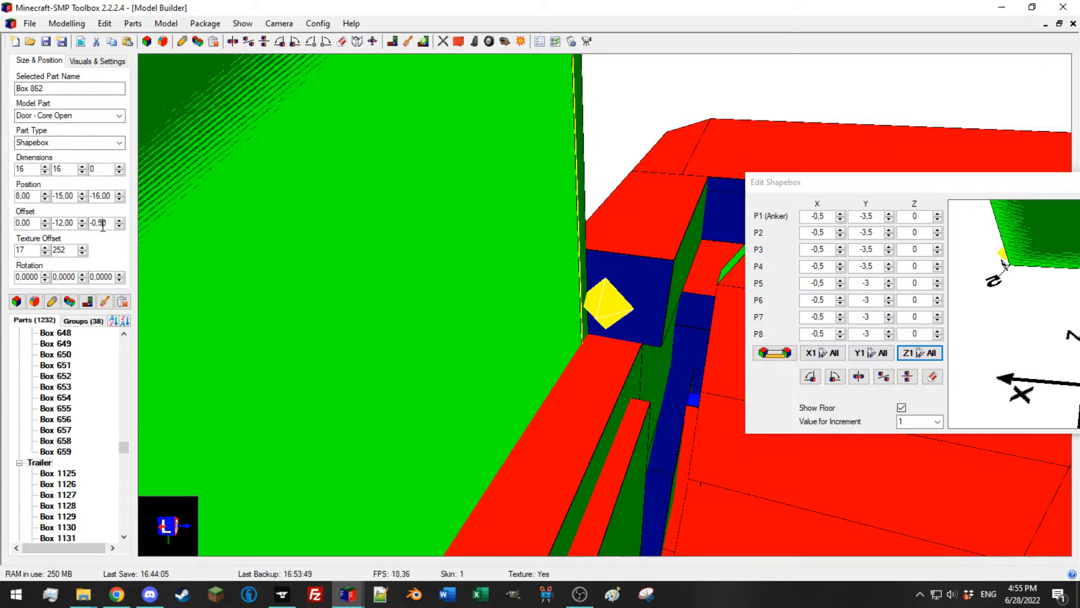
type("-0,52")
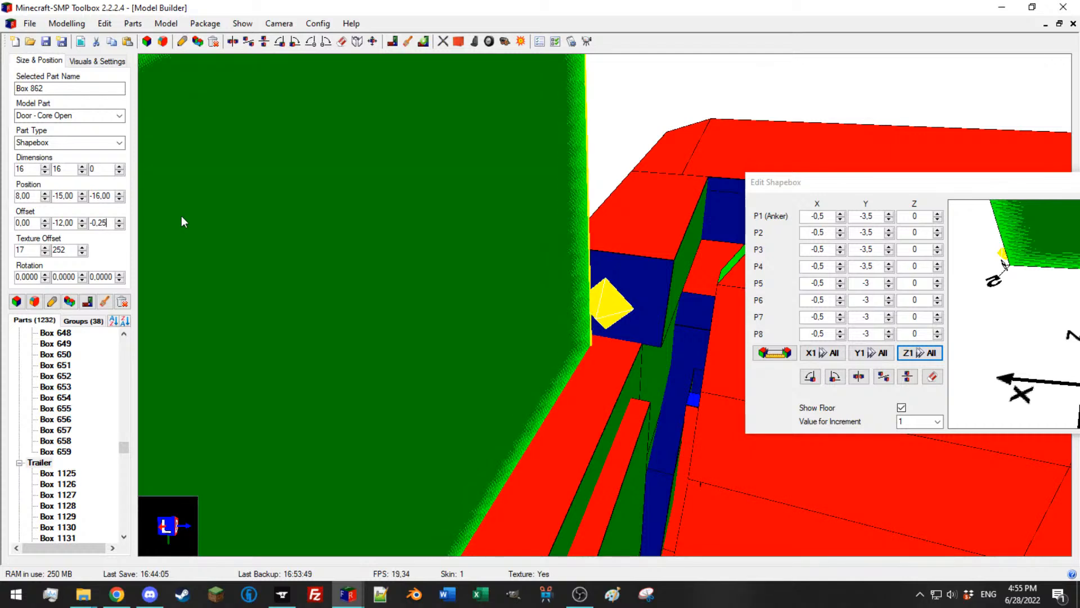
key("Left")
key("BackSpace")
type("7")
scroll(542, 282, "down", 5)
Step: Set the Z offset of the positive-Z rear window pane to 0,75
left_click_drag(542, 282, 524, 308)
scroll(563, 289, "down", 3)
left_click(562, 289)
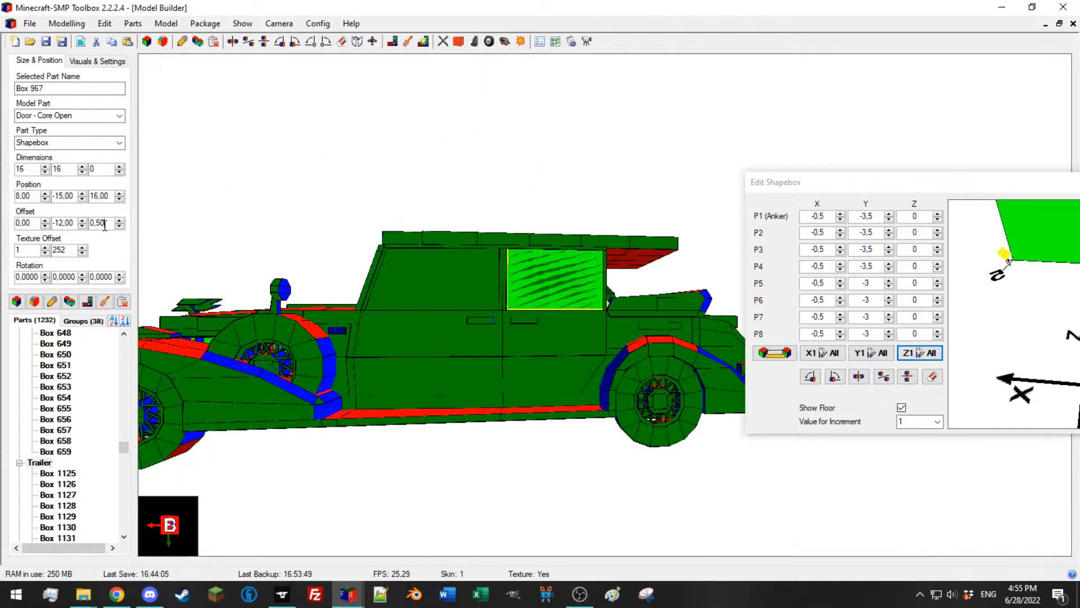
type("2")
scroll(354, 212, "up", 10)
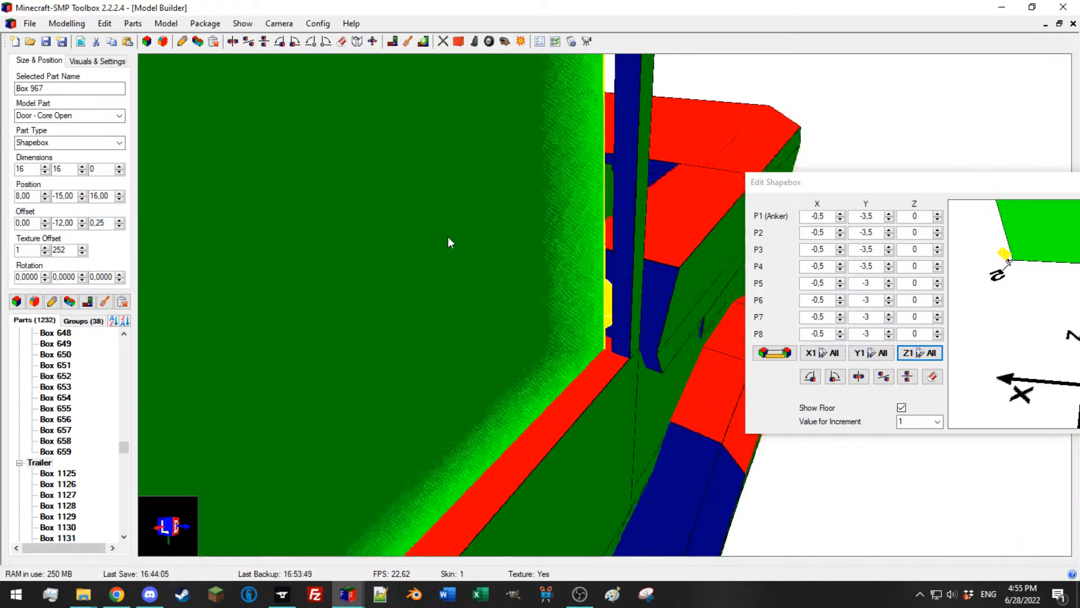
key("BackSpace")
type("7")
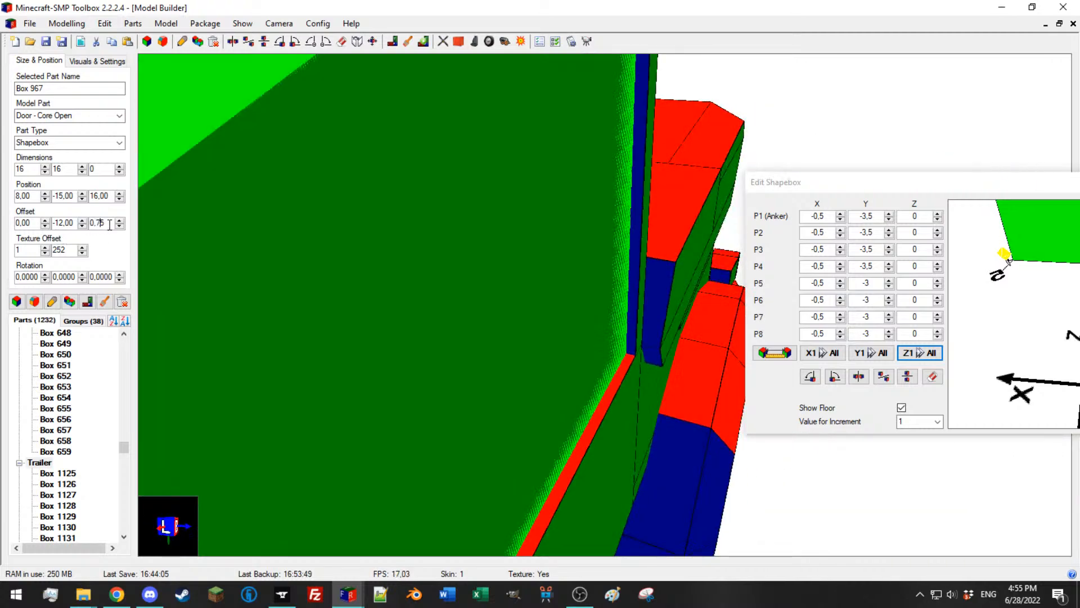
scroll(552, 251, "down", 6)
middle_click_drag(552, 252, 642, 252)
scroll(624, 252, "up", 5)
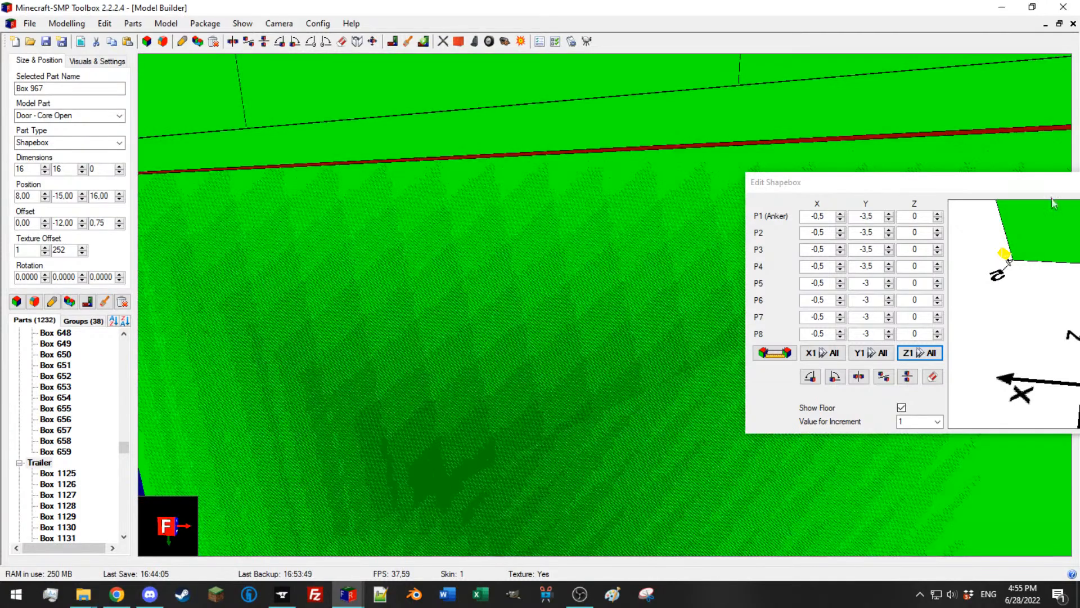
Step: Close the shapebox editor, invert the visibility of all parts to isolate the roof, and select its rear side pillar
scroll(675, 267, "down", 6)
middle_click_drag(419, 276, 538, 264)
left_click(438, 257)
key("ctrl+a")
key("ctrl+h")
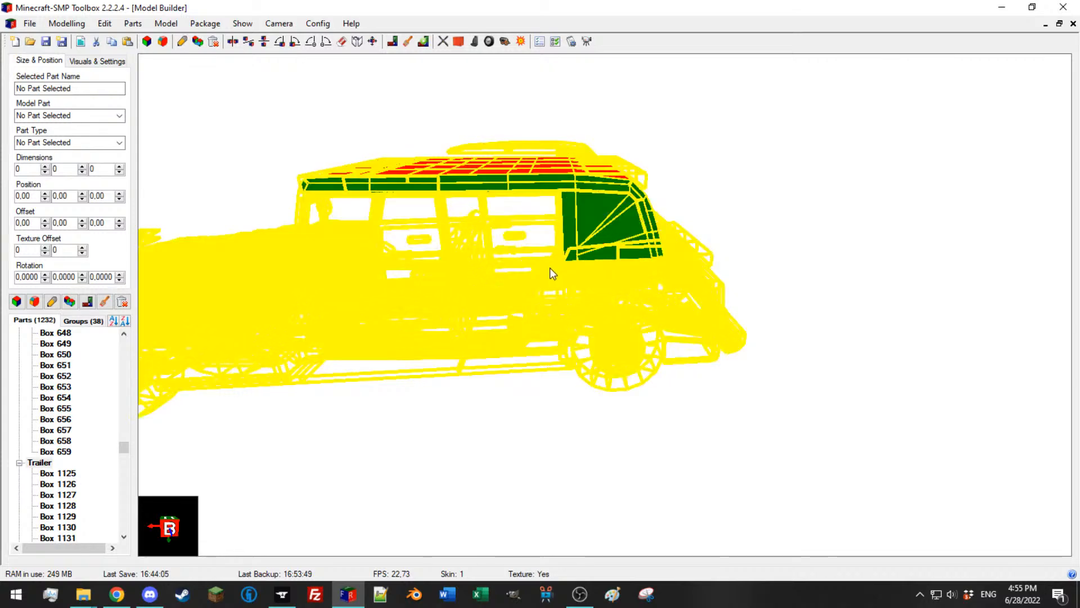
left_click(570, 222)
middle_click_drag(568, 221, 528, 224)
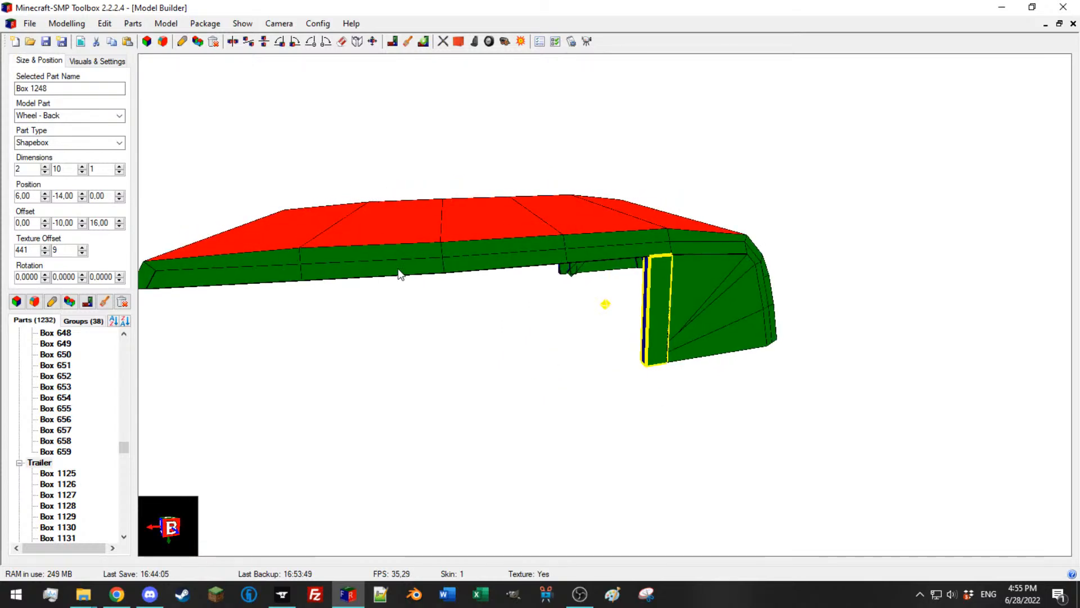
Step: Select all visible roof parts, collapse the groups in the parts tree, and assign the selection to the Wheel - Right Track model part
left_click(104, 23)
left_click(153, 102)
left_click(19, 333)
left_click(19, 343)
left_click(19, 354)
left_click(19, 366)
left_click(19, 376)
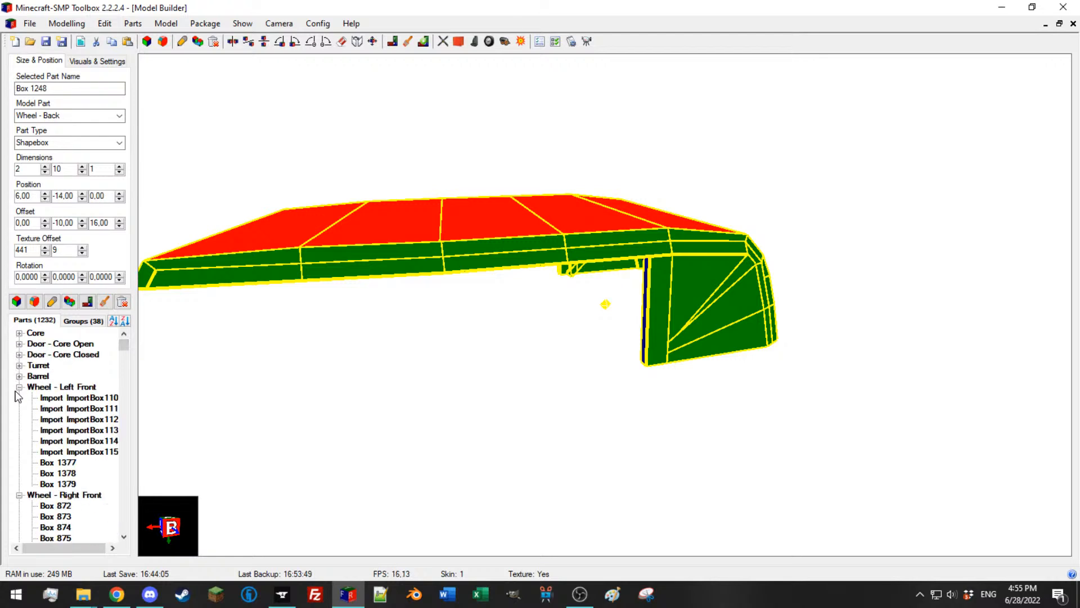
left_click(19, 387)
left_click(19, 397)
left_click(19, 408)
left_click(19, 419)
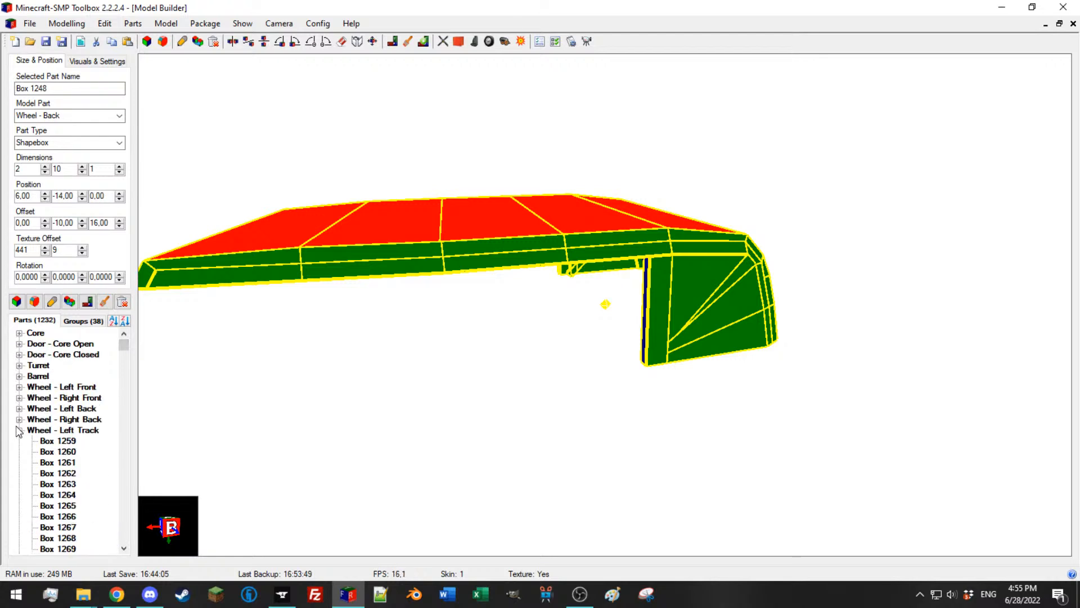
left_click(19, 430)
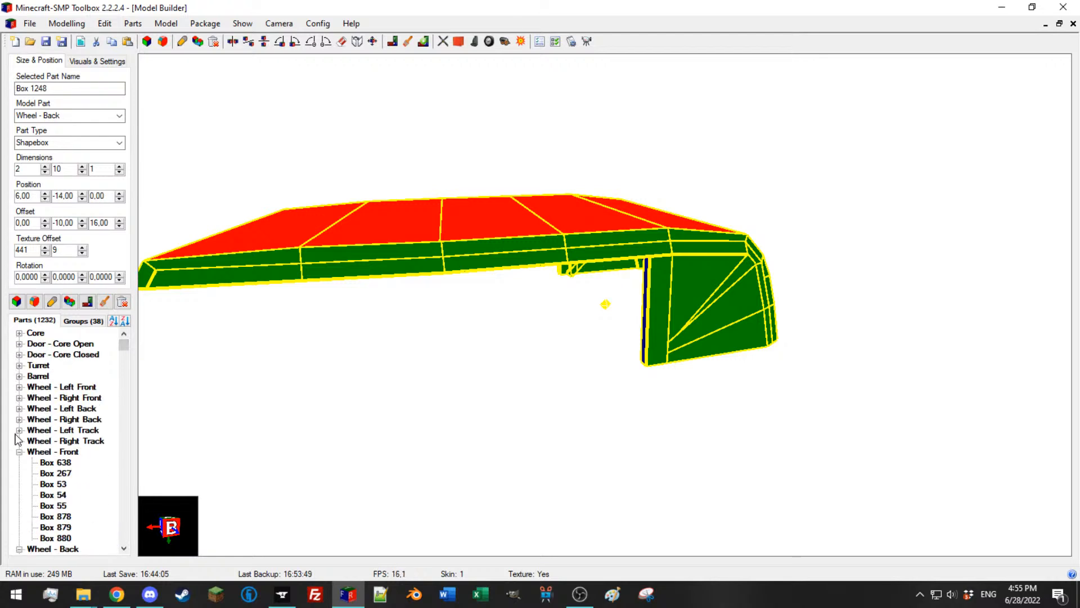
left_click(120, 116)
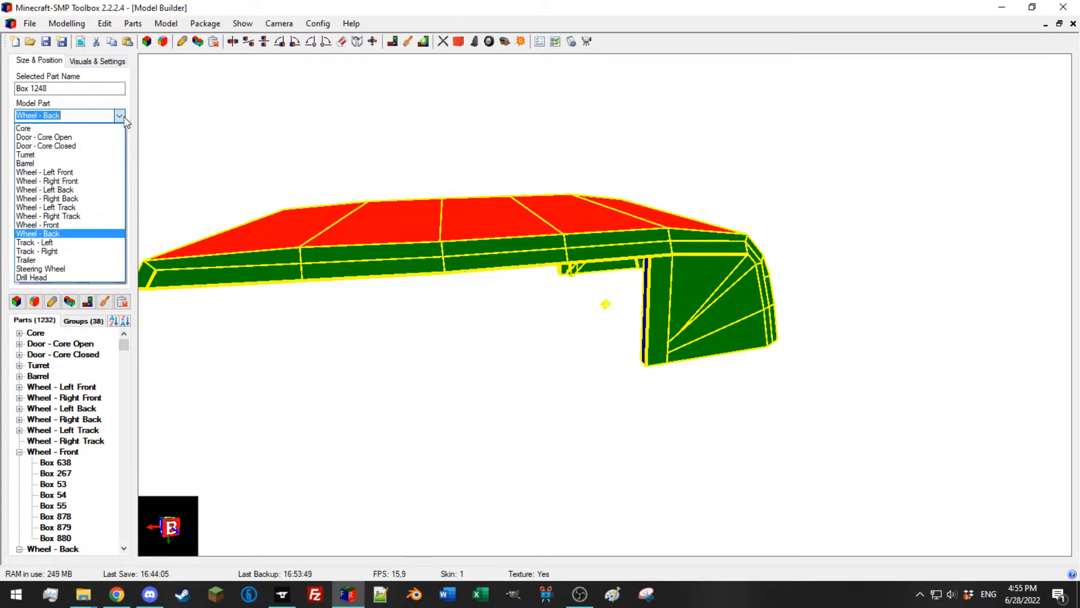
left_click(66, 232)
Step: Select the second and fourth roof segments from the front and raise them by setting the Y position to -32
left_click(341, 265)
left_click(602, 297, "ctrl")
right_click_drag(426, 298, 535, 283)
left_click(571, 348, "ctrl")
left_click(445, 327, "ctrl")
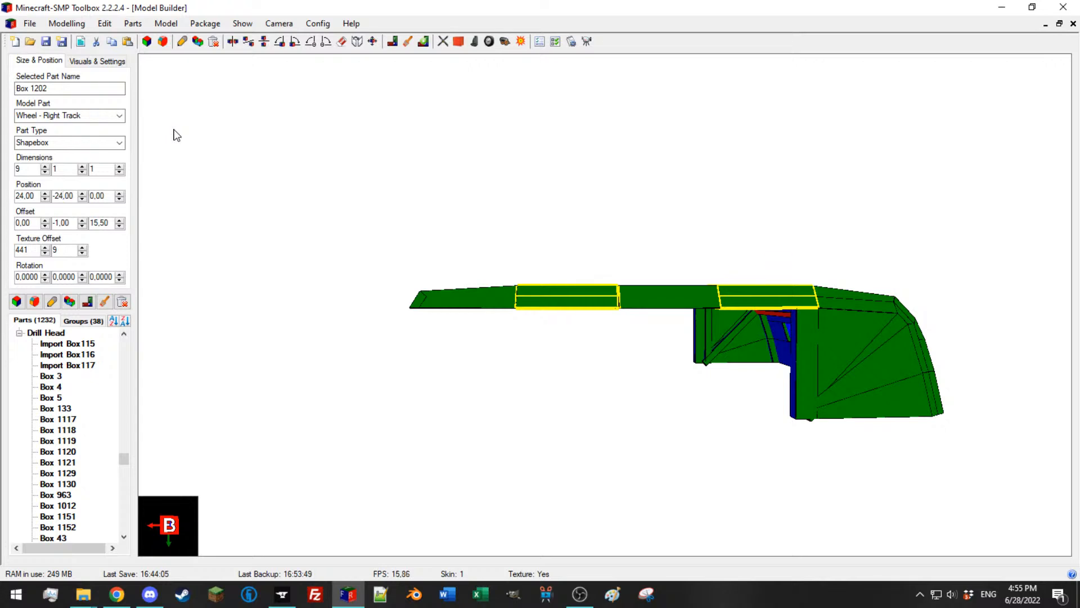
type("2")
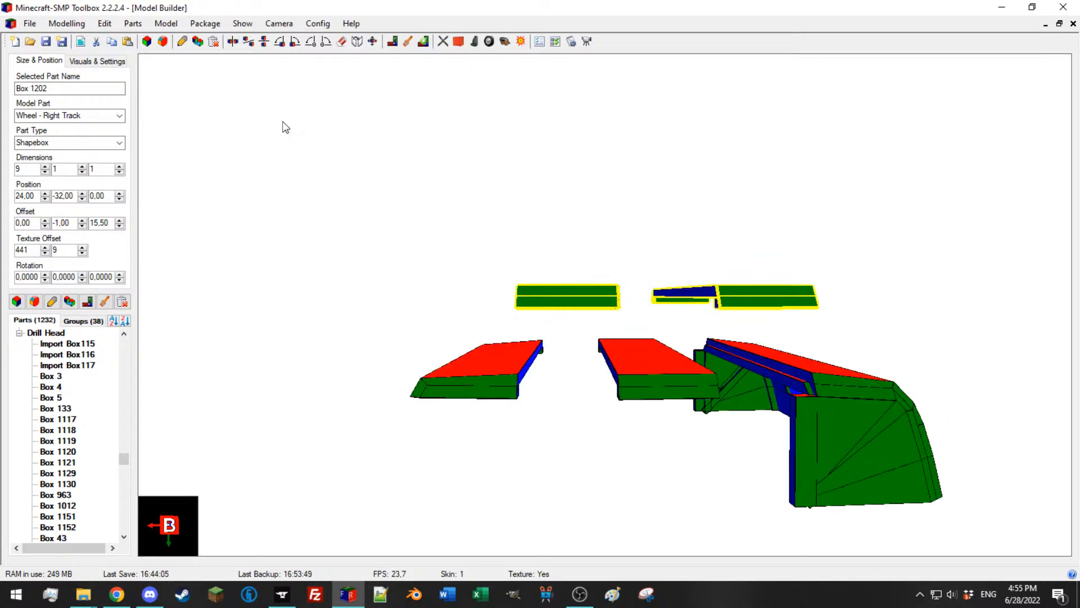
Step: Select the roof section behind the rear pillars with its upper triangular side panels and set its Y position to -38
left_click(810, 417)
right_click_drag(805, 415, 670, 288)
scroll(670, 288, "up", 4)
scroll(638, 294, "down", 3)
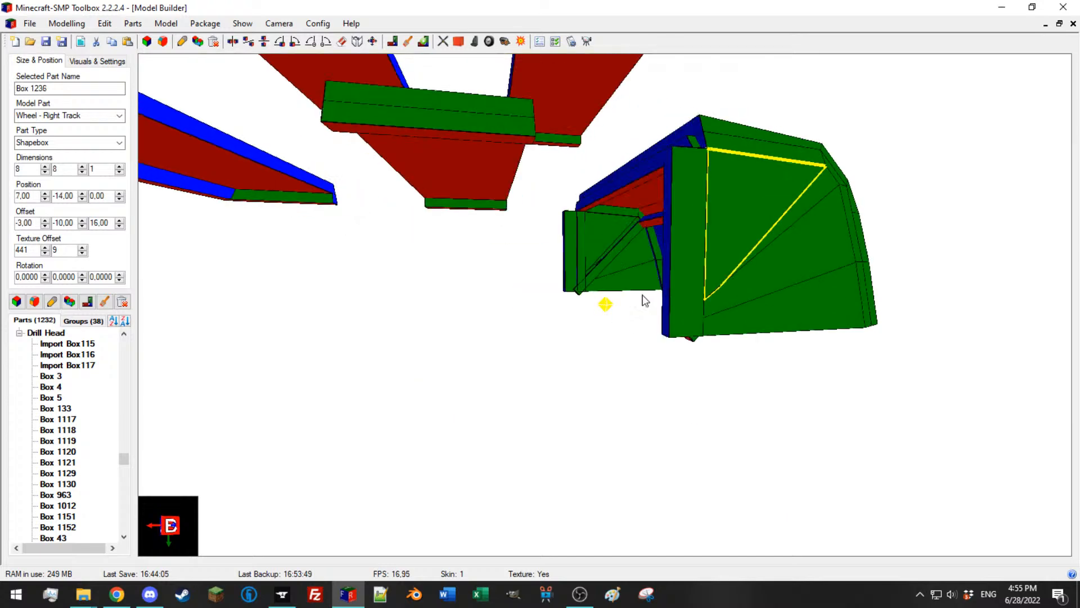
left_click_drag(638, 294, 626, 308)
left_click_drag(652, 238, 477, 330)
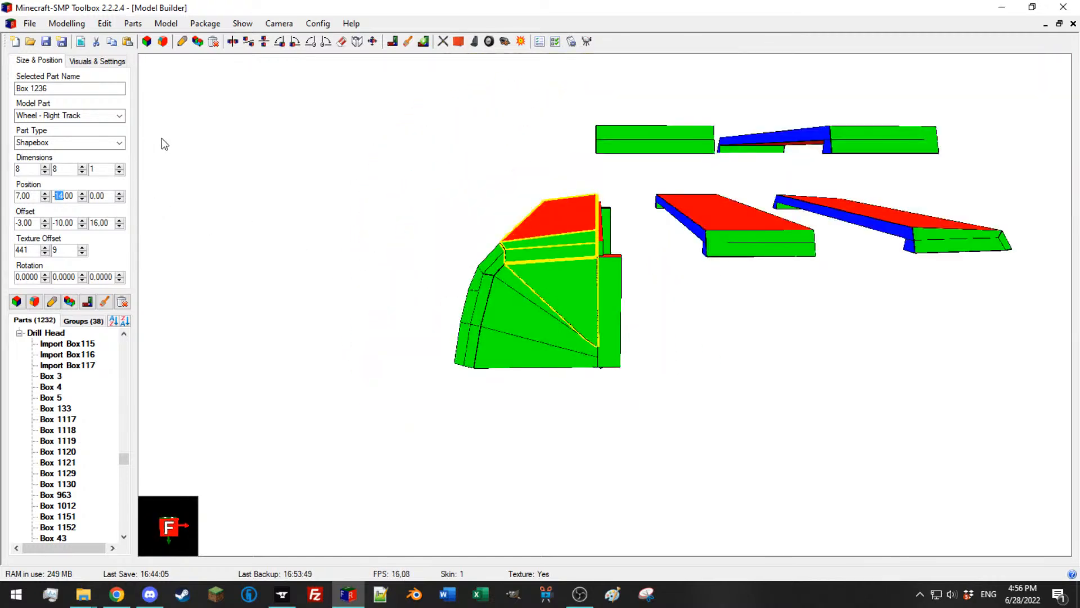
type("30")
key("Return")
left_click_drag(467, 181, 459, 172)
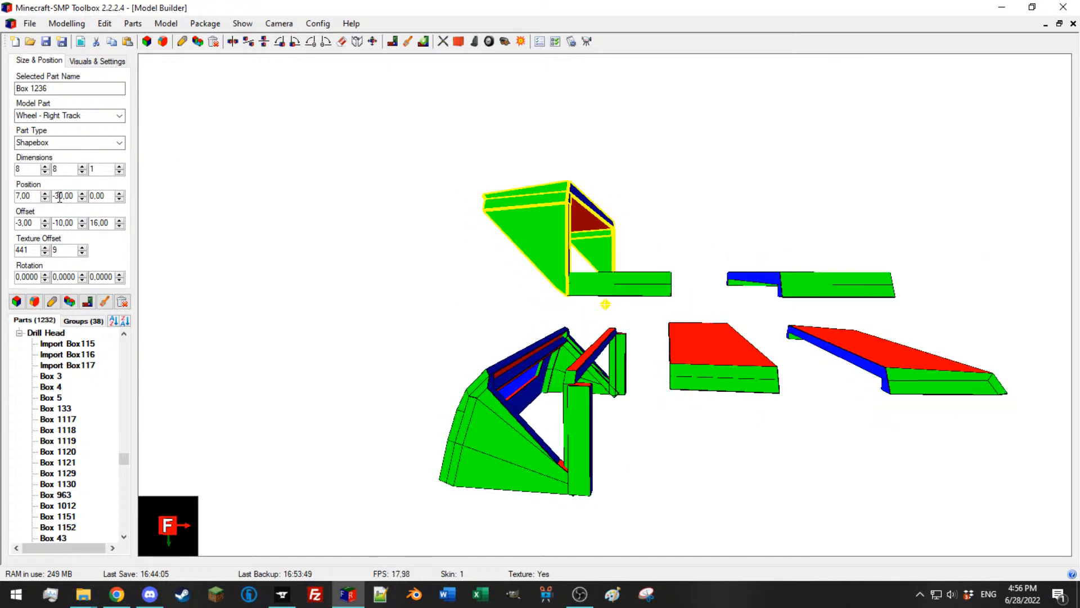
key("BackSpace")
type("8")
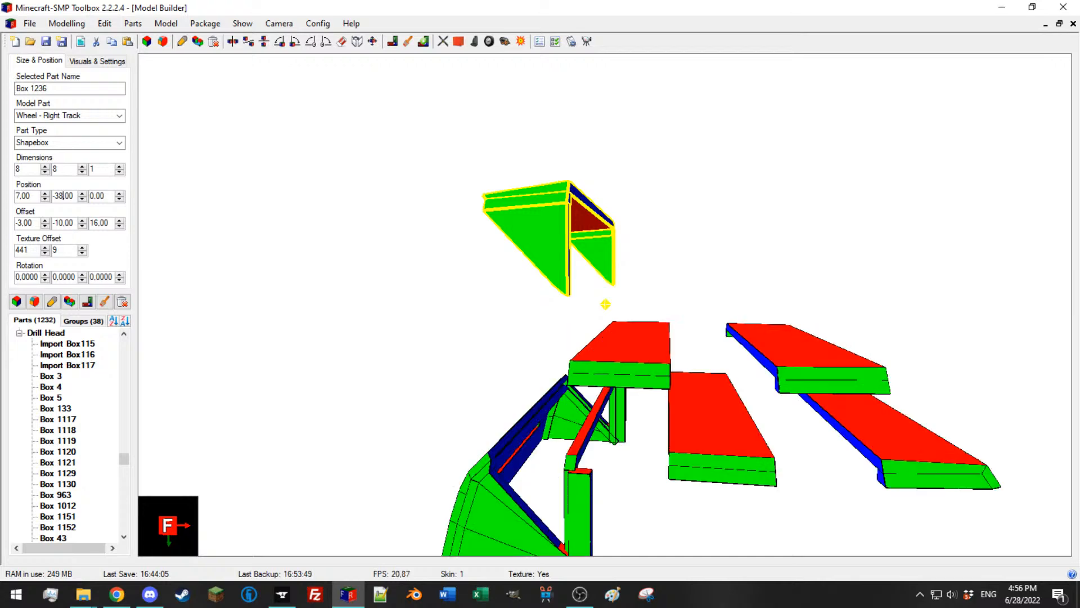
Step: Select all remaining roof parts behind the rear pillars on both sides and shift them backward by setting the X position to -2
left_click(489, 513)
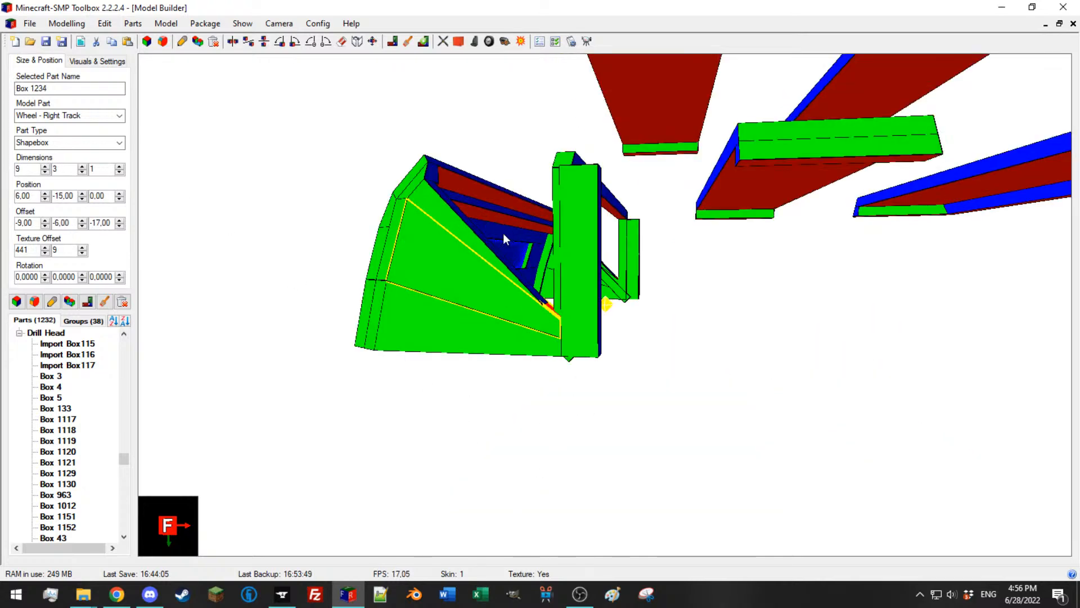
left_click_drag(532, 281, 639, 342)
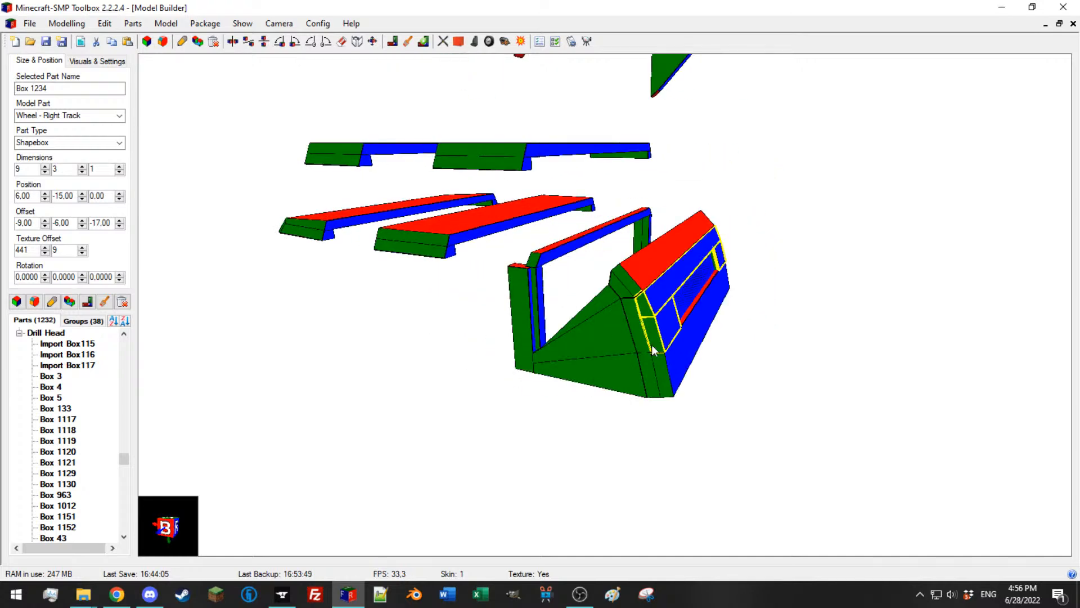
left_click(639, 342, "ctrl")
right_click_drag(637, 335, 612, 337)
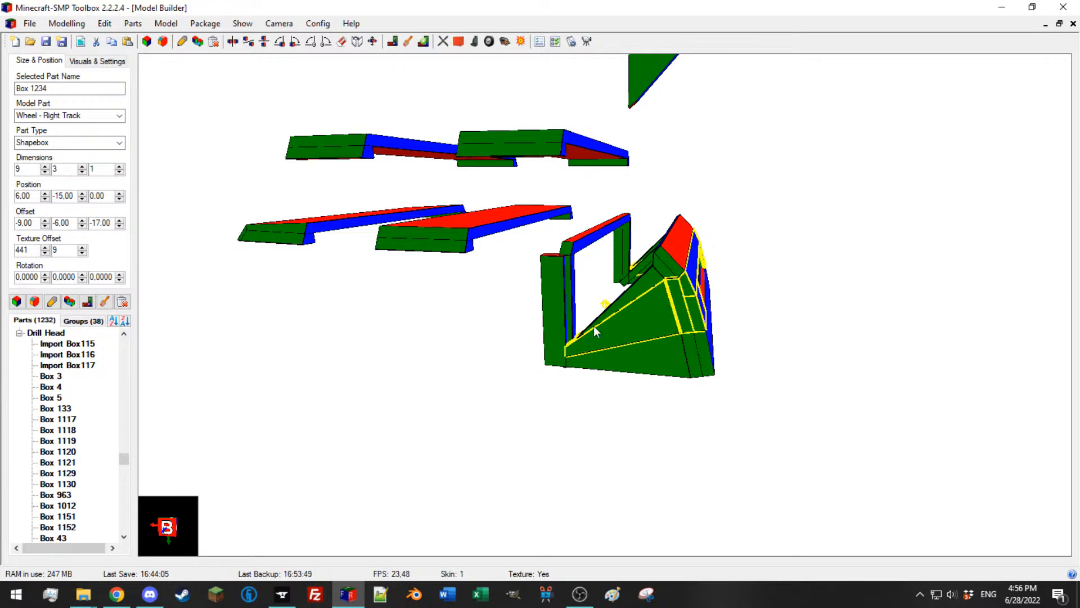
mouse_move(789, 349)
right_mouse_down()
mouse_move(636, 352)
mouse_move(644, 330)
mouse_move(549, 290)
mouse_move(623, 284)
mouse_move(647, 315)
right_mouse_up()
right_click_drag(707, 339, 789, 270)
scroll(717, 295, "up", 3)
left_click(830, 331, "ctrl")
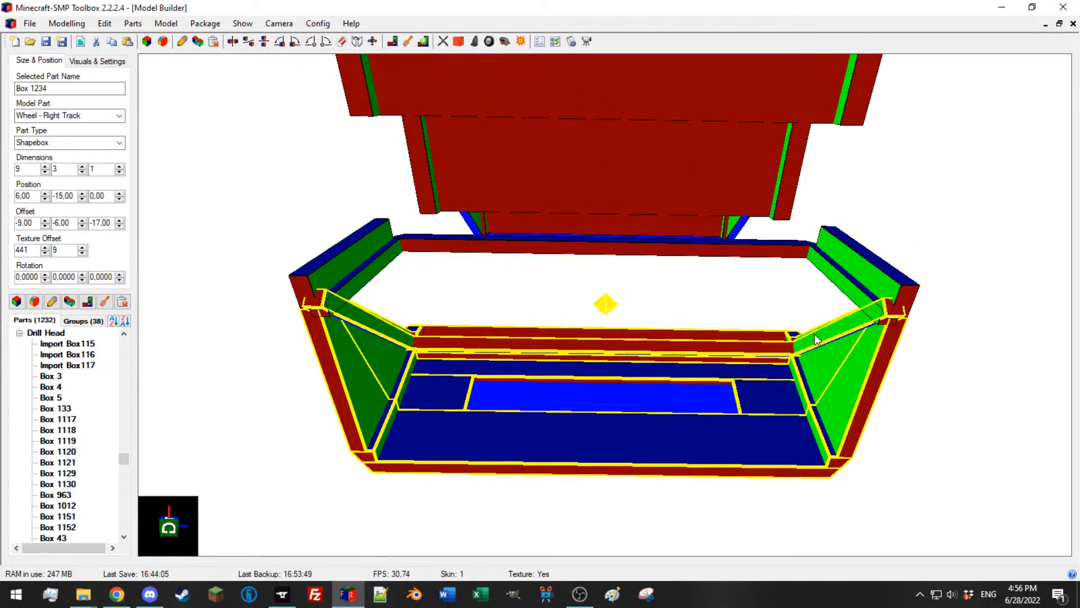
right_click_drag(789, 362, 590, 375)
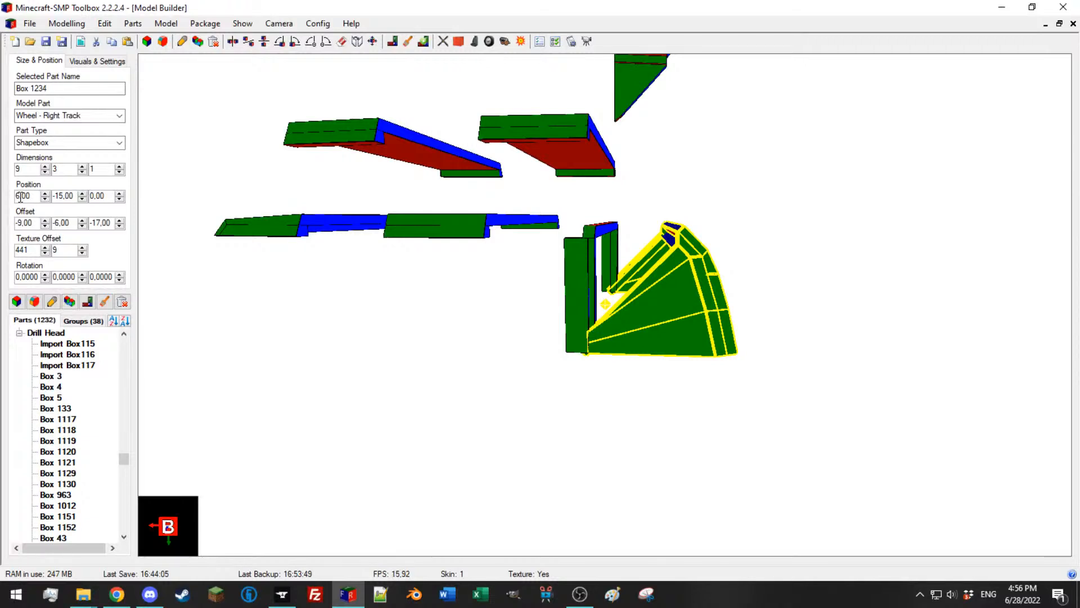
scroll(24, 192, "down", 1)
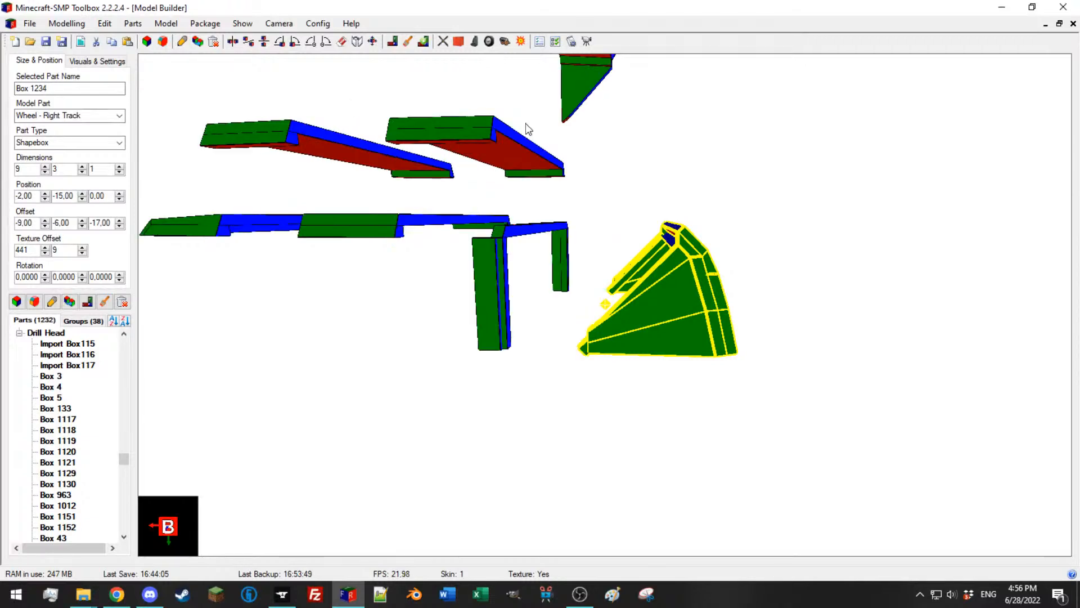
Step: Select the rear window section with the side and back panels below it and set its X position to -10
right_click_drag(679, 284, 556, 321)
left_click(681, 344)
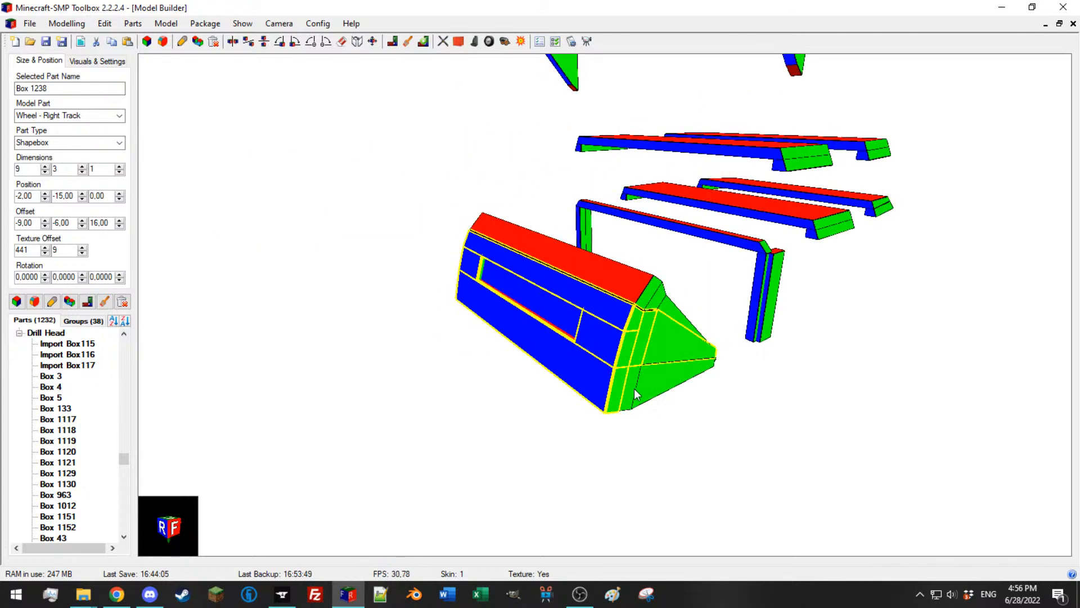
right_click_drag(556, 310, 541, 306)
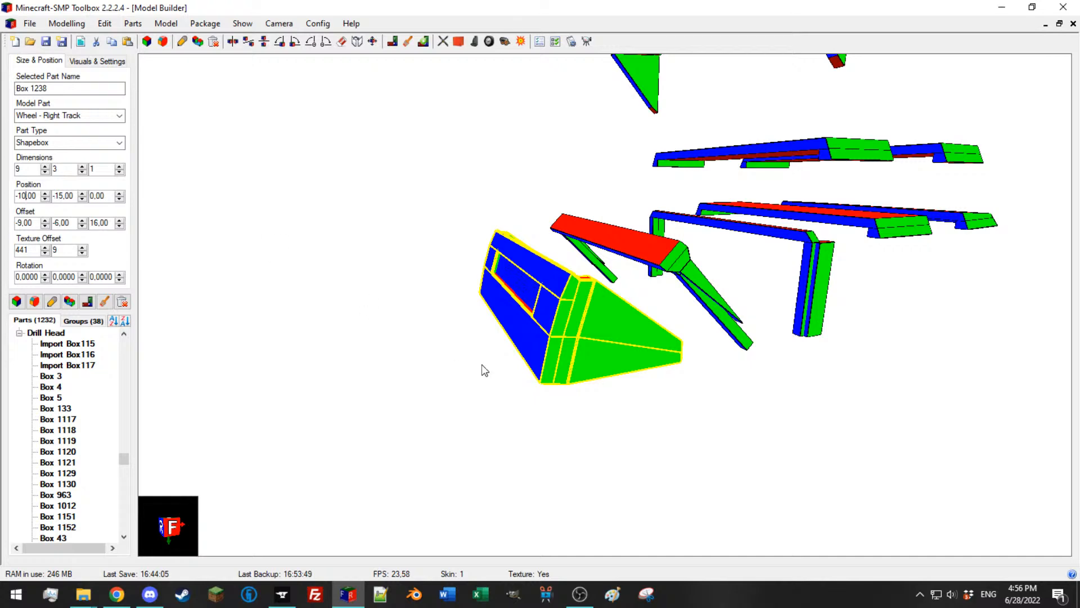
Step: Select the lowest back panel with its adjoining lower side panels and set its X position to -17
left_click(575, 354)
right_click_drag(551, 340, 674, 347)
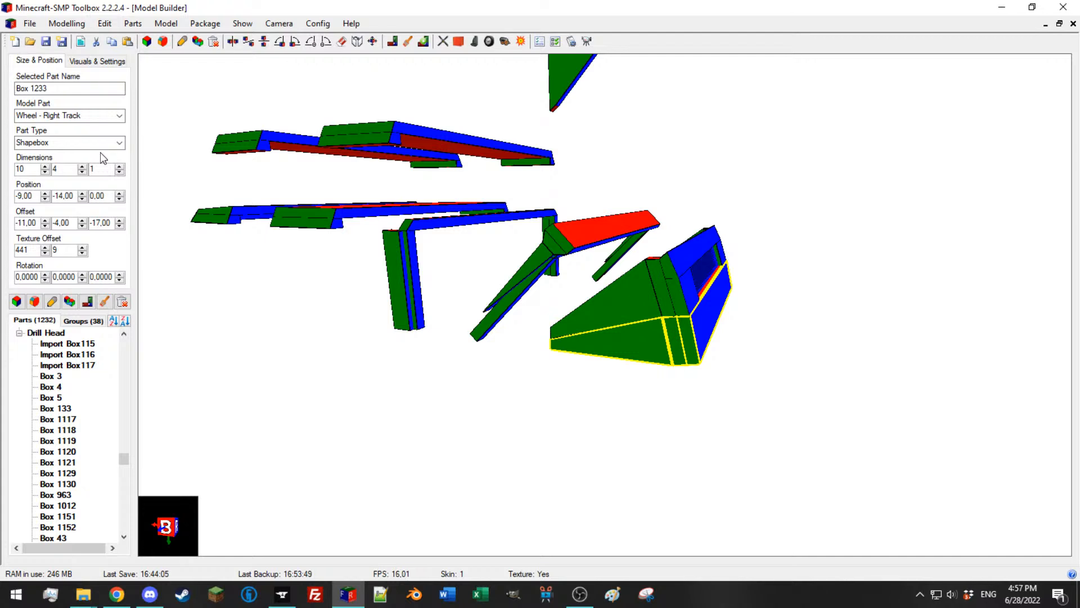
type("7")
middle_click_drag(361, 180, 375, 175)
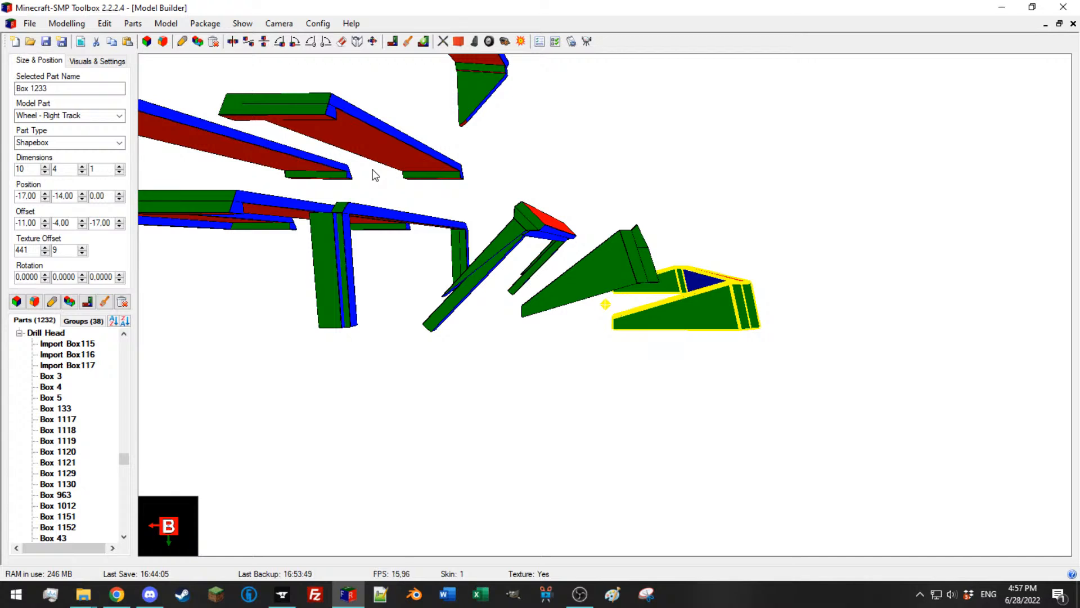
Step: Show all model parts again and look over the complete car with the spread roof pieces
scroll(386, 107, "down", 4)
left_click(705, 244)
middle_click_drag(485, 196, 454, 166)
scroll(453, 166, "down", 3)
left_click(134, 27)
middle_click_drag(772, 219, 697, 214)
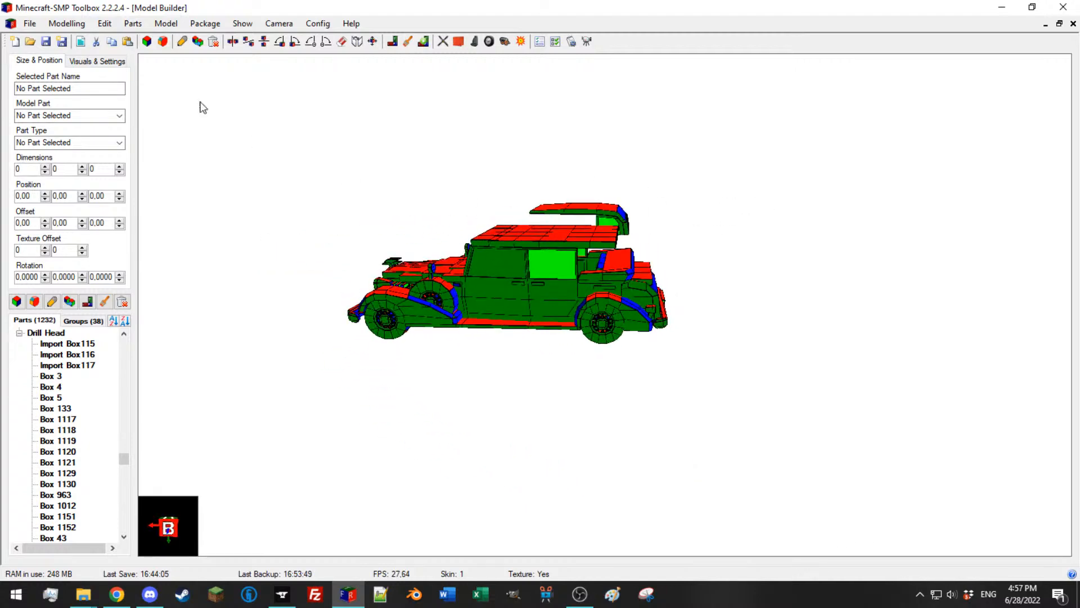
middle_click_drag(450, 206, 440, 204)
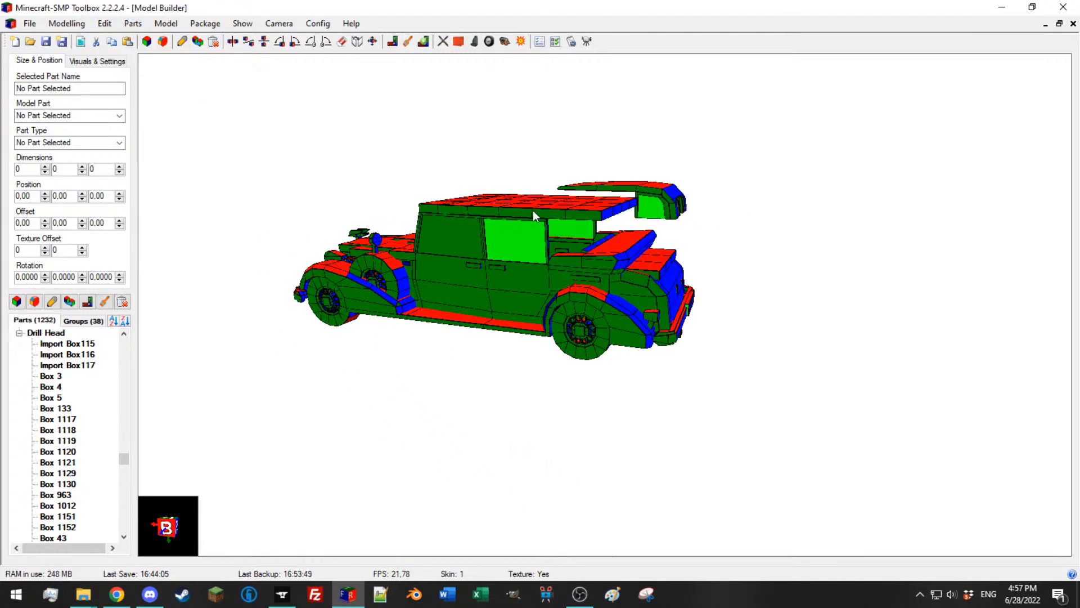
Step: Isolate the spread roof pieces from the rest of the car again and save the model
middle_click_drag(367, 183, 141, 78)
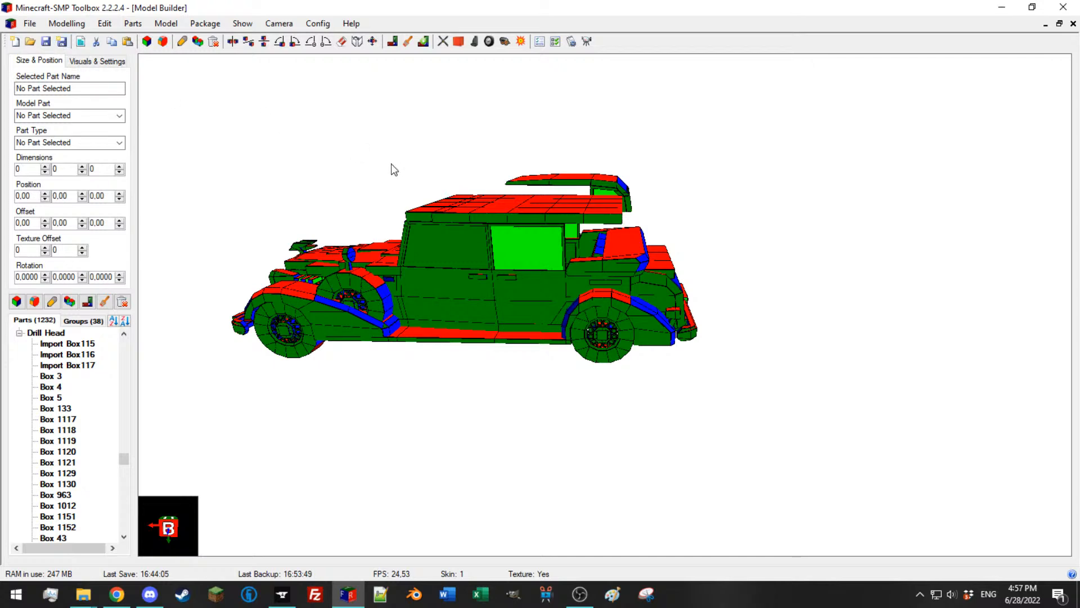
middle_click_drag(391, 163, 399, 166)
key("ctrl+a")
left_click(362, 156)
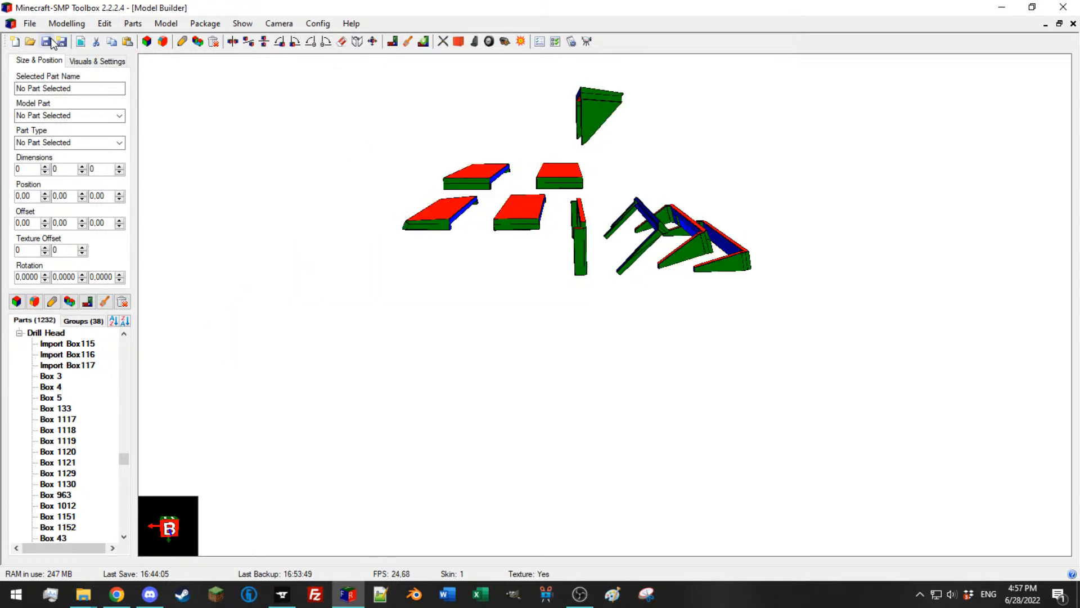
Step: Start importing a texture from file, switch to File Explorer and copy the path of the CD-112-LTC Diplomat folder
left_click(28, 24)
mouse_move(54, 163)
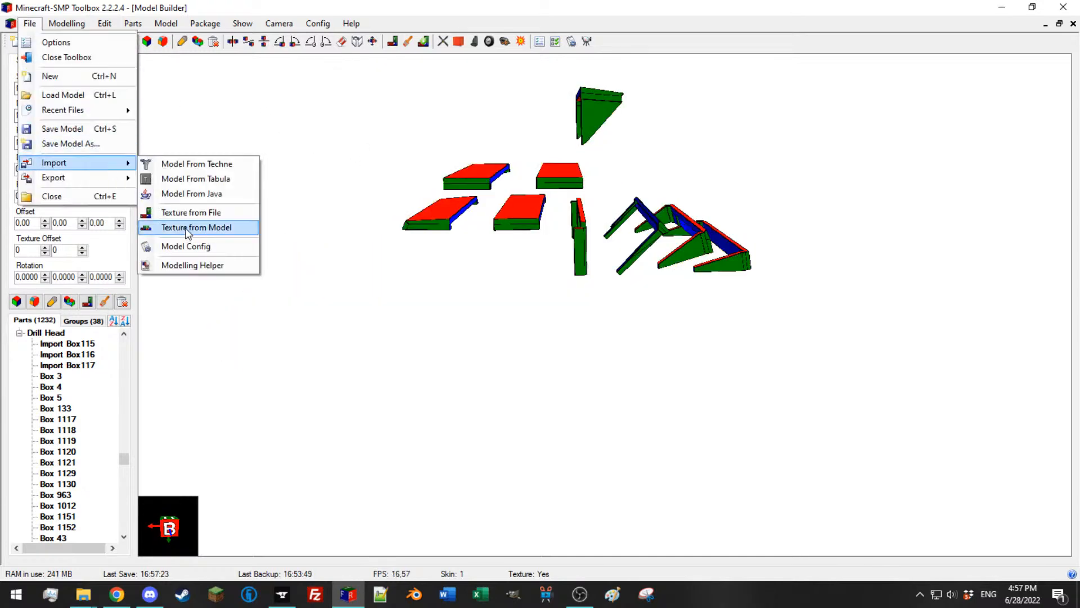
left_click(190, 212)
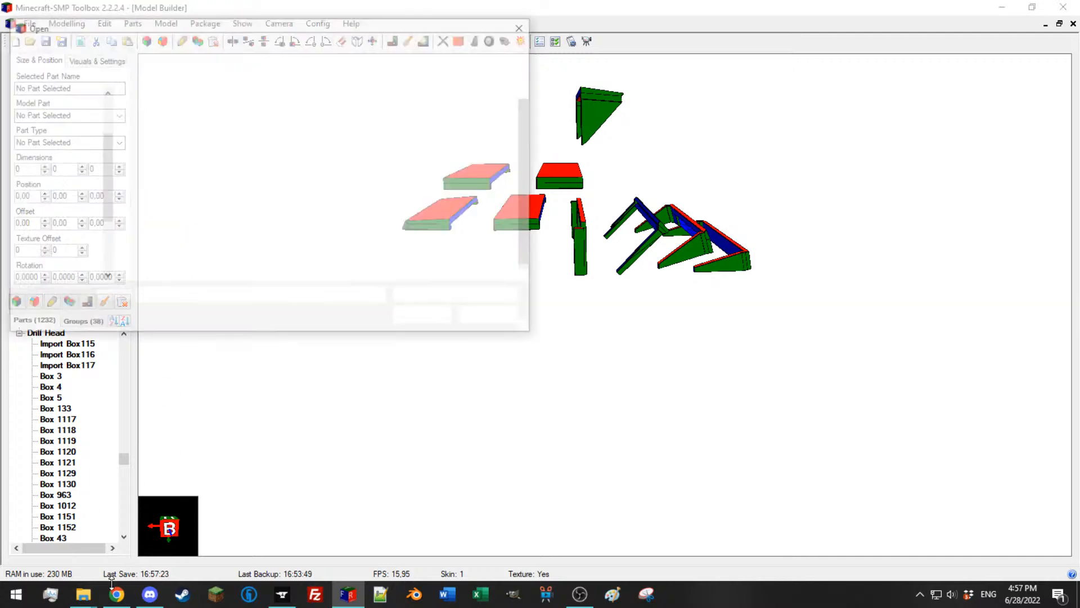
left_click(85, 595)
left_click(53, 538)
left_click(340, 113)
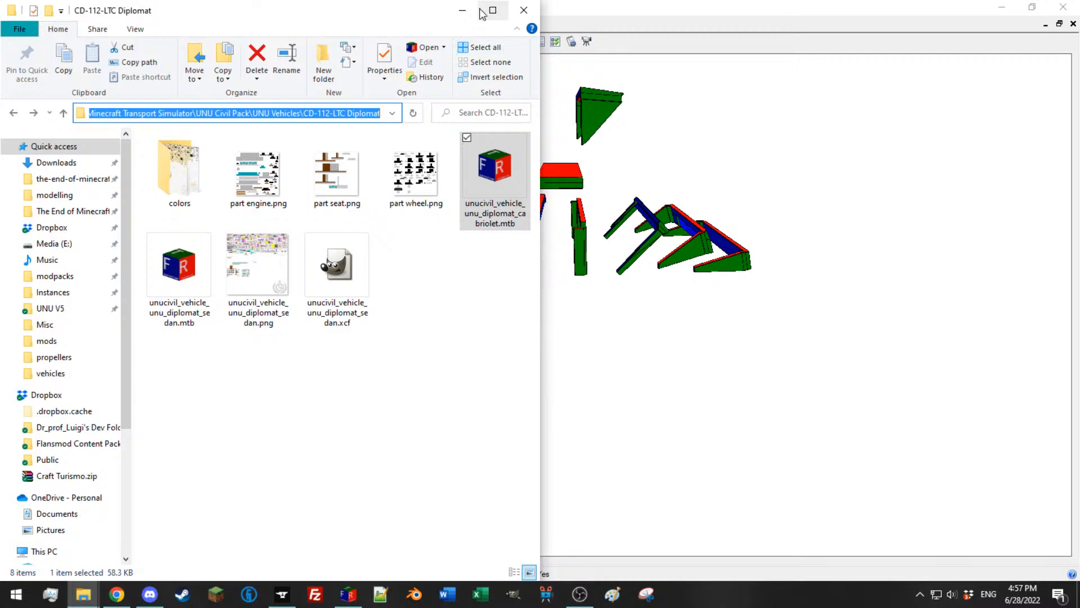
Step: Go to the copied folder path in the open dialog and import the texture unucivil_vehicle_unu_diplomat_sedan.png
left_click(462, 10)
left_click(284, 50)
key("ctrl+v")
key("Return")
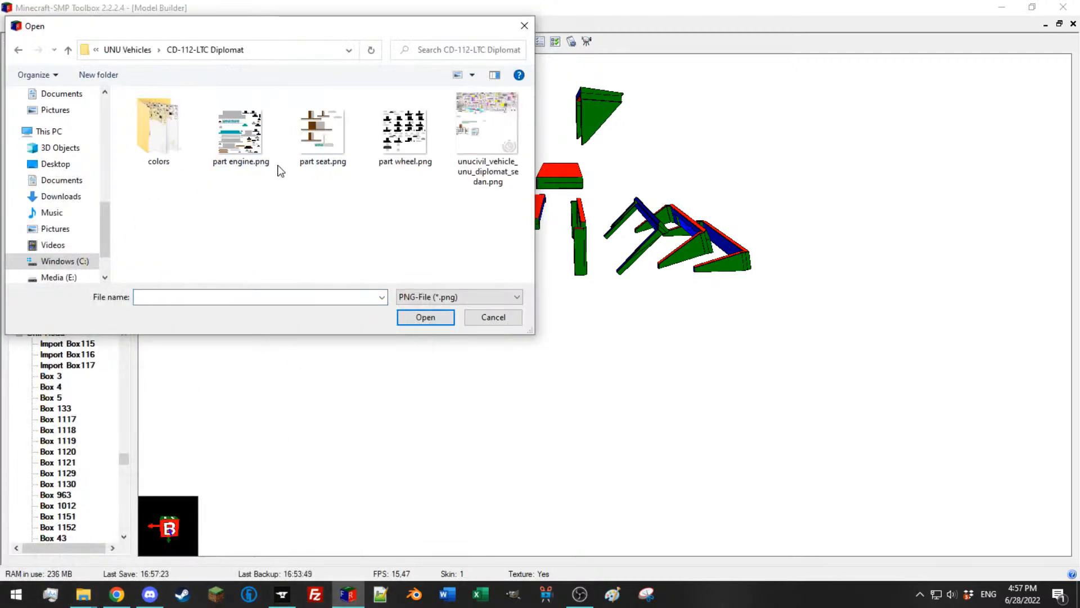
left_click(466, 147)
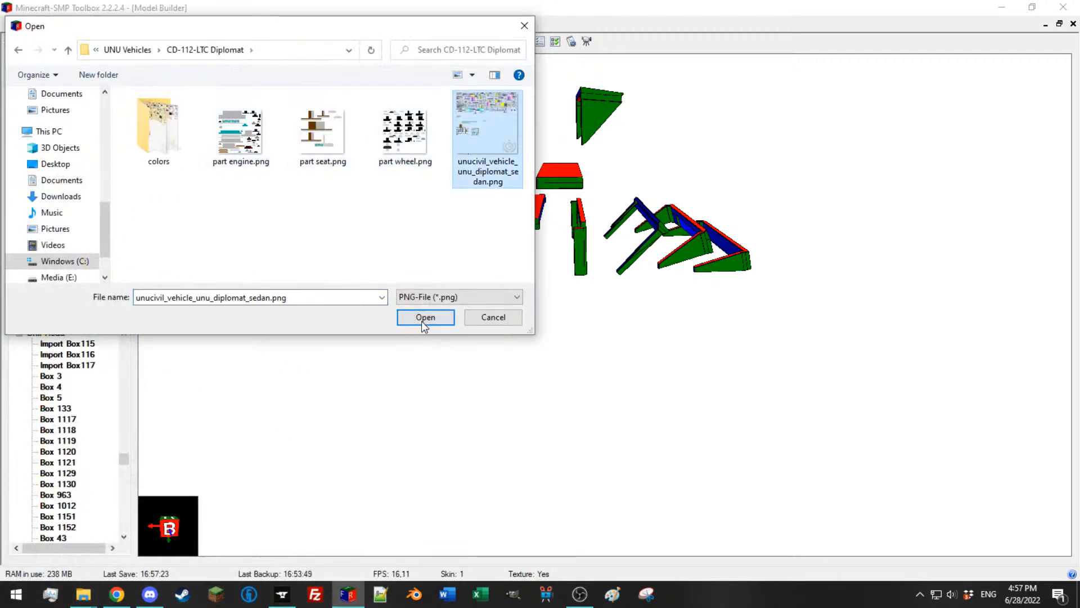
left_click(424, 324)
Step: Bring the complete car back into view with the imported texture
left_click_drag(493, 270, 569, 257)
key("ctrl+a")
key("ctrl+h")
key("Escape")
scroll(568, 261, "up", 3)
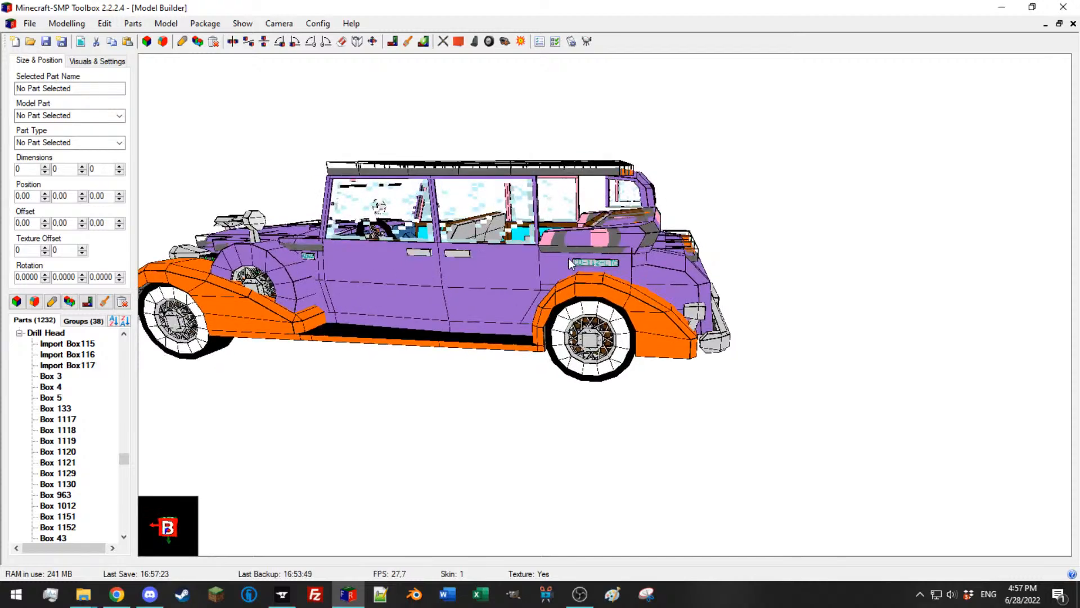
left_click_drag(319, 181, 329, 192)
Step: Make all parts of the Trailer model part invisible
scroll(54, 366, "up", 7)
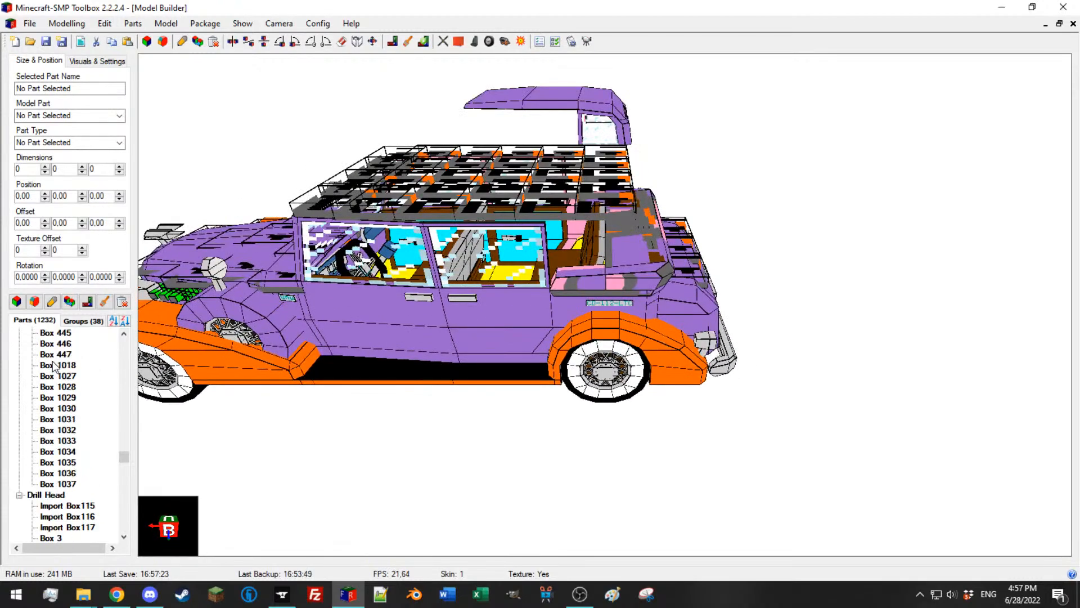
scroll(43, 388, "up", 10)
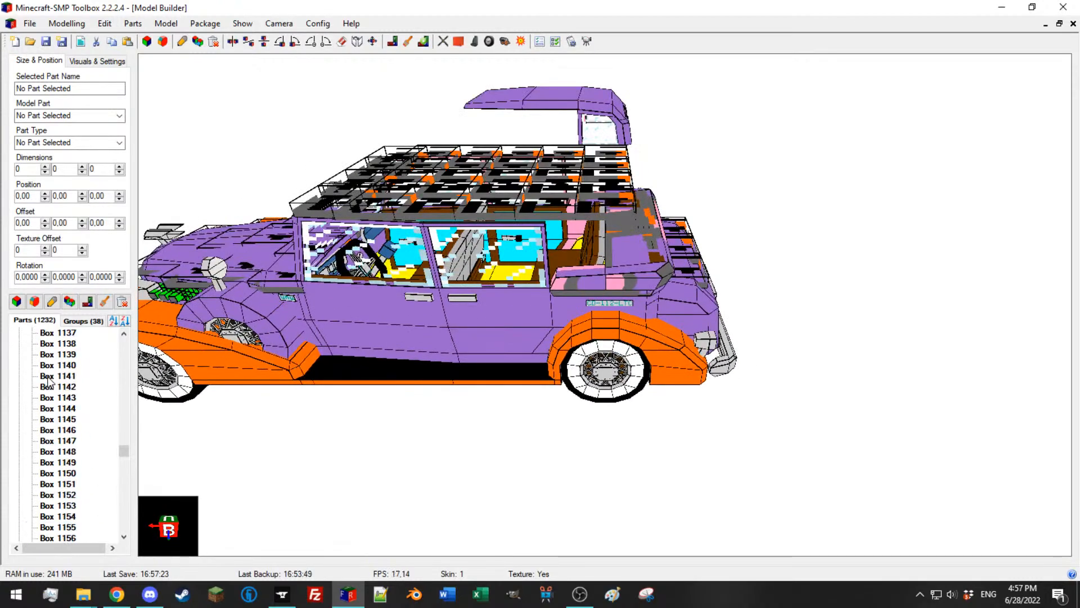
left_click(40, 485)
right_click(41, 485)
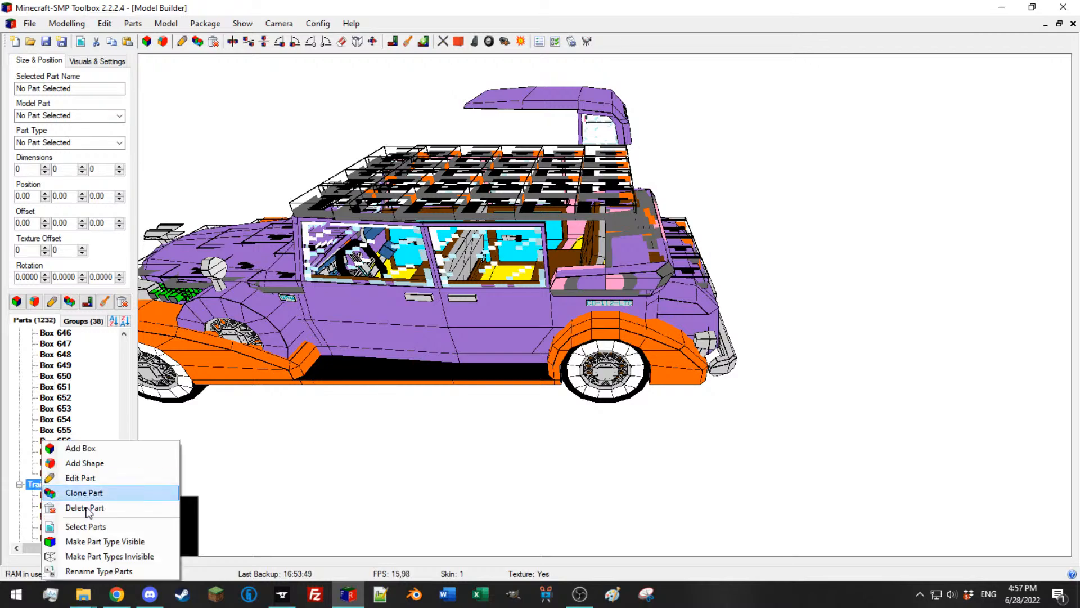
left_click(129, 555)
Step: Open the Texture Painter with light grey (204, 204, 204) and fill faces of the left front door's window frame
left_click(403, 226)
scroll(410, 258, "up", 5)
middle_click_drag(411, 259, 444, 424)
left_click(104, 302)
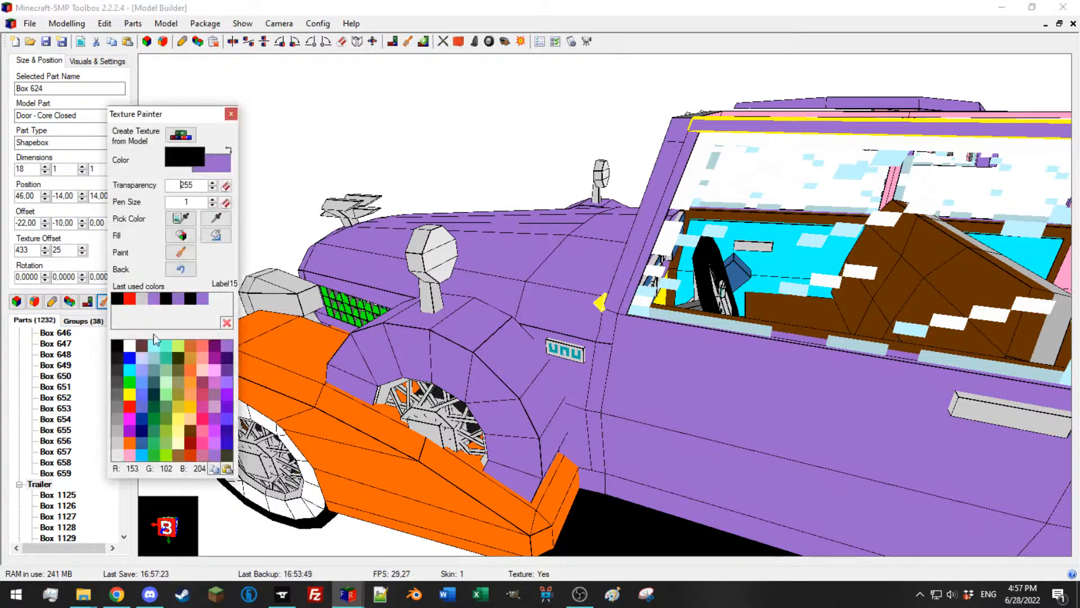
left_click(216, 235)
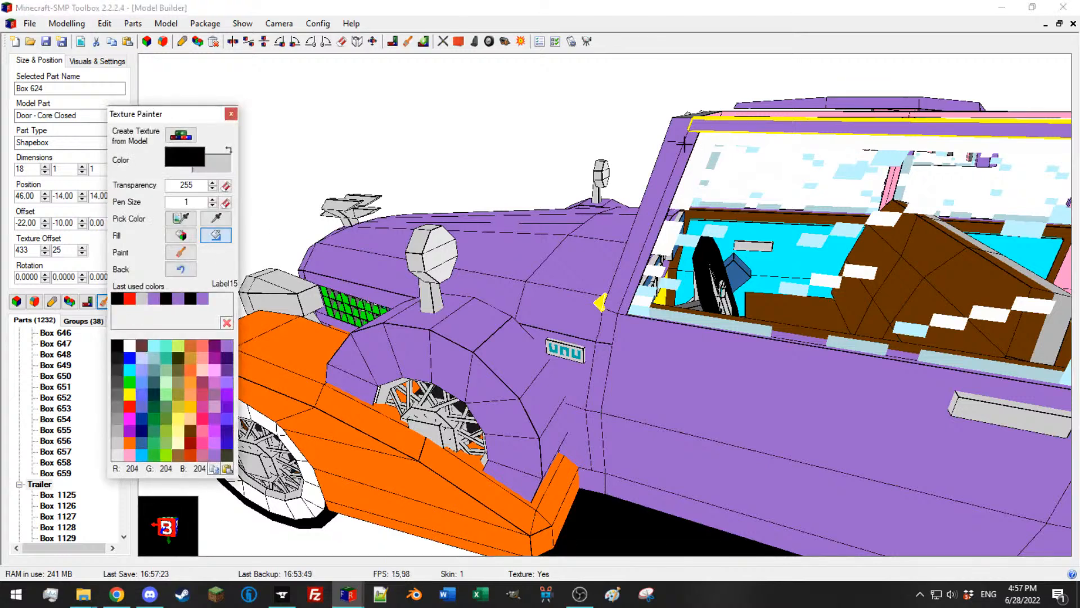
right_click(683, 145)
right_click(701, 127)
scroll(821, 156, "down", 3)
middle_click_drag(821, 156, 834, 175)
Step: Fill the remaining purple window frame faces on the left doors with light grey
right_click(924, 233)
right_click(915, 248)
scroll(907, 261, "down", 2)
right_click(788, 274)
right_click(1031, 312)
Step: Fill the window frame faces of the right doors, including the corner next to the windshield, with light grey
middle_click_drag(1031, 312, 936, 303)
right_click(327, 196)
right_click(738, 123)
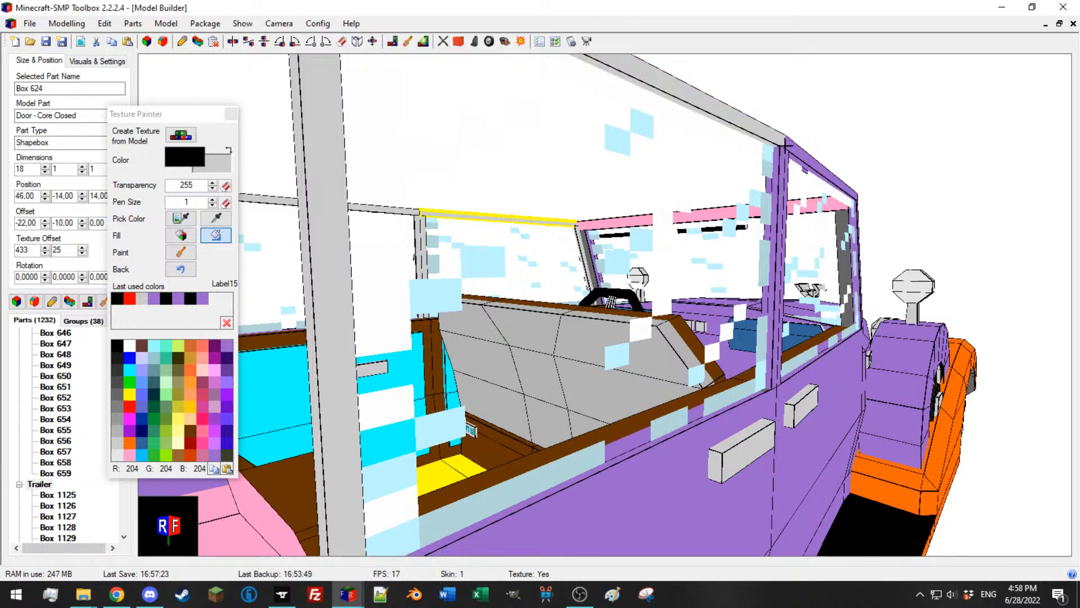
right_click(782, 144)
right_click(781, 154)
right_click(786, 155)
middle_click_drag(912, 218, 861, 223)
right_click(541, 304)
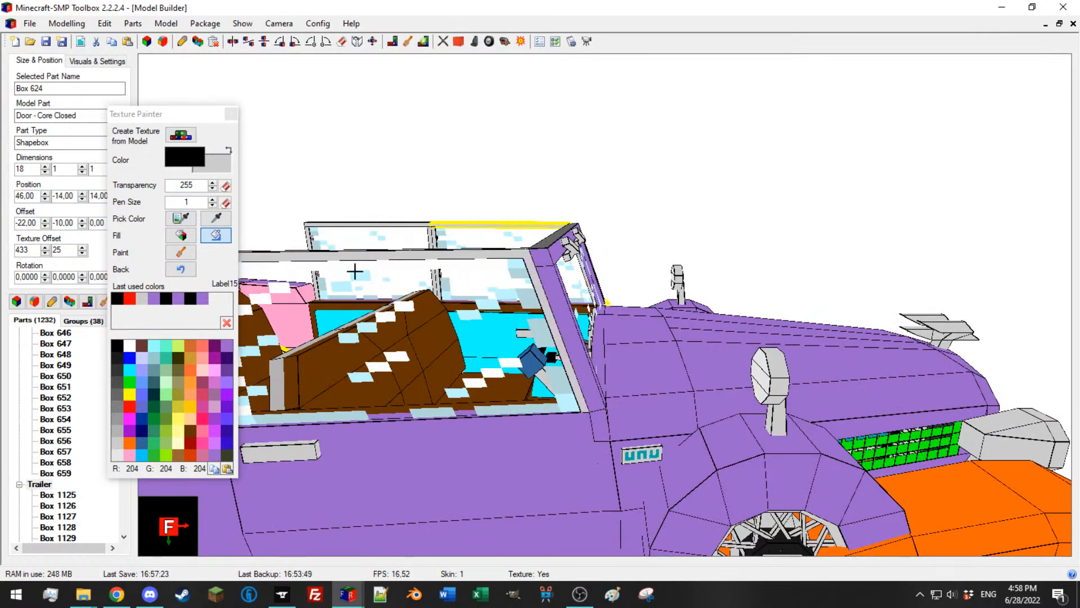
Step: Pick the body purple (153, 102, 204) and fill the pink and dark grey windshield frame parts with it
left_click(179, 235)
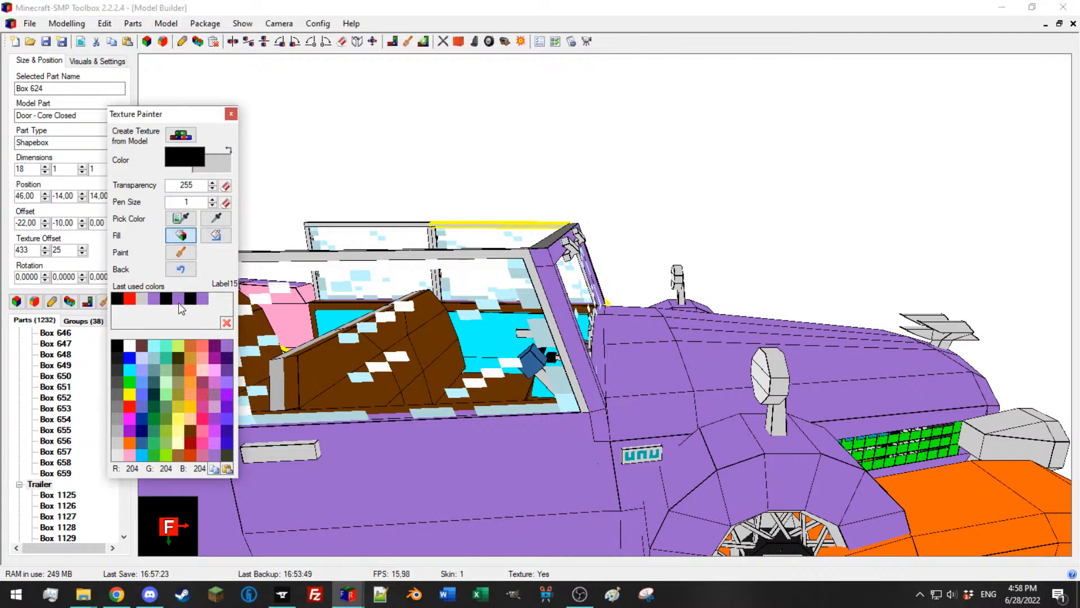
left_click(218, 221)
right_click(435, 303)
left_click(189, 236)
middle_click_drag(322, 293, 439, 354)
scroll(616, 239, "up", 5)
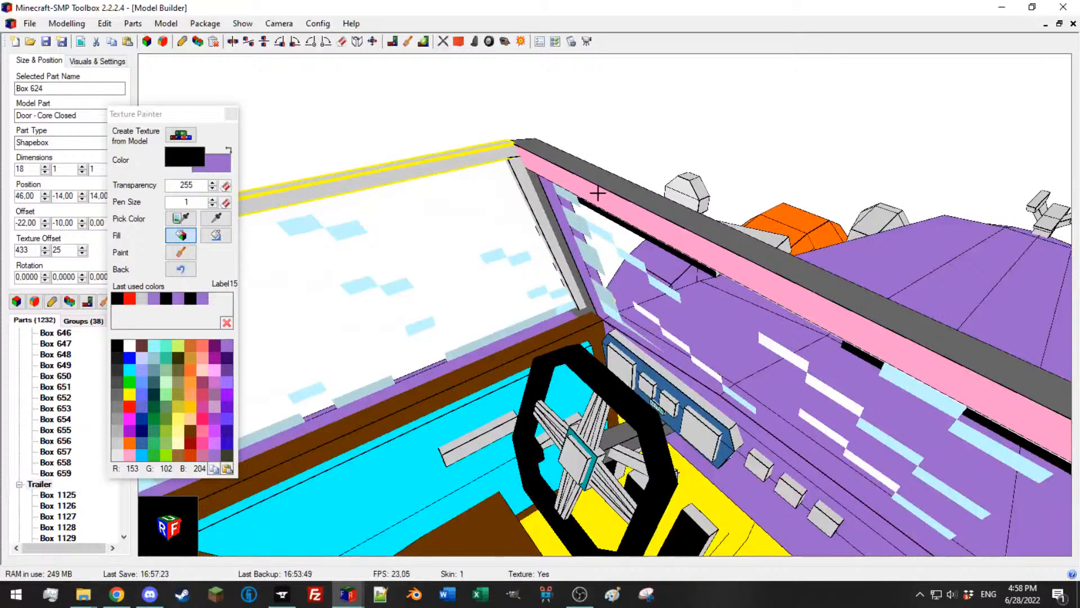
right_click(597, 191)
right_click(597, 179)
middle_click_drag(596, 179, 814, 288)
right_click(555, 176)
Step: Touch up the lower ends of the door window posts inside the car in purple with Paint, and close the painter
scroll(555, 177, "down", 4)
mouse_move(978, 302)
middle_mouse_down()
mouse_move(873, 297)
mouse_move(928, 287)
mouse_move(870, 305)
mouse_move(871, 292)
middle_mouse_up()
scroll(514, 312, "up", 3)
middle_click_drag(513, 311, 554, 305)
left_click(181, 252)
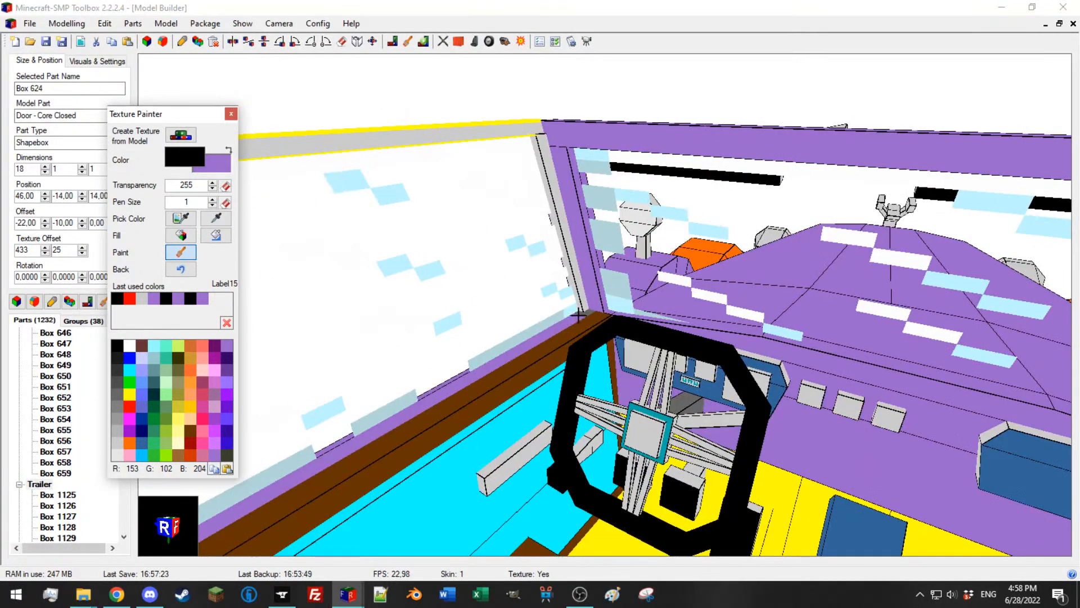
scroll(393, 412, "down", 3)
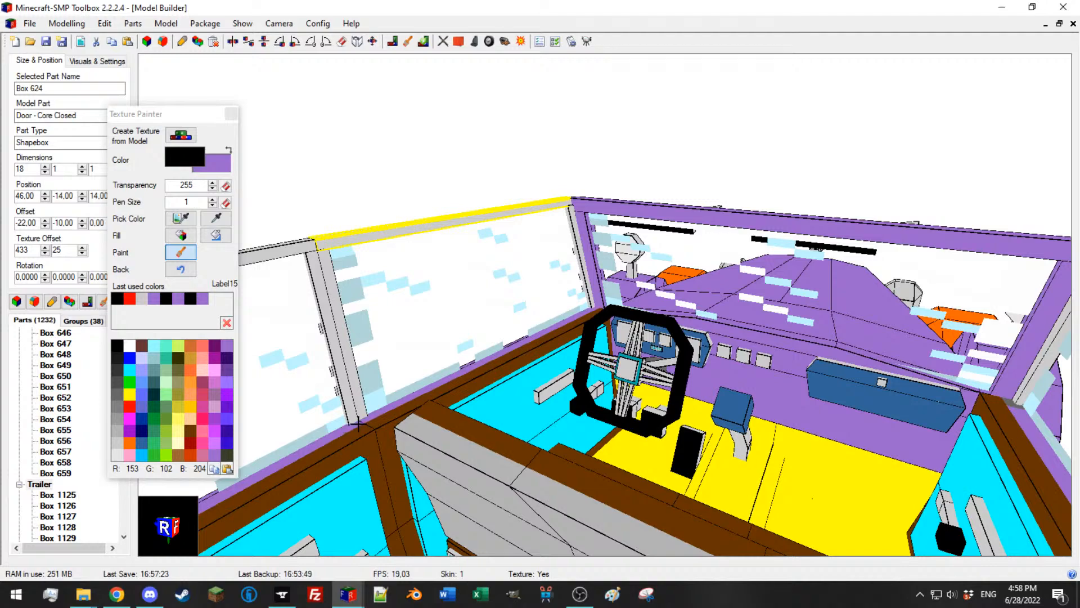
scroll(356, 437, "down", 3)
middle_click_drag(377, 408, 377, 419)
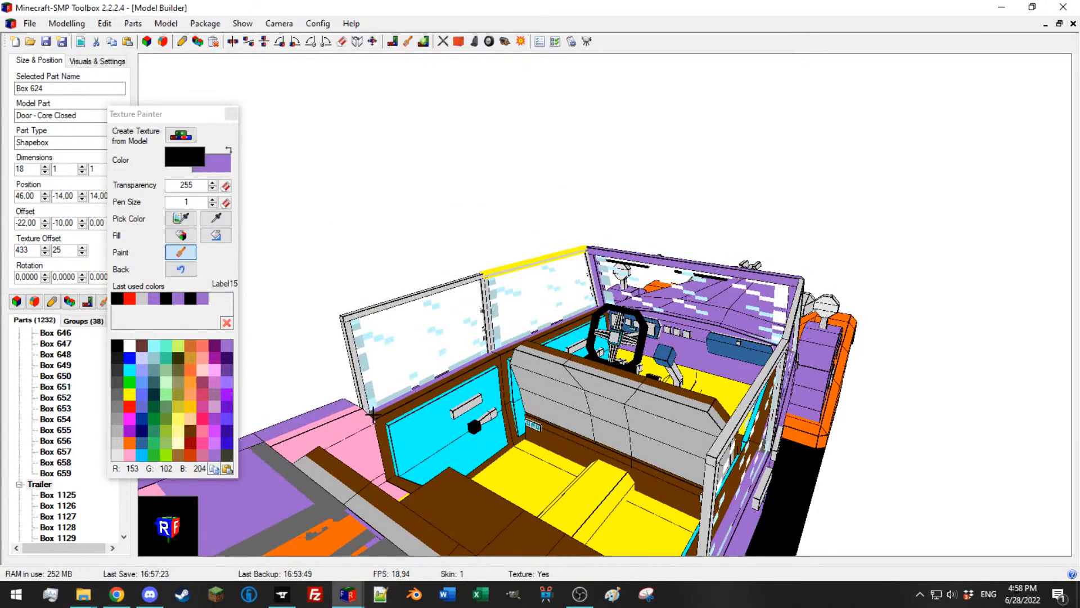
middle_click_drag(466, 395, 637, 411)
left_click(825, 459)
scroll(825, 459, "down", 4)
middle_click_drag(824, 458, 557, 328)
scroll(557, 328, "up", 4)
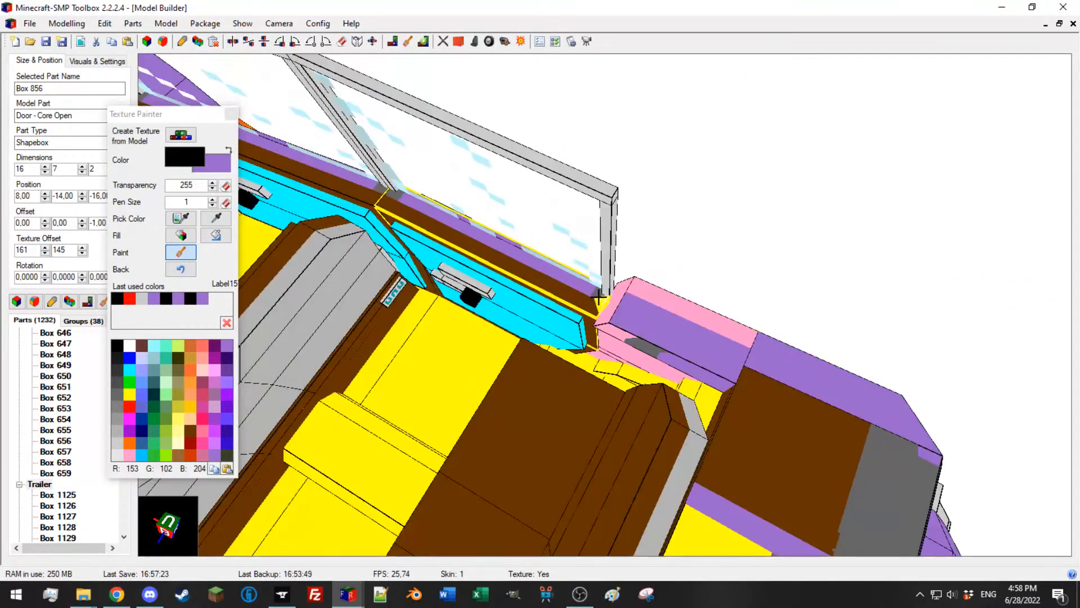
middle_click_drag(326, 161, 269, 86)
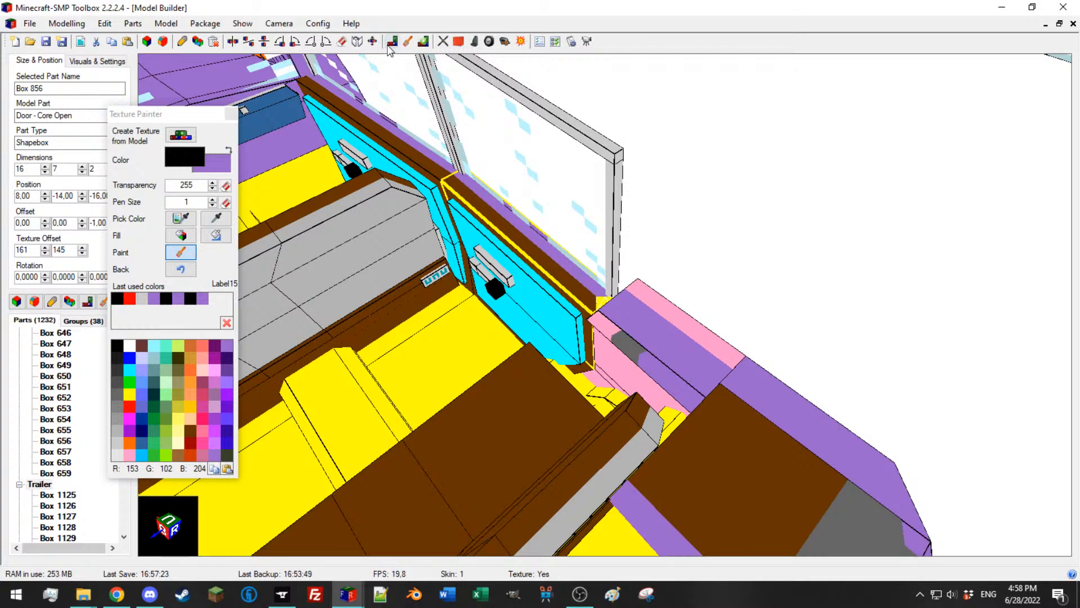
left_click(232, 112)
Step: Select all pieces of the raised roof cover that wraps around the rear of the passenger compartment
scroll(519, 304, "down", 4)
mouse_move(519, 304)
middle_mouse_down()
mouse_move(628, 309)
mouse_move(627, 300)
mouse_move(639, 316)
mouse_move(529, 348)
middle_mouse_up()
left_click(627, 299)
left_click(639, 318, "ctrl")
left_click(626, 348, "ctrl")
left_click(513, 387, "ctrl")
left_click(459, 390, "ctrl")
left_click(590, 386, "ctrl")
left_click(586, 407, "ctrl")
left_click(525, 421, "ctrl")
middle_click_drag(578, 393, 552, 326)
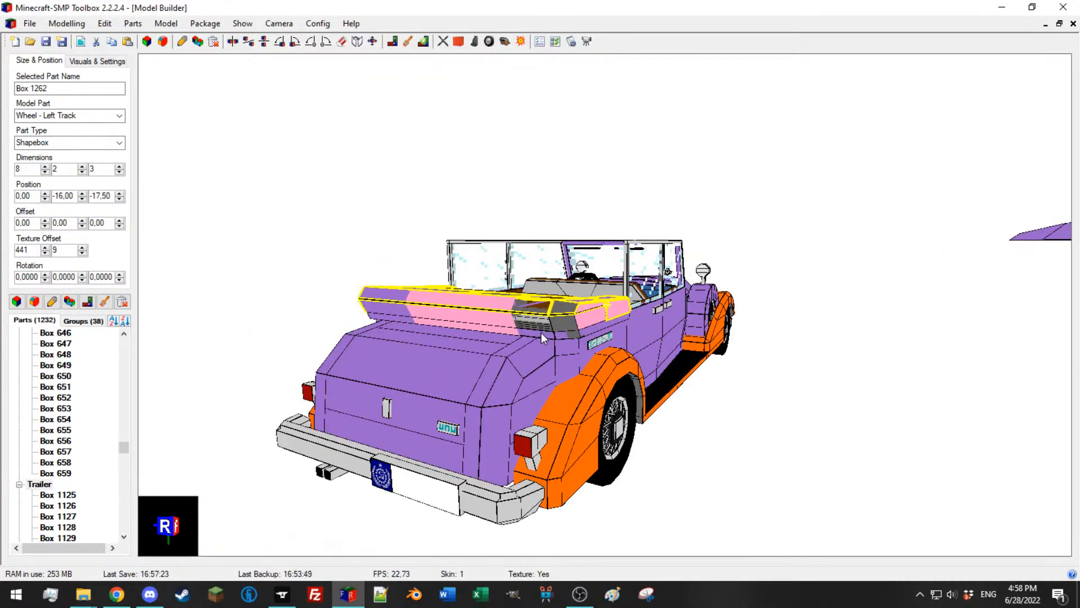
middle_click_drag(496, 316, 448, 230)
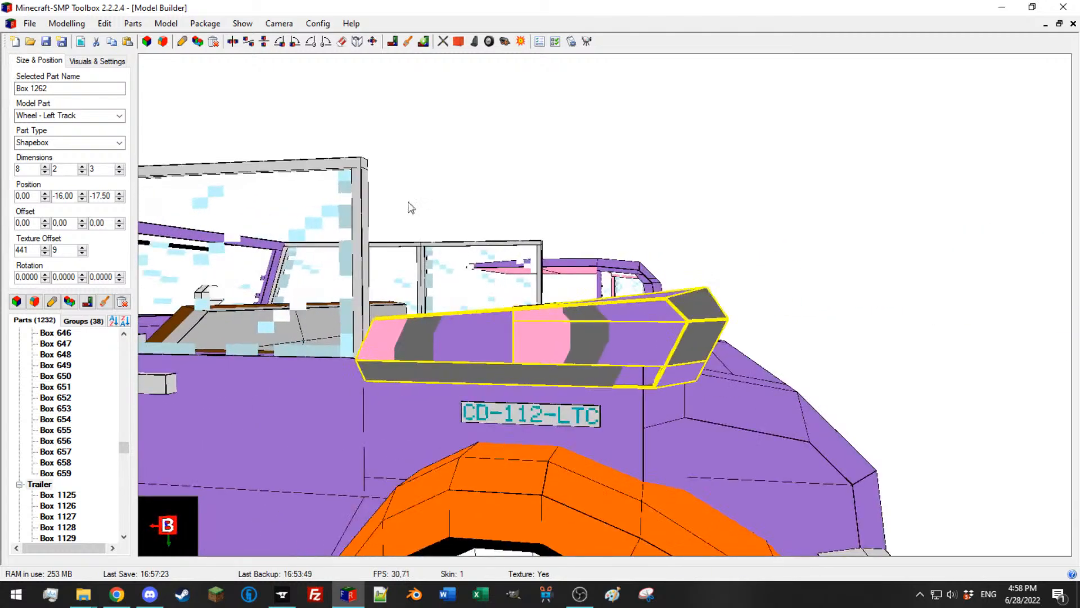
Step: Run Auto Texture Position on the selected cover parts from 0, 0 to 512, 512
left_click(132, 23)
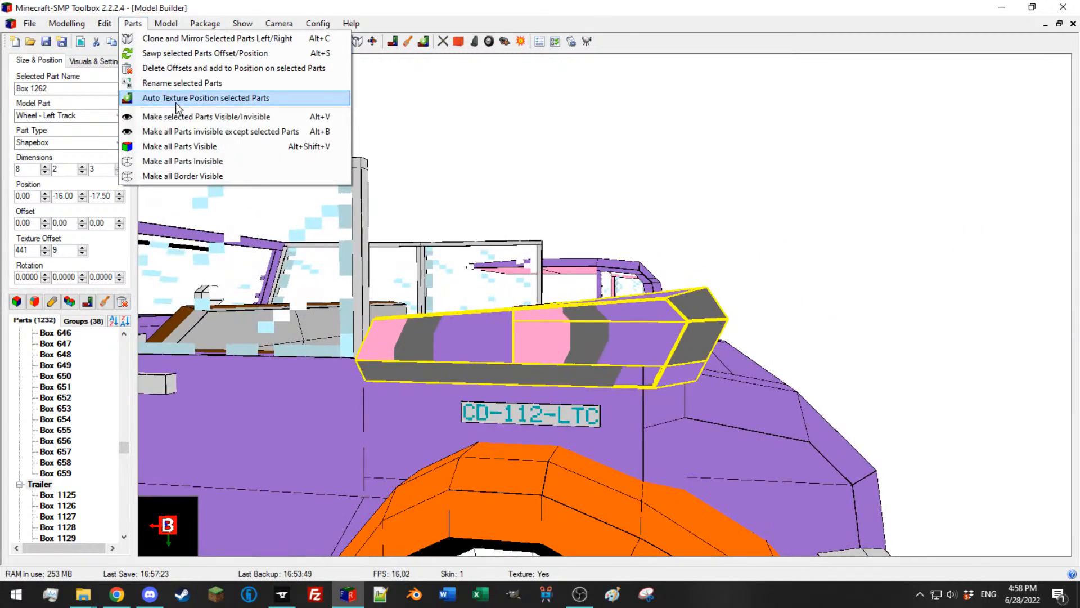
left_click(176, 103)
left_click(189, 292)
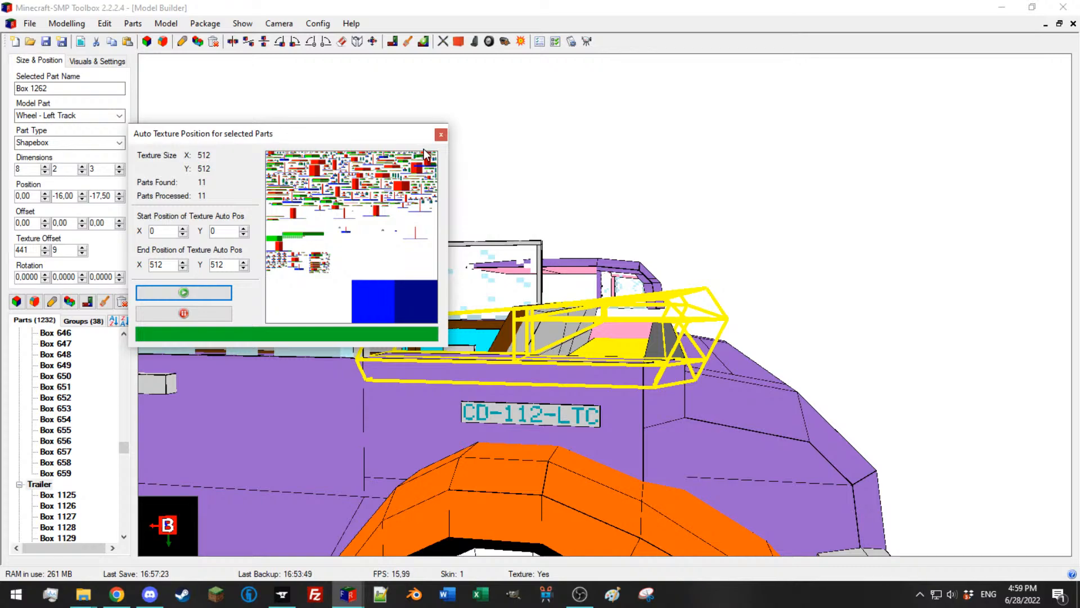
left_click(443, 138)
Step: Open the Texture Painter, move it clear of the model and paint the roof cover parts behind the seats
middle_click_drag(473, 261, 299, 301)
left_click(105, 302)
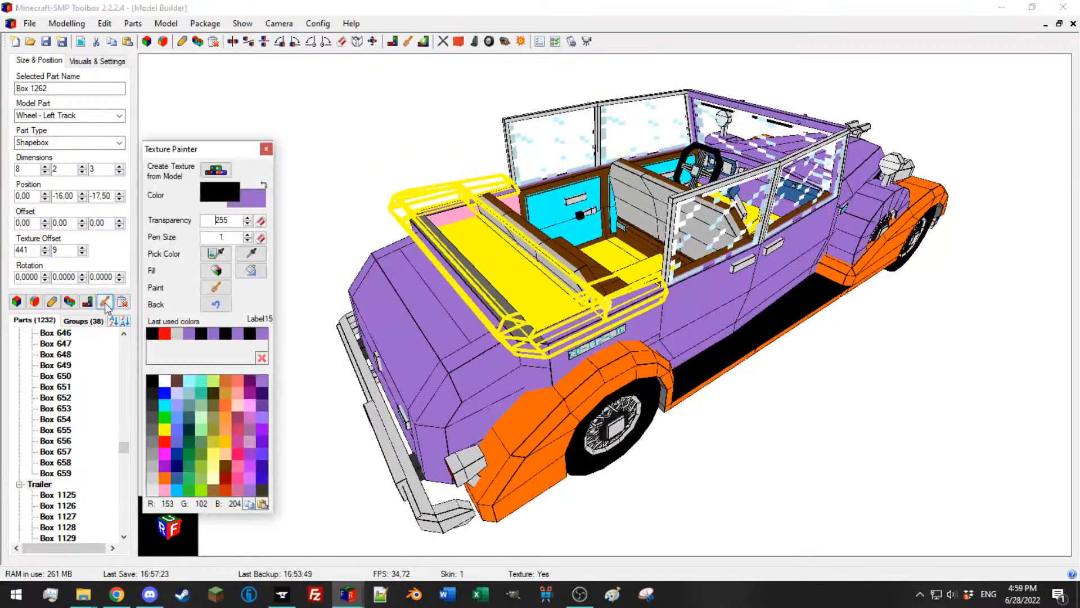
left_click_drag(181, 150, 1079, 143)
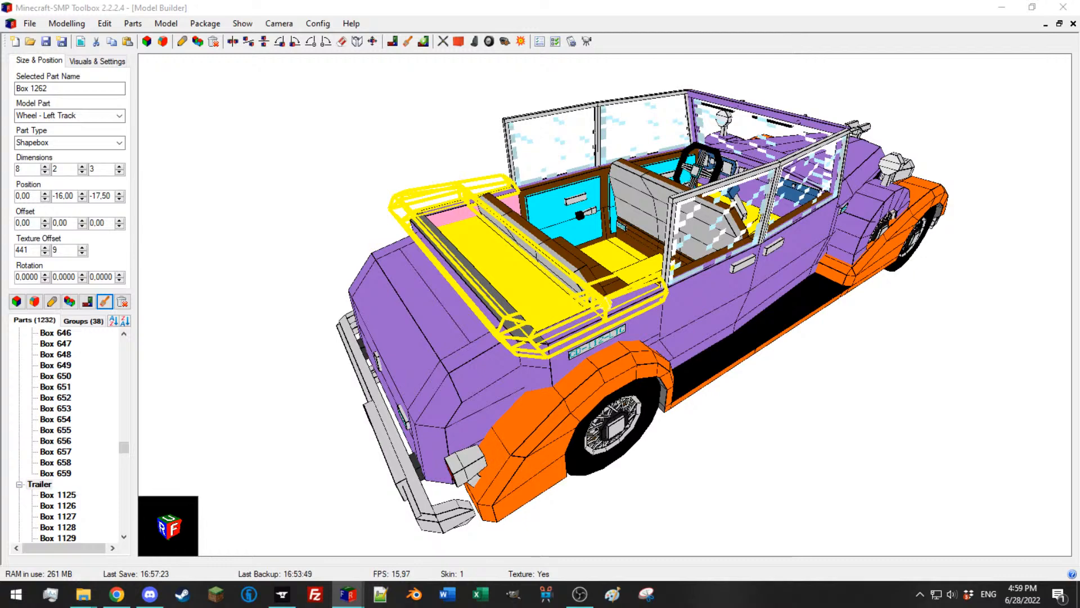
left_click(526, 302)
left_click(616, 302)
left_click(591, 312)
left_click(586, 328)
middle_click_drag(586, 328, 447, 350)
left_click(434, 293)
Step: Bring the spread roof pieces back into view and hide the rest of the car
double_click(806, 193)
scroll(525, 242, "down", 5)
middle_click_drag(525, 242, 471, 376)
left_click(471, 376, "ctrl")
left_click(386, 385, "ctrl")
middle_click_drag(656, 445, 549, 371)
key("ctrl+a")
double_click(379, 274)
middle_click_drag(380, 273, 611, 255)
key("ctrl+a")
key("ctrl+h")
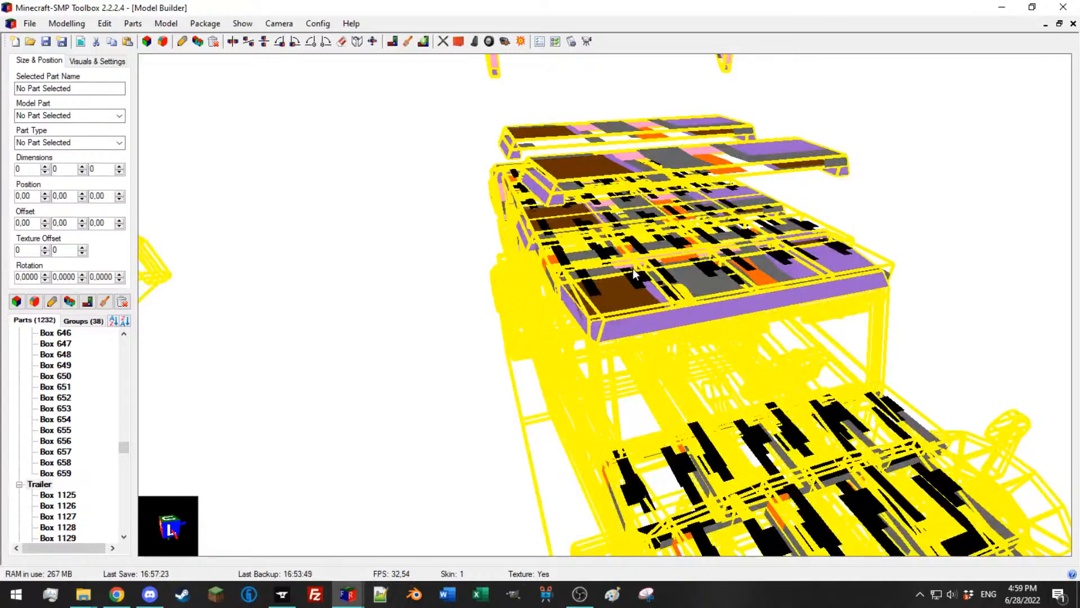
double_click(631, 268)
middle_click_drag(495, 253, 530, 245)
Step: Hide the Trailer parts so that only the spread roof pieces stay on view
right_click(37, 484)
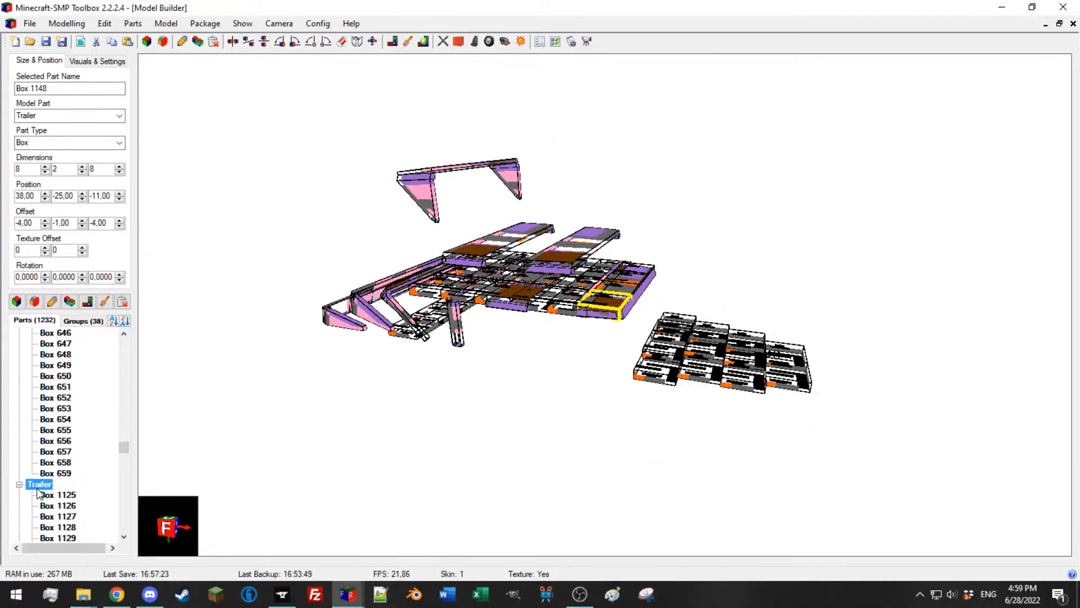
left_click(141, 556)
left_click(529, 335)
middle_click_drag(529, 335, 574, 317)
Step: Select all visible roof pieces and run Auto Texture Position on them from 0, 0 to 512, 512
left_click(105, 24)
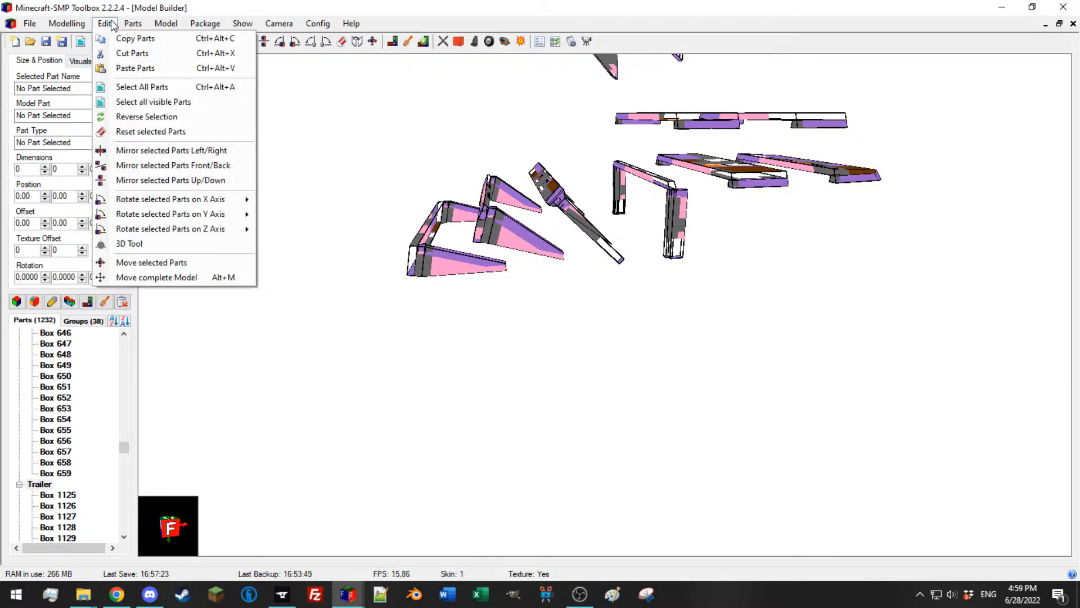
left_click(174, 104)
left_click(133, 23)
left_click(176, 98)
left_click(99, 187)
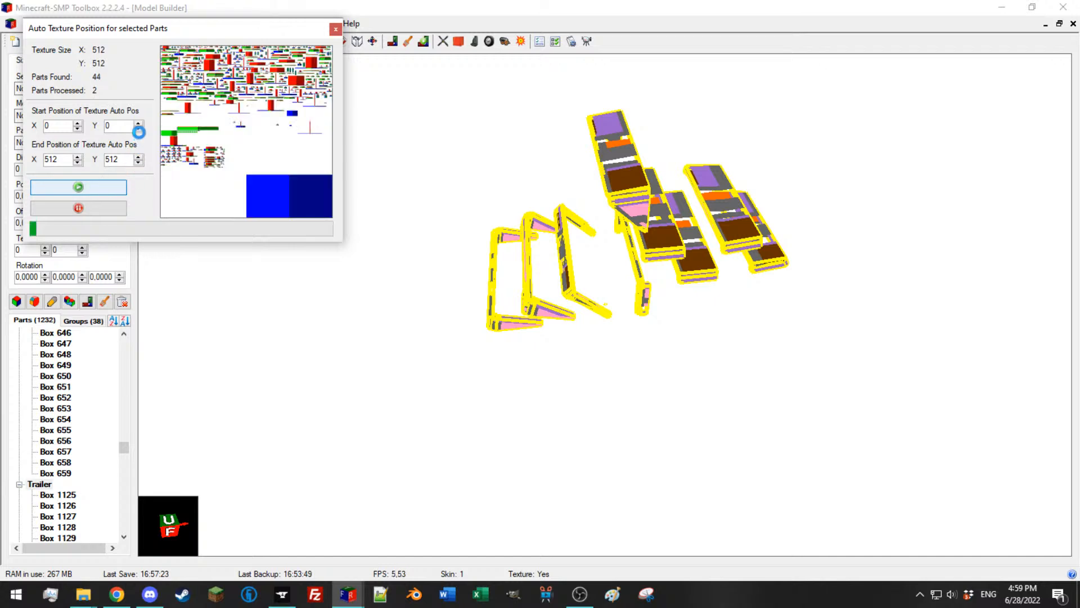
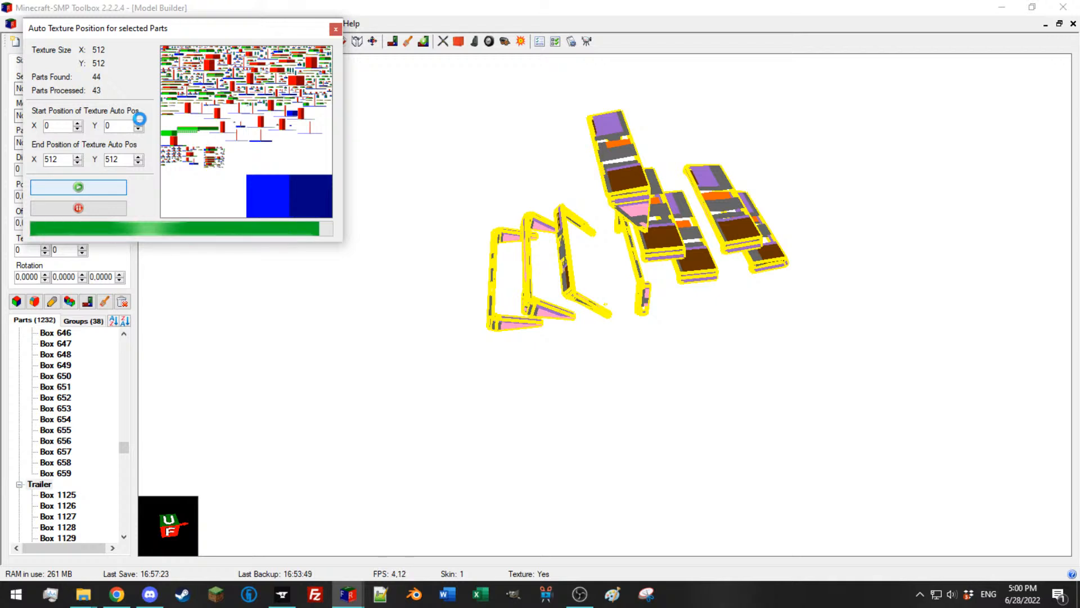
left_click(336, 29)
Step: Give the rear window Box 775 the same texture offset as window Box 777 on the separate closed roof, 17, 236
left_click(606, 272)
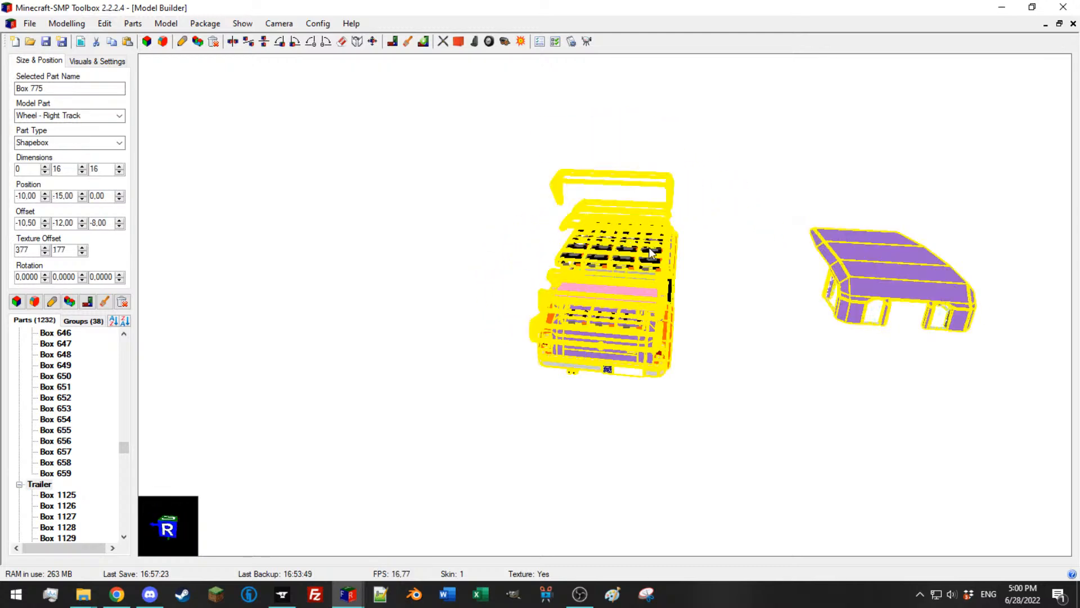
left_click(876, 316)
middle_click_drag(875, 316, 603, 304)
right_click_drag(603, 304, 394, 309)
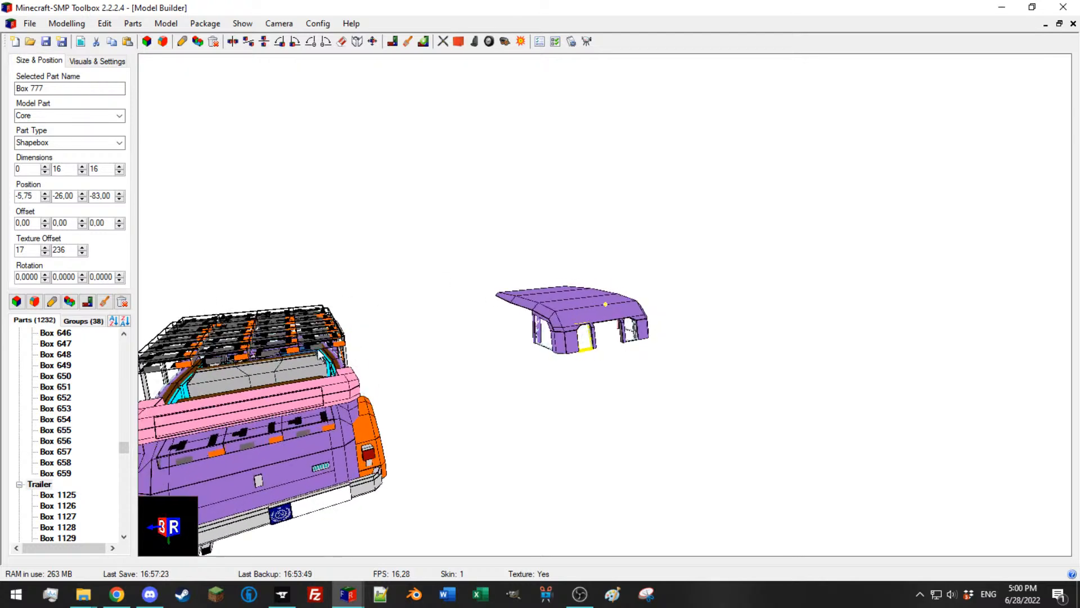
right_click_drag(604, 302, 289, 378)
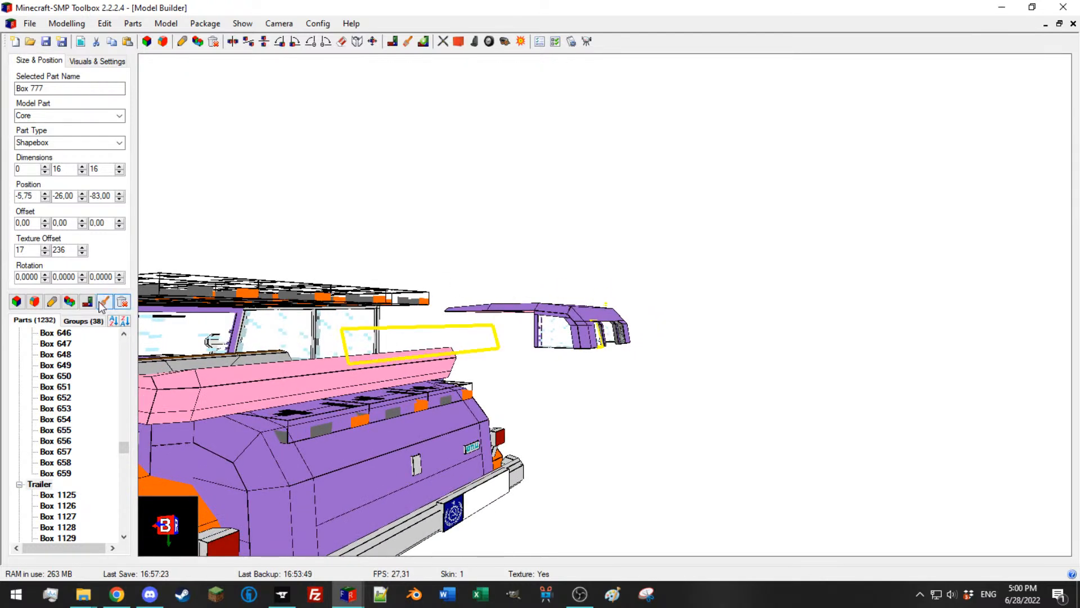
left_click(32, 250)
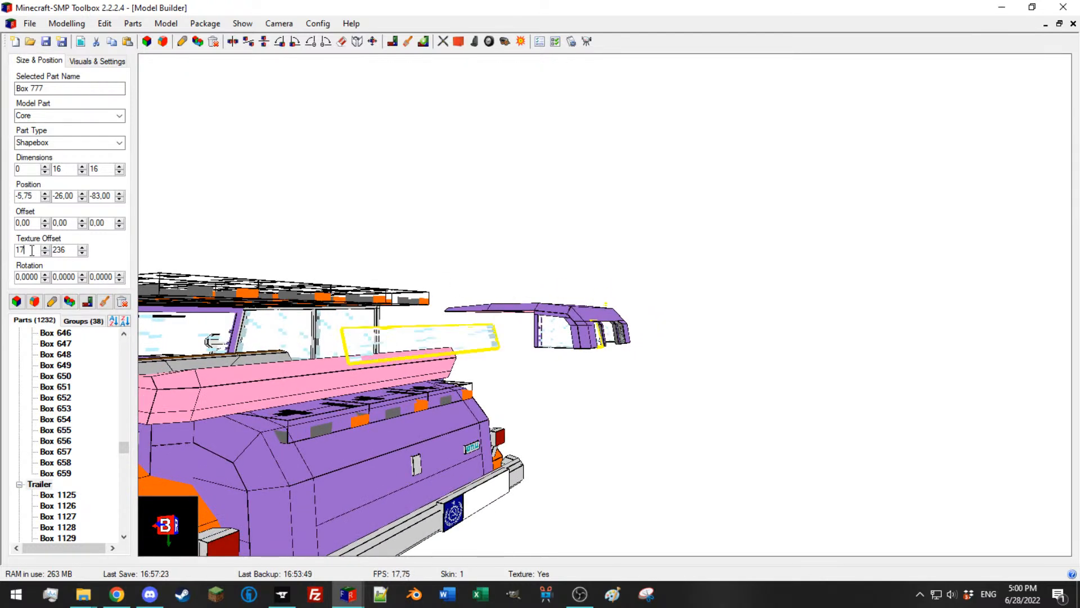
left_click(458, 334)
Step: Isolate the spread roof pieces again and select the edge part of the outermost flat panel
key("ctrl+a")
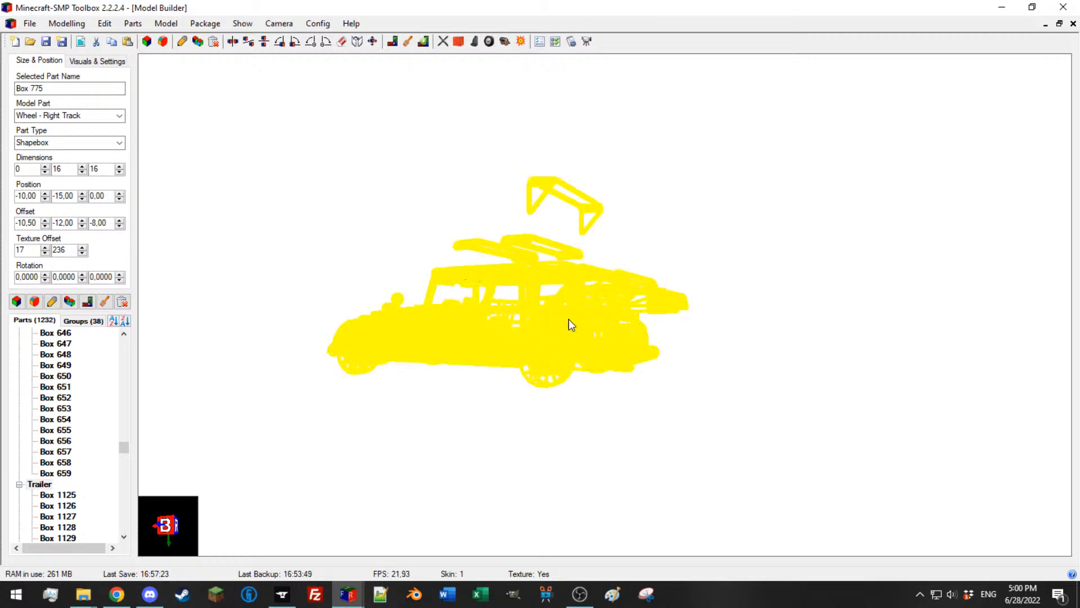
key("h")
scroll(664, 250, "up", 3)
right_click_drag(535, 272, 478, 261)
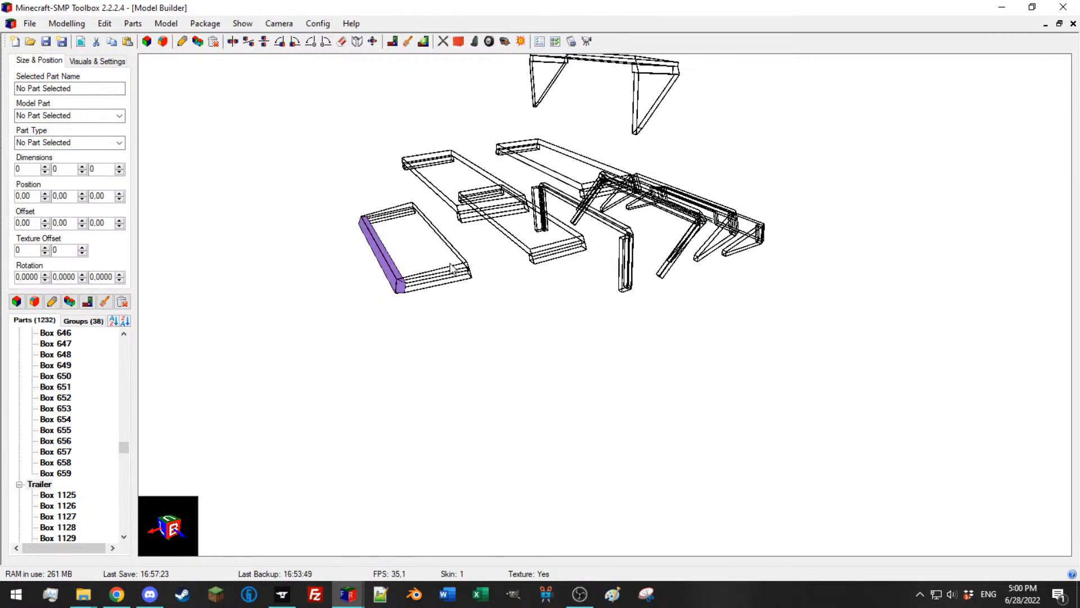
left_click(395, 288)
right_click_drag(398, 282, 554, 317)
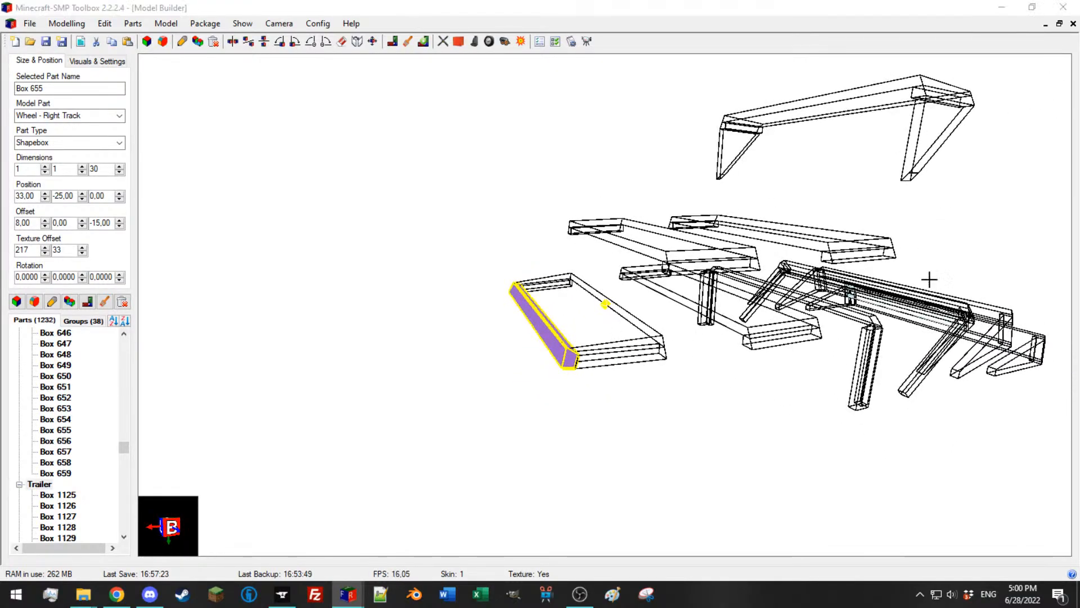
Step: Paint the outer faces of the four flat roof panels pink with the Texture Painter
left_click(571, 356)
right_click_drag(639, 349, 620, 331)
left_click(620, 329, "ctrl")
right_click_drag(613, 295, 609, 326)
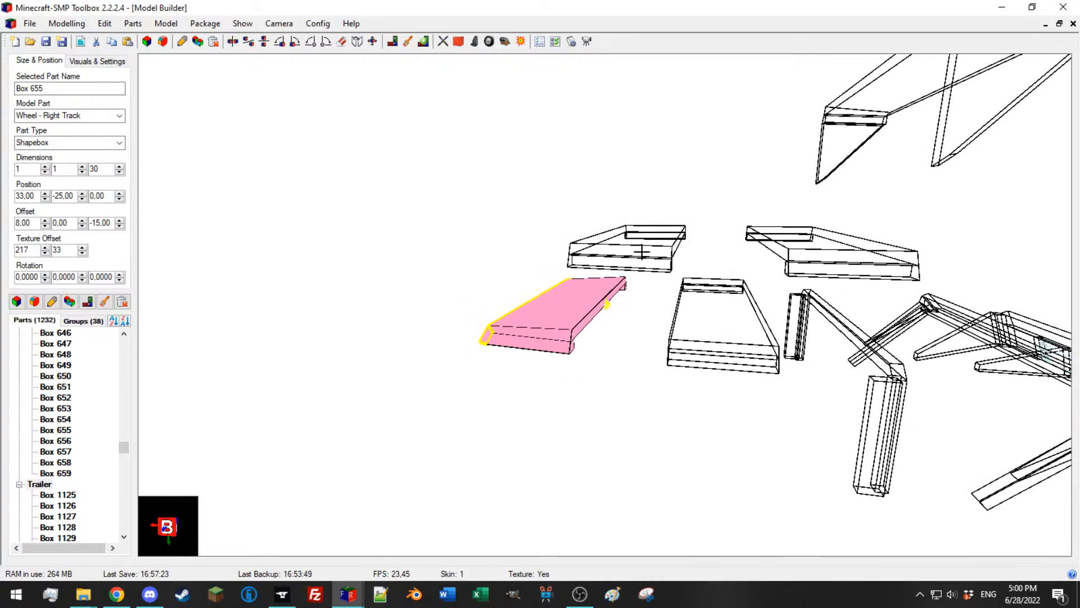
left_click(640, 257, "ctrl")
left_click(703, 294, "ctrl")
left_click(806, 231, "ctrl")
right_click_drag(872, 167, 865, 191)
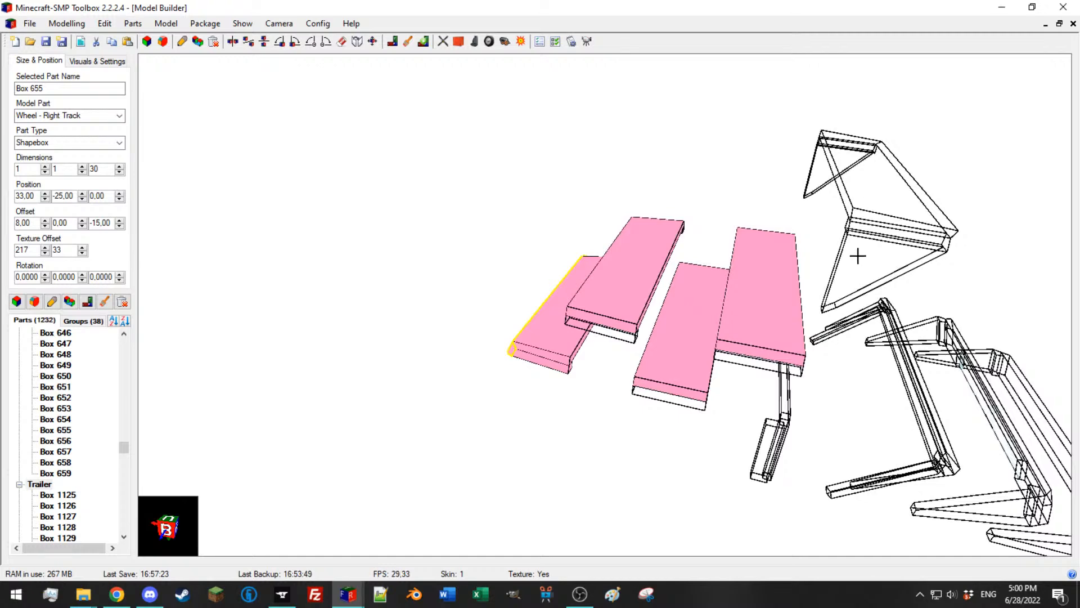
Step: Paint the outer faces of the raised, upright, slanted and rear roof pieces pink
left_click(859, 255, "ctrl")
left_click(876, 229, "ctrl")
left_click(880, 217, "ctrl")
right_click_drag(1003, 241, 714, 224)
left_click(562, 257, "ctrl")
right_click_drag(567, 309, 452, 370)
left_click(684, 382, "ctrl")
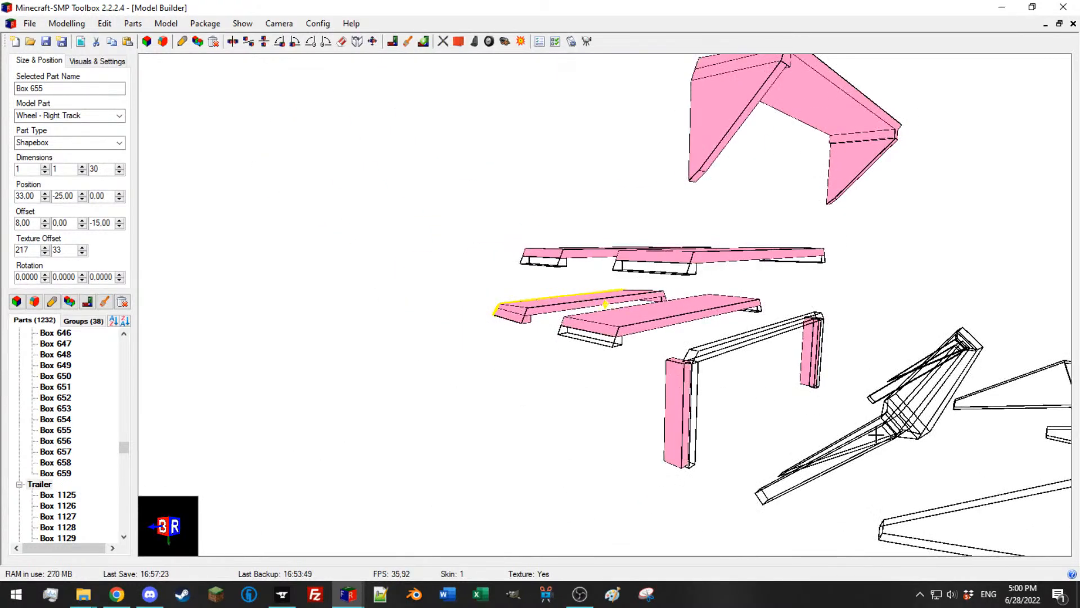
right_click_drag(1037, 379, 492, 386)
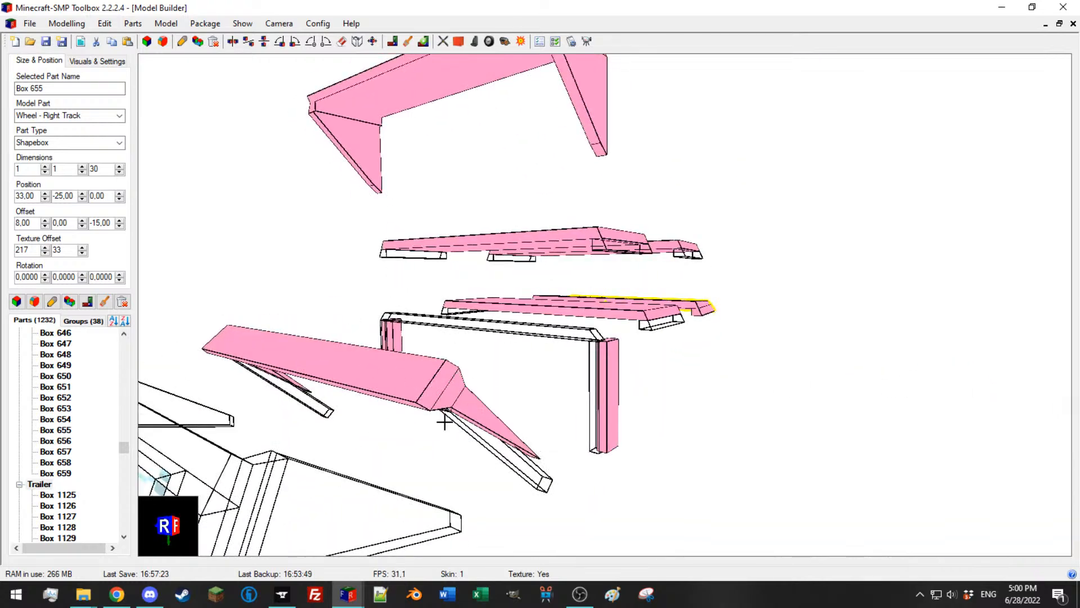
right_click_drag(306, 492, 643, 437)
right_click_drag(699, 478, 462, 391)
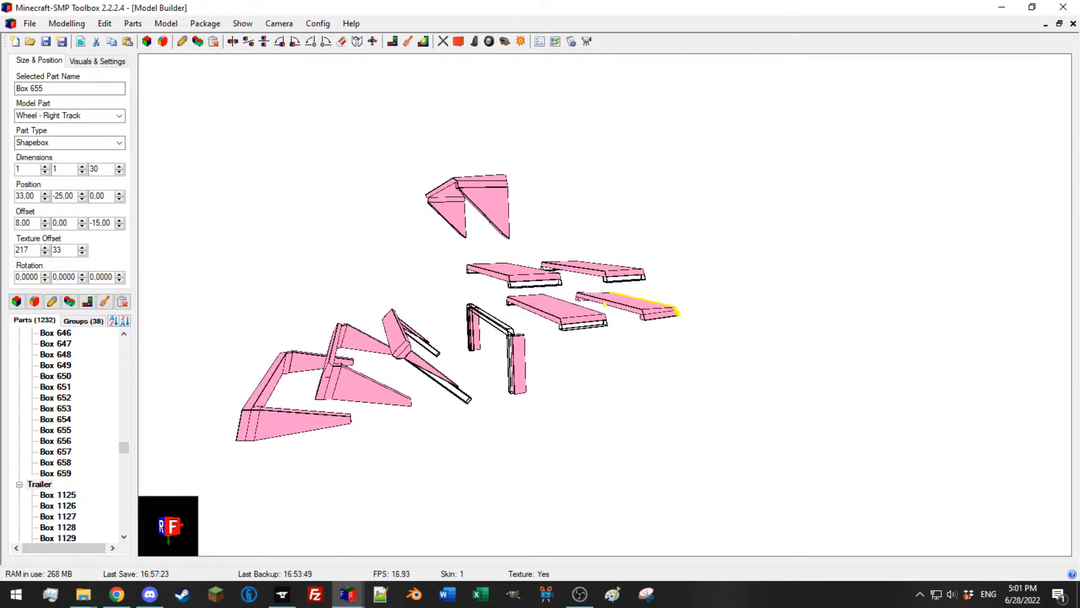
Step: Paint the inner frames of the upright and slanted roof pieces and the first panel lips light grey
scroll(533, 367, "up", 1)
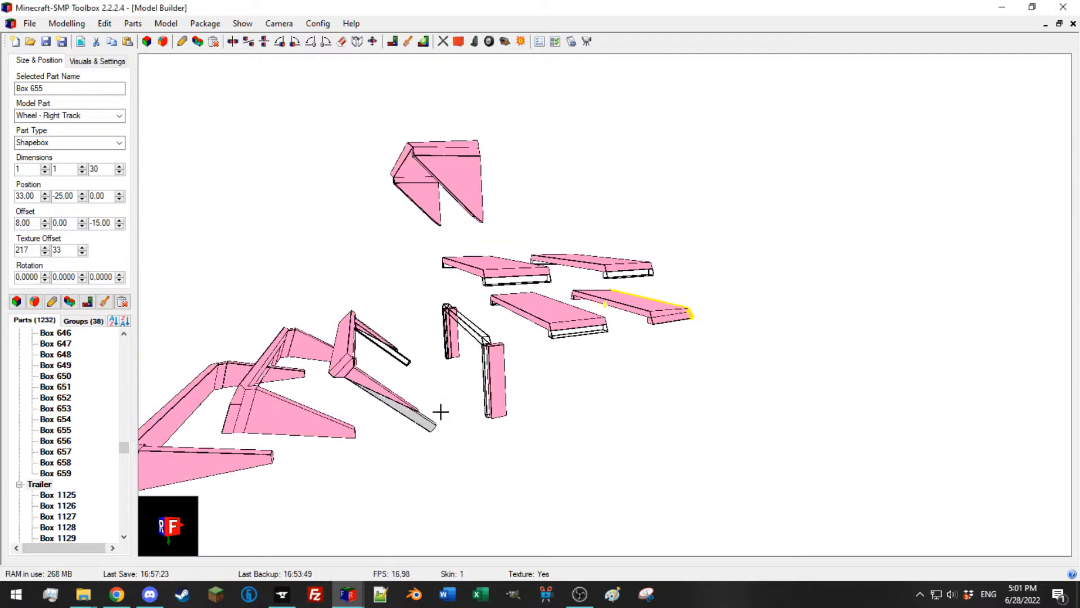
right_click_drag(431, 350, 663, 336)
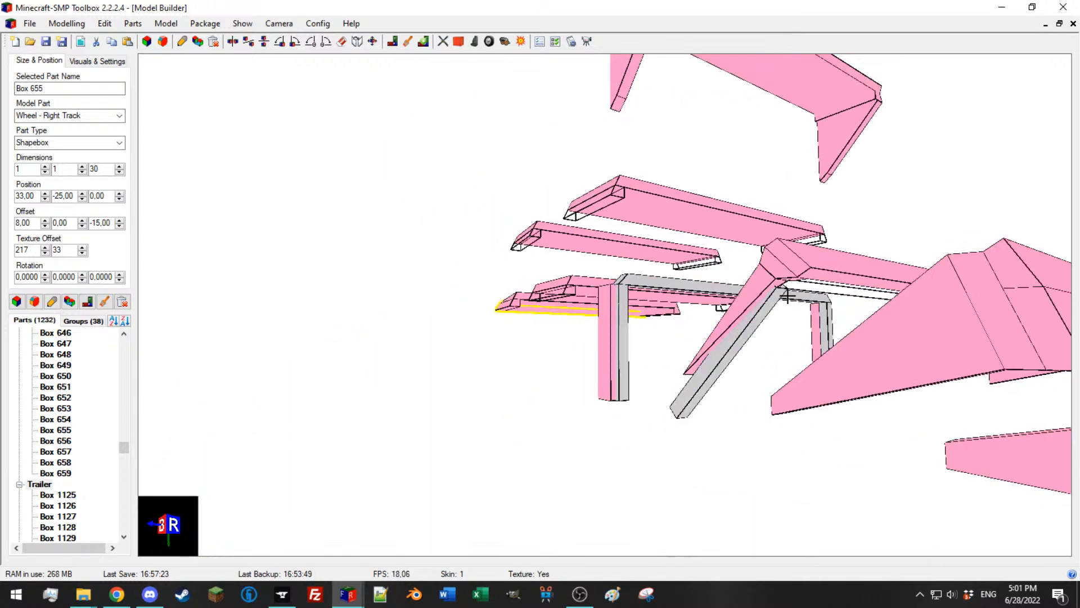
mouse_move(832, 268)
right_mouse_down()
mouse_move(843, 254)
mouse_move(843, 274)
right_mouse_up()
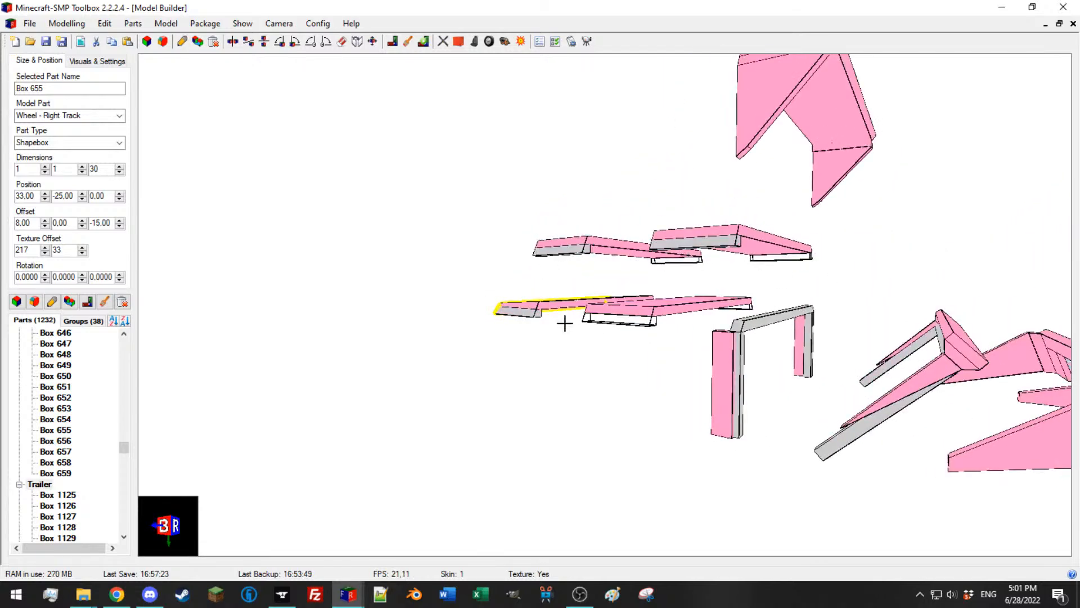
right_click_drag(614, 324, 514, 332)
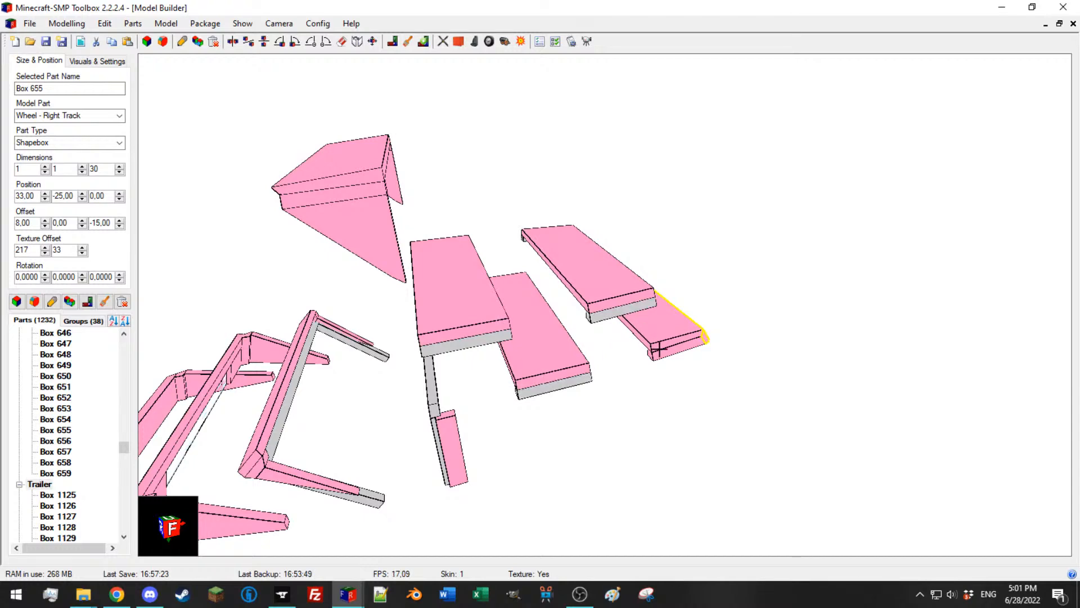
right_click_drag(741, 309, 509, 297)
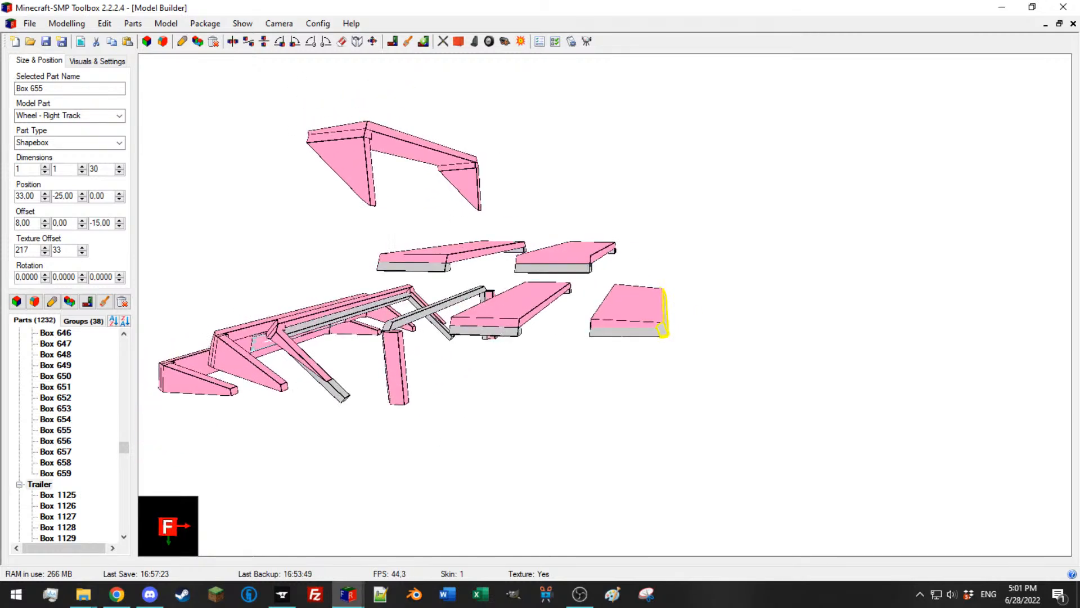
scroll(349, 239, "up", 3)
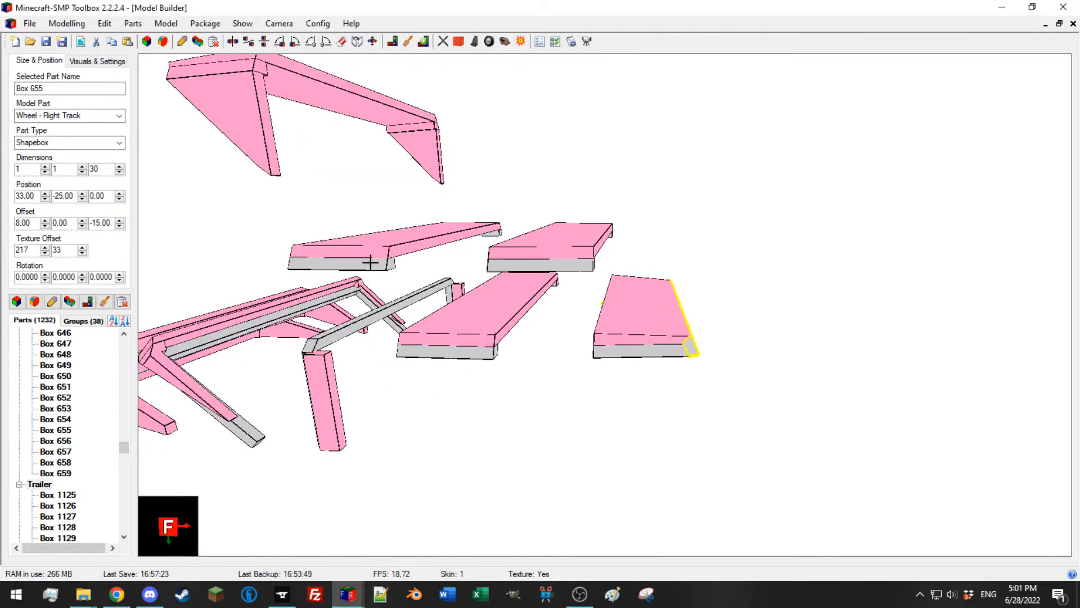
Step: Paint the remaining end lips and undersides of the flat roof panels light grey
left_click(459, 352)
left_click(543, 267)
left_click(637, 351)
left_click(686, 345)
middle_click_drag(686, 346, 656, 337)
scroll(656, 337, "down", 3)
left_click(646, 334)
middle_click_drag(736, 309, 651, 310)
left_click(634, 338)
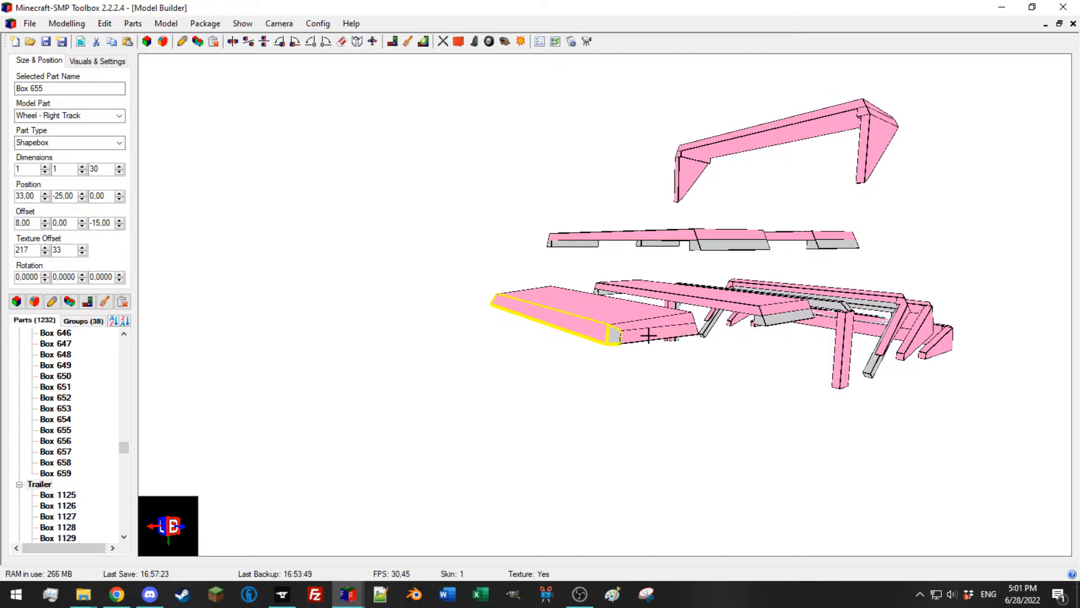
middle_click_drag(701, 279, 709, 246)
left_click(709, 260)
left_click(845, 259)
middle_click_drag(898, 292, 963, 288)
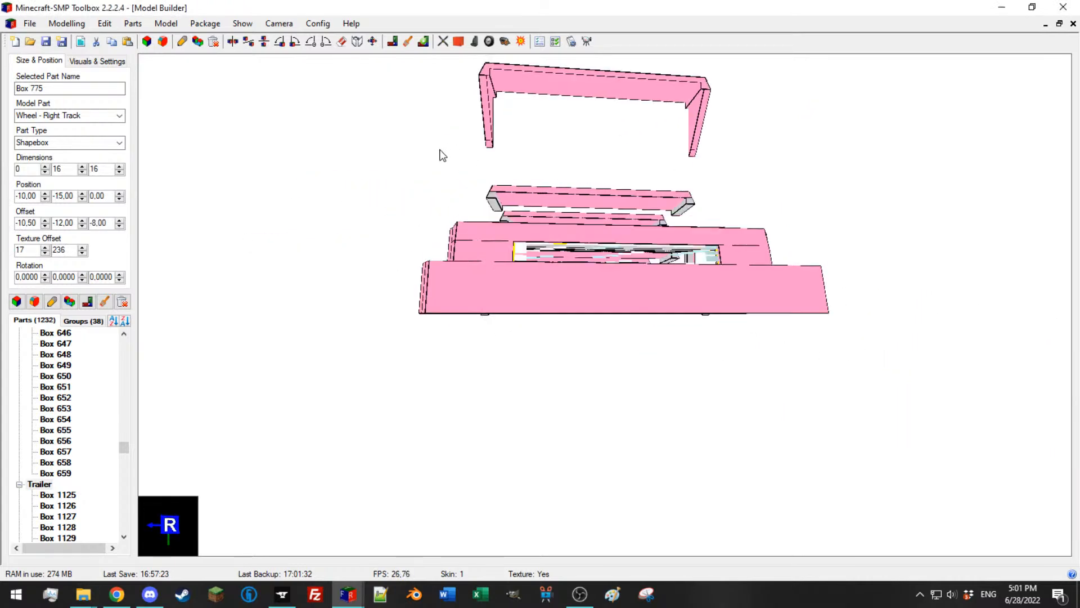
Step: Paint the inner edges of the rear window opening light grey
middle_click_drag(440, 149, 327, 189)
scroll(328, 190, "up", 6)
scroll(335, 193, "down", 3)
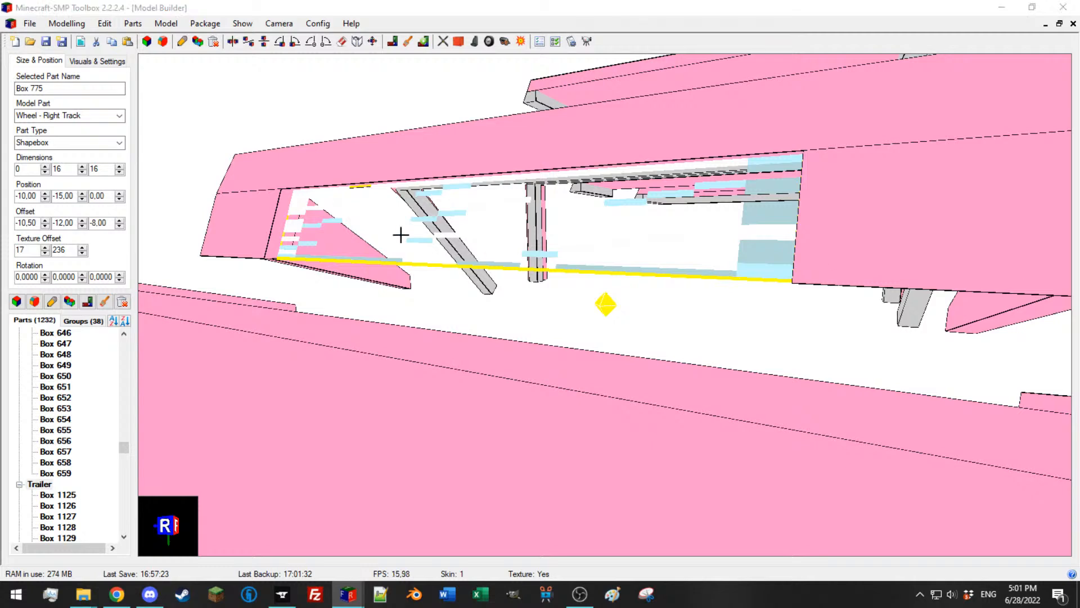
middle_click_drag(274, 243, 892, 203)
scroll(827, 225, "up", 8)
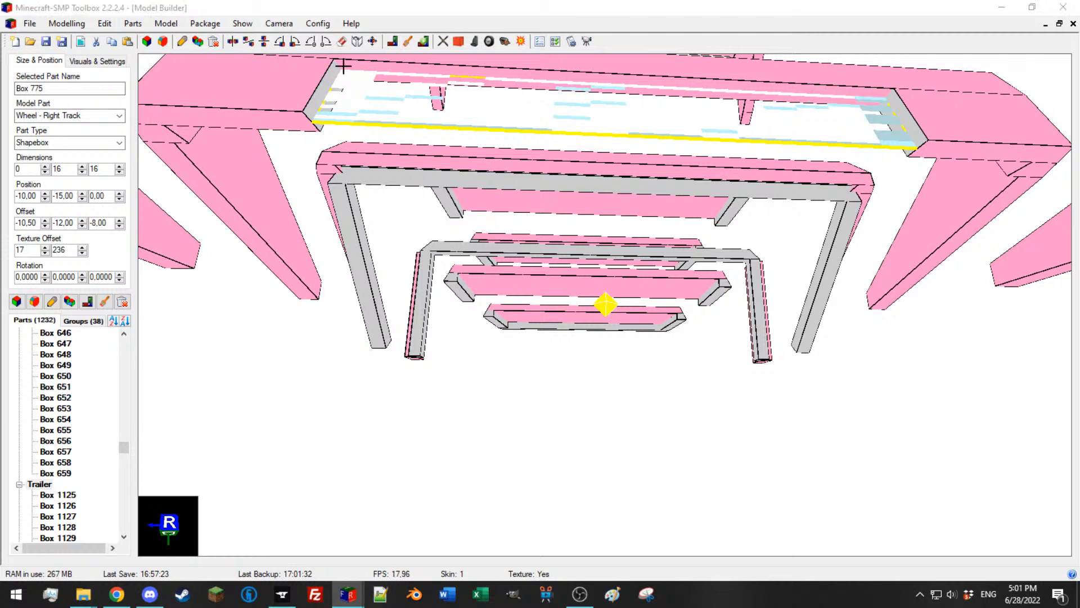
left_click(873, 90)
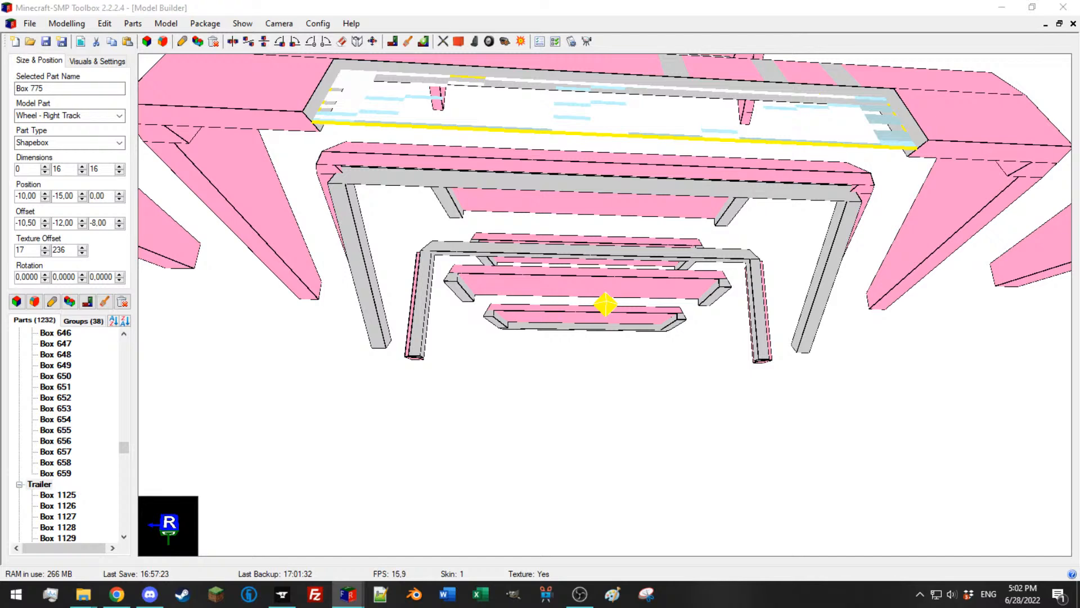
left_click(869, 100)
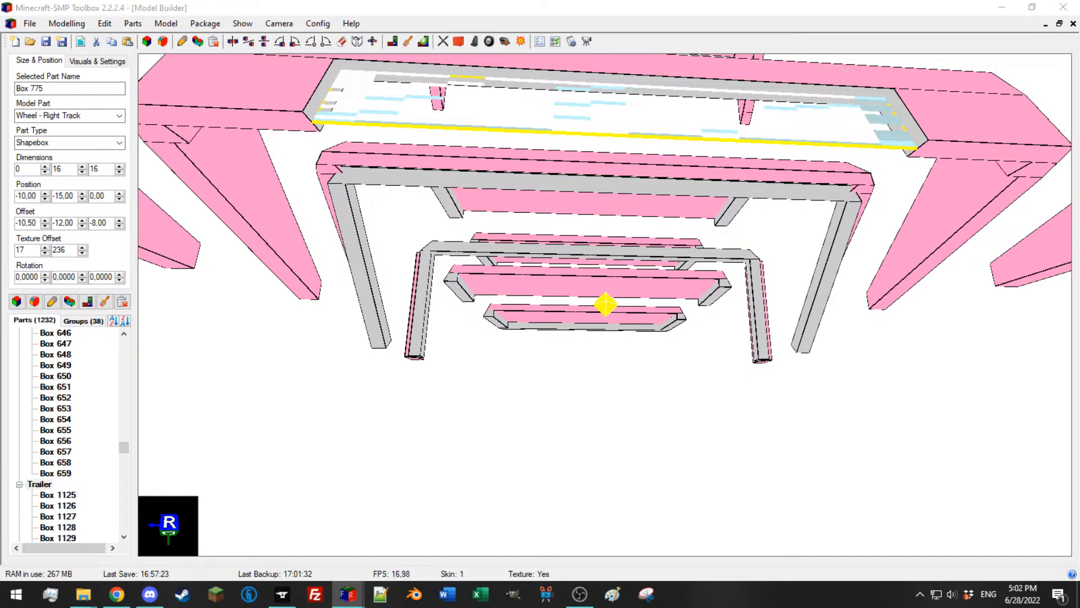
Step: Shift the rear window clear of its opening by setting its X position to -18
scroll(799, 225, "down", 5)
left_click_drag(798, 225, 733, 319)
left_click_drag(791, 346, 764, 339)
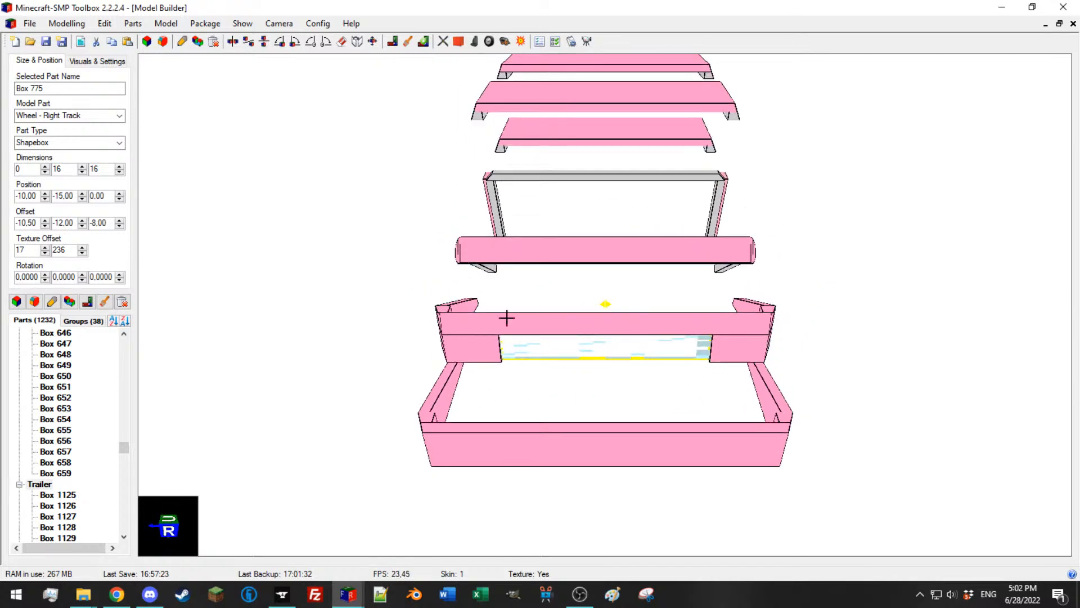
scroll(30, 196, "down", 6)
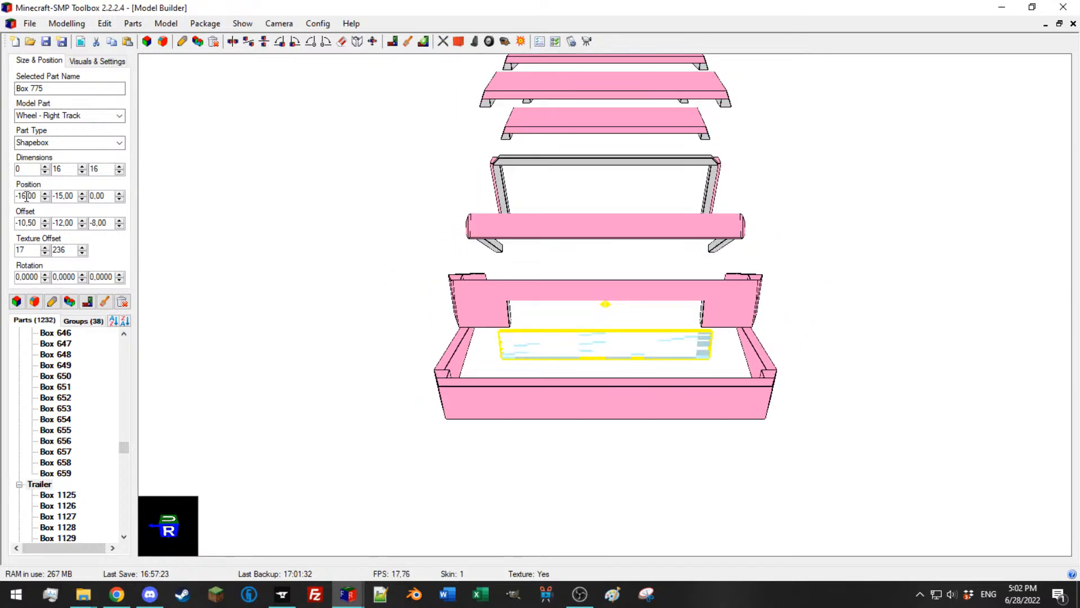
scroll(26, 196, "down", 3)
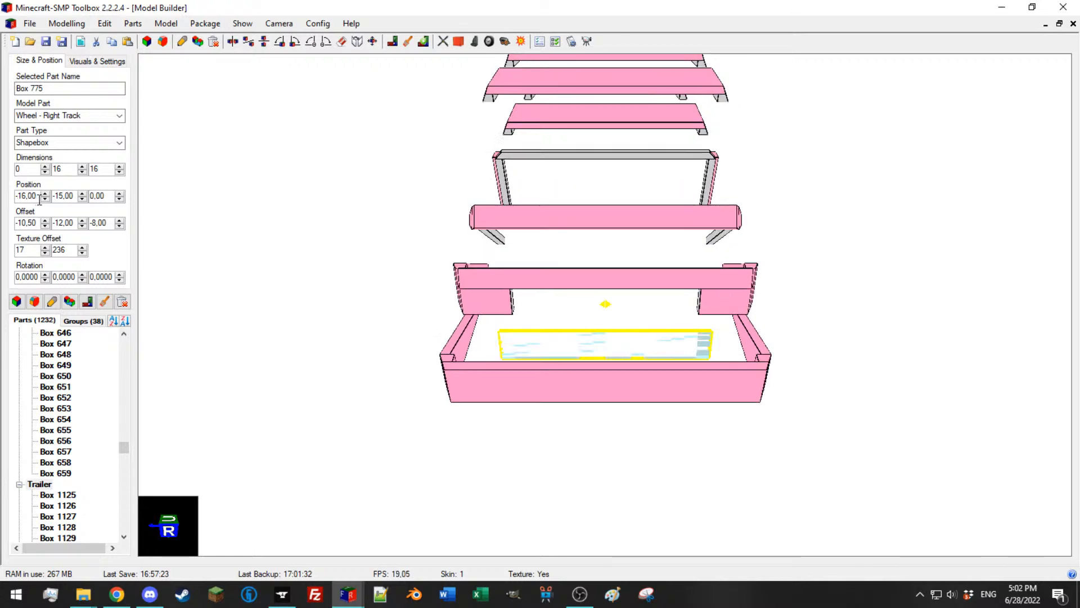
scroll(48, 204, "down", 1)
Step: Paint the middle strip along the inner edge of the rearmost roof piece light grey
left_click_drag(377, 402, 509, 410)
scroll(472, 441, "up", 3)
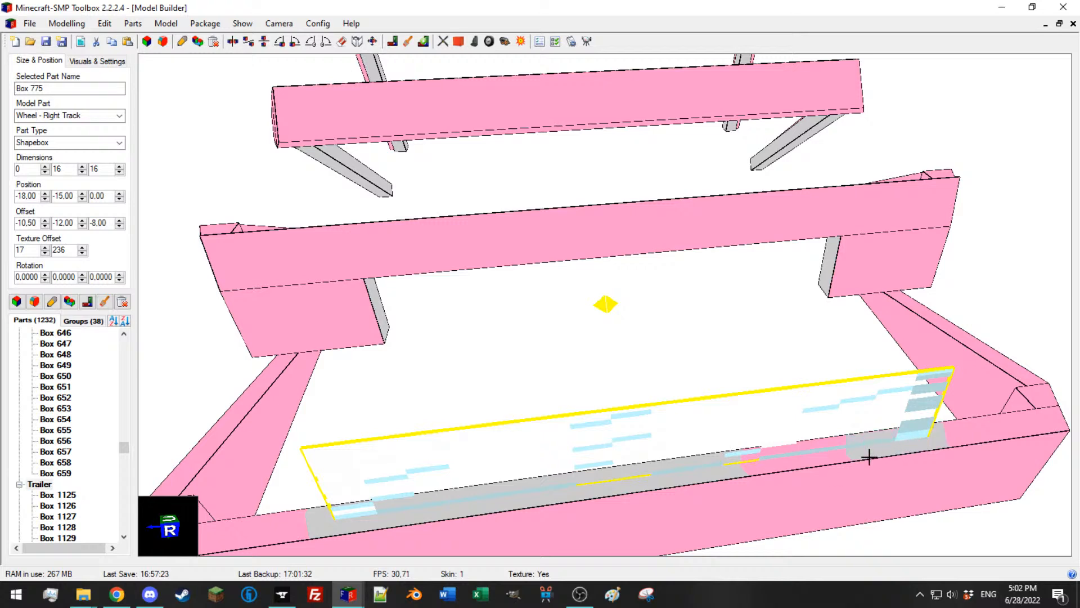
middle_click_drag(752, 472, 523, 377)
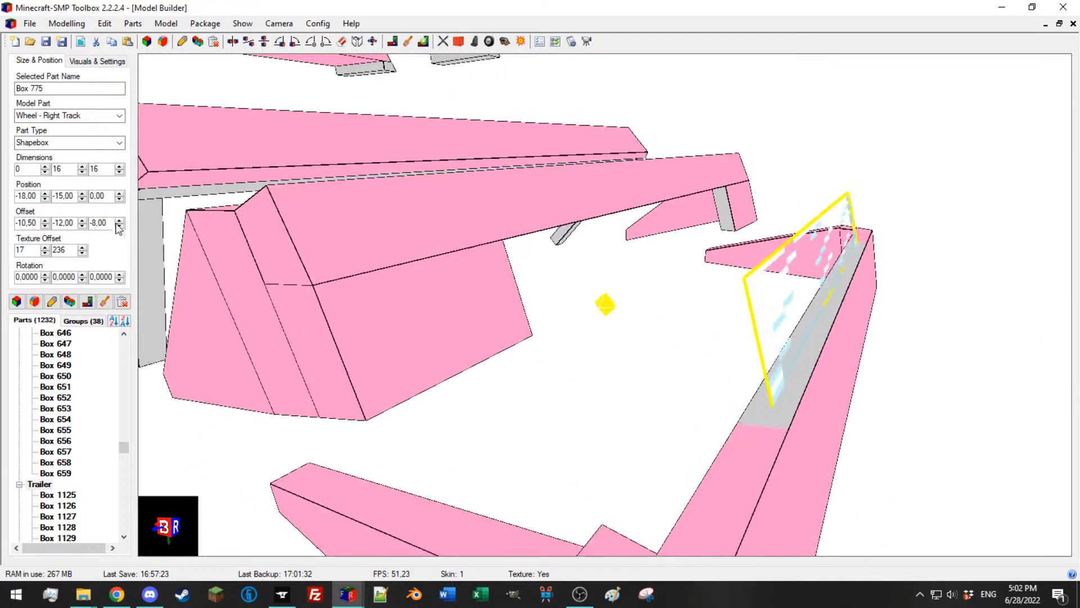
Step: Move the rear window back into its opening, deselect it and bring the whole car back into view
scroll(26, 195, "up", 3)
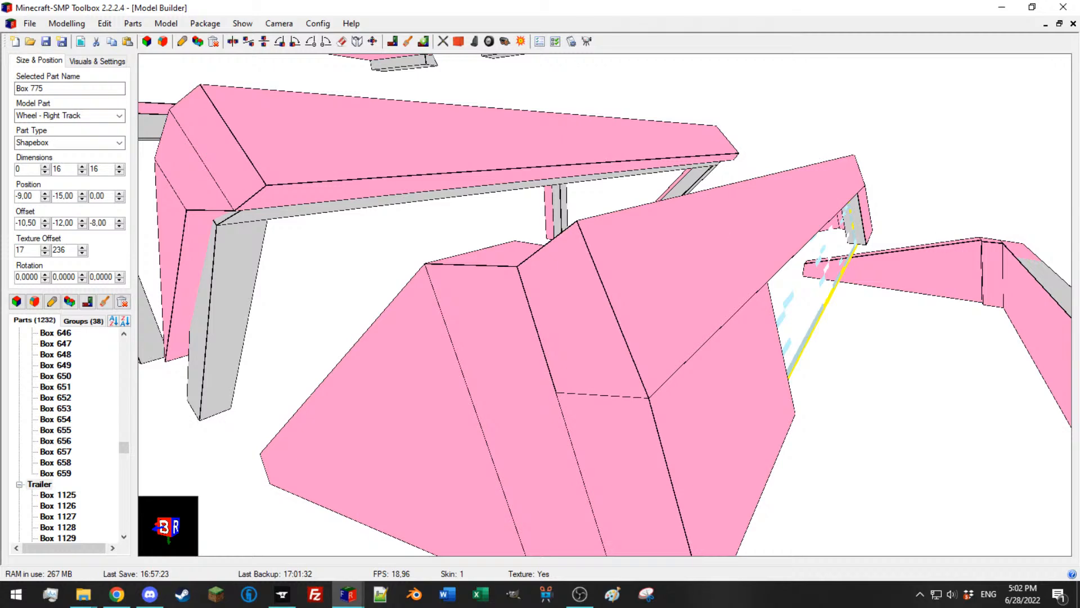
left_click(989, 140)
middle_click_drag(651, 270, 427, 295)
scroll(459, 300, "down", 4)
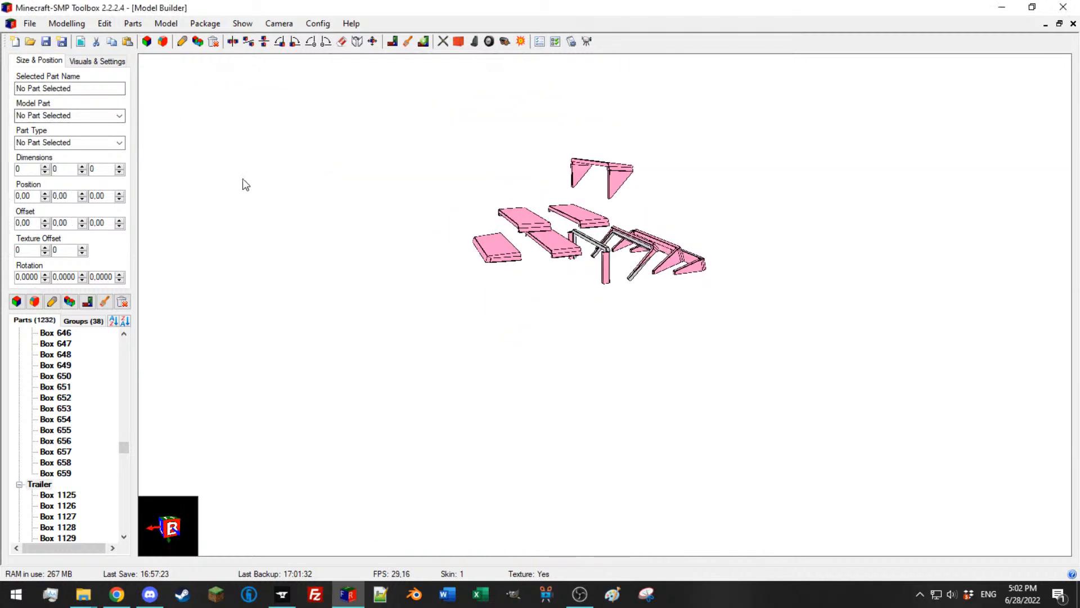
right_click(34, 493)
left_click(85, 554)
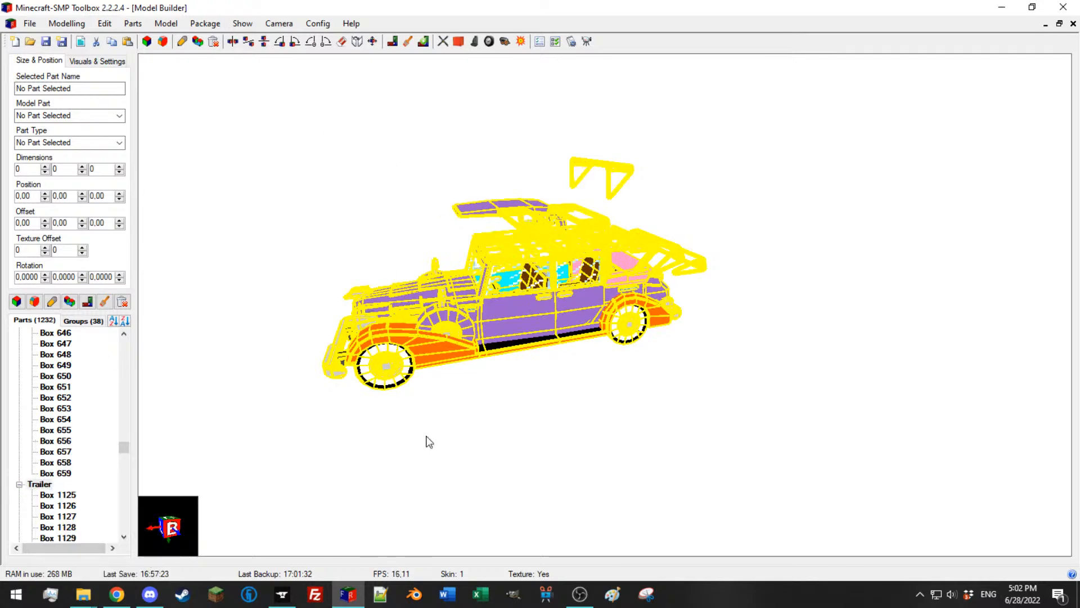
Step: Delete all pieces of the separate roof copy standing beside the car, including its pillars and windows
middle_click_drag(443, 374, 601, 374)
left_click(526, 370)
scroll(521, 371, "down", 3)
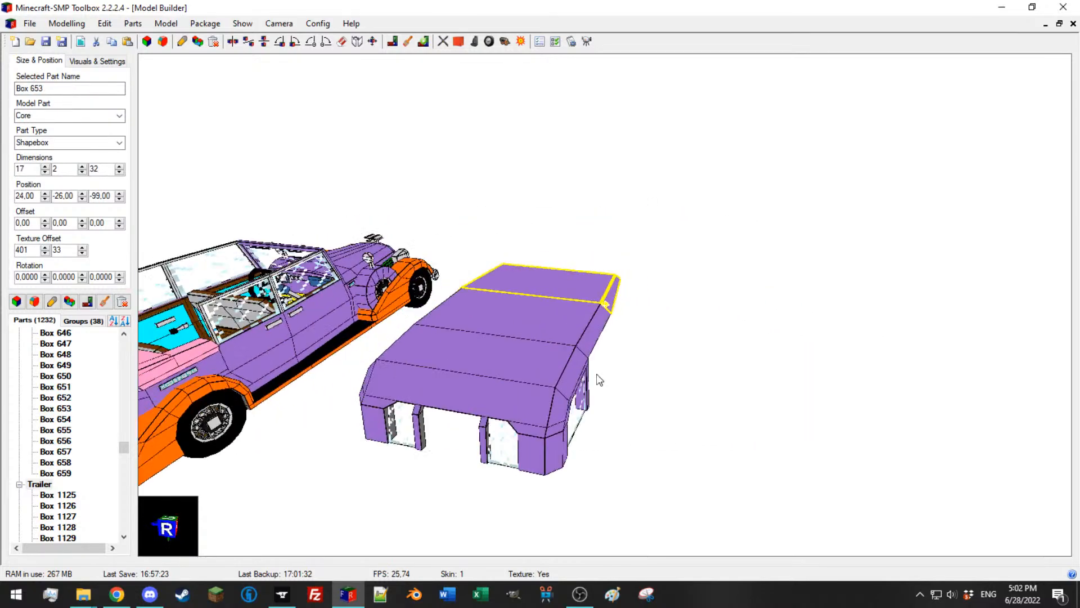
scroll(417, 373, "up", 2)
scroll(417, 374, "down", 1)
middle_click_drag(417, 373, 602, 414)
left_click(537, 387, "ctrl")
left_click(553, 394, "ctrl")
left_click(561, 363, "ctrl")
left_click(605, 385, "ctrl")
left_click(619, 426, "ctrl")
left_click(636, 432, "ctrl")
left_click(637, 396, "ctrl")
left_click(628, 377, "ctrl")
left_click(583, 344, "ctrl")
left_click(524, 335, "ctrl")
middle_click_drag(524, 337, 622, 390)
left_click(559, 369, "ctrl")
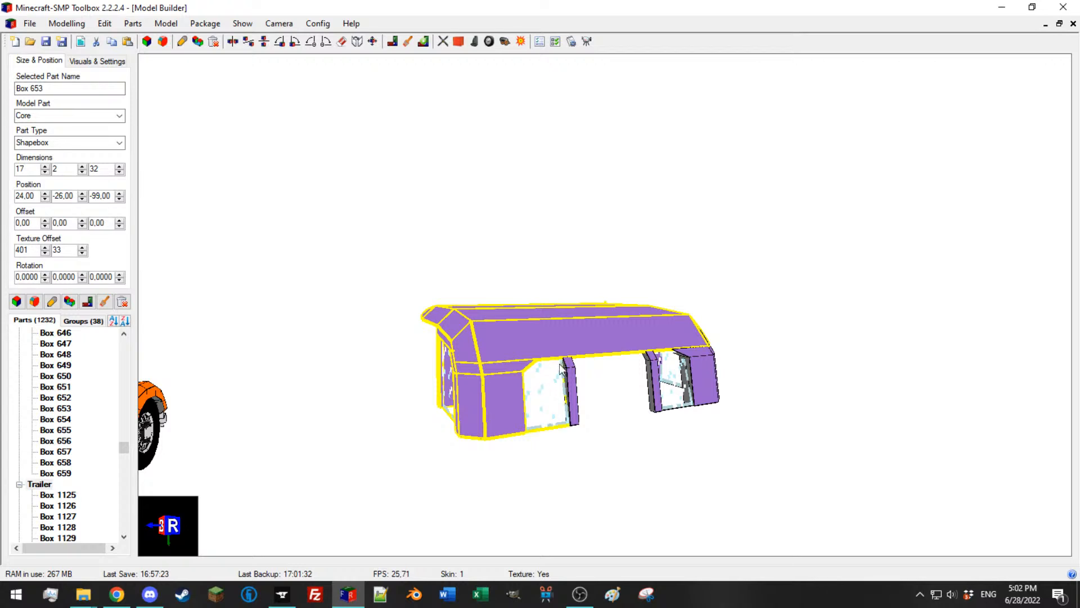
left_click(570, 365, "ctrl")
left_click(654, 355, "ctrl")
left_click(657, 374, "ctrl")
left_click(683, 373, "ctrl")
left_click(694, 355, "ctrl")
left_click(706, 365, "ctrl")
middle_click_drag(707, 366, 472, 382)
left_click(454, 386, "ctrl")
left_click(399, 410, "ctrl")
left_click(386, 438, "ctrl")
left_click(402, 455, "ctrl")
left_click(503, 411, "ctrl")
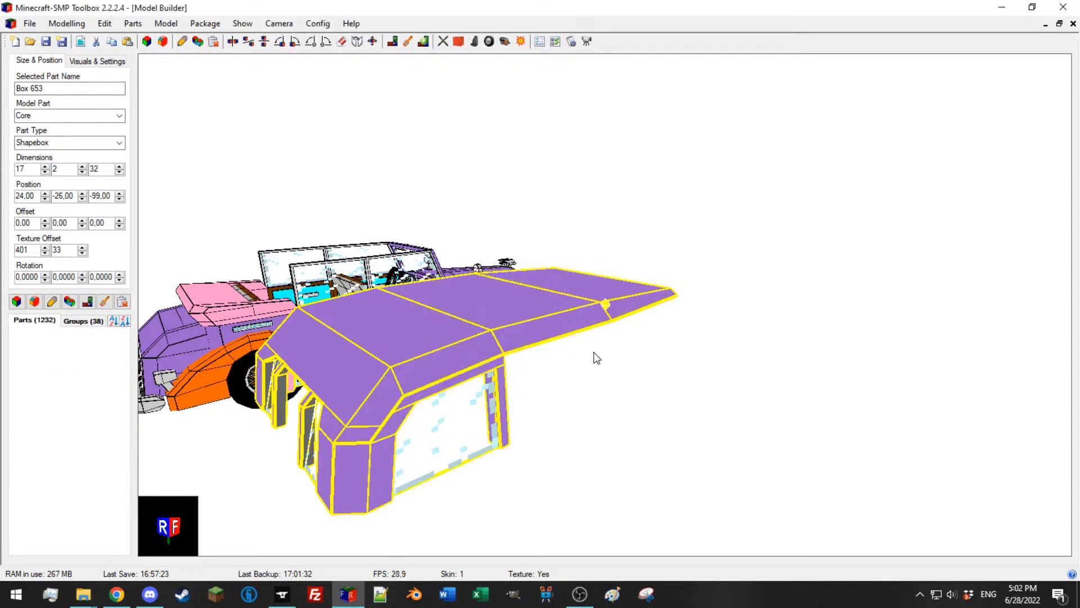
left_click(593, 356)
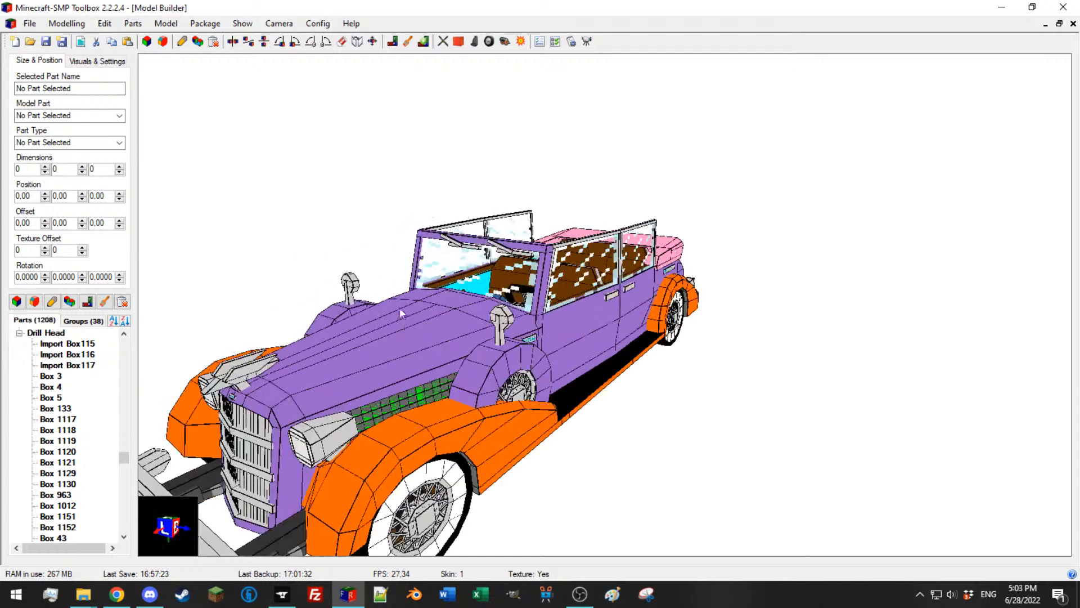
Step: Start exporting the model's texture file and set the save location to the CD-112-LTC Diplomat folder
left_click(30, 23)
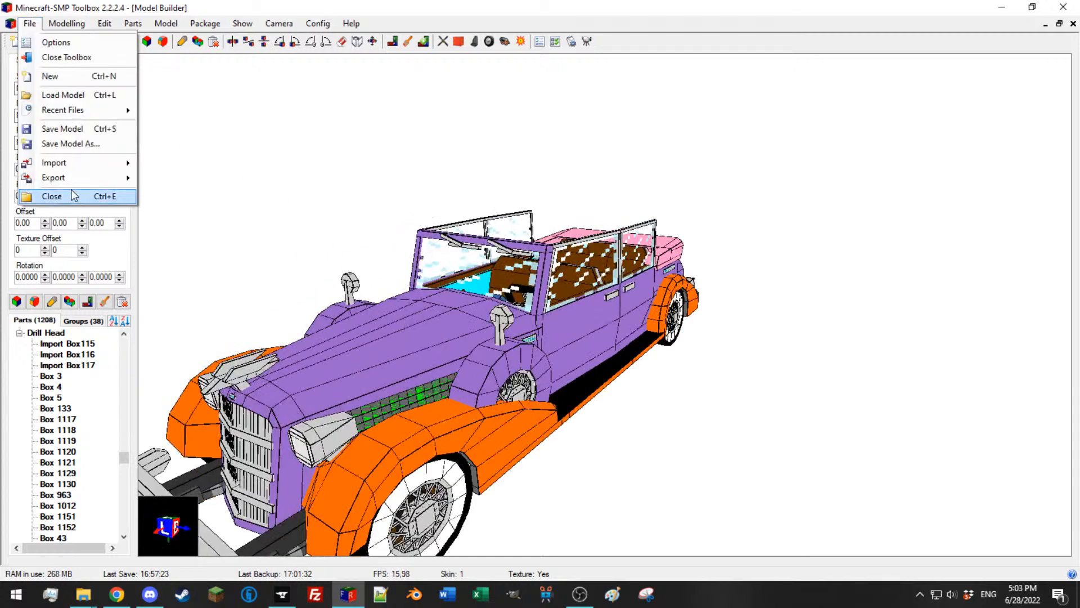
left_click(73, 196)
left_click(30, 23)
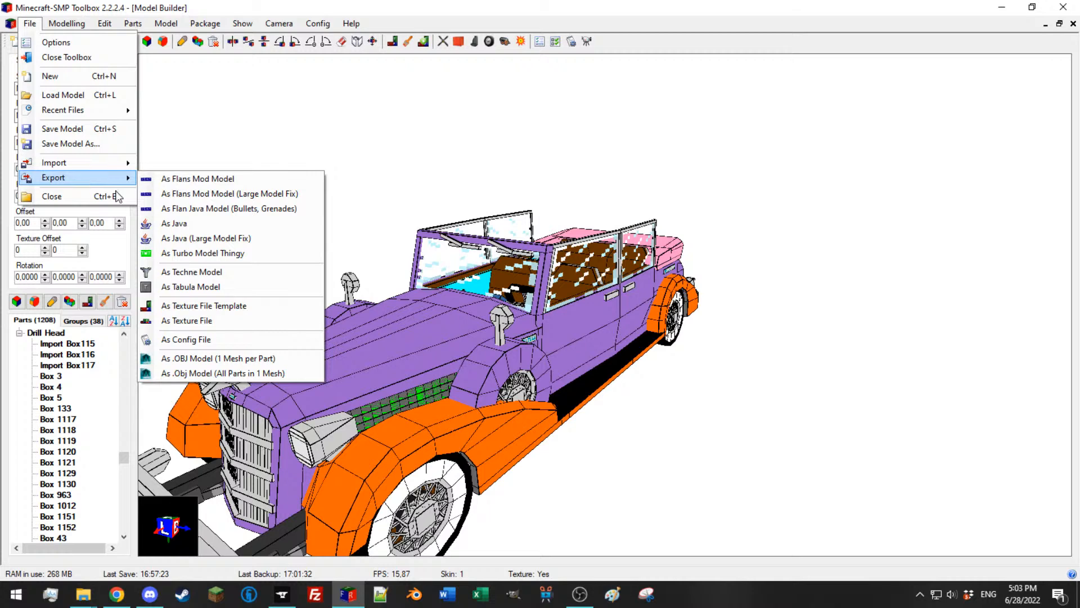
left_click(235, 322)
mouse_move(83, 594)
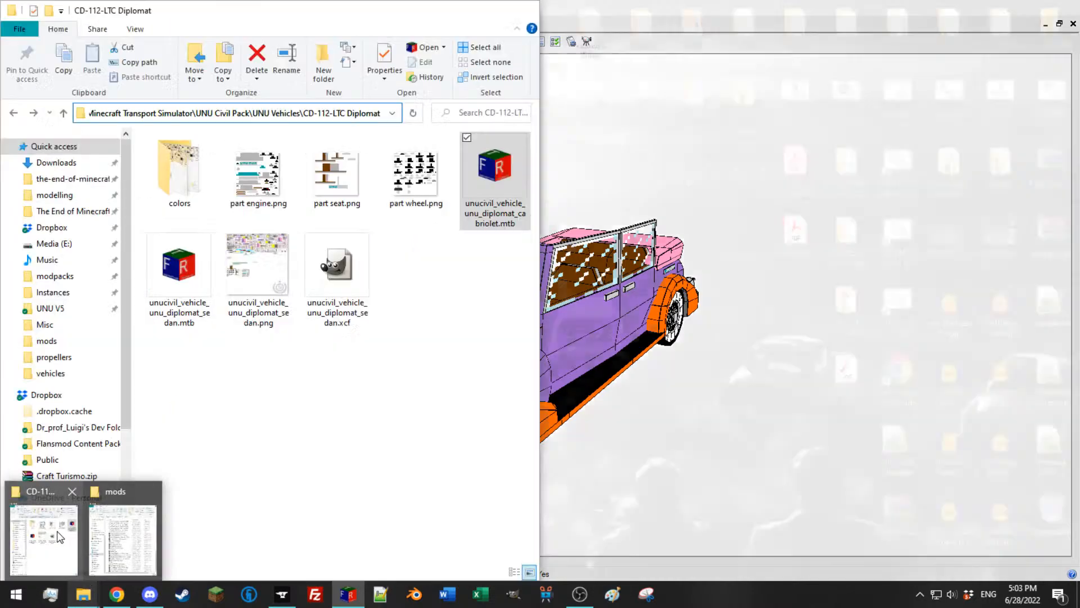
left_click(43, 532)
left_click(326, 113)
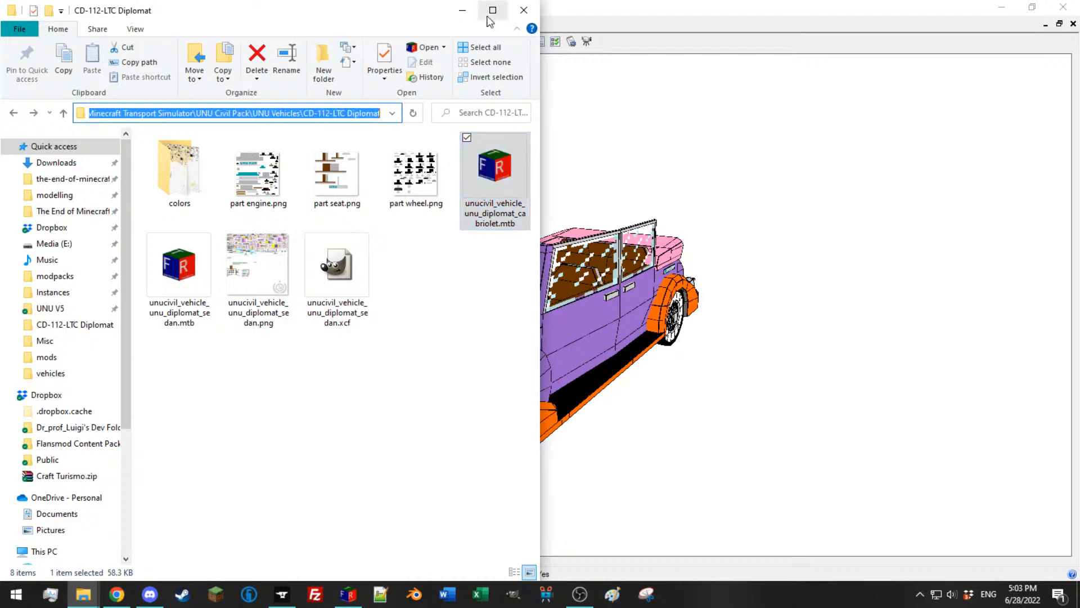
left_click(487, 10)
left_click(265, 50)
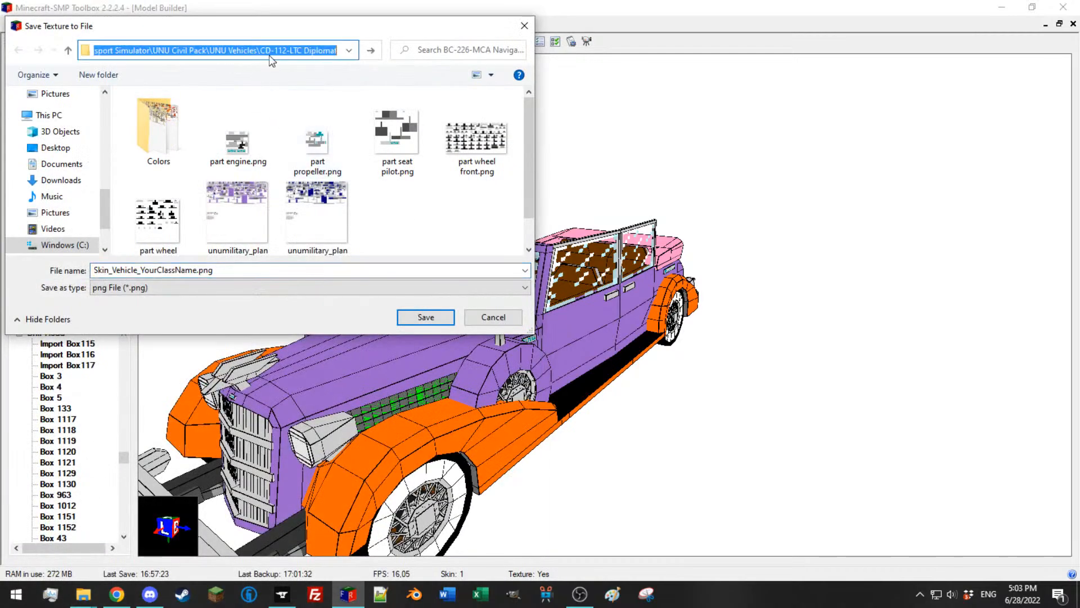
key("ctrl+v")
key("Return")
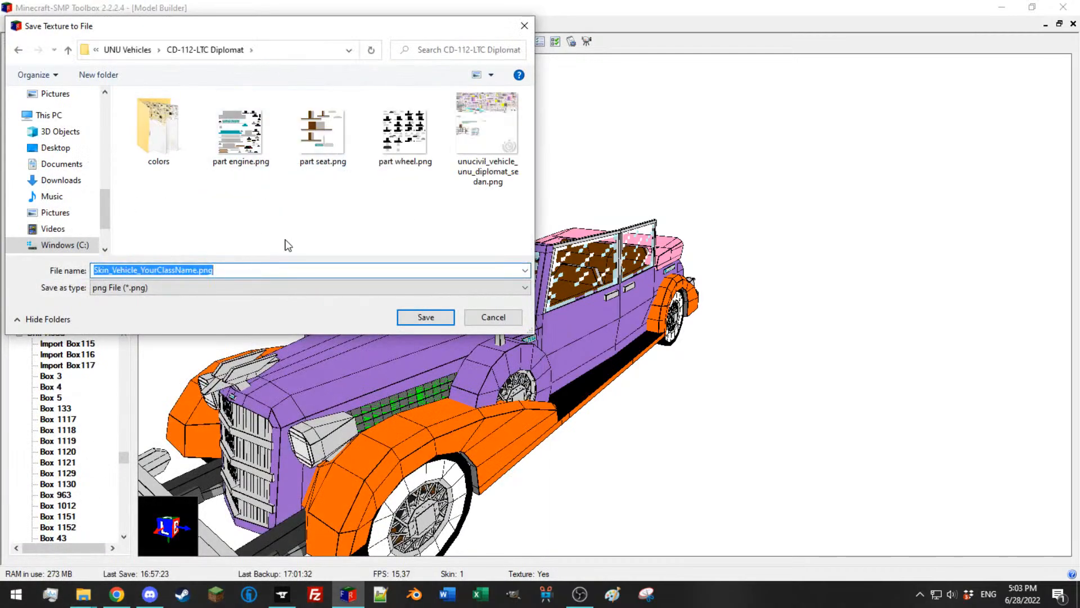
Step: Save the exported texture as unucivil_vehicle_unu_diplomat_cabriolet.png
type("unu")
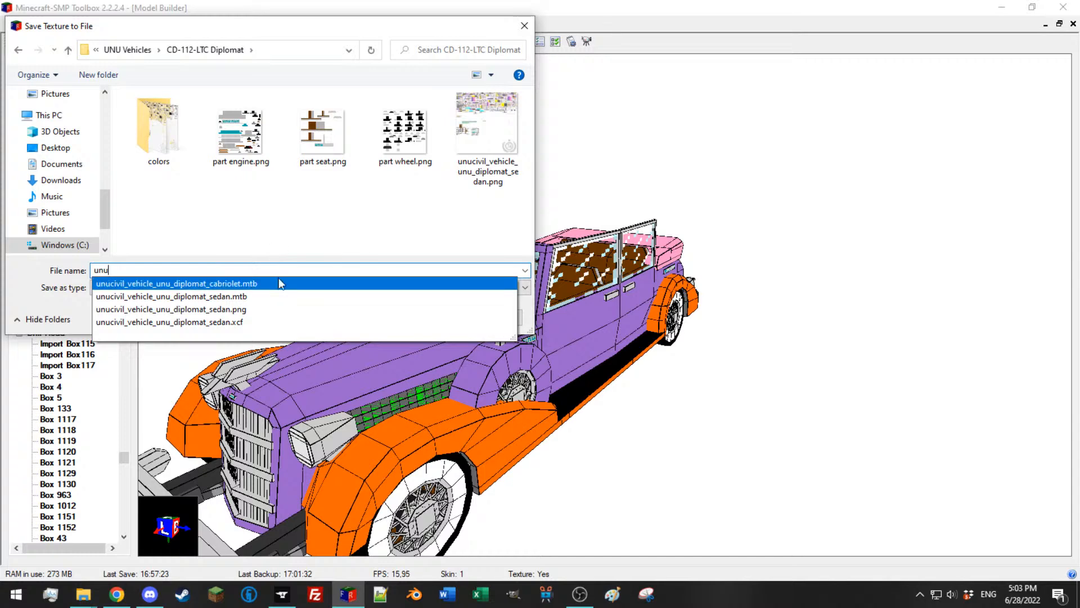
left_click(279, 284)
left_click(282, 269)
key("BackSpace")
key("BackSpace")
key("Return")
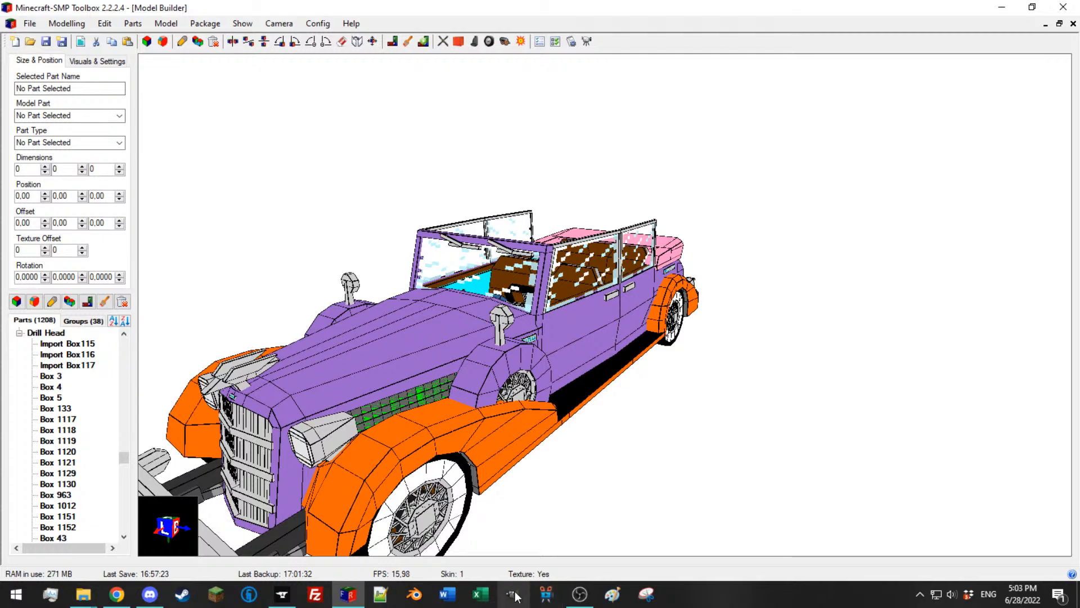
Step: Open the exported cabriolet texture from the CD-112-LTC Diplomat folder in GIMP
left_click(76, 597)
left_click(44, 537)
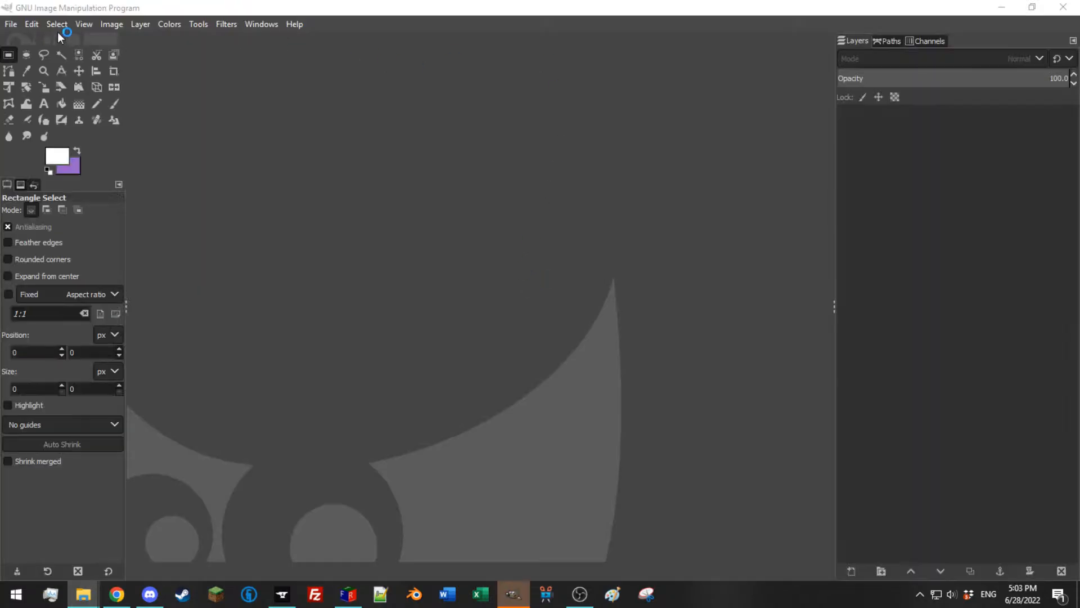
left_click(11, 24)
left_click(446, 167)
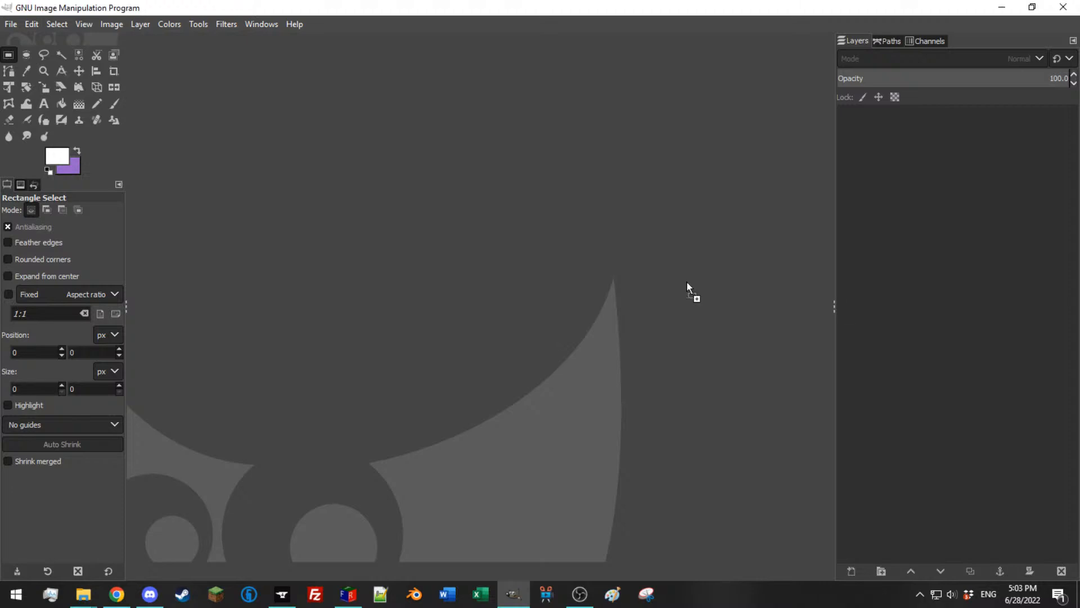
Step: Switch to Minecraft-SMP Toolbox and start exporting the 512 × 512 texture template into the CD-112-LTC Diplomat folder
left_click(348, 594)
left_click(29, 23)
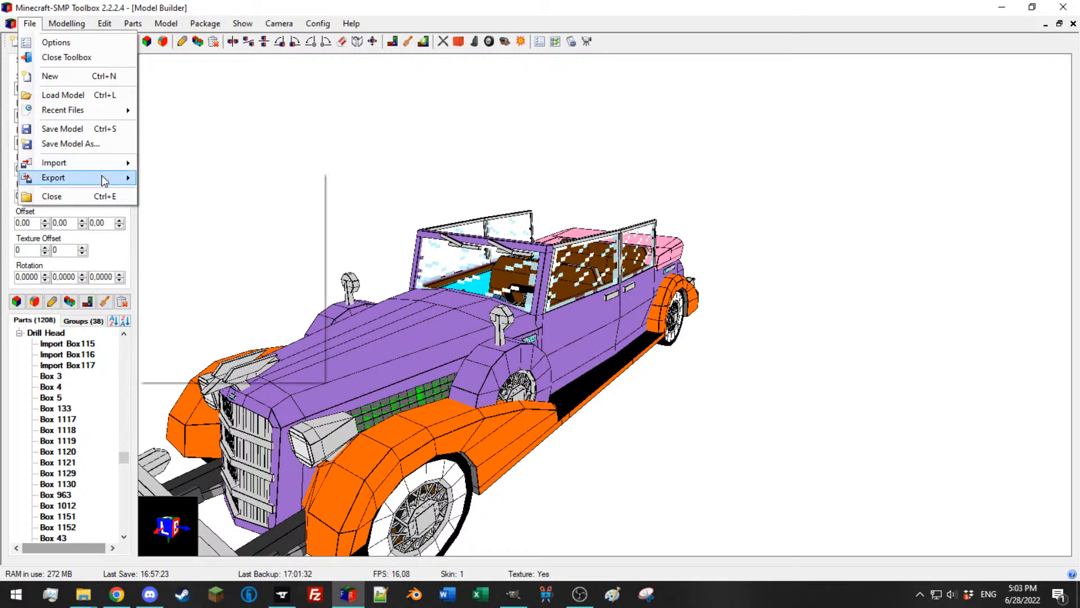
mouse_move(101, 177)
left_click(247, 306)
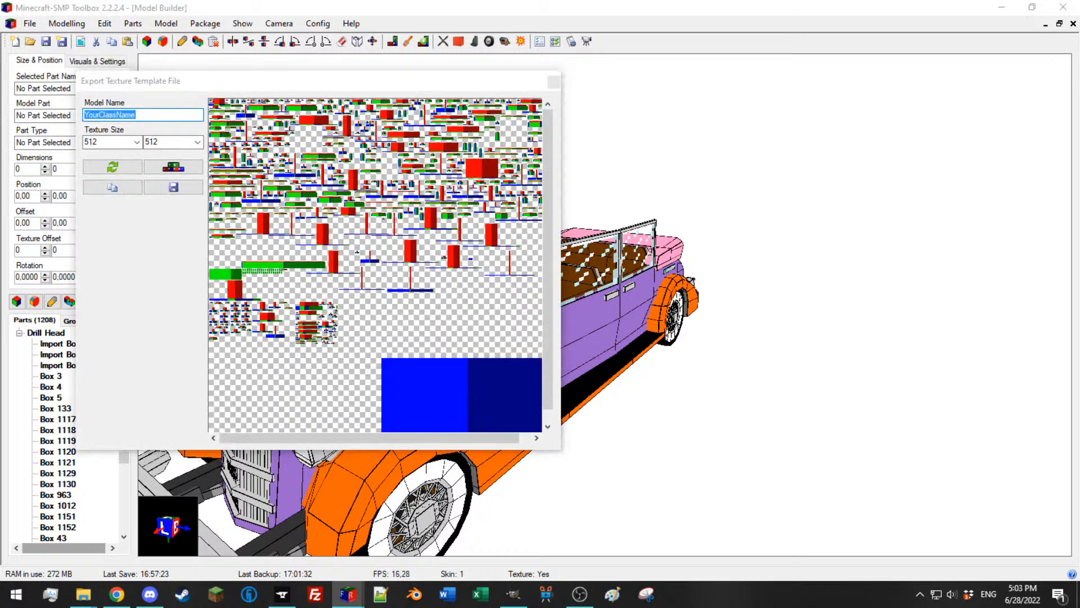
left_click(172, 188)
left_click(374, 125)
left_click(392, 127)
key("ctrl+v")
key("Return")
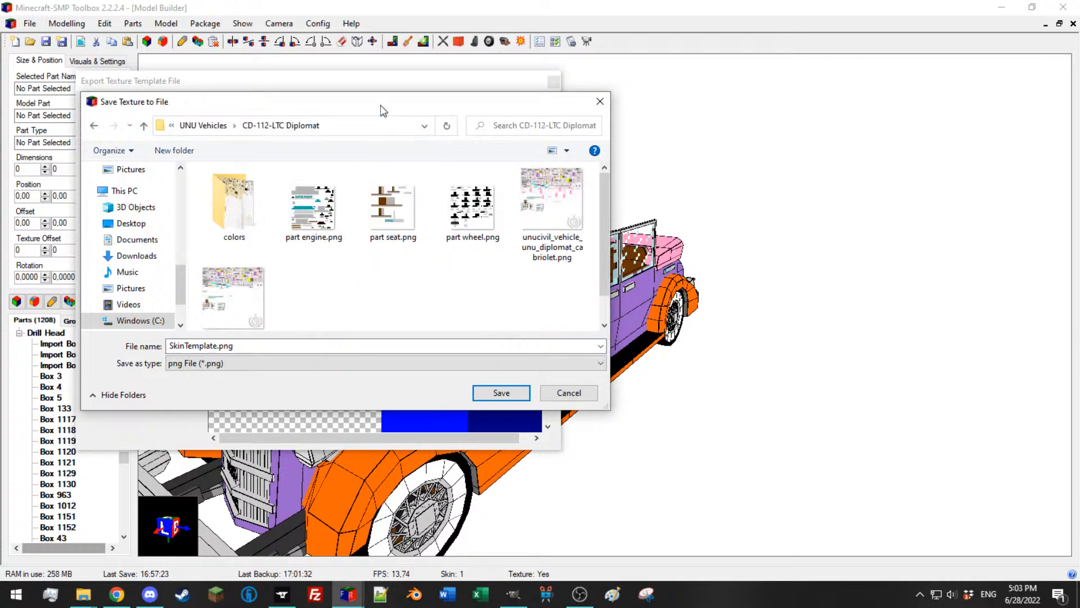
Step: Save the template over unucivil_vehicle_unu_diplomat_cabriolet.png and close the template export
left_click(544, 220)
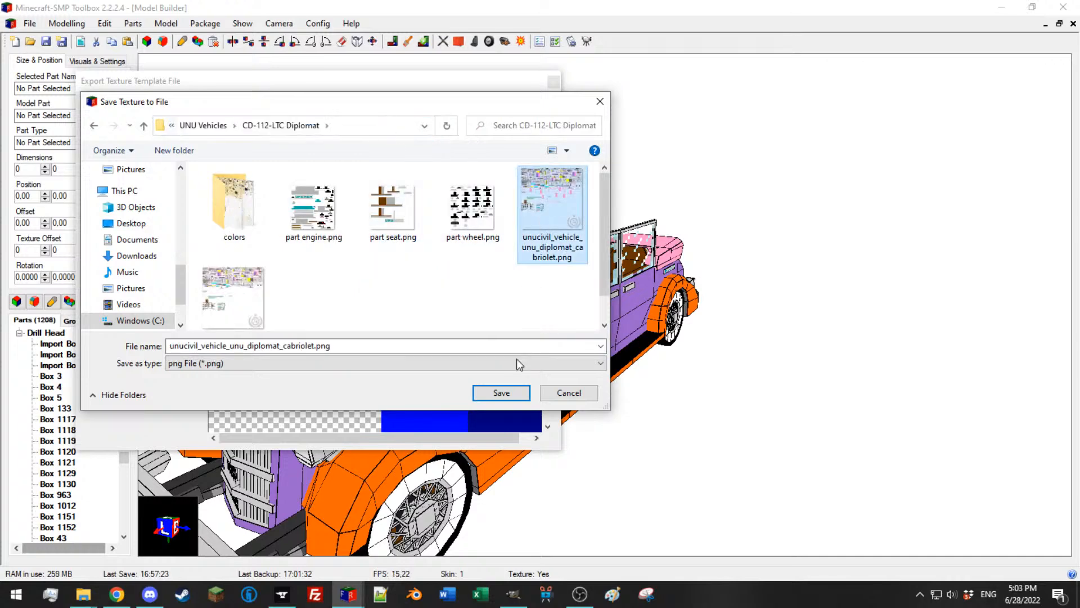
left_click(501, 392)
left_click(585, 299)
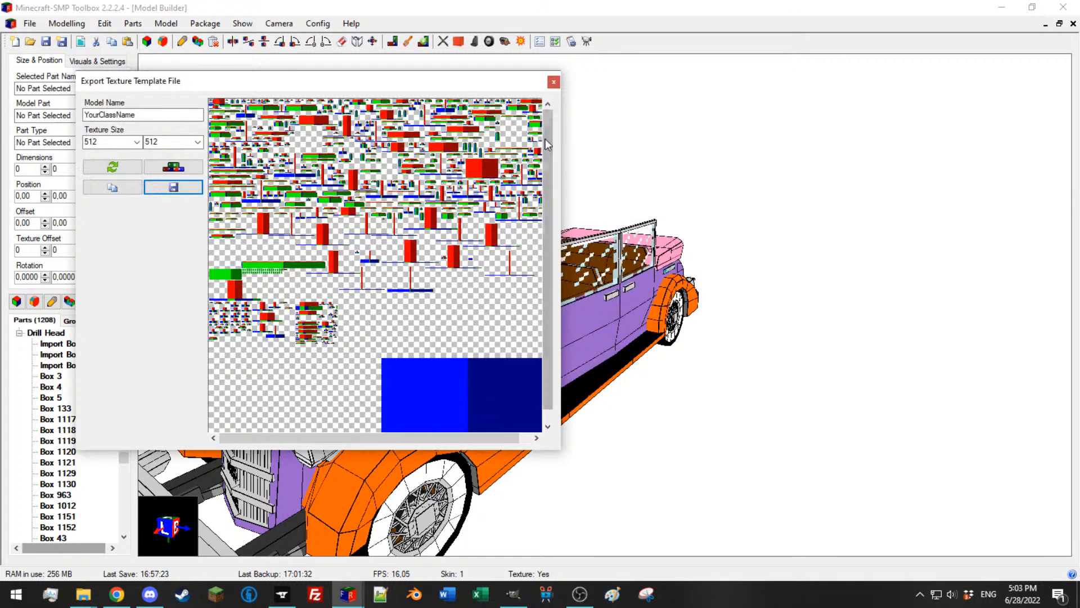
left_click(553, 82)
Step: Add the template image as a second layer in GIMP and select its transparent area by color
left_click(83, 594)
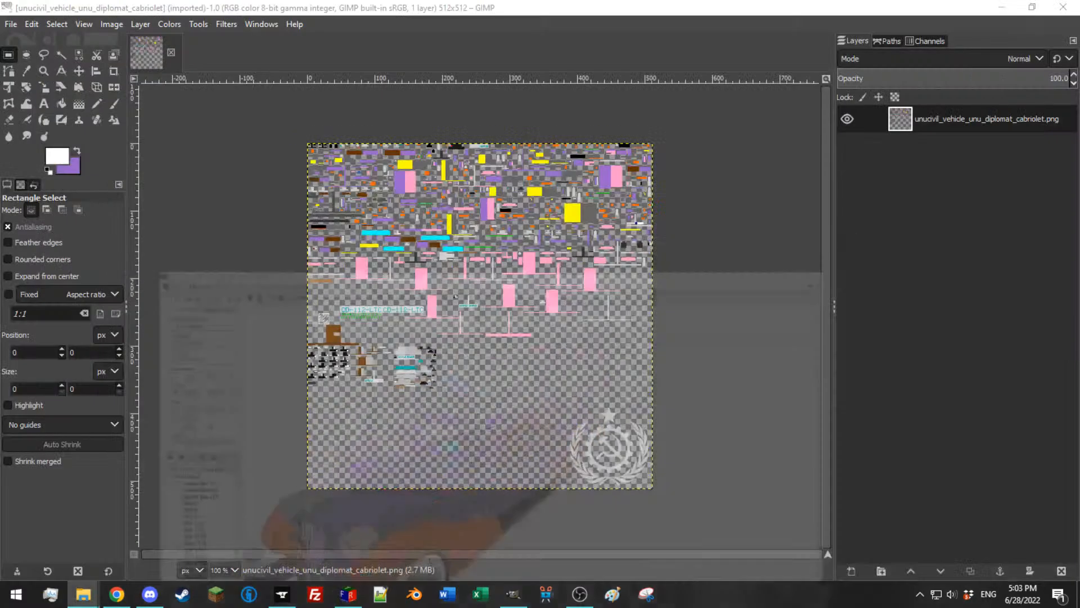
left_click(80, 56)
left_click(554, 366)
Step: Clear the selected unused area from the texture layer and delete the template layer
left_click(964, 122)
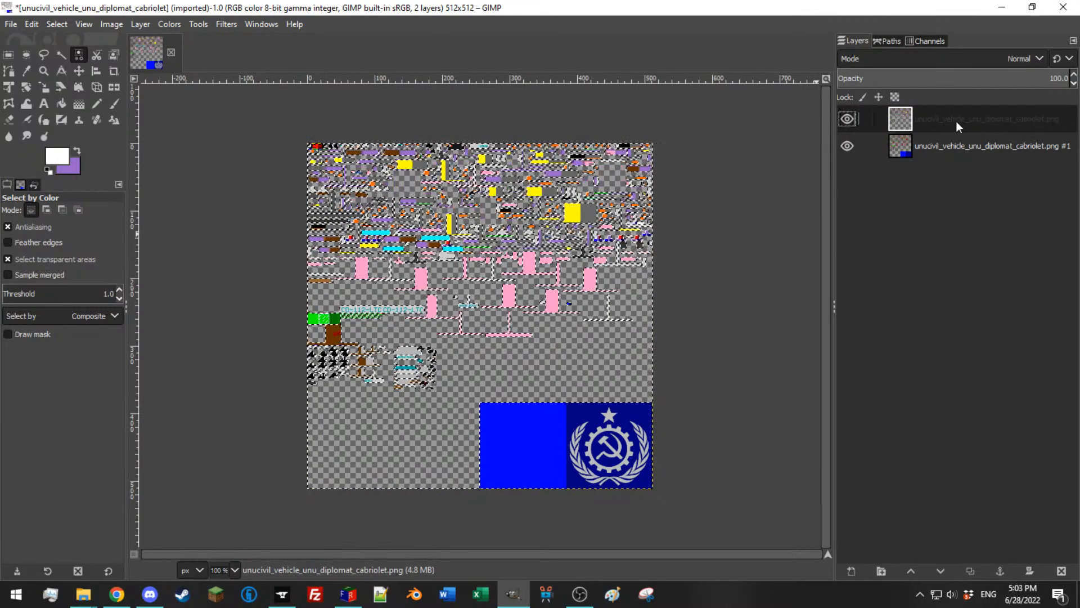
left_click(960, 147)
left_click(1062, 571)
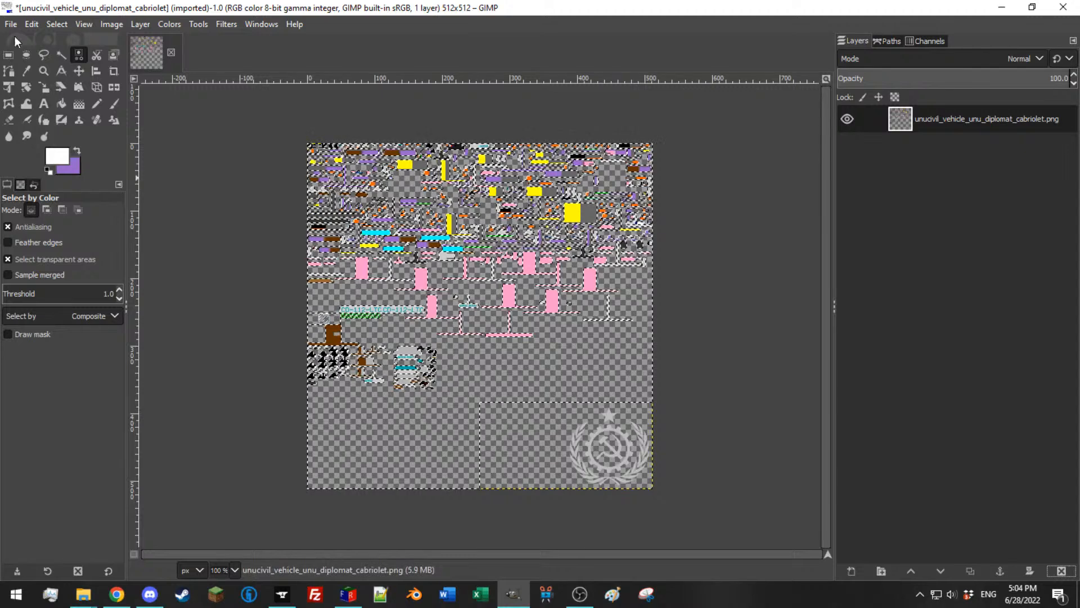
Step: Overwrite unucivil_vehicle_unu_diplomat_cabriolet.png with the cleaned texture and close the image, discarding the unsaved GIMP project
left_click(10, 24)
left_click(150, 221)
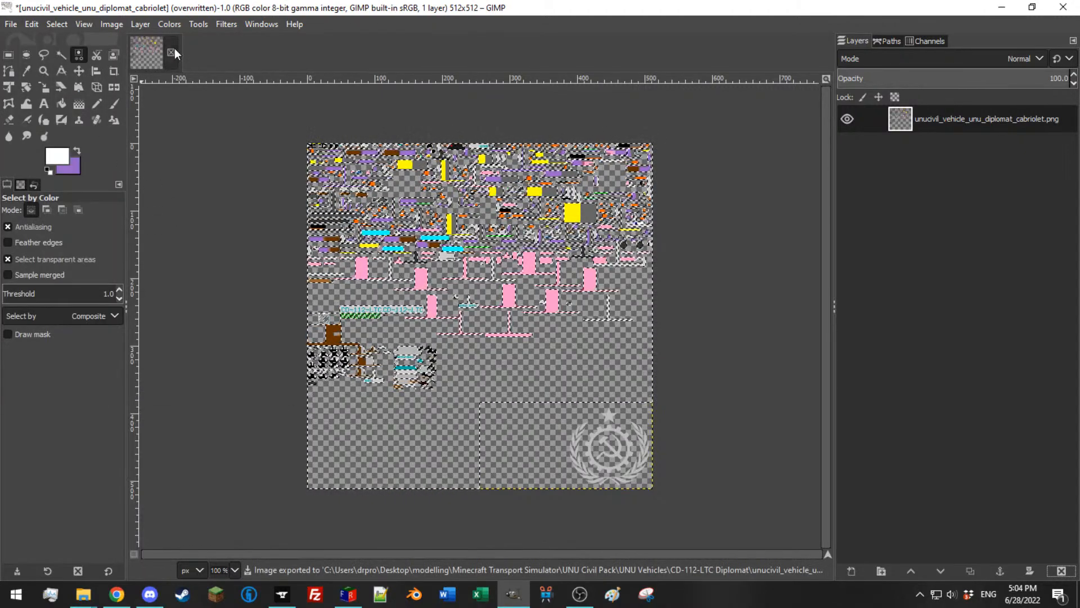
key("ctrl+w")
left_click(570, 389)
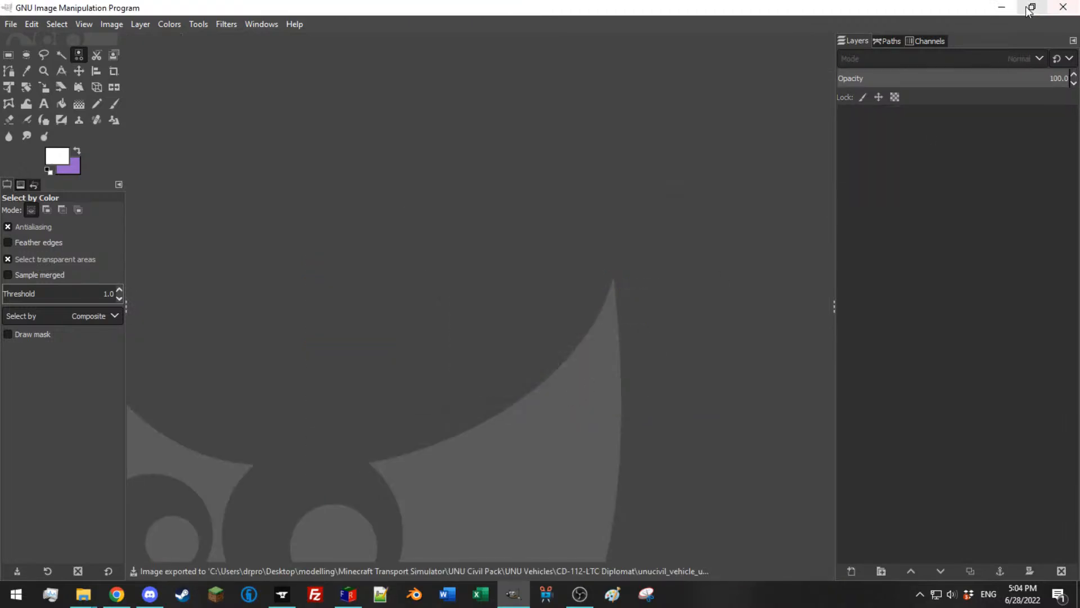
left_click(1064, 6)
Step: Switch to Minecraft-SMP Toolbox and import unucivil_vehicle_unu_diplomat_cabriolet.png as the model's texture
left_click(355, 600)
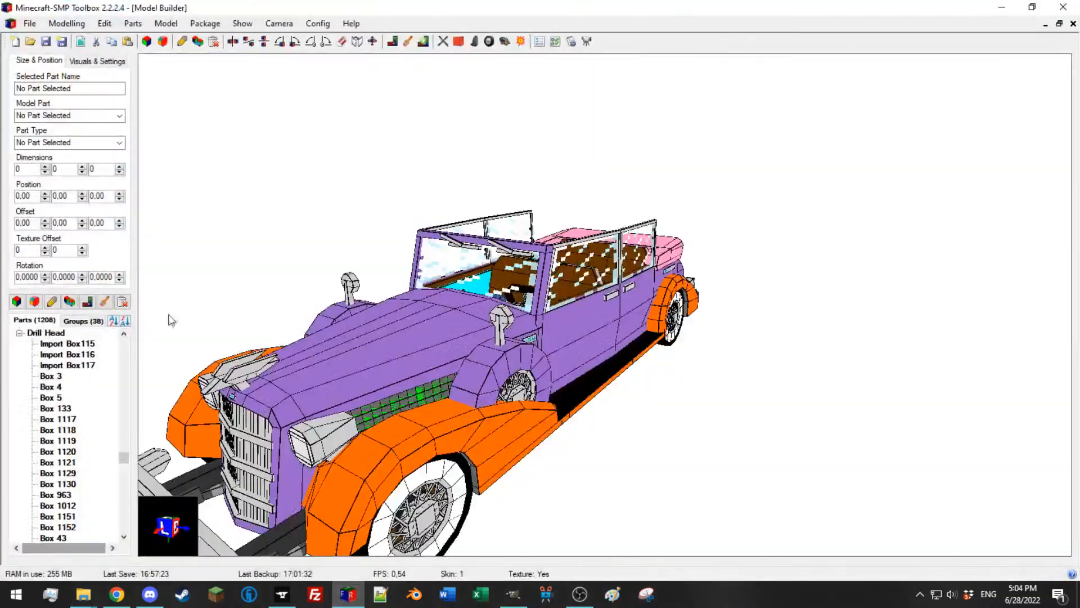
left_click(29, 24)
mouse_move(101, 169)
left_click(194, 213)
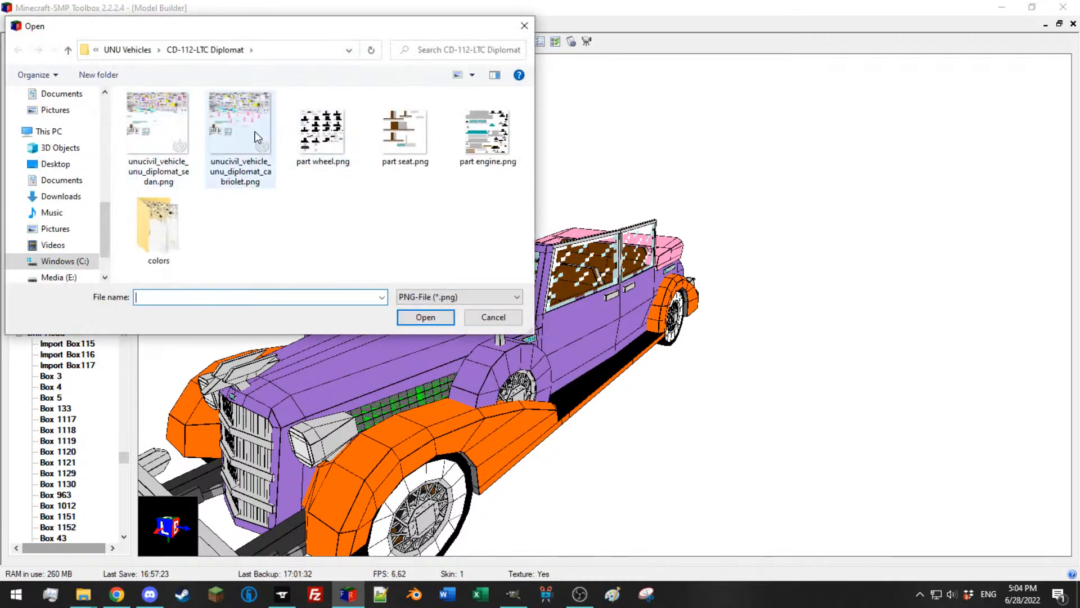
left_click(253, 145)
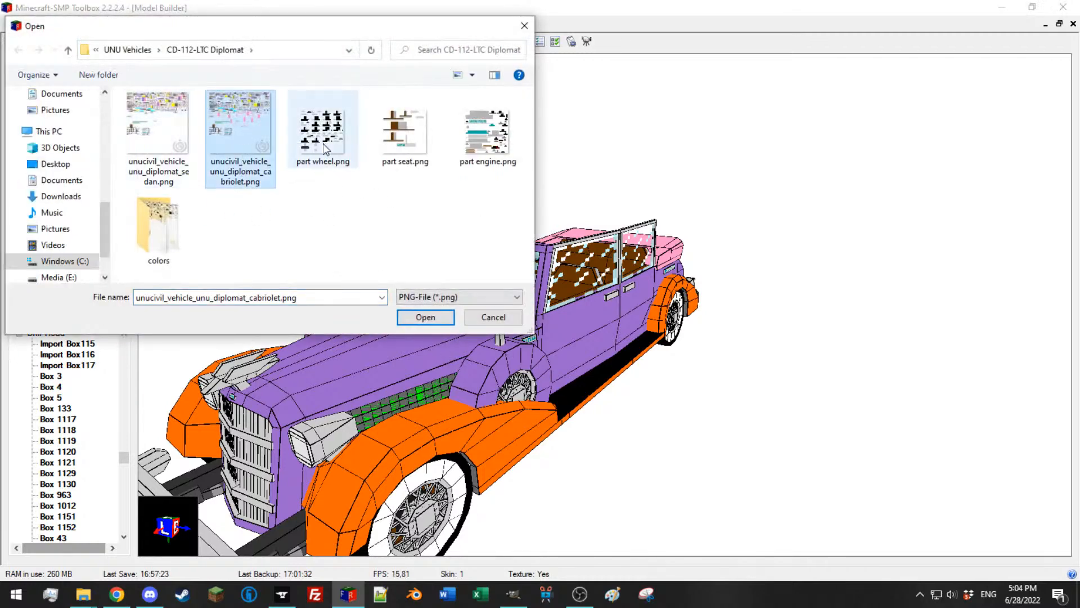
left_click(56, 78)
left_click(321, 255)
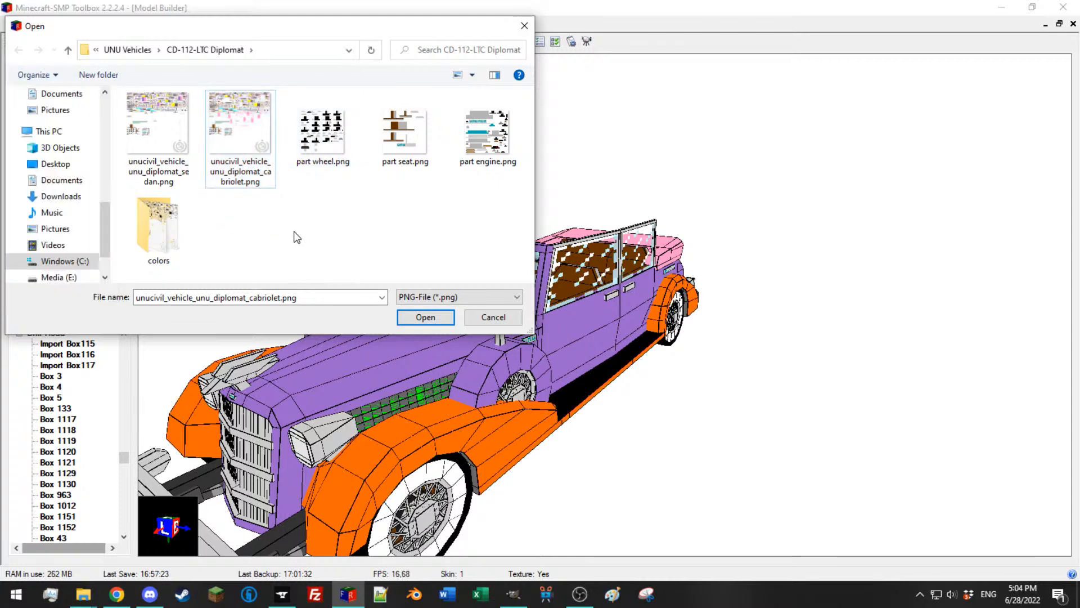
right_click(326, 216)
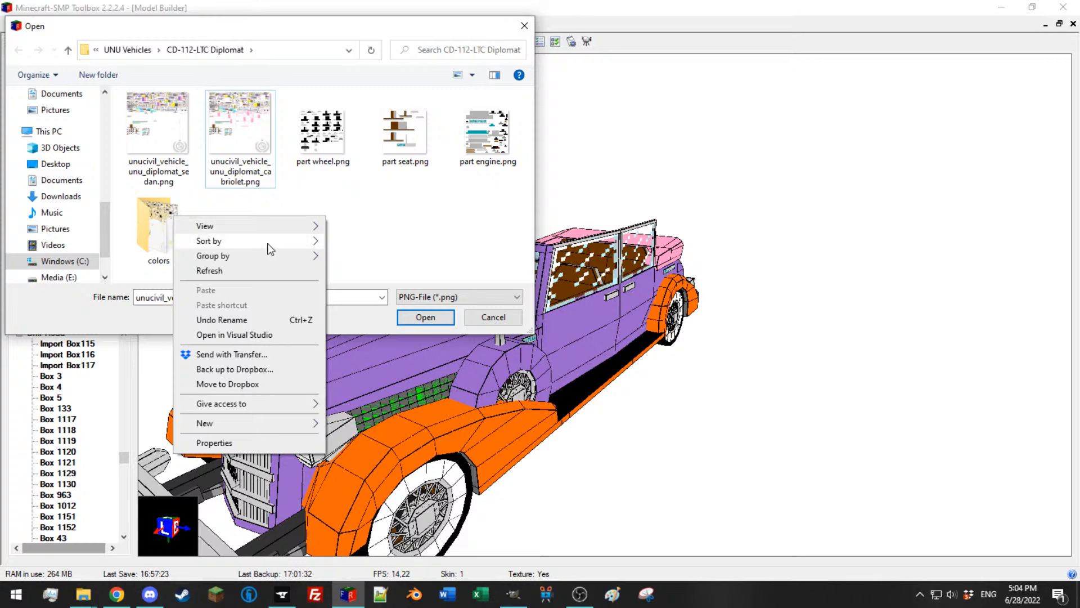
mouse_move(280, 242)
left_click(385, 324)
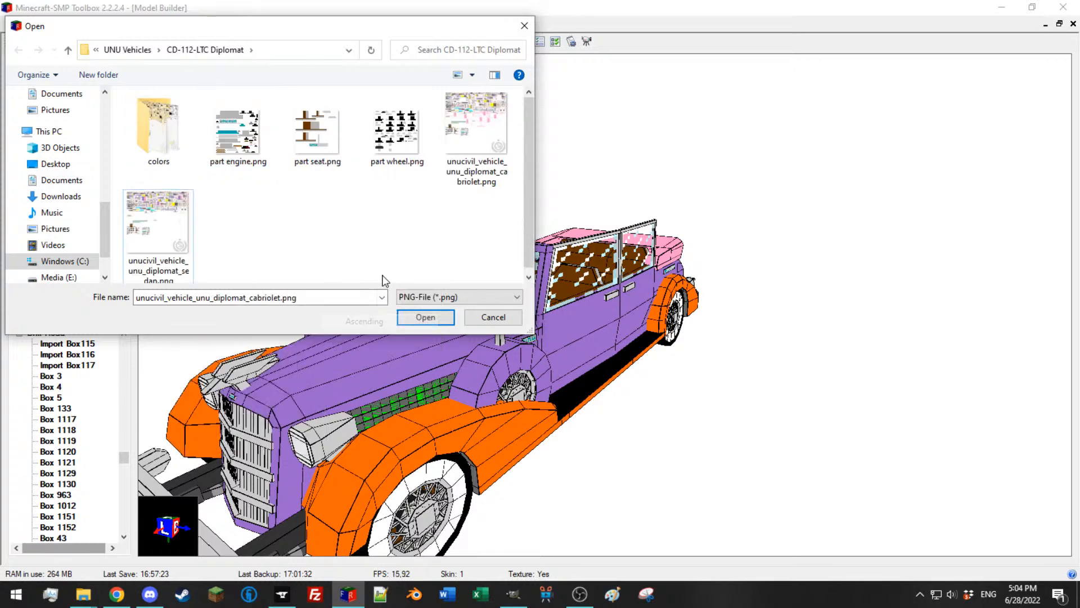
left_click(425, 317)
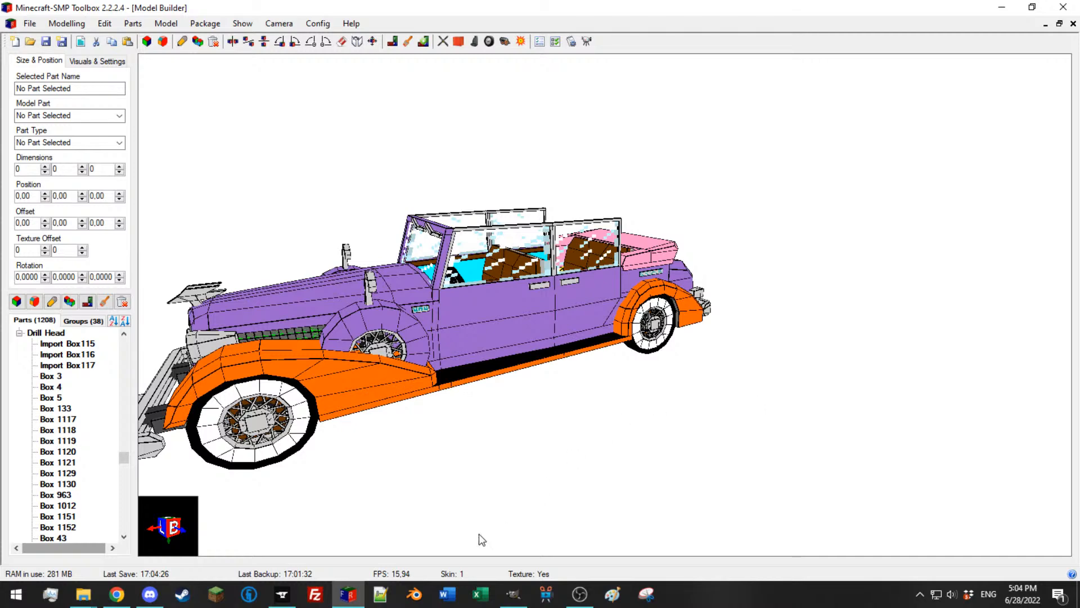
left_click(513, 593)
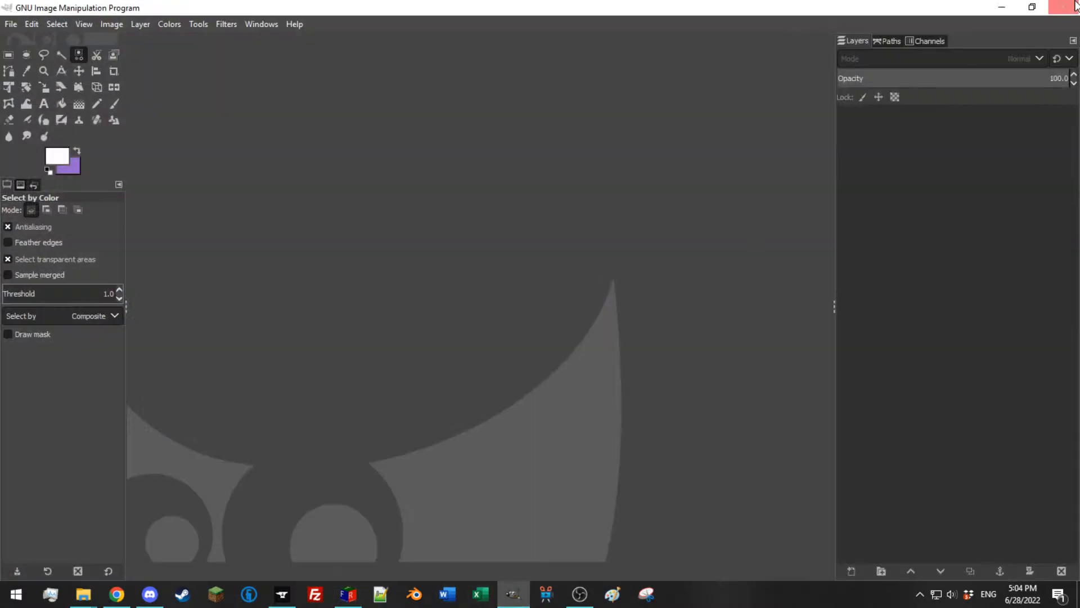
left_click(1002, 7)
Step: Hide the door windows and their frames on both sides of the car
left_click_drag(425, 270, 520, 239)
scroll(410, 201, "down", 4)
scroll(520, 239, "up", 6)
left_click(496, 248)
scroll(518, 286, "up", 5)
scroll(490, 274, "down", 3)
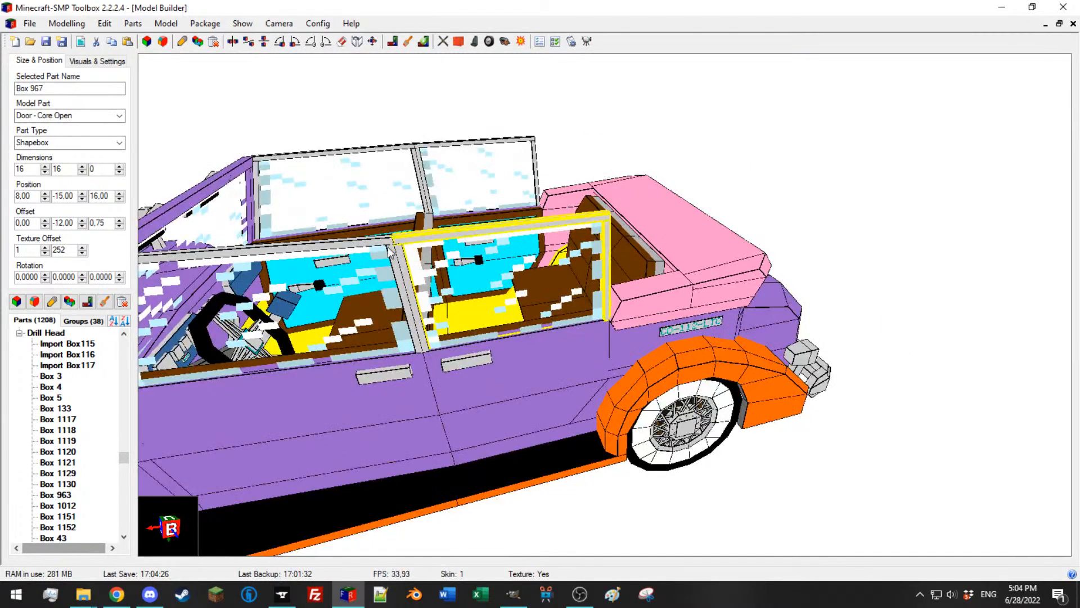
middle_click_drag(234, 296, 405, 277)
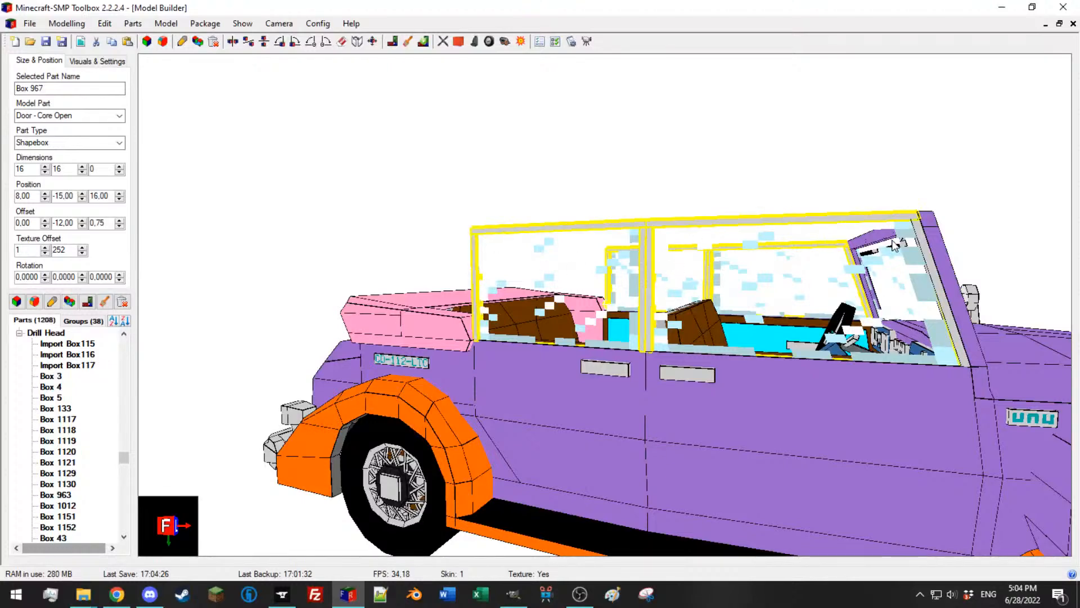
left_click(926, 248, "ctrl")
key("h")
left_click(805, 184)
Step: Capture a front three-quarter view of the whole open cabriolet with Snipping Tool and move the snip window off the model
middle_click_drag(495, 237, 449, 209)
left_click(423, 195)
scroll(423, 195, "down", 5)
middle_click_drag(428, 135, 716, 219)
left_click(615, 595)
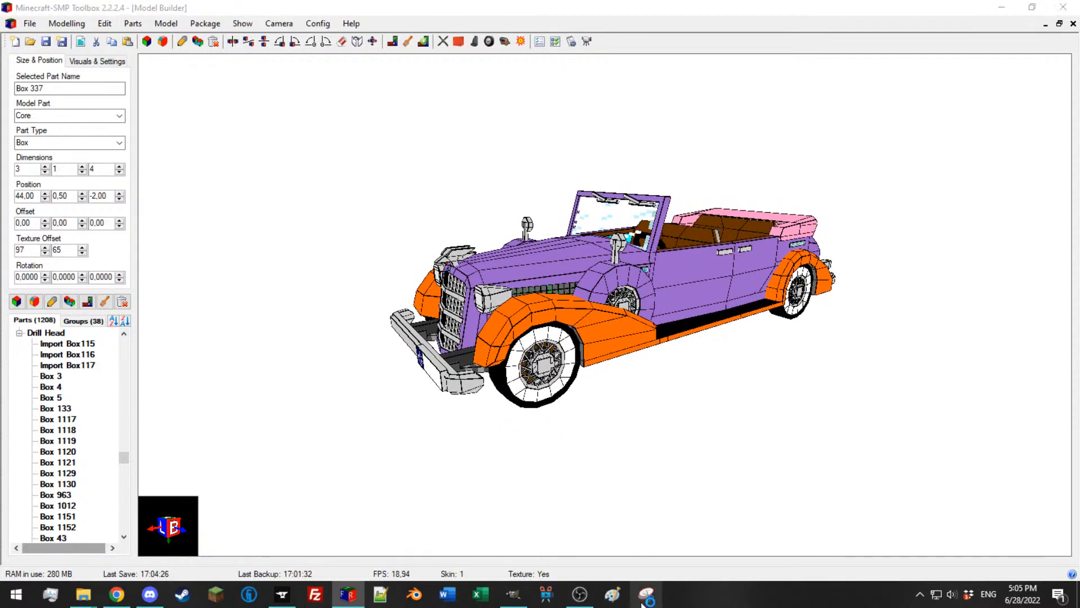
left_click(728, 222)
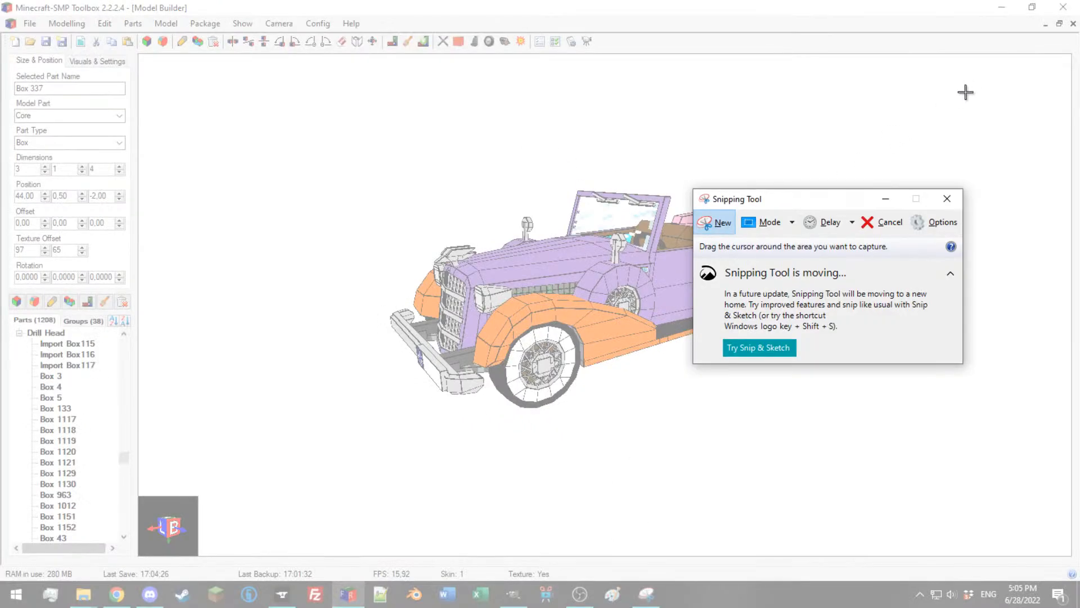
left_click_drag(962, 82, 239, 521)
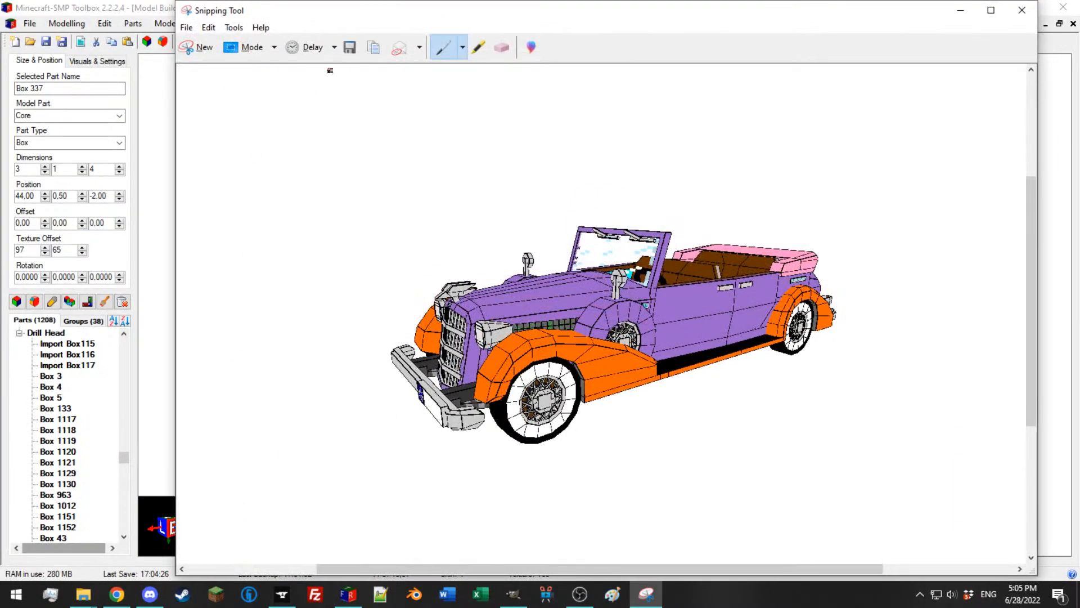
left_click_drag(378, 13, 1079, 146)
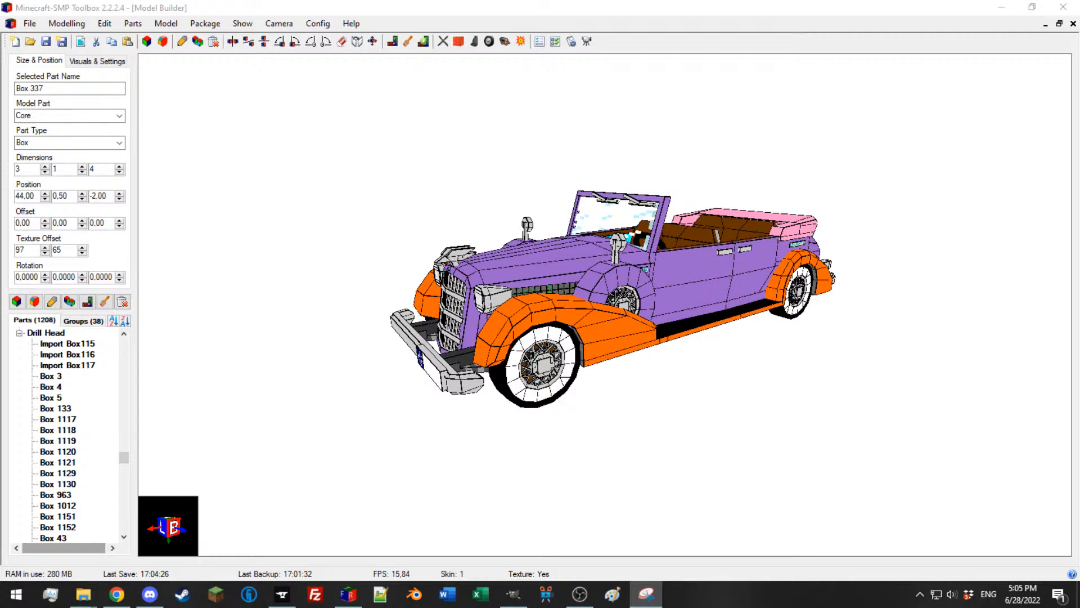
Step: Examine the finished cabriolet from the front, the side and diagonally above
left_click(640, 263)
left_click_drag(640, 263, 643, 318)
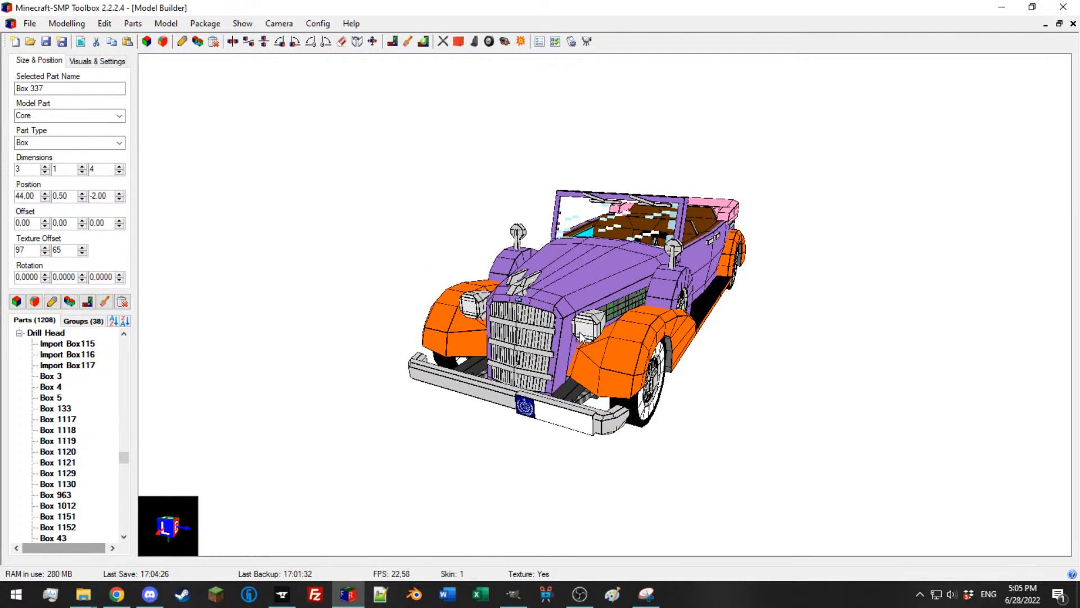
left_click_drag(581, 334, 587, 241)
left_click(622, 299)
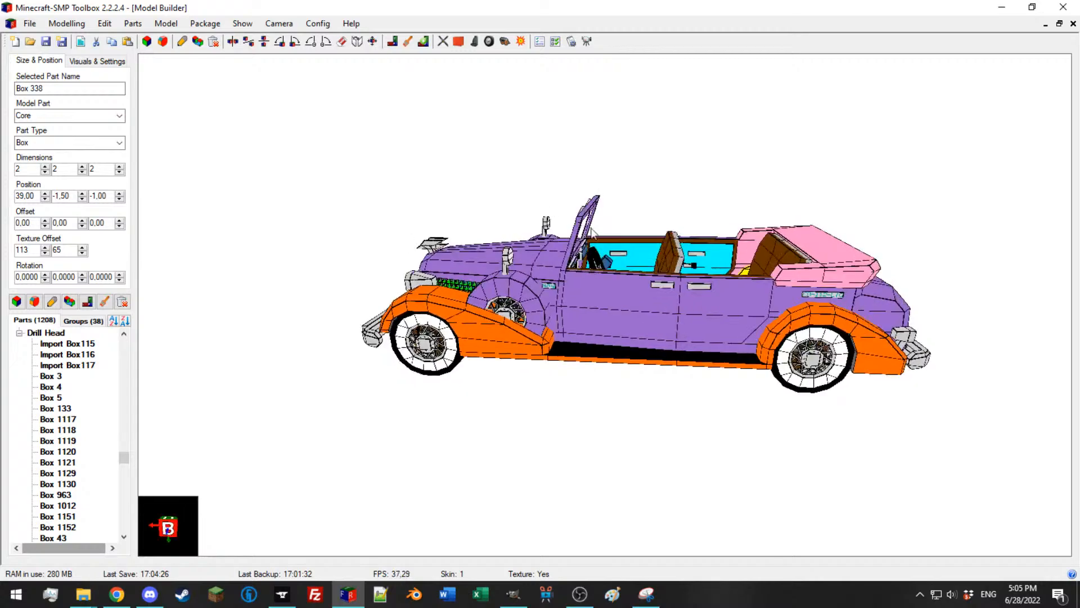
left_click_drag(501, 208, 537, 217)
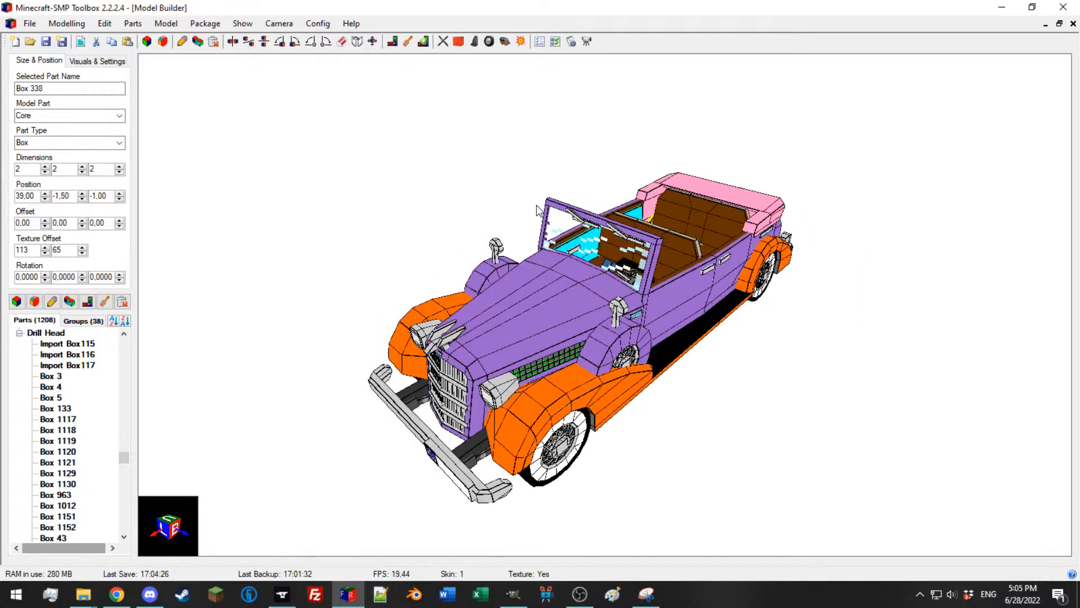
left_click_drag(525, 269, 728, 289)
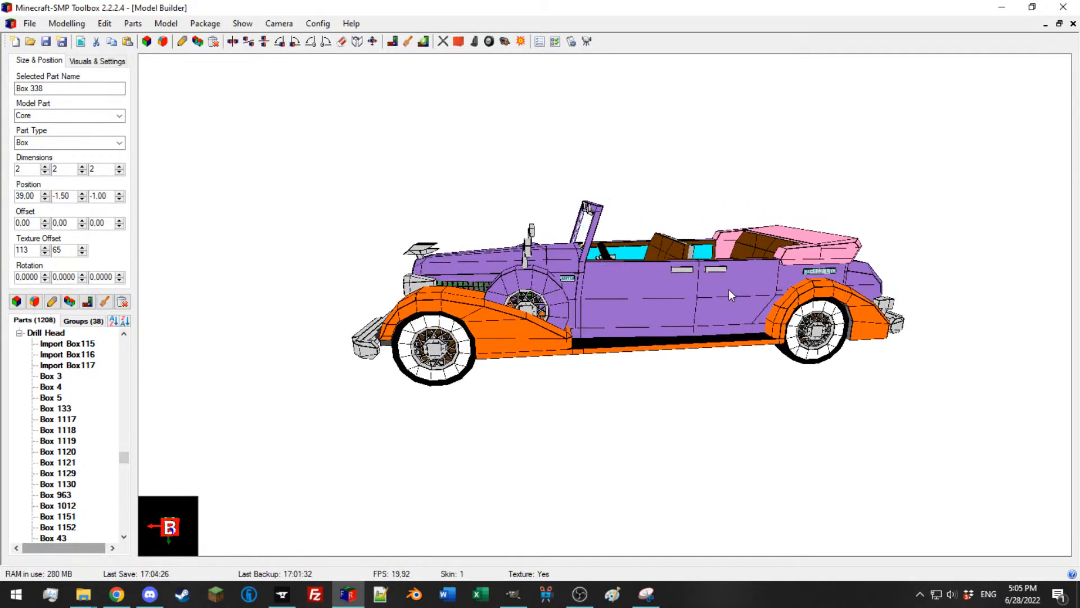